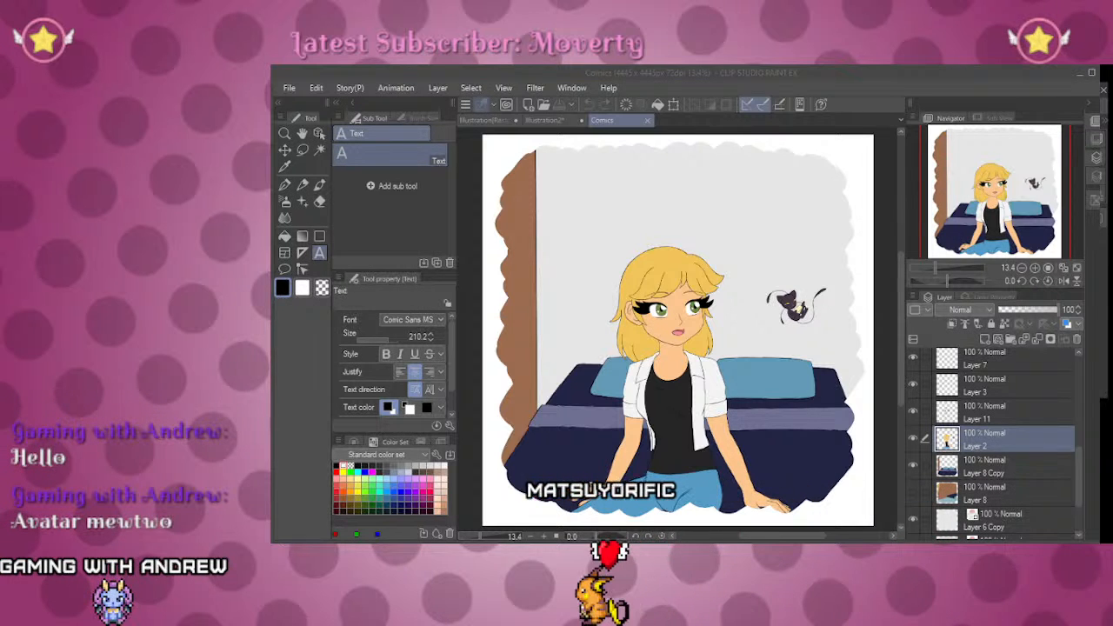
Step: Clear the flat colours of the woman and the small black creature from Layer 2
{"action": "left_click", "coordinate": [860, 79]}
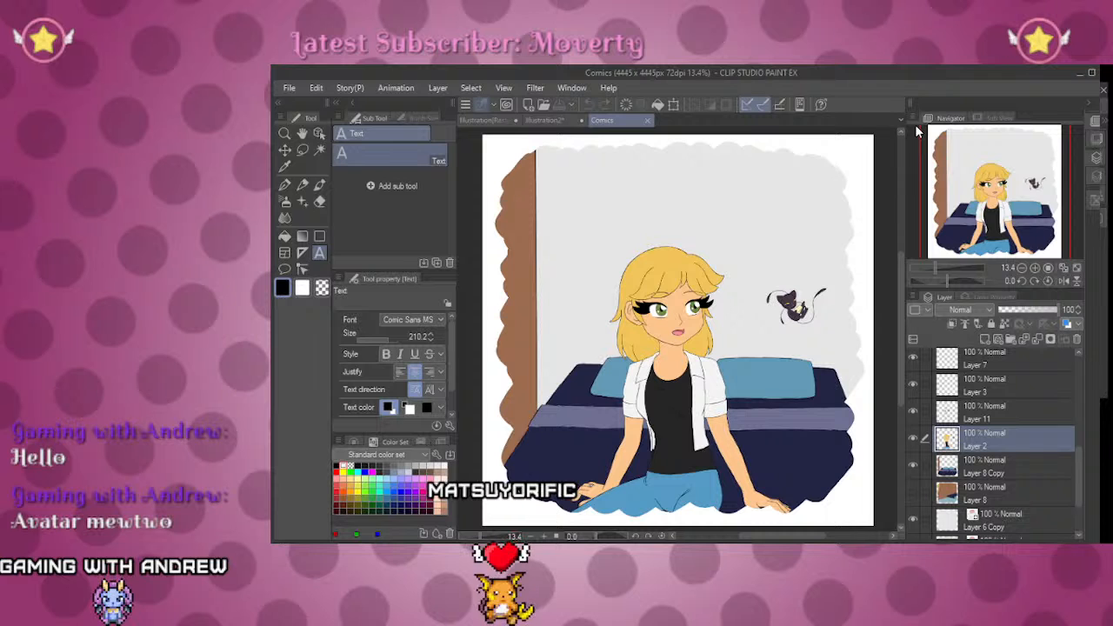
{"action": "mouse_move", "coordinate": [900, 325]}
{"action": "left_mouse_down"}
{"action": "mouse_move", "coordinate": [899, 350]}
{"action": "mouse_move", "coordinate": [904, 334]}
{"action": "left_mouse_up"}
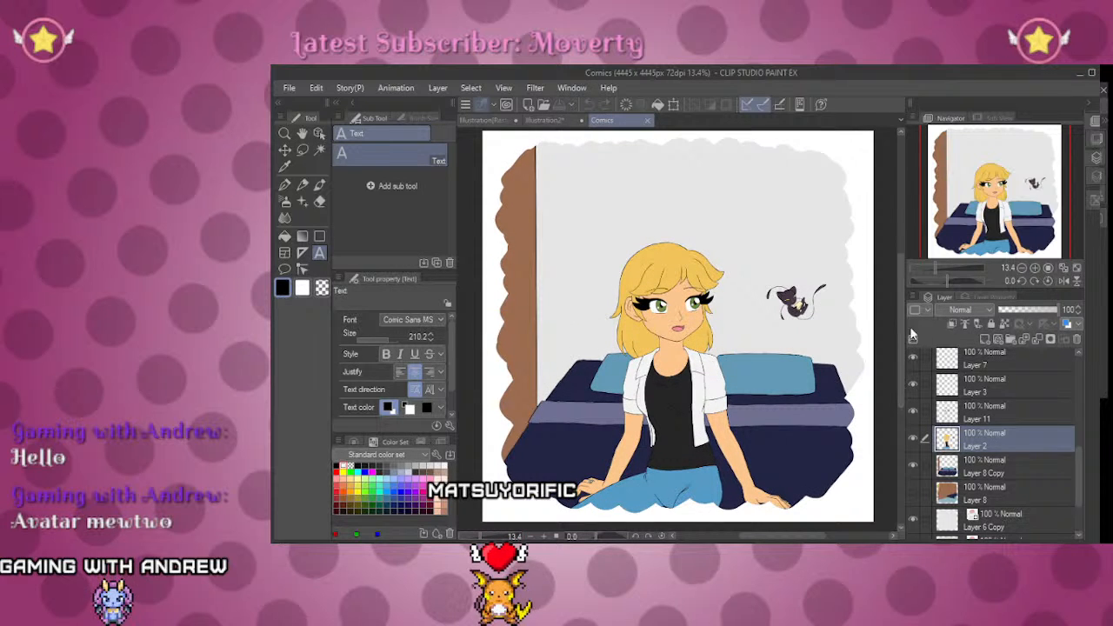
{"action": "mouse_move", "coordinate": [1078, 461]}
{"action": "left_mouse_down"}
{"action": "mouse_move", "coordinate": [1076, 418]}
{"action": "mouse_move", "coordinate": [1077, 456]}
{"action": "left_mouse_up"}
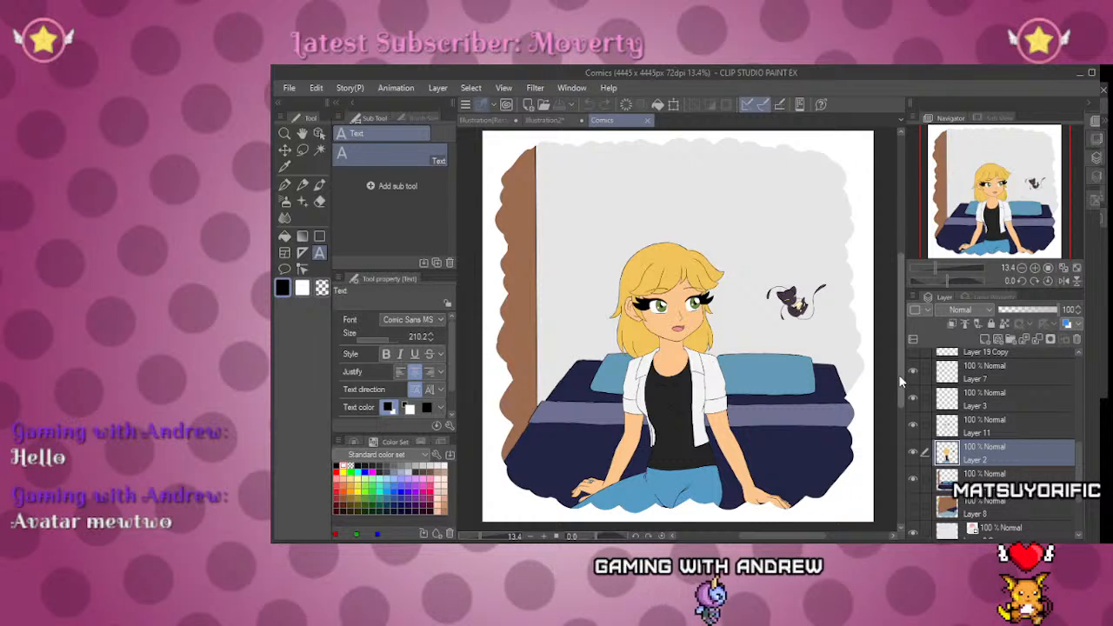
{"action": "scroll", "coordinate": [899, 376], "scroll_direction": "down", "scroll_amount": 1}
{"action": "scroll", "coordinate": [899, 380], "scroll_direction": "up", "scroll_amount": 1}
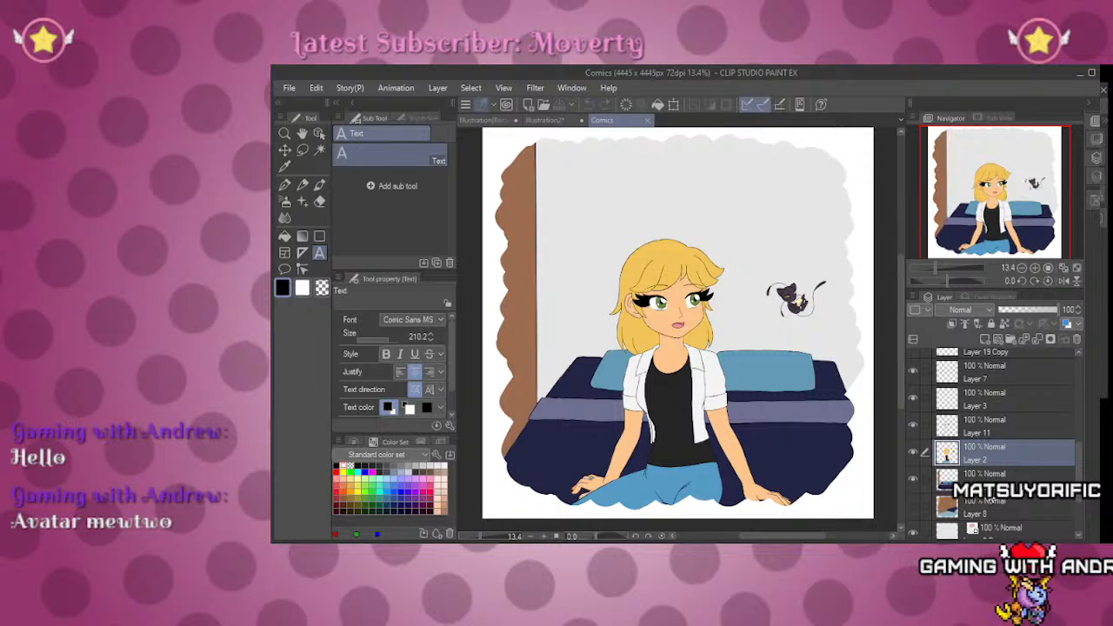
{"action": "left_click", "coordinate": [627, 105]}
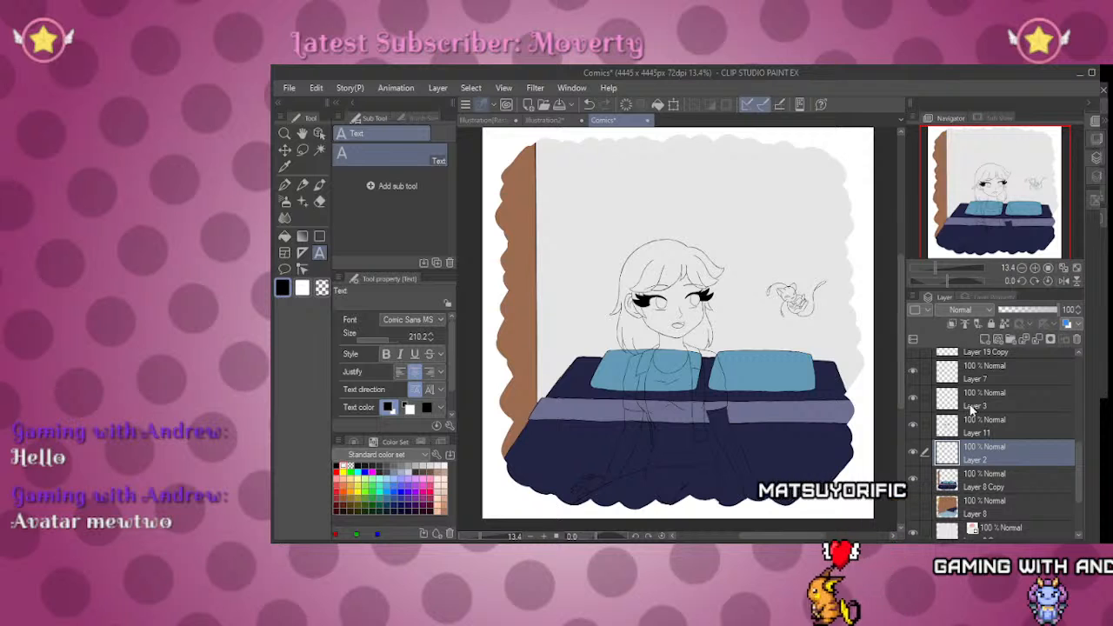
Step: Turn on the blue layer colour for the line art on Layer 11 and make Layer 3 the active layer
{"action": "left_click", "coordinate": [979, 426]}
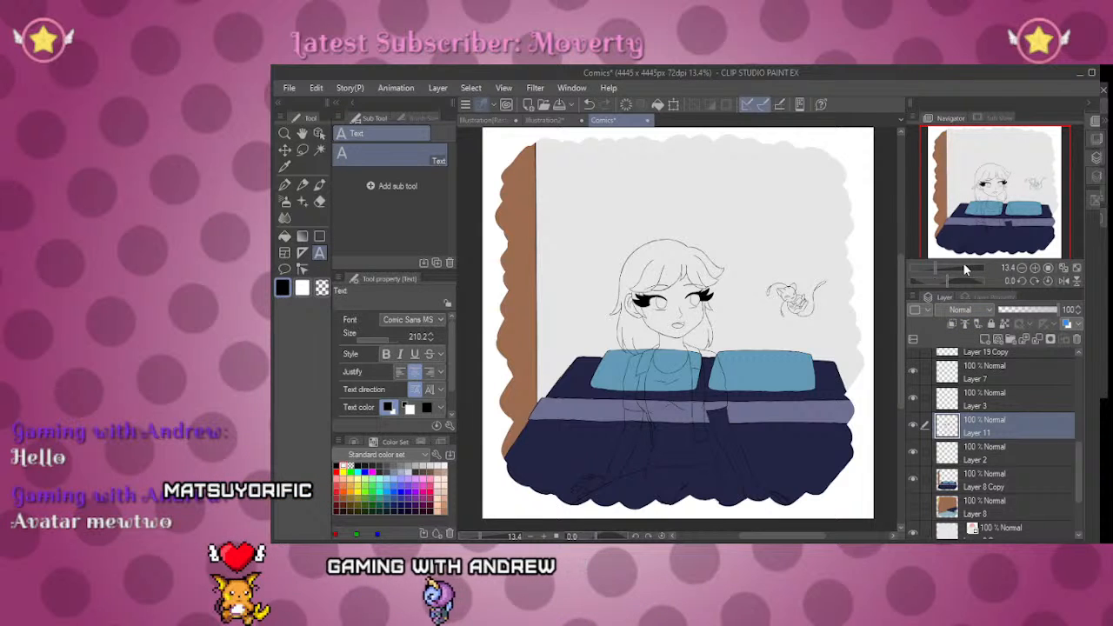
{"action": "left_click", "coordinate": [1067, 325]}
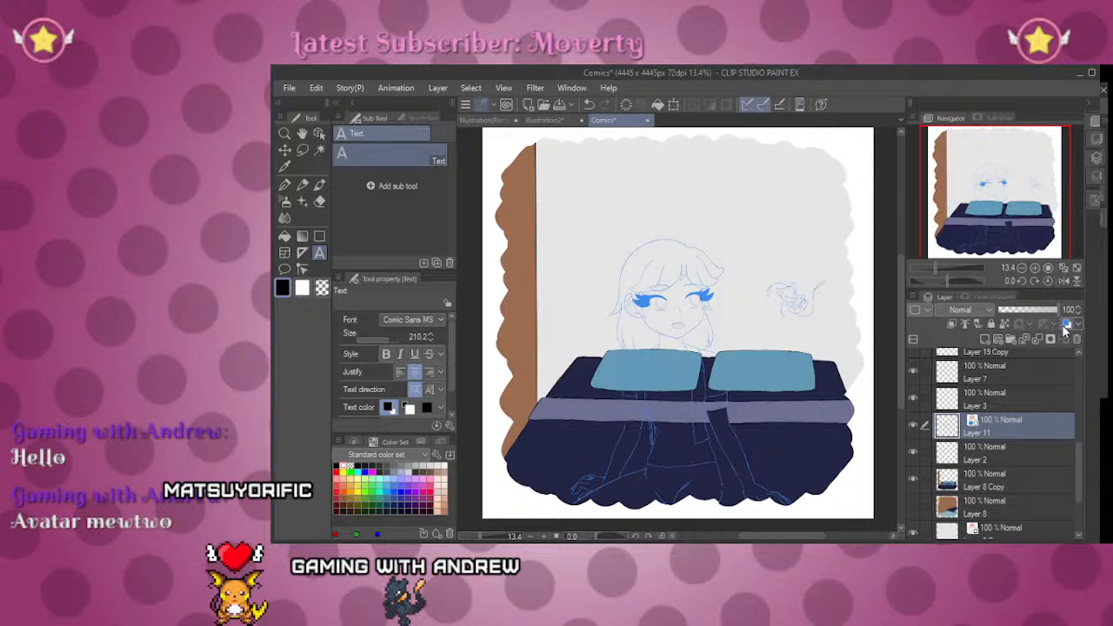
{"action": "left_click", "coordinate": [997, 400]}
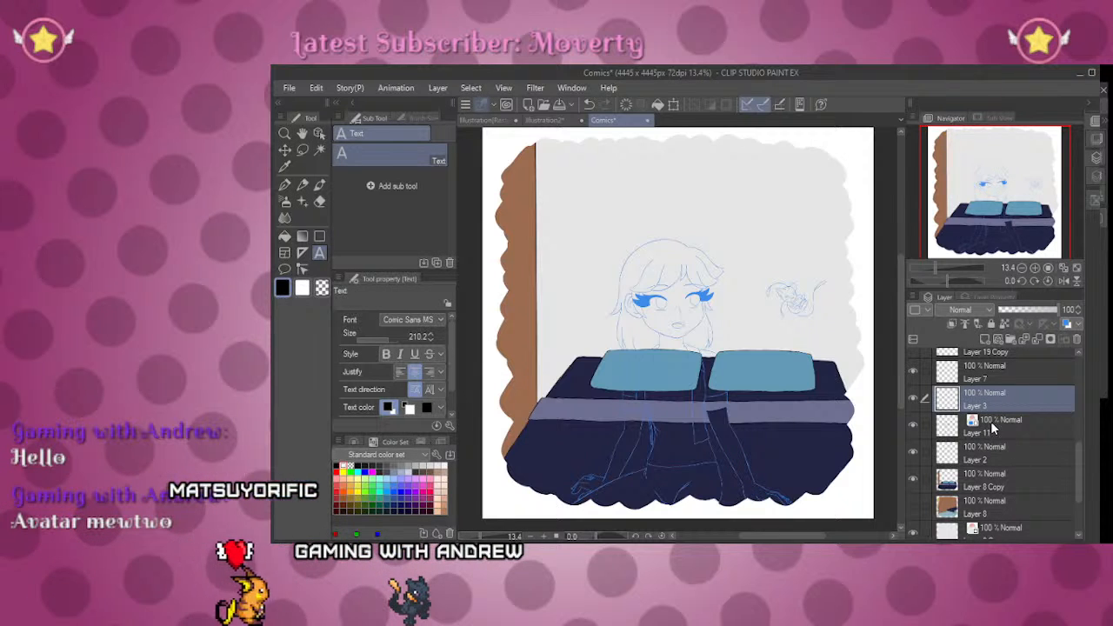
Step: Set up the Textured pen at brush size 7 for sketching on the face and mirror the canvas view horizontally
{"action": "left_click", "coordinate": [936, 266]}
{"action": "left_click_drag", "start_coordinate": [936, 266], "coordinate": [939, 261]}
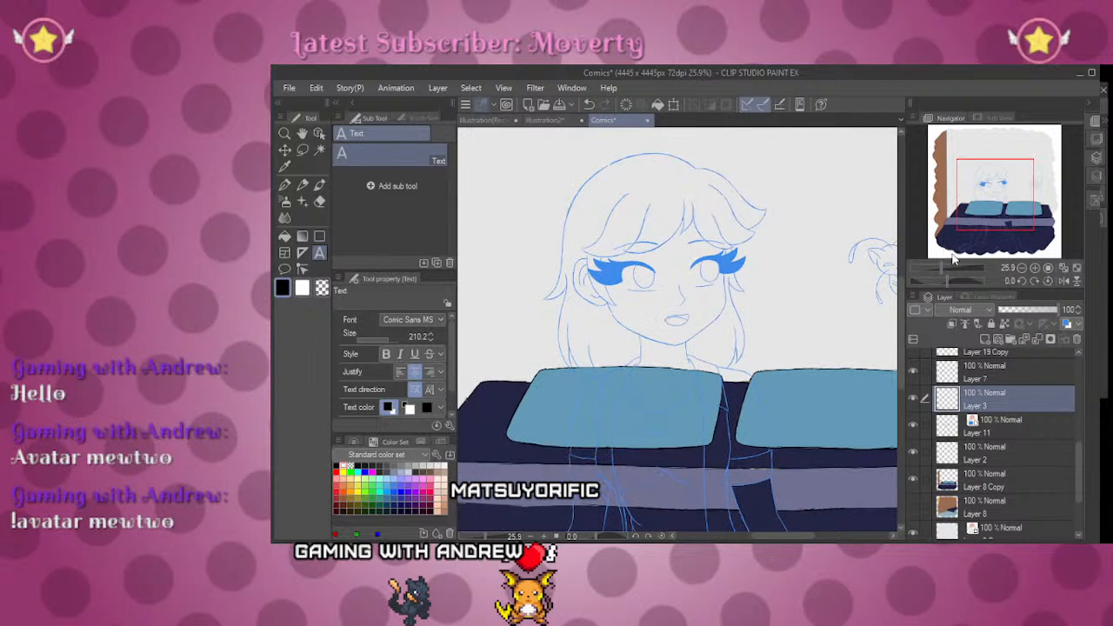
{"action": "mouse_move", "coordinate": [988, 204]}
{"action": "left_mouse_down"}
{"action": "mouse_move", "coordinate": [986, 185]}
{"action": "mouse_move", "coordinate": [985, 195]}
{"action": "left_mouse_up"}
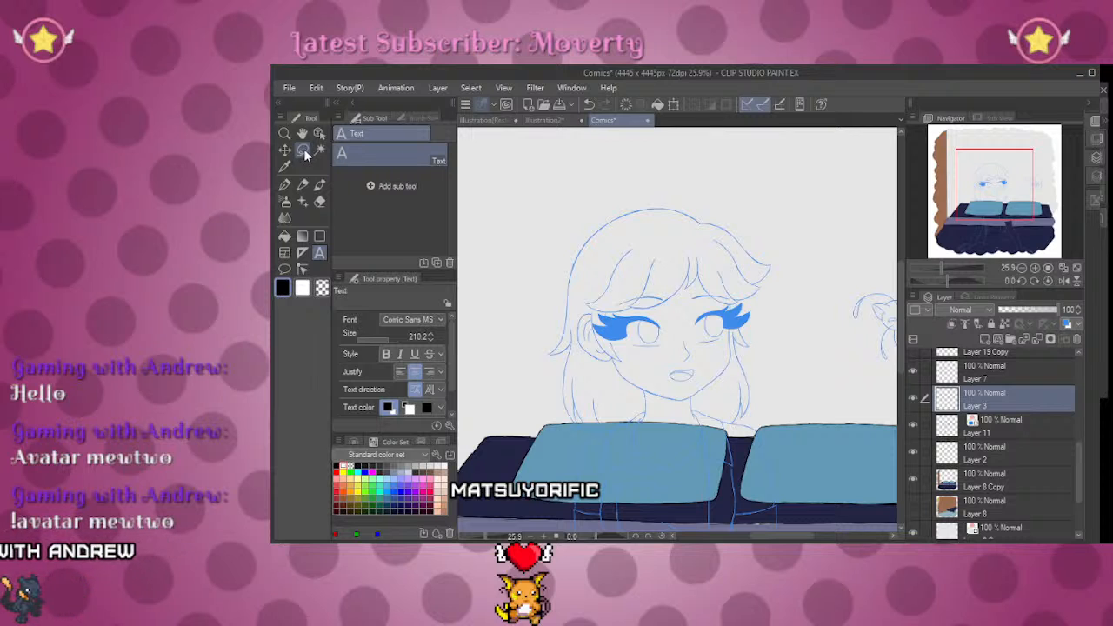
{"action": "left_click_drag", "start_coordinate": [943, 264], "coordinate": [947, 270]}
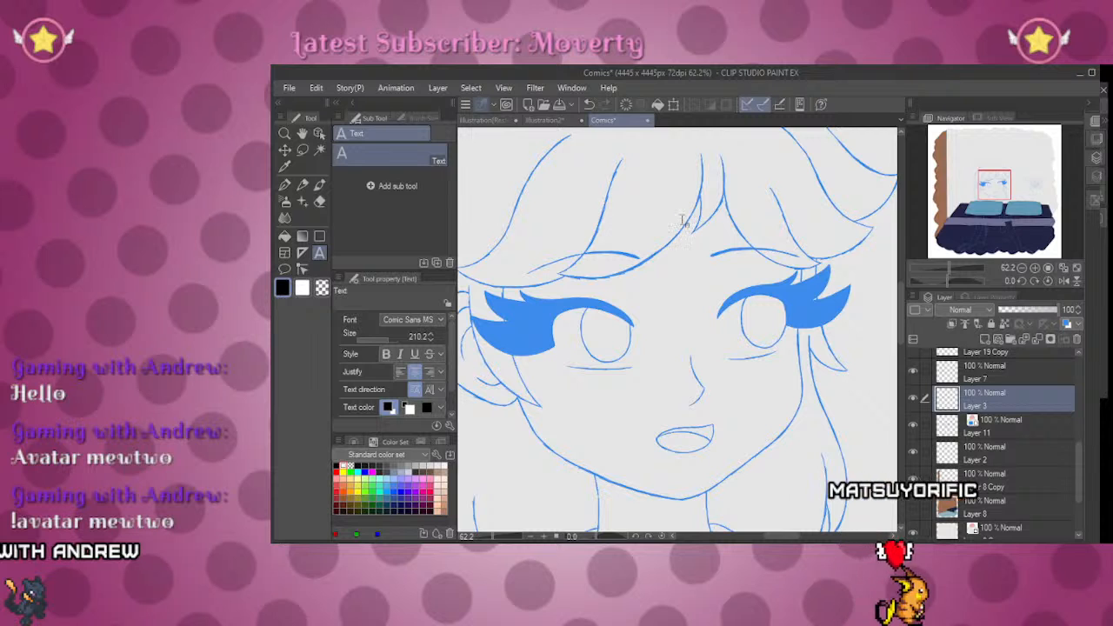
{"action": "key", "text": "p"}
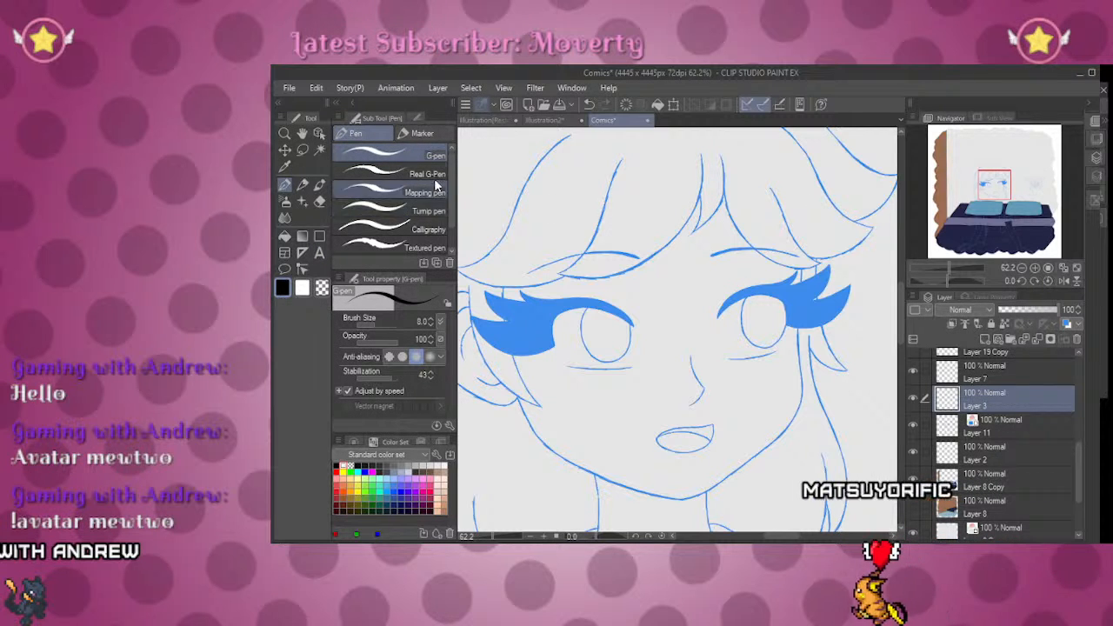
{"action": "left_click", "coordinate": [443, 247]}
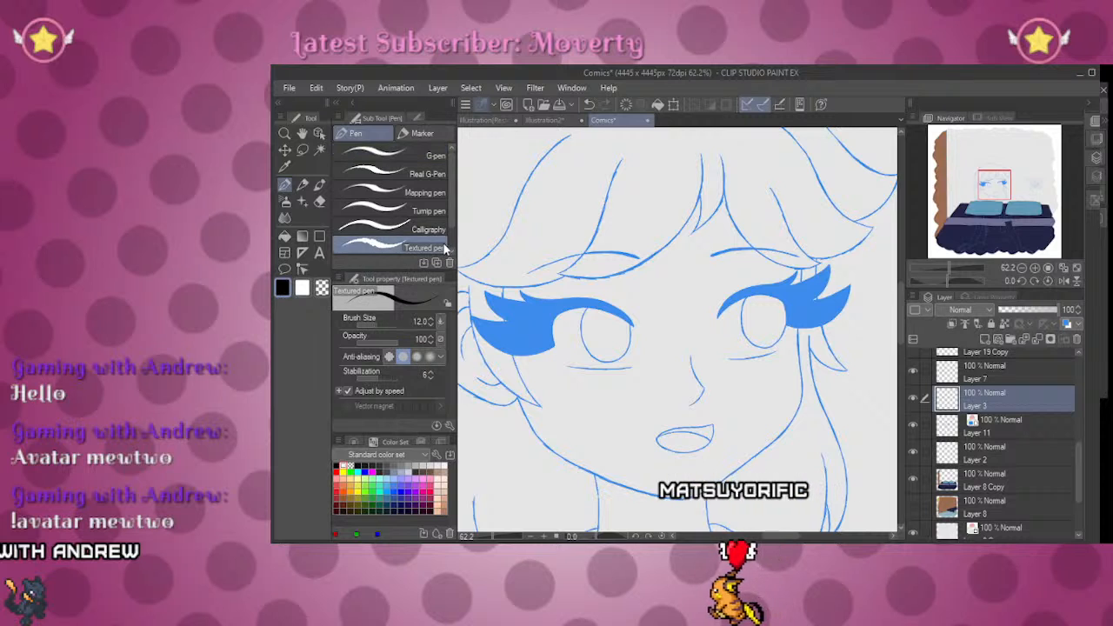
{"action": "scroll", "coordinate": [452, 206], "scroll_direction": "down", "scroll_amount": 2}
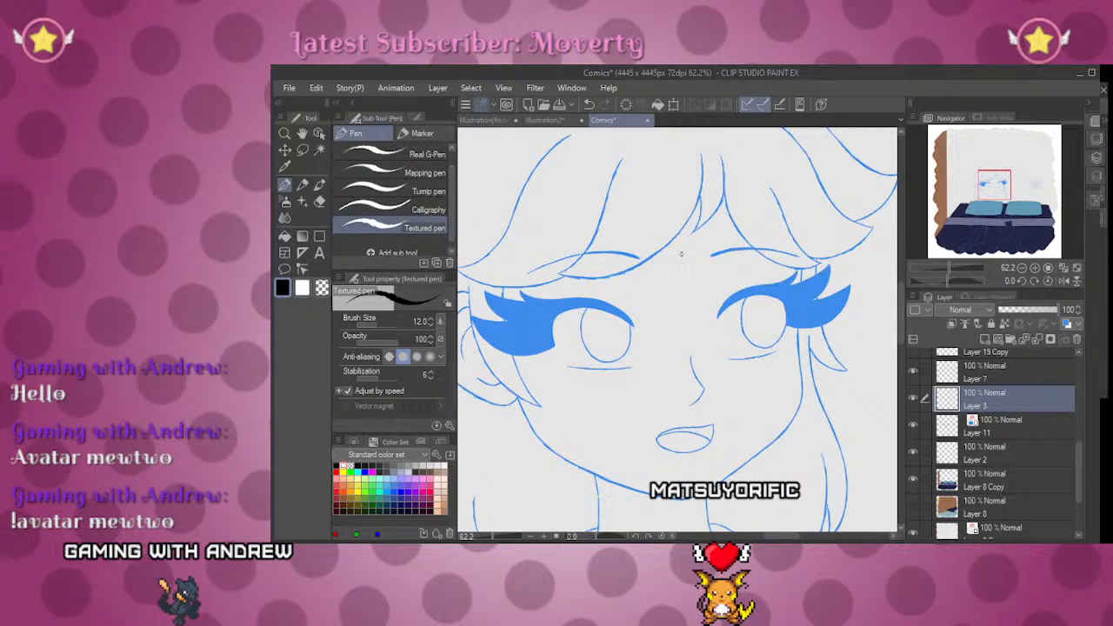
{"action": "left_click_drag", "start_coordinate": [674, 215], "coordinate": [670, 261]}
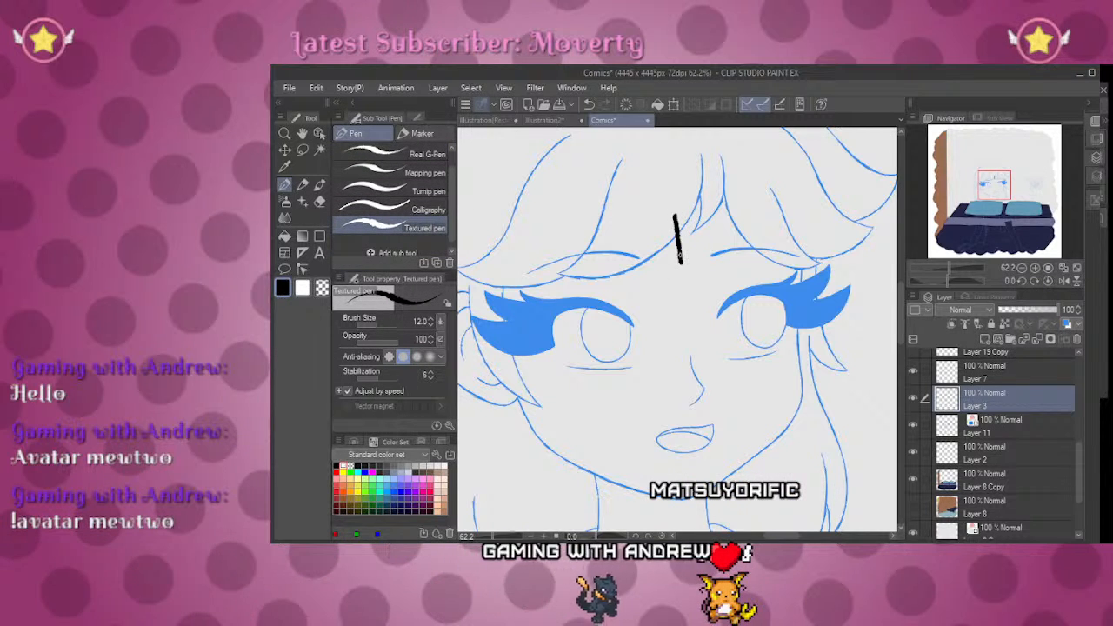
{"action": "key", "text": "ctrl+z"}
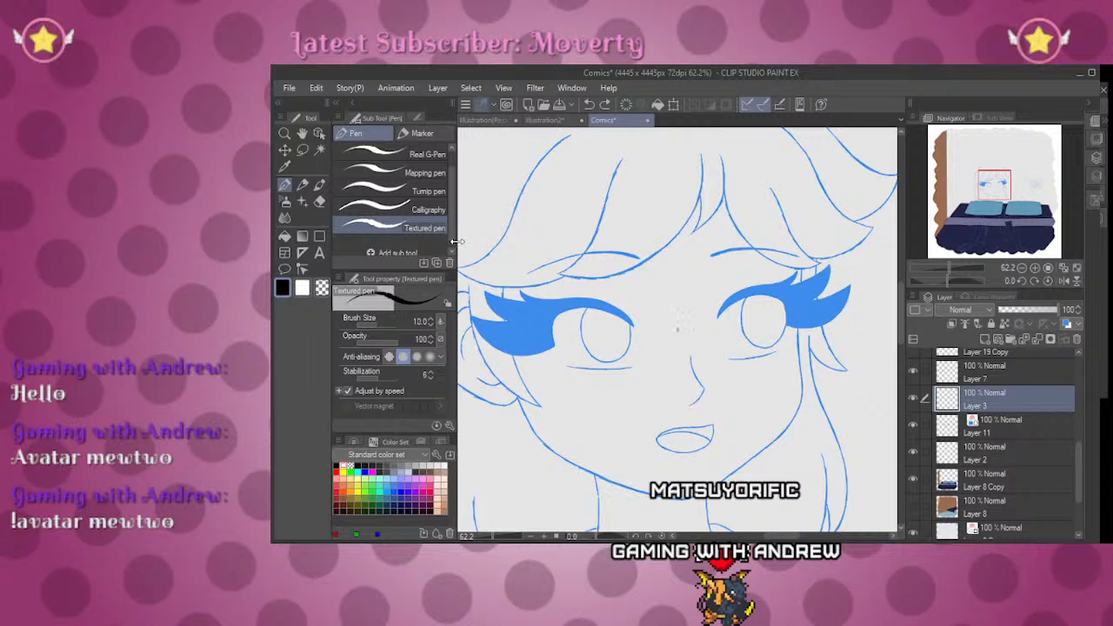
{"action": "left_click", "coordinate": [1061, 281]}
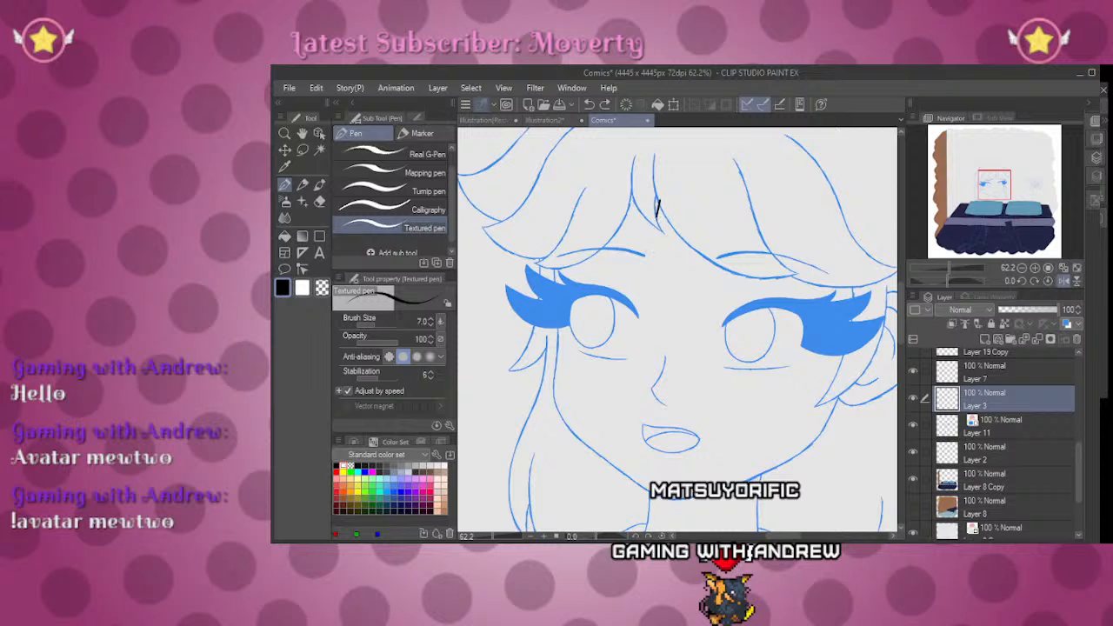
{"action": "key", "text": "e"}
{"action": "key", "text": "ctrl+z"}
{"action": "key", "text": "ctrl+z"}
{"action": "key", "text": "alt"}
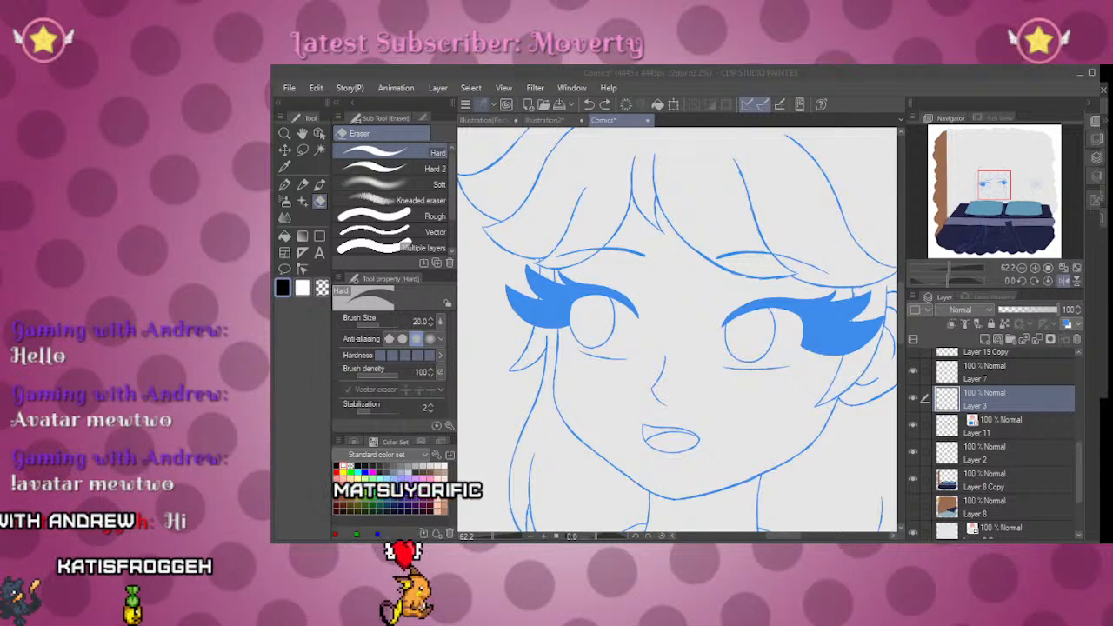
{"action": "left_click", "coordinate": [292, 217]}
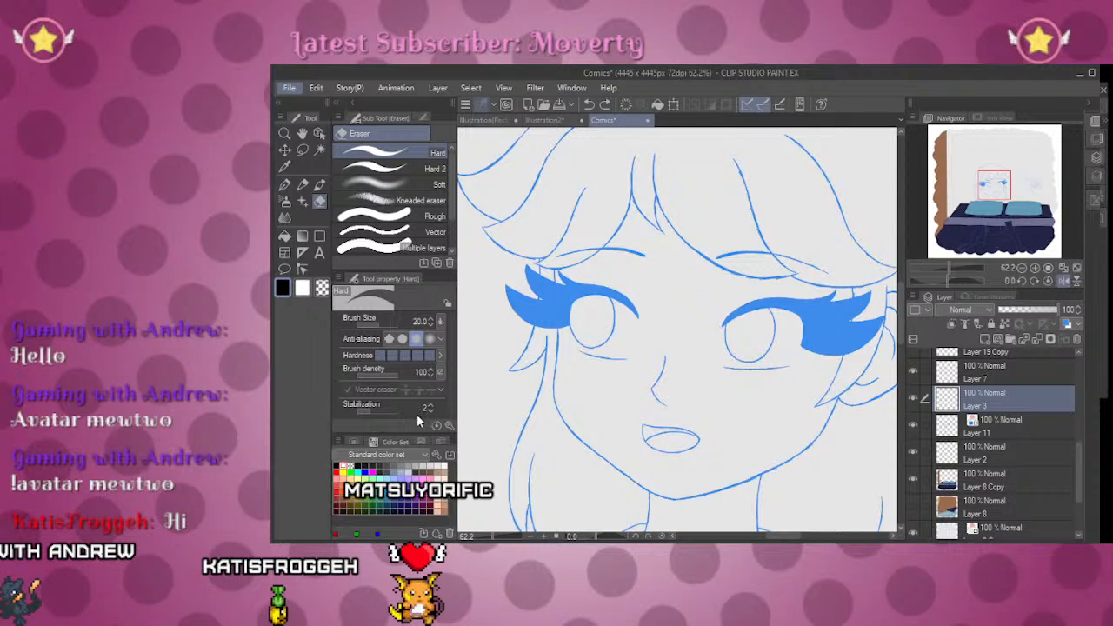
{"action": "key", "text": "alt+Tab"}
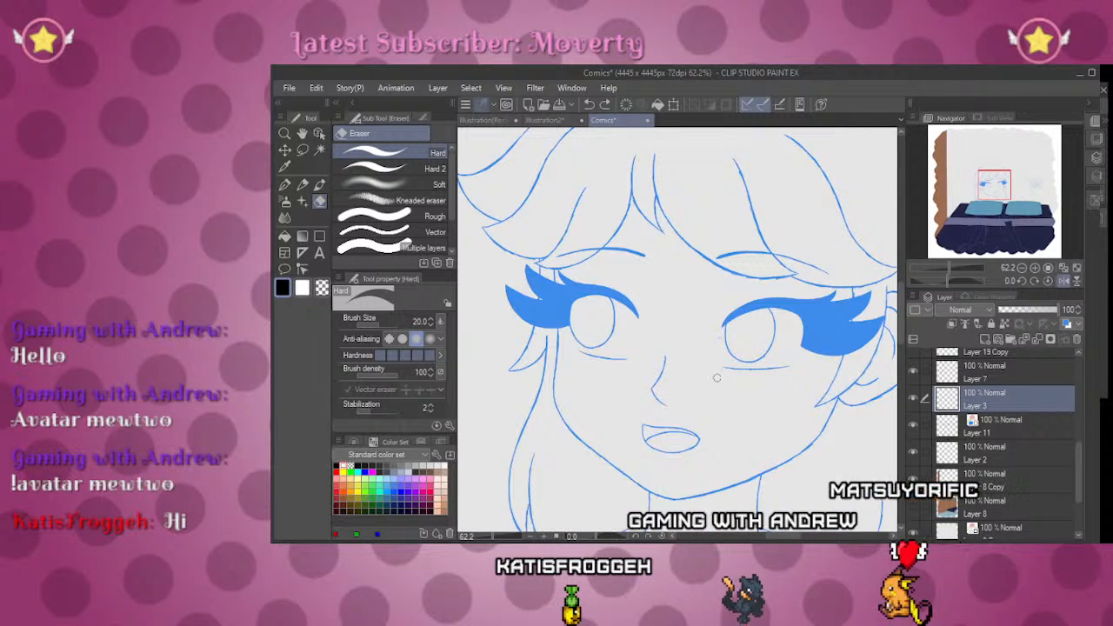
Step: Sketch a curved vertical centre line and a horizontal guideline just below the eyes in black across the face
{"action": "key", "text": "p"}
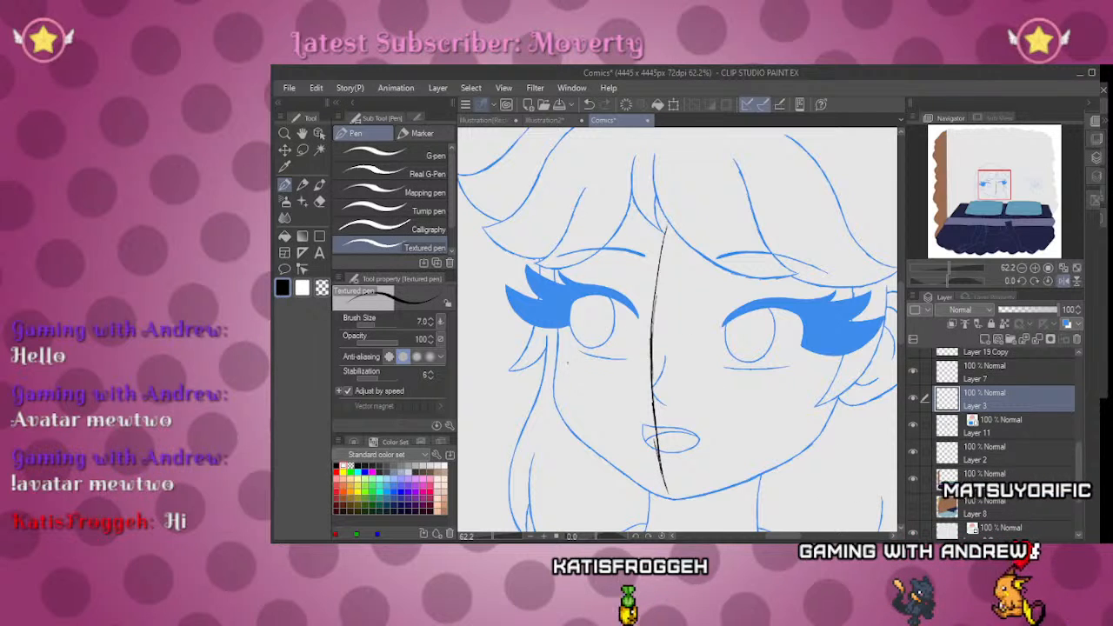
{"action": "left_click_drag", "start_coordinate": [564, 364], "coordinate": [700, 374]}
{"action": "left_click_drag", "start_coordinate": [600, 365], "coordinate": [734, 376]}
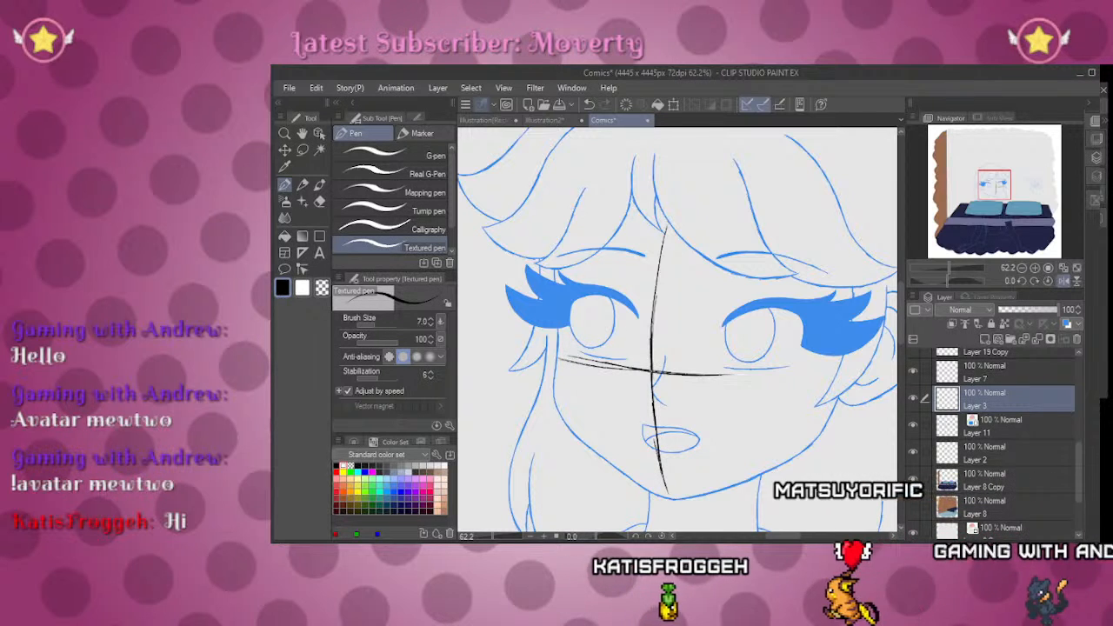
{"action": "left_click_drag", "start_coordinate": [609, 369], "coordinate": [795, 366]}
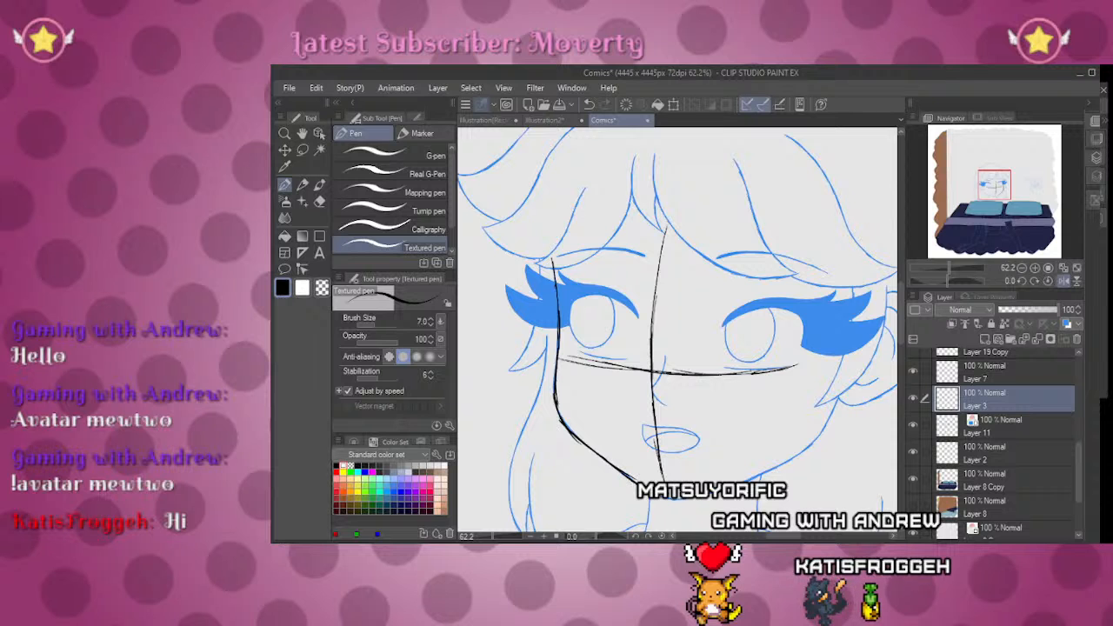
Step: Trace the jawline and the visible ear in black over the blue line art, and return the canvas to its unmirrored view
{"action": "left_click_drag", "start_coordinate": [949, 281], "coordinate": [970, 281]}
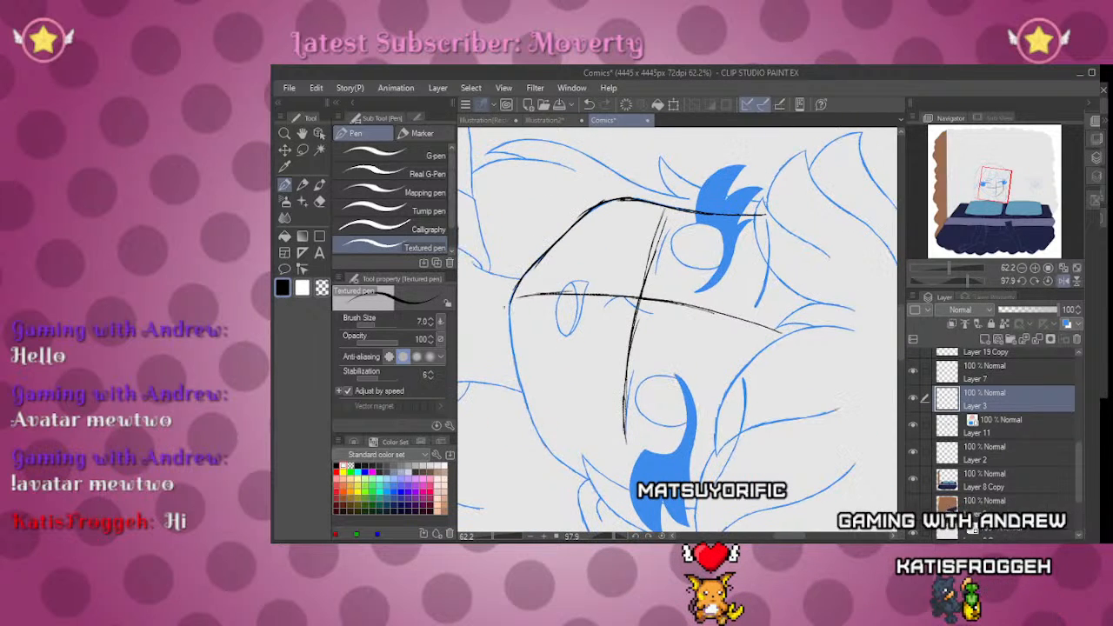
{"action": "left_click_drag", "start_coordinate": [511, 293], "coordinate": [521, 397]}
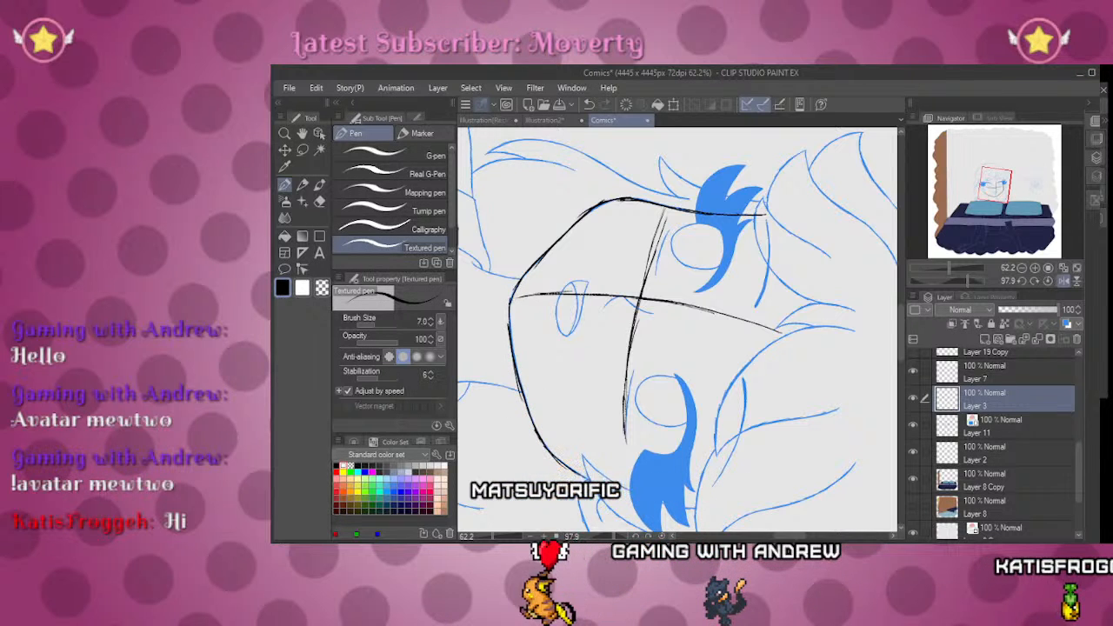
{"action": "left_click", "coordinate": [1048, 282]}
{"action": "left_click_drag", "start_coordinate": [837, 282], "coordinate": [724, 240]}
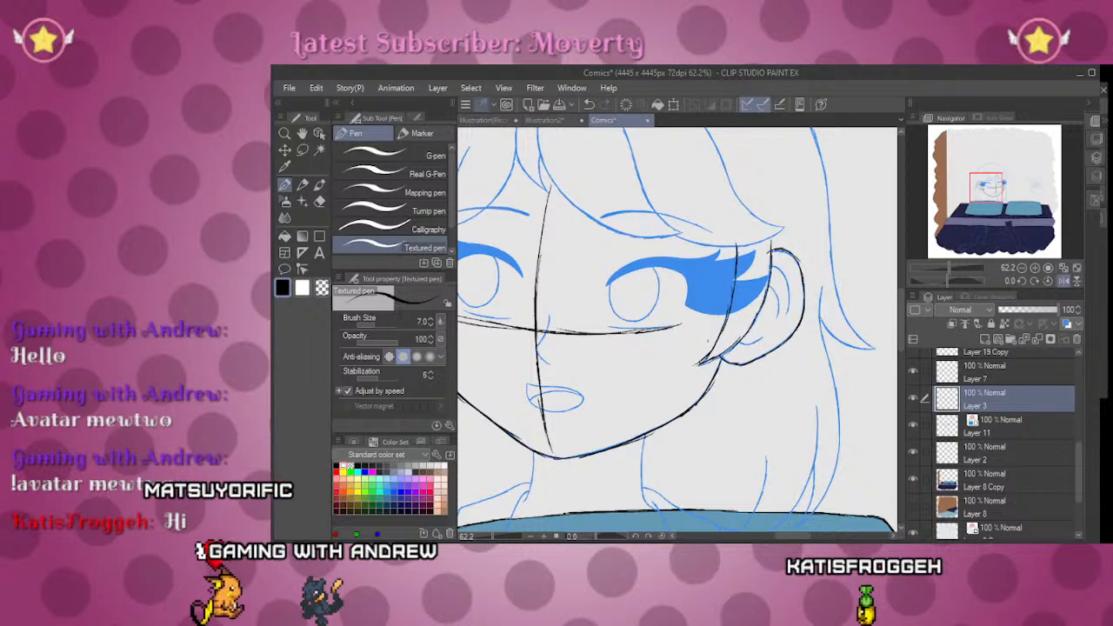
{"action": "left_click_drag", "start_coordinate": [670, 396], "coordinate": [737, 416]}
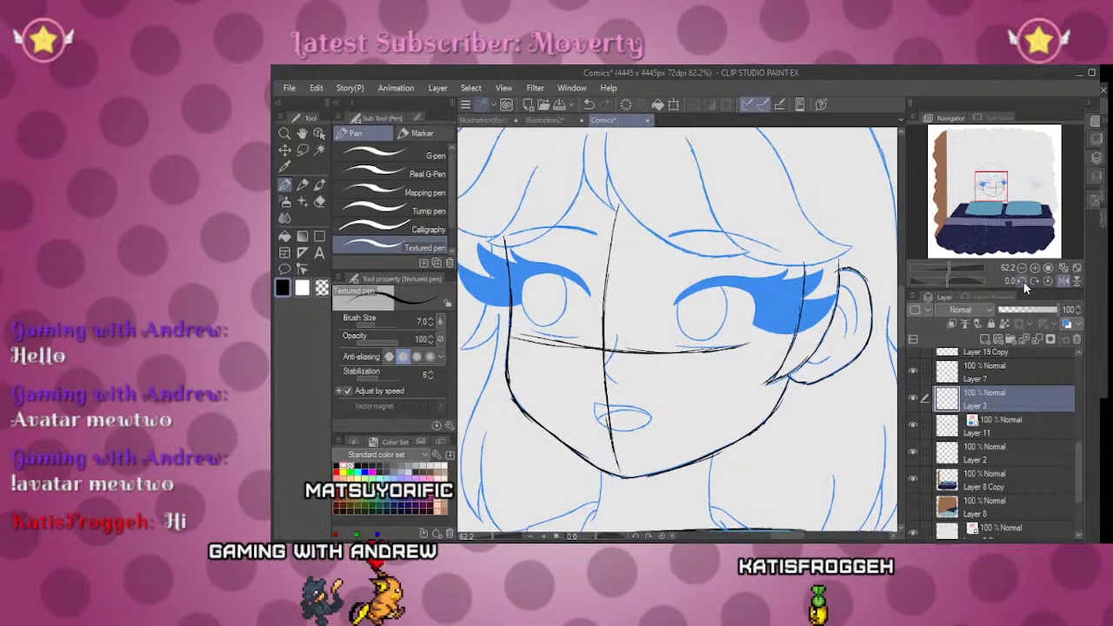
{"action": "left_click", "coordinate": [1061, 281]}
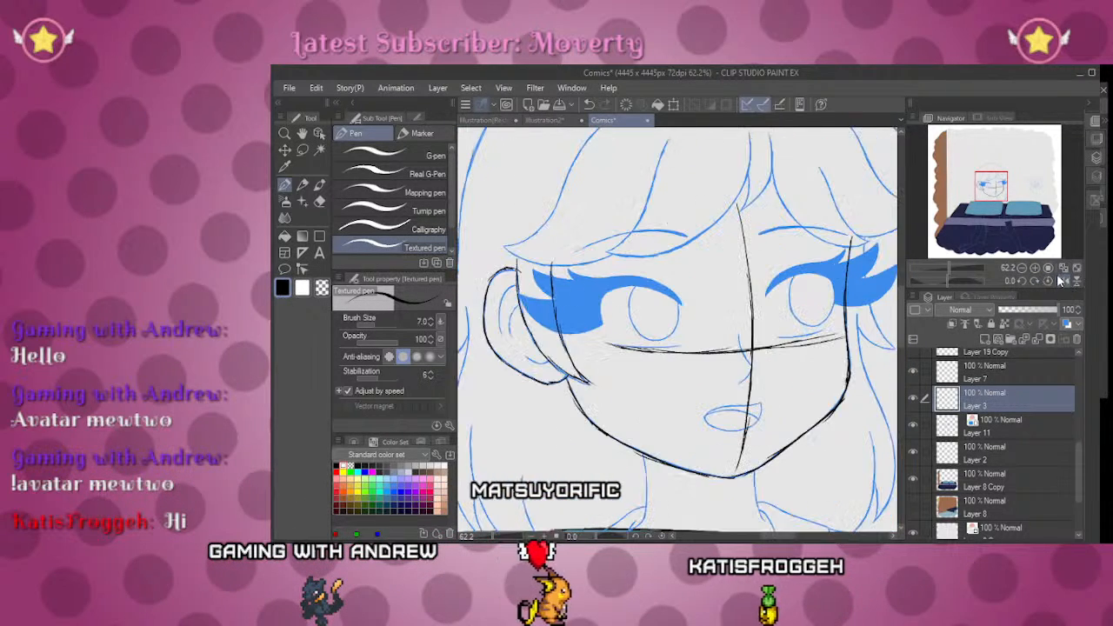
{"action": "mouse_move", "coordinate": [951, 268]}
{"action": "left_mouse_down"}
{"action": "mouse_move", "coordinate": [935, 268]}
{"action": "mouse_move", "coordinate": [942, 260]}
{"action": "left_mouse_up"}
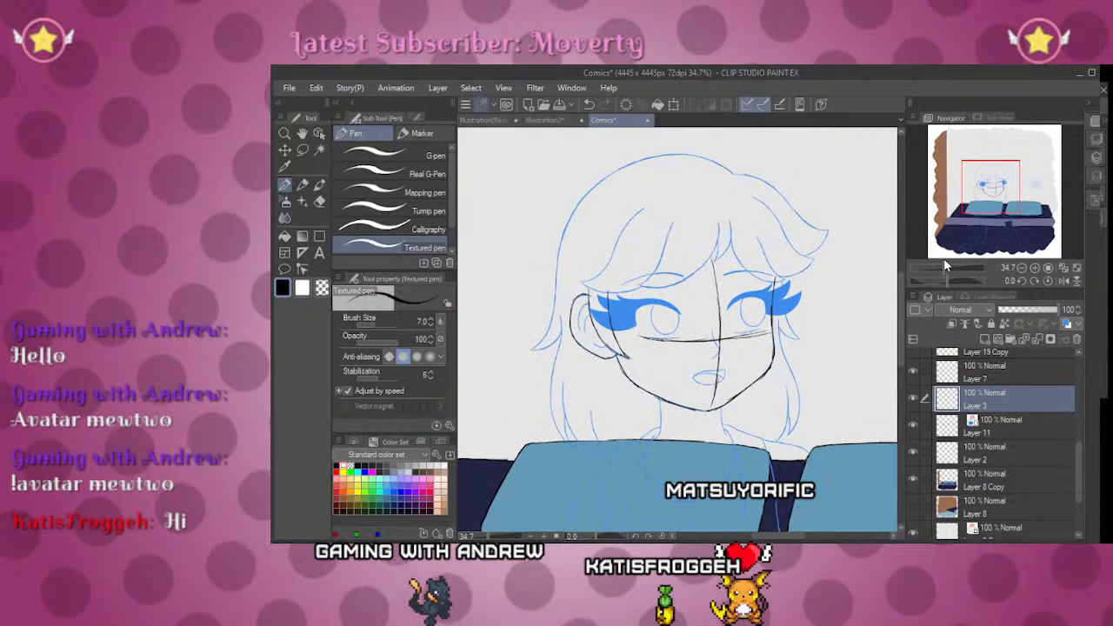
{"action": "key", "text": "m"}
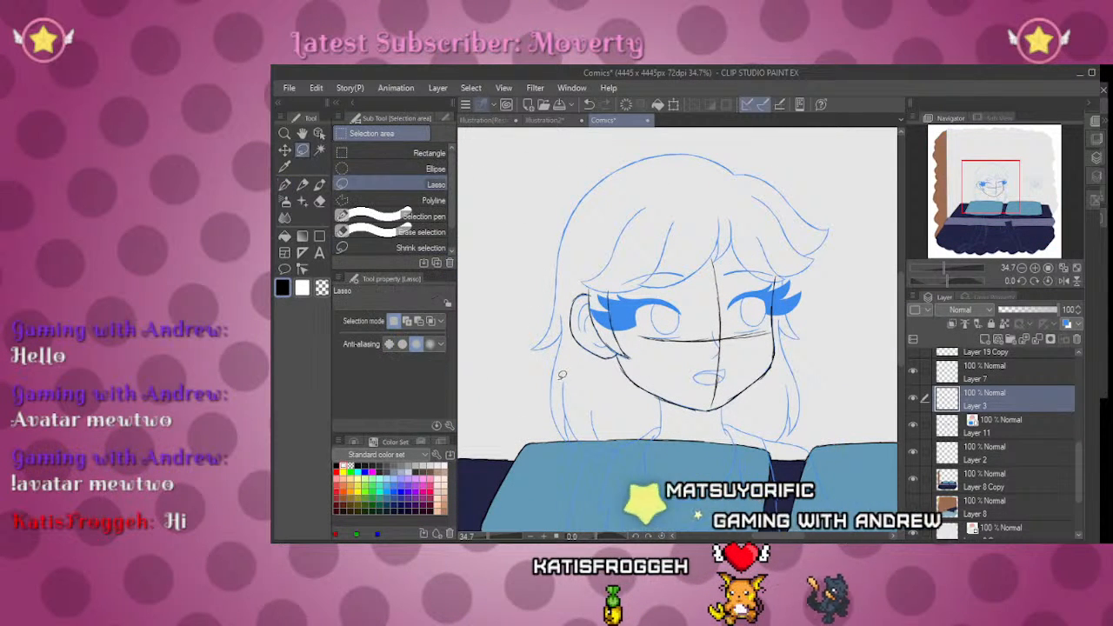
{"action": "left_click", "coordinate": [673, 104]}
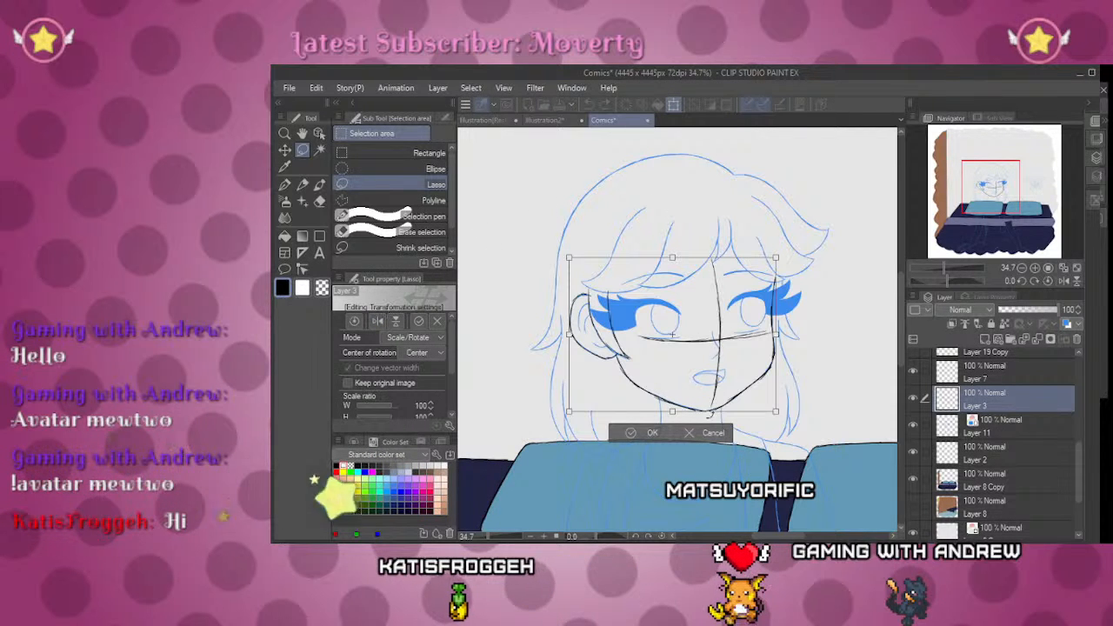
{"action": "left_click", "coordinate": [713, 433]}
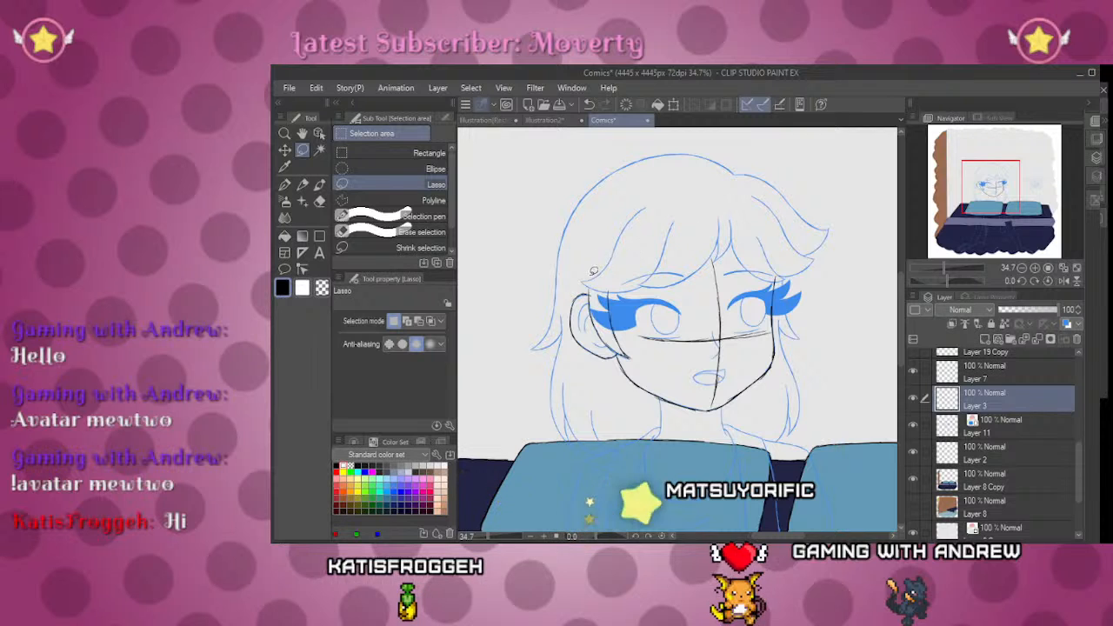
Step: Sketch the rounded skull outline in black from above the ear over the top of the head to the far side of the face
{"action": "key", "text": "p"}
{"action": "left_click_drag", "start_coordinate": [617, 182], "coordinate": [581, 286]}
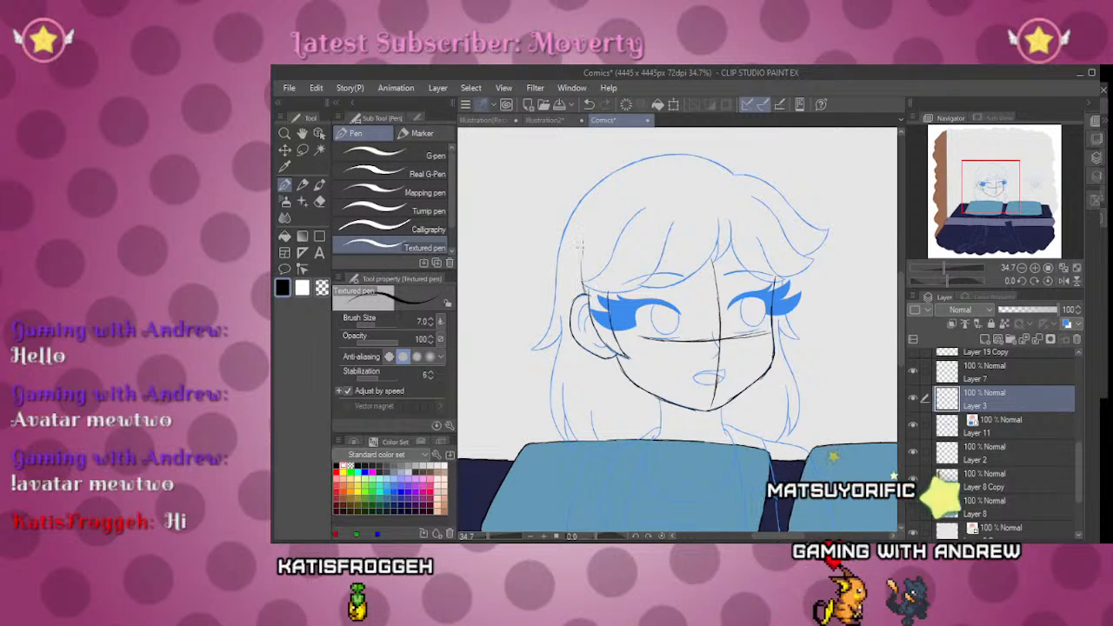
{"action": "mouse_move", "coordinate": [581, 230]}
{"action": "left_mouse_down"}
{"action": "mouse_move", "coordinate": [746, 183]}
{"action": "mouse_move", "coordinate": [776, 277]}
{"action": "left_mouse_up"}
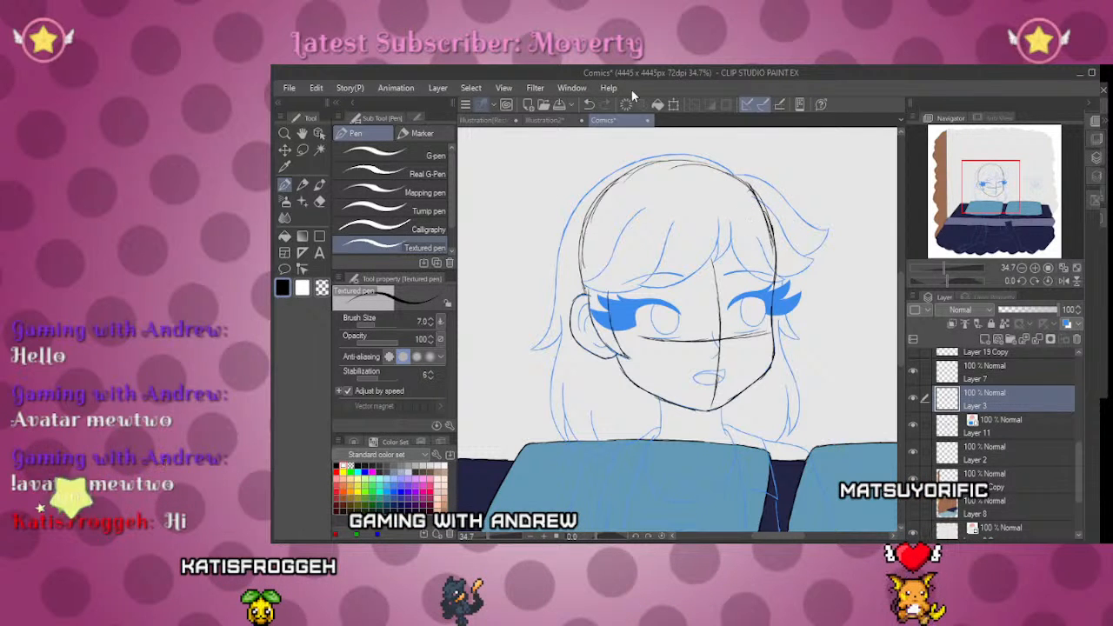
Step: Flip the black head sketch horizontally, then shift it and tilt it slightly to fit over the blue face
{"action": "left_click", "coordinate": [672, 105]}
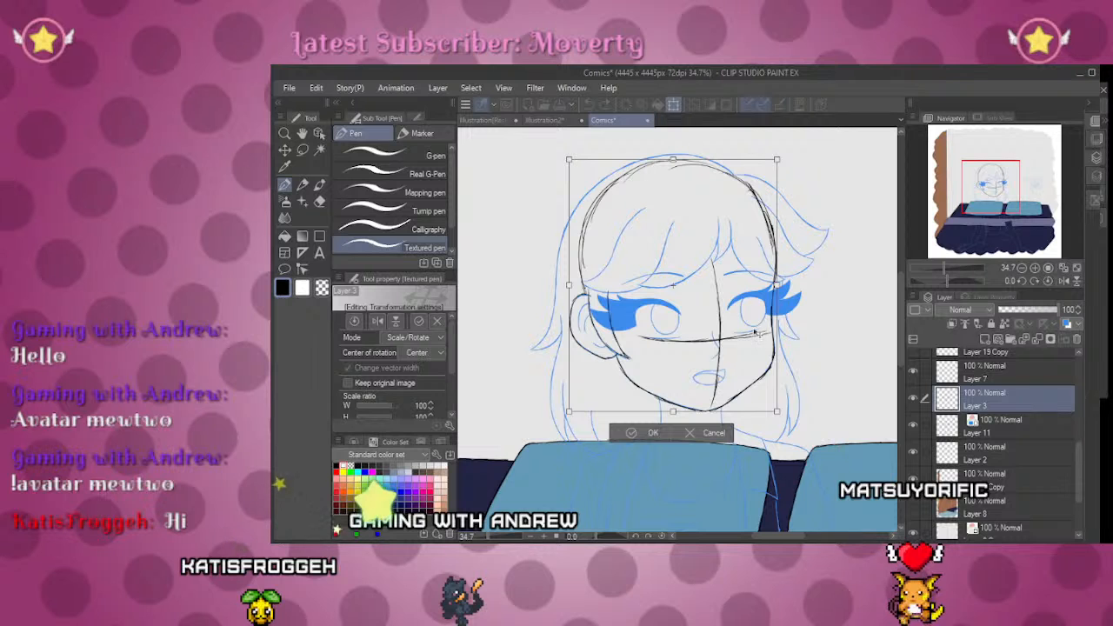
{"action": "left_click", "coordinate": [380, 321]}
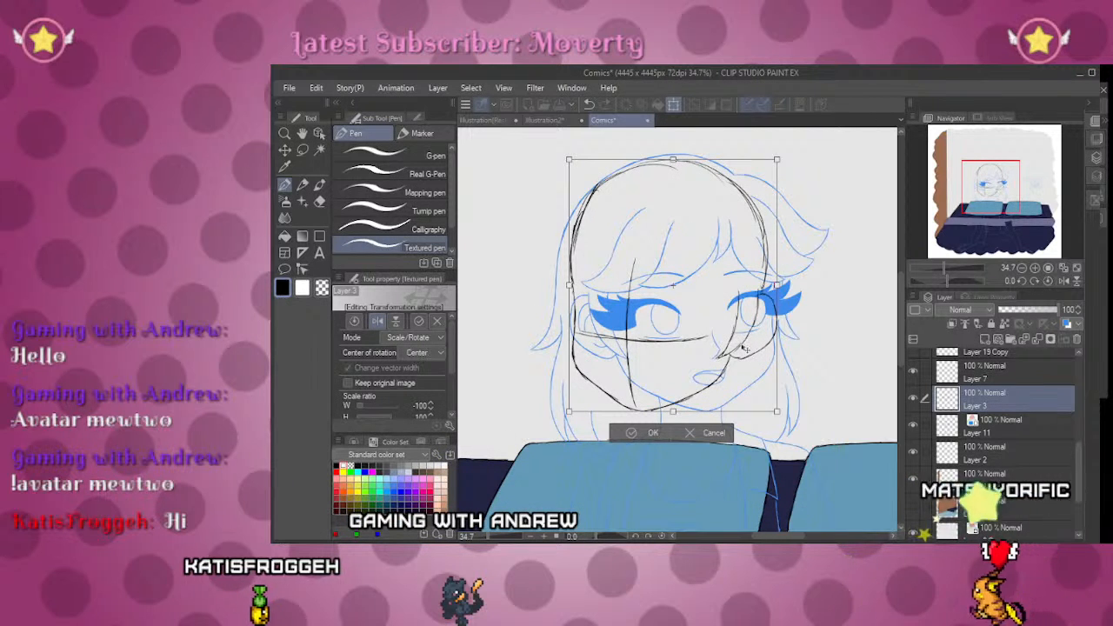
{"action": "left_click_drag", "start_coordinate": [744, 349], "coordinate": [828, 293]}
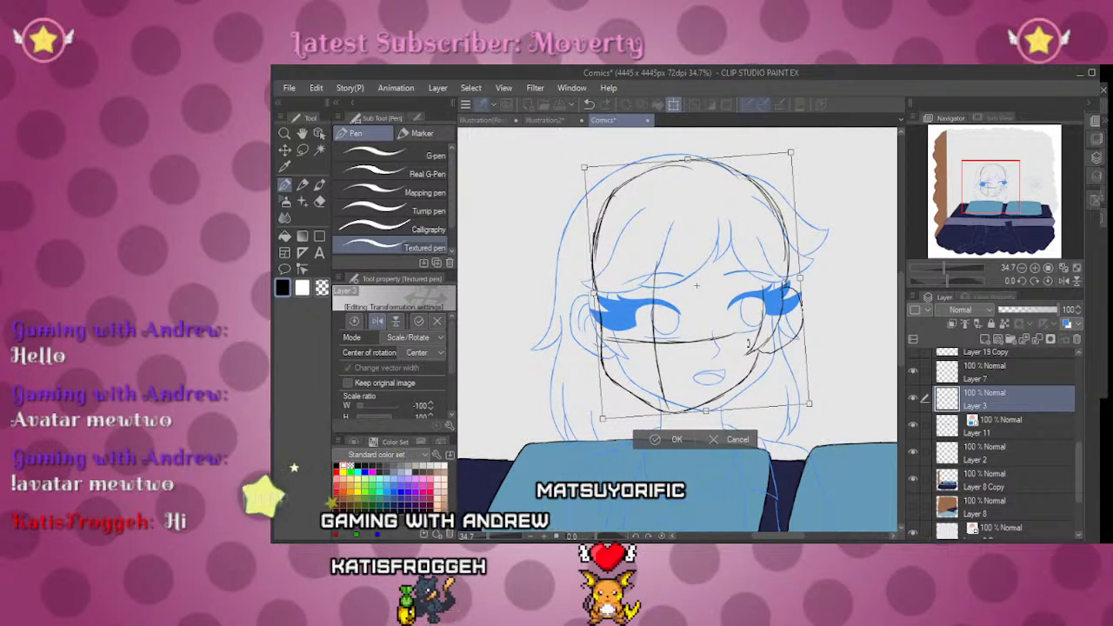
{"action": "left_click", "coordinate": [659, 439]}
Step: Sketch both sides of the neck and the sloping shoulder lines in black below the jaw
{"action": "left_click_drag", "start_coordinate": [991, 196], "coordinate": [1003, 204]}
{"action": "left_click_drag", "start_coordinate": [940, 266], "coordinate": [954, 272]}
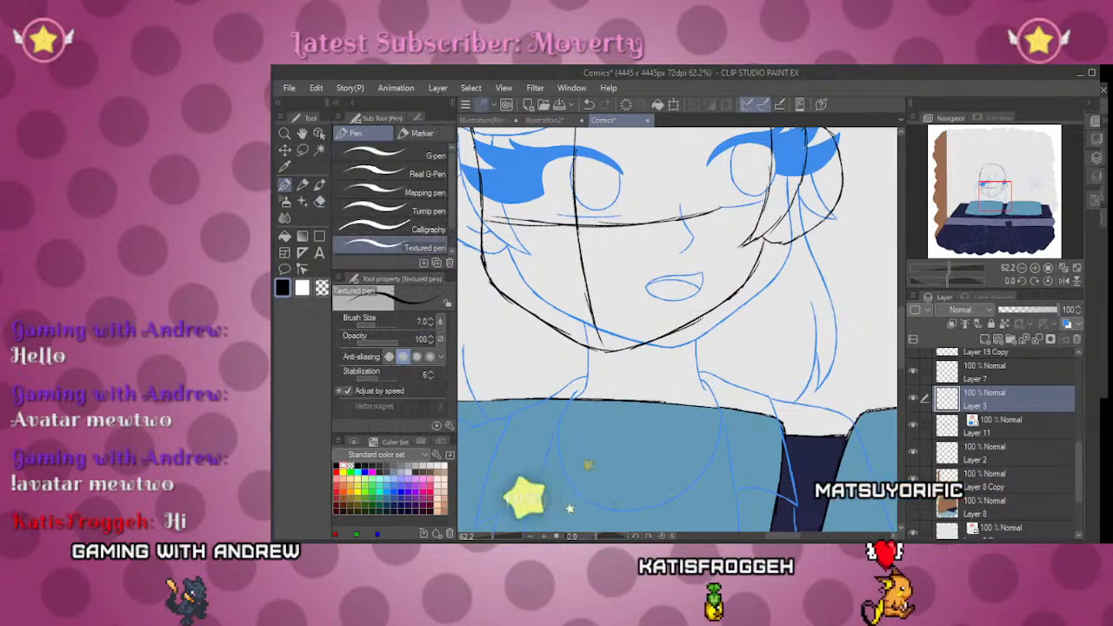
{"action": "left_click_drag", "start_coordinate": [698, 320], "coordinate": [703, 381]}
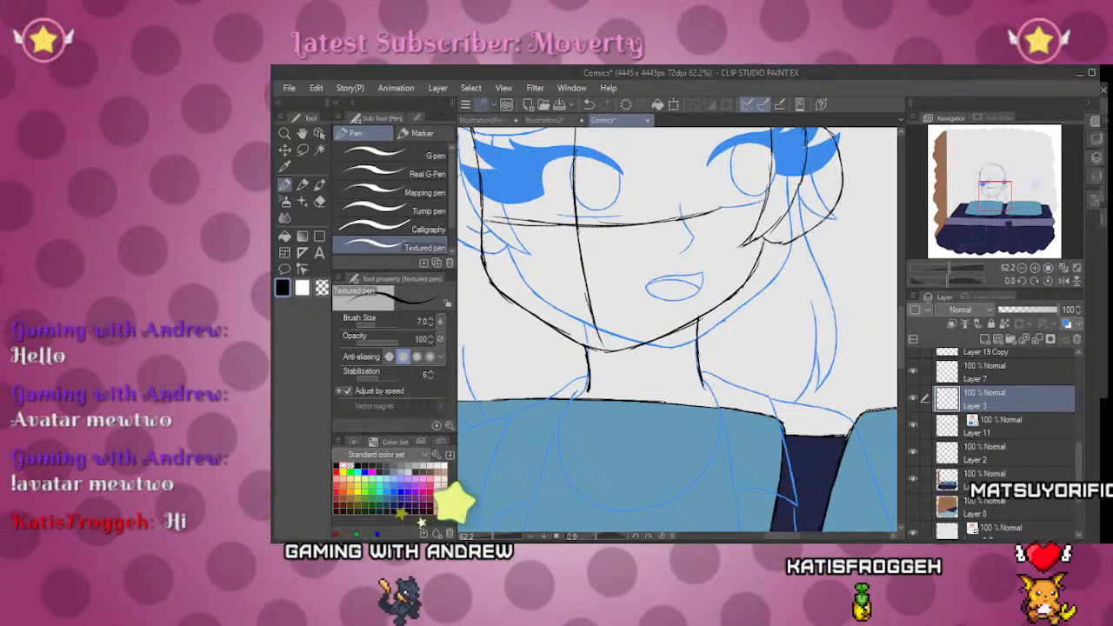
{"action": "left_click_drag", "start_coordinate": [948, 269], "coordinate": [938, 264]}
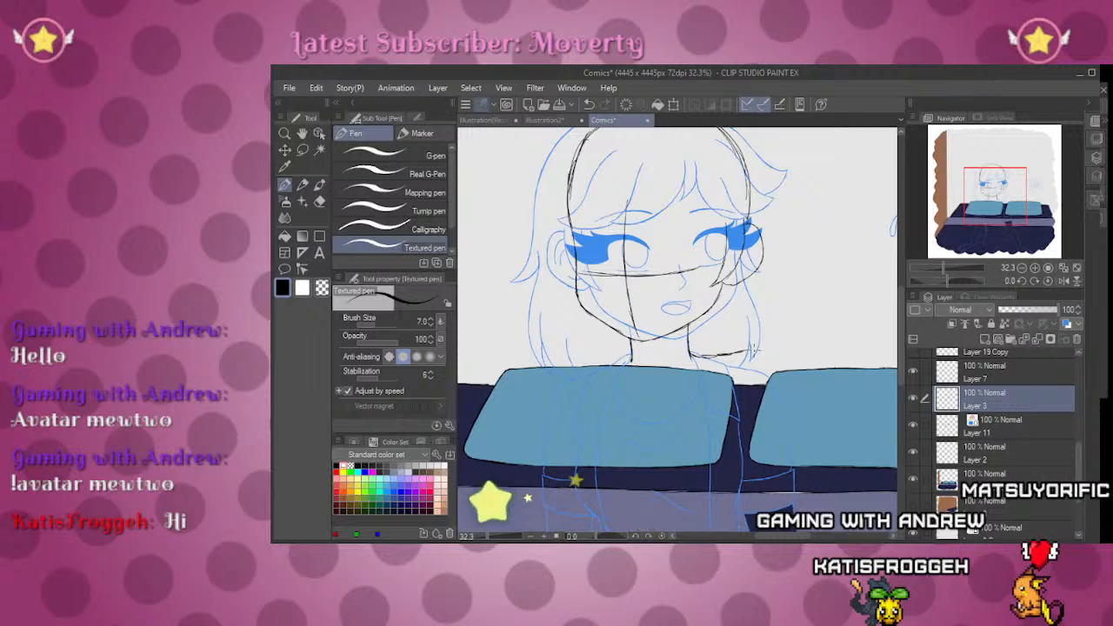
{"action": "left_click_drag", "start_coordinate": [752, 351], "coordinate": [785, 357]}
{"action": "mouse_move", "coordinate": [992, 201]}
{"action": "left_mouse_down"}
{"action": "mouse_move", "coordinate": [981, 211]}
{"action": "mouse_move", "coordinate": [992, 206]}
{"action": "left_mouse_up"}
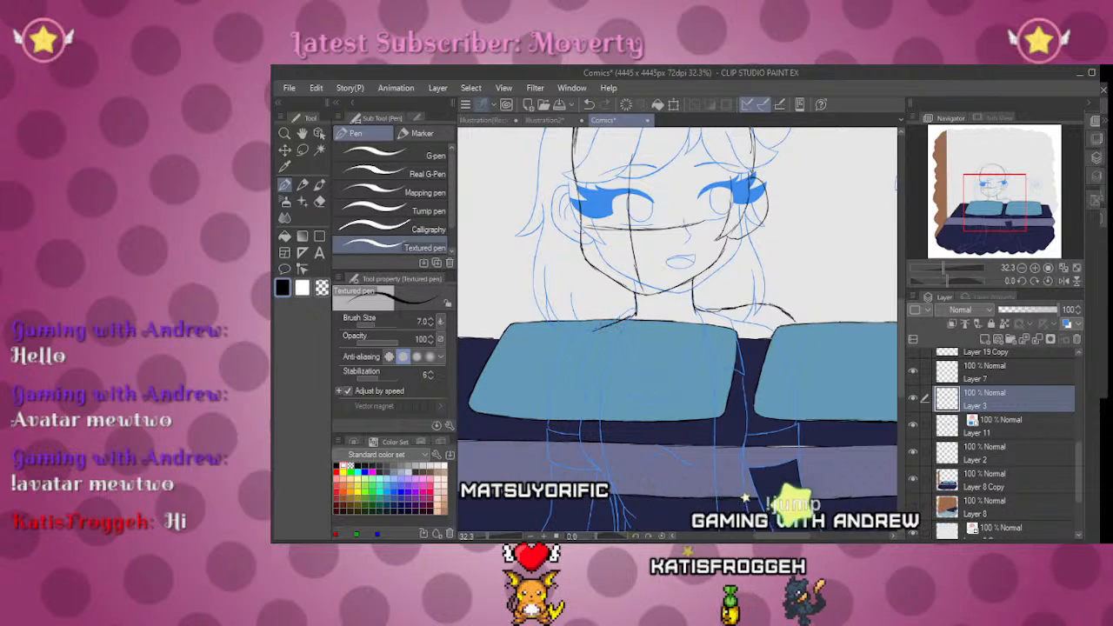
Step: Tint the couch background on Layer 8 Copy blue, lower its opacity to 49, and return to Layer 3 for sketching
{"action": "left_click", "coordinate": [1015, 486]}
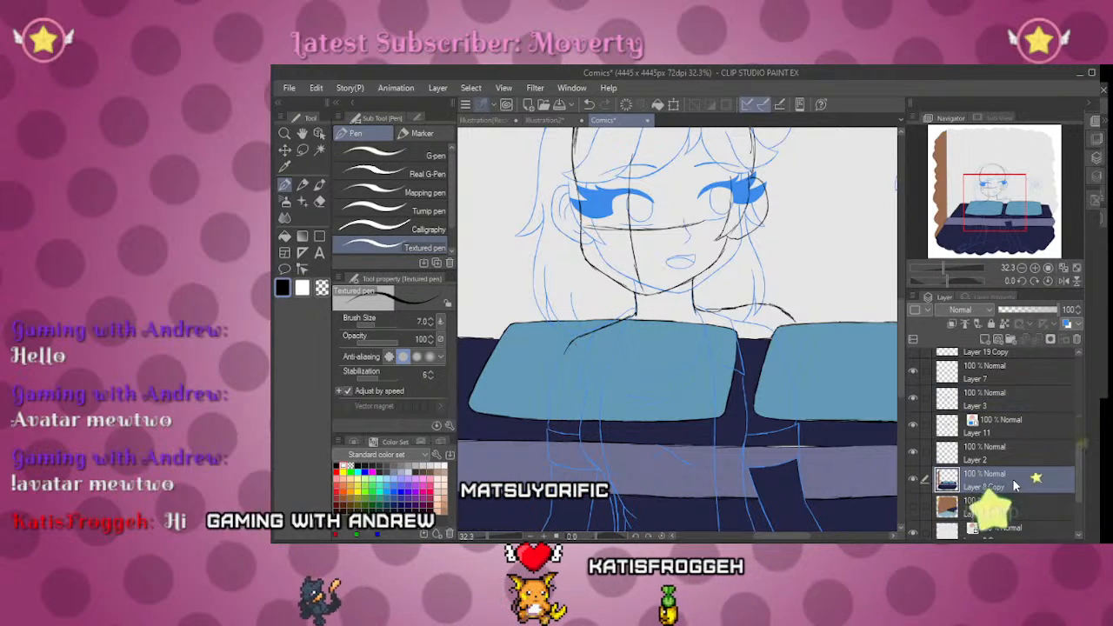
{"action": "left_click", "coordinate": [1067, 325]}
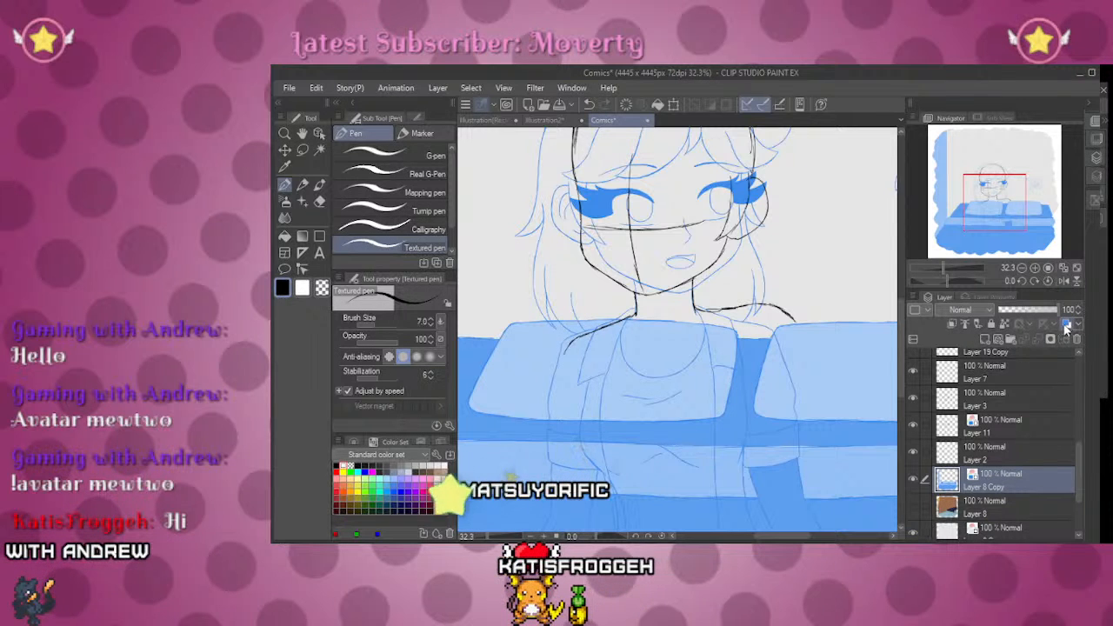
{"action": "left_click", "coordinate": [1002, 397]}
{"action": "mouse_move", "coordinate": [993, 193]}
{"action": "left_mouse_down"}
{"action": "mouse_move", "coordinate": [992, 212]}
{"action": "mouse_move", "coordinate": [991, 197]}
{"action": "left_mouse_up"}
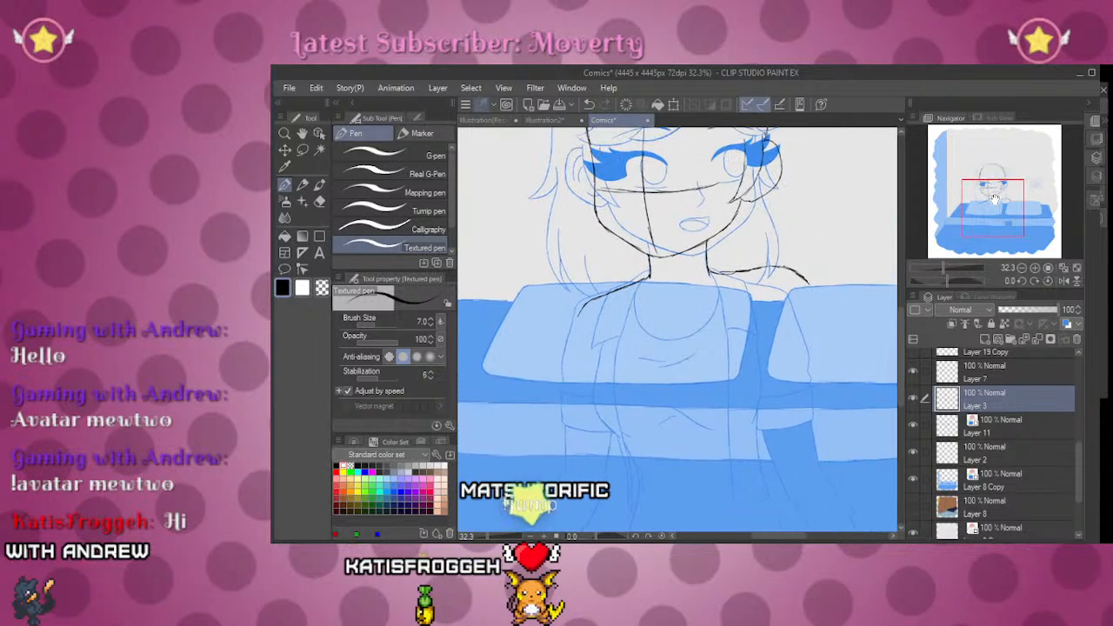
{"action": "left_click", "coordinate": [992, 483]}
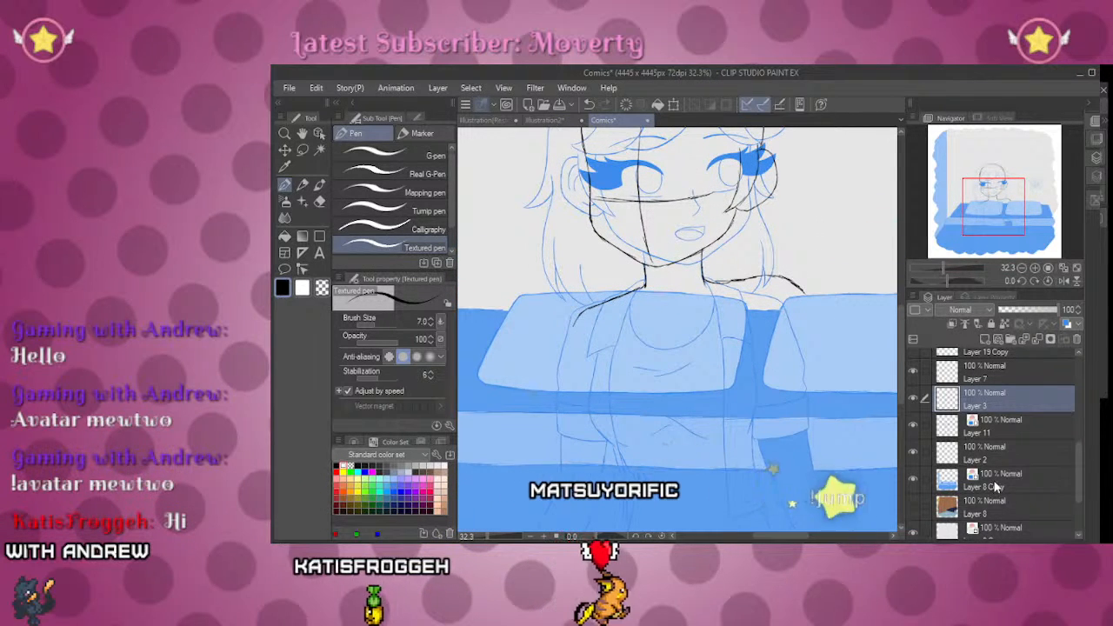
{"action": "left_click", "coordinate": [1026, 311]}
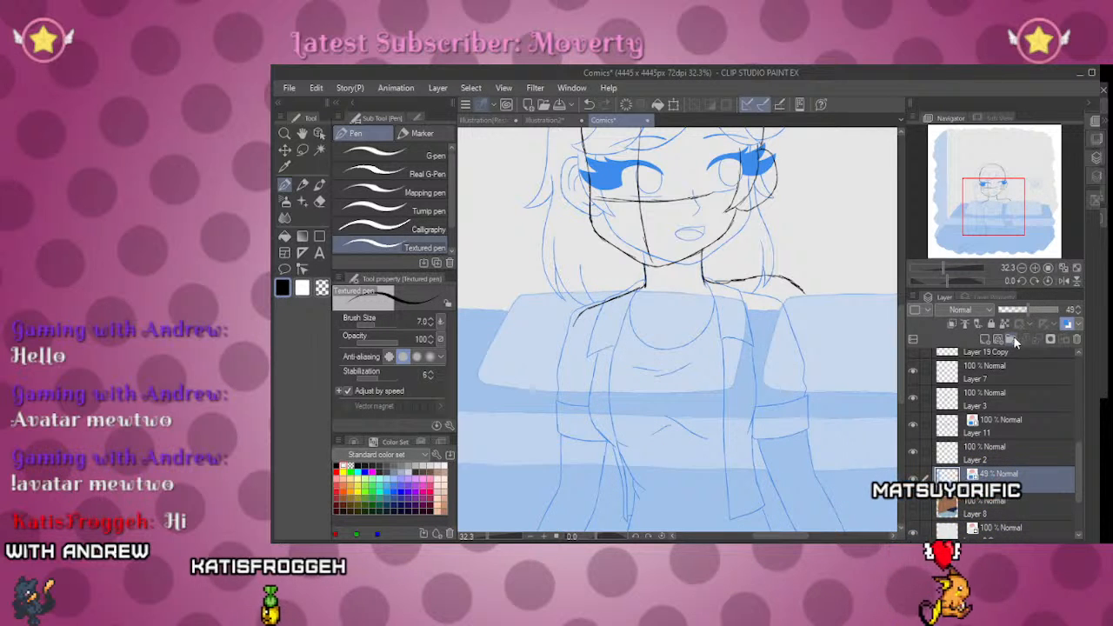
{"action": "left_click", "coordinate": [1003, 394]}
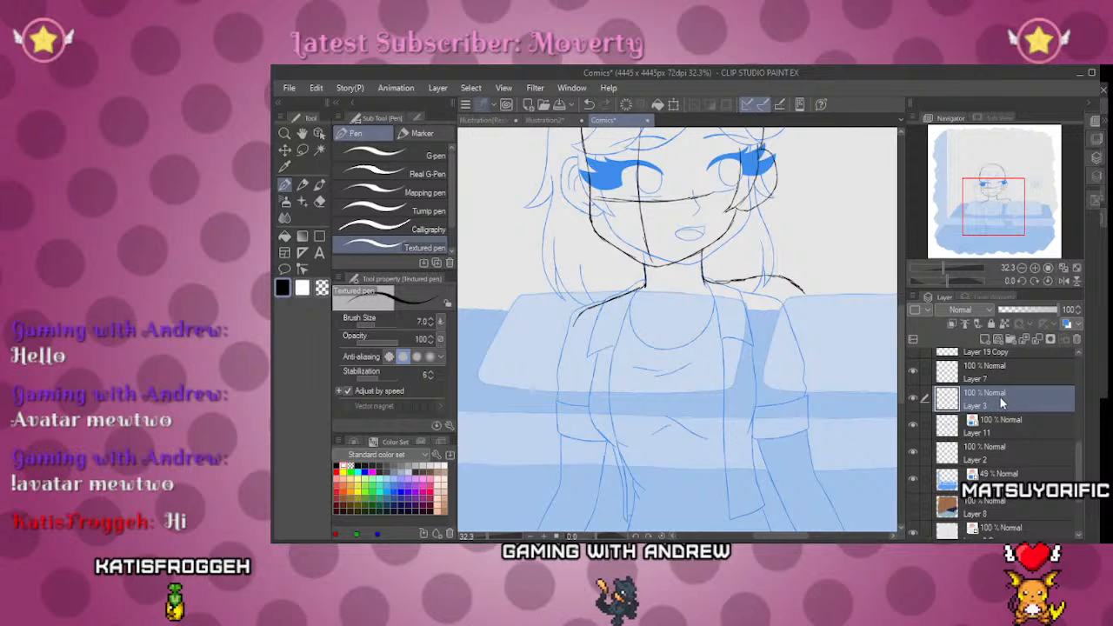
Step: Reinforce the rounded shoulder opposite the ear-free side and trace both sides of the torso down to the waist in black
{"action": "left_click_drag", "start_coordinate": [989, 219], "coordinate": [994, 211]}
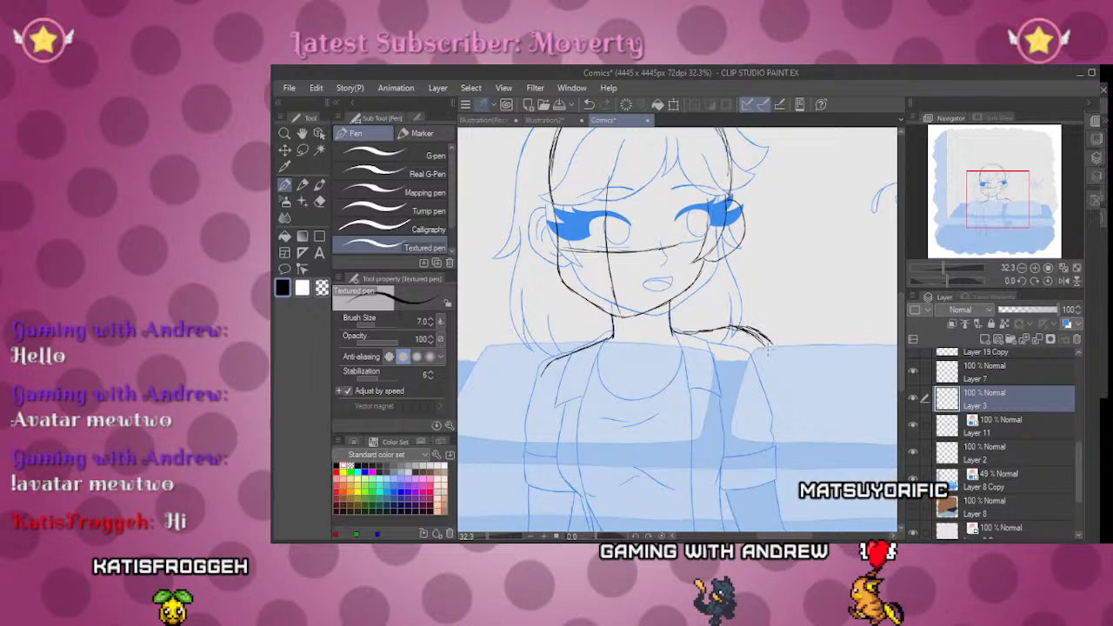
{"action": "left_click_drag", "start_coordinate": [997, 201], "coordinate": [993, 214]}
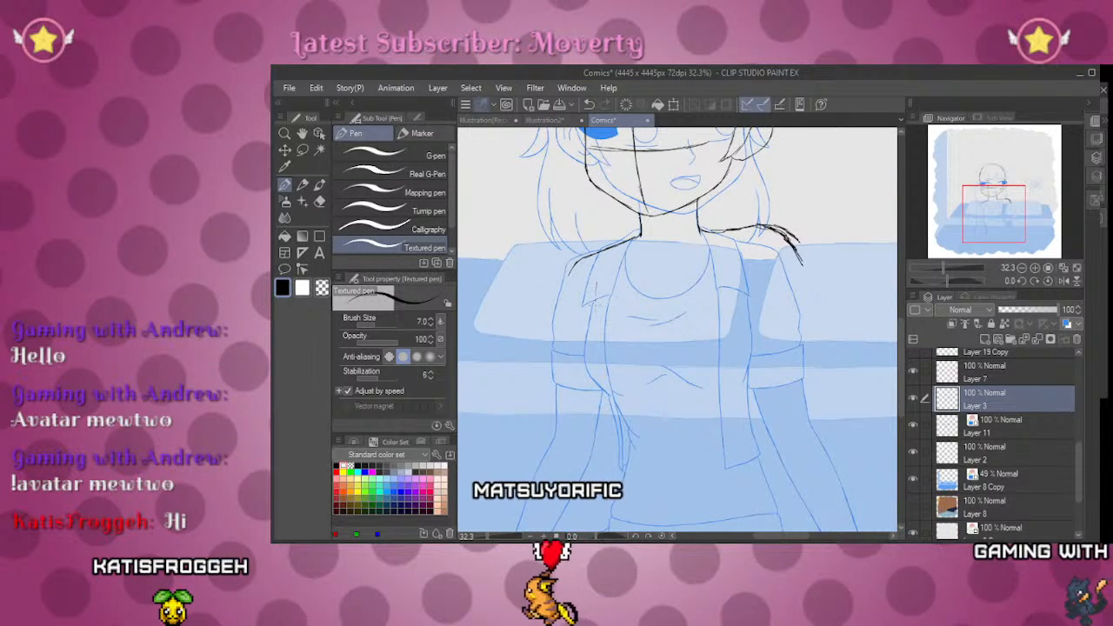
{"action": "left_click_drag", "start_coordinate": [596, 285], "coordinate": [599, 356]}
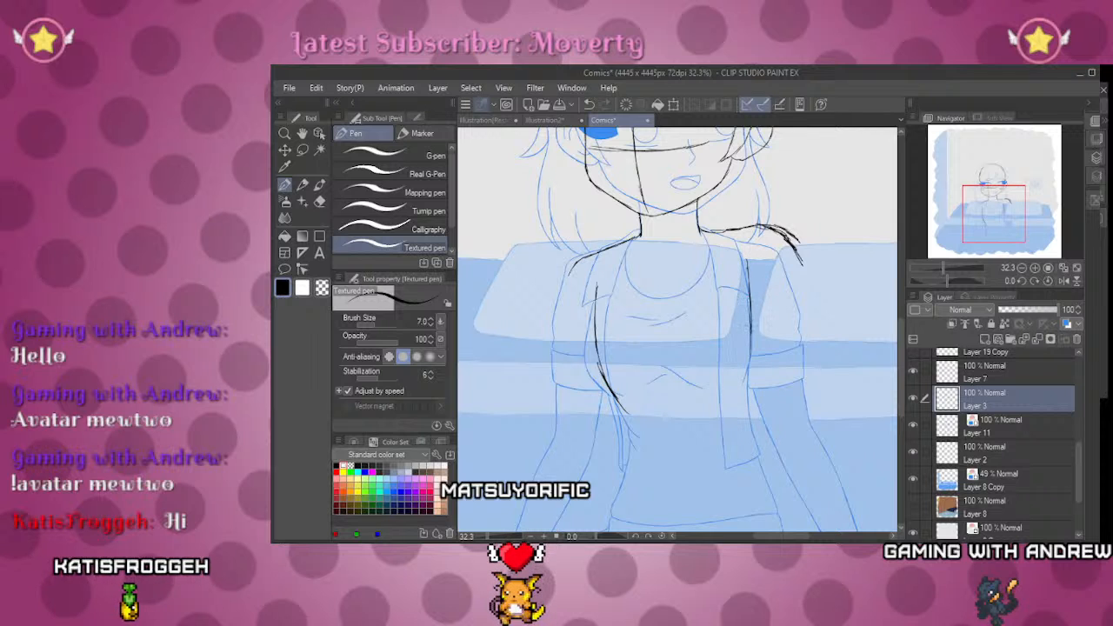
{"action": "left_click_drag", "start_coordinate": [744, 261], "coordinate": [758, 450]}
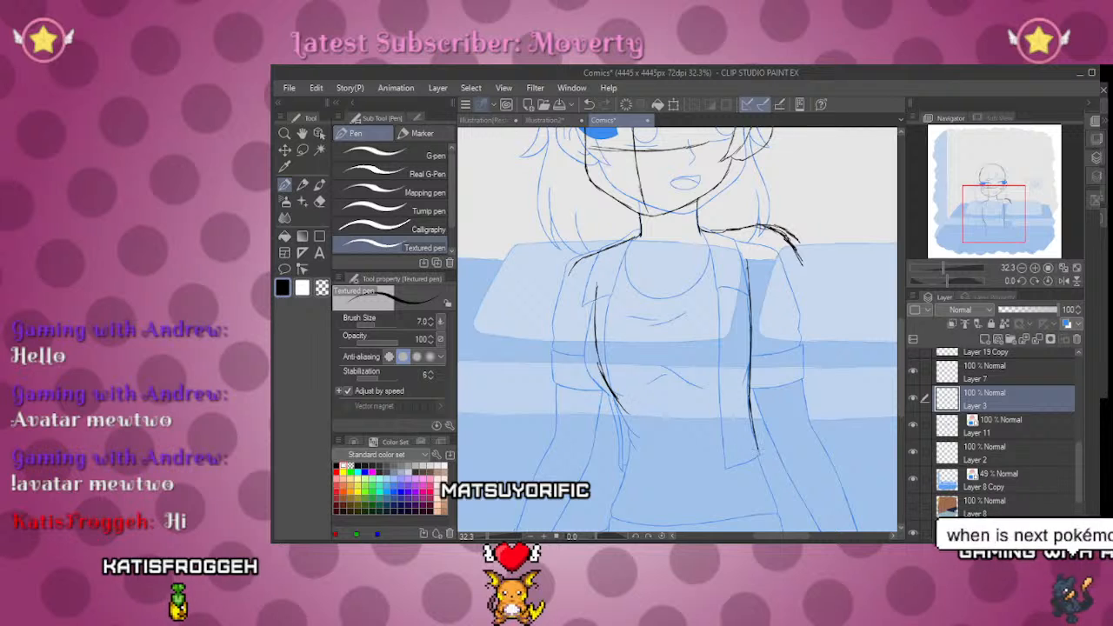
{"action": "left_click_drag", "start_coordinate": [620, 412], "coordinate": [642, 459]}
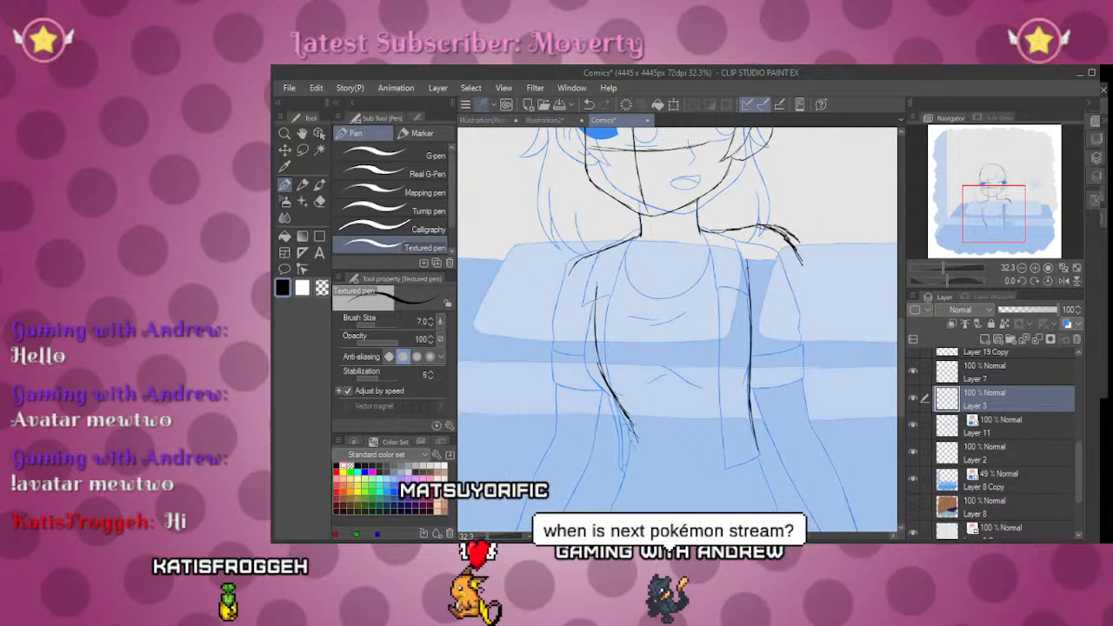
{"action": "left_click_drag", "start_coordinate": [753, 424], "coordinate": [766, 460]}
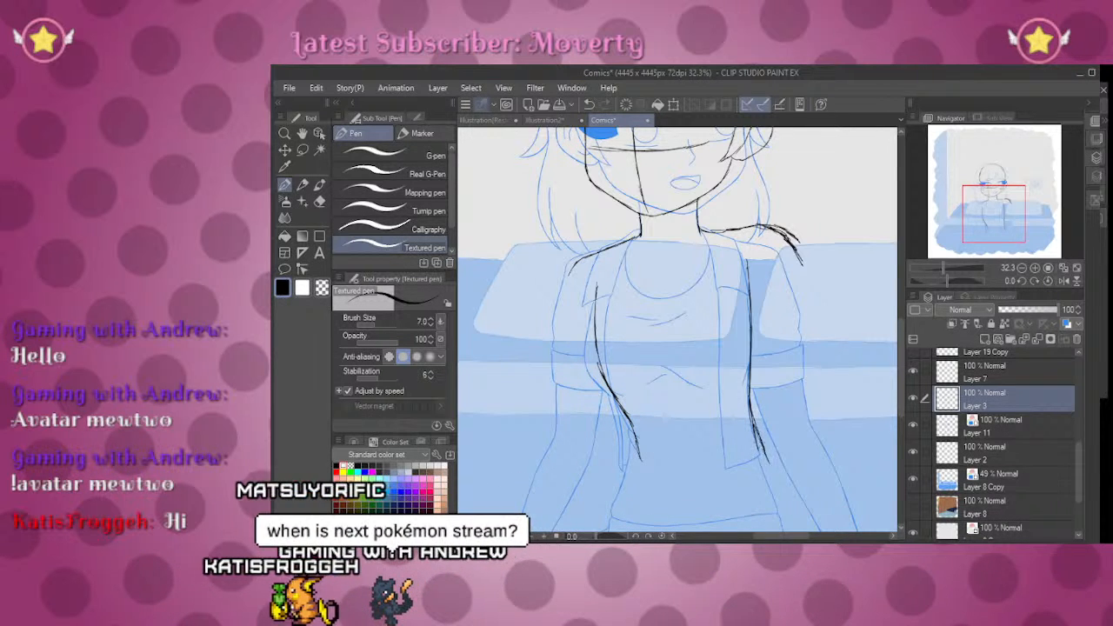
{"action": "key", "text": "e"}
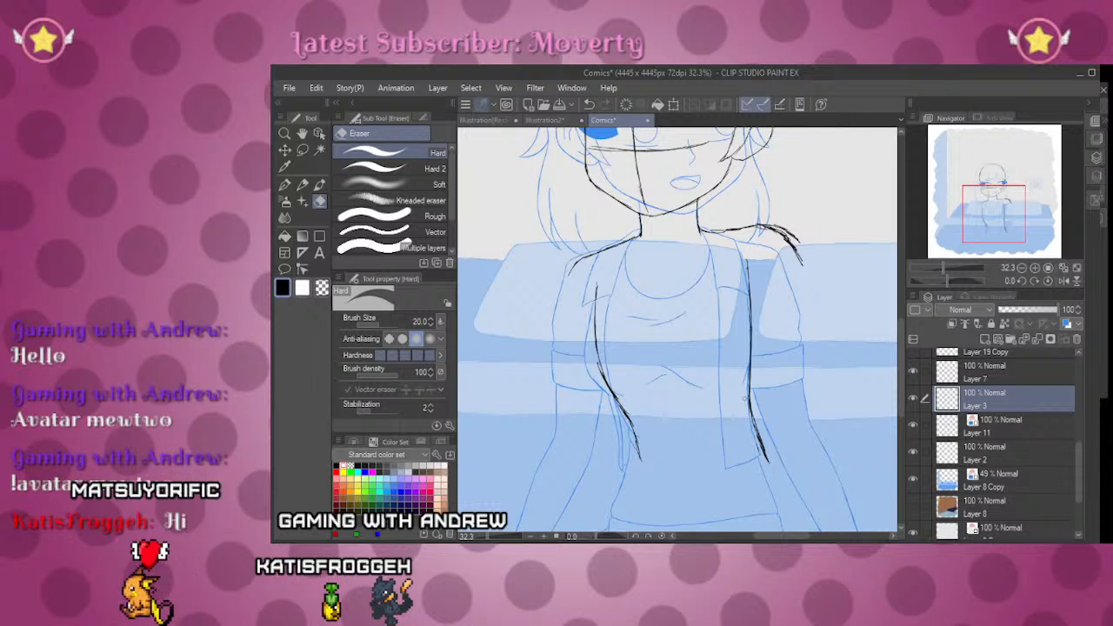
{"action": "key", "text": "p"}
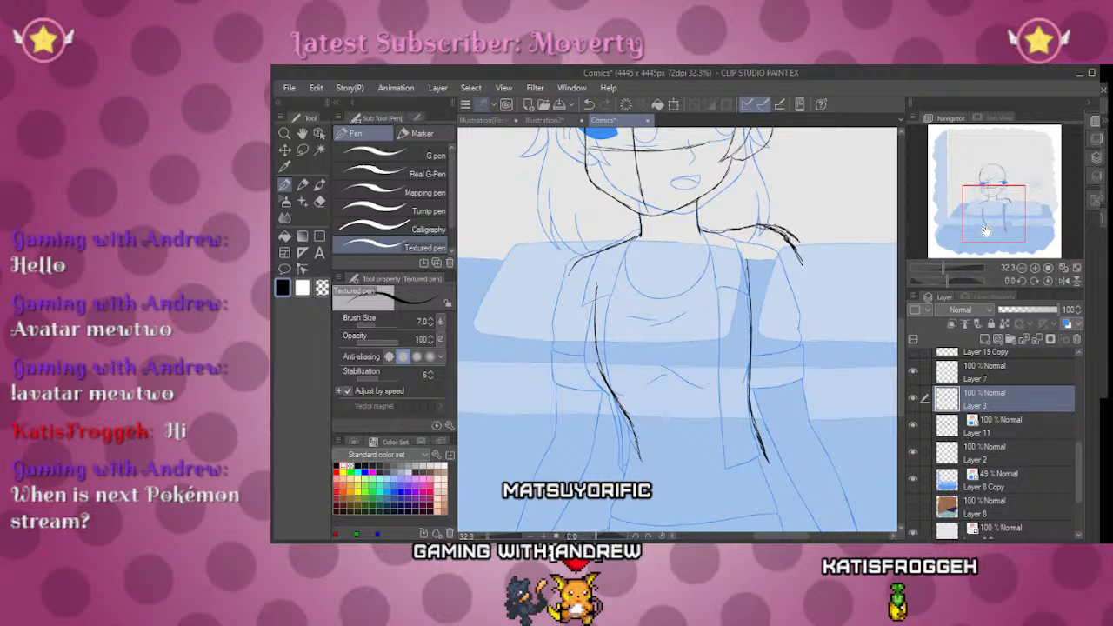
Step: Nudge the whole black figure sketch slightly sideways over the blue line art with a transform
{"action": "left_click_drag", "start_coordinate": [952, 235], "coordinate": [998, 211]}
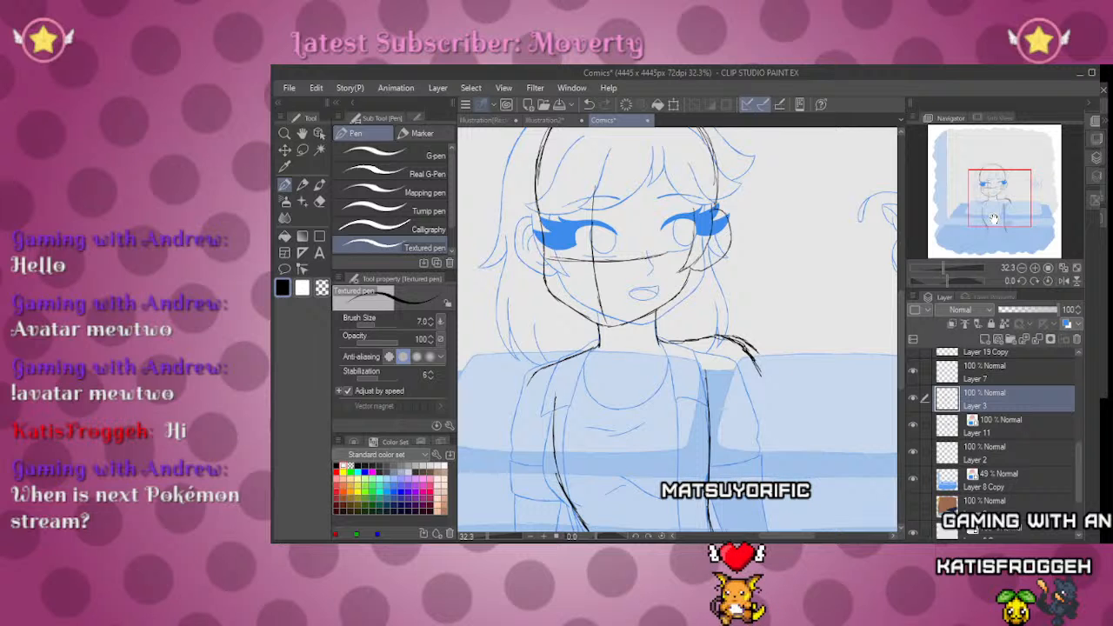
{"action": "mouse_move", "coordinate": [993, 219]}
{"action": "left_mouse_down"}
{"action": "mouse_move", "coordinate": [995, 233]}
{"action": "mouse_move", "coordinate": [998, 201]}
{"action": "left_mouse_up"}
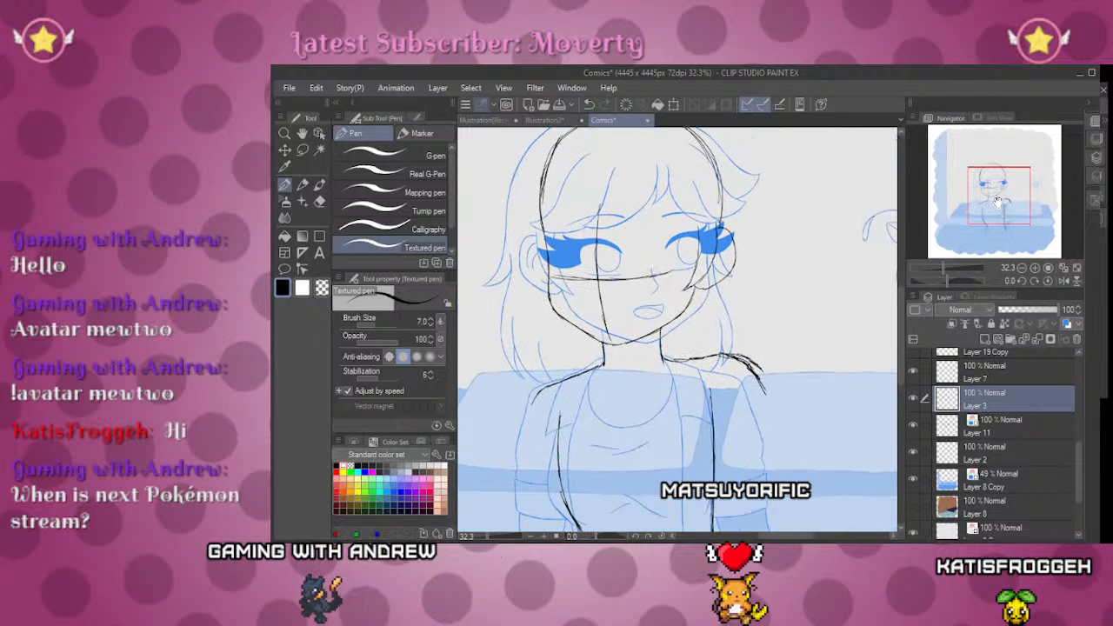
{"action": "key", "text": "ctrl+t"}
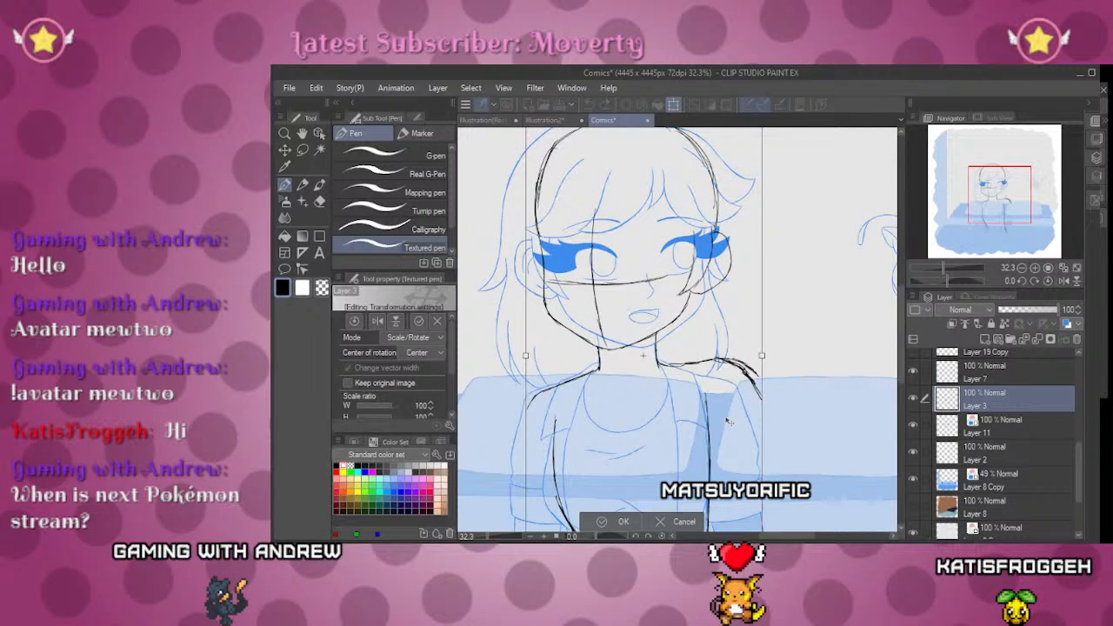
{"action": "left_click_drag", "start_coordinate": [965, 217], "coordinate": [961, 245]}
{"action": "left_click_drag", "start_coordinate": [760, 372], "coordinate": [760, 373]}
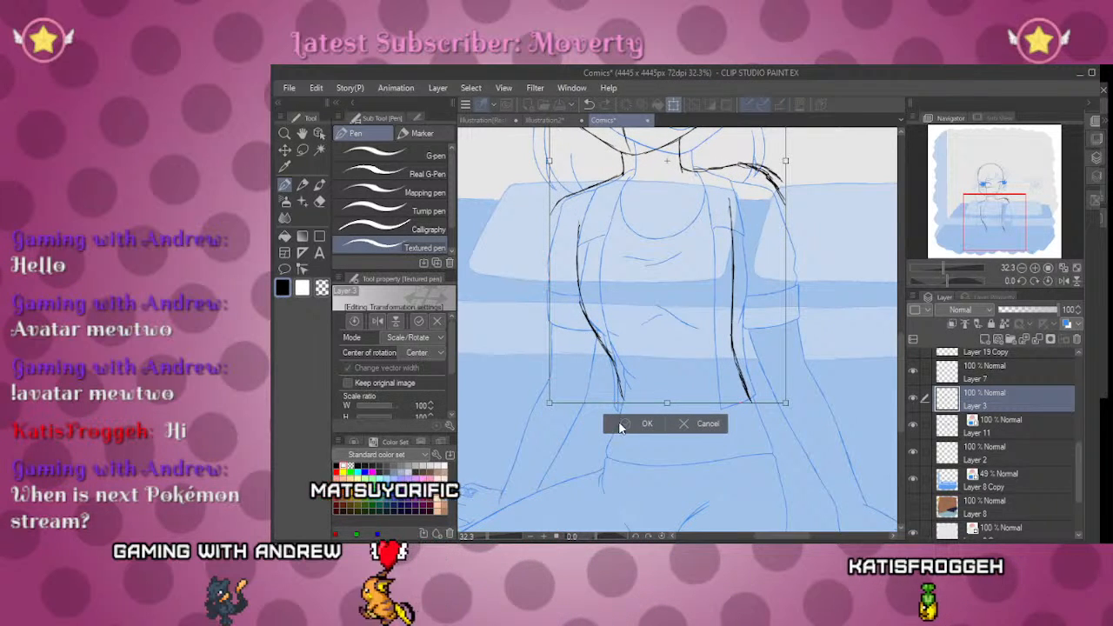
{"action": "left_click", "coordinate": [633, 423]}
Step: Extend both torso lines in black from the waist over the hips towards the scalloped lower edge of the picture
{"action": "scroll", "coordinate": [625, 455], "scroll_direction": "down", "scroll_amount": 5}
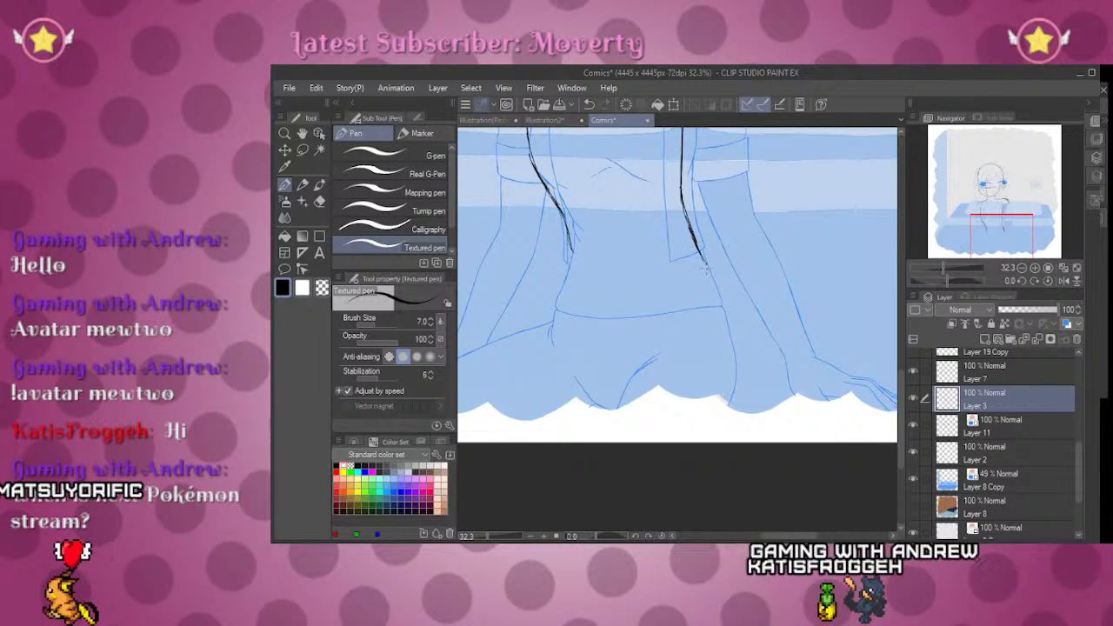
{"action": "left_click_drag", "start_coordinate": [693, 237], "coordinate": [719, 303]}
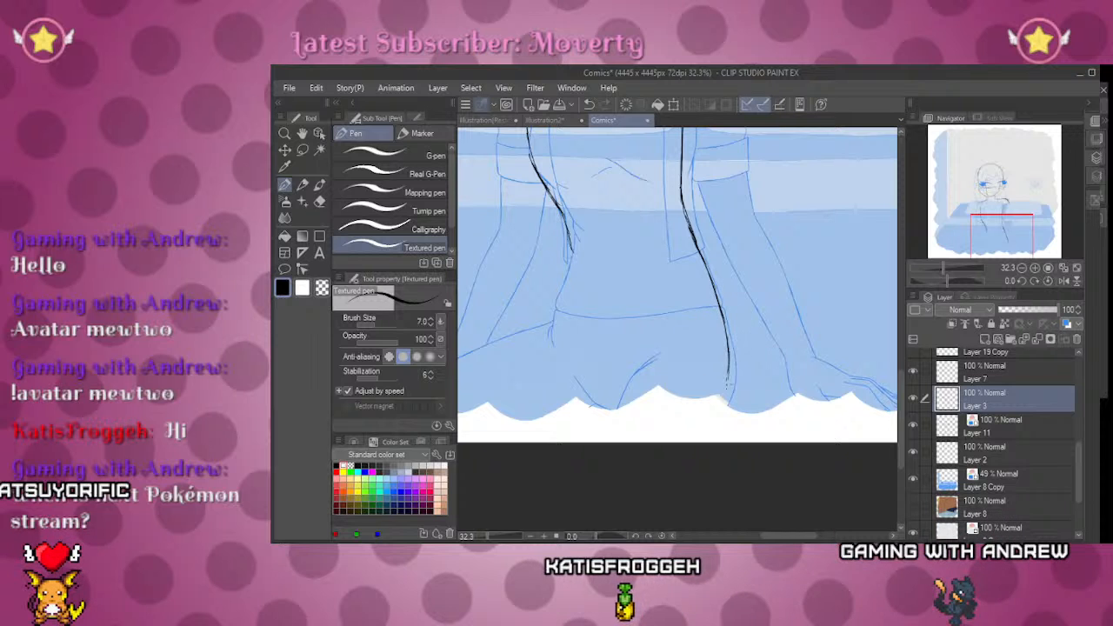
{"action": "left_click_drag", "start_coordinate": [994, 221], "coordinate": [985, 217]}
{"action": "left_click_drag", "start_coordinate": [627, 260], "coordinate": [604, 372]}
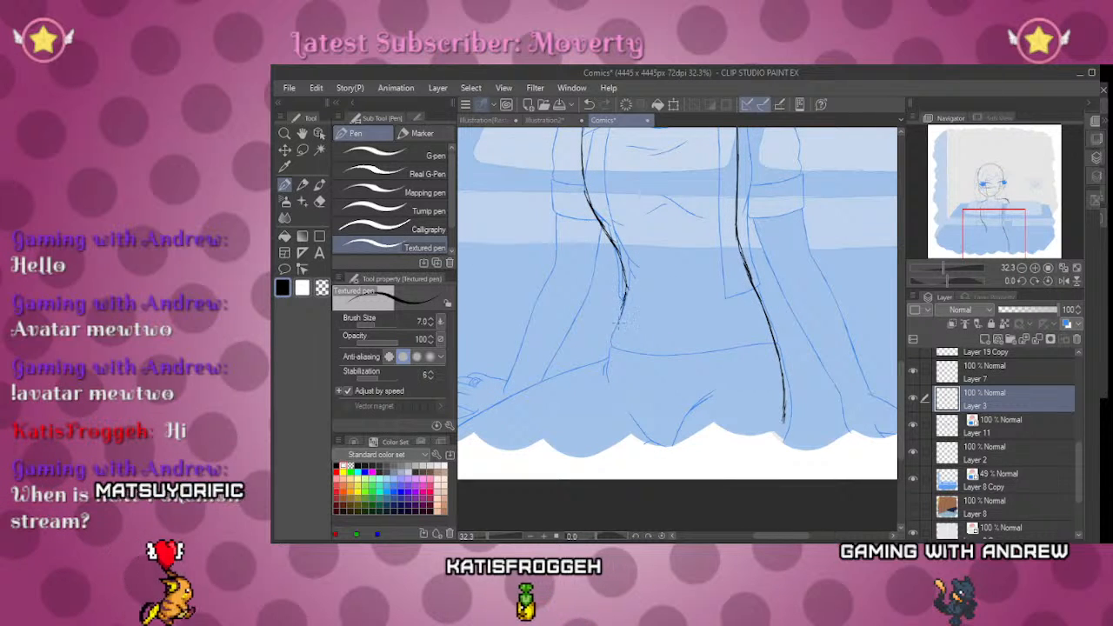
{"action": "left_click_drag", "start_coordinate": [991, 224], "coordinate": [1014, 221]}
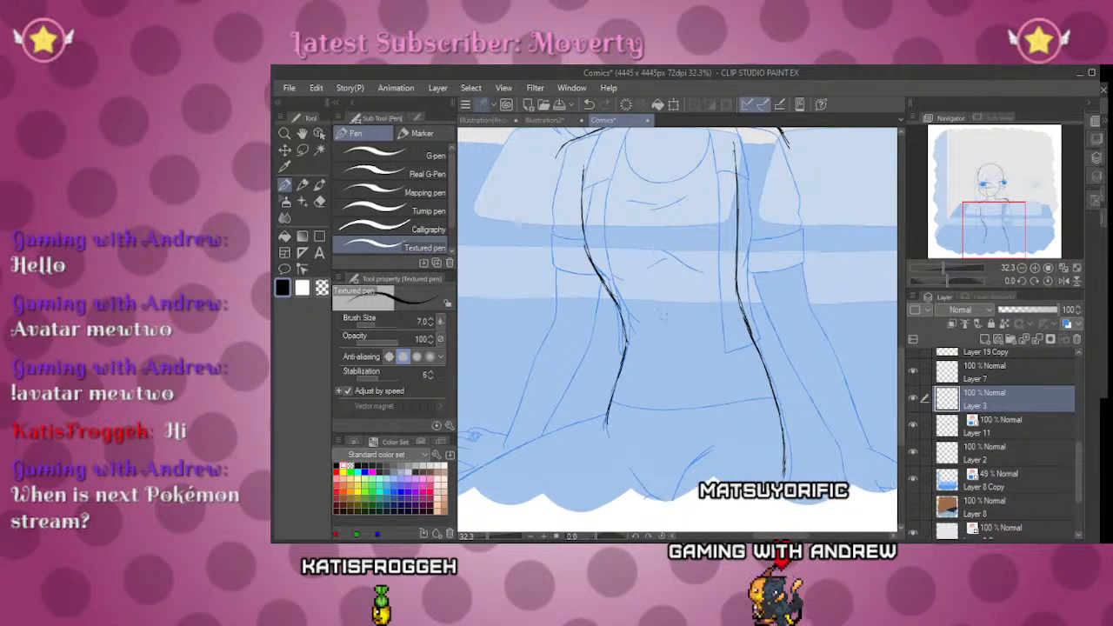
Step: Sketch a raised knee with a round kneecap and its leg in front of the torso, erasing the surplus inner leg strokes
{"action": "mouse_move", "coordinate": [671, 284]}
{"action": "left_mouse_down"}
{"action": "mouse_move", "coordinate": [645, 330]}
{"action": "mouse_move", "coordinate": [673, 286]}
{"action": "mouse_move", "coordinate": [700, 313]}
{"action": "left_mouse_up"}
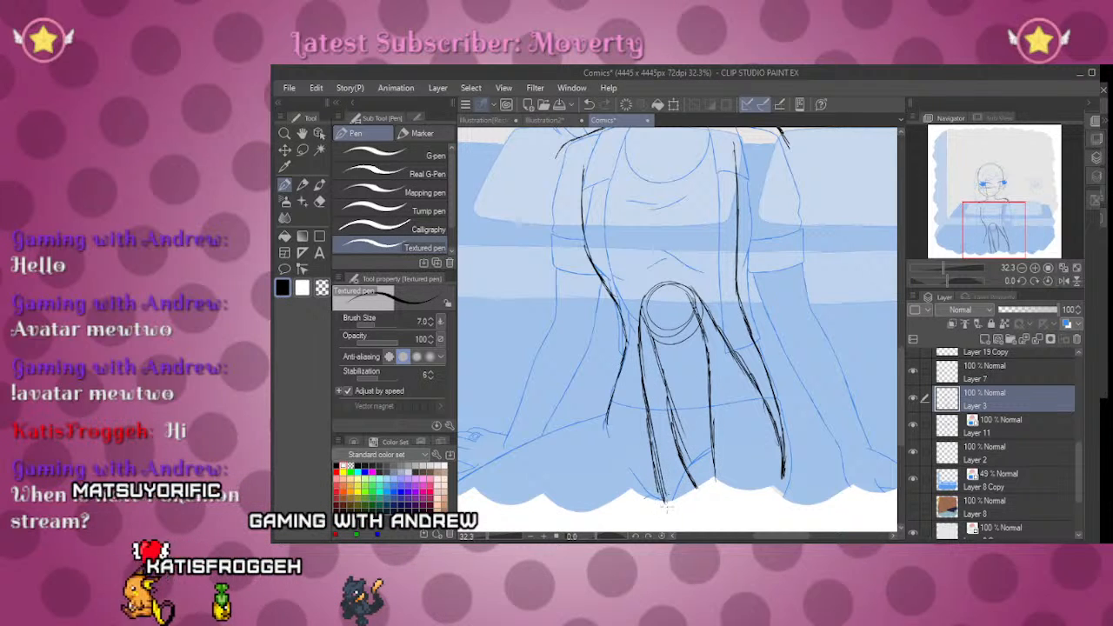
{"action": "key", "text": "e"}
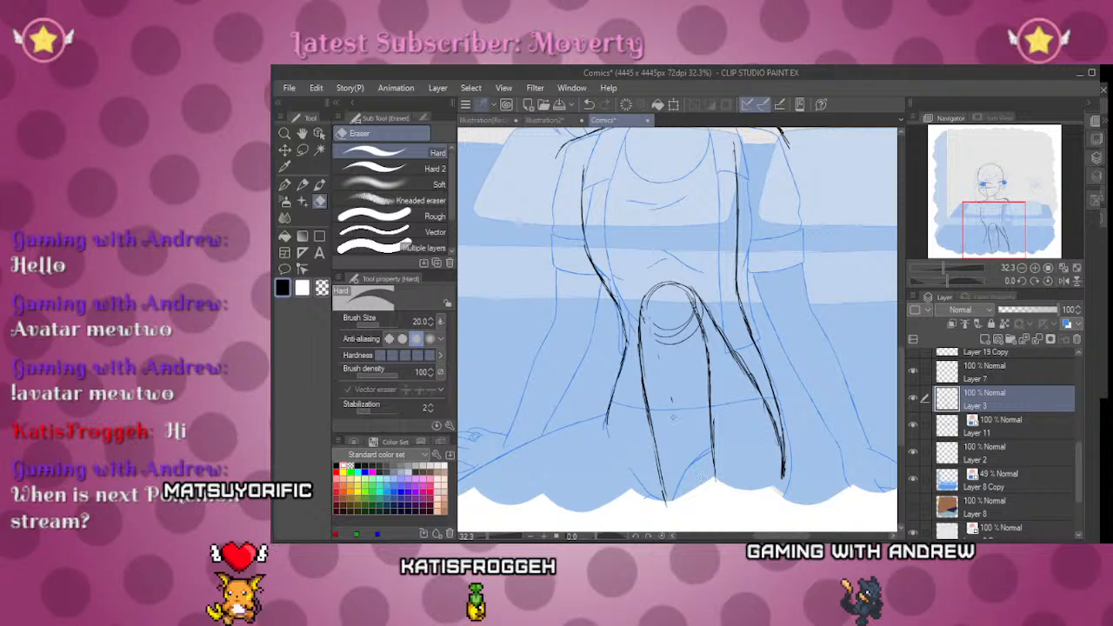
{"action": "key", "text": "p"}
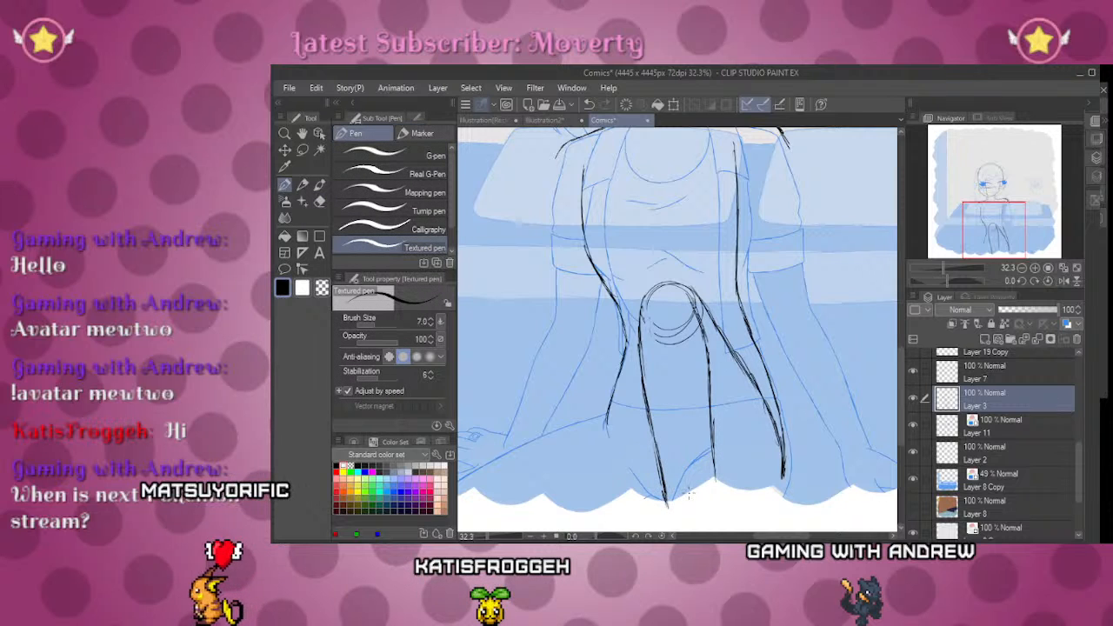
{"action": "mouse_move", "coordinate": [987, 236]}
{"action": "left_mouse_down"}
{"action": "mouse_move", "coordinate": [986, 211]}
{"action": "mouse_move", "coordinate": [995, 237]}
{"action": "left_mouse_up"}
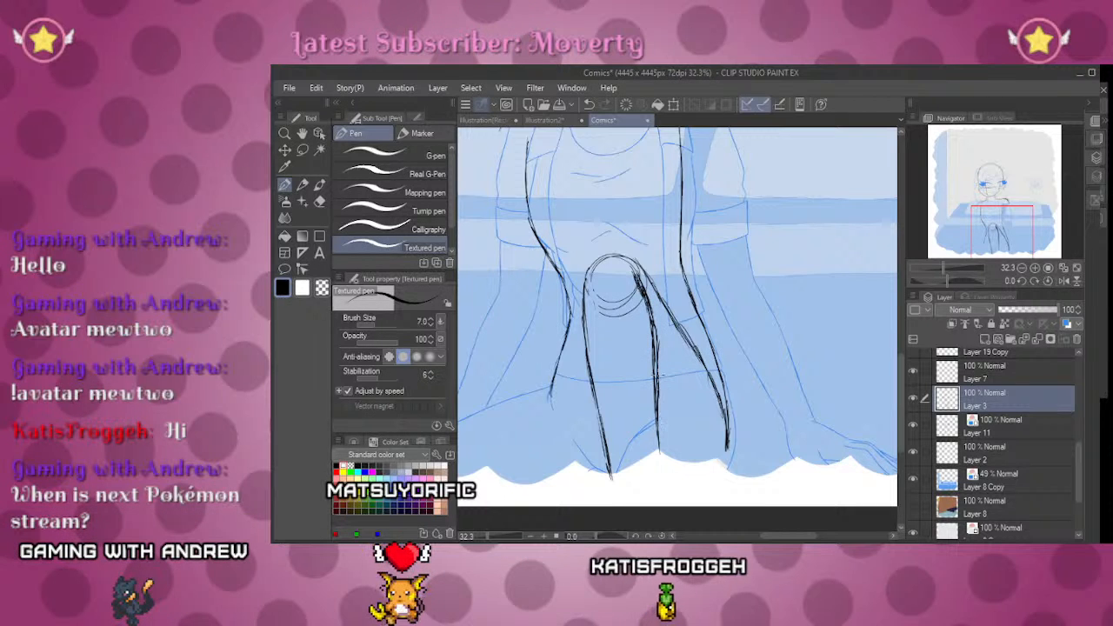
{"action": "key", "text": "e"}
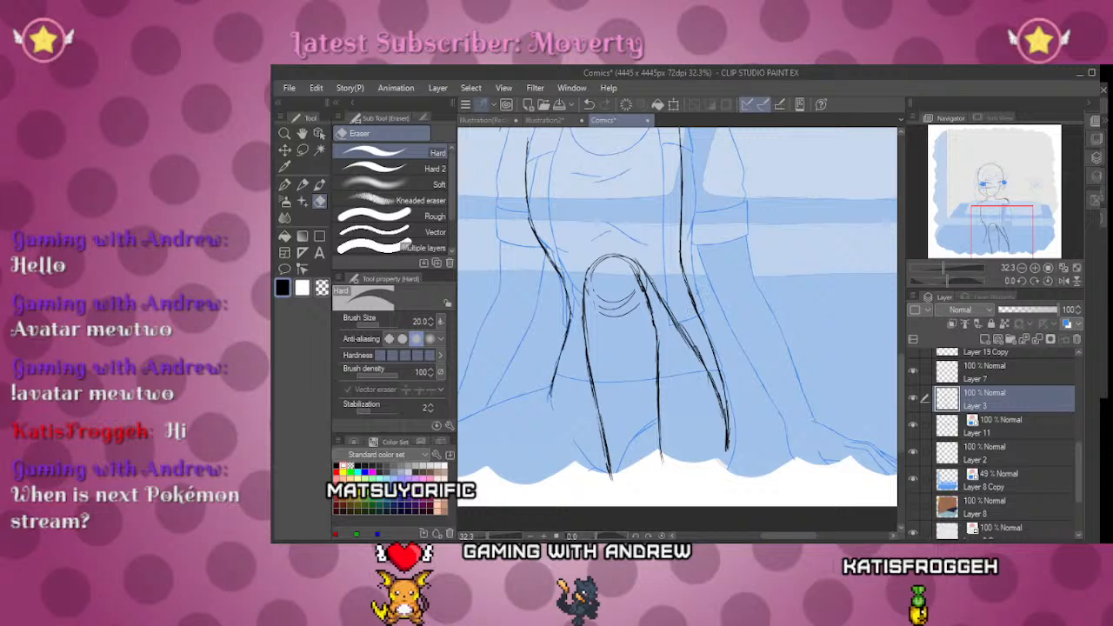
{"action": "left_click_drag", "start_coordinate": [997, 223], "coordinate": [1007, 200]}
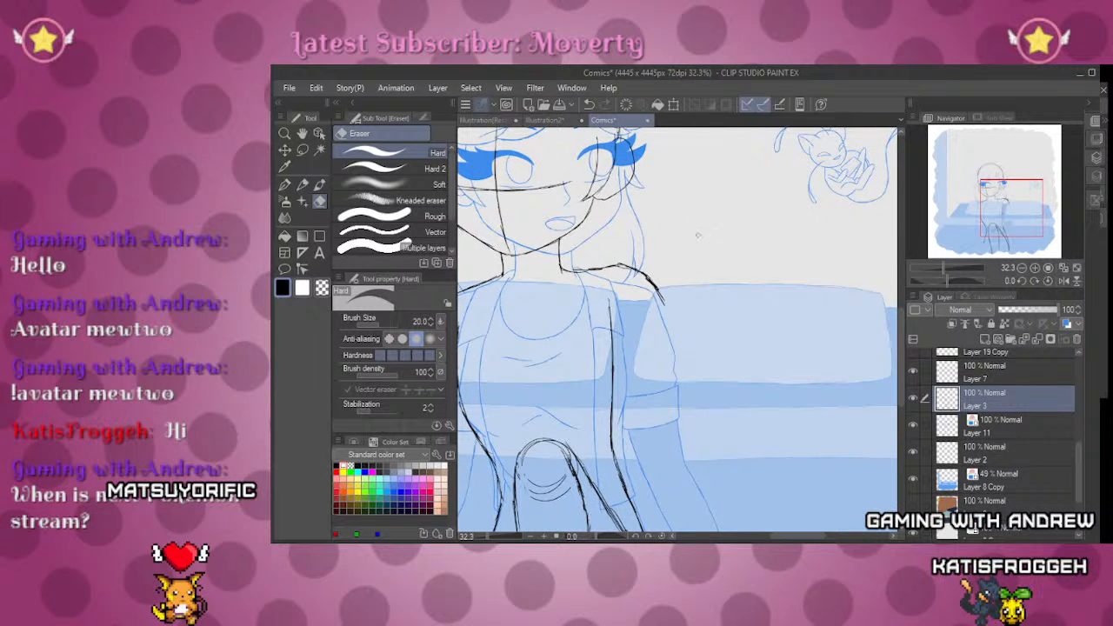
Step: Erase the end of the outer shoulder line and redraw it in black as a smoother downward slope
{"action": "left_click_drag", "start_coordinate": [996, 199], "coordinate": [1000, 191]}
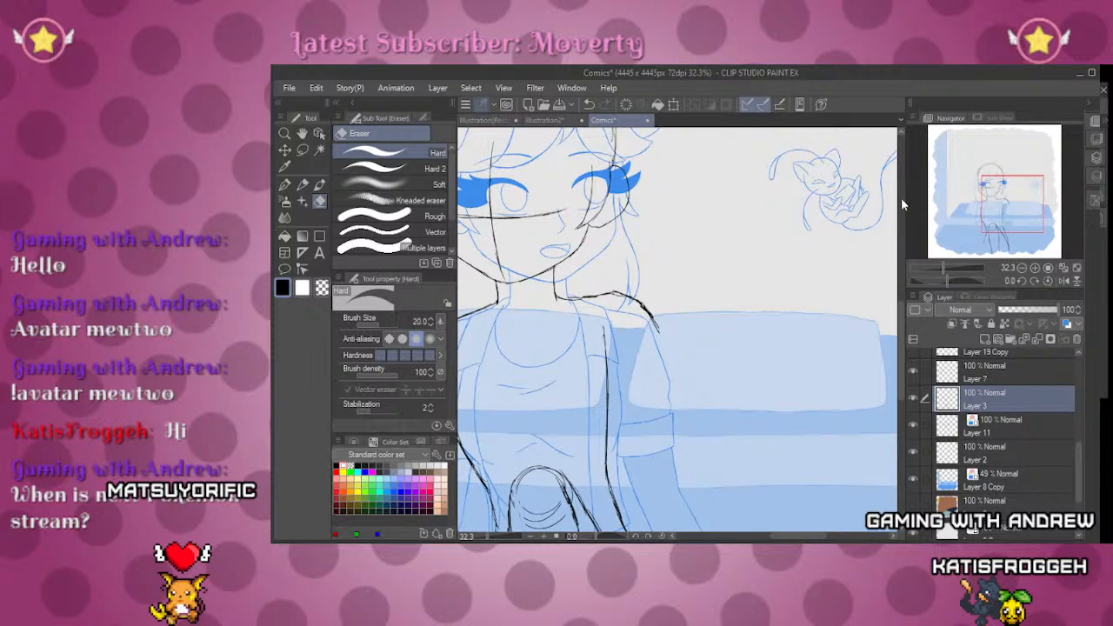
{"action": "left_click_drag", "start_coordinate": [652, 318], "coordinate": [656, 329]}
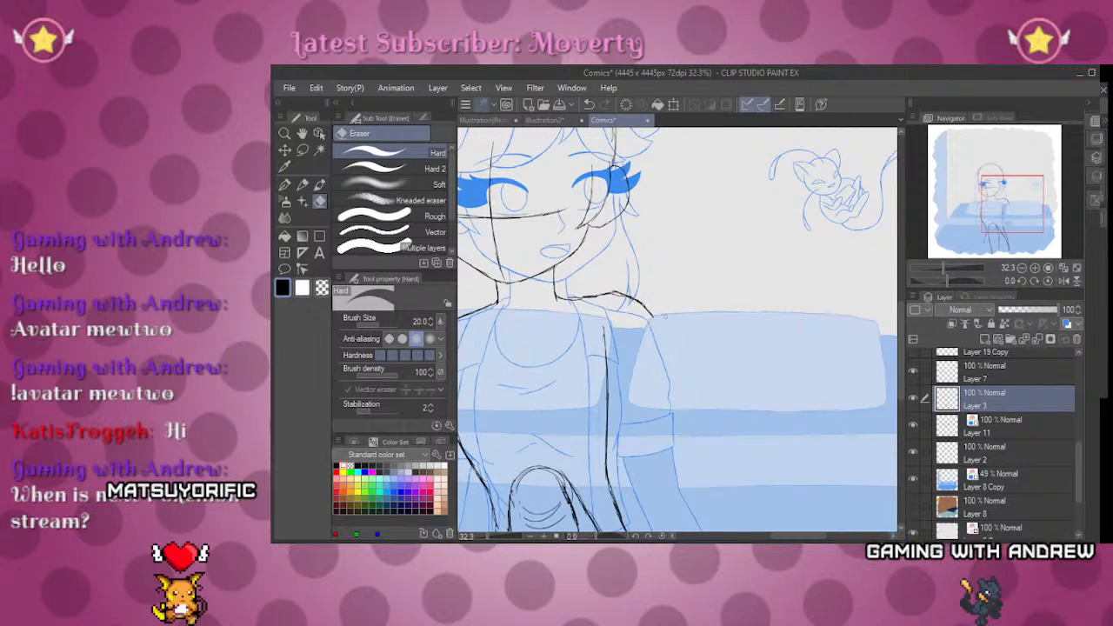
{"action": "key", "text": "p"}
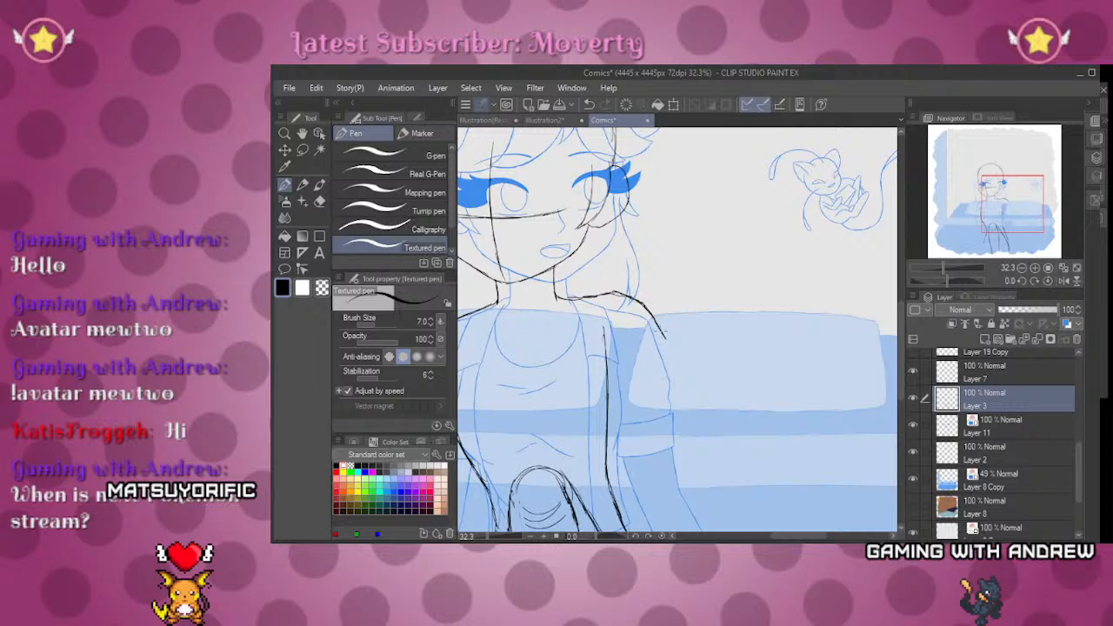
Step: Round off the same shoulder with a black curve running from its outer edge back to the torso's side line
{"action": "mouse_move", "coordinate": [1007, 229]}
{"action": "left_mouse_down"}
{"action": "mouse_move", "coordinate": [1008, 238]}
{"action": "mouse_move", "coordinate": [1013, 213]}
{"action": "left_mouse_up"}
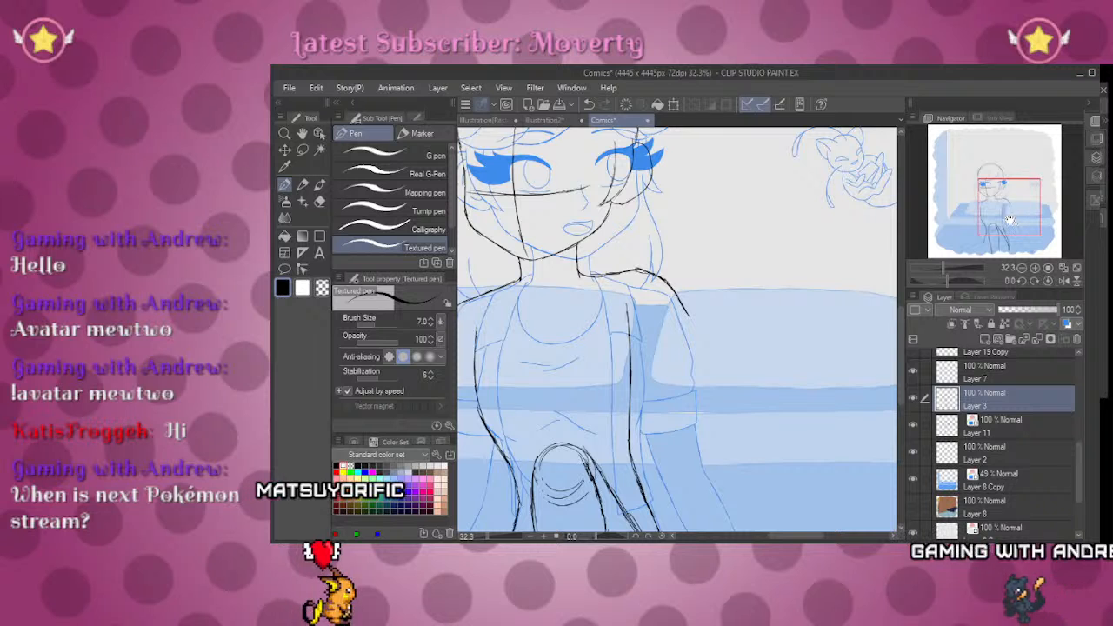
{"action": "mouse_move", "coordinate": [1008, 221]}
{"action": "left_mouse_down"}
{"action": "mouse_move", "coordinate": [1008, 248]}
{"action": "mouse_move", "coordinate": [972, 180]}
{"action": "left_mouse_up"}
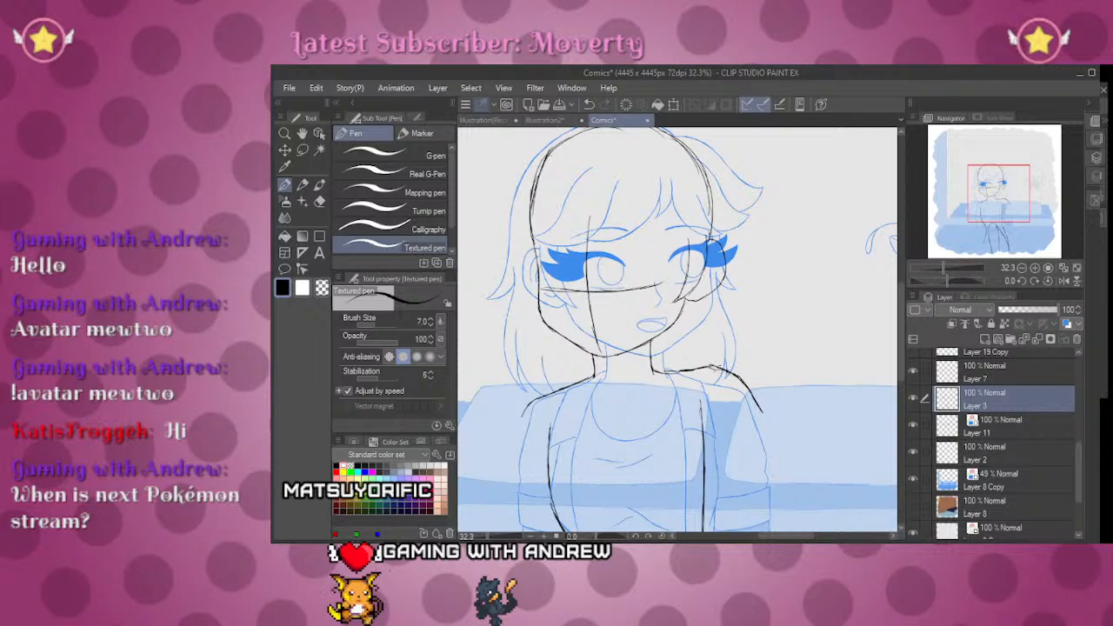
{"action": "left_click_drag", "start_coordinate": [999, 231], "coordinate": [993, 229]}
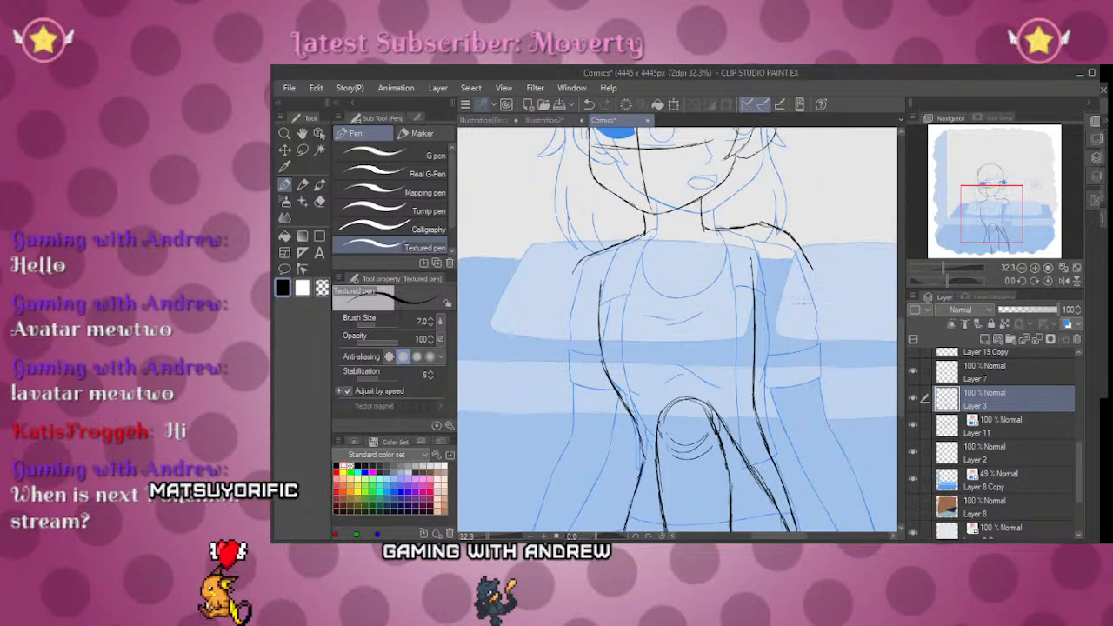
{"action": "left_click_drag", "start_coordinate": [979, 209], "coordinate": [972, 237]}
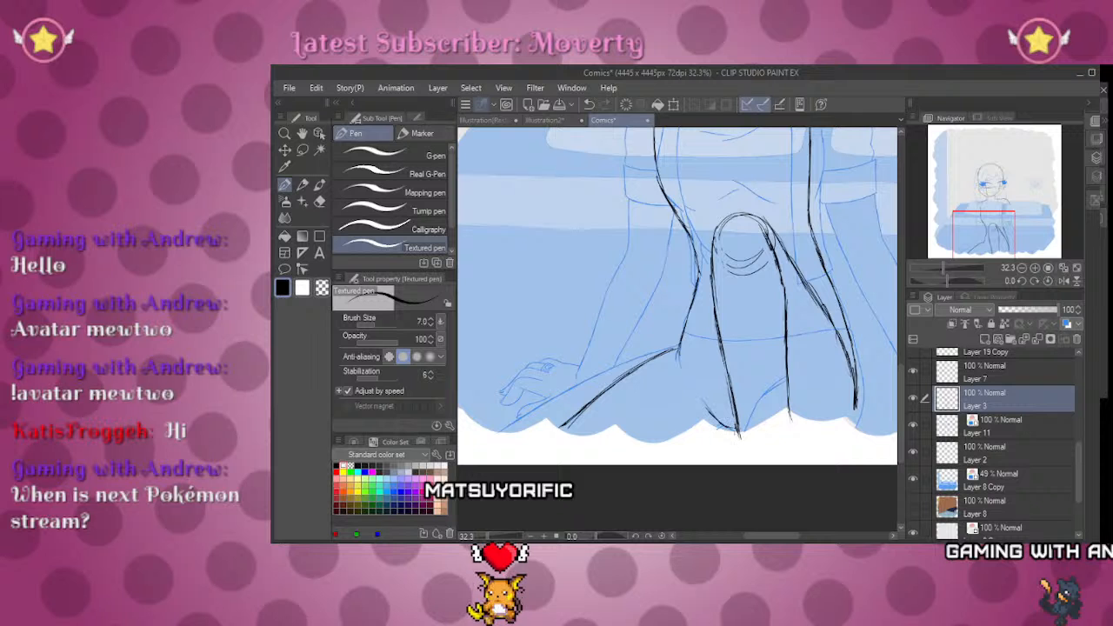
{"action": "left_click_drag", "start_coordinate": [981, 239], "coordinate": [1005, 196]}
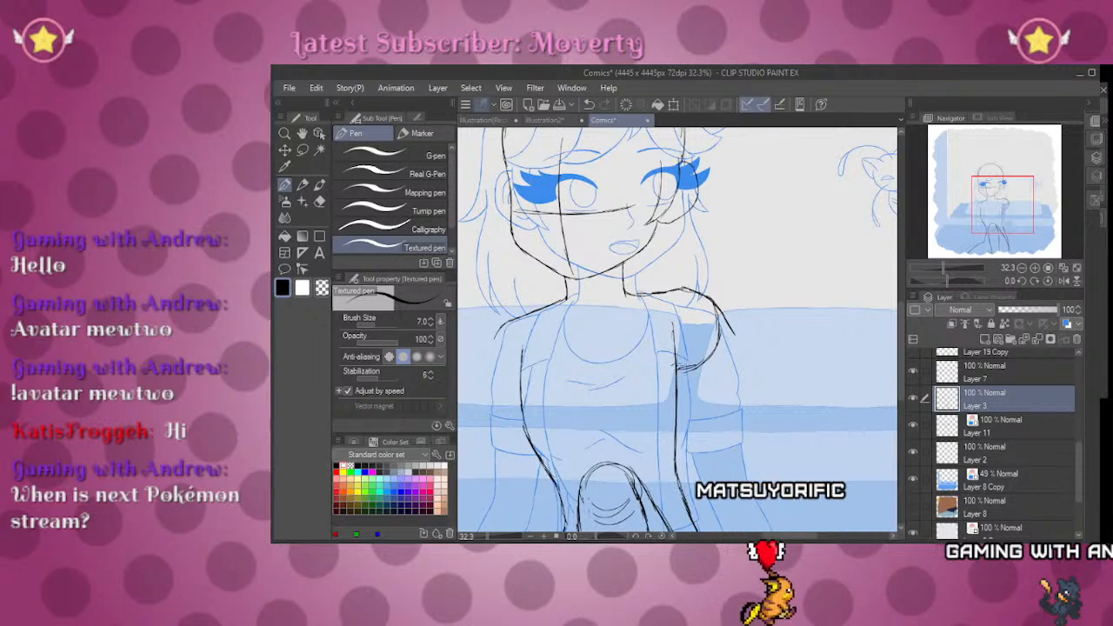
Step: Sketch the upper arm hanging straight down from the opposite shoulder, undo the forearm stroke and clean up the elbow end
{"action": "left_click_drag", "start_coordinate": [993, 214], "coordinate": [979, 216]}
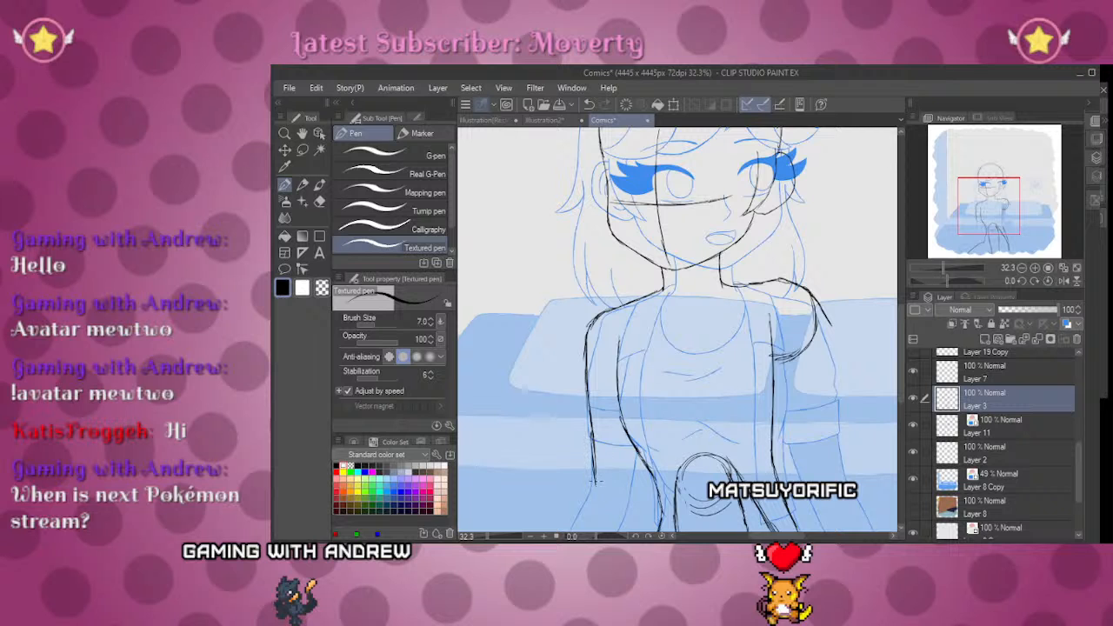
{"action": "left_click_drag", "start_coordinate": [1008, 213], "coordinate": [994, 231]}
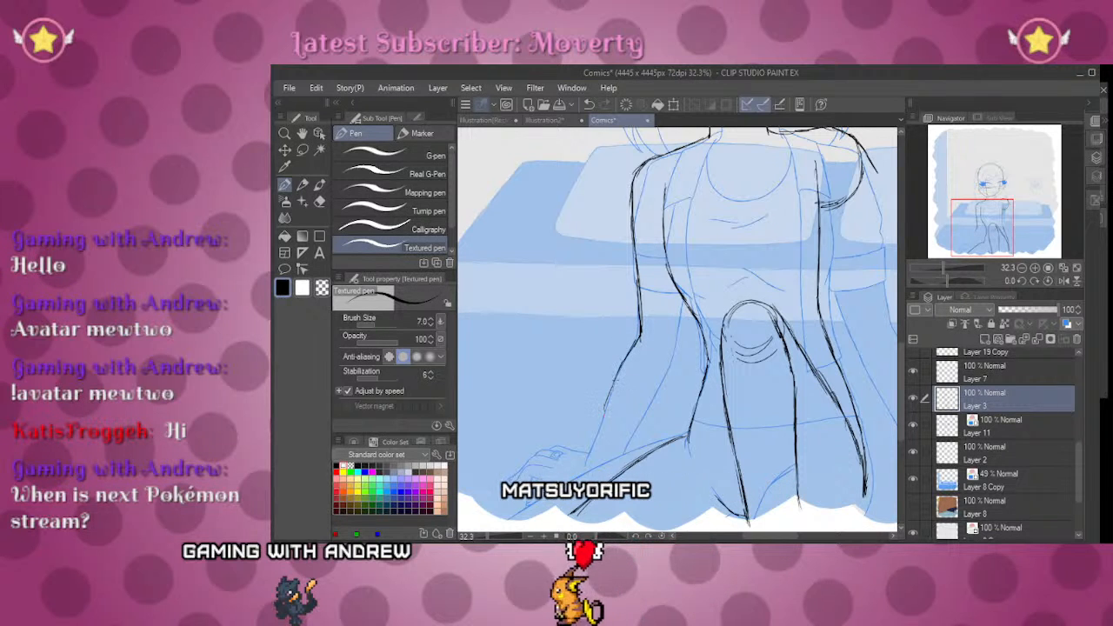
{"action": "key", "text": "ctrl+z"}
{"action": "left_click_drag", "start_coordinate": [716, 340], "coordinate": [678, 392]}
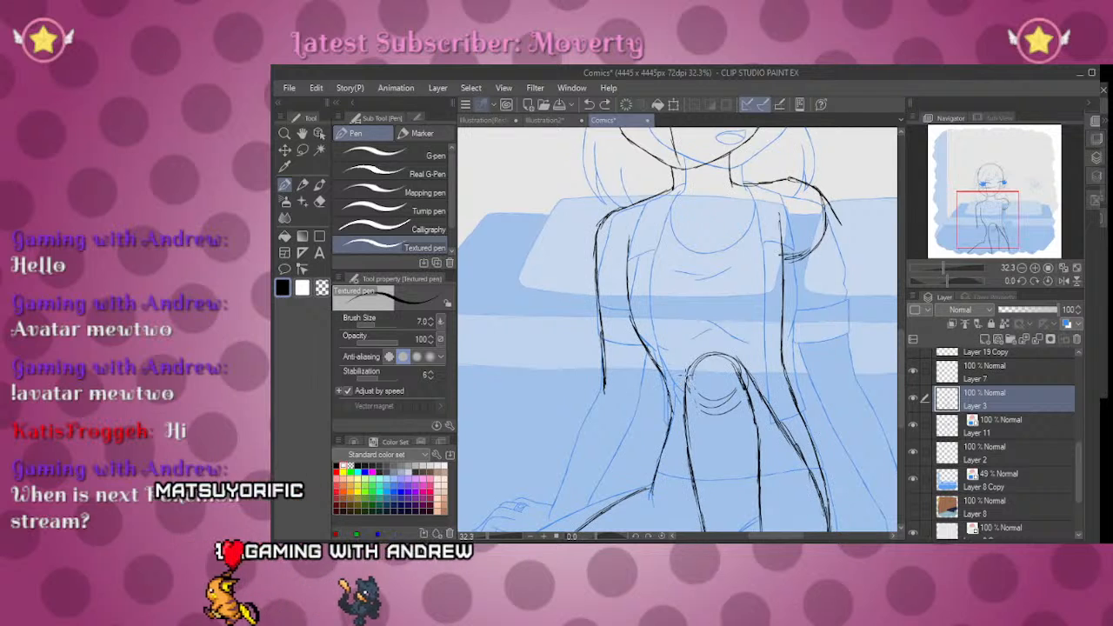
{"action": "key", "text": "e"}
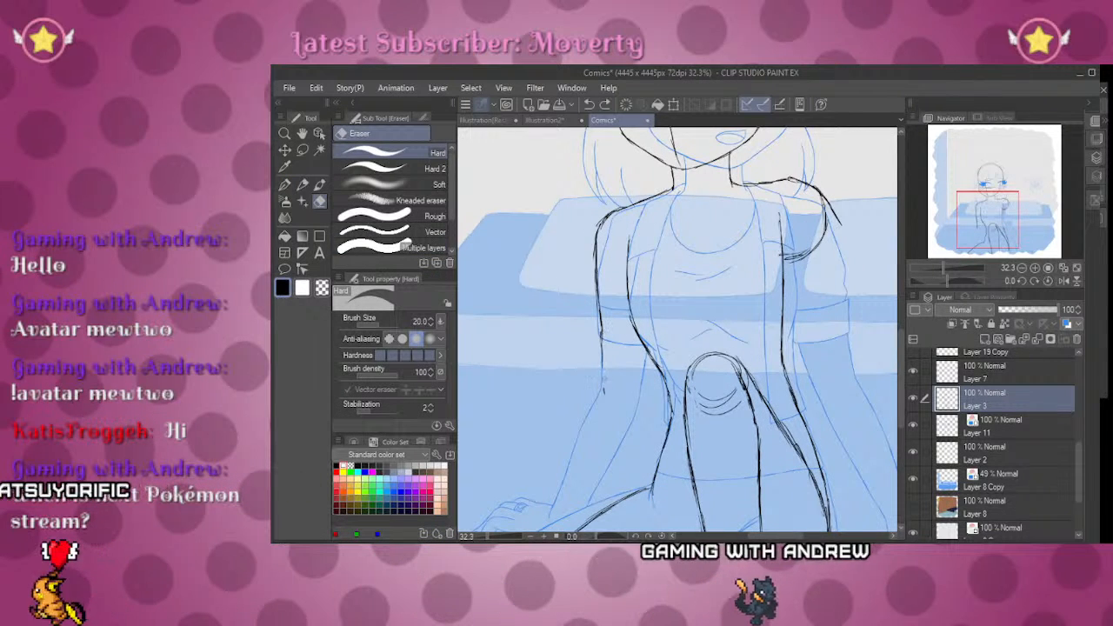
{"action": "key", "text": "p"}
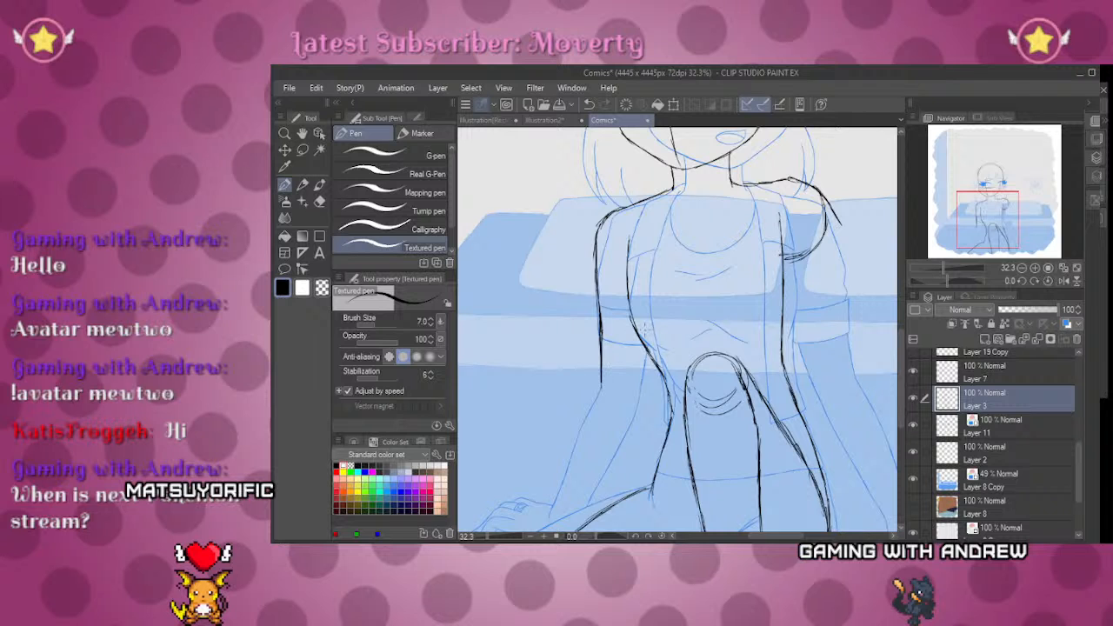
Step: Sketch the other arm as a guide line reaching outwards from the rounded shoulder, bent at the elbow with the forearm angled upwards
{"action": "left_click_drag", "start_coordinate": [821, 301], "coordinate": [748, 421]}
{"action": "mouse_move", "coordinate": [995, 211]}
{"action": "left_mouse_down"}
{"action": "mouse_move", "coordinate": [997, 248]}
{"action": "mouse_move", "coordinate": [1004, 216]}
{"action": "left_mouse_up"}
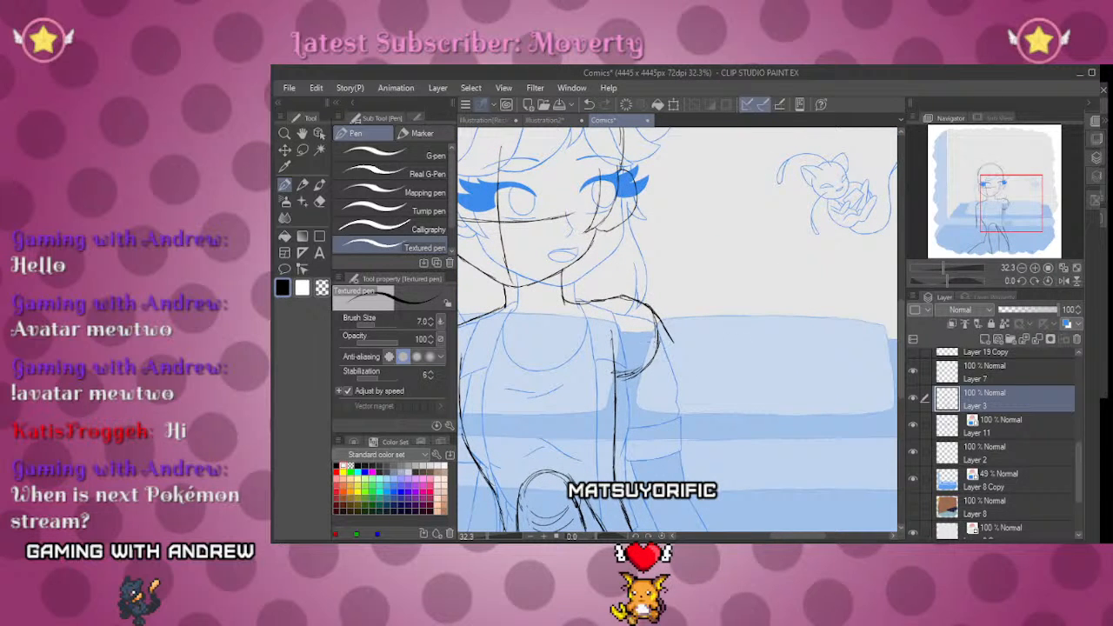
{"action": "left_click_drag", "start_coordinate": [671, 349], "coordinate": [739, 369]}
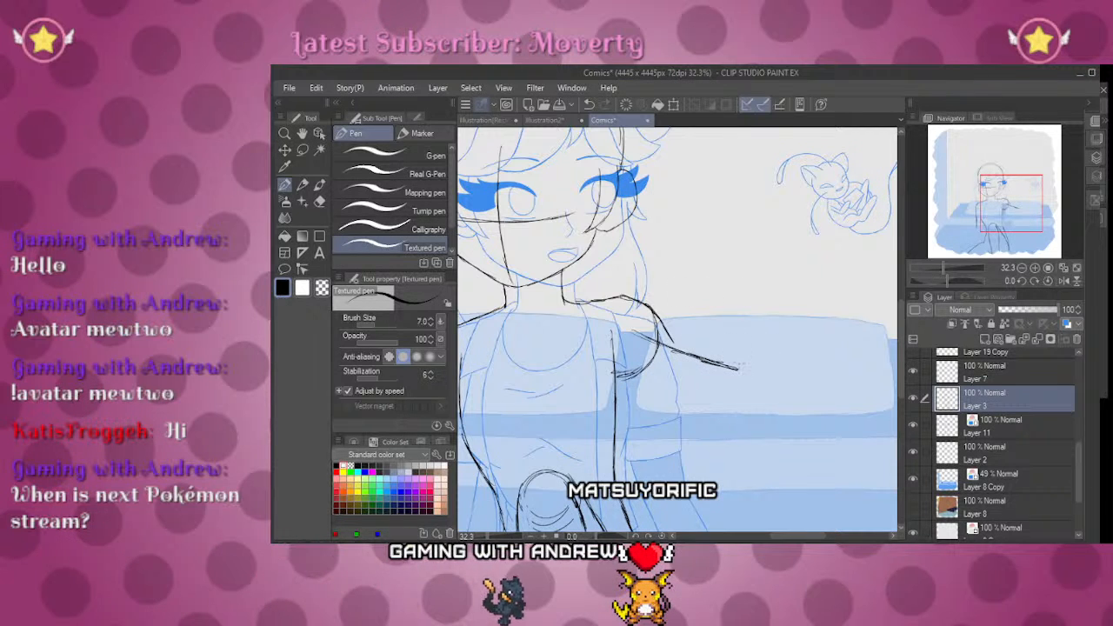
{"action": "left_click_drag", "start_coordinate": [738, 369], "coordinate": [804, 297]}
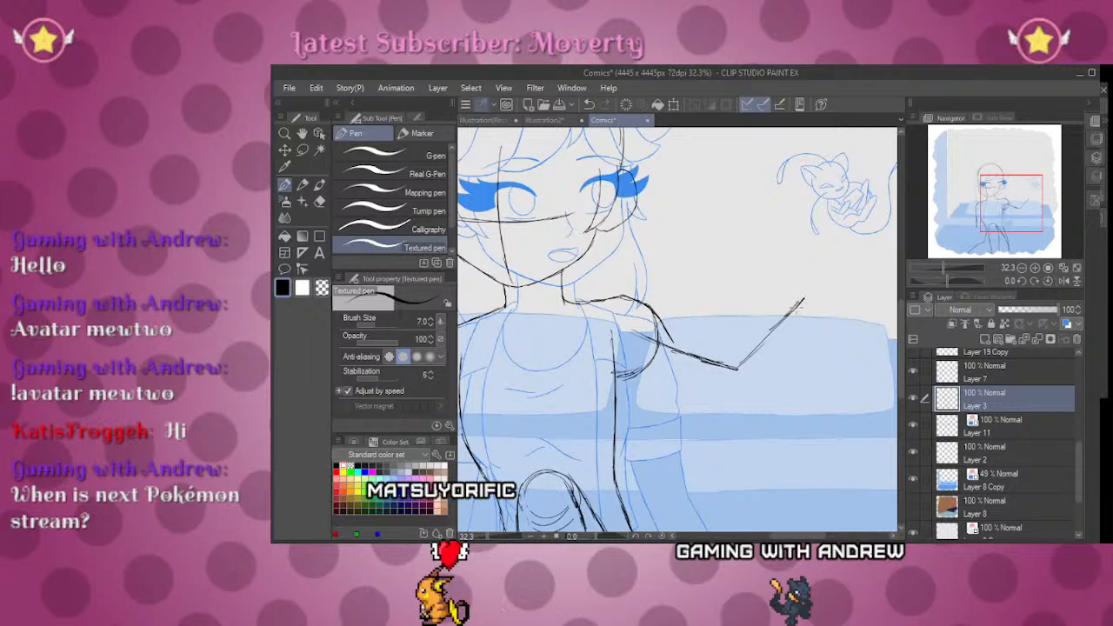
Step: Erase and redraw both torso sides with a narrower waist and add a curved centre line from the neck towards the knee
{"action": "mouse_move", "coordinate": [1006, 199]}
{"action": "left_mouse_down"}
{"action": "mouse_move", "coordinate": [1010, 217]}
{"action": "mouse_move", "coordinate": [994, 206]}
{"action": "mouse_move", "coordinate": [1006, 199]}
{"action": "mouse_move", "coordinate": [991, 209]}
{"action": "left_mouse_up"}
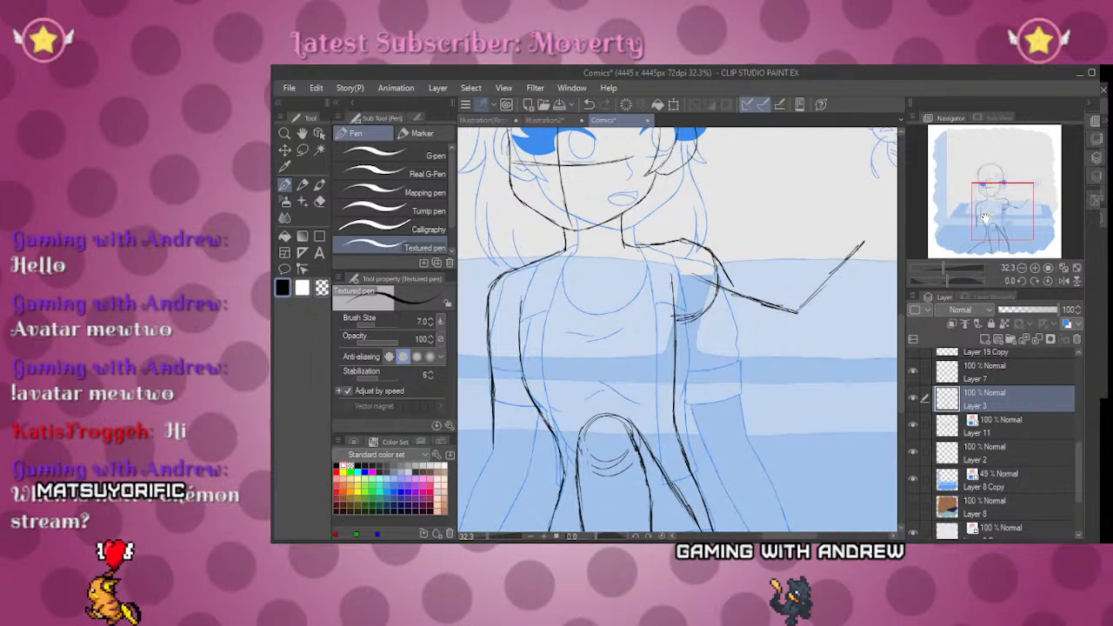
{"action": "key", "text": "e"}
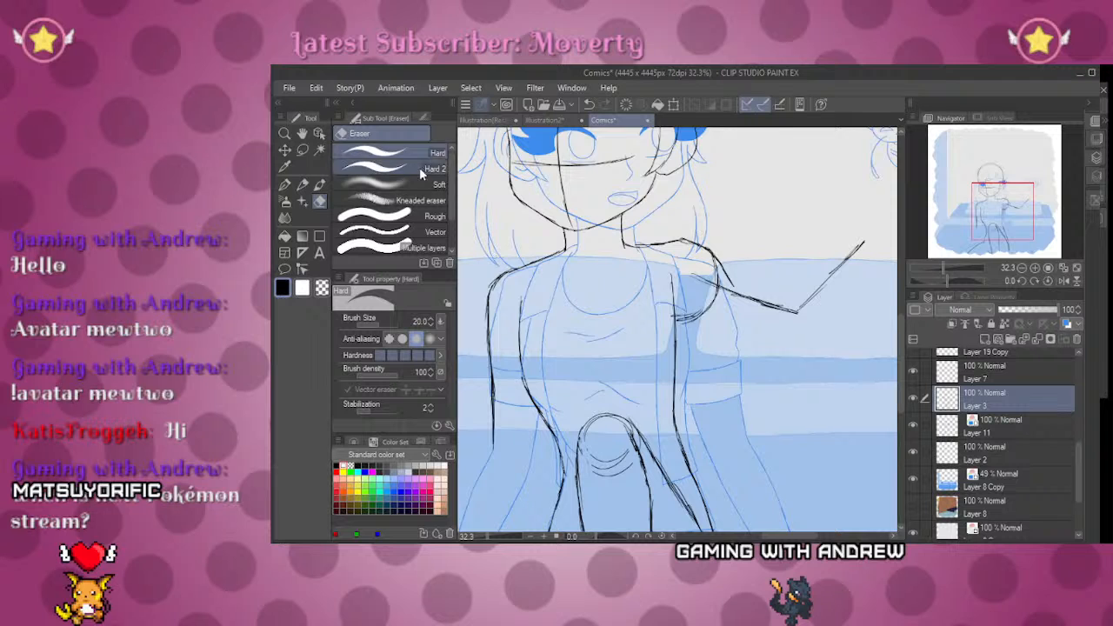
{"action": "key", "text": "p"}
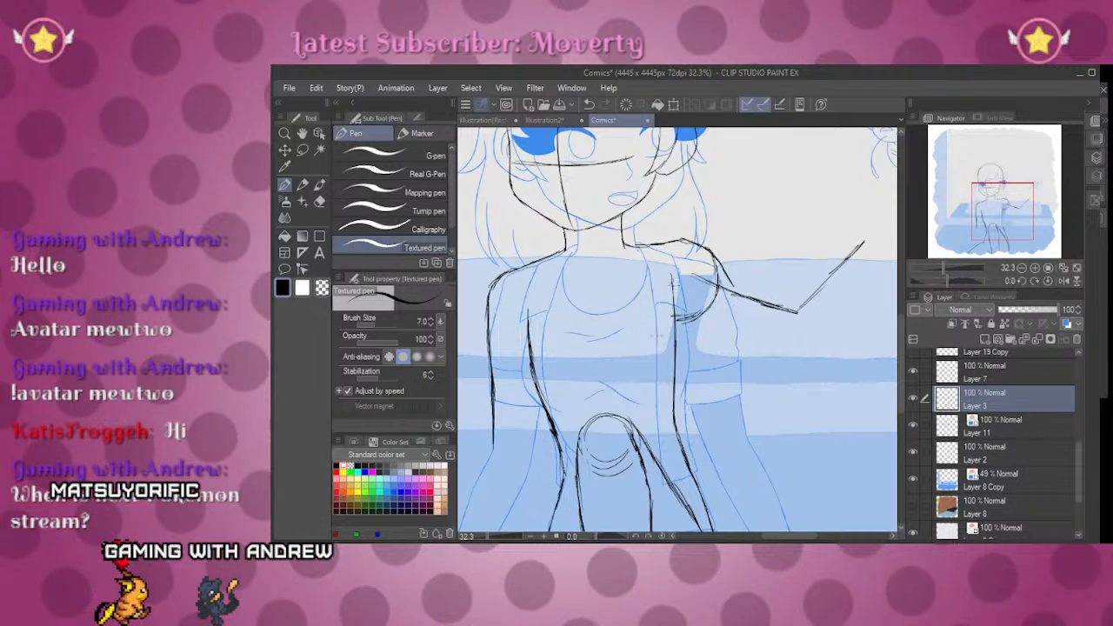
{"action": "key", "text": "e"}
{"action": "key", "text": "p"}
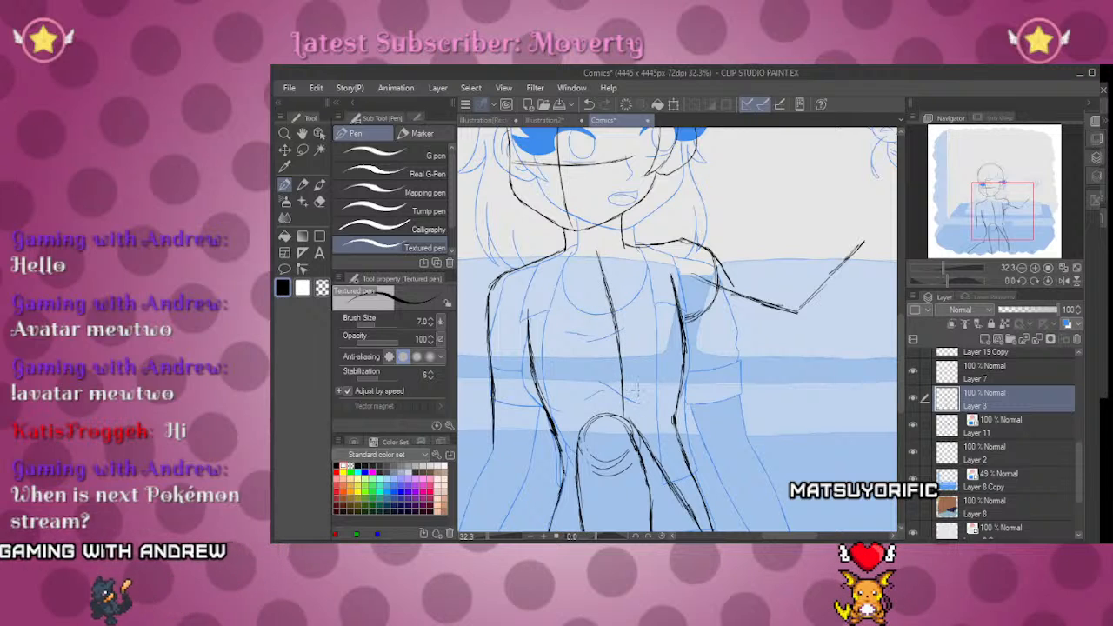
Step: Lasso the black head sketch, leaving the neck and shoulders outside the selection
{"action": "mouse_move", "coordinate": [1000, 213]}
{"action": "left_mouse_down"}
{"action": "mouse_move", "coordinate": [1021, 187]}
{"action": "mouse_move", "coordinate": [995, 208]}
{"action": "mouse_move", "coordinate": [992, 236]}
{"action": "mouse_move", "coordinate": [988, 192]}
{"action": "left_mouse_up"}
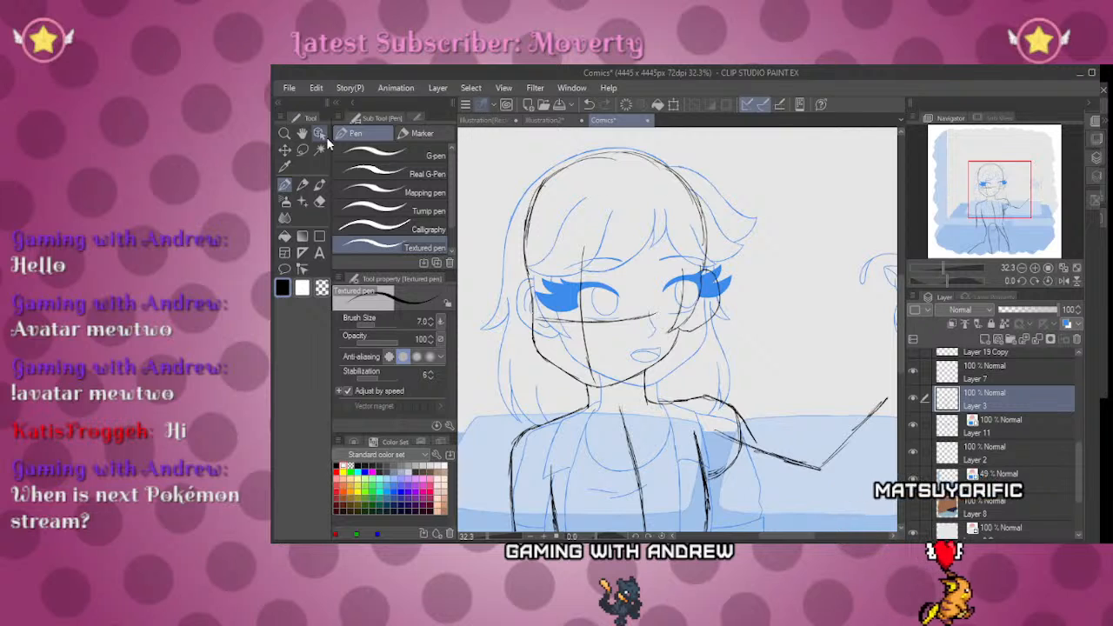
{"action": "key", "text": "m"}
{"action": "mouse_move", "coordinate": [491, 235]}
{"action": "left_mouse_down"}
{"action": "mouse_move", "coordinate": [650, 375]}
{"action": "mouse_move", "coordinate": [697, 328]}
{"action": "left_mouse_up"}
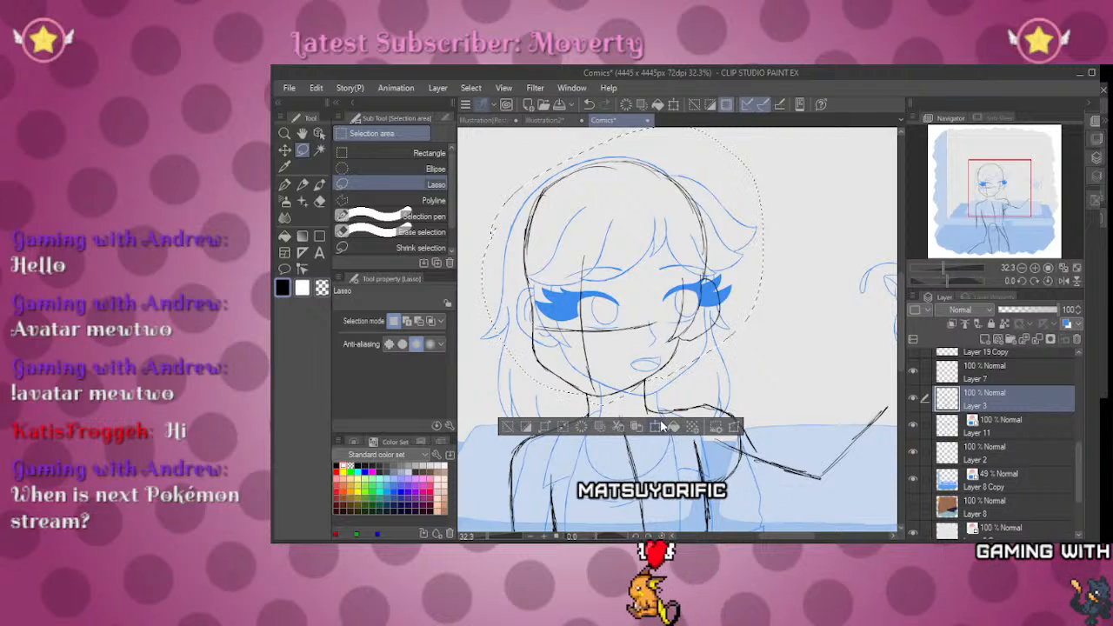
Step: Try to mirror the selected head sketch horizontally and tilt it over the blue face
{"action": "left_click", "coordinate": [674, 105]}
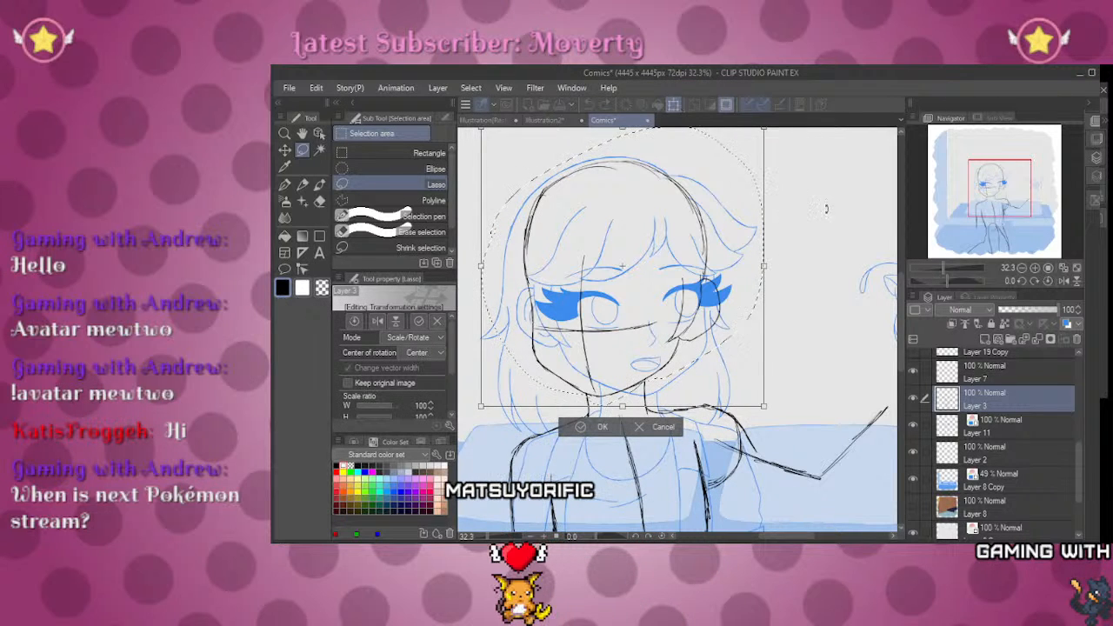
{"action": "key", "text": "Return"}
{"action": "mouse_move", "coordinate": [934, 265]}
{"action": "left_mouse_down"}
{"action": "mouse_move", "coordinate": [923, 267]}
{"action": "mouse_move", "coordinate": [948, 266]}
{"action": "left_mouse_up"}
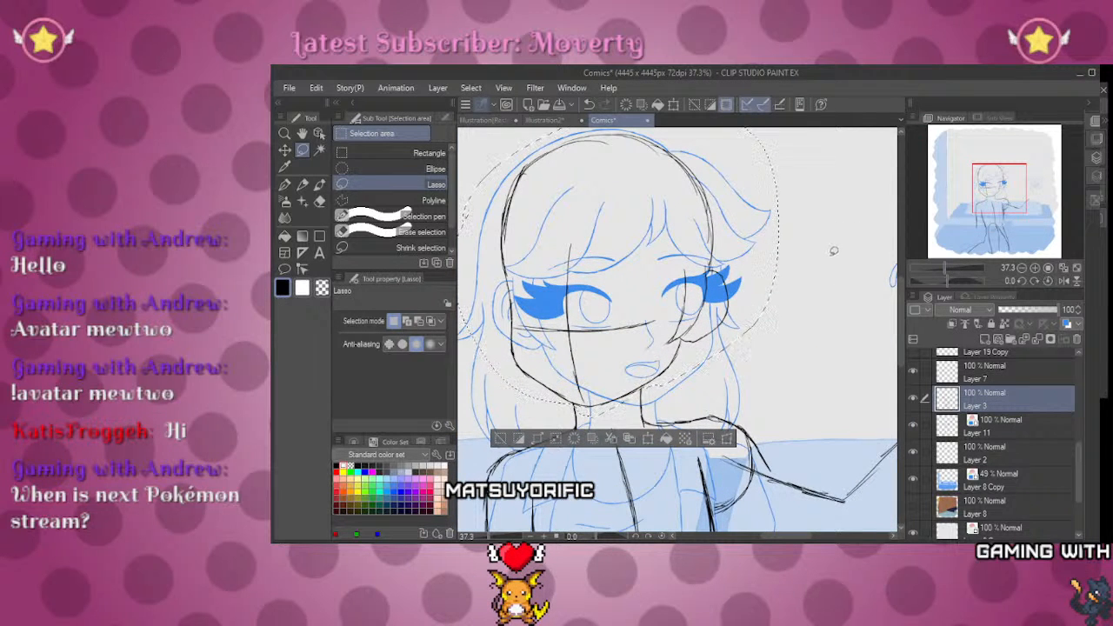
{"action": "left_click", "coordinate": [651, 439]}
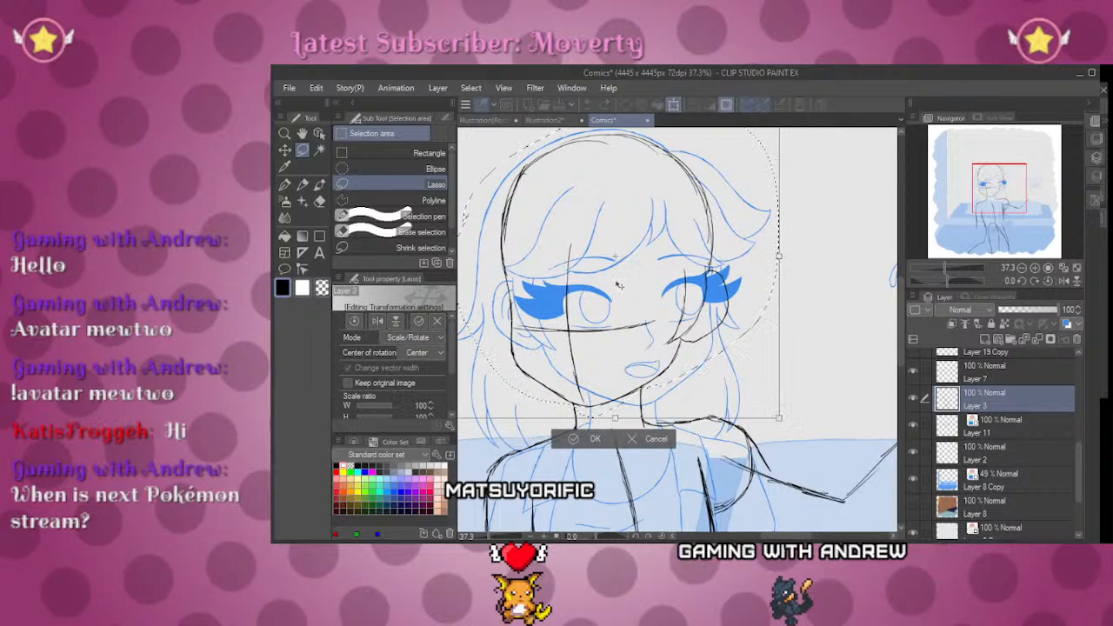
{"action": "left_click_drag", "start_coordinate": [793, 300], "coordinate": [807, 277]}
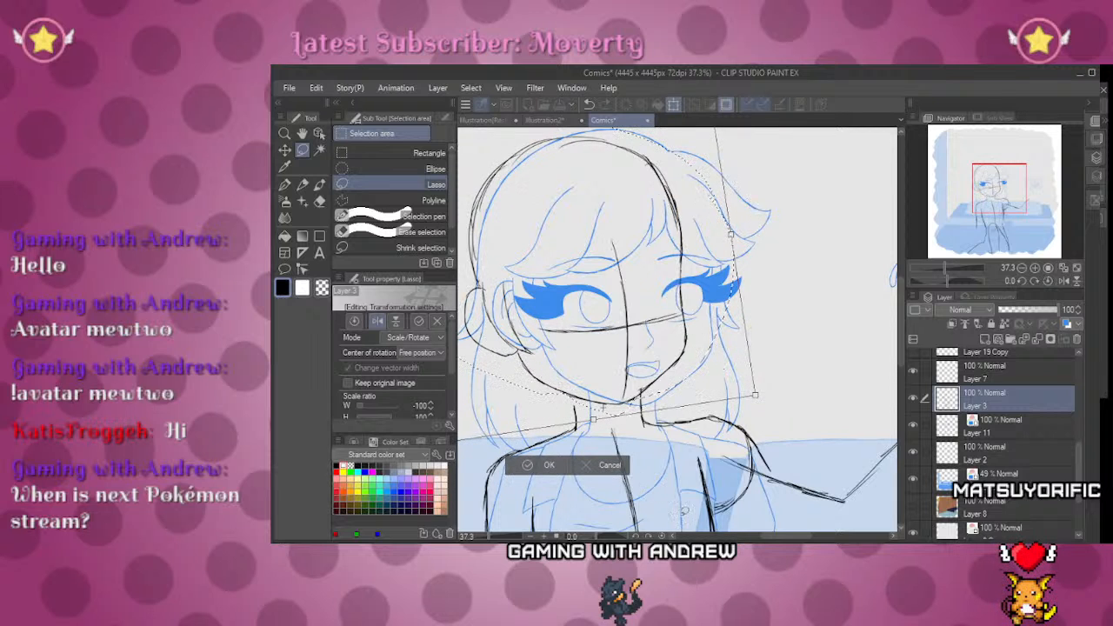
{"action": "left_click", "coordinate": [608, 466]}
Step: Restore the lasso selection around the black head and delete the sketch inside it
{"action": "left_click", "coordinate": [502, 439]}
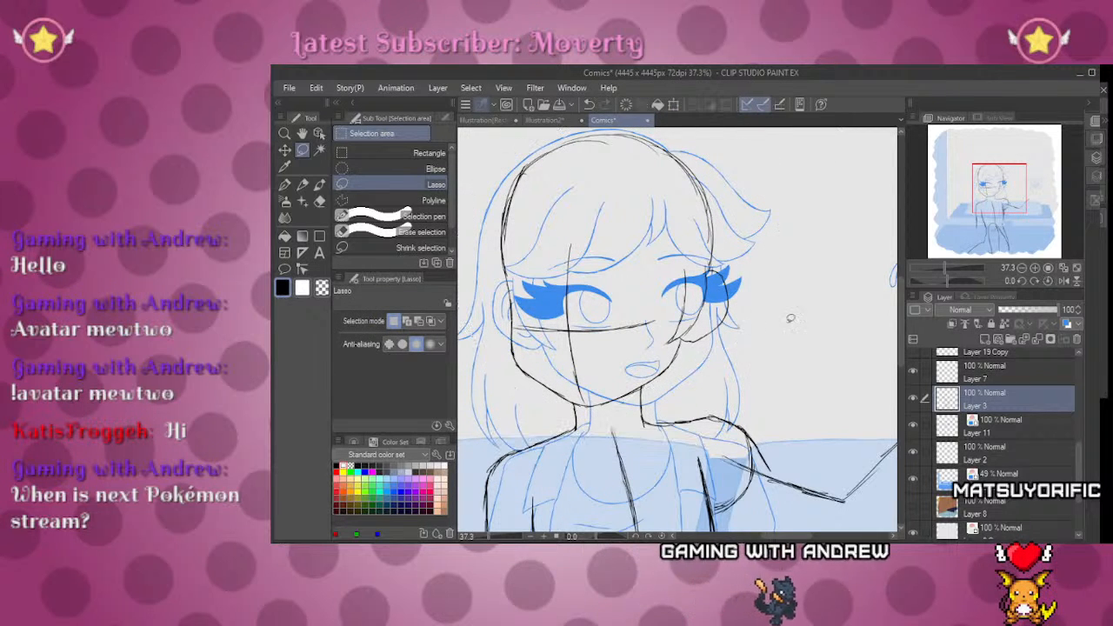
{"action": "key", "text": "ctrl+z"}
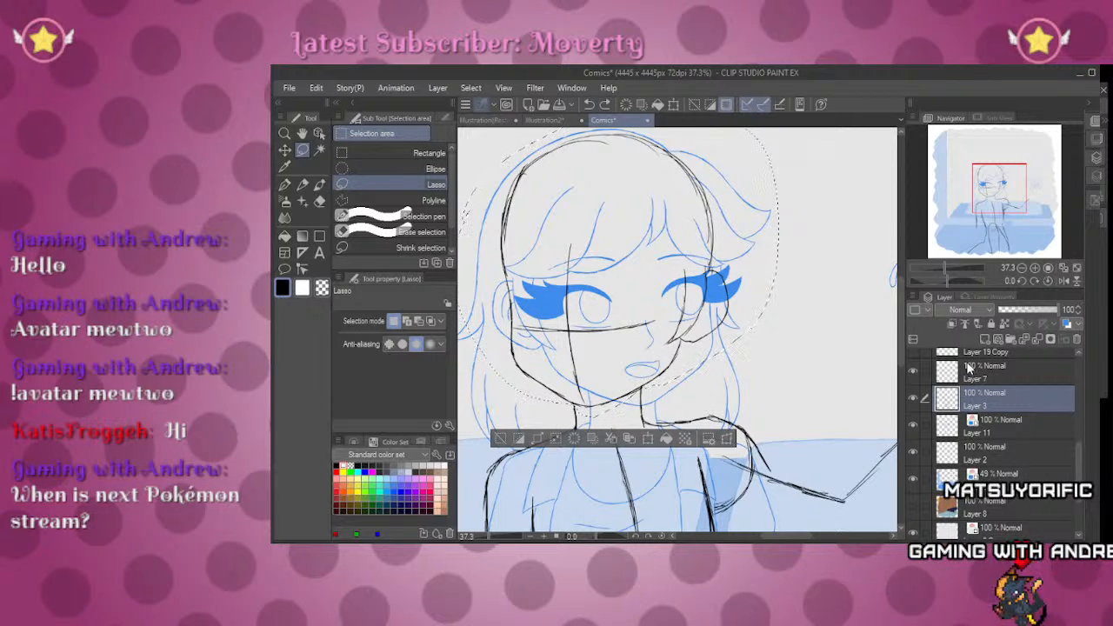
{"action": "left_click", "coordinate": [516, 437]}
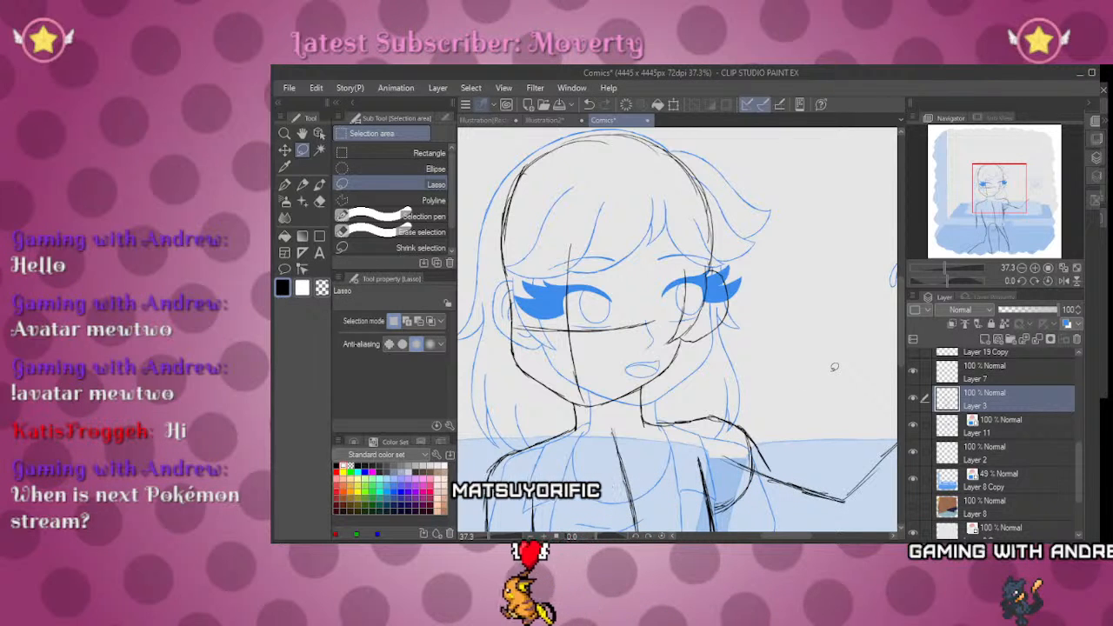
{"action": "key", "text": "ctrl+z"}
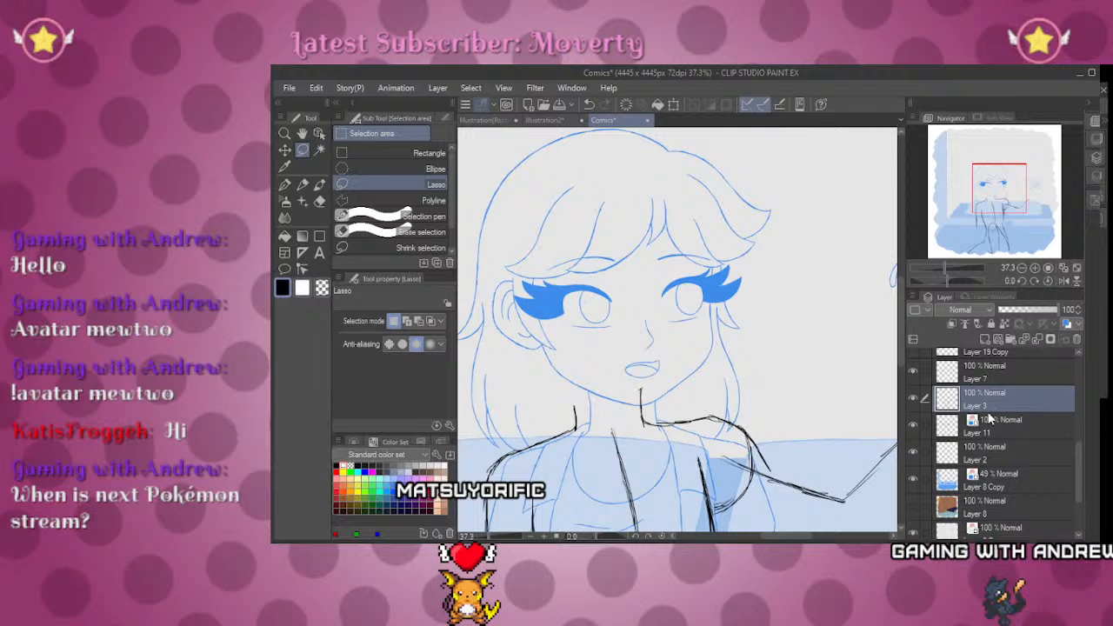
Step: On Layer 7, sketch a slightly slanted vertical face guideline and the cheek and jaw curve down to the chin in black
{"action": "left_click", "coordinate": [993, 373]}
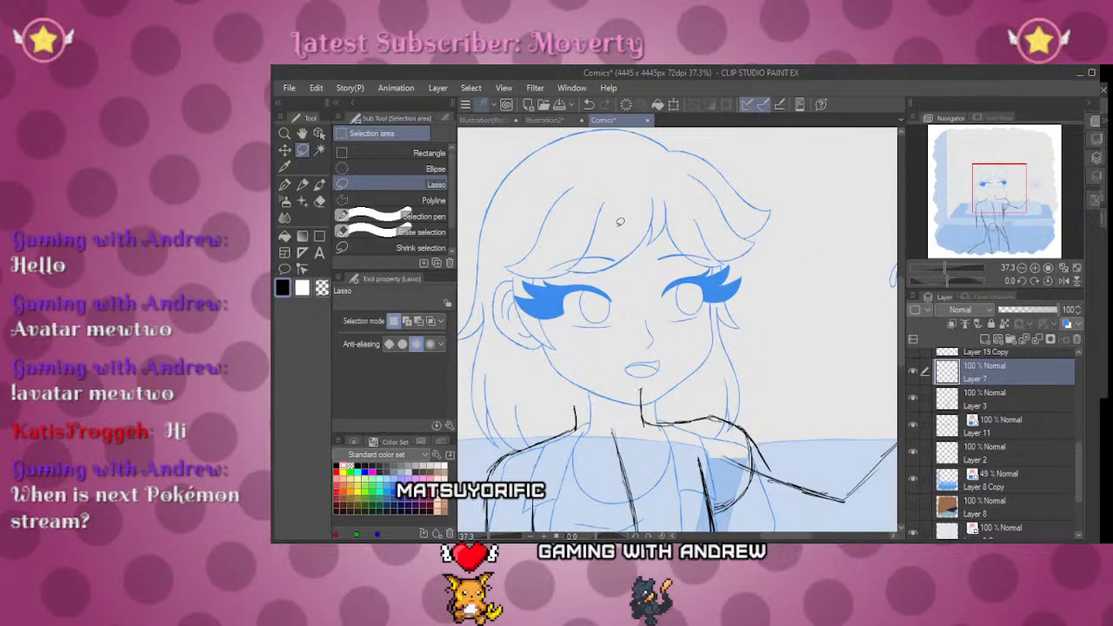
{"action": "key", "text": "p"}
{"action": "left_click_drag", "start_coordinate": [615, 206], "coordinate": [637, 343]}
{"action": "left_click_drag", "start_coordinate": [626, 260], "coordinate": [641, 383]}
{"action": "mouse_move", "coordinate": [531, 324]}
{"action": "left_mouse_down"}
{"action": "mouse_move", "coordinate": [545, 369]}
{"action": "mouse_move", "coordinate": [611, 403]}
{"action": "left_mouse_up"}
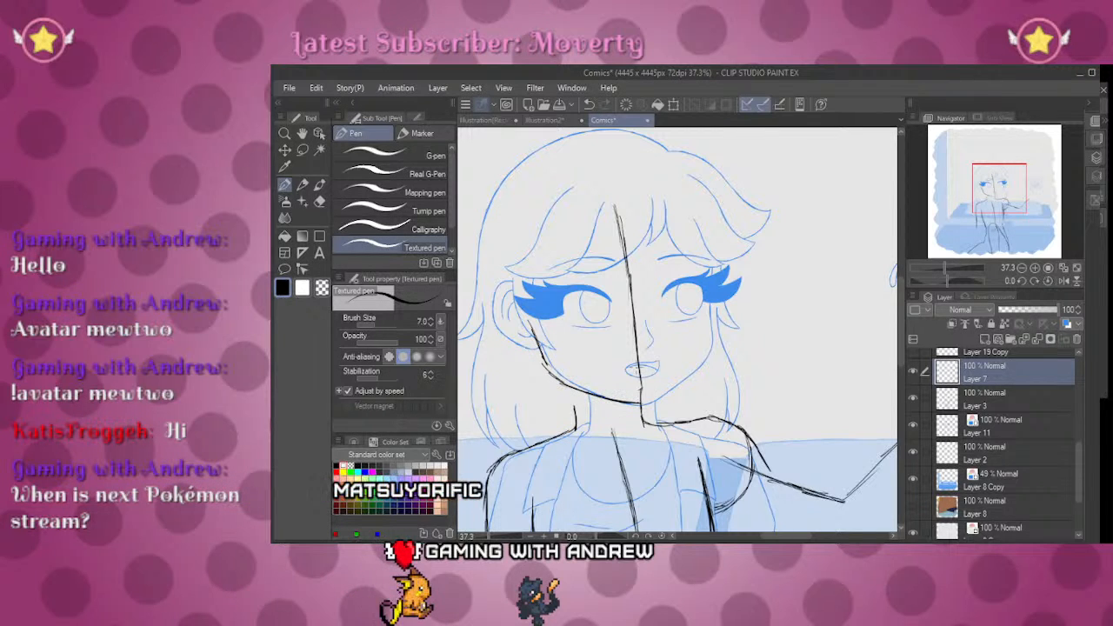
Step: Complete the black head outline around the skull and far cheek, and draw a tilted eye guideline across the face
{"action": "left_click_drag", "start_coordinate": [703, 250], "coordinate": [708, 322]}
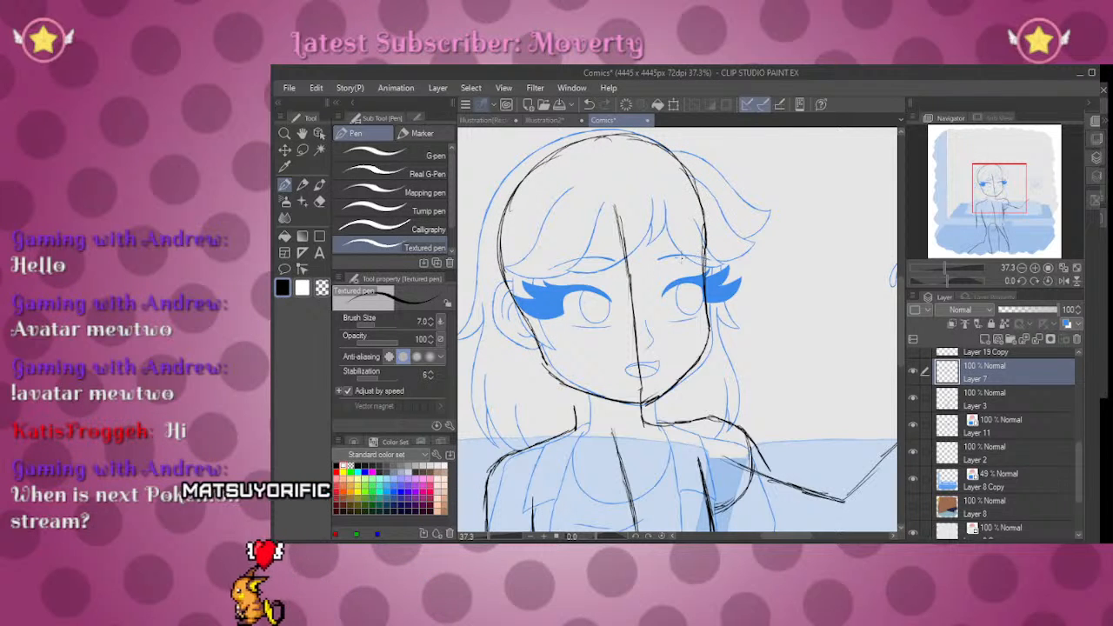
{"action": "left_click_drag", "start_coordinate": [550, 337], "coordinate": [656, 319]}
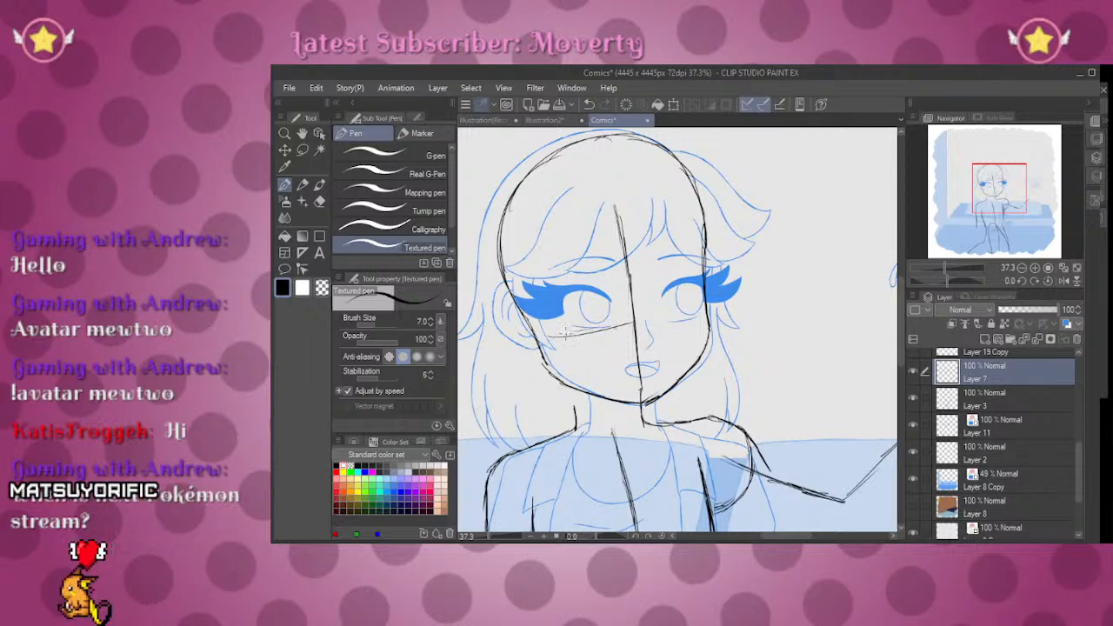
{"action": "left_click_drag", "start_coordinate": [546, 337], "coordinate": [691, 313]}
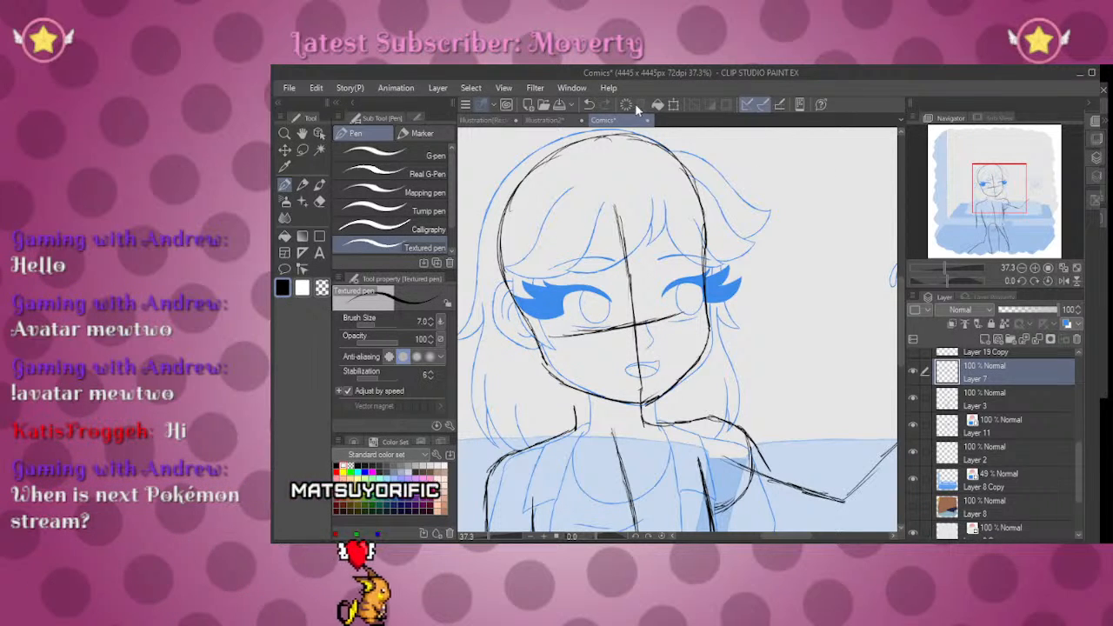
Step: Transform the black head sketch on Layer 7, shifting it slightly left over the blue head and rotating it a little clockwise
{"action": "key", "text": "ctrl+t"}
{"action": "left_click_drag", "start_coordinate": [675, 333], "coordinate": [649, 337]}
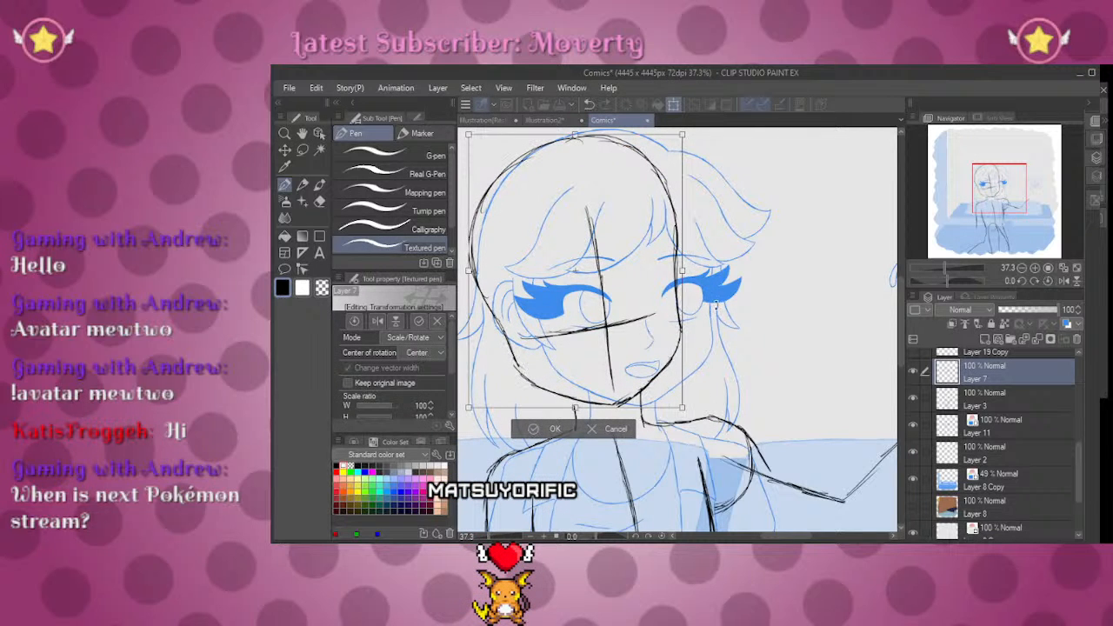
{"action": "left_click_drag", "start_coordinate": [716, 302], "coordinate": [722, 314]}
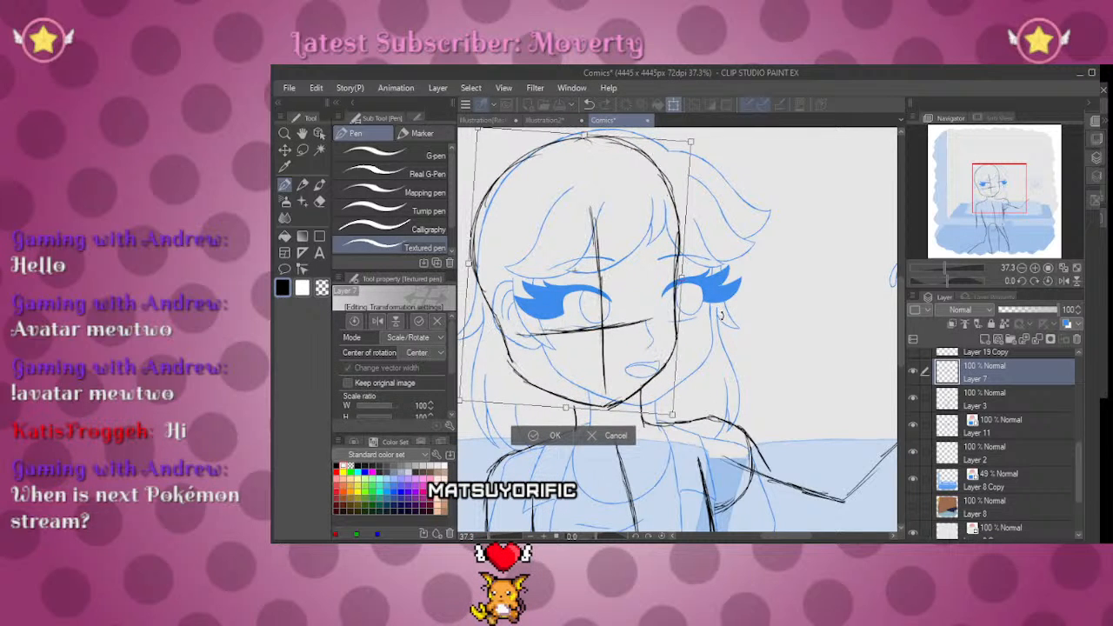
{"action": "mouse_move", "coordinate": [998, 186]}
{"action": "left_mouse_down"}
{"action": "mouse_move", "coordinate": [986, 220]}
{"action": "mouse_move", "coordinate": [995, 181]}
{"action": "left_mouse_up"}
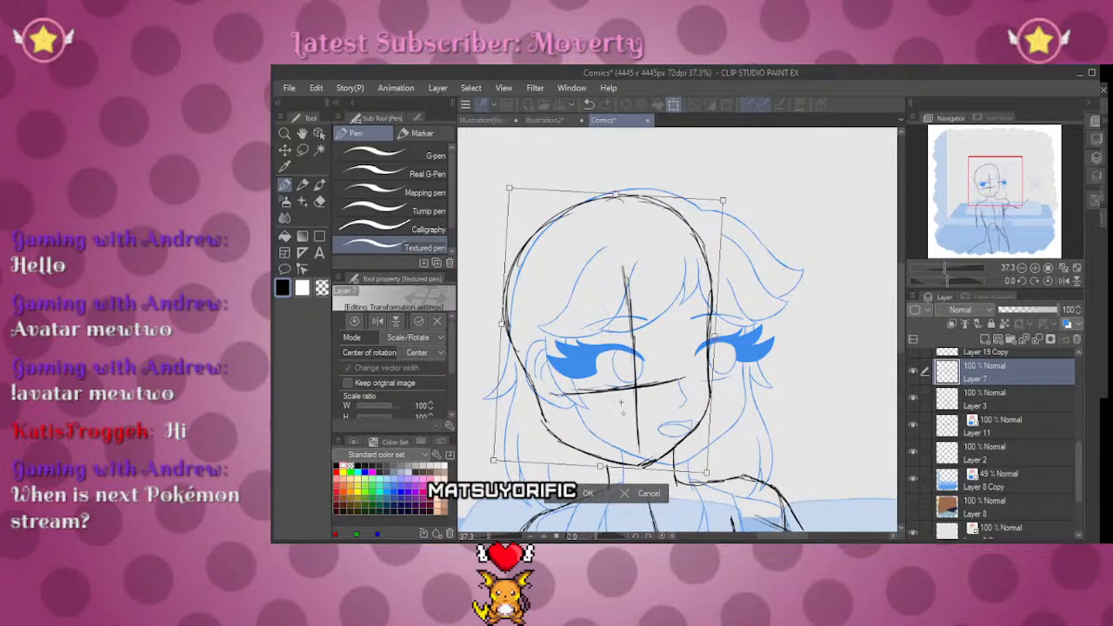
{"action": "left_click_drag", "start_coordinate": [826, 335], "coordinate": [828, 349]}
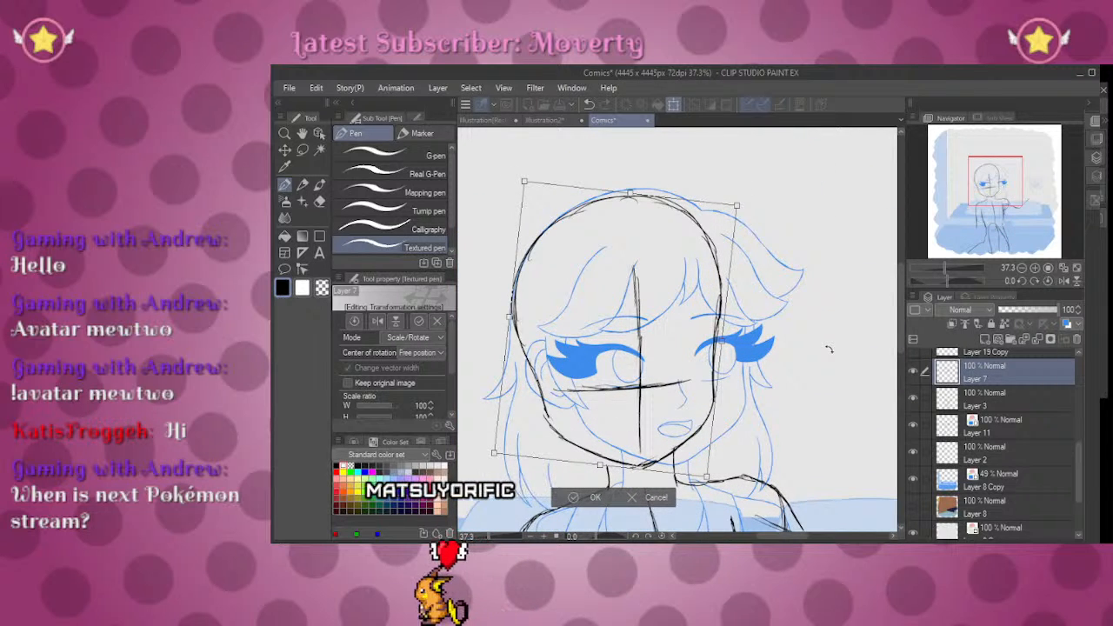
{"action": "left_click_drag", "start_coordinate": [599, 469], "coordinate": [691, 426]}
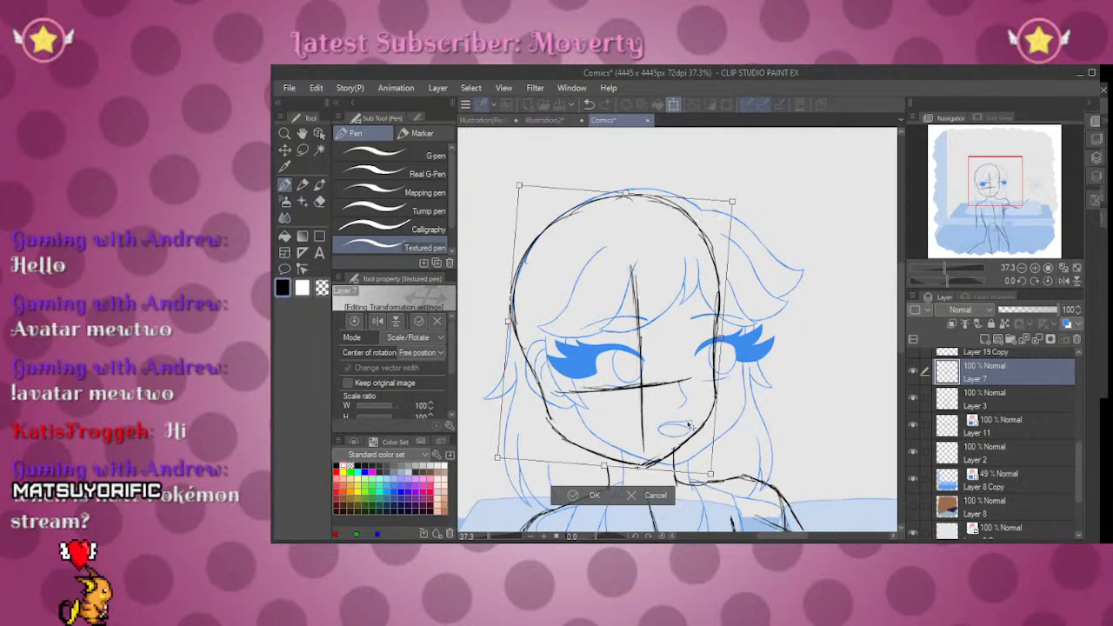
{"action": "left_click", "coordinate": [583, 494]}
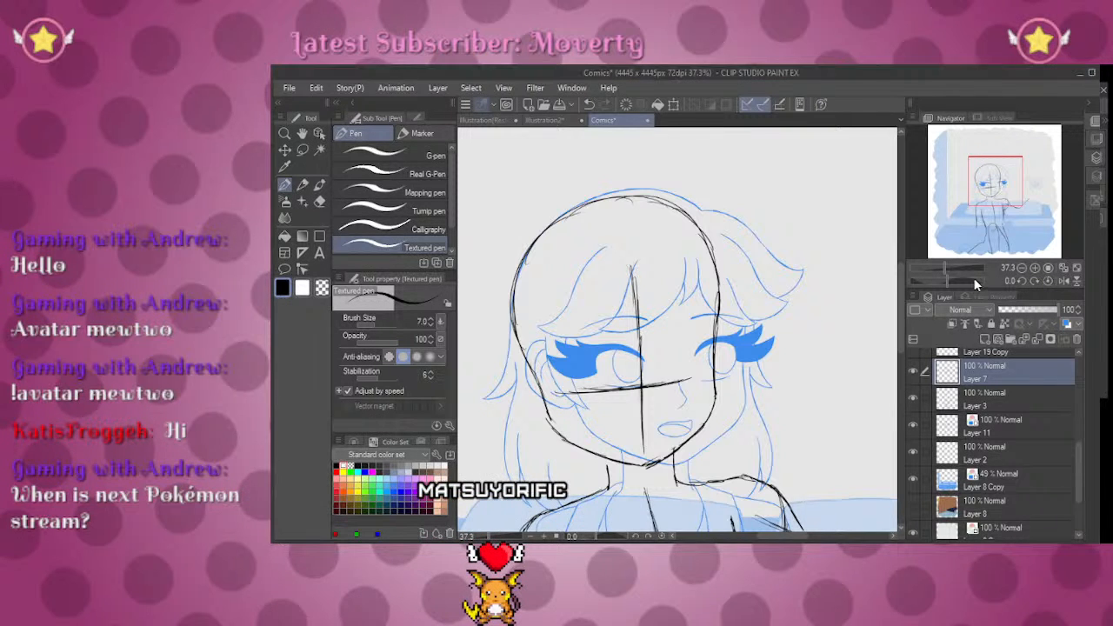
Step: On Layer 3, sketch the upper arm and raised forearm outlines in black around the outstretched arm's single guideline
{"action": "left_click_drag", "start_coordinate": [979, 230], "coordinate": [1009, 206]}
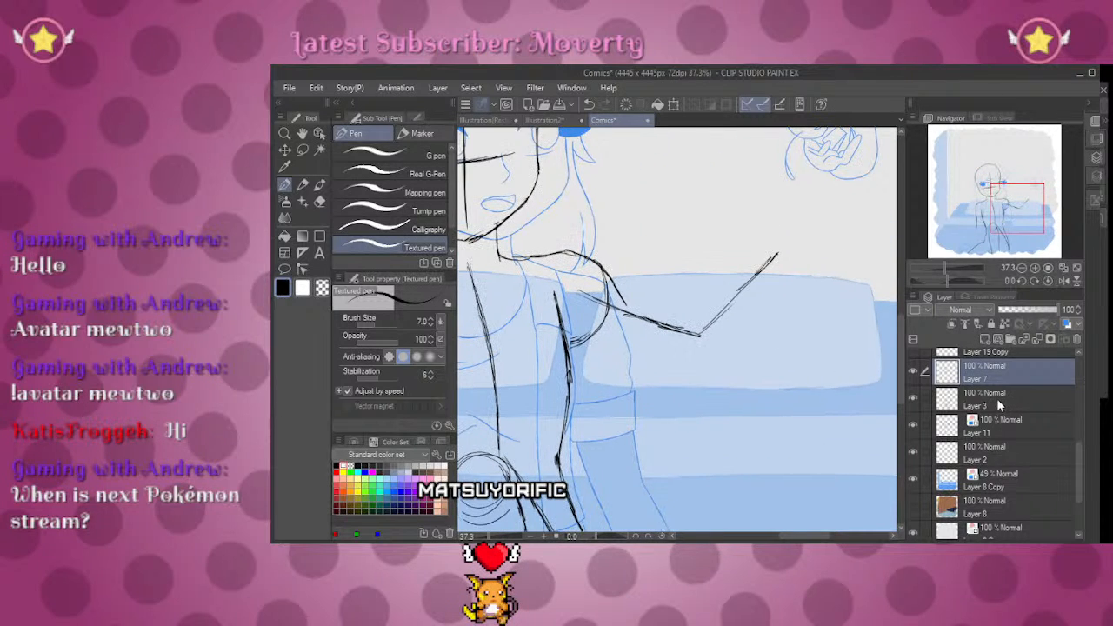
{"action": "left_click", "coordinate": [997, 397]}
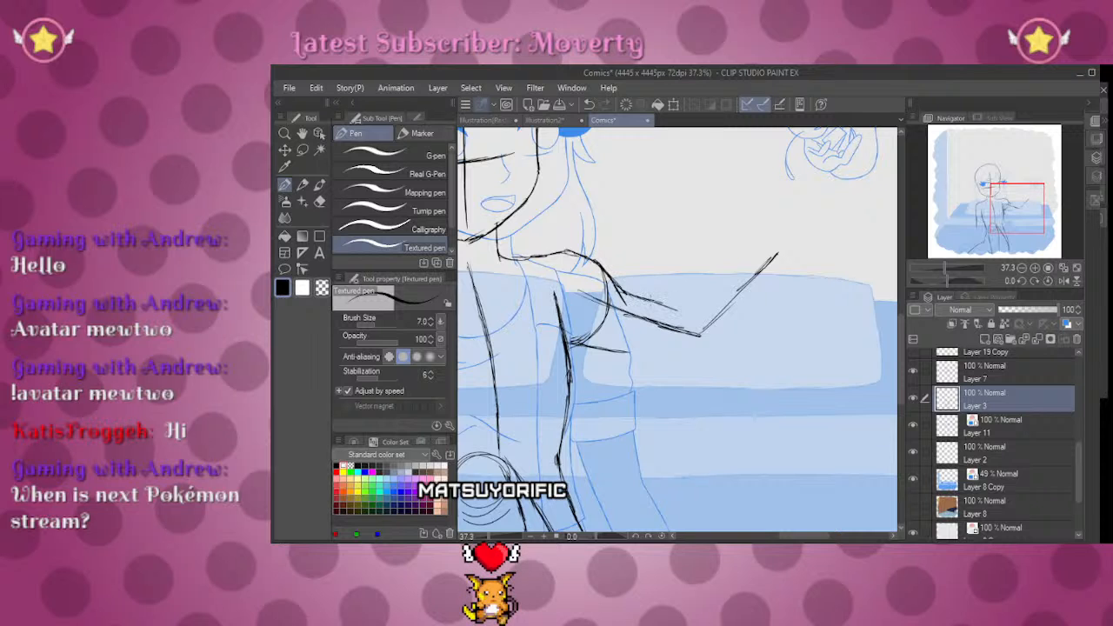
{"action": "left_click_drag", "start_coordinate": [586, 345], "coordinate": [704, 361]}
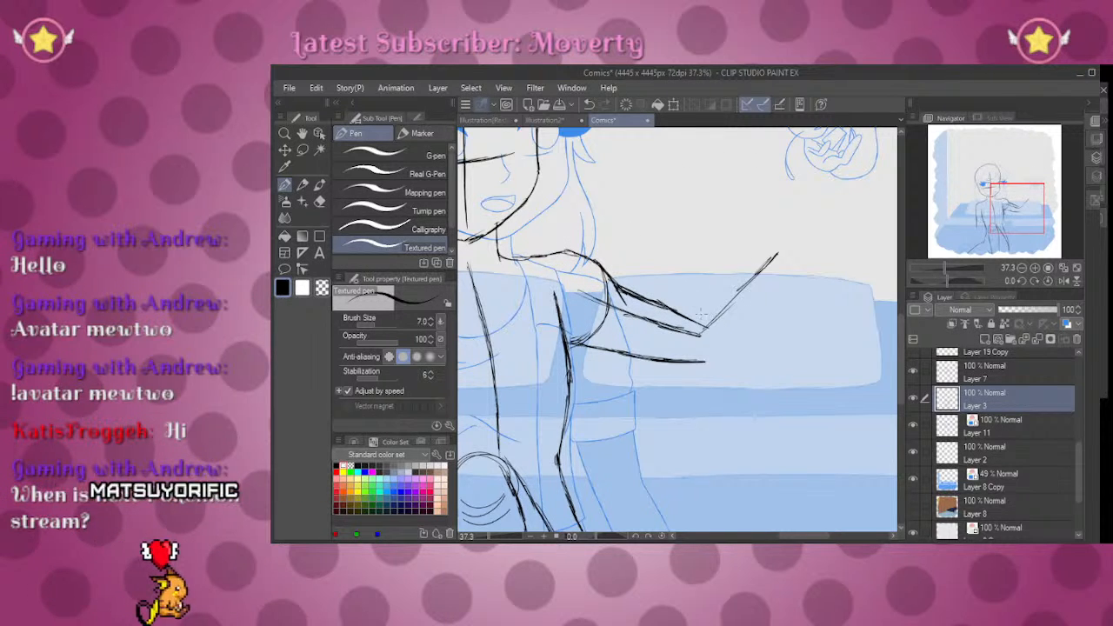
{"action": "mouse_move", "coordinate": [693, 324]}
{"action": "left_mouse_down"}
{"action": "mouse_move", "coordinate": [753, 266]}
{"action": "mouse_move", "coordinate": [781, 267]}
{"action": "mouse_move", "coordinate": [769, 298]}
{"action": "left_mouse_up"}
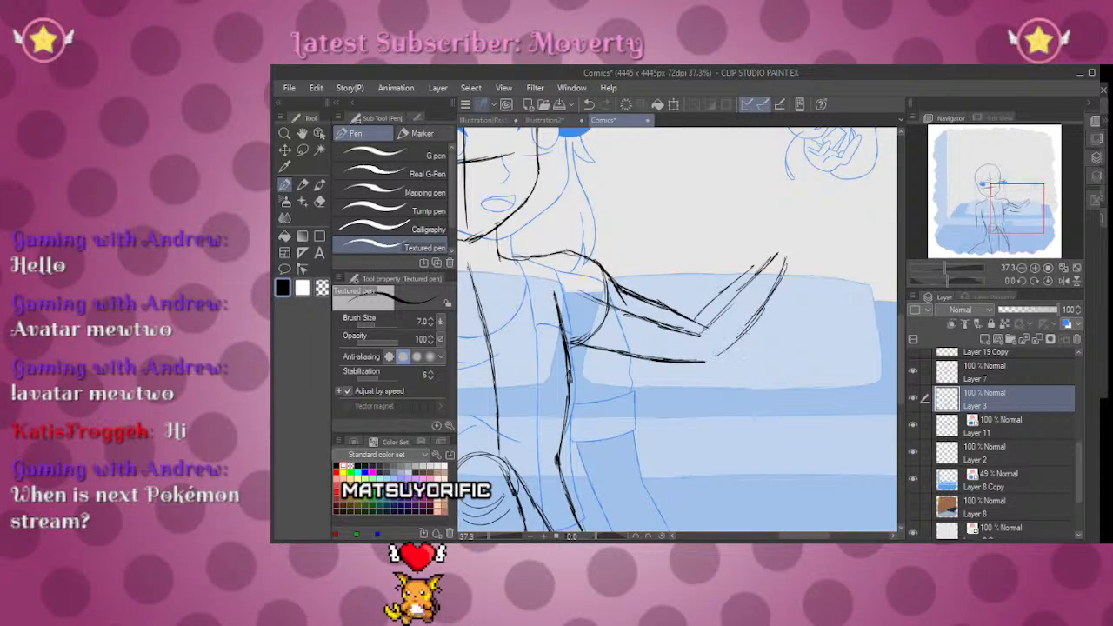
Step: Erase the shoulder circle, stray shoulder strokes and old guideline inside the outstretched arm, leaving a clean arm outline
{"action": "mouse_move", "coordinate": [946, 272]}
{"action": "left_mouse_down"}
{"action": "mouse_move", "coordinate": [935, 274]}
{"action": "mouse_move", "coordinate": [938, 260]}
{"action": "left_mouse_up"}
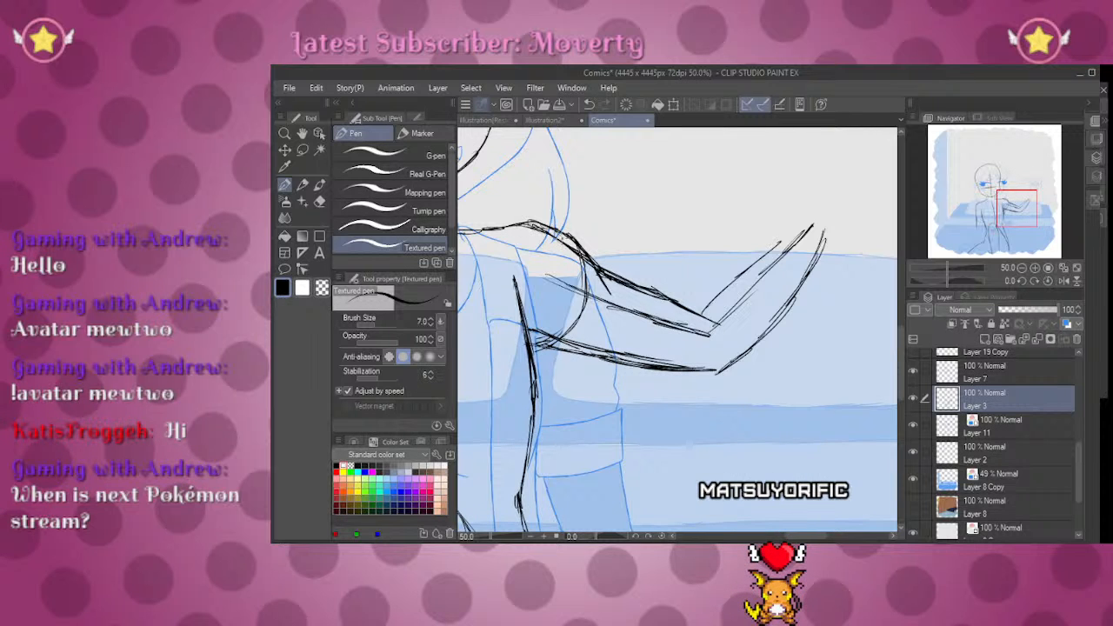
{"action": "key", "text": "e"}
{"action": "mouse_move", "coordinate": [531, 224]}
{"action": "left_mouse_down"}
{"action": "mouse_move", "coordinate": [565, 237]}
{"action": "mouse_move", "coordinate": [581, 262]}
{"action": "mouse_move", "coordinate": [564, 281]}
{"action": "mouse_move", "coordinate": [584, 284]}
{"action": "mouse_move", "coordinate": [525, 224]}
{"action": "left_mouse_up"}
{"action": "key", "text": "p"}
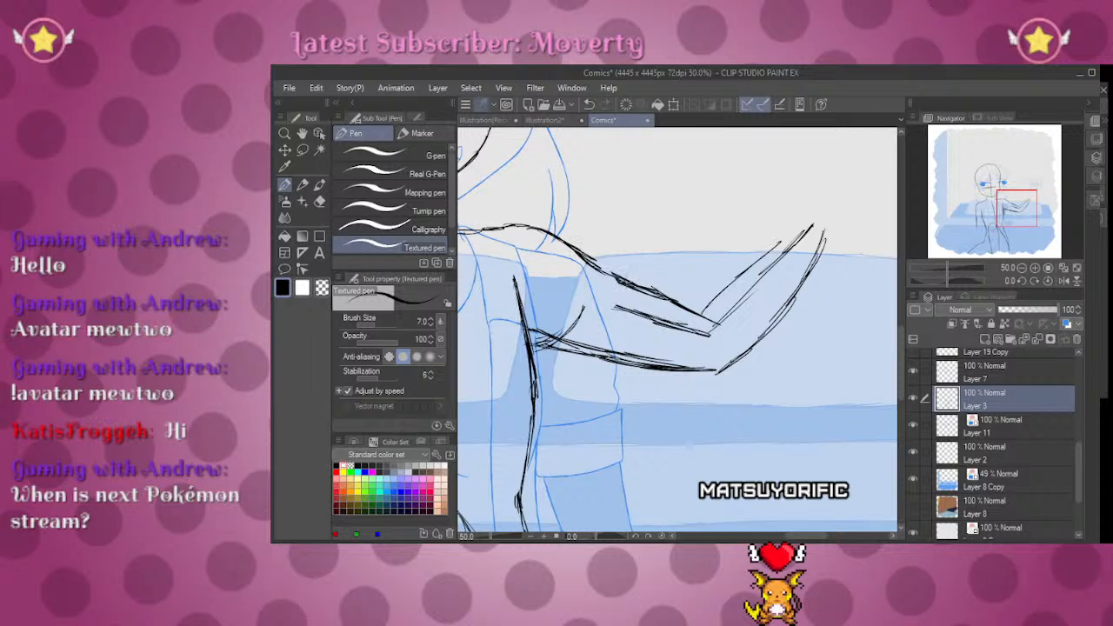
{"action": "left_click_drag", "start_coordinate": [1003, 222], "coordinate": [1002, 198]}
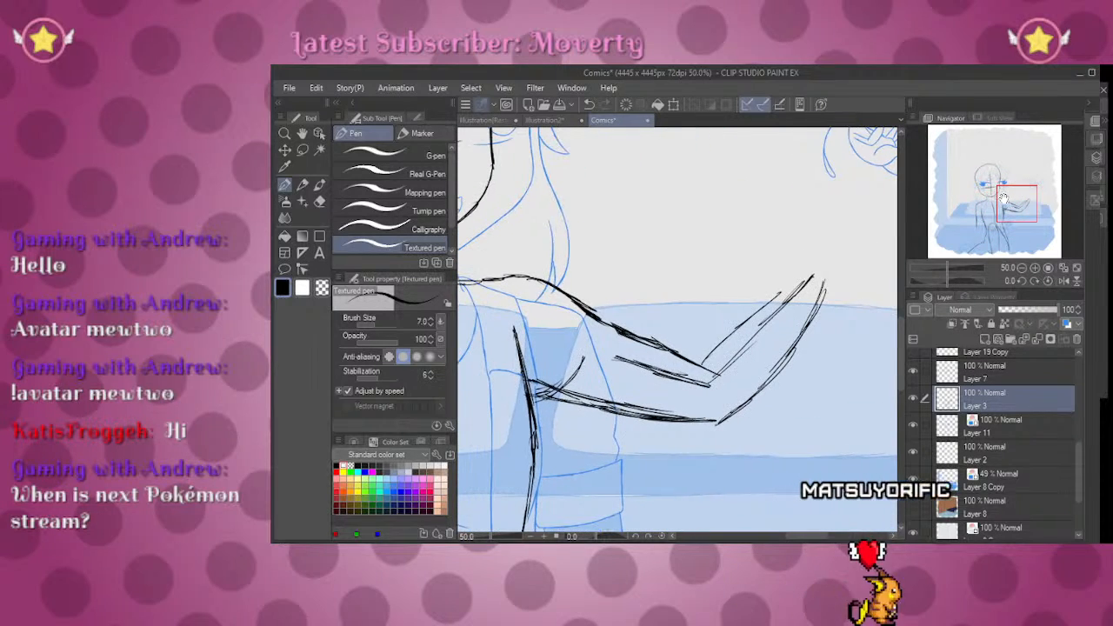
{"action": "key", "text": "e"}
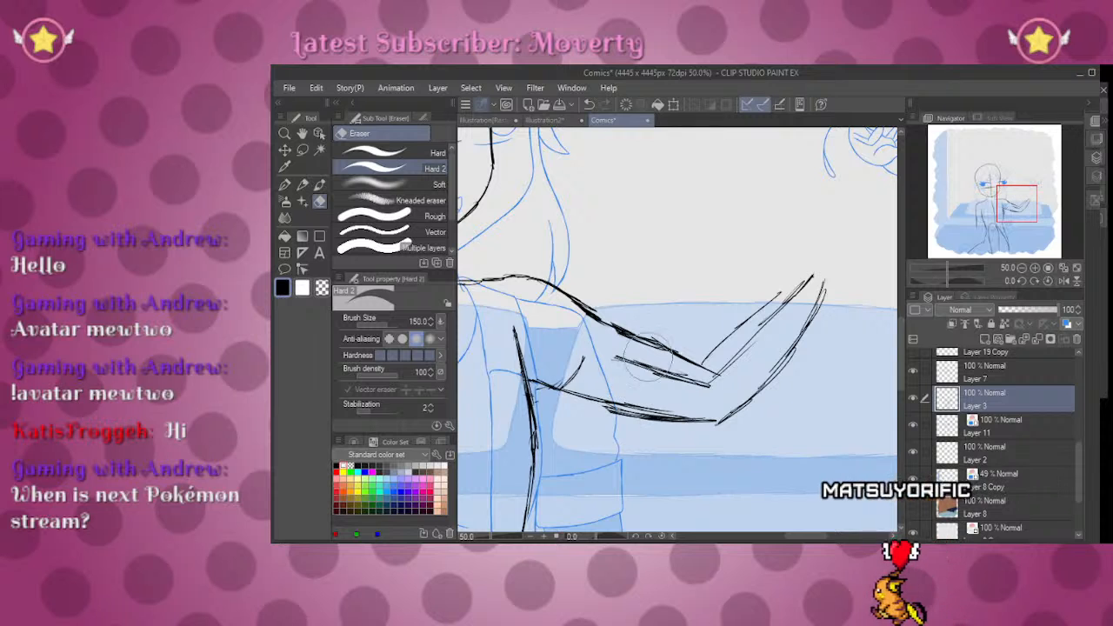
{"action": "mouse_move", "coordinate": [680, 382]}
{"action": "left_mouse_down"}
{"action": "mouse_move", "coordinate": [615, 364]}
{"action": "mouse_move", "coordinate": [565, 368]}
{"action": "left_mouse_up"}
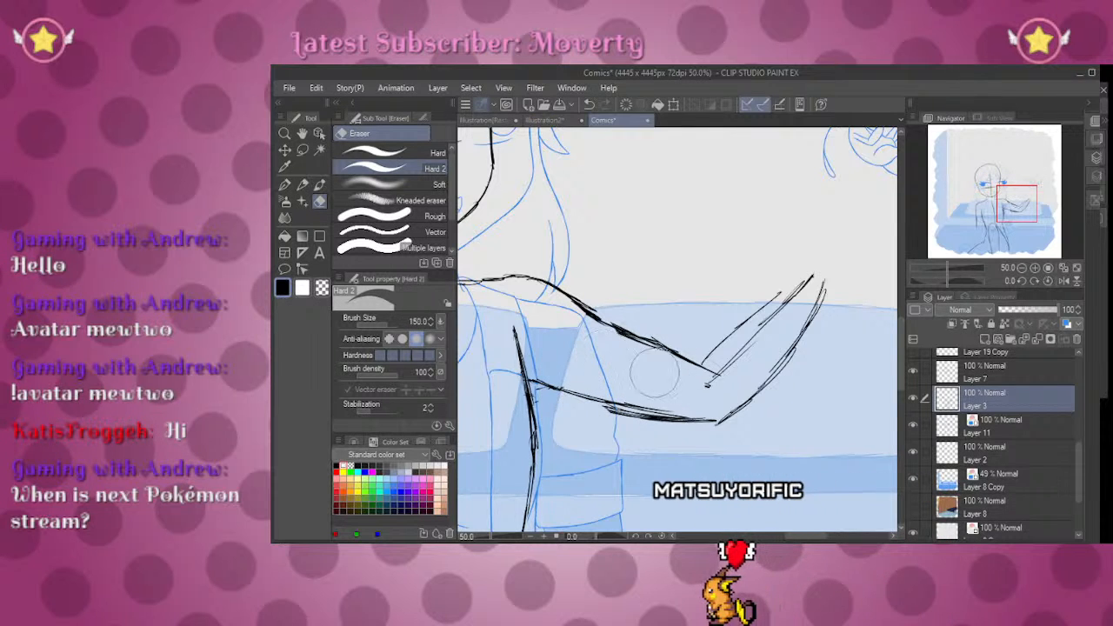
{"action": "mouse_move", "coordinate": [728, 388]}
{"action": "left_mouse_down"}
{"action": "mouse_move", "coordinate": [799, 289]}
{"action": "mouse_move", "coordinate": [644, 311]}
{"action": "mouse_move", "coordinate": [674, 318]}
{"action": "left_mouse_up"}
Step: Start the hand's edge at the wrist, trim and redraw the forearm's lower contour, and erase stray marks at the inner elbow
{"action": "key", "text": "p"}
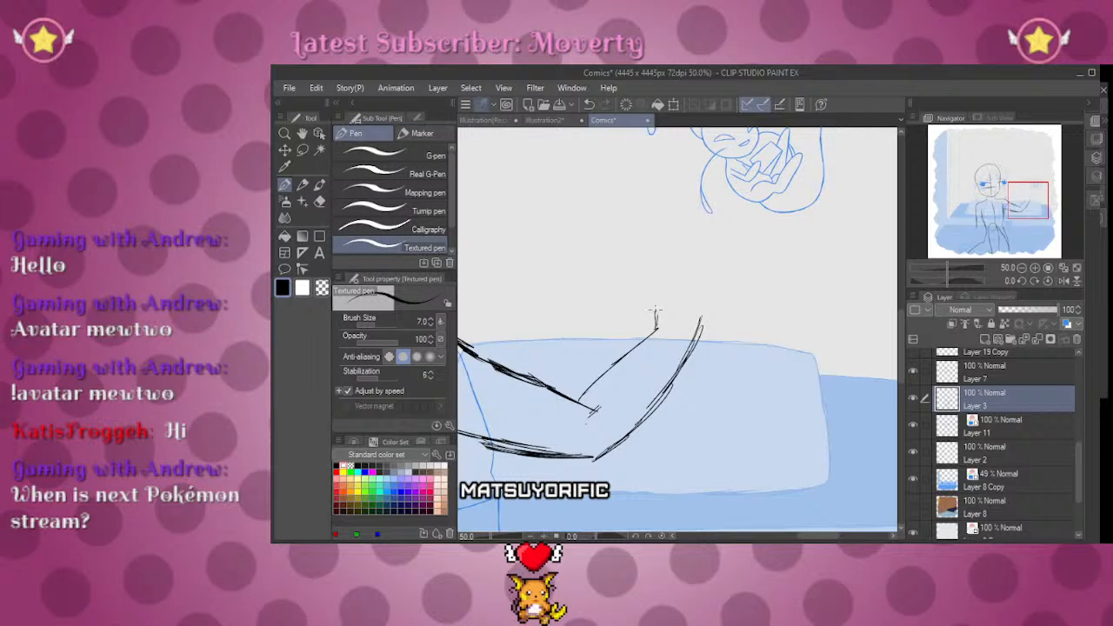
{"action": "key", "text": "e"}
{"action": "left_click_drag", "start_coordinate": [699, 318], "coordinate": [668, 387]}
{"action": "key", "text": "p"}
{"action": "left_click_drag", "start_coordinate": [692, 336], "coordinate": [643, 415]}
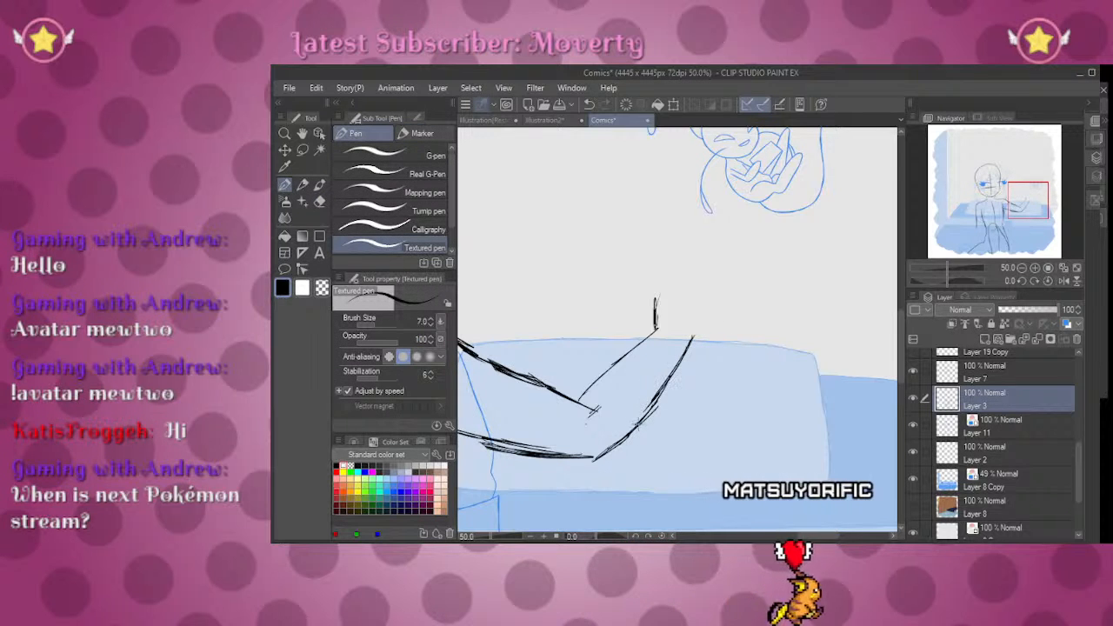
{"action": "left_click", "coordinate": [996, 202]}
{"action": "mouse_move", "coordinate": [995, 202]}
{"action": "left_mouse_down"}
{"action": "mouse_move", "coordinate": [992, 224]}
{"action": "mouse_move", "coordinate": [987, 204]}
{"action": "mouse_move", "coordinate": [1004, 184]}
{"action": "mouse_move", "coordinate": [998, 207]}
{"action": "mouse_move", "coordinate": [1020, 199]}
{"action": "left_mouse_up"}
{"action": "key", "text": "e"}
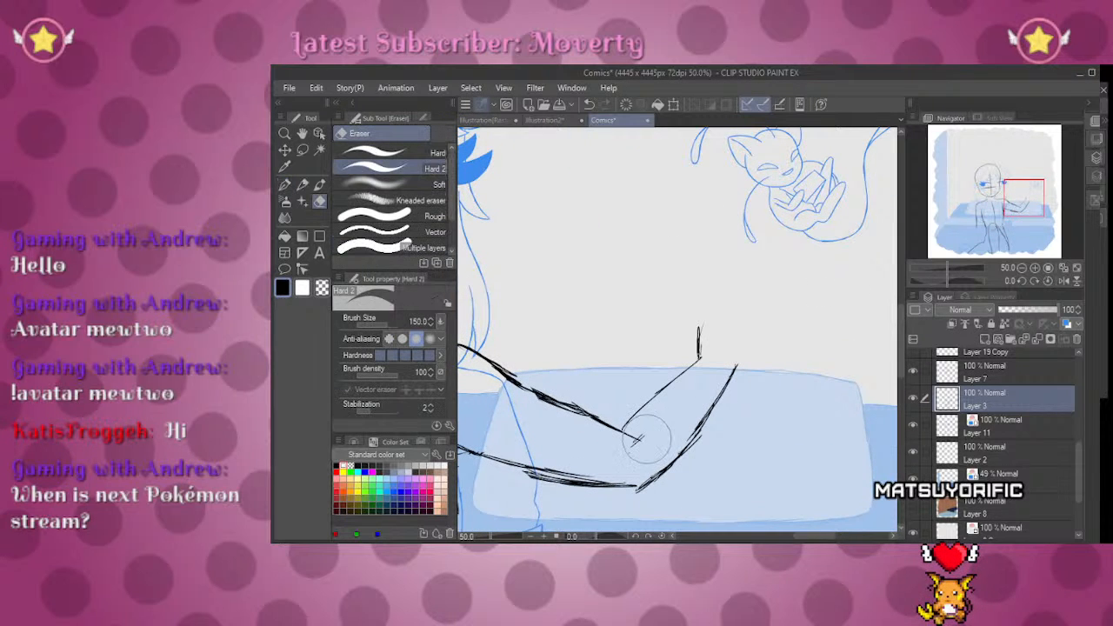
{"action": "key", "text": "p"}
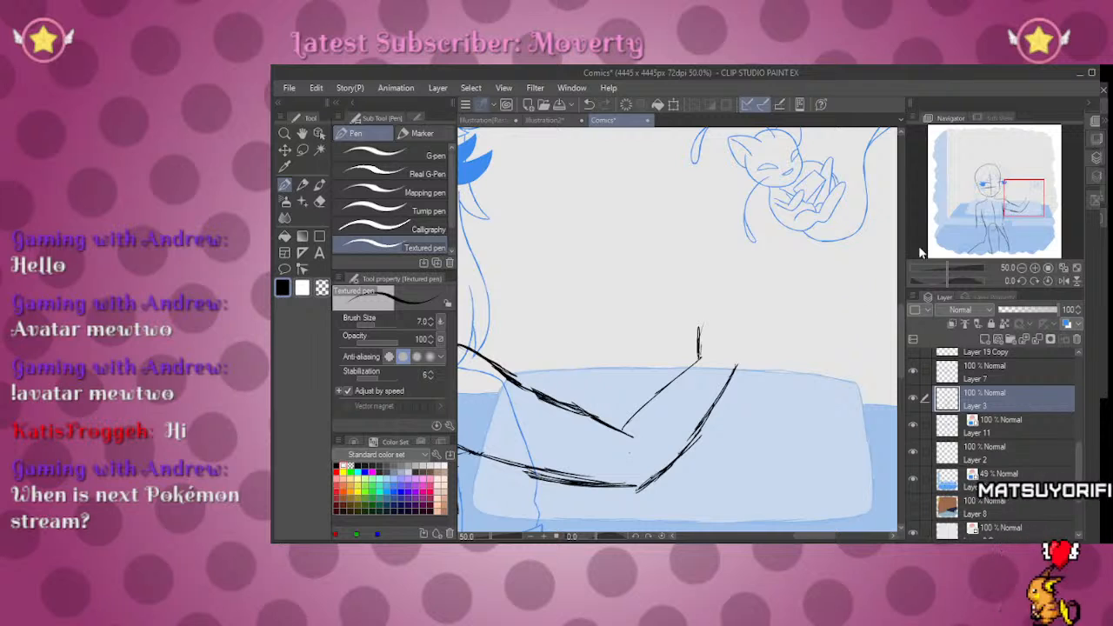
Step: Sketch an angular palm outline at the end of the raised forearm, and lasso and enlarge it slightly
{"action": "mouse_move", "coordinate": [1019, 192]}
{"action": "left_mouse_down"}
{"action": "mouse_move", "coordinate": [1008, 189]}
{"action": "mouse_move", "coordinate": [1004, 207]}
{"action": "mouse_move", "coordinate": [1026, 176]}
{"action": "mouse_move", "coordinate": [1023, 194]}
{"action": "left_mouse_up"}
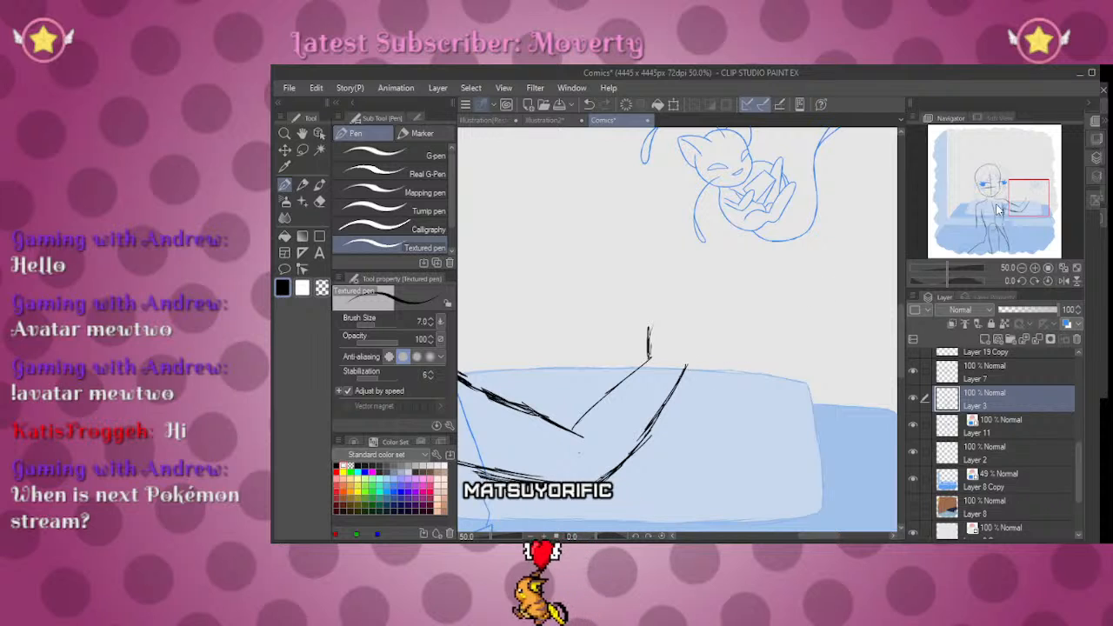
{"action": "left_click_drag", "start_coordinate": [650, 331], "coordinate": [683, 316]}
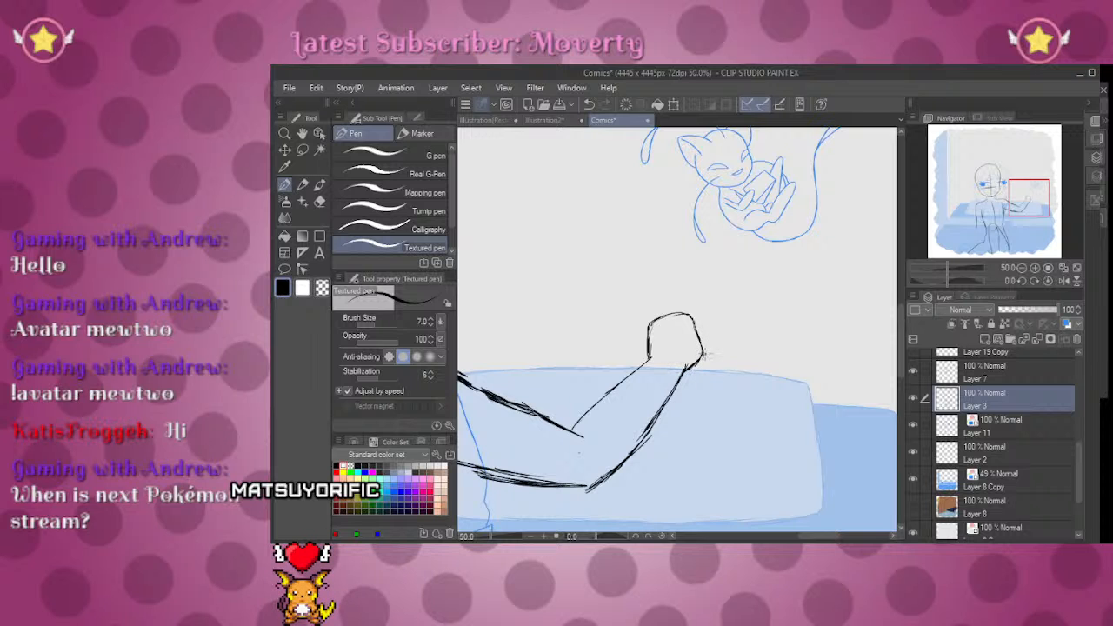
{"action": "mouse_move", "coordinate": [949, 269]}
{"action": "left_mouse_down"}
{"action": "mouse_move", "coordinate": [937, 271]}
{"action": "mouse_move", "coordinate": [944, 263]}
{"action": "left_mouse_up"}
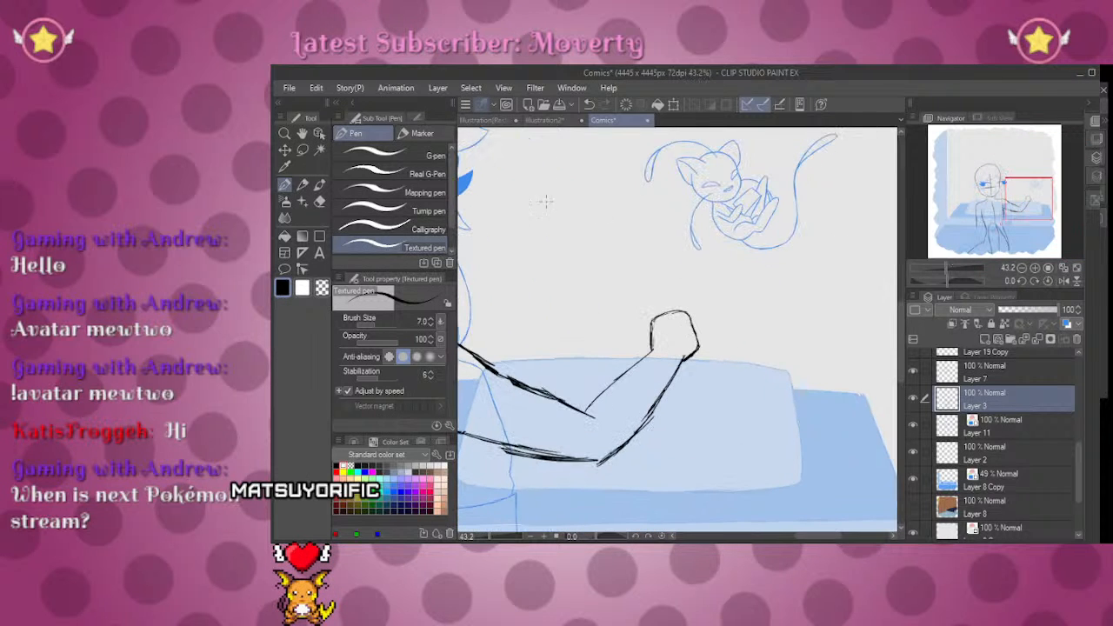
{"action": "left_click", "coordinate": [303, 149]}
{"action": "mouse_move", "coordinate": [650, 342]}
{"action": "left_mouse_down"}
{"action": "mouse_move", "coordinate": [641, 300]}
{"action": "mouse_move", "coordinate": [695, 285]}
{"action": "mouse_move", "coordinate": [716, 334]}
{"action": "mouse_move", "coordinate": [686, 369]}
{"action": "left_mouse_up"}
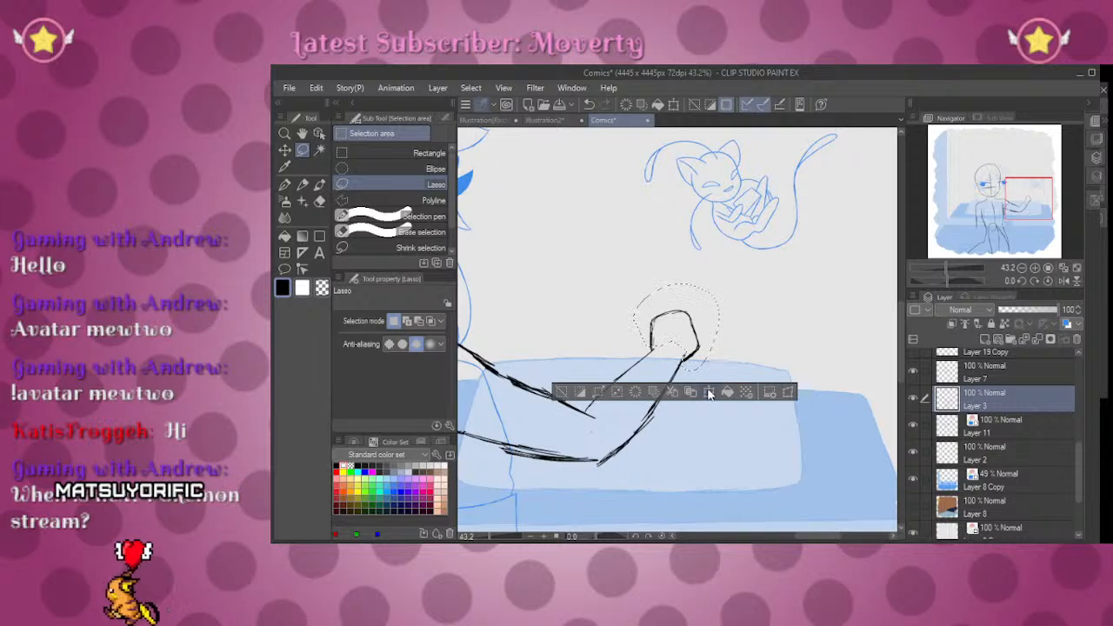
{"action": "key", "text": "ctrl+t"}
{"action": "left_click_drag", "start_coordinate": [676, 275], "coordinate": [676, 275]}
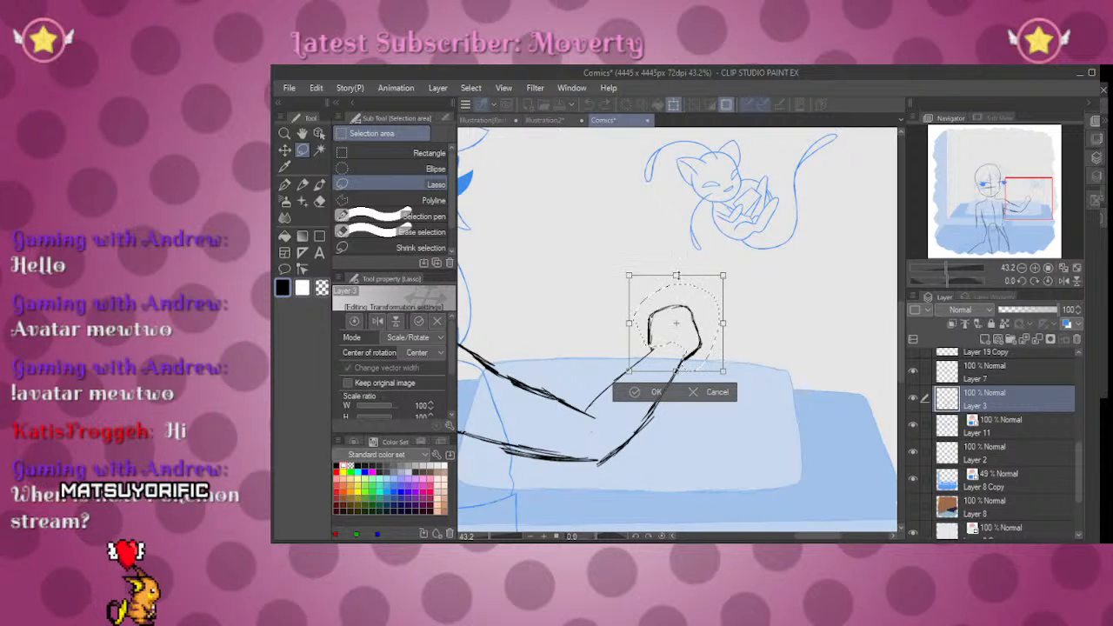
{"action": "left_click", "coordinate": [650, 392]}
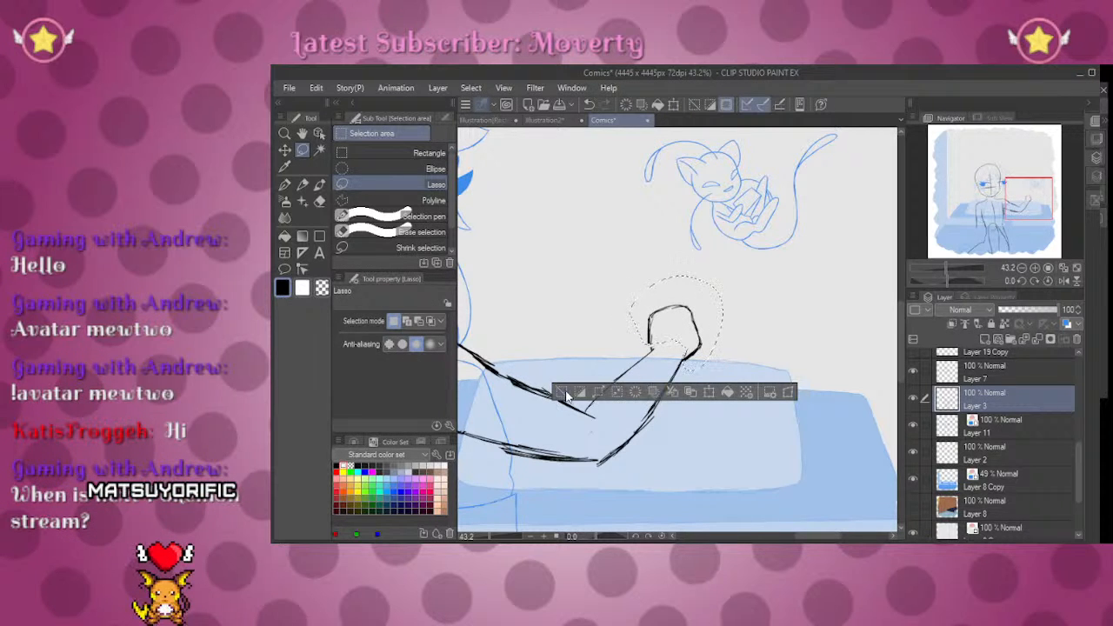
{"action": "left_click_drag", "start_coordinate": [716, 321], "coordinate": [785, 296]}
Step: Sketch four fingers along the palm's upper edge, with a bent index finger and shorter, rounded remaining fingers
{"action": "key", "text": "p"}
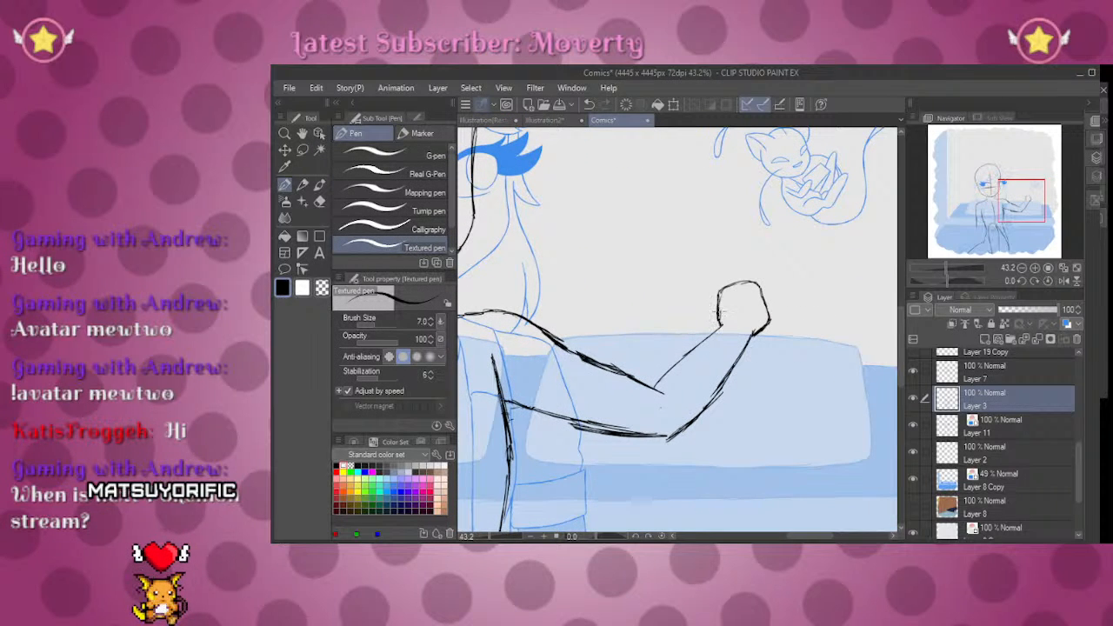
{"action": "left_click_drag", "start_coordinate": [947, 267], "coordinate": [955, 267]}
{"action": "left_click_drag", "start_coordinate": [1031, 193], "coordinate": [1028, 196]}
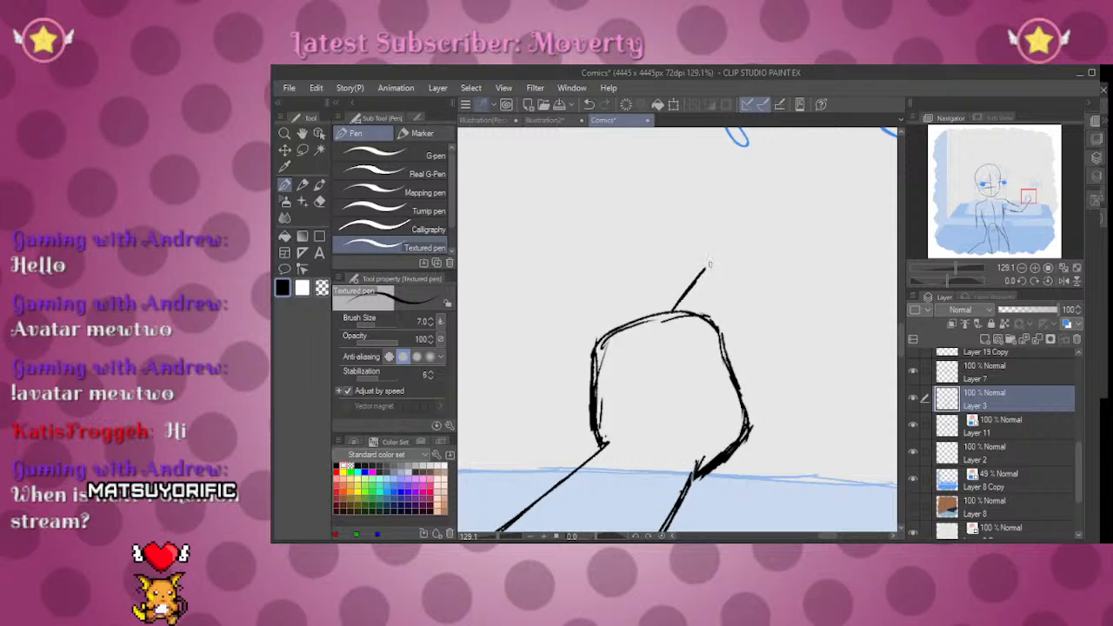
{"action": "mouse_move", "coordinate": [708, 265]}
{"action": "left_mouse_down"}
{"action": "mouse_move", "coordinate": [746, 281]}
{"action": "mouse_move", "coordinate": [722, 341]}
{"action": "left_mouse_up"}
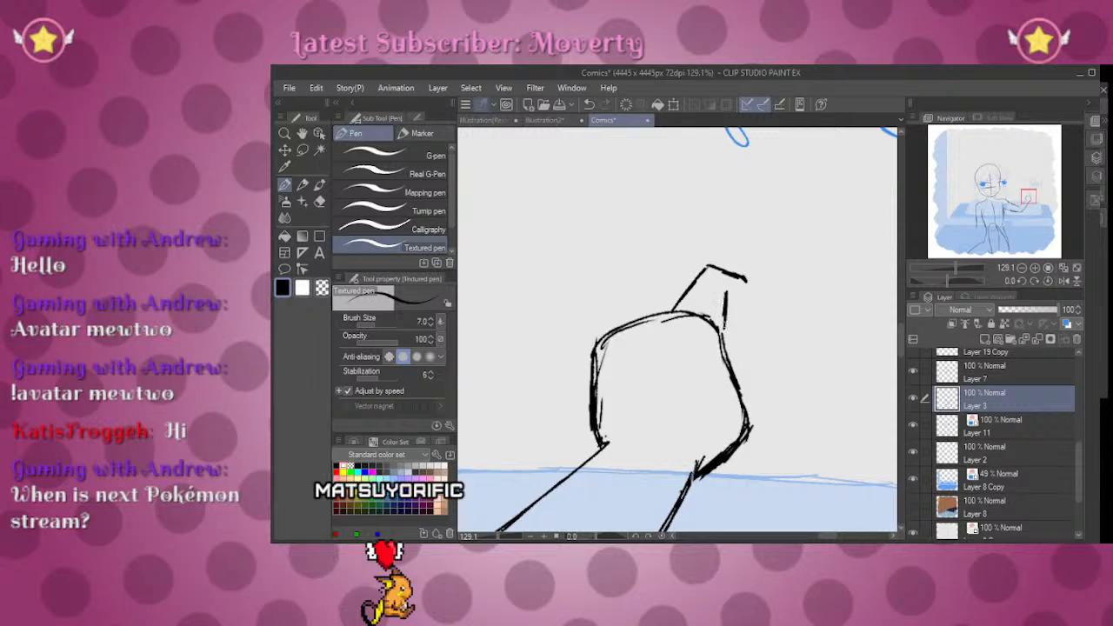
{"action": "mouse_move", "coordinate": [758, 286]}
{"action": "left_mouse_down"}
{"action": "mouse_move", "coordinate": [726, 297]}
{"action": "mouse_move", "coordinate": [738, 318]}
{"action": "left_mouse_up"}
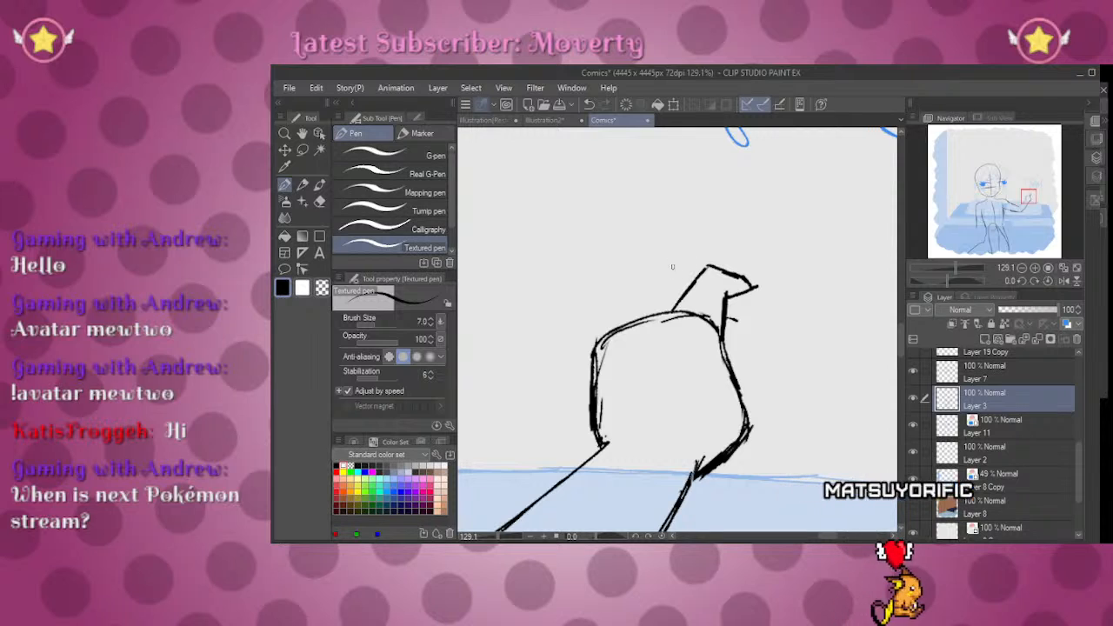
{"action": "left_click_drag", "start_coordinate": [667, 266], "coordinate": [647, 271]}
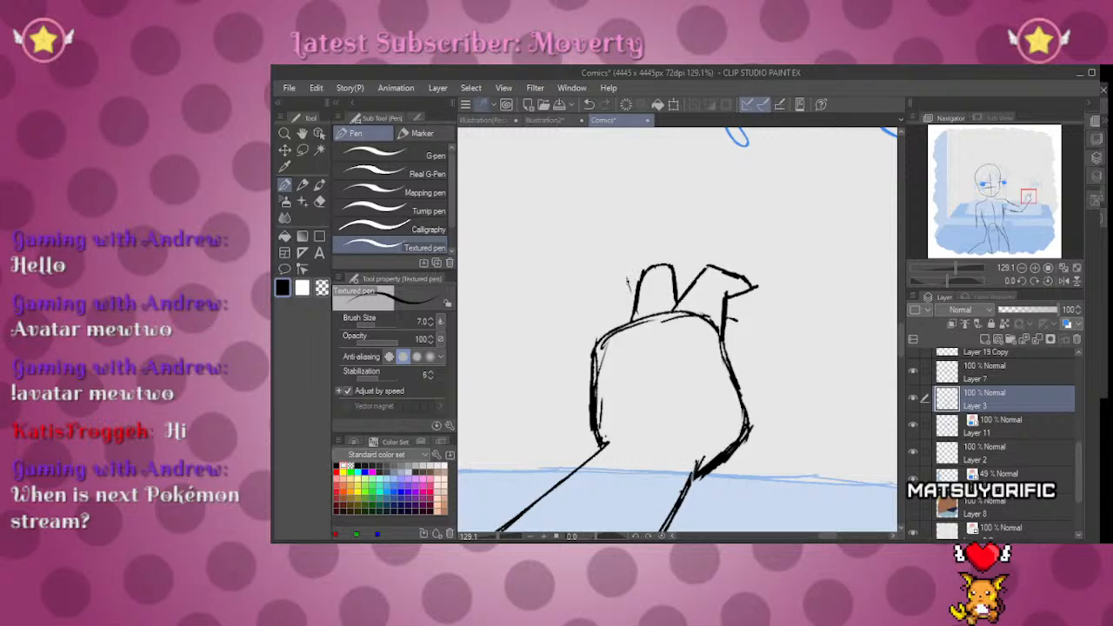
{"action": "mouse_move", "coordinate": [598, 343]}
{"action": "left_mouse_down"}
{"action": "mouse_move", "coordinate": [635, 313]}
{"action": "mouse_move", "coordinate": [586, 363]}
{"action": "left_mouse_up"}
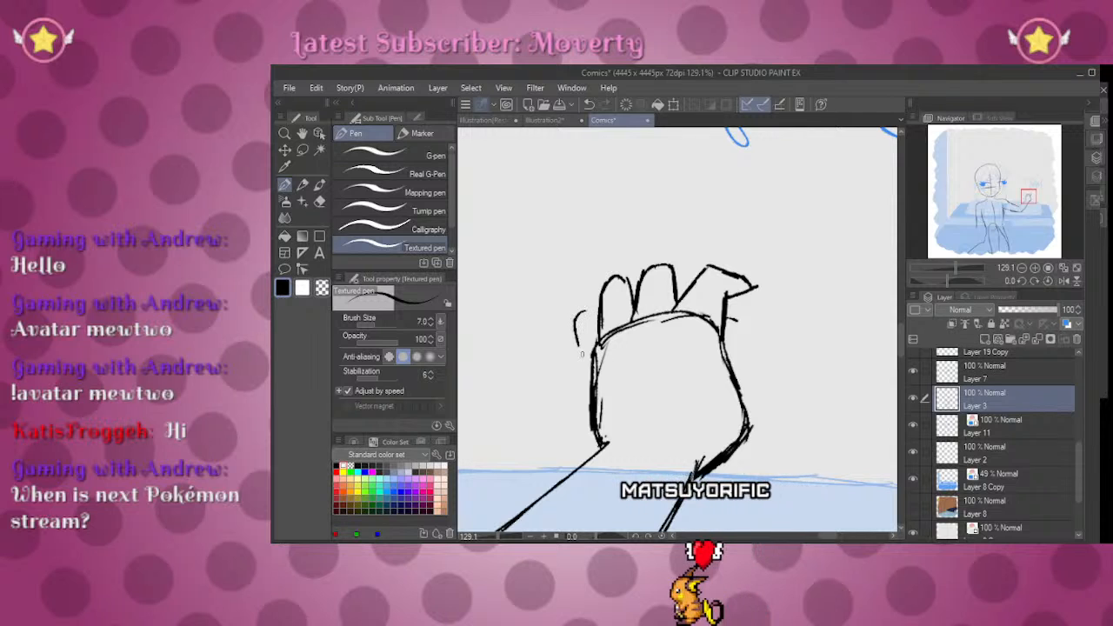
{"action": "left_click_drag", "start_coordinate": [575, 323], "coordinate": [594, 430]}
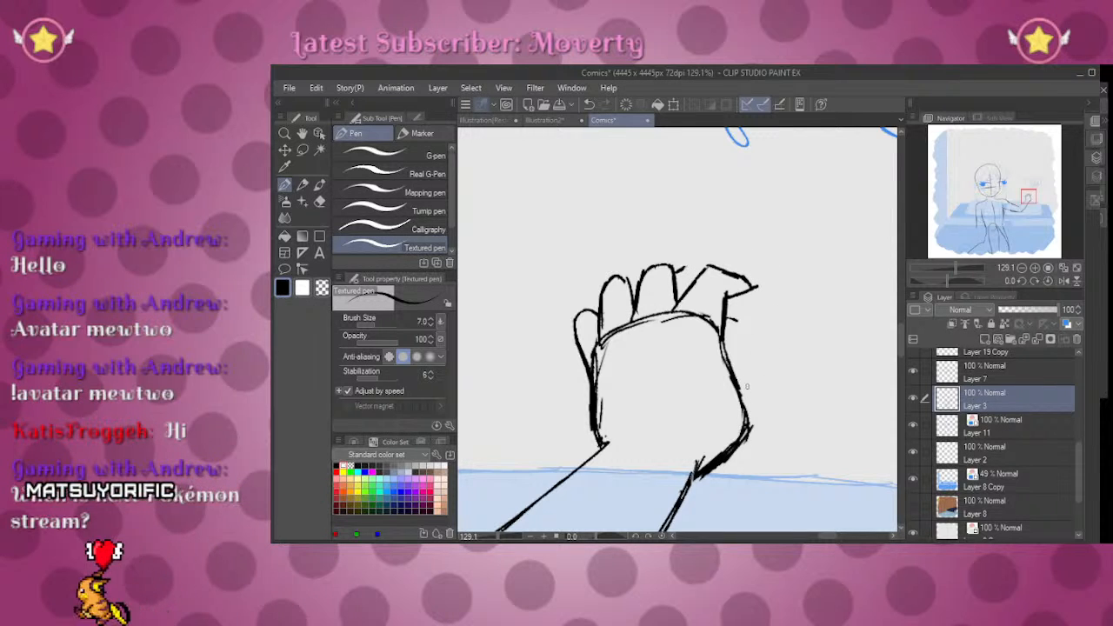
Step: Sketch an outstretched thumb from the palm's outer edge, clean up and redraw its lower contour, and add a short curved line beside its tip
{"action": "mouse_move", "coordinate": [737, 384]}
{"action": "left_mouse_down"}
{"action": "mouse_move", "coordinate": [772, 383]}
{"action": "mouse_move", "coordinate": [746, 435]}
{"action": "left_mouse_up"}
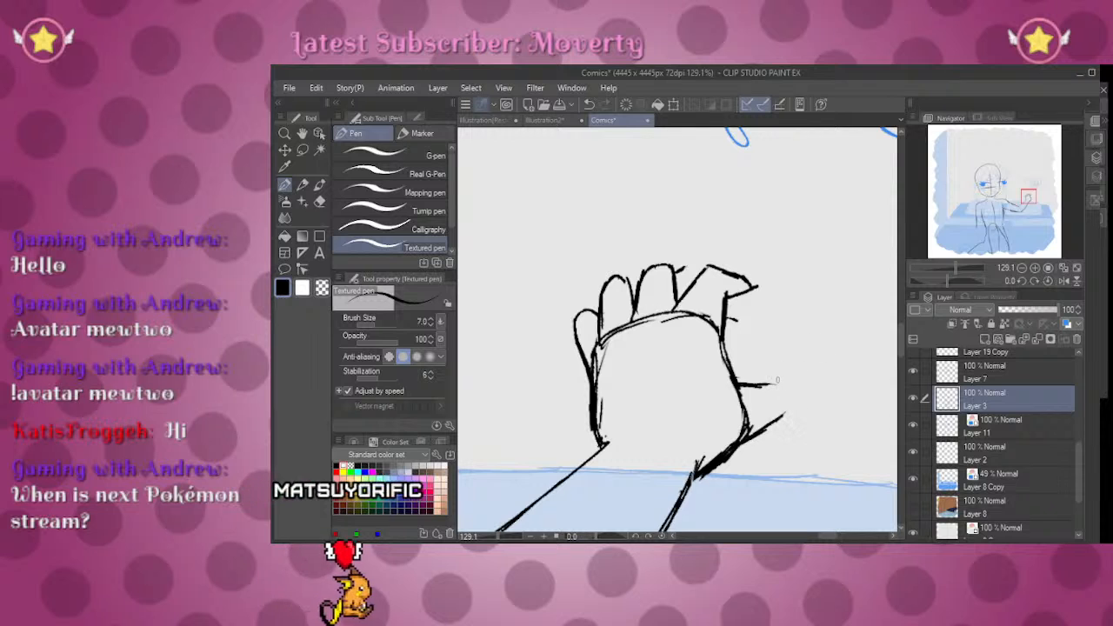
{"action": "left_click_drag", "start_coordinate": [775, 381], "coordinate": [800, 360]}
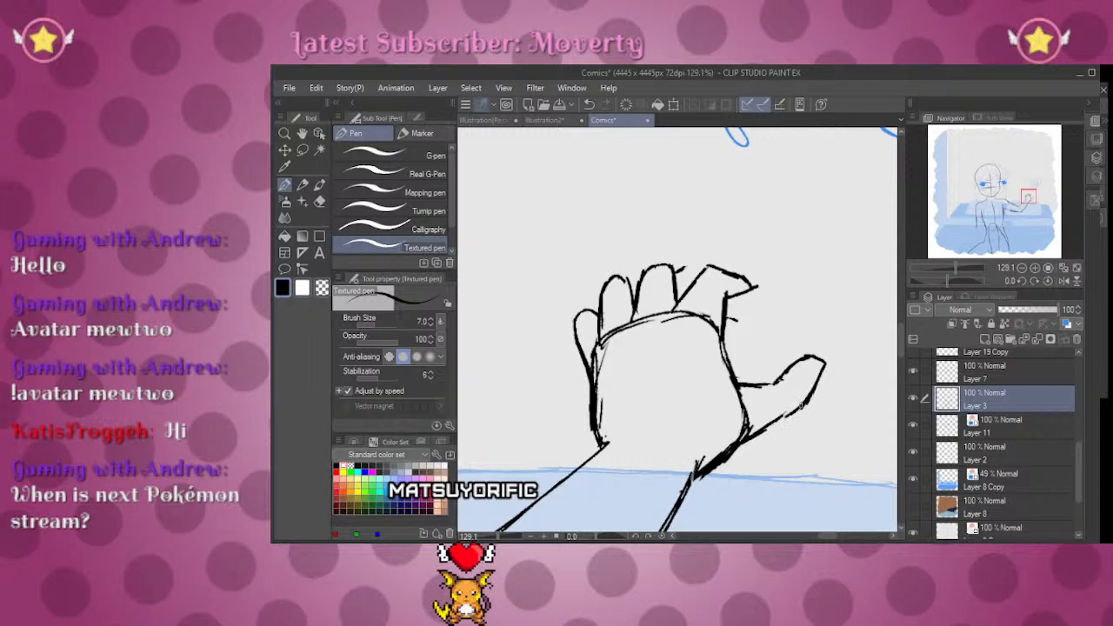
{"action": "key", "text": "e"}
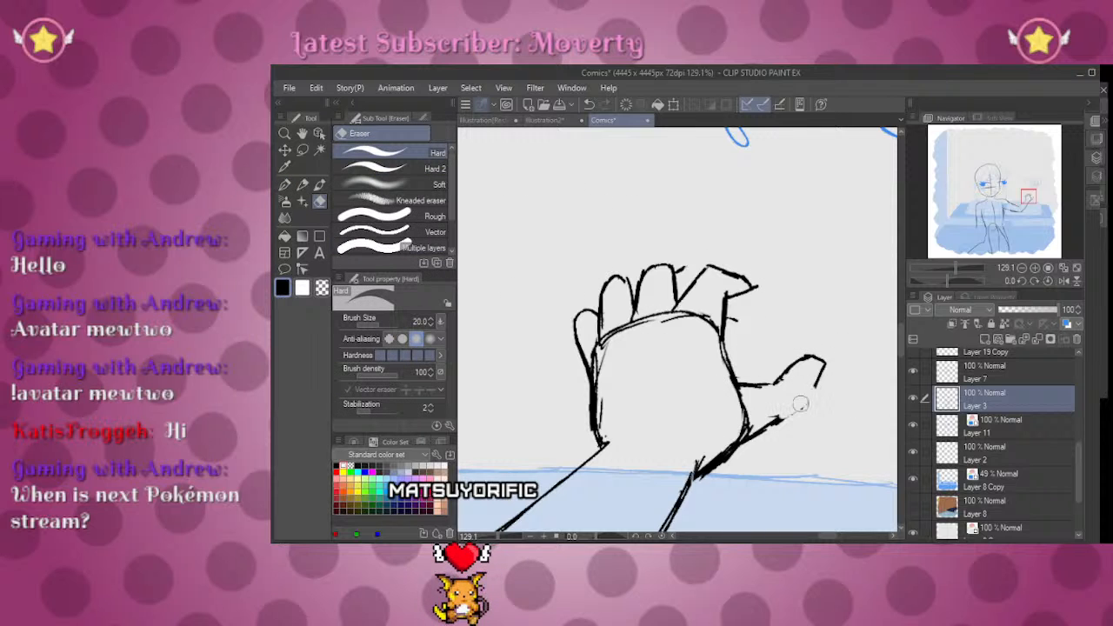
{"action": "key", "text": "p"}
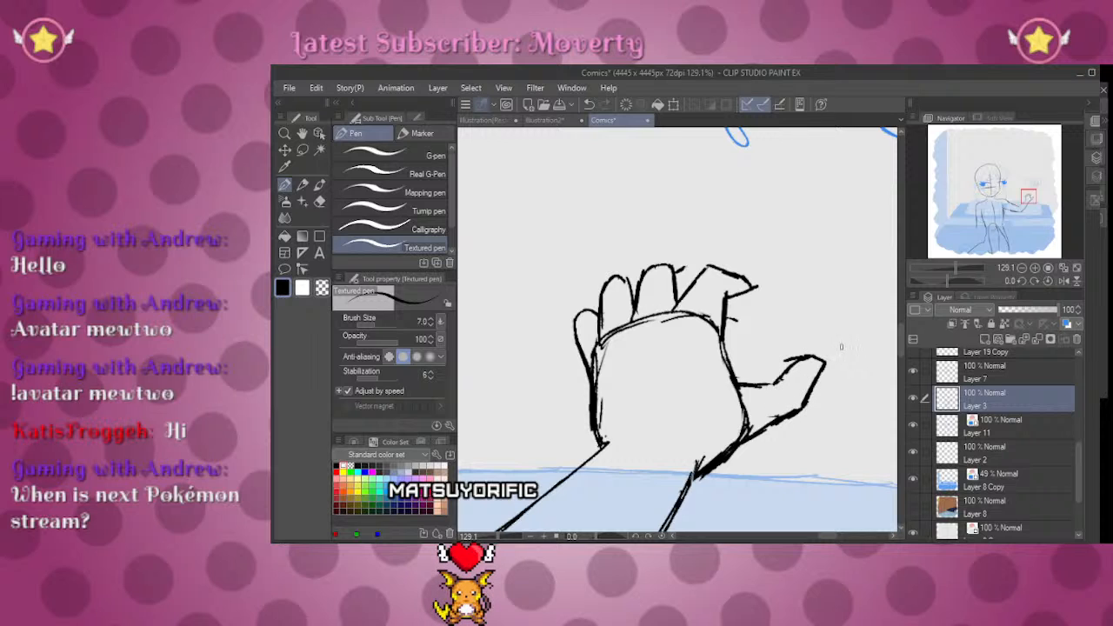
{"action": "left_click_drag", "start_coordinate": [808, 319], "coordinate": [849, 352]}
{"action": "mouse_move", "coordinate": [956, 268]}
{"action": "left_mouse_down"}
{"action": "mouse_move", "coordinate": [932, 265]}
{"action": "mouse_move", "coordinate": [945, 267]}
{"action": "left_mouse_up"}
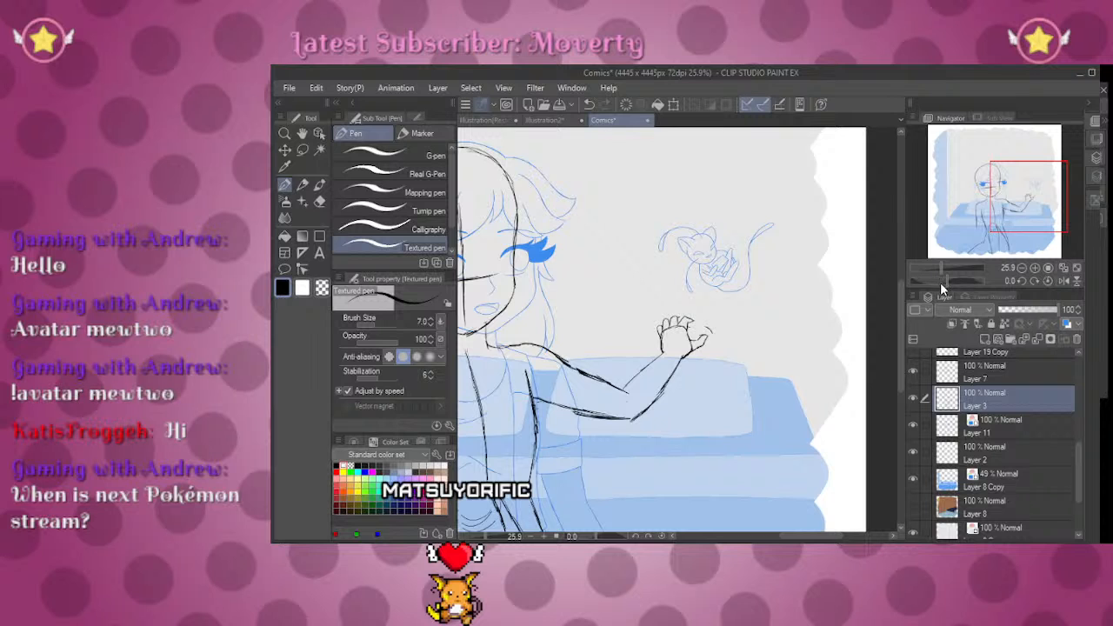
{"action": "left_click_drag", "start_coordinate": [935, 265], "coordinate": [947, 265]}
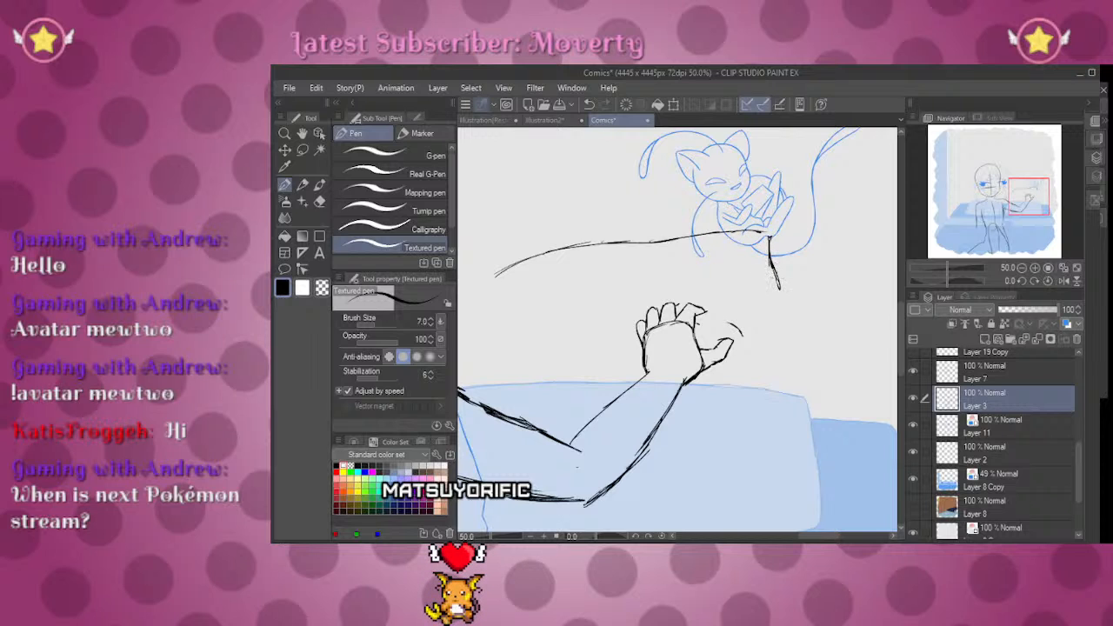
{"action": "key", "text": "ctrl+z"}
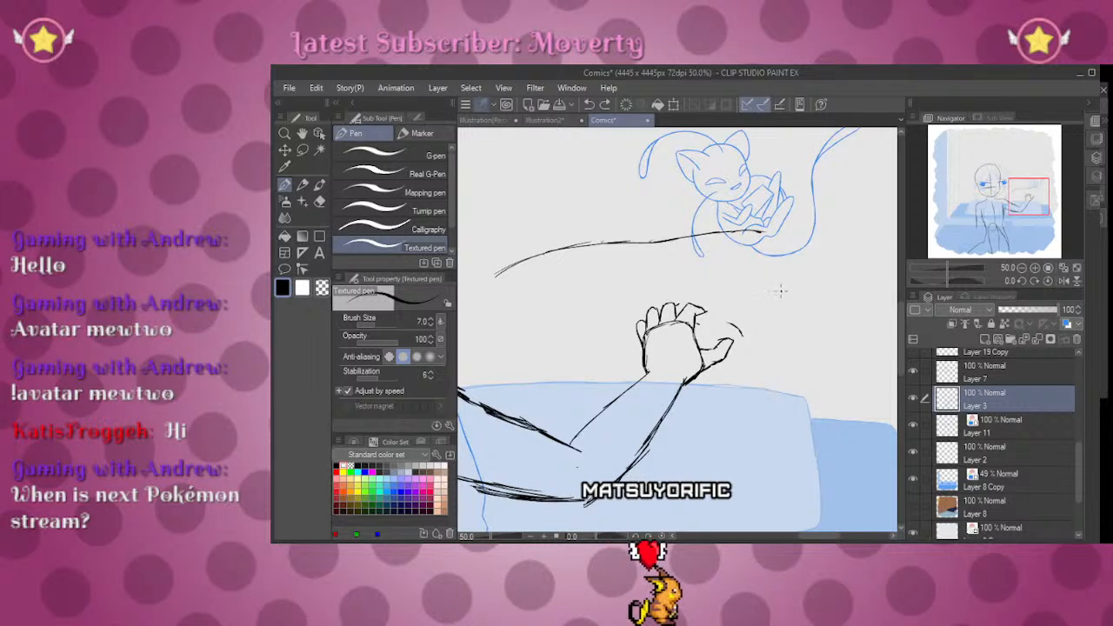
{"action": "key", "text": "ctrl+z"}
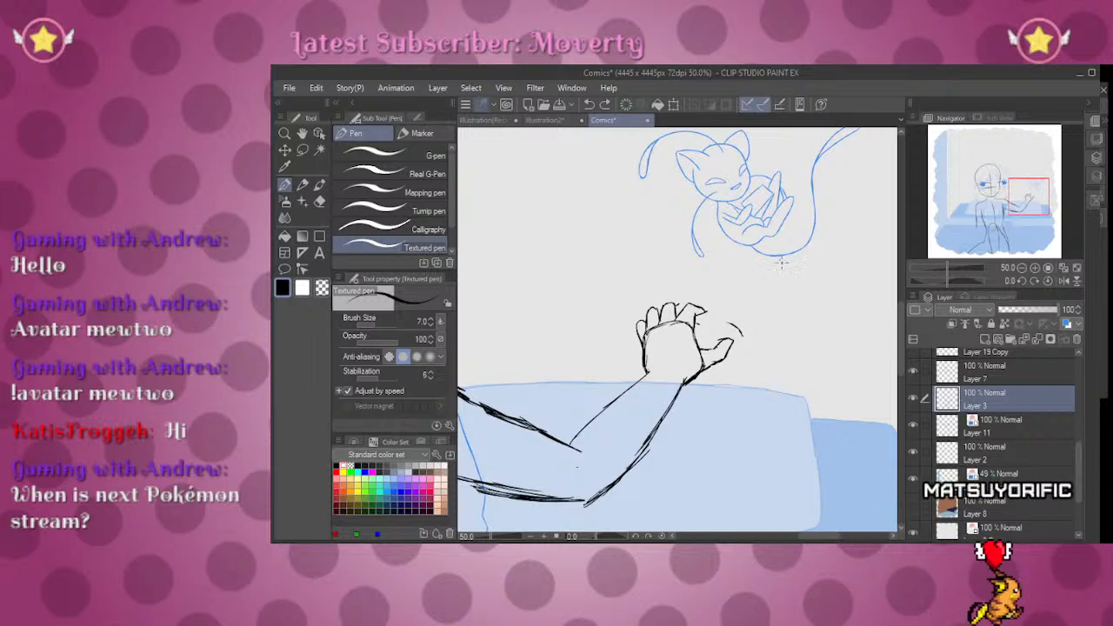
Step: Sketch the outer side and lower corner of a cushion behind the raised hand, and retrace them on Layer 7
{"action": "mouse_move", "coordinate": [785, 262]}
{"action": "left_mouse_down"}
{"action": "mouse_move", "coordinate": [782, 392]}
{"action": "mouse_move", "coordinate": [709, 401]}
{"action": "left_mouse_up"}
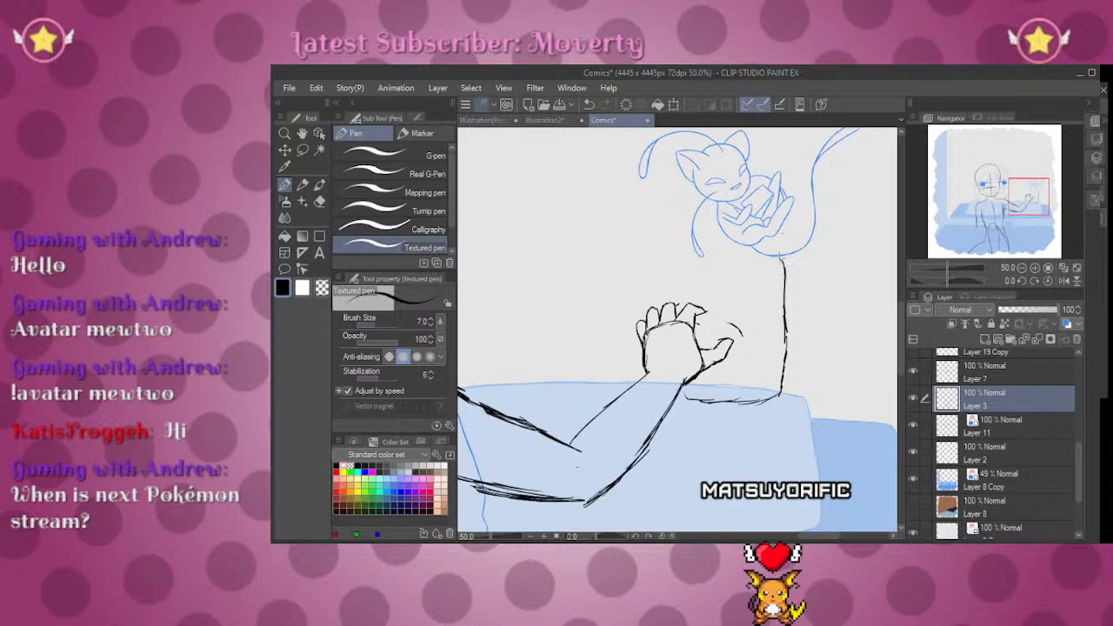
{"action": "left_click", "coordinate": [992, 376]}
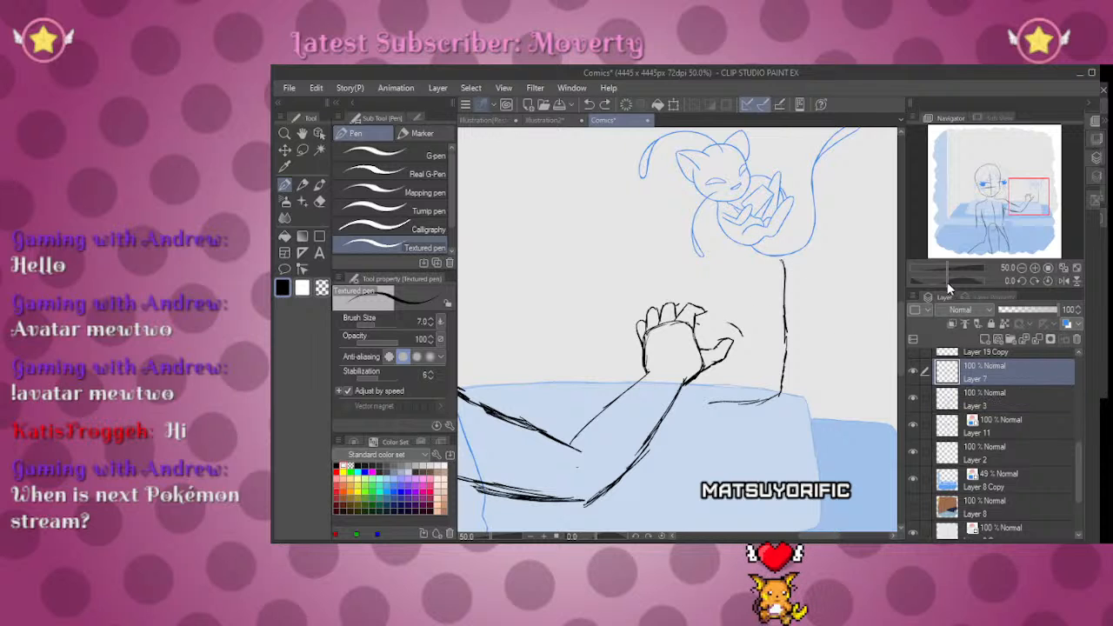
{"action": "left_click_drag", "start_coordinate": [944, 281], "coordinate": [943, 277]}
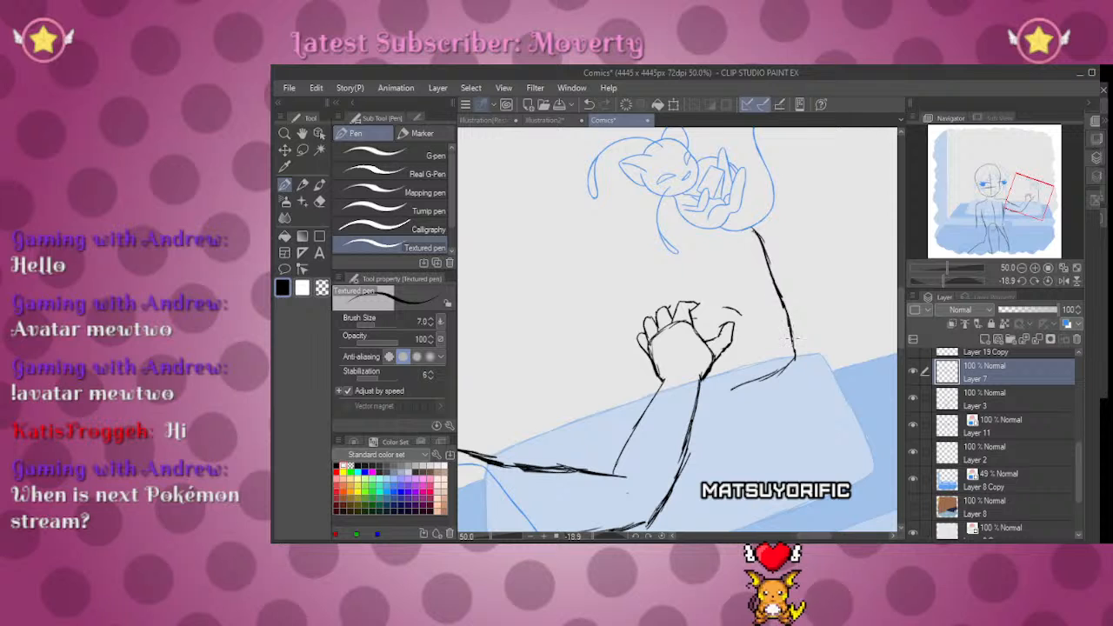
{"action": "left_click_drag", "start_coordinate": [794, 361], "coordinate": [731, 388]}
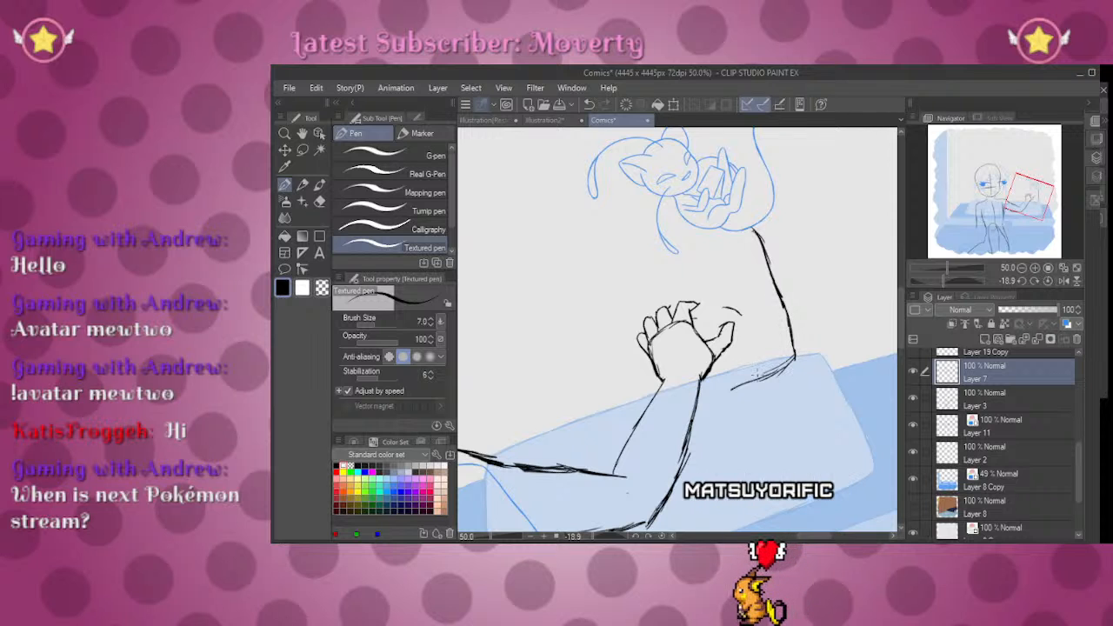
Step: Erase the duplicate cushion strokes from Layer 3
{"action": "left_click", "coordinate": [987, 405]}
{"action": "key", "text": "e"}
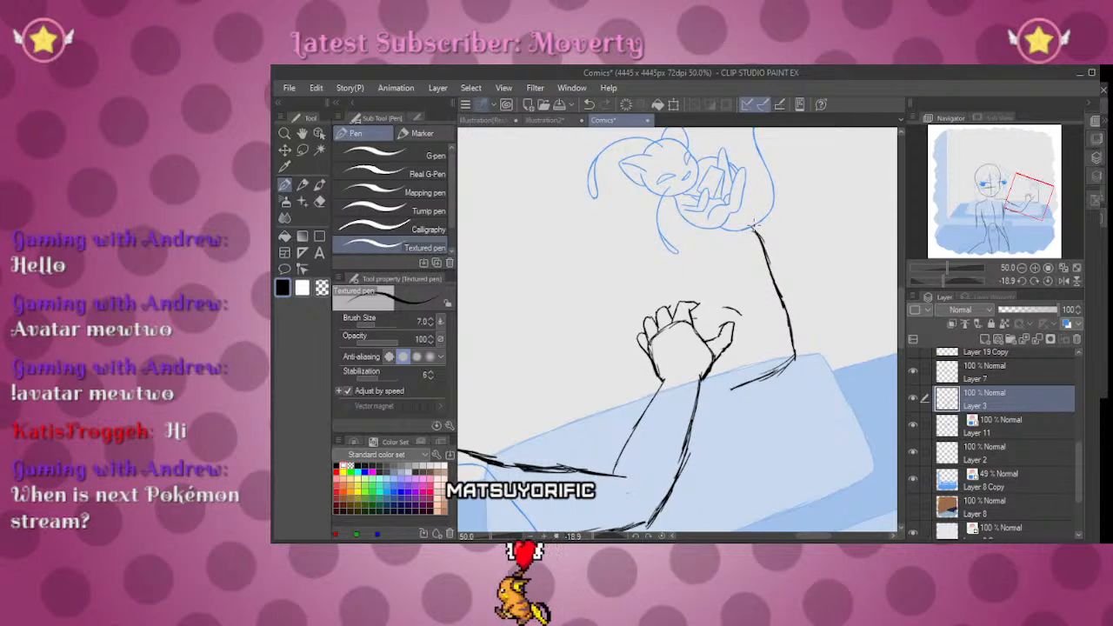
{"action": "key", "text": "e"}
{"action": "mouse_move", "coordinate": [761, 224]}
{"action": "left_mouse_down"}
{"action": "mouse_move", "coordinate": [798, 310]}
{"action": "mouse_move", "coordinate": [794, 364]}
{"action": "mouse_move", "coordinate": [729, 395]}
{"action": "left_mouse_up"}
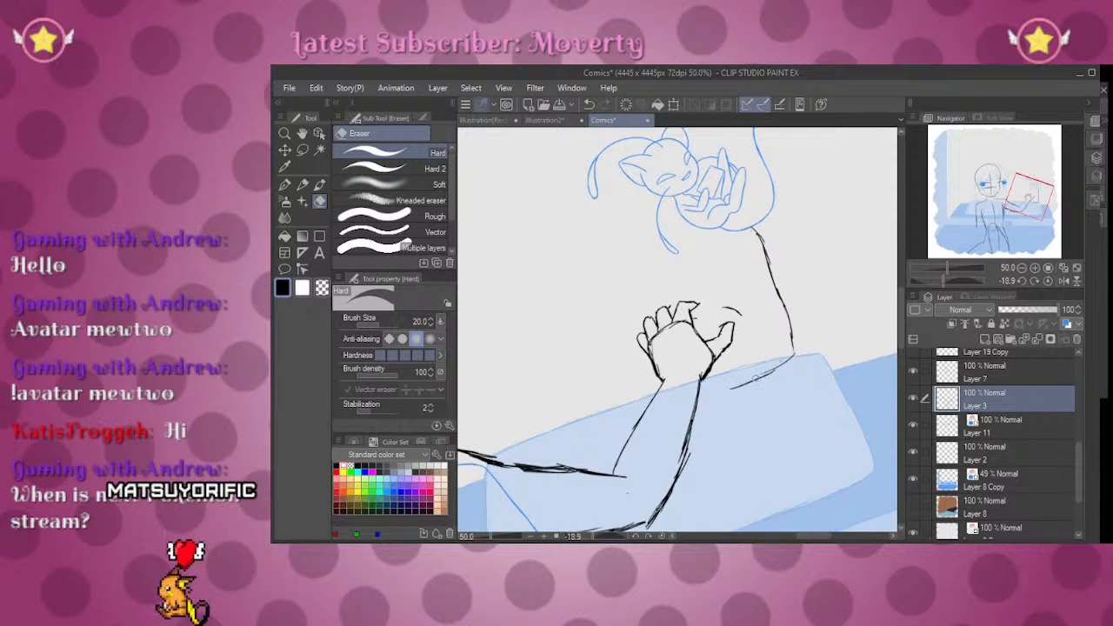
Step: On Layer 7, draw the cushion's curved upper edge and inner side, correcting the inner corner, and extend its lower edge to the forearm
{"action": "left_click", "coordinate": [992, 370]}
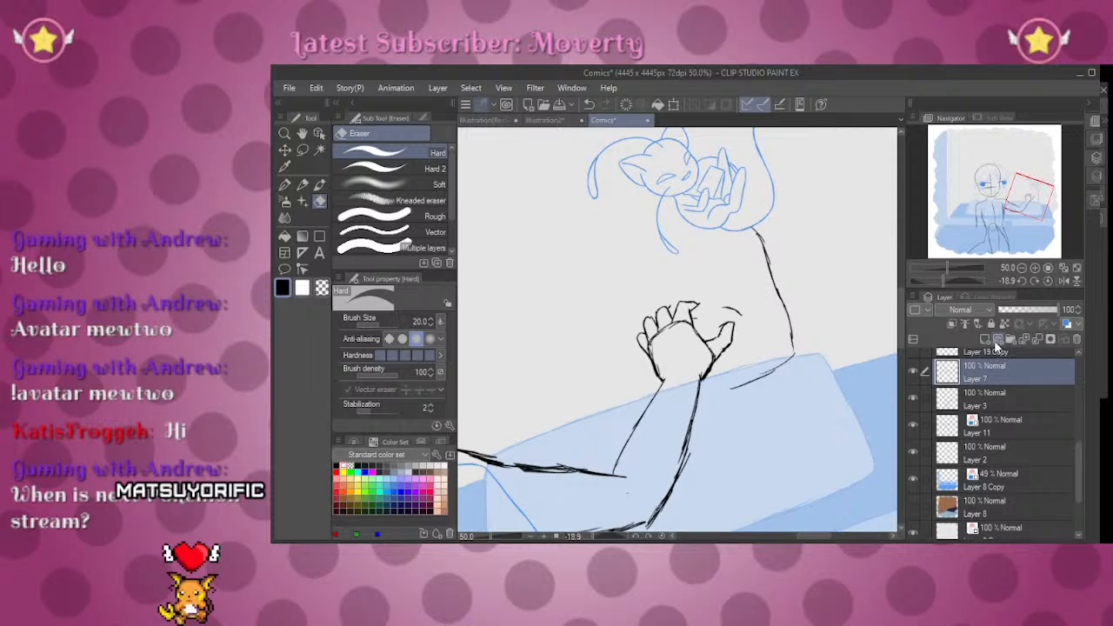
{"action": "key", "text": "p"}
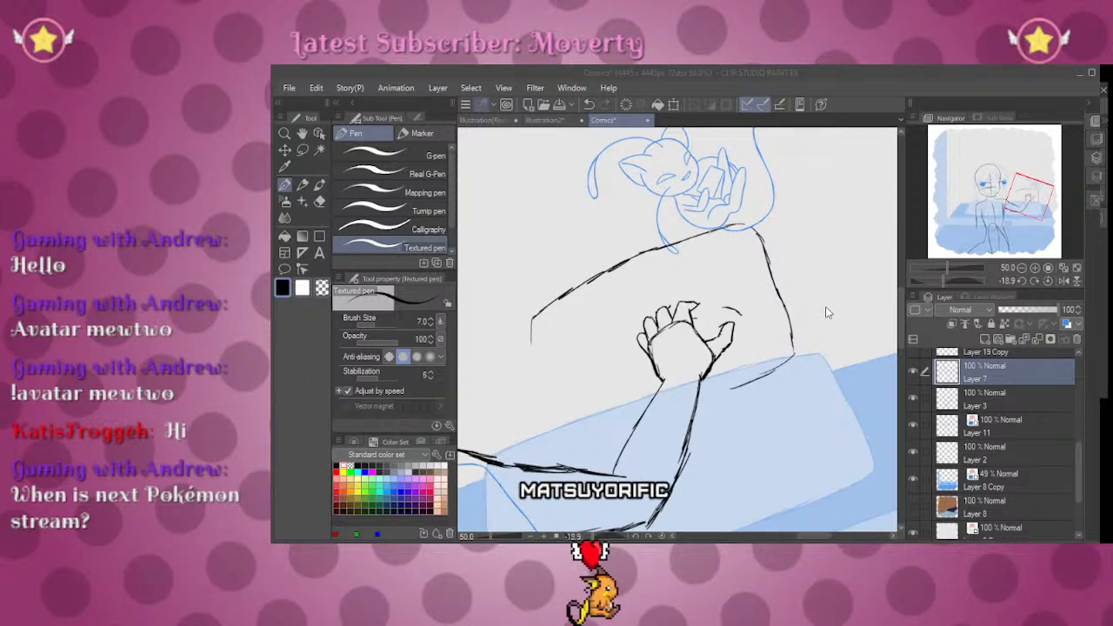
{"action": "left_click", "coordinate": [824, 307]}
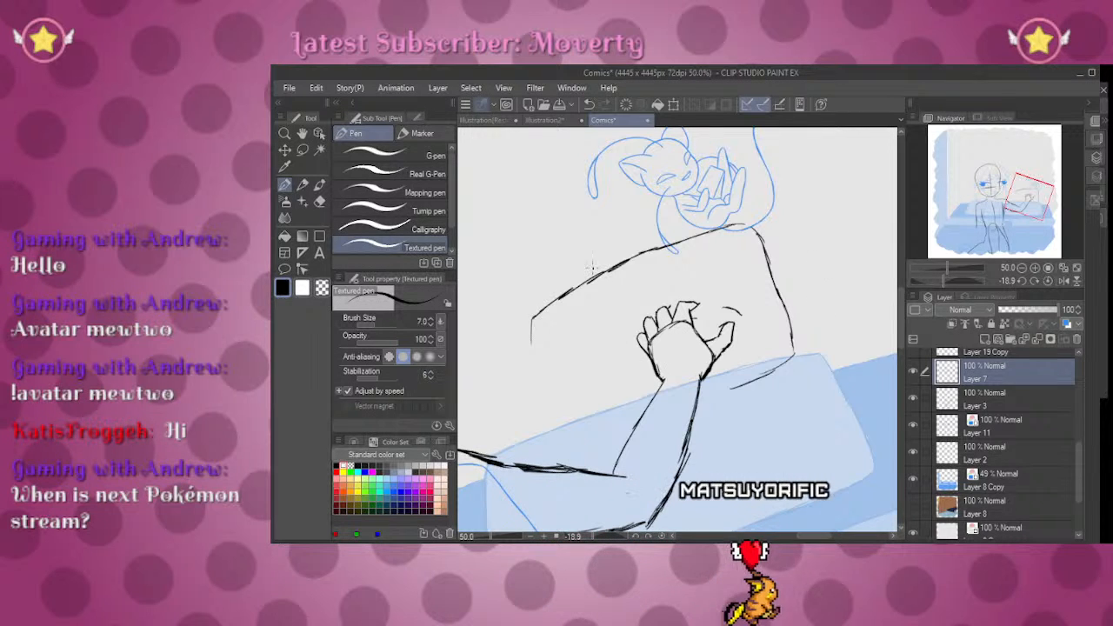
{"action": "key", "text": "e"}
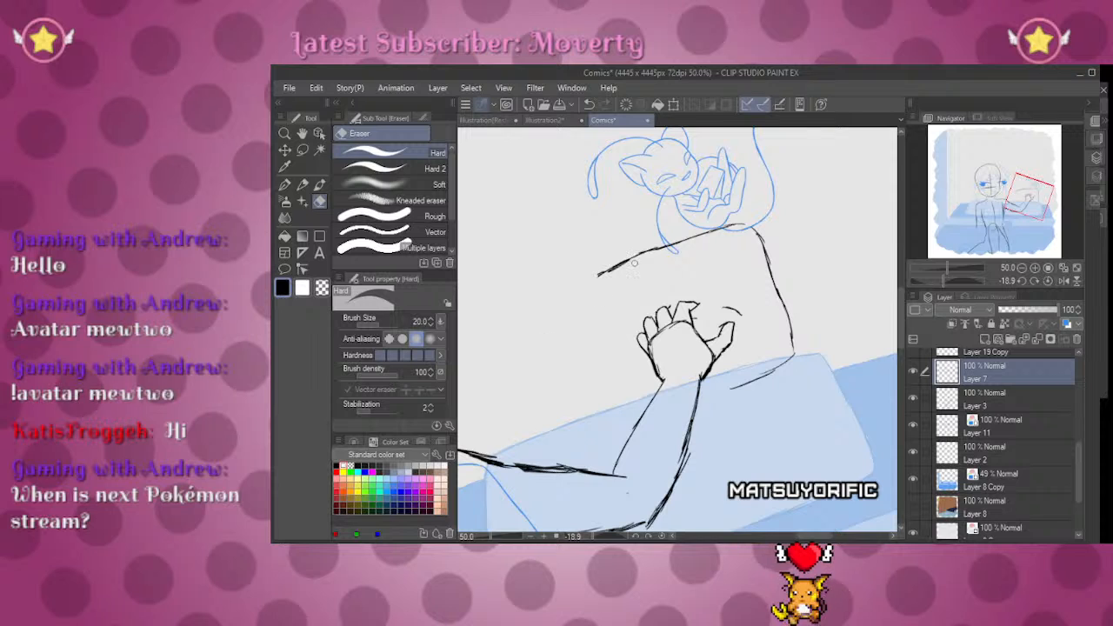
{"action": "key", "text": "p"}
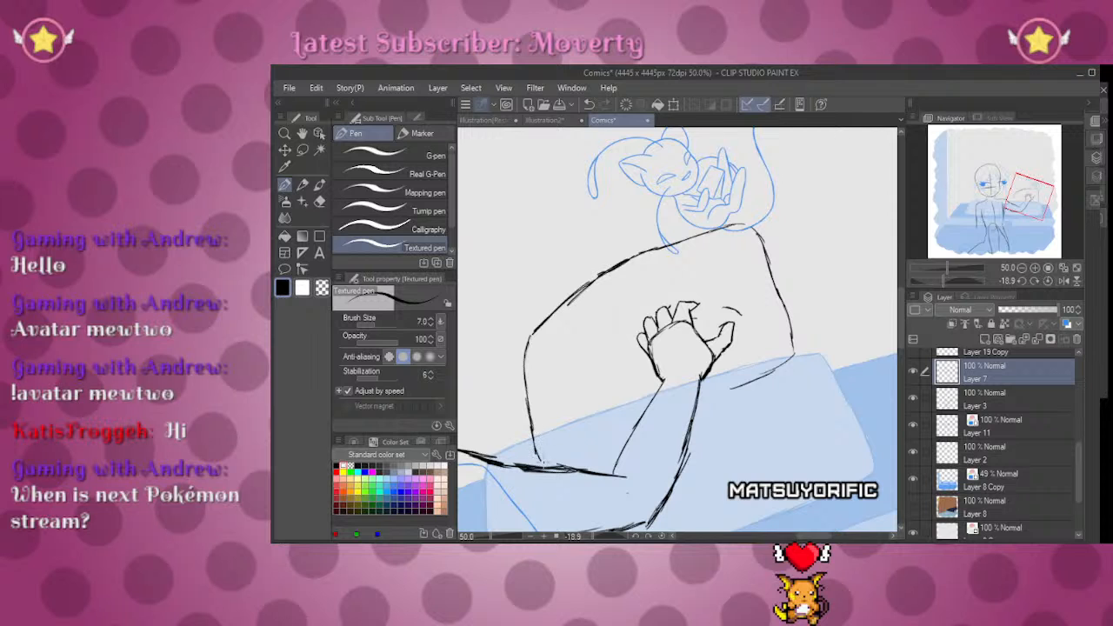
{"action": "left_click_drag", "start_coordinate": [755, 381], "coordinate": [690, 420]}
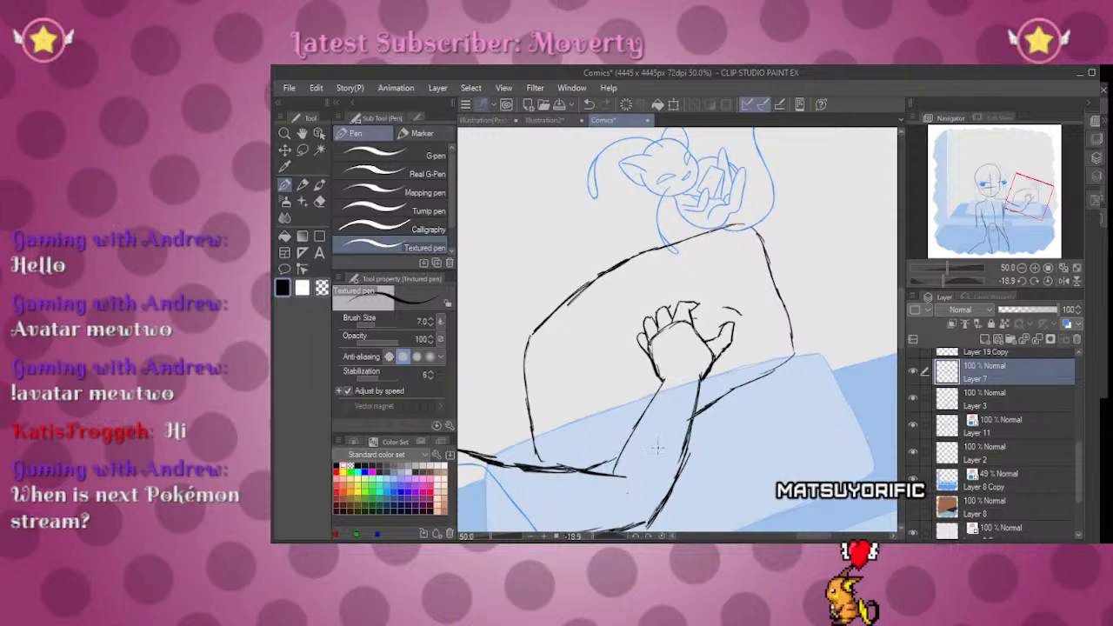
Step: Add short motion lines around the fingers, thumb and wrist of the raised hand
{"action": "left_click_drag", "start_coordinate": [943, 280], "coordinate": [955, 281]}
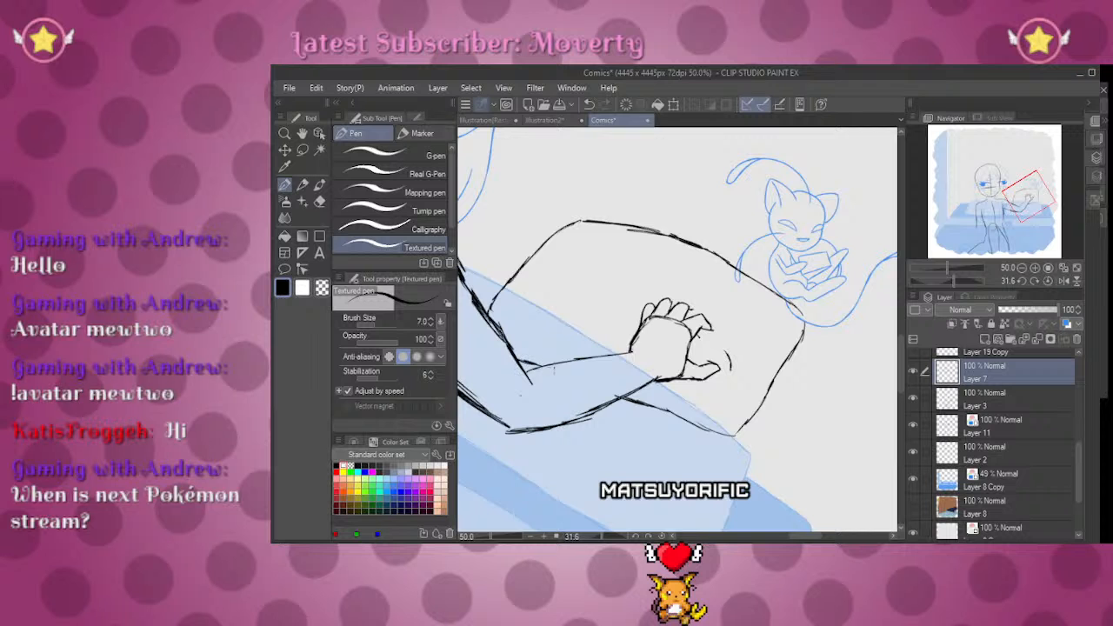
{"action": "left_click", "coordinate": [1044, 280]}
{"action": "mouse_move", "coordinate": [951, 266]}
{"action": "left_mouse_down"}
{"action": "mouse_move", "coordinate": [929, 268]}
{"action": "mouse_move", "coordinate": [949, 270]}
{"action": "left_mouse_up"}
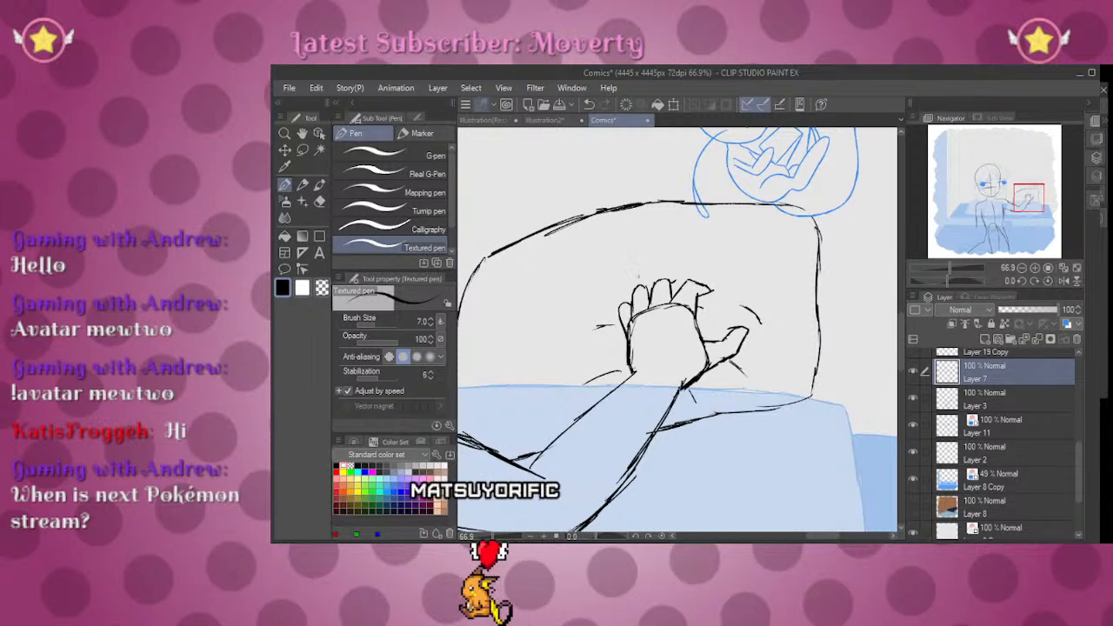
{"action": "left_click_drag", "start_coordinate": [949, 270], "coordinate": [941, 265]}
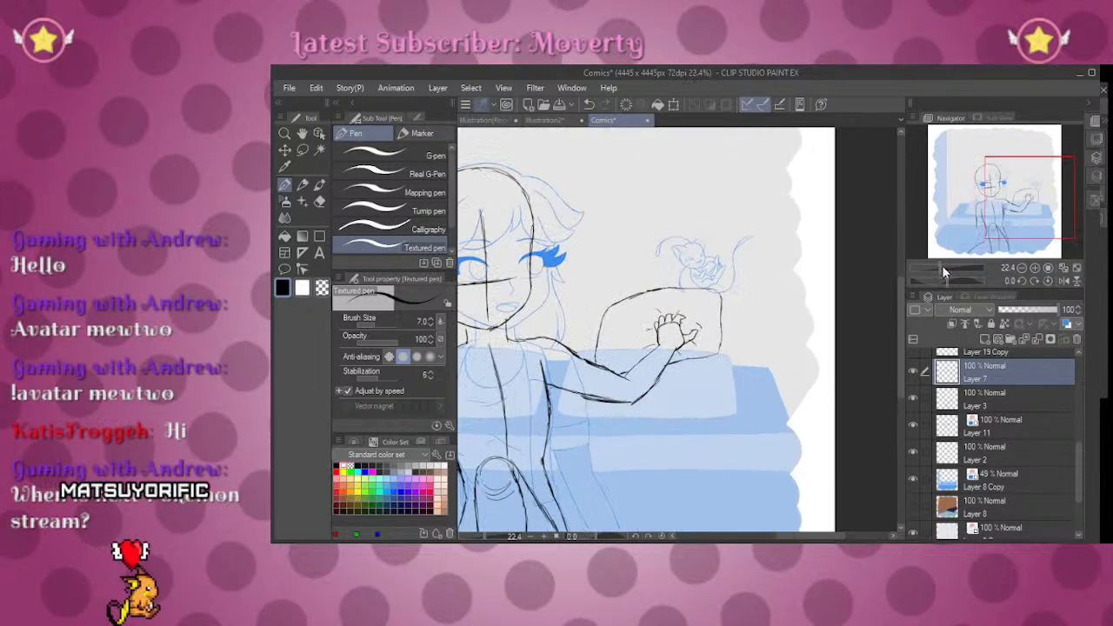
{"action": "left_click_drag", "start_coordinate": [999, 196], "coordinate": [985, 207]}
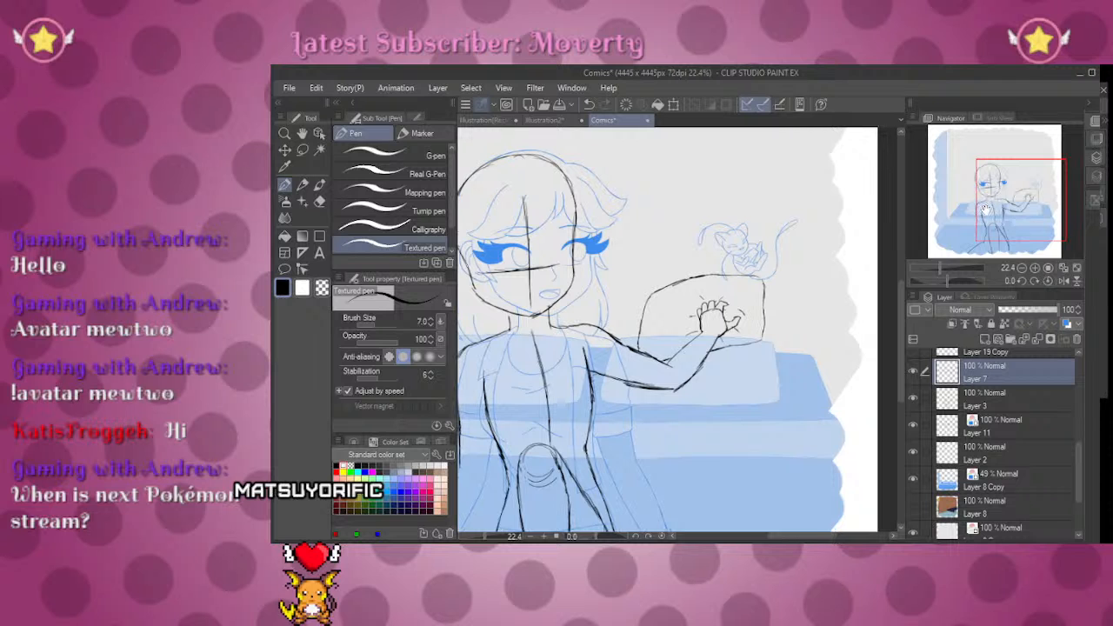
{"action": "left_click_drag", "start_coordinate": [941, 266], "coordinate": [939, 263]}
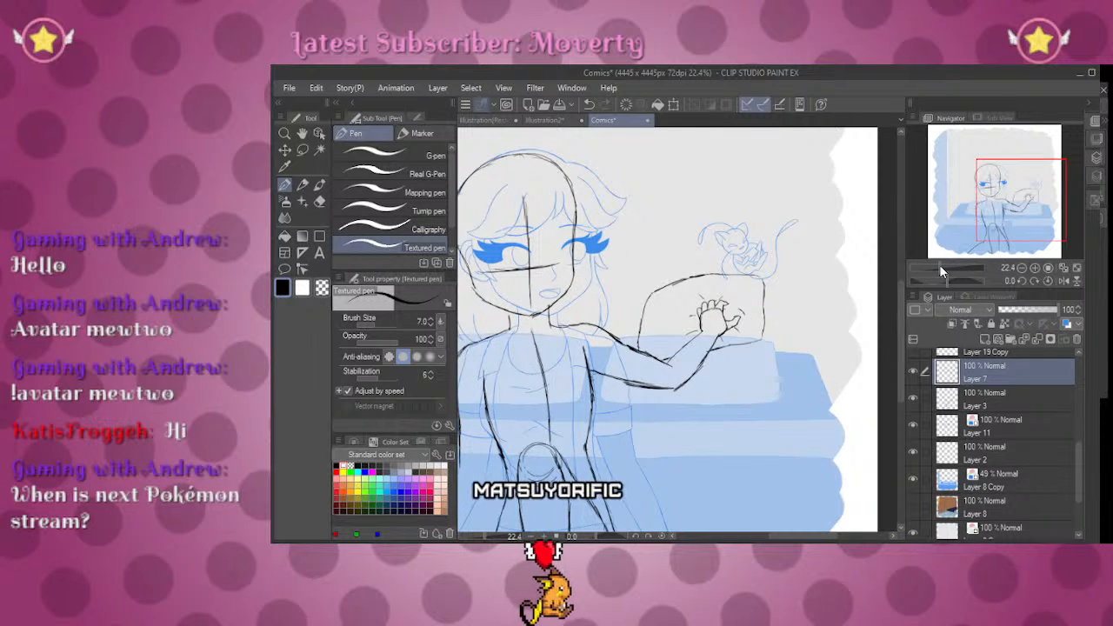
Step: Erase the cushion's inner side and redraw it as a wider, rounder curve down to the upper arm
{"action": "left_click_drag", "start_coordinate": [942, 264], "coordinate": [948, 264]}
{"action": "key", "text": "e"}
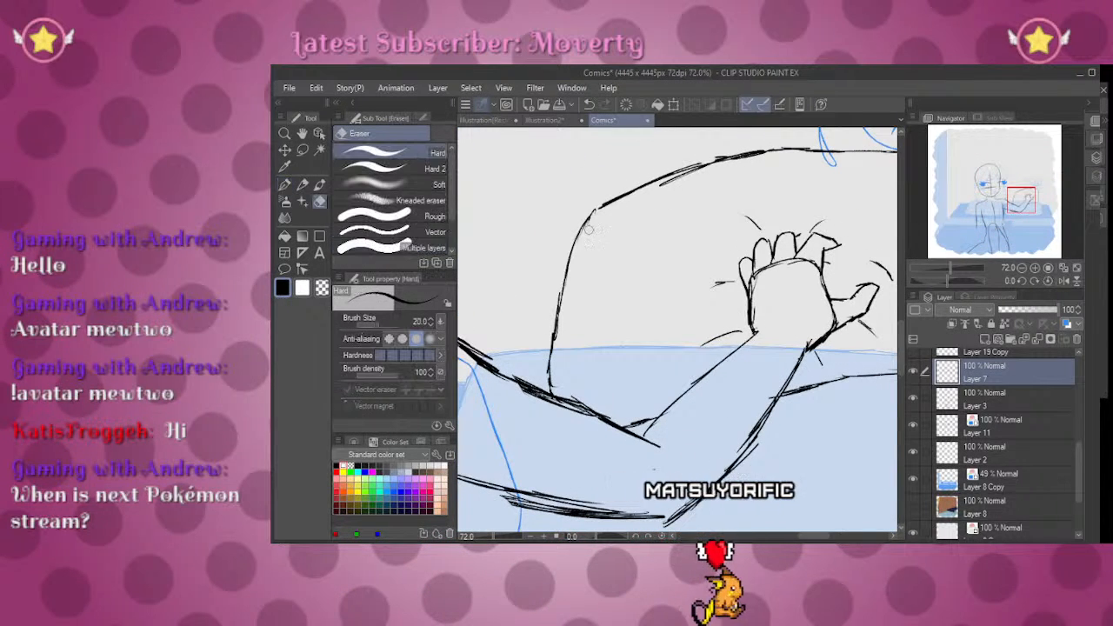
{"action": "left_click_drag", "start_coordinate": [559, 299], "coordinate": [574, 245]}
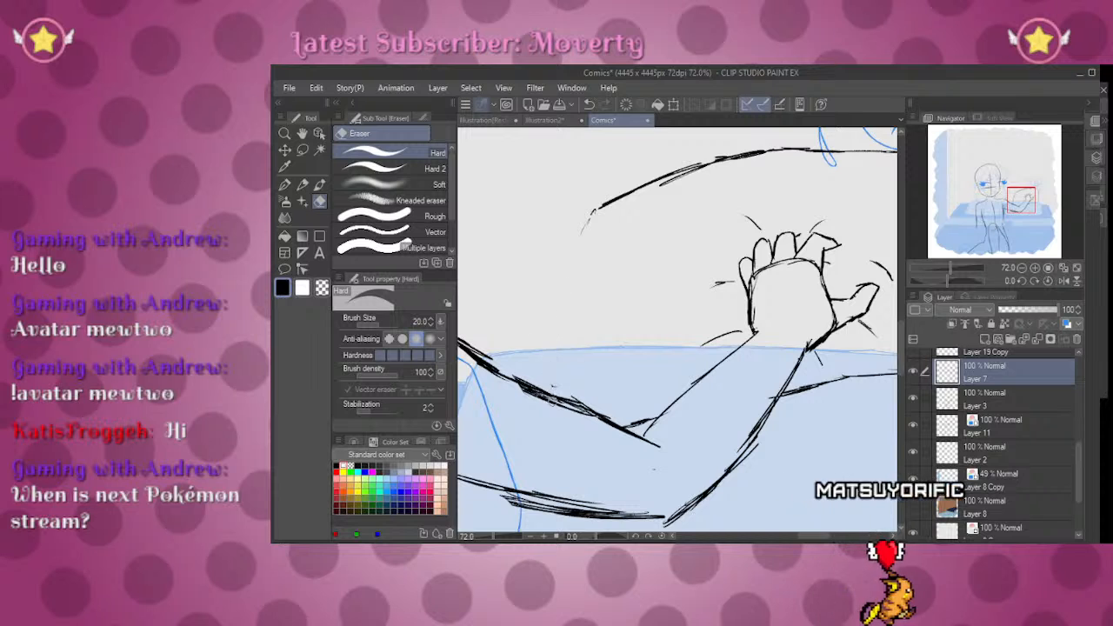
{"action": "key", "text": "p"}
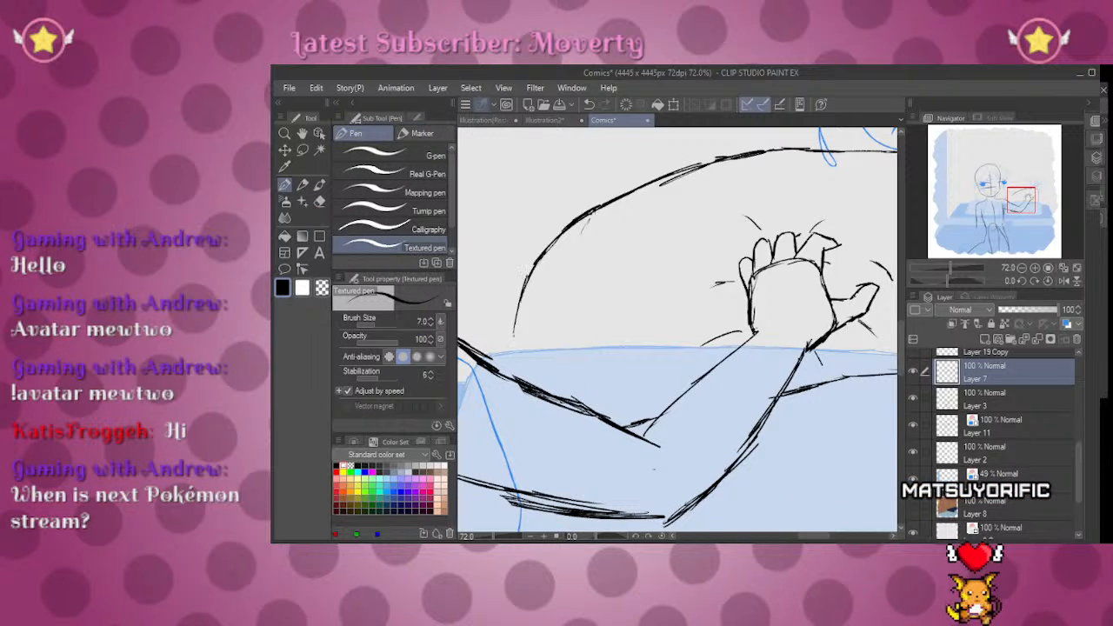
{"action": "key", "text": "e"}
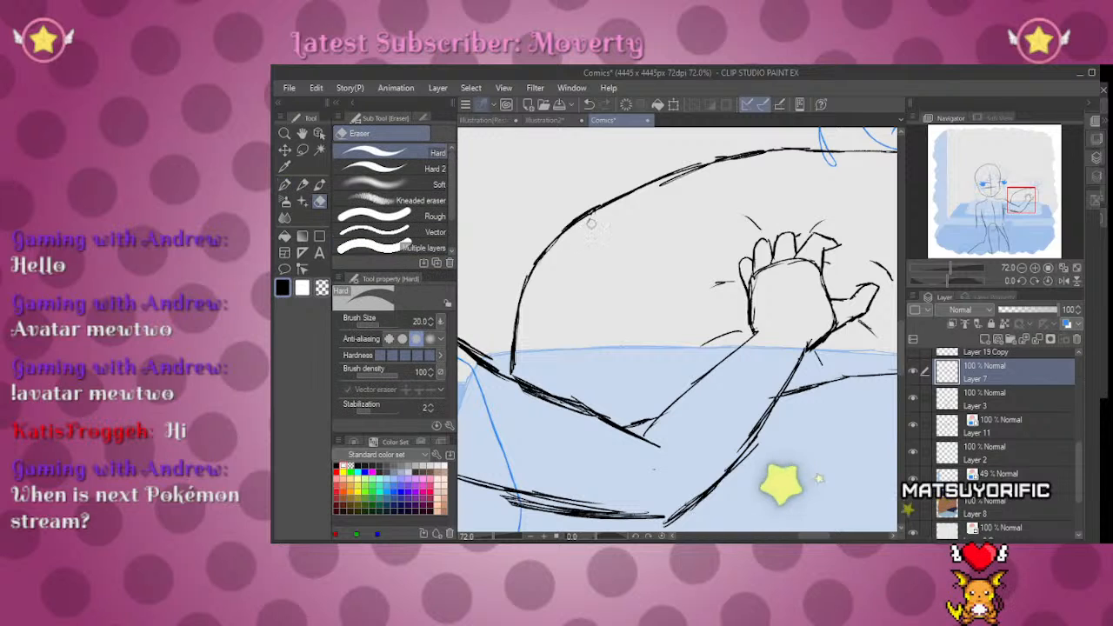
Step: Draw a straight horizontal line for the furniture's upper edge from the outer side of the blue cushion to the forearm, just below the black cushion
{"action": "mouse_move", "coordinate": [961, 272]}
{"action": "left_mouse_down"}
{"action": "mouse_move", "coordinate": [934, 268]}
{"action": "mouse_move", "coordinate": [948, 276]}
{"action": "left_mouse_up"}
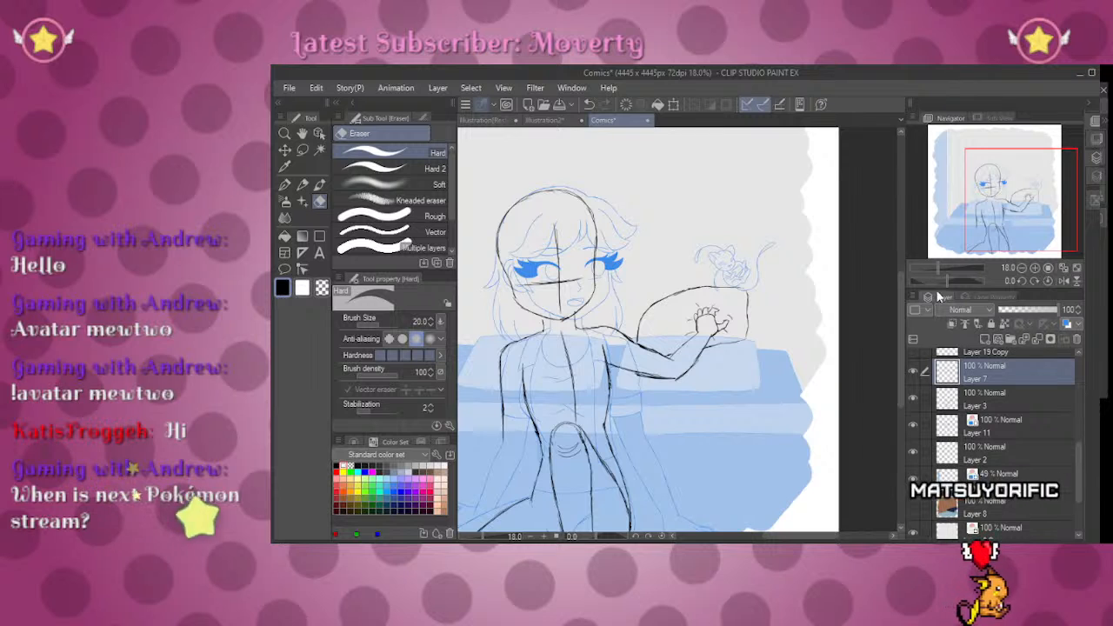
{"action": "left_click_drag", "start_coordinate": [1005, 212], "coordinate": [1022, 219]}
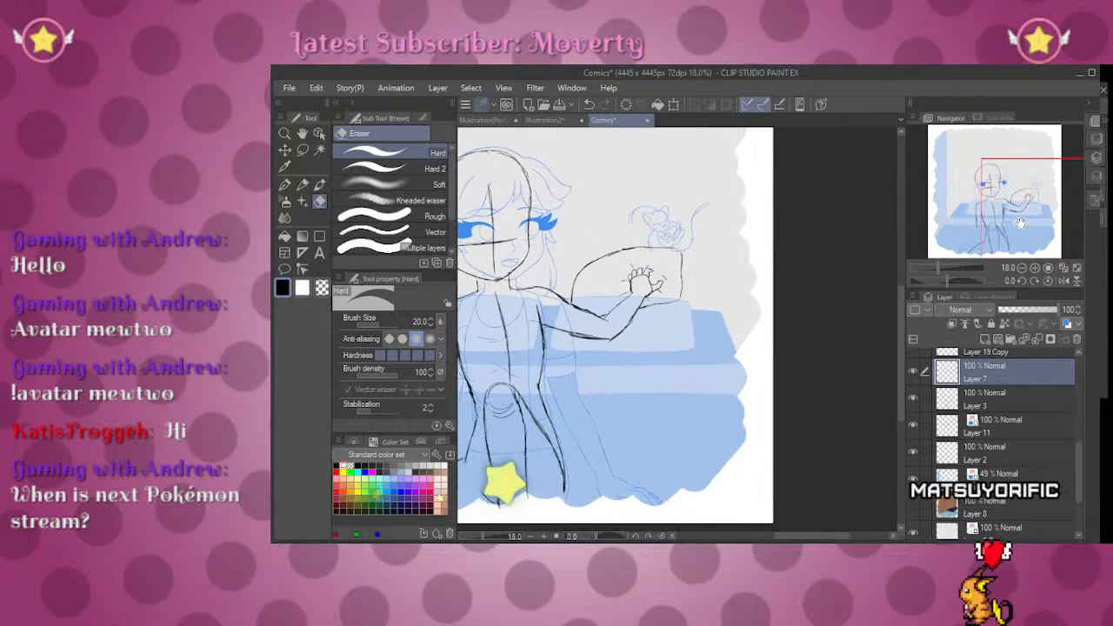
{"action": "left_click_drag", "start_coordinate": [944, 270], "coordinate": [912, 257]}
{"action": "key", "text": "p"}
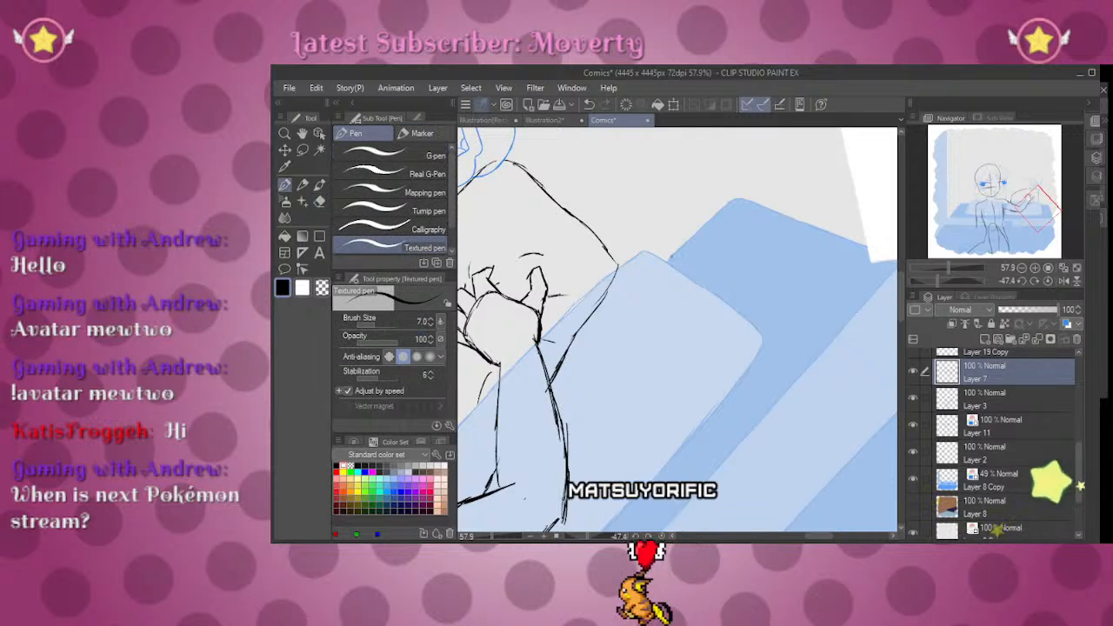
{"action": "left_click_drag", "start_coordinate": [673, 254], "coordinate": [650, 279]}
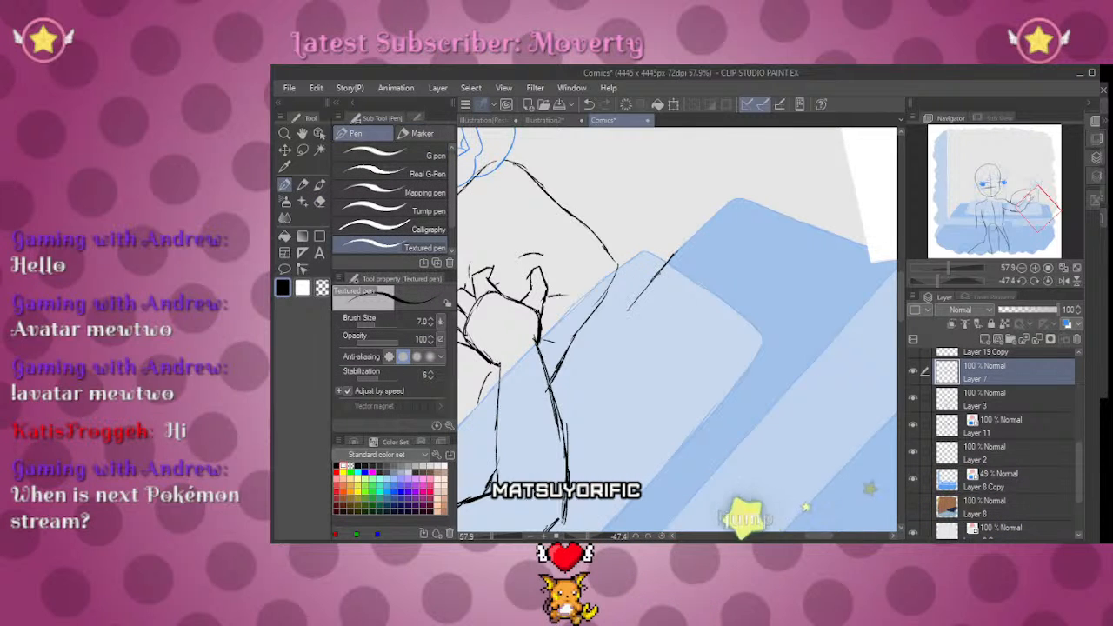
{"action": "left_click_drag", "start_coordinate": [616, 323], "coordinate": [557, 400]}
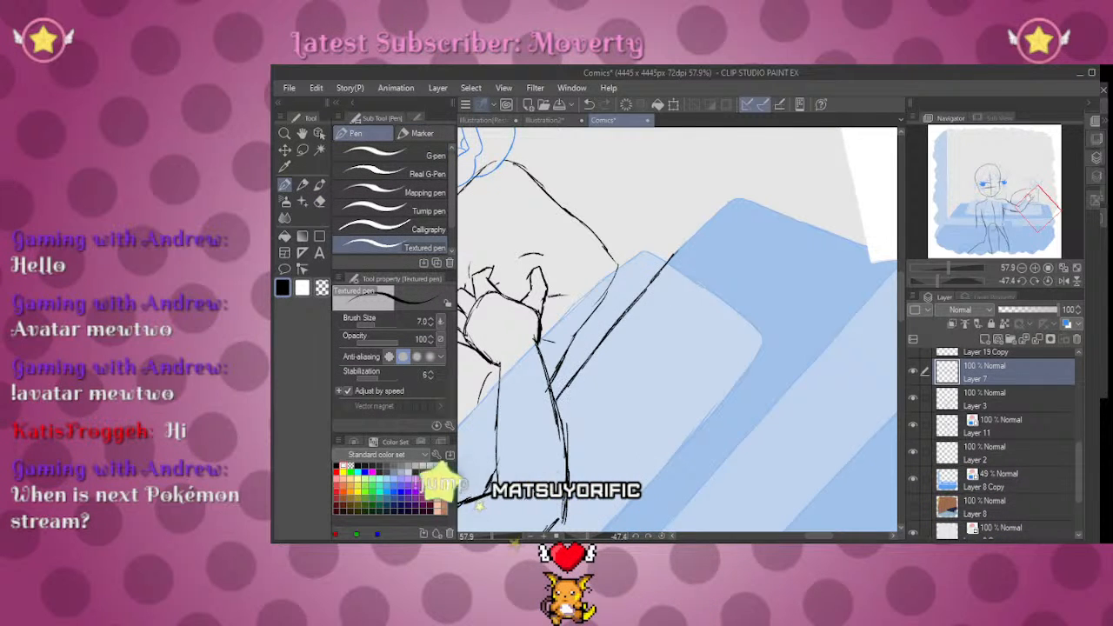
{"action": "left_click", "coordinate": [1046, 282]}
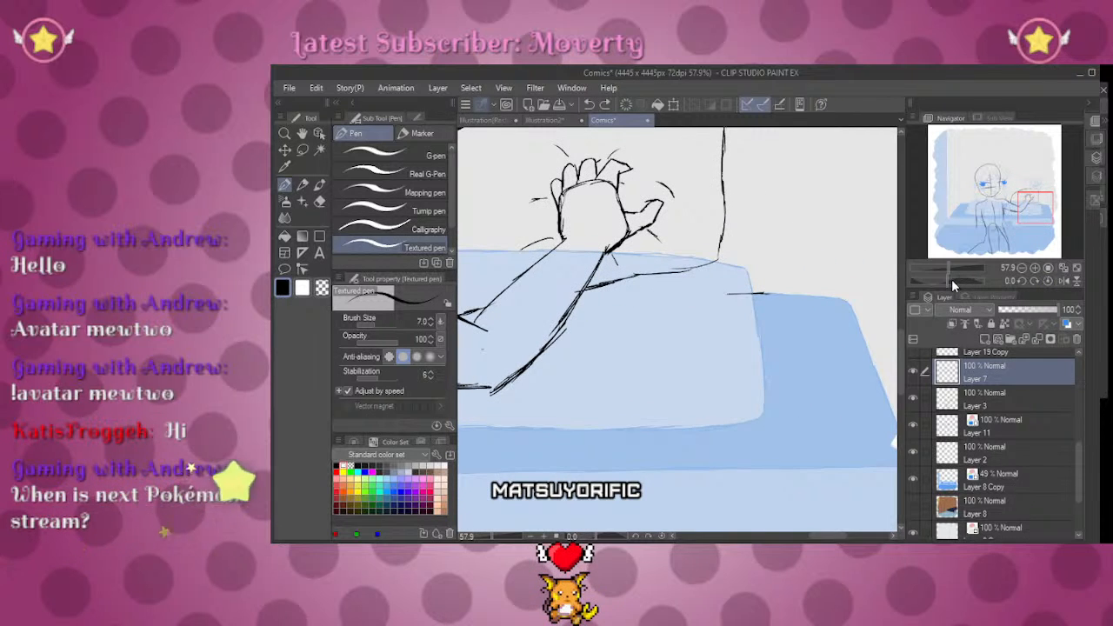
{"action": "left_click_drag", "start_coordinate": [951, 279], "coordinate": [941, 279]}
{"action": "left_click_drag", "start_coordinate": [715, 271], "coordinate": [574, 339]}
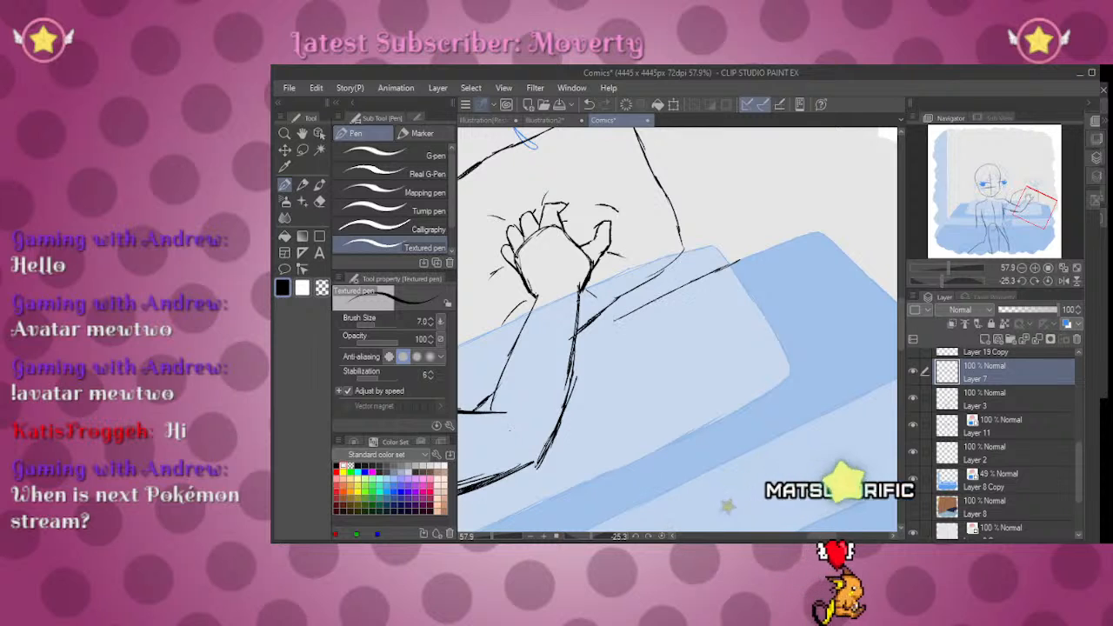
{"action": "left_click", "coordinate": [1046, 278]}
Step: Draw a slightly tilted rectangle below the furniture's edge line as the body of a handheld game console
{"action": "left_click_drag", "start_coordinate": [992, 264], "coordinate": [954, 264]}
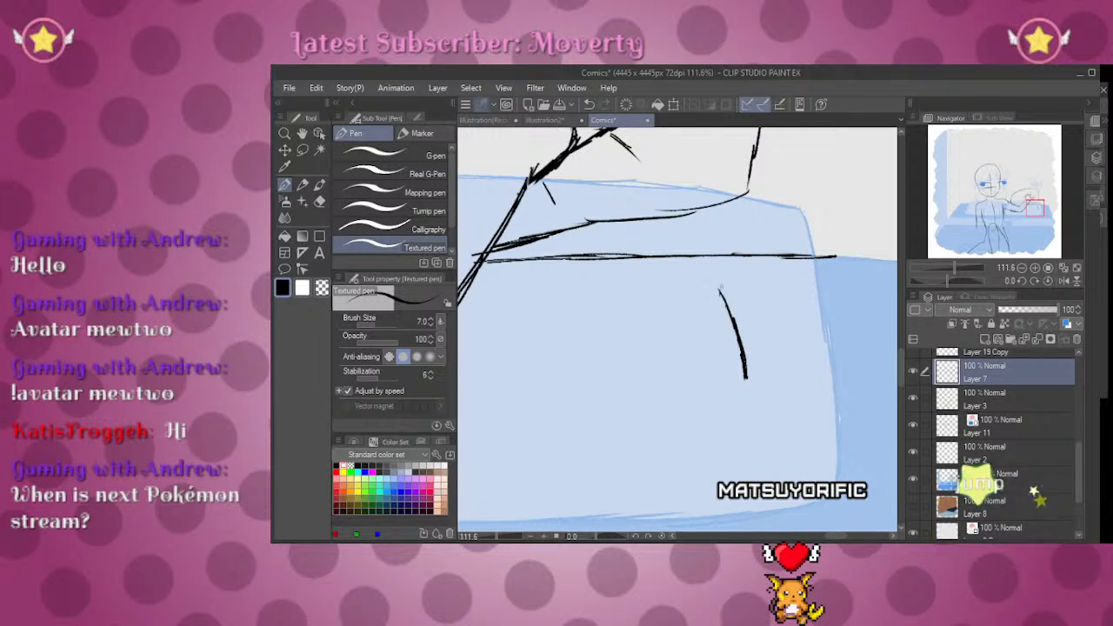
{"action": "left_click_drag", "start_coordinate": [741, 358], "coordinate": [752, 381]}
{"action": "key", "text": "e"}
{"action": "left_click_drag", "start_coordinate": [956, 280], "coordinate": [933, 280]}
{"action": "key", "text": "p"}
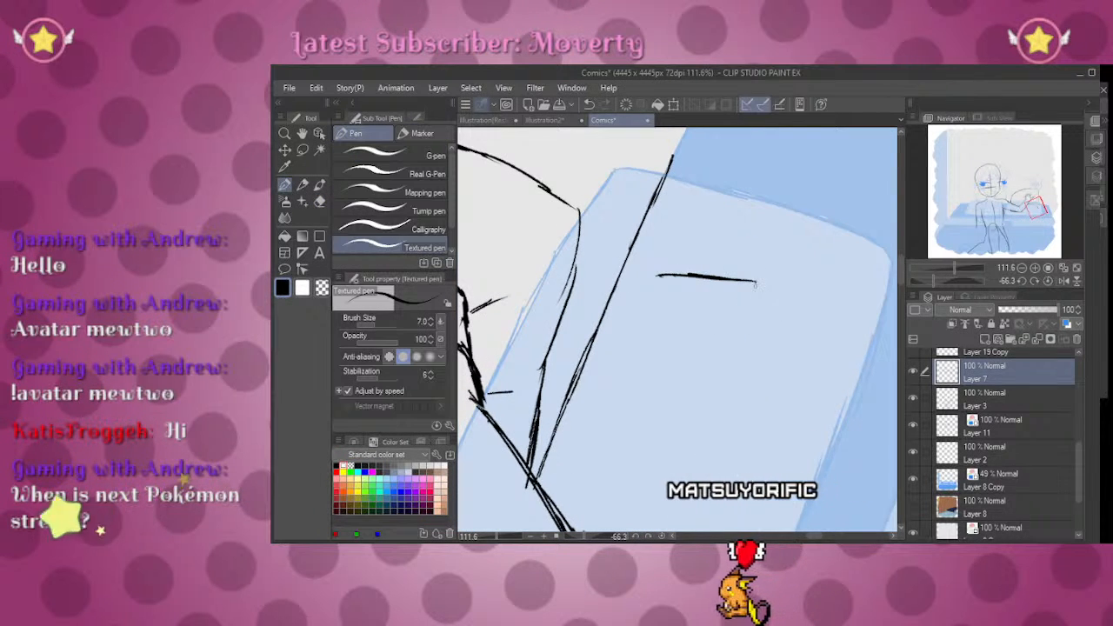
{"action": "left_click_drag", "start_coordinate": [756, 282], "coordinate": [745, 341]}
{"action": "left_click_drag", "start_coordinate": [656, 276], "coordinate": [612, 435]}
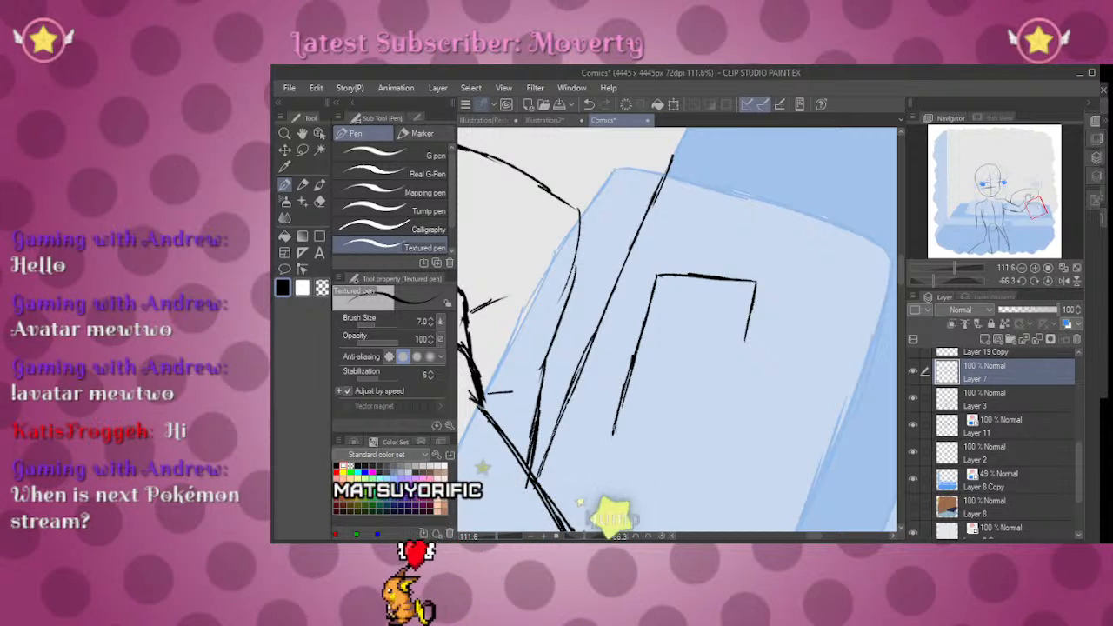
{"action": "left_click_drag", "start_coordinate": [745, 341], "coordinate": [717, 452]}
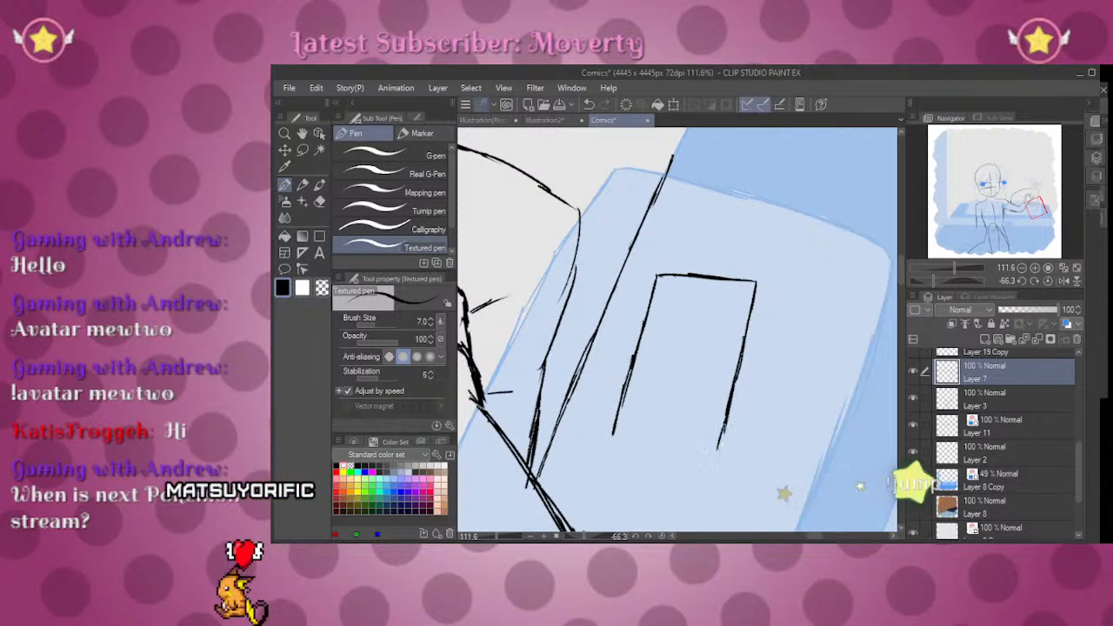
{"action": "left_click", "coordinate": [1048, 280]}
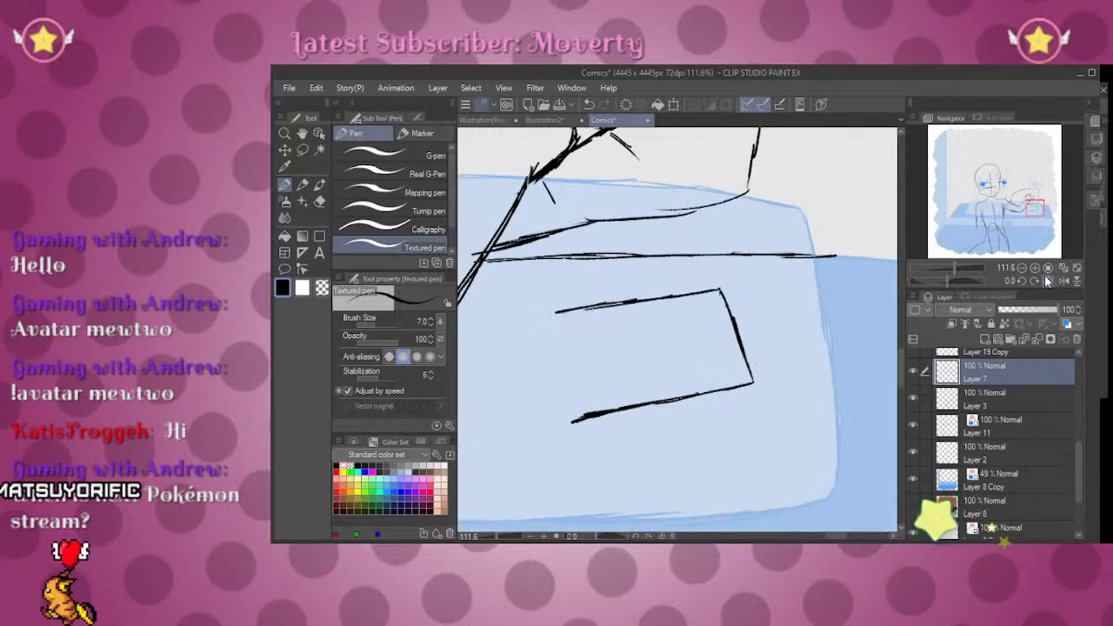
{"action": "left_click_drag", "start_coordinate": [947, 278], "coordinate": [945, 280]}
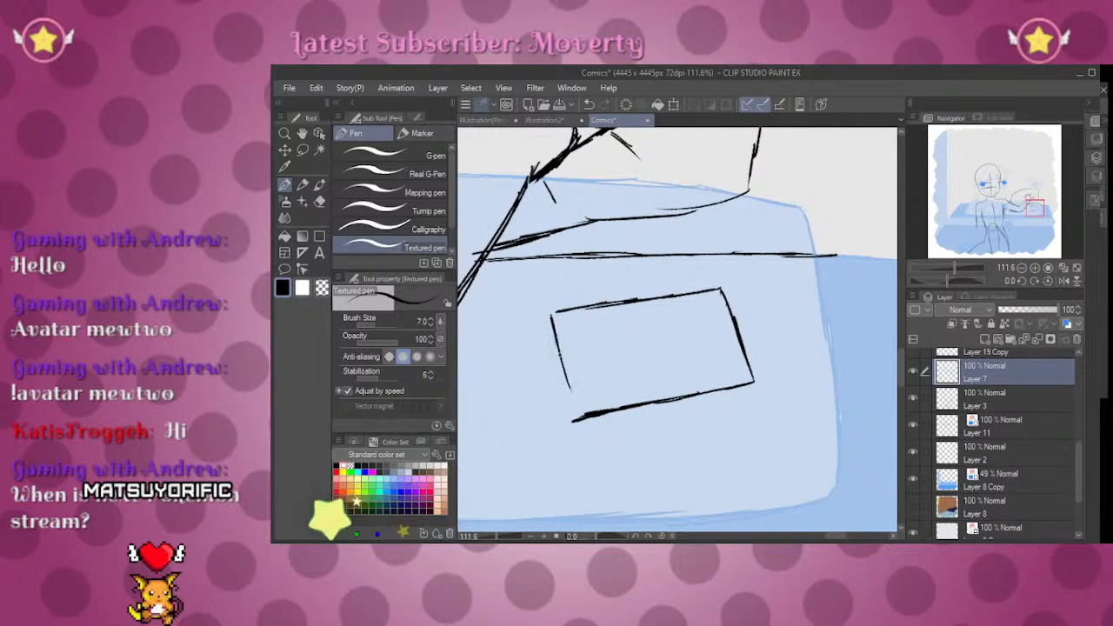
{"action": "left_click_drag", "start_coordinate": [948, 280], "coordinate": [928, 280]}
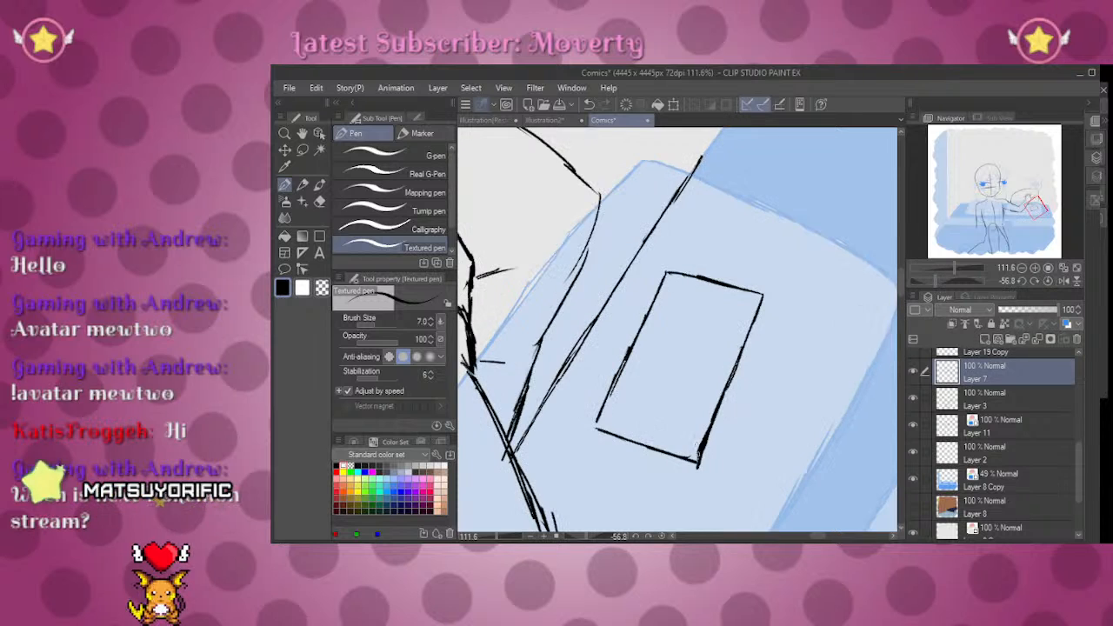
{"action": "left_click", "coordinate": [1049, 279]}
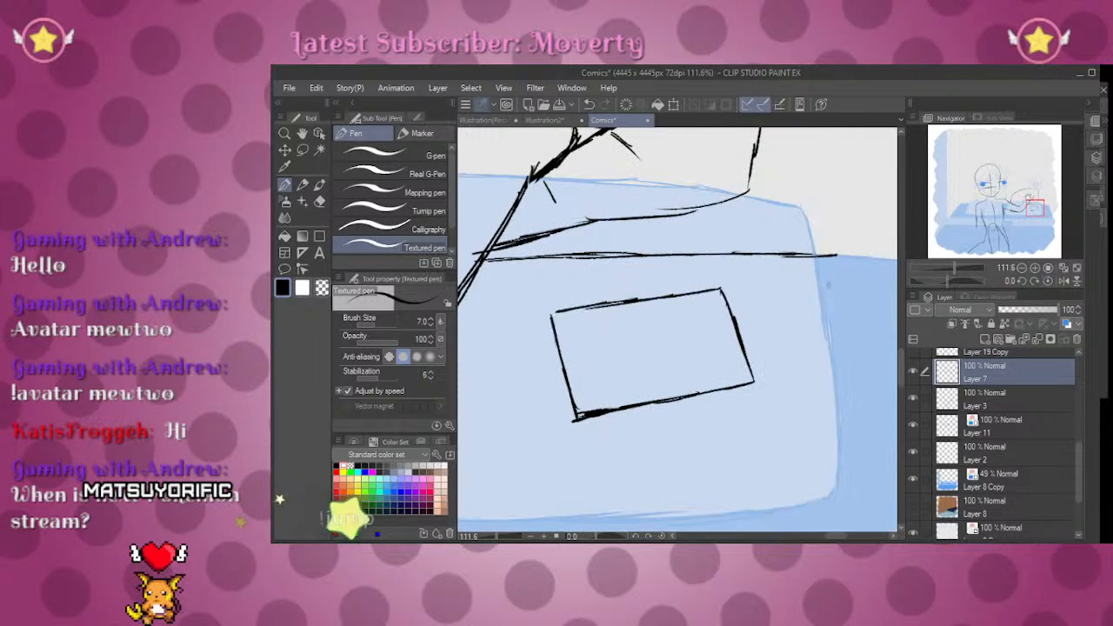
Step: Erase the console rectangle's left side with its overshooting corners and redraw it slightly further in
{"action": "key", "text": "ctrl+z"}
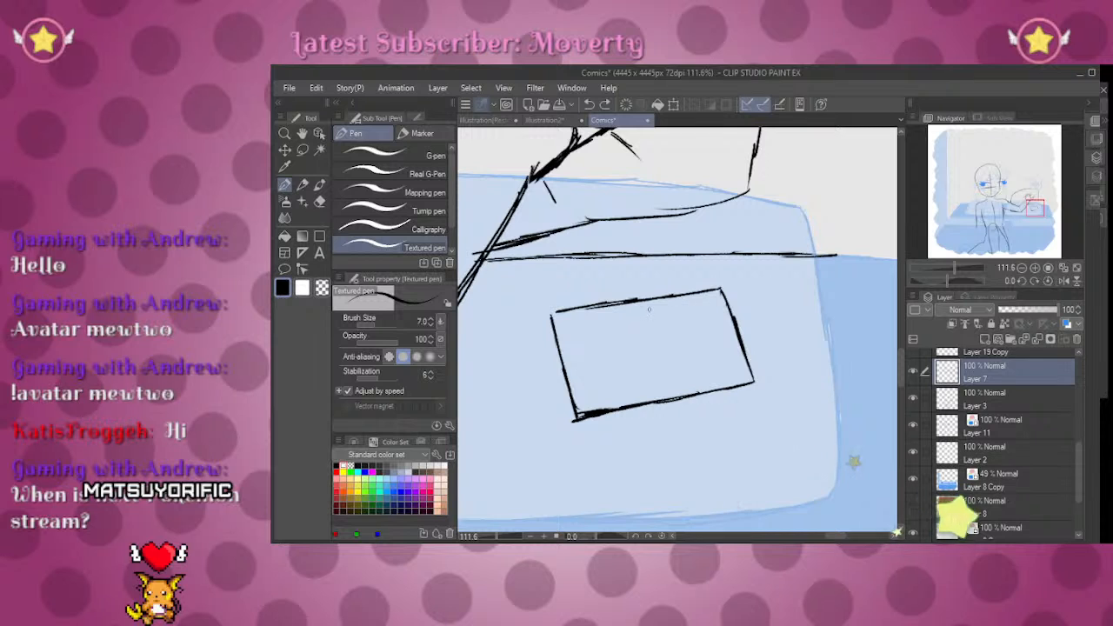
{"action": "key", "text": "e"}
{"action": "mouse_move", "coordinate": [560, 320]}
{"action": "left_mouse_down"}
{"action": "mouse_move", "coordinate": [577, 419]}
{"action": "mouse_move", "coordinate": [607, 414]}
{"action": "left_mouse_up"}
{"action": "key", "text": "p"}
{"action": "mouse_move", "coordinate": [561, 310]}
{"action": "left_mouse_down"}
{"action": "mouse_move", "coordinate": [589, 411]}
{"action": "mouse_move", "coordinate": [637, 404]}
{"action": "left_mouse_up"}
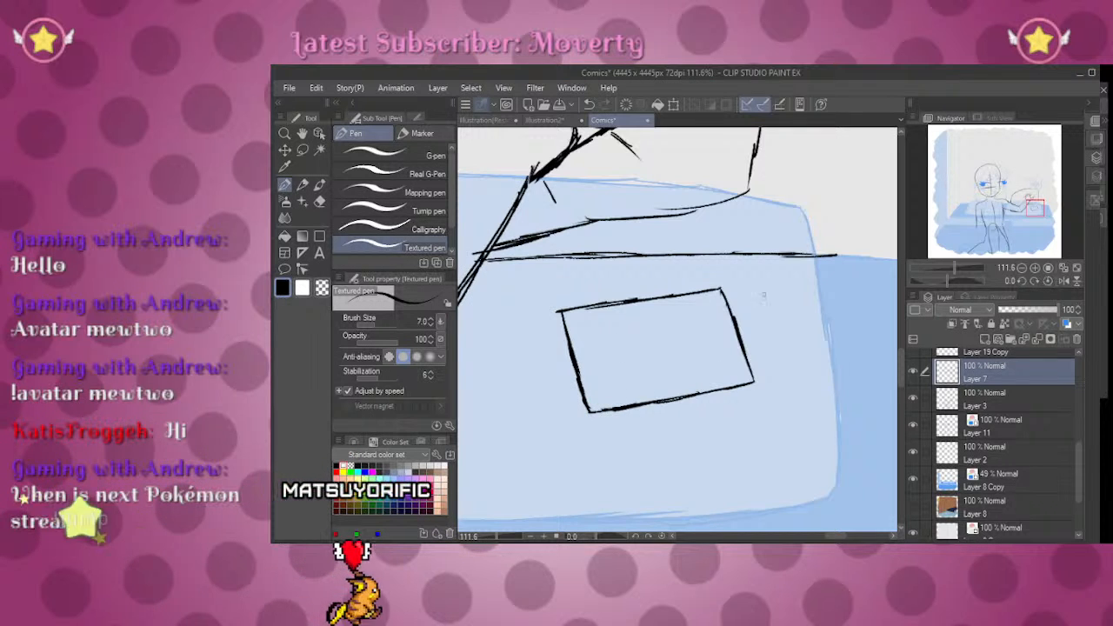
Step: Add a rounded controller grip to the console's right end, then thicken and clean up the line dividing it from the screen
{"action": "mouse_move", "coordinate": [954, 267]}
{"action": "left_mouse_down"}
{"action": "mouse_move", "coordinate": [937, 267]}
{"action": "mouse_move", "coordinate": [956, 268]}
{"action": "left_mouse_up"}
{"action": "left_click_drag", "start_coordinate": [735, 280], "coordinate": [763, 273]}
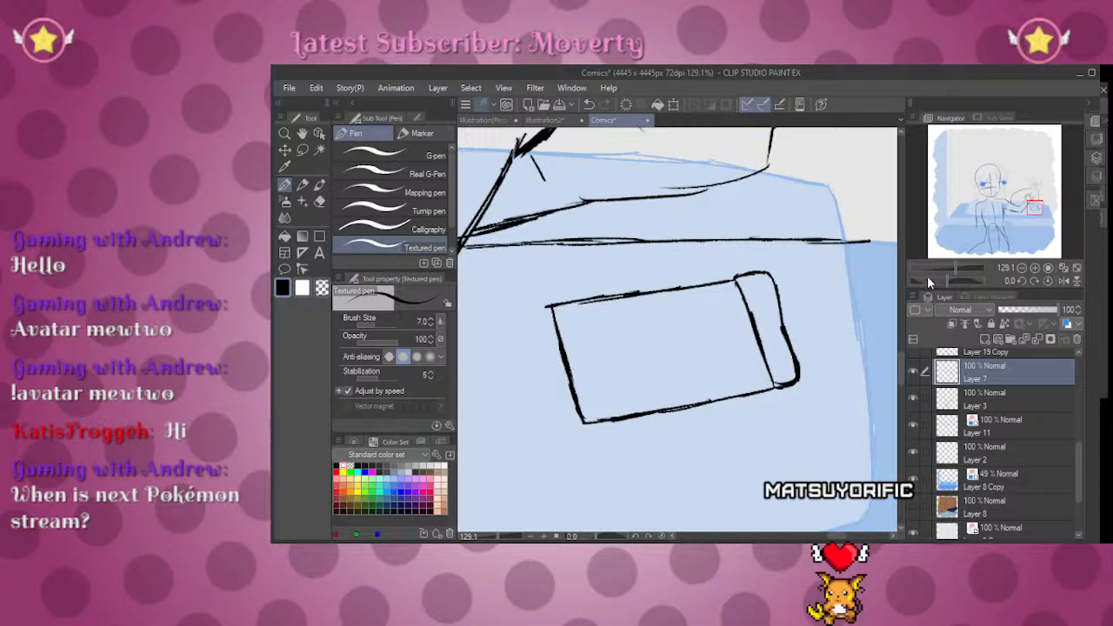
{"action": "key", "text": "e"}
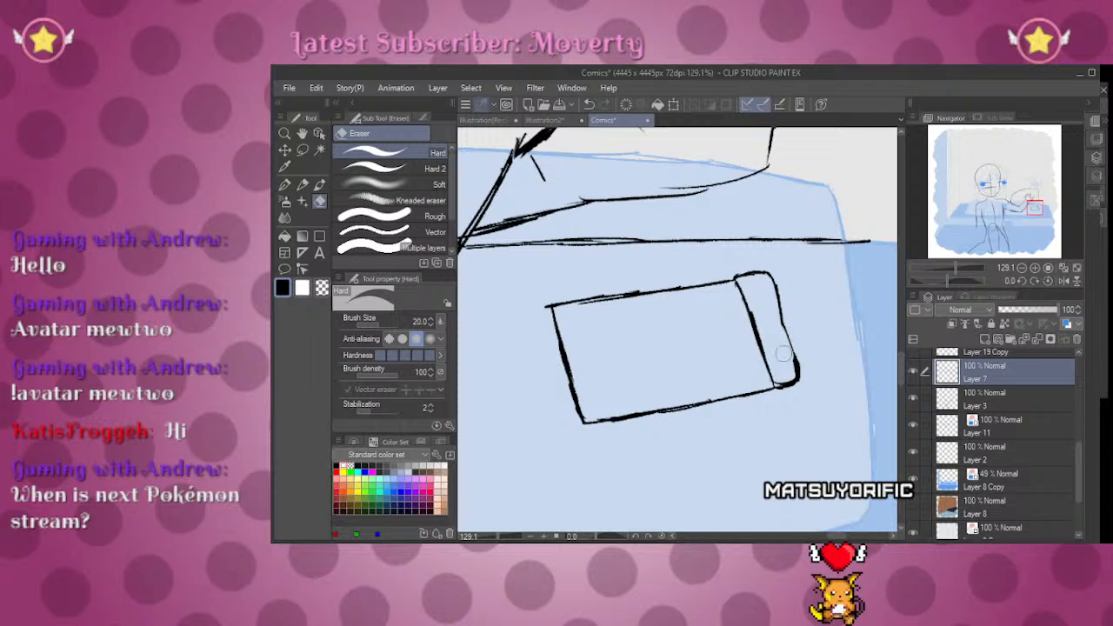
{"action": "key", "text": "p"}
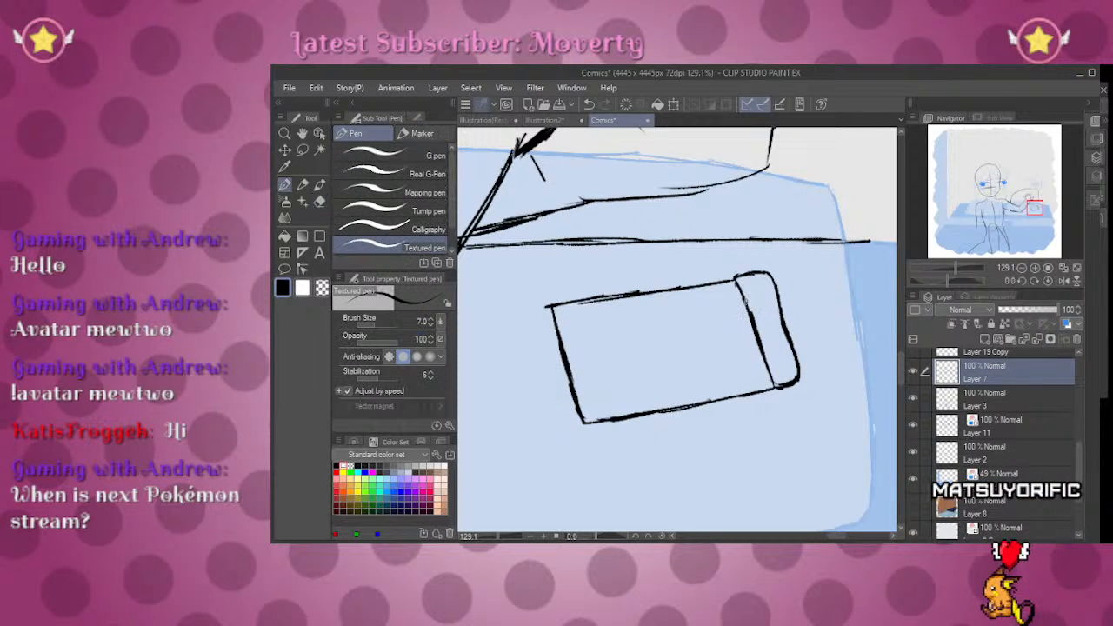
{"action": "left_click_drag", "start_coordinate": [738, 280], "coordinate": [771, 379]}
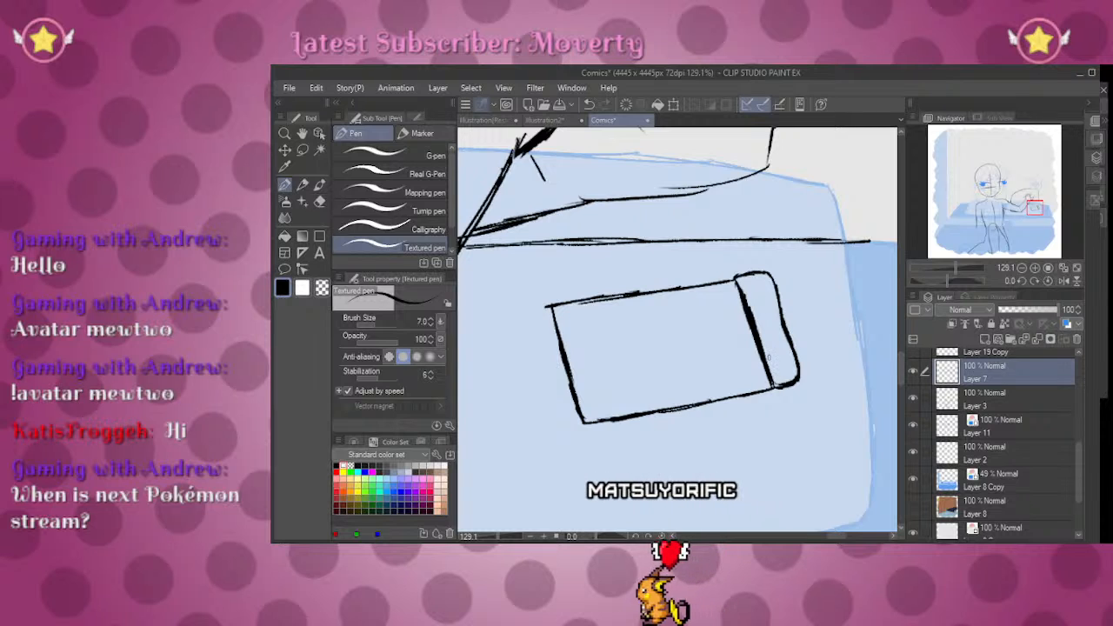
{"action": "key", "text": "e"}
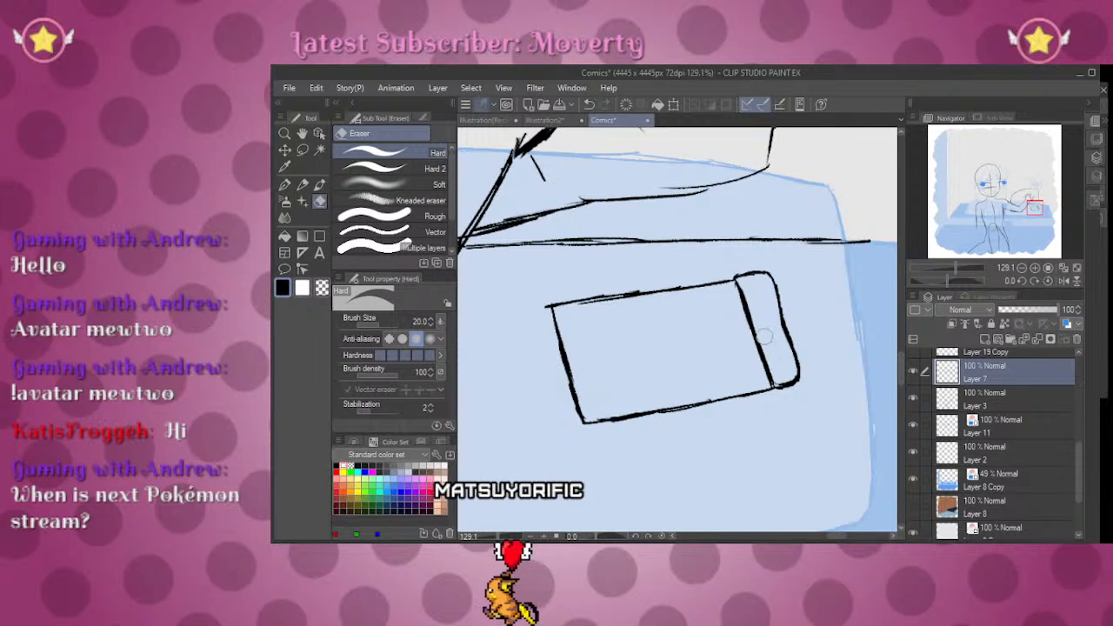
{"action": "key", "text": "p"}
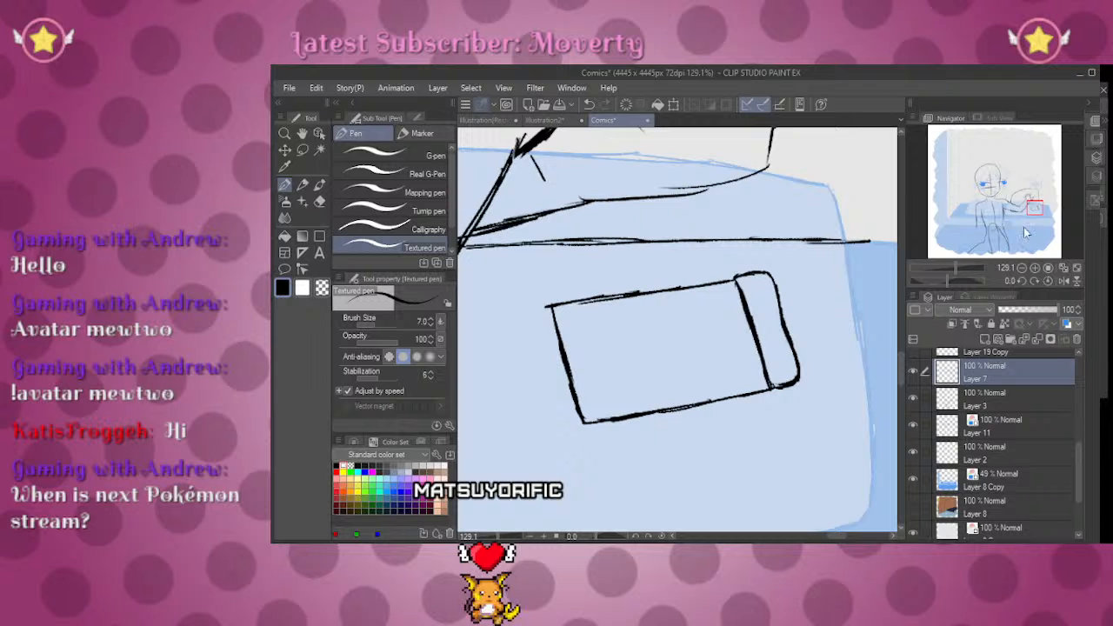
Step: In a mirrored view, draw a matching rounded controller grip on the console's other end and restore the normal view
{"action": "left_click", "coordinate": [1063, 281]}
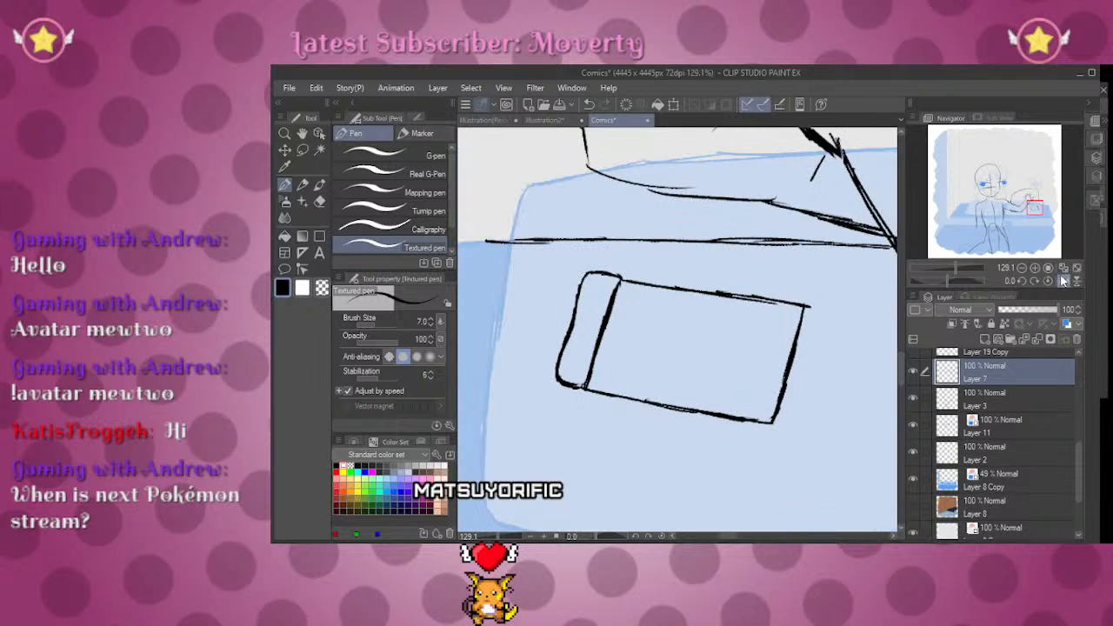
{"action": "left_click_drag", "start_coordinate": [948, 281], "coordinate": [942, 277]}
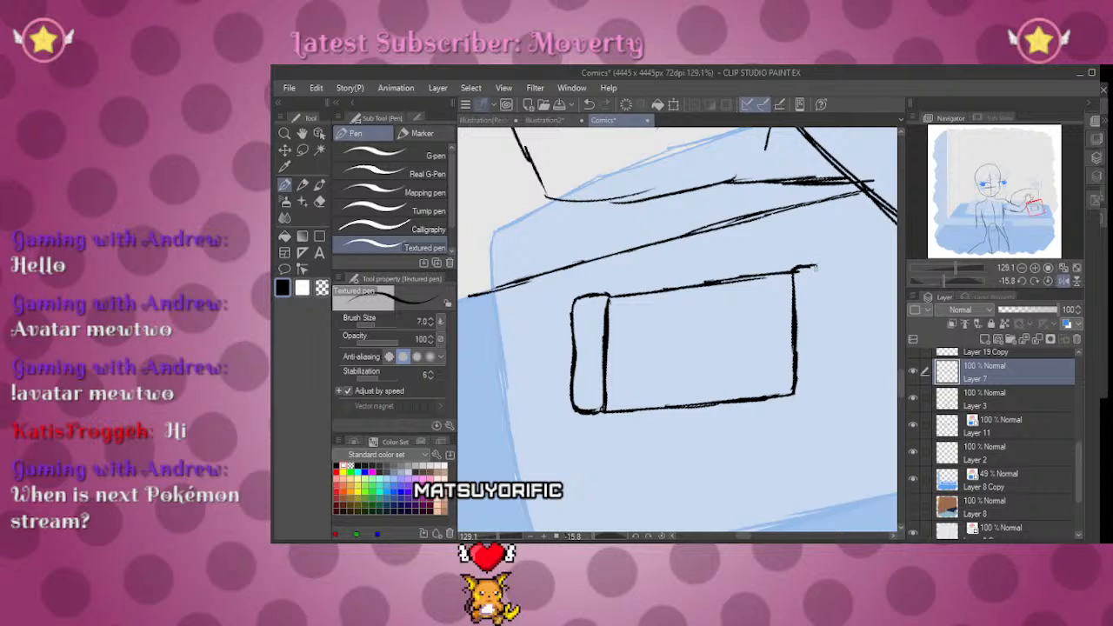
{"action": "left_click_drag", "start_coordinate": [794, 394], "coordinate": [828, 390]}
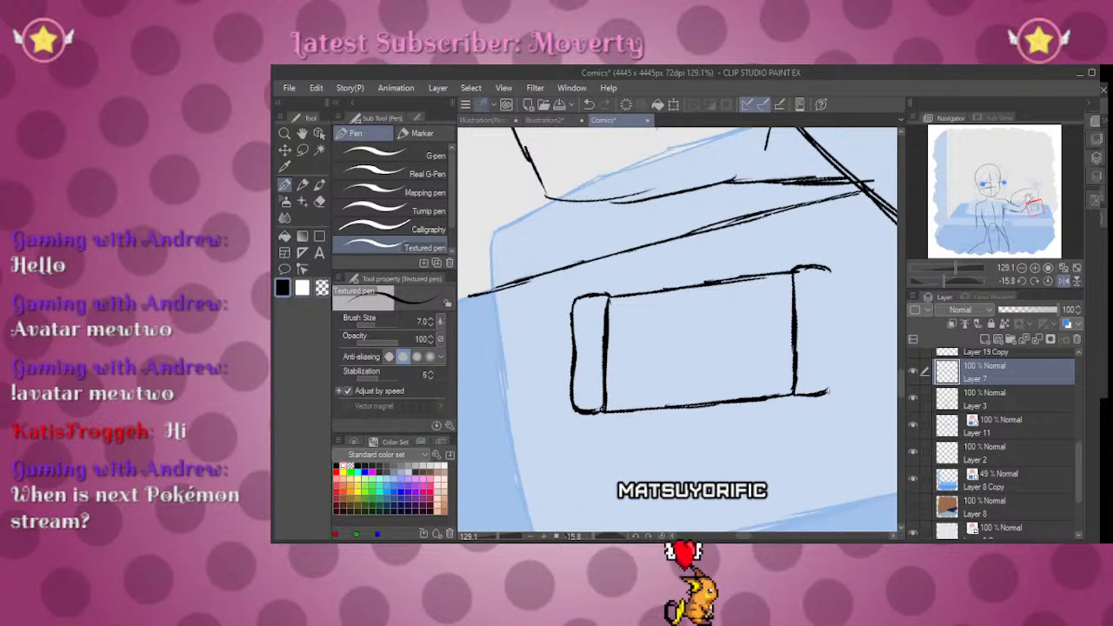
{"action": "mouse_move", "coordinate": [816, 267]}
{"action": "left_mouse_down"}
{"action": "mouse_move", "coordinate": [834, 279]}
{"action": "mouse_move", "coordinate": [831, 392]}
{"action": "left_mouse_up"}
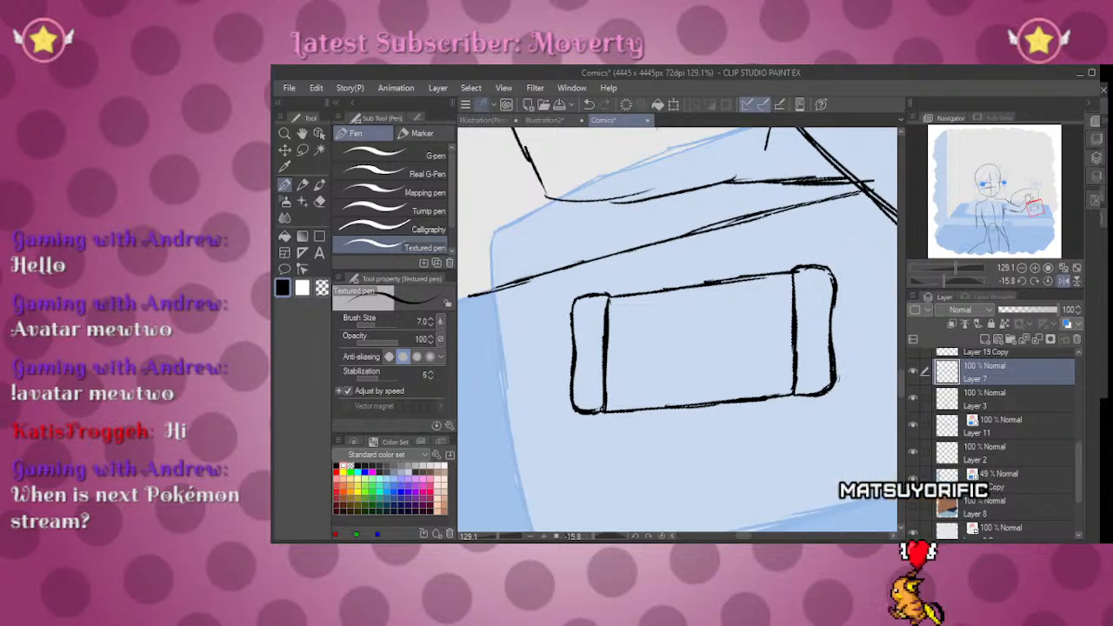
{"action": "key", "text": "e"}
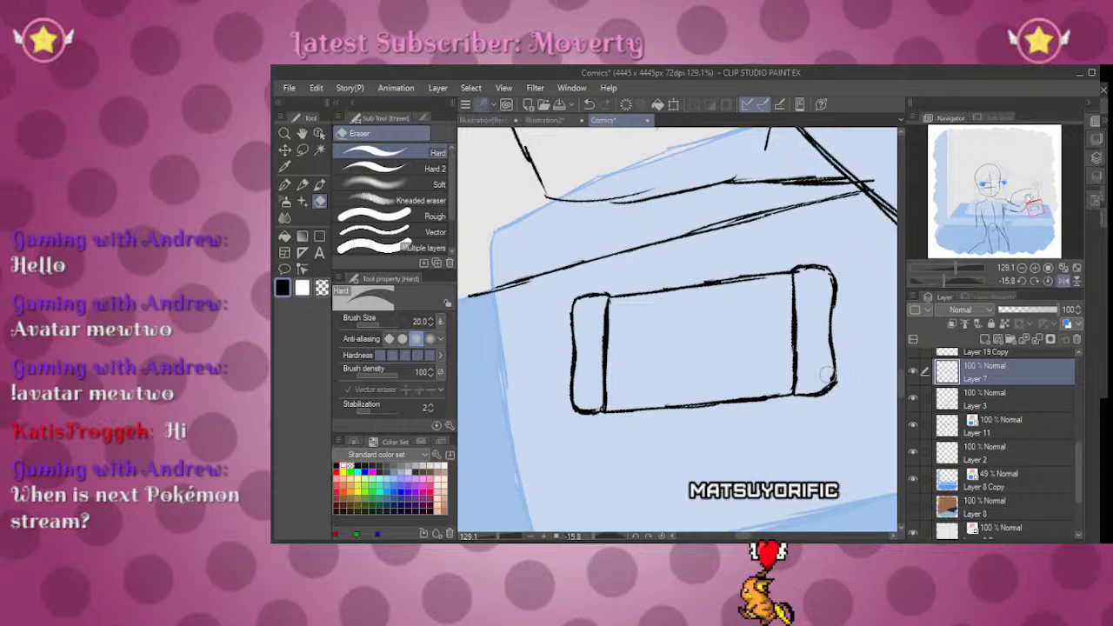
{"action": "left_click", "coordinate": [1064, 284]}
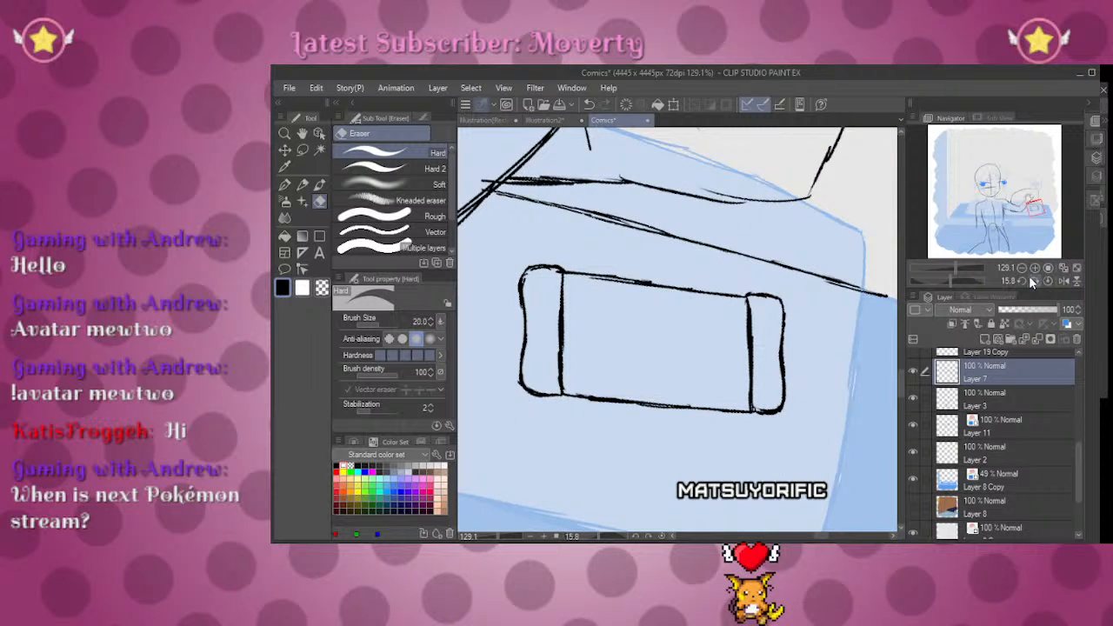
{"action": "left_click", "coordinate": [1047, 278]}
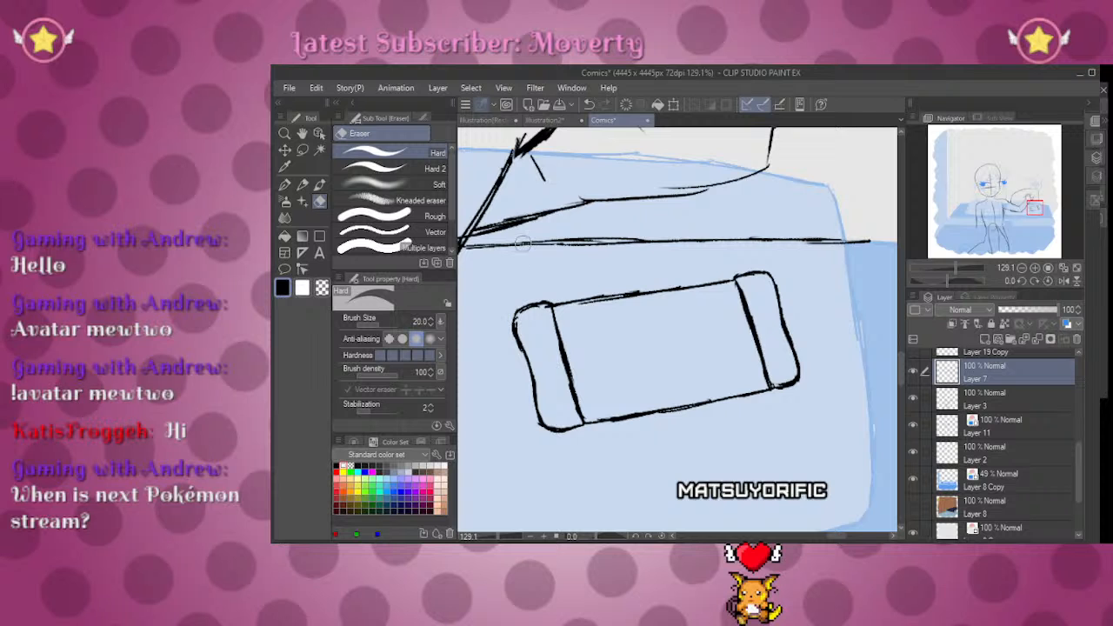
Step: Draw four small buttons and a round thumbstick on each of the console's two controller grips
{"action": "key", "text": "p"}
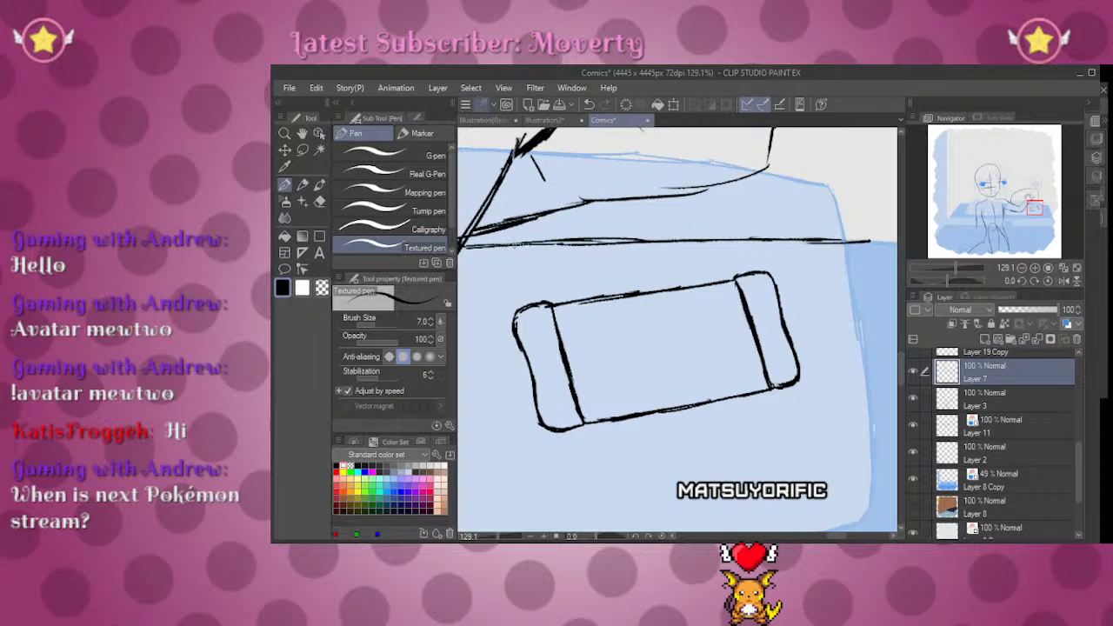
{"action": "left_click_drag", "start_coordinate": [955, 264], "coordinate": [957, 264]}
{"action": "left_click_drag", "start_coordinate": [593, 357], "coordinate": [687, 345]}
{"action": "mouse_move", "coordinate": [571, 310]}
{"action": "left_mouse_down"}
{"action": "mouse_move", "coordinate": [589, 321]}
{"action": "mouse_move", "coordinate": [580, 334]}
{"action": "mouse_move", "coordinate": [563, 325]}
{"action": "left_mouse_up"}
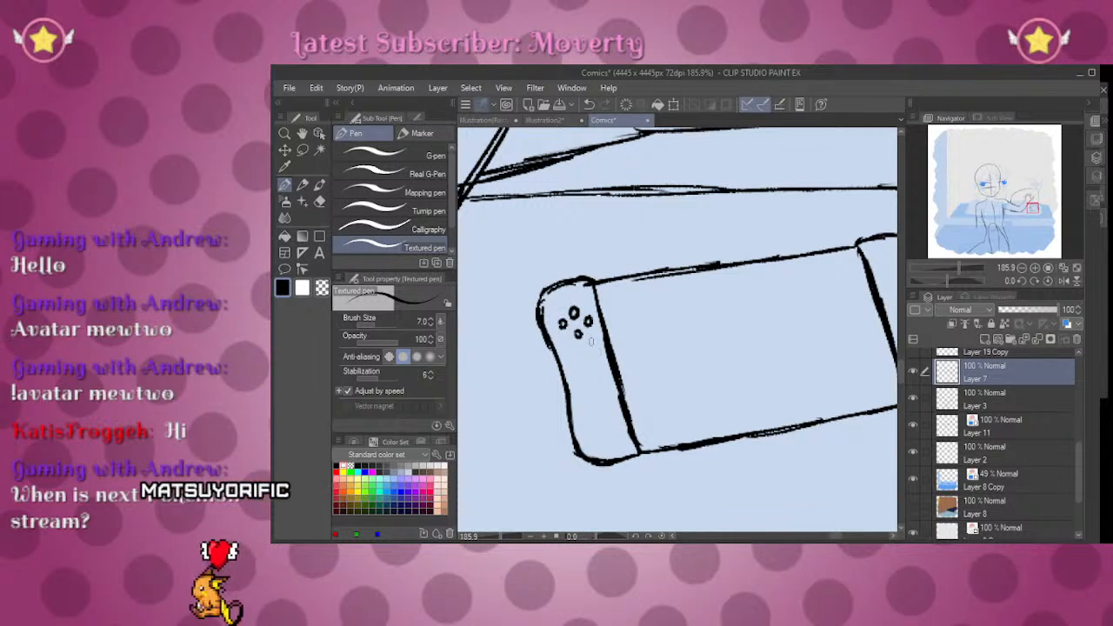
{"action": "left_click_drag", "start_coordinate": [586, 390], "coordinate": [585, 398]}
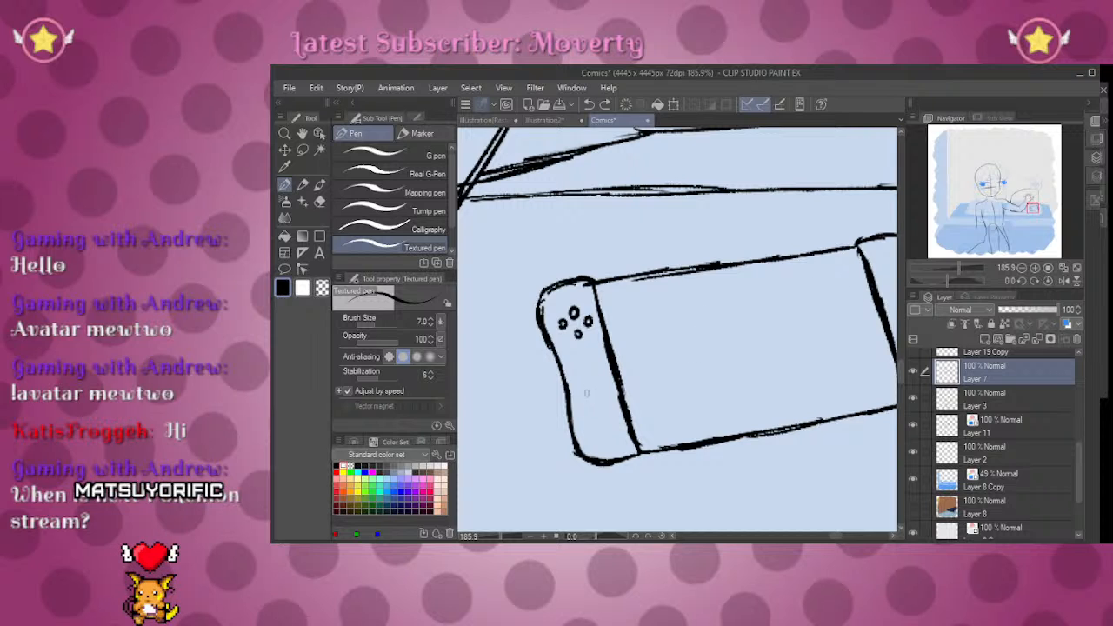
{"action": "left_click_drag", "start_coordinate": [830, 263], "coordinate": [757, 308]}
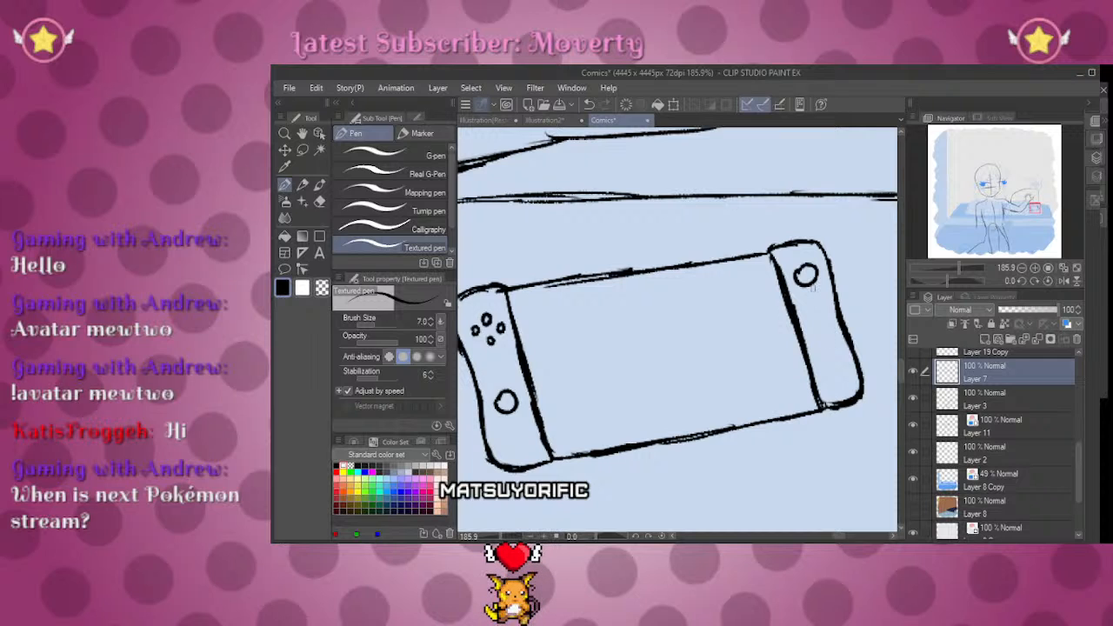
{"action": "mouse_move", "coordinate": [829, 340]}
{"action": "left_mouse_down"}
{"action": "mouse_move", "coordinate": [842, 347]}
{"action": "mouse_move", "coordinate": [817, 355]}
{"action": "mouse_move", "coordinate": [832, 364]}
{"action": "left_mouse_up"}
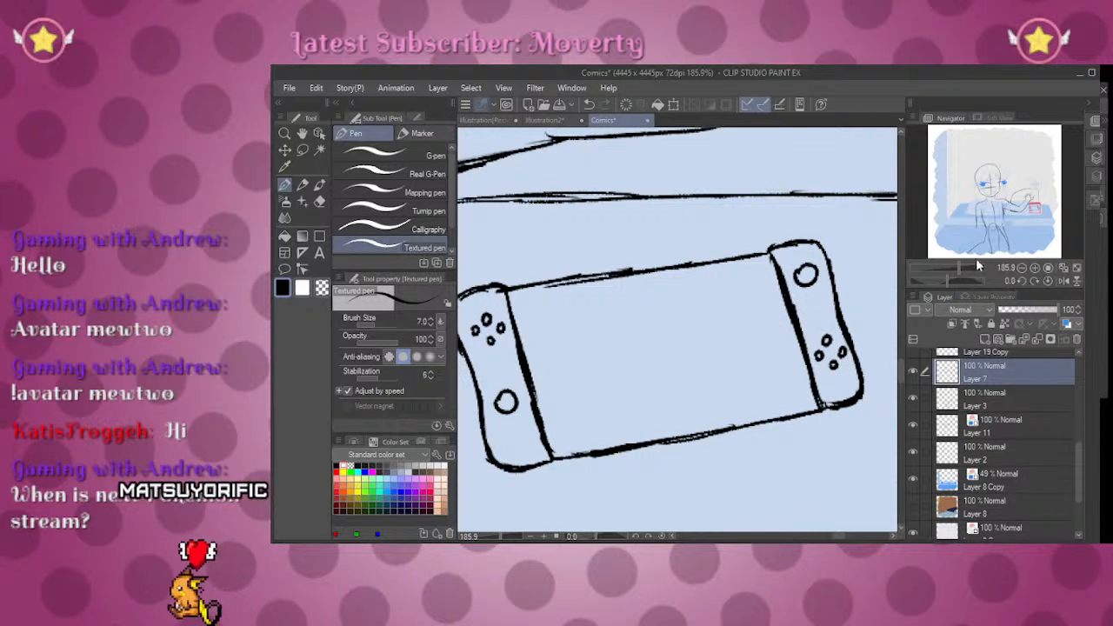
Step: Lasso the game console, enlarge it to about 162%, place it beside the raised forearm on the furniture, and clear the selection
{"action": "left_click_drag", "start_coordinate": [969, 263], "coordinate": [938, 269]}
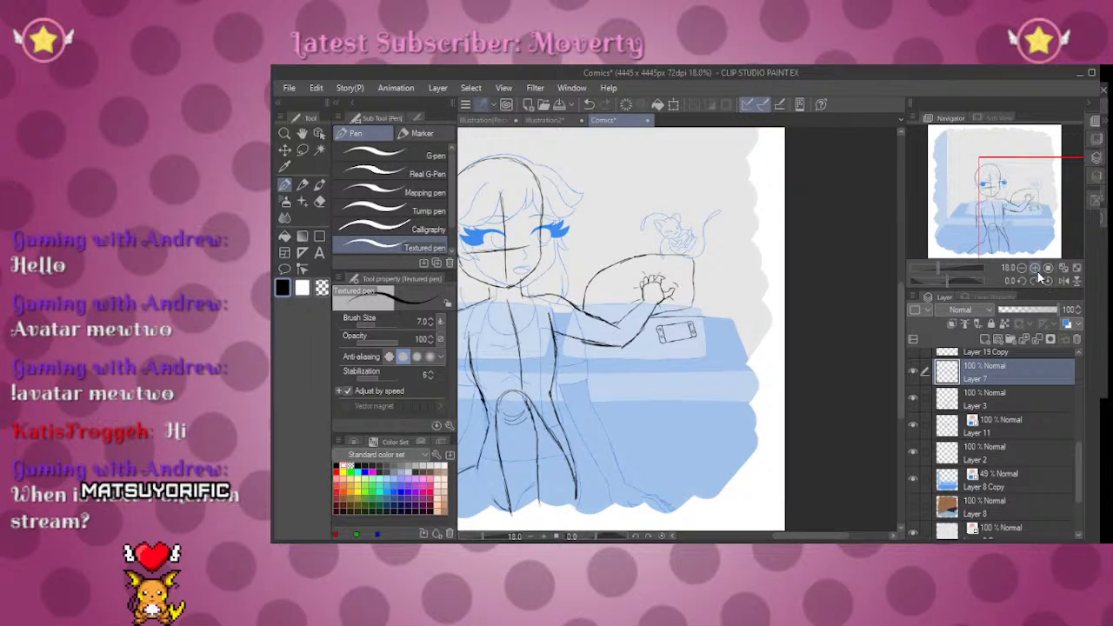
{"action": "mouse_move", "coordinate": [1034, 198]}
{"action": "left_mouse_down"}
{"action": "mouse_move", "coordinate": [1013, 192]}
{"action": "mouse_move", "coordinate": [1030, 186]}
{"action": "mouse_move", "coordinate": [1020, 225]}
{"action": "left_mouse_up"}
{"action": "left_click", "coordinate": [303, 150]}
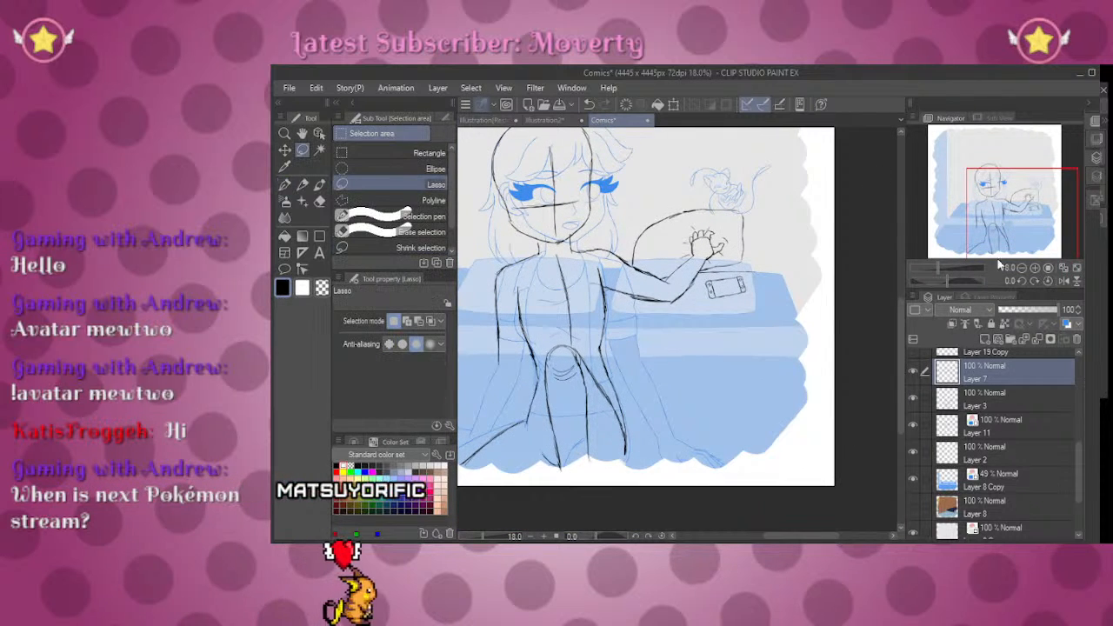
{"action": "left_click_drag", "start_coordinate": [933, 265], "coordinate": [942, 265]}
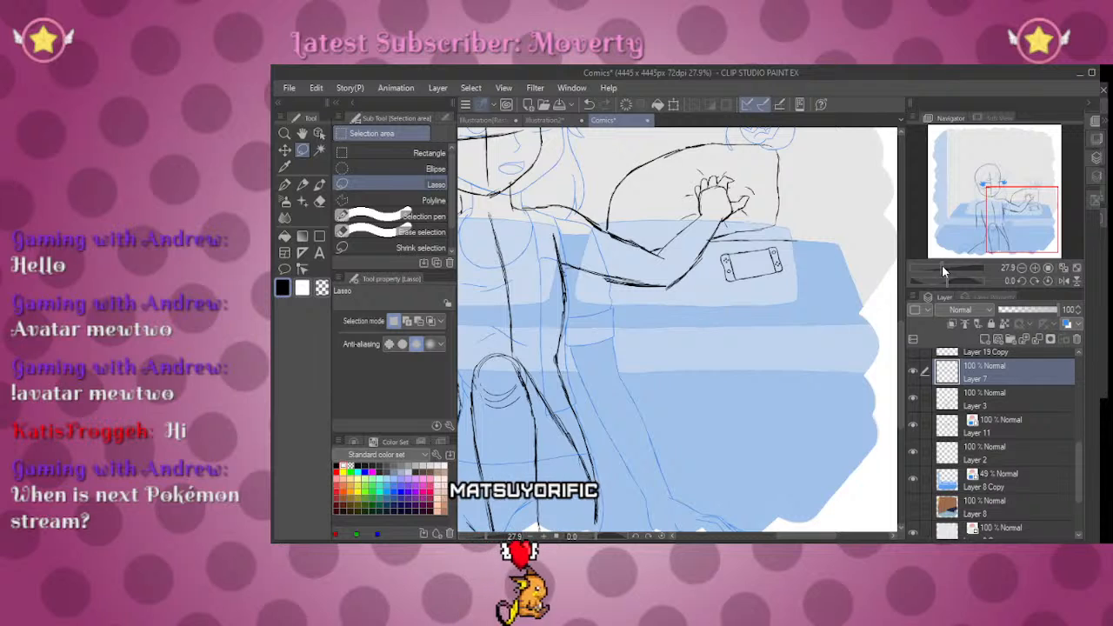
{"action": "key", "text": "ctrl+plus"}
{"action": "mouse_move", "coordinate": [744, 210]}
{"action": "left_mouse_down"}
{"action": "mouse_move", "coordinate": [758, 182]}
{"action": "mouse_move", "coordinate": [813, 170]}
{"action": "left_mouse_up"}
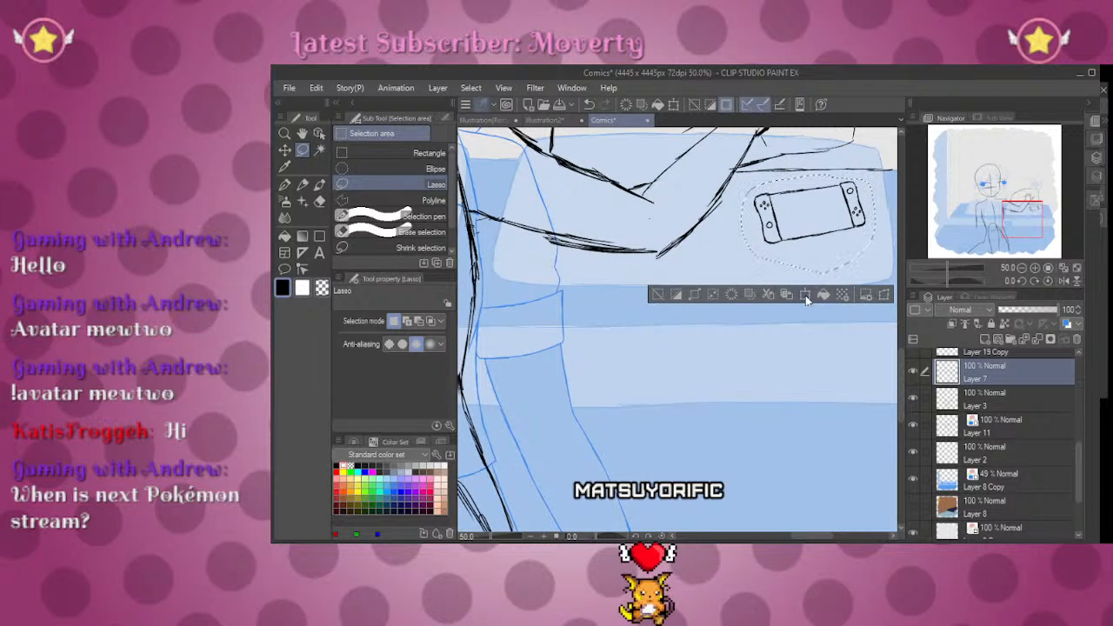
{"action": "key", "text": "ctrl+t"}
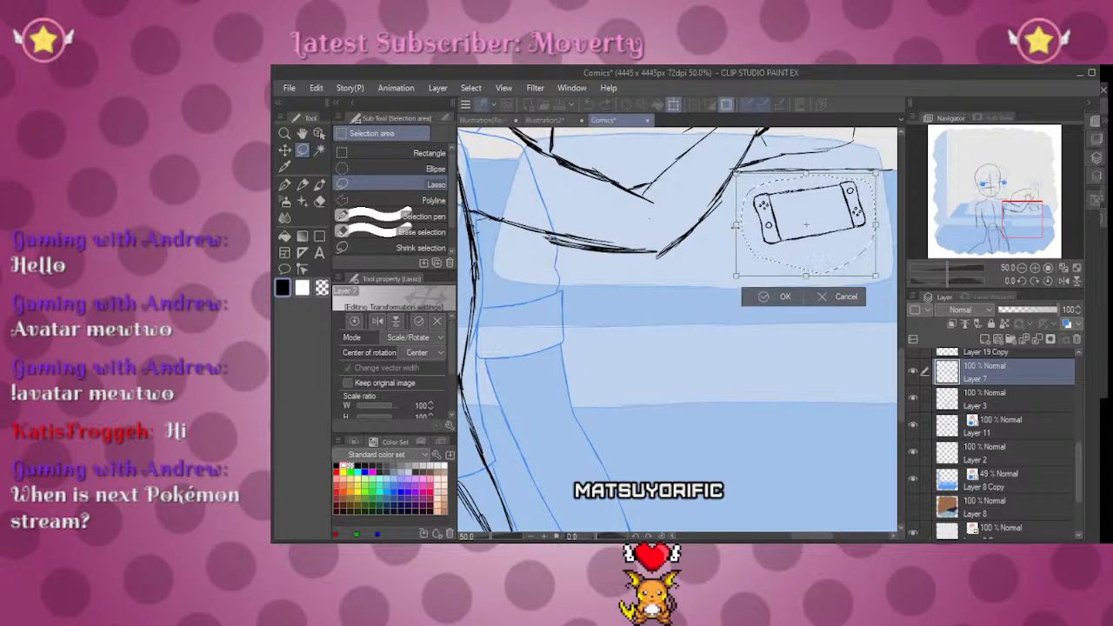
{"action": "left_click_drag", "start_coordinate": [737, 224], "coordinate": [708, 238]}
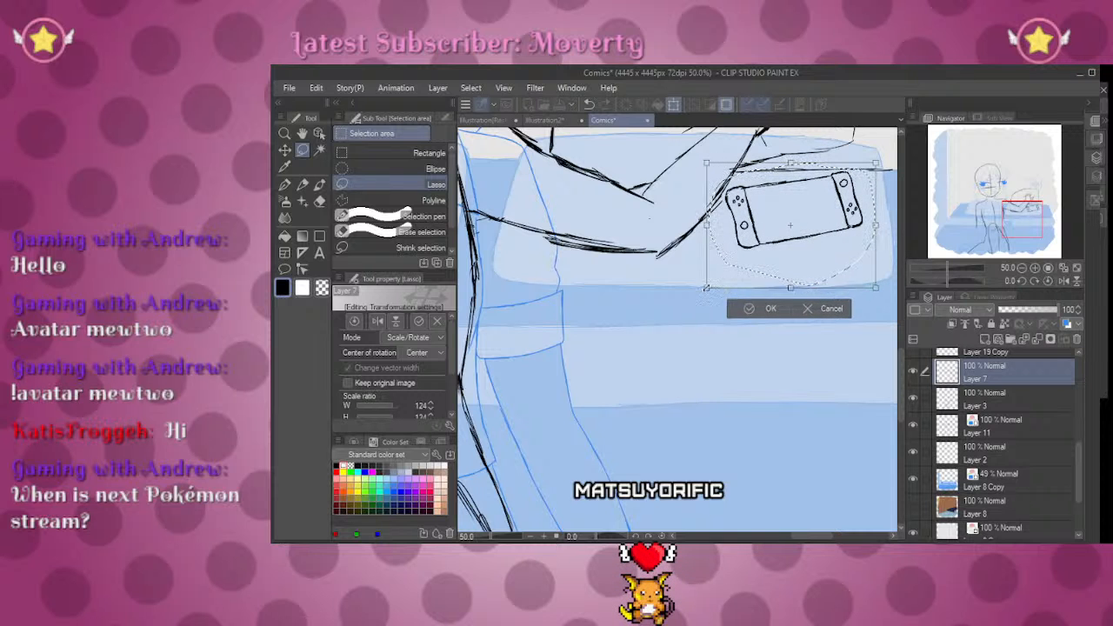
{"action": "left_click_drag", "start_coordinate": [697, 293], "coordinate": [681, 306]}
{"action": "left_click_drag", "start_coordinate": [935, 260], "coordinate": [942, 258]}
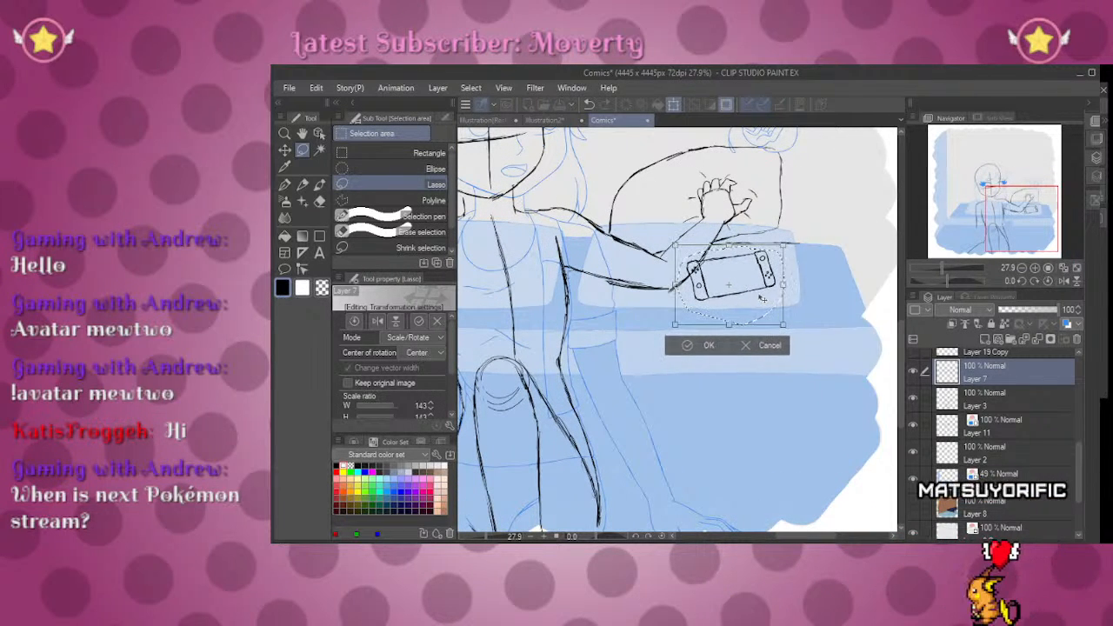
{"action": "mouse_move", "coordinate": [1012, 204]}
{"action": "left_mouse_down"}
{"action": "mouse_move", "coordinate": [997, 199]}
{"action": "mouse_move", "coordinate": [1005, 206]}
{"action": "mouse_move", "coordinate": [938, 272]}
{"action": "left_mouse_up"}
{"action": "scroll", "coordinate": [937, 272], "scroll_direction": "up", "scroll_amount": 3}
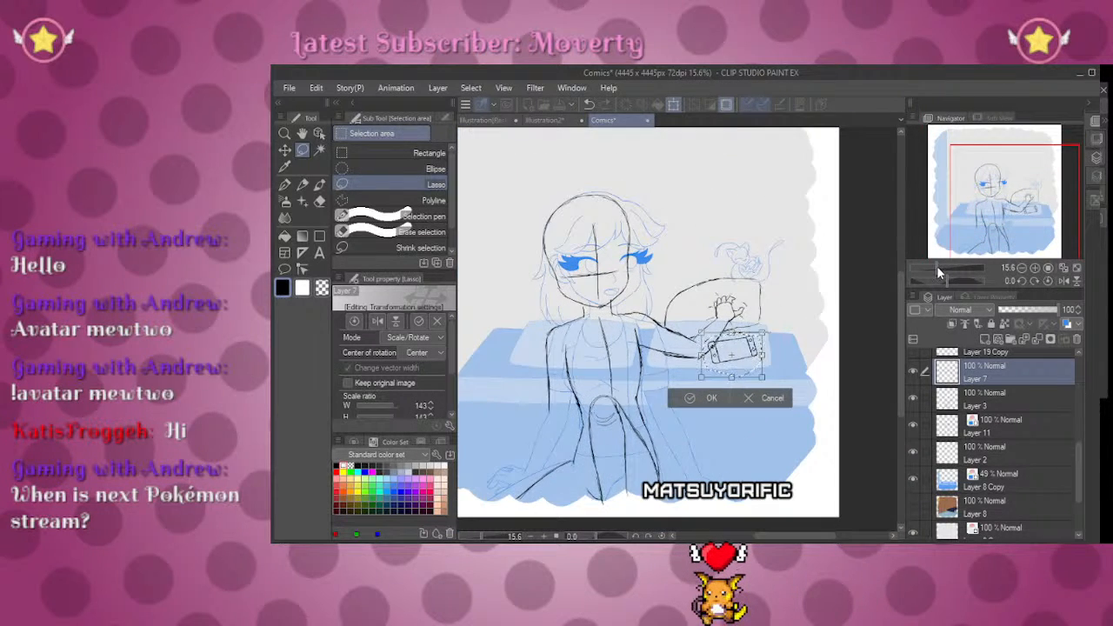
{"action": "left_click_drag", "start_coordinate": [716, 417], "coordinate": [706, 424]}
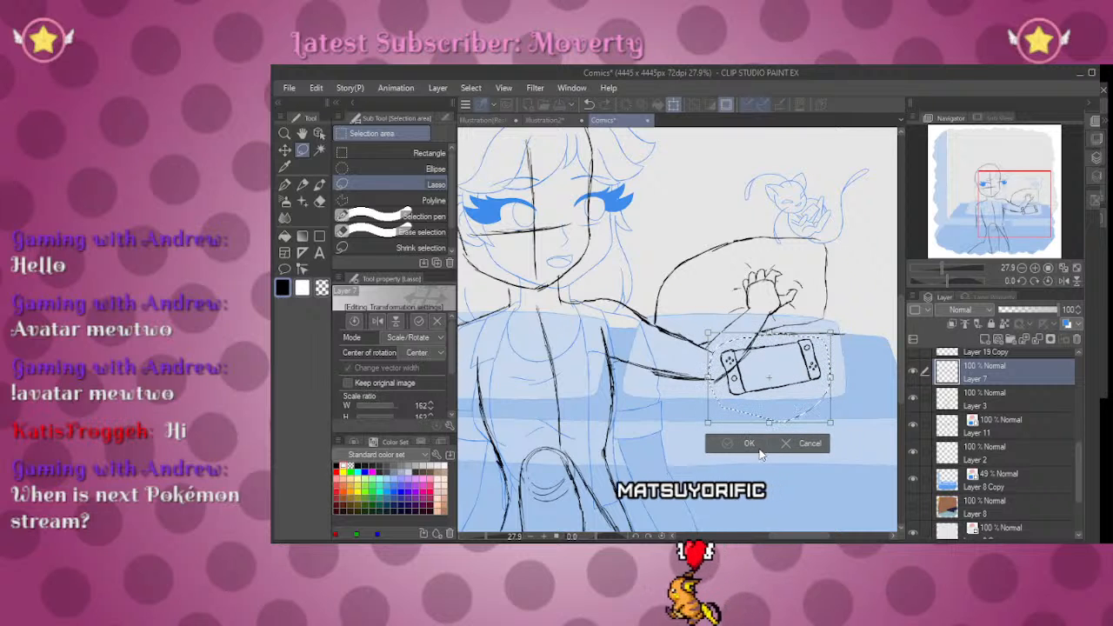
{"action": "left_click", "coordinate": [743, 441]}
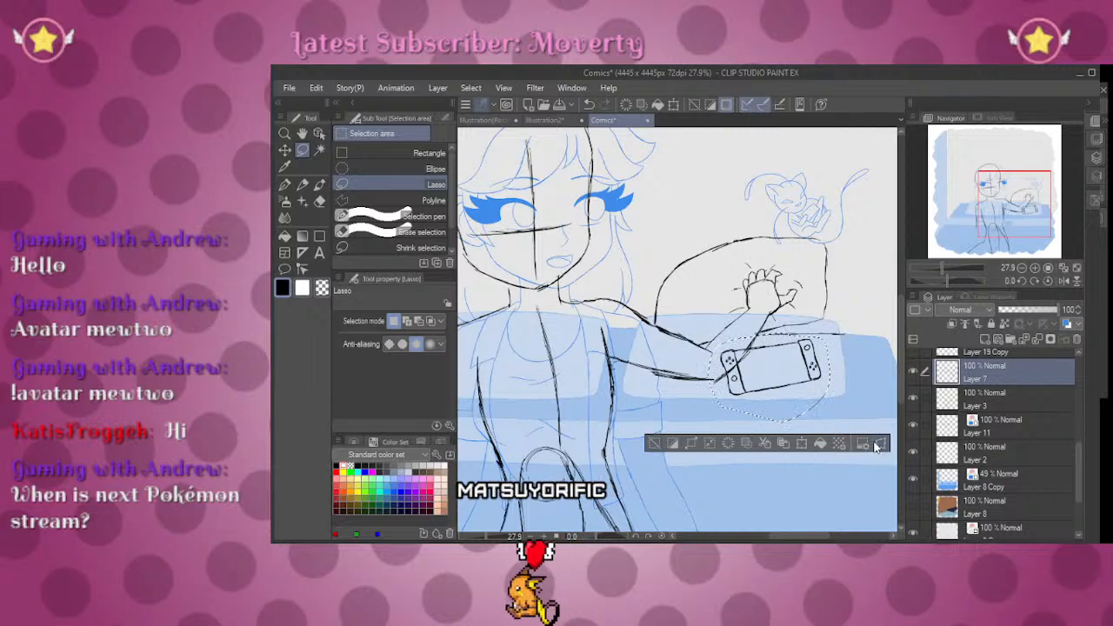
{"action": "left_click", "coordinate": [661, 443]}
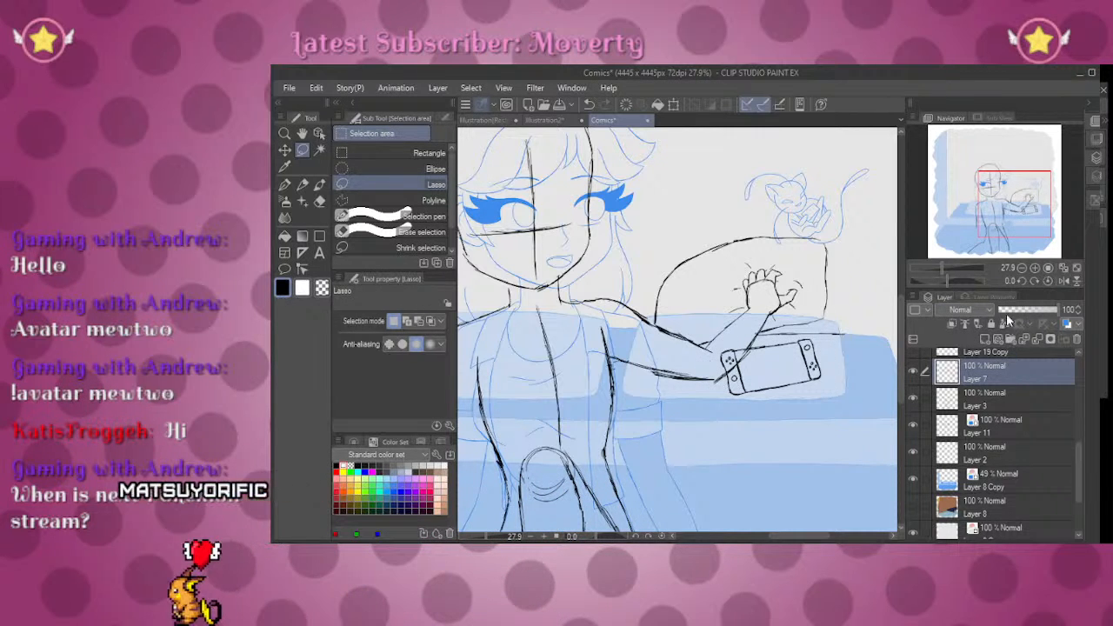
Step: Erase the parts of the console's outline and controller grip that overlap the raised forearm
{"action": "key", "text": "e"}
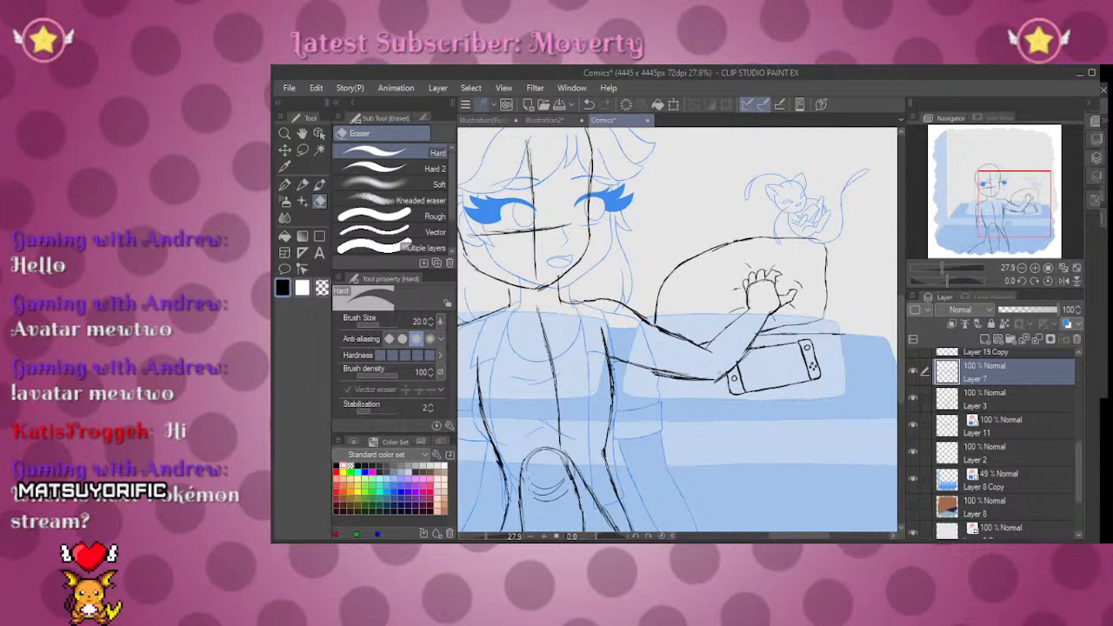
{"action": "left_click_drag", "start_coordinate": [942, 267], "coordinate": [937, 264]}
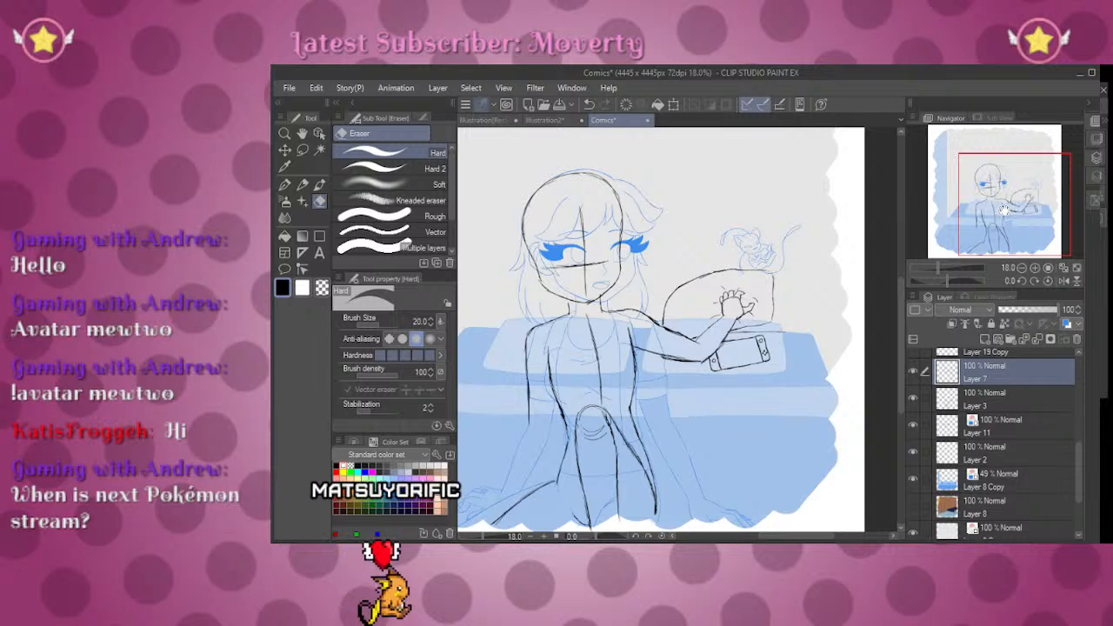
{"action": "mouse_move", "coordinate": [1004, 210]}
{"action": "left_mouse_down"}
{"action": "mouse_move", "coordinate": [1004, 180]}
{"action": "mouse_move", "coordinate": [995, 214]}
{"action": "mouse_move", "coordinate": [981, 207]}
{"action": "mouse_move", "coordinate": [994, 204]}
{"action": "left_mouse_up"}
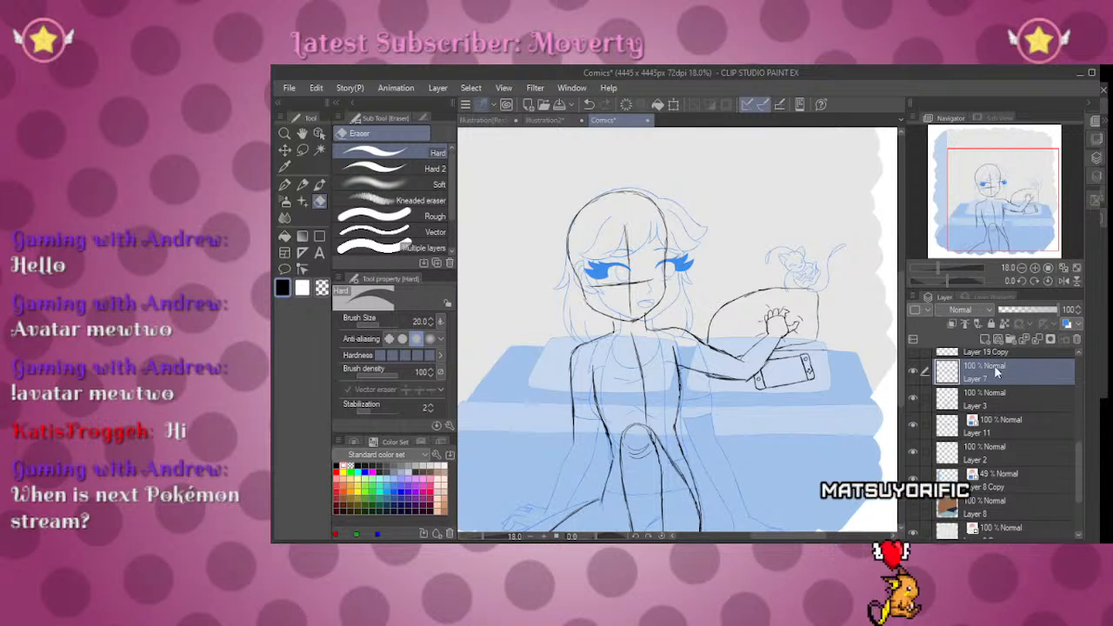
Step: Hide the old line art on Layer 11, tint Layer 3's pose sketch blue with the layer color, and make Layer 7 active
{"action": "left_click", "coordinate": [939, 268]}
{"action": "left_click_drag", "start_coordinate": [939, 268], "coordinate": [950, 268]}
{"action": "left_click_drag", "start_coordinate": [987, 184], "coordinate": [992, 186]}
{"action": "left_click_drag", "start_coordinate": [952, 269], "coordinate": [940, 270]}
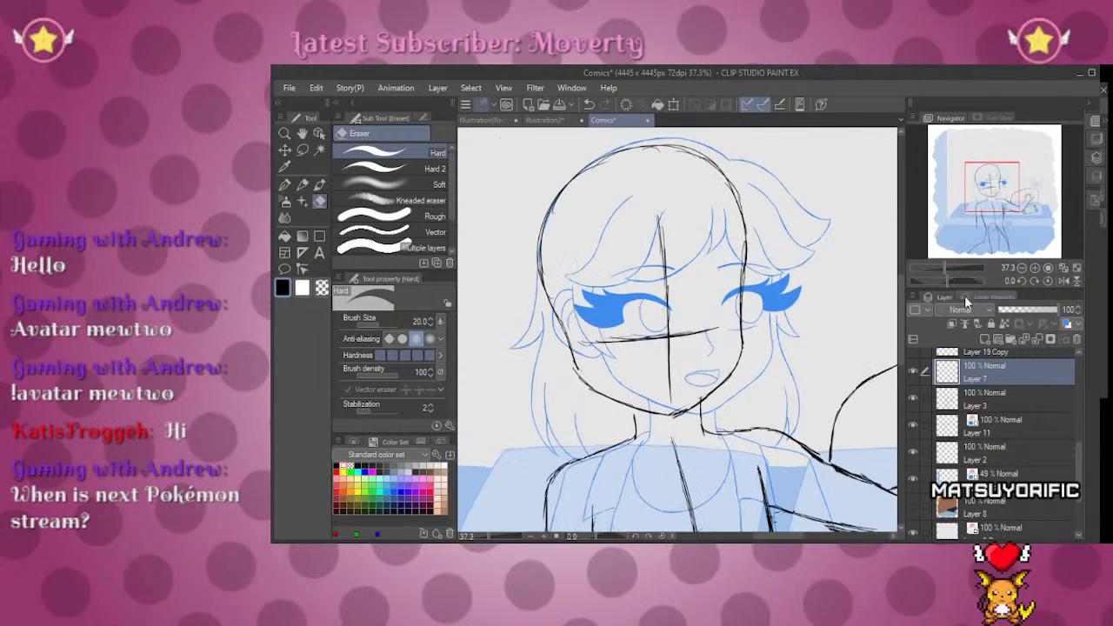
{"action": "left_click", "coordinate": [995, 421]}
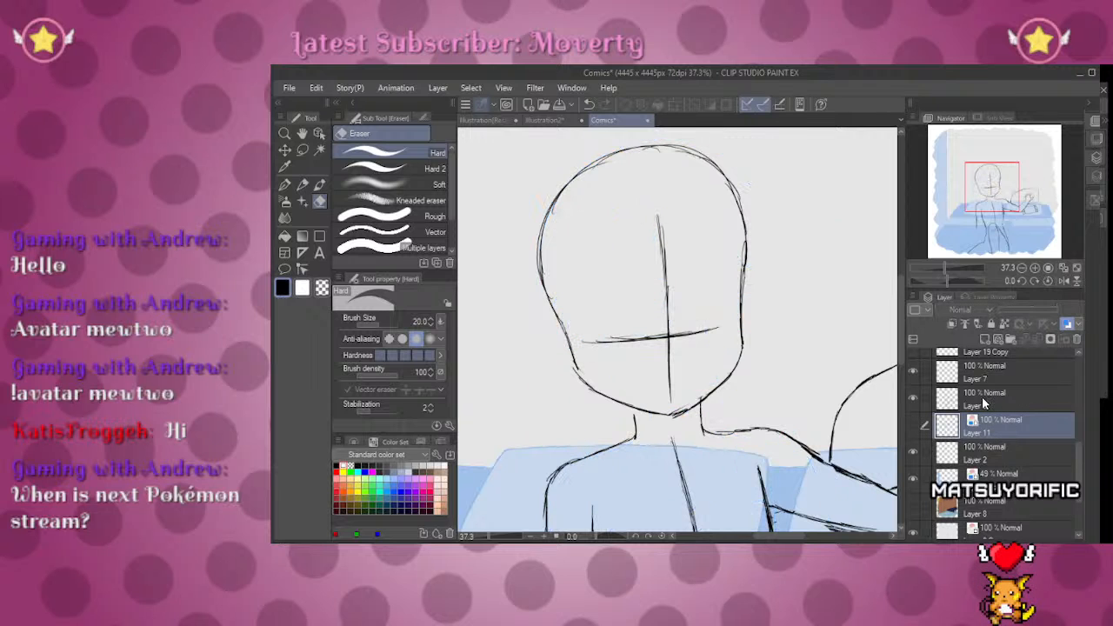
{"action": "left_click", "coordinate": [985, 402]}
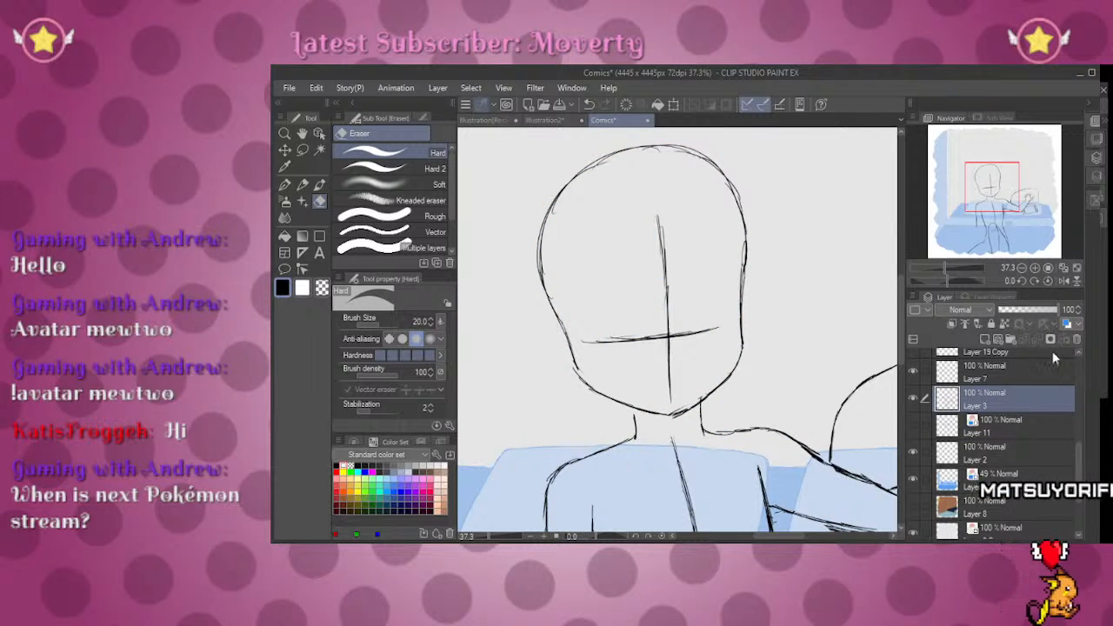
{"action": "left_click", "coordinate": [1067, 325]}
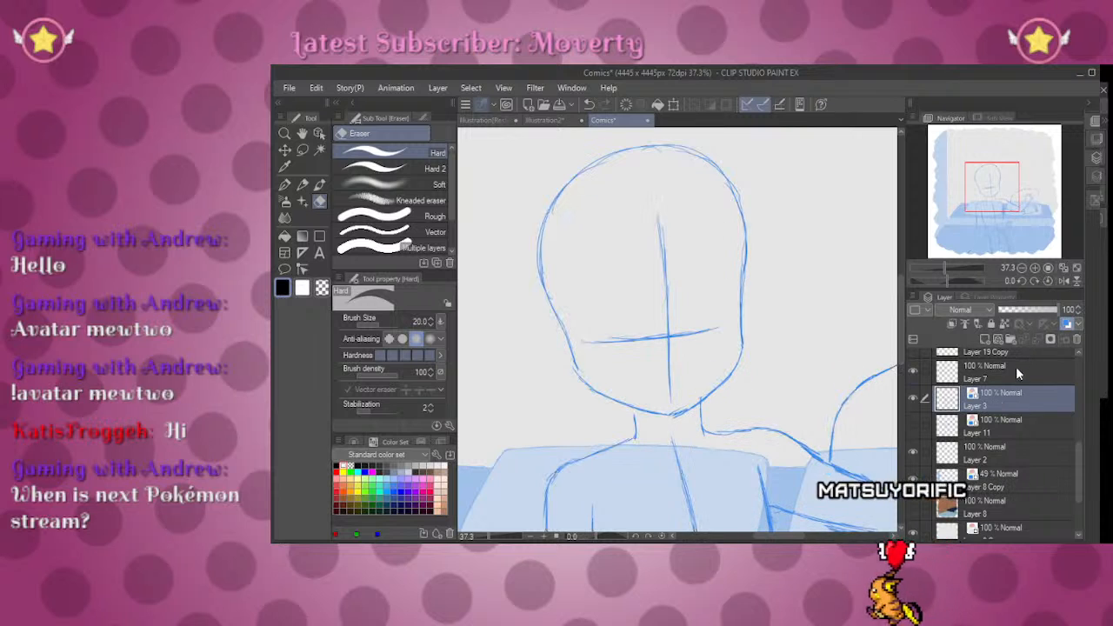
{"action": "left_click", "coordinate": [1010, 368]}
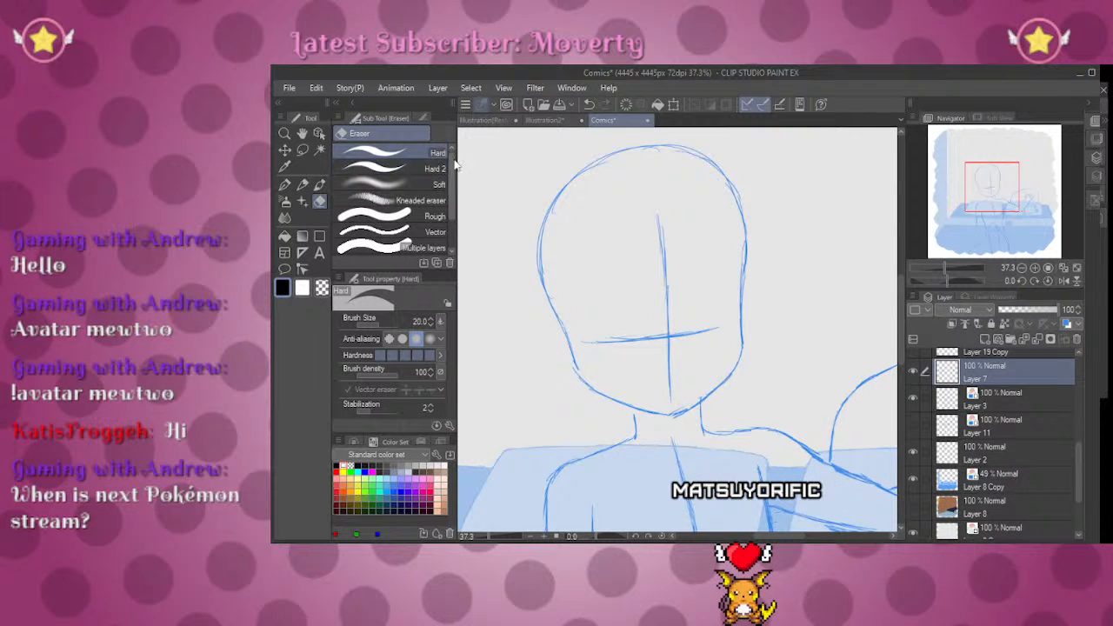
Step: Duplicate the Hard eraser sub tool
{"action": "key", "text": "p"}
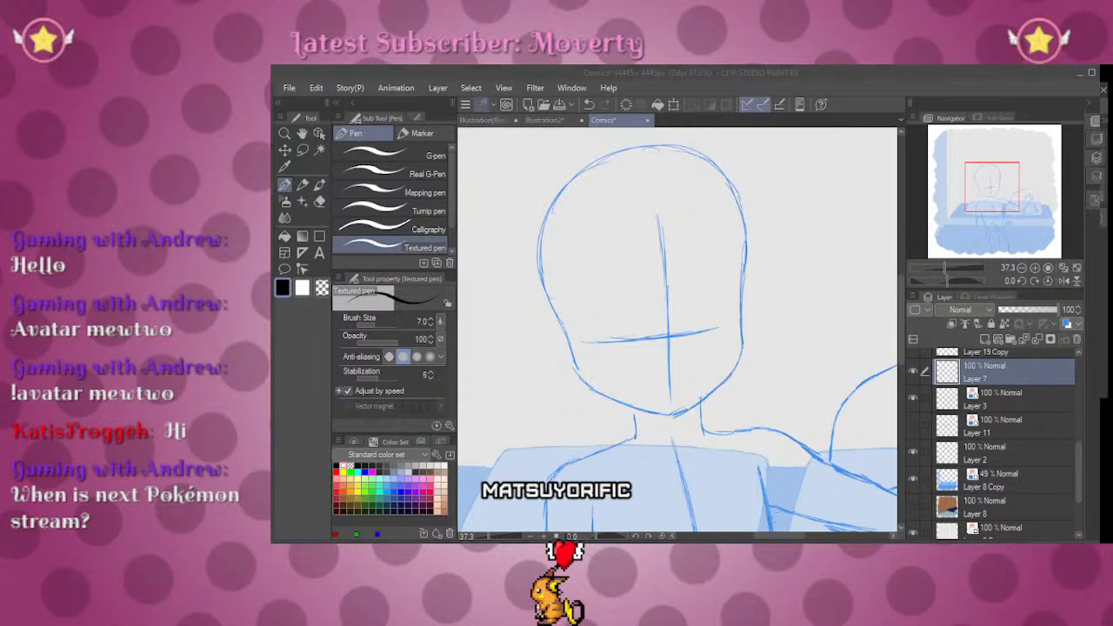
{"action": "left_click", "coordinate": [783, 278]}
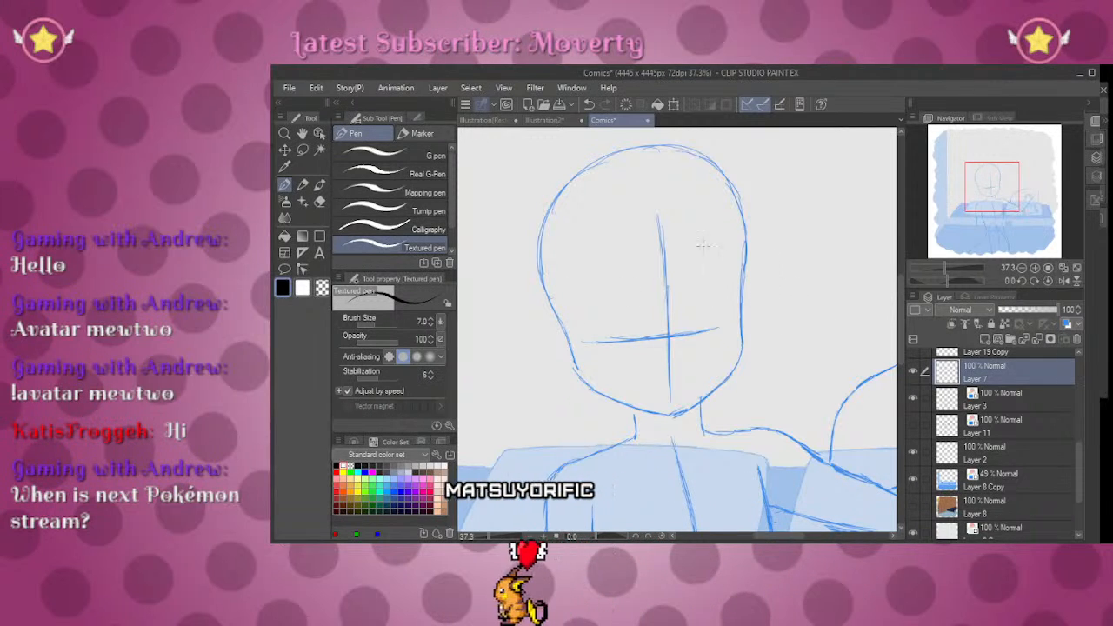
{"action": "left_click", "coordinate": [320, 200]}
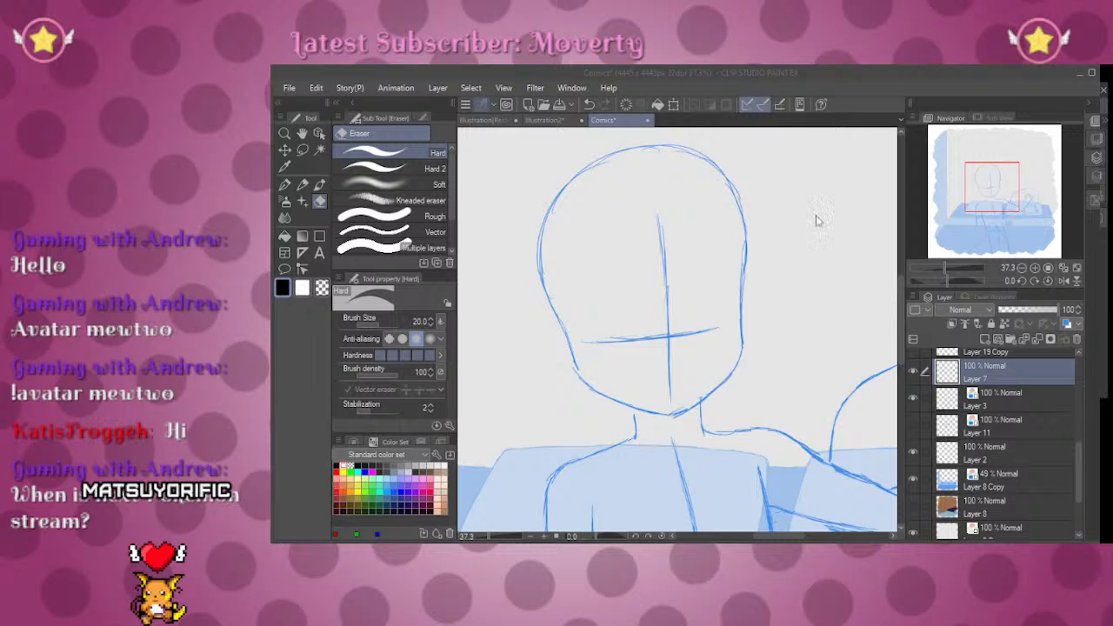
{"action": "key", "text": "Return"}
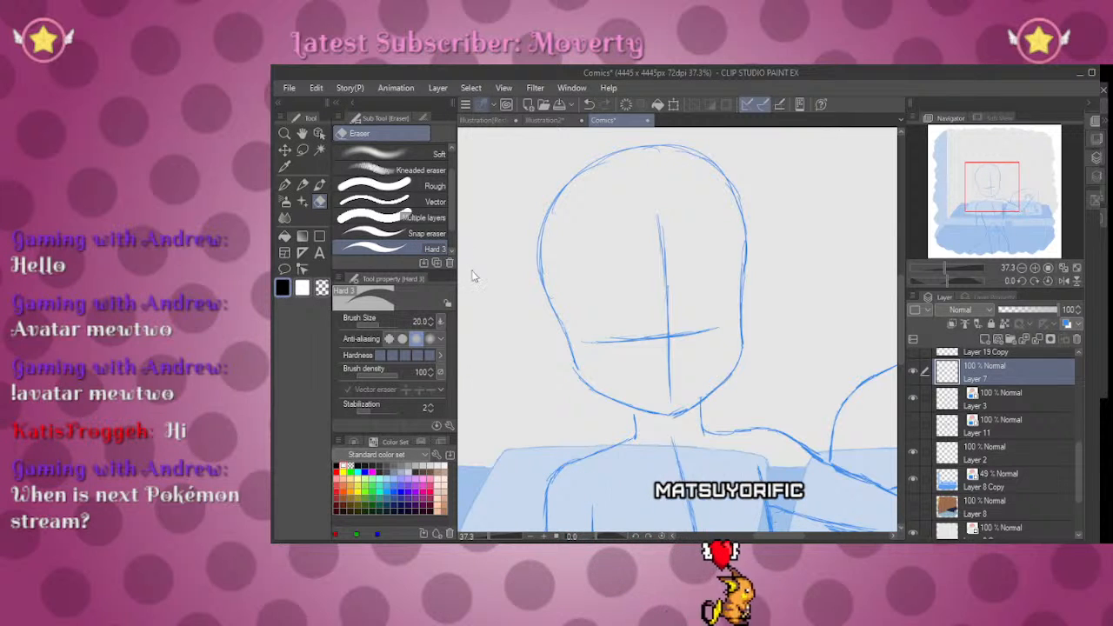
Step: Add a copy of the Textured pen to the eraser sub tools, and undo a short test stroke above the face's eye line
{"action": "key", "text": "alt+Tab"}
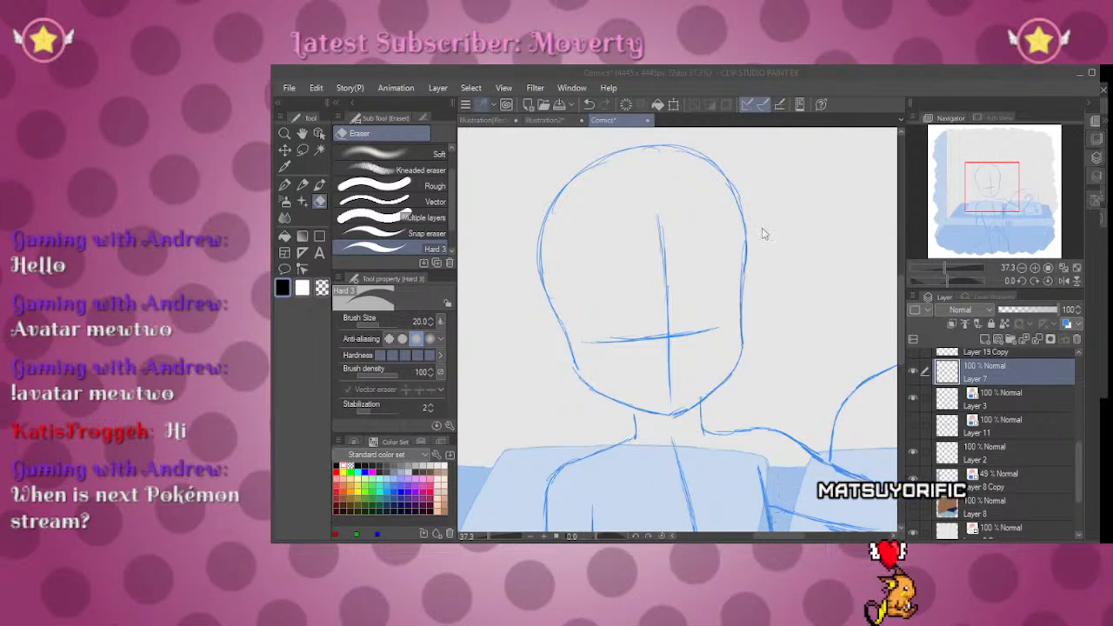
{"action": "left_click", "coordinate": [402, 253]}
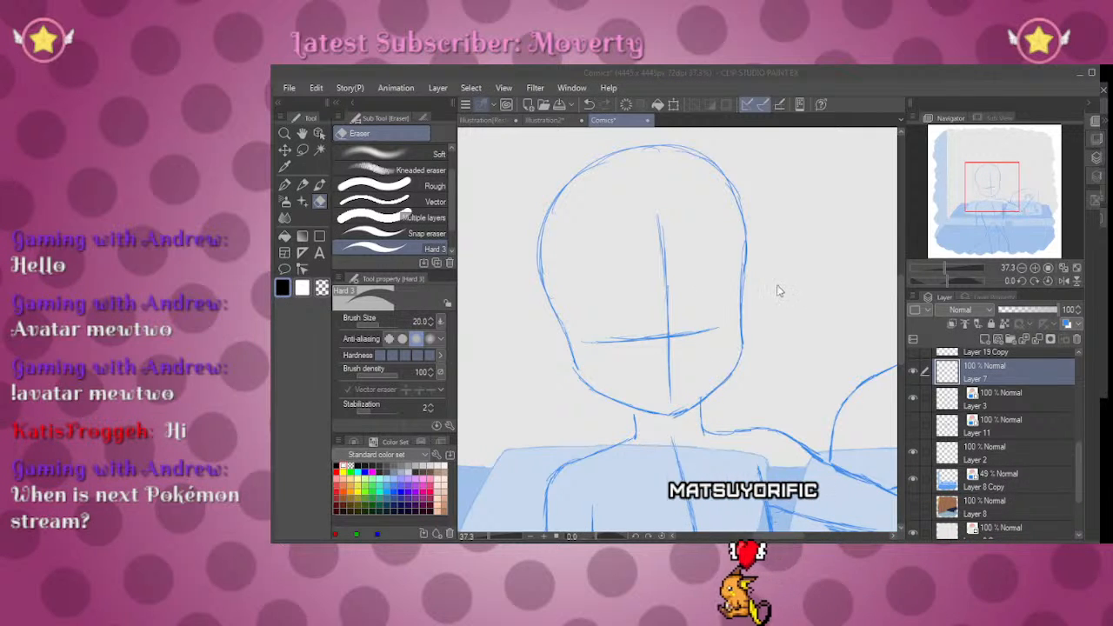
{"action": "left_click", "coordinate": [650, 288]}
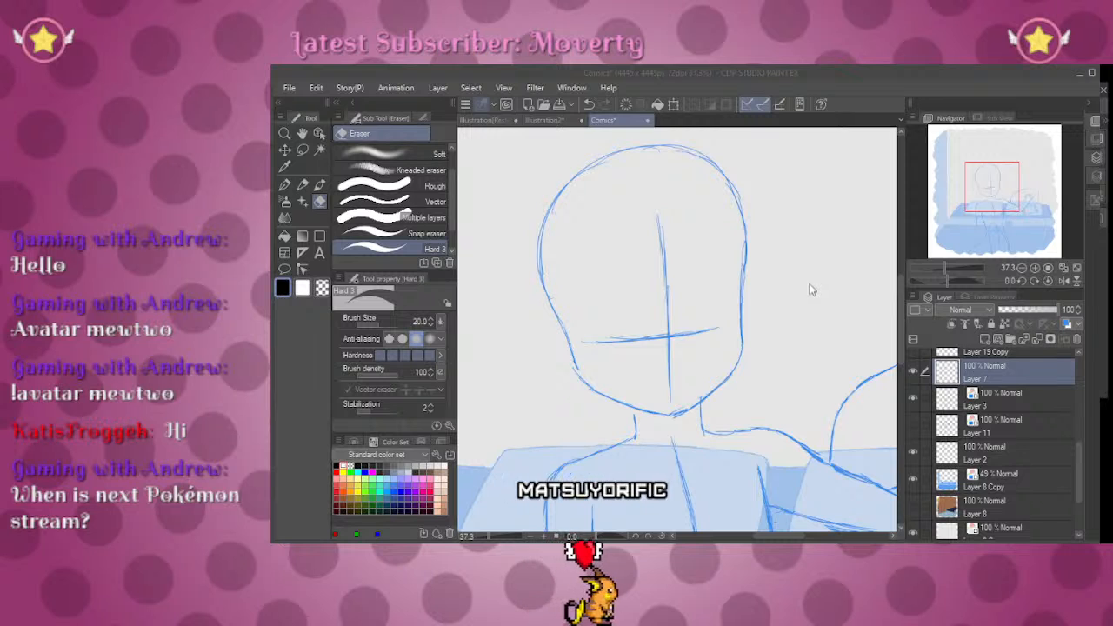
{"action": "left_click", "coordinate": [853, 173]}
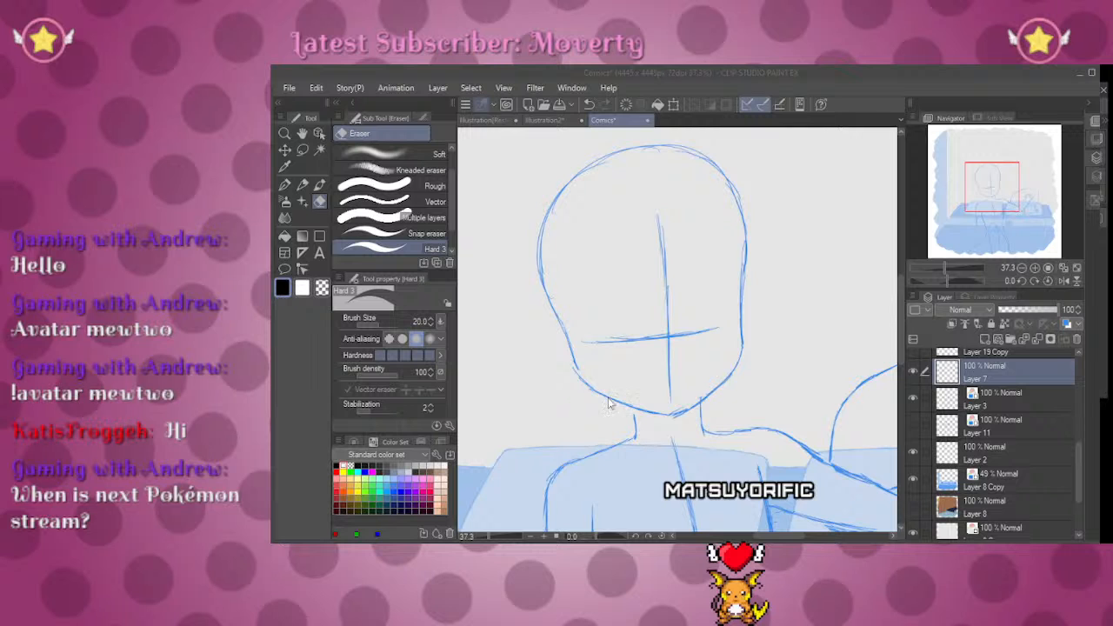
{"action": "left_click", "coordinate": [740, 196]}
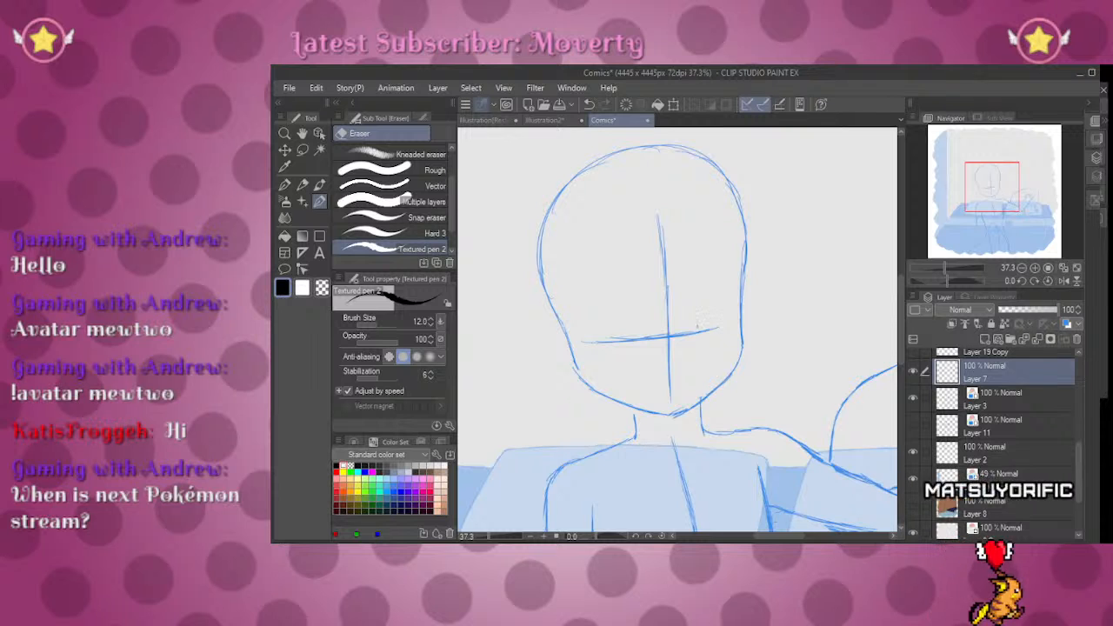
{"action": "left_click_drag", "start_coordinate": [694, 308], "coordinate": [714, 307]}
{"action": "key", "text": "ctrl+z"}
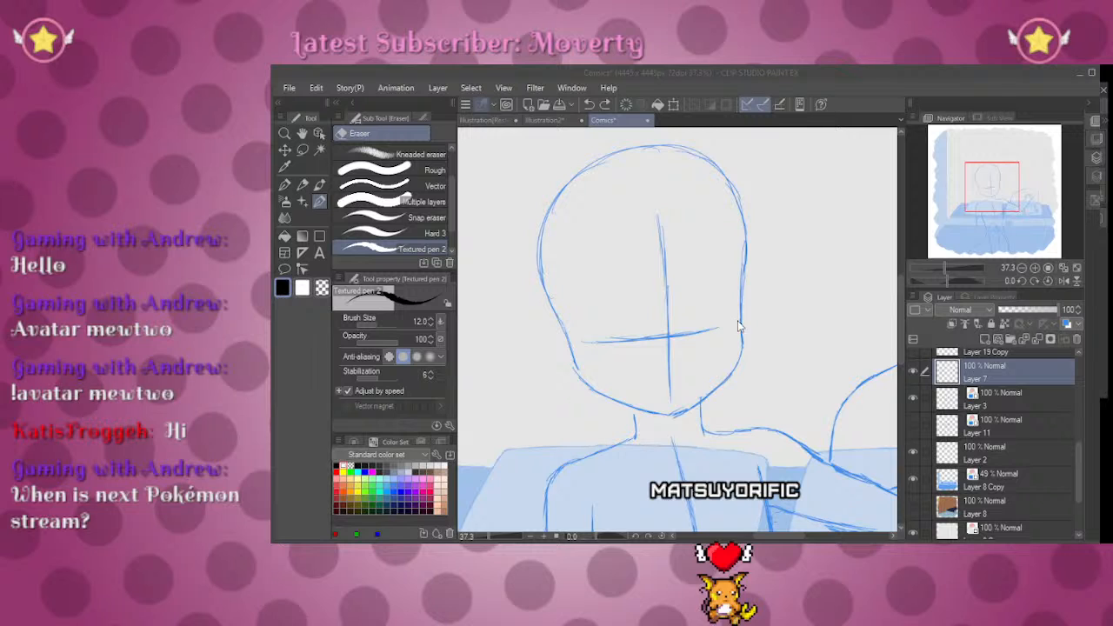
Step: Change the tool icon of the textured pen copy in the eraser group to an eraser
{"action": "left_click", "coordinate": [780, 285]}
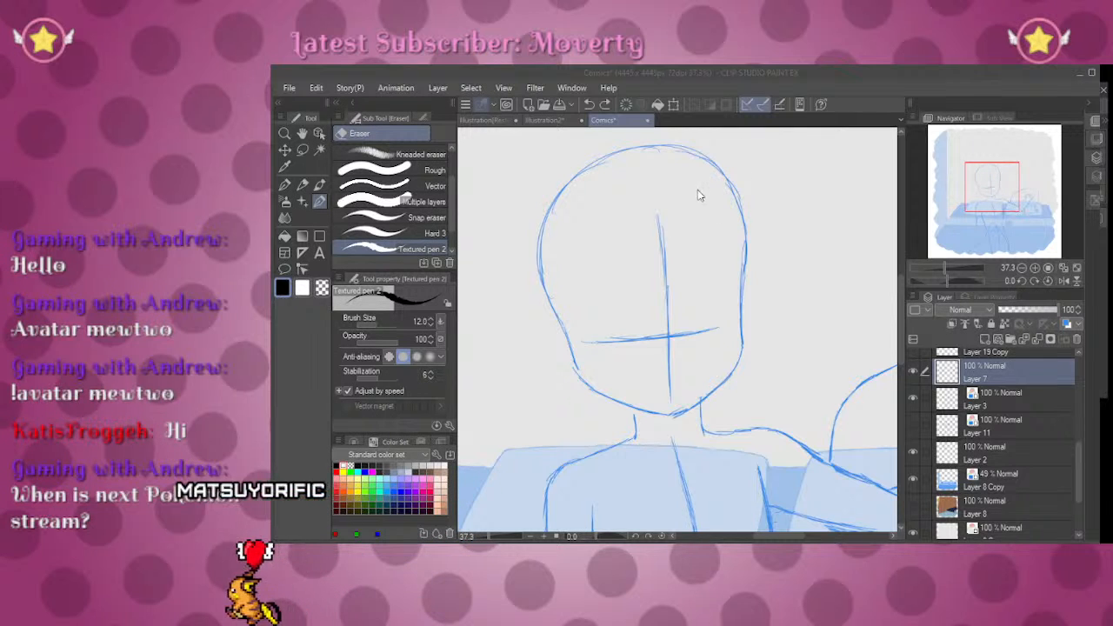
{"action": "left_click", "coordinate": [777, 258]}
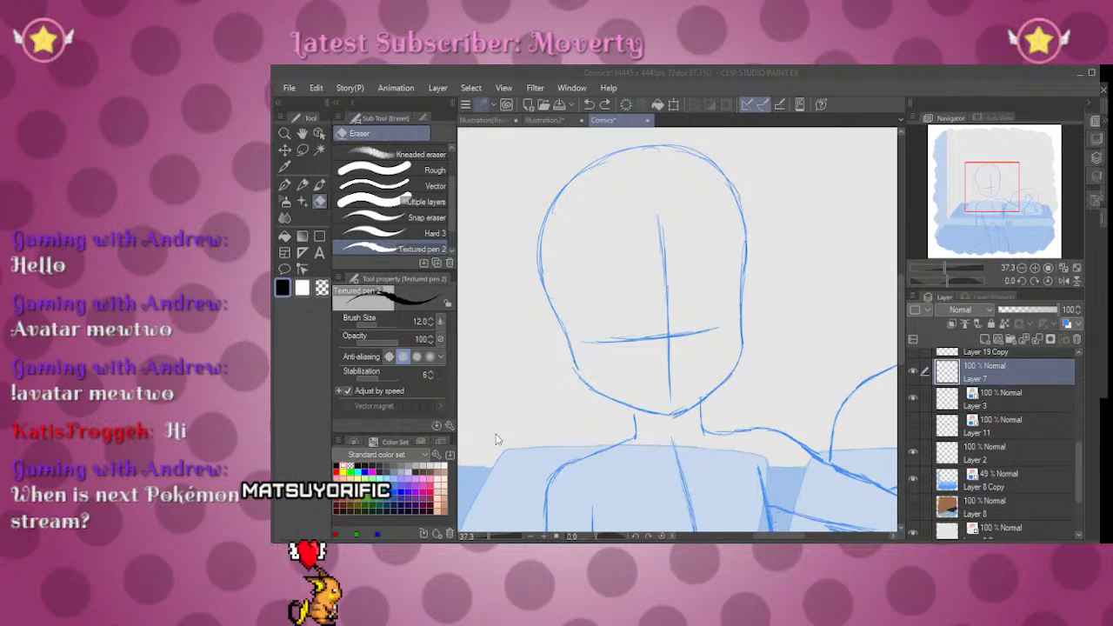
{"action": "left_click", "coordinate": [566, 311]}
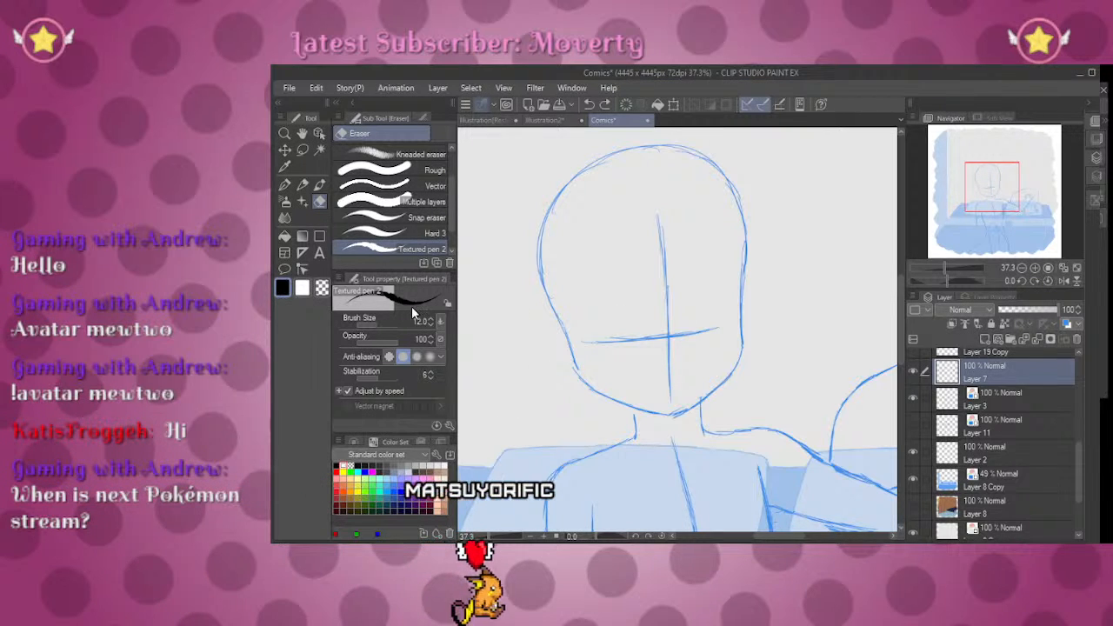
{"action": "left_click", "coordinate": [507, 430]}
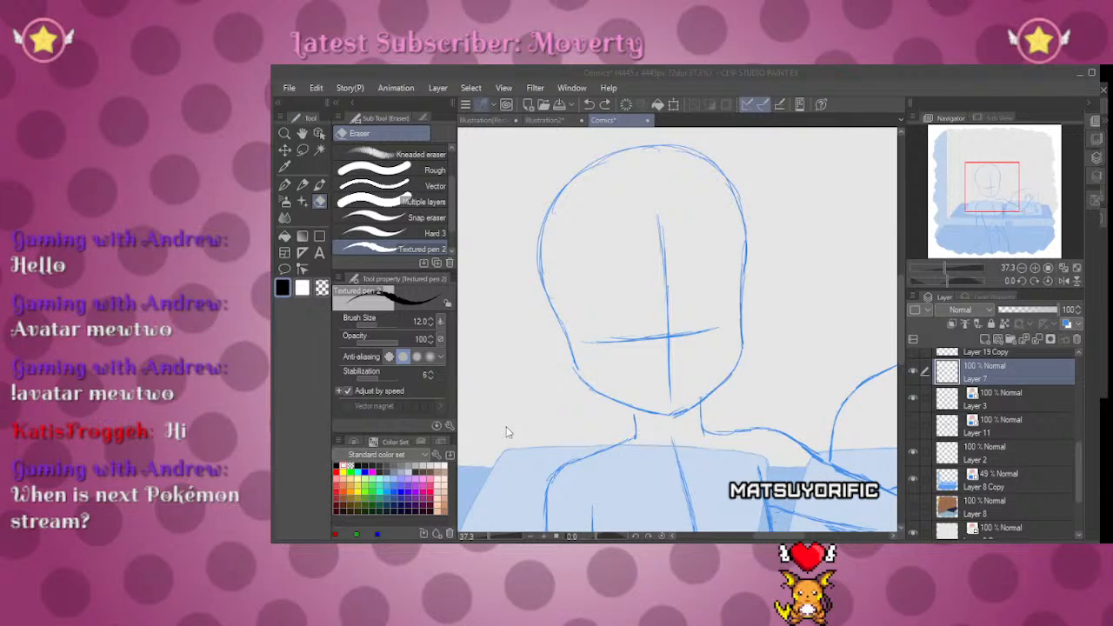
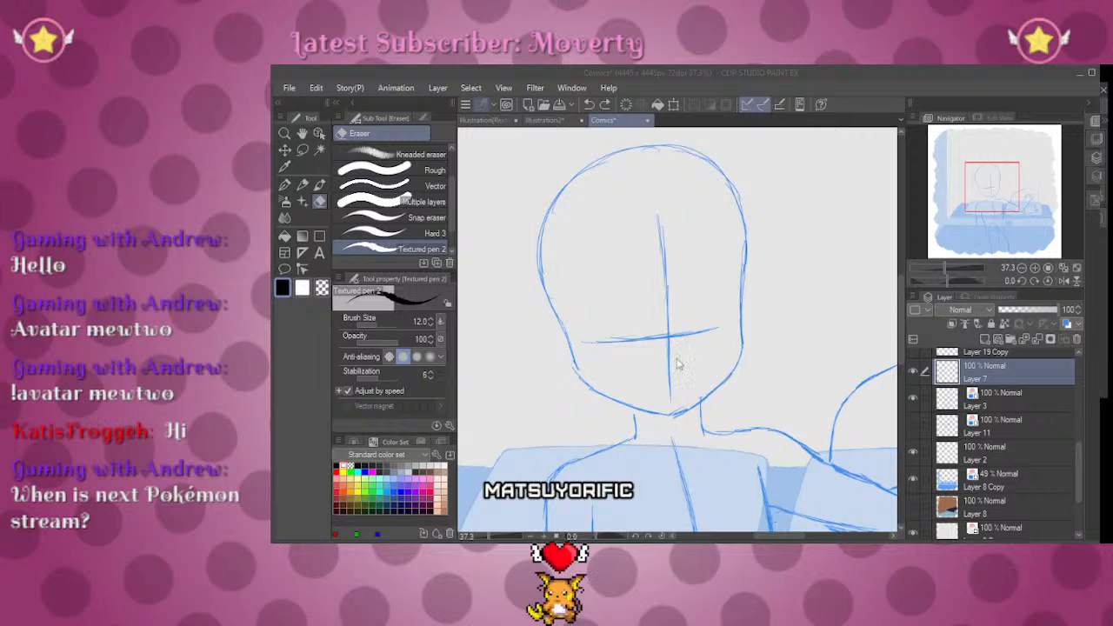
{"action": "left_click", "coordinate": [398, 247]}
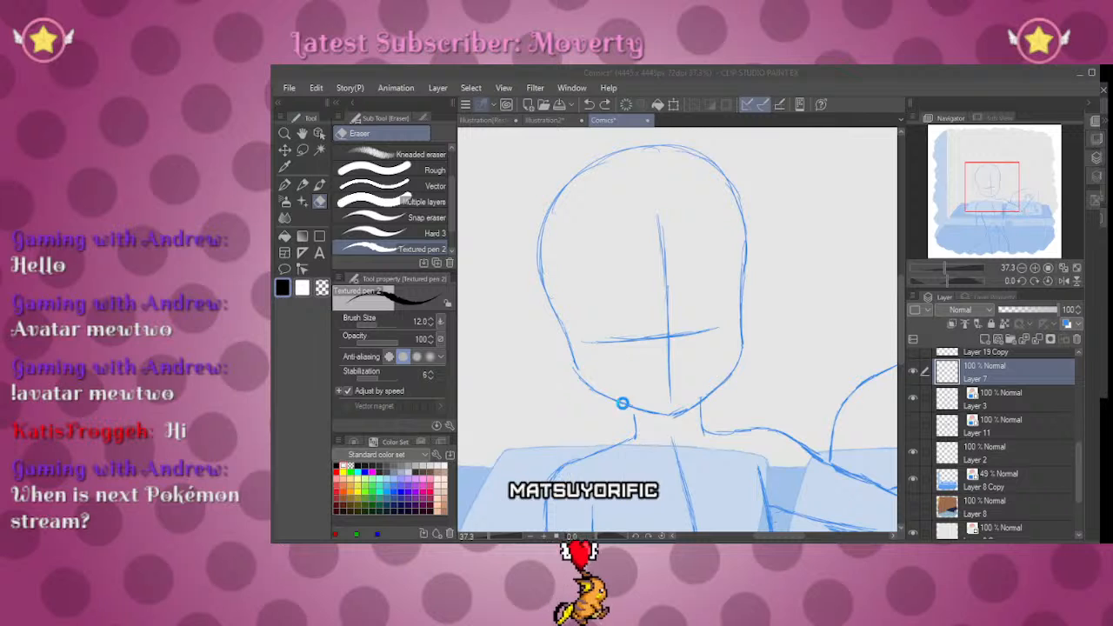
Step: Delete the textured pen copy from the eraser sub tools and move Textured Eraser up to directly below Hard 2
{"action": "left_click", "coordinate": [623, 410]}
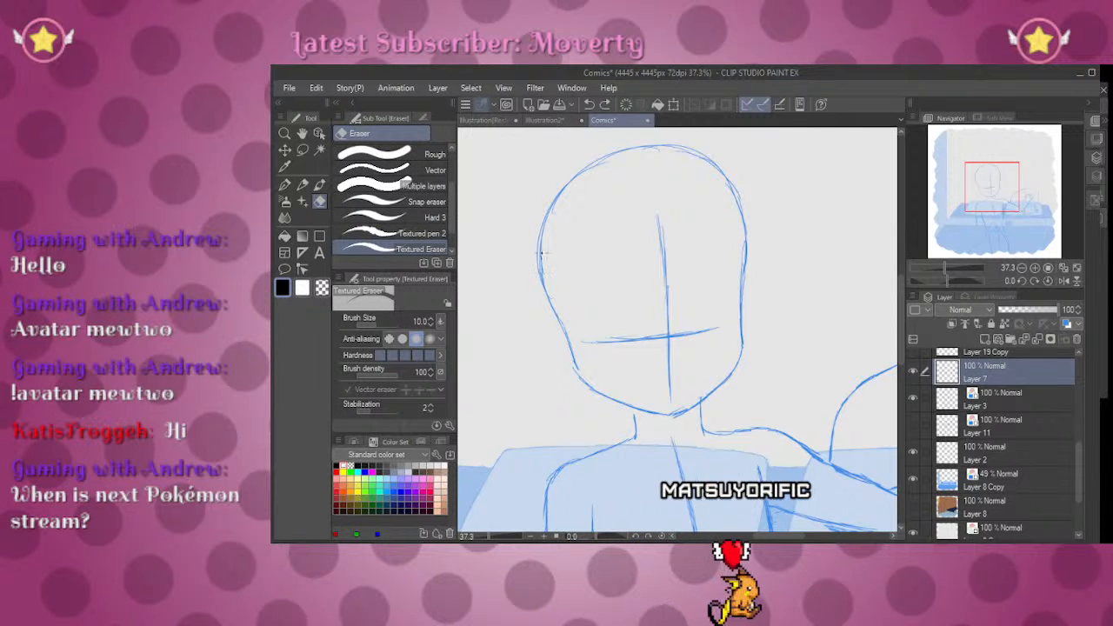
{"action": "left_click", "coordinate": [434, 234]}
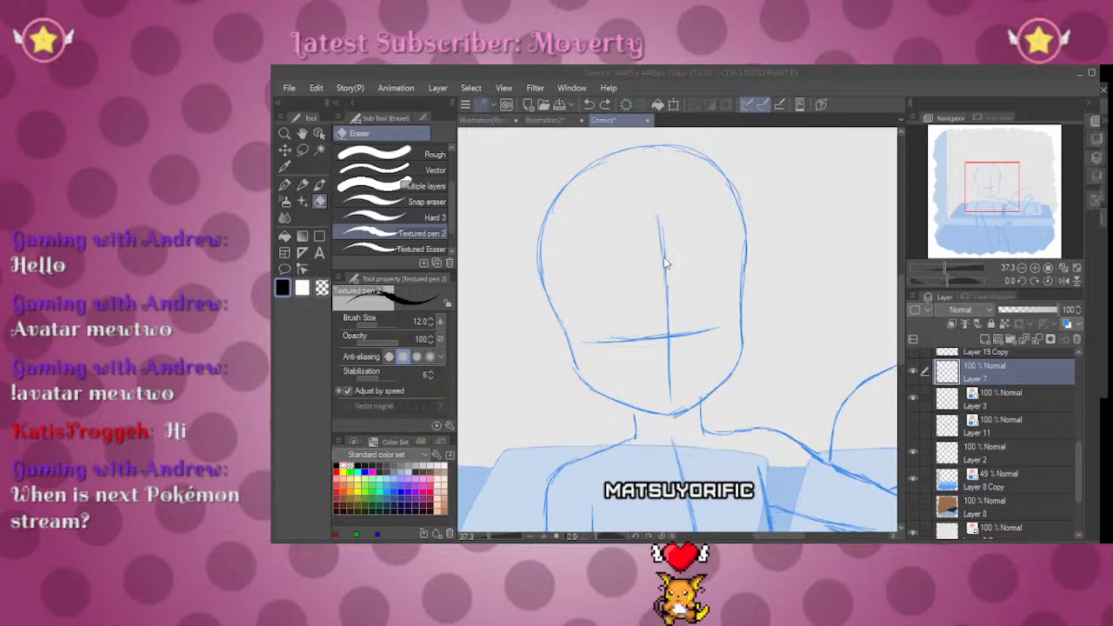
{"action": "left_click", "coordinate": [624, 247]}
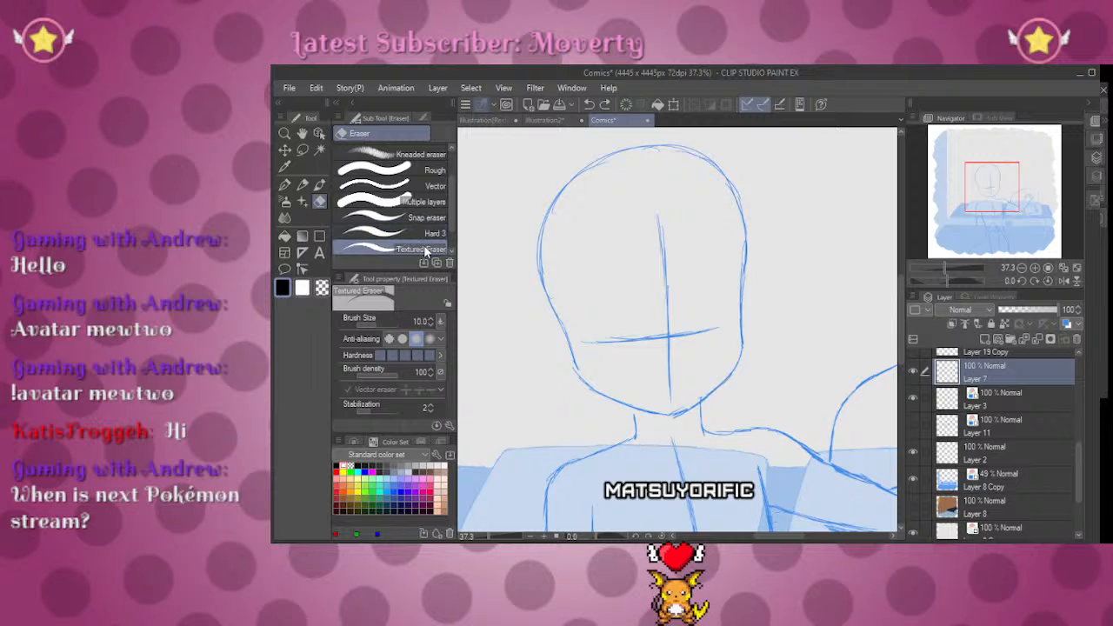
{"action": "left_click_drag", "start_coordinate": [432, 176], "coordinate": [433, 151]}
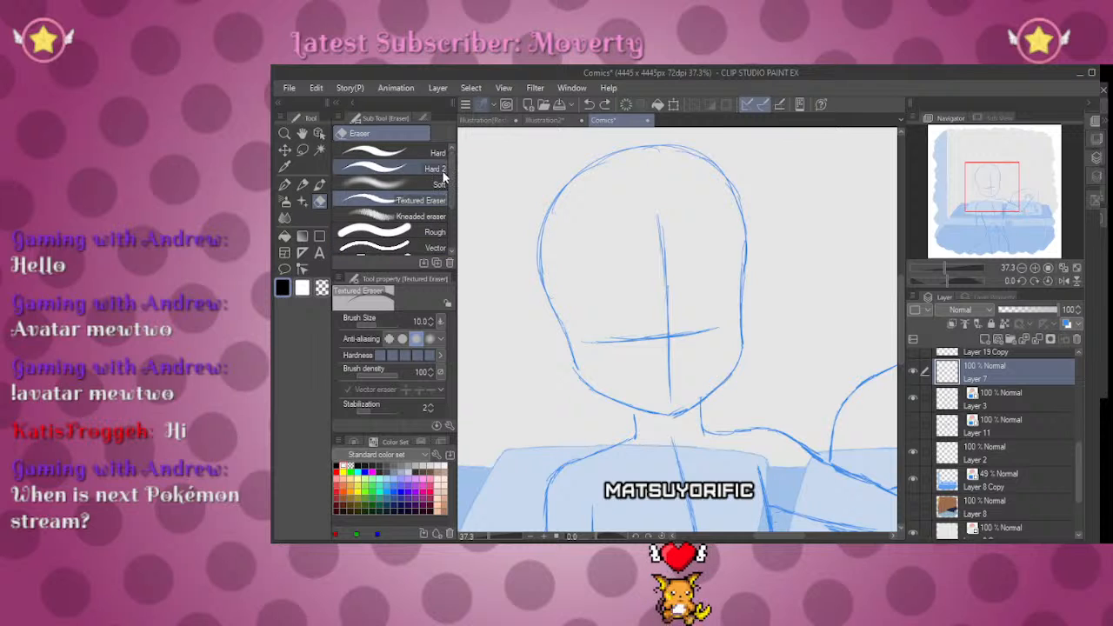
{"action": "left_click_drag", "start_coordinate": [417, 200], "coordinate": [440, 181]}
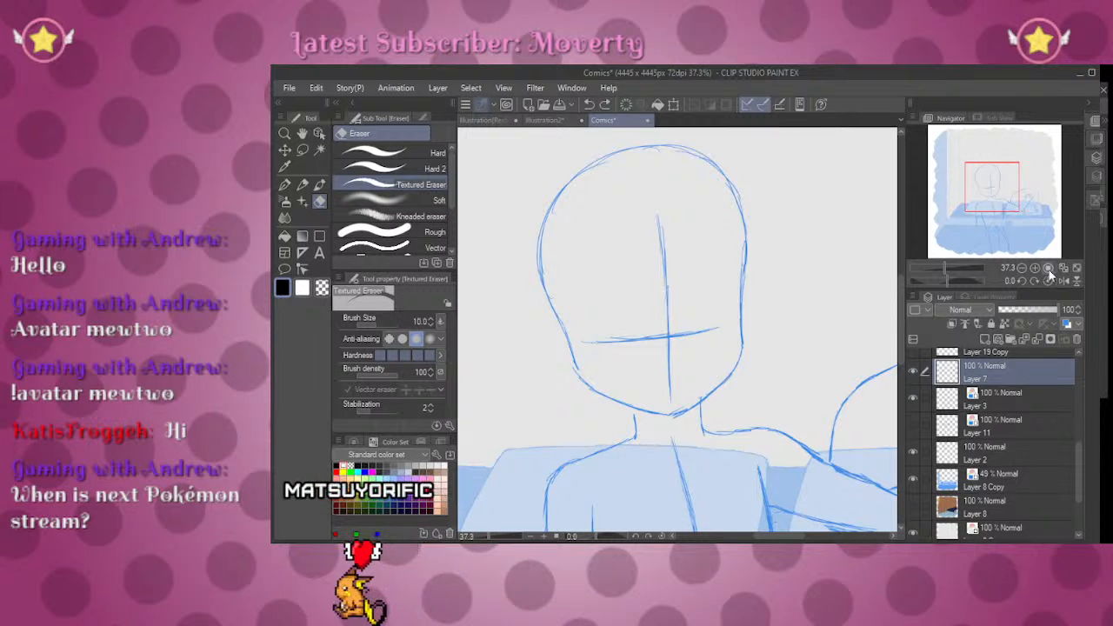
Step: Draw a small angled nose with the Textured pen at size 7, starting where the face guides cross
{"action": "left_click_drag", "start_coordinate": [997, 231], "coordinate": [989, 180]}
{"action": "key", "text": "p"}
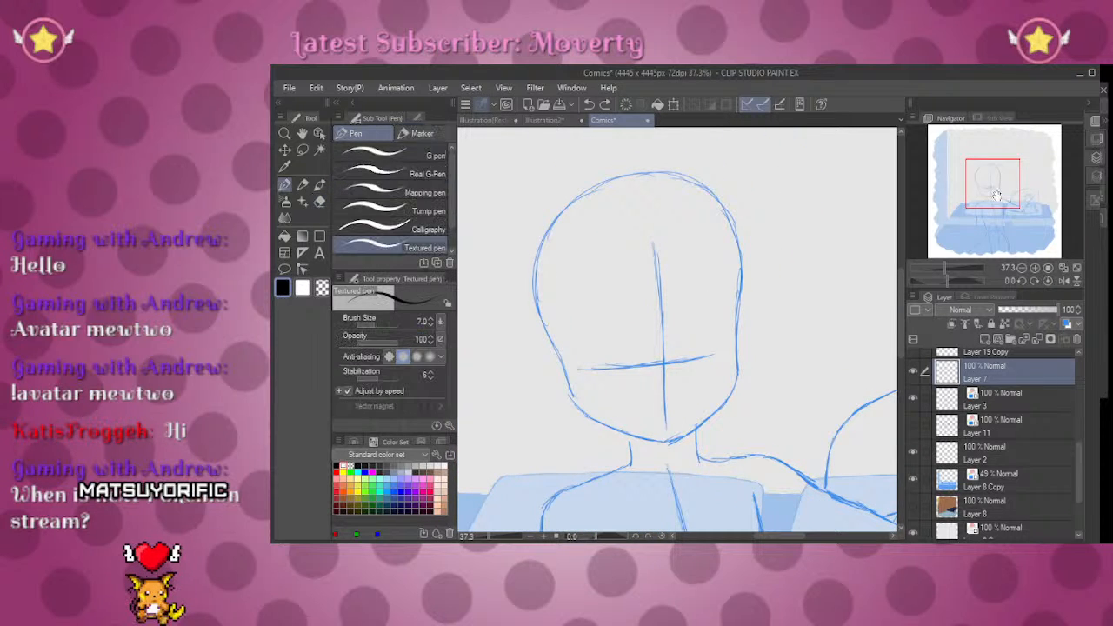
{"action": "left_click", "coordinate": [1064, 283]}
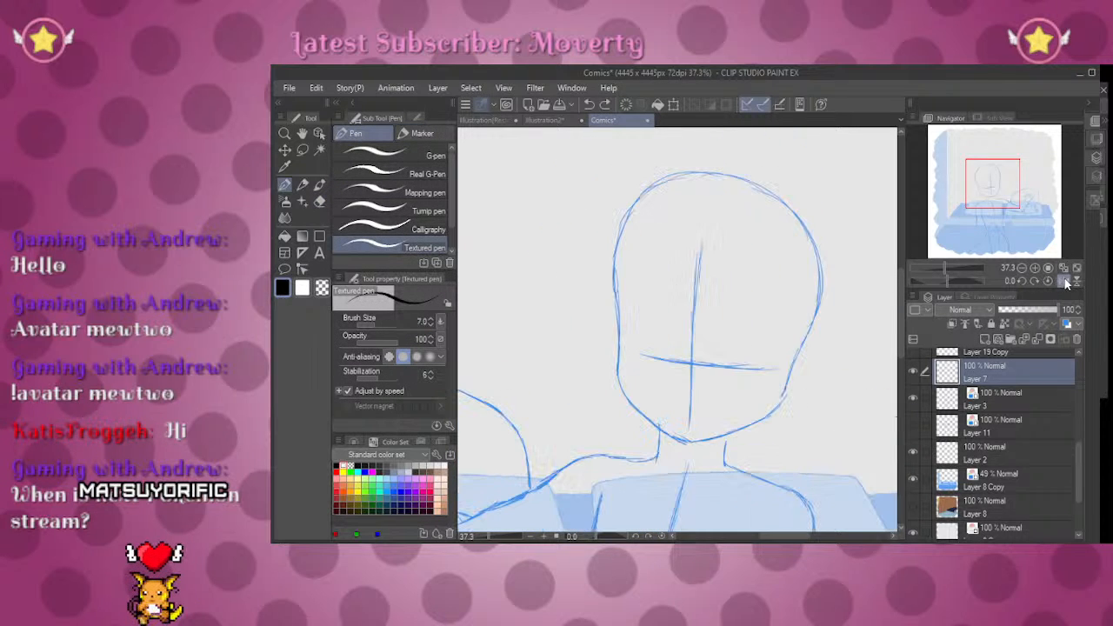
{"action": "left_click", "coordinate": [1061, 282]}
{"action": "left_click", "coordinate": [943, 268]}
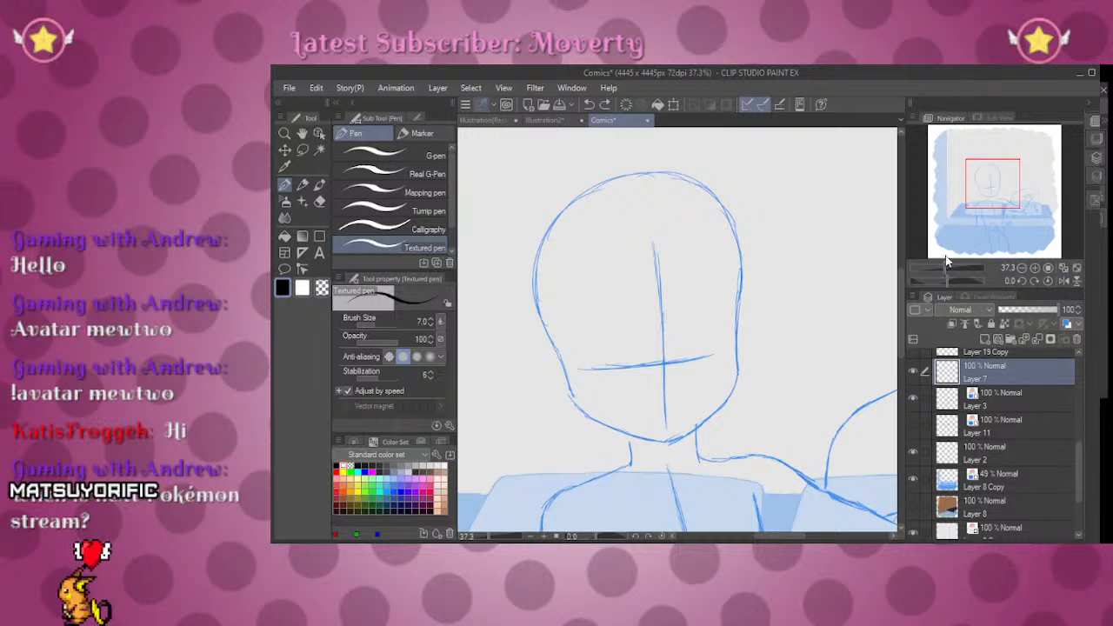
{"action": "left_click_drag", "start_coordinate": [943, 268], "coordinate": [951, 268]}
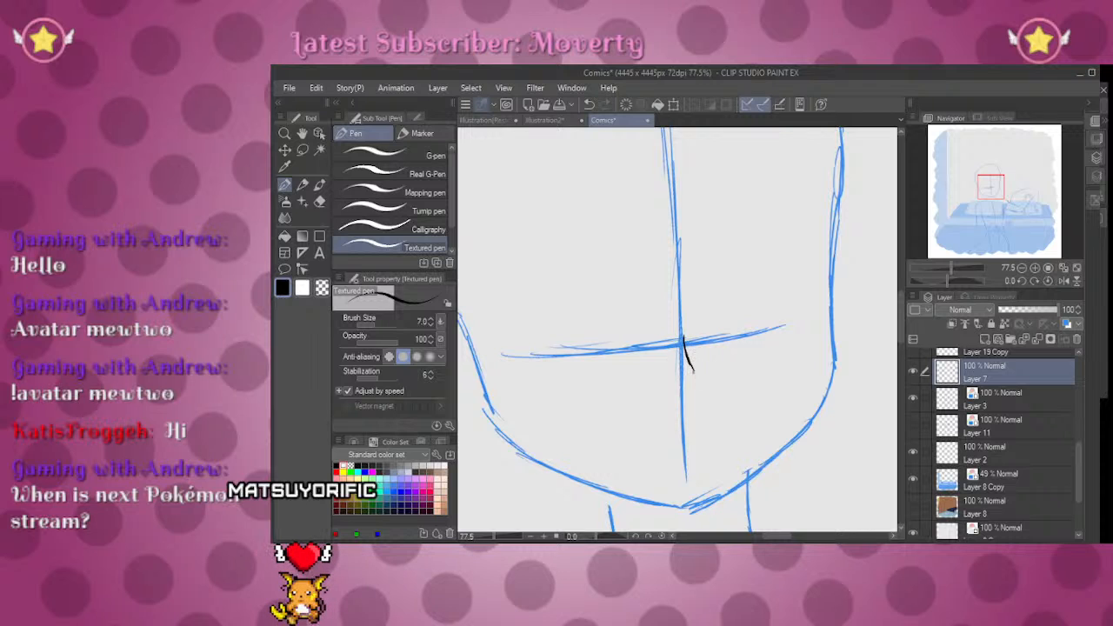
{"action": "left_click_drag", "start_coordinate": [693, 368], "coordinate": [696, 379]}
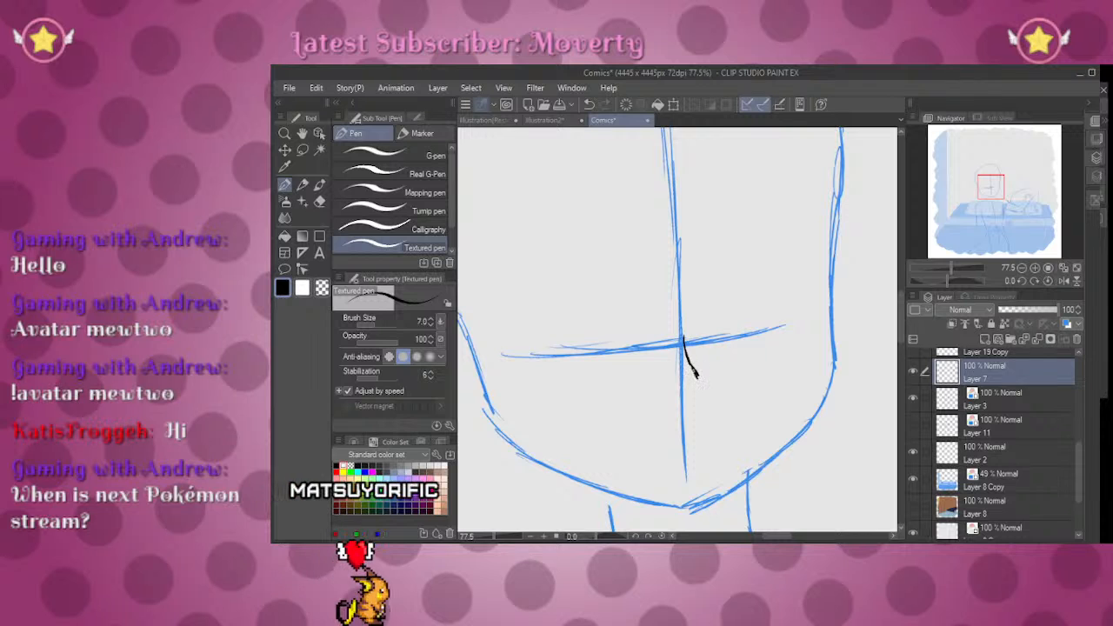
{"action": "left_click_drag", "start_coordinate": [695, 379], "coordinate": [684, 396]}
Step: Draw the two lower eyelid lines in black along the horizontal face guide, one on each side of the nose
{"action": "left_click_drag", "start_coordinate": [947, 280], "coordinate": [951, 279]}
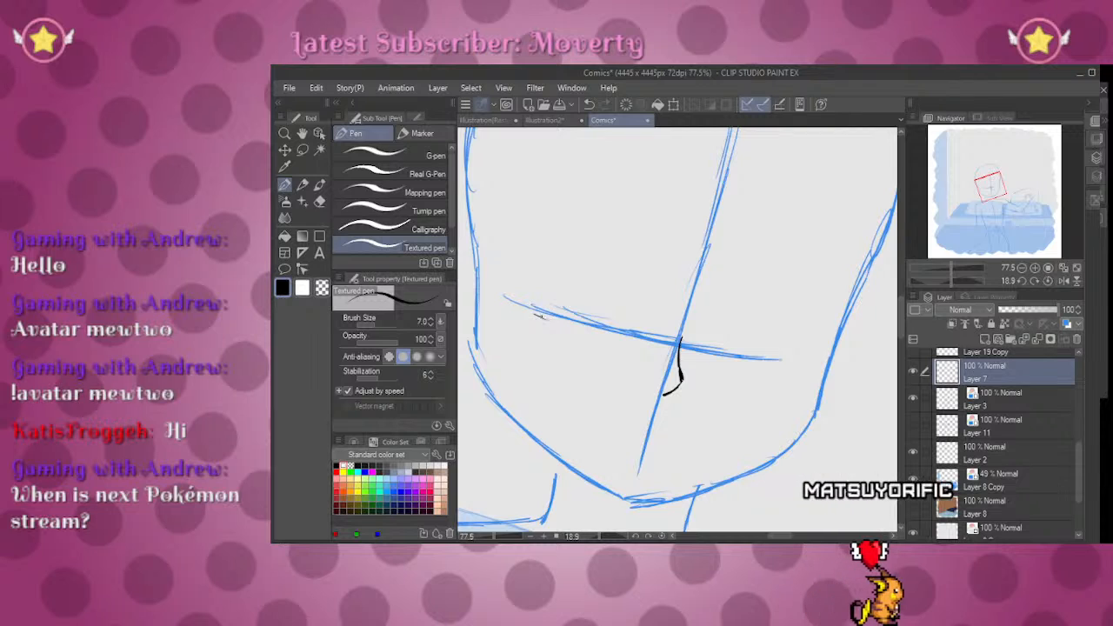
{"action": "left_click_drag", "start_coordinate": [523, 307], "coordinate": [600, 327]}
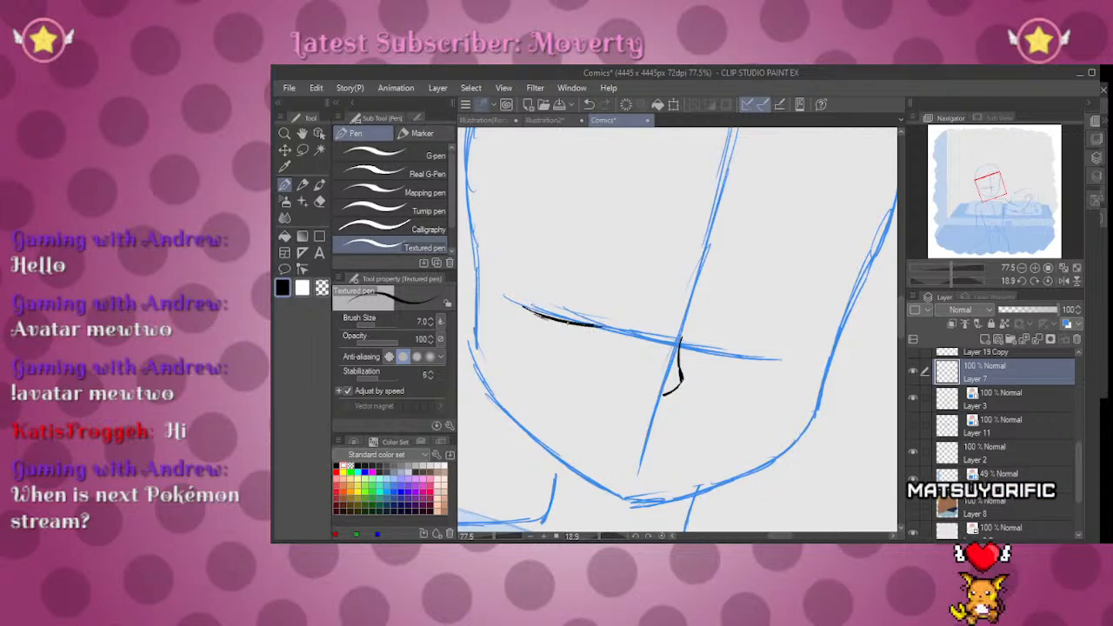
{"action": "left_click_drag", "start_coordinate": [718, 347], "coordinate": [778, 357]}
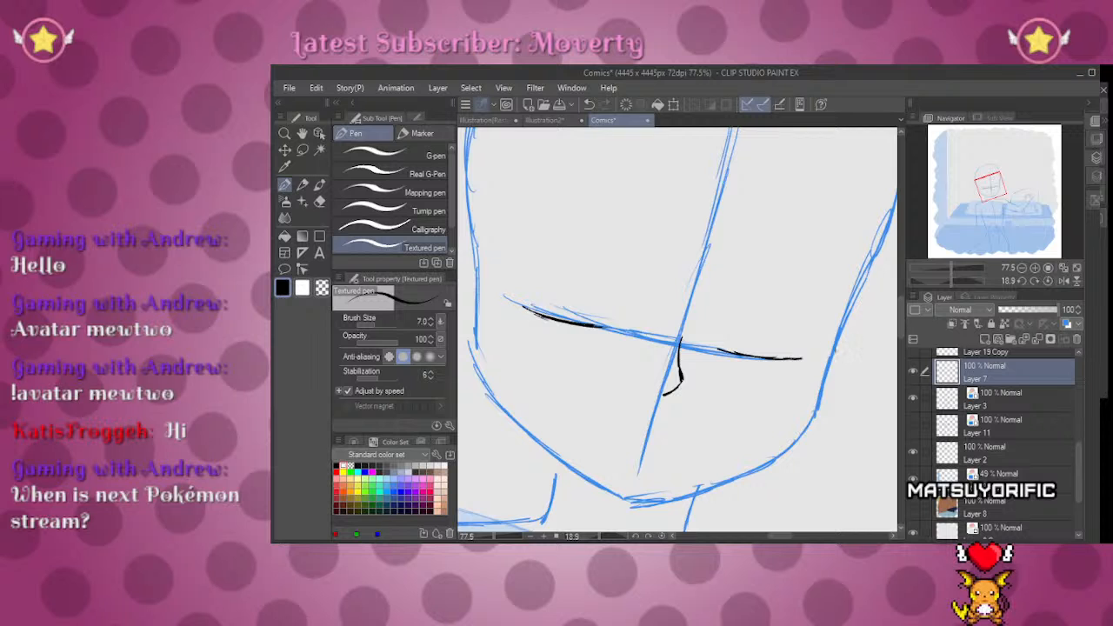
Step: Erase the nose and redraw it with the Textured pen as an angled line with a short hooked tip
{"action": "left_click_drag", "start_coordinate": [951, 280], "coordinate": [946, 279]}
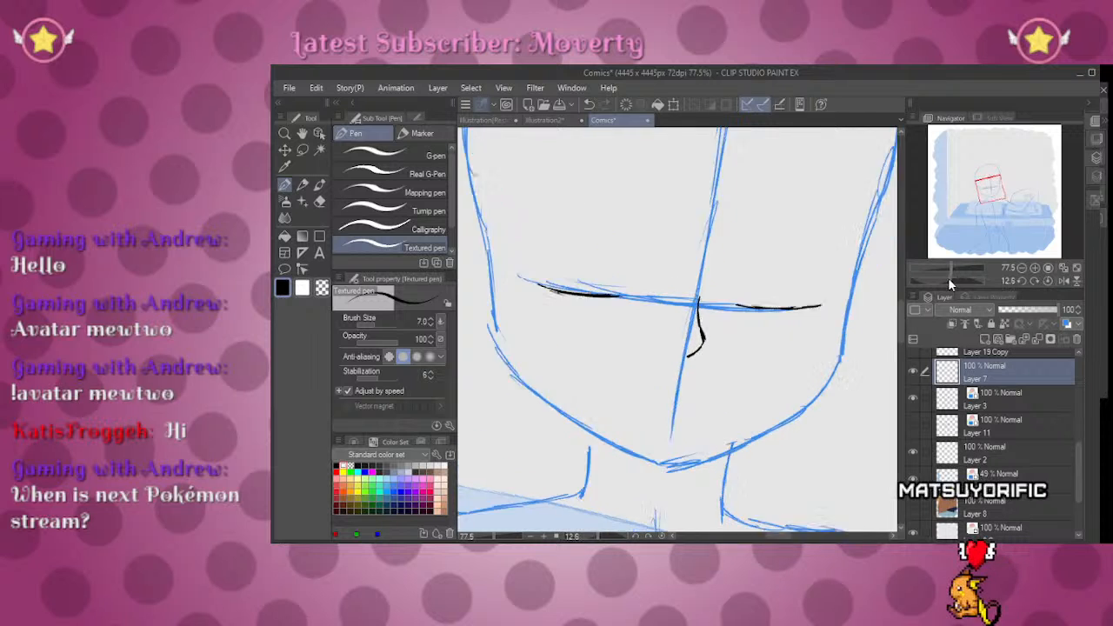
{"action": "key", "text": "ctrl+shift+r"}
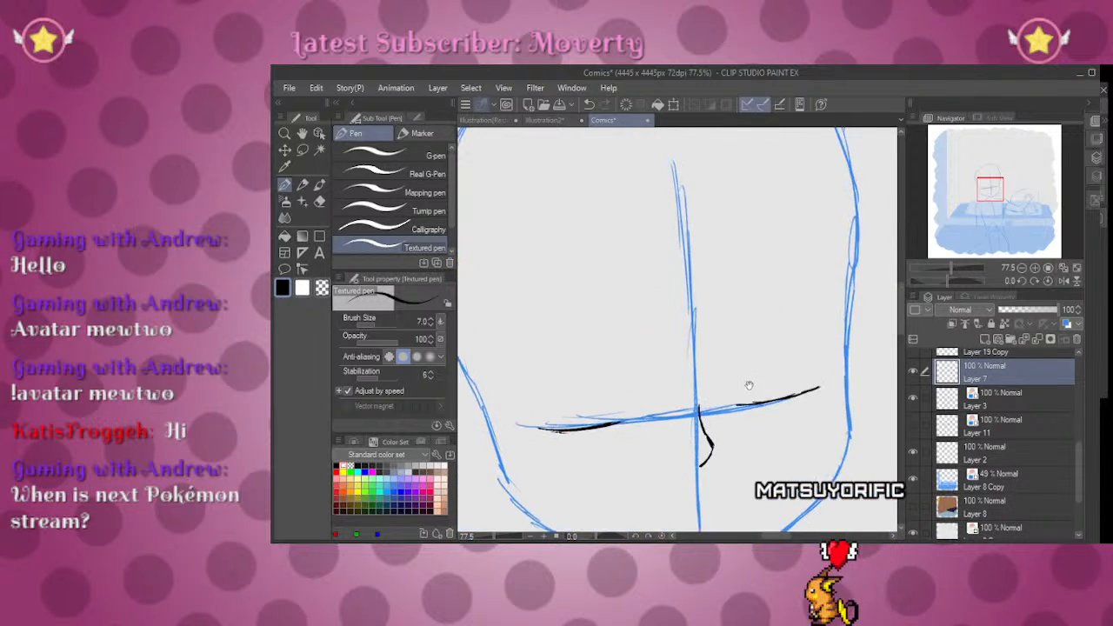
{"action": "key", "text": "e"}
{"action": "key", "text": "p"}
{"action": "key", "text": "e"}
{"action": "key", "text": "e"}
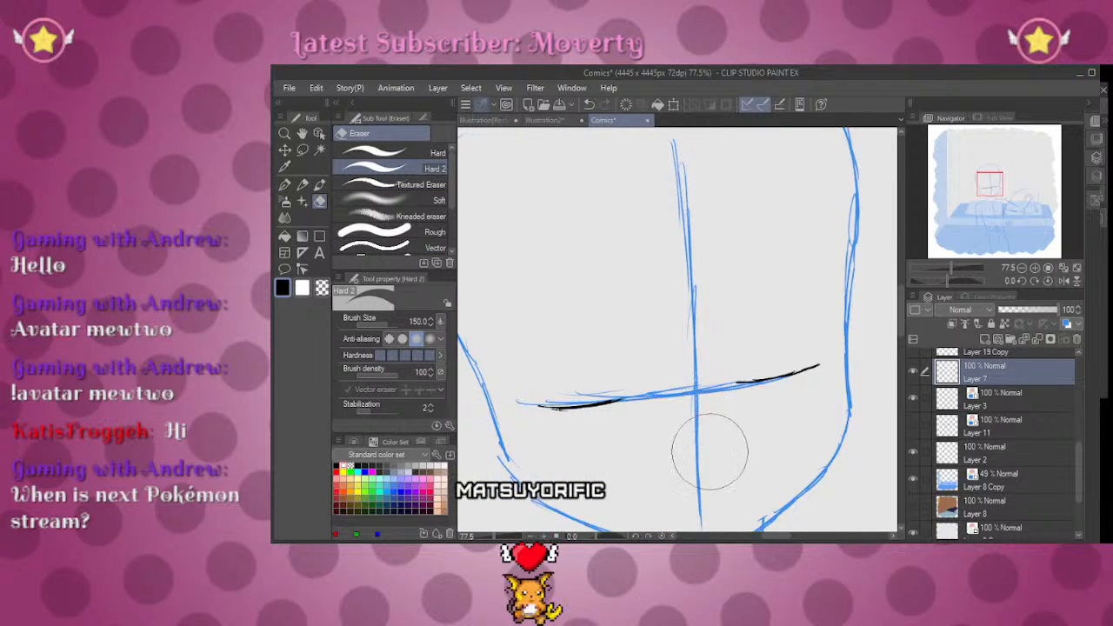
{"action": "key", "text": "p"}
{"action": "left_click_drag", "start_coordinate": [695, 384], "coordinate": [700, 416]}
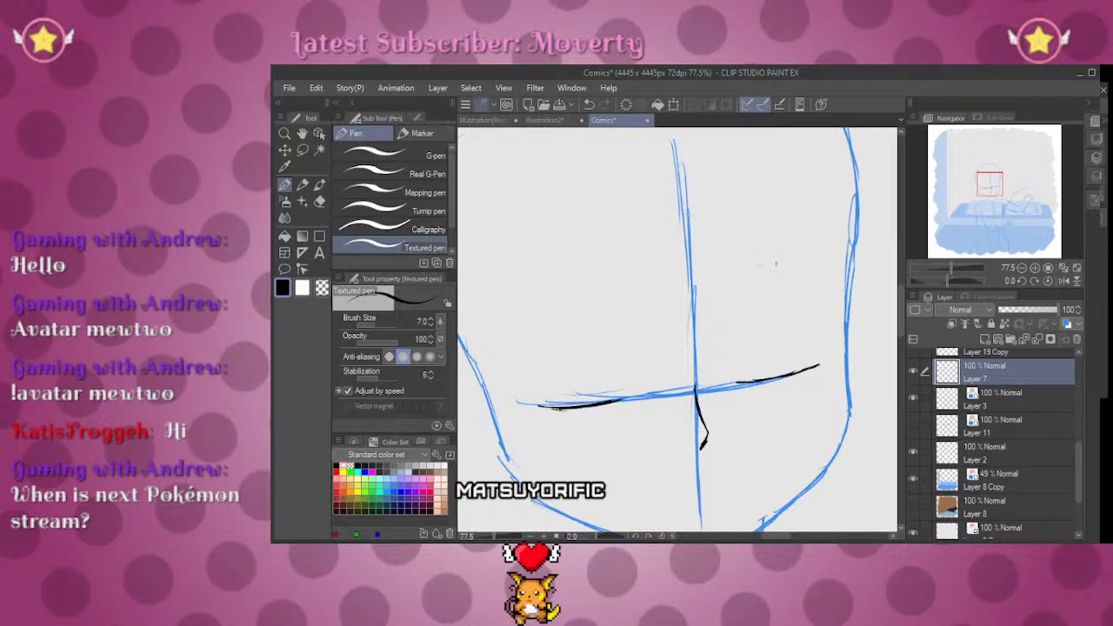
Step: Draw an arched upper eyelid above each lower eyelid line, using a mirrored and rotated view for the second eye
{"action": "mouse_move", "coordinate": [727, 294]}
{"action": "left_mouse_down"}
{"action": "mouse_move", "coordinate": [744, 276]}
{"action": "mouse_move", "coordinate": [795, 262]}
{"action": "mouse_move", "coordinate": [822, 281]}
{"action": "mouse_move", "coordinate": [828, 315]}
{"action": "left_mouse_up"}
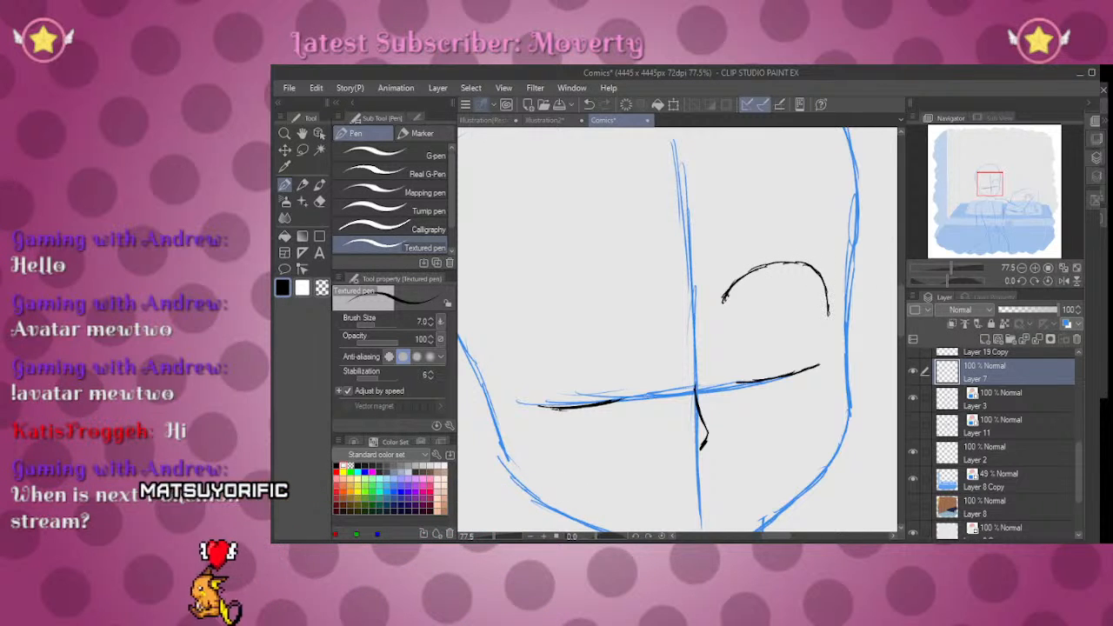
{"action": "left_click", "coordinate": [1063, 281]}
{"action": "left_click_drag", "start_coordinate": [946, 277], "coordinate": [939, 278]}
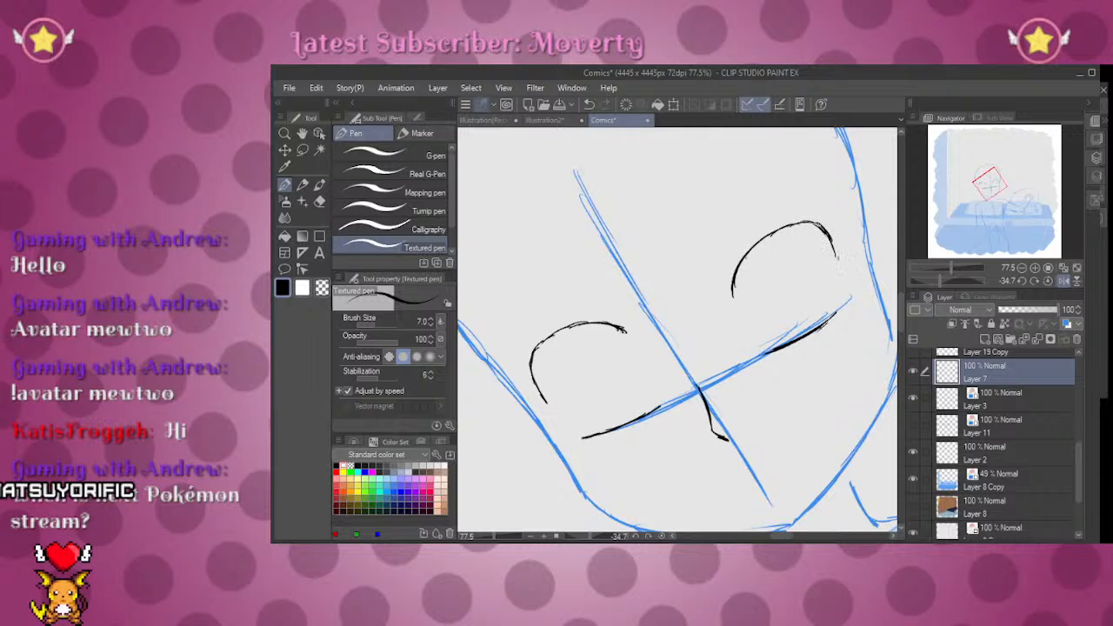
Step: Lasso both upper eyelid arcs, shift them slightly down toward the lower lid lines, and deselect
{"action": "left_click", "coordinate": [1062, 280]}
{"action": "mouse_move", "coordinate": [957, 280]}
{"action": "left_mouse_down"}
{"action": "mouse_move", "coordinate": [938, 267]}
{"action": "mouse_move", "coordinate": [953, 271]}
{"action": "left_mouse_up"}
{"action": "left_click_drag", "start_coordinate": [986, 184], "coordinate": [985, 185]}
{"action": "left_click_drag", "start_coordinate": [950, 266], "coordinate": [949, 265]}
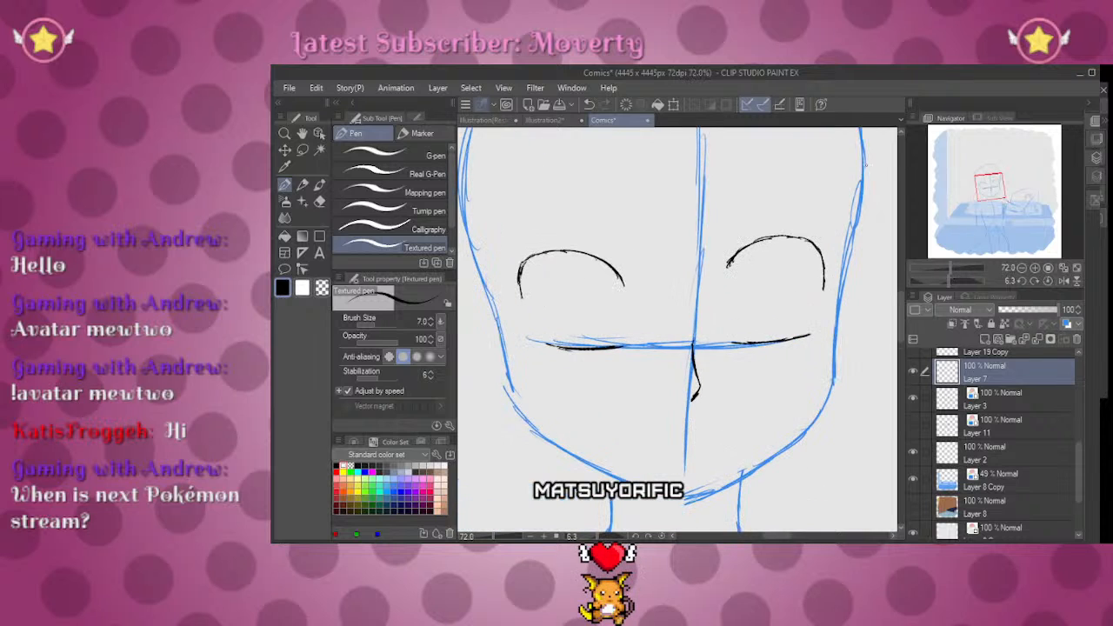
{"action": "left_click", "coordinate": [301, 150]}
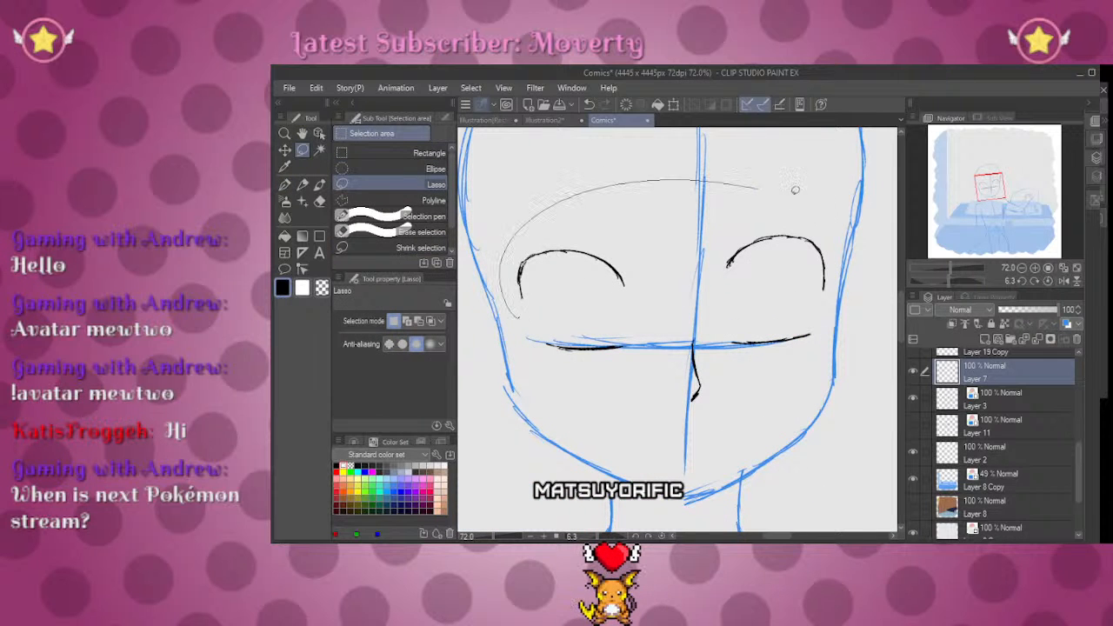
{"action": "mouse_move", "coordinate": [847, 297]}
{"action": "left_mouse_down"}
{"action": "mouse_move", "coordinate": [812, 298]}
{"action": "mouse_move", "coordinate": [816, 272]}
{"action": "left_mouse_up"}
{"action": "key", "text": "ctrl+t"}
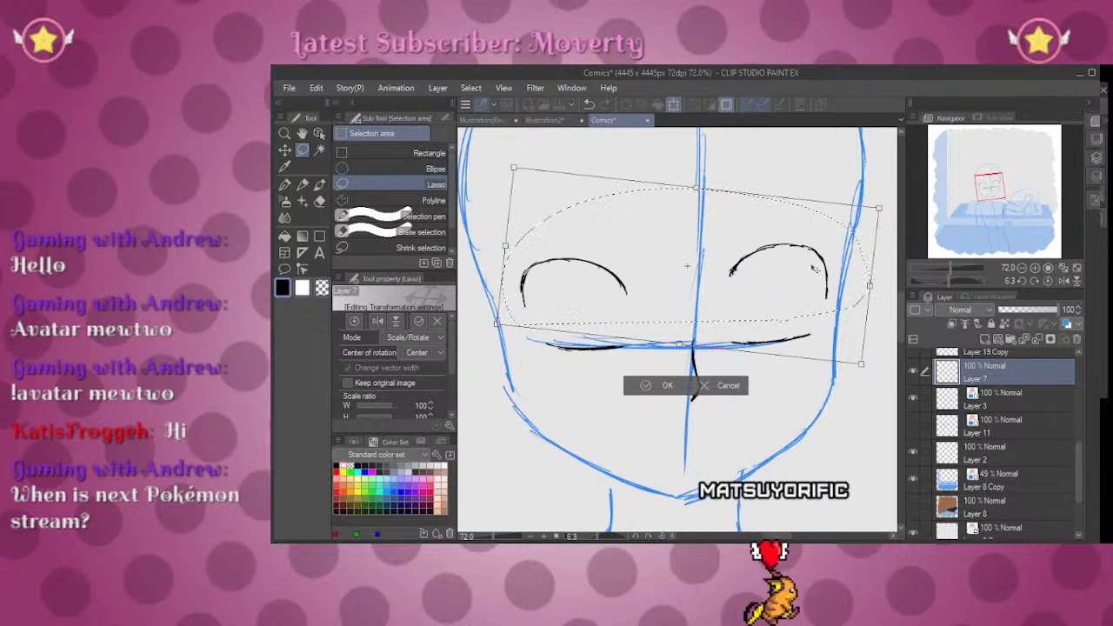
{"action": "left_click", "coordinate": [665, 385]}
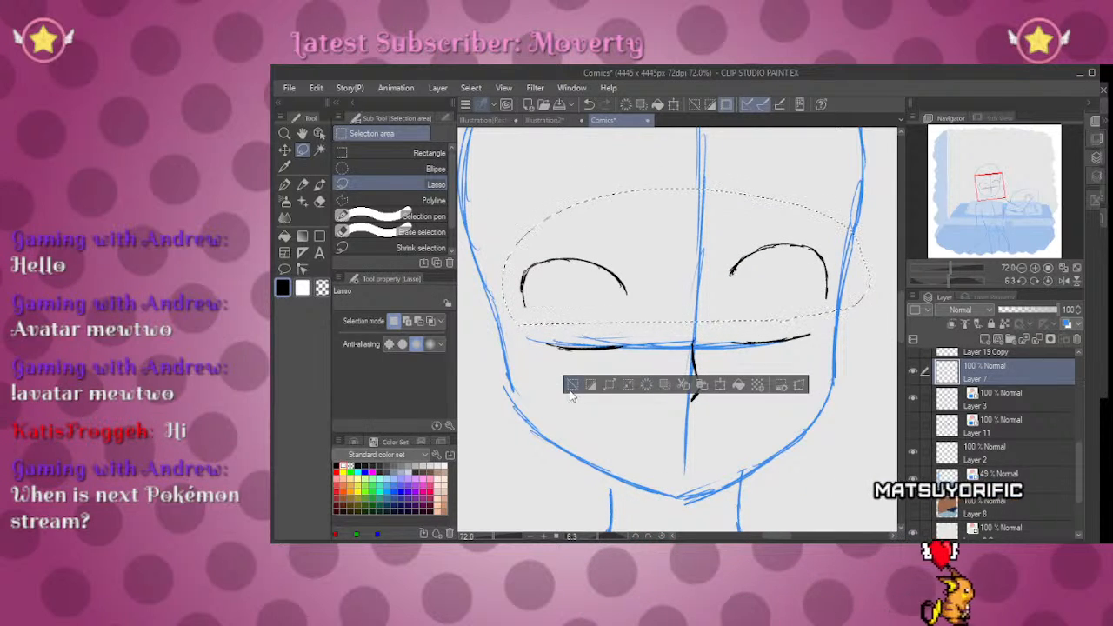
{"action": "key", "text": "ctrl+d"}
Step: Lasso the upper eyelid arc on the nose tip's side, scale it to 96%, and nudge it inward
{"action": "mouse_move", "coordinate": [715, 303]}
{"action": "left_mouse_down"}
{"action": "mouse_move", "coordinate": [848, 202]}
{"action": "mouse_move", "coordinate": [850, 304]}
{"action": "left_mouse_up"}
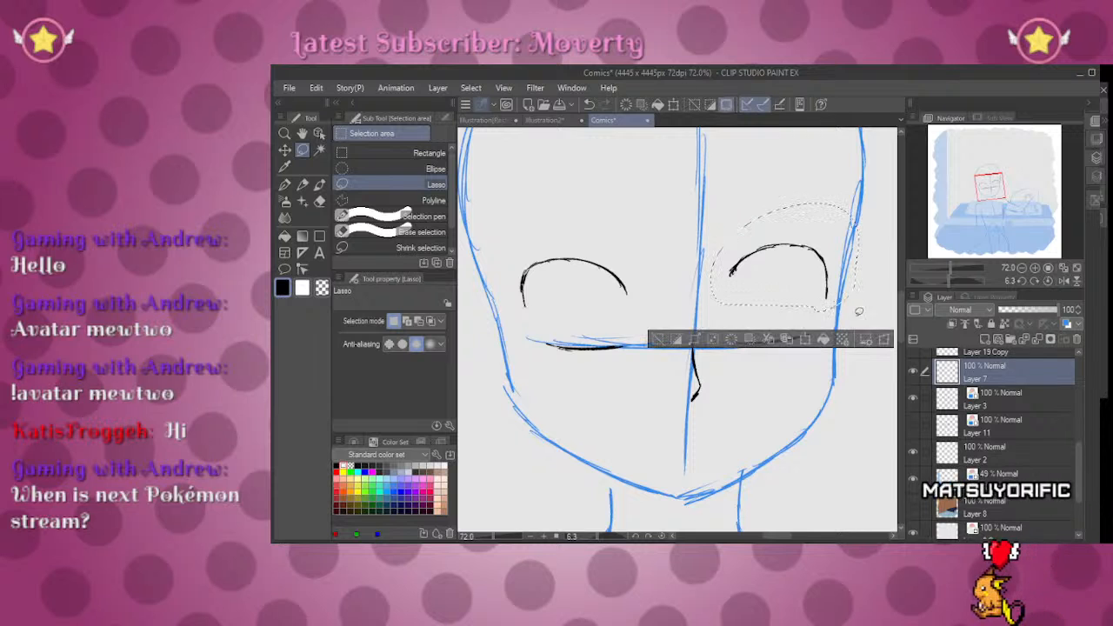
{"action": "key", "text": "ctrl+t"}
{"action": "mouse_move", "coordinate": [840, 250]}
{"action": "left_mouse_down"}
{"action": "mouse_move", "coordinate": [852, 268]}
{"action": "mouse_move", "coordinate": [829, 263]}
{"action": "left_mouse_up"}
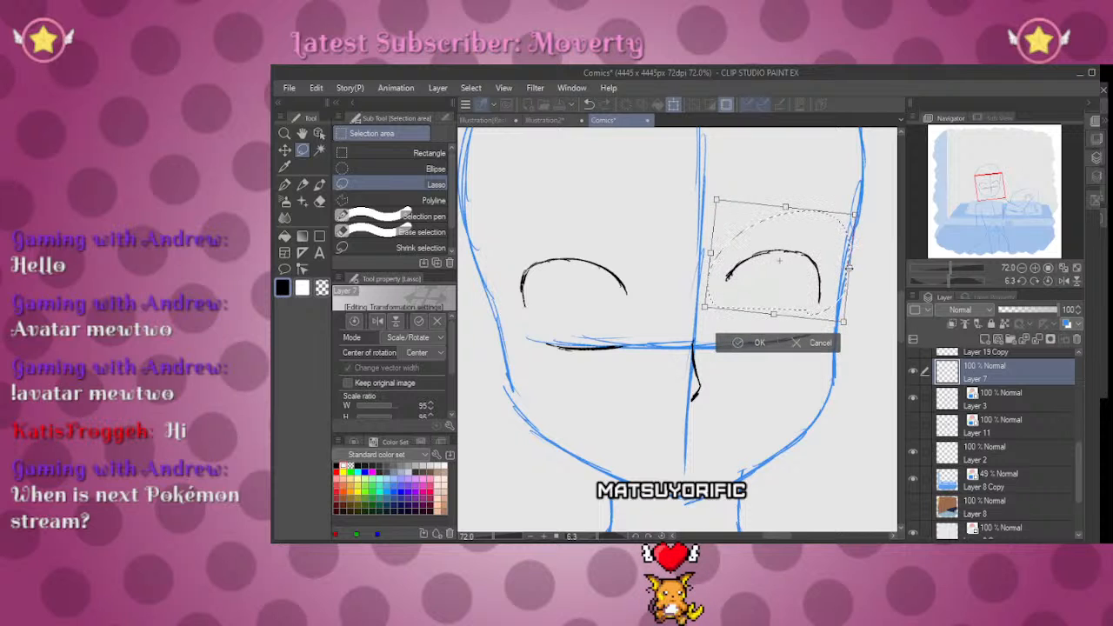
{"action": "left_click_drag", "start_coordinate": [825, 269], "coordinate": [824, 267]}
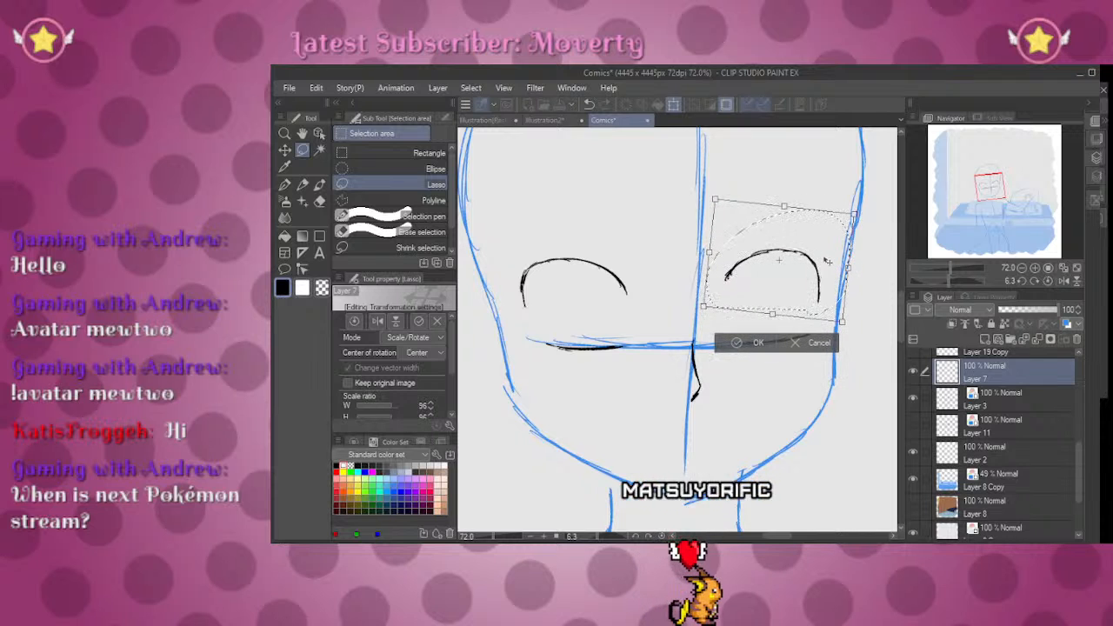
{"action": "left_click", "coordinate": [738, 343]}
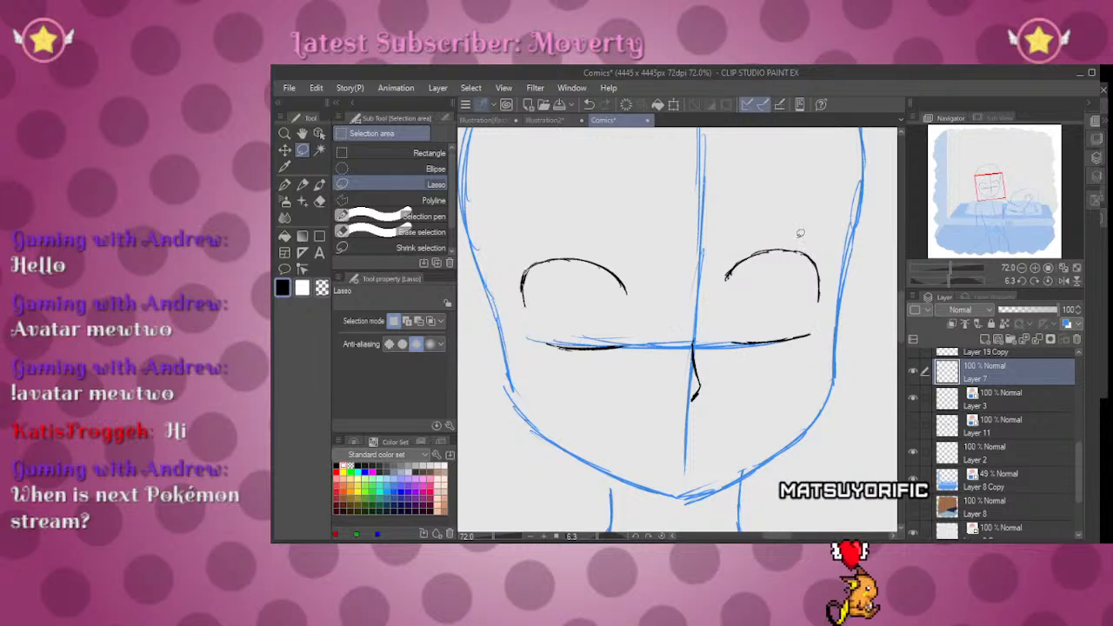
Step: Thicken and clean up the upper eyelid arcs with the Textured pen and eraser
{"action": "key", "text": "p"}
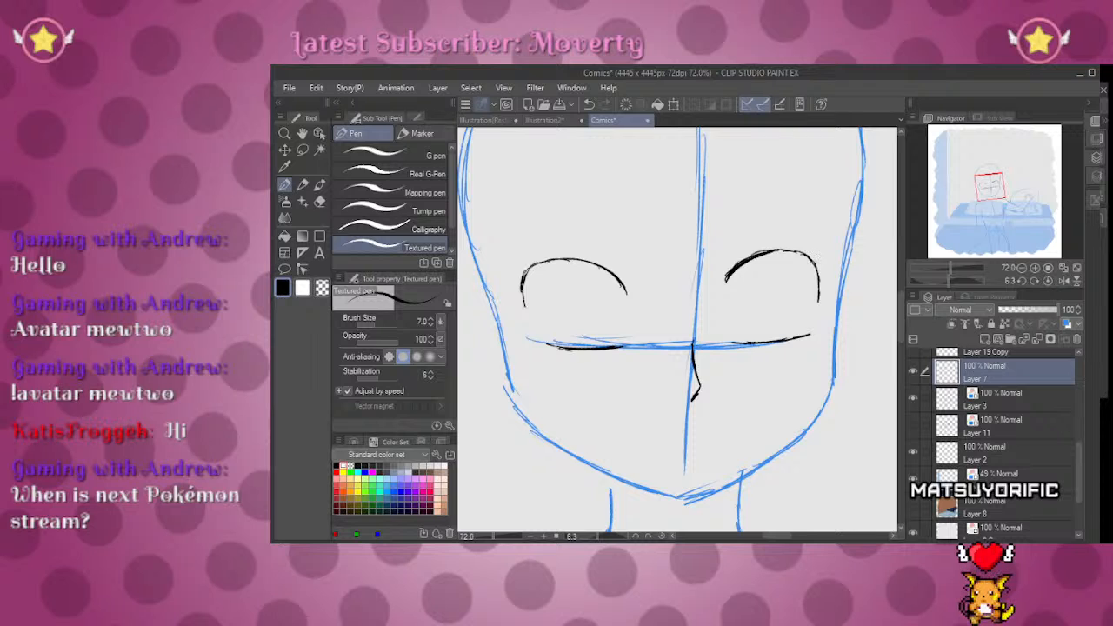
{"action": "key", "text": "e"}
{"action": "key", "text": "p"}
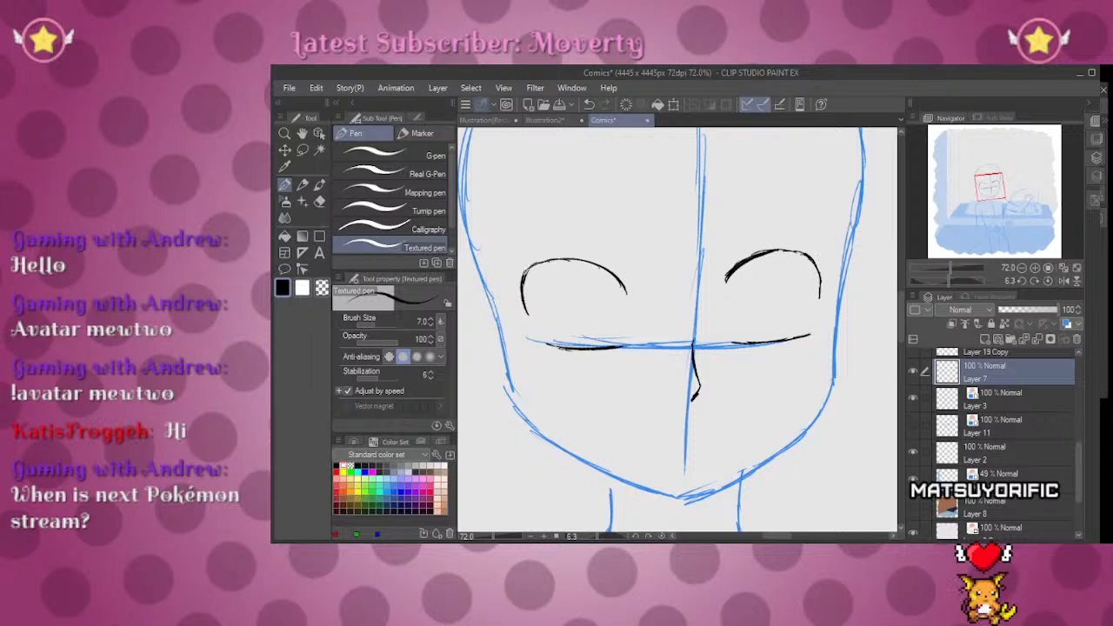
Step: Draw a small open oval mouth below the nose on the vertical face guide, using a rotated view
{"action": "mouse_move", "coordinate": [953, 266]}
{"action": "left_mouse_down"}
{"action": "mouse_move", "coordinate": [940, 265]}
{"action": "mouse_move", "coordinate": [947, 281]}
{"action": "mouse_move", "coordinate": [934, 281]}
{"action": "left_mouse_up"}
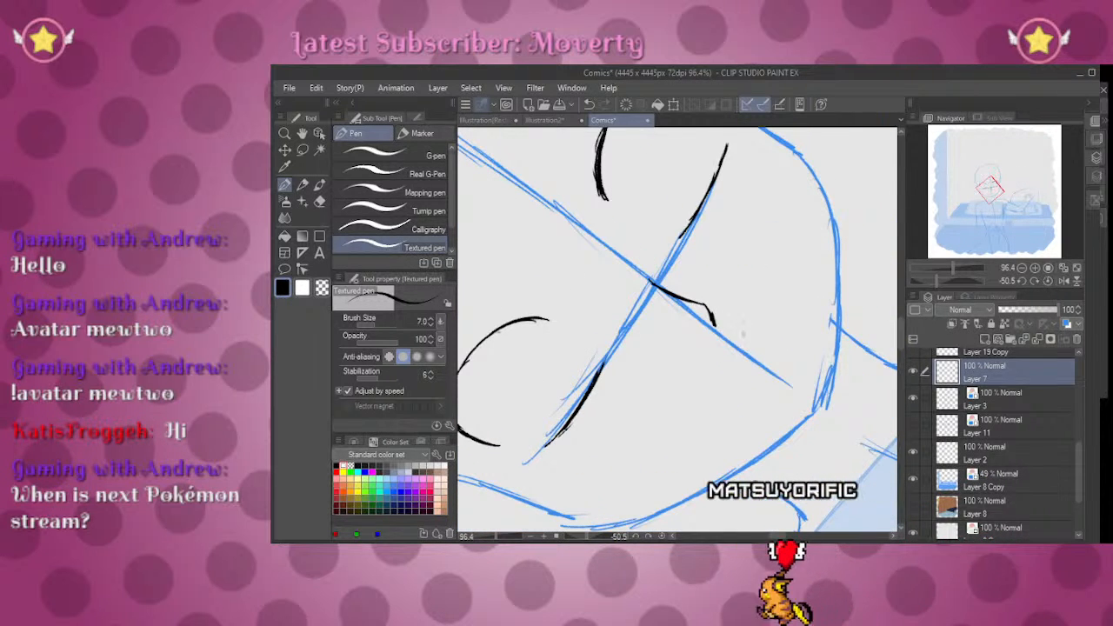
{"action": "left_click_drag", "start_coordinate": [746, 332], "coordinate": [735, 351]}
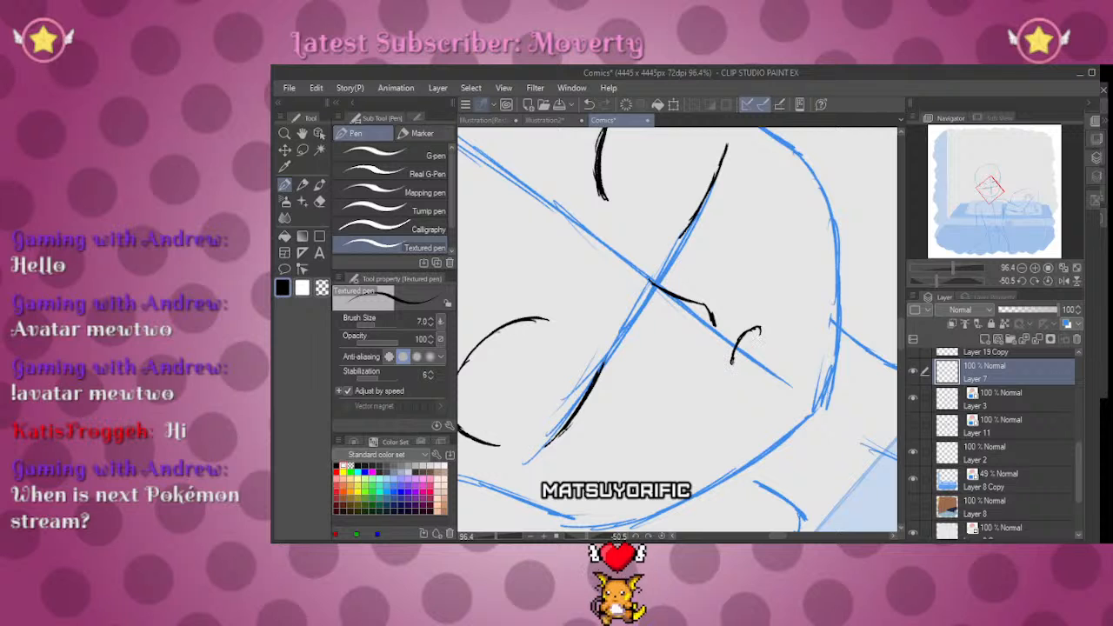
{"action": "left_click_drag", "start_coordinate": [758, 331], "coordinate": [736, 362]}
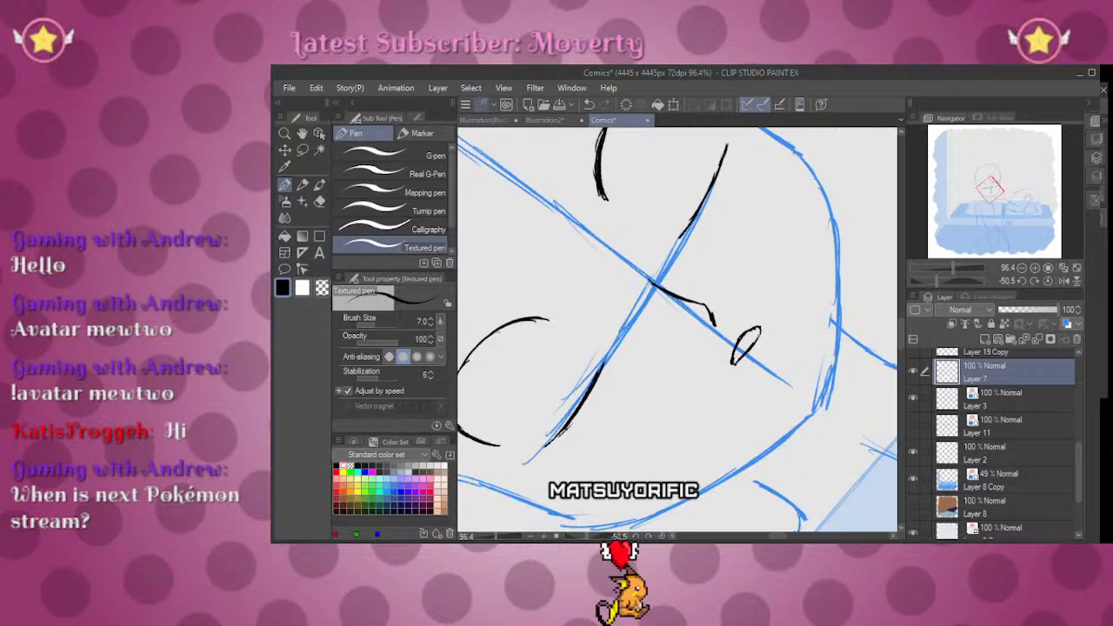
Step: Reset the canvas rotation, lasso the mouth, tilt it slightly counter-clockwise to match the face, center it on the vertical guide, and deselect
{"action": "left_click", "coordinate": [1044, 279]}
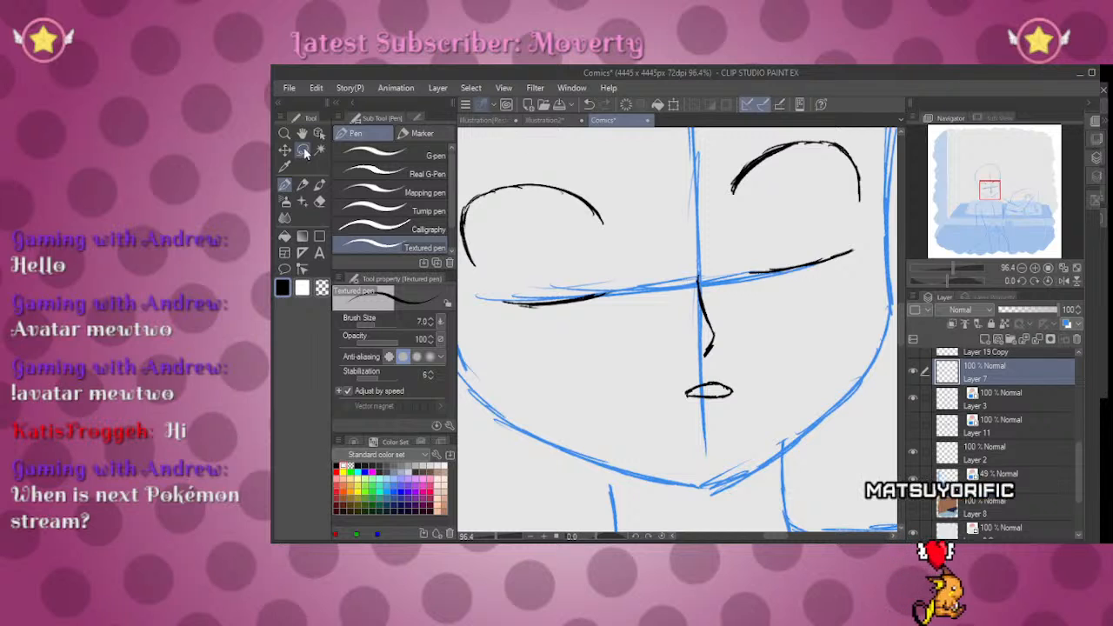
{"action": "key", "text": "m"}
{"action": "mouse_move", "coordinate": [706, 365]}
{"action": "left_mouse_down"}
{"action": "mouse_move", "coordinate": [662, 407]}
{"action": "mouse_move", "coordinate": [713, 364]}
{"action": "mouse_move", "coordinate": [772, 357]}
{"action": "left_mouse_up"}
{"action": "key", "text": "ctrl+t"}
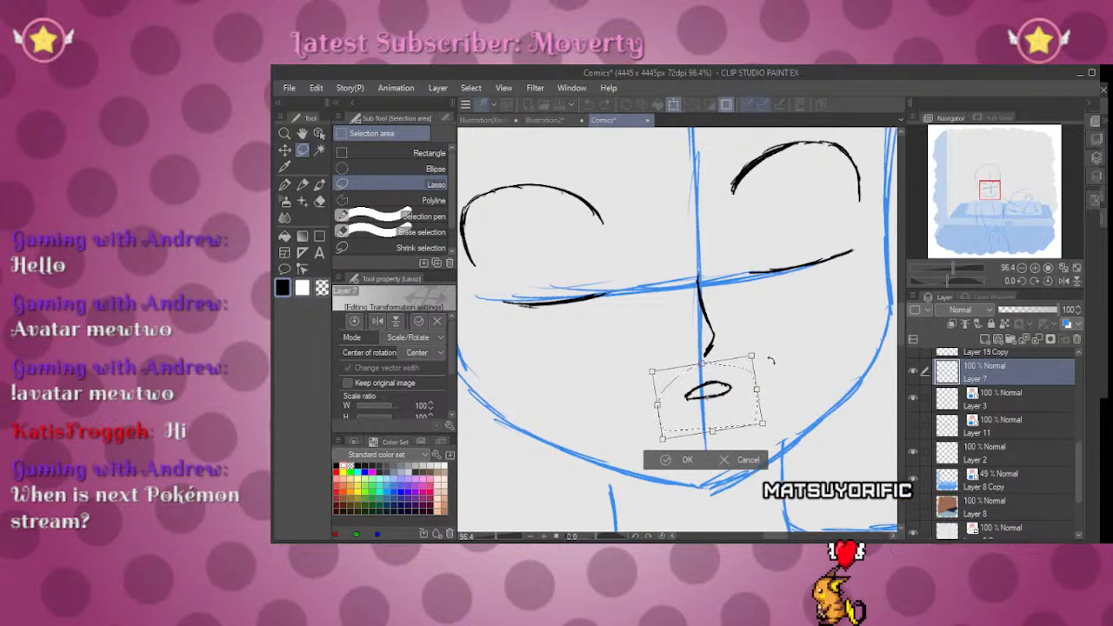
{"action": "left_click_drag", "start_coordinate": [731, 411], "coordinate": [726, 412]}
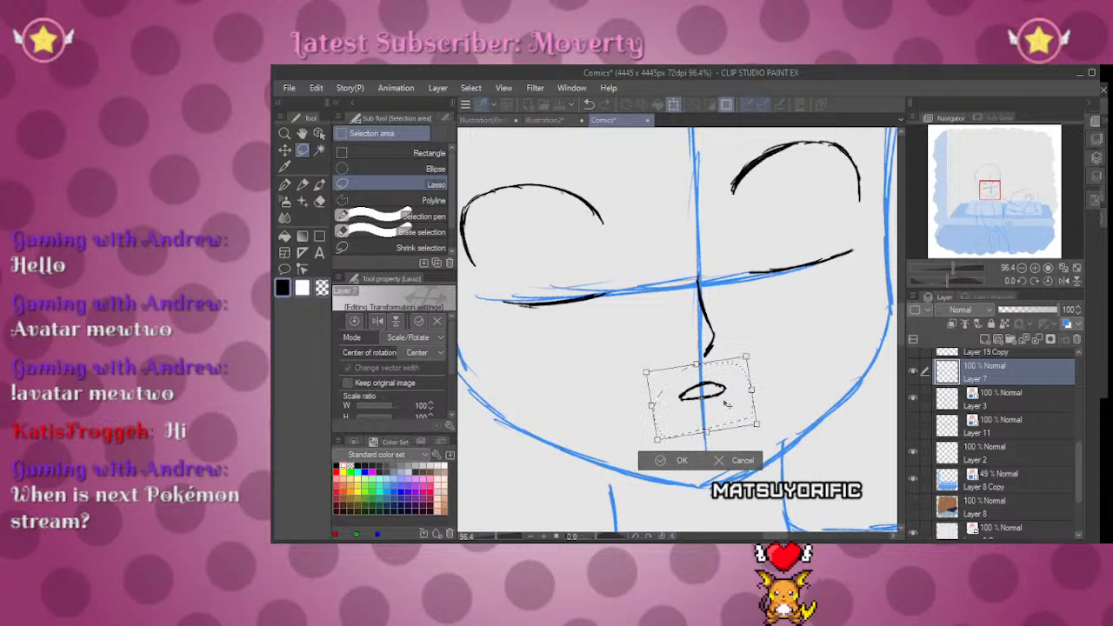
{"action": "left_click", "coordinate": [669, 460]}
{"action": "left_click", "coordinate": [592, 462]}
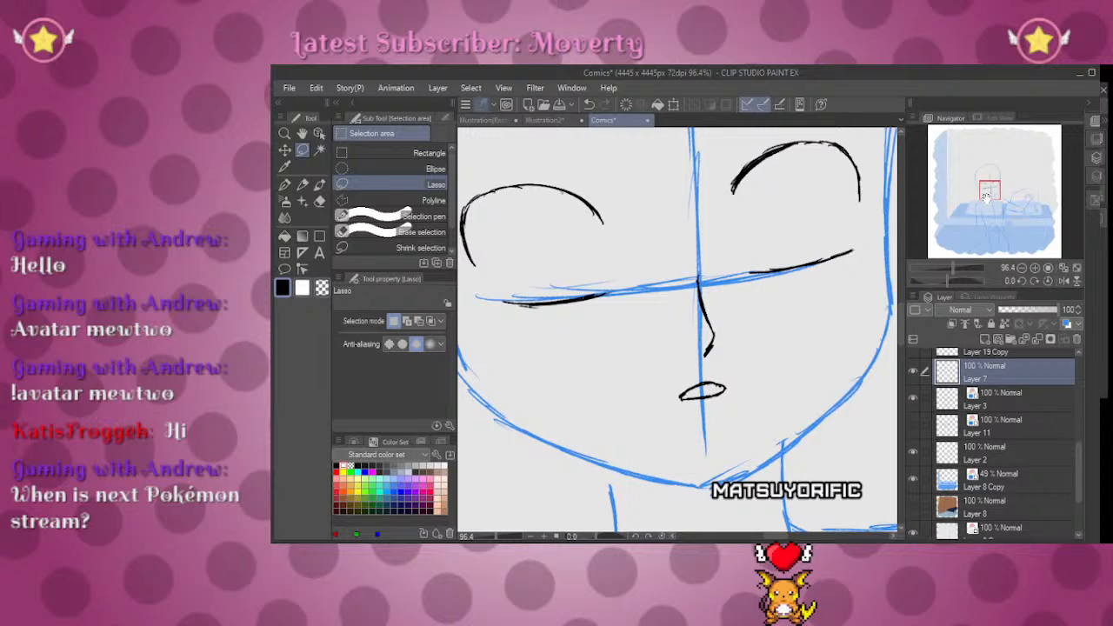
Step: Draw a round iris hanging from the upper eyelid in the eye on the nose tip's side with the Textured pen
{"action": "left_click_drag", "start_coordinate": [989, 191], "coordinate": [991, 184]}
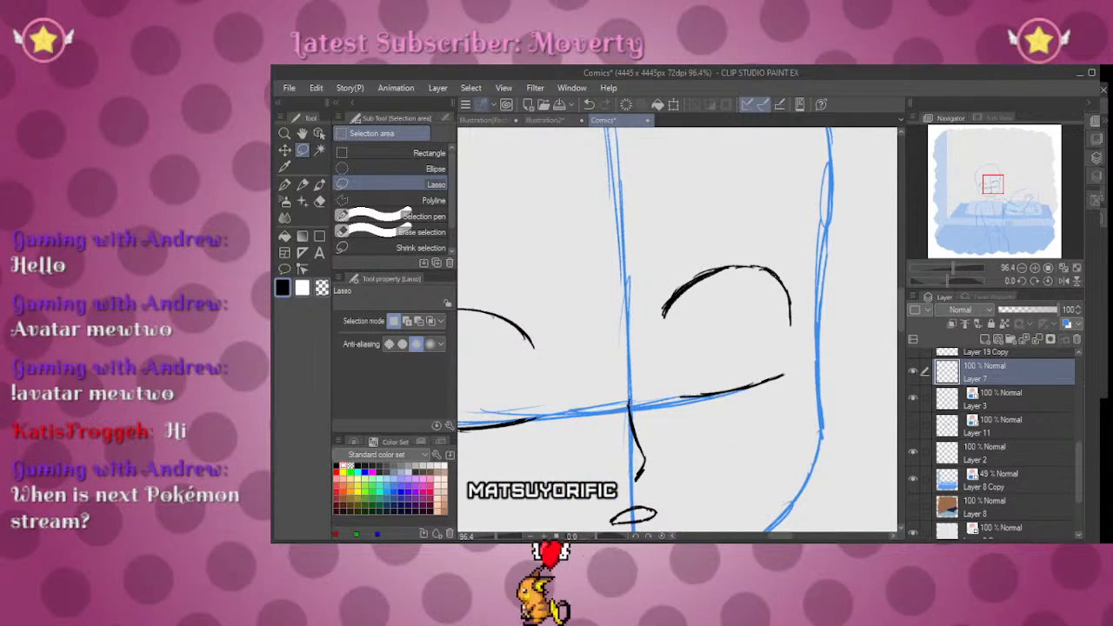
{"action": "key", "text": "p"}
{"action": "left_click_drag", "start_coordinate": [665, 306], "coordinate": [672, 353]}
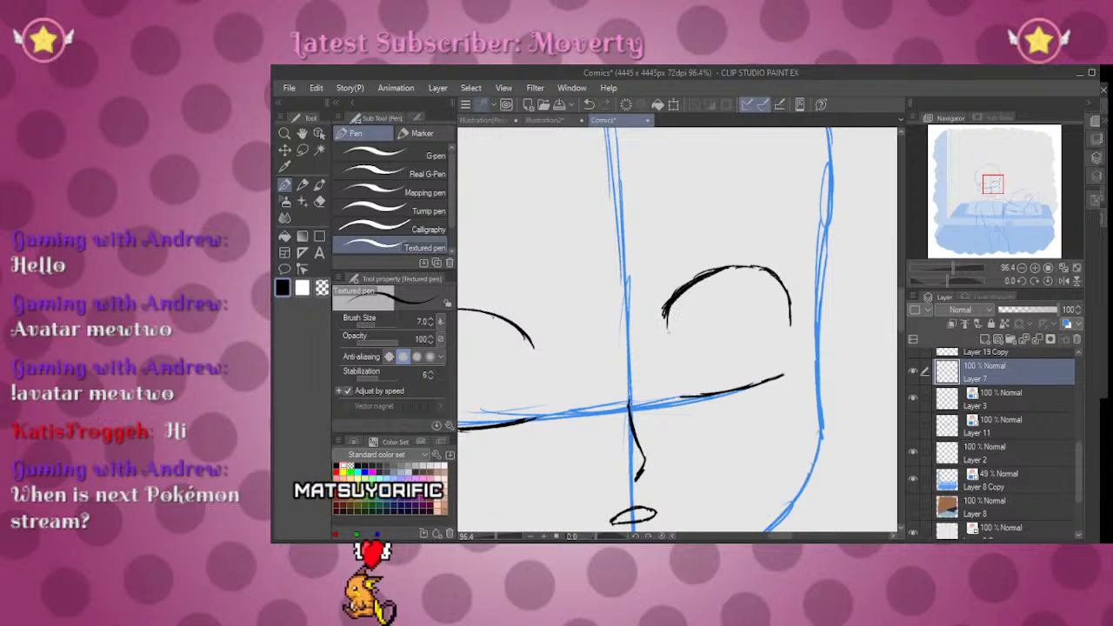
{"action": "mouse_move", "coordinate": [735, 271]}
{"action": "left_mouse_down"}
{"action": "mouse_move", "coordinate": [752, 306]}
{"action": "mouse_move", "coordinate": [725, 369]}
{"action": "left_mouse_up"}
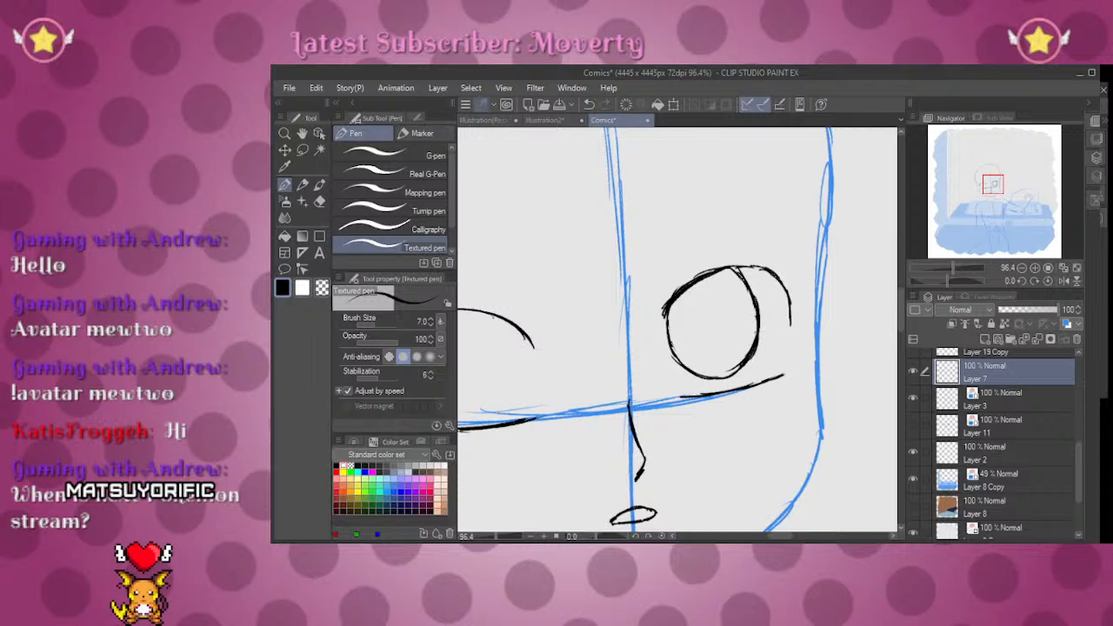
Step: Erase the outer end of the upper eyelid arc on the nose tip's side and redraw it closer to the iris
{"action": "left_click_drag", "start_coordinate": [990, 181], "coordinate": [987, 185]}
{"action": "mouse_move", "coordinate": [947, 260]}
{"action": "left_mouse_down"}
{"action": "mouse_move", "coordinate": [937, 261]}
{"action": "mouse_move", "coordinate": [950, 259]}
{"action": "left_mouse_up"}
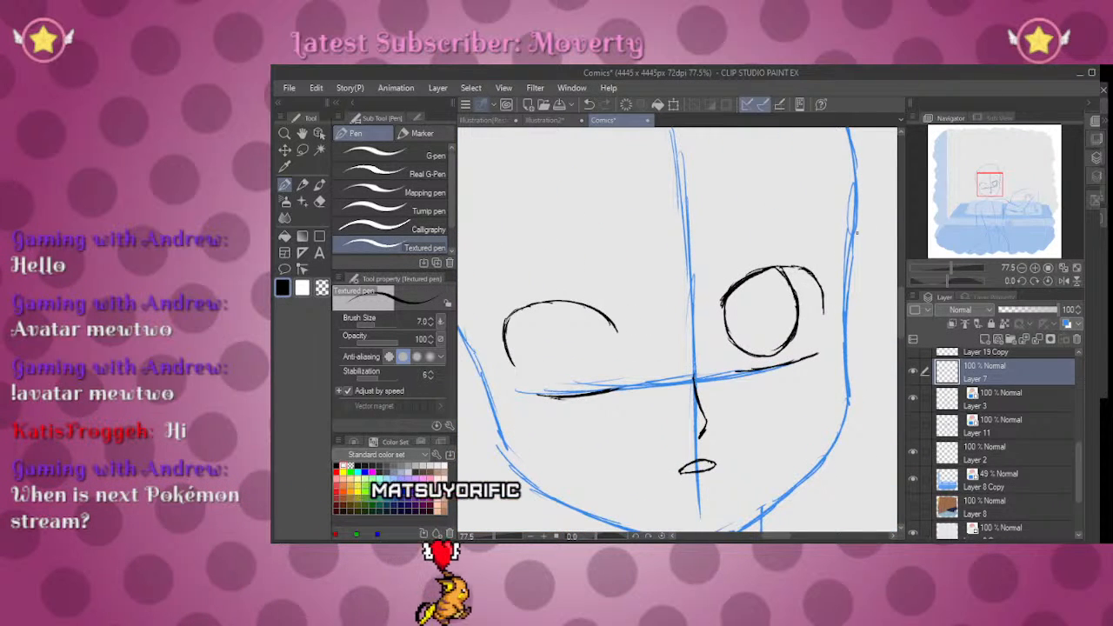
{"action": "mouse_move", "coordinate": [822, 258]}
{"action": "left_mouse_down"}
{"action": "mouse_move", "coordinate": [804, 220]}
{"action": "mouse_move", "coordinate": [773, 251]}
{"action": "mouse_move", "coordinate": [772, 296]}
{"action": "left_mouse_up"}
{"action": "key", "text": "e"}
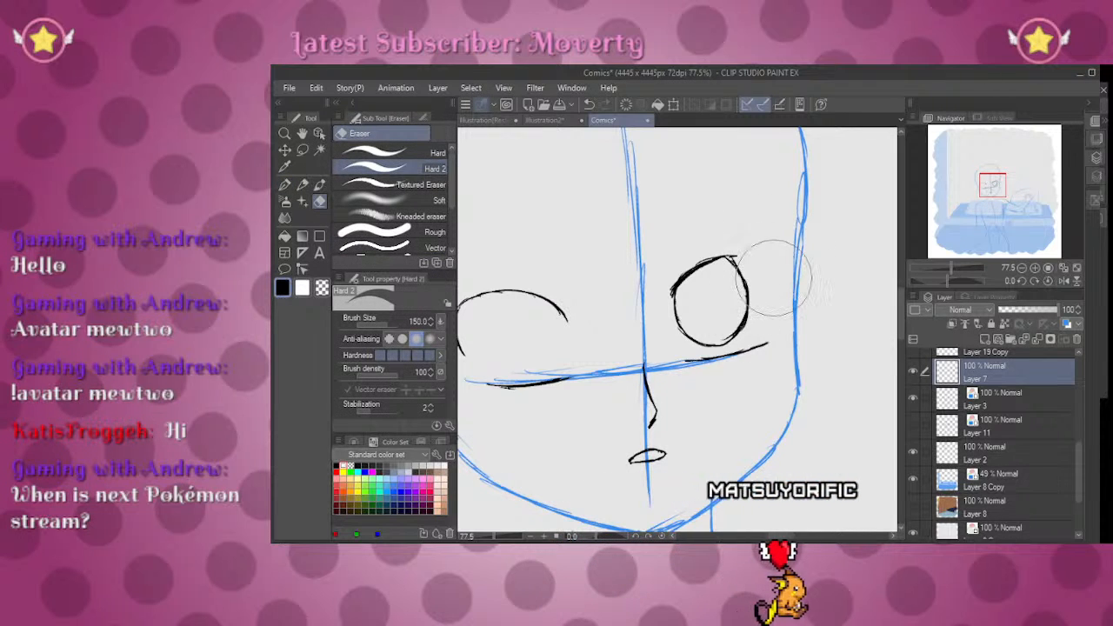
{"action": "key", "text": "p"}
{"action": "left_click_drag", "start_coordinate": [730, 255], "coordinate": [770, 268]}
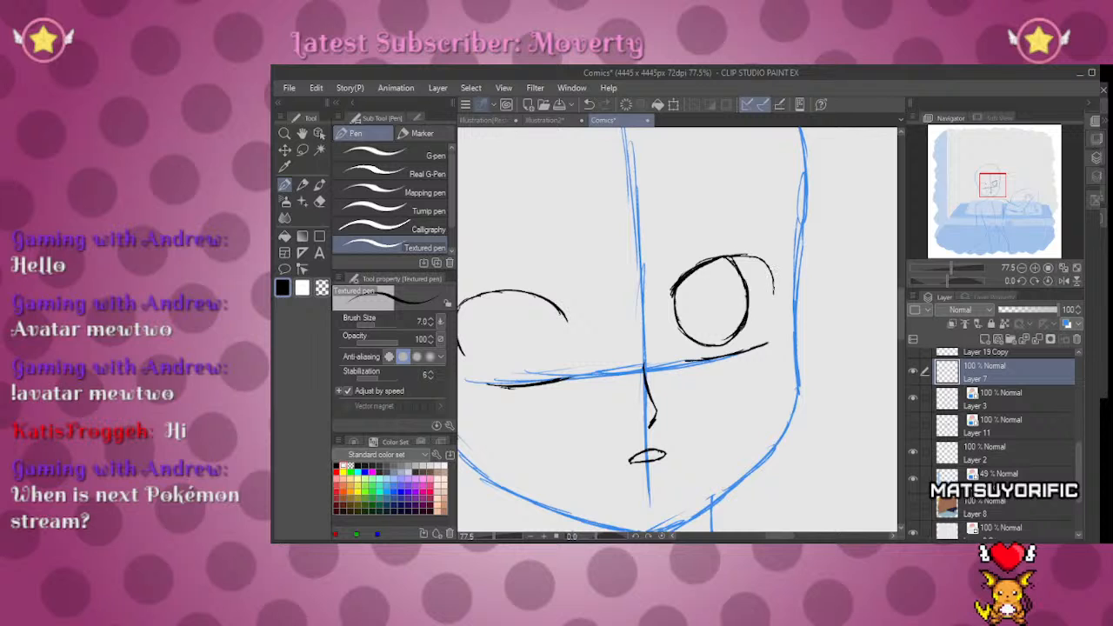
Step: Lasso the whole eye on the nose tip's side, nudge it slightly outward and down, and deselect
{"action": "left_click", "coordinate": [302, 150]}
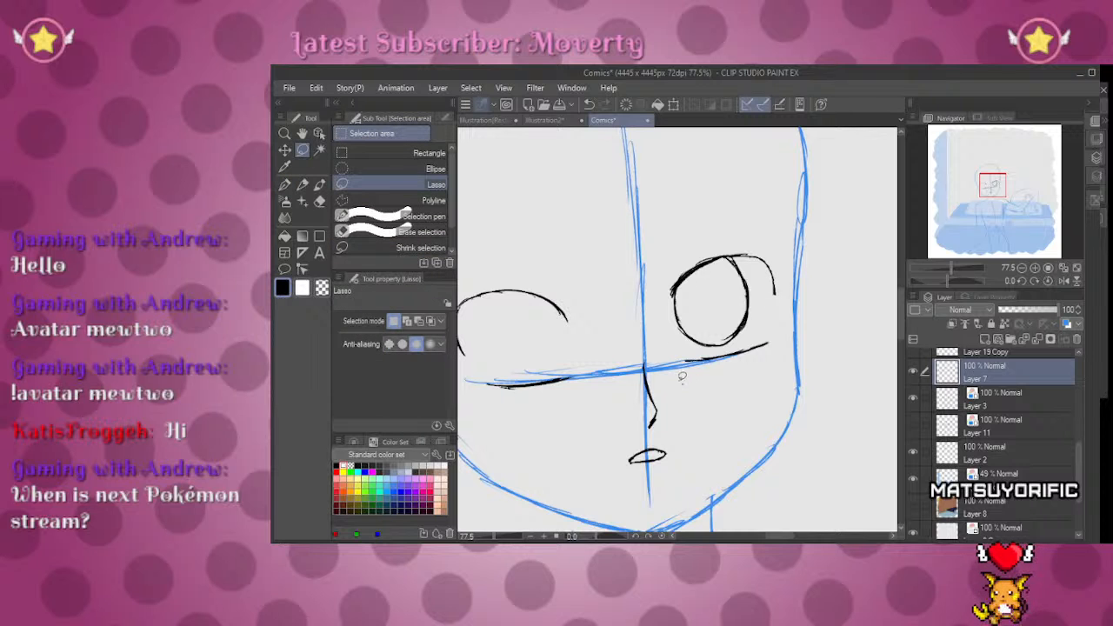
{"action": "left_click_drag", "start_coordinate": [819, 287], "coordinate": [791, 385]}
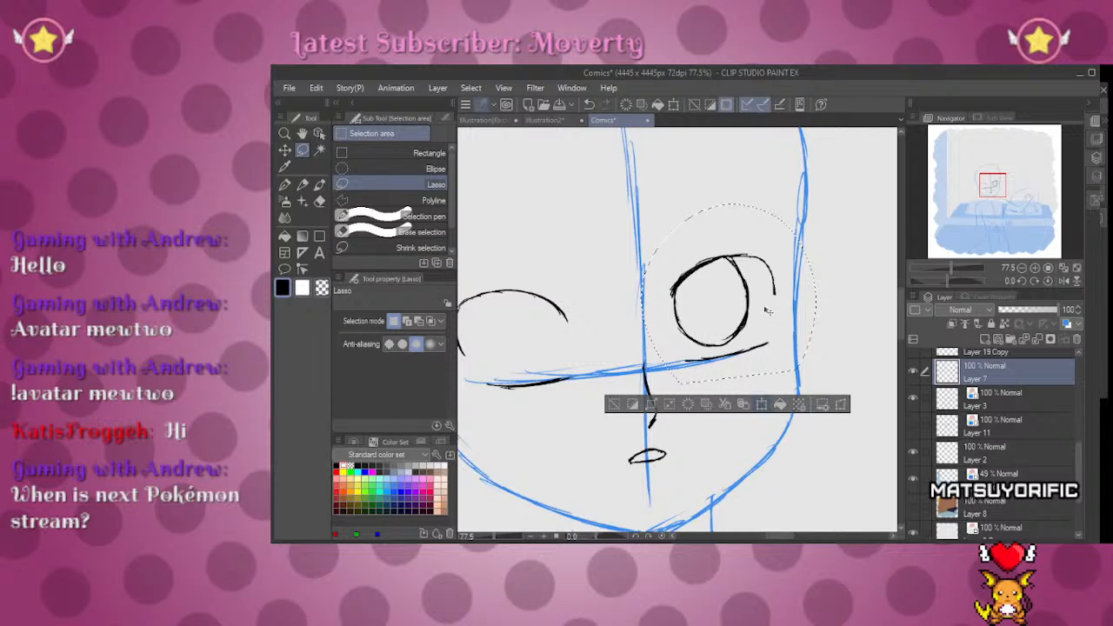
{"action": "key", "text": "ctrl+t"}
{"action": "mouse_move", "coordinate": [766, 310]}
{"action": "left_mouse_down"}
{"action": "mouse_move", "coordinate": [775, 309]}
{"action": "mouse_move", "coordinate": [767, 320]}
{"action": "left_mouse_up"}
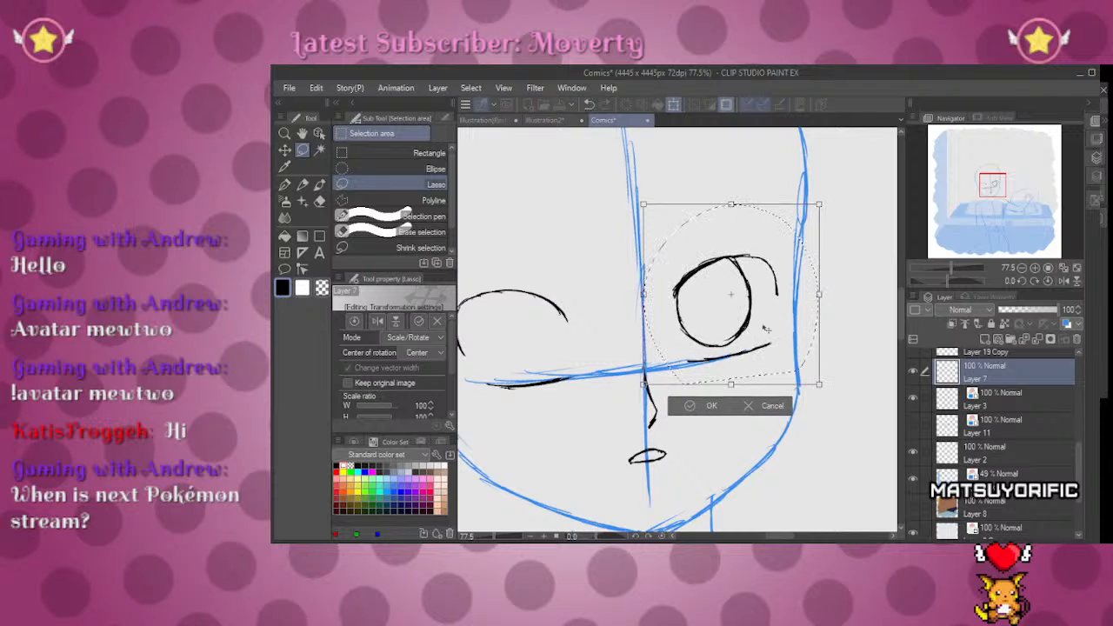
{"action": "left_click_drag", "start_coordinate": [730, 353], "coordinate": [732, 347]}
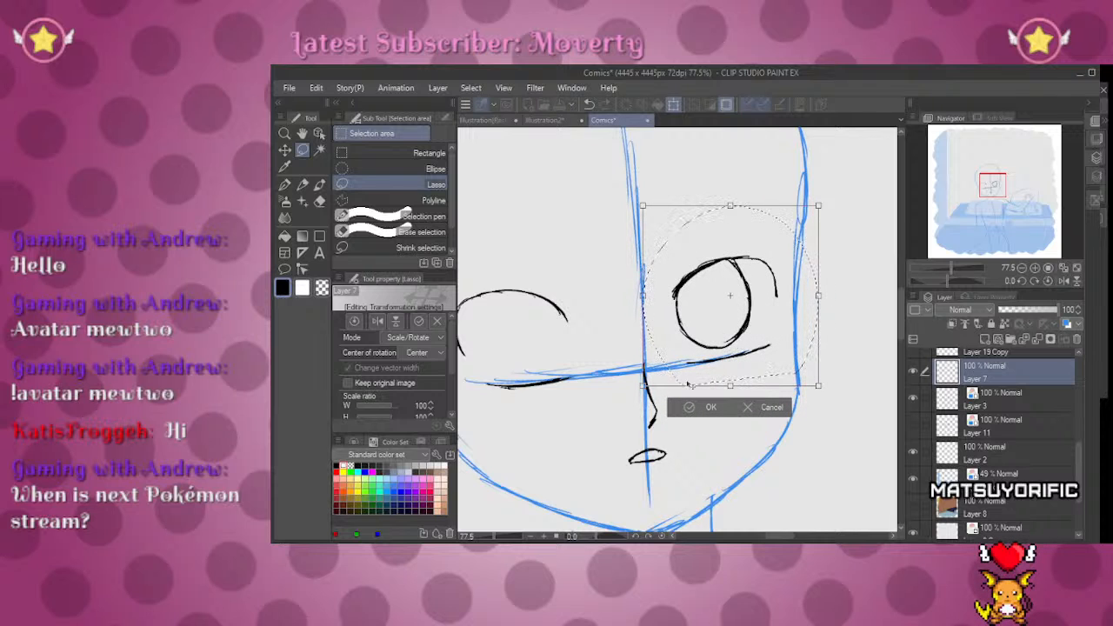
{"action": "left_click", "coordinate": [689, 408]}
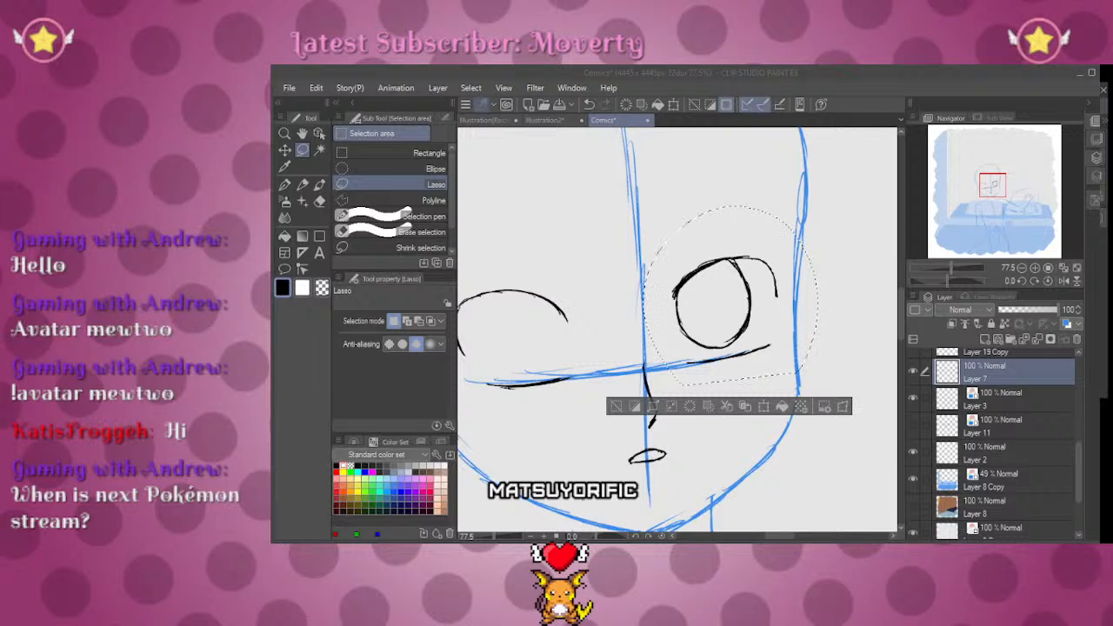
{"action": "left_click", "coordinate": [619, 384]}
{"action": "left_click", "coordinate": [615, 407]}
Step: Draw a matching round iris under the upper eyelid of the other eye with the Textured pen
{"action": "left_click_drag", "start_coordinate": [985, 177], "coordinate": [981, 178]}
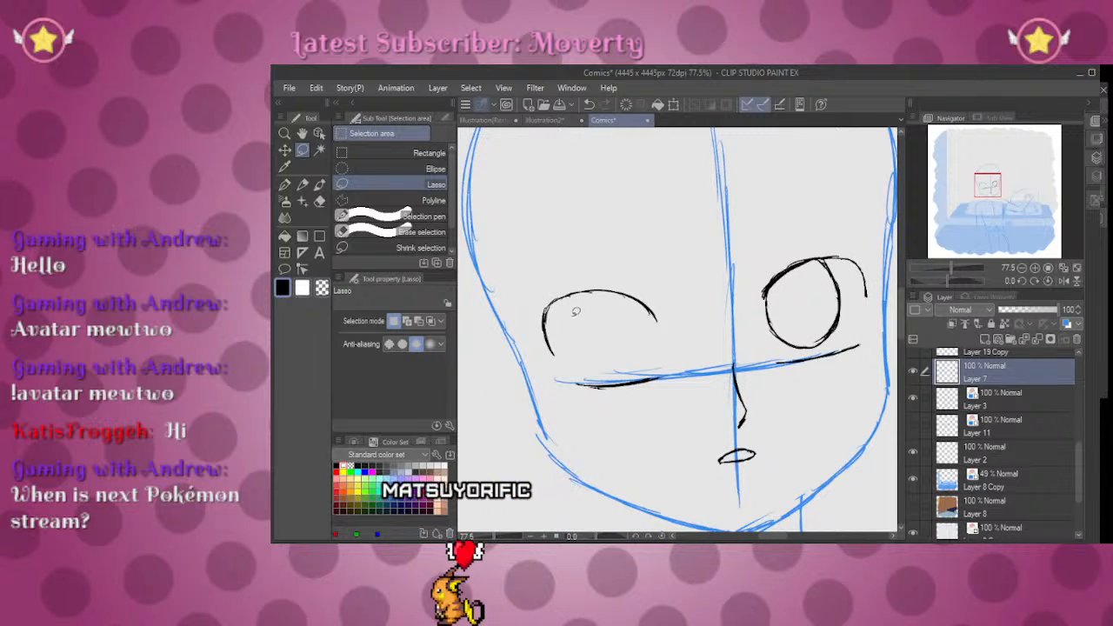
{"action": "key", "text": "p"}
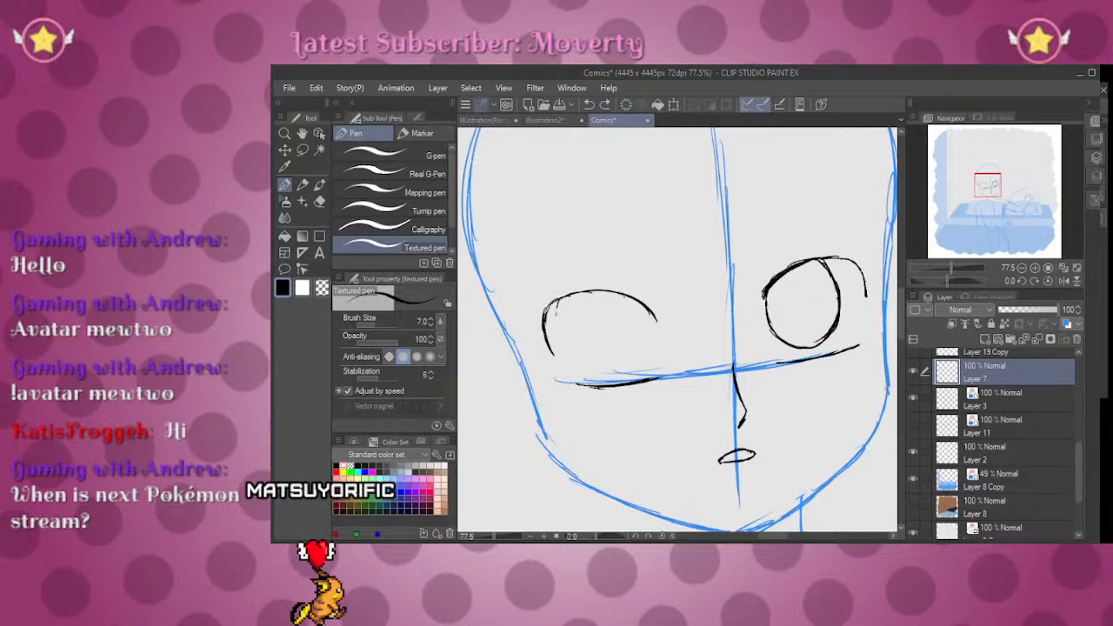
{"action": "left_click_drag", "start_coordinate": [559, 300], "coordinate": [562, 334]}
{"action": "mouse_move", "coordinate": [608, 294]}
{"action": "left_mouse_down"}
{"action": "mouse_move", "coordinate": [626, 307]}
{"action": "mouse_move", "coordinate": [578, 366]}
{"action": "left_mouse_up"}
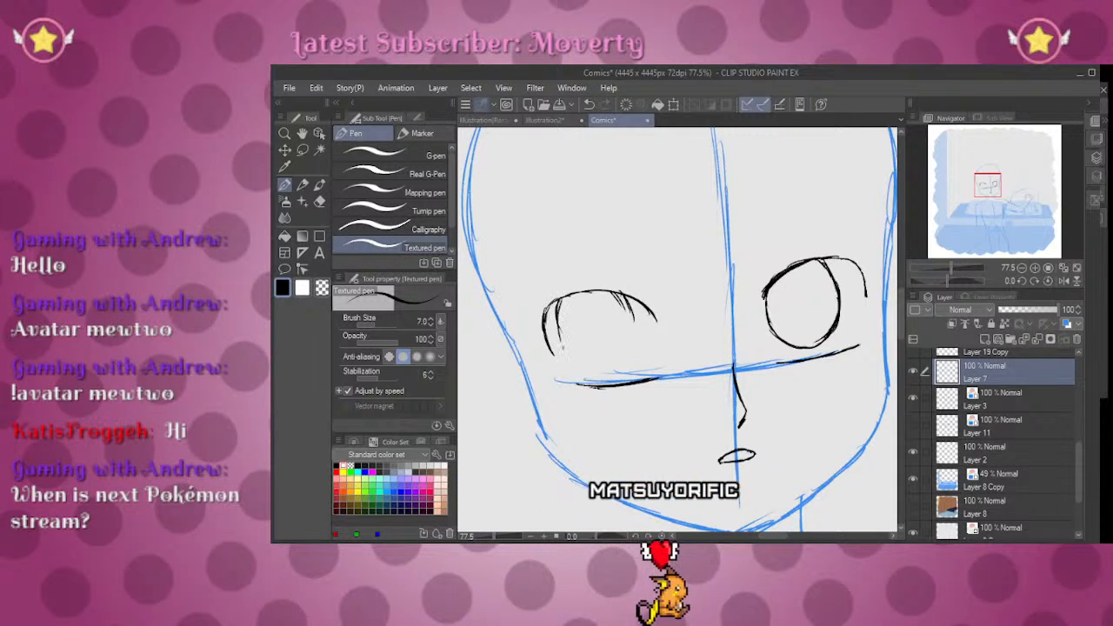
{"action": "left_click_drag", "start_coordinate": [631, 298], "coordinate": [637, 354]}
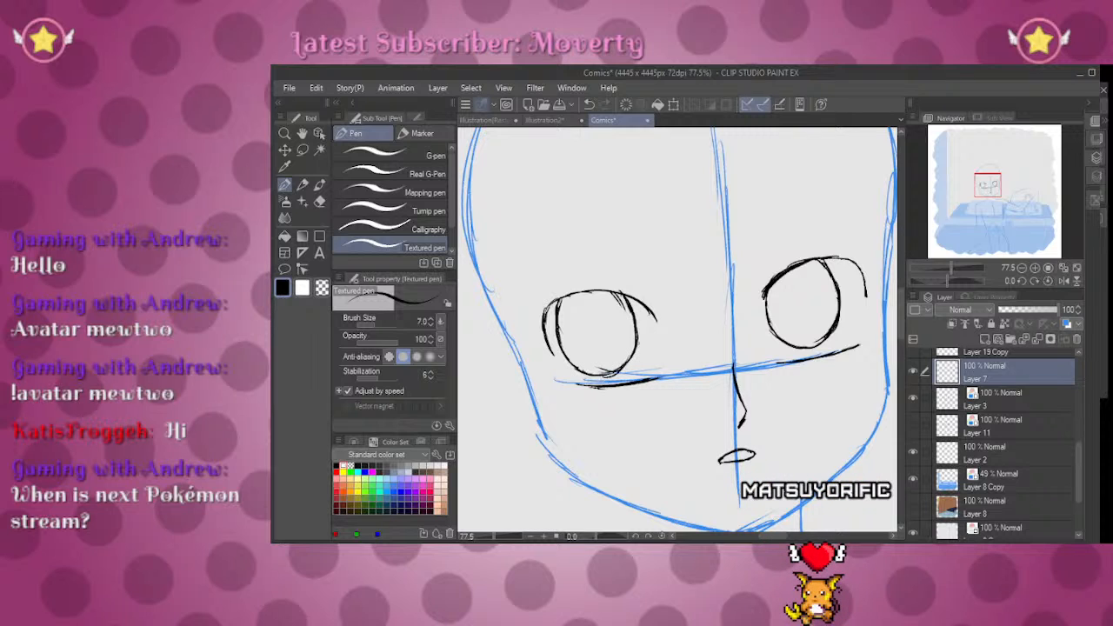
Step: Erase both irises from Layer 7 with the Hard eraser, keeping the eyelid arcs
{"action": "mouse_move", "coordinate": [950, 264]}
{"action": "left_mouse_down"}
{"action": "mouse_move", "coordinate": [936, 261]}
{"action": "mouse_move", "coordinate": [950, 265]}
{"action": "left_mouse_up"}
{"action": "left_click_drag", "start_coordinate": [982, 189], "coordinate": [983, 185]}
{"action": "key", "text": "e"}
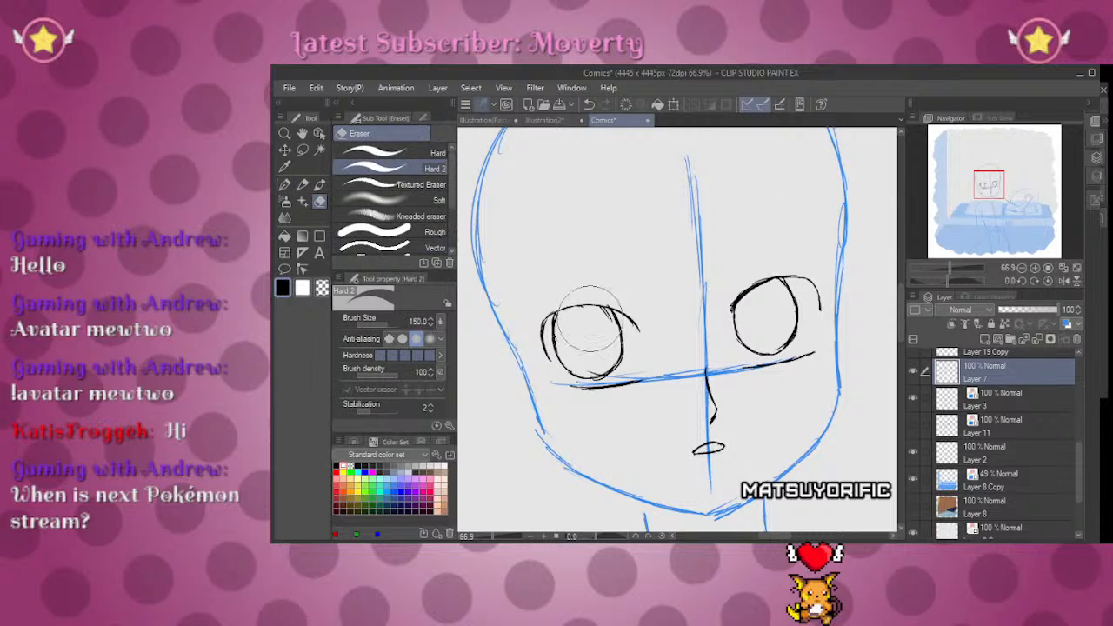
{"action": "key", "text": "ctrl+z"}
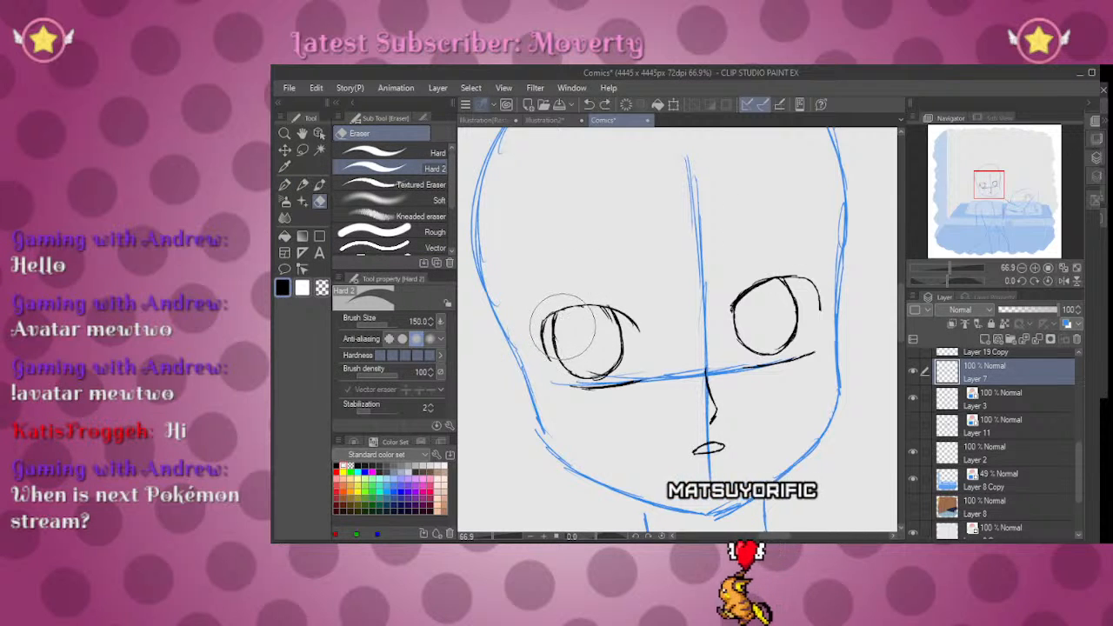
{"action": "left_click", "coordinate": [429, 157]}
{"action": "mouse_move", "coordinate": [557, 319]}
{"action": "left_mouse_down"}
{"action": "mouse_move", "coordinate": [559, 352]}
{"action": "mouse_move", "coordinate": [579, 375]}
{"action": "mouse_move", "coordinate": [612, 369]}
{"action": "mouse_move", "coordinate": [584, 373]}
{"action": "mouse_move", "coordinate": [619, 355]}
{"action": "left_mouse_up"}
{"action": "left_click_drag", "start_coordinate": [607, 310], "coordinate": [618, 322]}
{"action": "left_click_drag", "start_coordinate": [611, 362], "coordinate": [615, 368]}
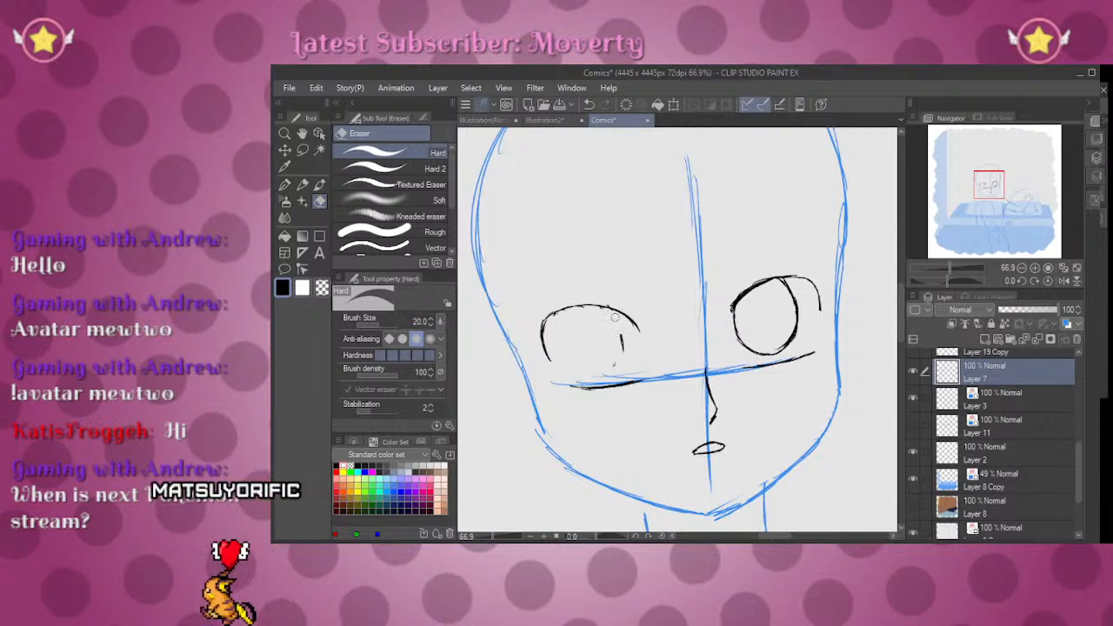
{"action": "left_click_drag", "start_coordinate": [736, 315], "coordinate": [758, 352]}
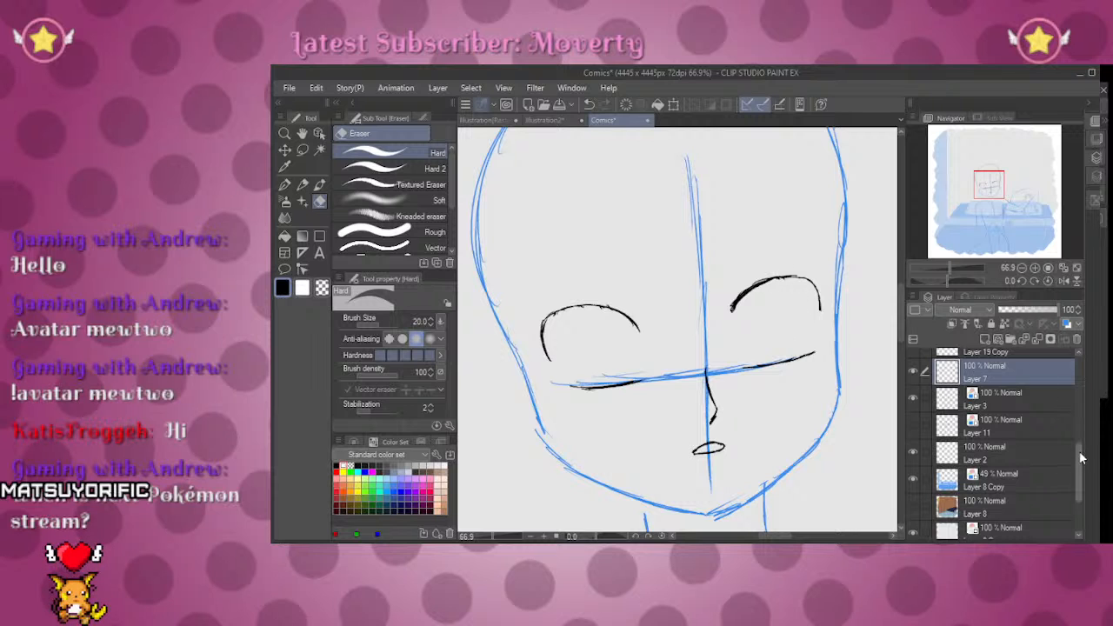
Step: Add a new layer above Layer 7 and draw full oval irises overlapping both upper eyelids with the Textured pen
{"action": "scroll", "coordinate": [1080, 458], "scroll_direction": "up", "scroll_amount": 2}
{"action": "left_click", "coordinate": [1009, 407]}
{"action": "key", "text": "p"}
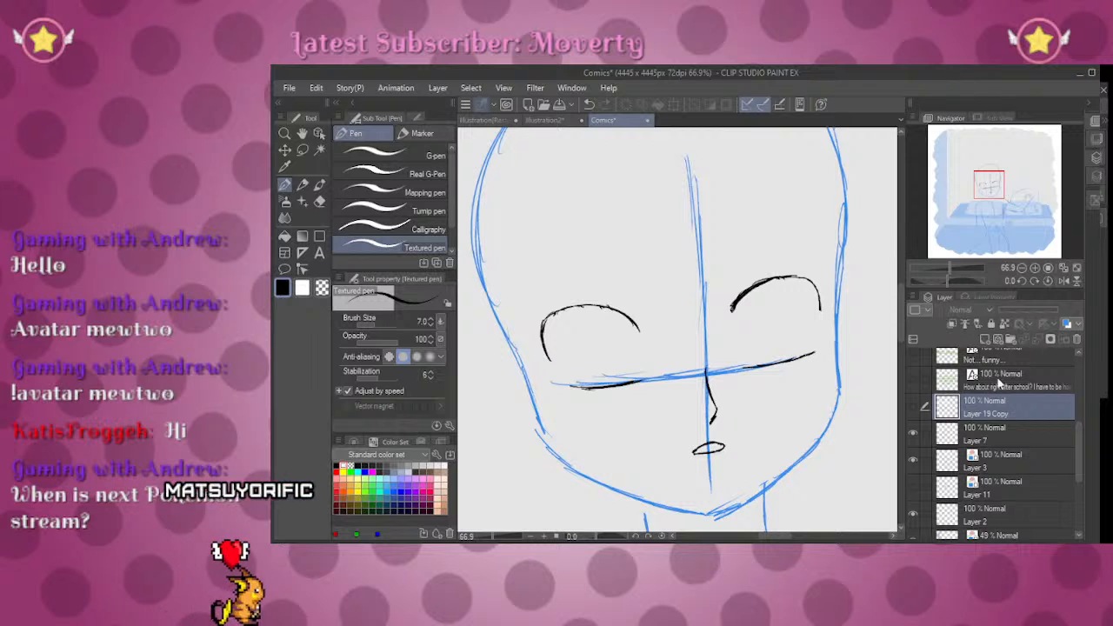
{"action": "left_click", "coordinate": [998, 433]}
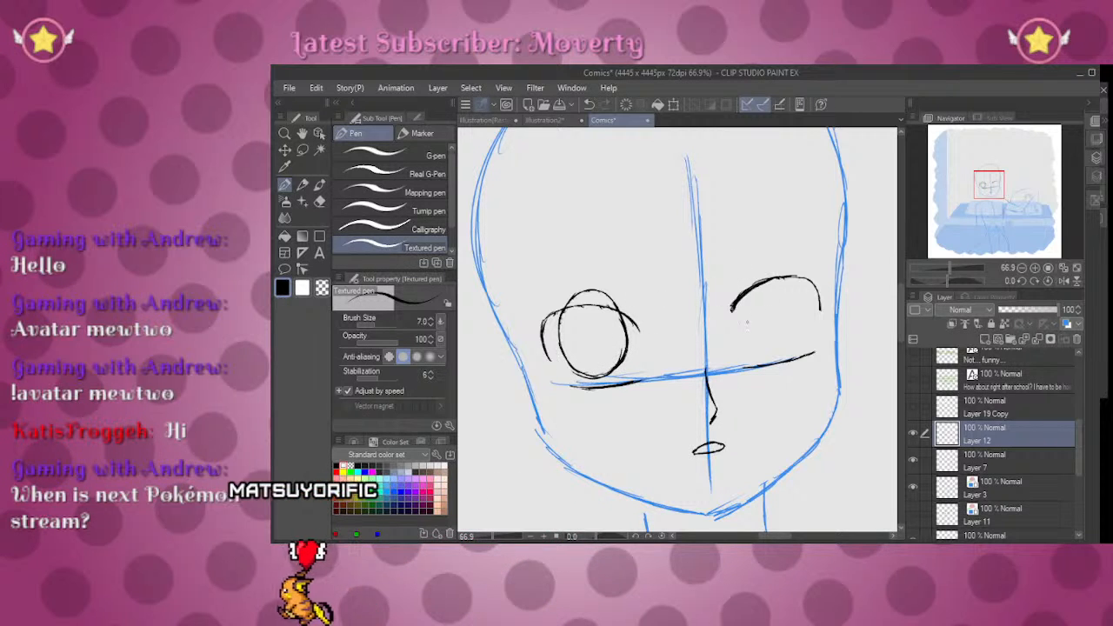
{"action": "left_click_drag", "start_coordinate": [776, 268], "coordinate": [749, 334]}
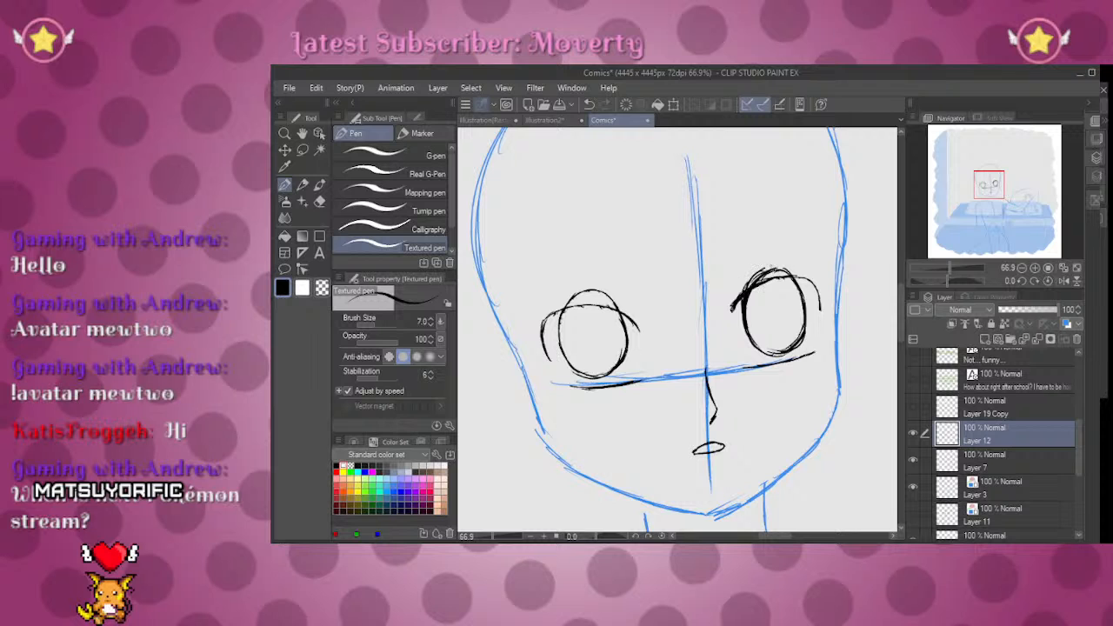
Step: Lasso the iris on the nose tip's side, nudge it slightly toward the face's center, and deselect
{"action": "key", "text": "e"}
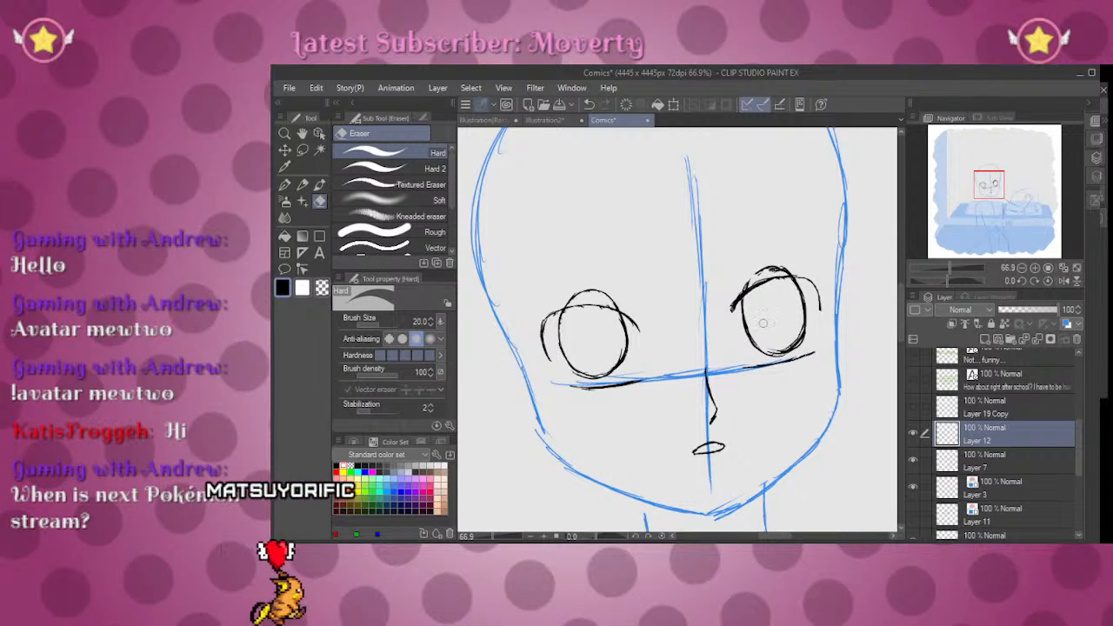
{"action": "mouse_move", "coordinate": [946, 268]}
{"action": "left_mouse_down"}
{"action": "mouse_move", "coordinate": [937, 268]}
{"action": "mouse_move", "coordinate": [950, 269]}
{"action": "left_mouse_up"}
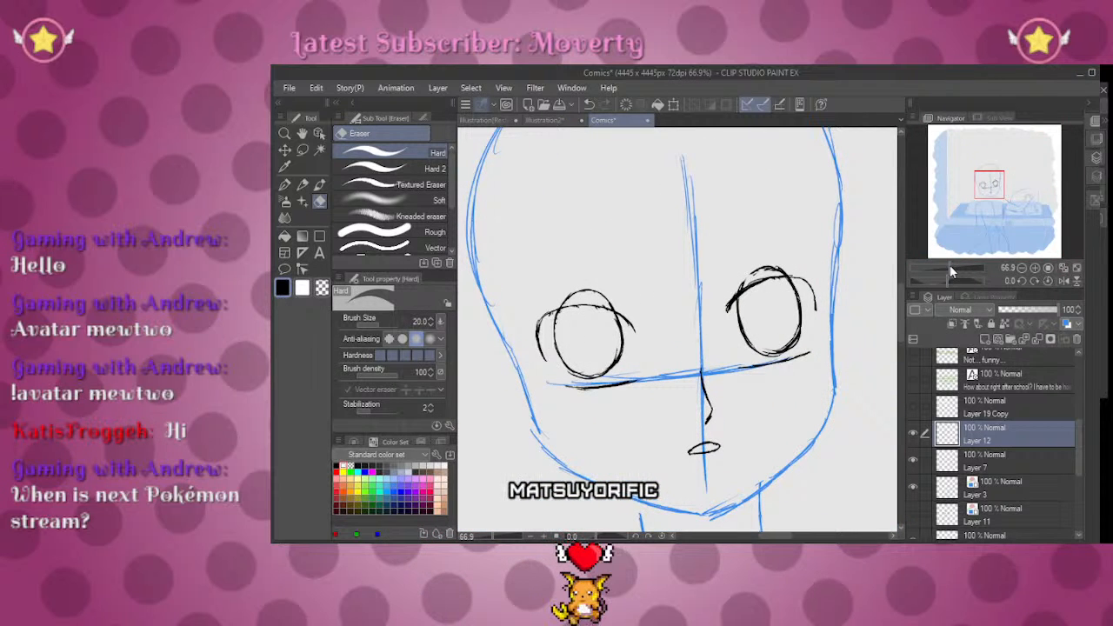
{"action": "left_click", "coordinate": [302, 152]}
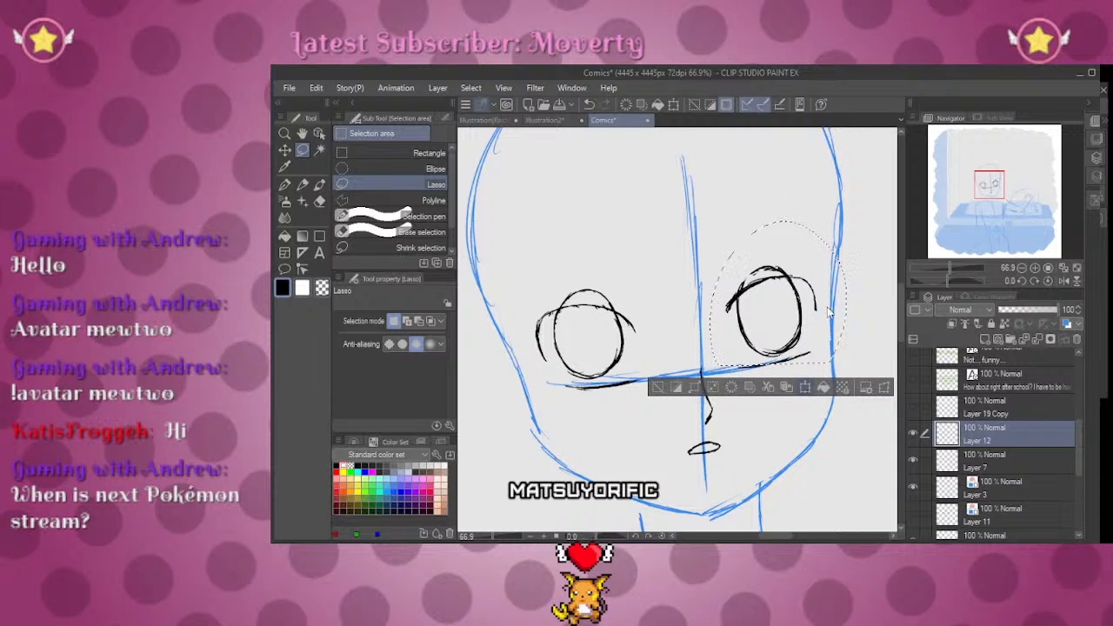
{"action": "key", "text": "ctrl+t"}
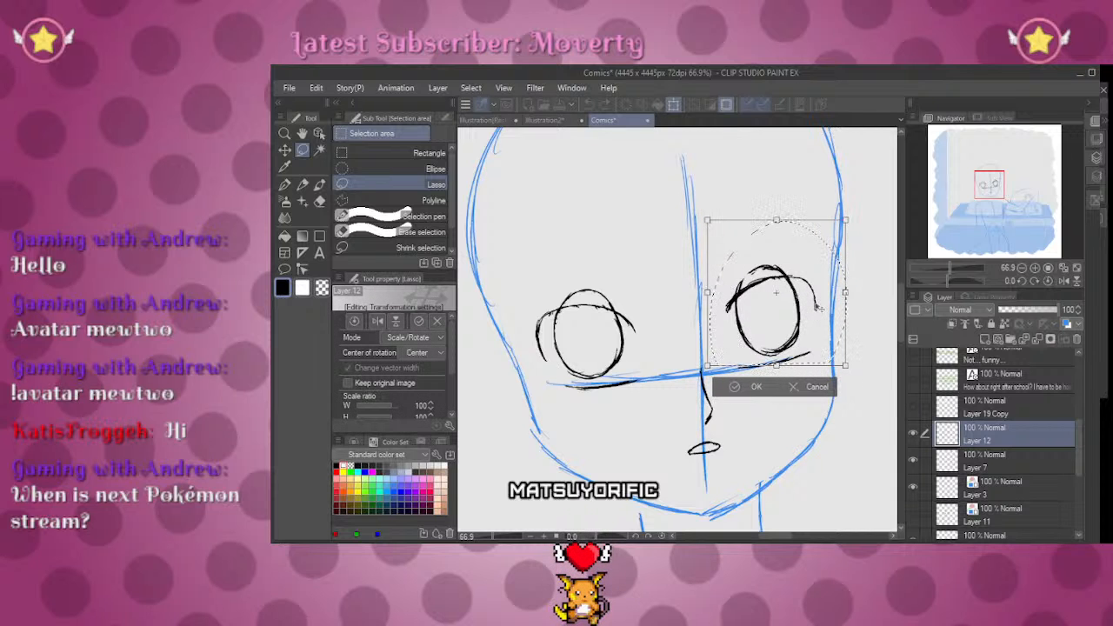
{"action": "mouse_move", "coordinate": [950, 268]}
{"action": "left_mouse_down"}
{"action": "mouse_move", "coordinate": [924, 268]}
{"action": "mouse_move", "coordinate": [954, 269]}
{"action": "left_mouse_up"}
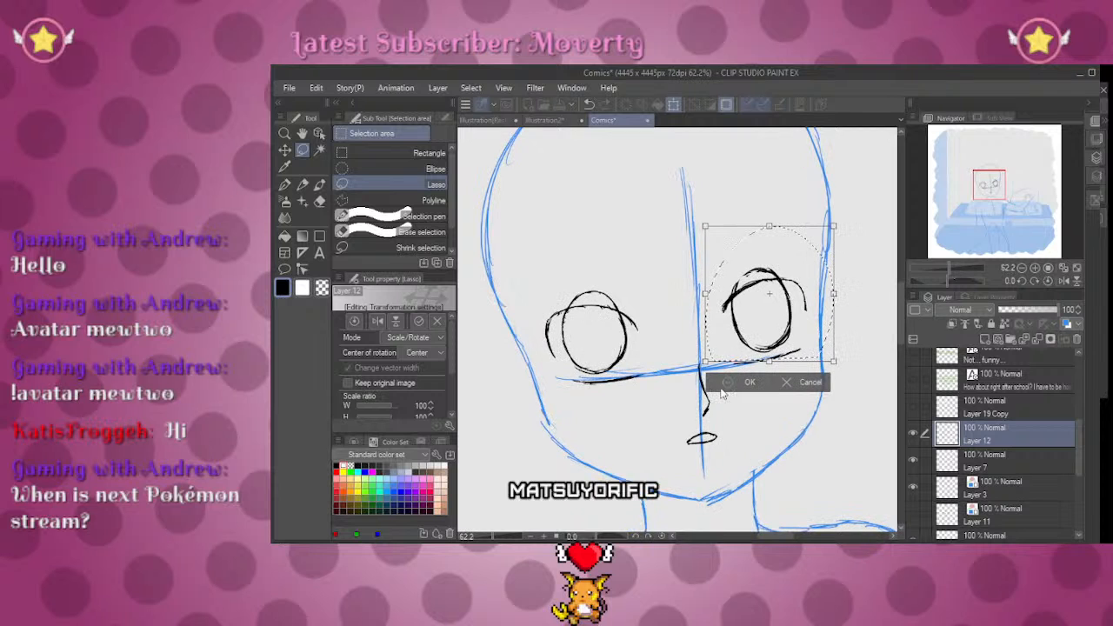
{"action": "left_click", "coordinate": [748, 382]}
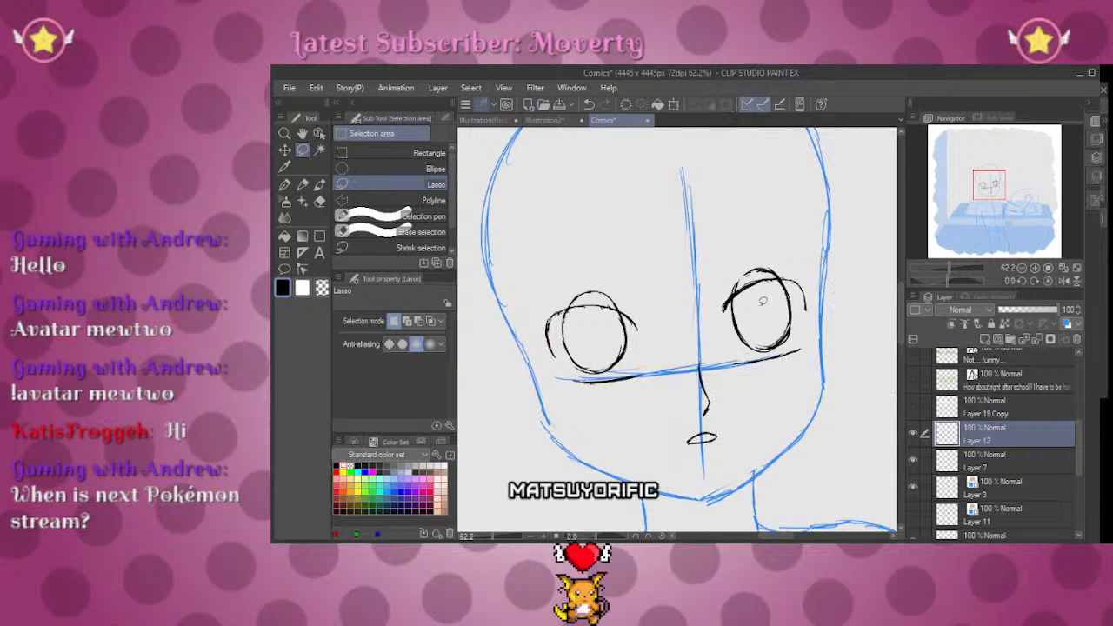
Step: Erase the parts of both irises that stick out above the upper eyelids and check the whole drawing
{"action": "key", "text": "e"}
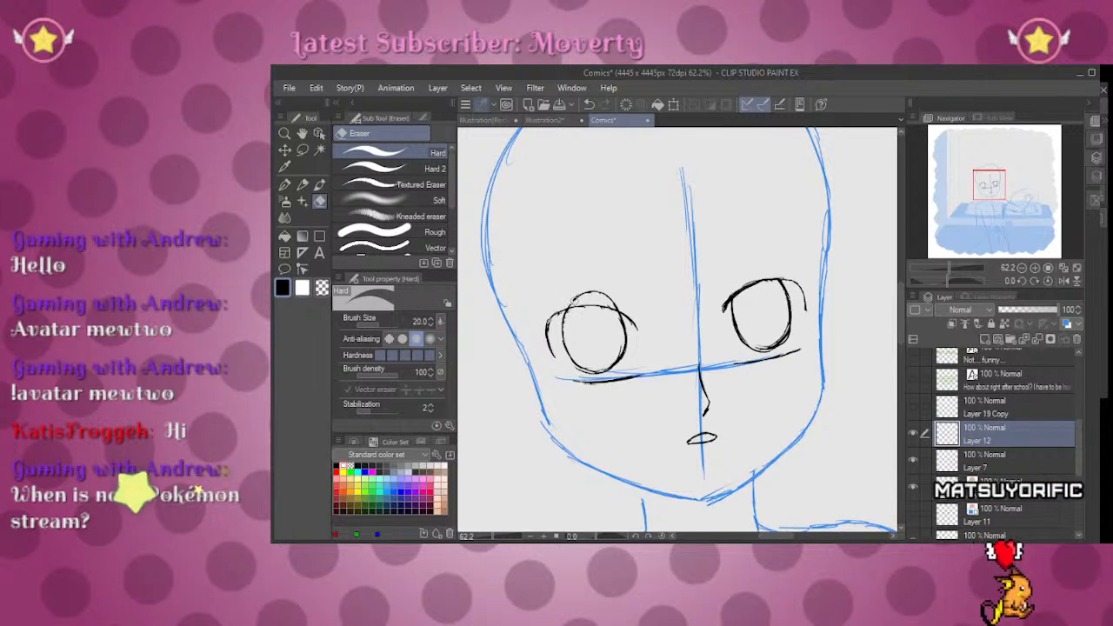
{"action": "left_click_drag", "start_coordinate": [566, 303], "coordinate": [622, 306]}
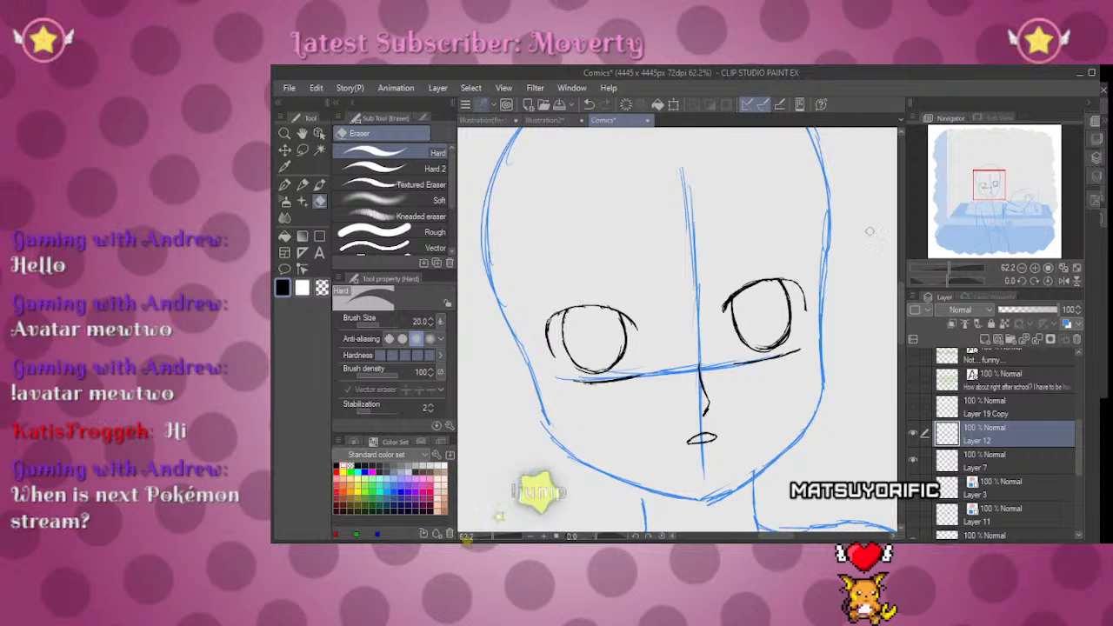
{"action": "scroll", "coordinate": [928, 259], "scroll_direction": "down", "scroll_amount": 5}
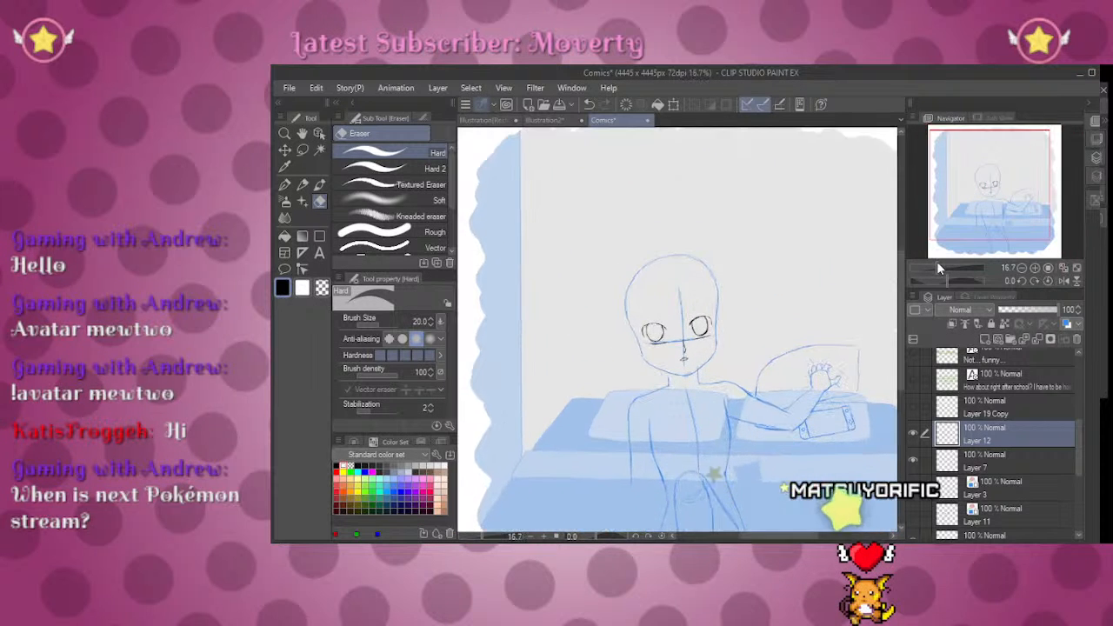
Step: Refine the outlines of both irises on Layer 12, alternating the Textured pen and the Hard eraser to tidy the strokes
{"action": "scroll", "coordinate": [937, 260], "scroll_direction": "up", "scroll_amount": 1}
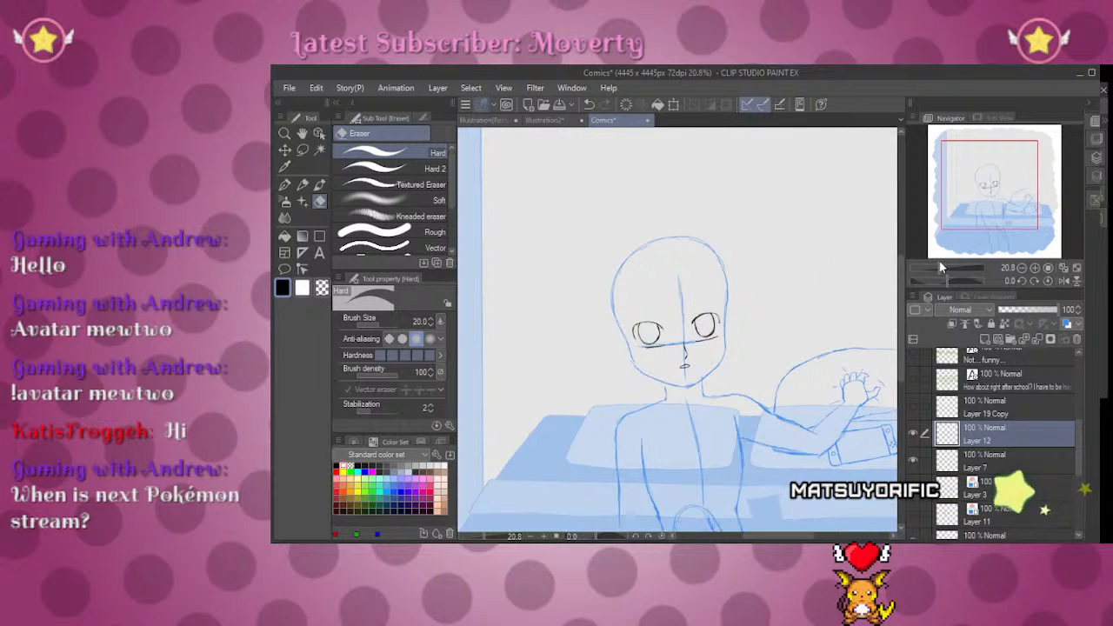
{"action": "scroll", "coordinate": [939, 260], "scroll_direction": "up", "scroll_amount": 5}
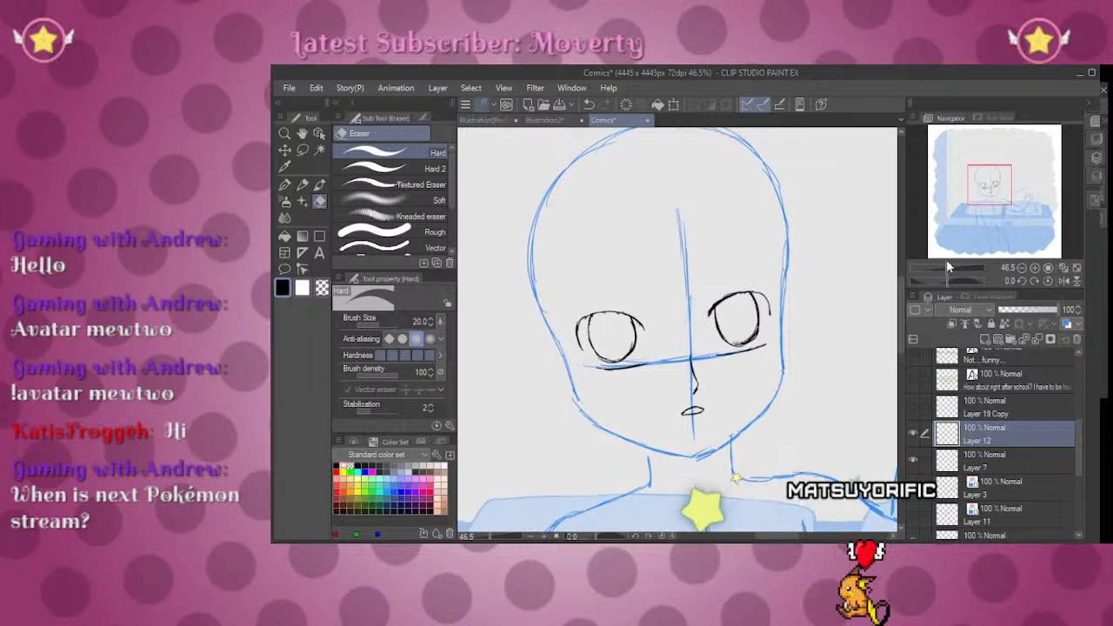
{"action": "scroll", "coordinate": [948, 266], "scroll_direction": "up", "scroll_amount": 1}
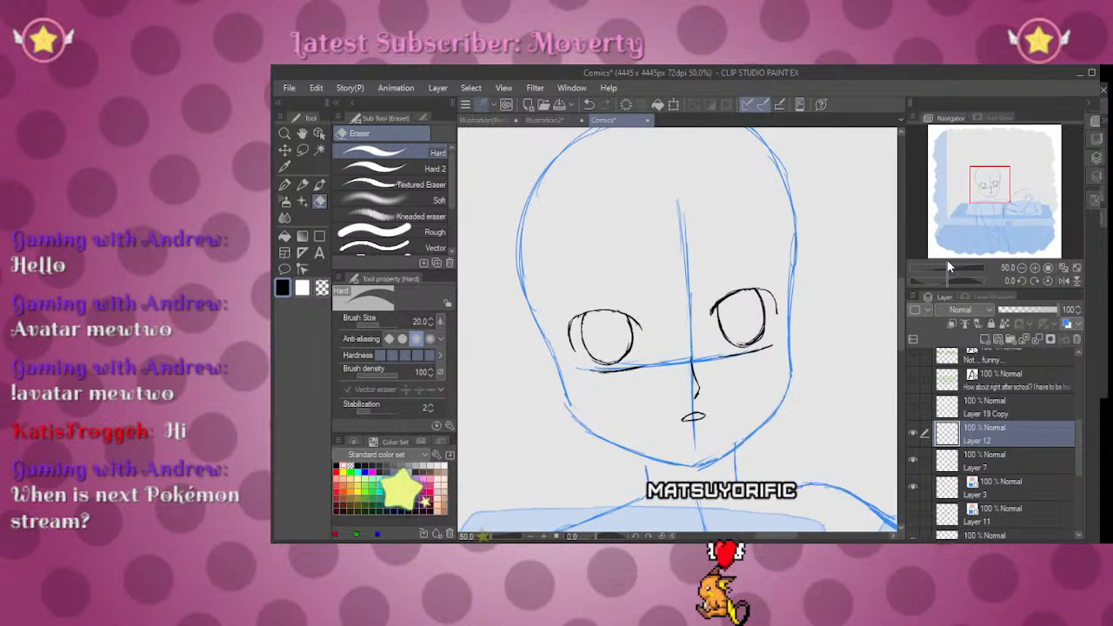
{"action": "scroll", "coordinate": [948, 265], "scroll_direction": "up", "scroll_amount": 2}
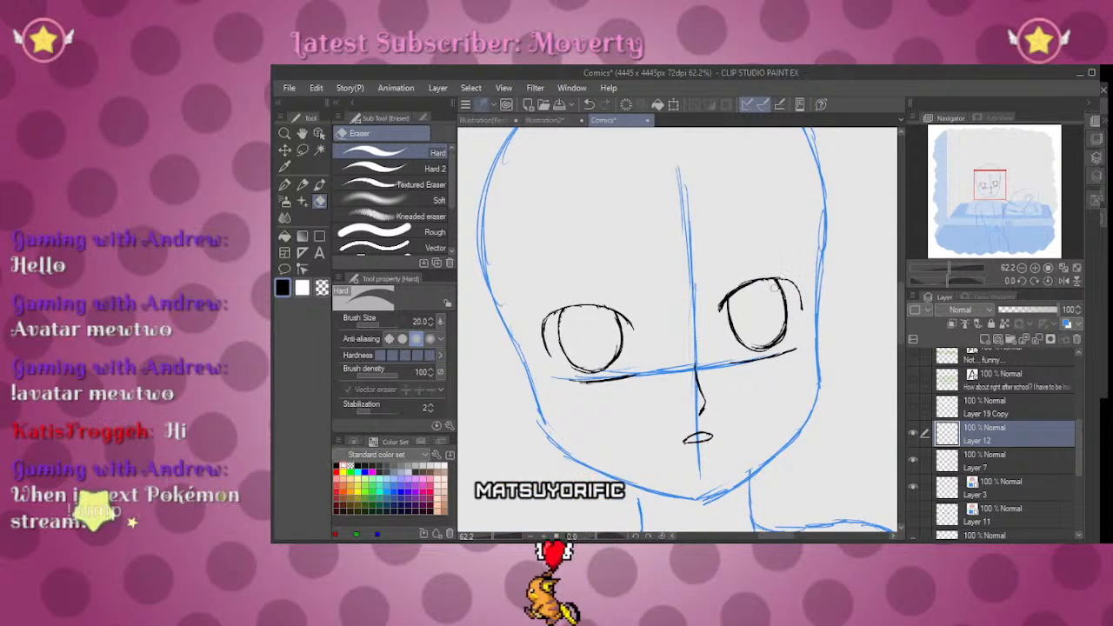
{"action": "key", "text": "p"}
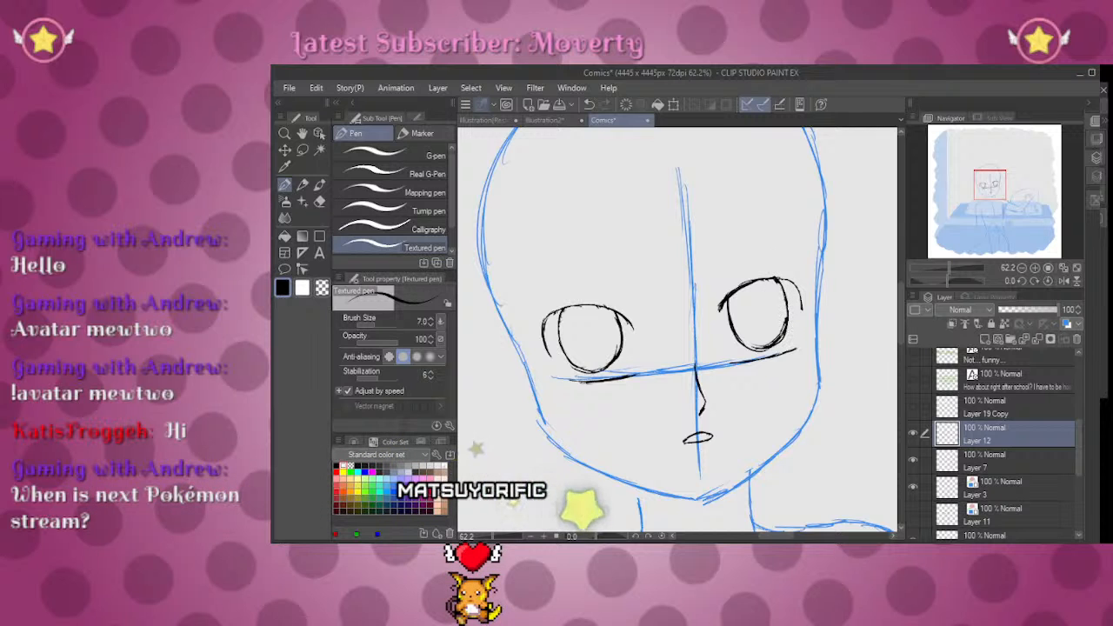
{"action": "key", "text": "e"}
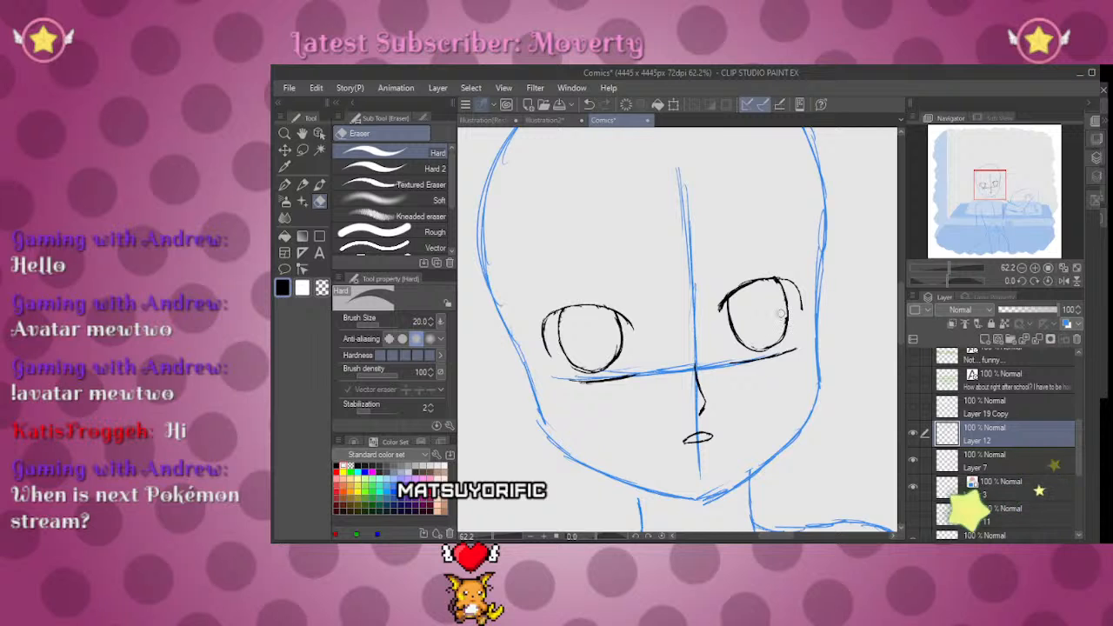
{"action": "key", "text": "p"}
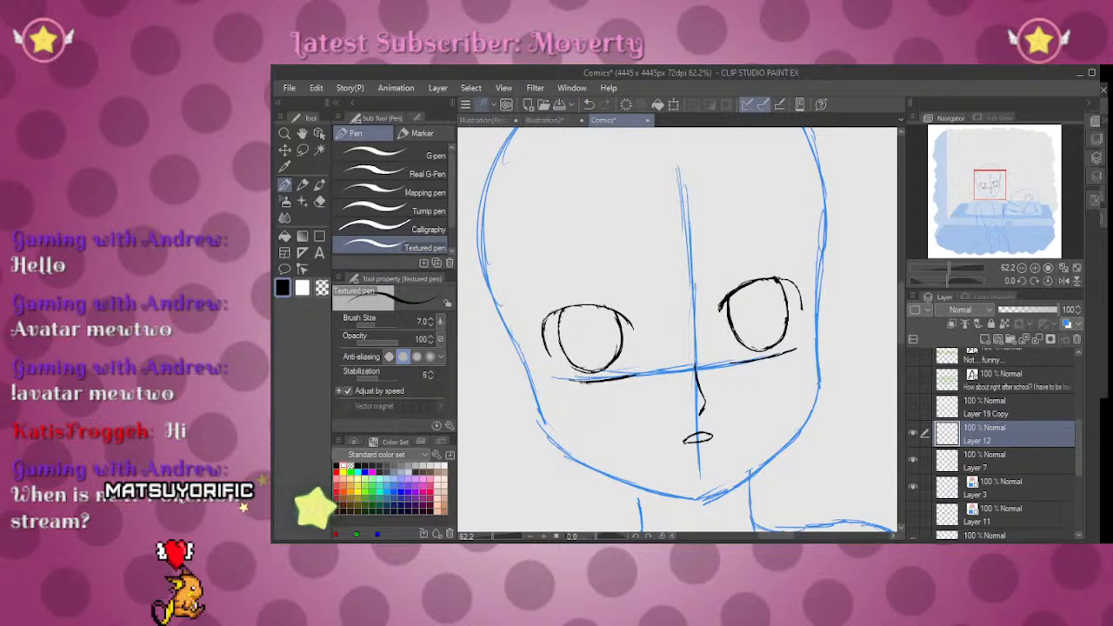
{"action": "key", "text": "e"}
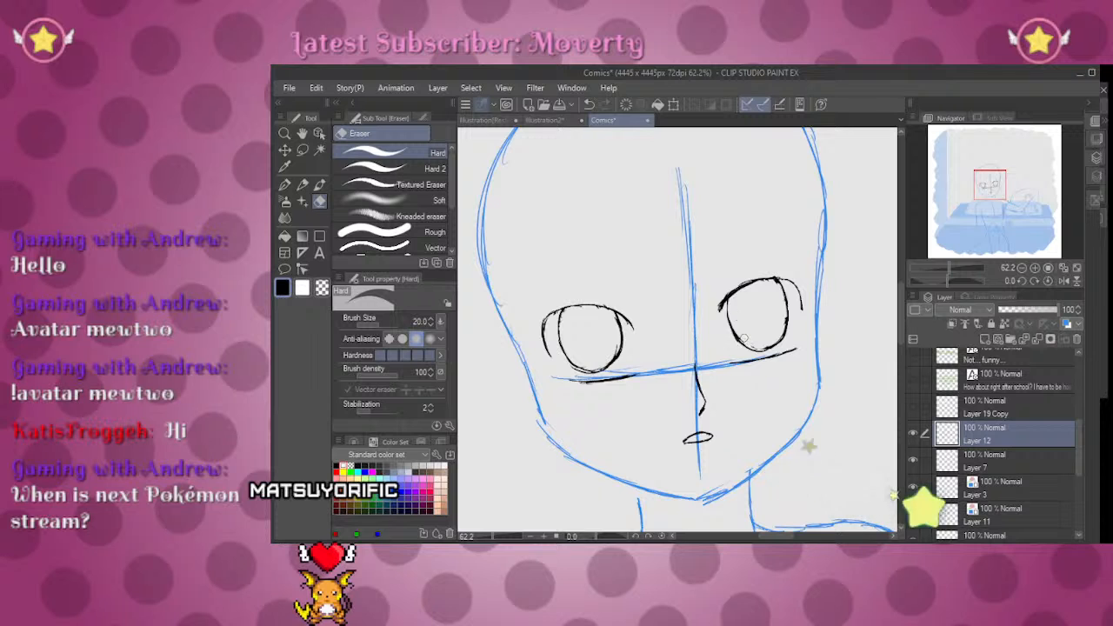
{"action": "key", "text": "p"}
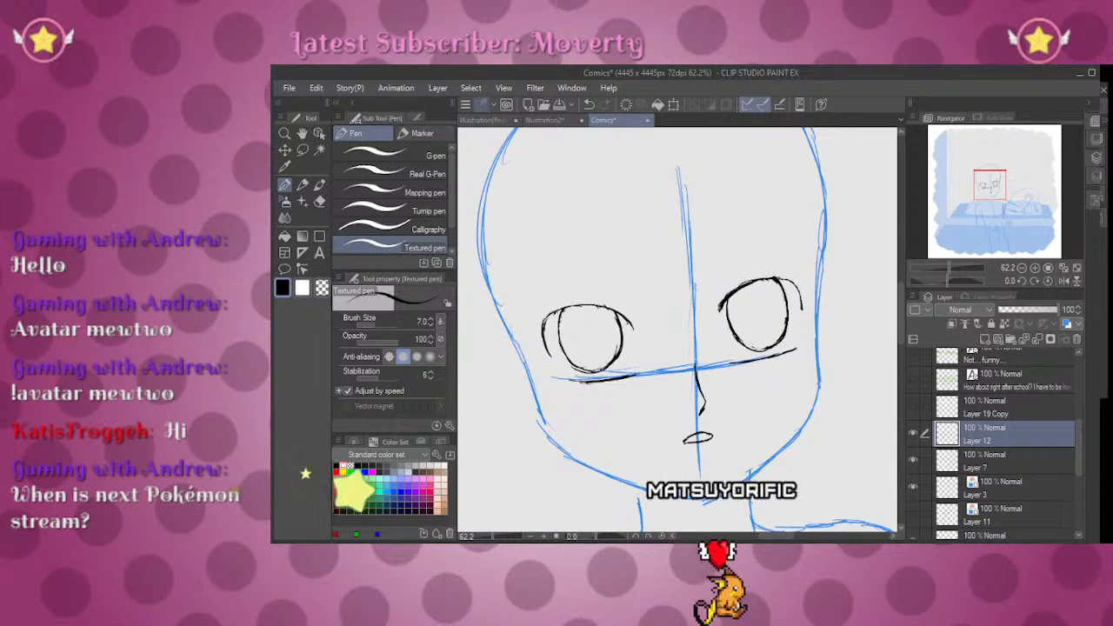
{"action": "key", "text": "e"}
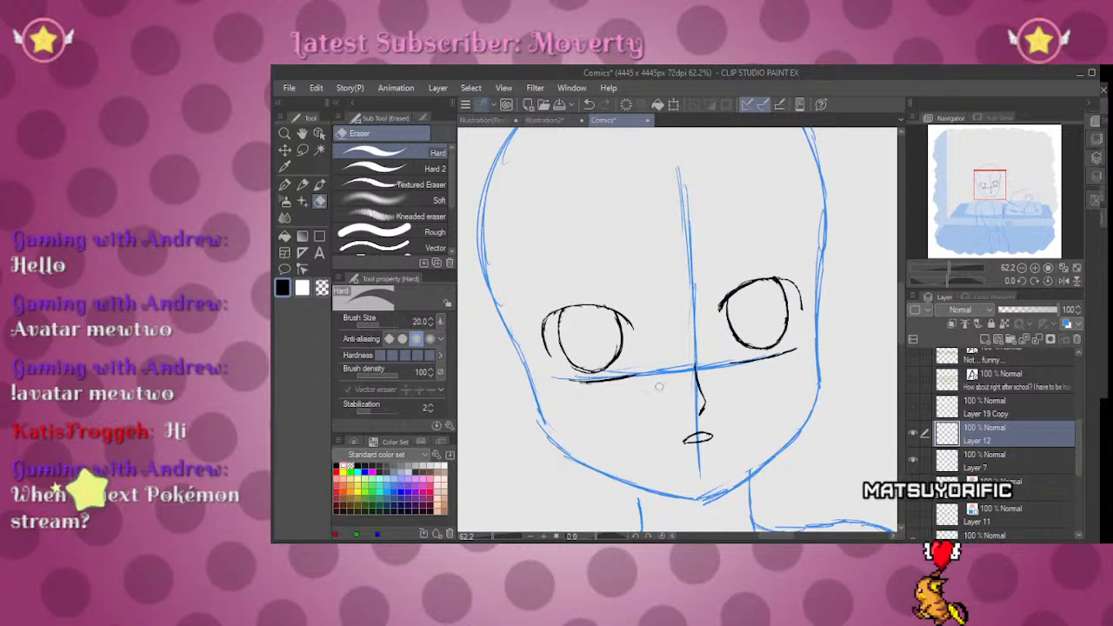
Step: Lasso the nose and mouth on Layer 7, transform them slightly upward, and deselect
{"action": "mouse_move", "coordinate": [950, 268]}
{"action": "left_mouse_down"}
{"action": "mouse_move", "coordinate": [932, 268]}
{"action": "mouse_move", "coordinate": [949, 261]}
{"action": "left_mouse_up"}
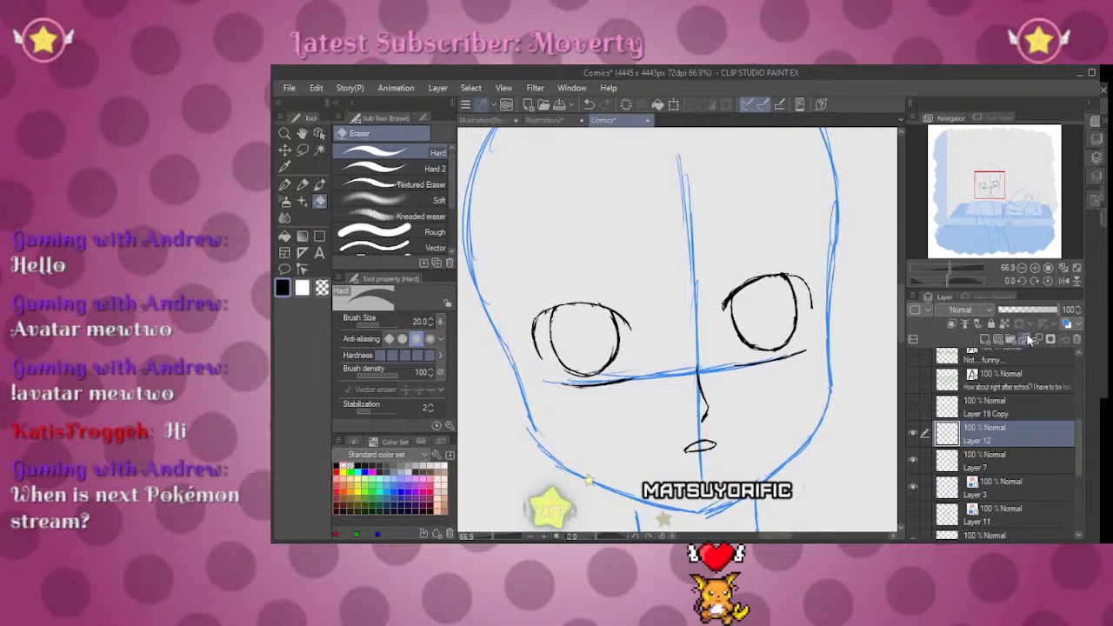
{"action": "left_click", "coordinate": [963, 467]}
{"action": "key", "text": "p"}
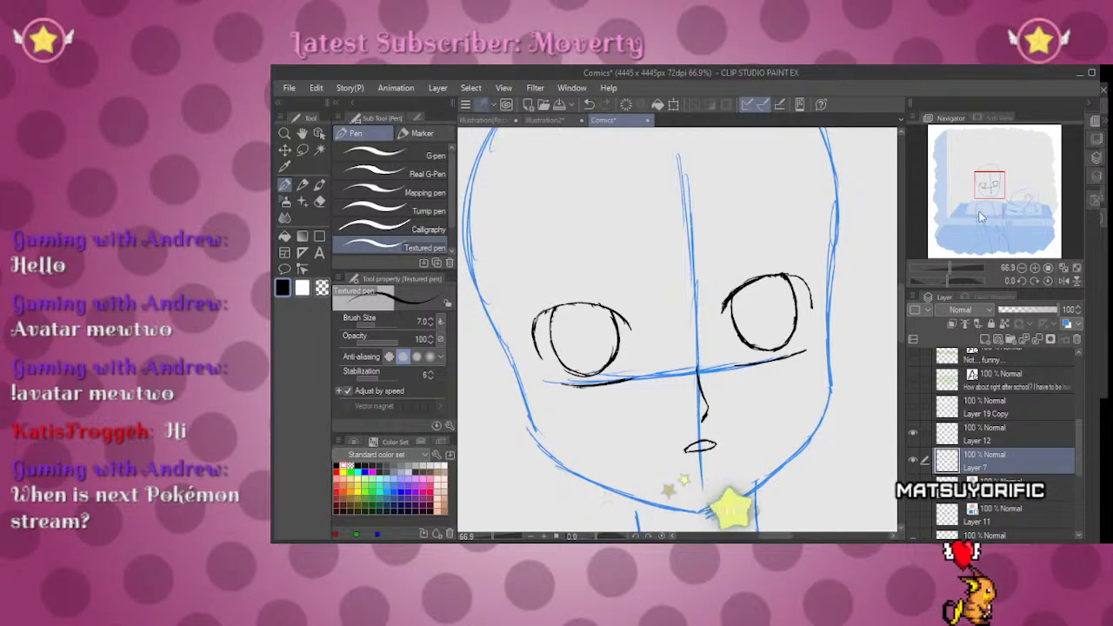
{"action": "left_click", "coordinate": [989, 185]}
{"action": "left_click_drag", "start_coordinate": [990, 185], "coordinate": [984, 182]}
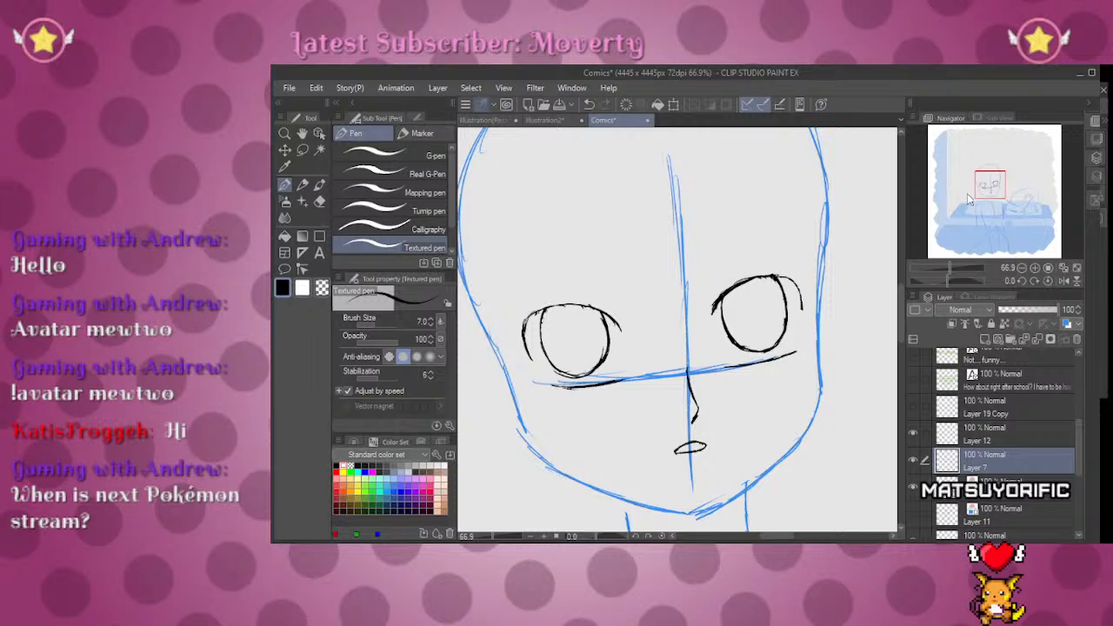
{"action": "key", "text": "m"}
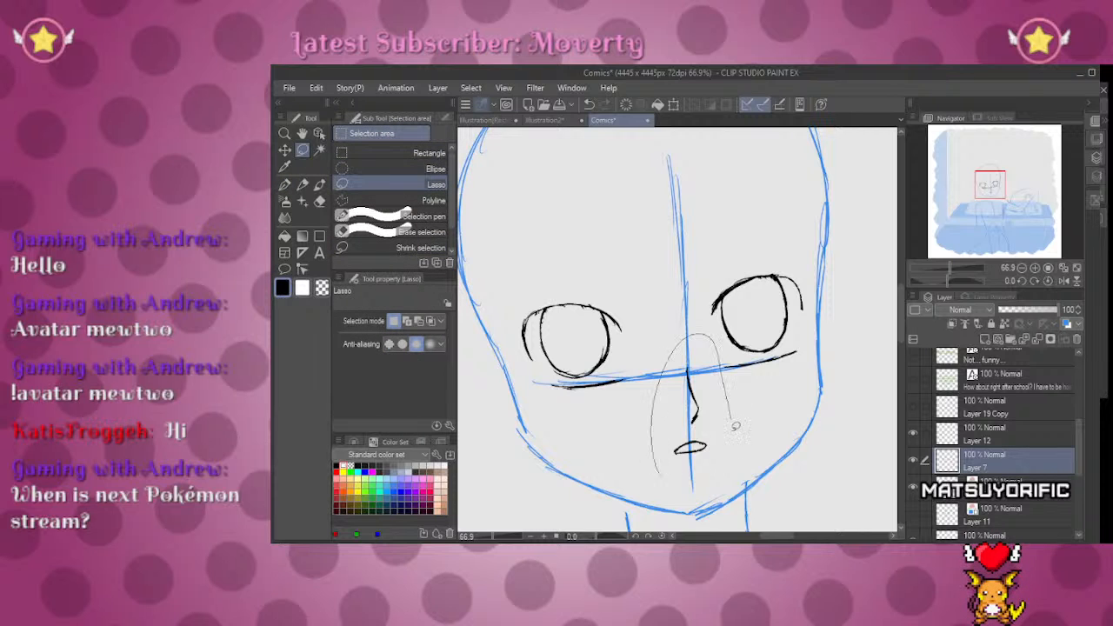
{"action": "left_click_drag", "start_coordinate": [733, 411], "coordinate": [762, 471]}
{"action": "key", "text": "ctrl+t"}
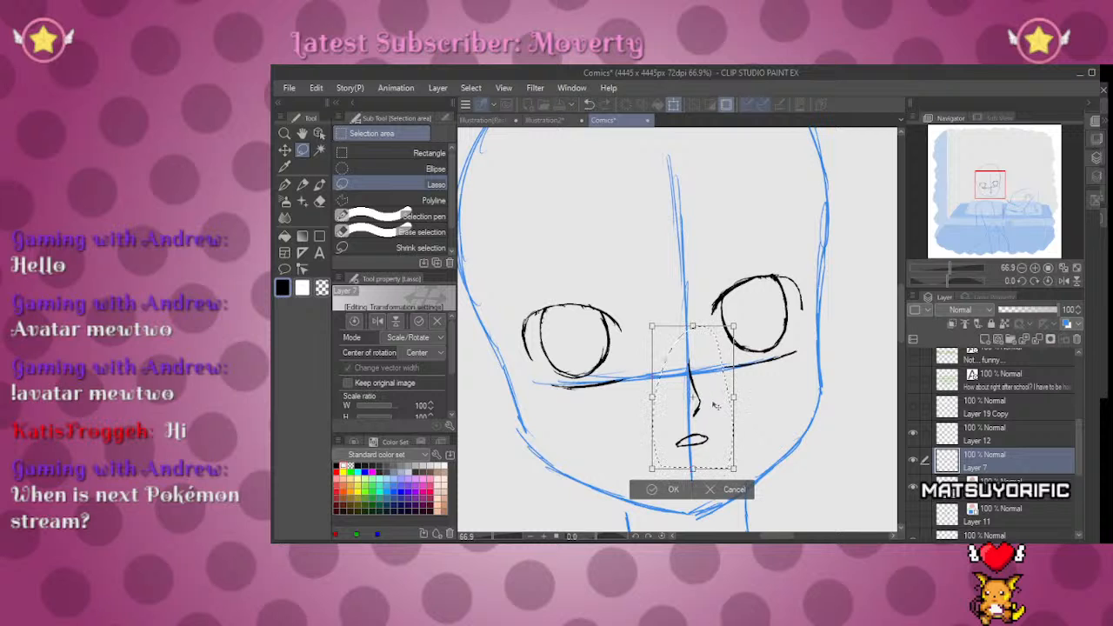
{"action": "left_click", "coordinate": [655, 490]}
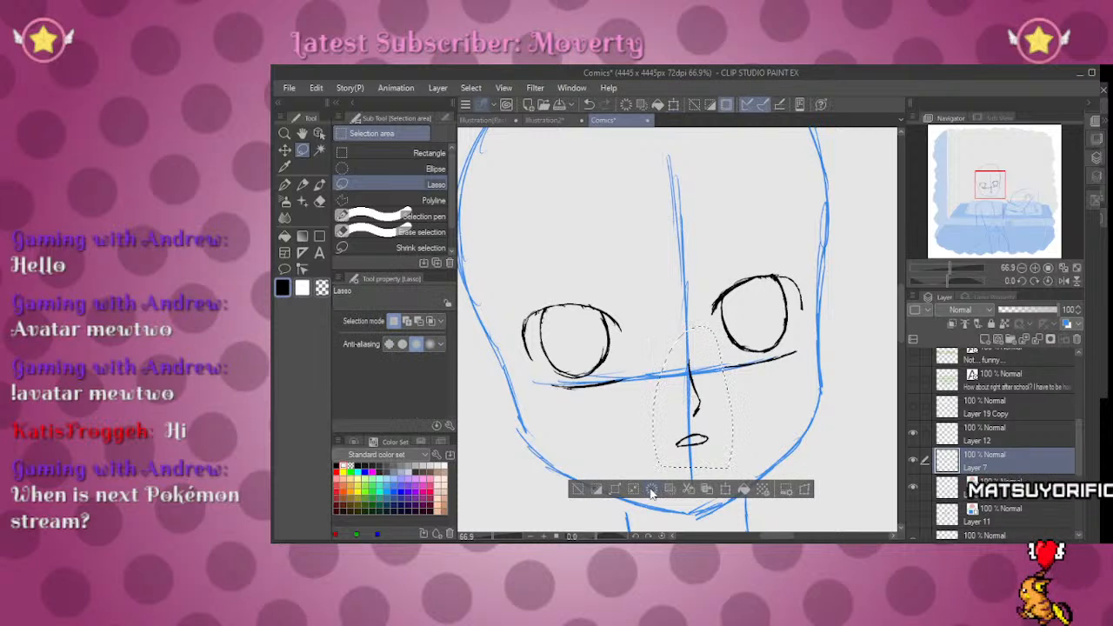
{"action": "key", "text": "ctrl+d"}
Step: Draw a curved crease line above each upper eyelid with the Textured pen, erasing and redrawing the nose-side eye's stray end
{"action": "left_click_drag", "start_coordinate": [990, 183], "coordinate": [994, 198]}
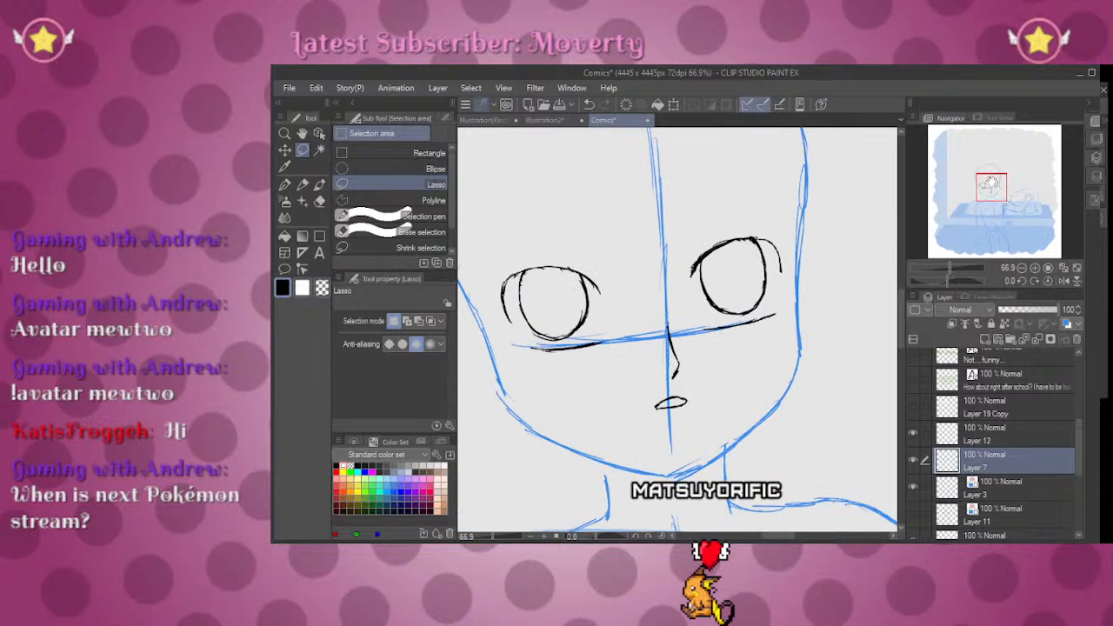
{"action": "left_click_drag", "start_coordinate": [962, 280], "coordinate": [945, 279]}
{"action": "key", "text": "p"}
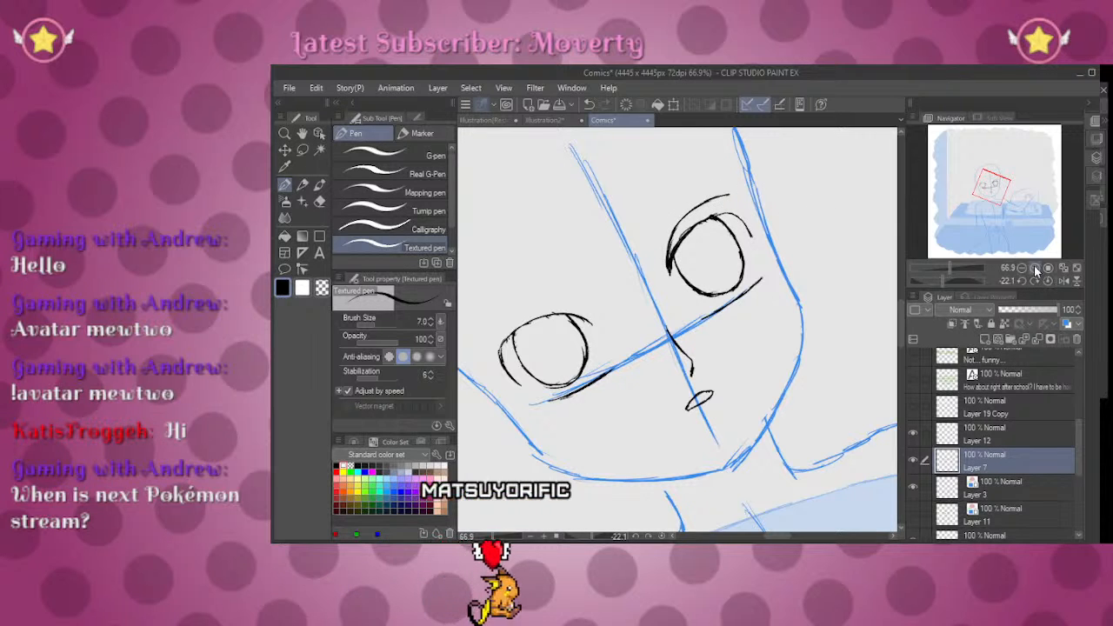
{"action": "left_click", "coordinate": [1065, 281]}
{"action": "mouse_move", "coordinate": [952, 280]}
{"action": "left_mouse_down"}
{"action": "mouse_move", "coordinate": [939, 278]}
{"action": "mouse_move", "coordinate": [935, 250]}
{"action": "left_mouse_up"}
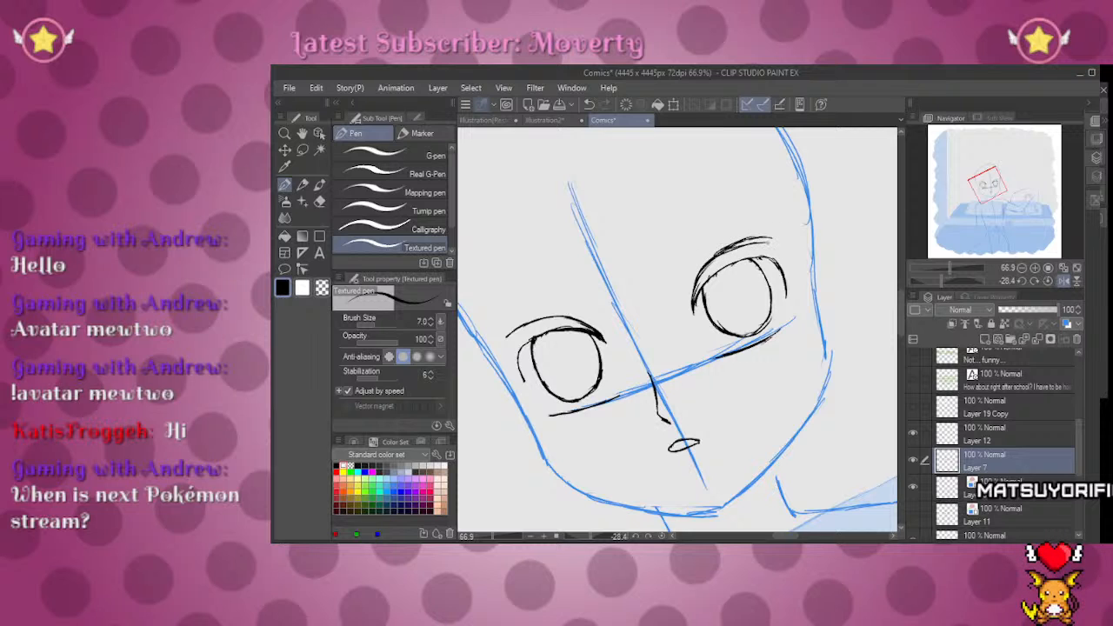
{"action": "key", "text": "e"}
{"action": "left_click_drag", "start_coordinate": [738, 239], "coordinate": [759, 237]}
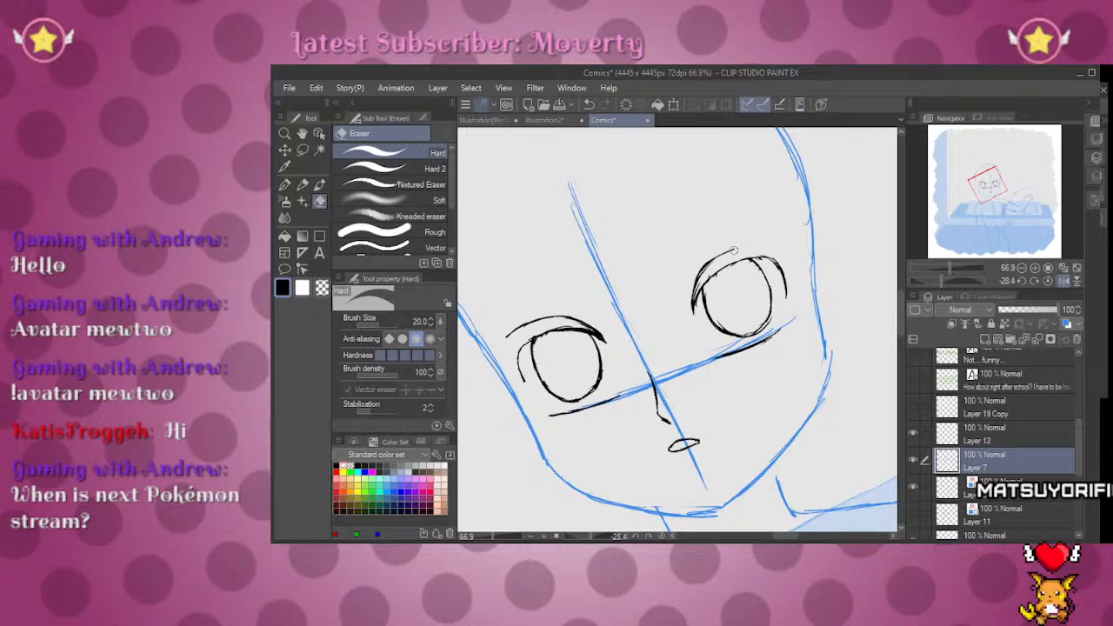
{"action": "key", "text": "p"}
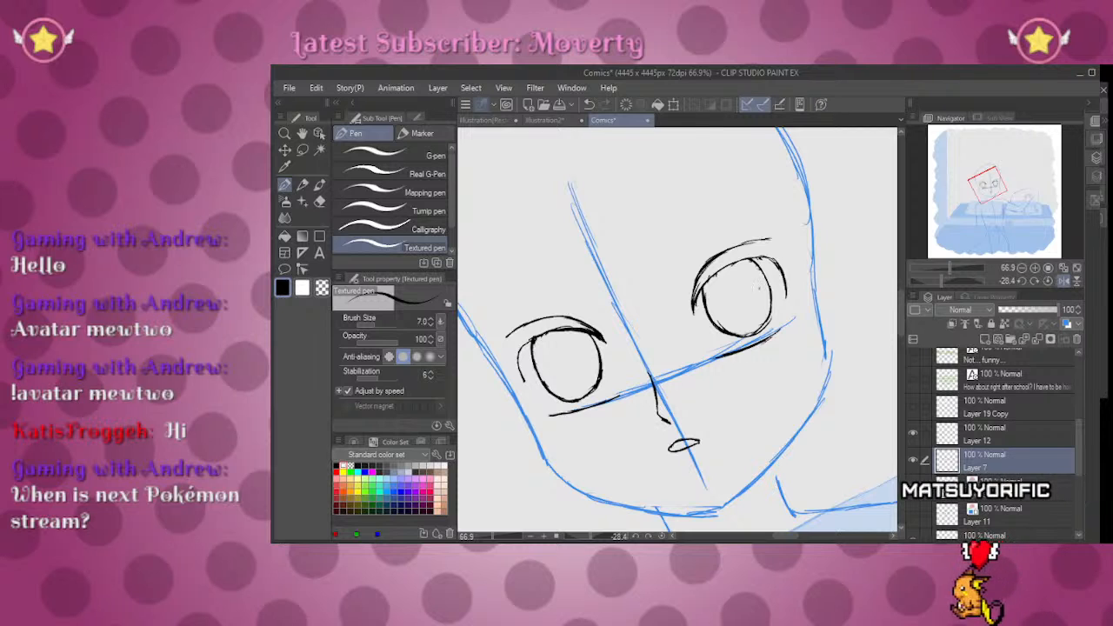
Step: Draw three pointed, upswept lashes at the outer corner of the eye away from the nose tip
{"action": "left_click", "coordinate": [1054, 278]}
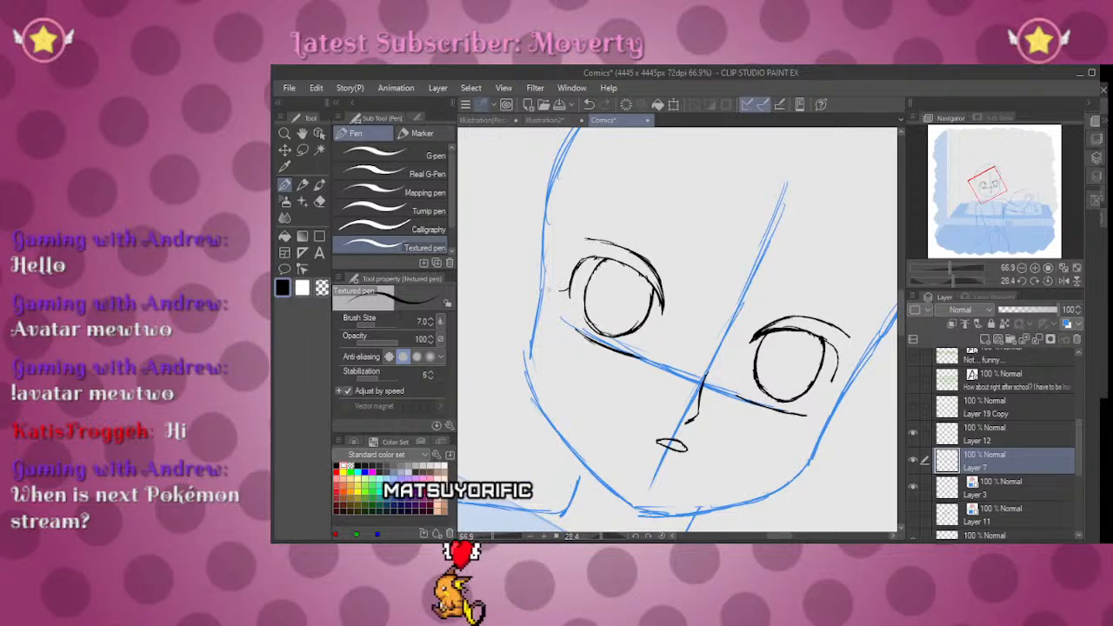
{"action": "mouse_move", "coordinate": [570, 290]}
{"action": "left_mouse_down"}
{"action": "mouse_move", "coordinate": [528, 283]}
{"action": "mouse_move", "coordinate": [511, 259]}
{"action": "left_mouse_up"}
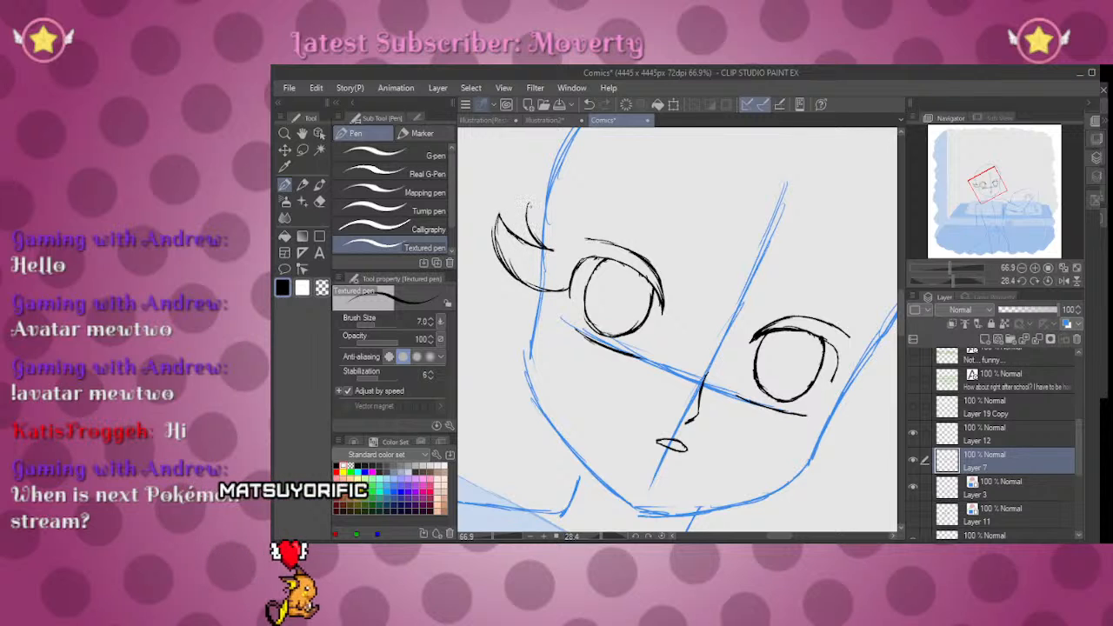
{"action": "mouse_move", "coordinate": [528, 199]}
{"action": "left_mouse_down"}
{"action": "mouse_move", "coordinate": [598, 236]}
{"action": "mouse_move", "coordinate": [568, 223]}
{"action": "left_mouse_up"}
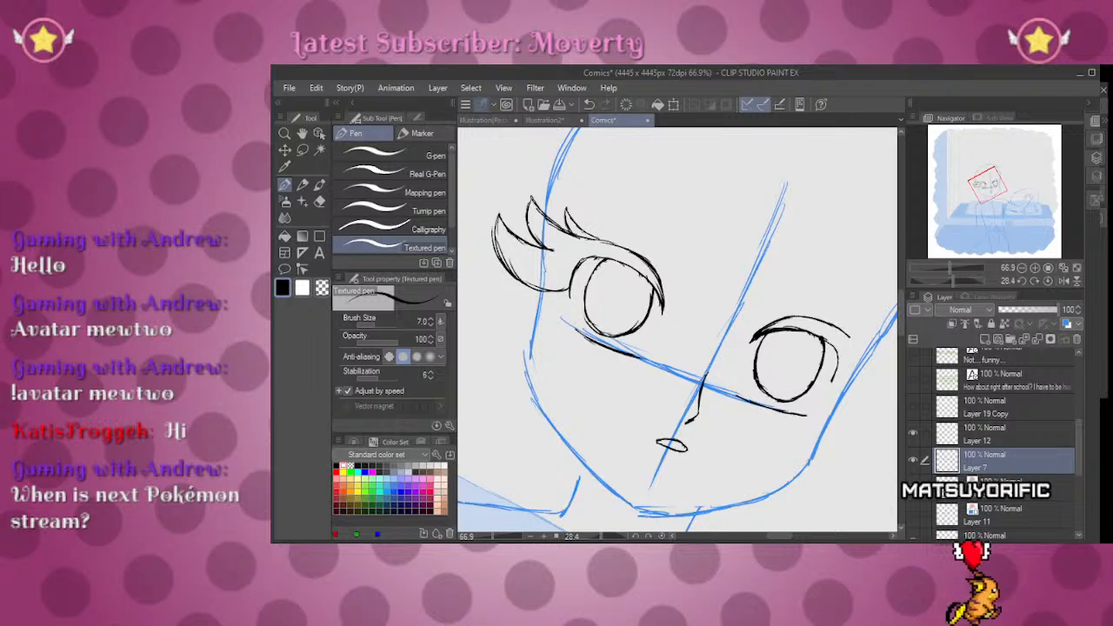
Step: In a mirrored view, draw a long lash curve sweeping up from the outer corner of the other eye
{"action": "left_click", "coordinate": [1048, 279]}
{"action": "left_click", "coordinate": [933, 267]}
{"action": "left_click_drag", "start_coordinate": [934, 268], "coordinate": [947, 267]}
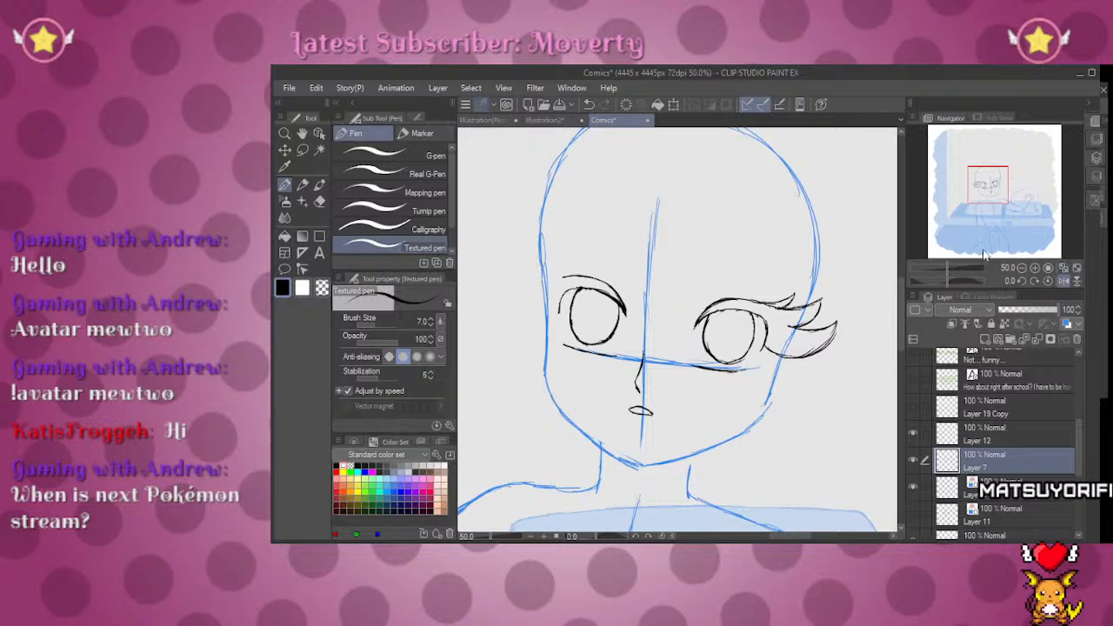
{"action": "left_click_drag", "start_coordinate": [580, 266], "coordinate": [611, 304]}
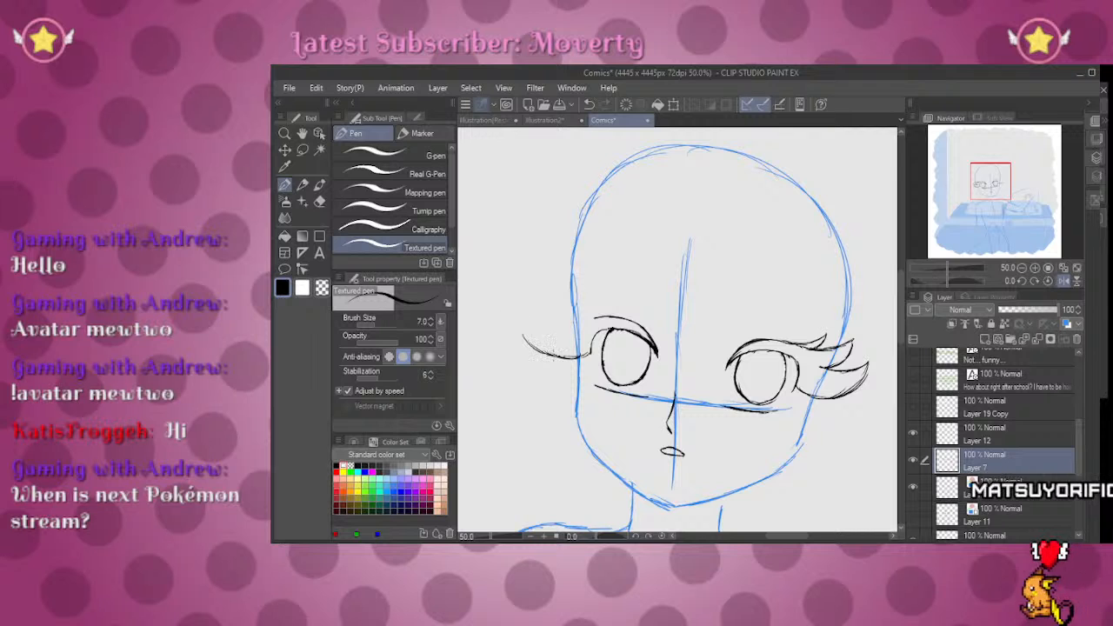
{"action": "left_click_drag", "start_coordinate": [515, 309], "coordinate": [559, 356]}
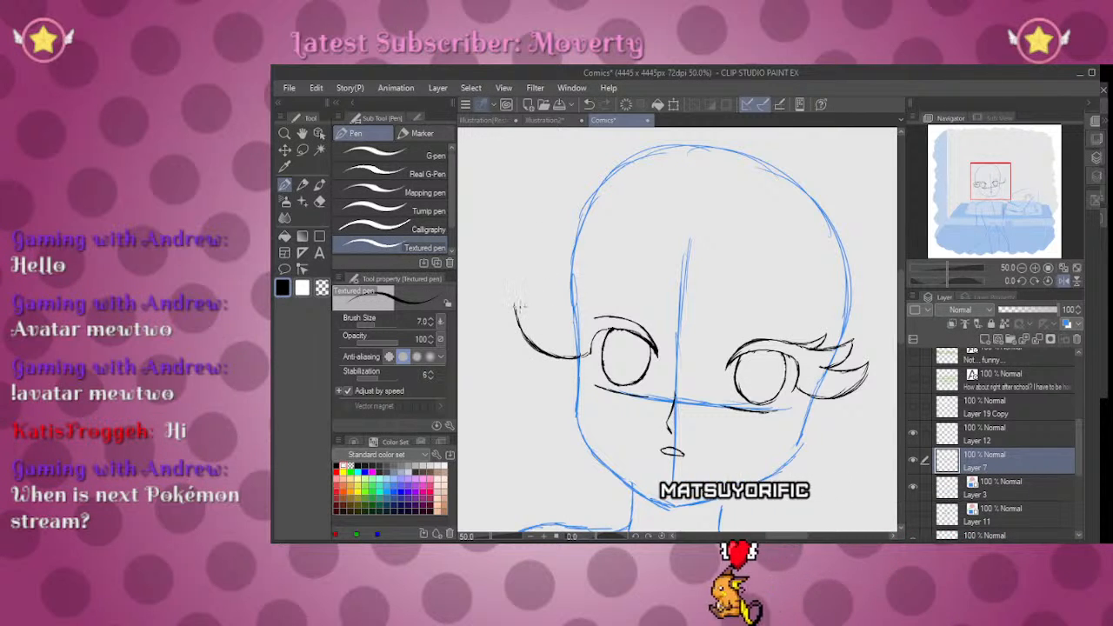
{"action": "left_click_drag", "start_coordinate": [944, 278], "coordinate": [808, 272]}
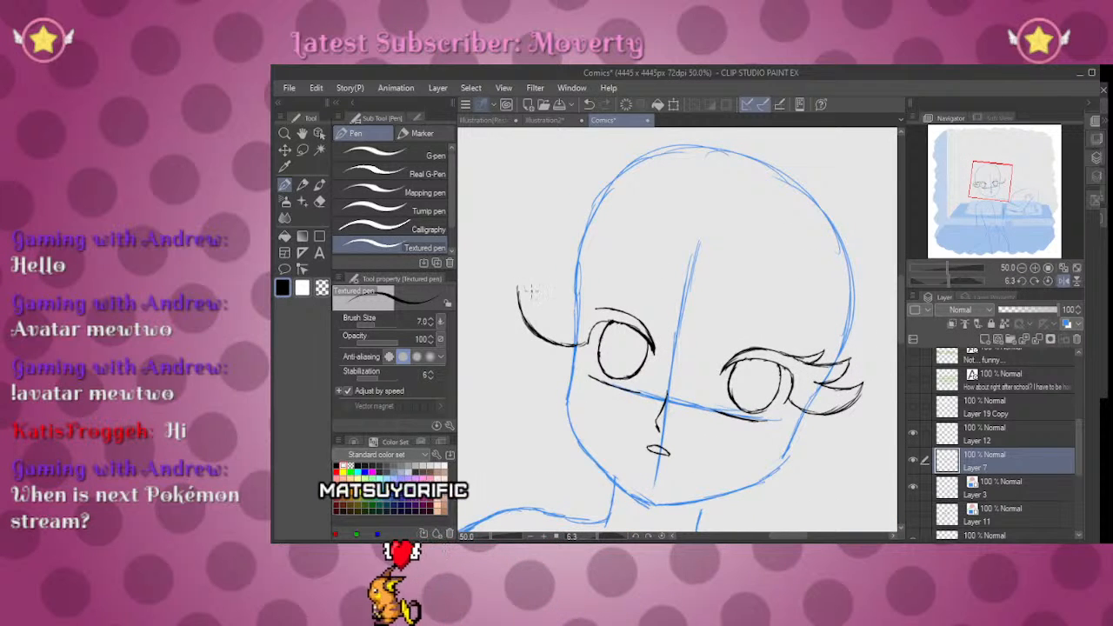
{"action": "left_click_drag", "start_coordinate": [518, 290], "coordinate": [520, 318]}
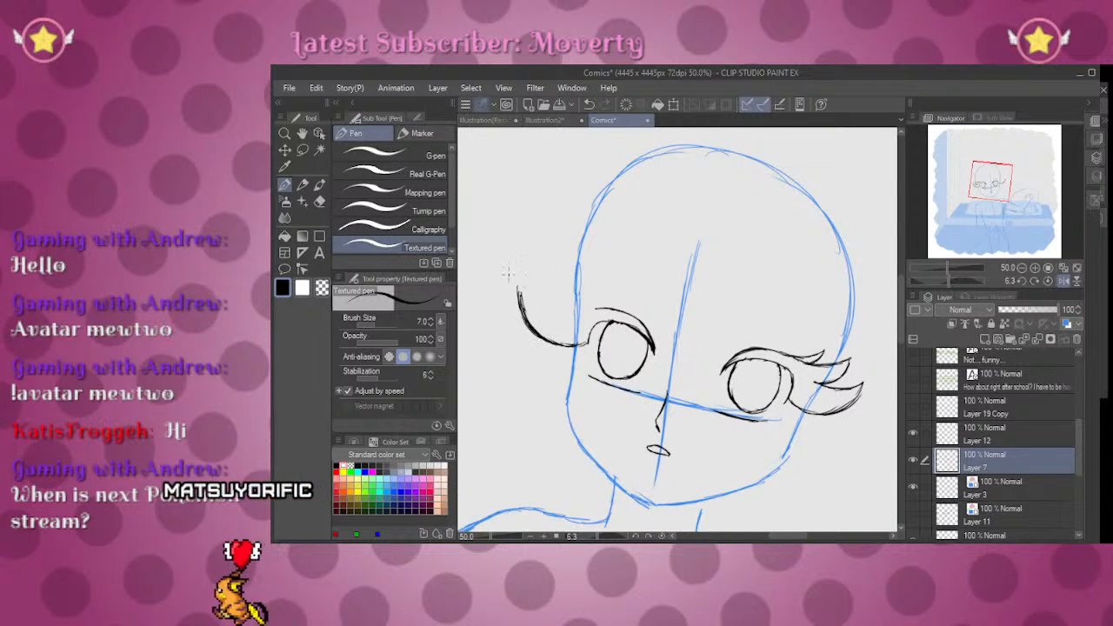
Step: Trim the tip of the long lash, close its shape, and add two smaller lashes joining the eyelid crease
{"action": "key", "text": "e"}
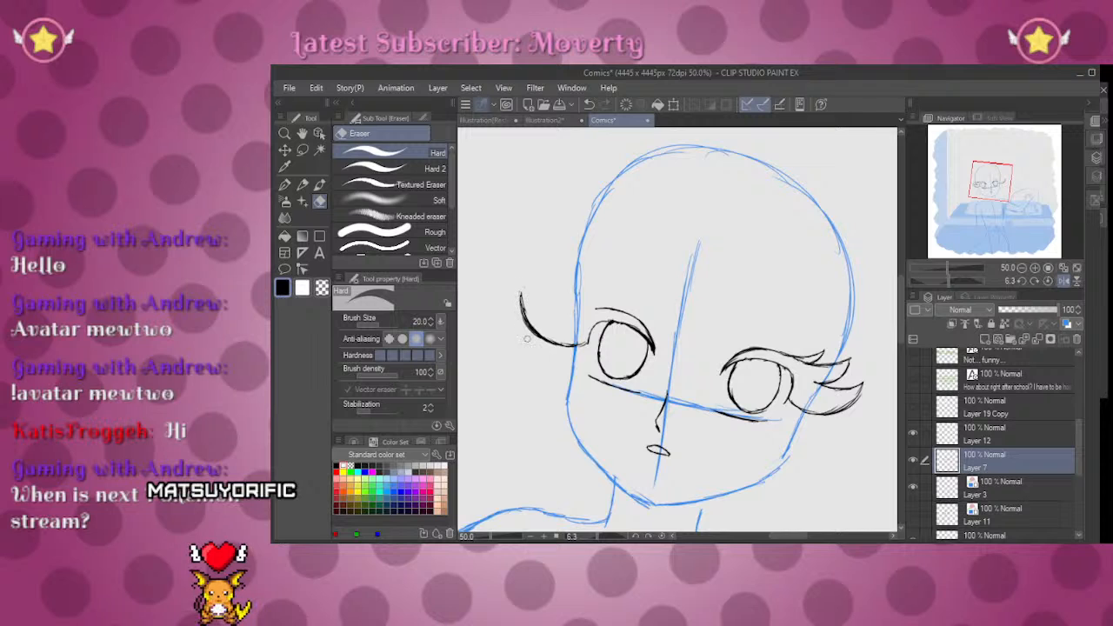
{"action": "key", "text": "p"}
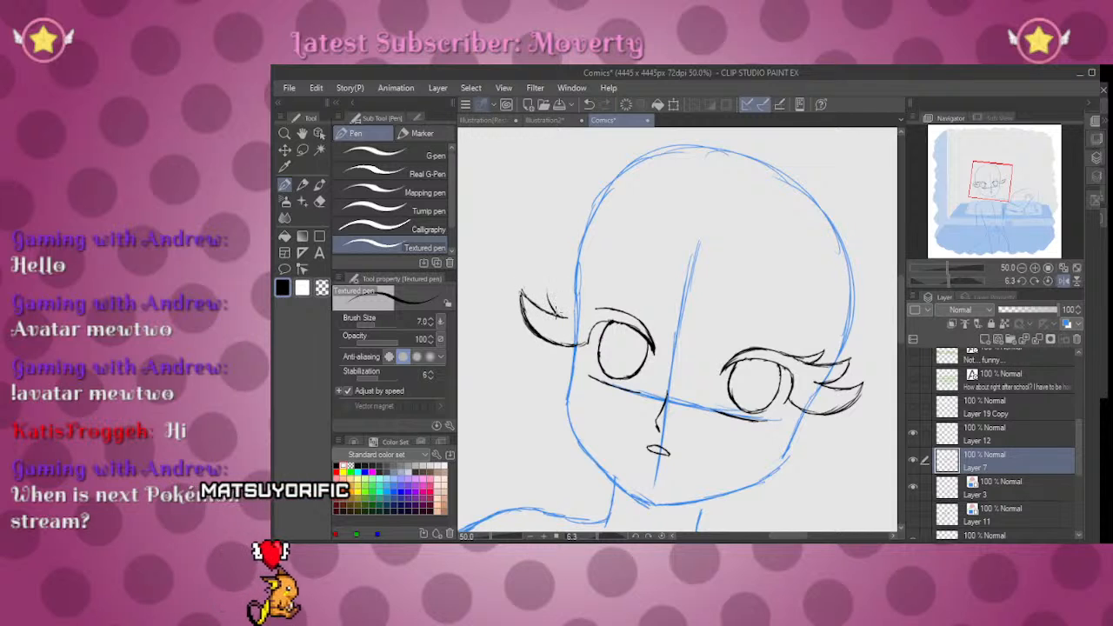
{"action": "mouse_move", "coordinate": [546, 280]}
{"action": "left_mouse_down"}
{"action": "mouse_move", "coordinate": [559, 314]}
{"action": "mouse_move", "coordinate": [584, 306]}
{"action": "left_mouse_up"}
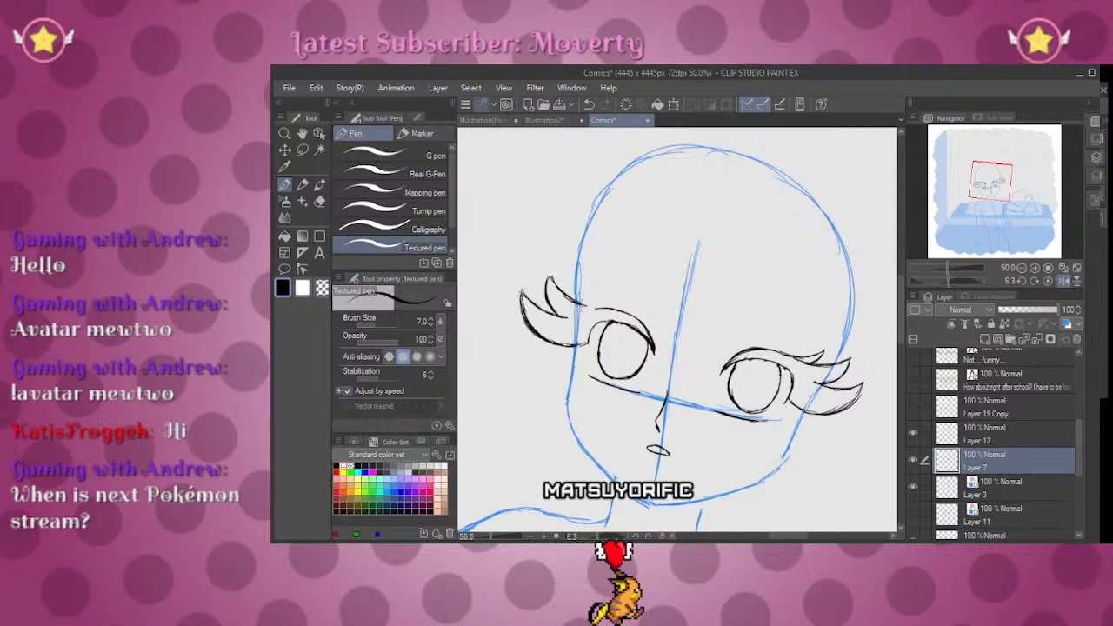
{"action": "left_click_drag", "start_coordinate": [572, 286], "coordinate": [598, 306]}
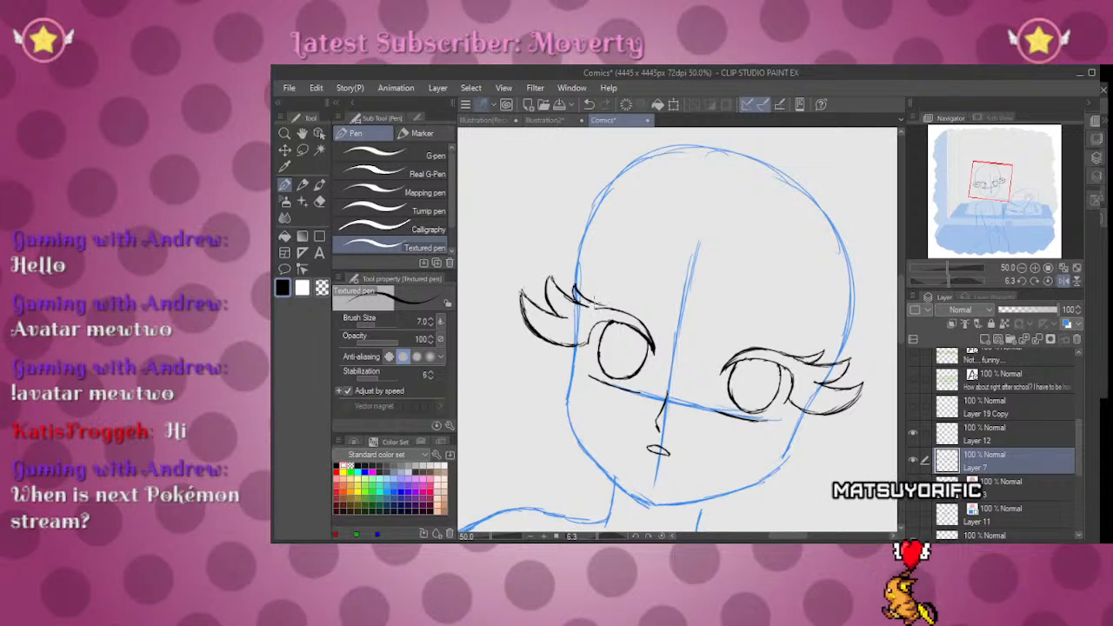
Step: In the unmirrored view, lasso the outer lashes of the eye on the nose-tip side and move them slightly toward the eye
{"action": "left_click", "coordinate": [1056, 282]}
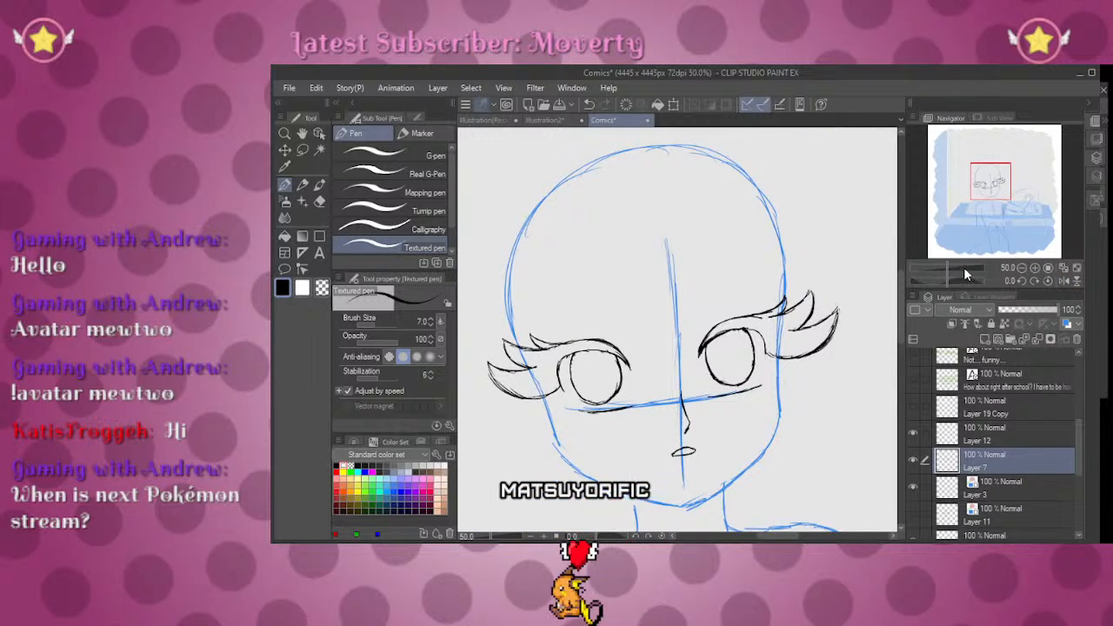
{"action": "mouse_move", "coordinate": [961, 269]}
{"action": "left_mouse_down"}
{"action": "mouse_move", "coordinate": [935, 271]}
{"action": "mouse_move", "coordinate": [947, 259]}
{"action": "left_mouse_up"}
{"action": "left_click", "coordinate": [304, 149]}
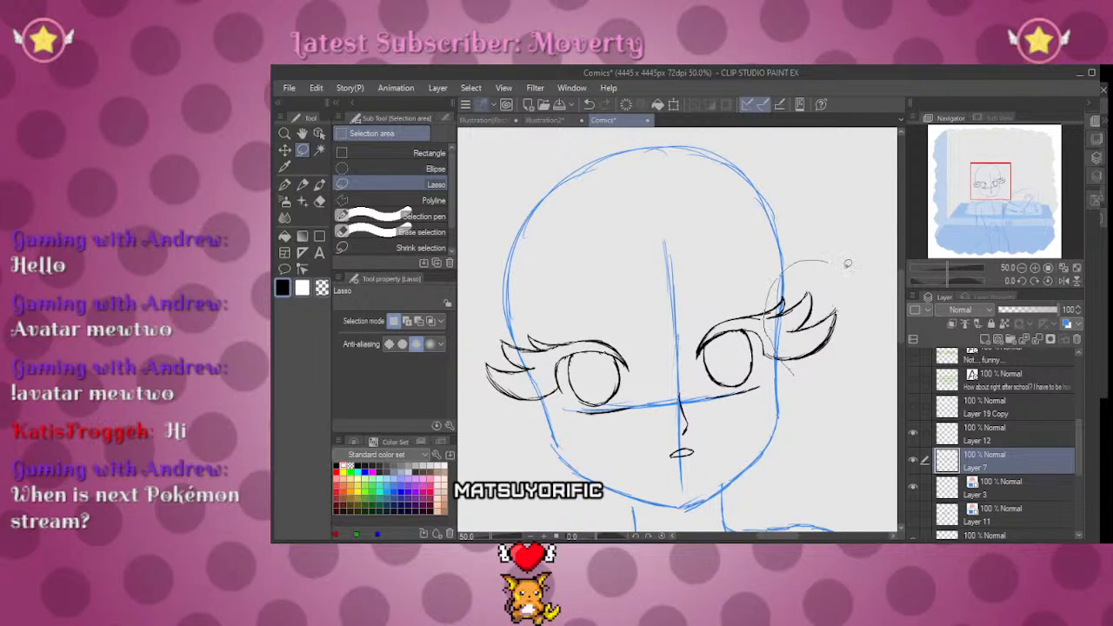
{"action": "key", "text": "ctrl+t"}
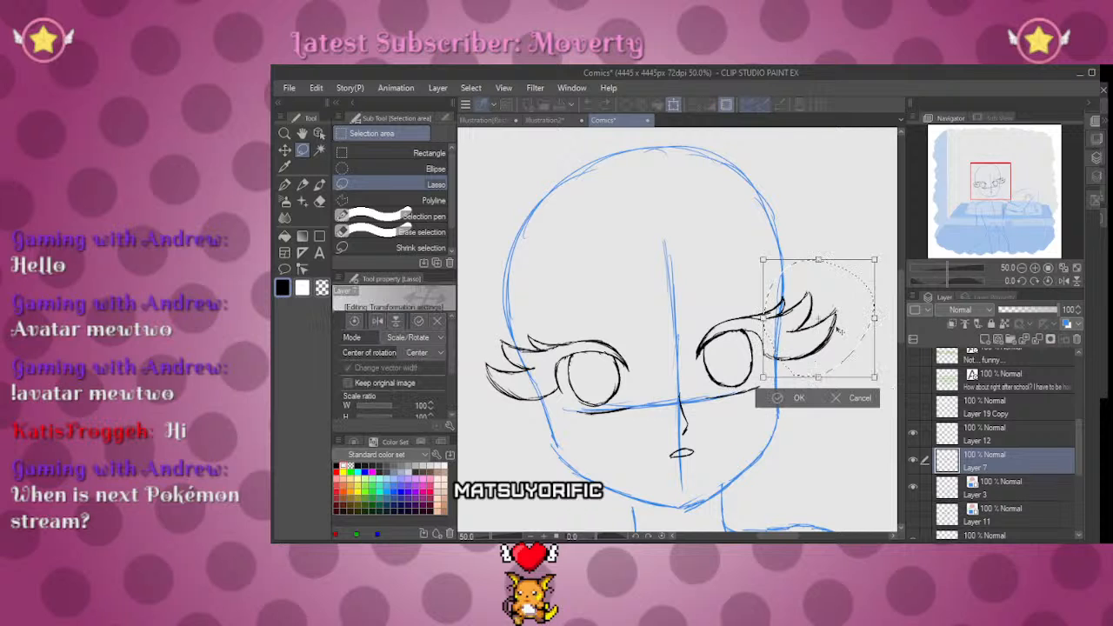
{"action": "left_click_drag", "start_coordinate": [835, 329], "coordinate": [836, 331]}
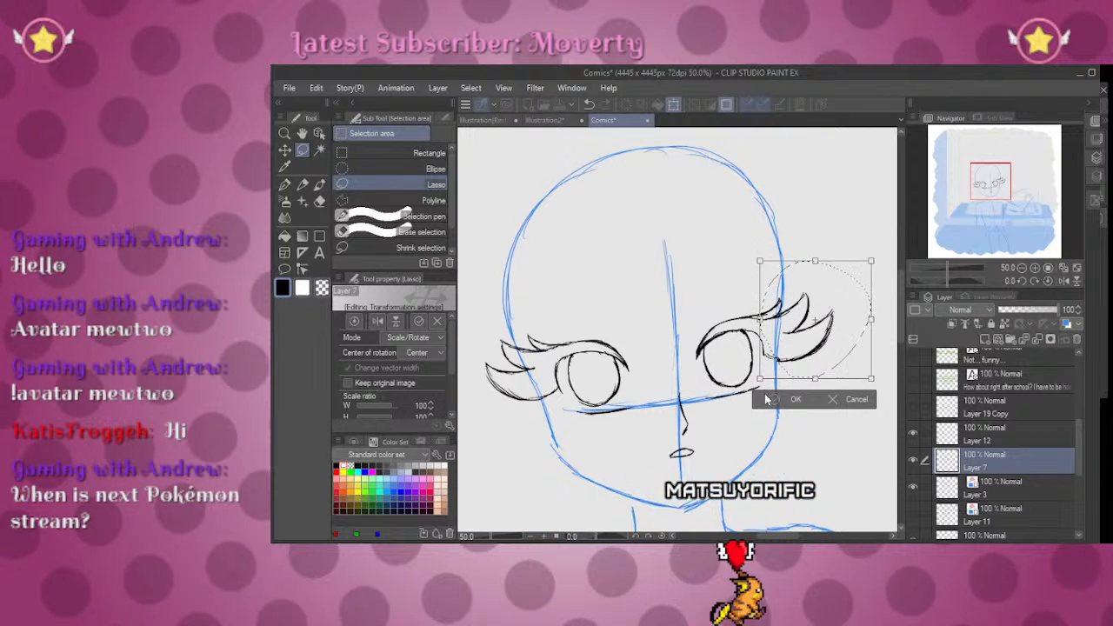
{"action": "key", "text": "Return"}
{"action": "key", "text": "ctrl+d"}
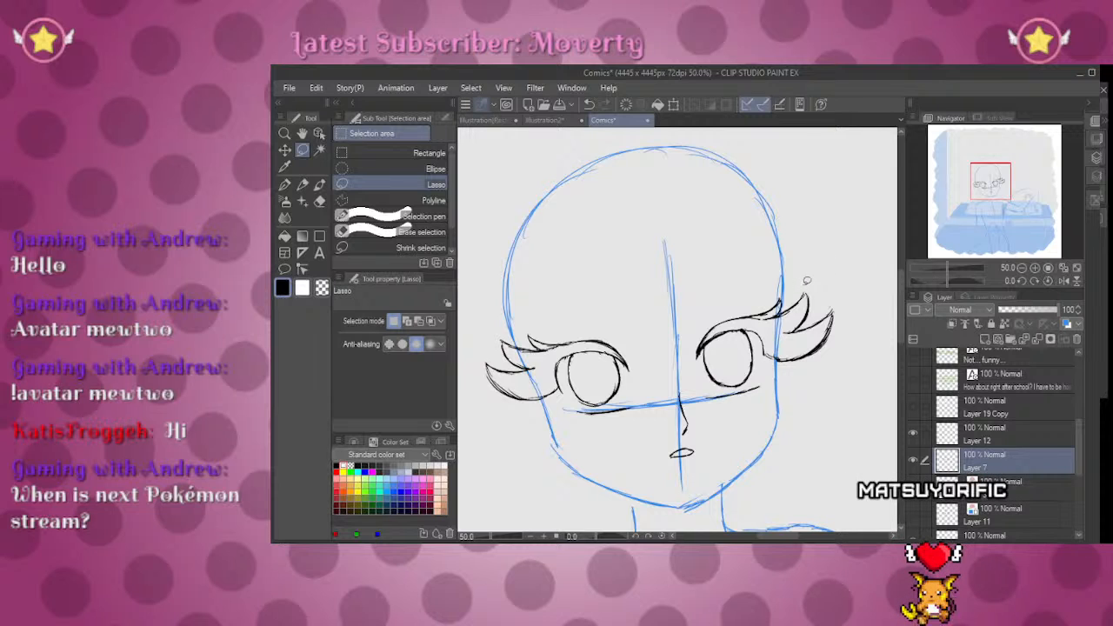
Step: Redraw and trim the tip of the moved outermost lash with the Textured pen and the Hard eraser
{"action": "key", "text": "p"}
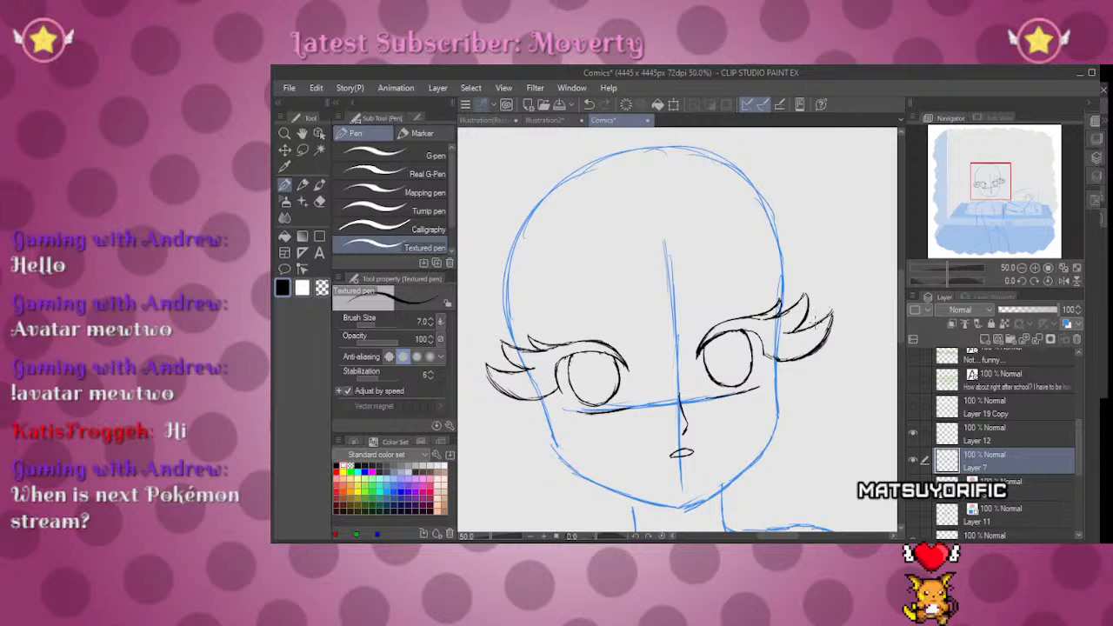
{"action": "key", "text": "e"}
{"action": "key", "text": "p"}
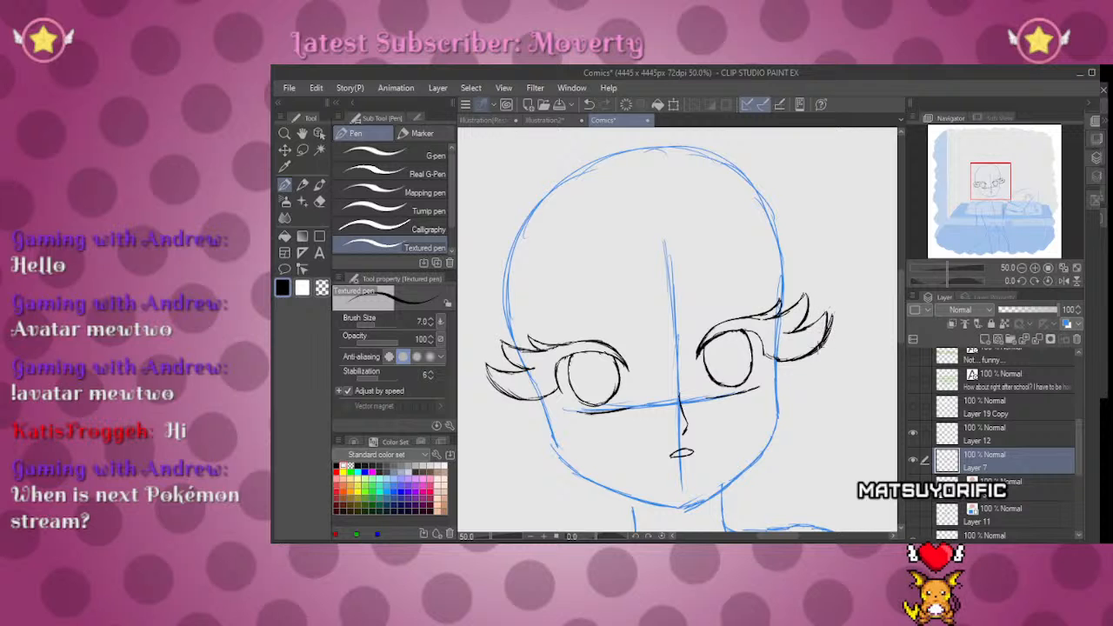
{"action": "key", "text": "e"}
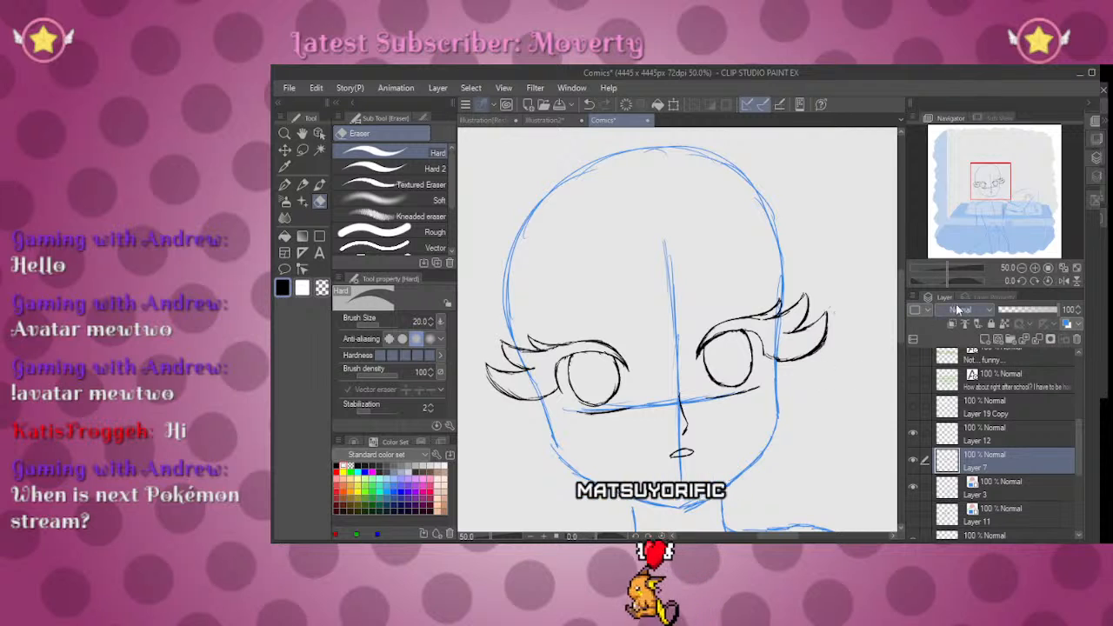
Step: Clean up and redraw the base of the same outermost lash where it meets the curved eyelid crease
{"action": "left_click_drag", "start_coordinate": [948, 278], "coordinate": [941, 269]}
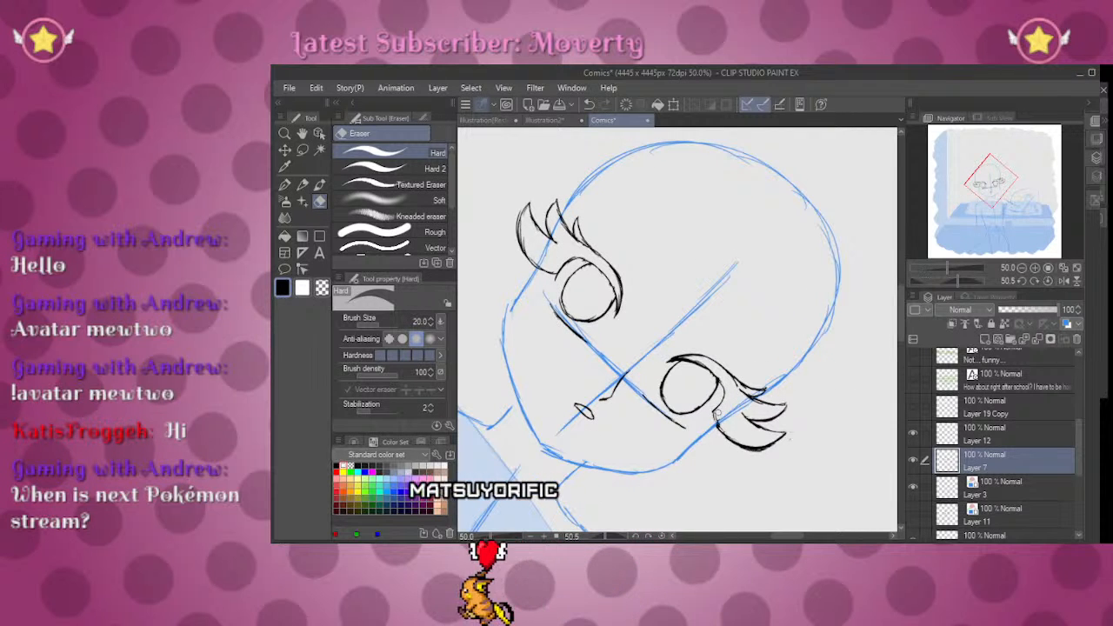
{"action": "key", "text": "p"}
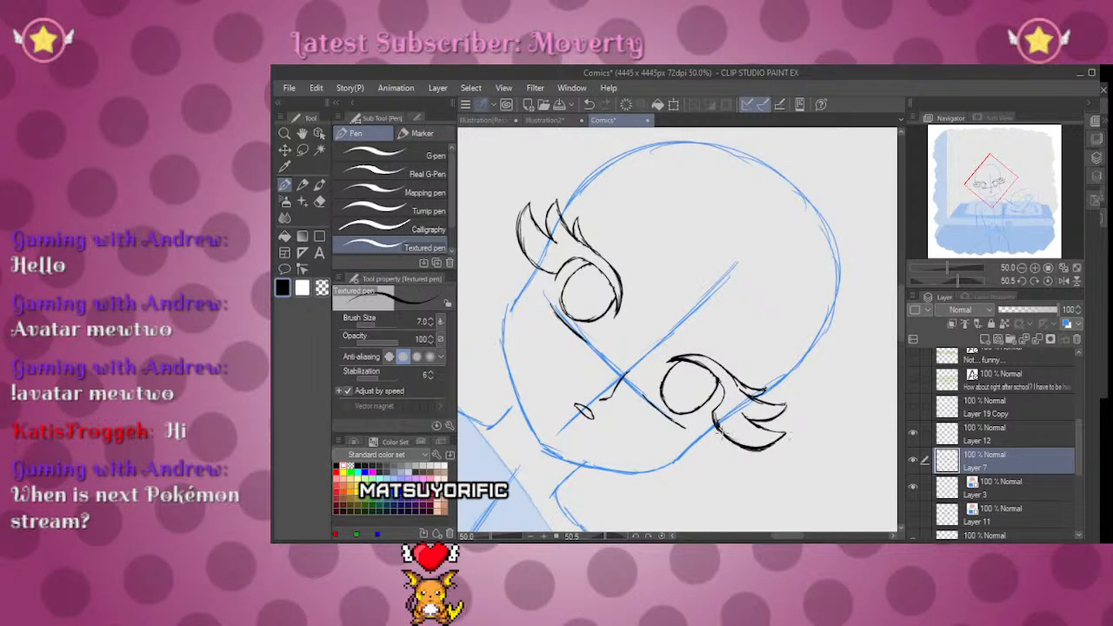
{"action": "left_click", "coordinate": [1049, 282]}
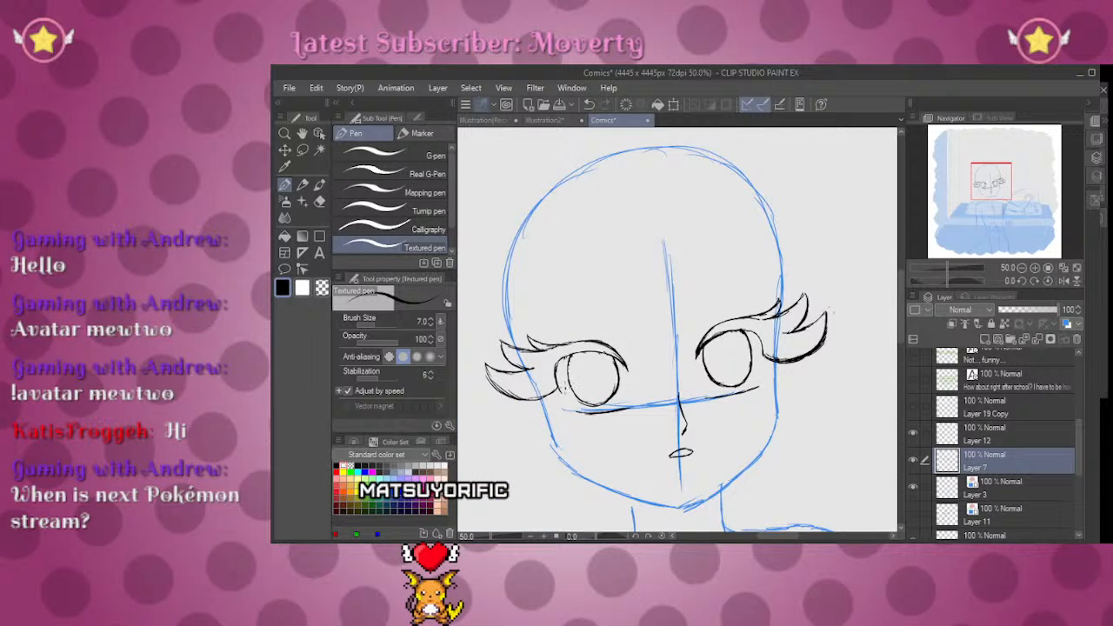
{"action": "key", "text": "e"}
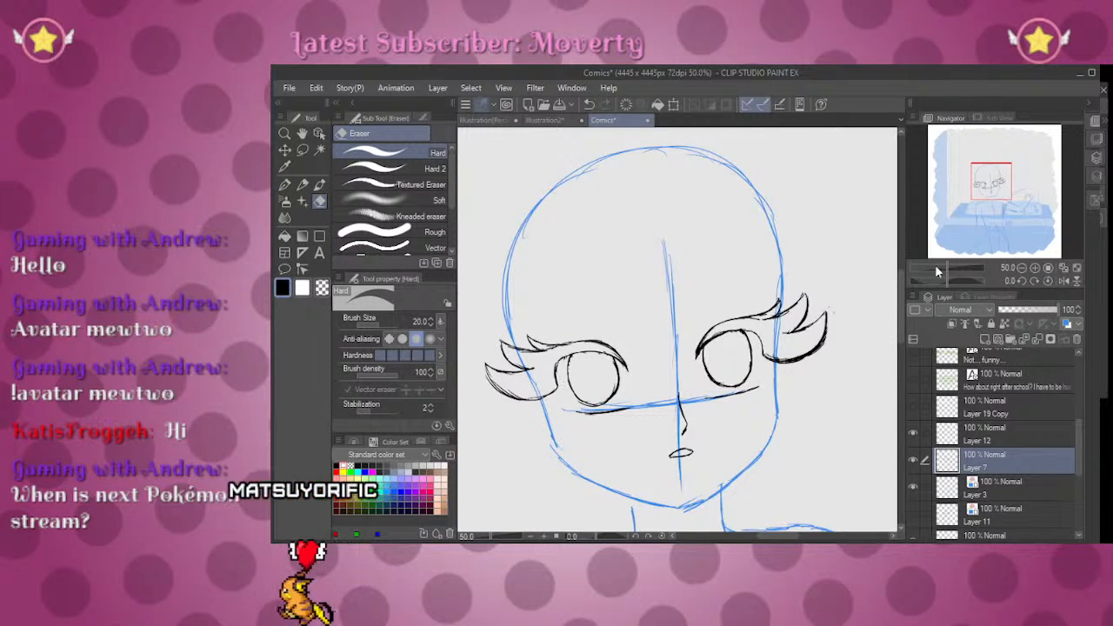
{"action": "mouse_move", "coordinate": [957, 268]}
{"action": "left_mouse_down"}
{"action": "mouse_move", "coordinate": [935, 266]}
{"action": "mouse_move", "coordinate": [947, 266]}
{"action": "left_mouse_up"}
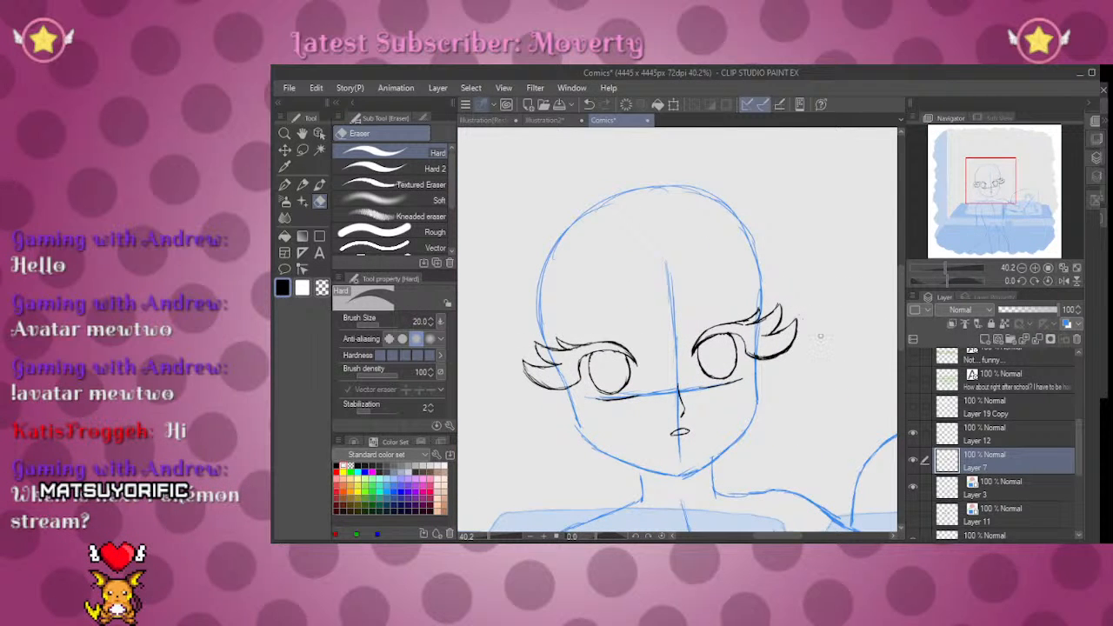
{"action": "mouse_move", "coordinate": [947, 272]}
{"action": "left_mouse_down"}
{"action": "mouse_move", "coordinate": [935, 270]}
{"action": "mouse_move", "coordinate": [950, 269]}
{"action": "left_mouse_up"}
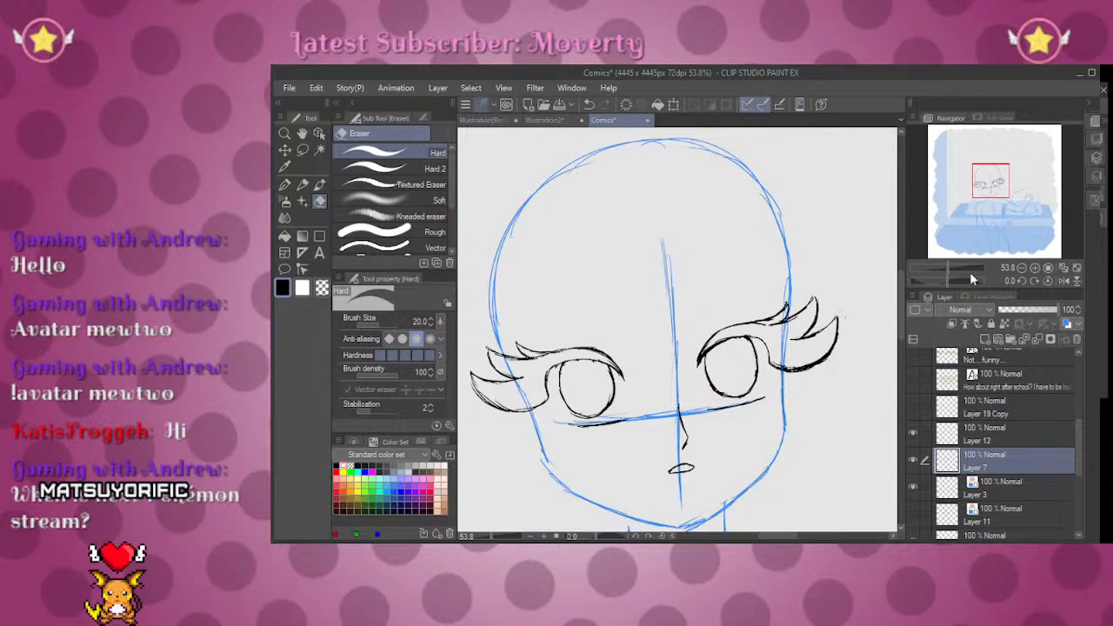
Step: Draw a thin arched eyebrow above the eye on the nose-tip side with the Textured pen
{"action": "key", "text": "p"}
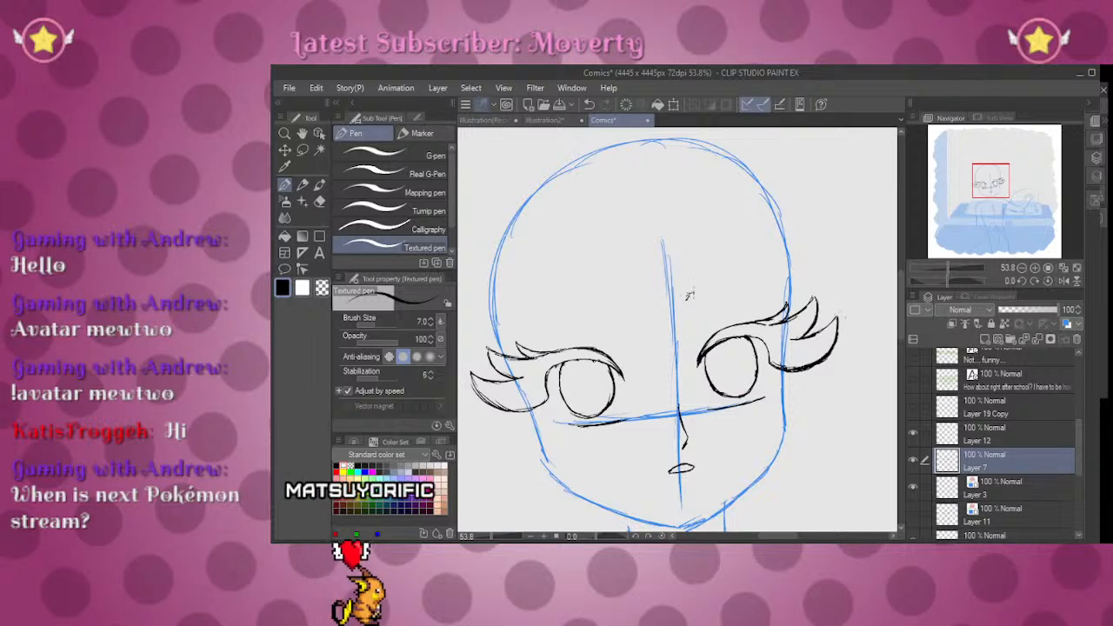
{"action": "left_click_drag", "start_coordinate": [685, 300], "coordinate": [761, 280]}
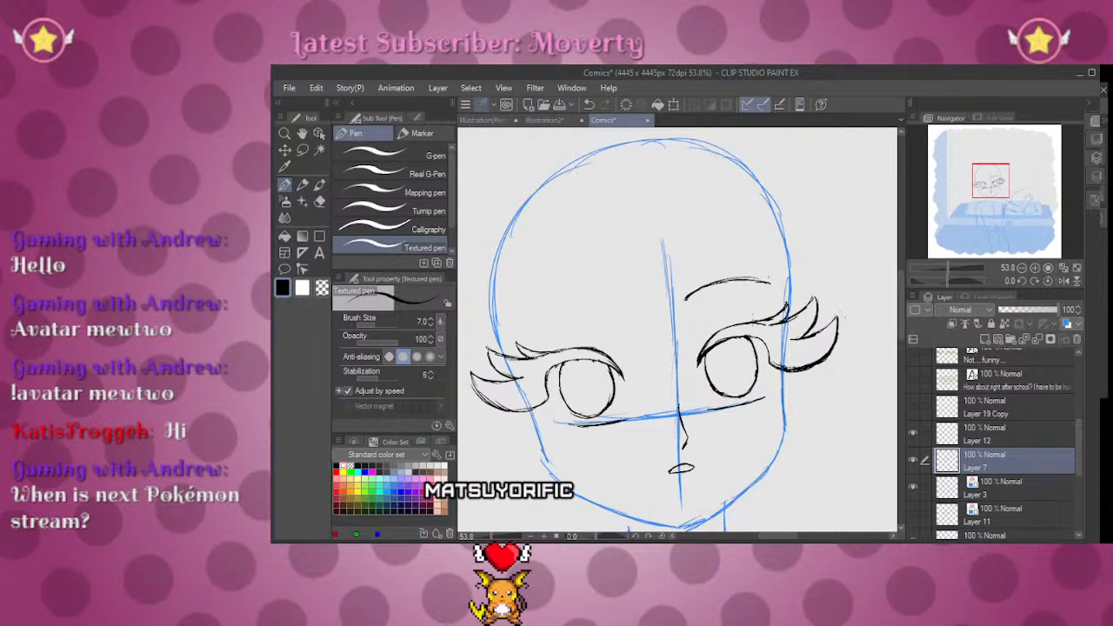
{"action": "mouse_move", "coordinate": [946, 272]}
{"action": "left_mouse_down"}
{"action": "mouse_move", "coordinate": [936, 273]}
{"action": "mouse_move", "coordinate": [949, 275]}
{"action": "left_mouse_up"}
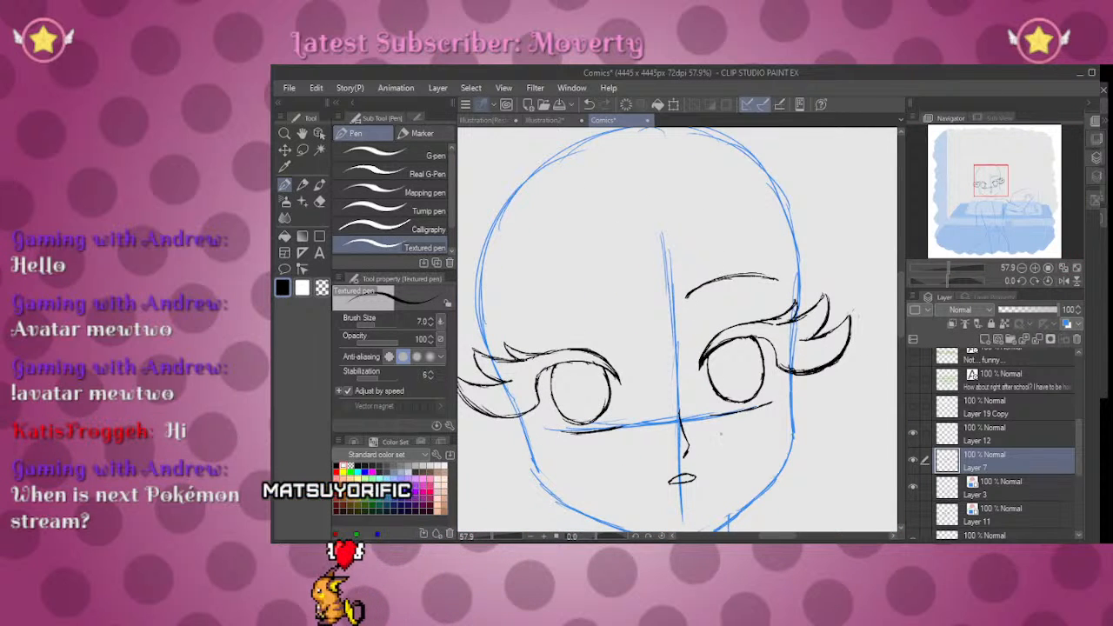
Step: Draw a matching thin arched eyebrow above the other eye on a rotated canvas
{"action": "left_click_drag", "start_coordinate": [949, 280], "coordinate": [935, 280]}
{"action": "key", "text": "e"}
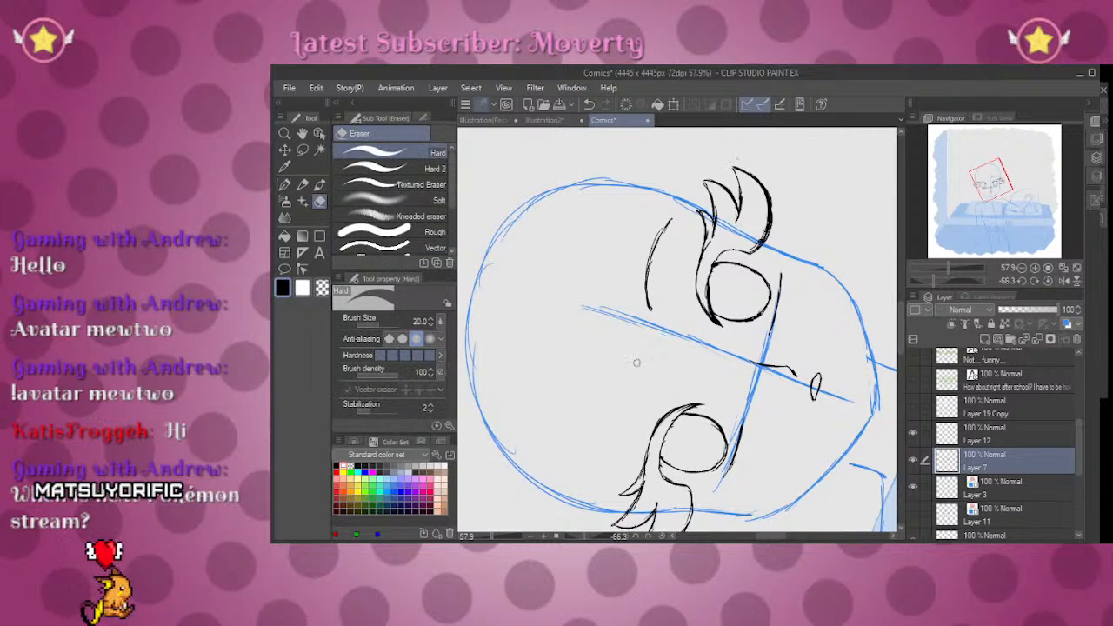
{"action": "key", "text": "p"}
{"action": "left_click_drag", "start_coordinate": [639, 359], "coordinate": [608, 466]}
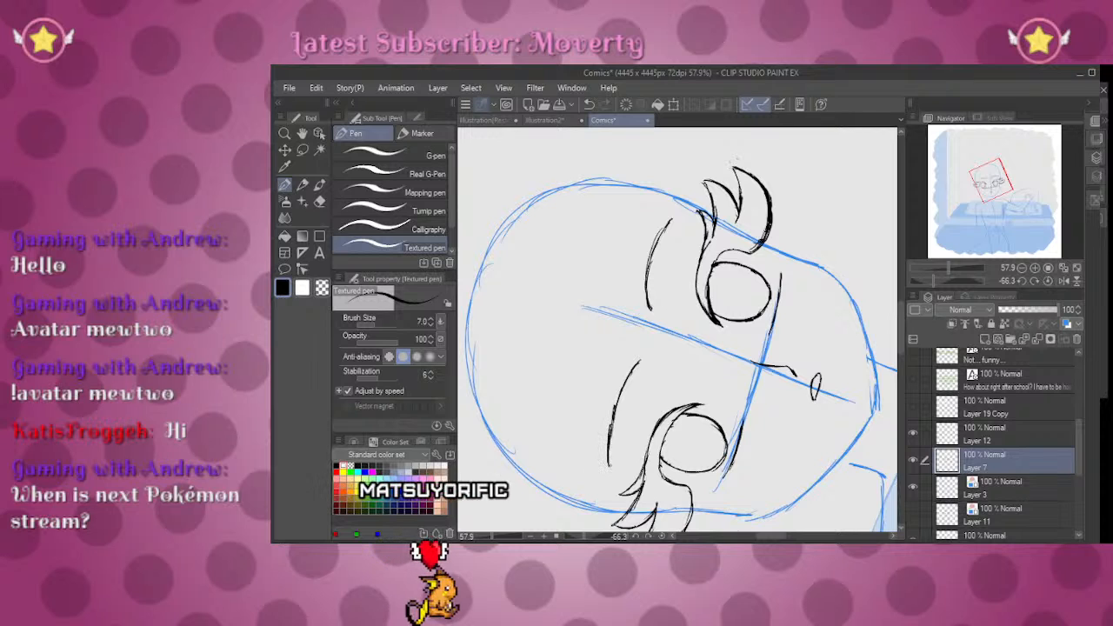
{"action": "left_click", "coordinate": [1049, 279]}
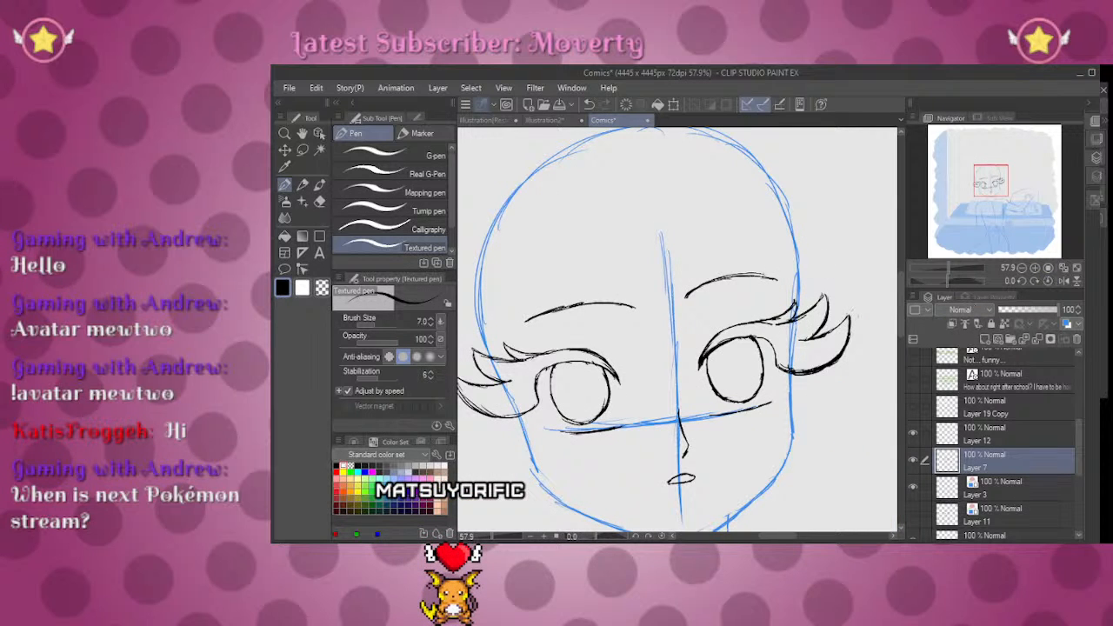
Step: Erase the inner part of the nose-side eyebrow and redraw it as a smoother, slightly longer arch
{"action": "key", "text": "e"}
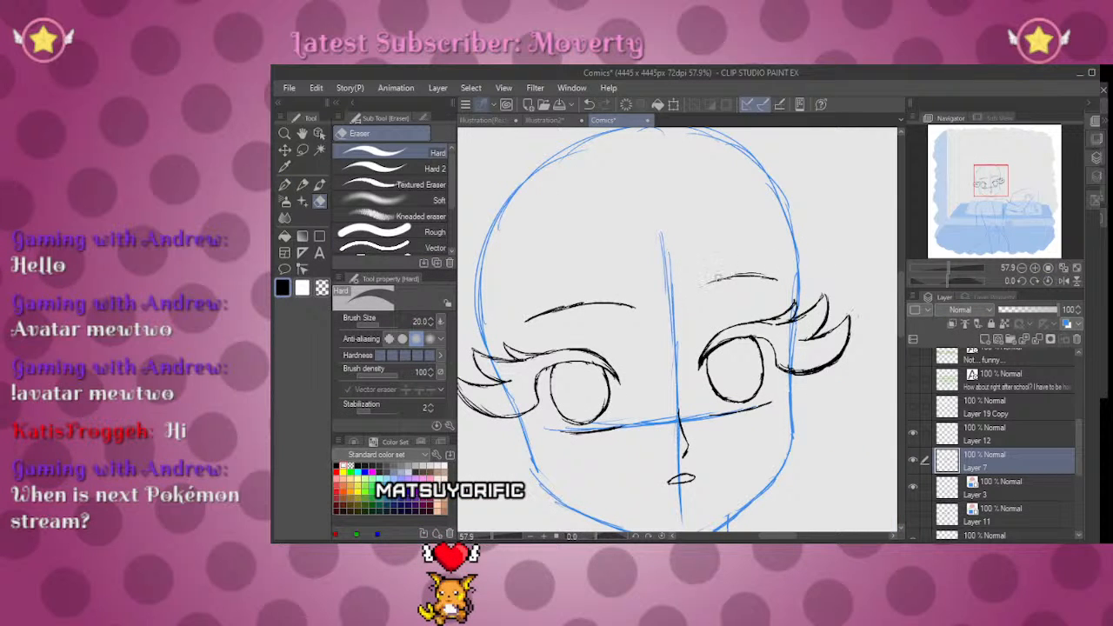
{"action": "left_click_drag", "start_coordinate": [942, 283], "coordinate": [936, 280]}
{"action": "key", "text": "p"}
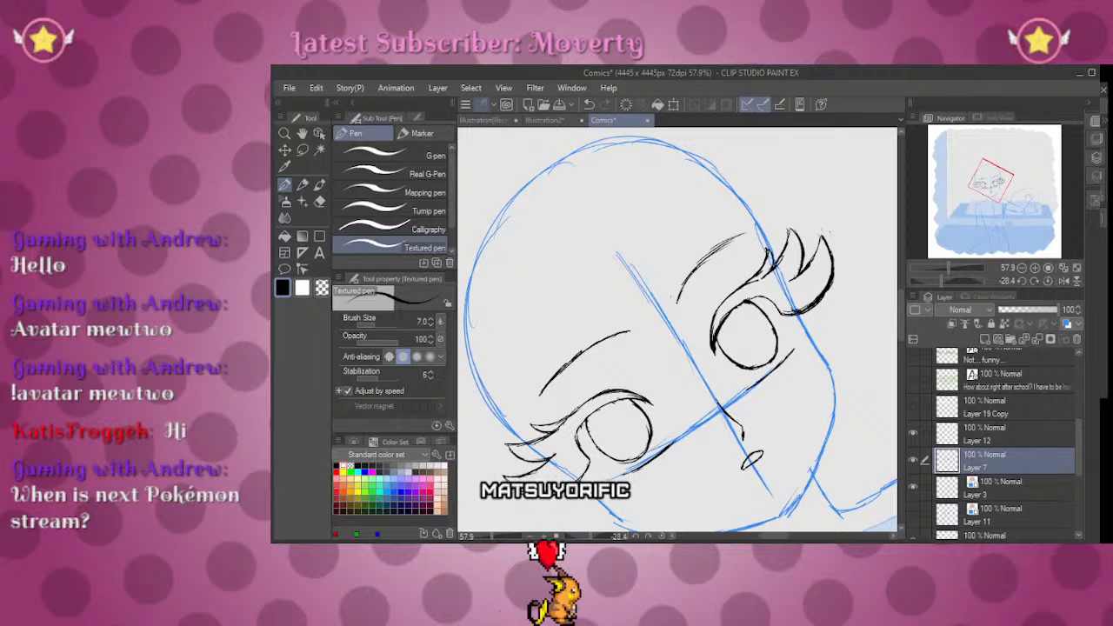
{"action": "key", "text": "e"}
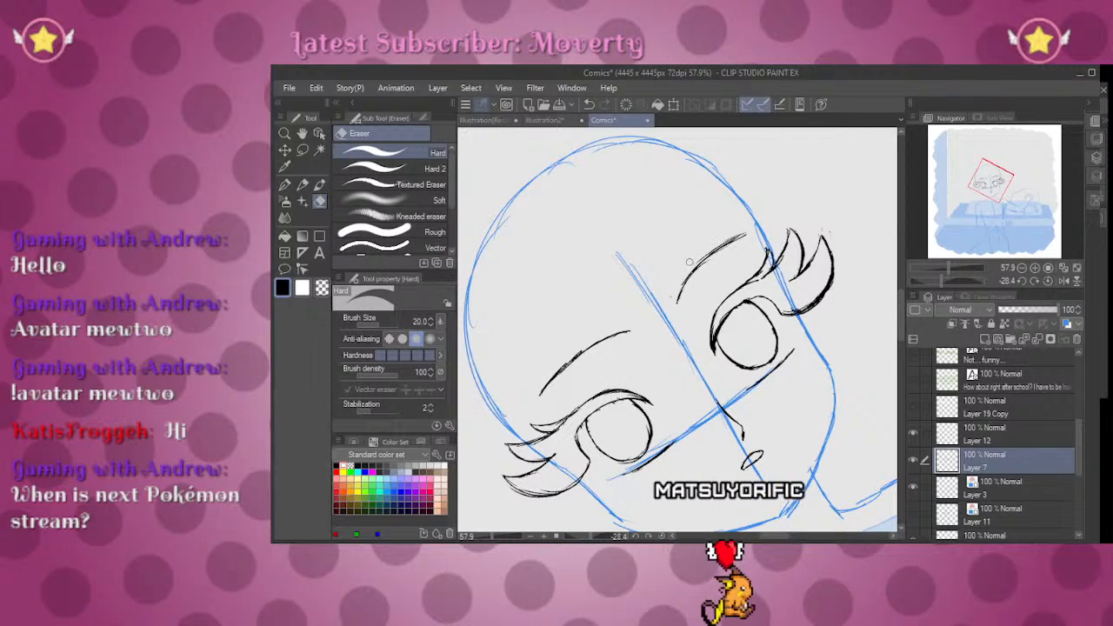
{"action": "left_click", "coordinate": [1046, 279]}
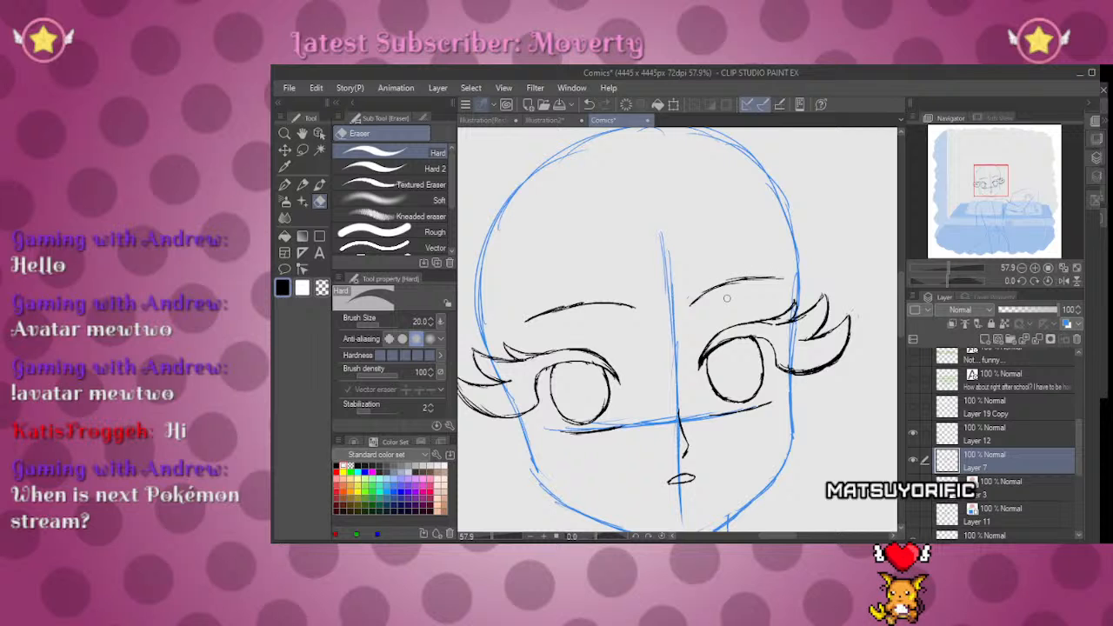
Step: Lasso the eyebrow above the eye away from the nose tip and move it outward, away from the center line
{"action": "left_click", "coordinate": [305, 150]}
{"action": "mouse_move", "coordinate": [513, 322]}
{"action": "left_mouse_down"}
{"action": "mouse_move", "coordinate": [634, 265]}
{"action": "mouse_move", "coordinate": [651, 309]}
{"action": "mouse_move", "coordinate": [601, 287]}
{"action": "left_mouse_up"}
{"action": "left_click", "coordinate": [615, 353]}
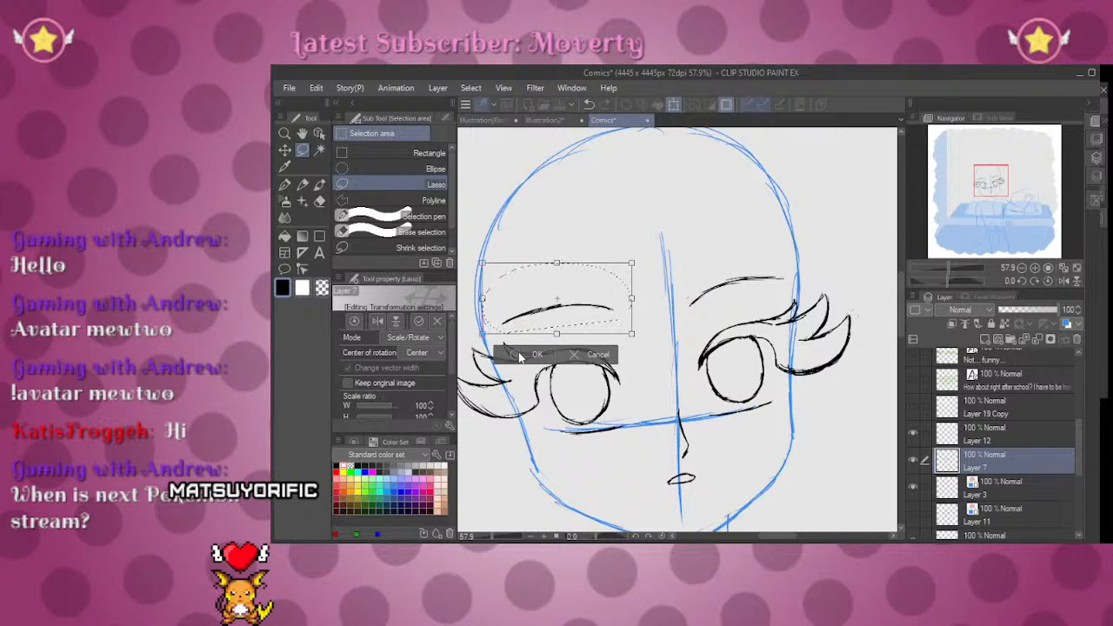
{"action": "key", "text": "Return"}
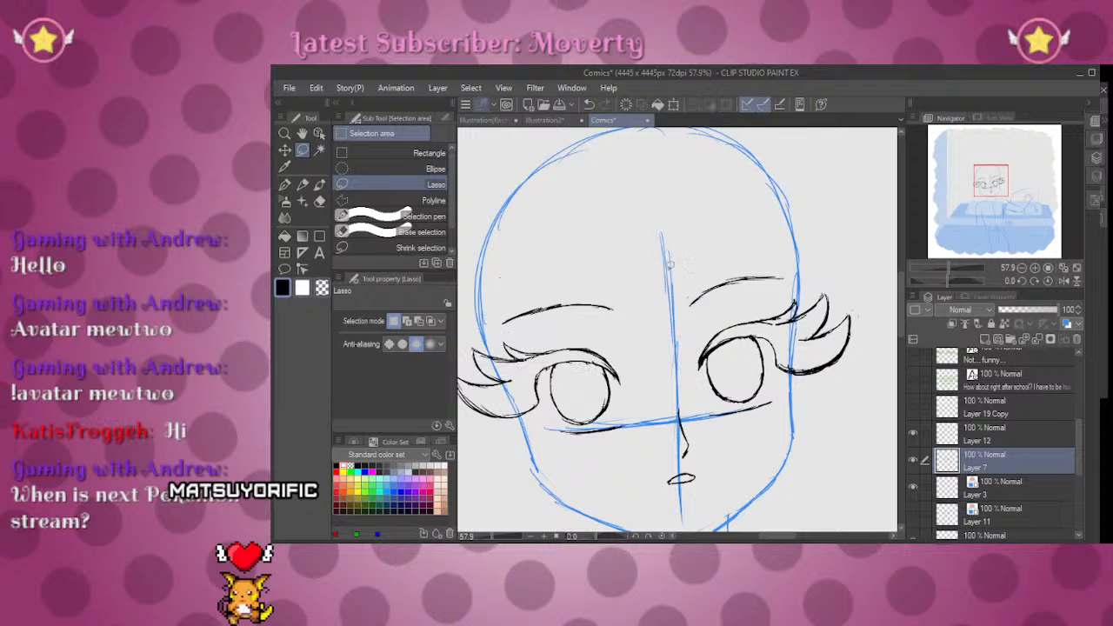
Step: Touch up the inner end and upper edge of the moved eyebrow with the Textured pen and the Hard eraser
{"action": "mouse_move", "coordinate": [947, 274]}
{"action": "left_mouse_down"}
{"action": "mouse_move", "coordinate": [936, 272]}
{"action": "mouse_move", "coordinate": [947, 269]}
{"action": "left_mouse_up"}
{"action": "key", "text": "p"}
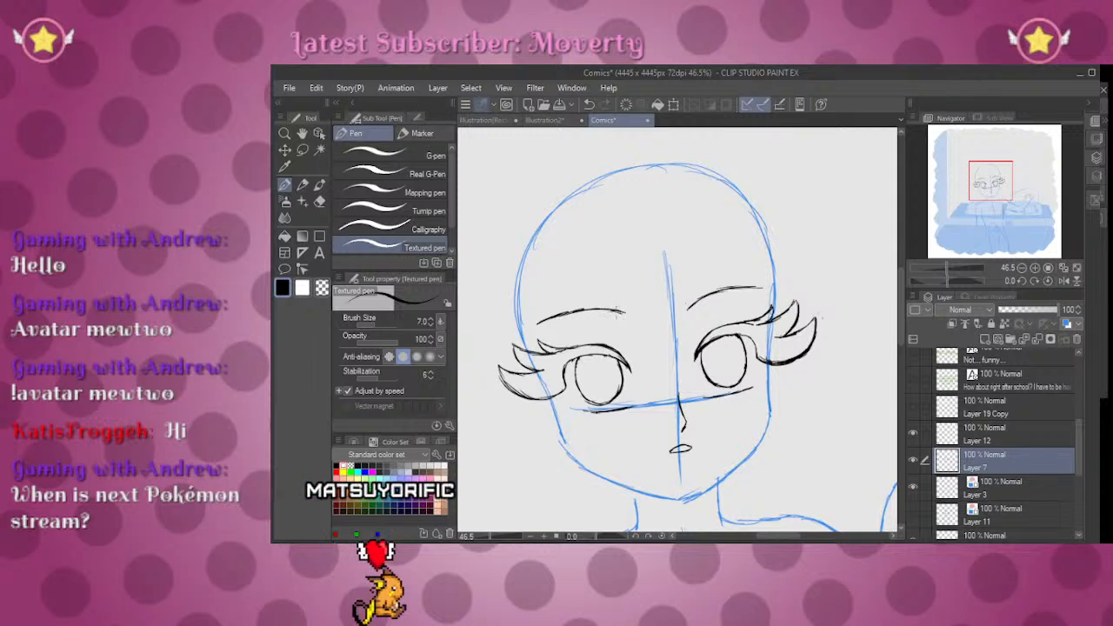
{"action": "key", "text": "e"}
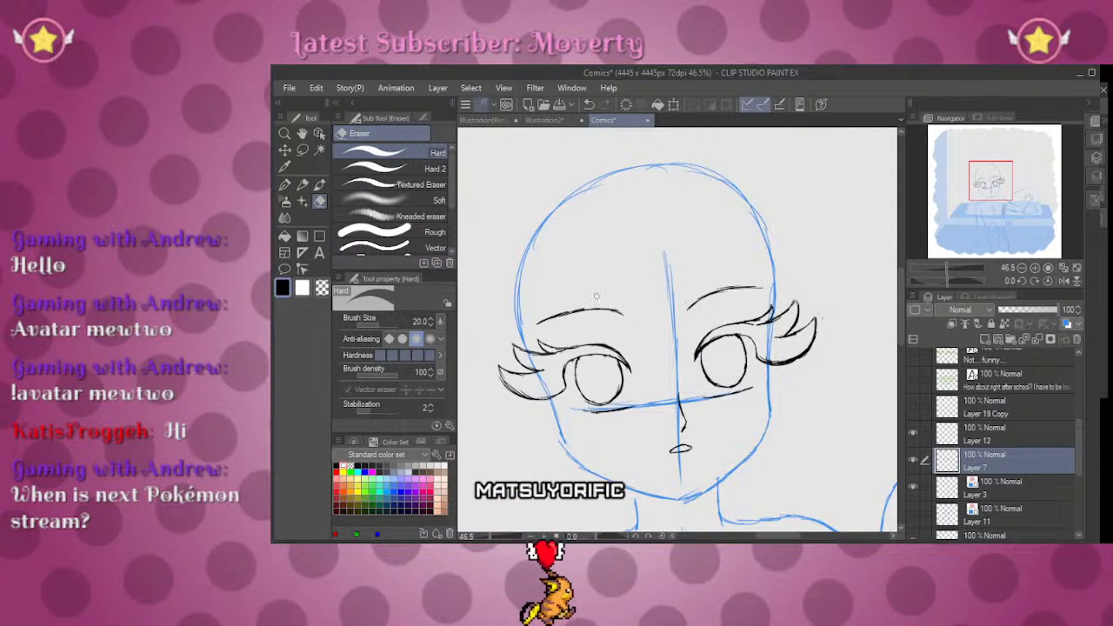
{"action": "mouse_move", "coordinate": [948, 267]}
{"action": "left_mouse_down"}
{"action": "mouse_move", "coordinate": [933, 263]}
{"action": "mouse_move", "coordinate": [943, 266]}
{"action": "left_mouse_up"}
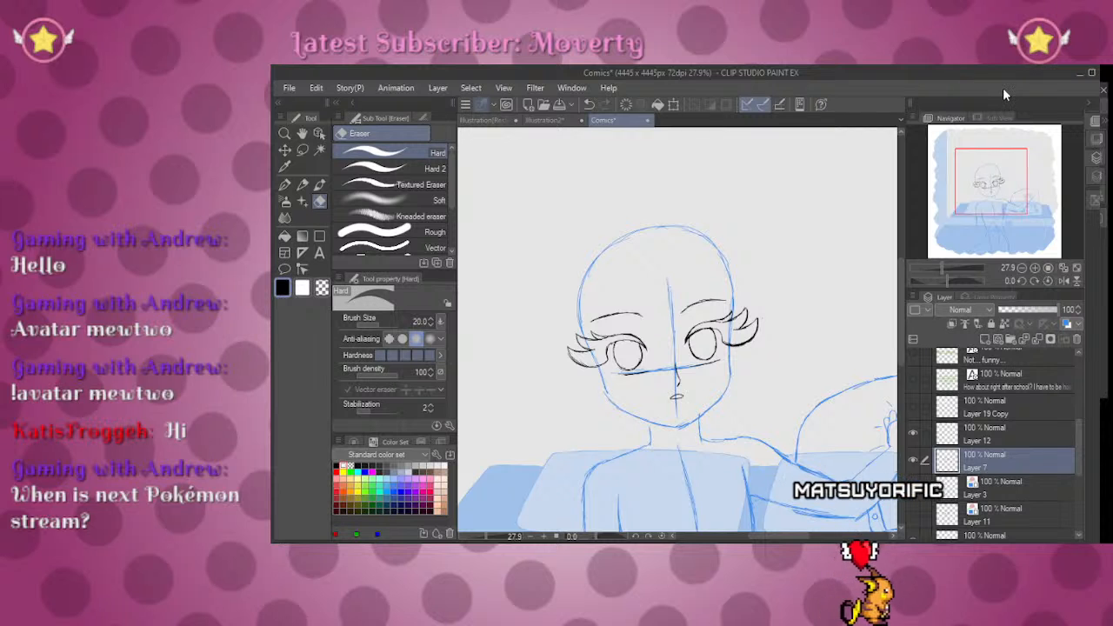
{"action": "mouse_move", "coordinate": [998, 186]}
{"action": "left_mouse_down"}
{"action": "mouse_move", "coordinate": [1008, 204]}
{"action": "mouse_move", "coordinate": [1001, 191]}
{"action": "left_mouse_up"}
{"action": "left_click_drag", "start_coordinate": [941, 267], "coordinate": [950, 266]}
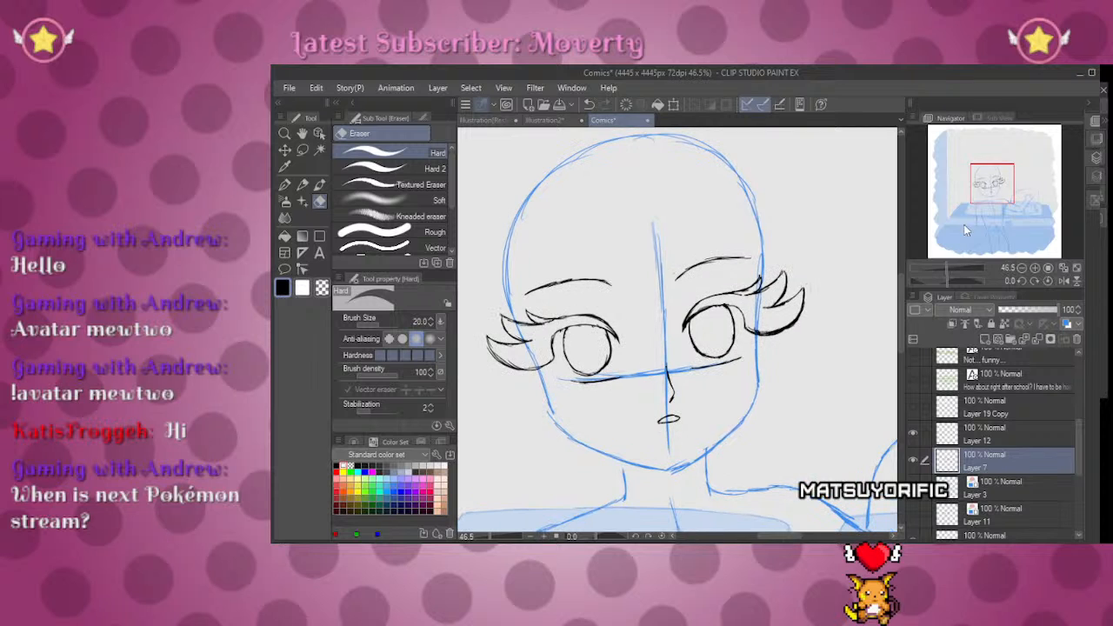
Step: Lasso the eyebrow on the nose-tip side and rotate it slightly clockwise
{"action": "left_click", "coordinate": [302, 149]}
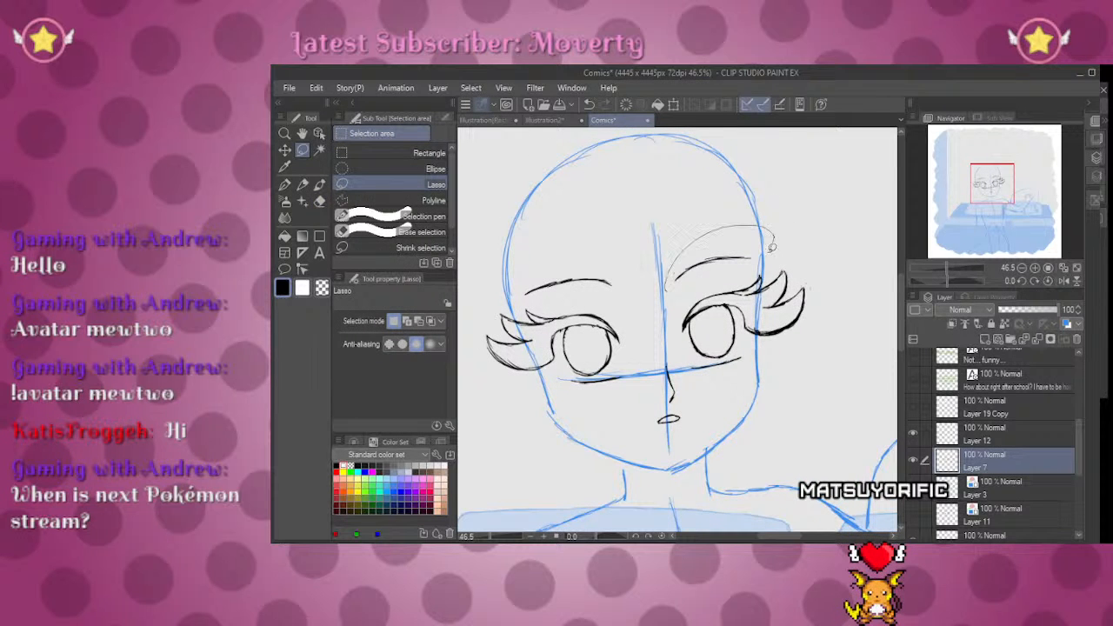
{"action": "key", "text": "ctrl+t"}
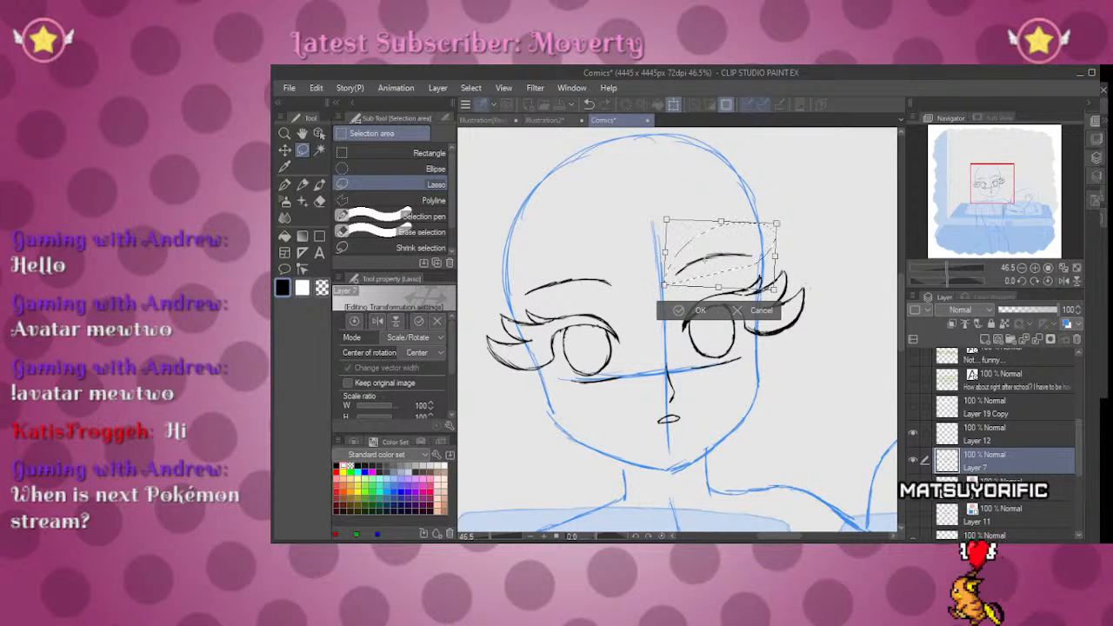
{"action": "left_click_drag", "start_coordinate": [788, 241], "coordinate": [791, 248]}
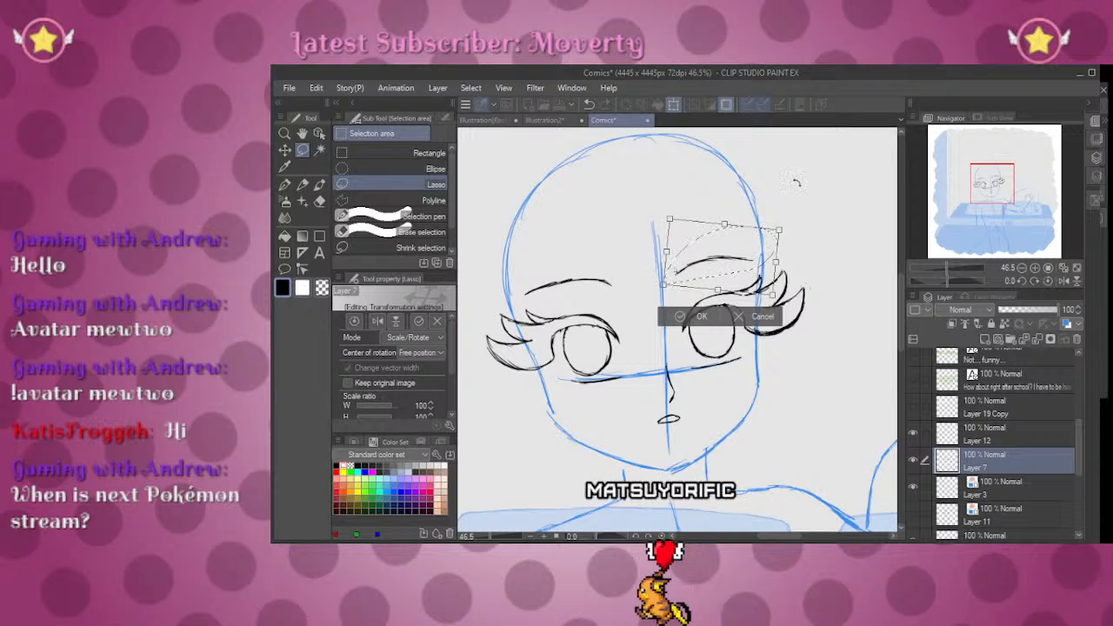
{"action": "left_click", "coordinate": [684, 317]}
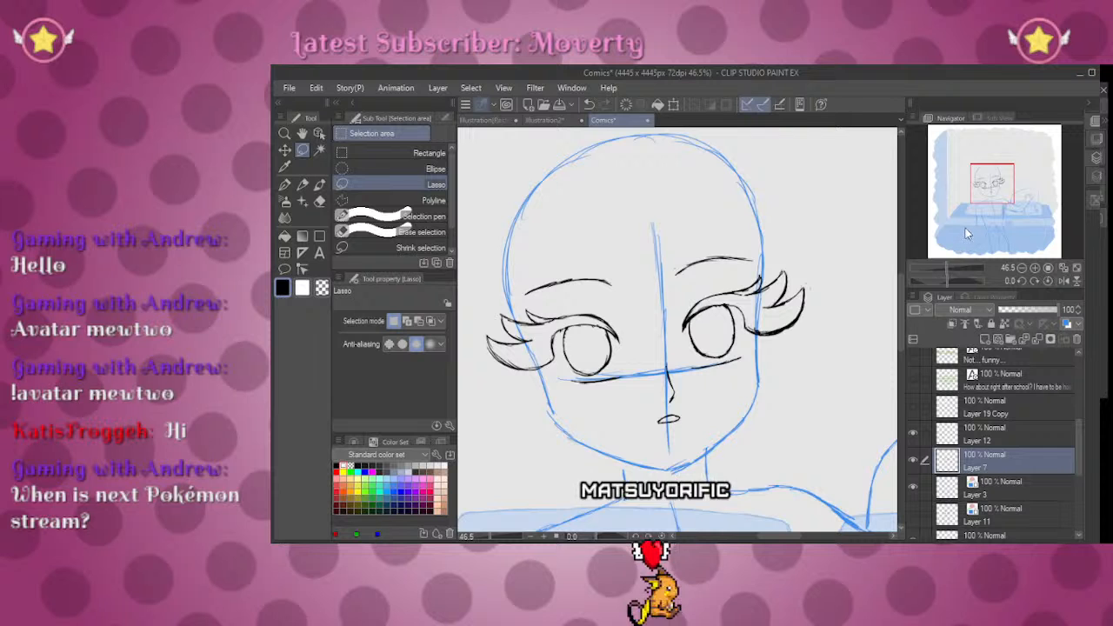
{"action": "left_click_drag", "start_coordinate": [945, 263], "coordinate": [963, 255]}
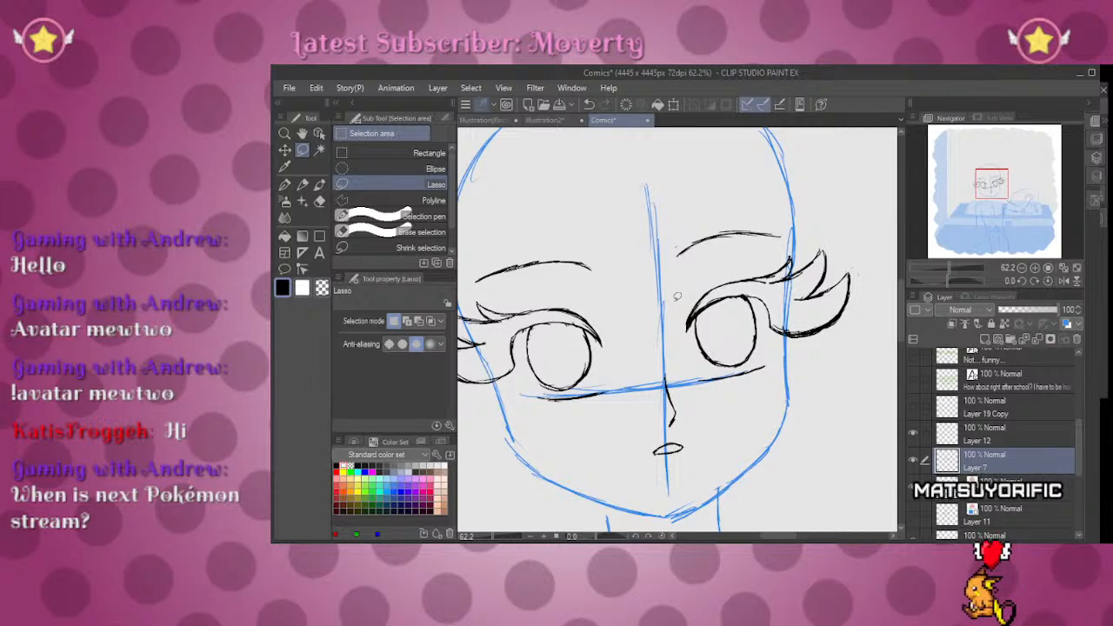
Step: Examine the balance of the eyes and eyebrows on the head, both close up and against the whole figure
{"action": "mouse_move", "coordinate": [947, 268]}
{"action": "left_mouse_down"}
{"action": "mouse_move", "coordinate": [936, 268]}
{"action": "mouse_move", "coordinate": [946, 261]}
{"action": "left_mouse_up"}
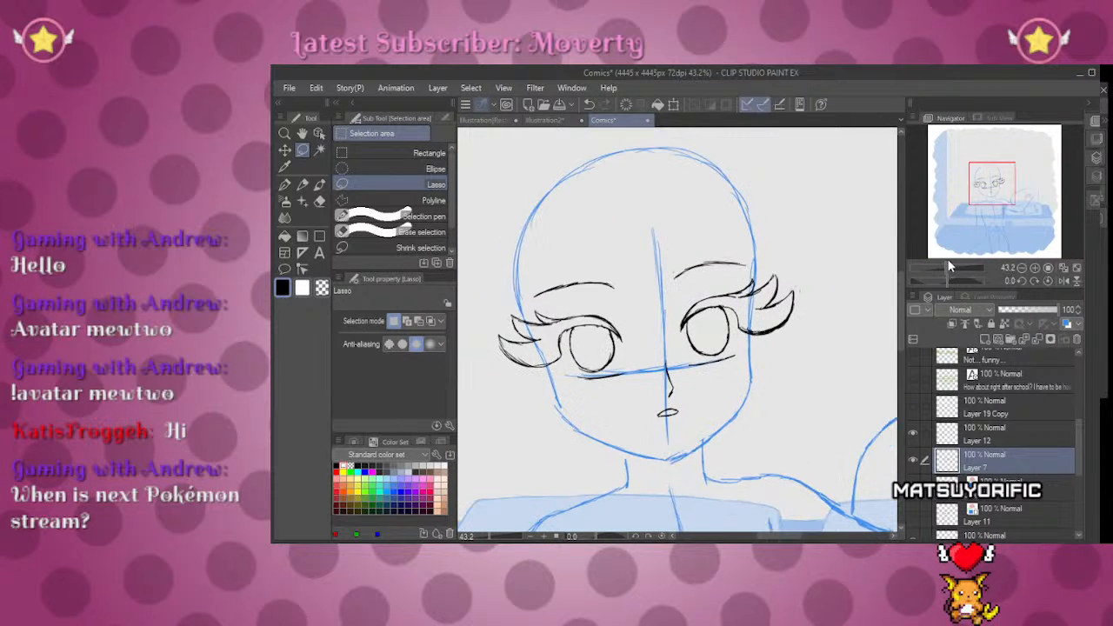
{"action": "key", "text": "p"}
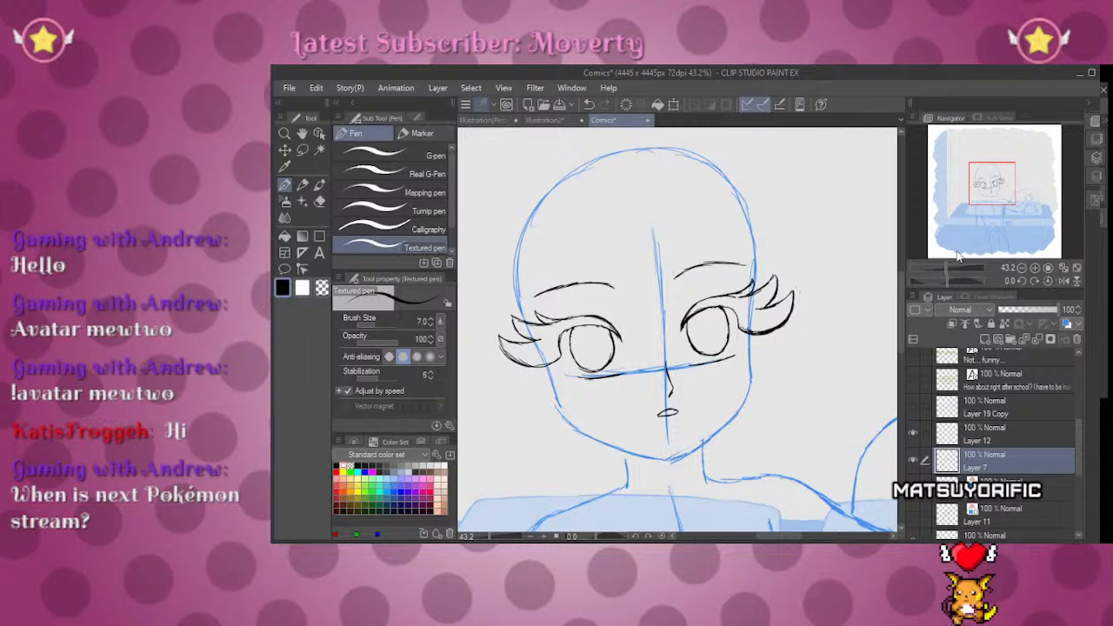
{"action": "left_click_drag", "start_coordinate": [995, 190], "coordinate": [988, 196]}
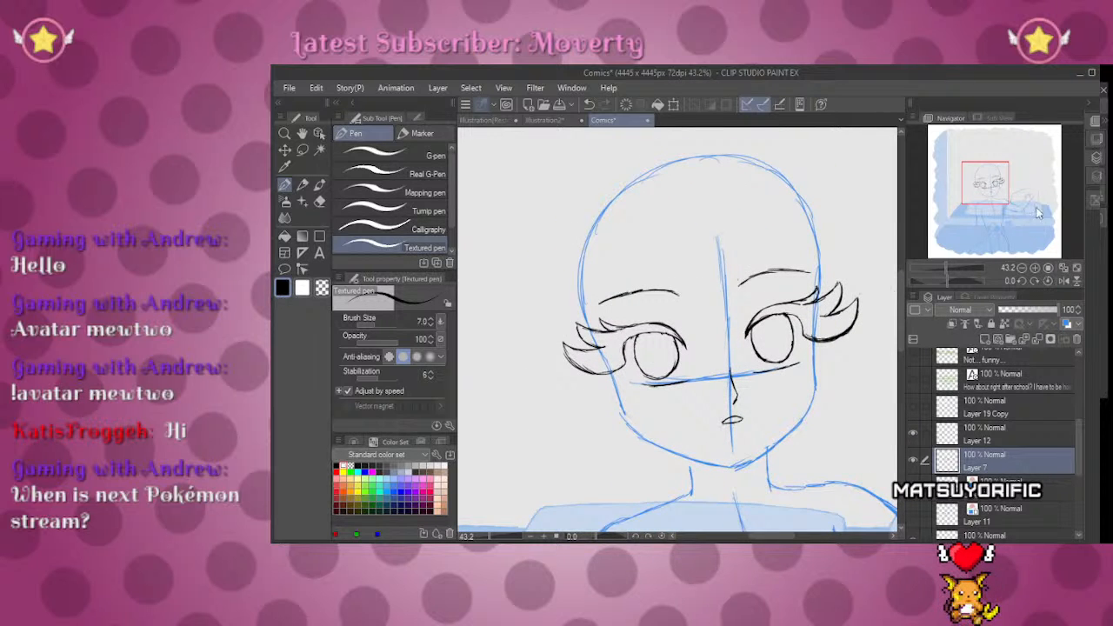
{"action": "left_click", "coordinate": [1047, 272]}
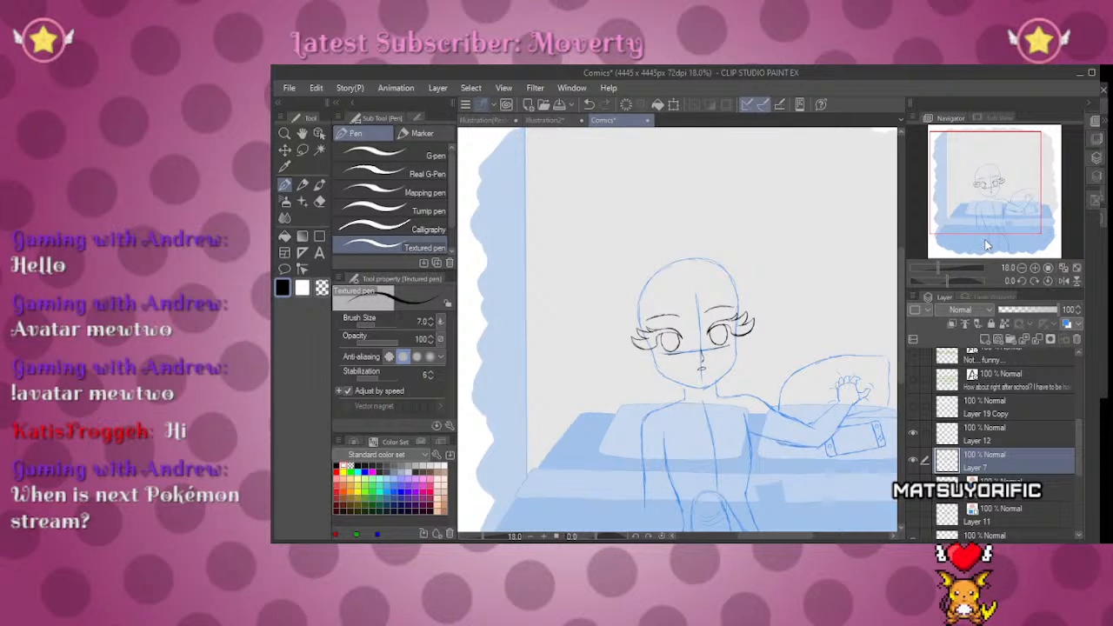
{"action": "left_click_drag", "start_coordinate": [937, 266], "coordinate": [944, 265]}
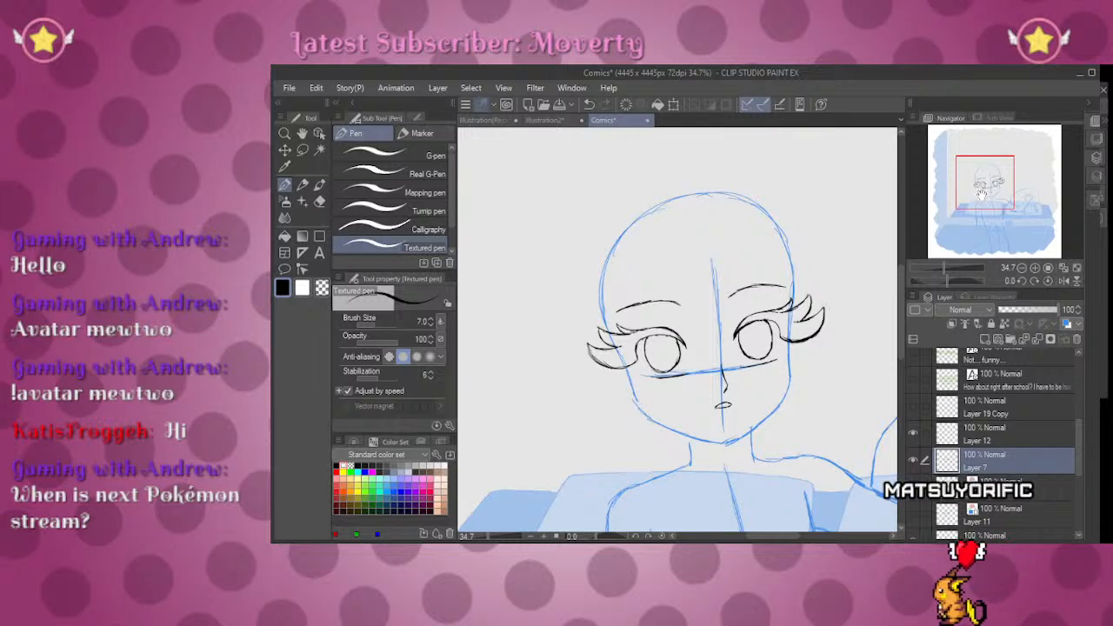
{"action": "left_click_drag", "start_coordinate": [977, 188], "coordinate": [981, 184]}
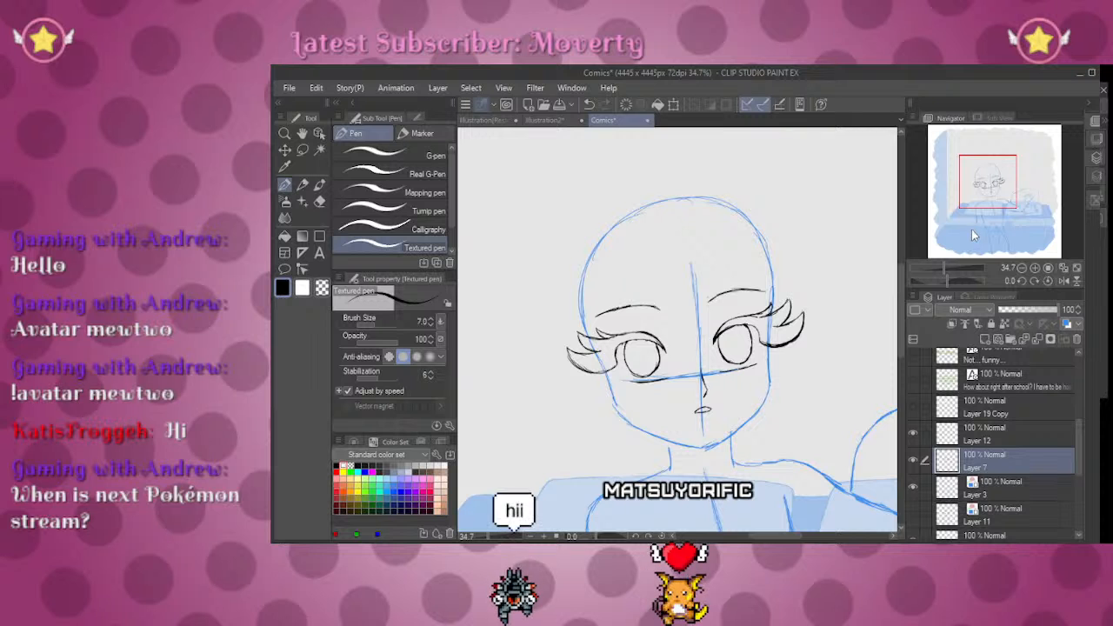
{"action": "left_click_drag", "start_coordinate": [983, 191], "coordinate": [986, 190]}
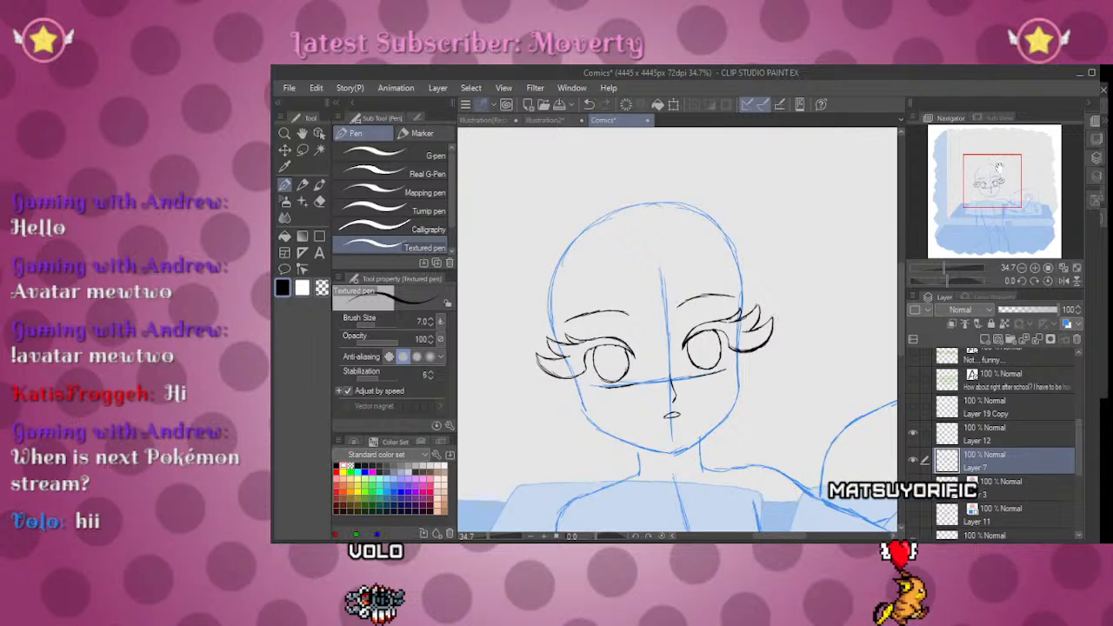
{"action": "left_click_drag", "start_coordinate": [998, 168], "coordinate": [985, 184]}
{"action": "scroll", "coordinate": [982, 181], "scroll_direction": "up", "scroll_amount": 5}
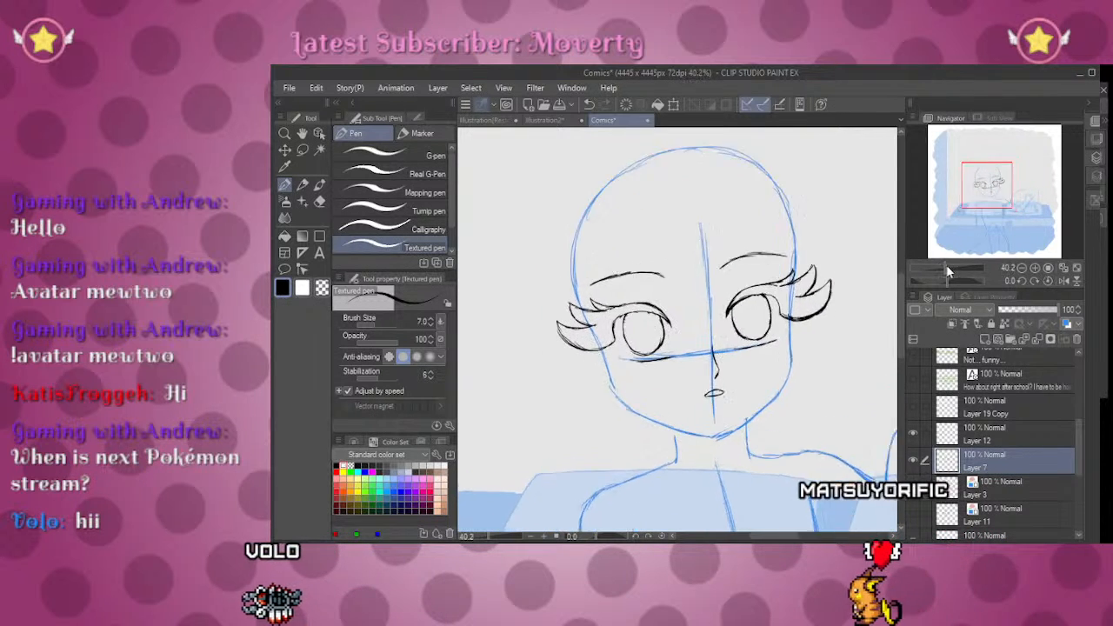
Step: Ink short curved strokes below the outer lashes of both eyes, near the sketched sides of the face, with the Textured pen
{"action": "left_click_drag", "start_coordinate": [977, 177], "coordinate": [989, 196]}
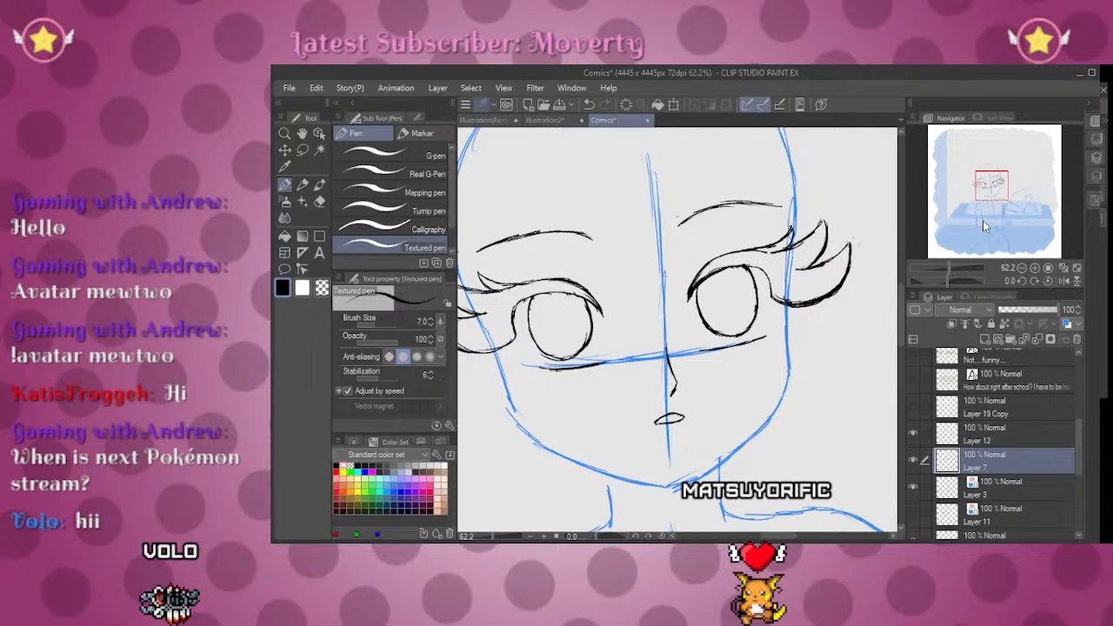
{"action": "key", "text": "e"}
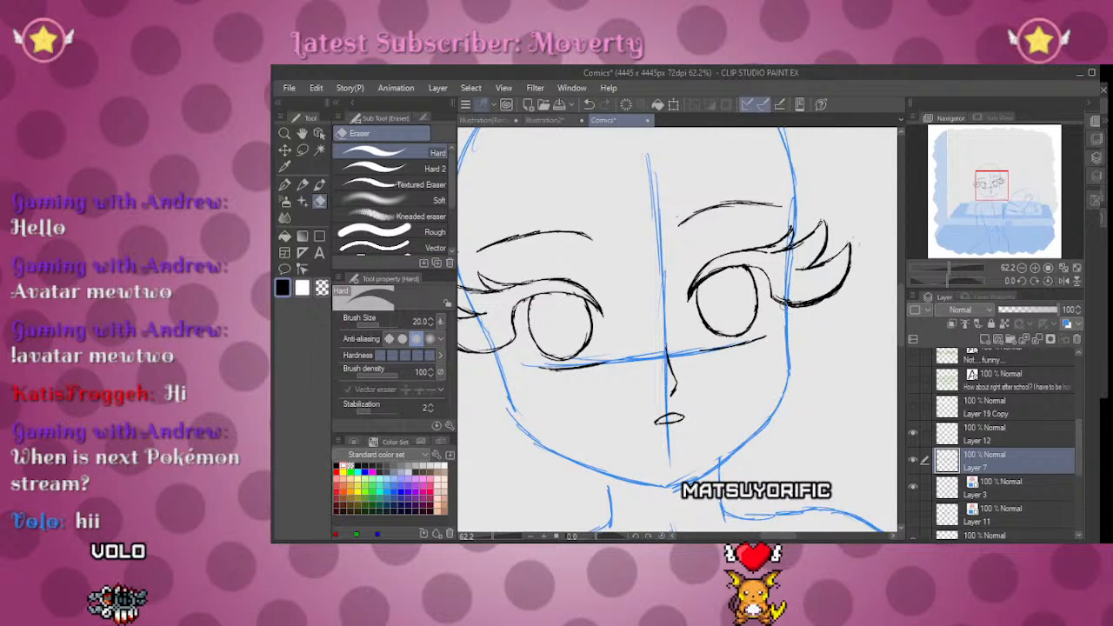
{"action": "key", "text": "p"}
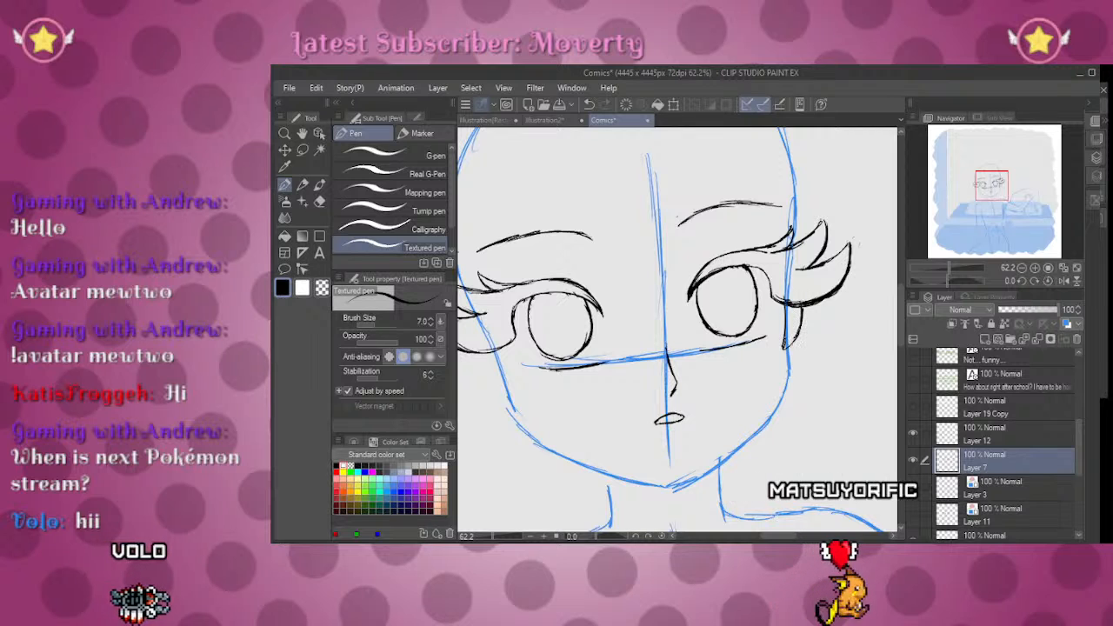
{"action": "left_click", "coordinate": [913, 487]}
{"action": "left_click_drag", "start_coordinate": [730, 265], "coordinate": [811, 266]}
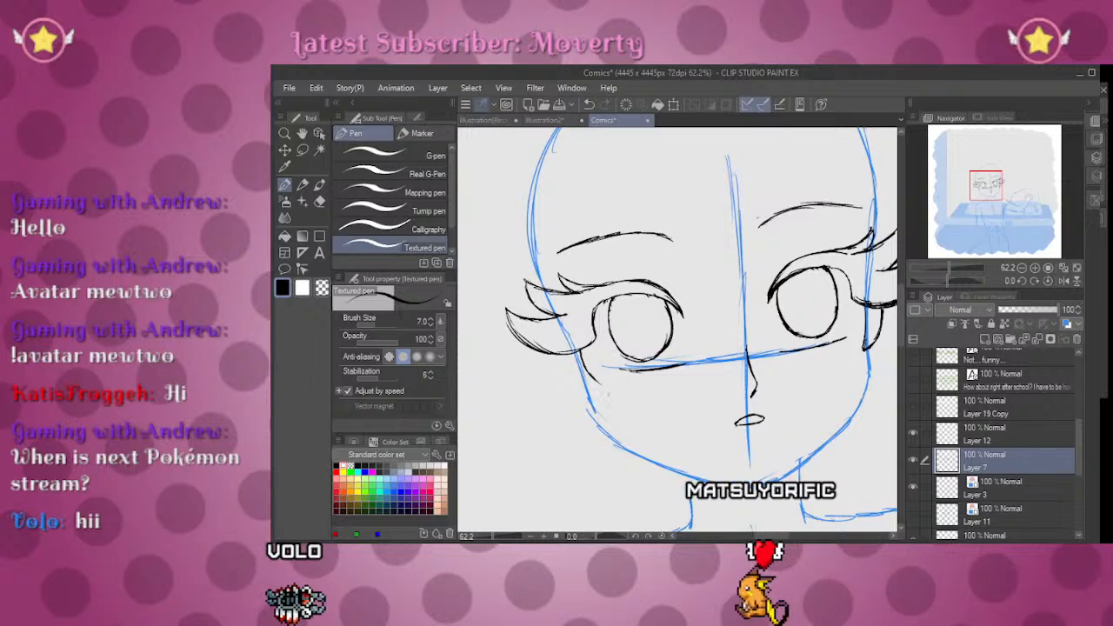
Step: Redraw the lower lash tuft at the right-hand eye's outer corner and sketch a matching tuft below the left-hand eye with the Textured pen
{"action": "left_click_drag", "start_coordinate": [878, 322], "coordinate": [793, 287]}
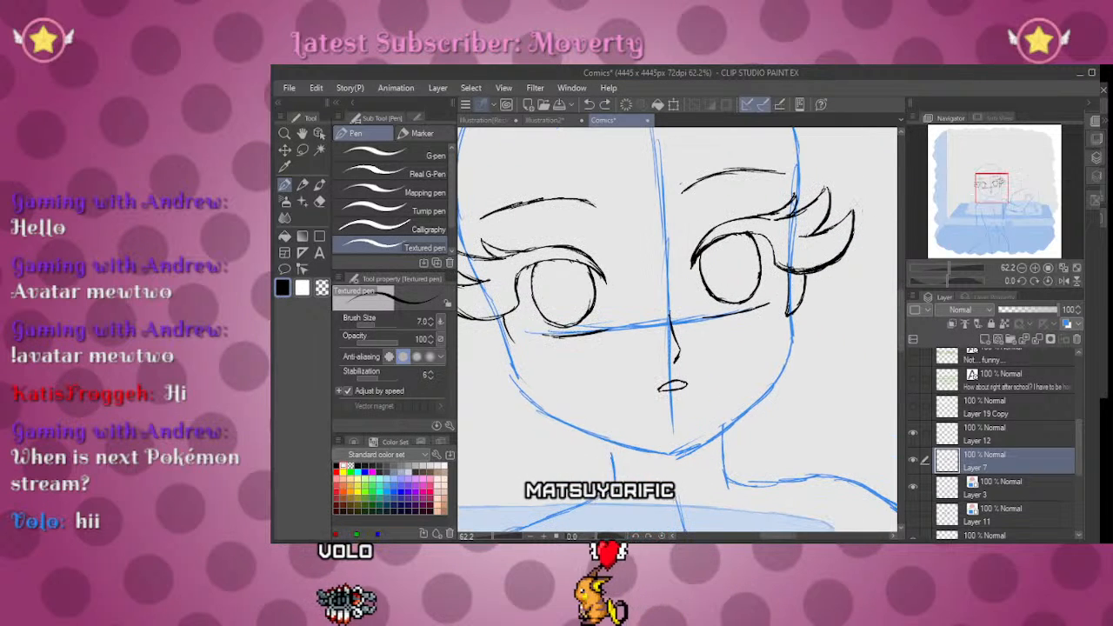
{"action": "key", "text": "e"}
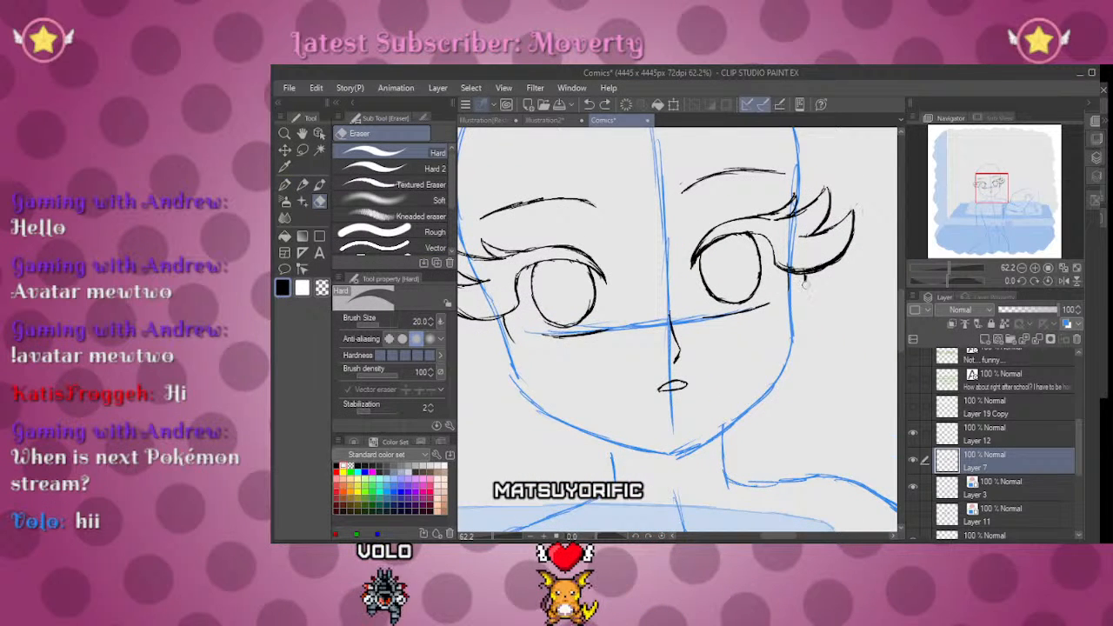
{"action": "key", "text": "p"}
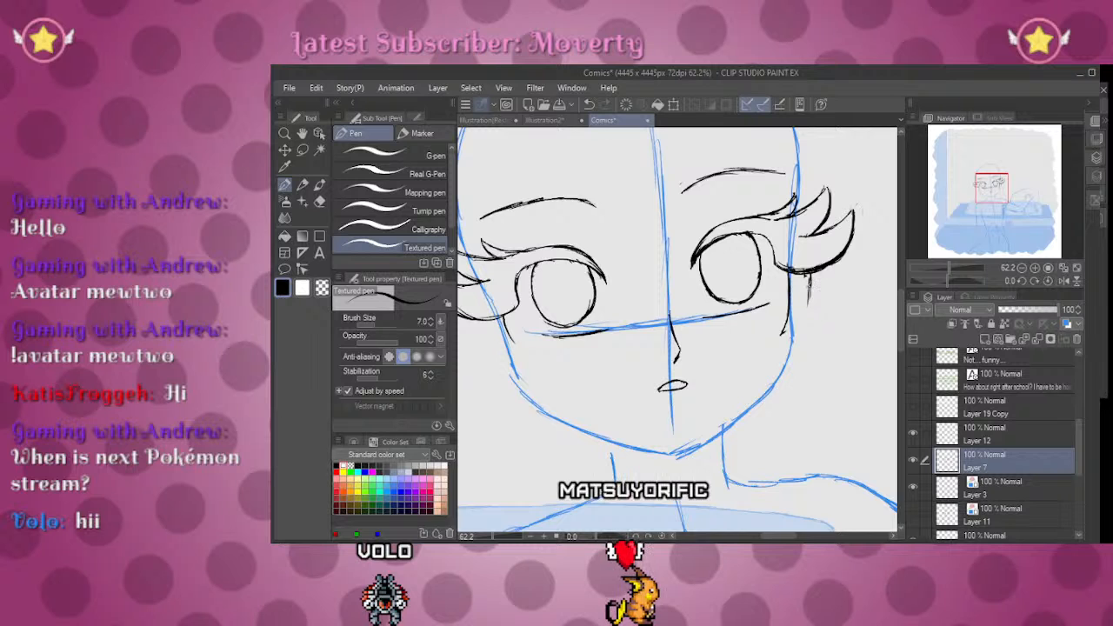
{"action": "left_click_drag", "start_coordinate": [483, 319], "coordinate": [513, 369]}
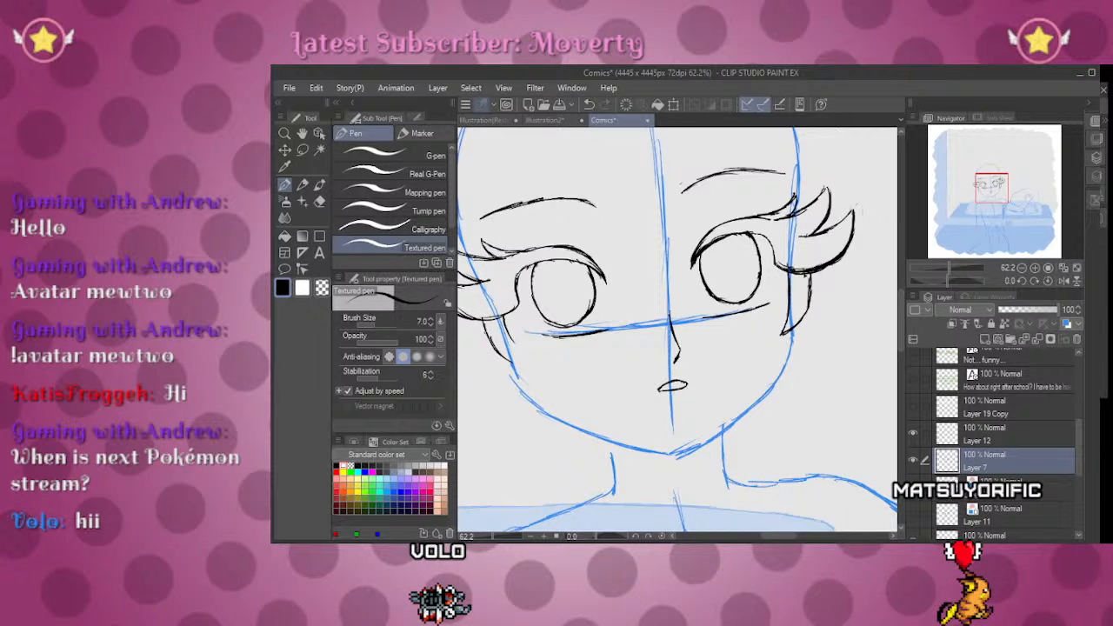
{"action": "left_click_drag", "start_coordinate": [511, 368], "coordinate": [532, 375]}
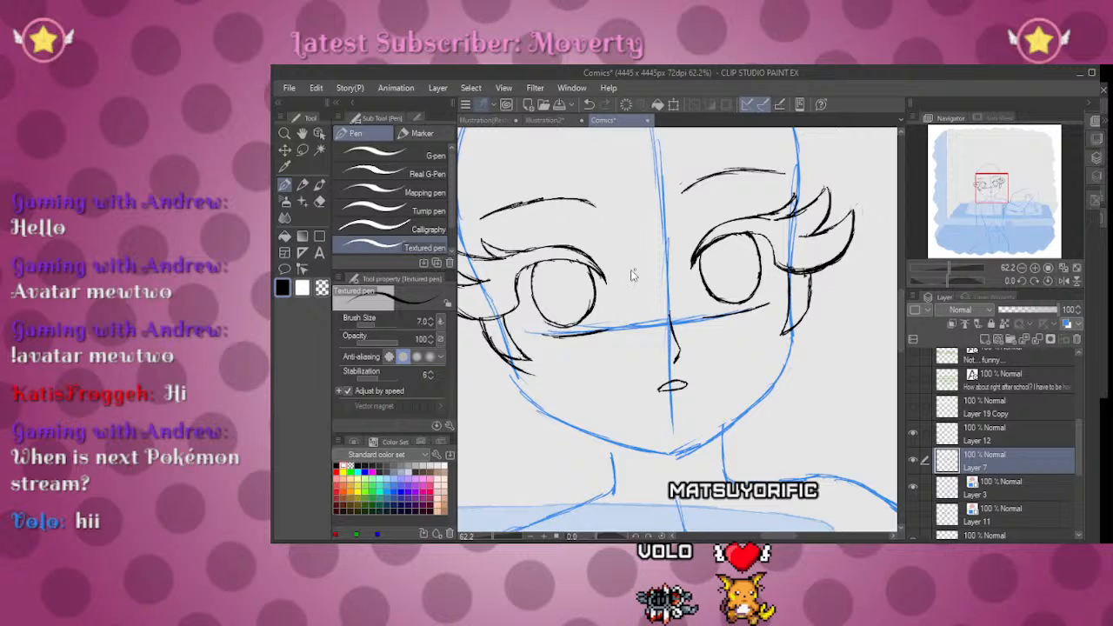
Step: Examine the balance of the sketched face from several canvas angles
{"action": "left_click_drag", "start_coordinate": [948, 277], "coordinate": [952, 270]}
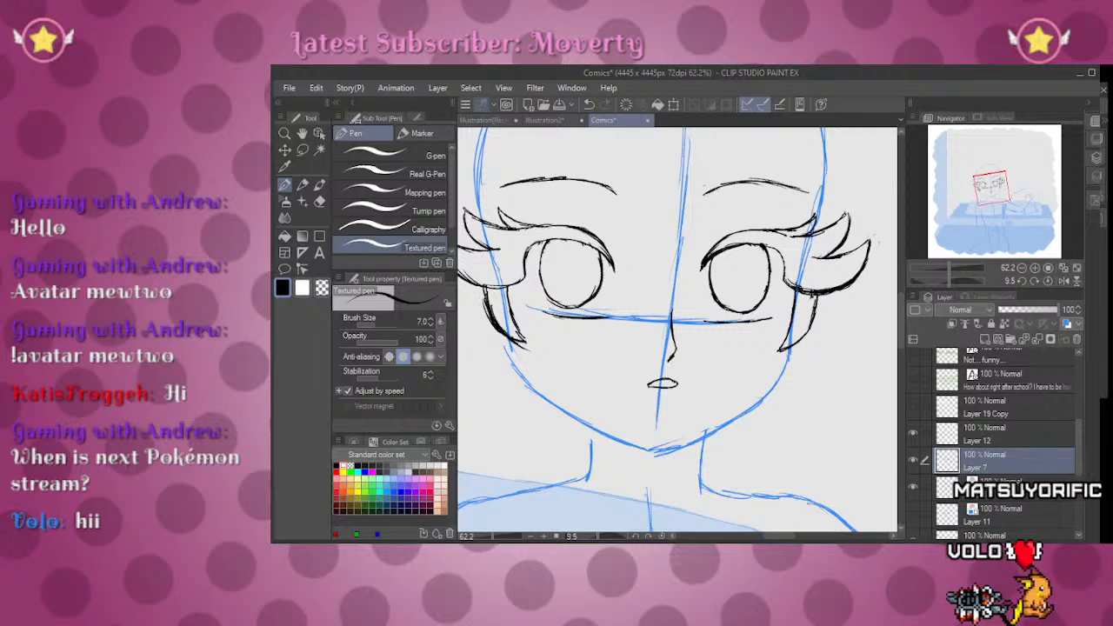
{"action": "key", "text": "e"}
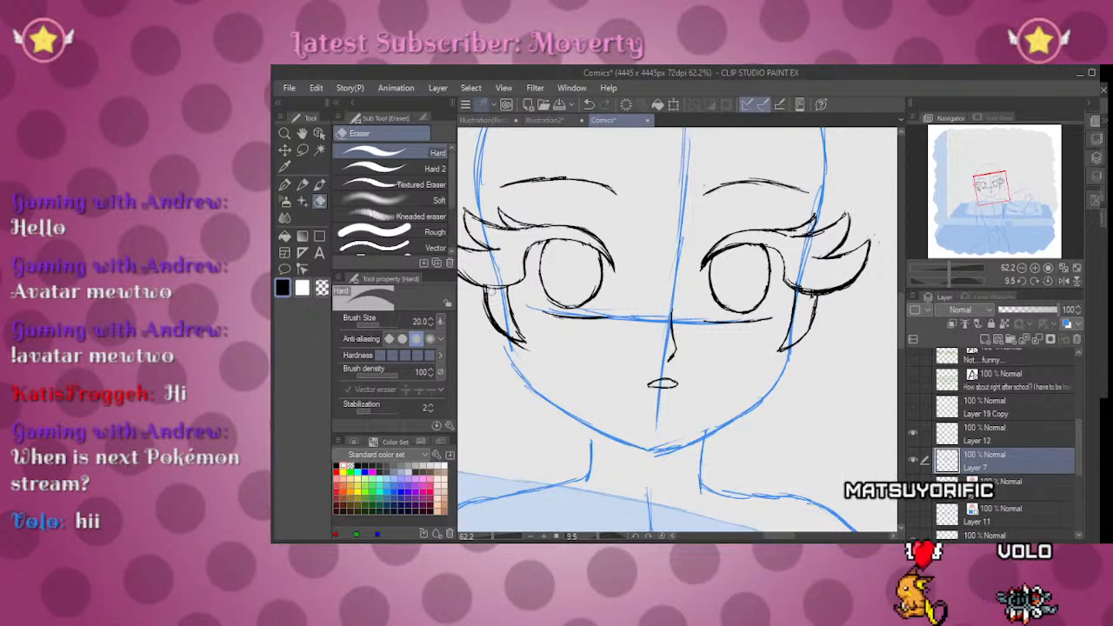
{"action": "key", "text": "p"}
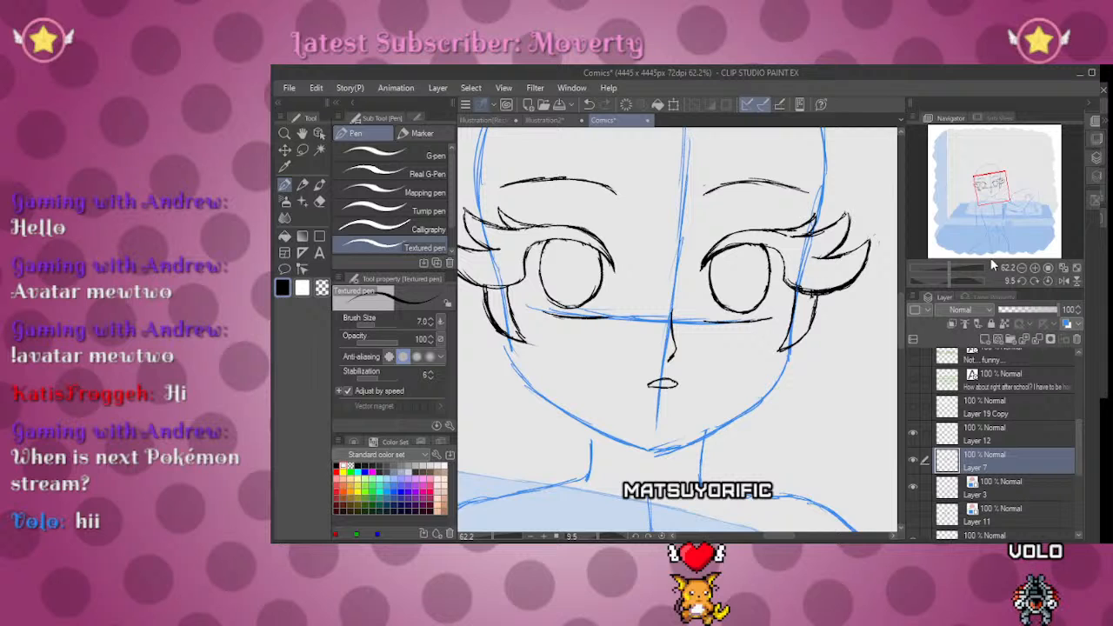
{"action": "left_click_drag", "start_coordinate": [956, 280], "coordinate": [948, 280]}
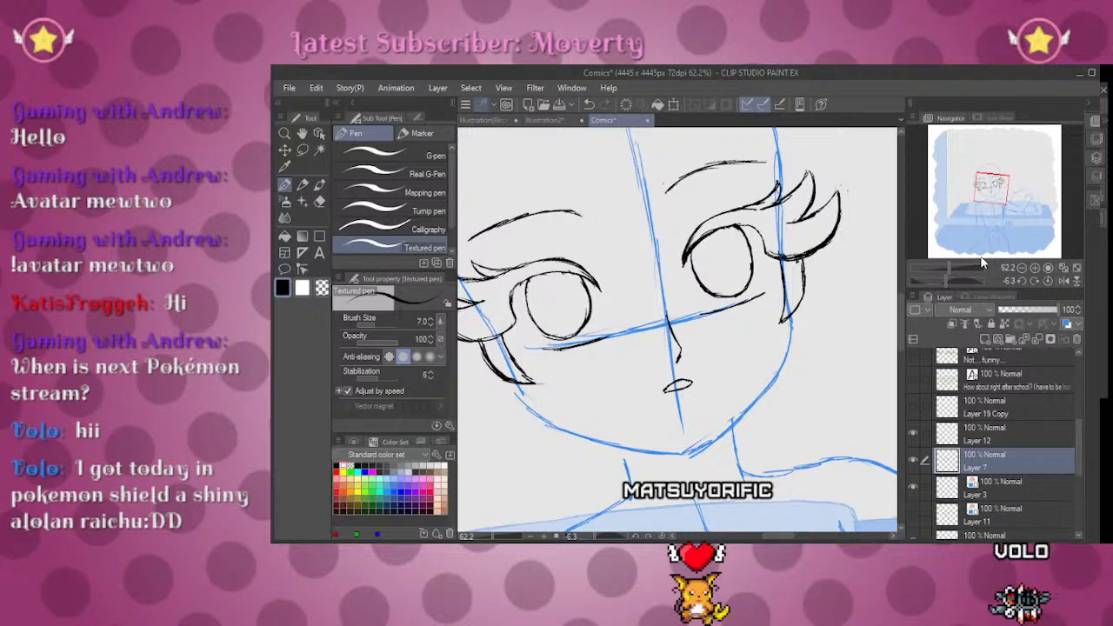
{"action": "mouse_move", "coordinate": [969, 262]}
{"action": "left_mouse_down"}
{"action": "mouse_move", "coordinate": [935, 271]}
{"action": "mouse_move", "coordinate": [963, 275]}
{"action": "left_mouse_up"}
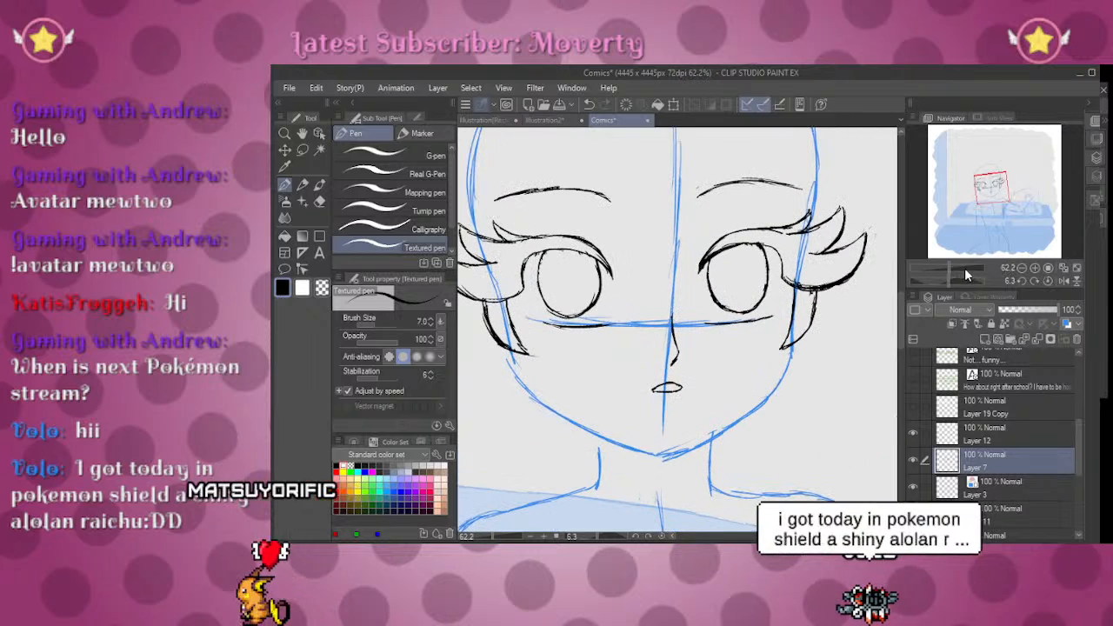
{"action": "mouse_move", "coordinate": [980, 193]}
{"action": "left_mouse_down"}
{"action": "mouse_move", "coordinate": [979, 183]}
{"action": "mouse_move", "coordinate": [981, 192]}
{"action": "left_mouse_up"}
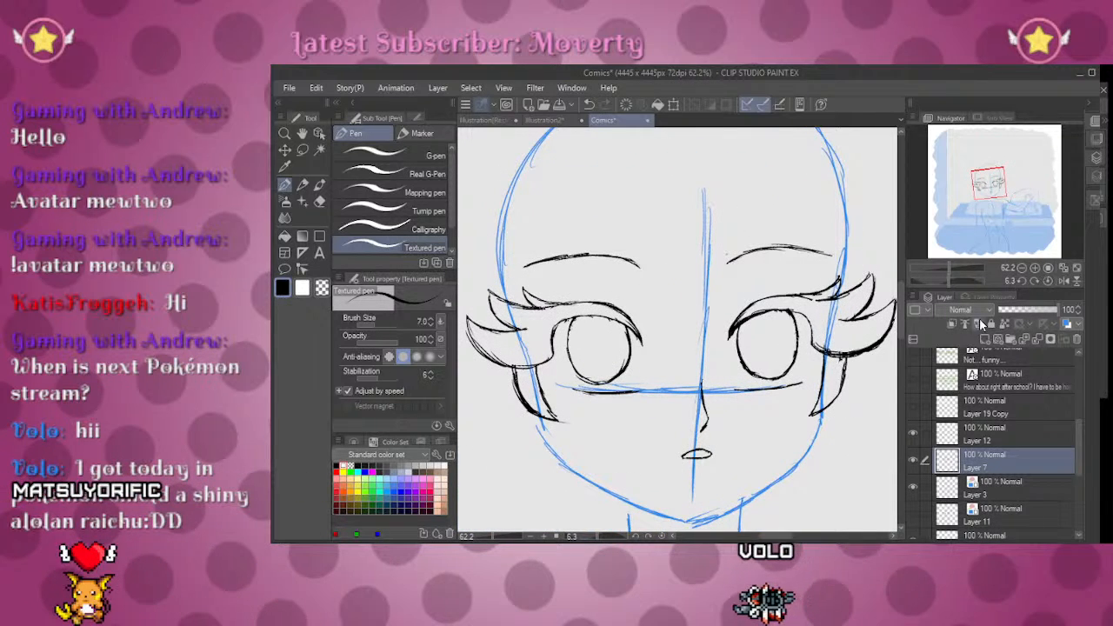
{"action": "mouse_move", "coordinate": [957, 268]}
{"action": "left_mouse_down"}
{"action": "mouse_move", "coordinate": [940, 264]}
{"action": "mouse_move", "coordinate": [963, 276]}
{"action": "left_mouse_up"}
Step: Ink the jawline in black over the blue guide, running from both cheeks down to the chin
{"action": "left_click_drag", "start_coordinate": [981, 192], "coordinate": [985, 194]}
{"action": "left_click_drag", "start_coordinate": [953, 259], "coordinate": [951, 266]}
{"action": "key", "text": "e"}
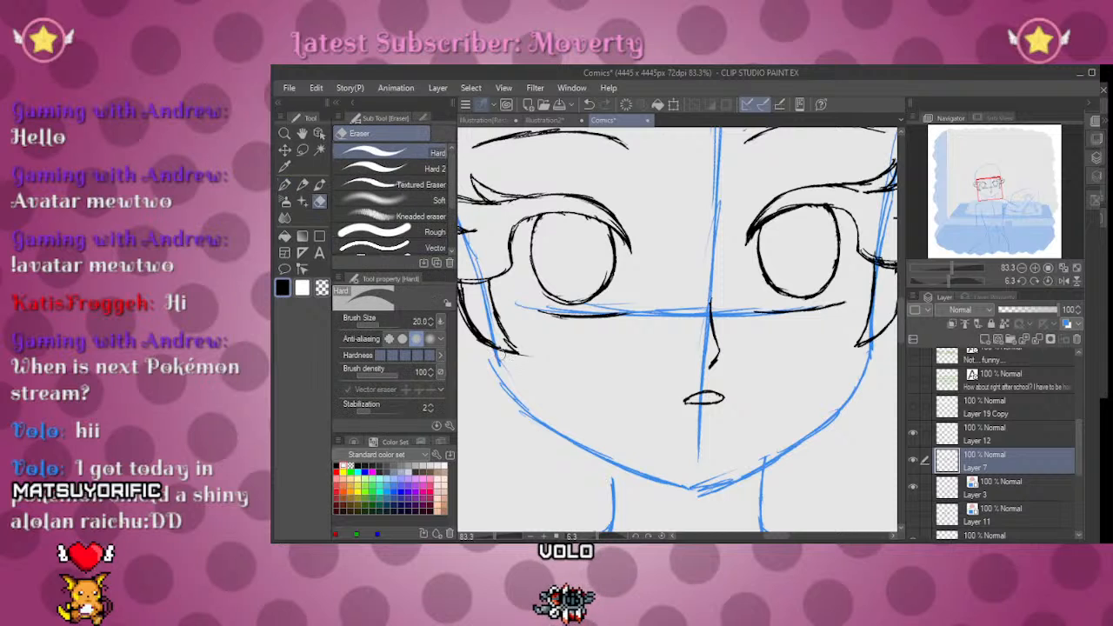
{"action": "key", "text": "p"}
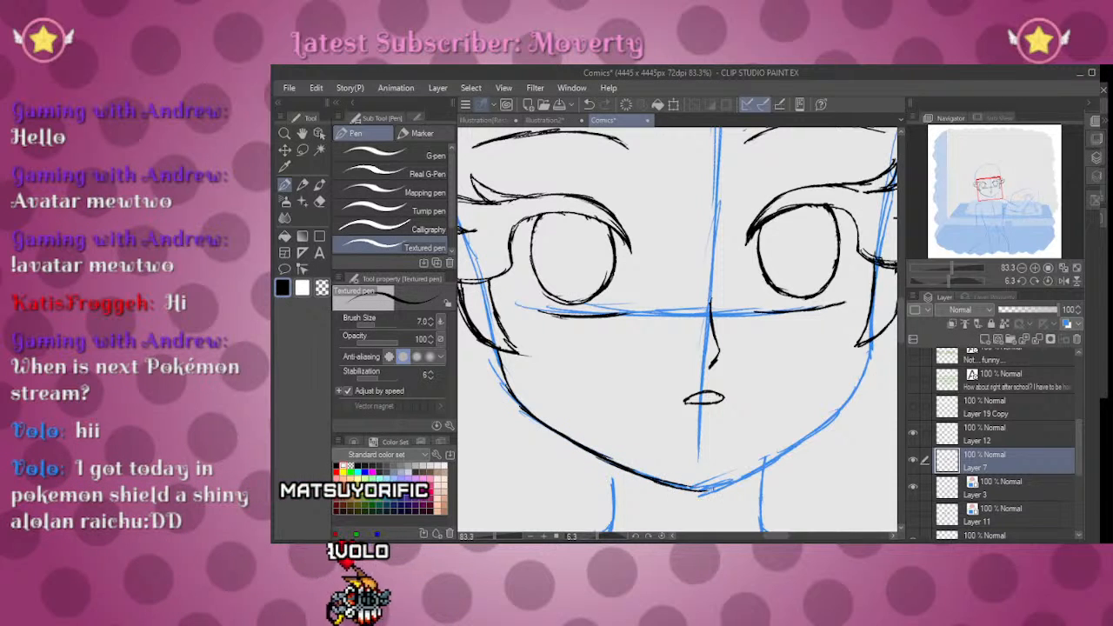
{"action": "left_click_drag", "start_coordinate": [877, 311], "coordinate": [848, 245]}
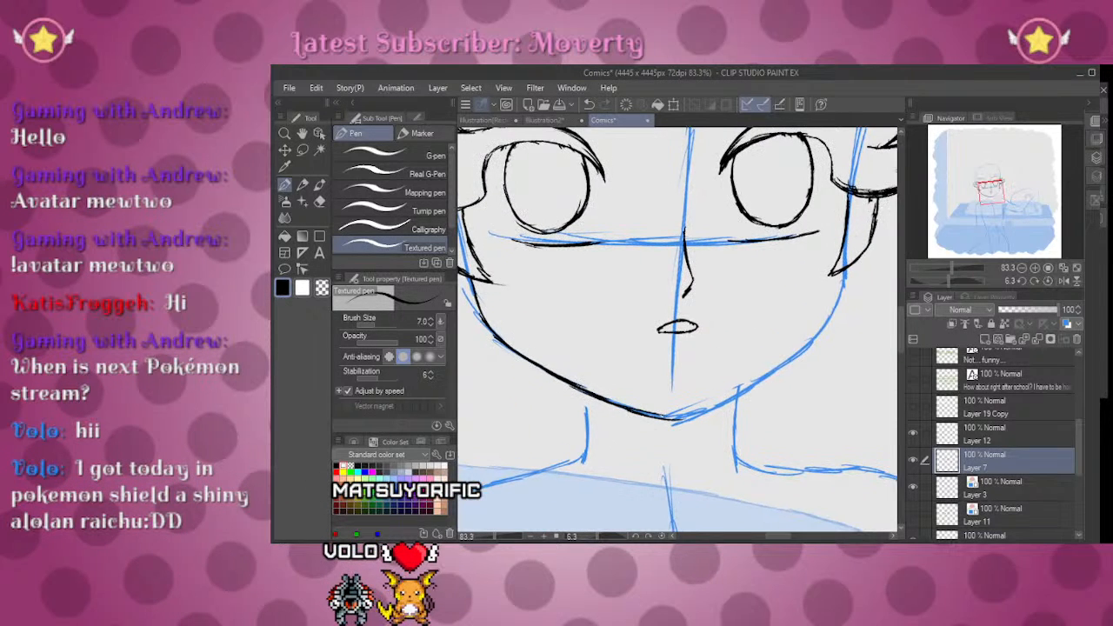
{"action": "left_click", "coordinate": [1067, 282]}
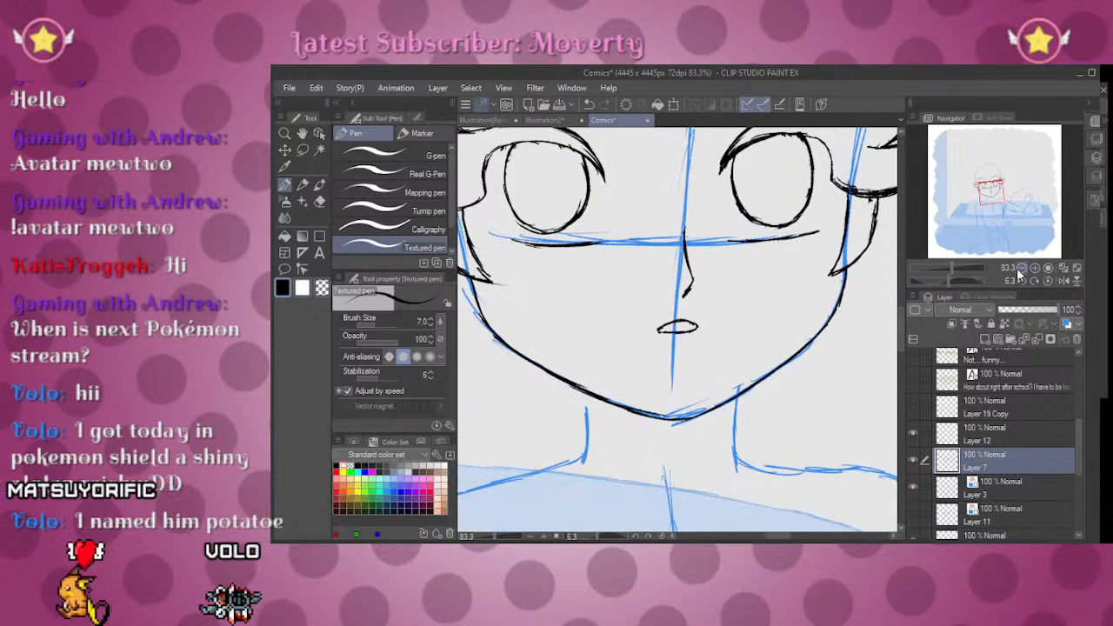
Step: Add inner strands to the upper lashes and lower lash tuft at the left-hand eye's outer corner
{"action": "left_click_drag", "start_coordinate": [955, 265], "coordinate": [944, 265]}
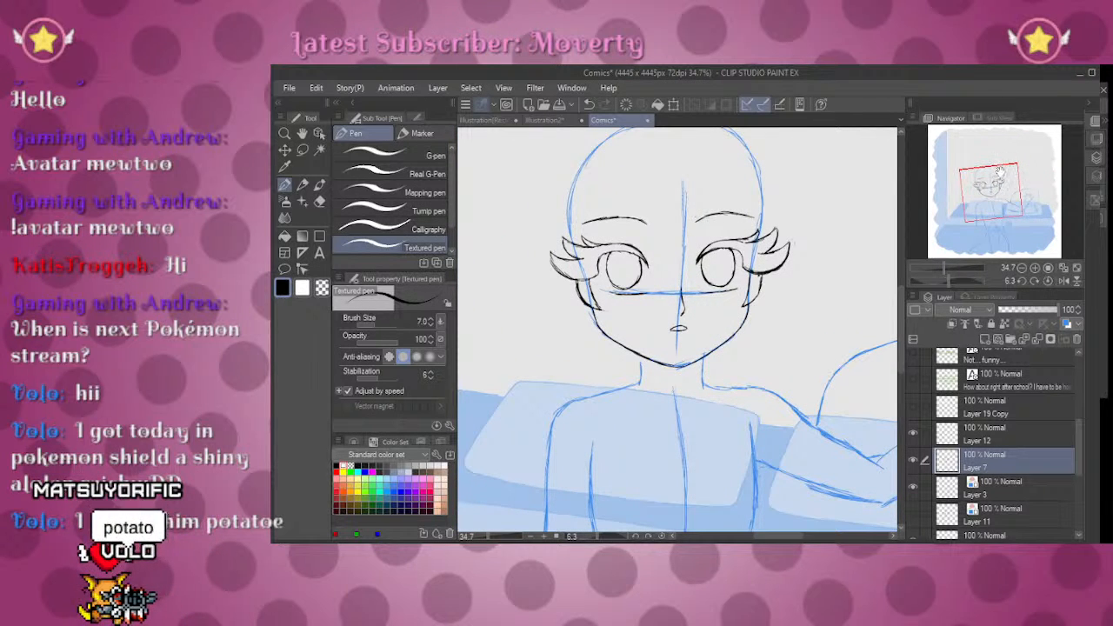
{"action": "left_click_drag", "start_coordinate": [992, 191], "coordinate": [992, 184]}
{"action": "left_click_drag", "start_coordinate": [942, 268], "coordinate": [952, 266]}
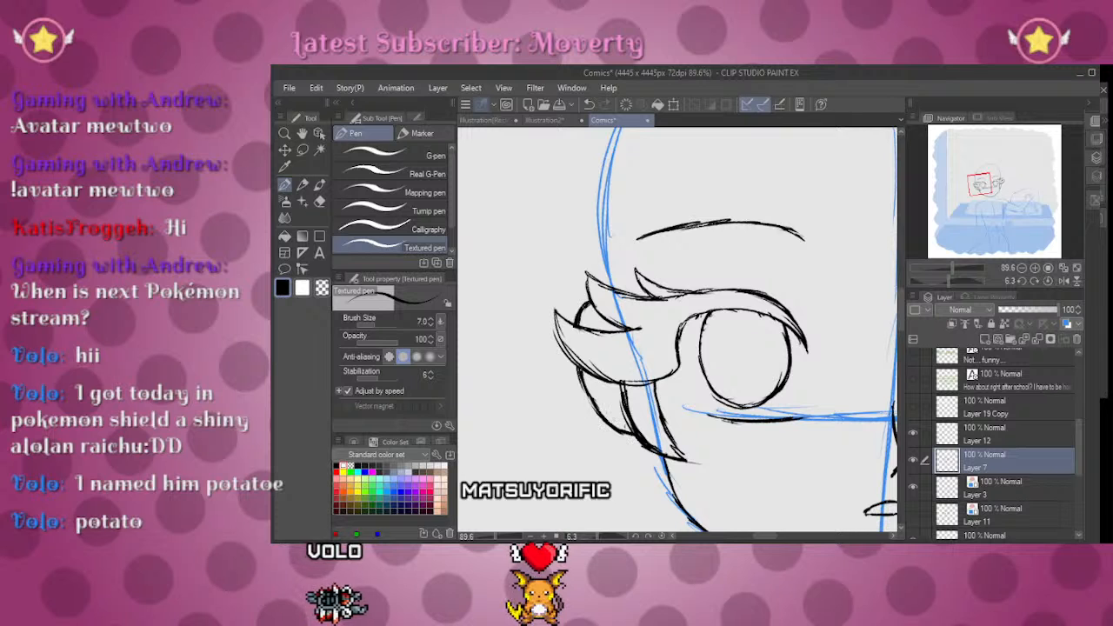
{"action": "scroll", "coordinate": [943, 217], "scroll_direction": "down", "scroll_amount": 8}
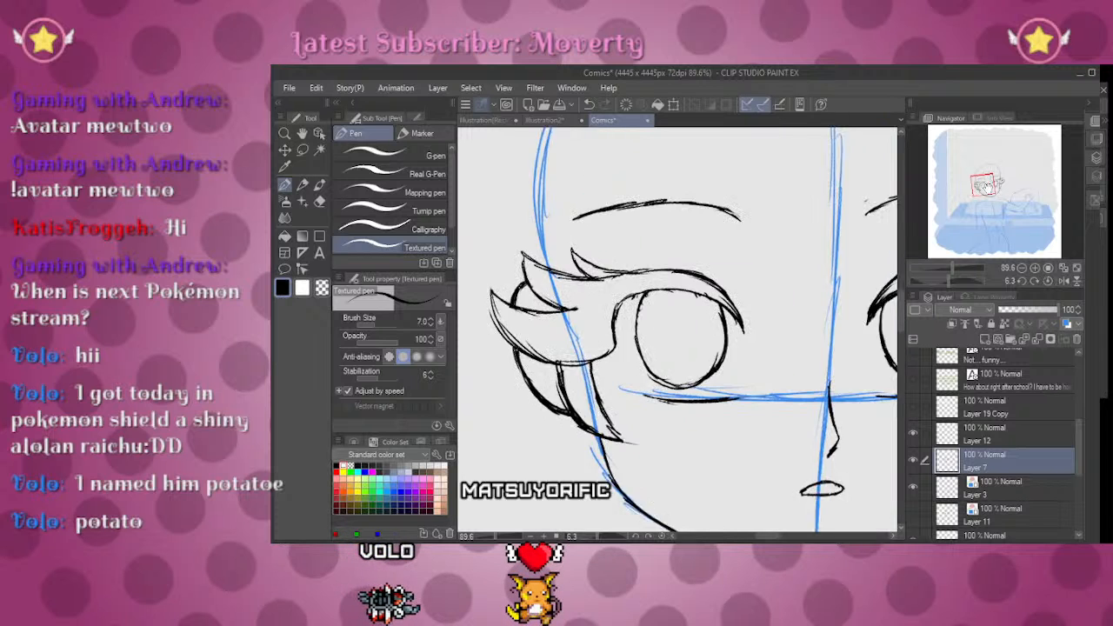
{"action": "left_click_drag", "start_coordinate": [937, 269], "coordinate": [947, 269]}
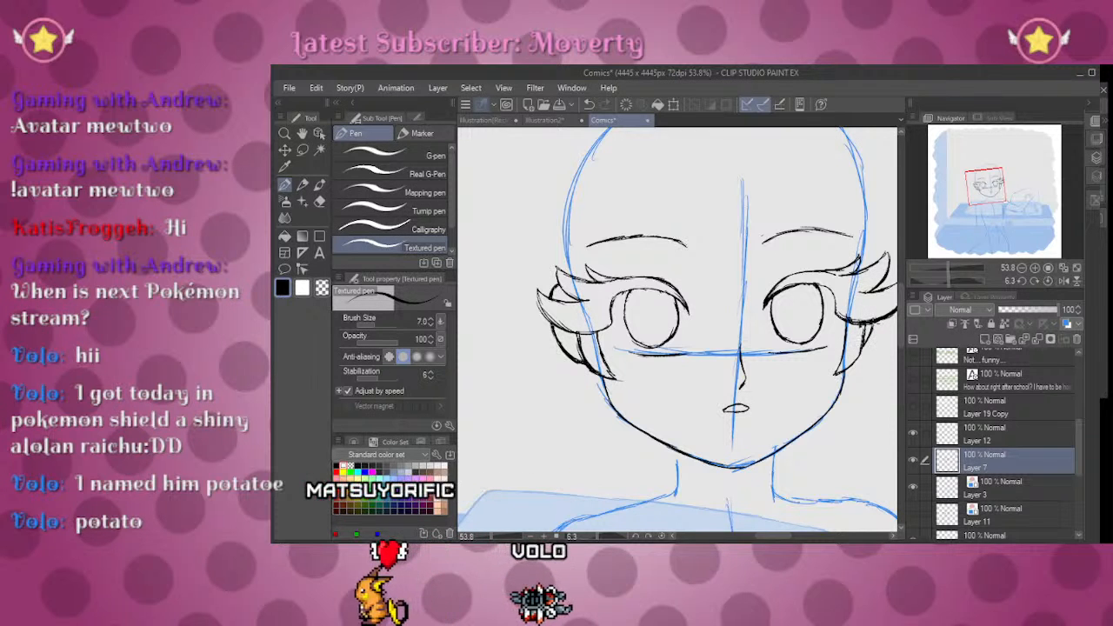
Step: Sketch curved fringe strands over the right-hand eyebrow and a hair flick curling outward beside the temple
{"action": "left_click_drag", "start_coordinate": [981, 185], "coordinate": [984, 176]}
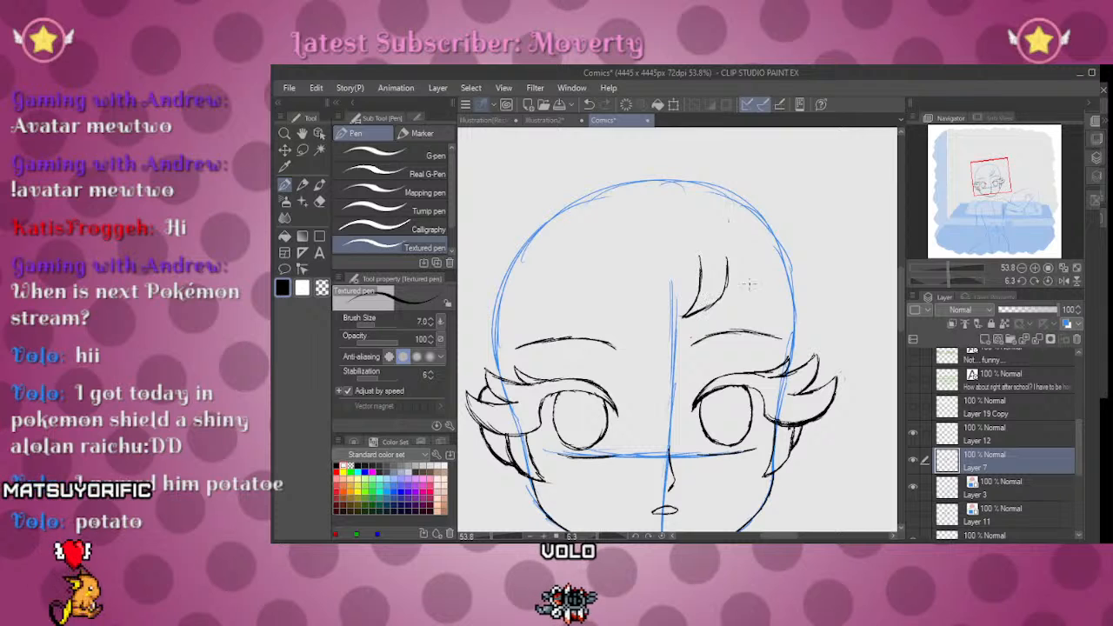
{"action": "left_click_drag", "start_coordinate": [719, 297], "coordinate": [764, 352]}
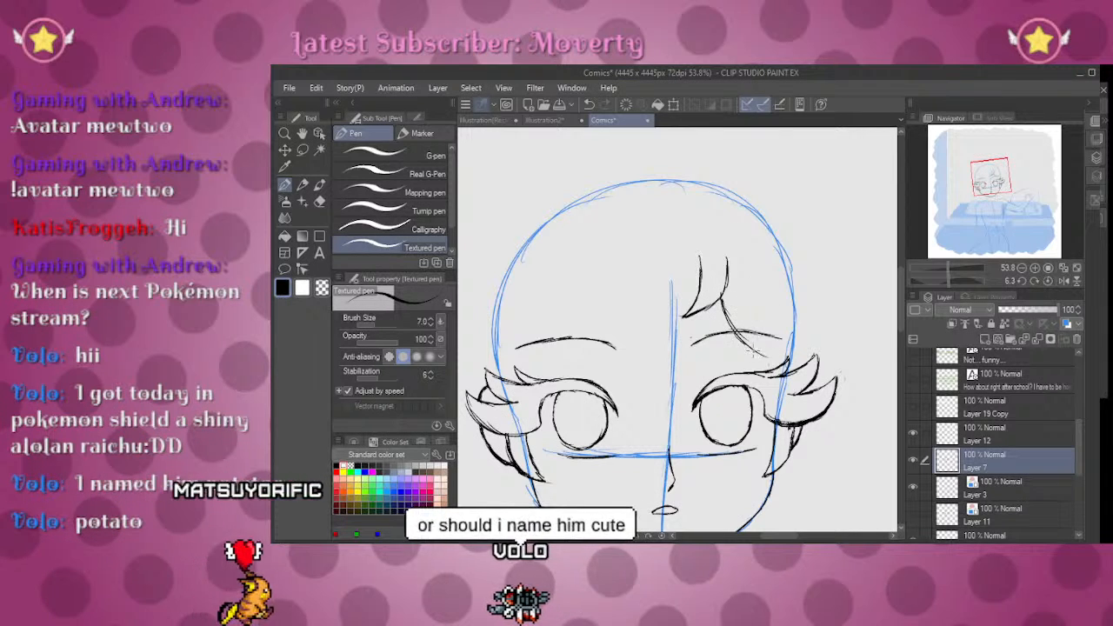
{"action": "left_click_drag", "start_coordinate": [769, 253], "coordinate": [817, 347]}
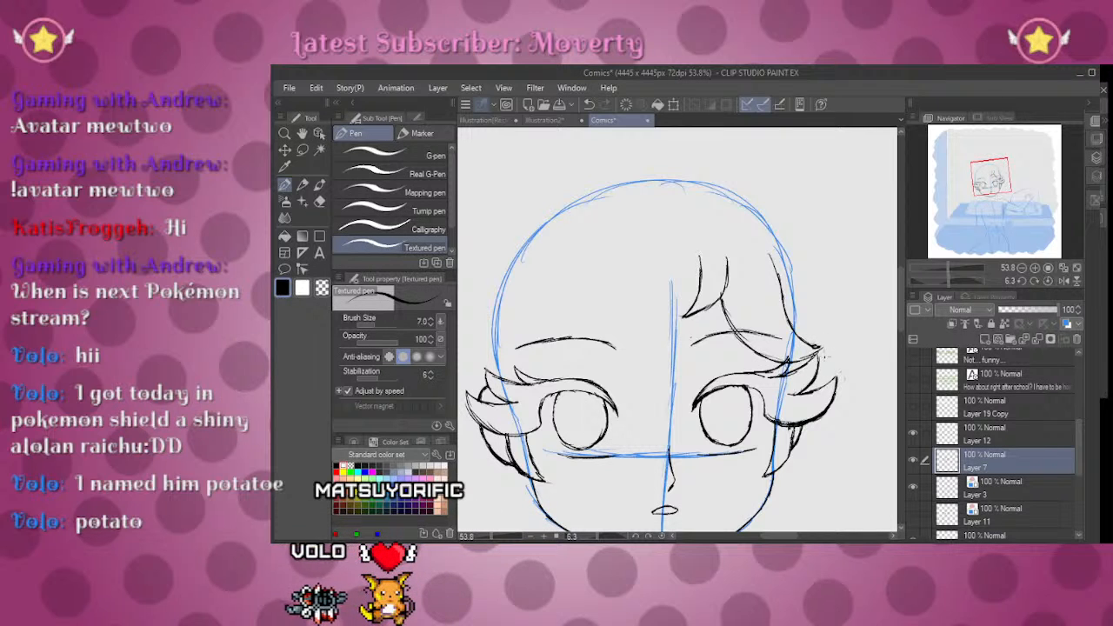
{"action": "left_click_drag", "start_coordinate": [991, 176], "coordinate": [990, 176]}
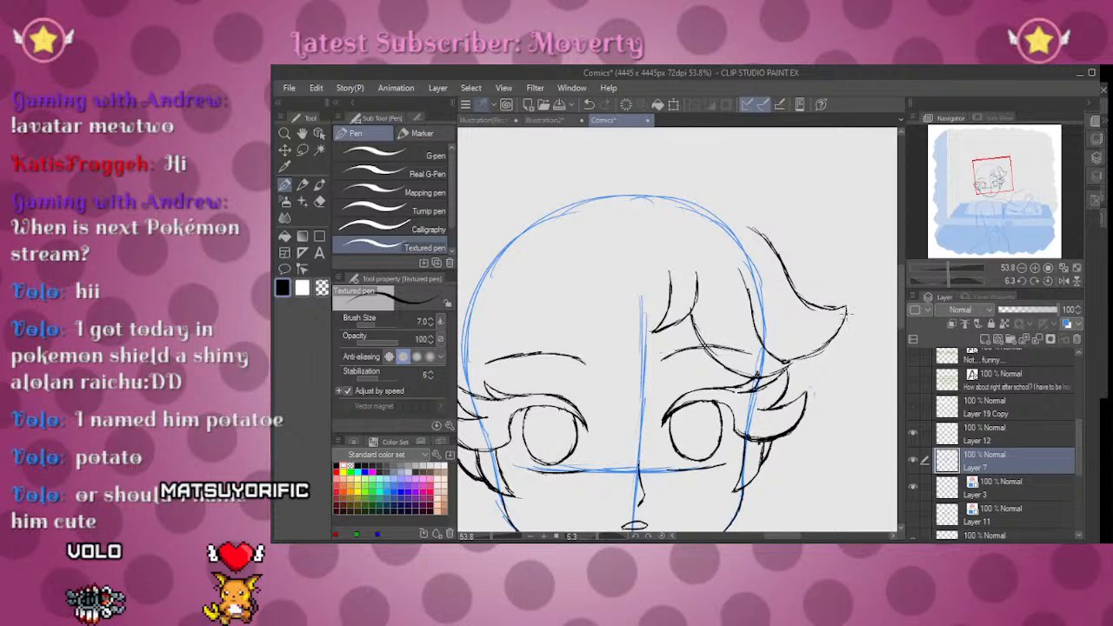
Step: Sketch the fringe sweeping from the forehead's centre across the left-hand eyebrow to the temple, checking it in a mirrored view
{"action": "left_click_drag", "start_coordinate": [995, 185], "coordinate": [993, 186]}
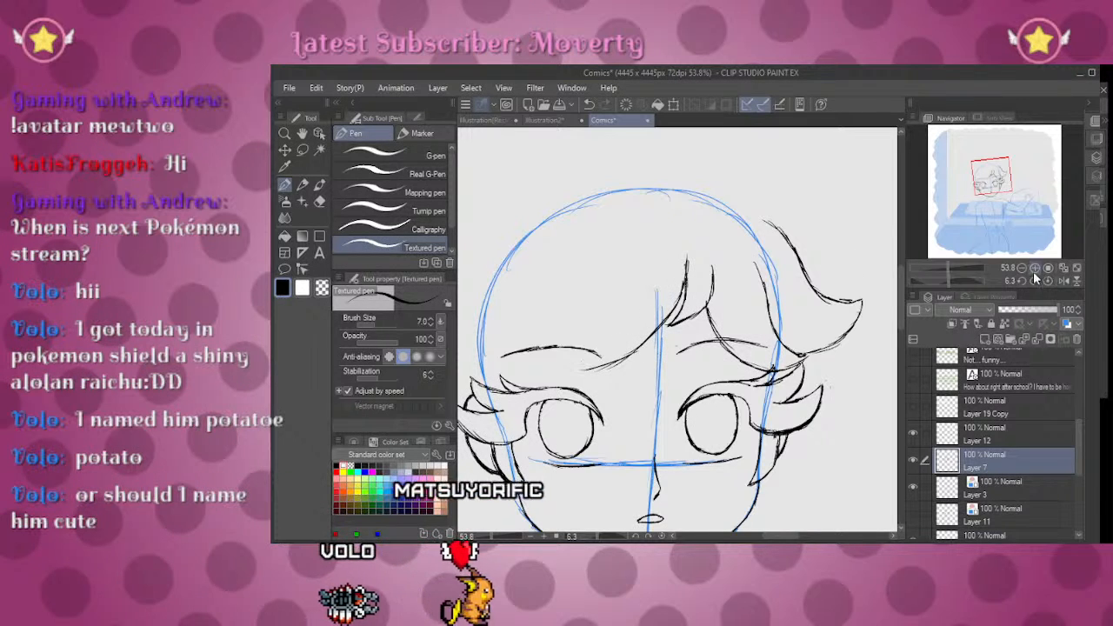
{"action": "left_click", "coordinate": [1063, 280]}
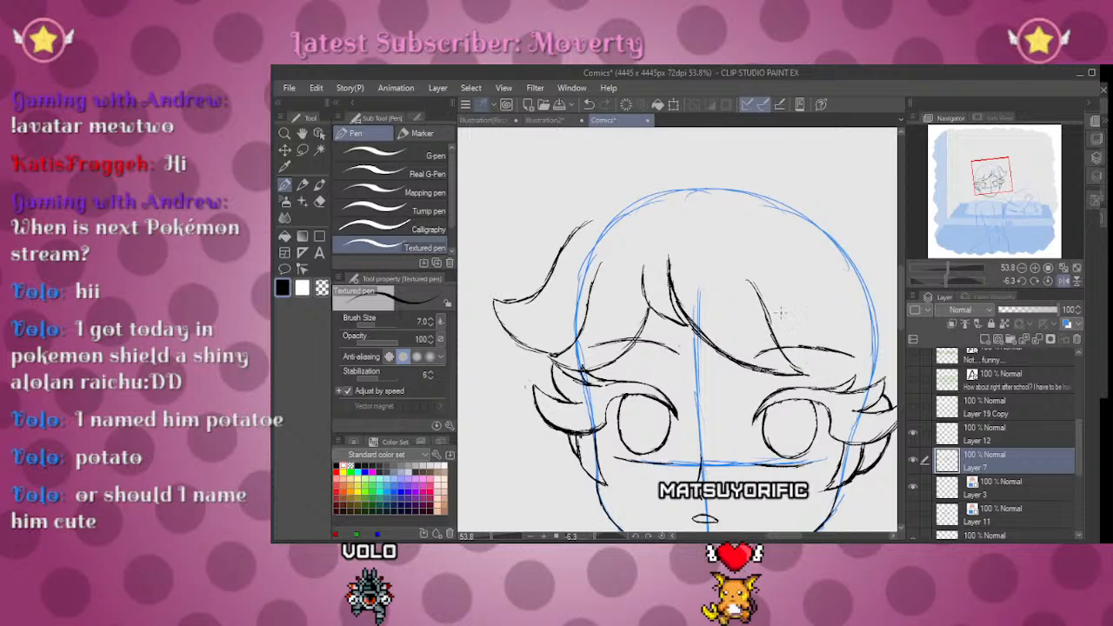
{"action": "left_click_drag", "start_coordinate": [847, 333], "coordinate": [733, 315]}
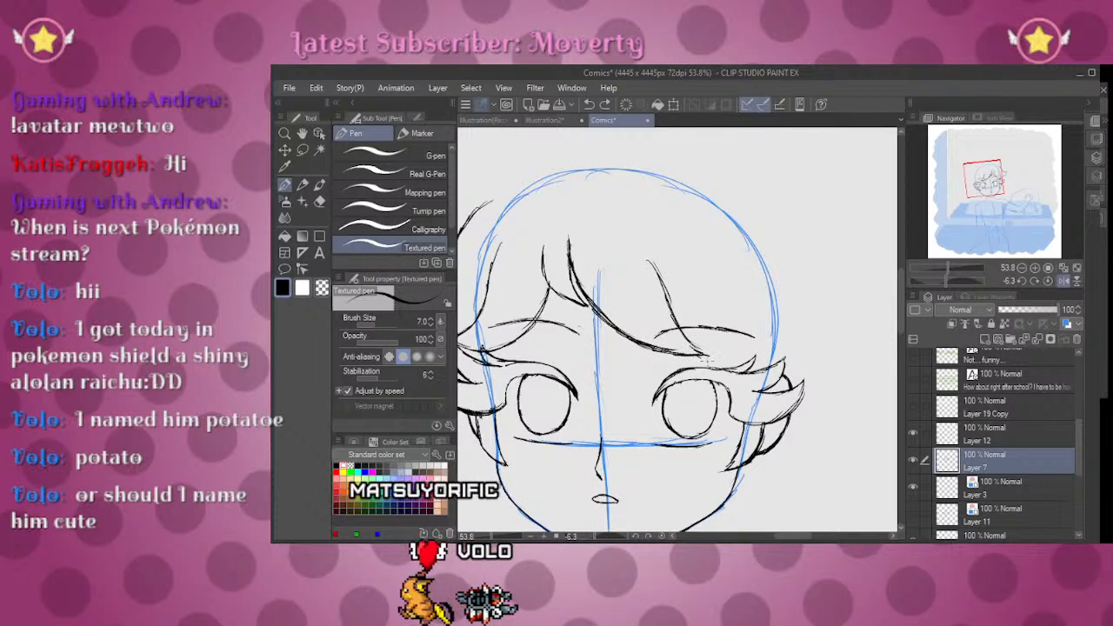
{"action": "mouse_move", "coordinate": [702, 231]}
{"action": "left_mouse_down"}
{"action": "mouse_move", "coordinate": [729, 259]}
{"action": "mouse_move", "coordinate": [755, 324]}
{"action": "left_mouse_up"}
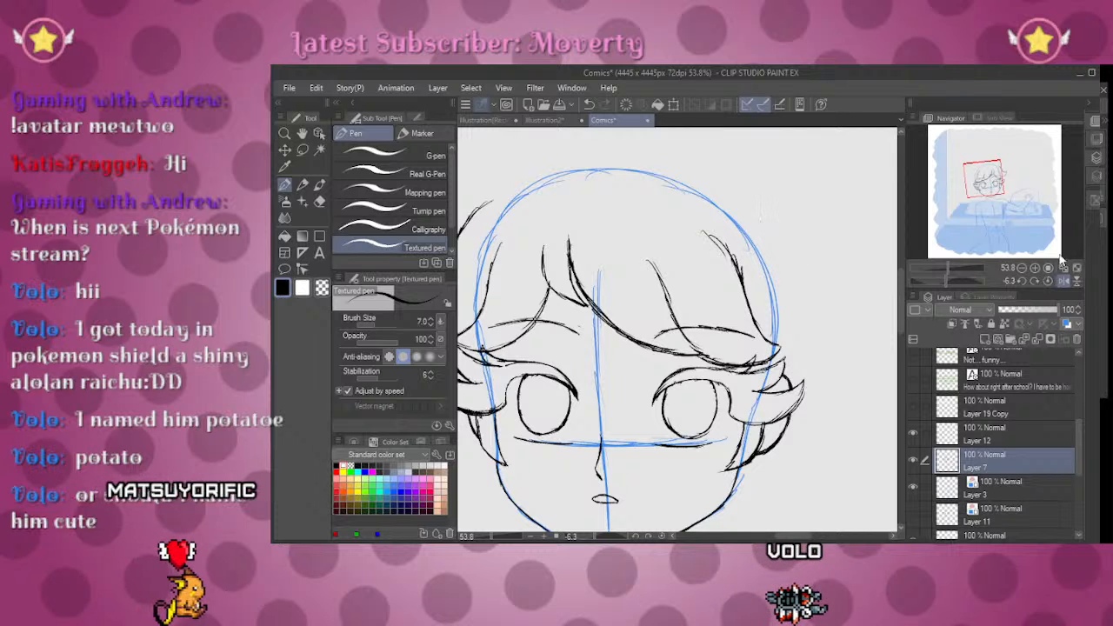
Step: Draw an outward-curling hair flick along the left-hand side of the head, outside the blue guide
{"action": "left_click", "coordinate": [1064, 281]}
{"action": "left_click_drag", "start_coordinate": [954, 272], "coordinate": [945, 270]}
{"action": "left_click_drag", "start_coordinate": [945, 279], "coordinate": [937, 276]}
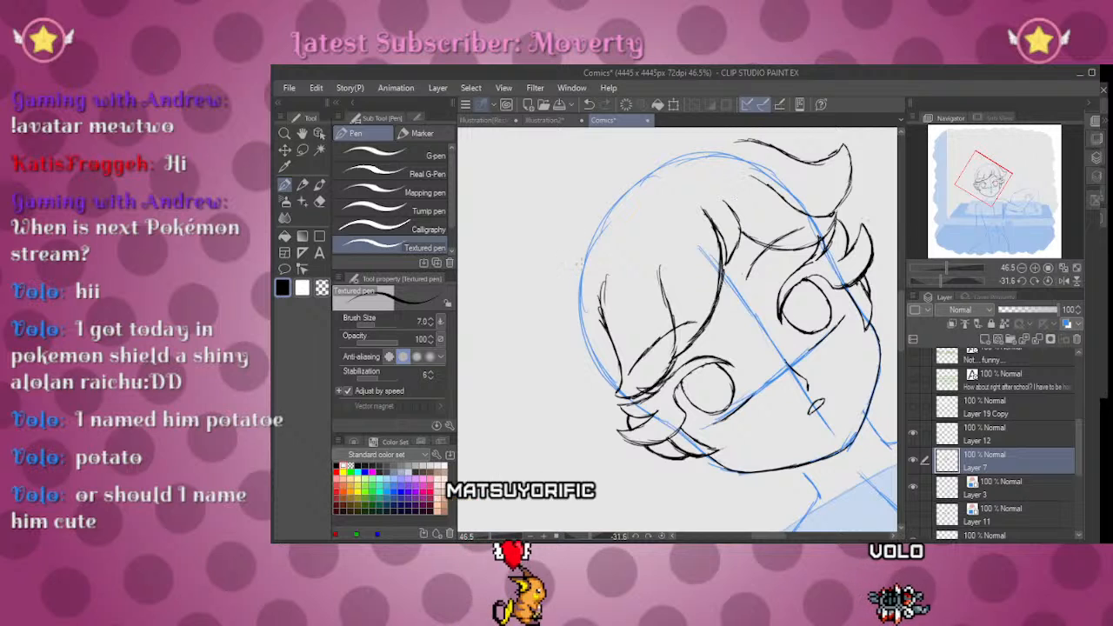
{"action": "left_click_drag", "start_coordinate": [574, 294], "coordinate": [569, 398]}
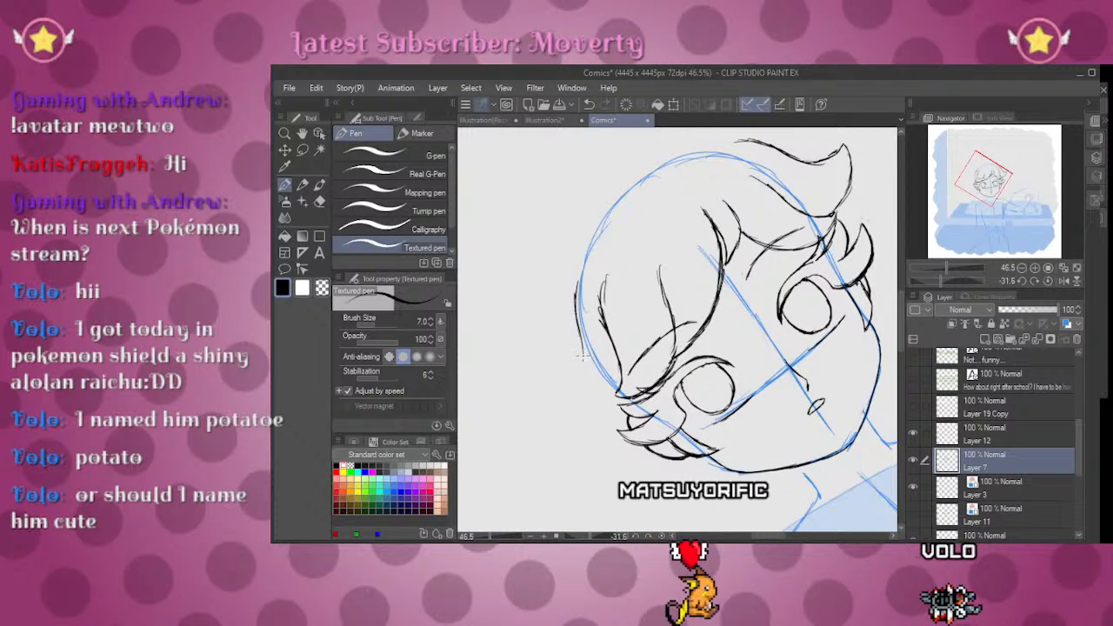
{"action": "left_click_drag", "start_coordinate": [937, 280], "coordinate": [946, 280]}
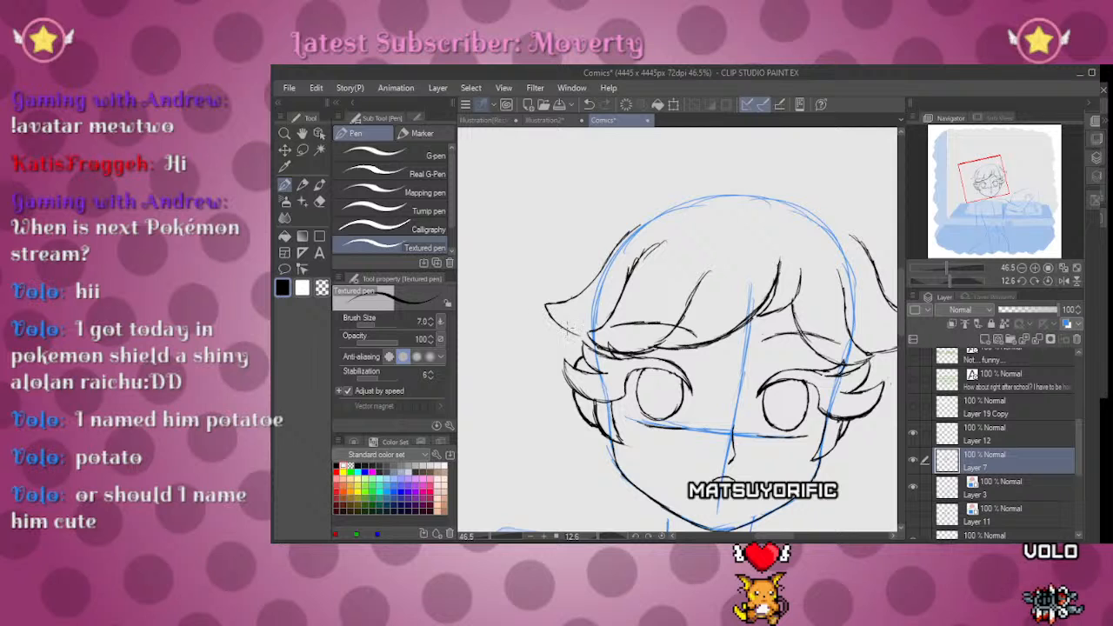
Step: Draw the outer hair contour from the right-hand flick over the crown and down the left side, ending in a pointed flick
{"action": "left_click_drag", "start_coordinate": [826, 236], "coordinate": [700, 215]}
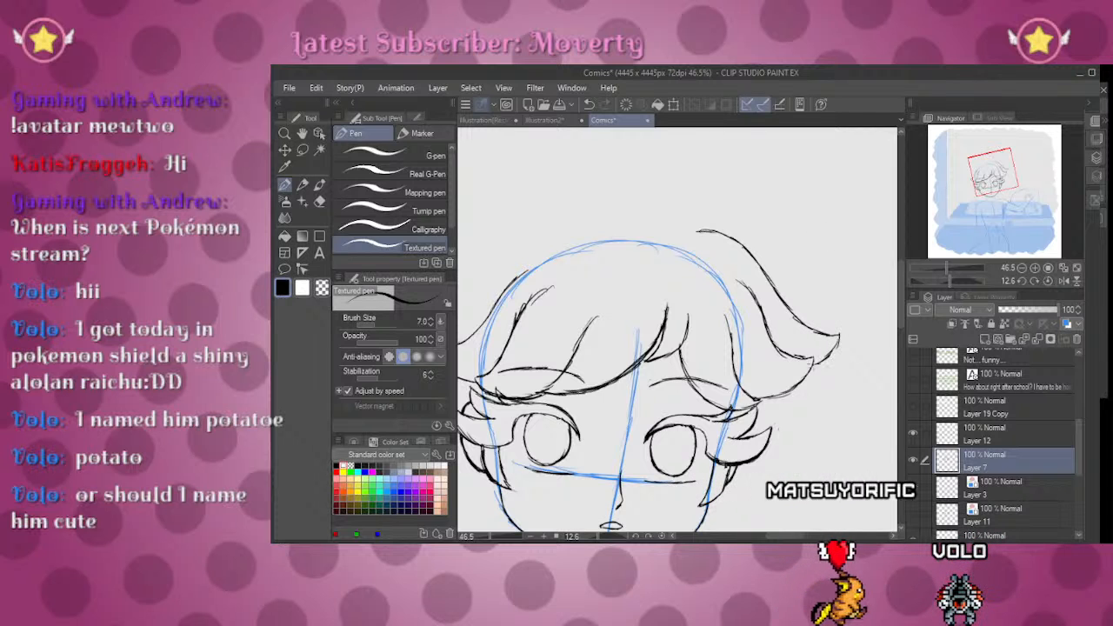
{"action": "left_click_drag", "start_coordinate": [957, 279], "coordinate": [935, 276]}
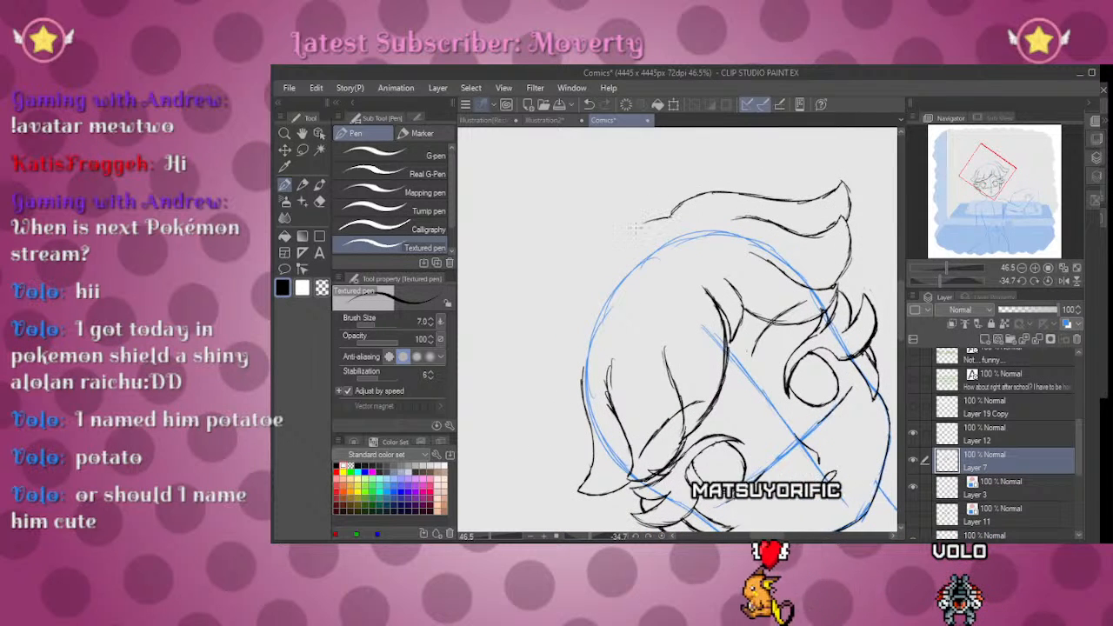
{"action": "mouse_move", "coordinate": [671, 213]}
{"action": "left_mouse_down"}
{"action": "mouse_move", "coordinate": [605, 237]}
{"action": "mouse_move", "coordinate": [553, 292]}
{"action": "left_mouse_up"}
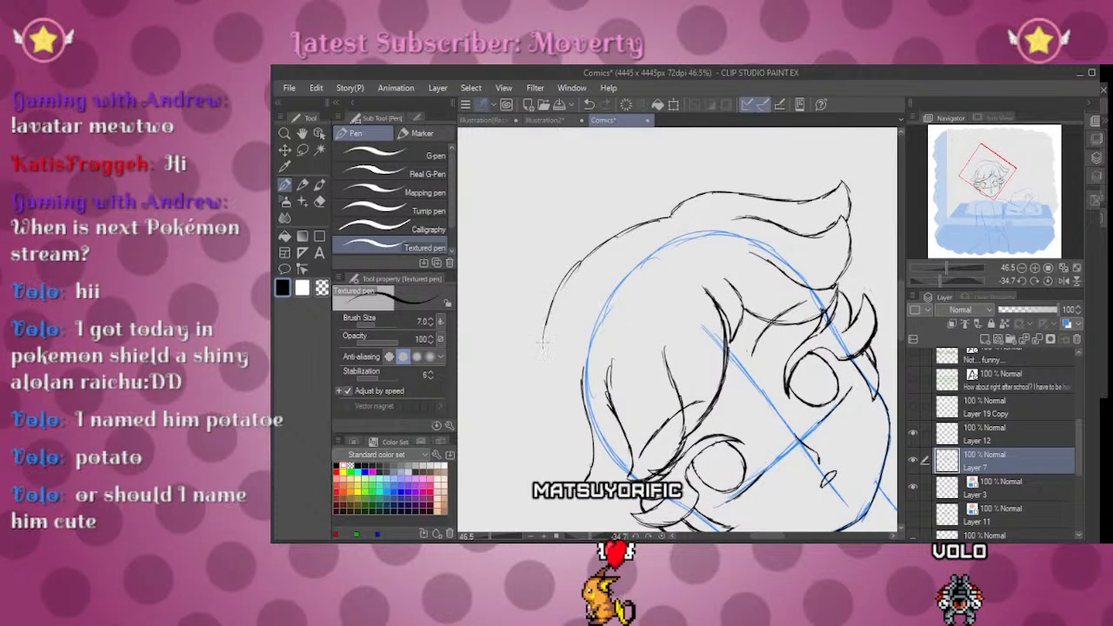
{"action": "scroll", "coordinate": [546, 446], "scroll_direction": "down", "scroll_amount": 3}
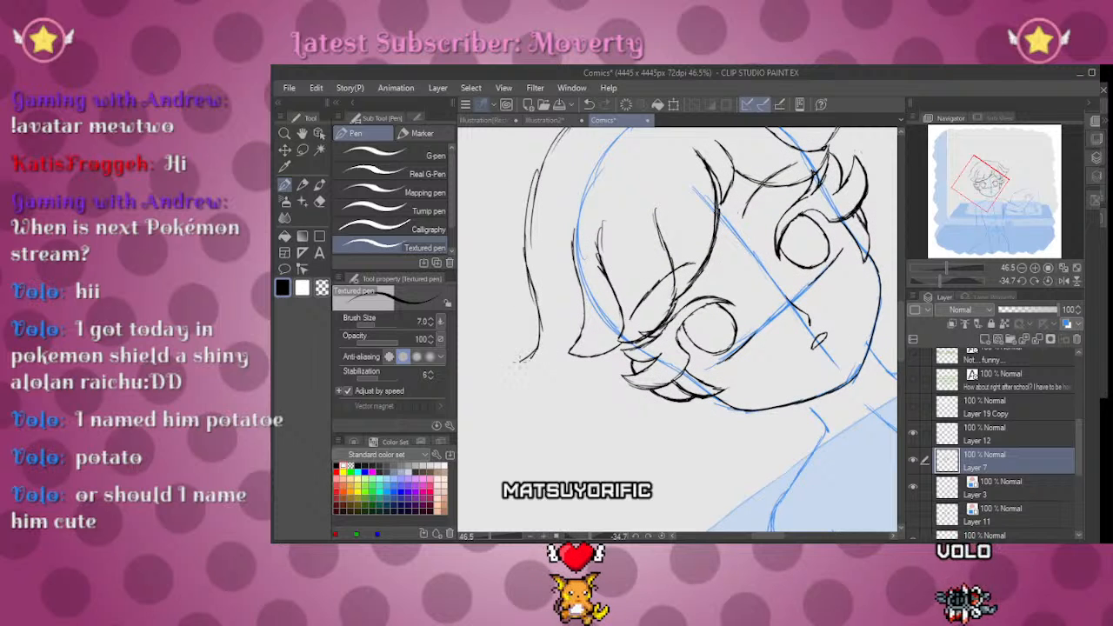
{"action": "scroll", "coordinate": [637, 252], "scroll_direction": "up", "scroll_amount": 3}
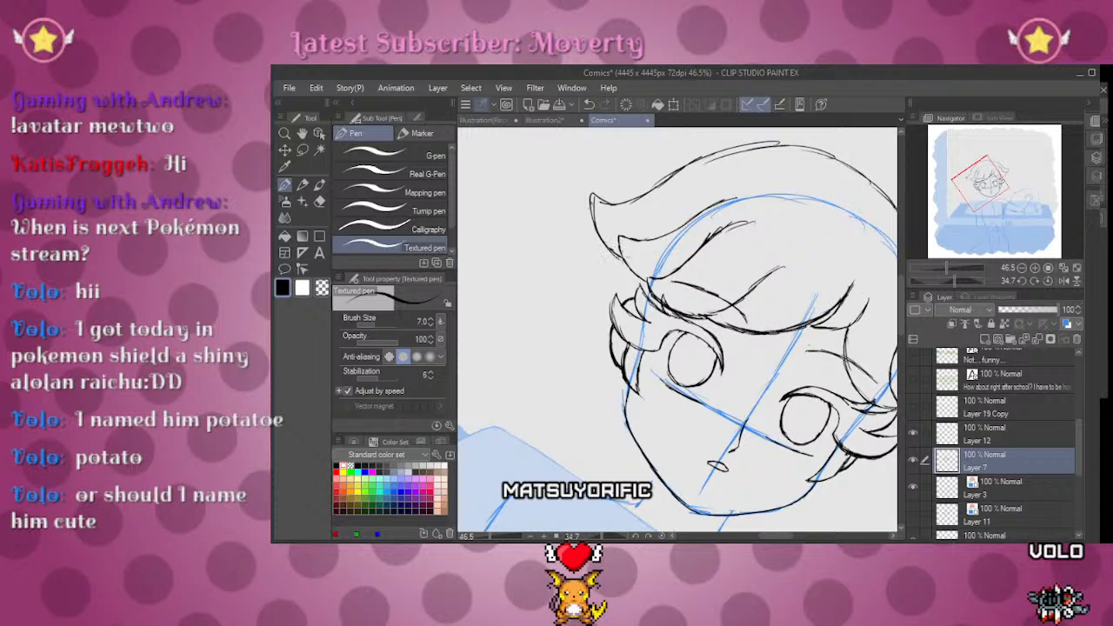
Step: Draw a short pointed lock under the left-hand hair flick and another beside the right-hand temple, with the canvas rotation reset
{"action": "left_click", "coordinate": [1057, 280]}
{"action": "mouse_move", "coordinate": [950, 270]}
{"action": "left_mouse_down"}
{"action": "mouse_move", "coordinate": [936, 263]}
{"action": "mouse_move", "coordinate": [946, 266]}
{"action": "left_mouse_up"}
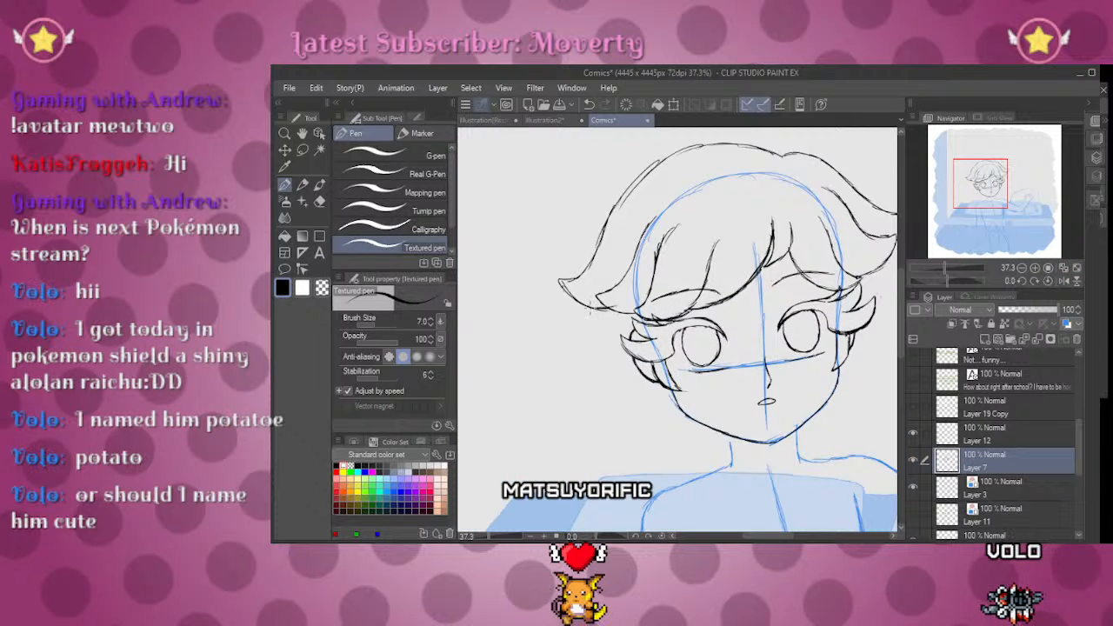
{"action": "left_click_drag", "start_coordinate": [602, 339], "coordinate": [581, 379]}
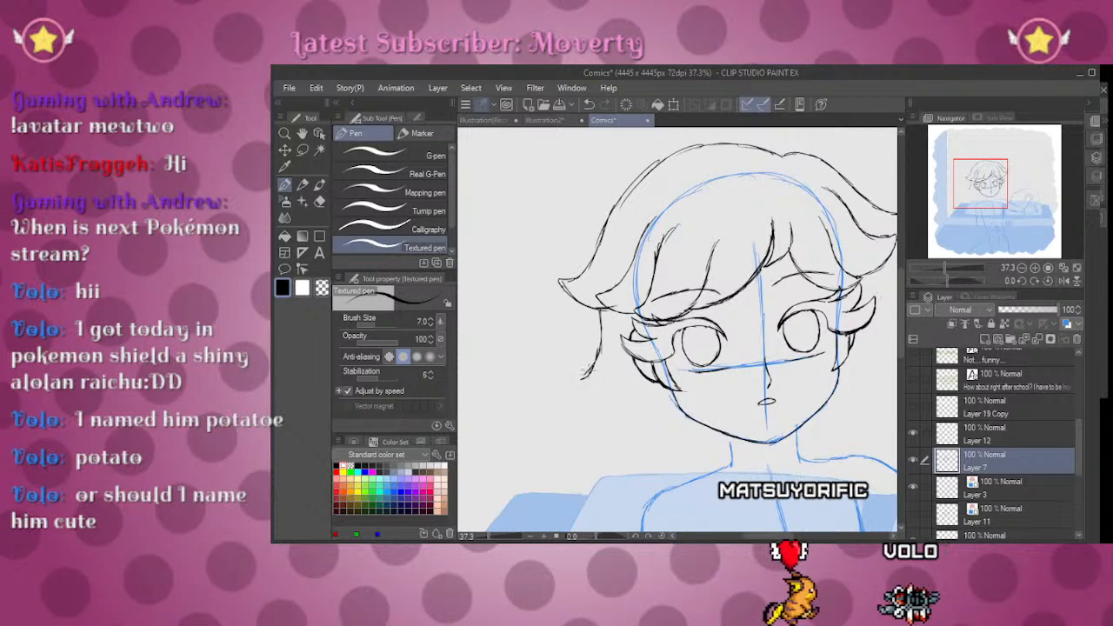
{"action": "left_click_drag", "start_coordinate": [576, 382], "coordinate": [600, 369]}
{"action": "left_click_drag", "start_coordinate": [870, 290], "coordinate": [769, 208]}
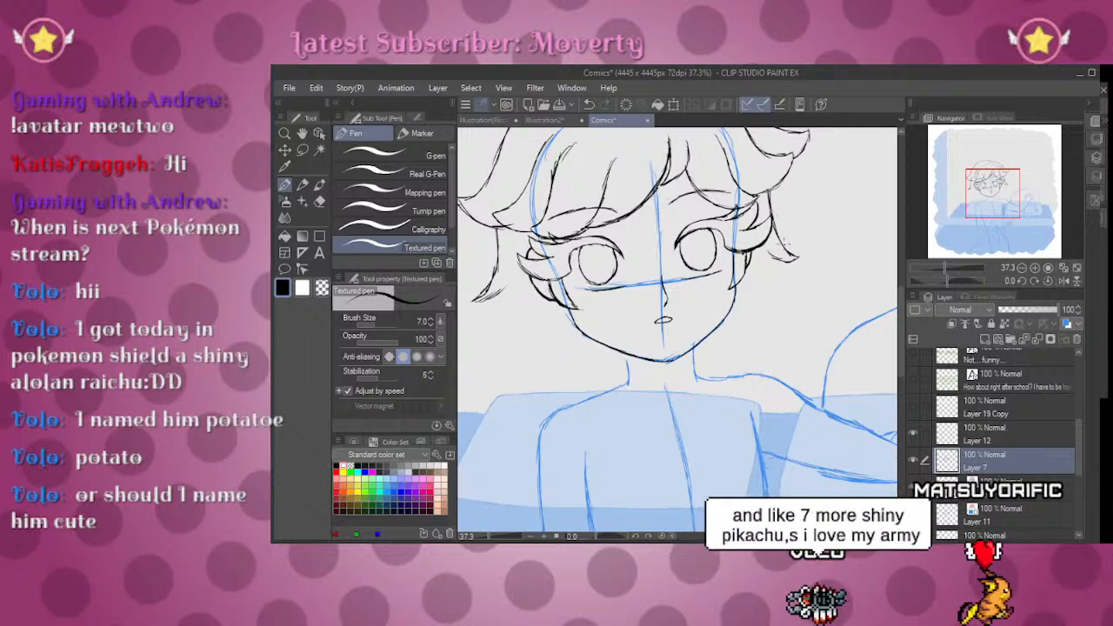
Step: Erase the short left-hand lock and redraw it as a smoother strand ending in a point with the Textured pen
{"action": "left_click_drag", "start_coordinate": [611, 278], "coordinate": [732, 339]}
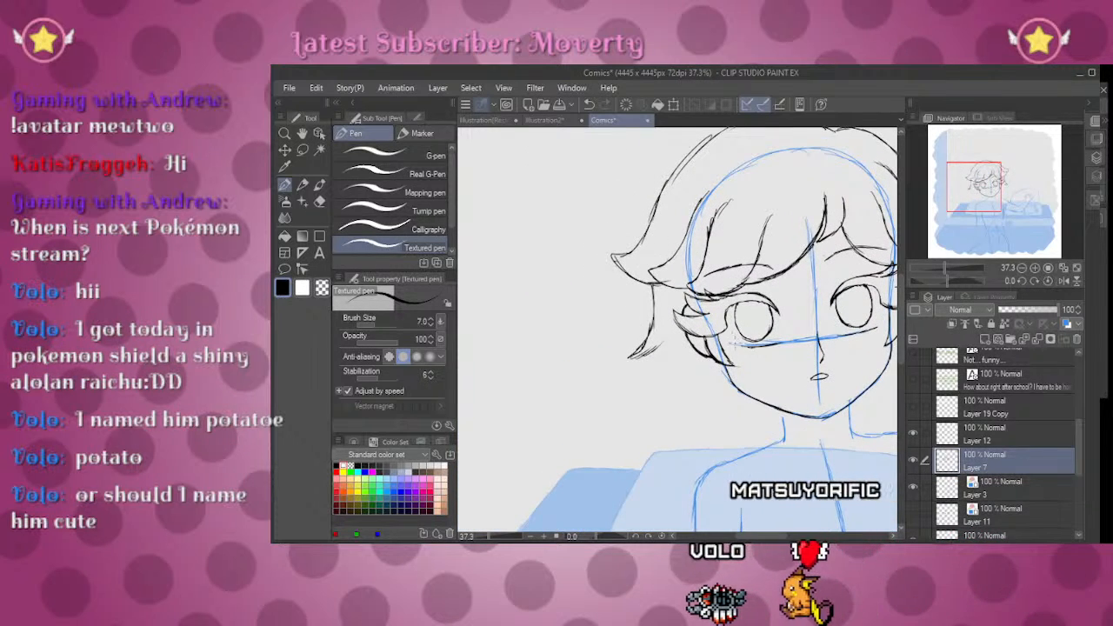
{"action": "key", "text": "e"}
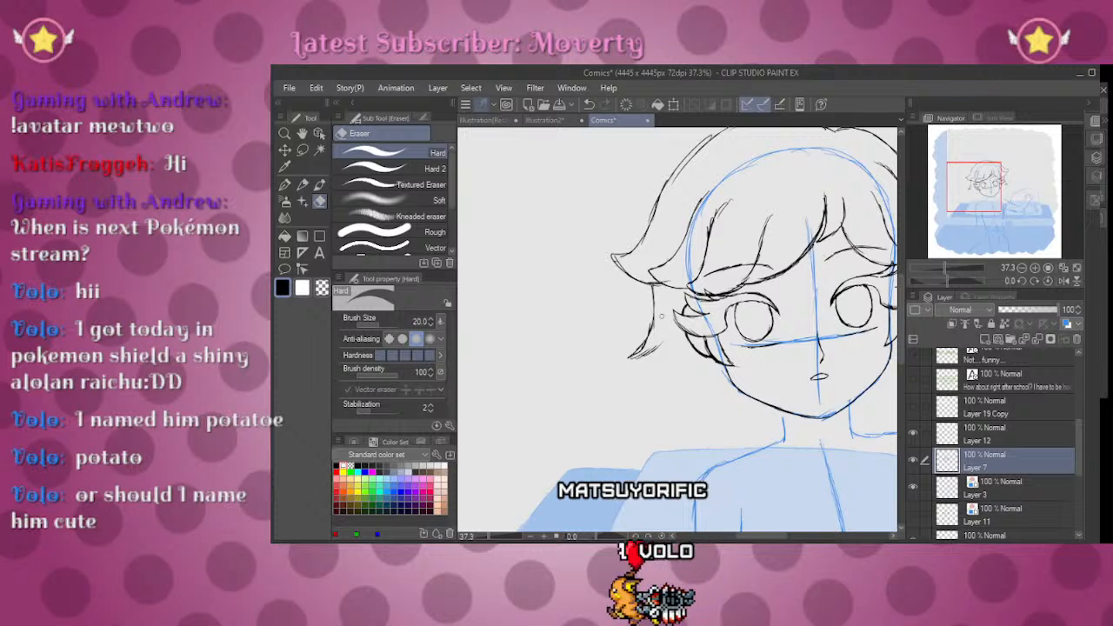
{"action": "left_click_drag", "start_coordinate": [634, 347], "coordinate": [647, 353]}
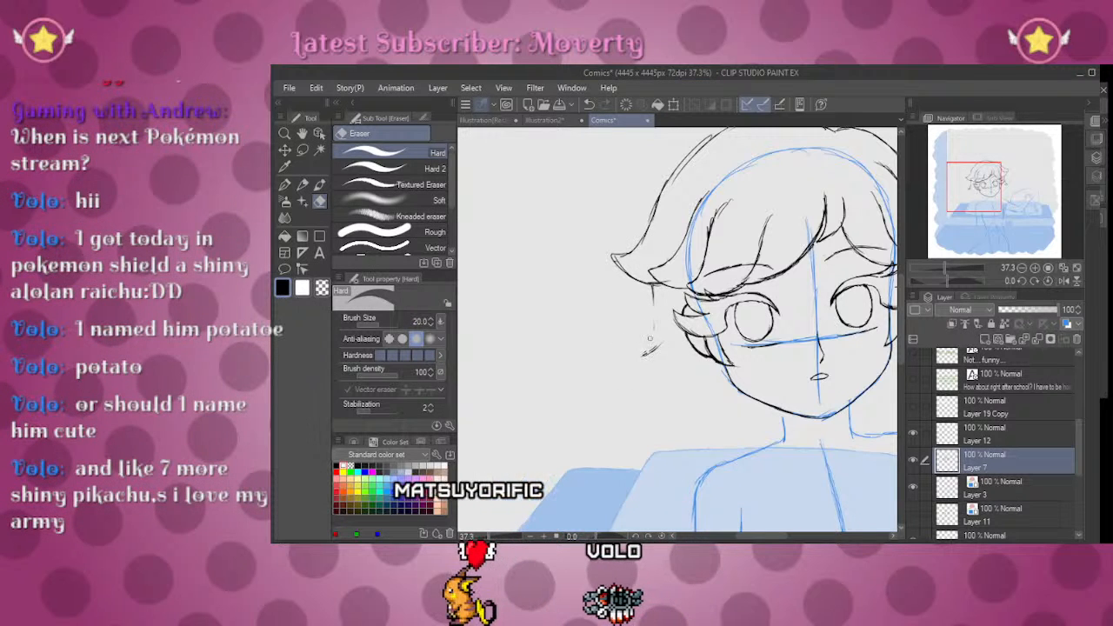
{"action": "key", "text": "p"}
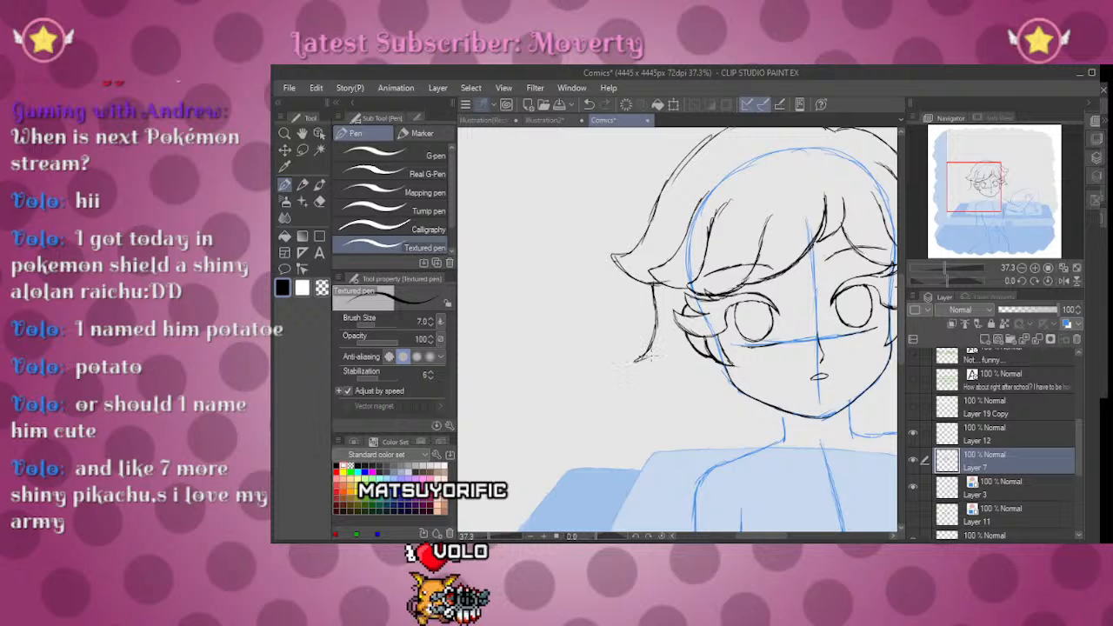
Step: Draw a long tapering lock on each side of the face, hanging down to shoulder level
{"action": "left_click_drag", "start_coordinate": [817, 378], "coordinate": [681, 342]}
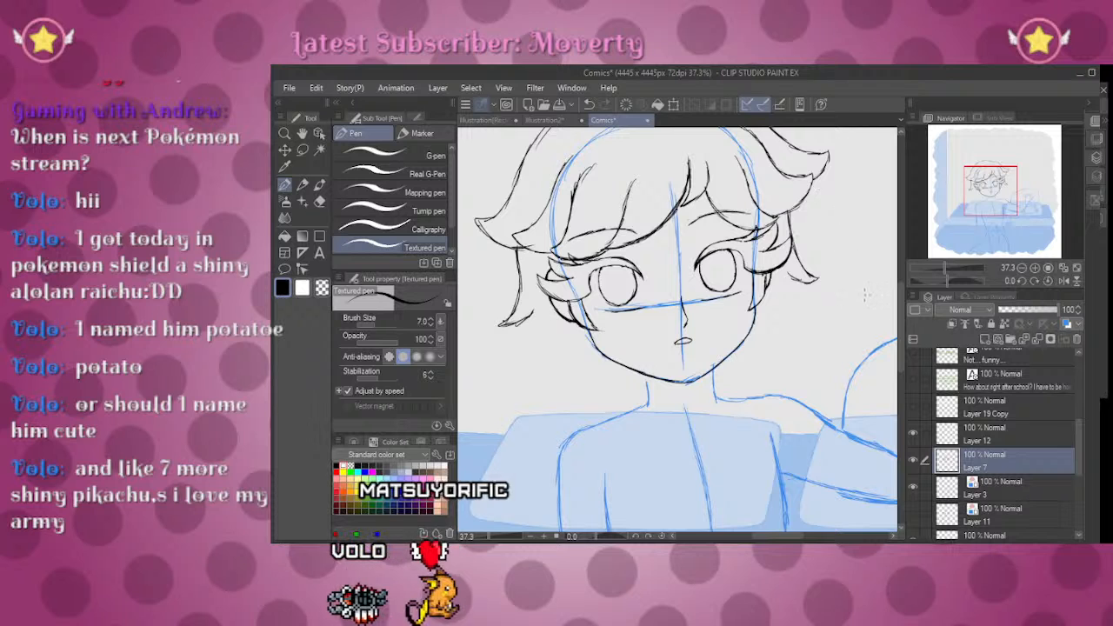
{"action": "mouse_move", "coordinate": [526, 337]}
{"action": "left_mouse_down"}
{"action": "mouse_move", "coordinate": [510, 408]}
{"action": "mouse_move", "coordinate": [508, 398]}
{"action": "mouse_move", "coordinate": [542, 470]}
{"action": "left_mouse_up"}
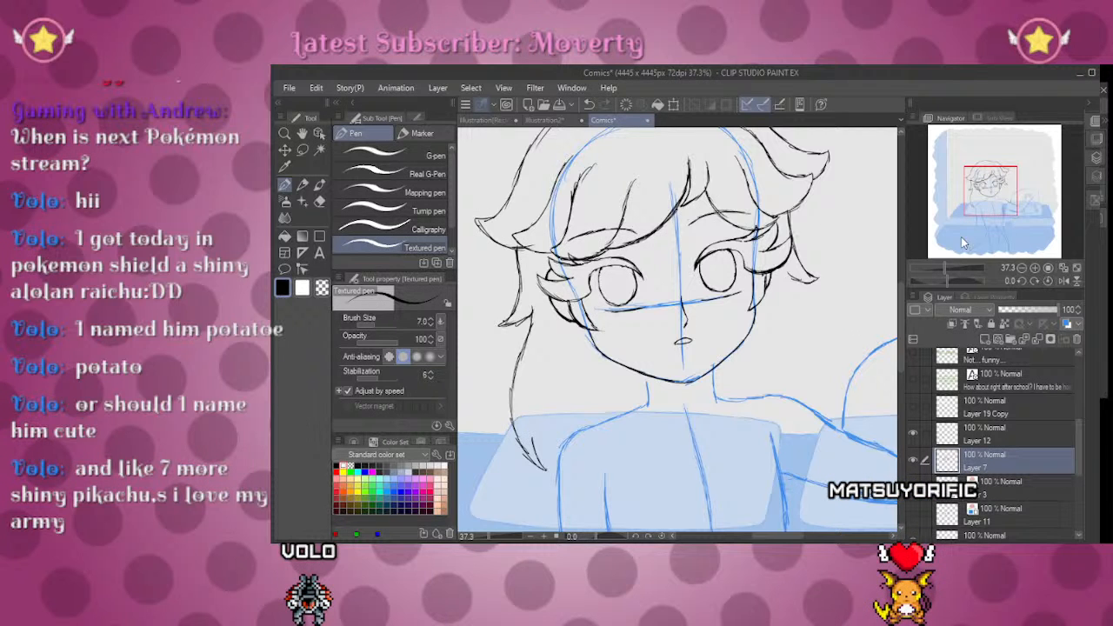
{"action": "mouse_move", "coordinate": [944, 264]}
{"action": "left_mouse_down"}
{"action": "mouse_move", "coordinate": [933, 262]}
{"action": "mouse_move", "coordinate": [951, 269]}
{"action": "left_mouse_up"}
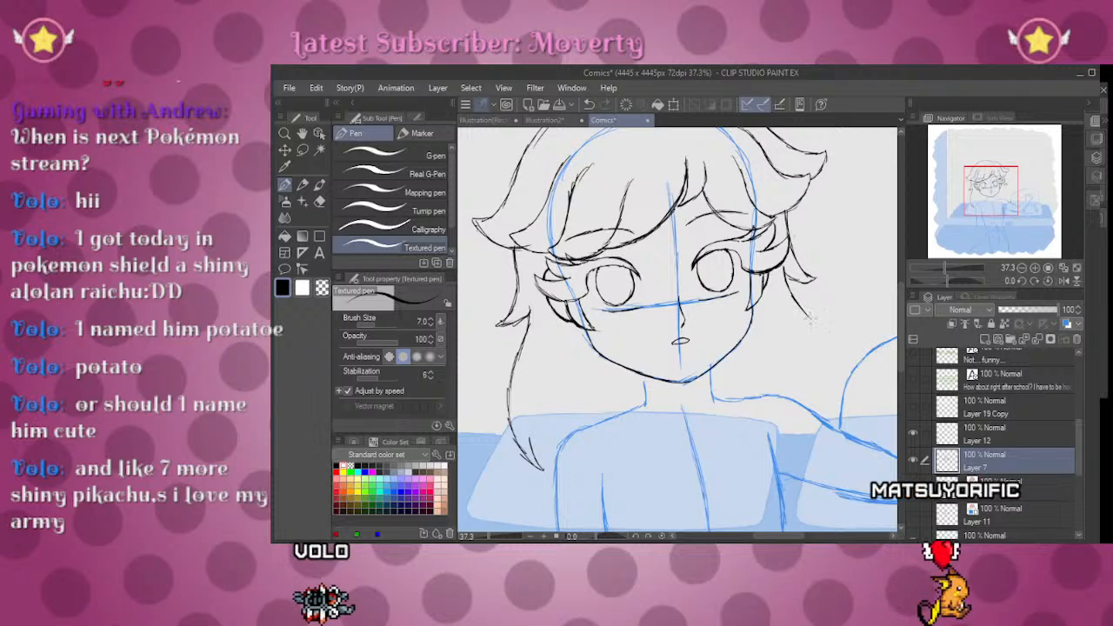
{"action": "left_click_drag", "start_coordinate": [785, 277], "coordinate": [813, 322]}
{"action": "key", "text": "ctrl+z"}
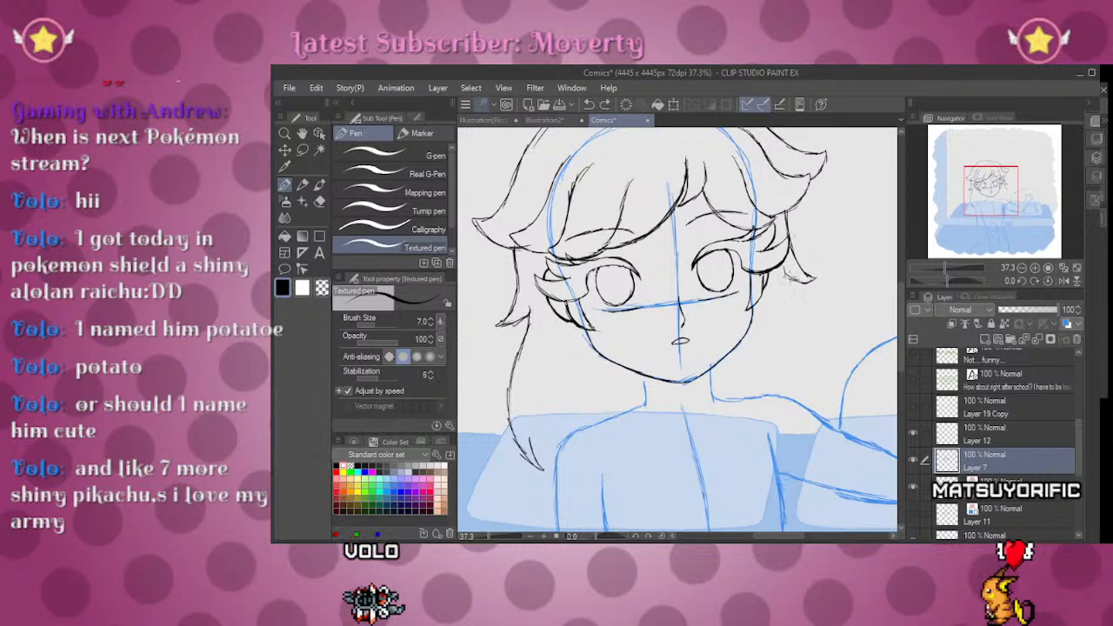
{"action": "mouse_move", "coordinate": [789, 283]}
{"action": "left_mouse_down"}
{"action": "mouse_move", "coordinate": [822, 358]}
{"action": "mouse_move", "coordinate": [824, 400]}
{"action": "left_mouse_up"}
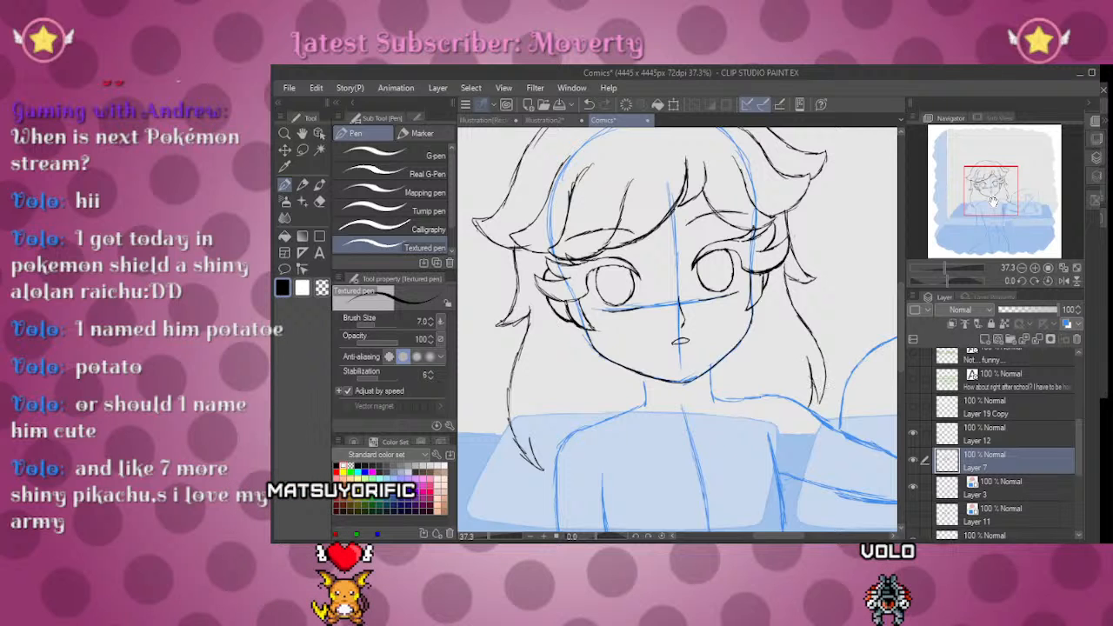
Step: Lasso the fringe across the forehead, following just above both eyes' lashes, in add-to-selection mode
{"action": "mouse_move", "coordinate": [1006, 193]}
{"action": "left_mouse_down"}
{"action": "mouse_move", "coordinate": [1000, 183]}
{"action": "mouse_move", "coordinate": [997, 209]}
{"action": "mouse_move", "coordinate": [990, 178]}
{"action": "mouse_move", "coordinate": [989, 191]}
{"action": "left_mouse_up"}
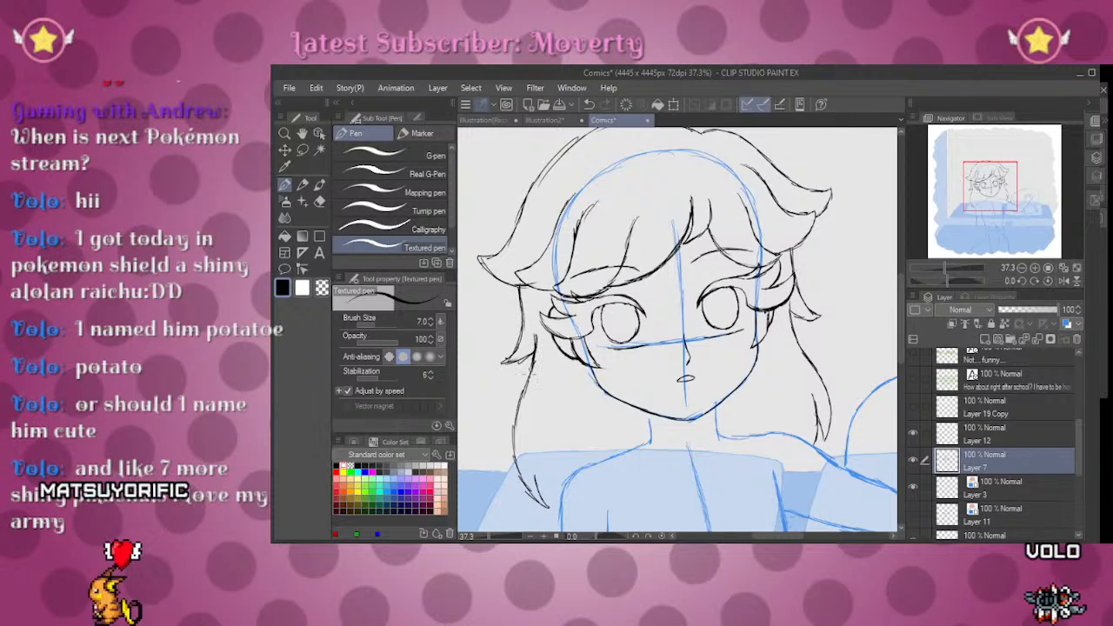
{"action": "left_click_drag", "start_coordinate": [950, 268], "coordinate": [941, 269]}
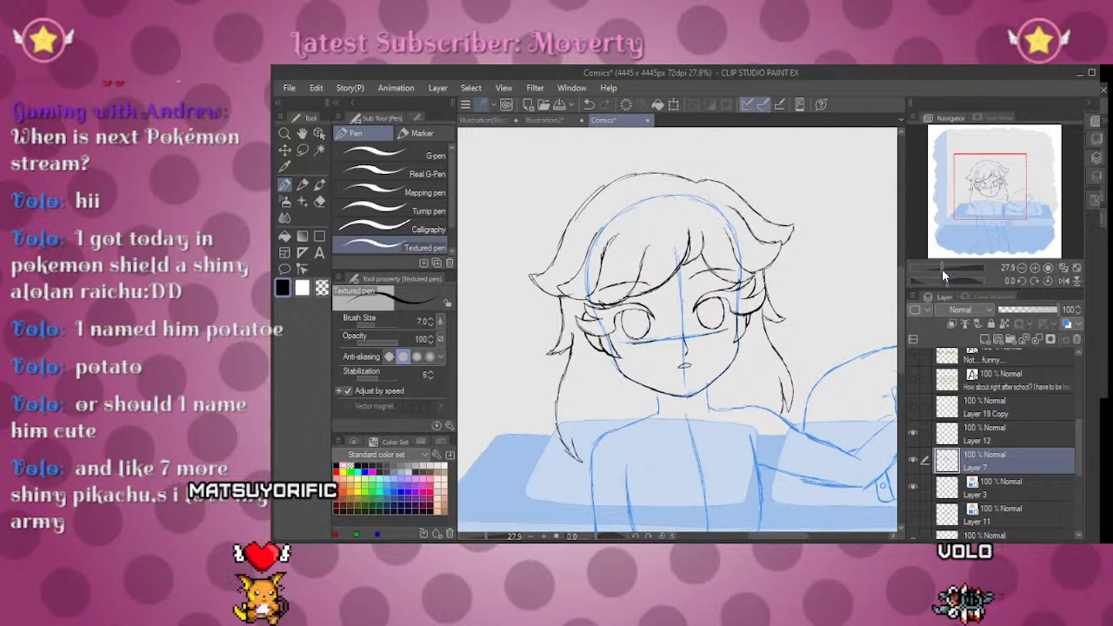
{"action": "left_click", "coordinate": [302, 150]}
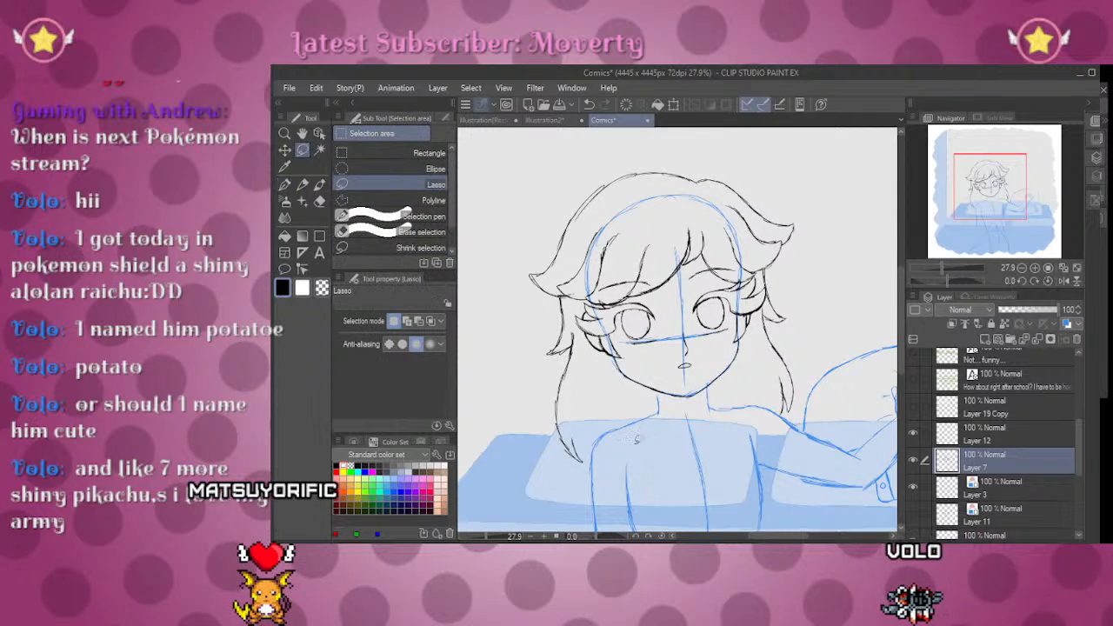
{"action": "left_click", "coordinate": [943, 266]}
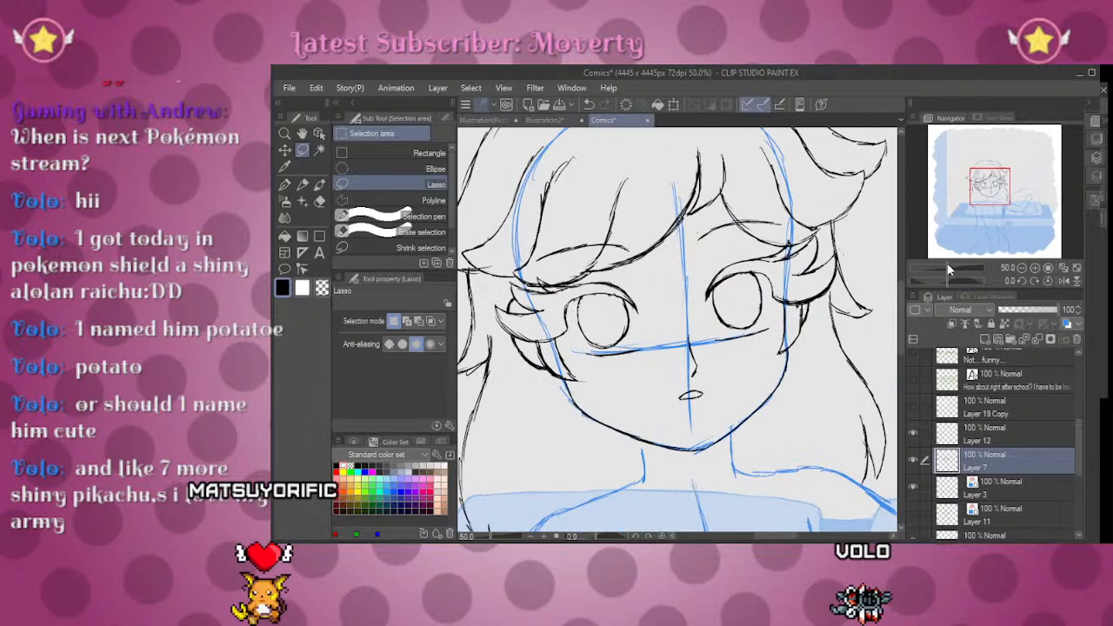
{"action": "scroll", "coordinate": [941, 264], "scroll_direction": "down", "scroll_amount": 3}
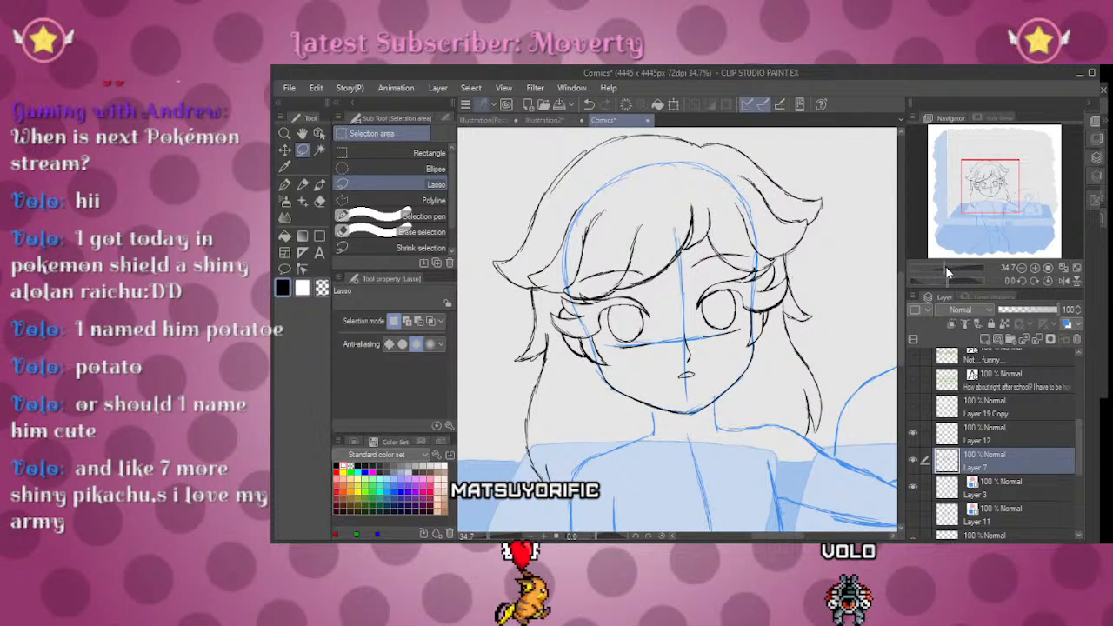
{"action": "scroll", "coordinate": [945, 267], "scroll_direction": "down", "scroll_amount": 3}
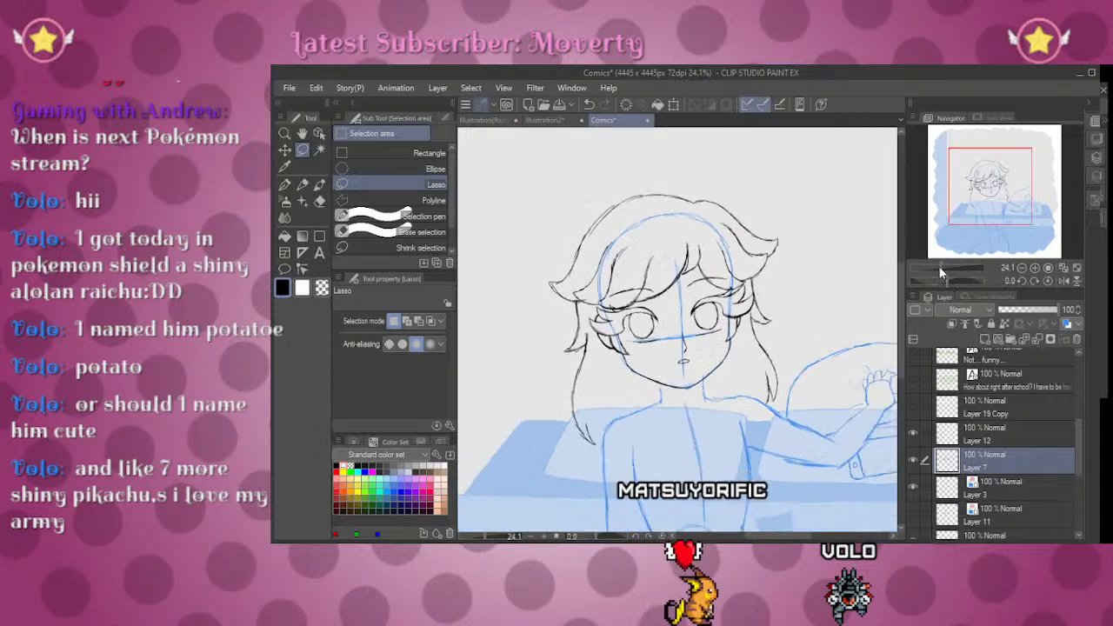
{"action": "scroll", "coordinate": [944, 267], "scroll_direction": "up", "scroll_amount": 5}
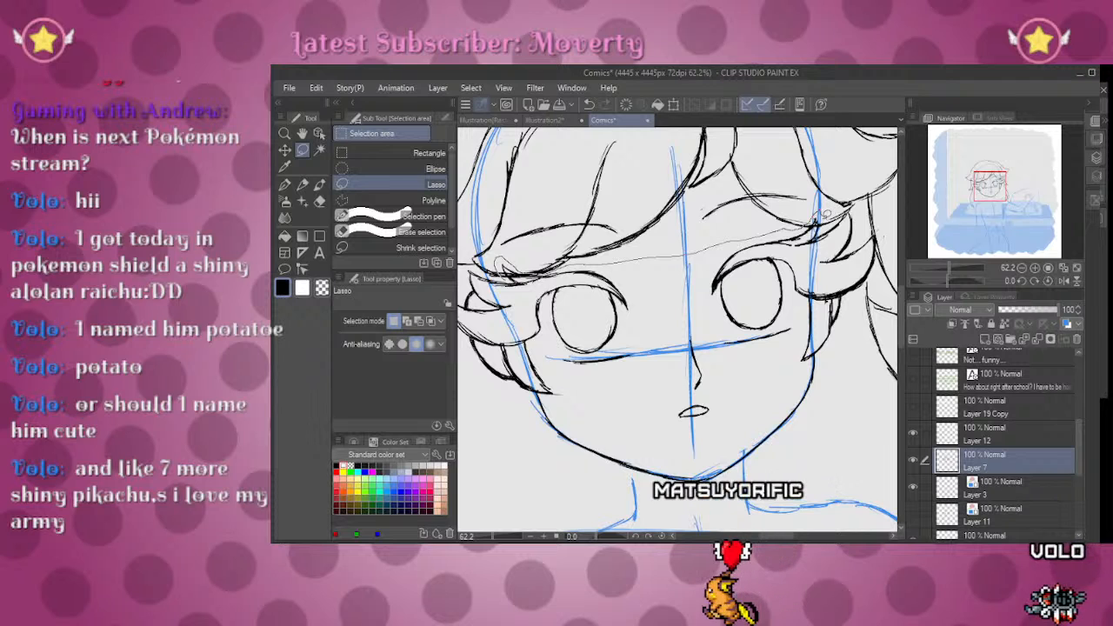
{"action": "left_click", "coordinate": [559, 298]}
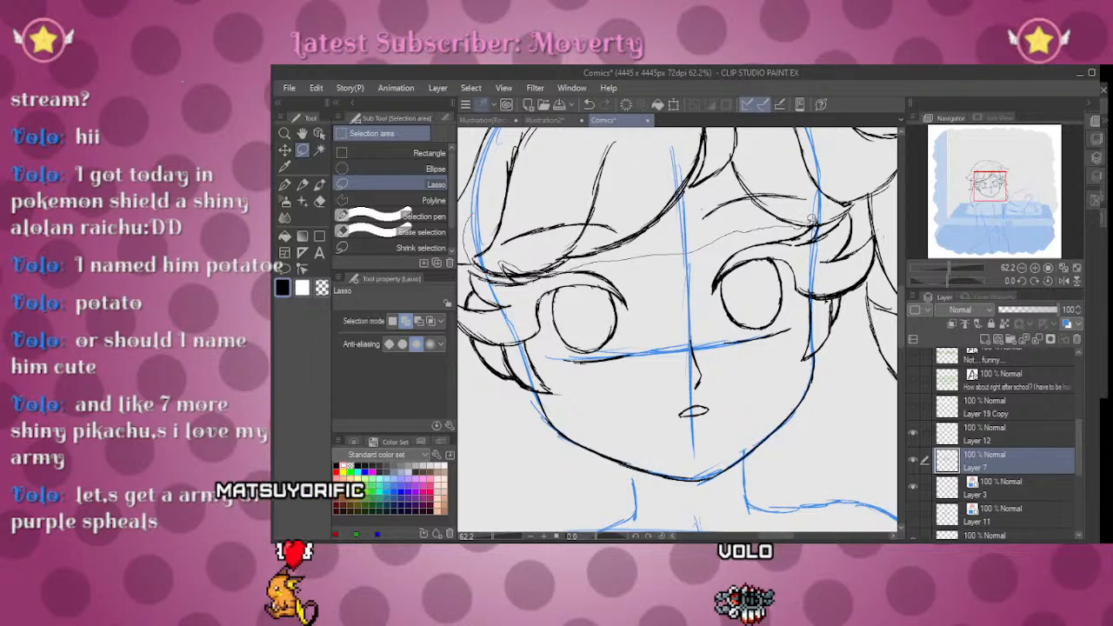
{"action": "mouse_move", "coordinate": [815, 197]}
{"action": "left_mouse_down"}
{"action": "mouse_move", "coordinate": [486, 217]}
{"action": "mouse_move", "coordinate": [802, 214]}
{"action": "left_mouse_up"}
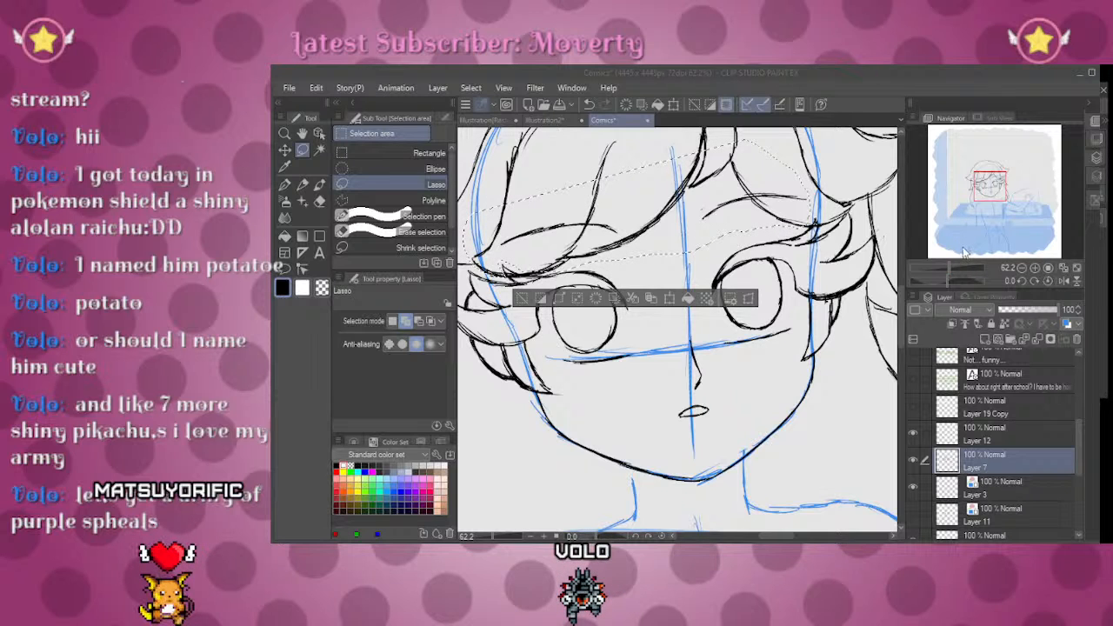
Step: Add the strand ends at the right-hand temple and the short pointed lock beside it to the selection
{"action": "left_click", "coordinate": [956, 266]}
{"action": "left_click_drag", "start_coordinate": [949, 271], "coordinate": [955, 266]}
{"action": "left_click_drag", "start_coordinate": [991, 183], "coordinate": [997, 179]}
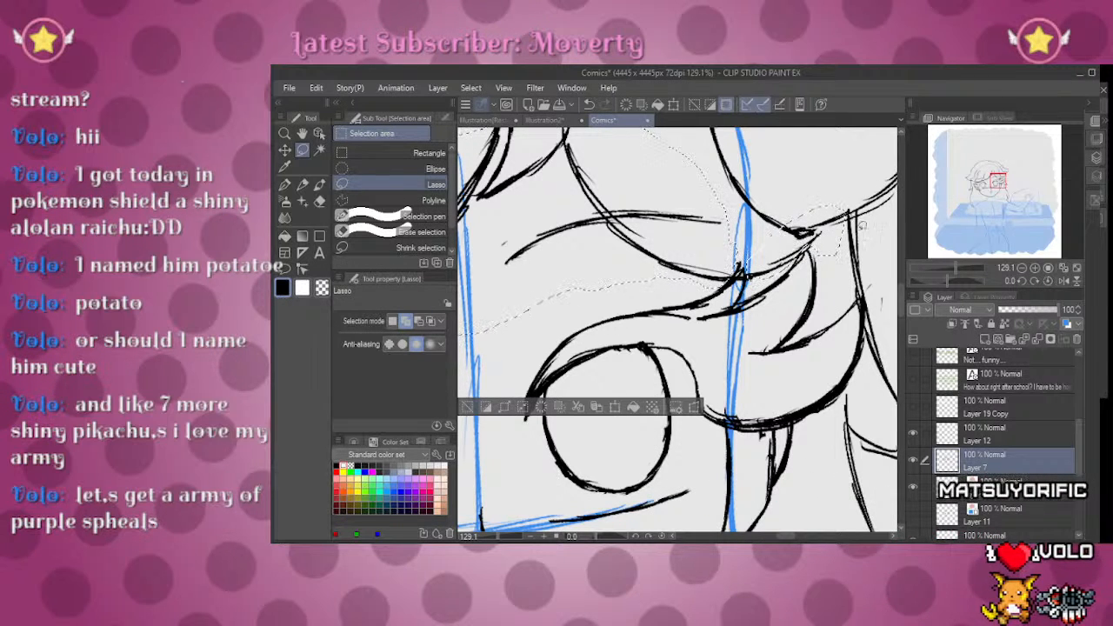
{"action": "left_click_drag", "start_coordinate": [953, 272], "coordinate": [954, 267]}
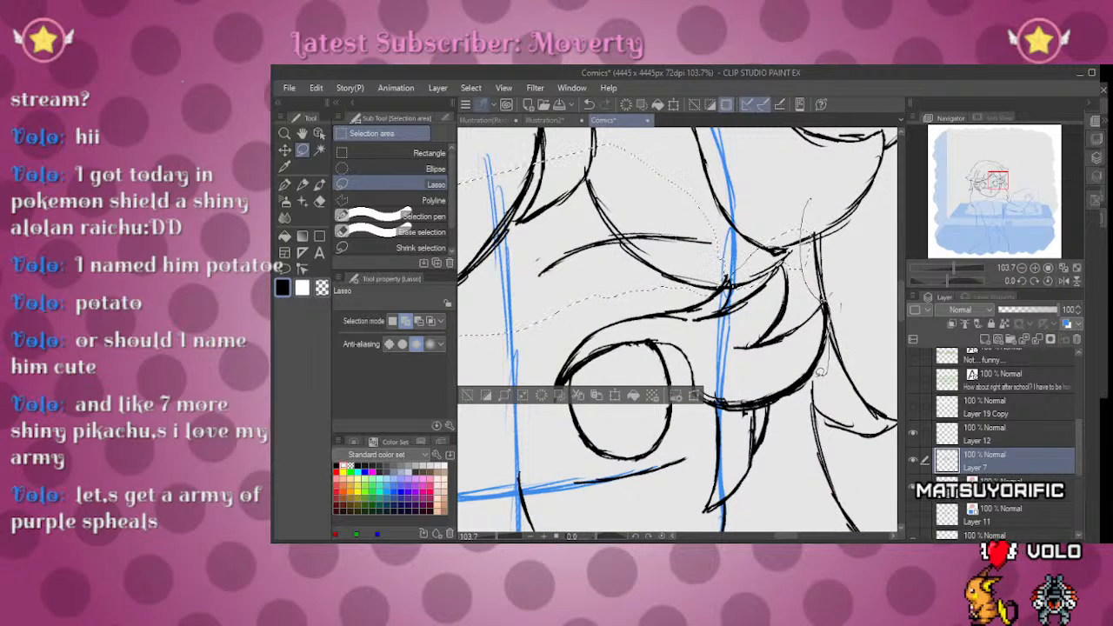
{"action": "mouse_move", "coordinate": [796, 404]}
{"action": "left_mouse_down"}
{"action": "mouse_move", "coordinate": [830, 461]}
{"action": "mouse_move", "coordinate": [874, 452]}
{"action": "mouse_move", "coordinate": [880, 339]}
{"action": "left_mouse_up"}
Step: Extend the selection over the right-hand outer flick, the hair above it and the long right-hand lock
{"action": "left_click_drag", "start_coordinate": [947, 274], "coordinate": [943, 268]}
{"action": "mouse_move", "coordinate": [825, 322]}
{"action": "left_mouse_down"}
{"action": "mouse_move", "coordinate": [756, 159]}
{"action": "mouse_move", "coordinate": [720, 212]}
{"action": "mouse_move", "coordinate": [726, 261]}
{"action": "mouse_move", "coordinate": [759, 284]}
{"action": "mouse_move", "coordinate": [817, 197]}
{"action": "left_mouse_up"}
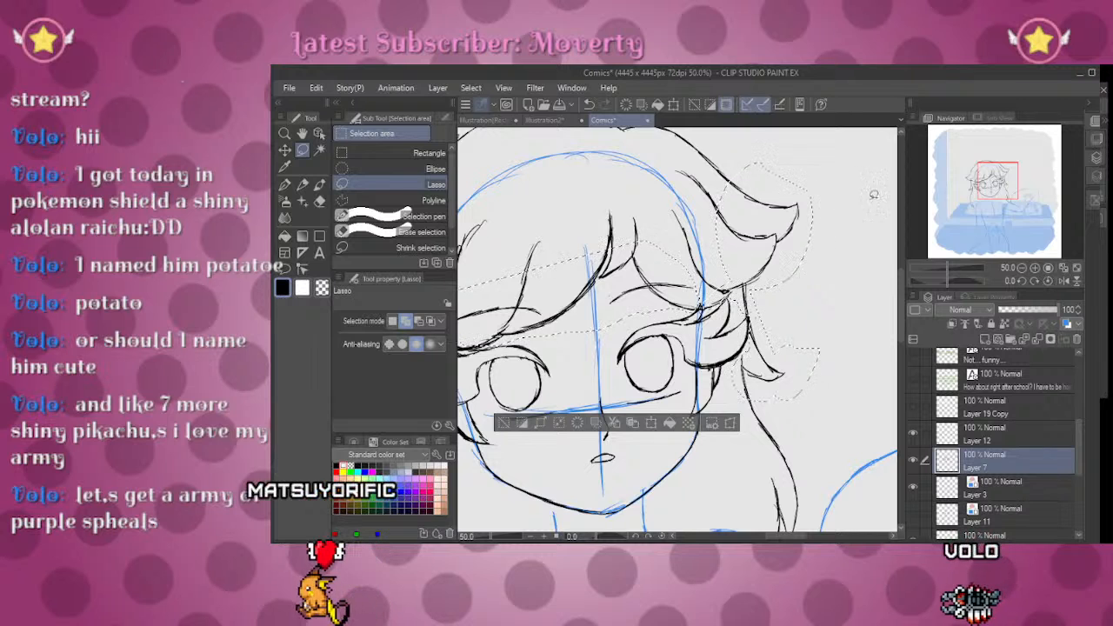
{"action": "mouse_move", "coordinate": [666, 145]}
{"action": "left_mouse_down"}
{"action": "mouse_move", "coordinate": [616, 211]}
{"action": "mouse_move", "coordinate": [659, 268]}
{"action": "mouse_move", "coordinate": [700, 295]}
{"action": "left_mouse_up"}
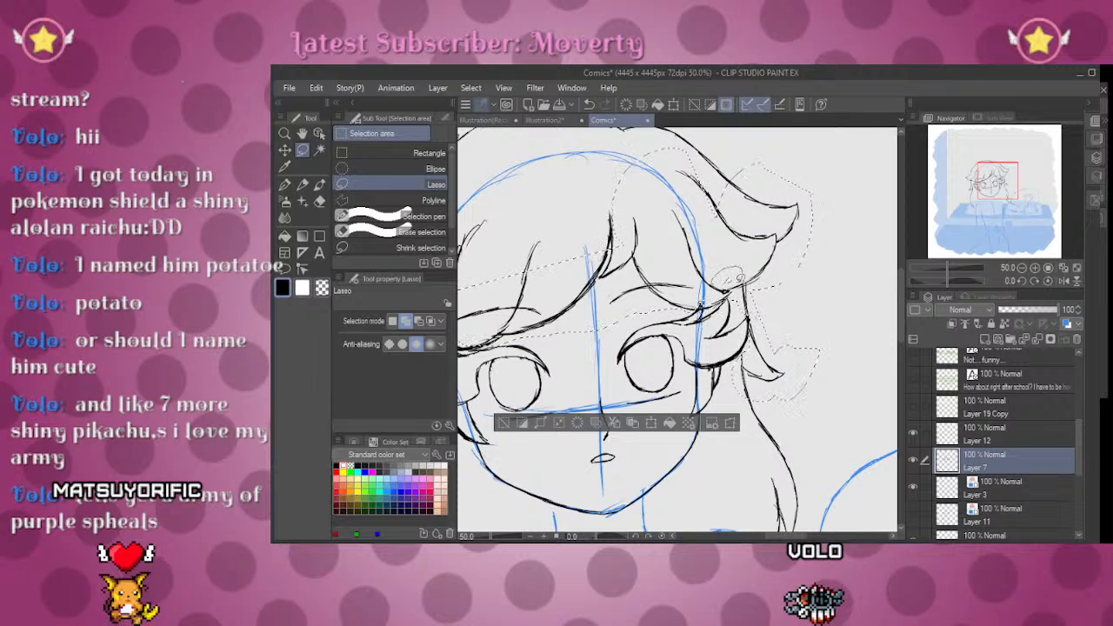
{"action": "left_click_drag", "start_coordinate": [980, 190], "coordinate": [974, 201]}
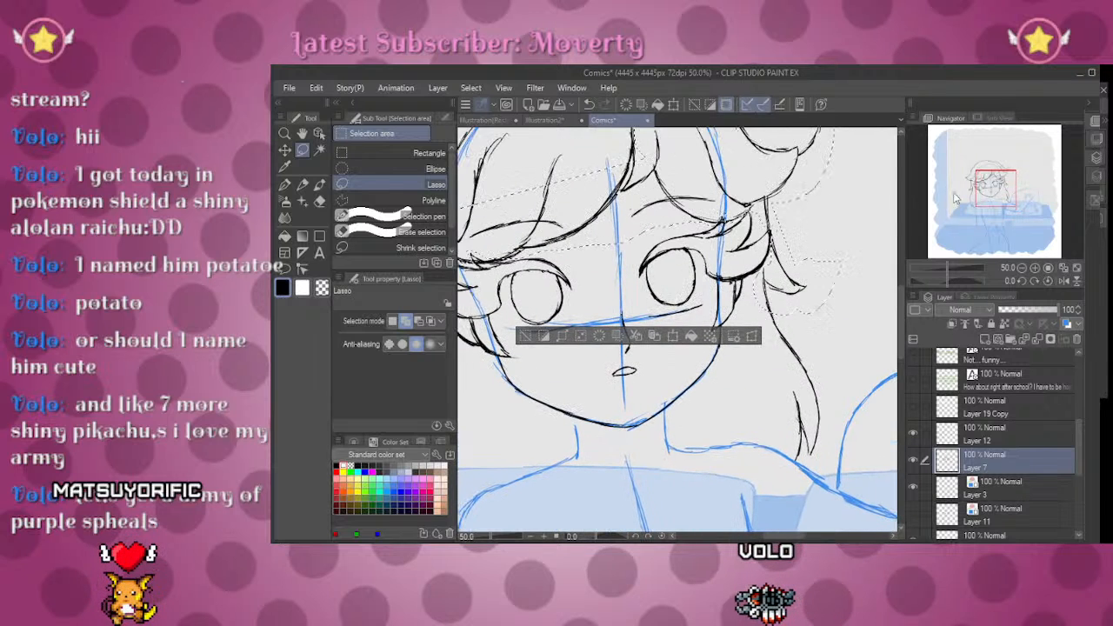
{"action": "left_click_drag", "start_coordinate": [794, 482], "coordinate": [856, 341]}
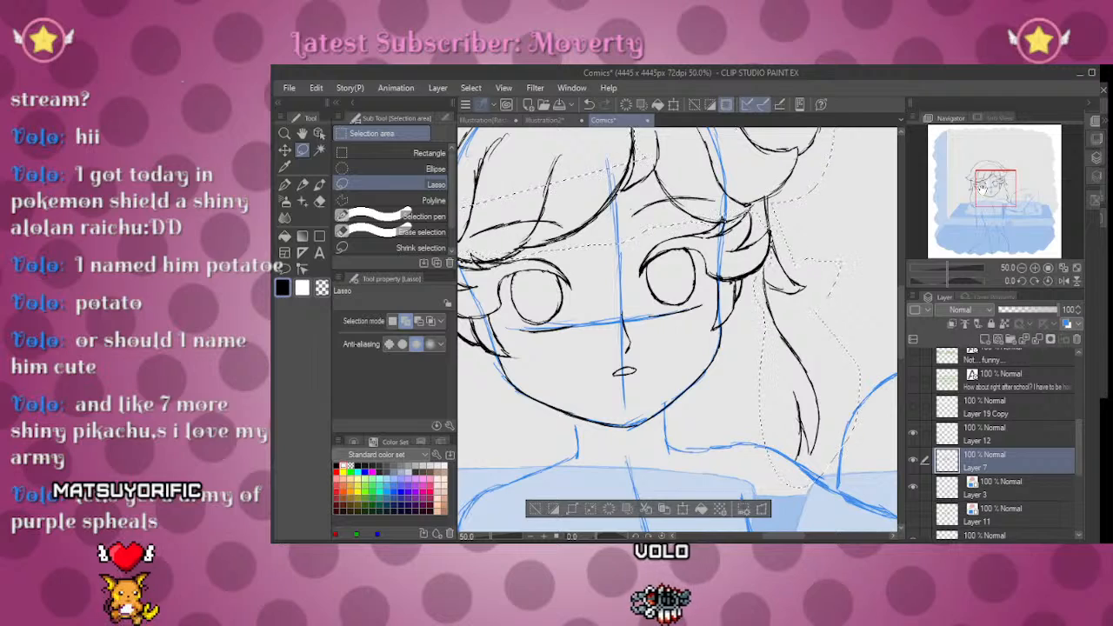
Step: Extend the selection around the left-hand flicks, the long left-hand lock and the crown to include all the hair
{"action": "left_click_drag", "start_coordinate": [982, 185], "coordinate": [965, 193]}
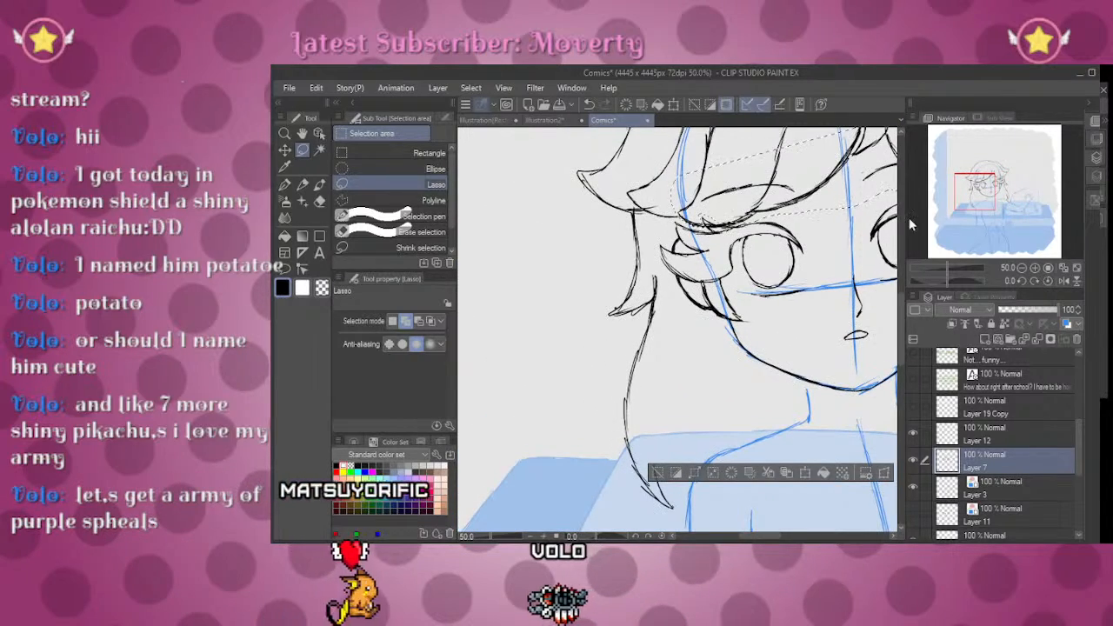
{"action": "mouse_move", "coordinate": [606, 142]}
{"action": "left_mouse_down"}
{"action": "mouse_move", "coordinate": [545, 379]}
{"action": "mouse_move", "coordinate": [621, 502]}
{"action": "mouse_move", "coordinate": [677, 516]}
{"action": "mouse_move", "coordinate": [706, 394]}
{"action": "left_mouse_up"}
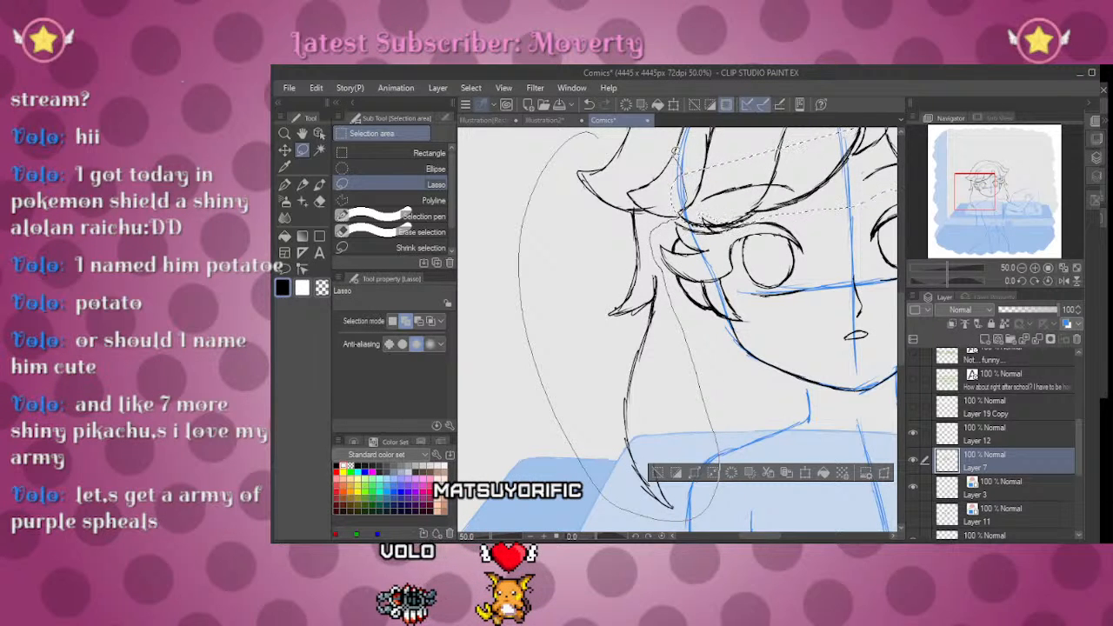
{"action": "left_click_drag", "start_coordinate": [674, 149], "coordinate": [714, 160]}
{"action": "left_click_drag", "start_coordinate": [971, 189], "coordinate": [982, 169]}
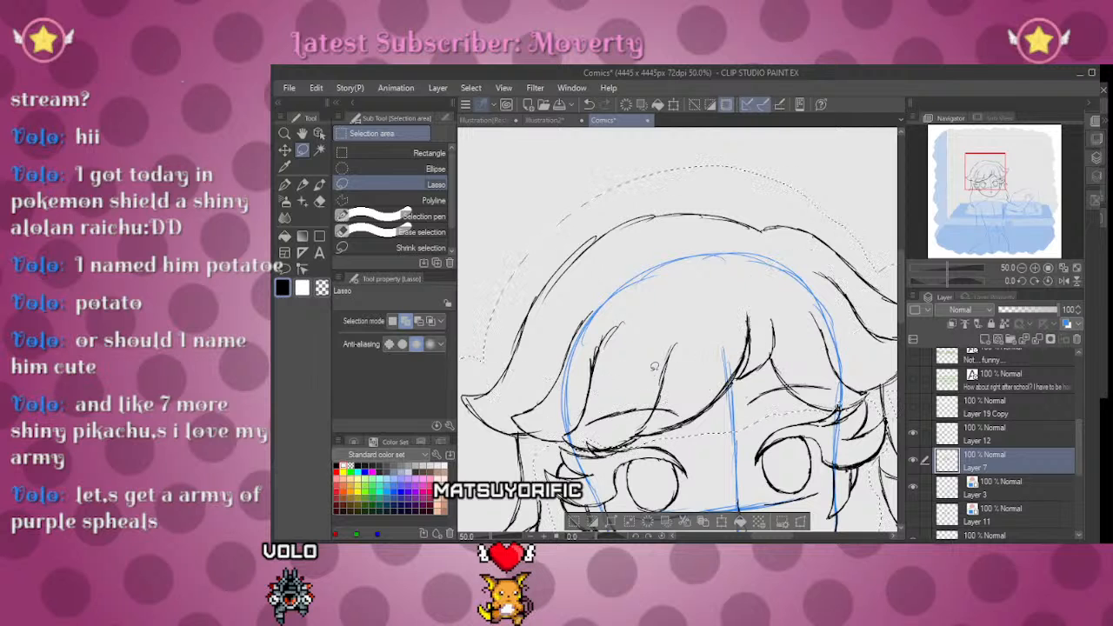
{"action": "left_click_drag", "start_coordinate": [949, 274], "coordinate": [942, 274]}
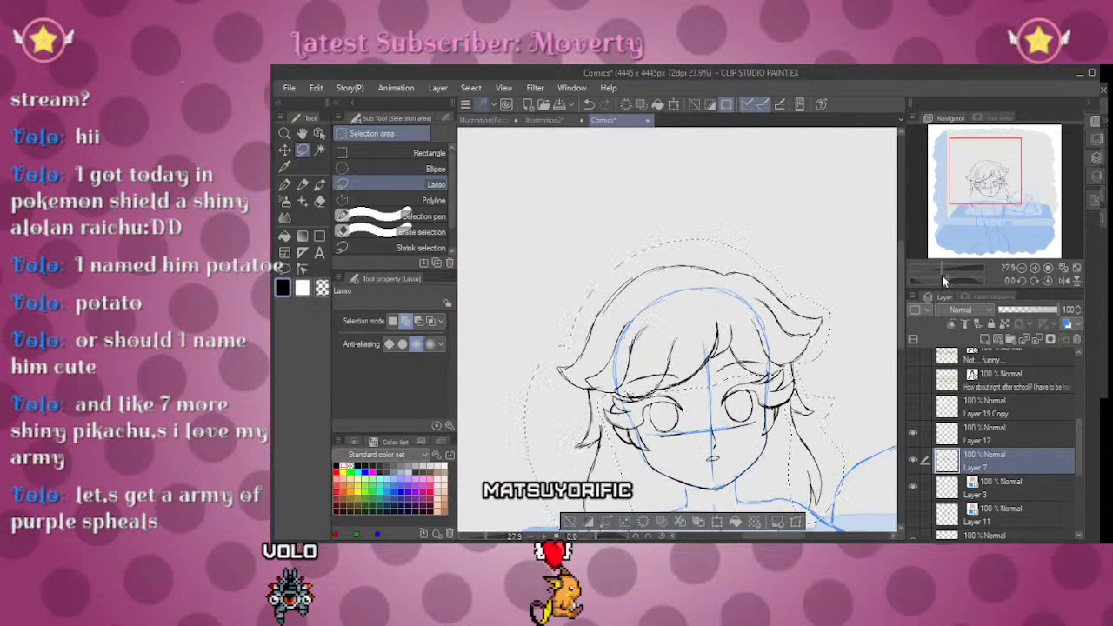
{"action": "left_click_drag", "start_coordinate": [985, 188], "coordinate": [985, 206]}
{"action": "key", "text": "ctrl+t"}
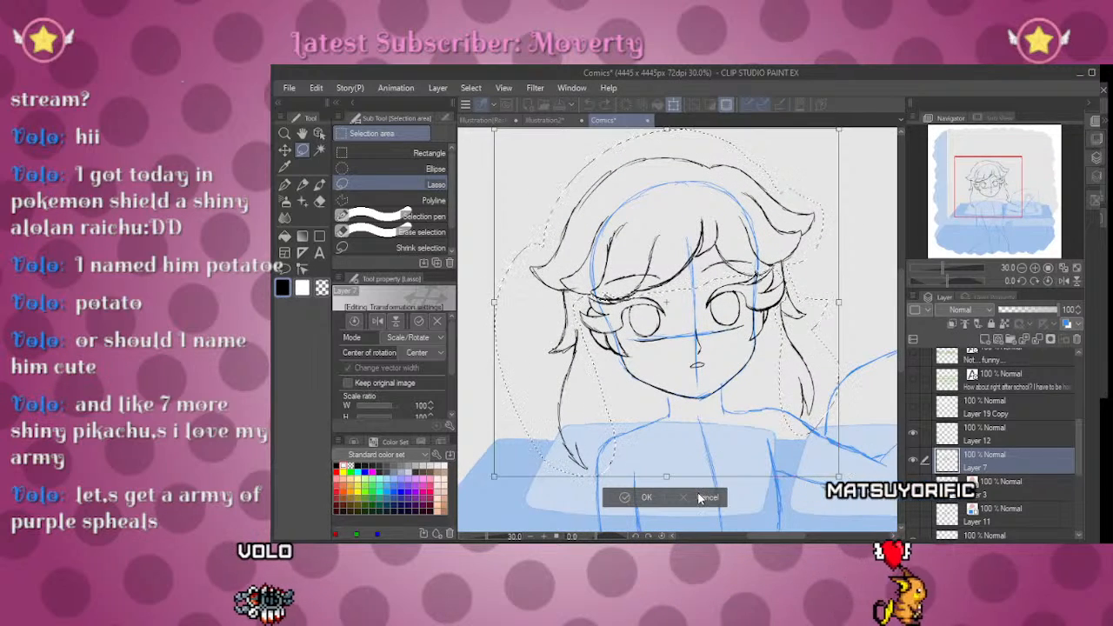
{"action": "left_click_drag", "start_coordinate": [666, 477], "coordinate": [666, 470]}
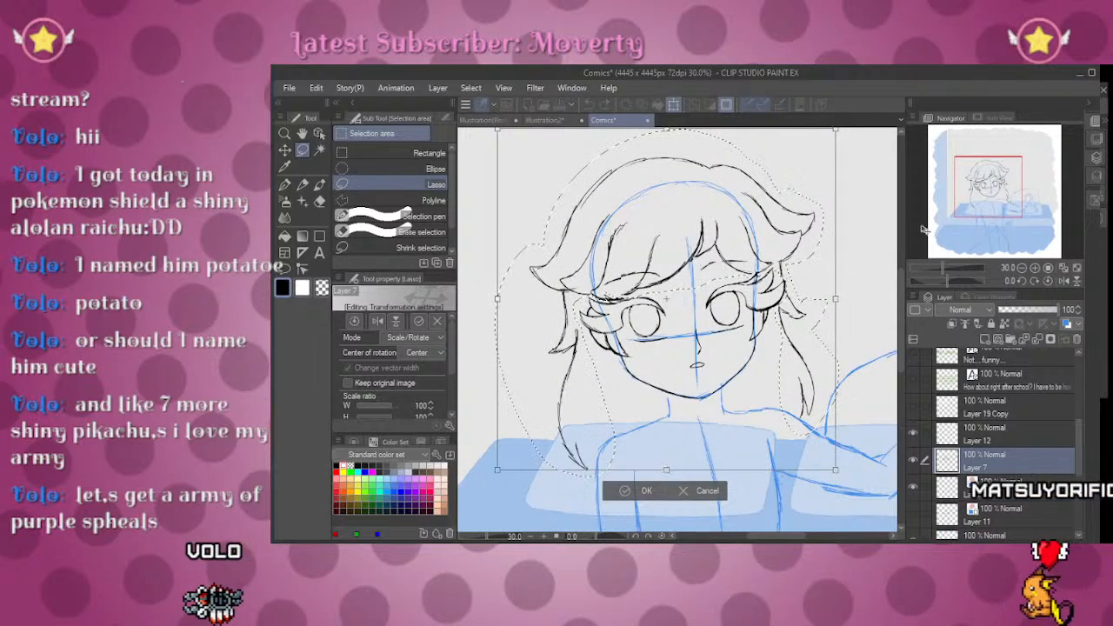
{"action": "key", "text": "Return"}
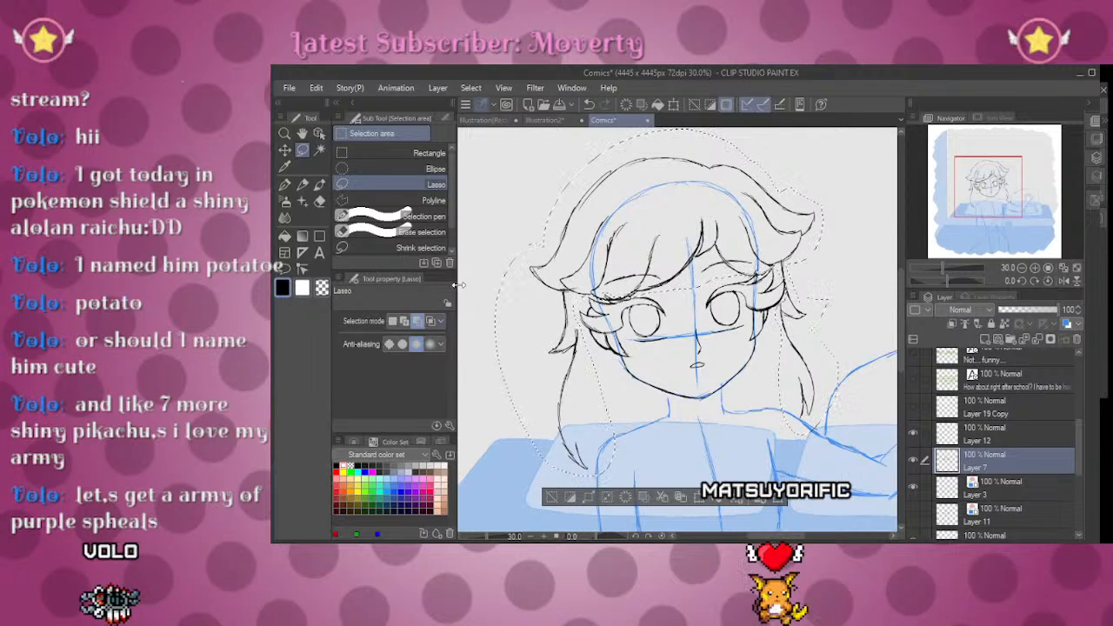
Step: Add both eyebrows to the lassoed hair selection, outlining each brow stroke closely above the eyes
{"action": "left_click_drag", "start_coordinate": [946, 260], "coordinate": [956, 263]}
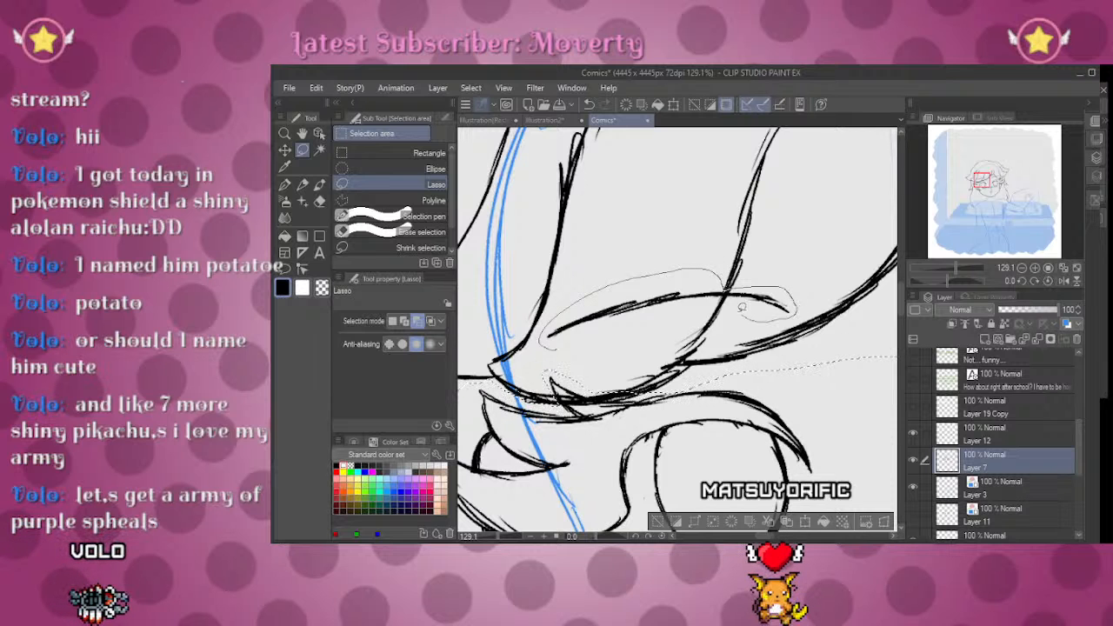
{"action": "left_click_drag", "start_coordinate": [983, 180], "coordinate": [996, 180]}
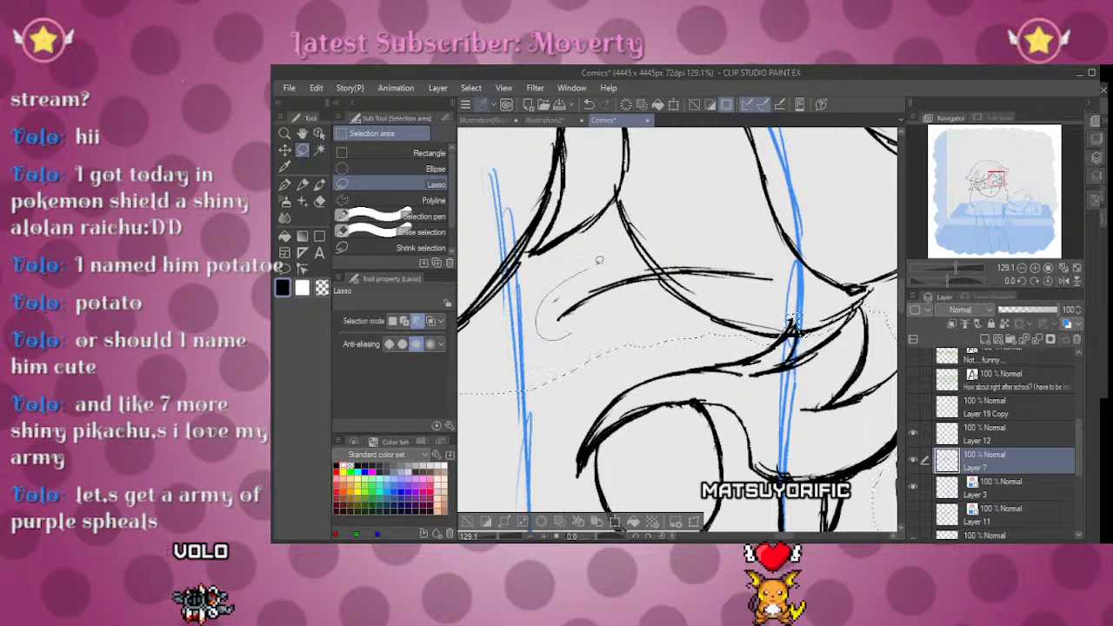
{"action": "left_click_drag", "start_coordinate": [751, 294], "coordinate": [801, 300]}
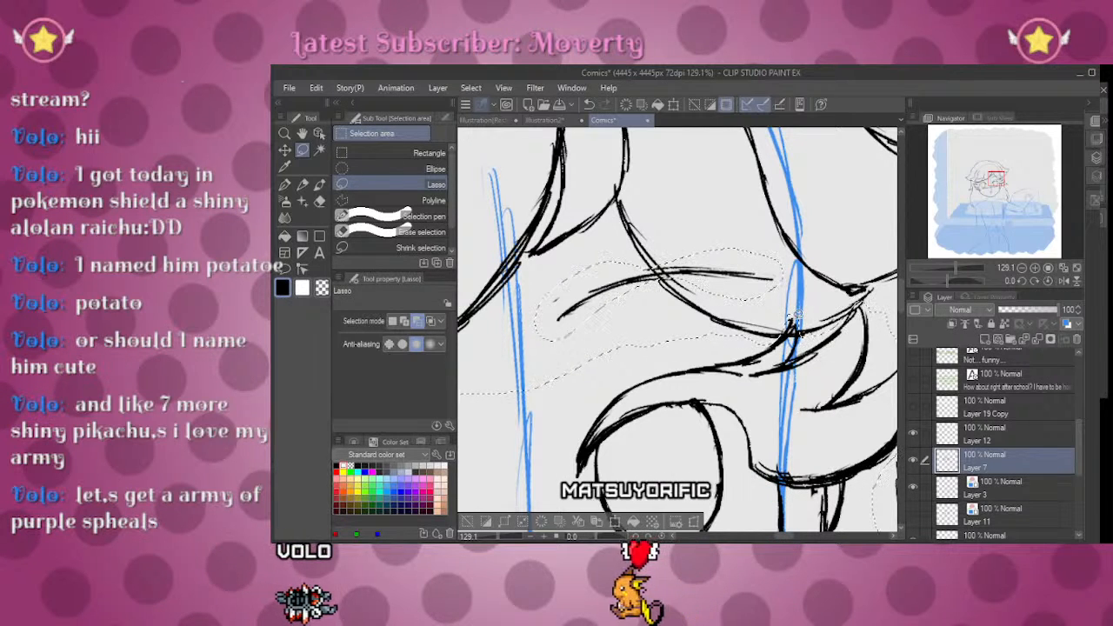
{"action": "left_click_drag", "start_coordinate": [955, 268], "coordinate": [924, 276]}
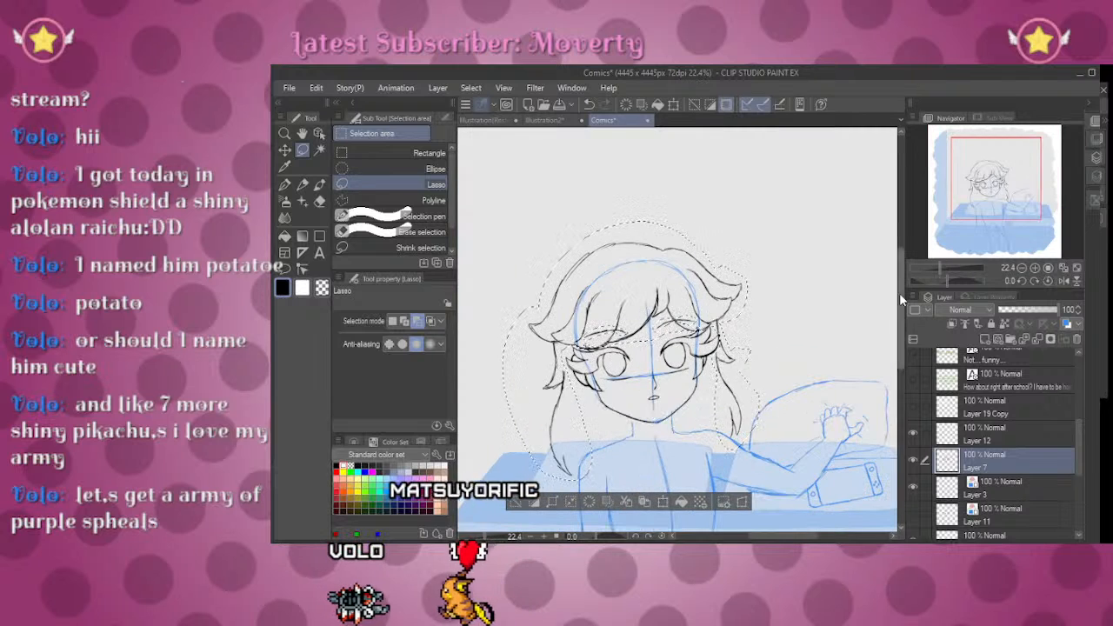
Step: Scale the selected hair and eyebrow linework down to about 95%, apply the transformation and clear the selection
{"action": "key", "text": "ctrl+t"}
{"action": "left_click_drag", "start_coordinate": [631, 480], "coordinate": [631, 475]}
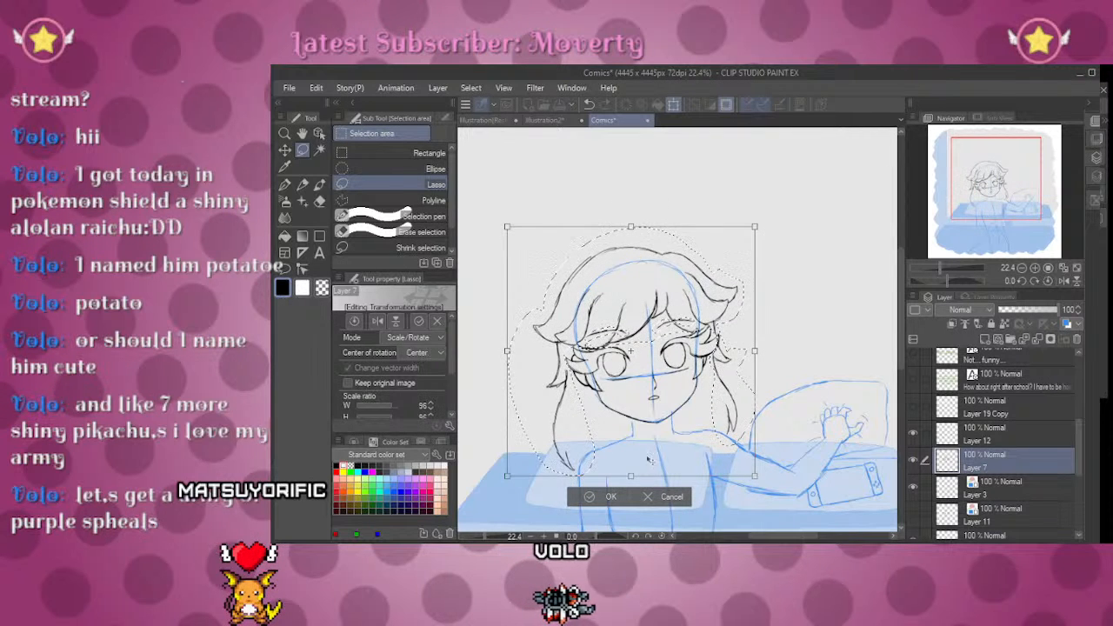
{"action": "left_click_drag", "start_coordinate": [631, 475], "coordinate": [640, 471]}
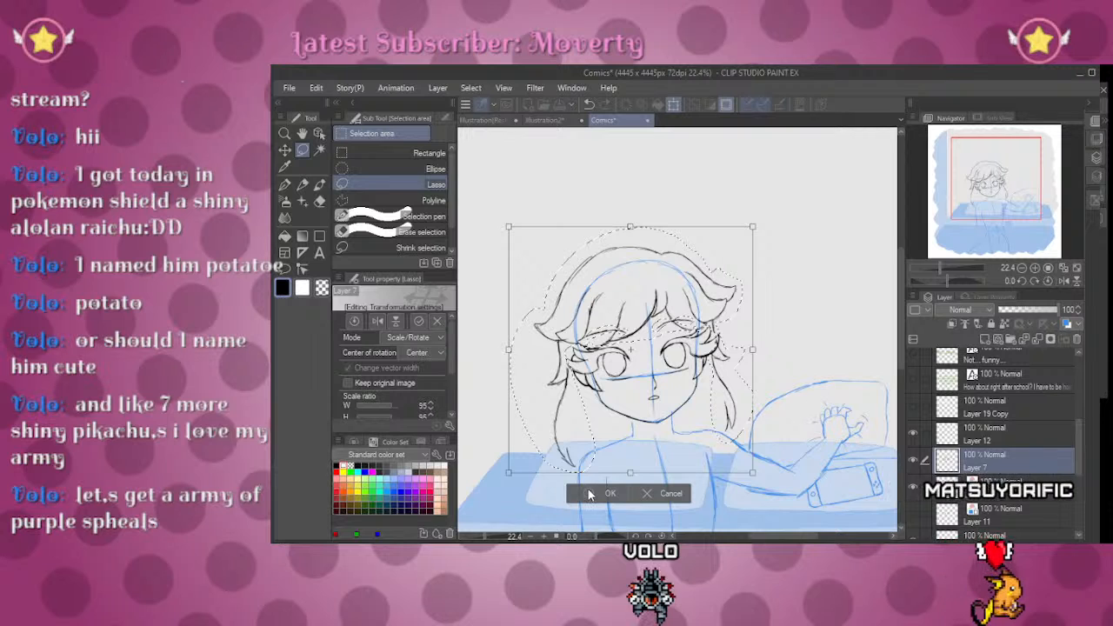
{"action": "left_click", "coordinate": [600, 493]}
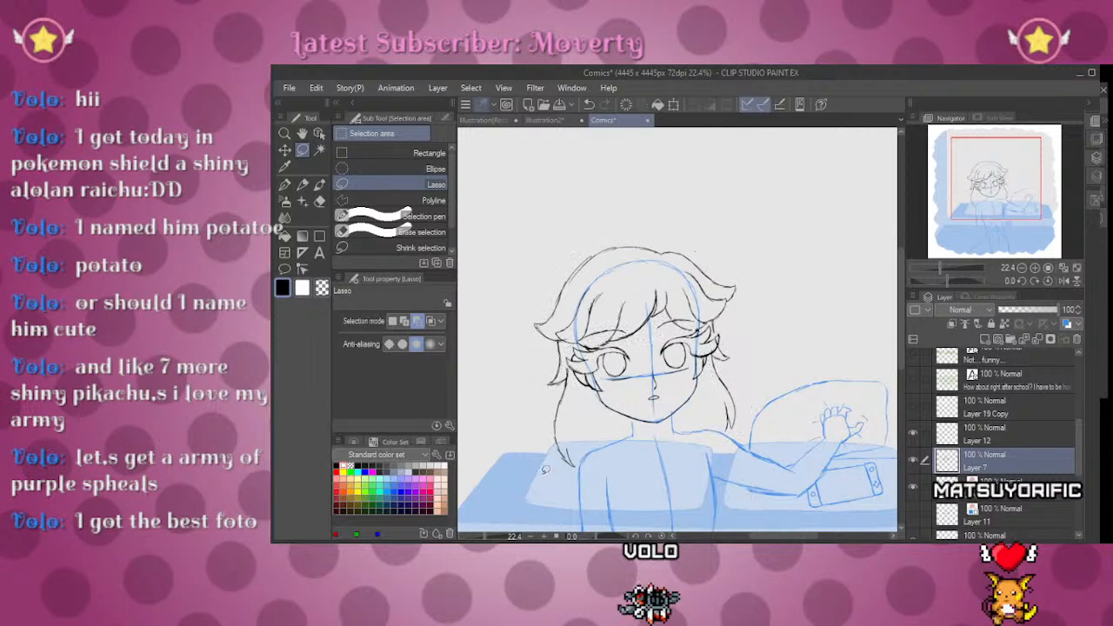
Step: Touch up the black linework with the Textured pen where the right-hand eyebrow crosses the fringe
{"action": "left_click_drag", "start_coordinate": [940, 267], "coordinate": [957, 268]}
{"action": "key", "text": "p"}
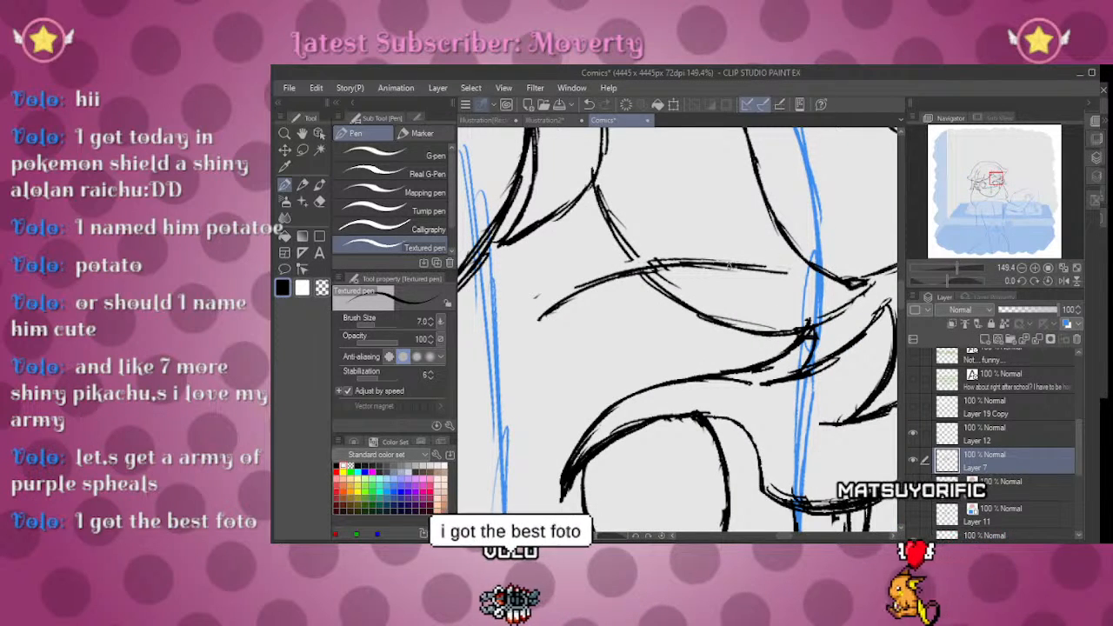
{"action": "left_click_drag", "start_coordinate": [942, 267], "coordinate": [947, 264]}
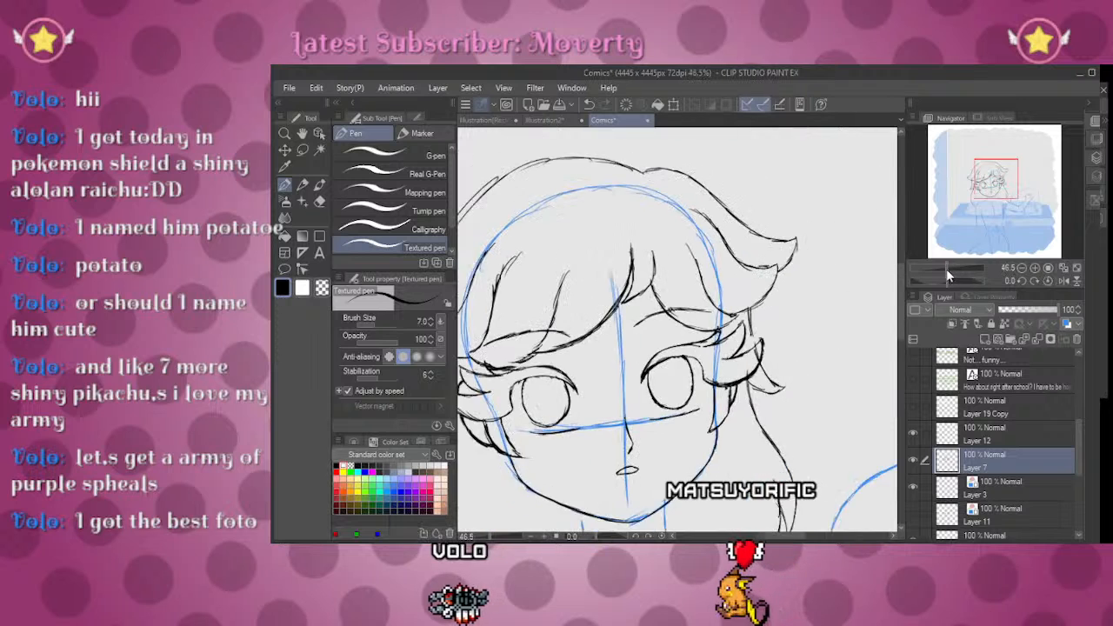
{"action": "left_click_drag", "start_coordinate": [570, 311], "coordinate": [513, 304]}
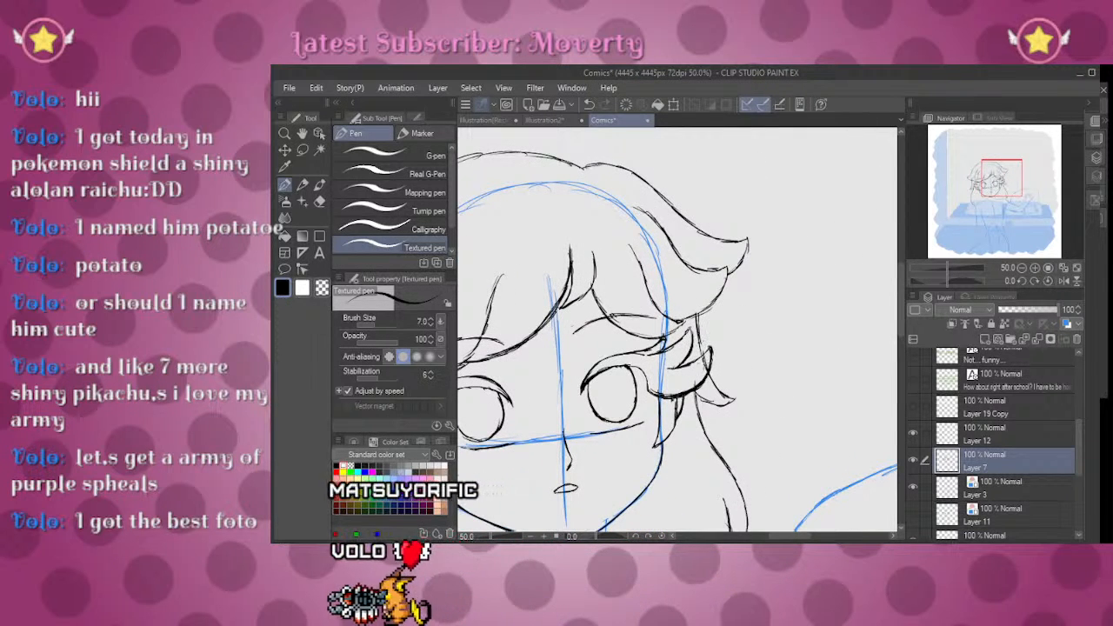
Step: Ink both sides of the neck below the jaw, following the blue sketch down to the shoulders
{"action": "mouse_move", "coordinate": [534, 448]}
{"action": "left_mouse_down"}
{"action": "mouse_move", "coordinate": [661, 251]}
{"action": "mouse_move", "coordinate": [696, 276]}
{"action": "mouse_move", "coordinate": [661, 284]}
{"action": "left_mouse_up"}
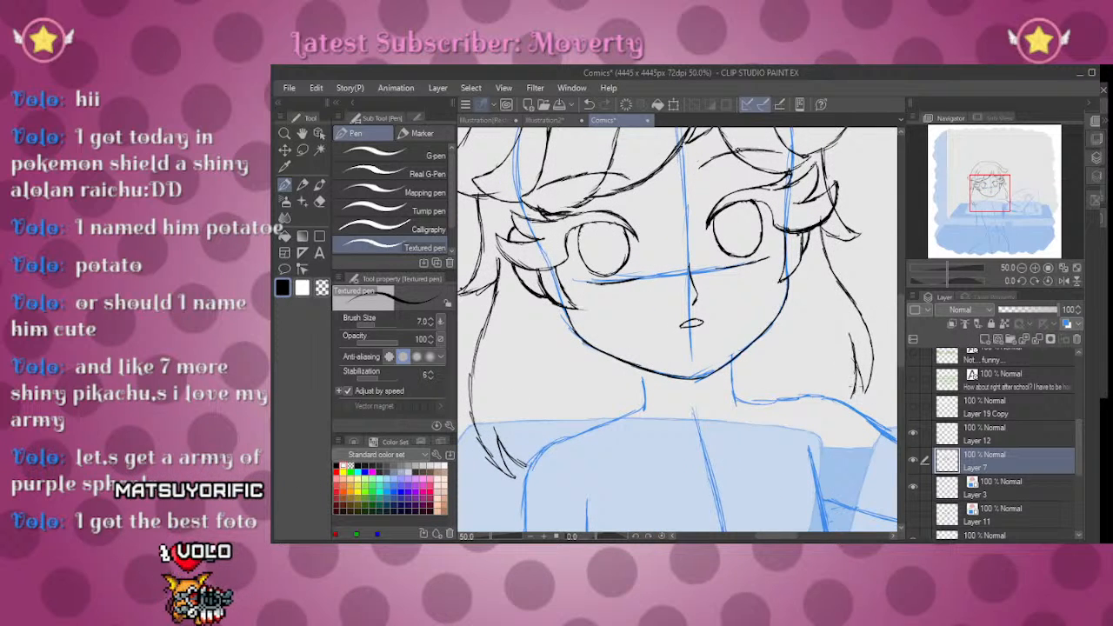
{"action": "mouse_move", "coordinate": [993, 197]}
{"action": "left_mouse_down"}
{"action": "mouse_move", "coordinate": [989, 177]}
{"action": "mouse_move", "coordinate": [993, 193]}
{"action": "left_mouse_up"}
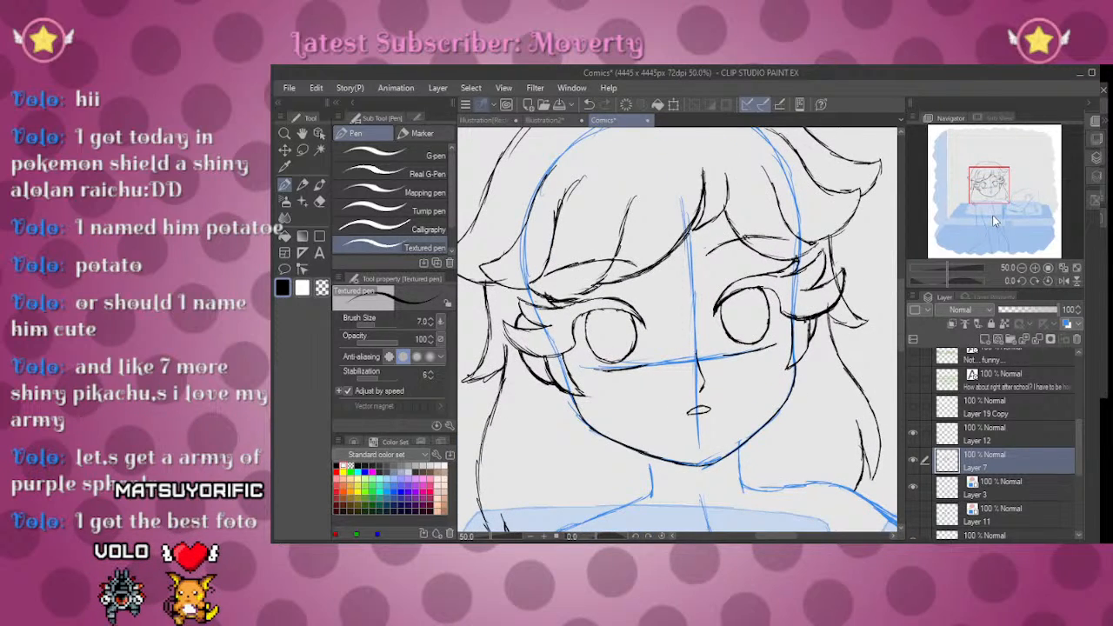
{"action": "mouse_move", "coordinate": [993, 193]}
{"action": "left_mouse_down"}
{"action": "mouse_move", "coordinate": [996, 185]}
{"action": "mouse_move", "coordinate": [991, 196]}
{"action": "mouse_move", "coordinate": [982, 189]}
{"action": "mouse_move", "coordinate": [989, 199]}
{"action": "mouse_move", "coordinate": [983, 171]}
{"action": "mouse_move", "coordinate": [989, 203]}
{"action": "left_mouse_up"}
{"action": "scroll", "coordinate": [952, 262], "scroll_direction": "up", "scroll_amount": 5}
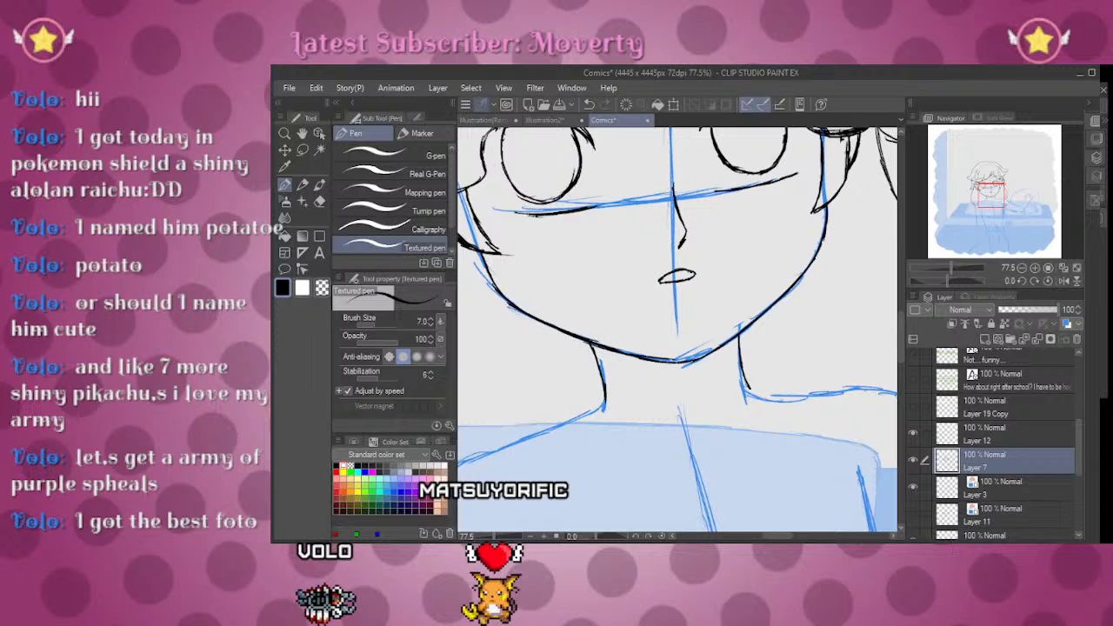
{"action": "left_click_drag", "start_coordinate": [949, 266], "coordinate": [941, 266]}
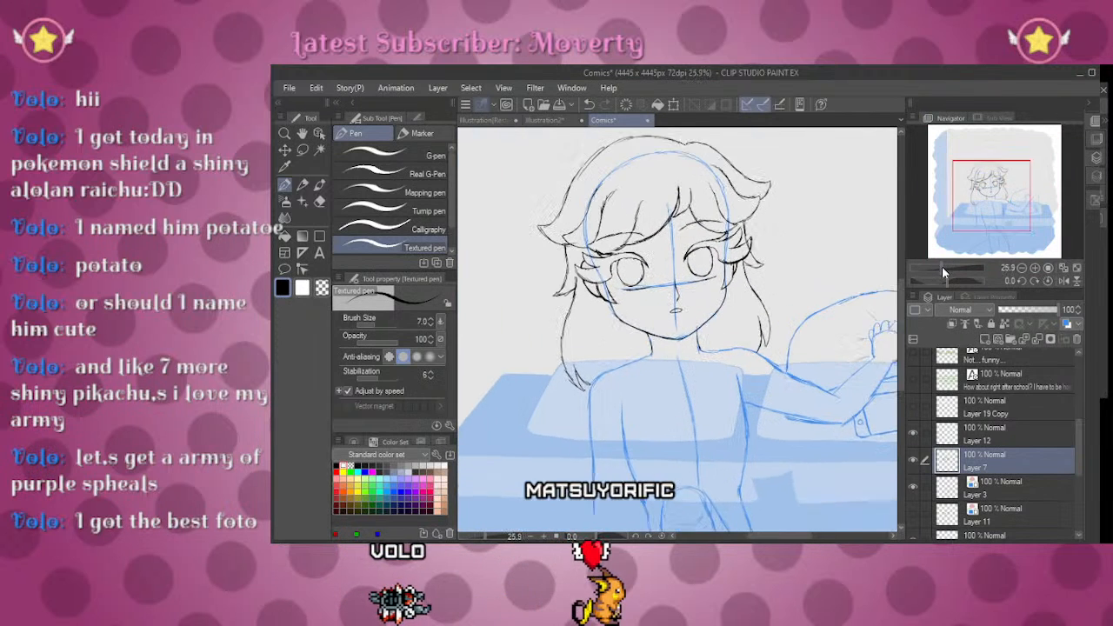
Step: Show the Layer 11 clothing sketch to check the neck and collar placement, and hide it again
{"action": "left_click", "coordinate": [912, 516]}
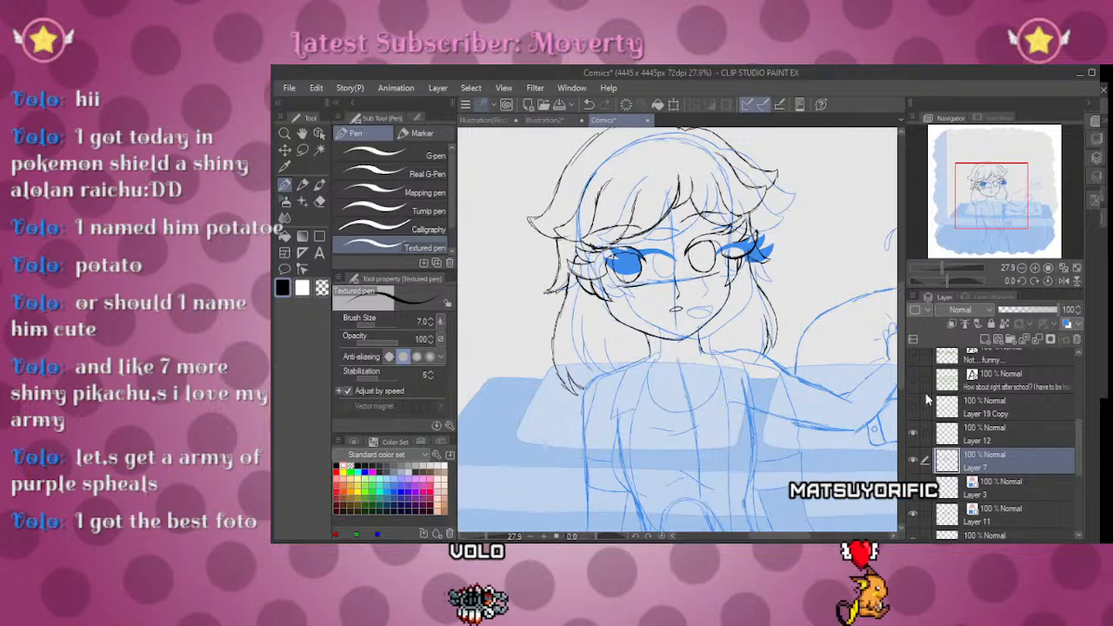
{"action": "left_click_drag", "start_coordinate": [989, 210], "coordinate": [996, 211]}
{"action": "left_click_drag", "start_coordinate": [946, 268], "coordinate": [953, 268]}
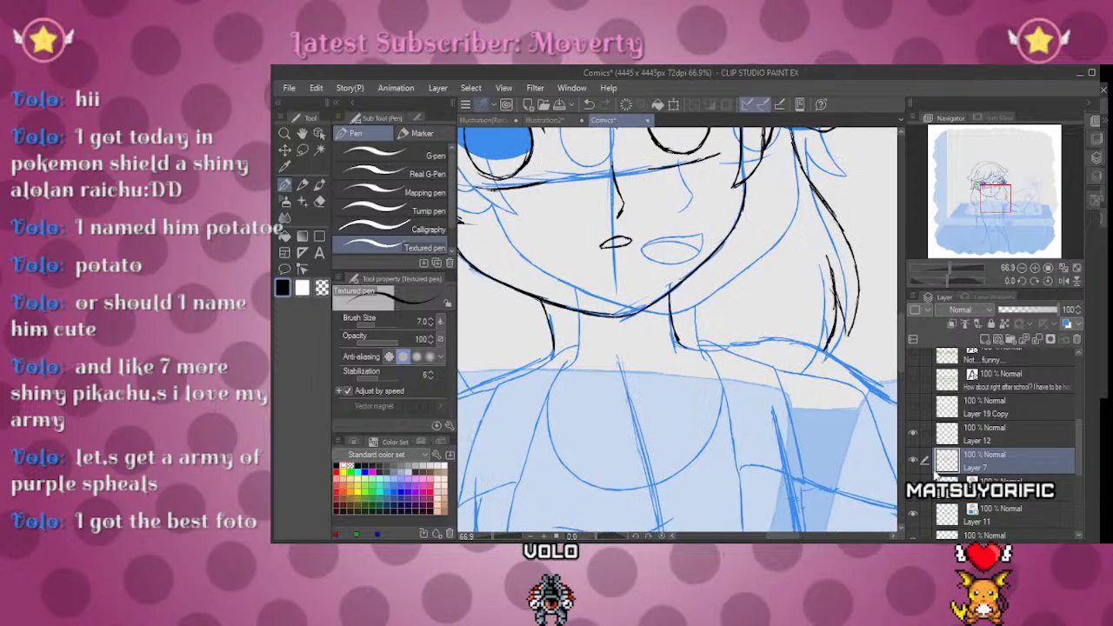
{"action": "left_click", "coordinate": [910, 512]}
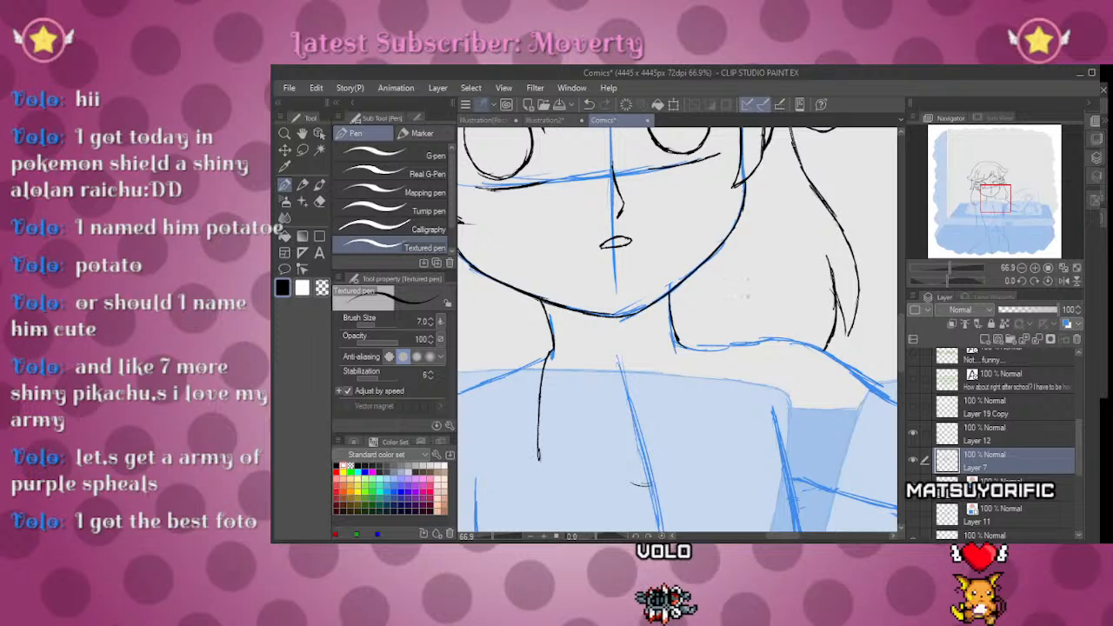
Step: Ink the open garment's front edges from both sides of the neck to the upper chest, cleaning up the right-hand one
{"action": "left_click_drag", "start_coordinate": [675, 334], "coordinate": [706, 353]}
{"action": "key", "text": "ctrl+z"}
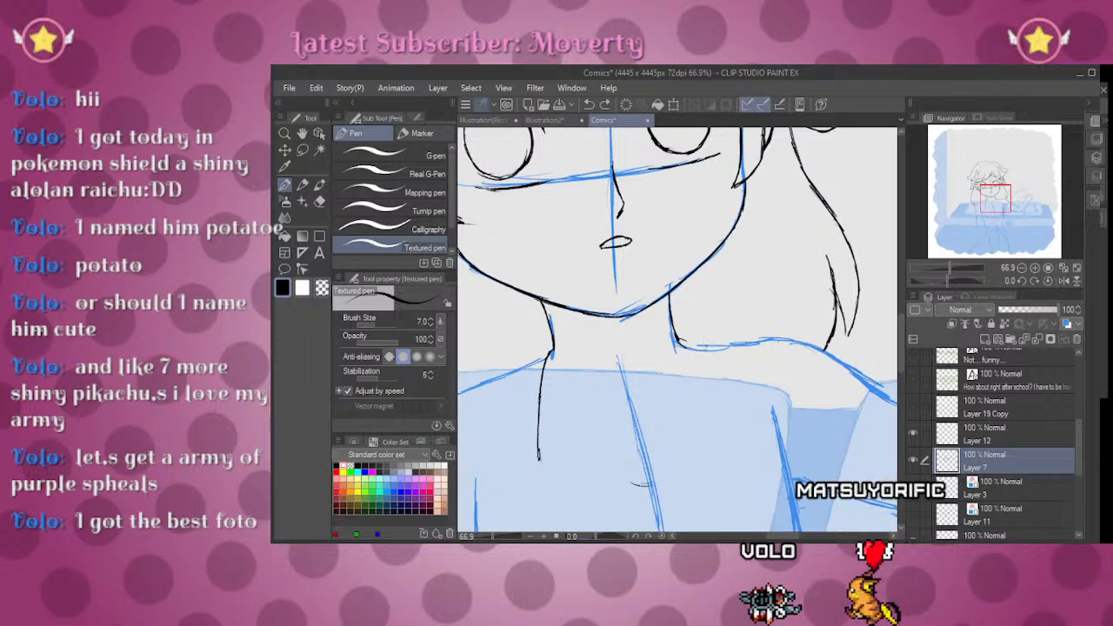
{"action": "left_click_drag", "start_coordinate": [678, 338], "coordinate": [711, 377]}
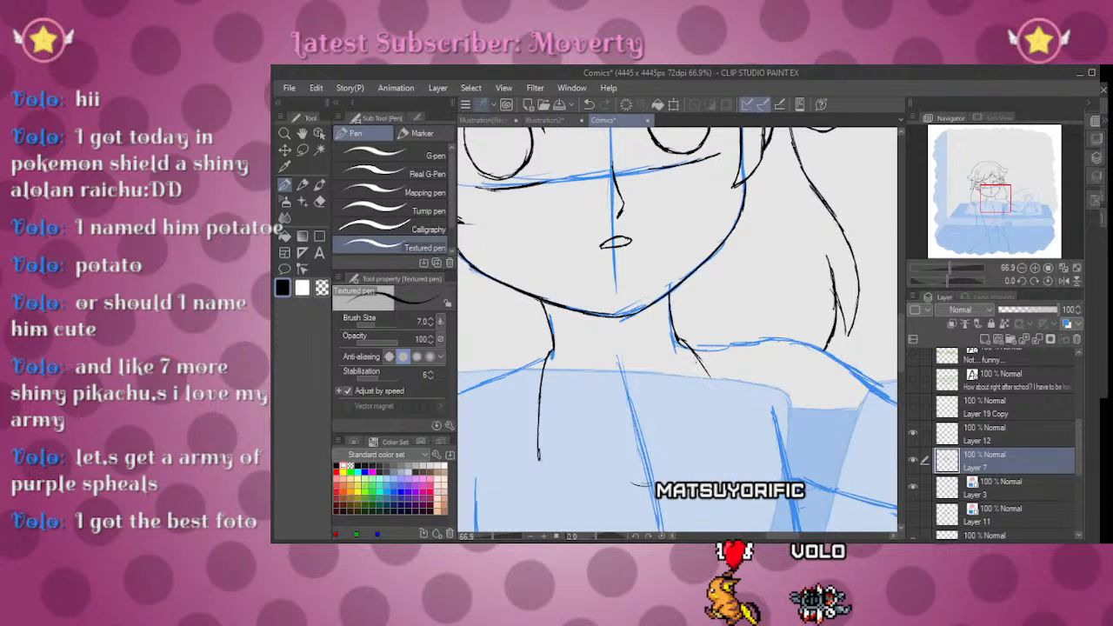
{"action": "left_click_drag", "start_coordinate": [949, 267], "coordinate": [945, 265]}
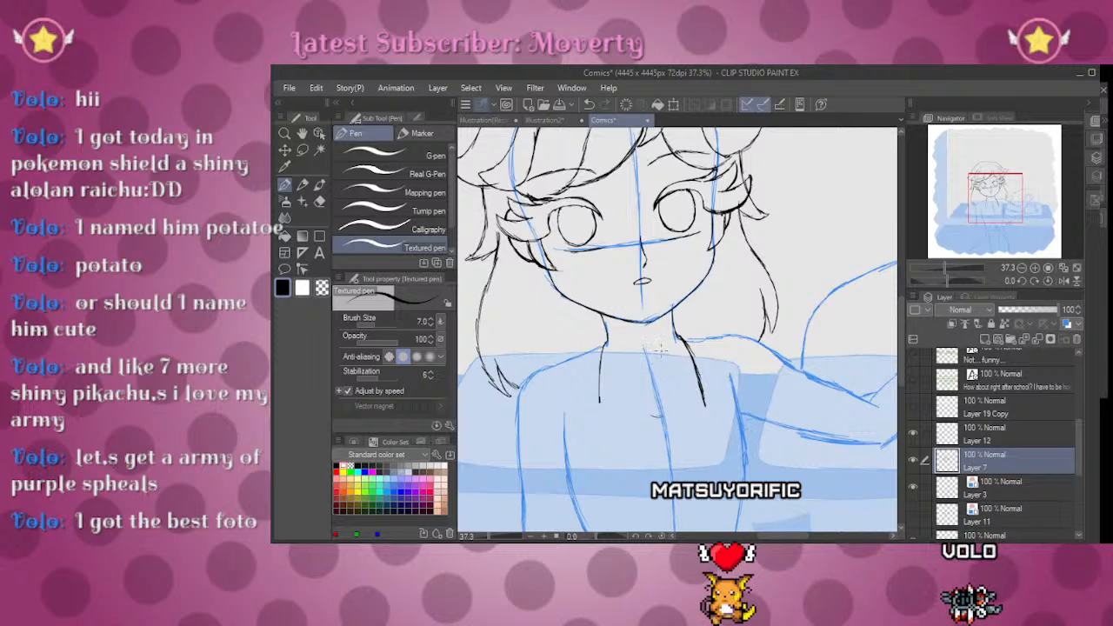
{"action": "left_click_drag", "start_coordinate": [693, 452], "coordinate": [736, 306]}
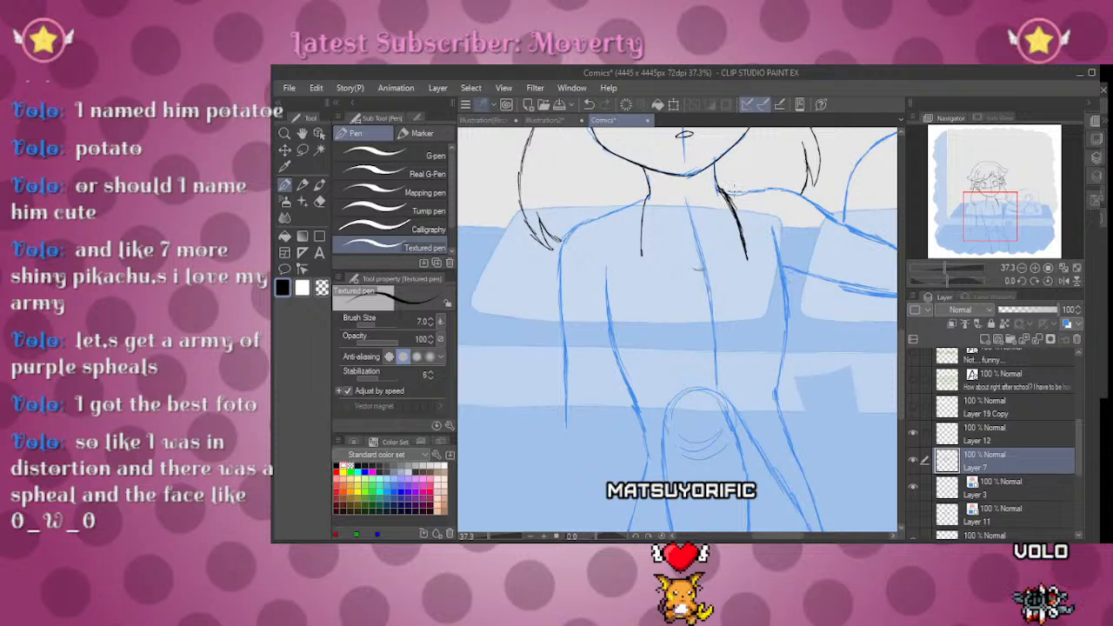
{"action": "key", "text": "e"}
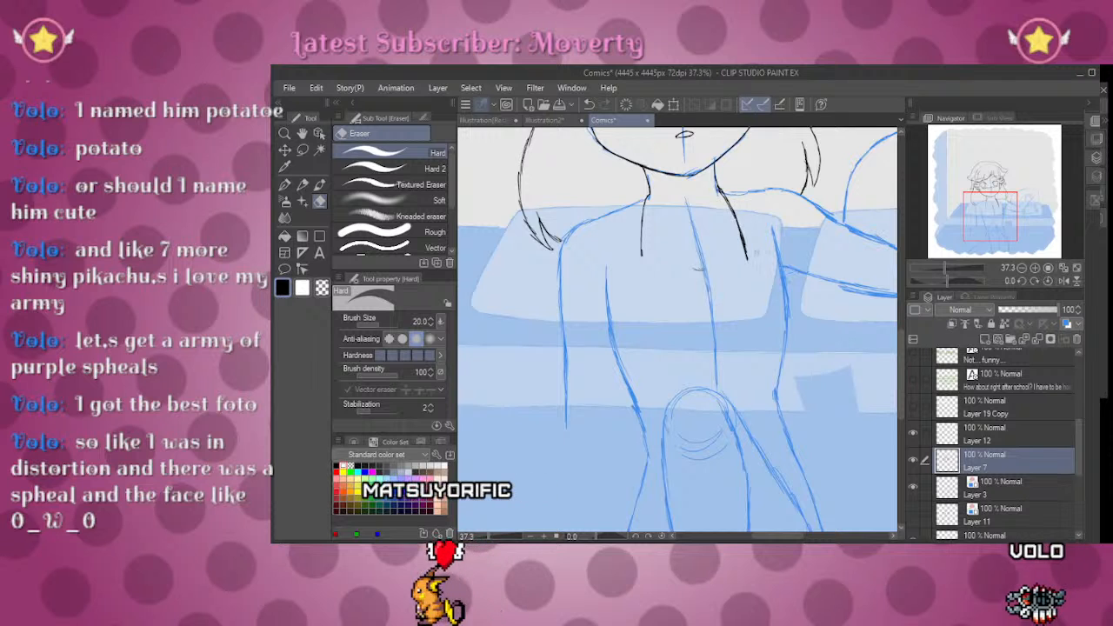
{"action": "key", "text": "p"}
{"action": "mouse_move", "coordinate": [987, 212]}
{"action": "left_mouse_down"}
{"action": "mouse_move", "coordinate": [980, 185]}
{"action": "mouse_move", "coordinate": [987, 192]}
{"action": "left_mouse_up"}
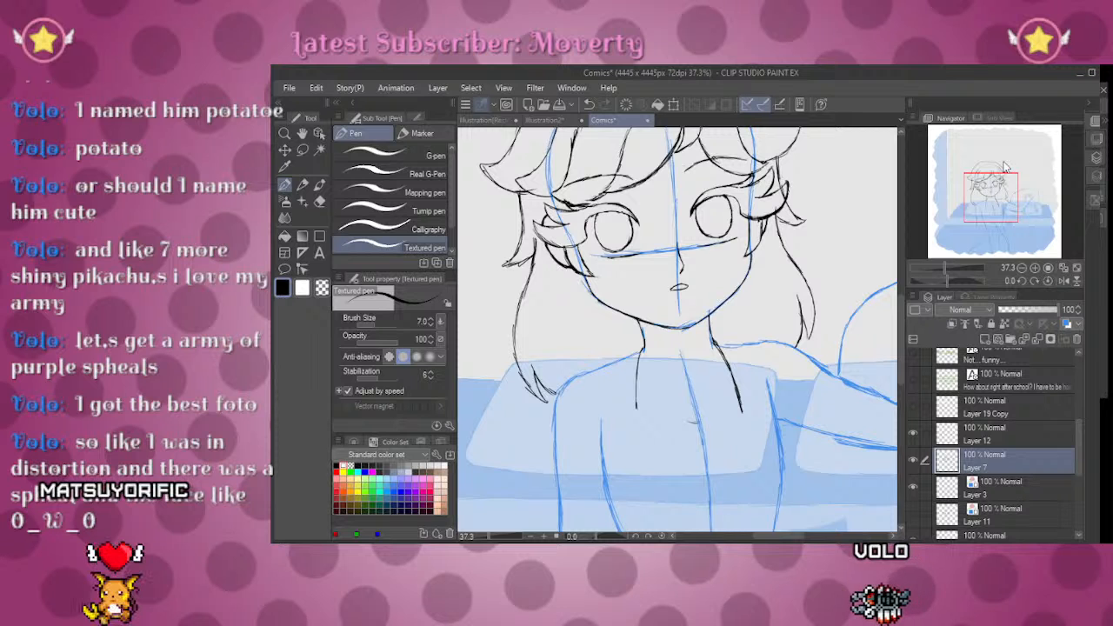
Step: Extend both front edges of the garment down the torso in gentle curves to the level of the raised knee
{"action": "mouse_move", "coordinate": [985, 188]}
{"action": "left_mouse_down"}
{"action": "mouse_move", "coordinate": [984, 173]}
{"action": "mouse_move", "coordinate": [984, 205]}
{"action": "mouse_move", "coordinate": [980, 198]}
{"action": "left_mouse_up"}
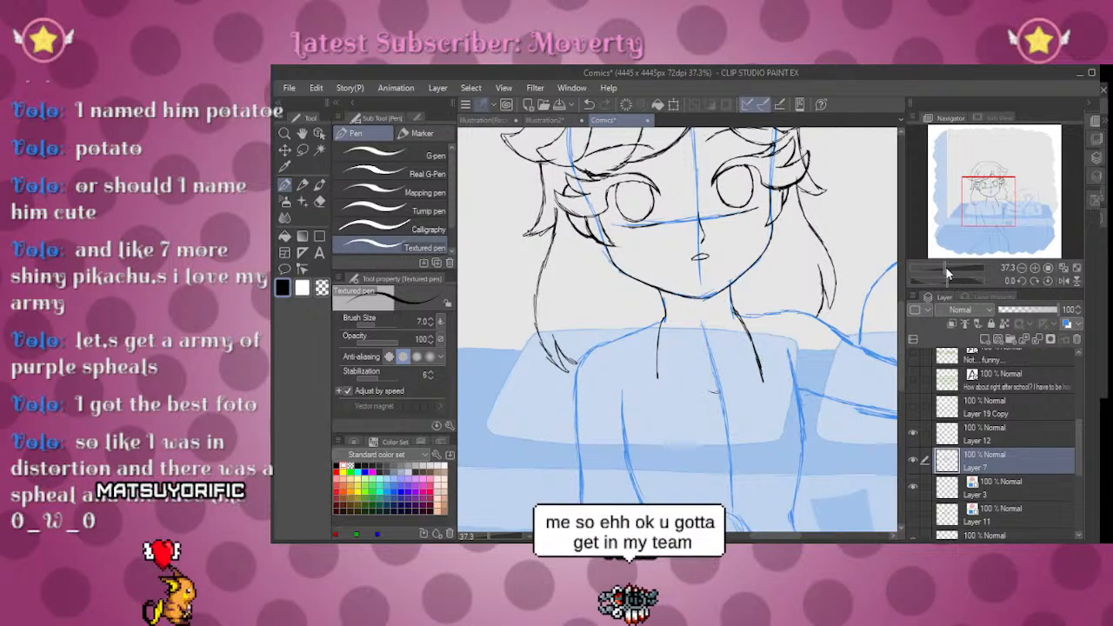
{"action": "left_click_drag", "start_coordinate": [945, 270], "coordinate": [951, 270]}
{"action": "left_click_drag", "start_coordinate": [988, 202], "coordinate": [993, 216]}
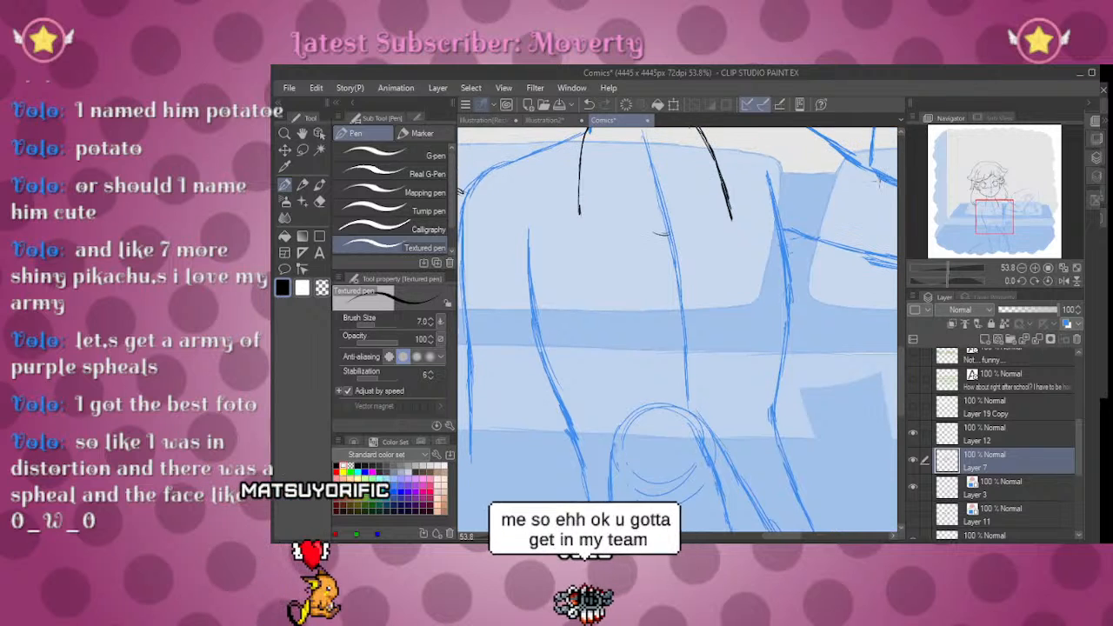
{"action": "left_click_drag", "start_coordinate": [579, 193], "coordinate": [595, 339]}
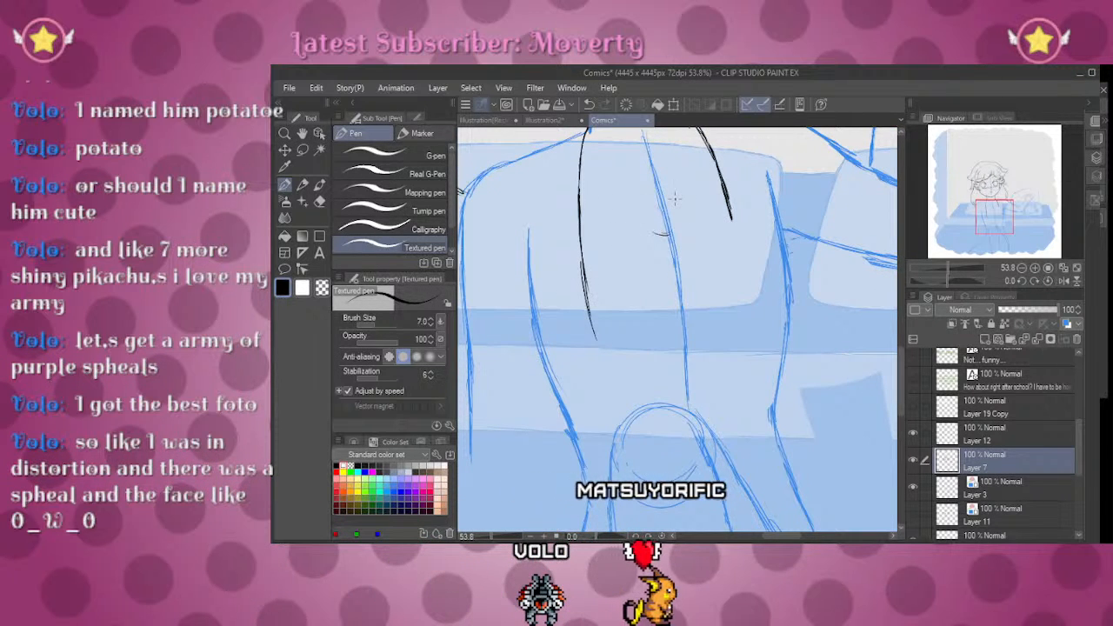
{"action": "key", "text": "ctrl+z"}
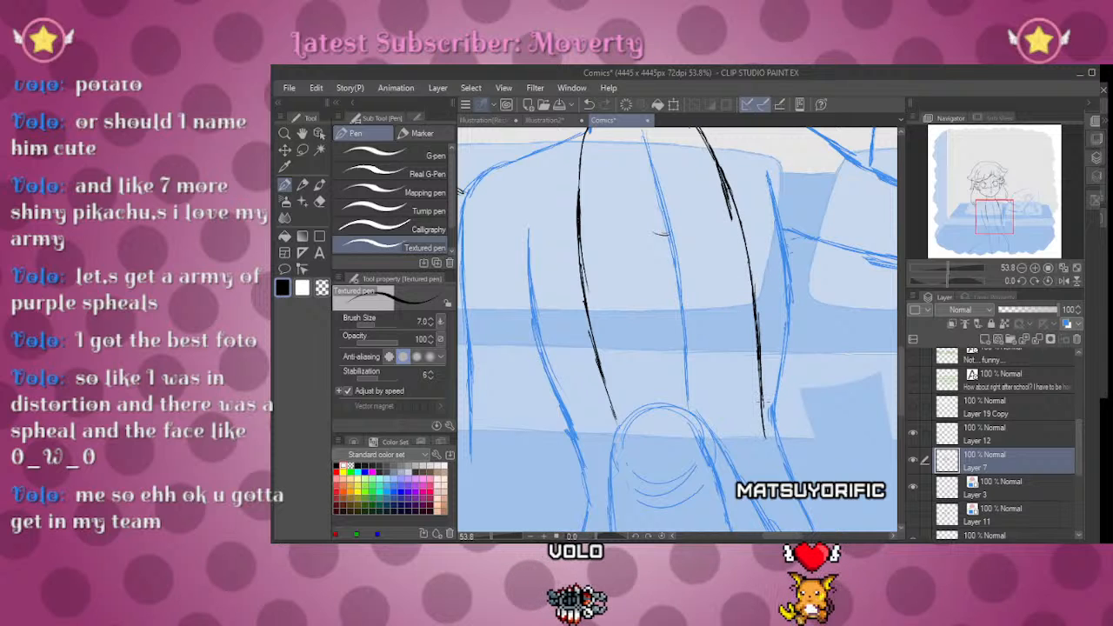
Step: Ink a rounded neckline across the chest between the two front edges, erasing and redrawing its right-hand end
{"action": "scroll", "coordinate": [676, 330], "scroll_direction": "up", "scroll_amount": 5}
{"action": "key", "text": "e"}
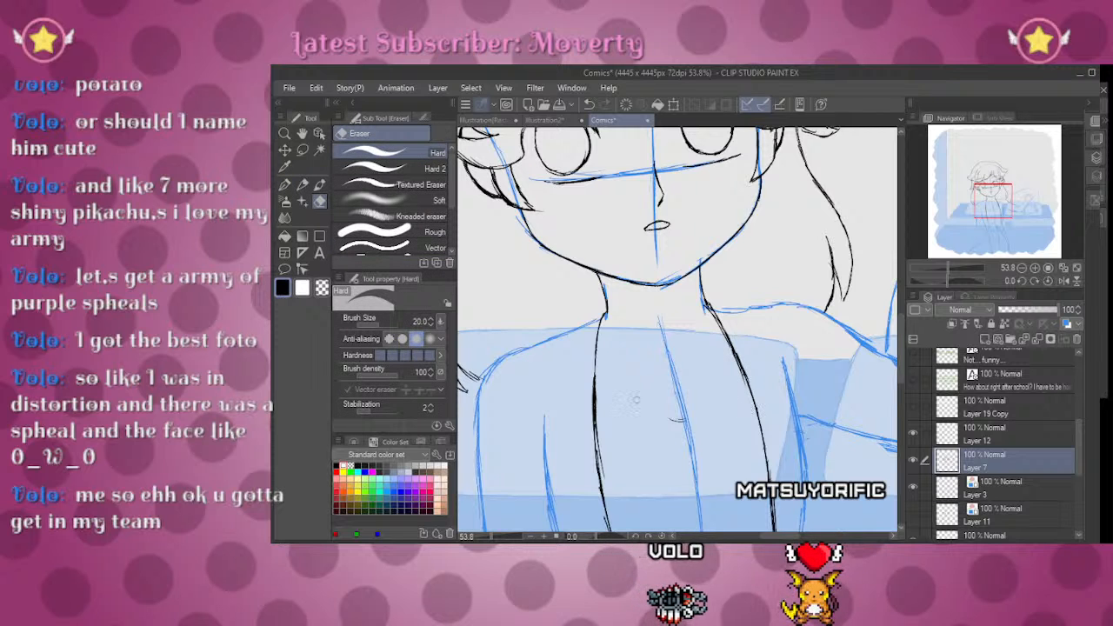
{"action": "key", "text": "p"}
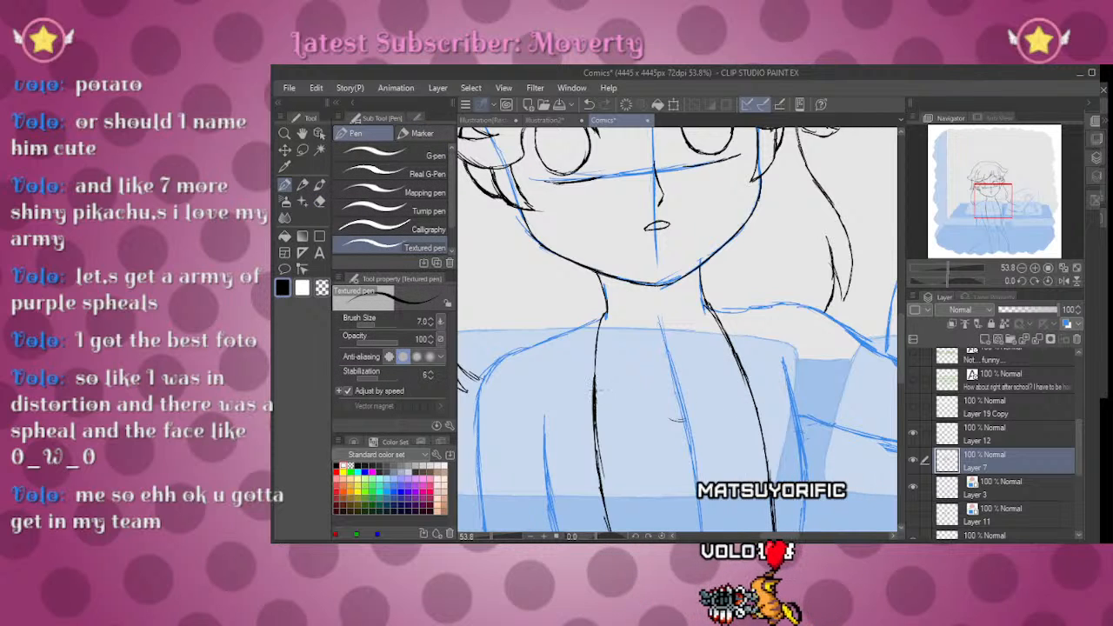
{"action": "mouse_move", "coordinate": [597, 386]}
{"action": "left_mouse_down"}
{"action": "mouse_move", "coordinate": [643, 417]}
{"action": "mouse_move", "coordinate": [700, 424]}
{"action": "mouse_move", "coordinate": [732, 393]}
{"action": "left_mouse_up"}
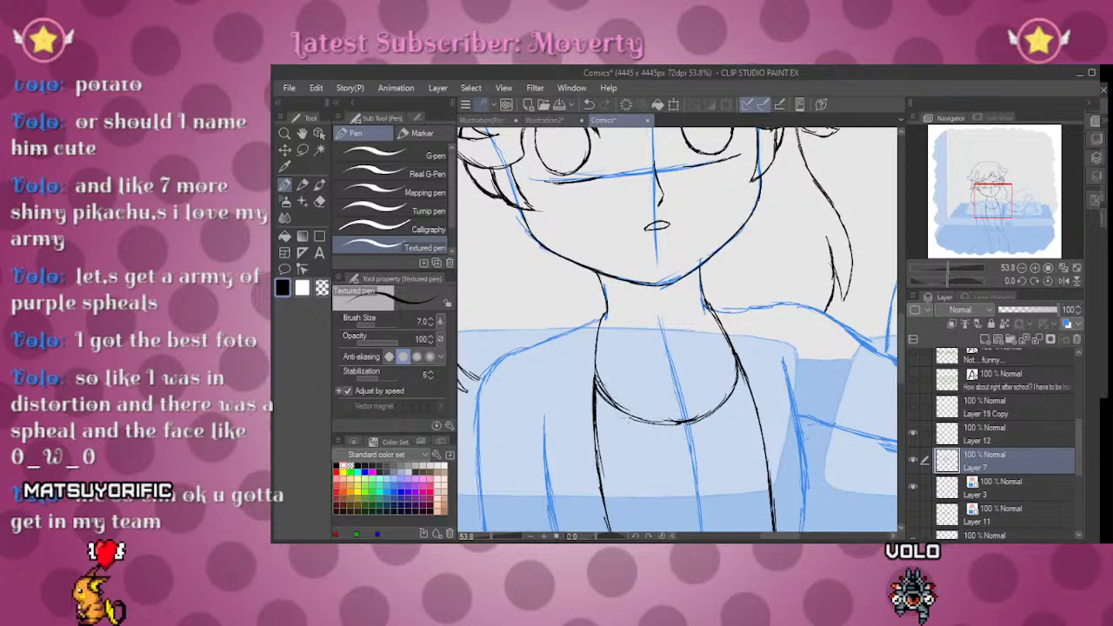
{"action": "key", "text": "e"}
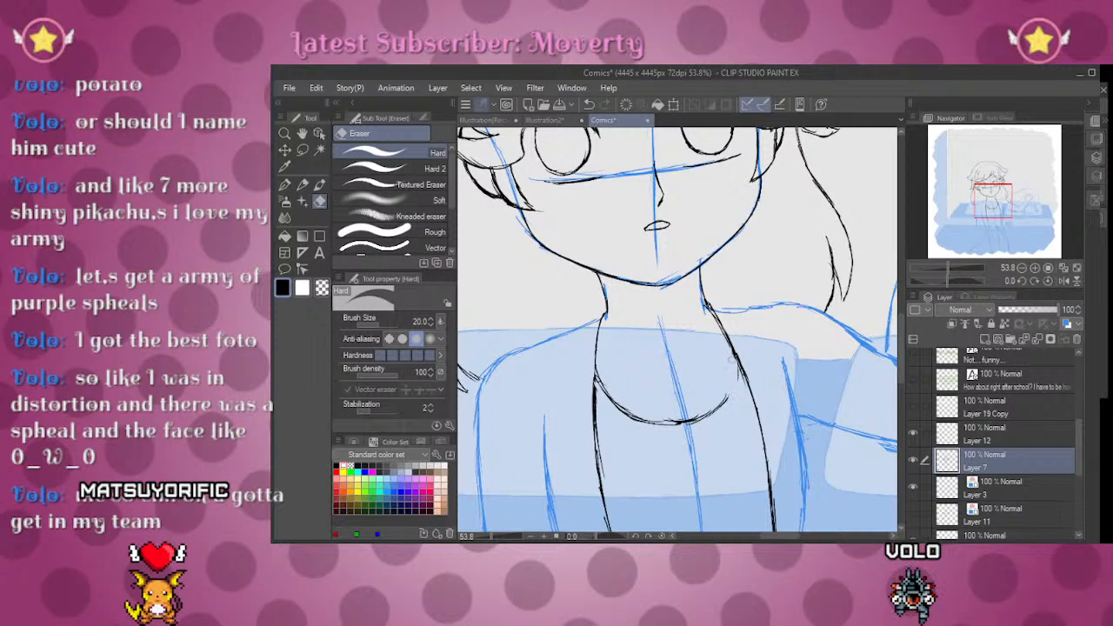
{"action": "key", "text": "p"}
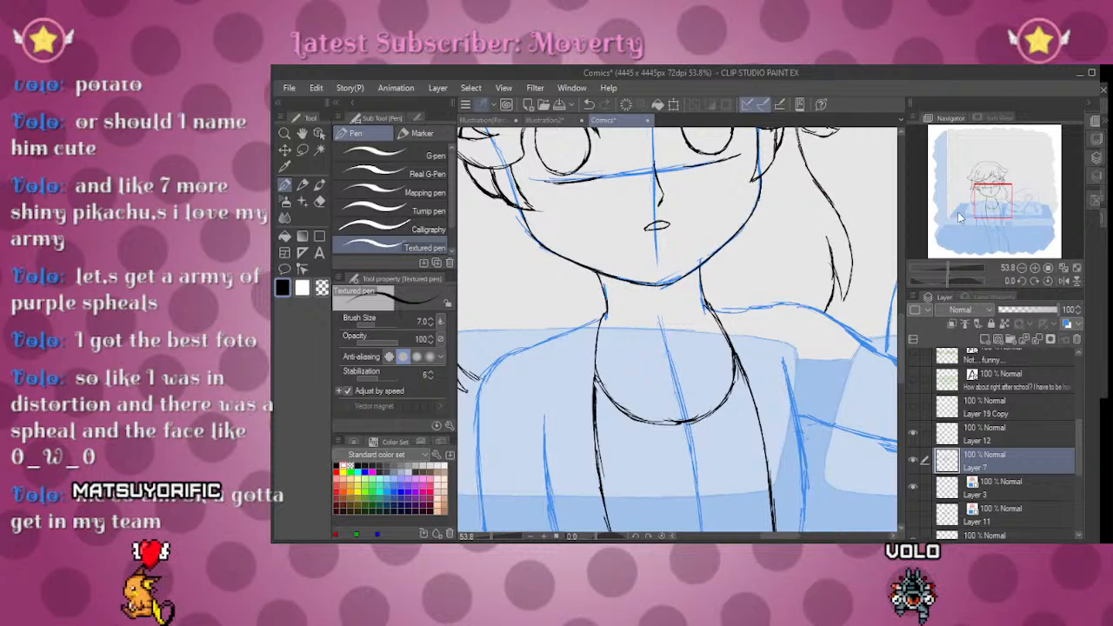
Step: Ink the right-hand outer edge of the open garment from the shoulder to the chest, with a short seam across to the front edge
{"action": "left_click_drag", "start_coordinate": [990, 205], "coordinate": [992, 210]}
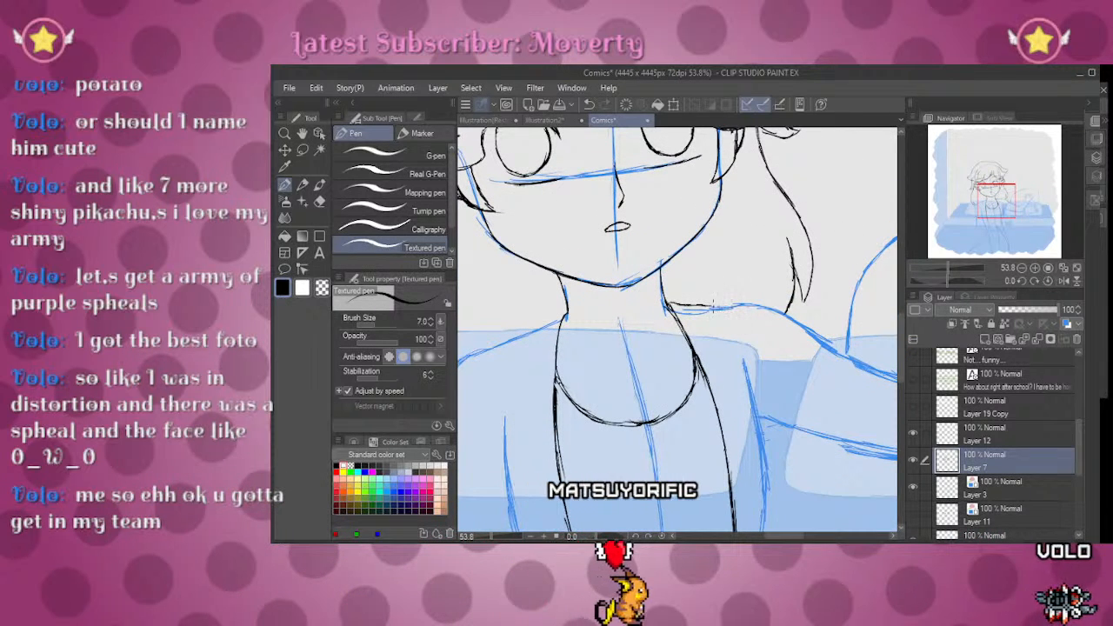
{"action": "left_click_drag", "start_coordinate": [713, 305], "coordinate": [748, 366]}
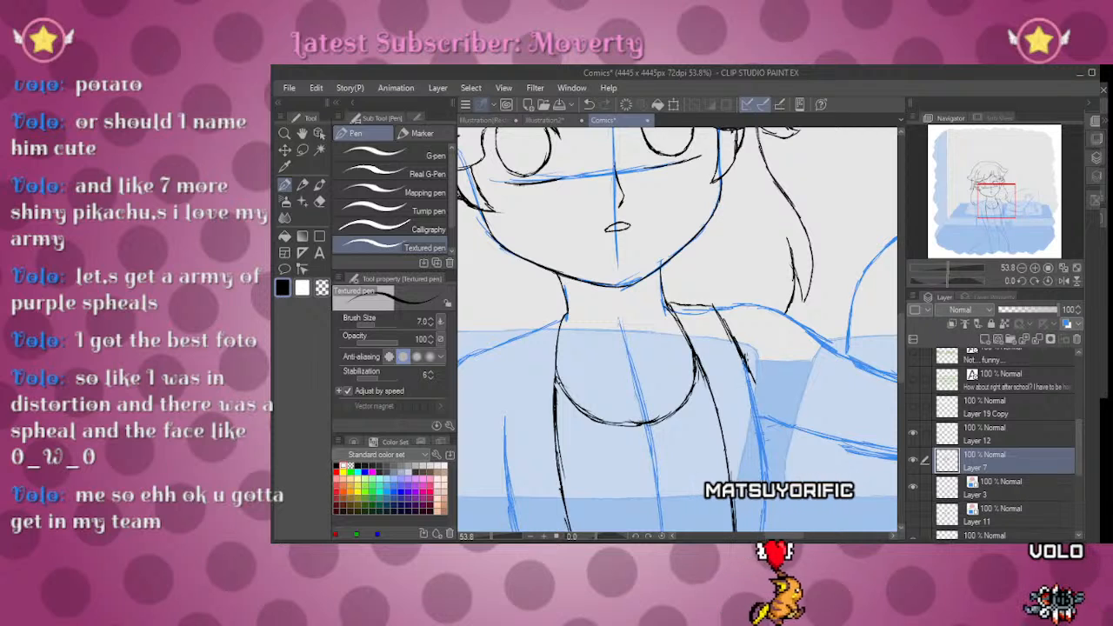
{"action": "left_click_drag", "start_coordinate": [728, 329], "coordinate": [758, 388]}
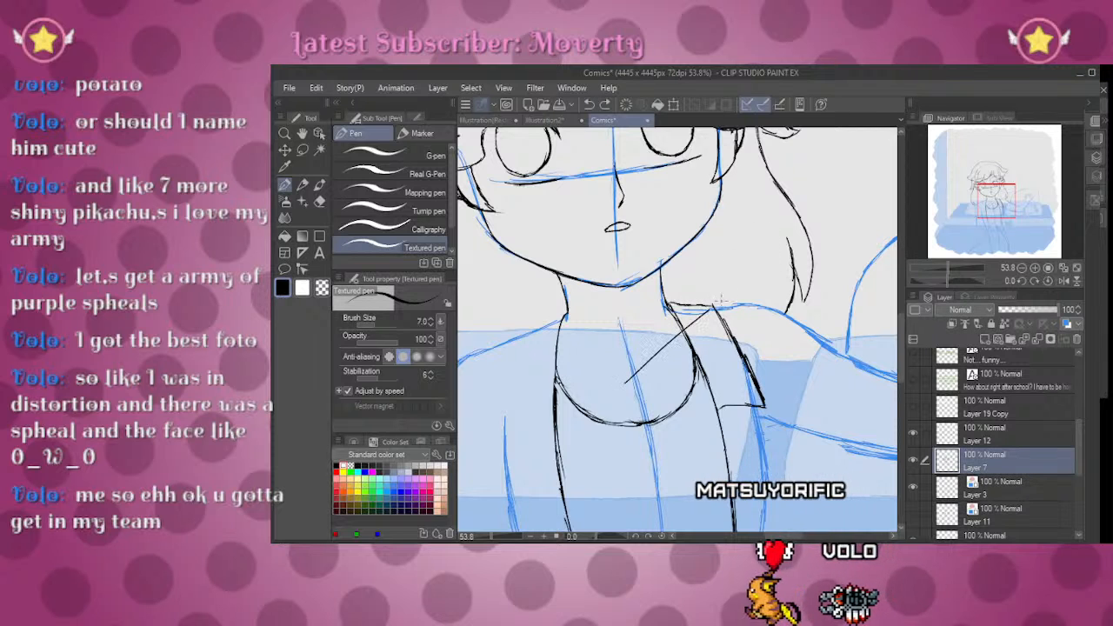
{"action": "left_click_drag", "start_coordinate": [624, 382], "coordinate": [725, 289]}
{"action": "key", "text": "ctrl+z"}
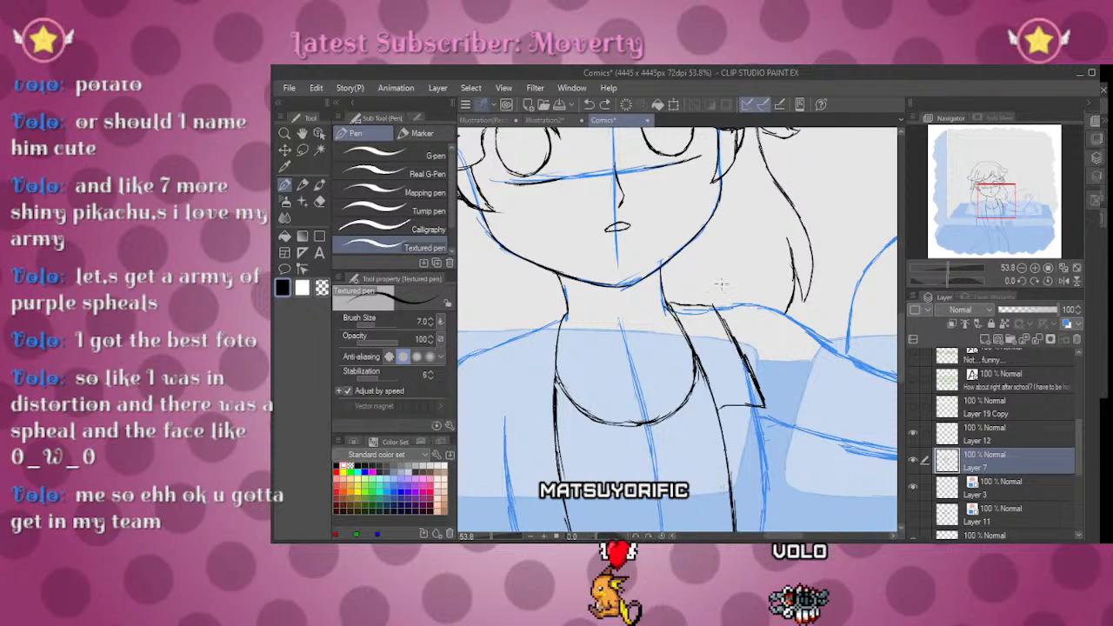
Step: Ink the left-hand shoulder line and the garment's outer edge down that side, adding a matching short seam at chest level
{"action": "left_click_drag", "start_coordinate": [1000, 193], "coordinate": [989, 196]}
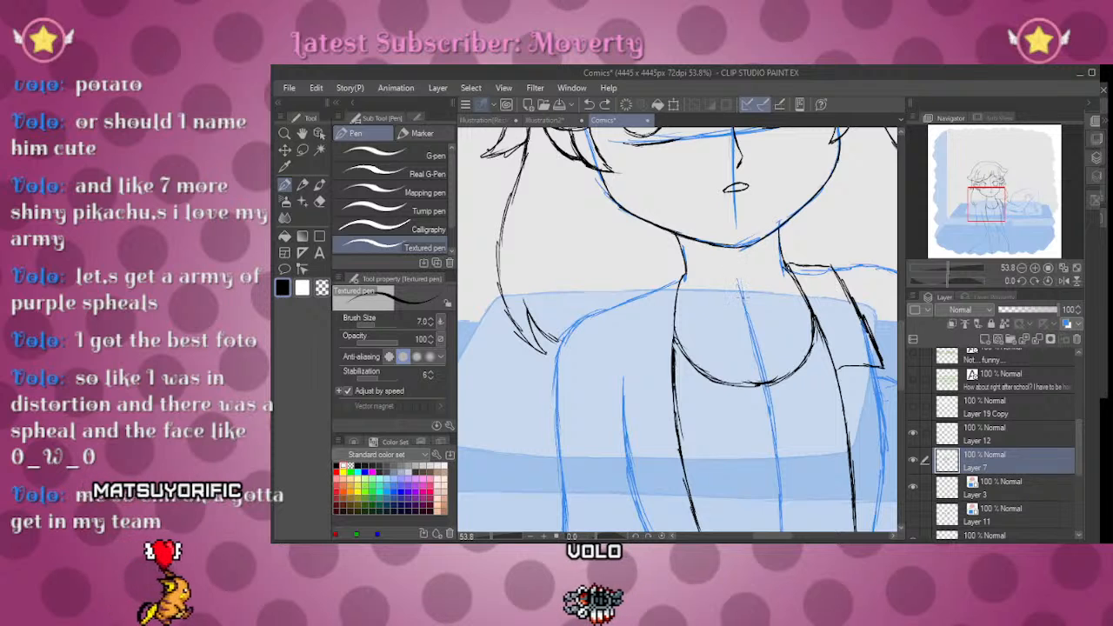
{"action": "scroll", "coordinate": [739, 282], "scroll_direction": "up", "scroll_amount": 2}
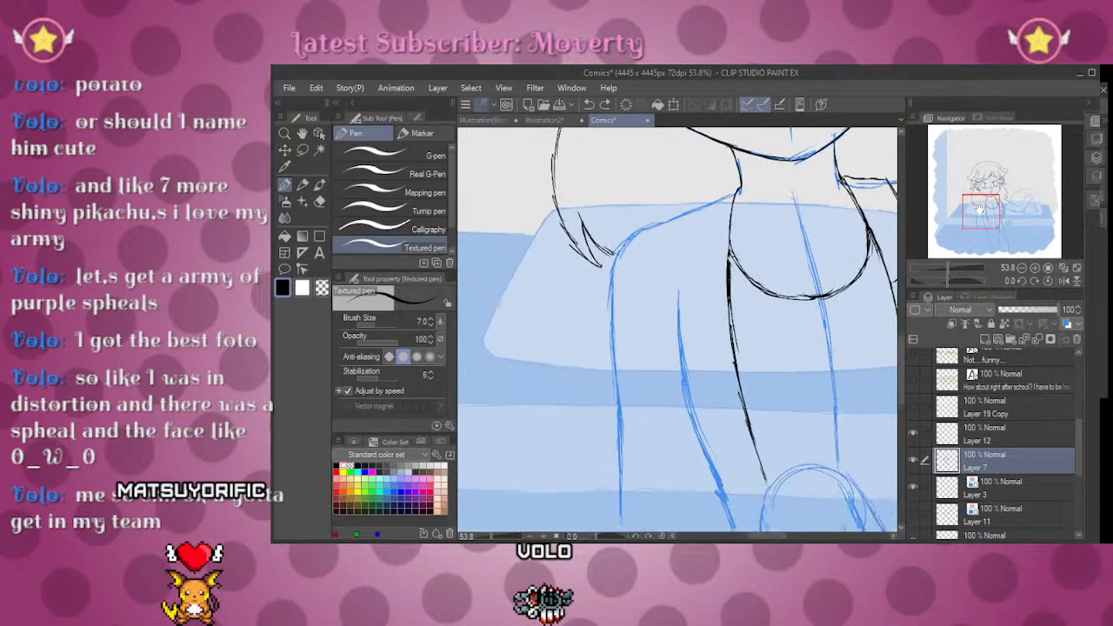
{"action": "scroll", "coordinate": [739, 282], "scroll_direction": "down", "scroll_amount": 2}
{"action": "left_click_drag", "start_coordinate": [985, 204], "coordinate": [980, 185]}
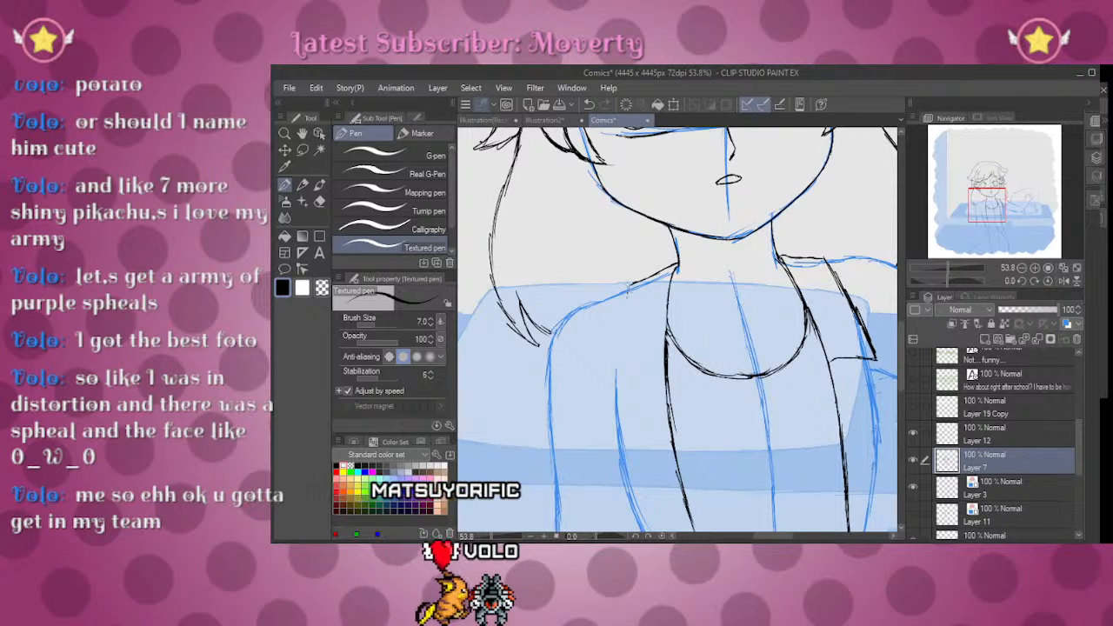
{"action": "left_click_drag", "start_coordinate": [625, 296], "coordinate": [617, 387]}
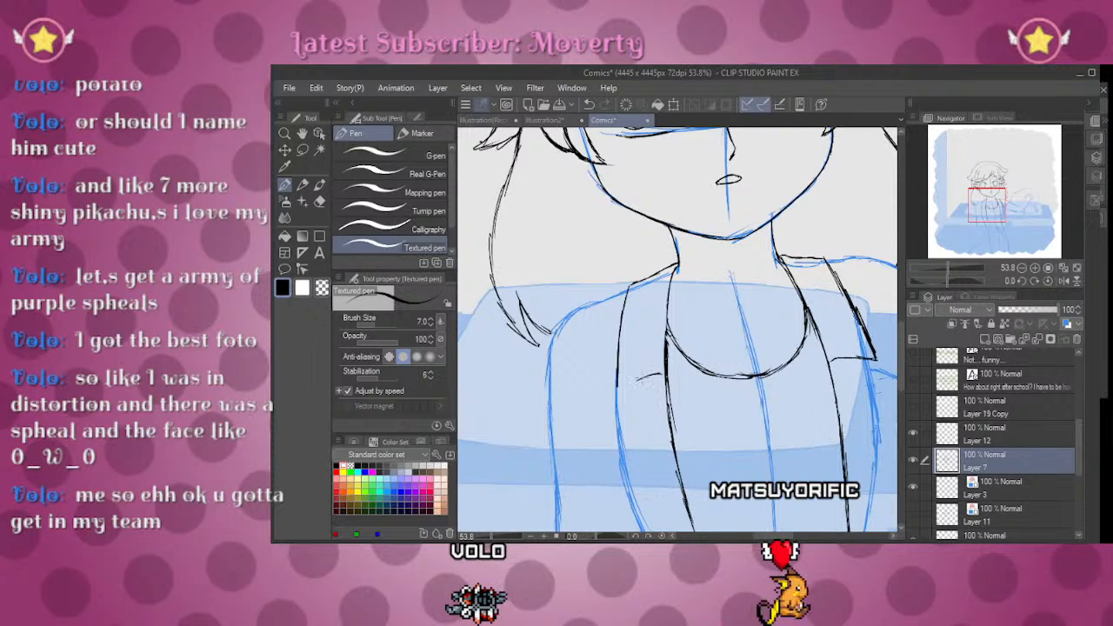
{"action": "left_click_drag", "start_coordinate": [633, 379], "coordinate": [622, 383]}
Step: Extend the garment's outer edges on both sides to the waist, erasing and redrawing the lower end of the left-hand one
{"action": "left_click_drag", "start_coordinate": [976, 198], "coordinate": [984, 203]}
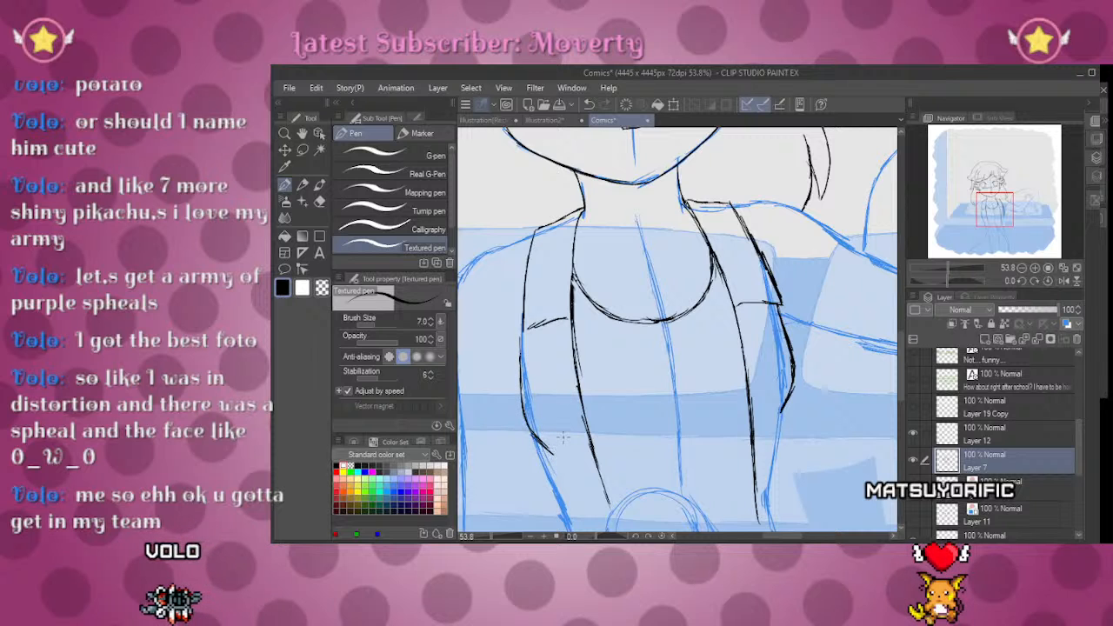
{"action": "scroll", "coordinate": [677, 330], "scroll_direction": "down", "scroll_amount": 3}
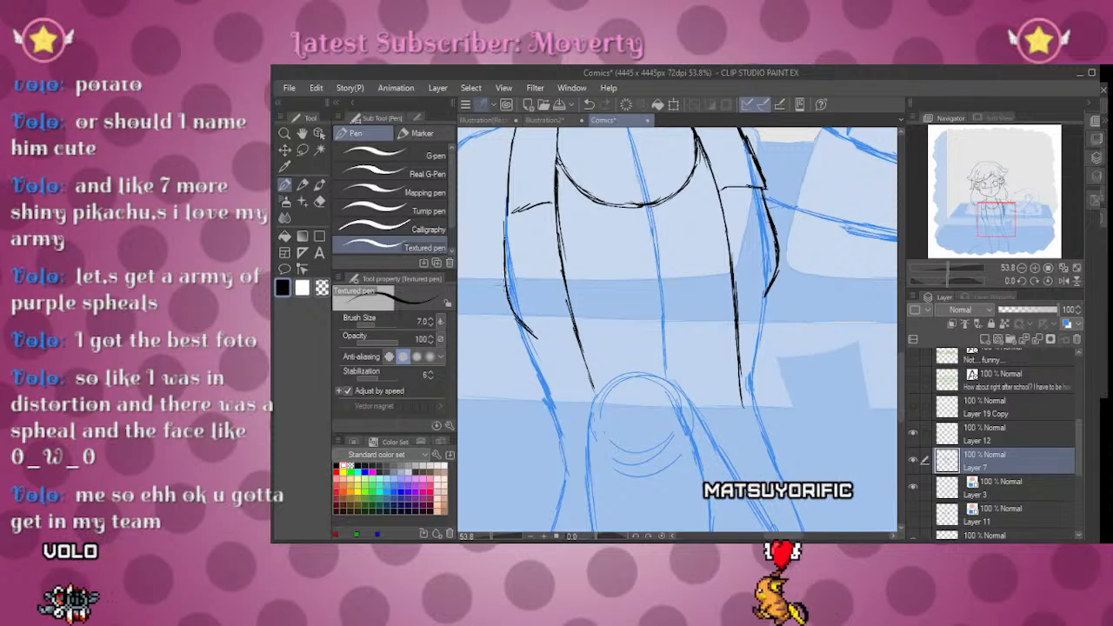
{"action": "key", "text": "e"}
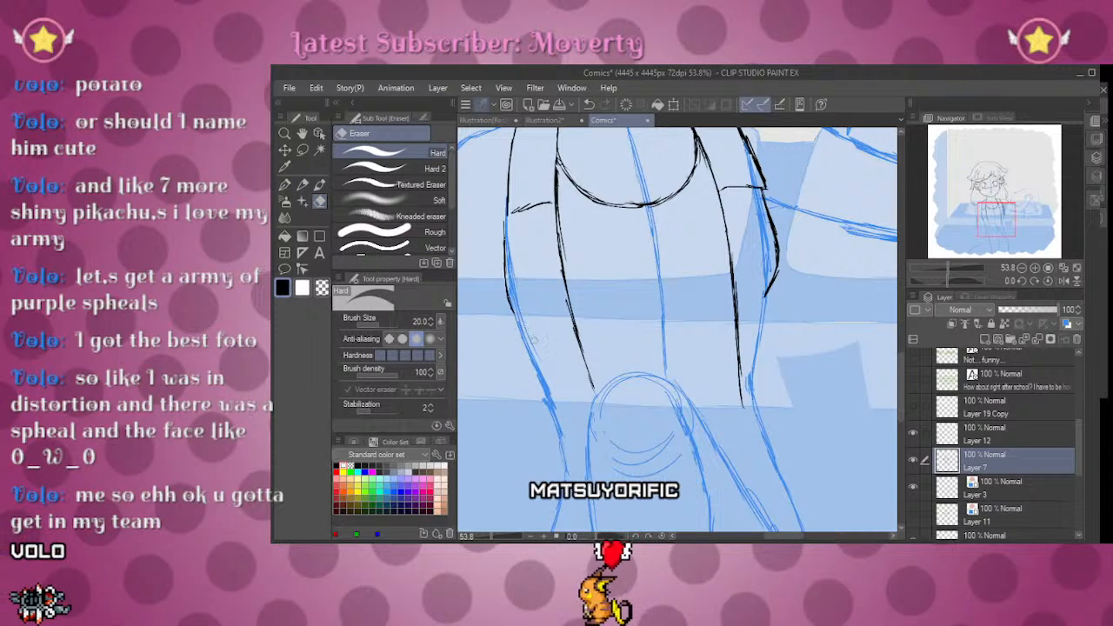
{"action": "key", "text": "p"}
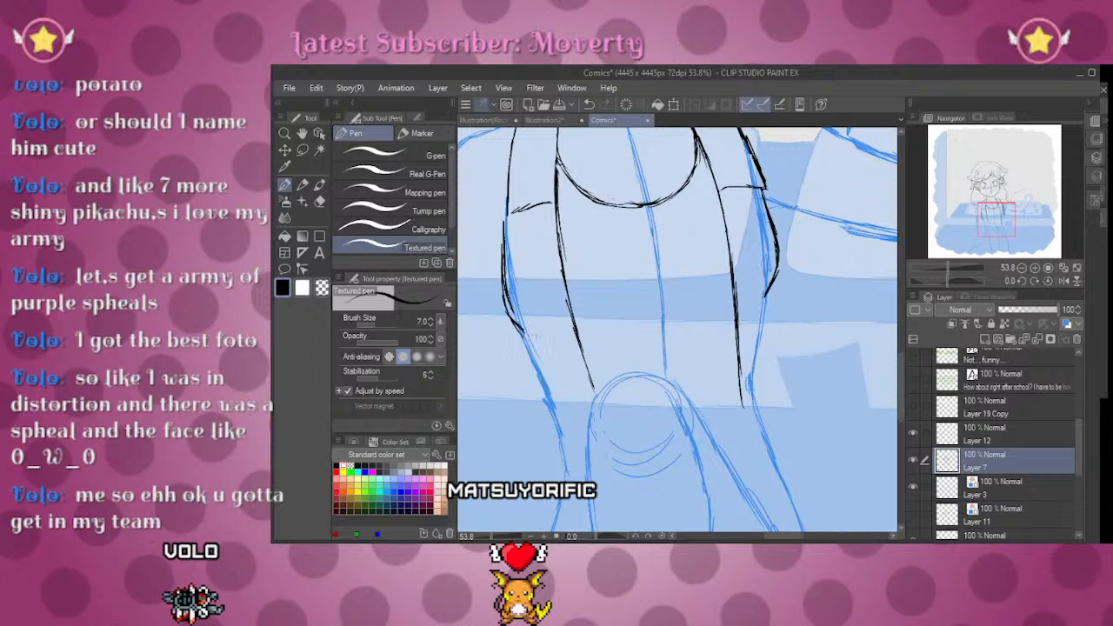
Step: Erase the lower part of the left-hand front edge and redraw it straighter beside the knee, and close the right-hand panel's hem
{"action": "key", "text": "e"}
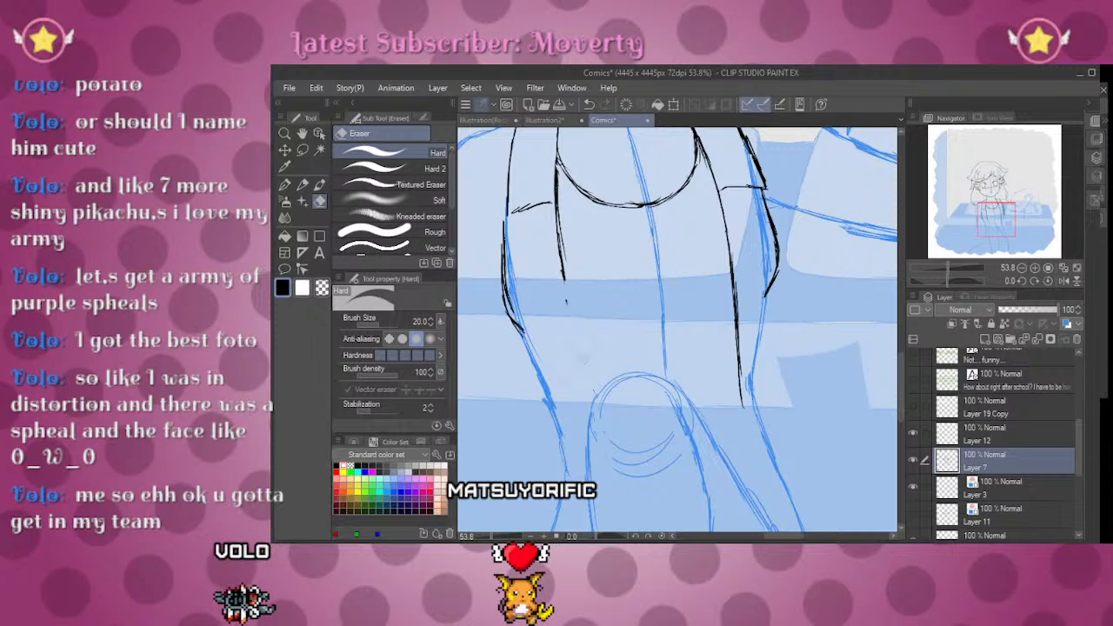
{"action": "key", "text": "p"}
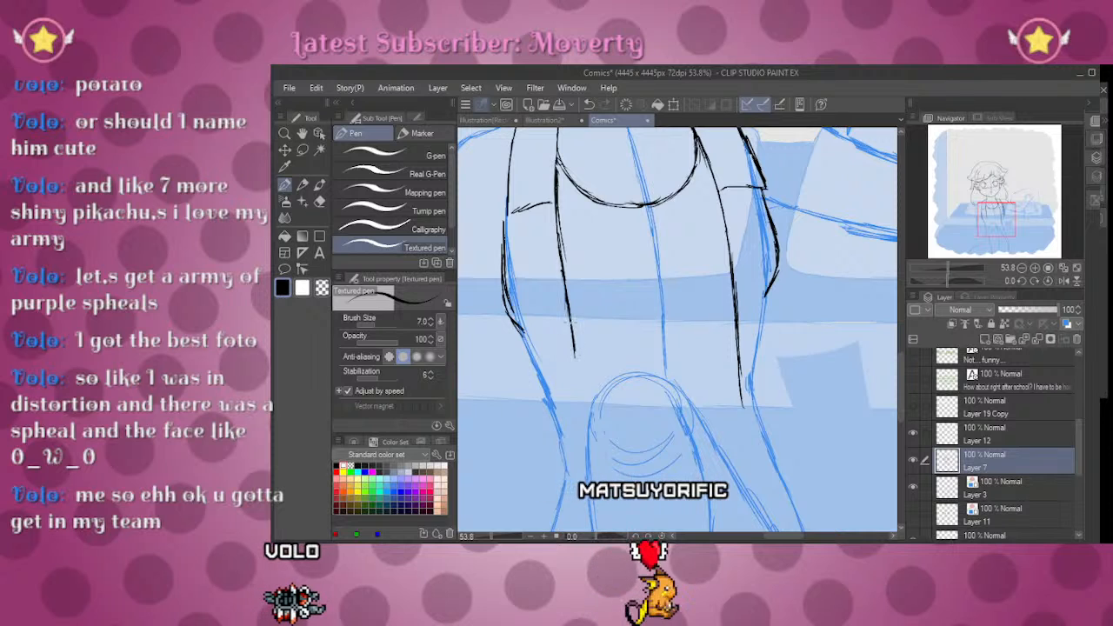
{"action": "left_click_drag", "start_coordinate": [573, 352], "coordinate": [576, 435]}
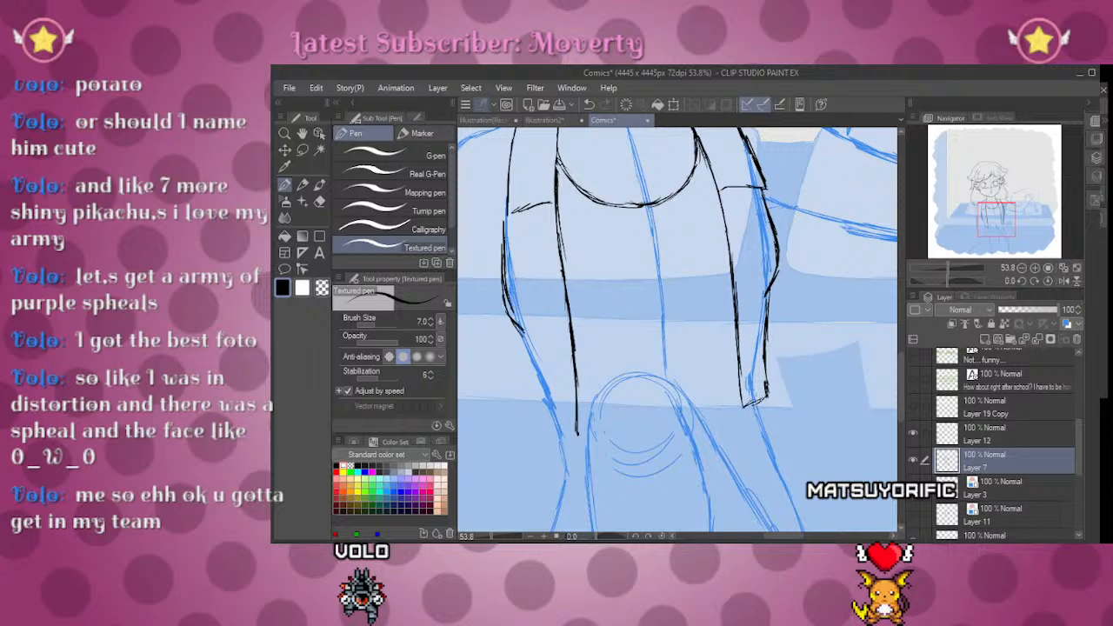
Step: Erase and redraw the left-hand panel's outer edge below the chest seam, continue it downward and close the panel with a hem
{"action": "key", "text": "e"}
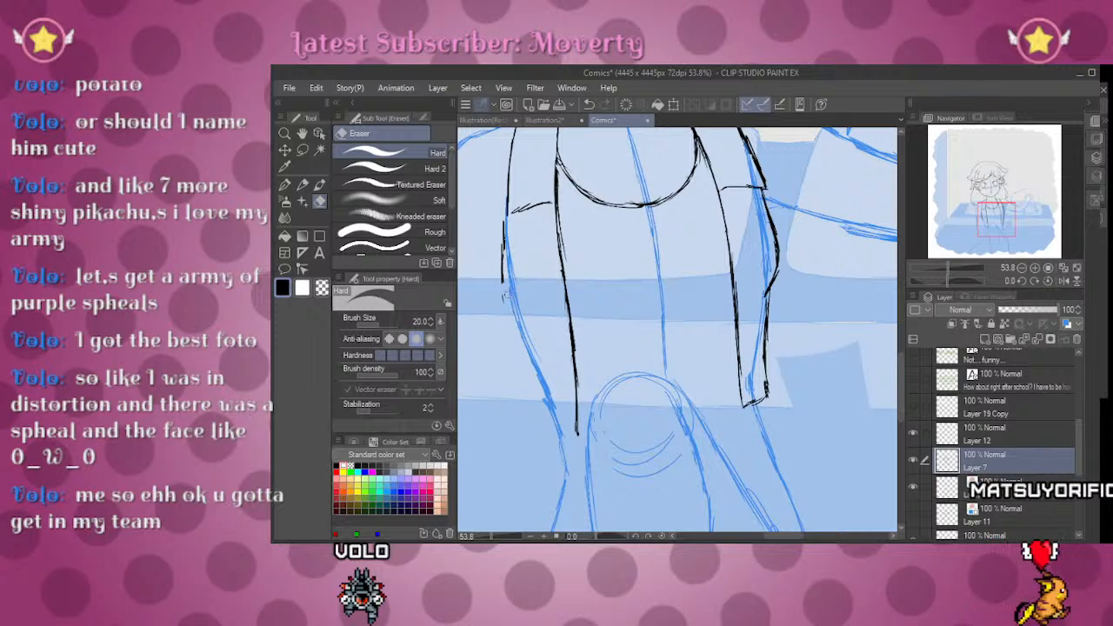
{"action": "key", "text": "p"}
{"action": "mouse_move", "coordinate": [504, 227]}
{"action": "left_mouse_down"}
{"action": "mouse_move", "coordinate": [501, 302]}
{"action": "mouse_move", "coordinate": [524, 332]}
{"action": "left_mouse_up"}
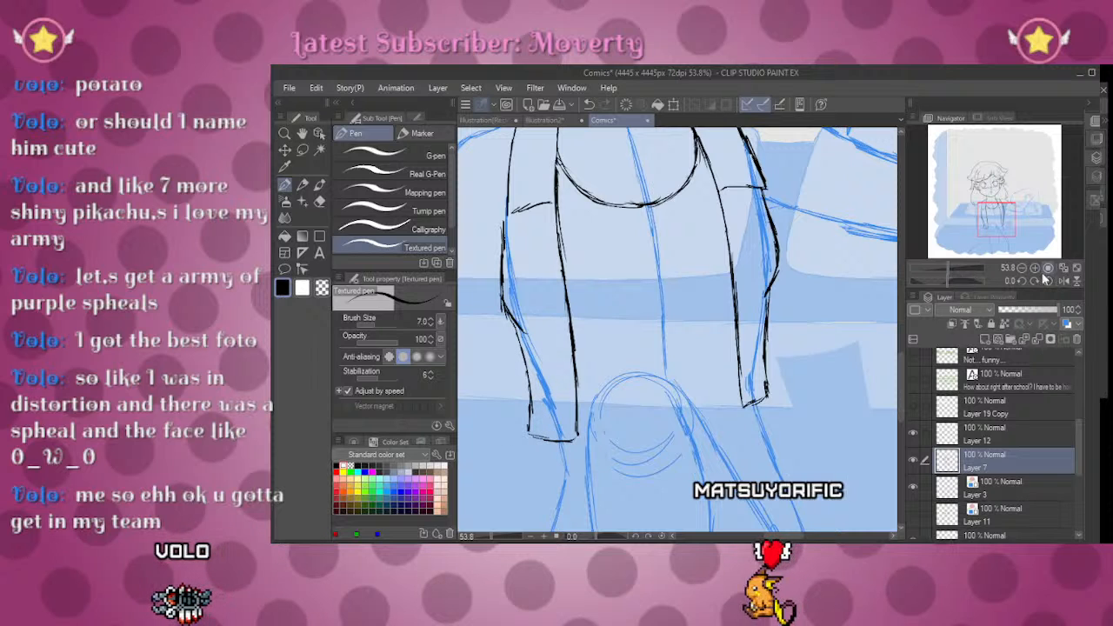
Step: Clean up the lower outer edge of the right-hand garment panel down to its hem with the eraser and pen
{"action": "mouse_move", "coordinate": [998, 211]}
{"action": "left_mouse_down"}
{"action": "mouse_move", "coordinate": [992, 194]}
{"action": "mouse_move", "coordinate": [997, 212]}
{"action": "left_mouse_up"}
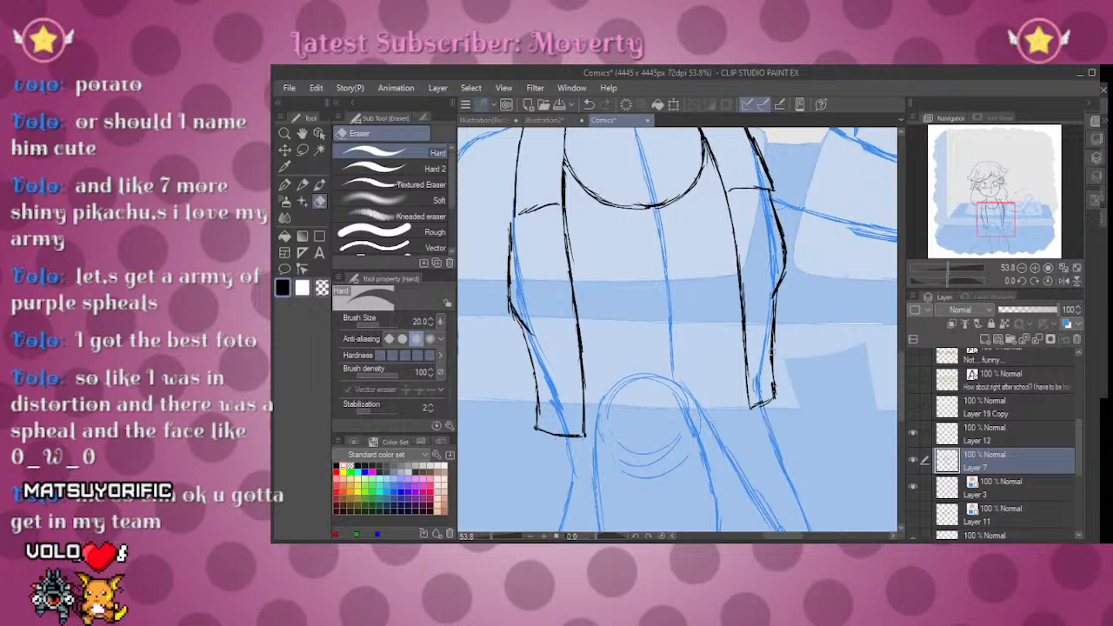
{"action": "key", "text": "p"}
{"action": "key", "text": "e"}
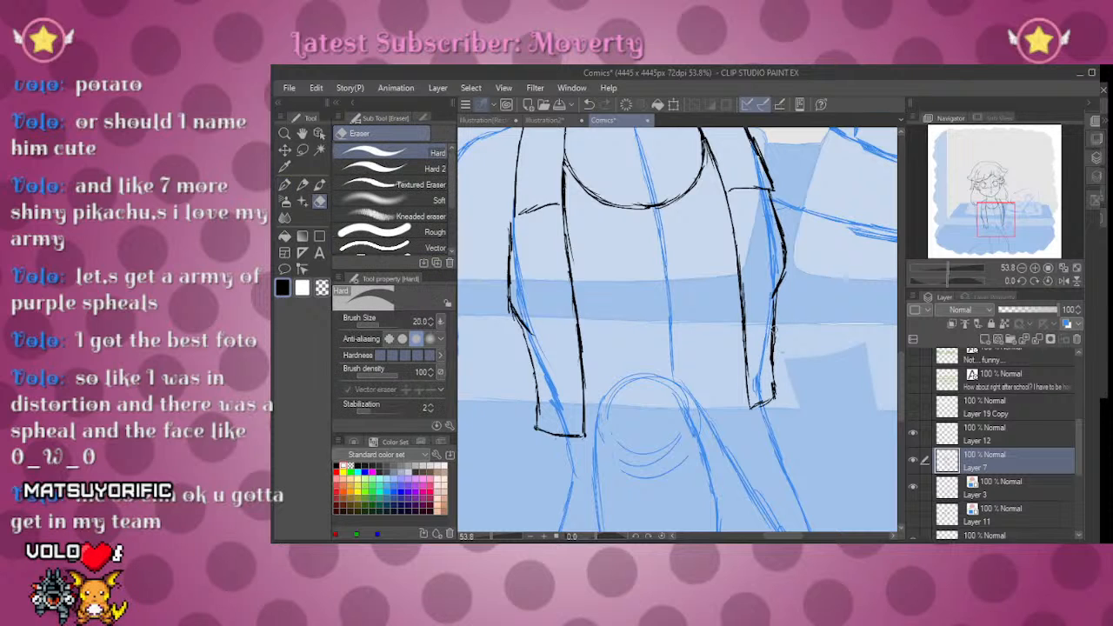
{"action": "key", "text": "p"}
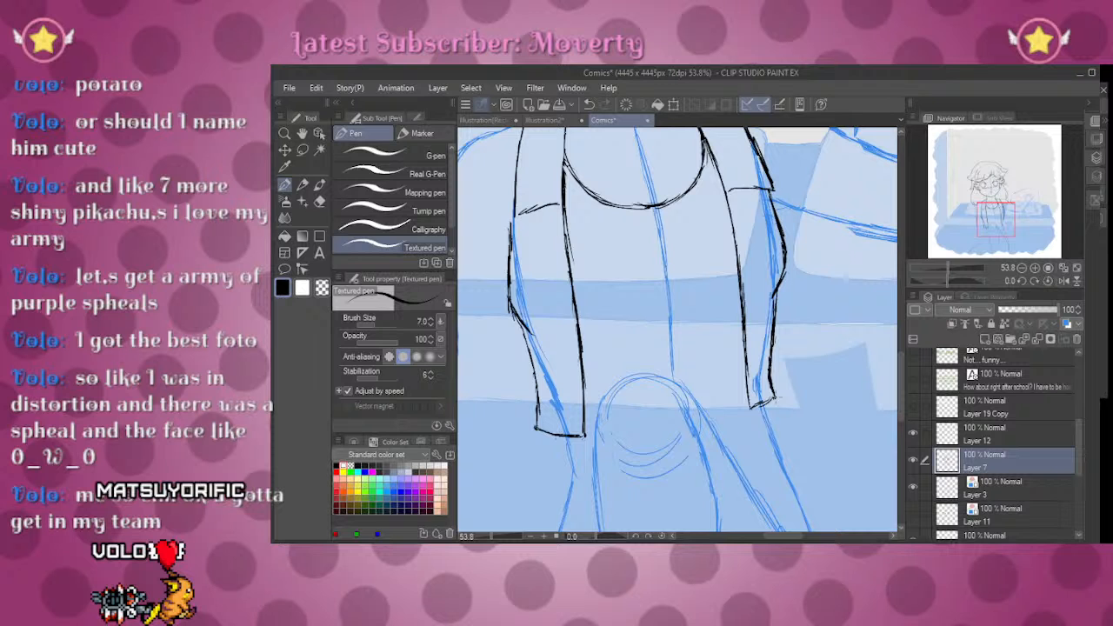
Step: Refine the curved outer edges of both garment panels below the chest seams, erasing and redrawing the bulge of the right-hand one
{"action": "left_click_drag", "start_coordinate": [938, 268], "coordinate": [949, 268]}
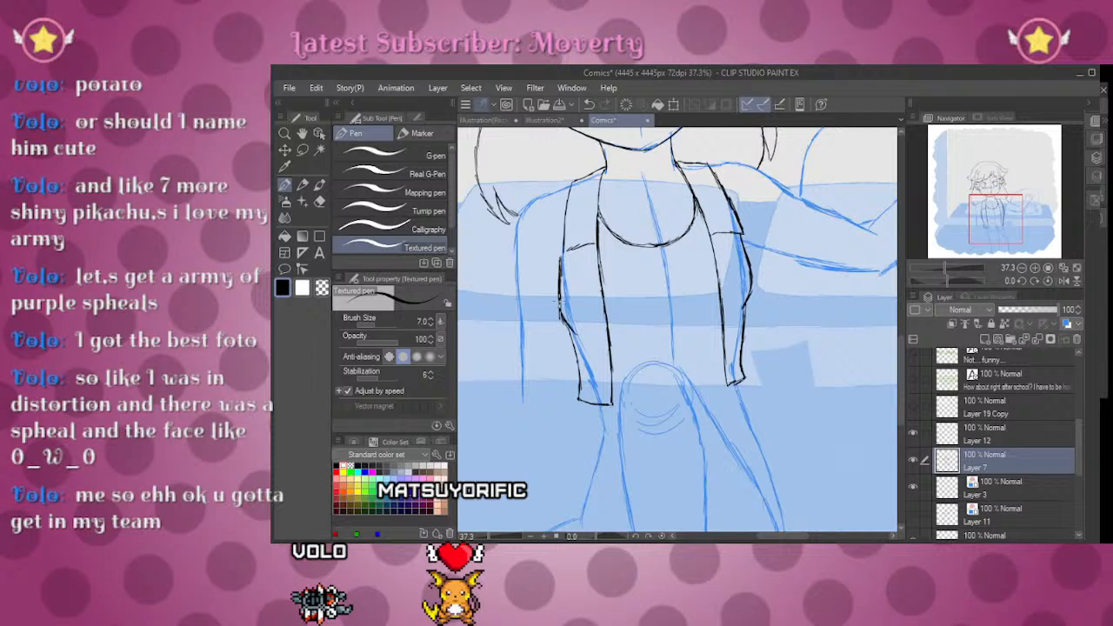
{"action": "key", "text": "e"}
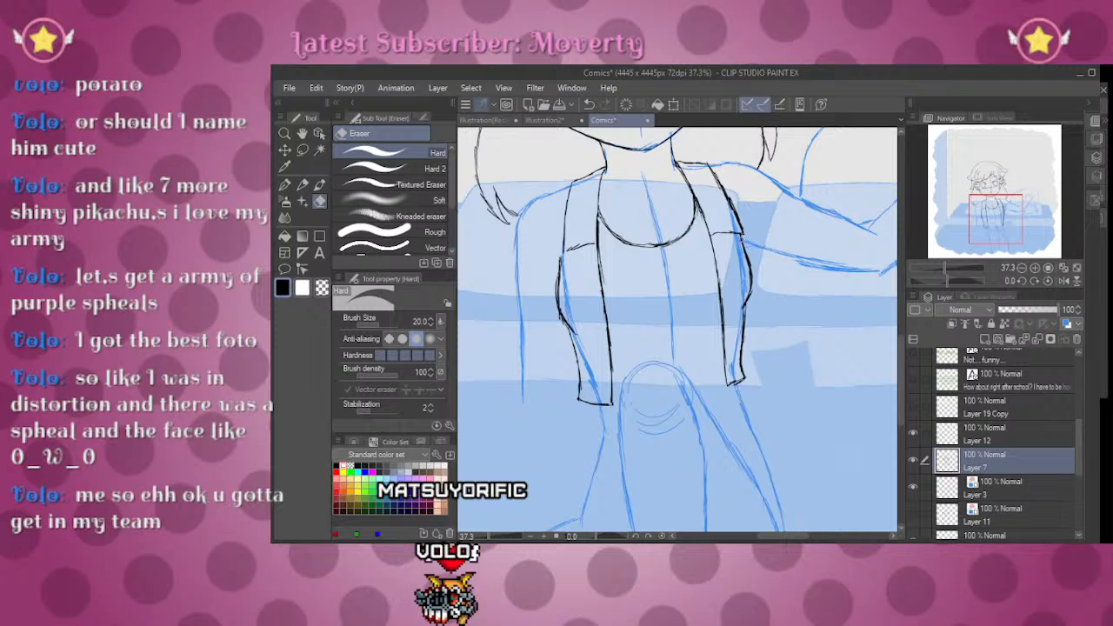
{"action": "key", "text": "p"}
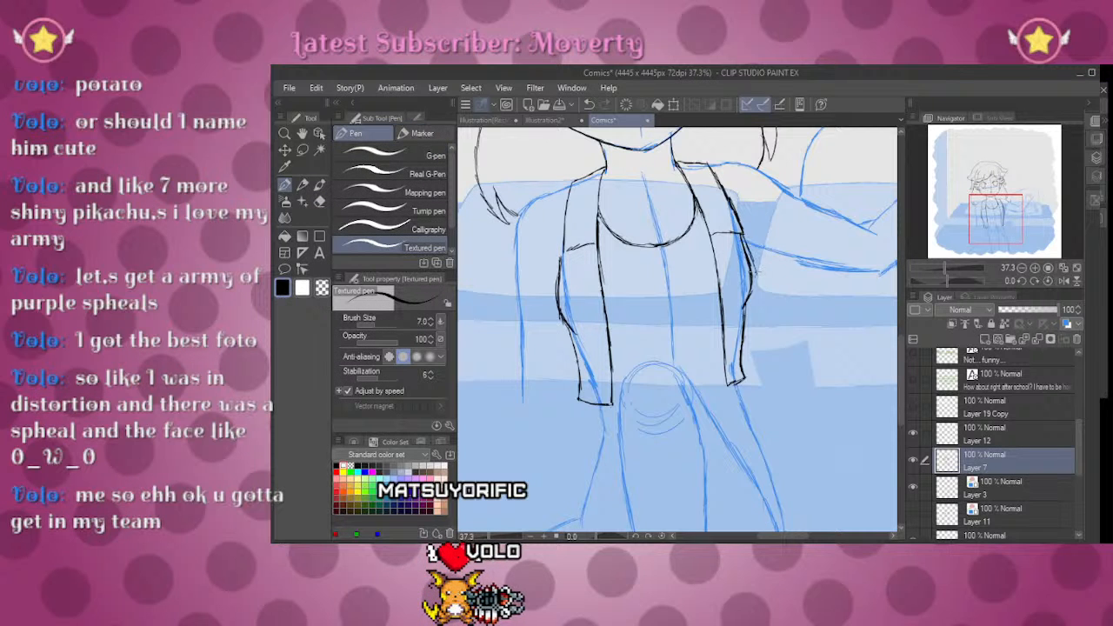
{"action": "key", "text": "e"}
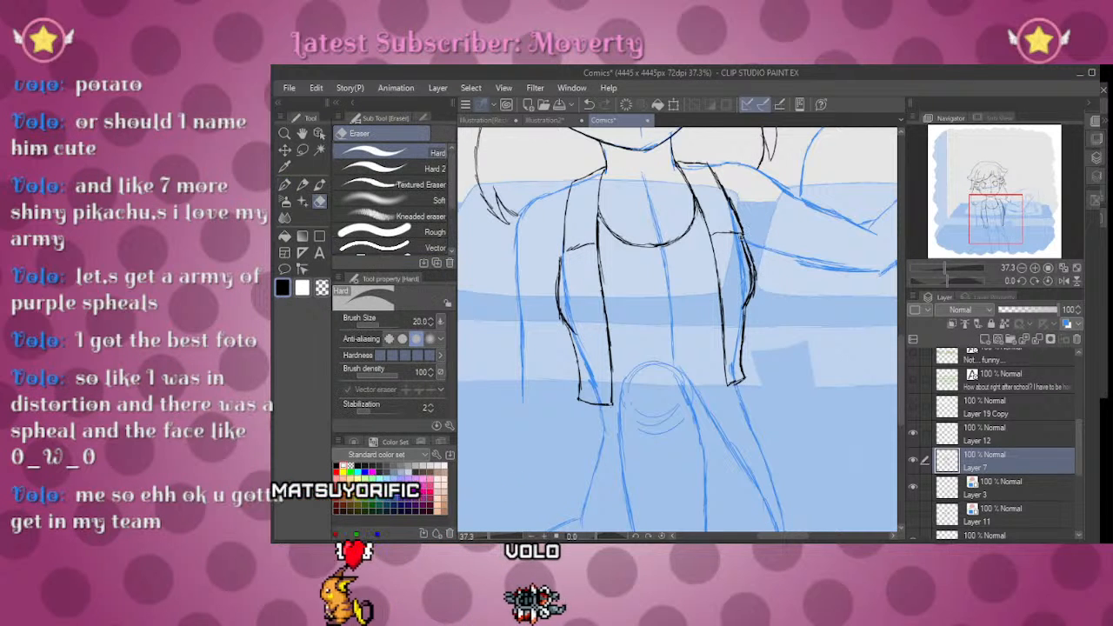
{"action": "mouse_move", "coordinate": [746, 240]}
{"action": "left_mouse_down"}
{"action": "mouse_move", "coordinate": [754, 283]}
{"action": "mouse_move", "coordinate": [751, 249]}
{"action": "left_mouse_up"}
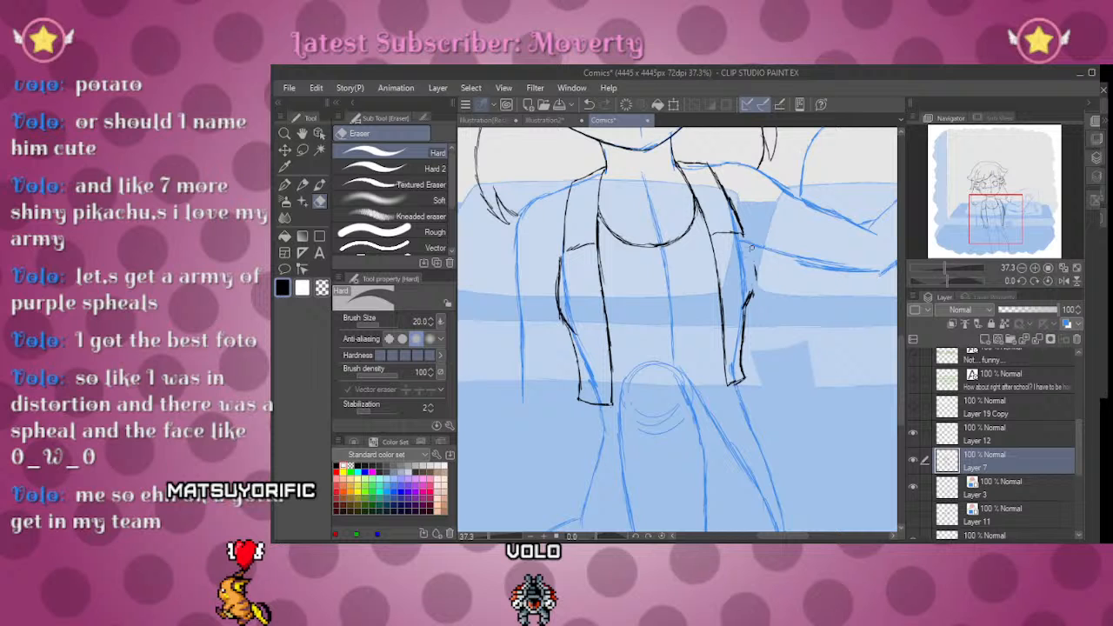
{"action": "key", "text": "p"}
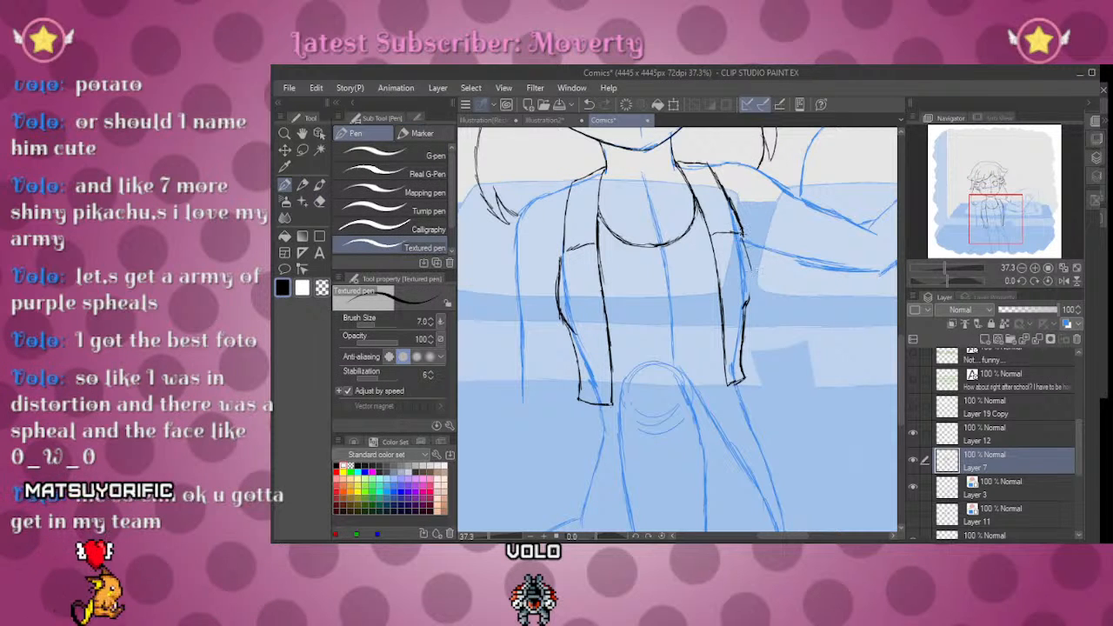
{"action": "left_click_drag", "start_coordinate": [752, 274], "coordinate": [749, 301]}
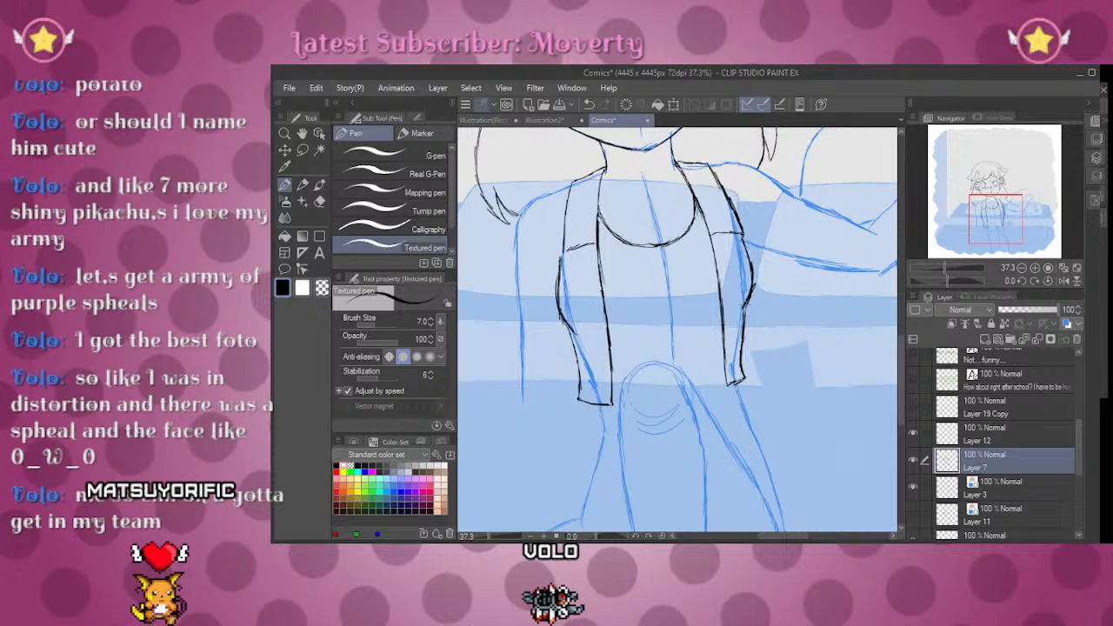
Step: Ink the right-hand shoulder line from the neck to the upper arm, with short crease lines at the armpit
{"action": "mouse_move", "coordinate": [989, 214]}
{"action": "left_mouse_down"}
{"action": "mouse_move", "coordinate": [990, 183]}
{"action": "mouse_move", "coordinate": [1007, 203]}
{"action": "left_mouse_up"}
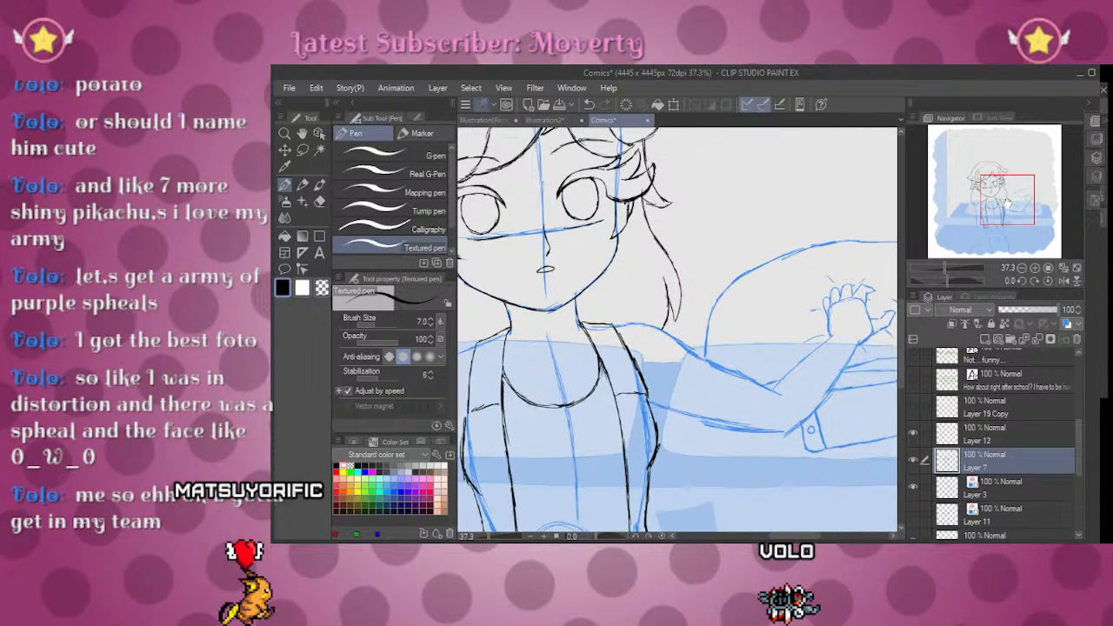
{"action": "left_click_drag", "start_coordinate": [932, 261], "coordinate": [962, 258]}
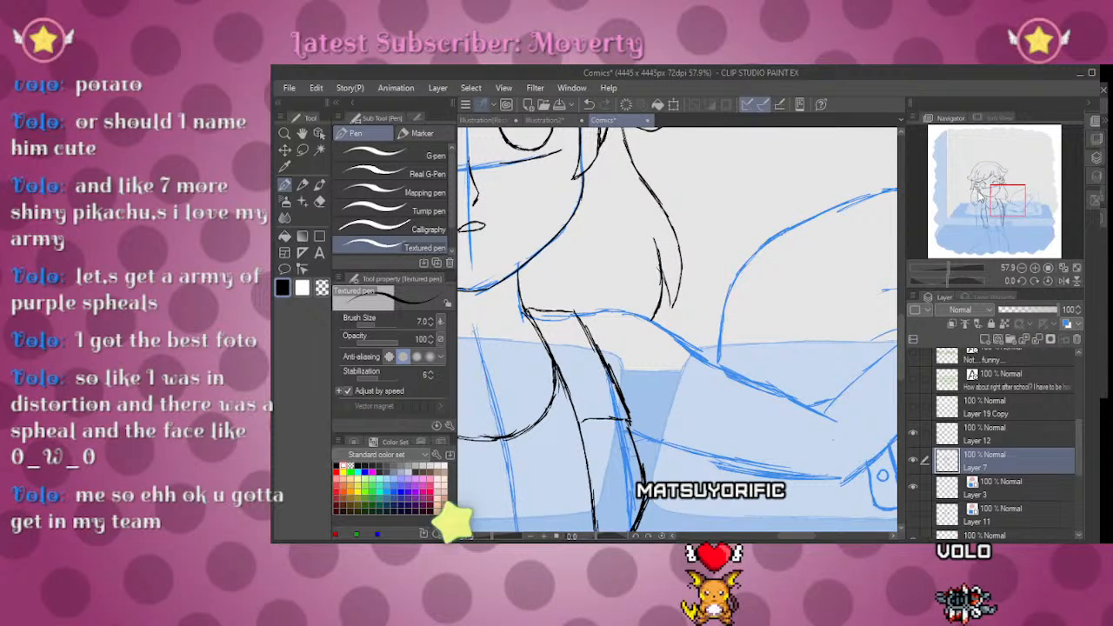
{"action": "left_click_drag", "start_coordinate": [523, 310], "coordinate": [648, 319]}
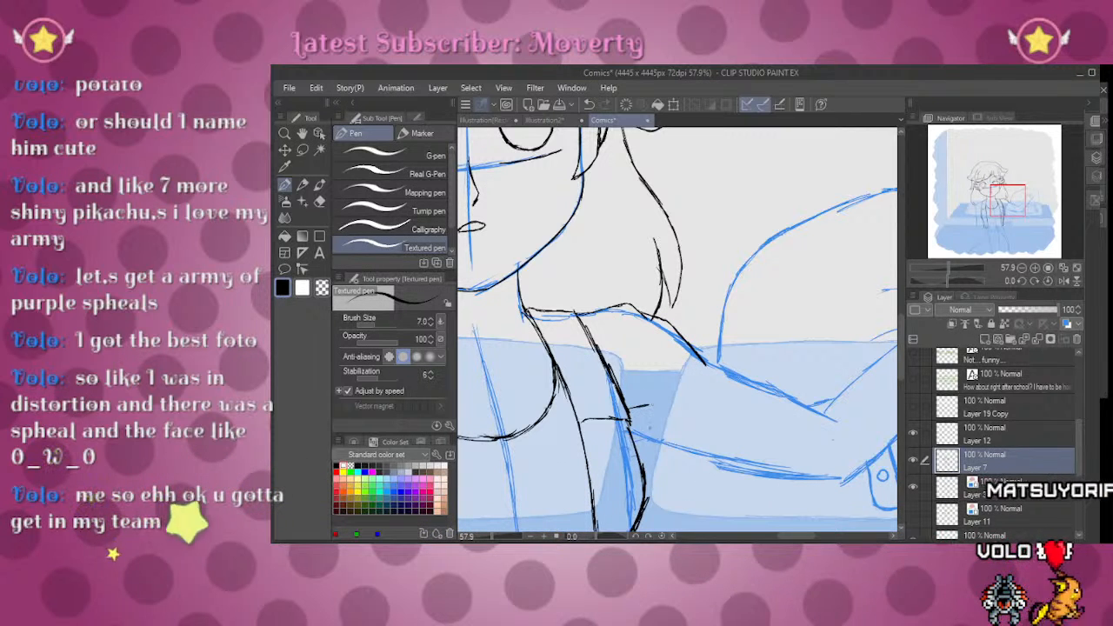
{"action": "left_click_drag", "start_coordinate": [627, 408], "coordinate": [648, 404]}
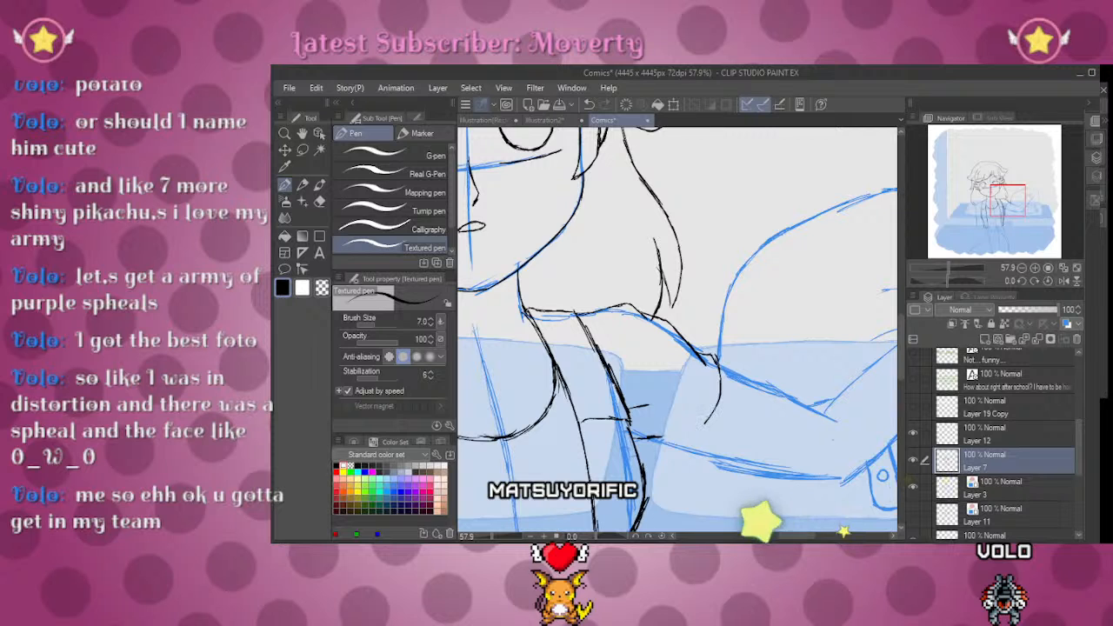
Step: Ink the curved sleeve end around the right-hand upper arm and add a wide cuff below it, tidying its underside
{"action": "left_click_drag", "start_coordinate": [705, 423], "coordinate": [692, 440]}
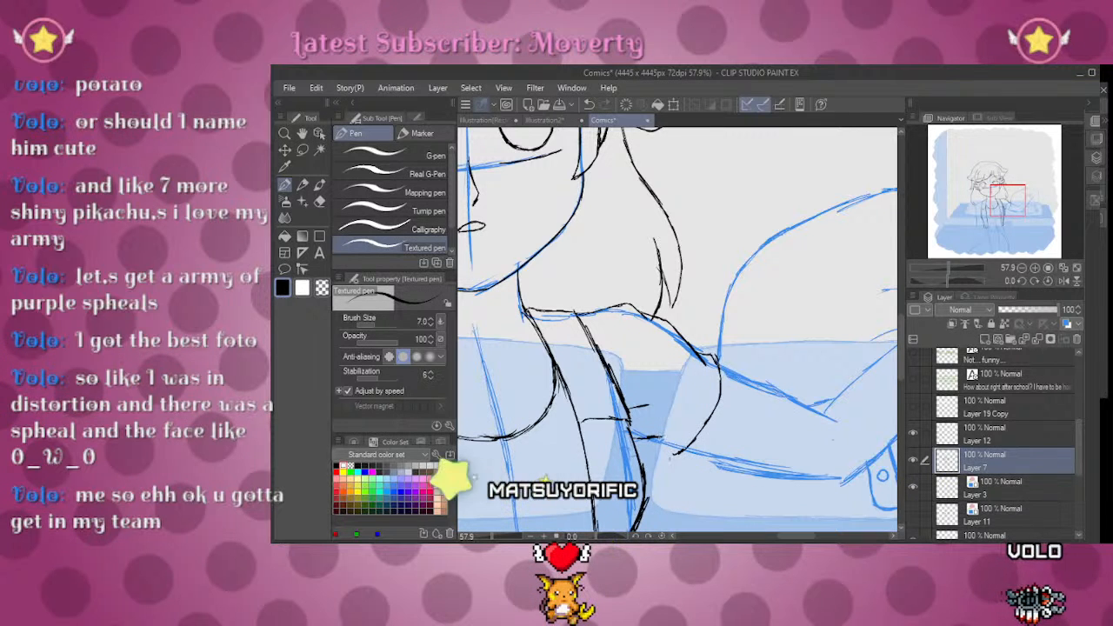
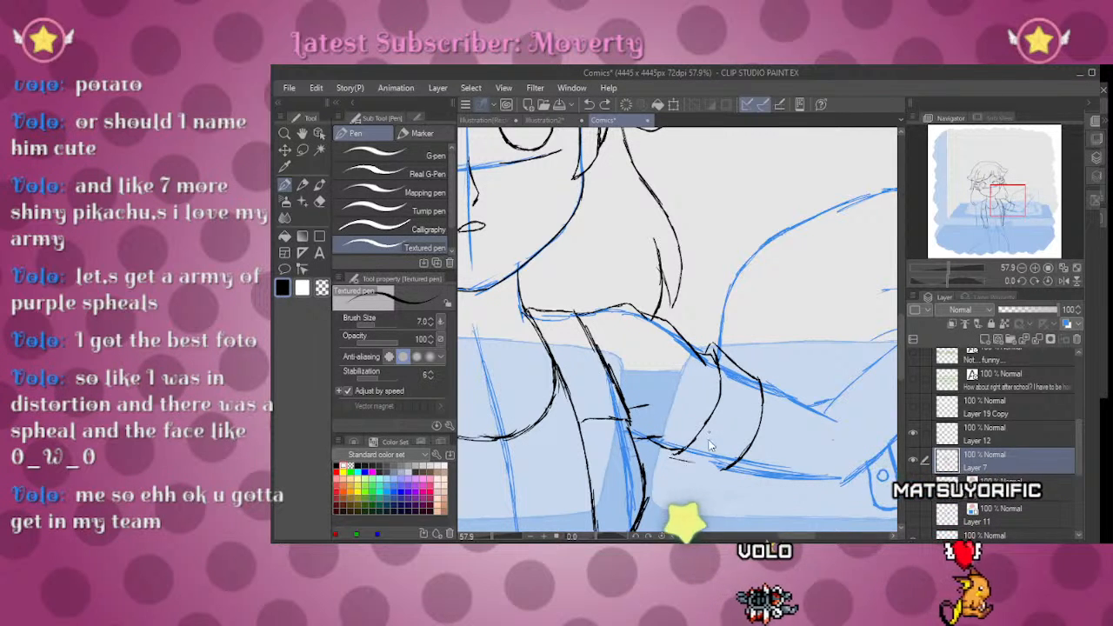
{"action": "key", "text": "e"}
{"action": "key", "text": "p"}
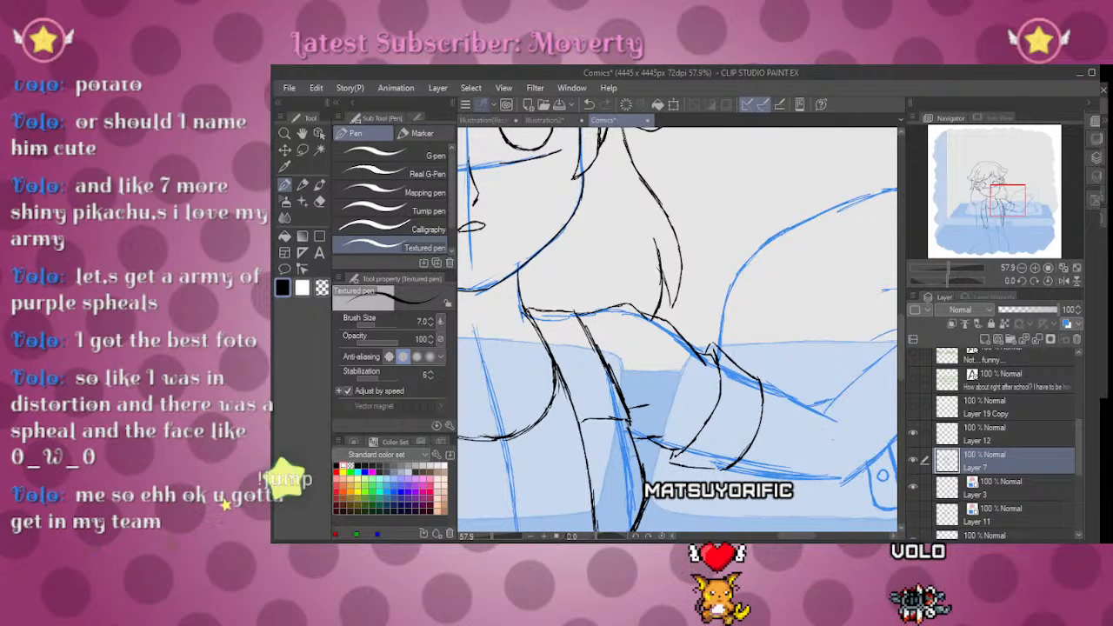
{"action": "mouse_move", "coordinate": [962, 264]}
{"action": "left_mouse_down"}
{"action": "mouse_move", "coordinate": [930, 260]}
{"action": "mouse_move", "coordinate": [946, 266]}
{"action": "left_mouse_up"}
{"action": "left_click_drag", "start_coordinate": [973, 211], "coordinate": [1020, 201]}
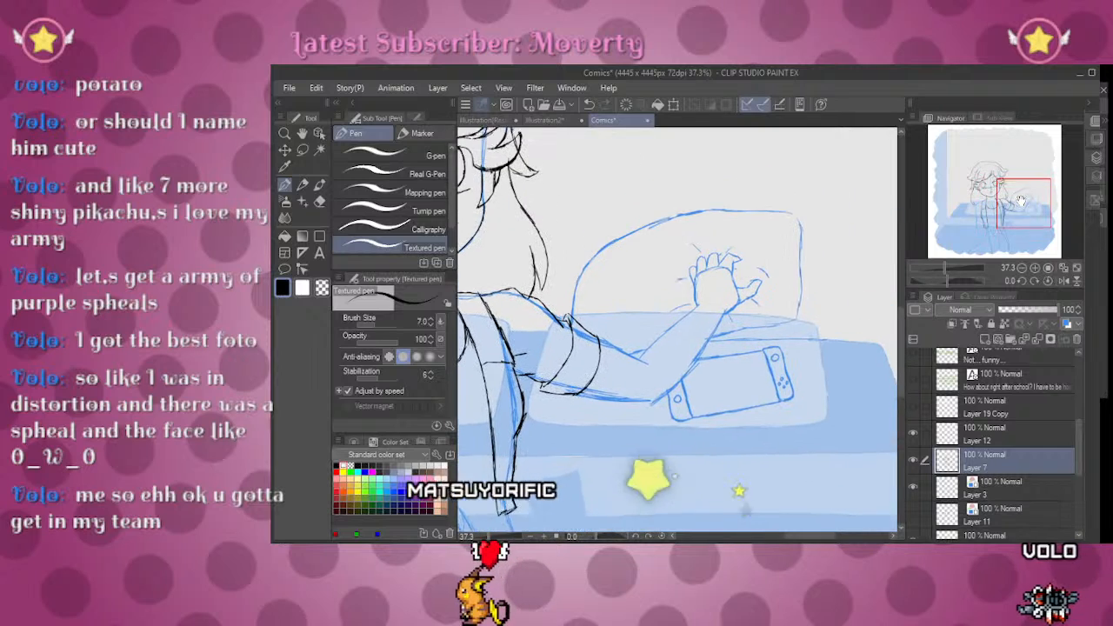
Step: Ink the upper and lower edges of the upper arm from the sleeve cuff to the elbow
{"action": "left_click_drag", "start_coordinate": [943, 264], "coordinate": [949, 264]}
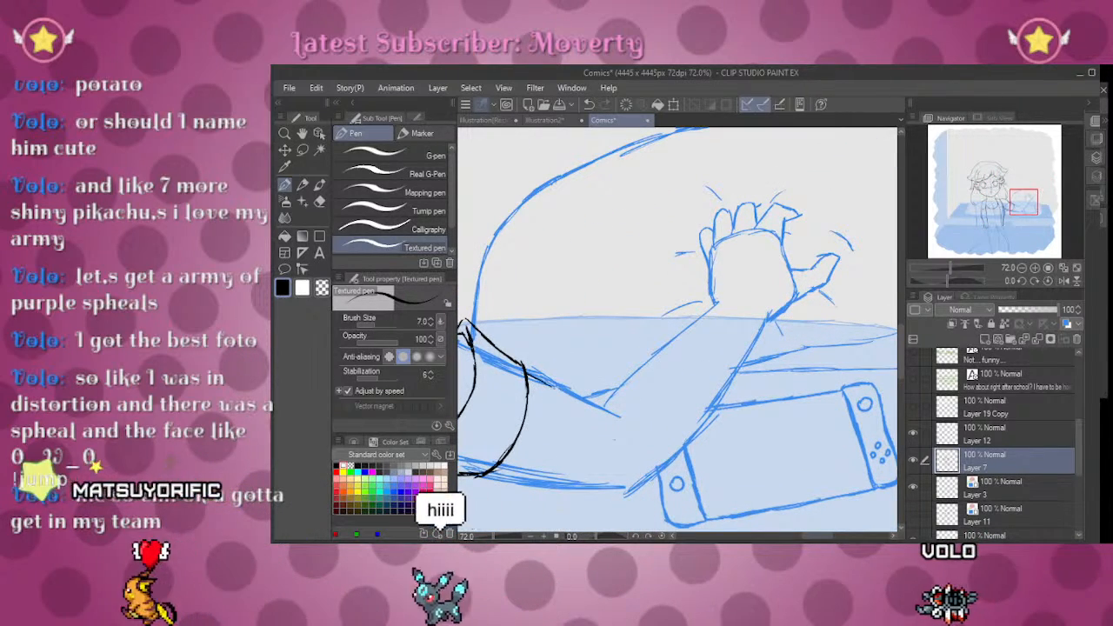
{"action": "left_click_drag", "start_coordinate": [526, 372], "coordinate": [606, 411]}
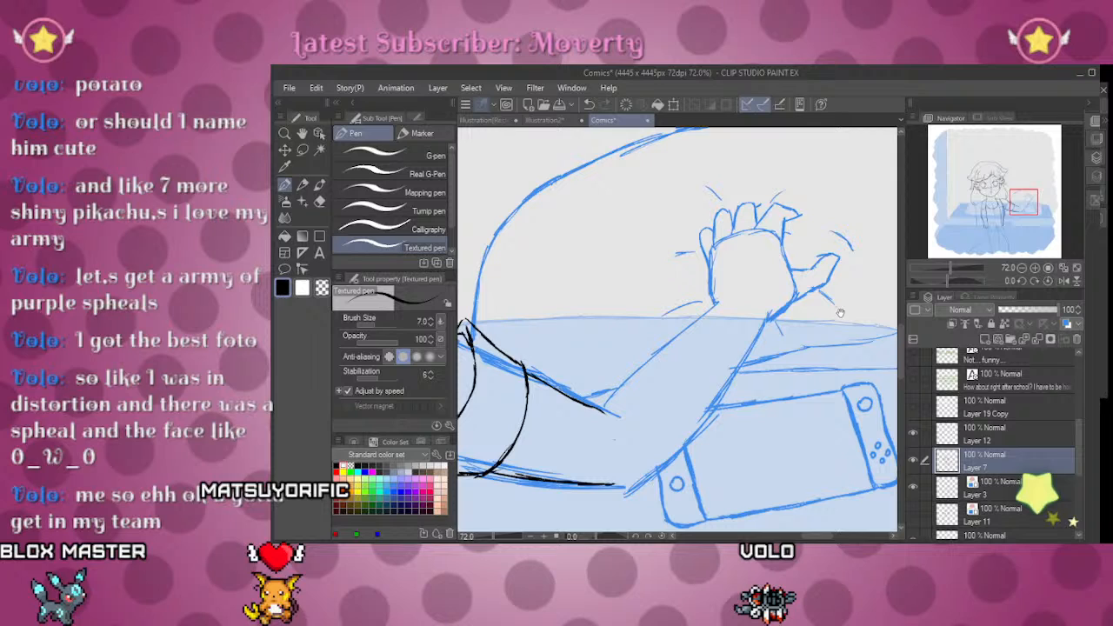
Step: Ink the raised hand's outer palm edge and the outlines of its four fingers, continuing along the palm to the thumb's base
{"action": "left_click_drag", "start_coordinate": [840, 313], "coordinate": [832, 263]}
{"action": "mouse_move", "coordinate": [950, 268]}
{"action": "left_mouse_down"}
{"action": "mouse_move", "coordinate": [936, 266]}
{"action": "mouse_move", "coordinate": [951, 262]}
{"action": "left_mouse_up"}
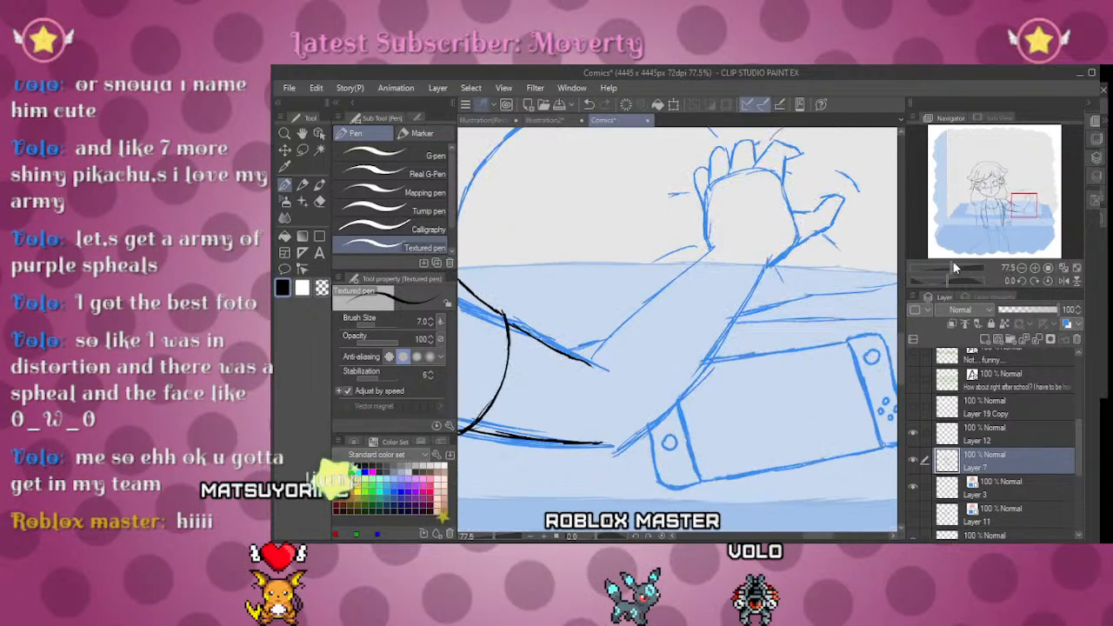
{"action": "left_click", "coordinate": [1027, 195]}
{"action": "left_click_drag", "start_coordinate": [1026, 195], "coordinate": [1025, 197]}
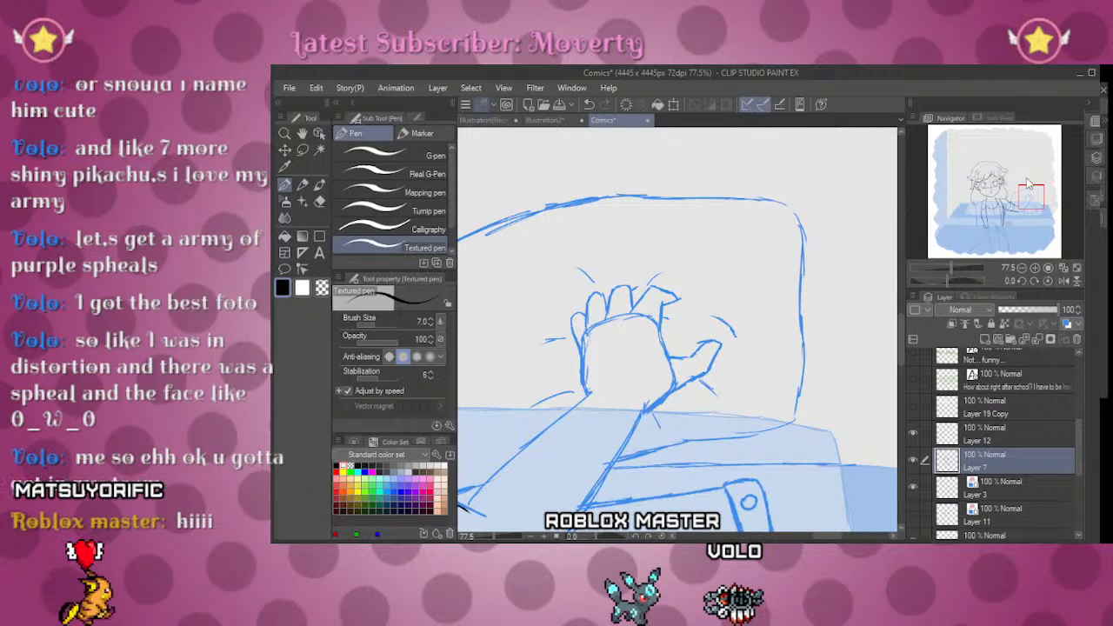
{"action": "left_click", "coordinate": [948, 268]}
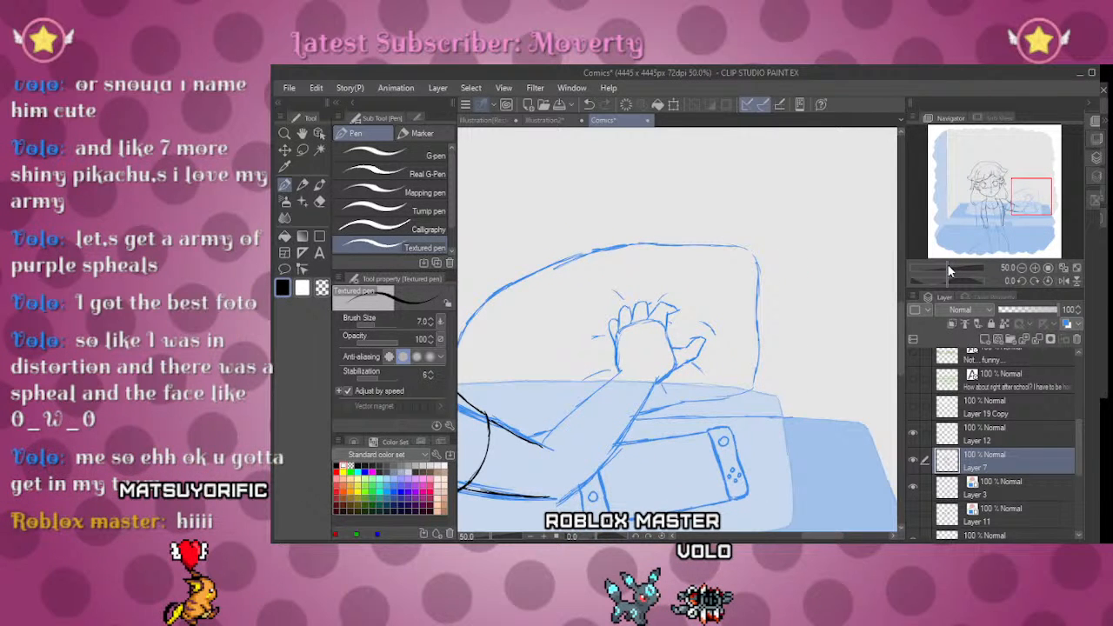
{"action": "left_click_drag", "start_coordinate": [946, 268], "coordinate": [957, 268]}
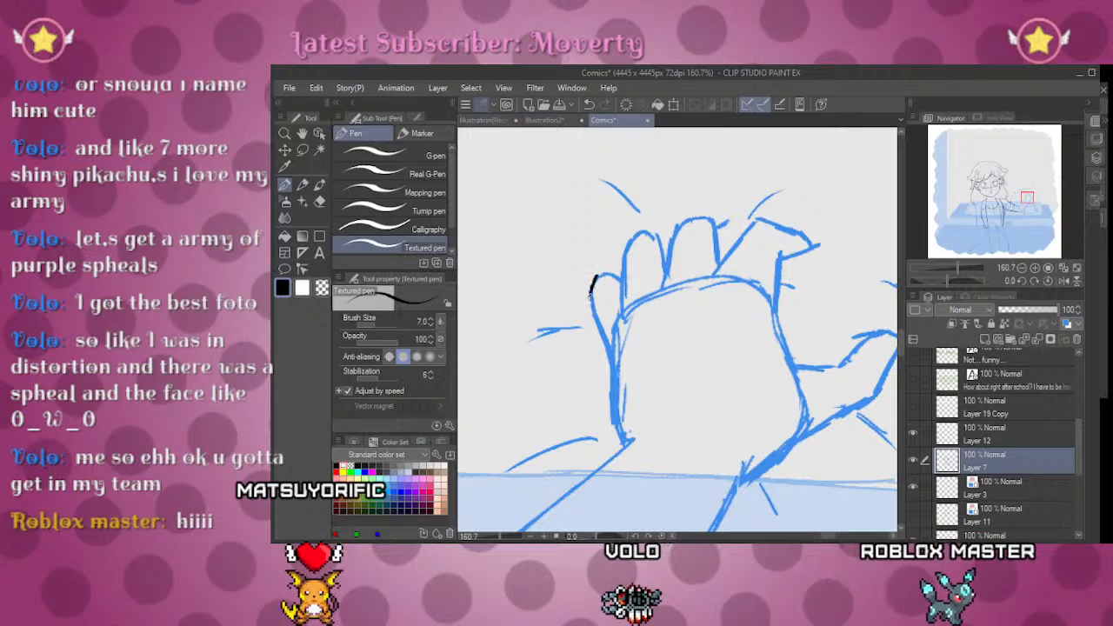
{"action": "left_click_drag", "start_coordinate": [590, 305], "coordinate": [624, 441]}
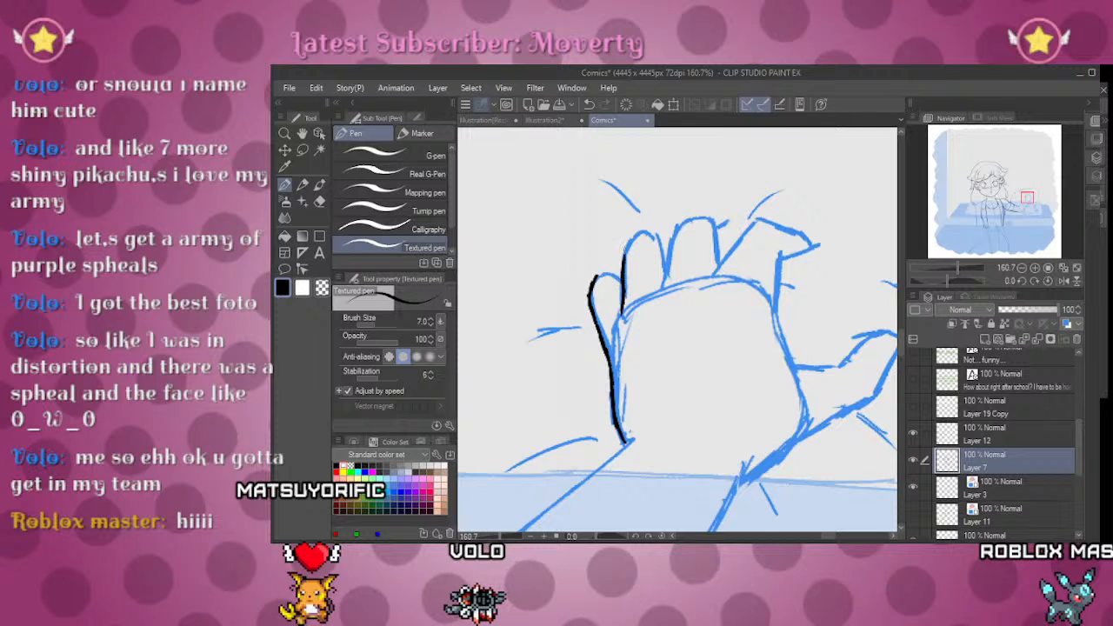
{"action": "left_click_drag", "start_coordinate": [624, 261], "coordinate": [658, 241]}
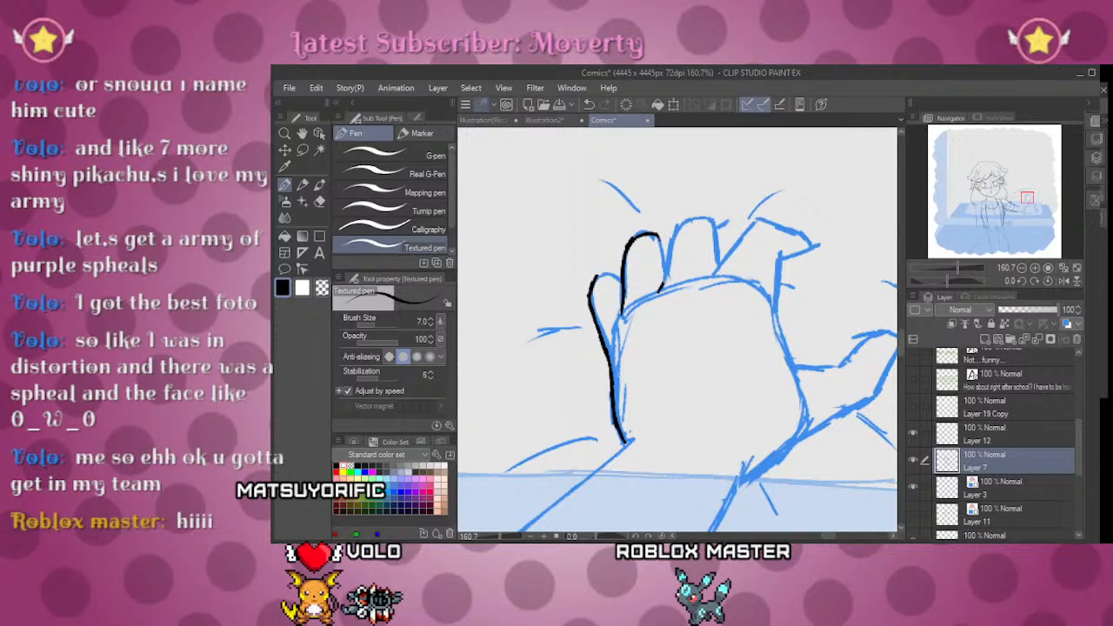
{"action": "left_click_drag", "start_coordinate": [659, 289], "coordinate": [708, 213]}
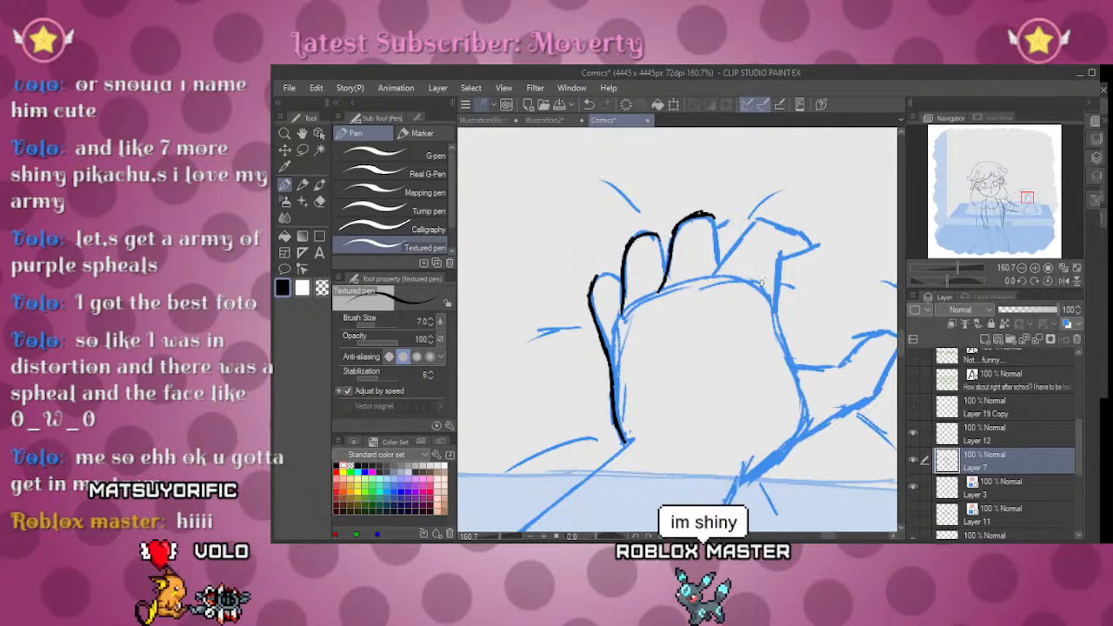
{"action": "mouse_move", "coordinate": [735, 245]}
{"action": "left_mouse_down"}
{"action": "mouse_move", "coordinate": [705, 284]}
{"action": "mouse_move", "coordinate": [782, 226]}
{"action": "left_mouse_up"}
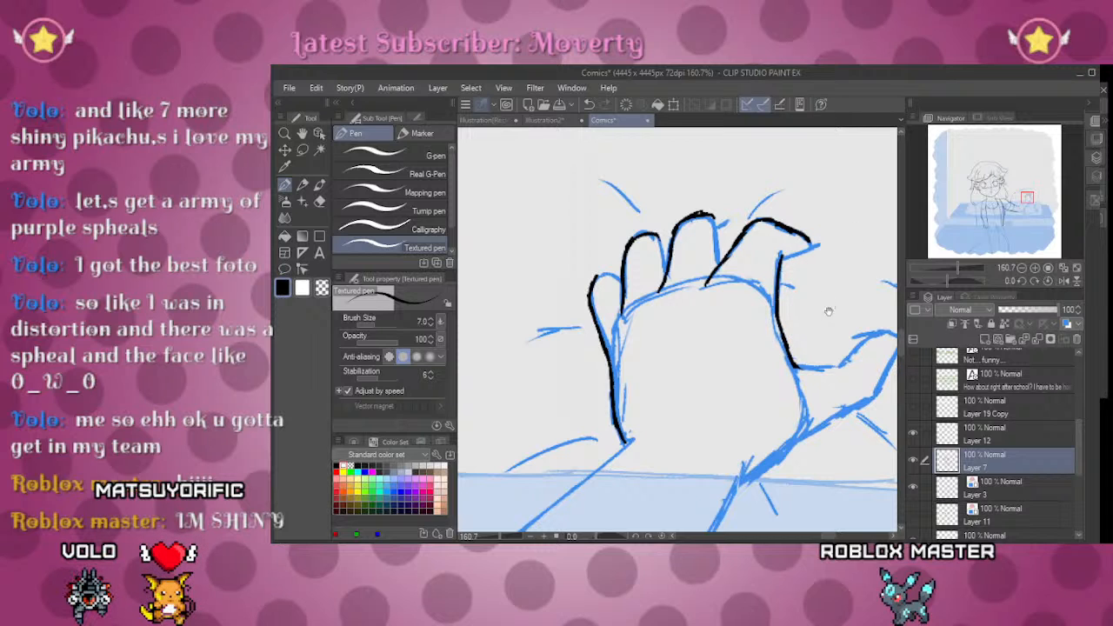
Step: Ink the thumb's outline from the palm around its pointed tip and back down to the wrist
{"action": "left_click_drag", "start_coordinate": [829, 313], "coordinate": [706, 276]}
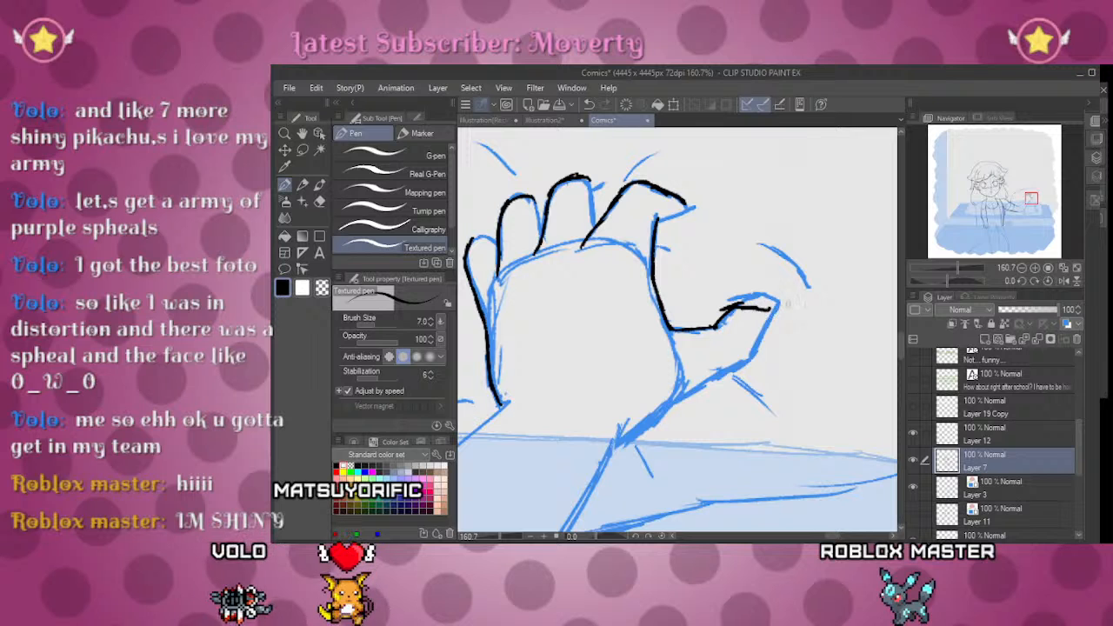
{"action": "left_click_drag", "start_coordinate": [784, 300], "coordinate": [773, 311]}
{"action": "left_click_drag", "start_coordinate": [948, 280], "coordinate": [932, 280]}
{"action": "left_click_drag", "start_coordinate": [738, 289], "coordinate": [744, 314]}
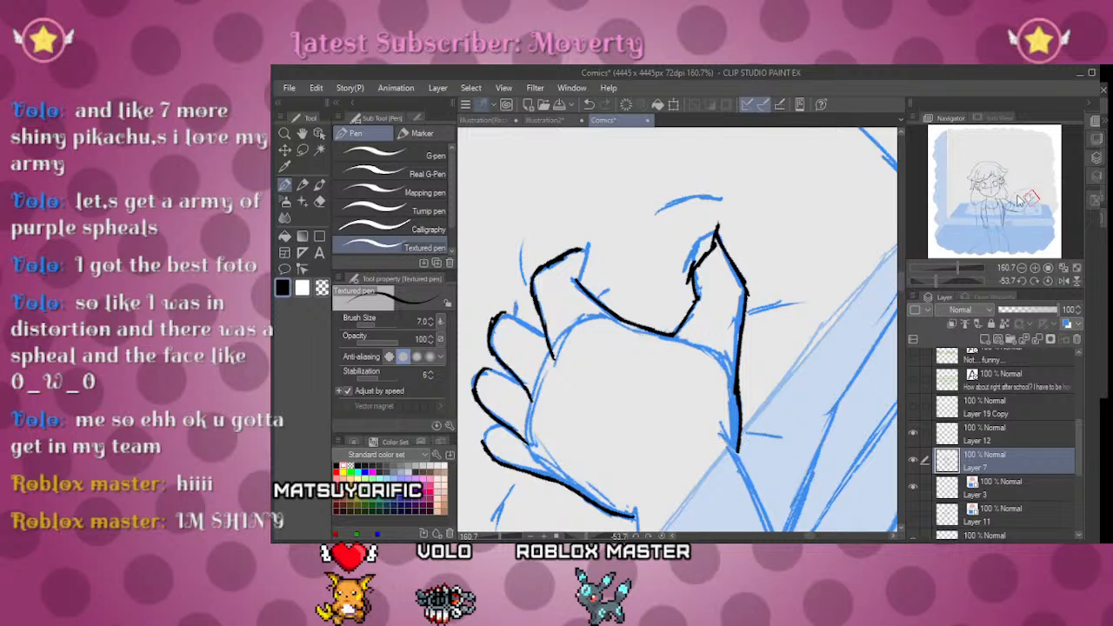
Step: Ink both edges of the forearm between the wrist and the elbow, and lasso around the forearm and hand
{"action": "left_click", "coordinate": [1048, 280]}
{"action": "scroll", "coordinate": [452, 424], "scroll_direction": "down", "scroll_amount": 5}
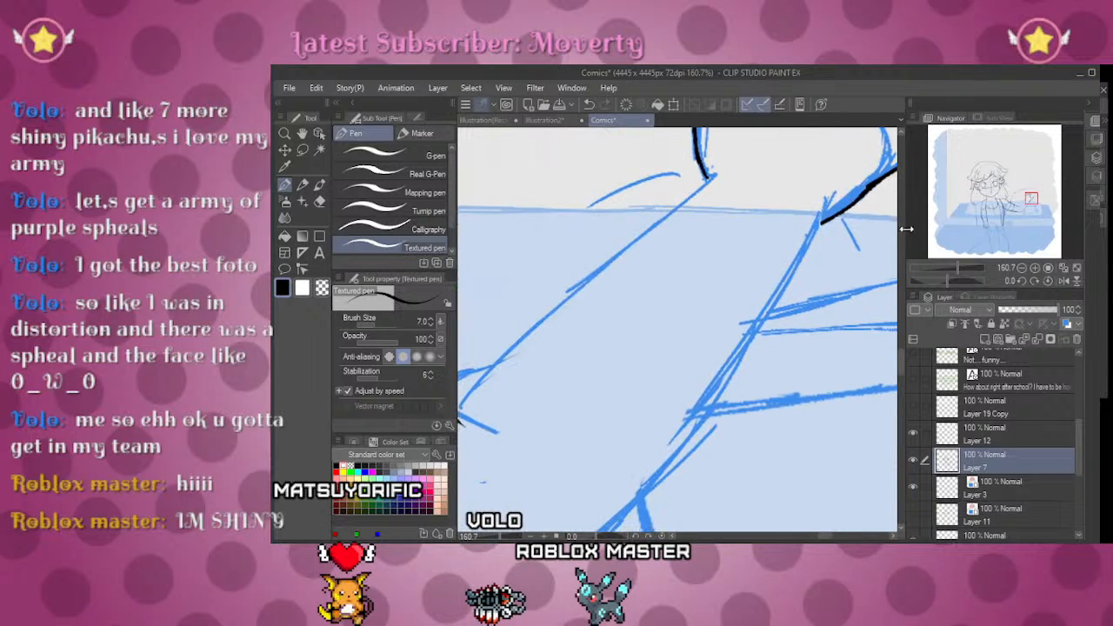
{"action": "mouse_move", "coordinate": [955, 264]}
{"action": "left_mouse_down"}
{"action": "mouse_move", "coordinate": [938, 267]}
{"action": "mouse_move", "coordinate": [952, 263]}
{"action": "left_mouse_up"}
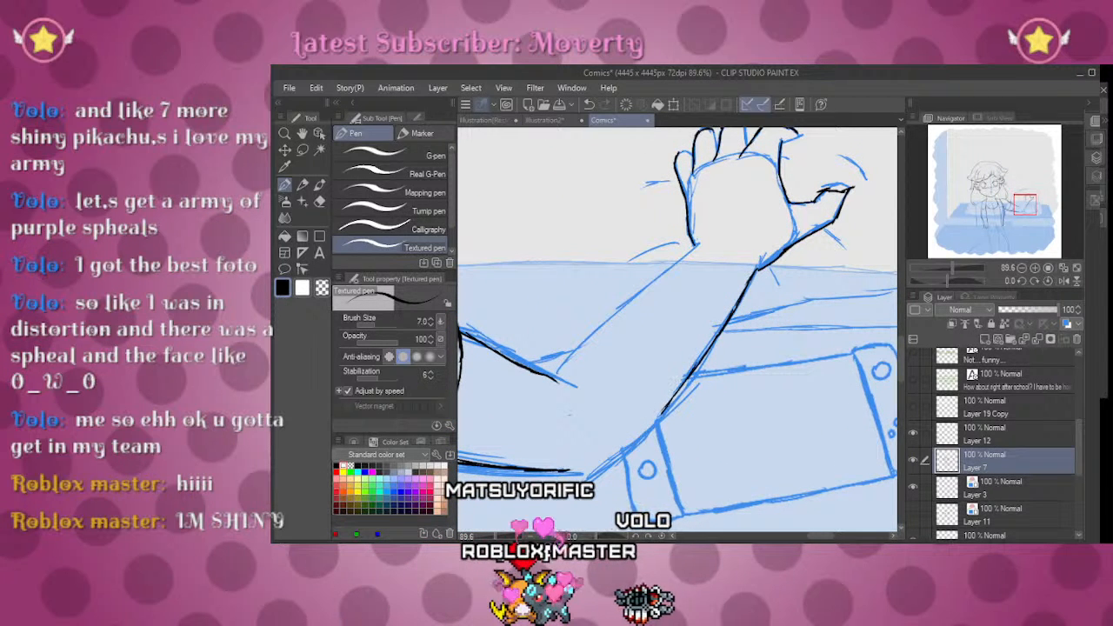
{"action": "left_click_drag", "start_coordinate": [661, 413], "coordinate": [495, 470]}
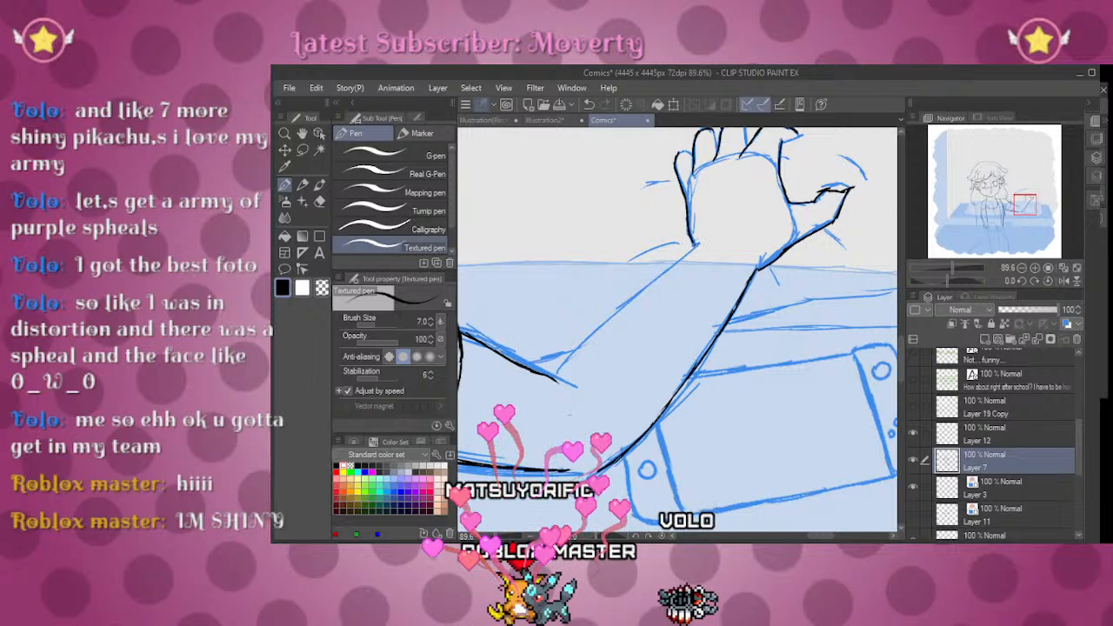
{"action": "left_click_drag", "start_coordinate": [693, 246], "coordinate": [571, 355]}
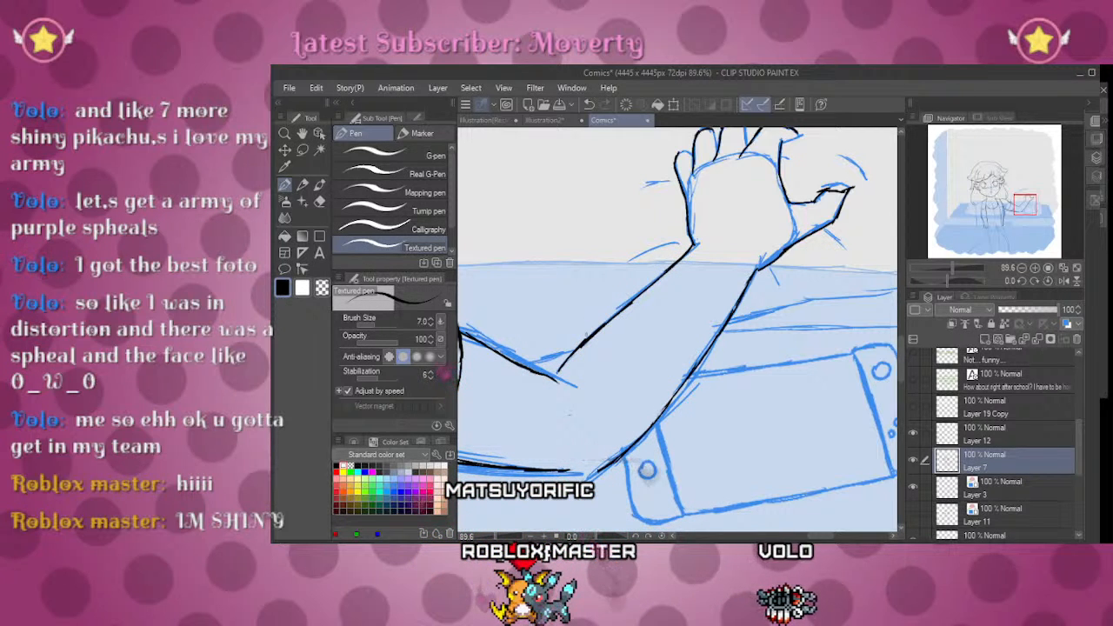
{"action": "left_click", "coordinate": [303, 149]}
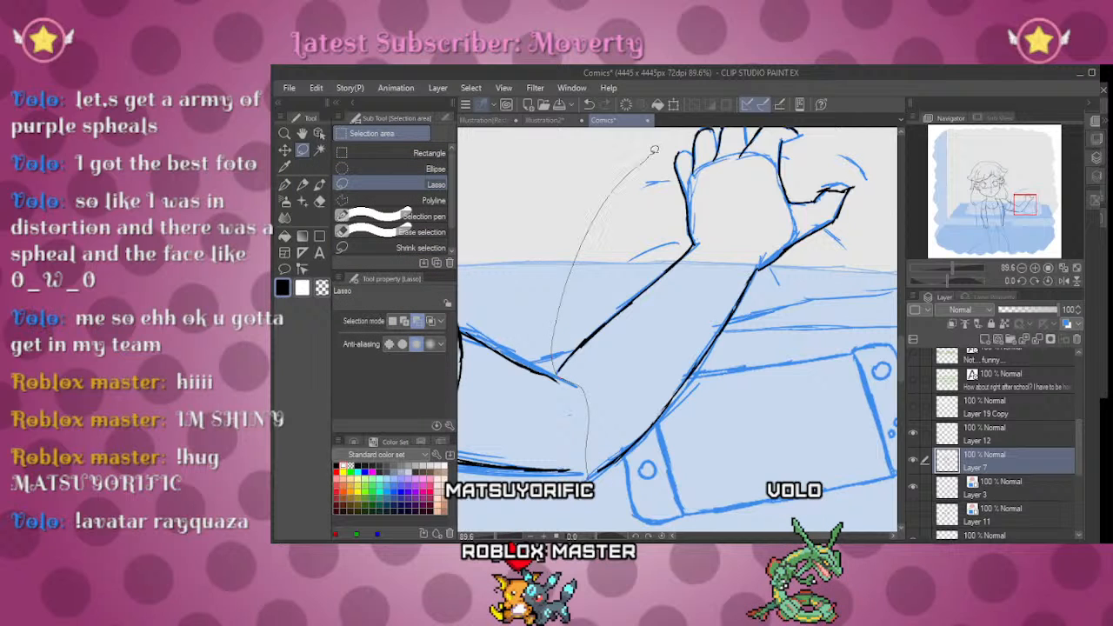
{"action": "mouse_move", "coordinate": [767, 240]}
{"action": "left_mouse_down"}
{"action": "mouse_move", "coordinate": [728, 317]}
{"action": "mouse_move", "coordinate": [739, 298]}
{"action": "left_mouse_up"}
Step: Ink the underside of the index fingertip, short accent marks beneath it and an angular mark beside the thumb's base
{"action": "left_click_drag", "start_coordinate": [950, 268], "coordinate": [963, 267]}
{"action": "key", "text": "p"}
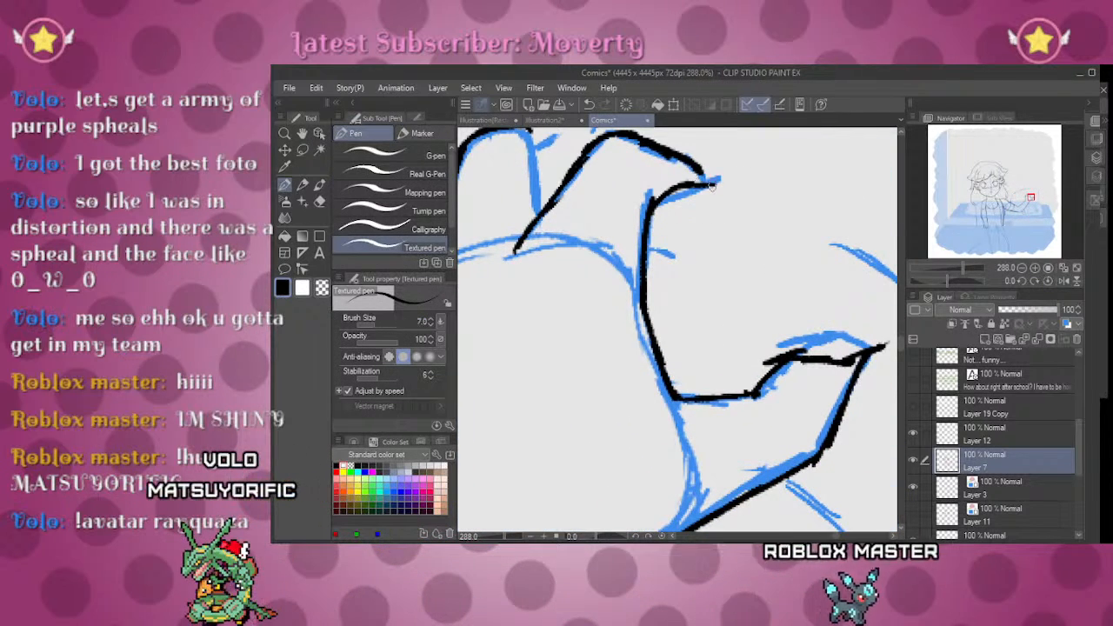
{"action": "left_click_drag", "start_coordinate": [700, 182], "coordinate": [743, 161]}
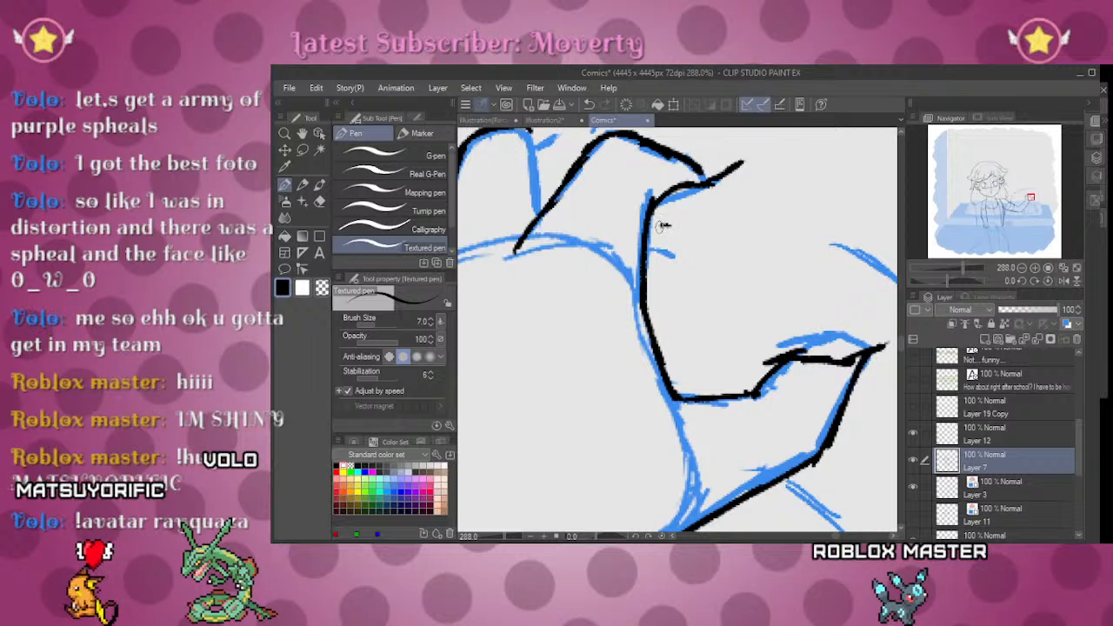
{"action": "left_click_drag", "start_coordinate": [652, 252], "coordinate": [669, 283]}
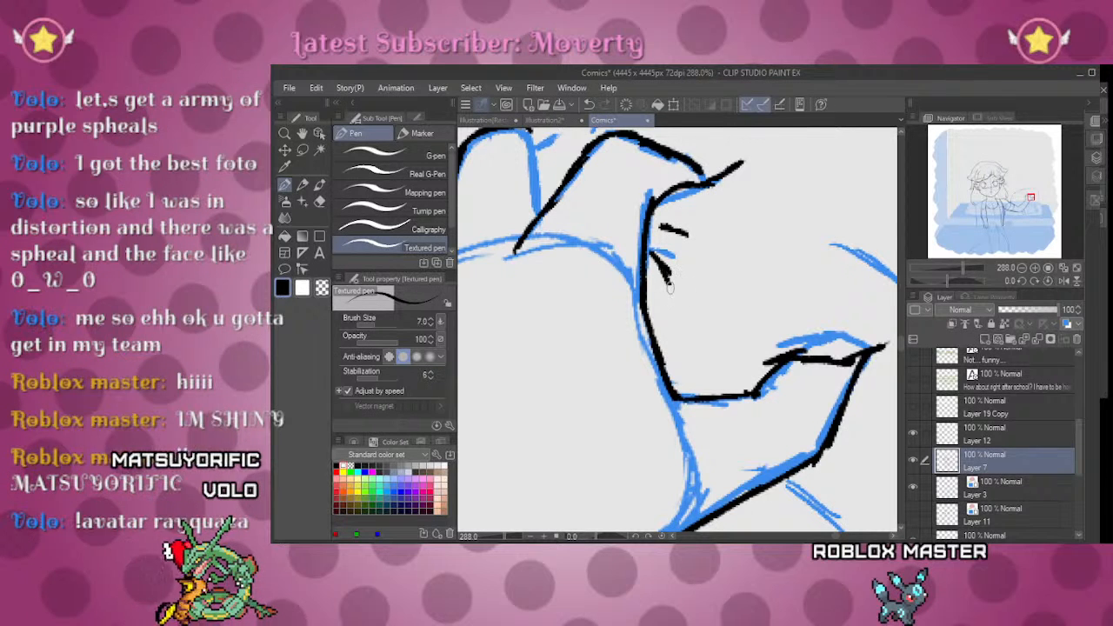
{"action": "left_click_drag", "start_coordinate": [754, 225], "coordinate": [759, 228]}
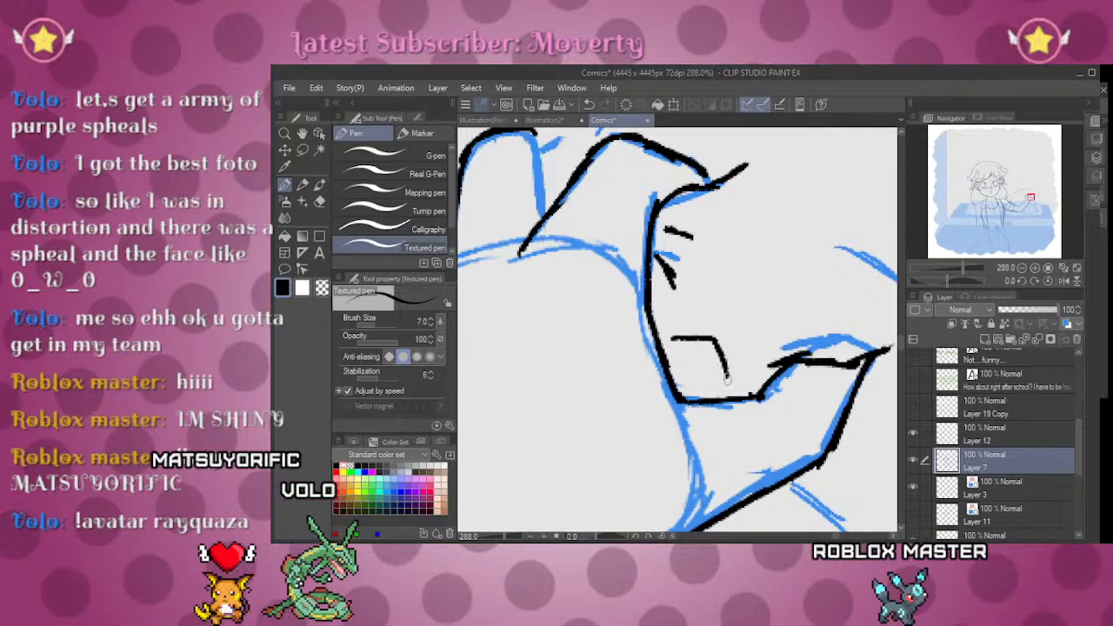
Step: Close the outlines of the middle, ring and little fingers and ink the short motion lines around the hand and wrist
{"action": "mouse_move", "coordinate": [834, 225]}
{"action": "left_mouse_down"}
{"action": "mouse_move", "coordinate": [687, 343]}
{"action": "mouse_move", "coordinate": [788, 439]}
{"action": "left_mouse_up"}
{"action": "left_click_drag", "start_coordinate": [776, 398], "coordinate": [828, 400]}
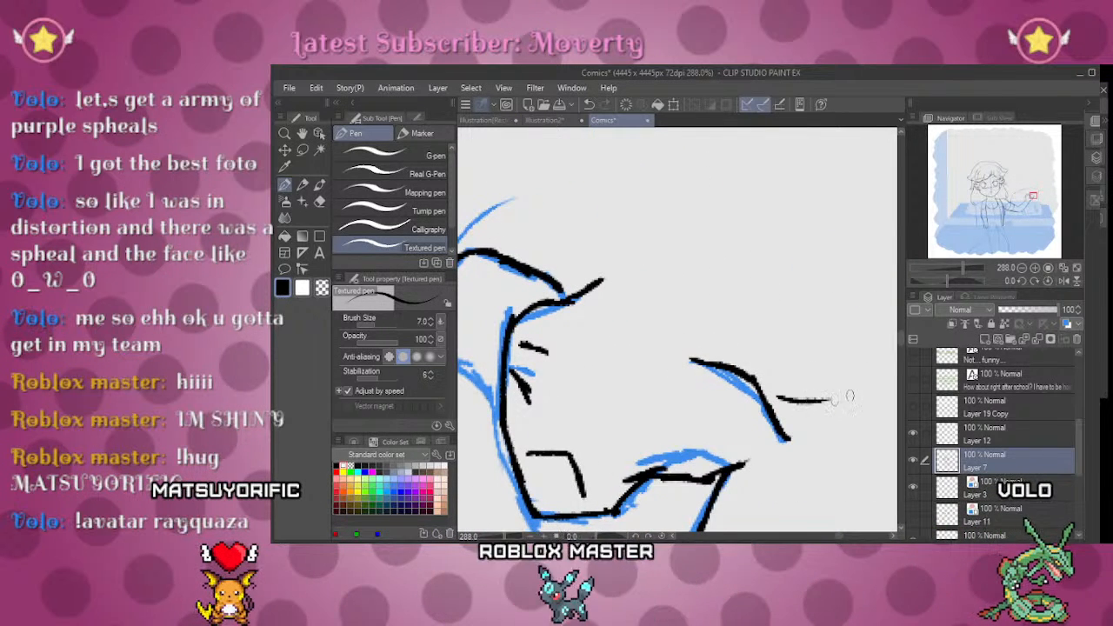
{"action": "mouse_move", "coordinate": [559, 244]}
{"action": "left_mouse_down"}
{"action": "mouse_move", "coordinate": [778, 201]}
{"action": "mouse_move", "coordinate": [807, 261]}
{"action": "left_mouse_up"}
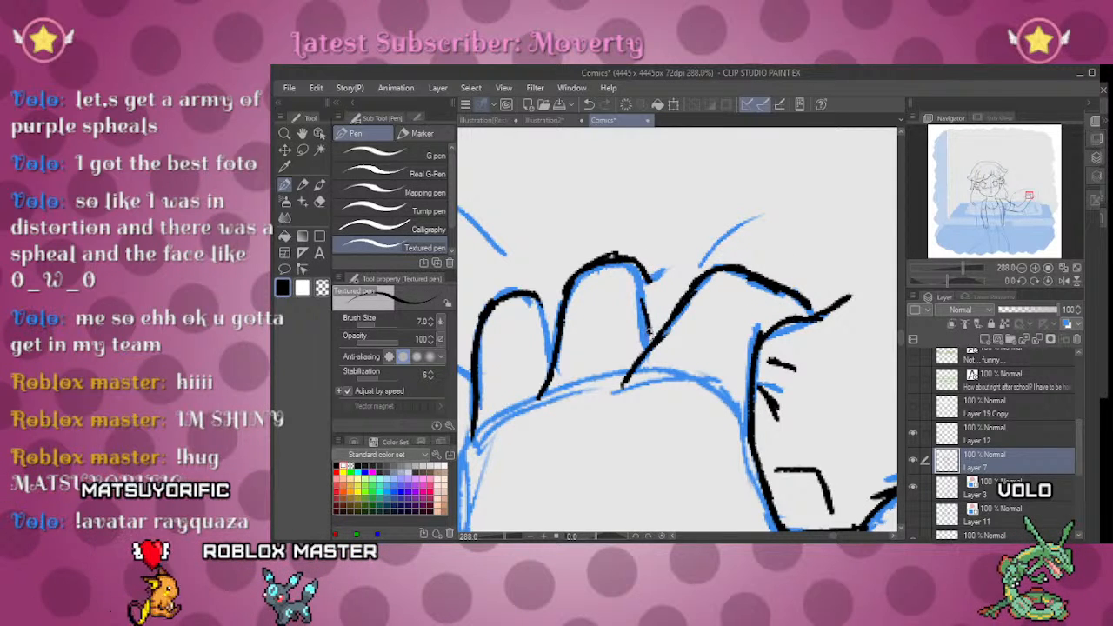
{"action": "mouse_move", "coordinate": [643, 297]}
{"action": "left_mouse_down"}
{"action": "mouse_move", "coordinate": [665, 261]}
{"action": "mouse_move", "coordinate": [774, 211]}
{"action": "mouse_move", "coordinate": [624, 273]}
{"action": "mouse_move", "coordinate": [753, 199]}
{"action": "left_mouse_up"}
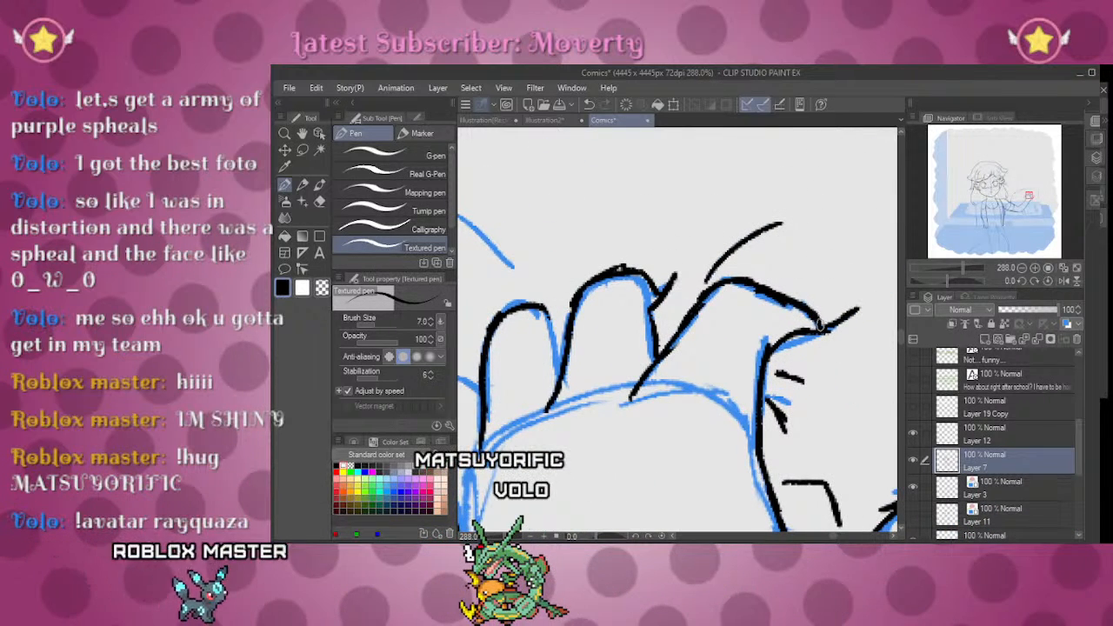
{"action": "left_click_drag", "start_coordinate": [657, 239], "coordinate": [809, 203]}
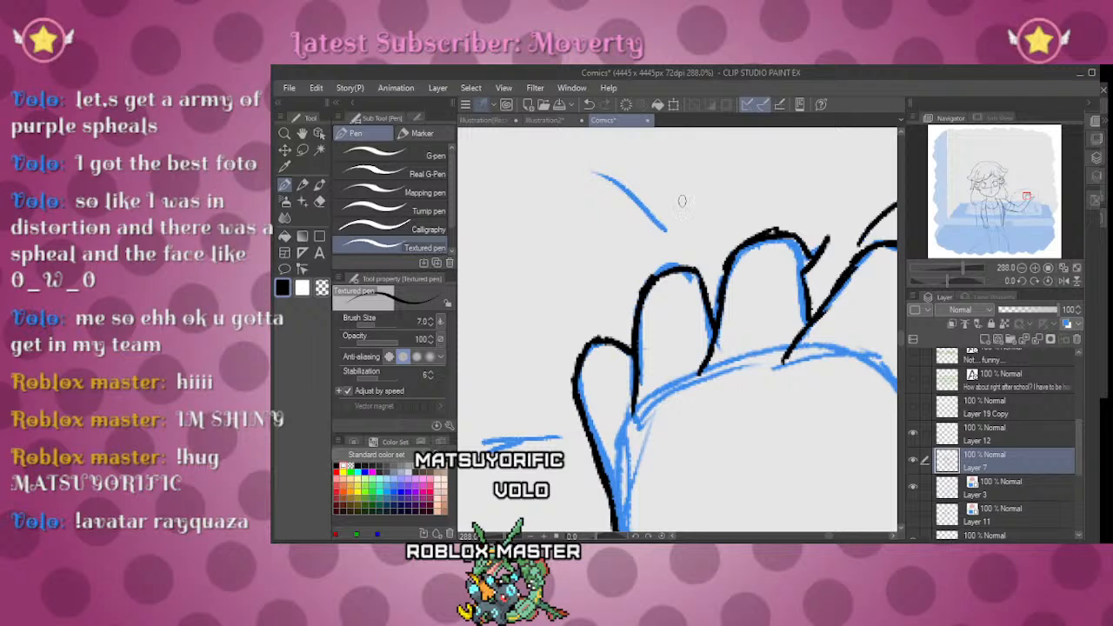
{"action": "left_click_drag", "start_coordinate": [959, 263], "coordinate": [927, 280]}
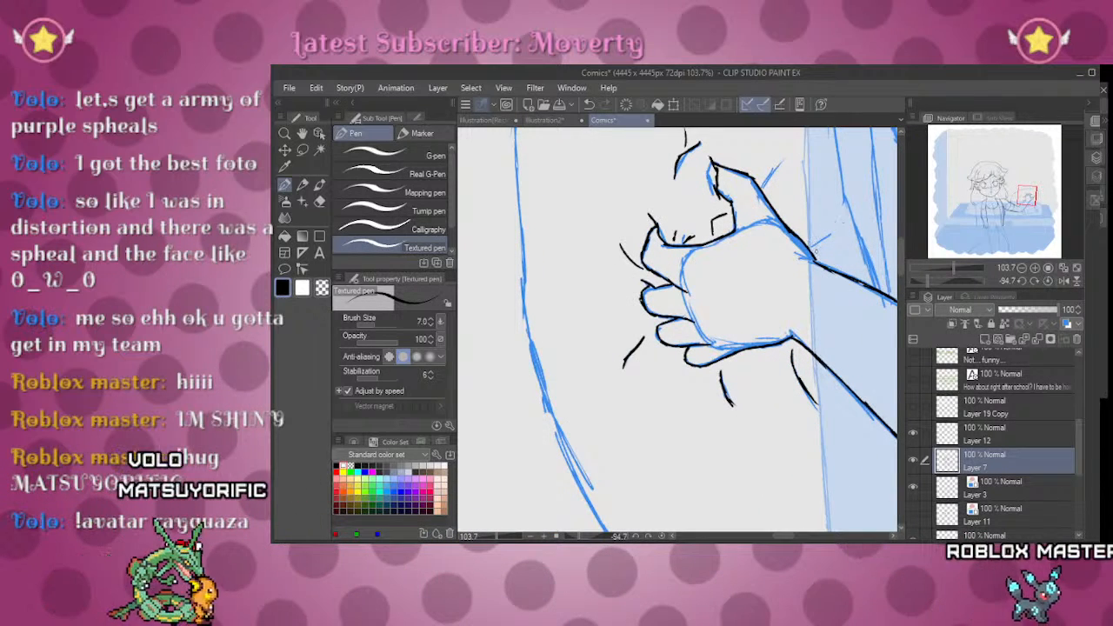
Step: Ink the pillow's lower edge behind the forearm and its right-hand side up to the rounded upper corner
{"action": "mouse_move", "coordinate": [847, 167]}
{"action": "left_mouse_down"}
{"action": "mouse_move", "coordinate": [665, 351]}
{"action": "mouse_move", "coordinate": [754, 277]}
{"action": "mouse_move", "coordinate": [741, 291]}
{"action": "left_mouse_up"}
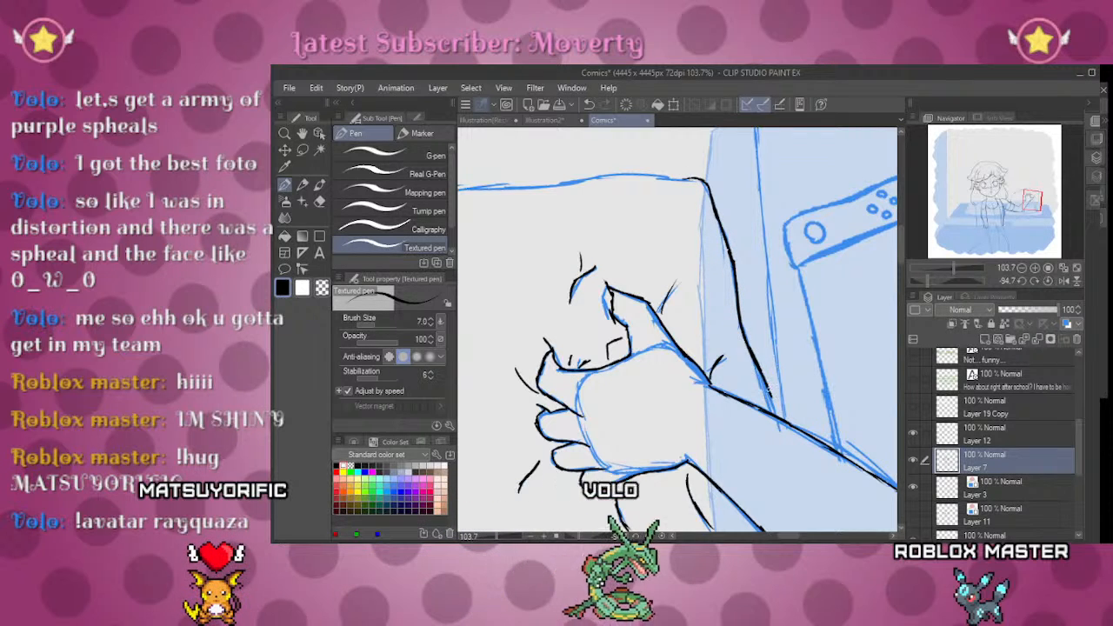
{"action": "left_click_drag", "start_coordinate": [687, 251], "coordinate": [779, 312]}
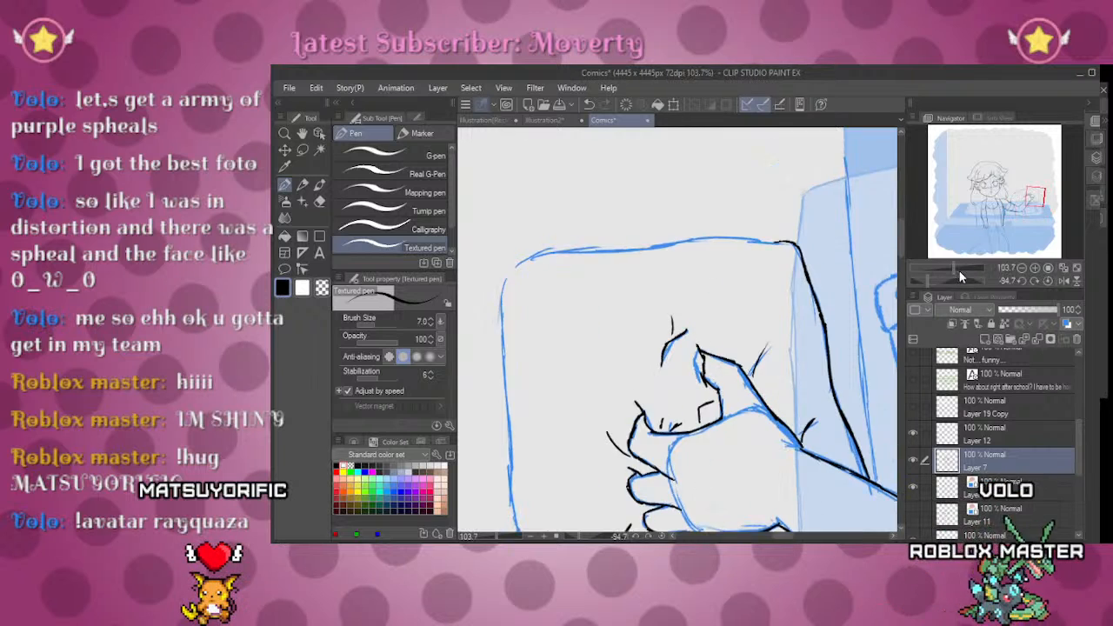
{"action": "left_click", "coordinate": [958, 269]}
{"action": "left_click_drag", "start_coordinate": [956, 268], "coordinate": [945, 278]}
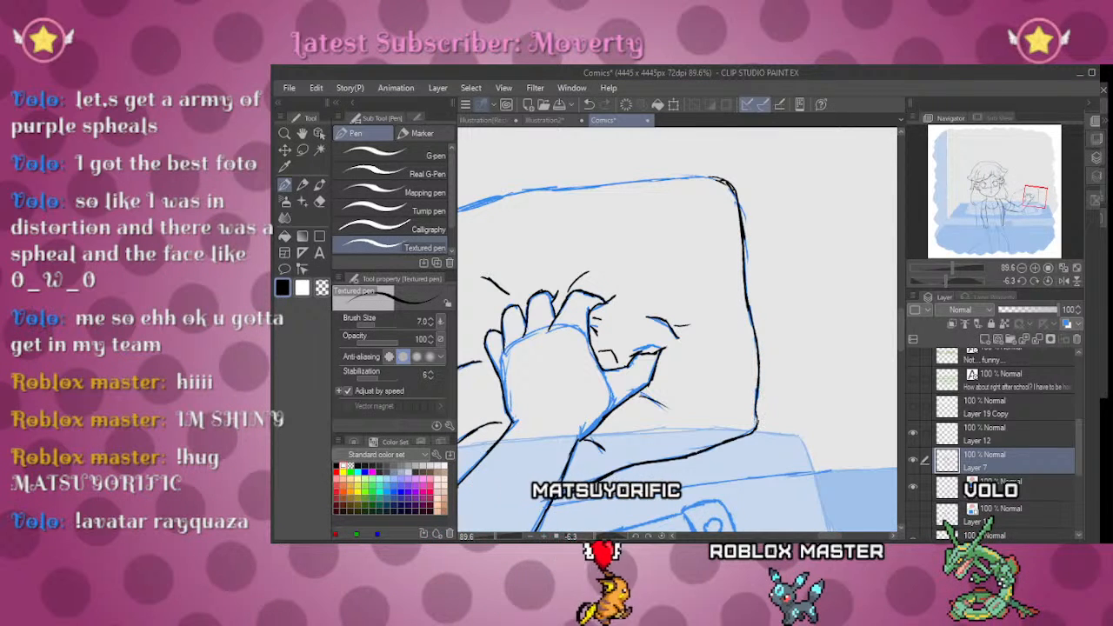
Step: Ink the pillow's top edge and its long curved left-hand side down to the sleeve
{"action": "left_click_drag", "start_coordinate": [945, 279], "coordinate": [941, 224]}
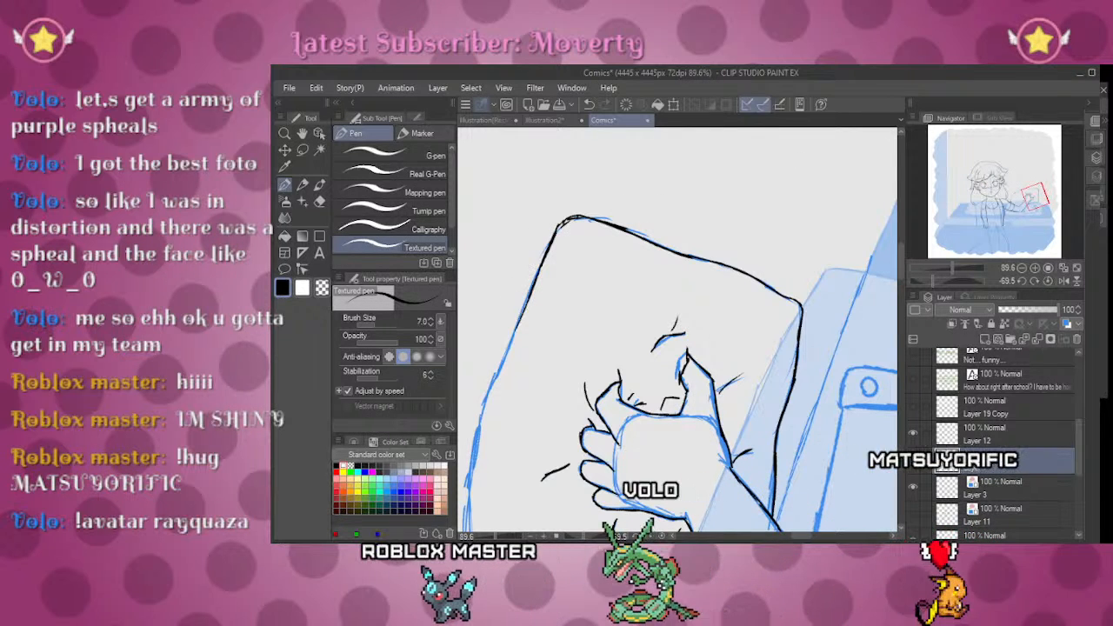
{"action": "mouse_move", "coordinate": [570, 406]}
{"action": "left_mouse_down"}
{"action": "mouse_move", "coordinate": [753, 189]}
{"action": "mouse_move", "coordinate": [733, 241]}
{"action": "left_mouse_up"}
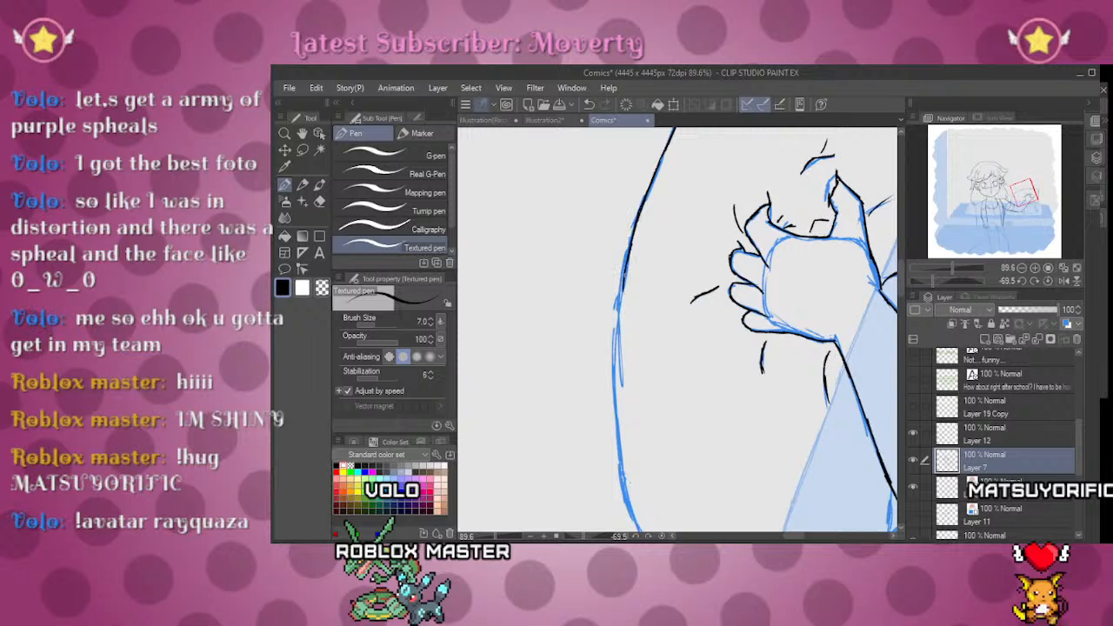
{"action": "left_click_drag", "start_coordinate": [703, 392], "coordinate": [721, 217]}
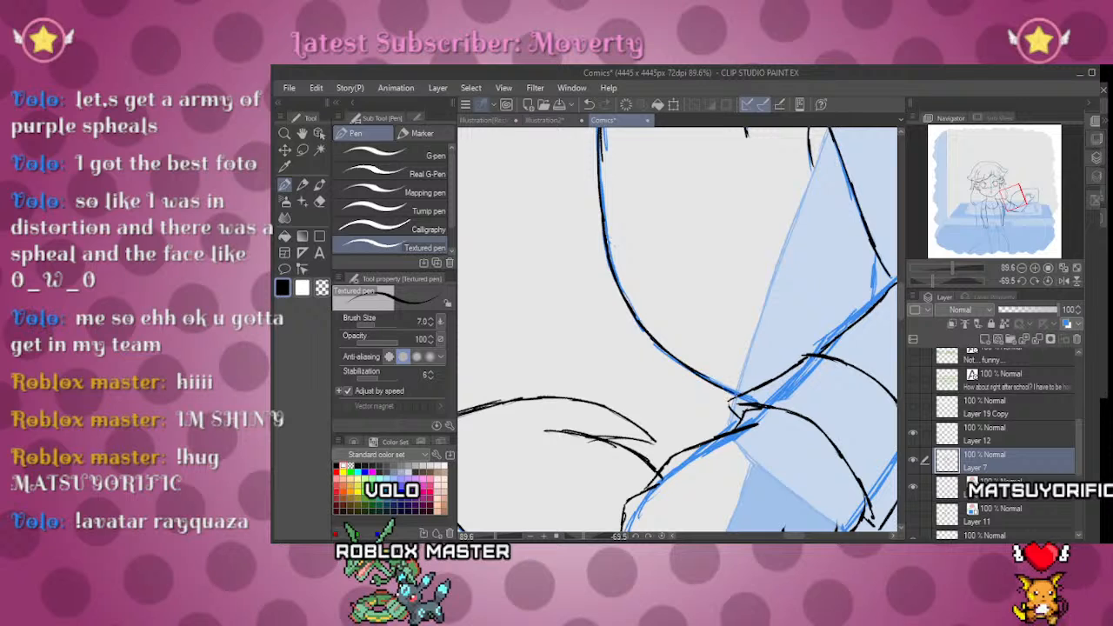
Step: Lasso the inked forearm, raised hand and pillow and shift them slightly left towards the sleeve
{"action": "mouse_move", "coordinate": [934, 280]}
{"action": "left_mouse_down"}
{"action": "mouse_move", "coordinate": [952, 263]}
{"action": "mouse_move", "coordinate": [934, 279]}
{"action": "left_mouse_up"}
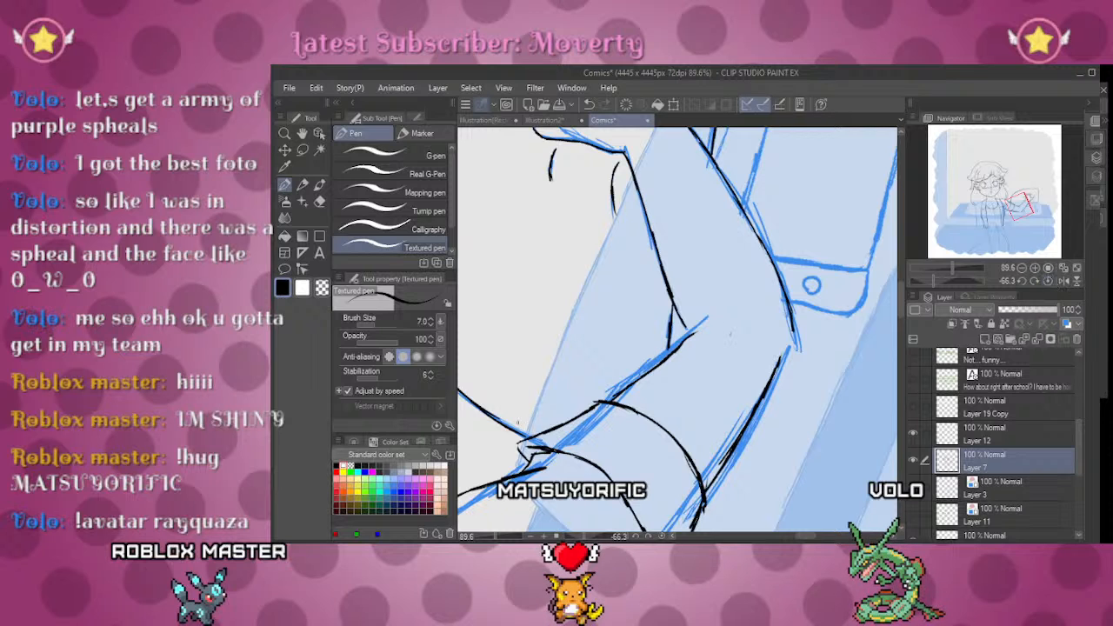
{"action": "key", "text": "e"}
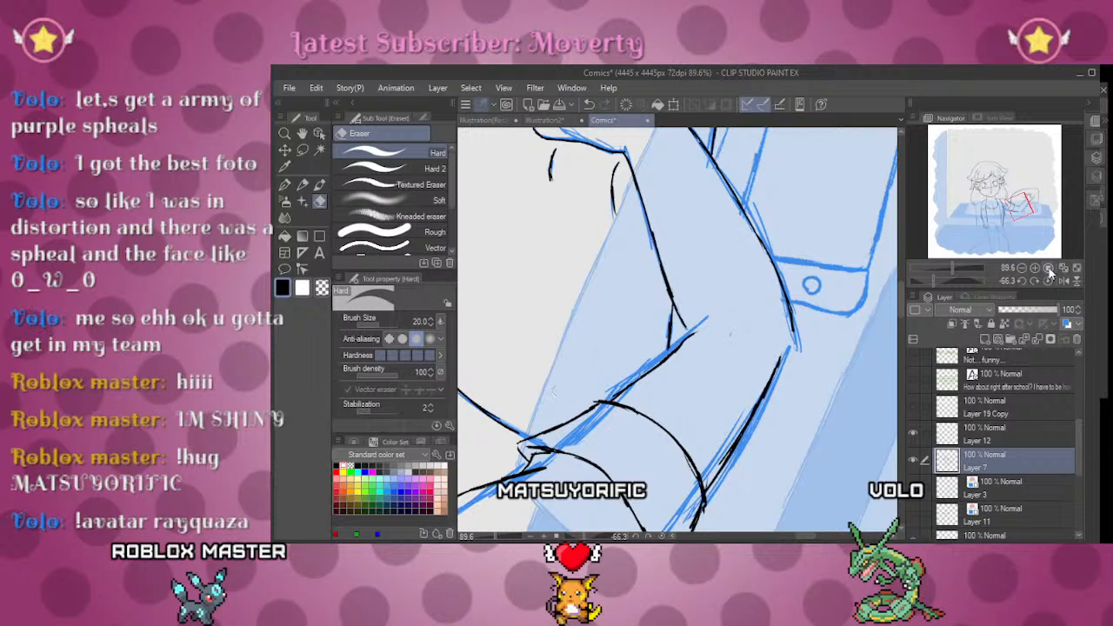
{"action": "left_click", "coordinate": [1046, 277]}
{"action": "left_click", "coordinate": [948, 269]}
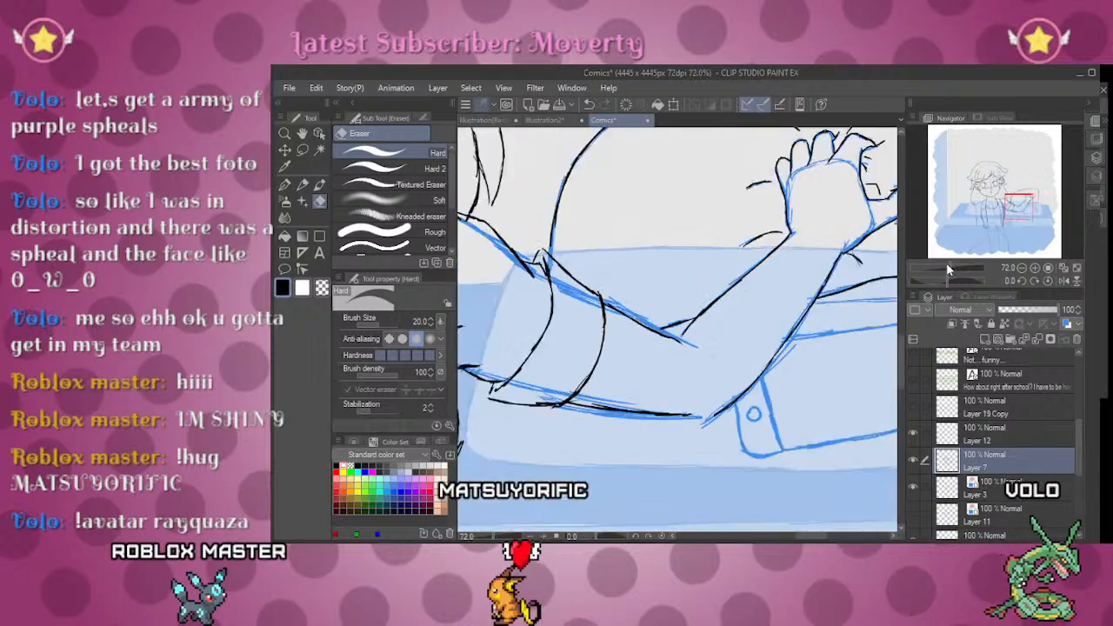
{"action": "left_click_drag", "start_coordinate": [947, 270], "coordinate": [942, 269]}
{"action": "left_click", "coordinate": [1026, 201]}
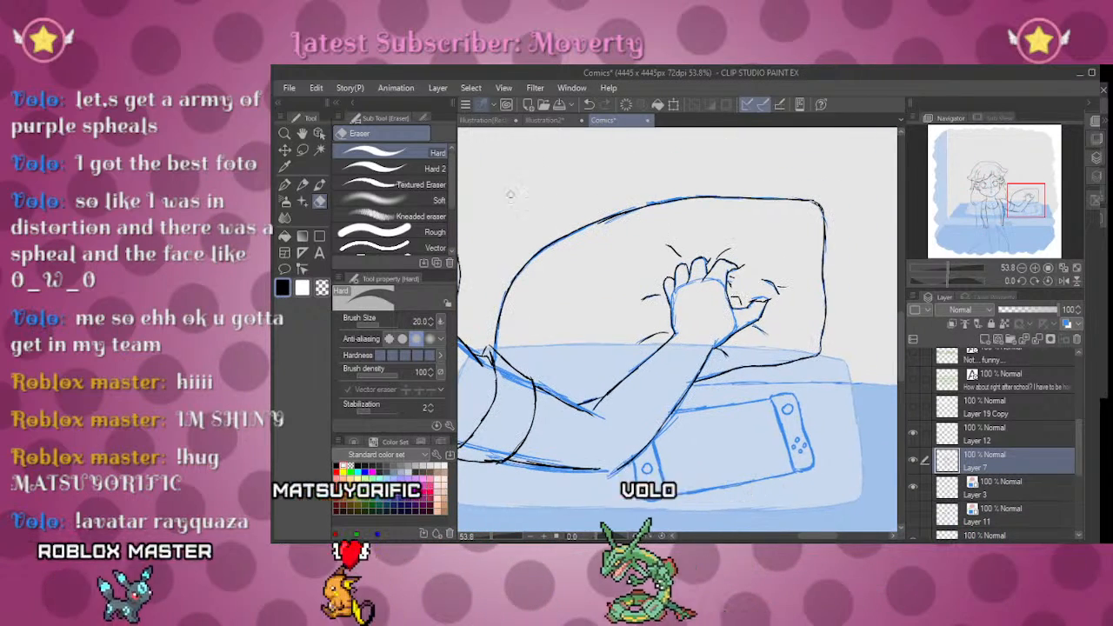
{"action": "key", "text": "m"}
{"action": "mouse_move", "coordinate": [477, 323]}
{"action": "left_mouse_down"}
{"action": "mouse_move", "coordinate": [648, 143]}
{"action": "mouse_move", "coordinate": [766, 137]}
{"action": "mouse_move", "coordinate": [865, 184]}
{"action": "mouse_move", "coordinate": [879, 298]}
{"action": "mouse_move", "coordinate": [857, 354]}
{"action": "mouse_move", "coordinate": [660, 488]}
{"action": "mouse_move", "coordinate": [616, 476]}
{"action": "mouse_move", "coordinate": [607, 416]}
{"action": "mouse_move", "coordinate": [523, 340]}
{"action": "left_mouse_up"}
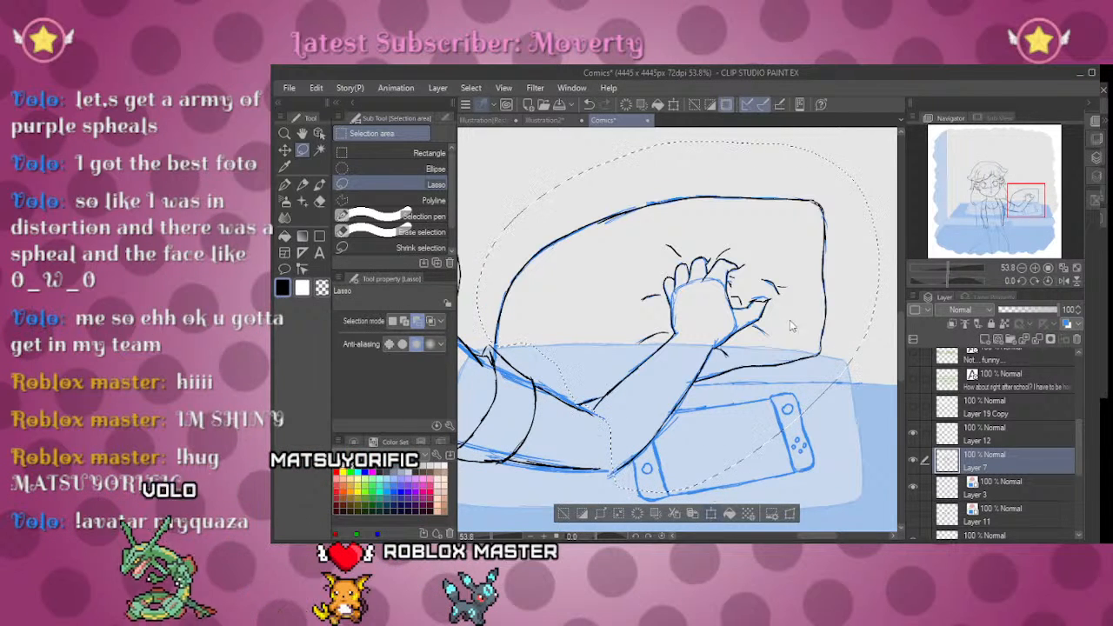
{"action": "key", "text": "ctrl+t"}
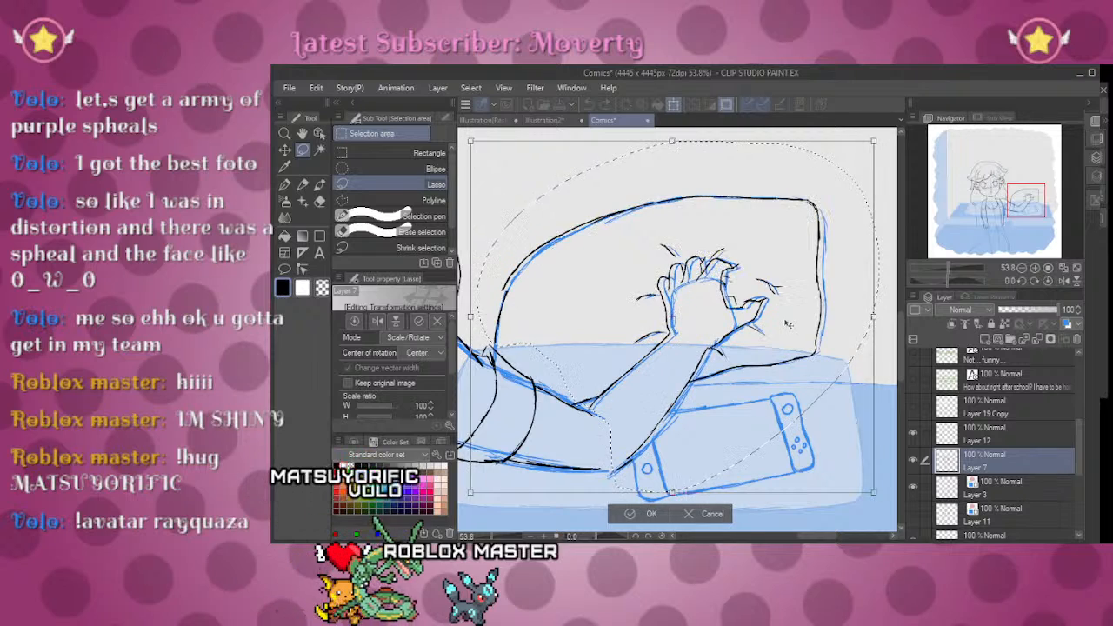
{"action": "left_click_drag", "start_coordinate": [786, 323], "coordinate": [760, 339]}
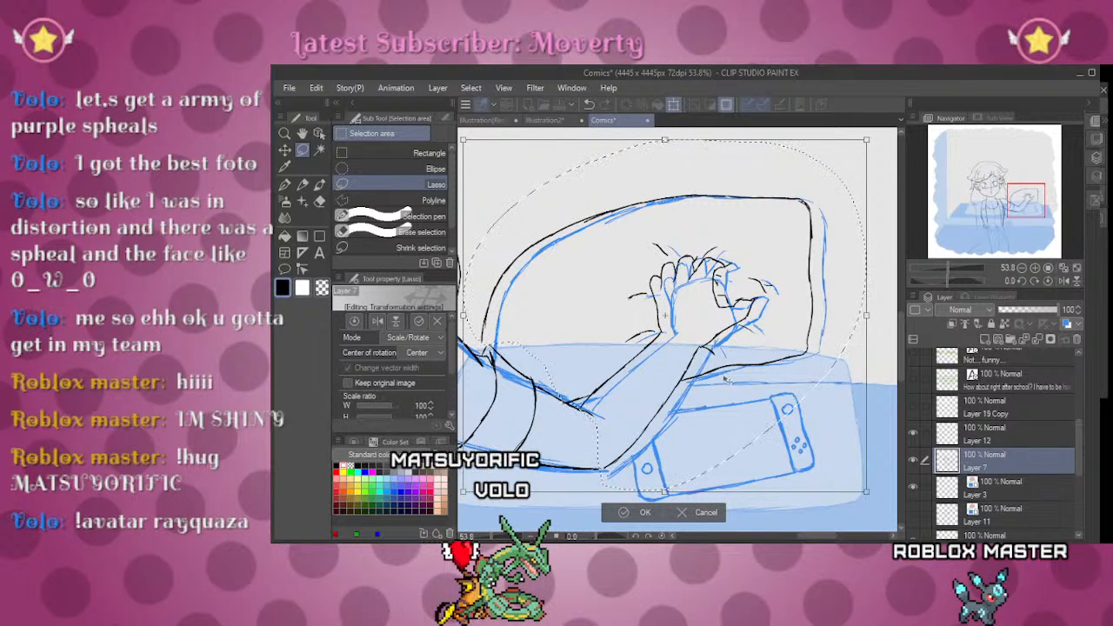
{"action": "left_click", "coordinate": [639, 513]}
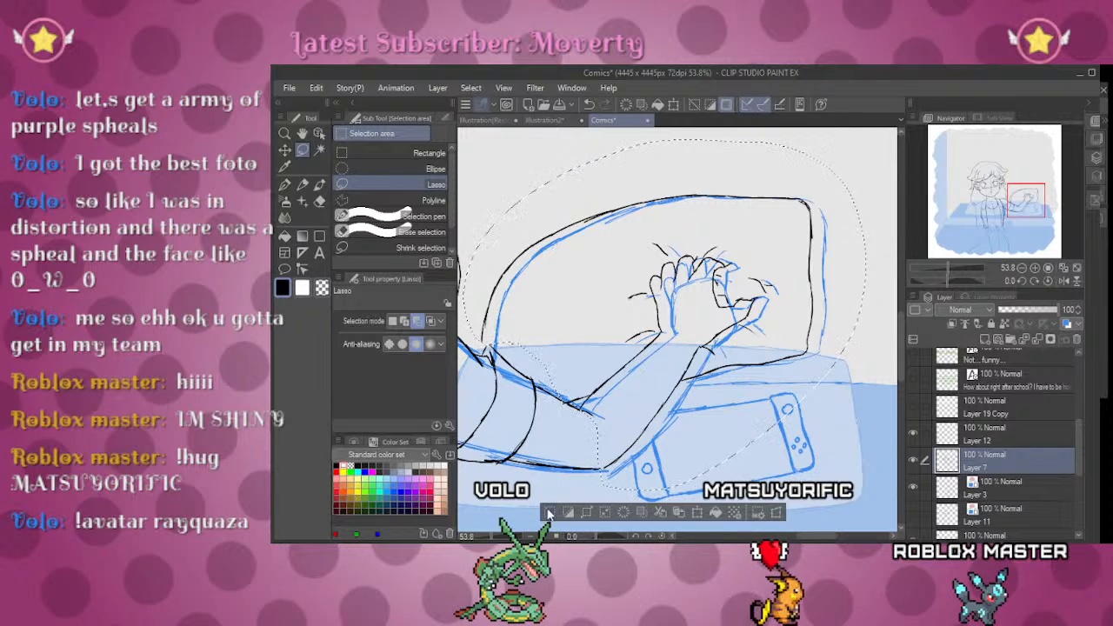
{"action": "key", "text": "p"}
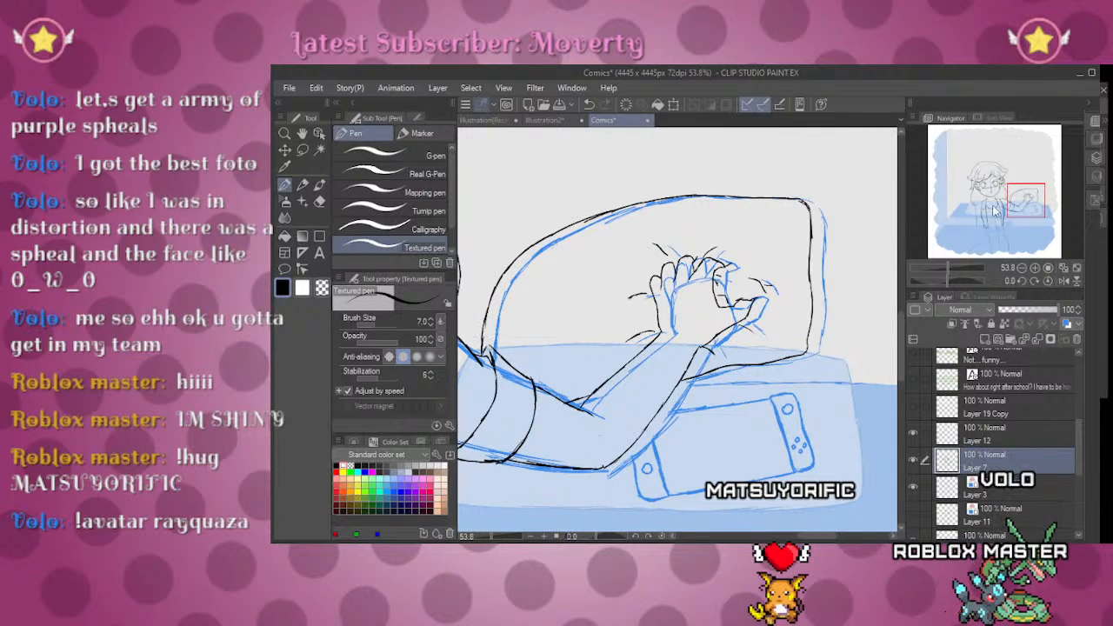
Step: Erase the blue Layer 3 sketch lines around the pillow, raised hand and forearm with the Hard 2 eraser at size 150
{"action": "left_click_drag", "start_coordinate": [1008, 200], "coordinate": [1023, 202]}
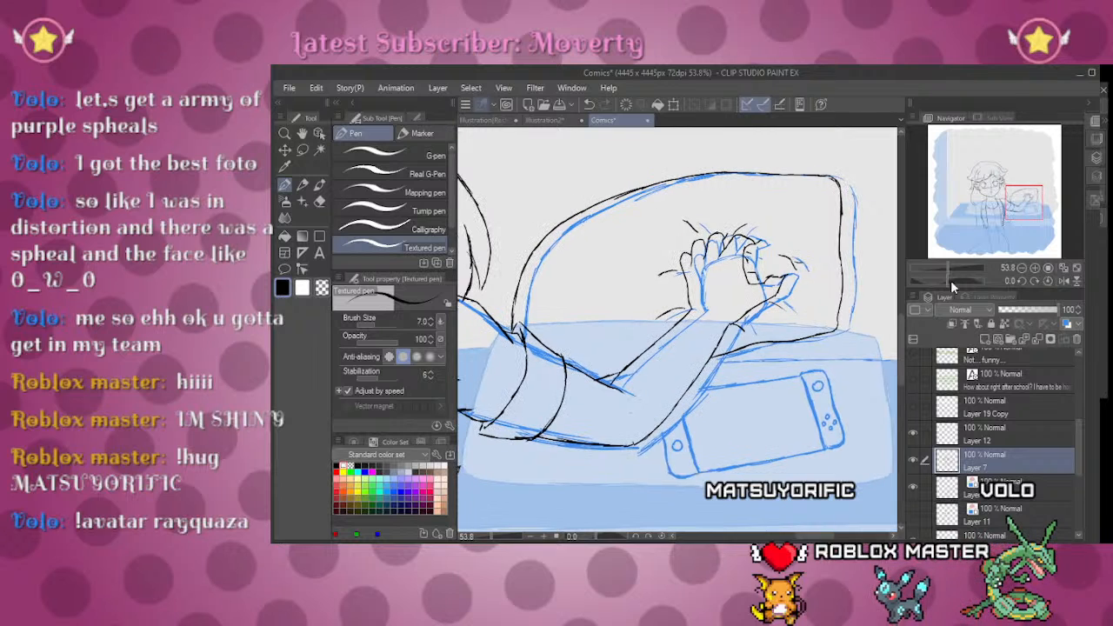
{"action": "key", "text": "alt+bracketleft"}
{"action": "key", "text": "e"}
{"action": "left_click", "coordinate": [439, 169]}
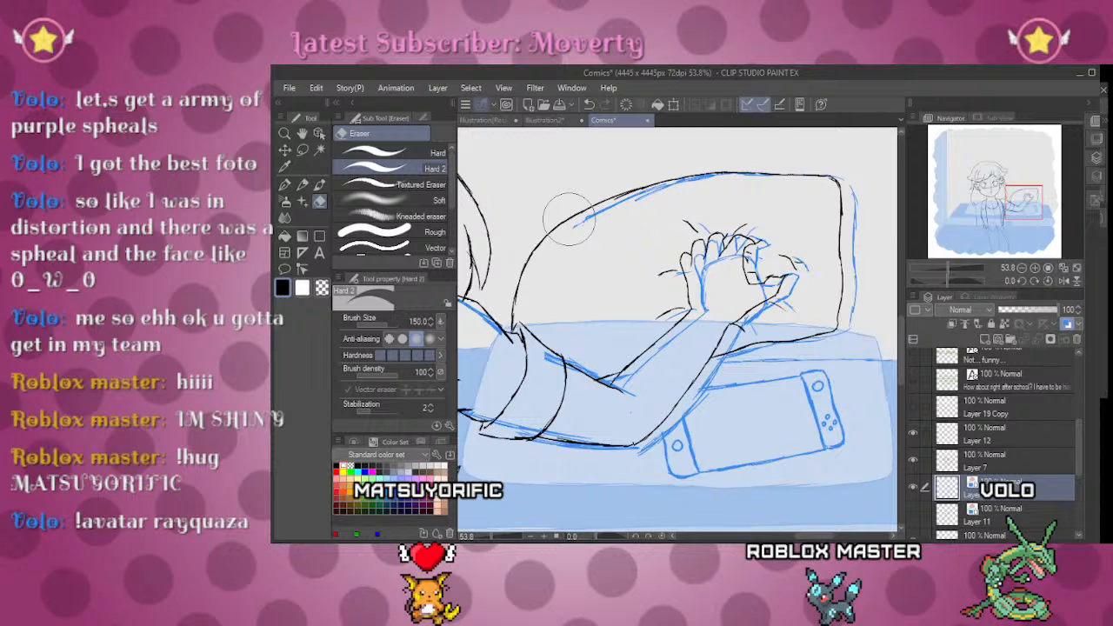
{"action": "mouse_move", "coordinate": [569, 218]}
{"action": "left_mouse_down"}
{"action": "mouse_move", "coordinate": [858, 235]}
{"action": "mouse_move", "coordinate": [840, 303]}
{"action": "left_mouse_up"}
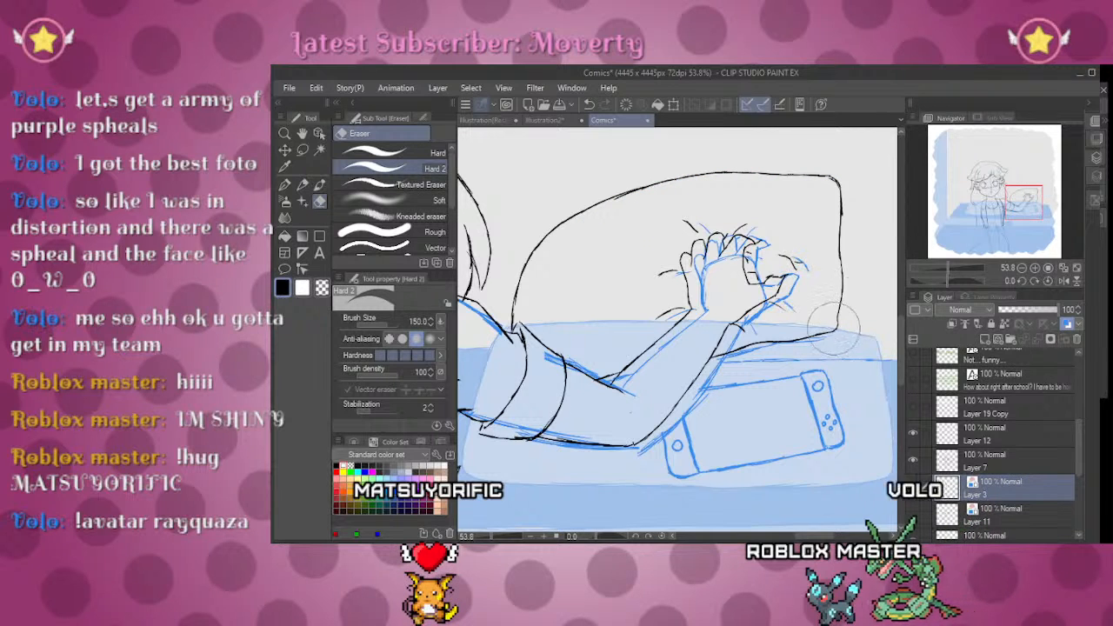
{"action": "mouse_move", "coordinate": [737, 308]}
{"action": "left_mouse_down"}
{"action": "mouse_move", "coordinate": [811, 286]}
{"action": "mouse_move", "coordinate": [759, 318]}
{"action": "mouse_move", "coordinate": [820, 221]}
{"action": "mouse_move", "coordinate": [751, 318]}
{"action": "mouse_move", "coordinate": [763, 217]}
{"action": "left_mouse_up"}
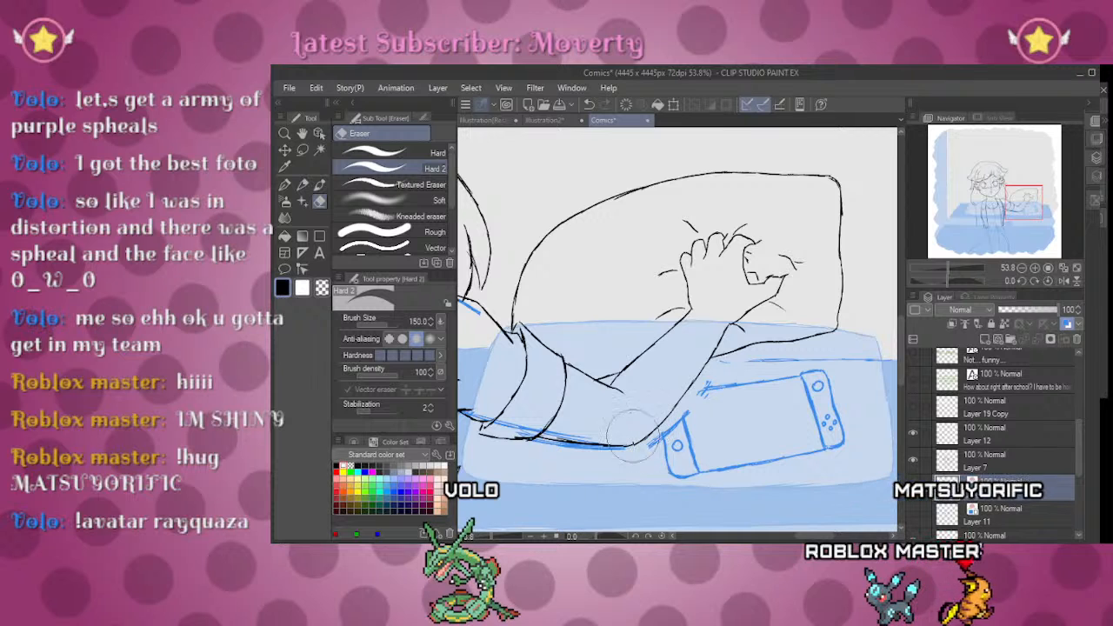
Step: Erase the remaining blue sketch lines along the sleeve and garment and the construction guides on the face and torso
{"action": "left_click_drag", "start_coordinate": [514, 349], "coordinate": [833, 264]}
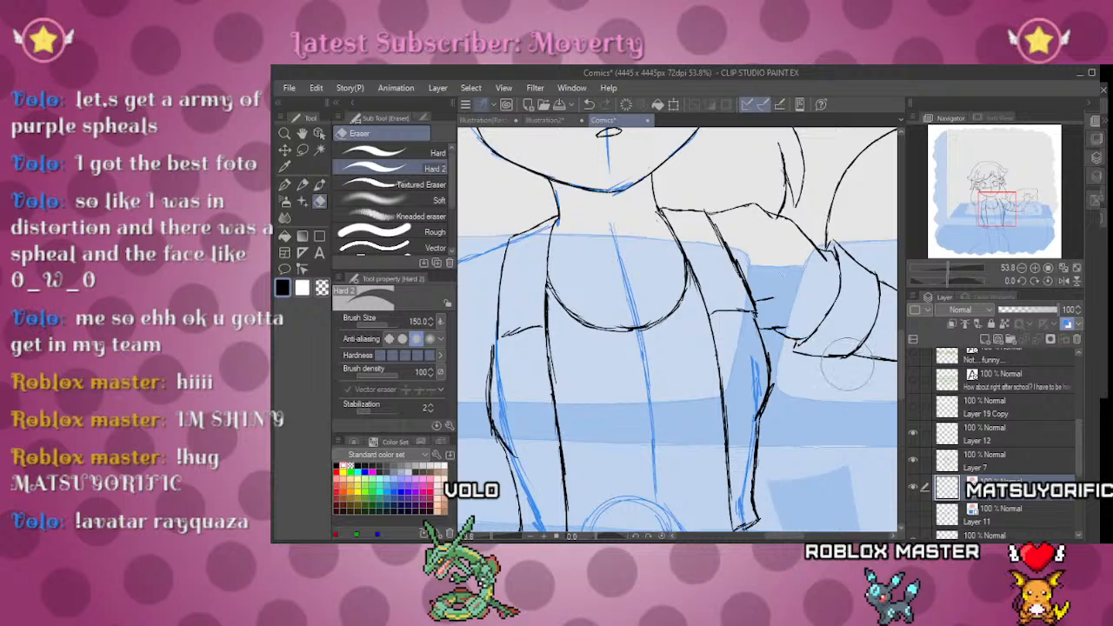
{"action": "mouse_move", "coordinate": [695, 193]}
{"action": "left_mouse_down"}
{"action": "mouse_move", "coordinate": [695, 285]}
{"action": "mouse_move", "coordinate": [760, 502]}
{"action": "left_mouse_up"}
{"action": "left_click_drag", "start_coordinate": [947, 267], "coordinate": [941, 264]}
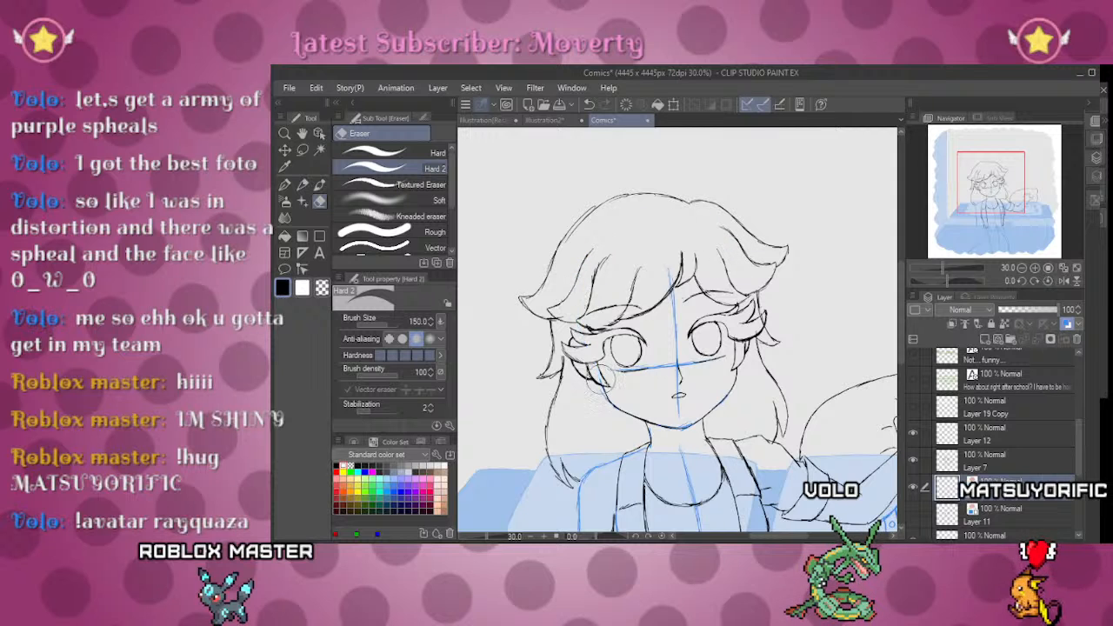
{"action": "mouse_move", "coordinate": [663, 365]}
{"action": "left_mouse_down"}
{"action": "mouse_move", "coordinate": [681, 332]}
{"action": "mouse_move", "coordinate": [660, 273]}
{"action": "mouse_move", "coordinate": [672, 356]}
{"action": "left_mouse_up"}
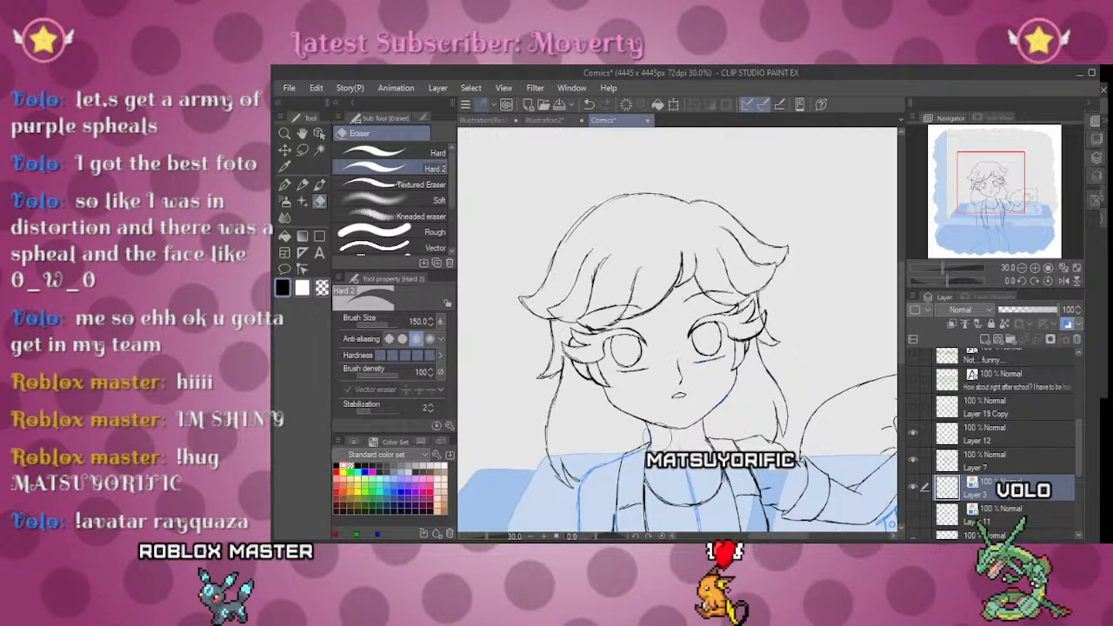
{"action": "scroll", "coordinate": [670, 347], "scroll_direction": "down", "scroll_amount": 5}
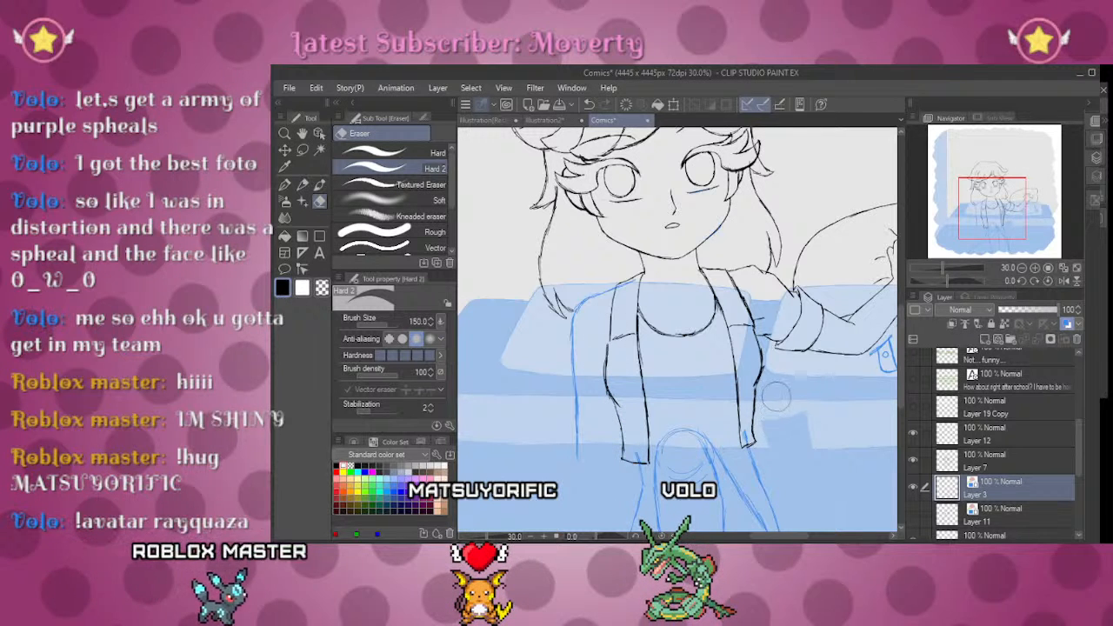
Step: Erase stray blue strokes at the game console's near end beside the forearm with the Hard eraser at size 20
{"action": "left_click_drag", "start_coordinate": [946, 272], "coordinate": [942, 272]}
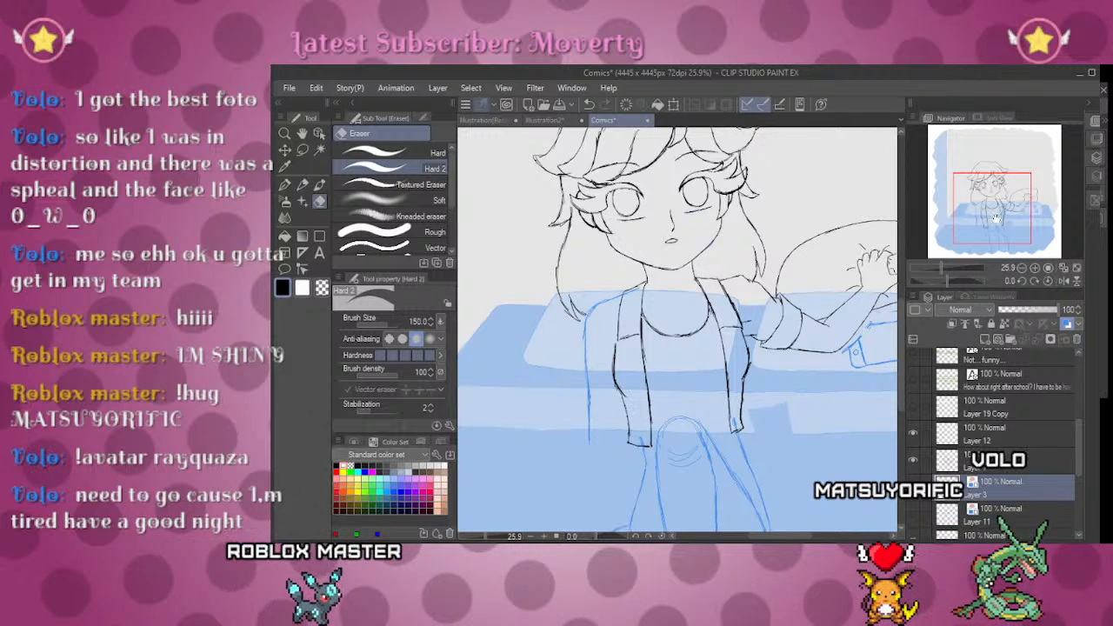
{"action": "mouse_move", "coordinate": [989, 211]}
{"action": "left_mouse_down"}
{"action": "mouse_move", "coordinate": [993, 235]}
{"action": "mouse_move", "coordinate": [991, 221]}
{"action": "left_mouse_up"}
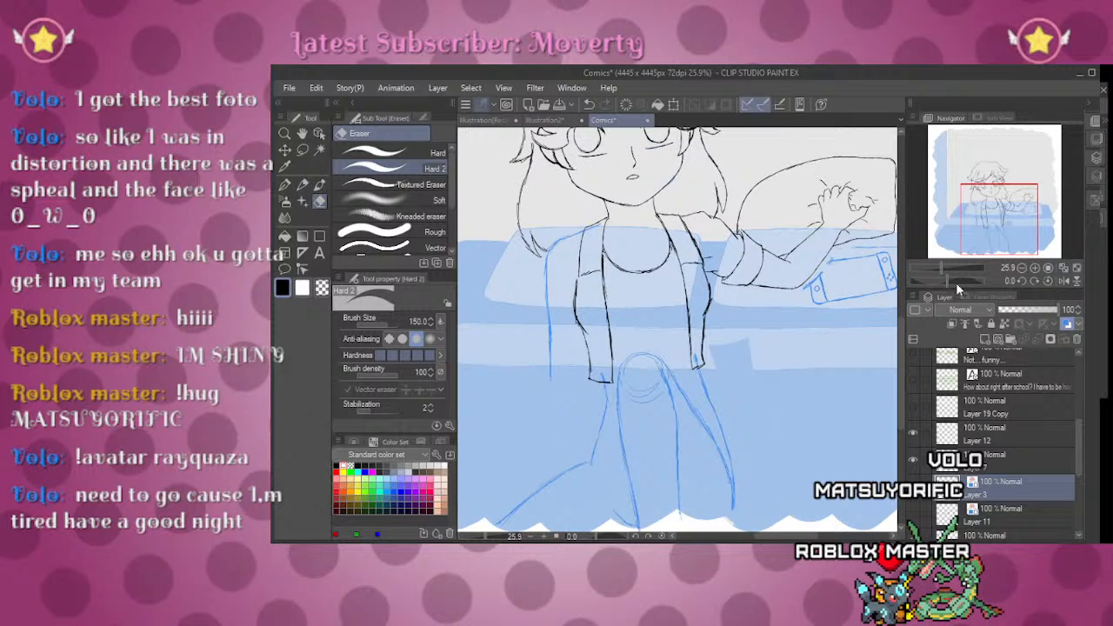
{"action": "left_click_drag", "start_coordinate": [942, 266], "coordinate": [939, 263]}
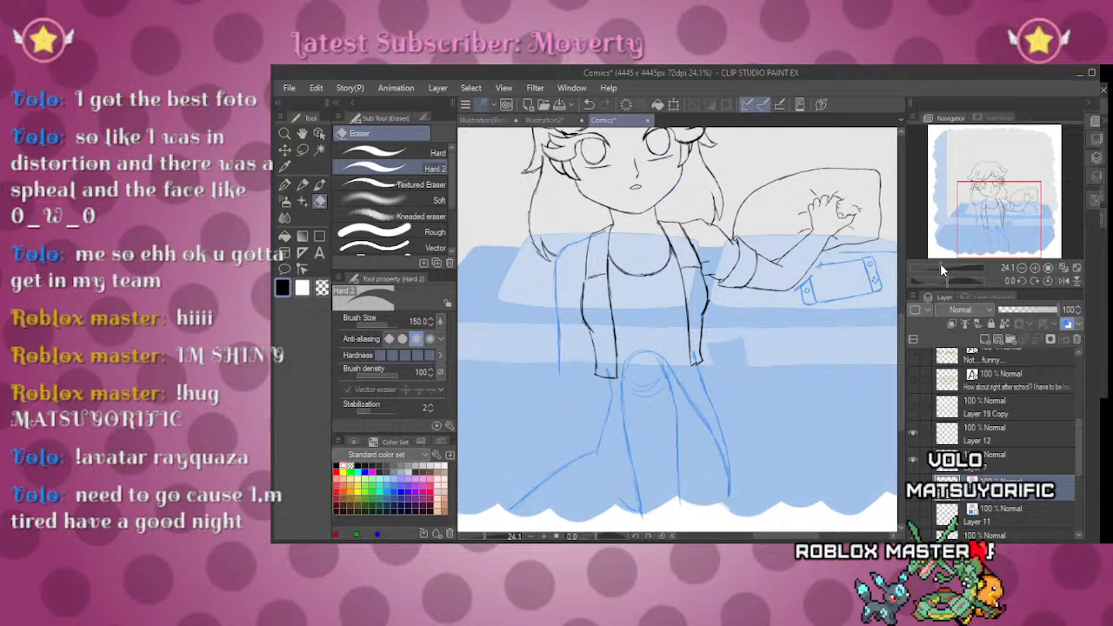
{"action": "left_click_drag", "start_coordinate": [940, 262], "coordinate": [955, 270]}
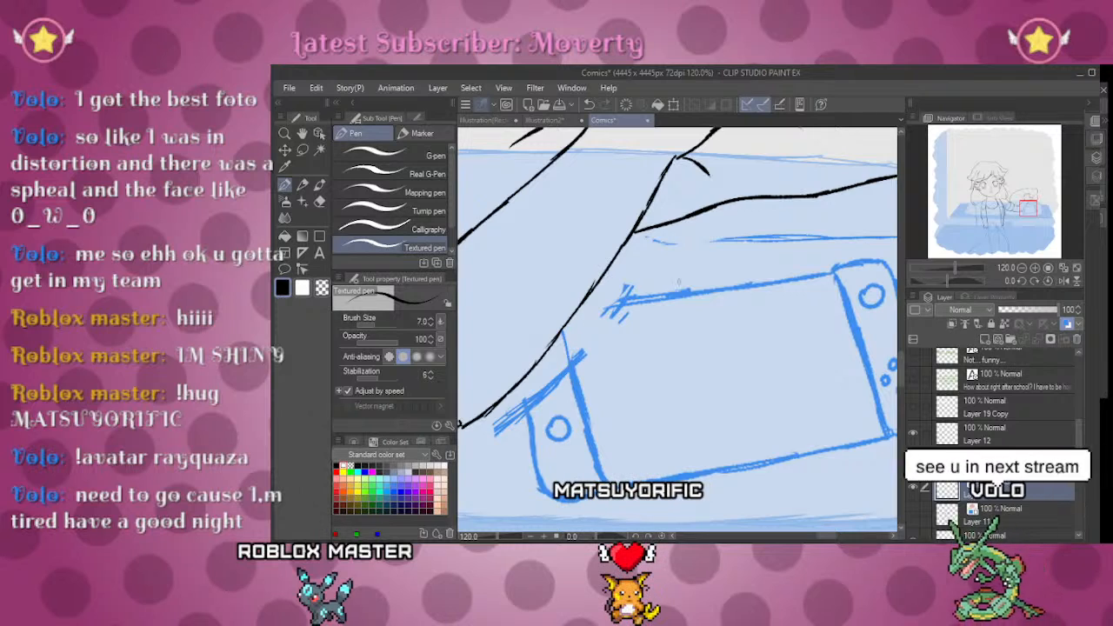
{"action": "left_click", "coordinate": [407, 152]}
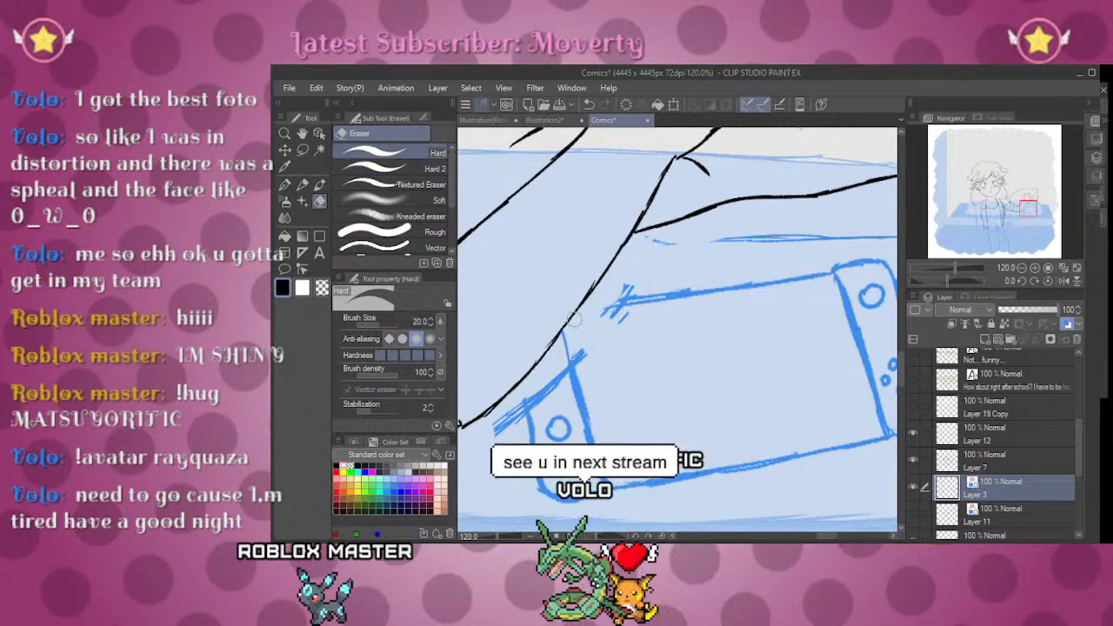
{"action": "left_click_drag", "start_coordinate": [588, 356], "coordinate": [628, 311]}
Step: Extend the console's blue sketch edges to the forearm, add two small controller buttons and erase the overlapping strokes beside the arm
{"action": "left_click_drag", "start_coordinate": [946, 281], "coordinate": [936, 281]}
{"action": "key", "text": "p"}
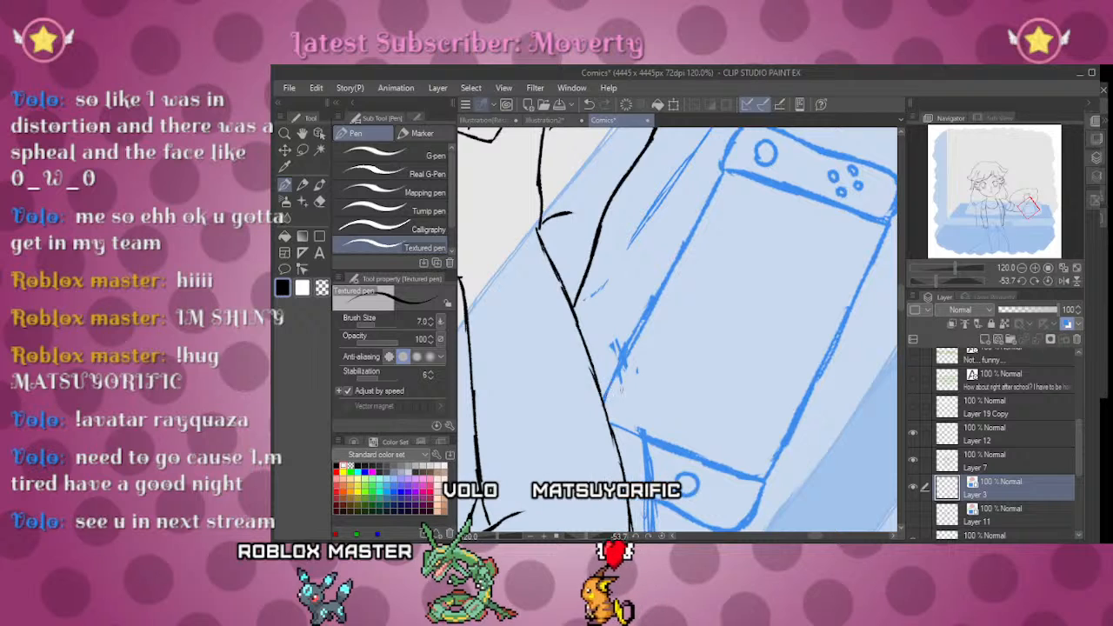
{"action": "left_click_drag", "start_coordinate": [935, 281], "coordinate": [944, 281]}
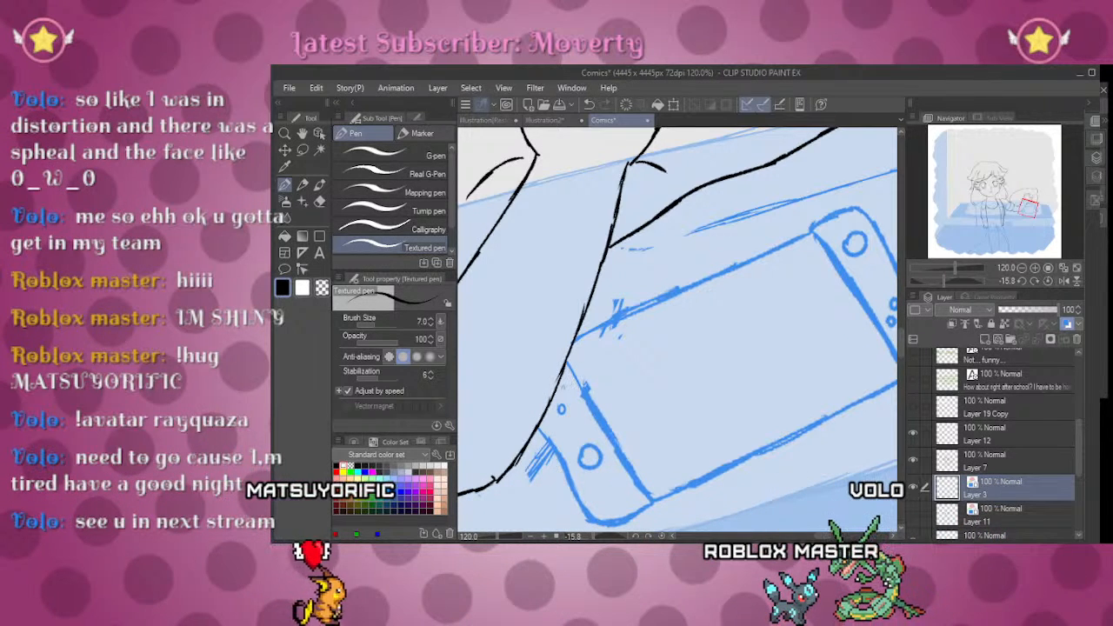
{"action": "key", "text": "e"}
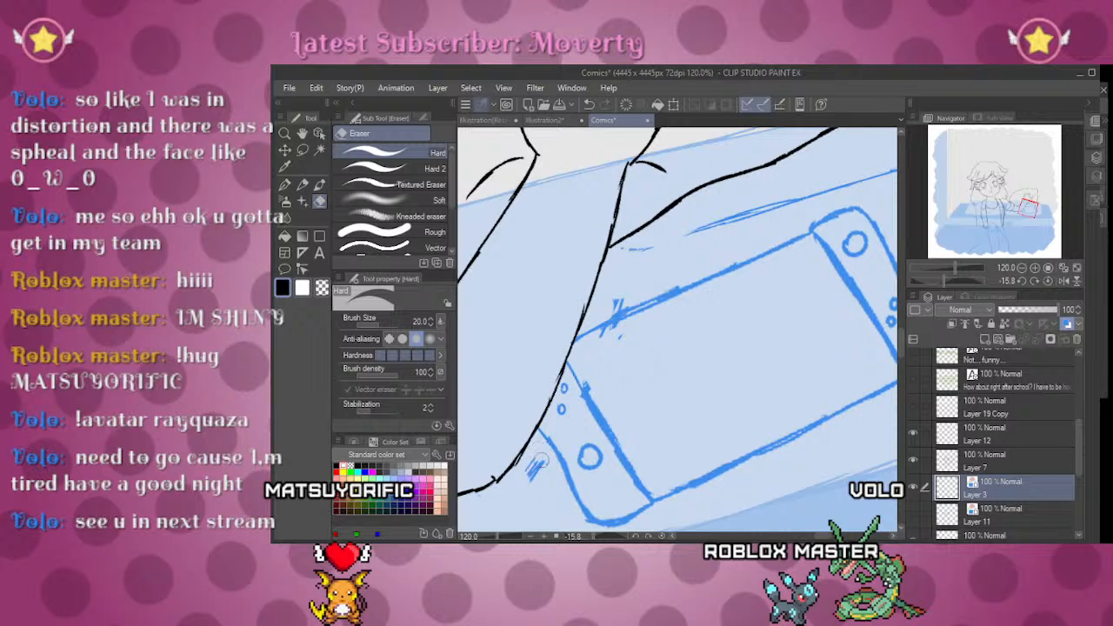
{"action": "left_click", "coordinate": [1046, 283]}
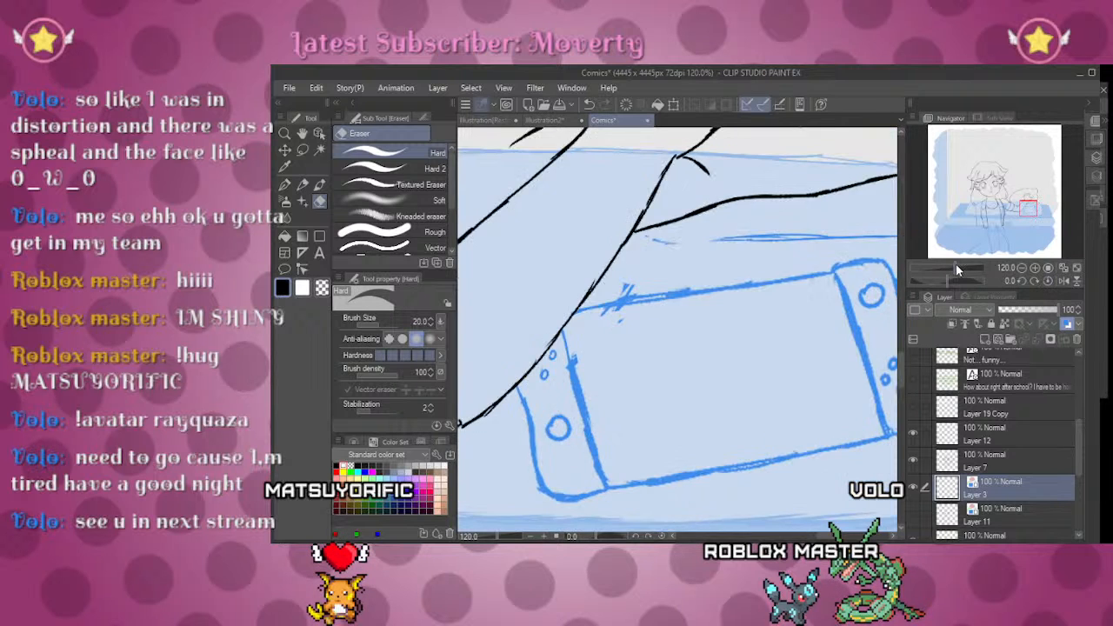
Step: Show Layer 11 and erase its sketched lowered arm on the same side as the raised arm using the Hard 2 eraser
{"action": "left_click_drag", "start_coordinate": [955, 269], "coordinate": [945, 269]}
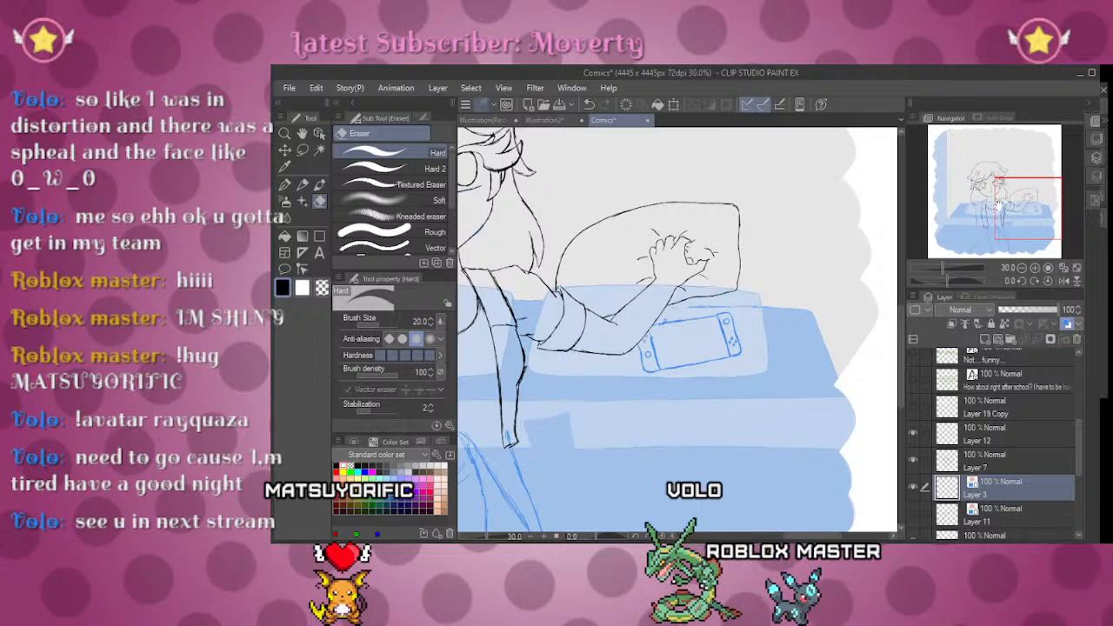
{"action": "left_click", "coordinate": [992, 207]}
{"action": "mouse_move", "coordinate": [991, 206]}
{"action": "left_mouse_down"}
{"action": "mouse_move", "coordinate": [992, 188]}
{"action": "mouse_move", "coordinate": [988, 225]}
{"action": "left_mouse_up"}
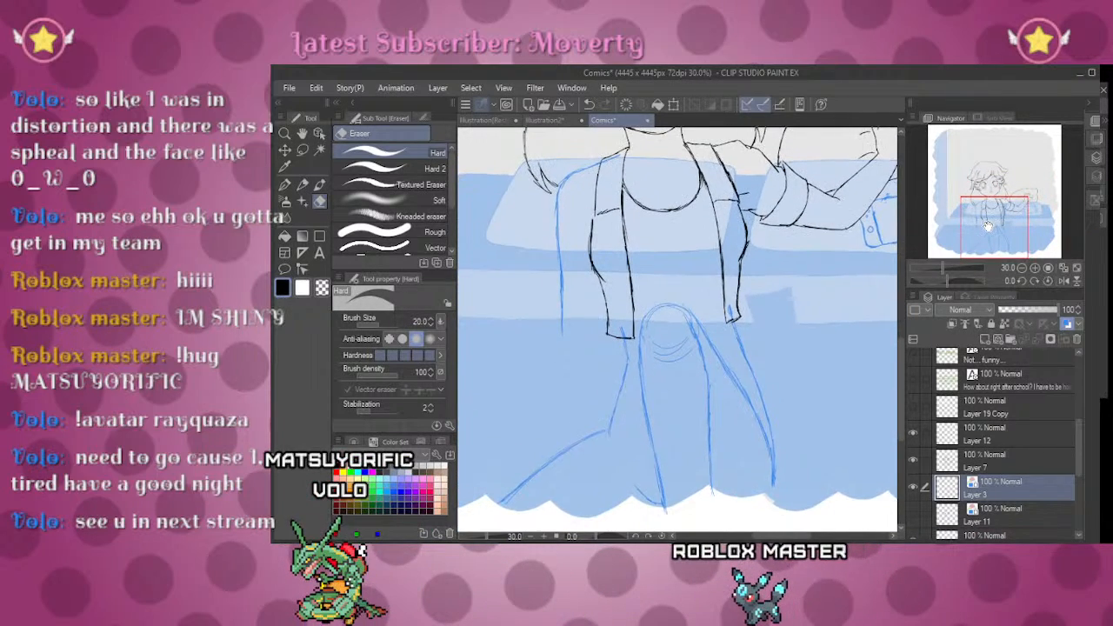
{"action": "left_click", "coordinate": [912, 513]}
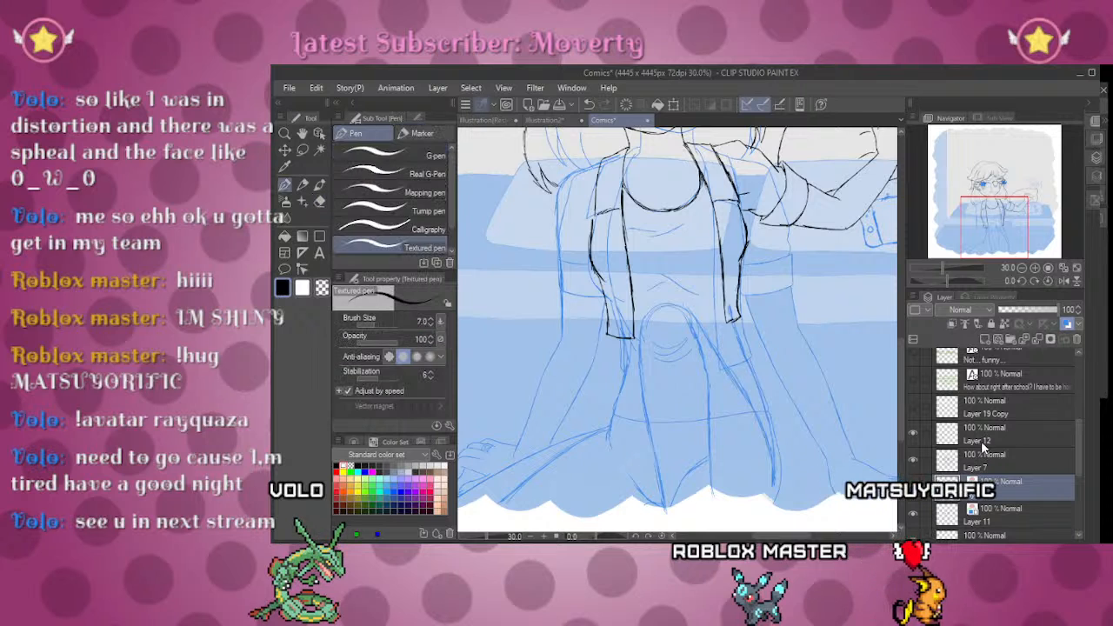
{"action": "left_click", "coordinate": [420, 172]}
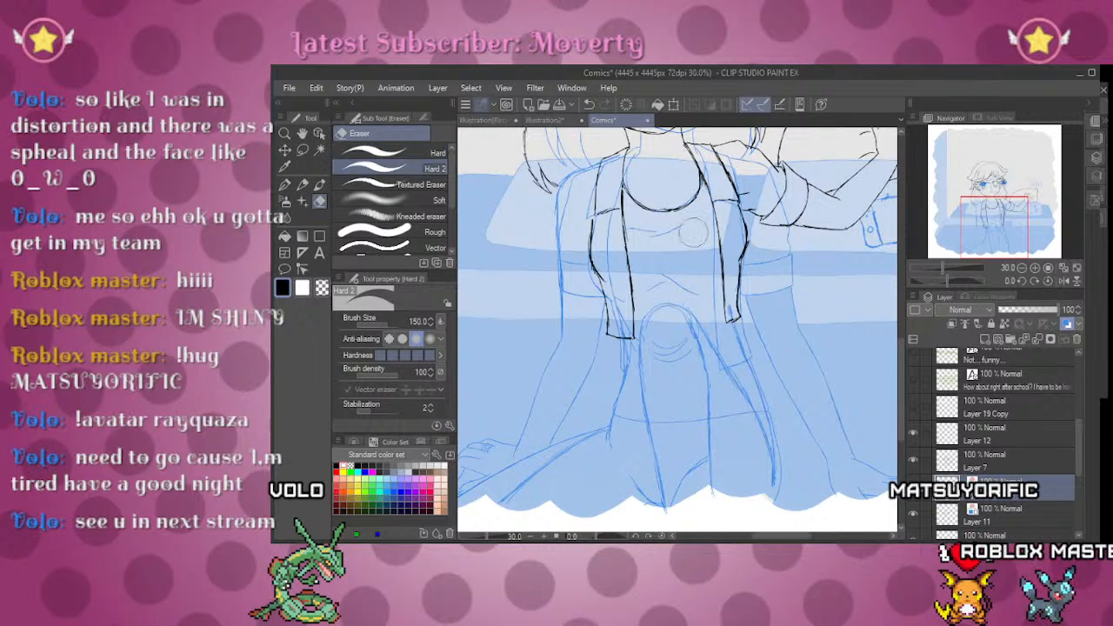
{"action": "left_click", "coordinate": [1002, 508]}
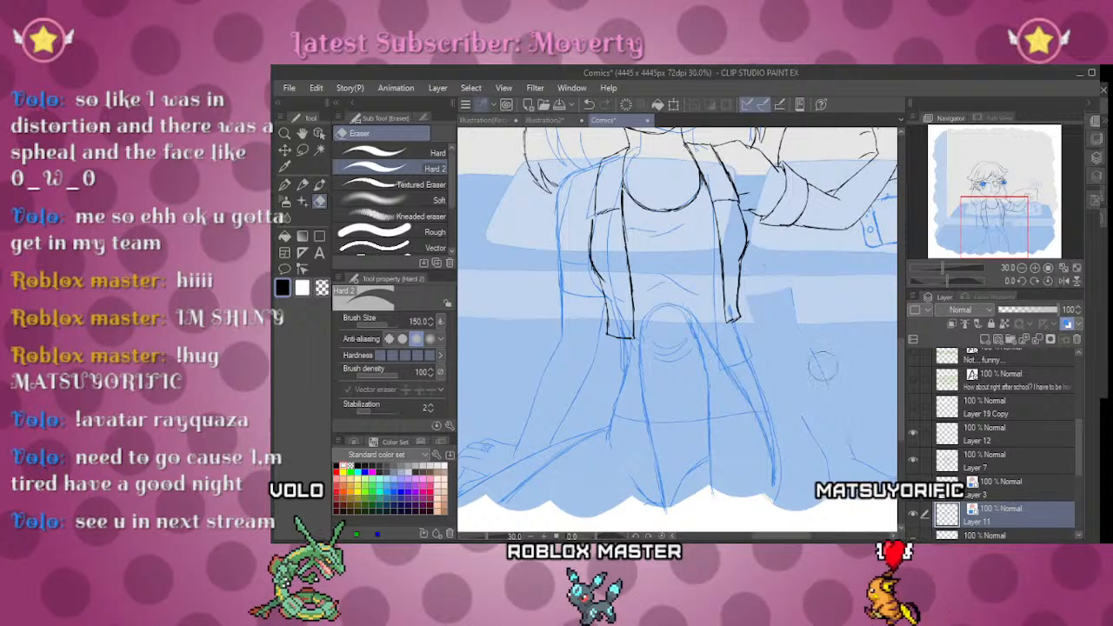
{"action": "mouse_move", "coordinate": [797, 387]}
{"action": "left_mouse_down"}
{"action": "mouse_move", "coordinate": [864, 513]}
{"action": "mouse_move", "coordinate": [798, 458]}
{"action": "mouse_move", "coordinate": [776, 472]}
{"action": "left_mouse_up"}
{"action": "mouse_move", "coordinate": [797, 422]}
{"action": "left_mouse_down"}
{"action": "mouse_move", "coordinate": [769, 450]}
{"action": "mouse_move", "coordinate": [838, 485]}
{"action": "left_mouse_up"}
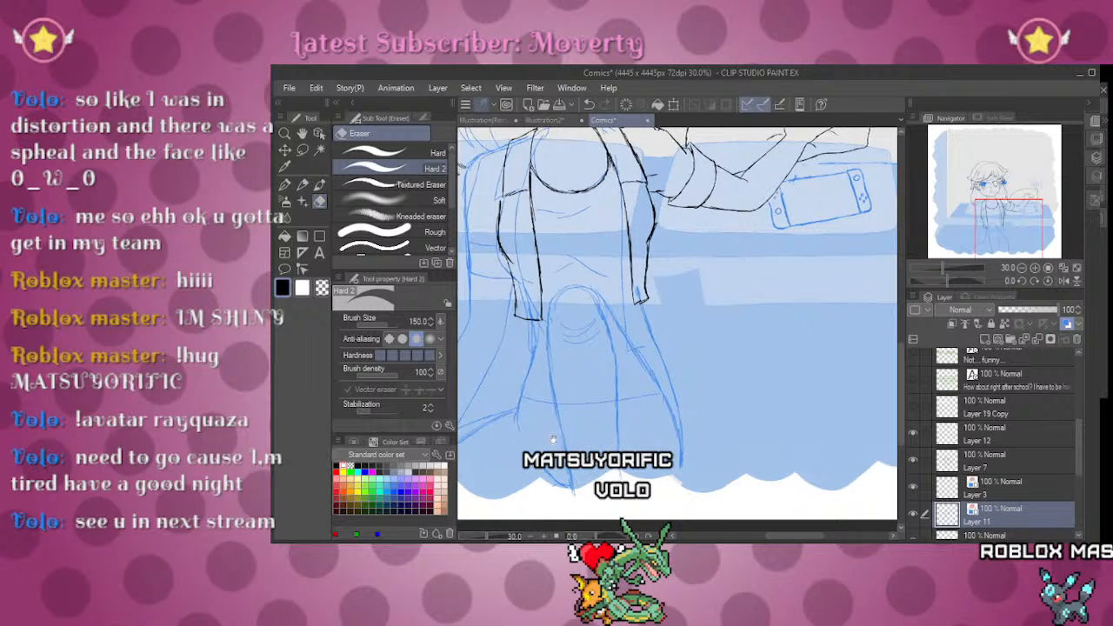
{"action": "left_click_drag", "start_coordinate": [546, 439], "coordinate": [735, 382]}
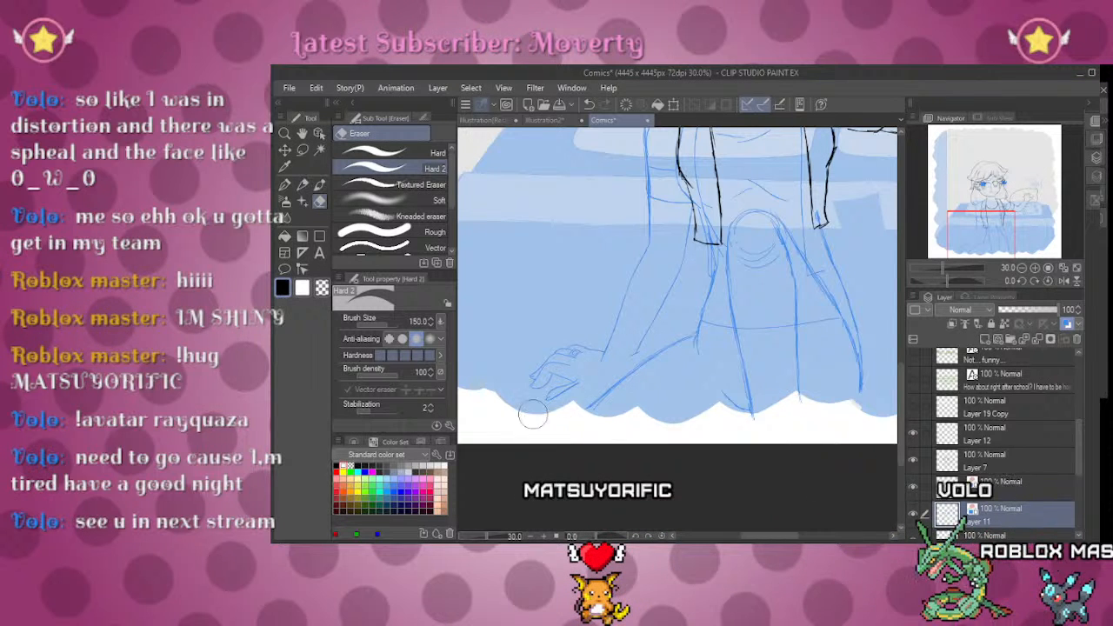
{"action": "left_click_drag", "start_coordinate": [748, 217], "coordinate": [705, 344]}
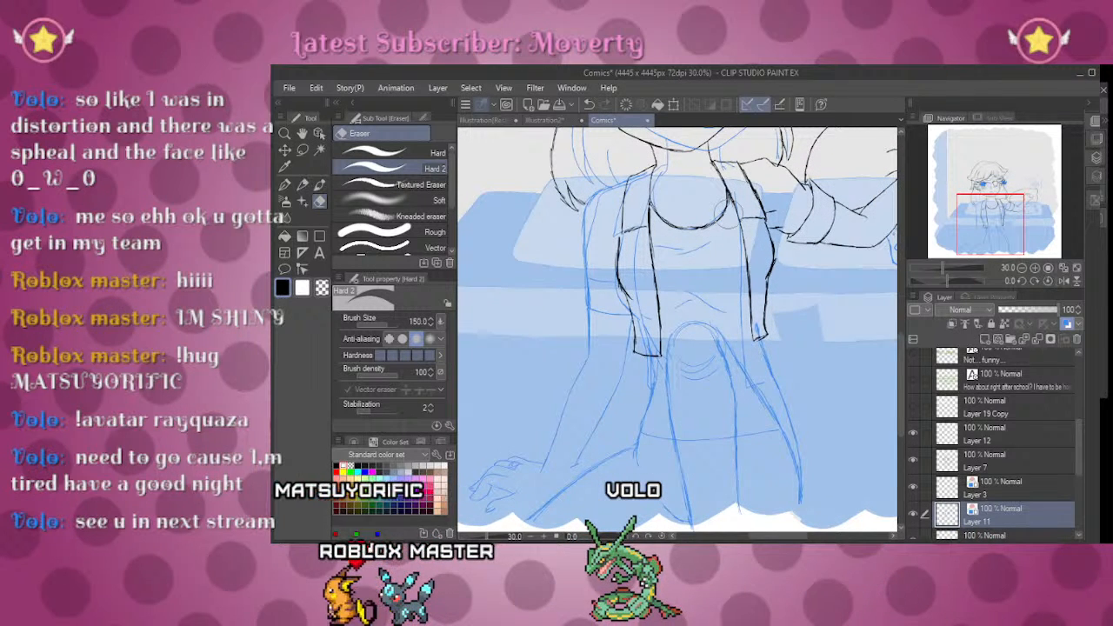
{"action": "left_click_drag", "start_coordinate": [783, 267], "coordinate": [764, 315]}
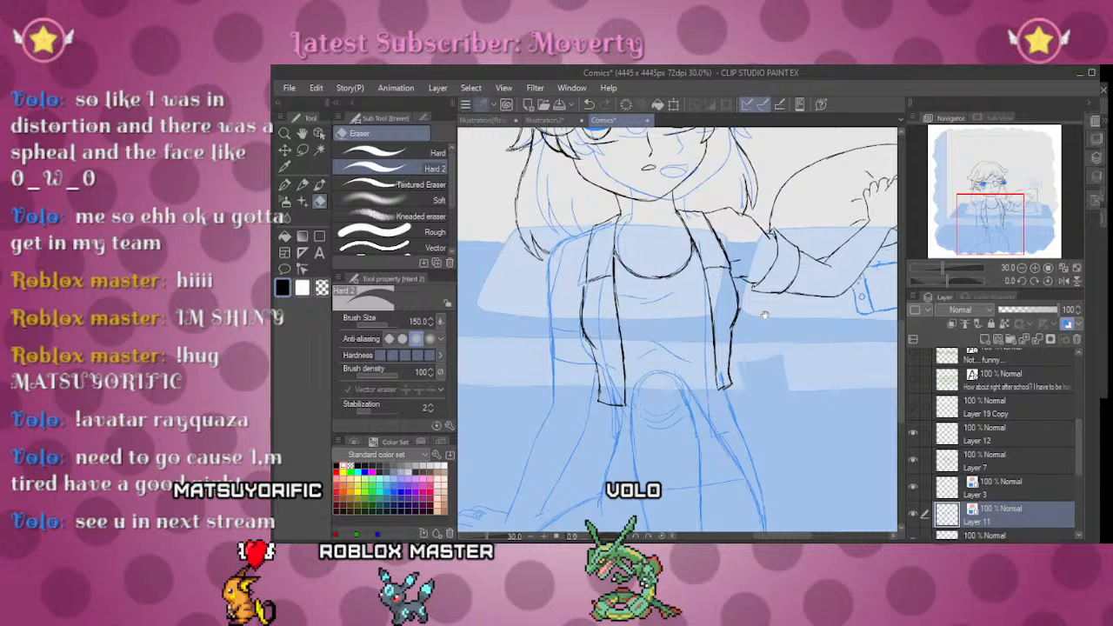
Step: On Layer 7, lengthen the vest's front panel on the raised-arm side with the Textured pen, erasing its old hem and redrawing it lower
{"action": "left_click", "coordinate": [1015, 455]}
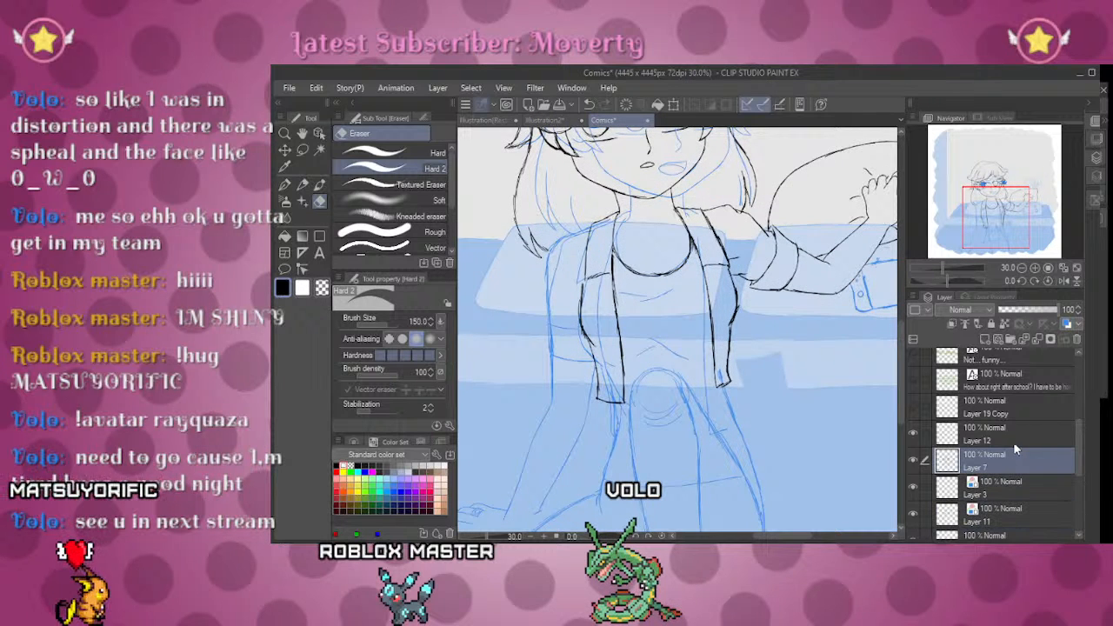
{"action": "left_click_drag", "start_coordinate": [939, 268], "coordinate": [949, 271]}
{"action": "key", "text": "p"}
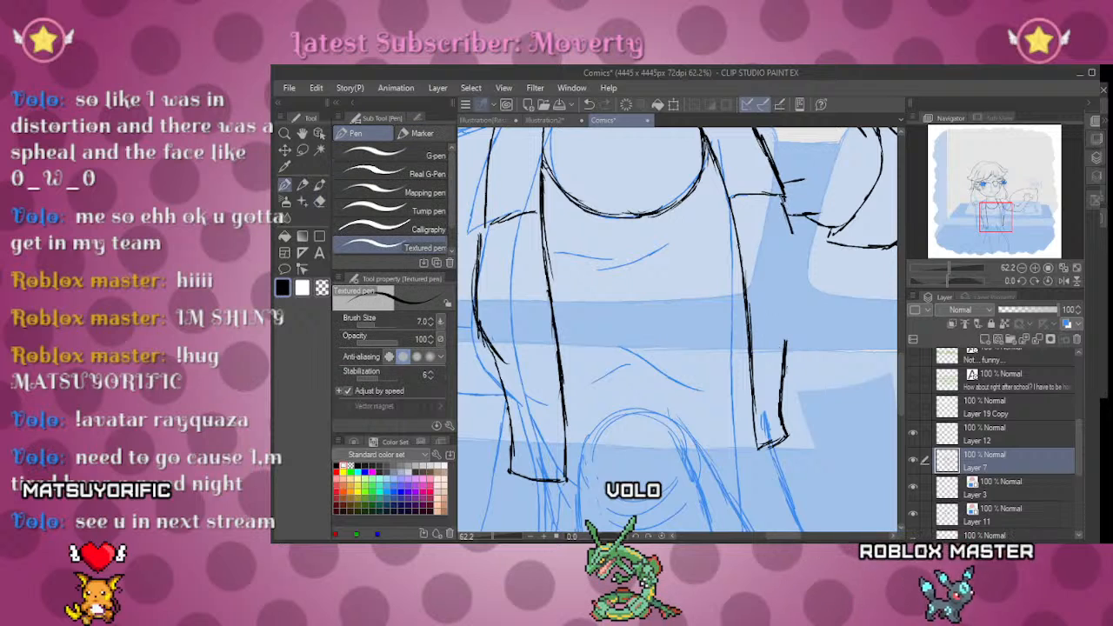
{"action": "left_click_drag", "start_coordinate": [812, 325], "coordinate": [815, 287]}
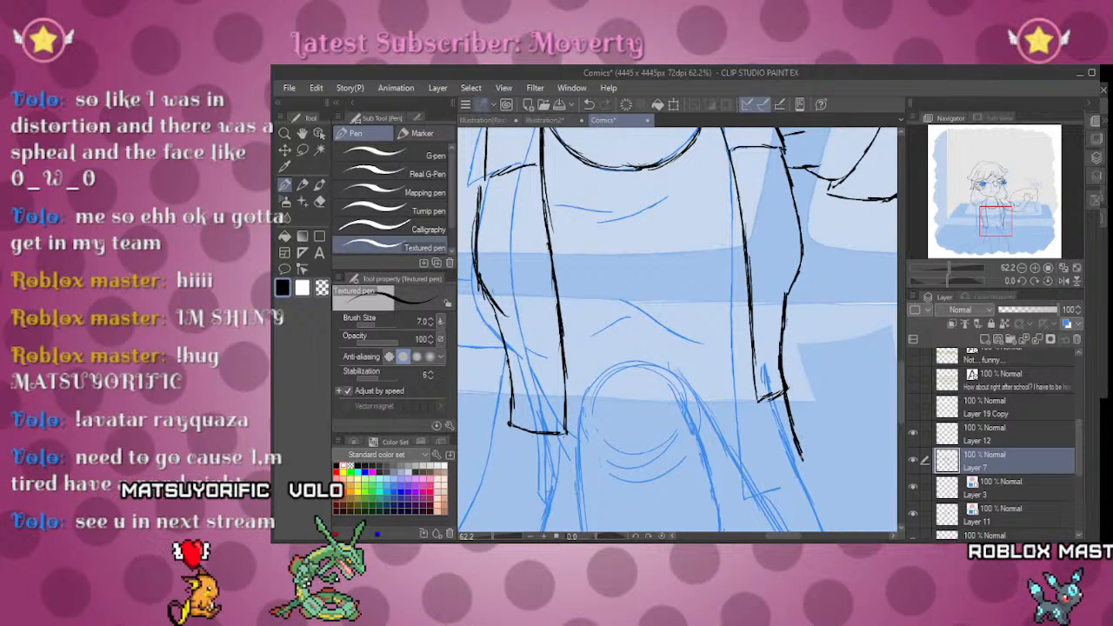
{"action": "left_click_drag", "start_coordinate": [786, 404], "coordinate": [802, 461]}
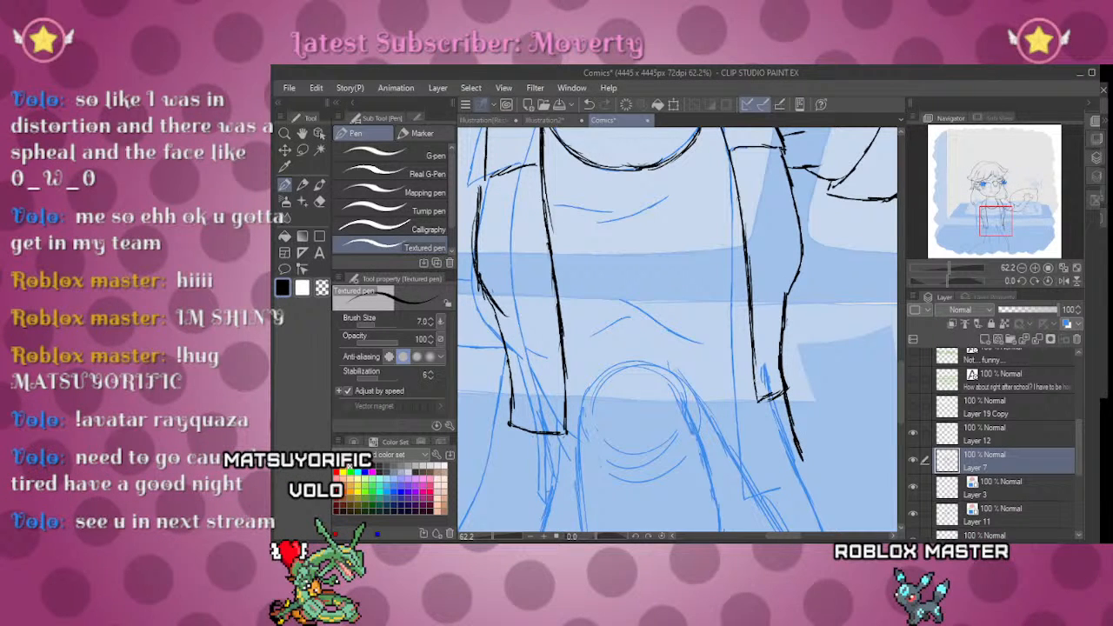
{"action": "left_click_drag", "start_coordinate": [758, 398], "coordinate": [765, 466]}
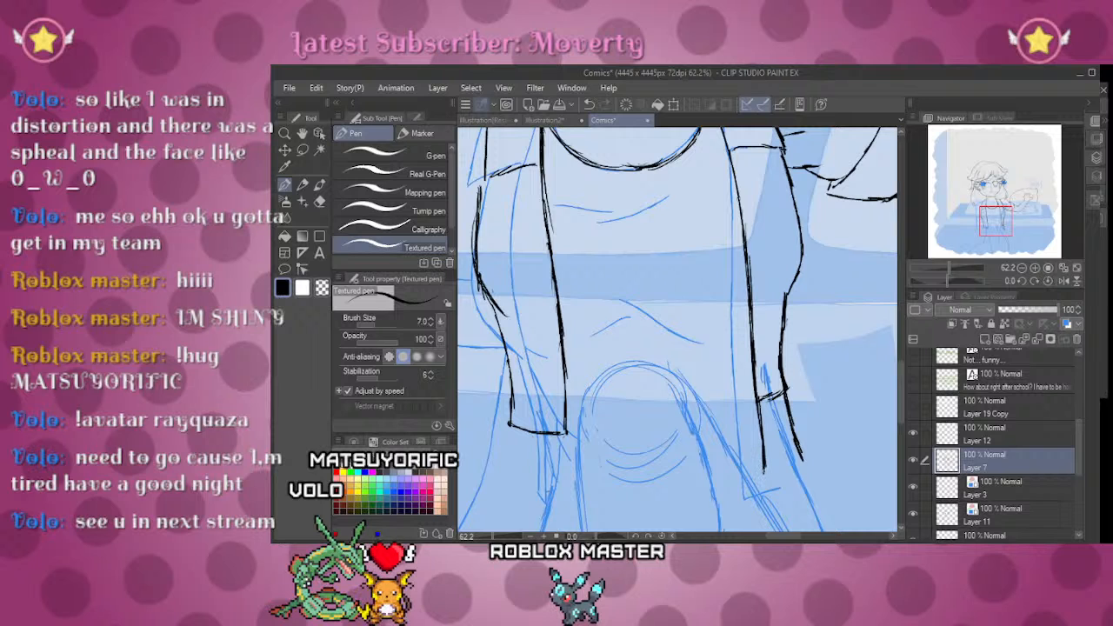
{"action": "key", "text": "e"}
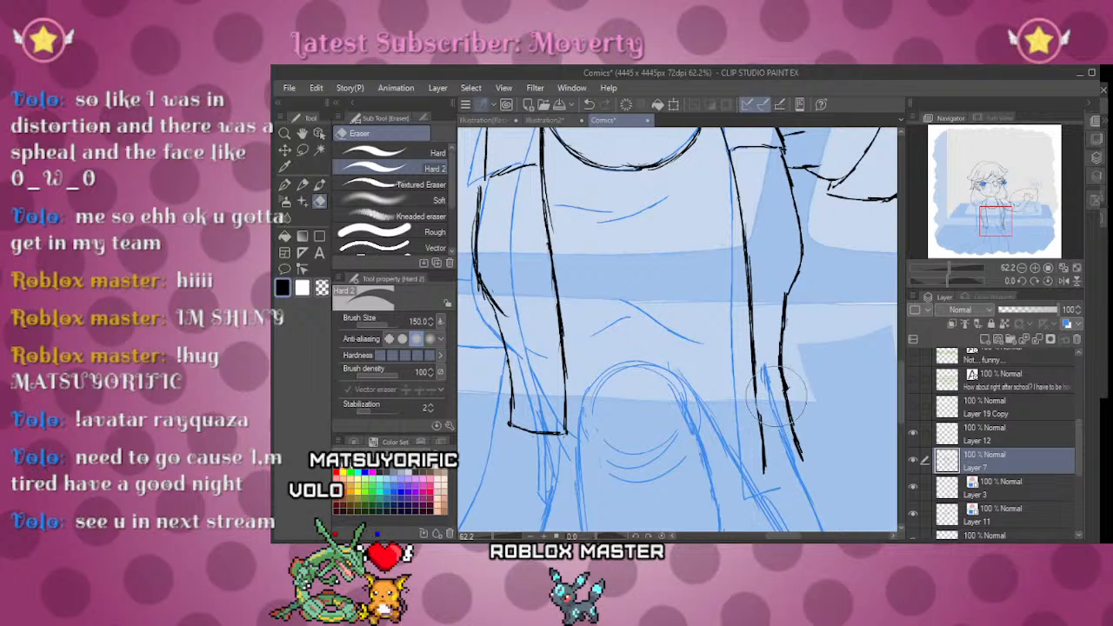
{"action": "key", "text": "p"}
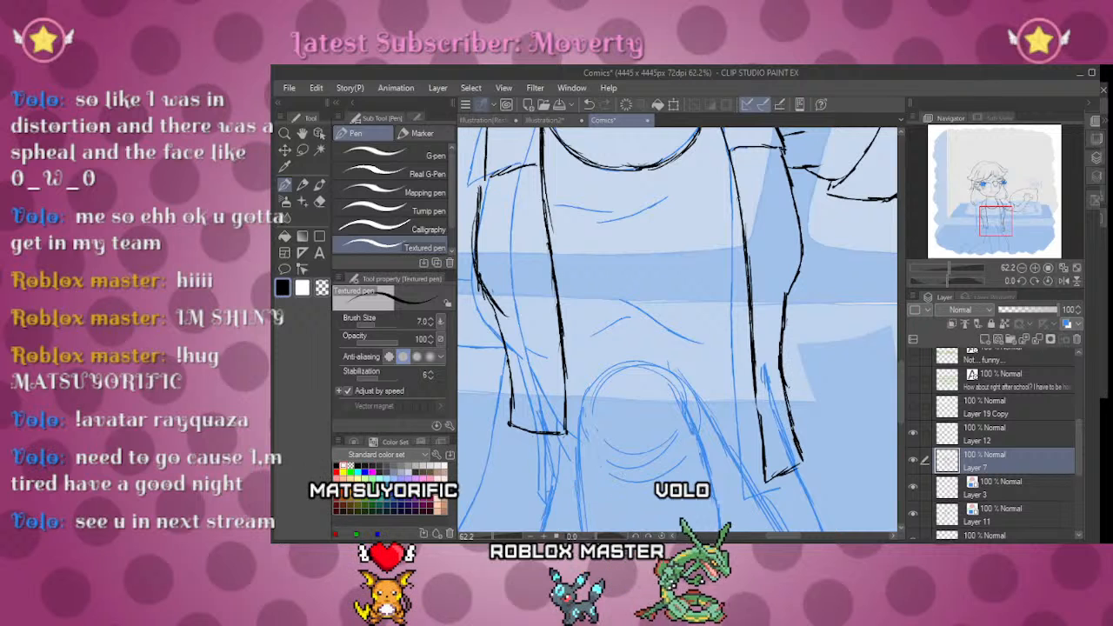
Step: Erase the outer edge of the opposite vest panel and re-ink it as a smoother curve toward the waist
{"action": "left_click", "coordinate": [932, 266]}
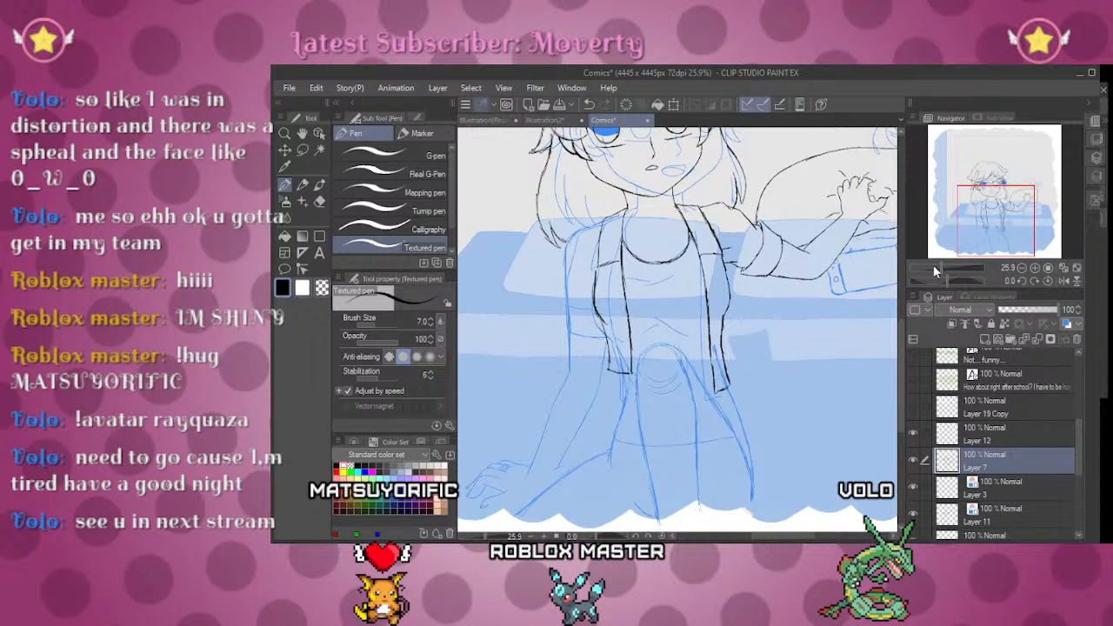
{"action": "left_click_drag", "start_coordinate": [933, 266], "coordinate": [944, 268]}
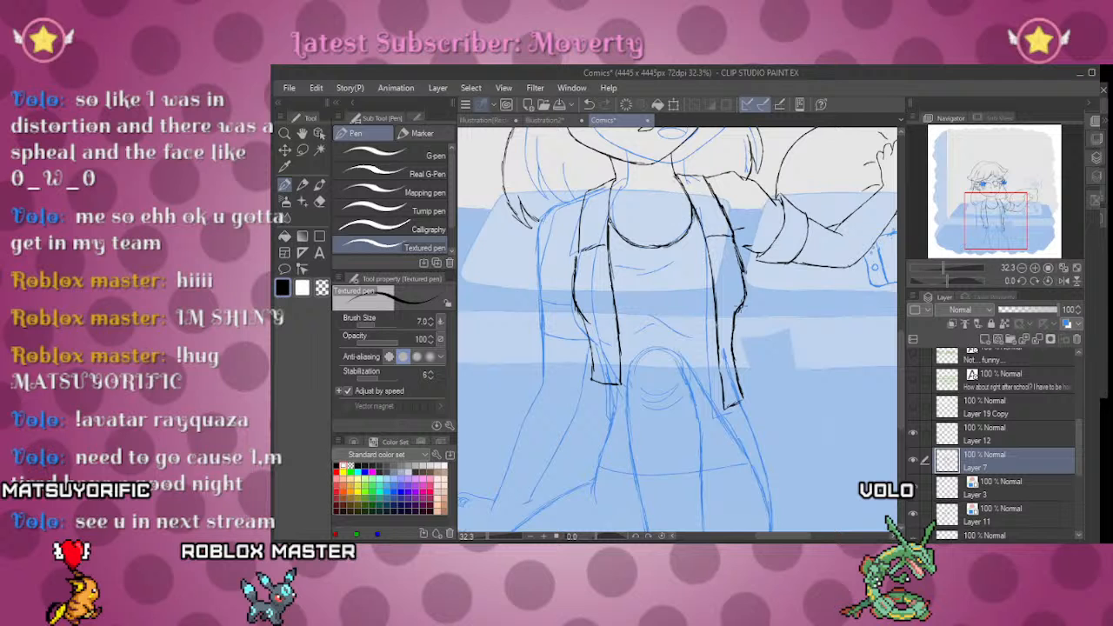
{"action": "key", "text": "e"}
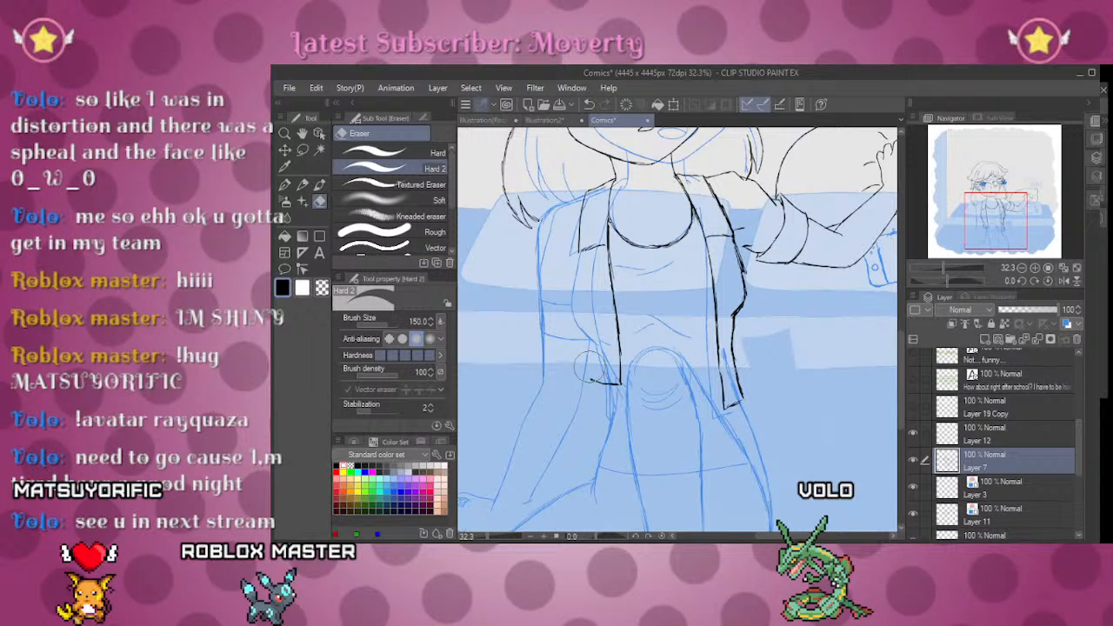
{"action": "key", "text": "p"}
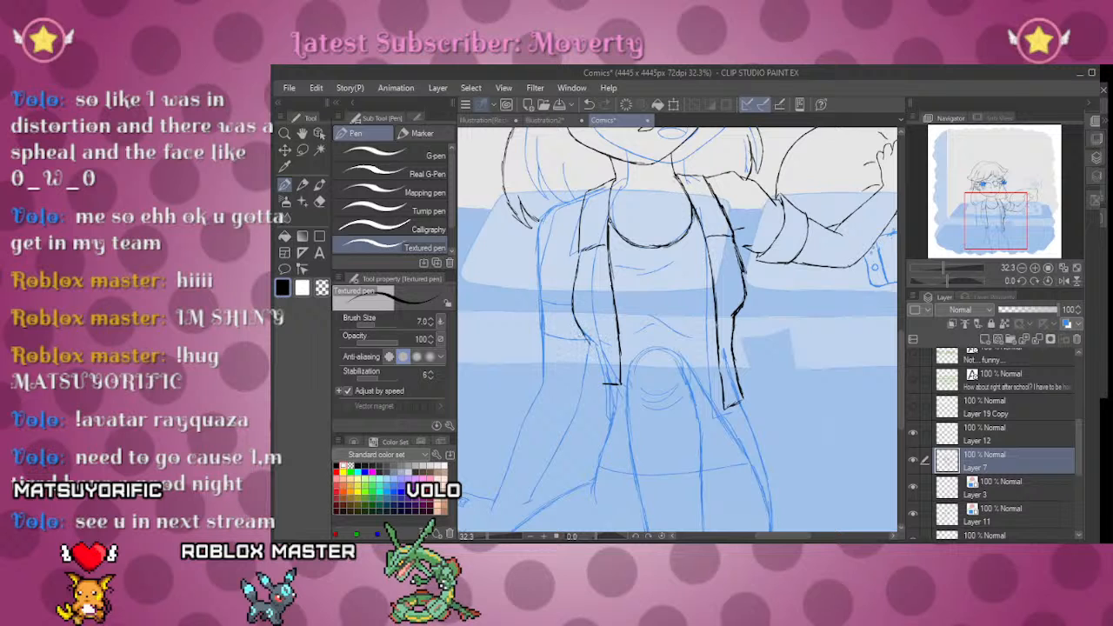
{"action": "scroll", "coordinate": [548, 298], "scroll_direction": "up", "scroll_amount": 5}
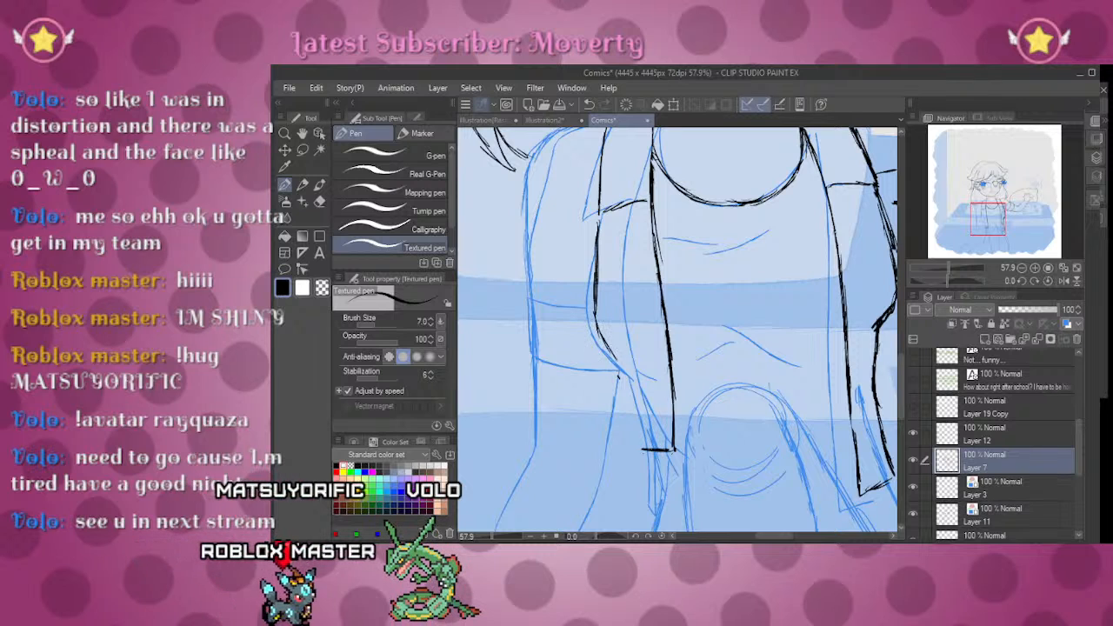
Step: Erase the hem and the lower part of the inner edge on the same vest panel with the Hard 2 eraser
{"action": "key", "text": "e"}
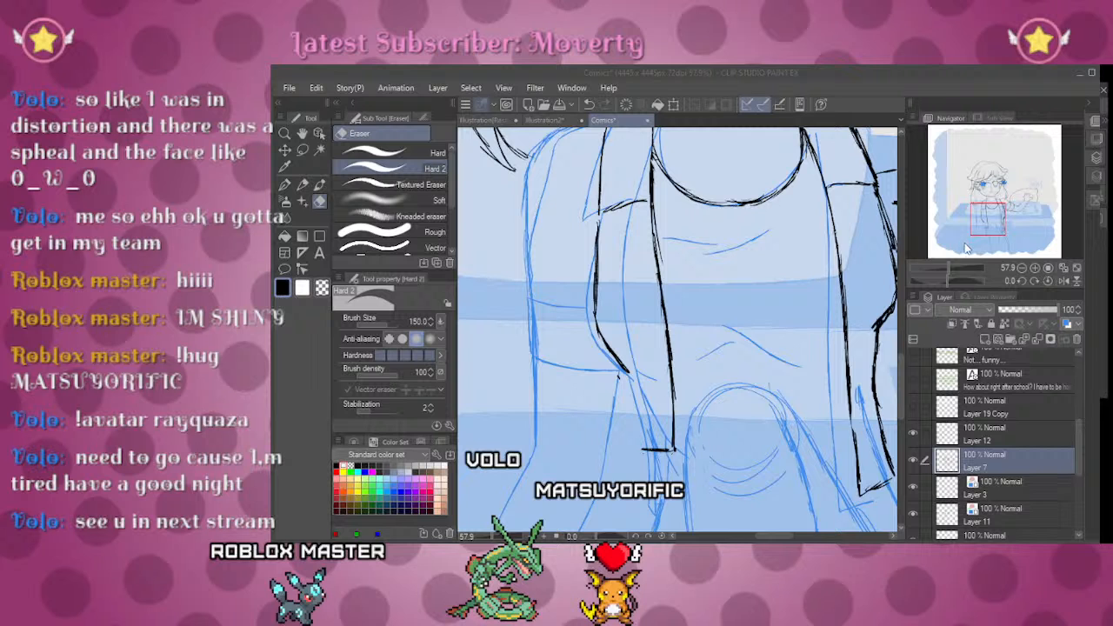
{"action": "left_click", "coordinate": [972, 258]}
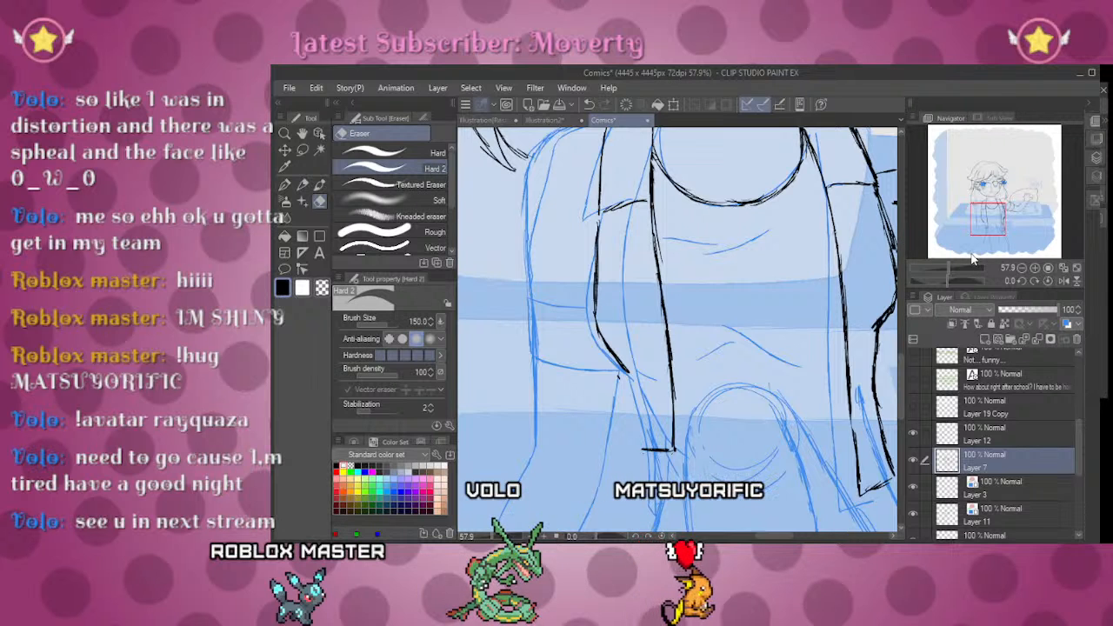
{"action": "left_click_drag", "start_coordinate": [985, 219], "coordinate": [983, 227]}
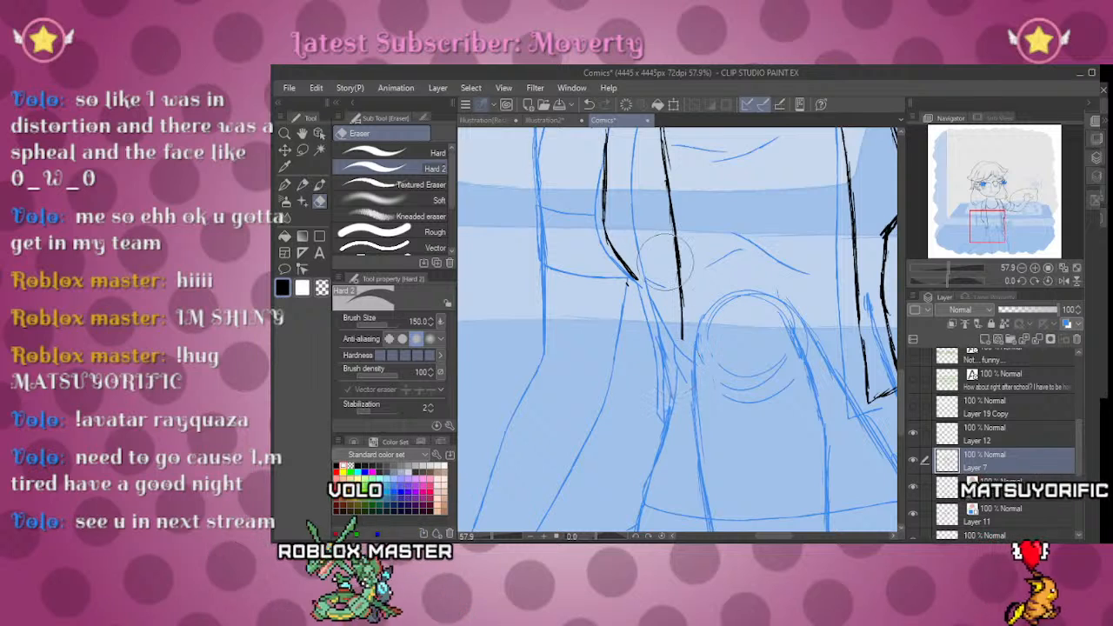
{"action": "left_click_drag", "start_coordinate": [667, 165], "coordinate": [683, 339]}
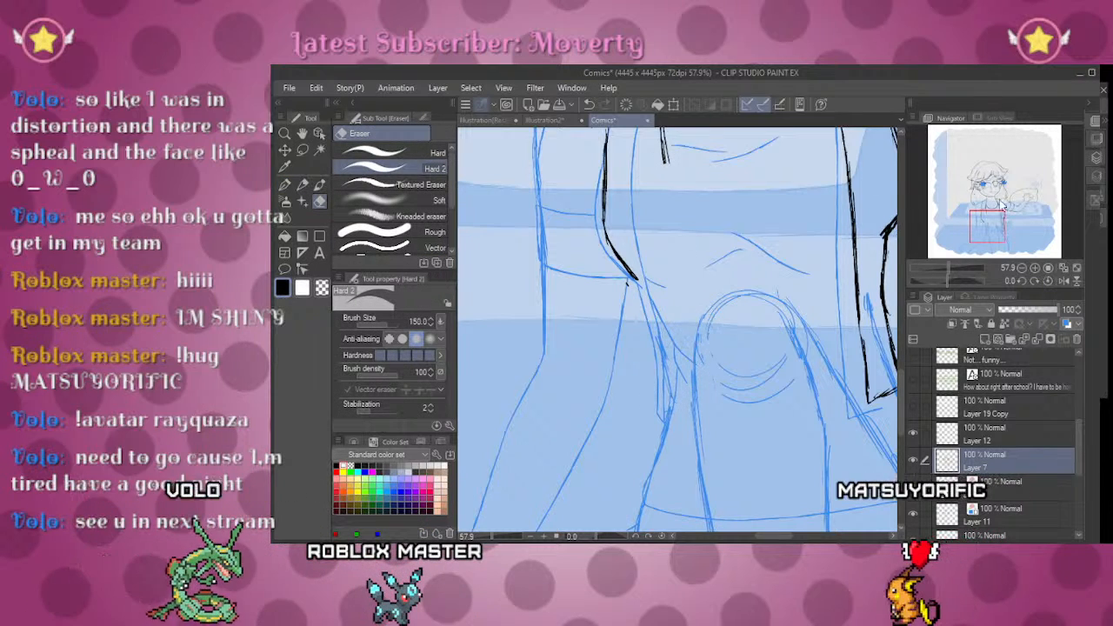
Step: Re-ink that vest panel's inner and outer edges longer, closing them in a tapered tip, and refine the outer curve at the waist
{"action": "left_click_drag", "start_coordinate": [1008, 207], "coordinate": [1009, 200]}
{"action": "key", "text": "p"}
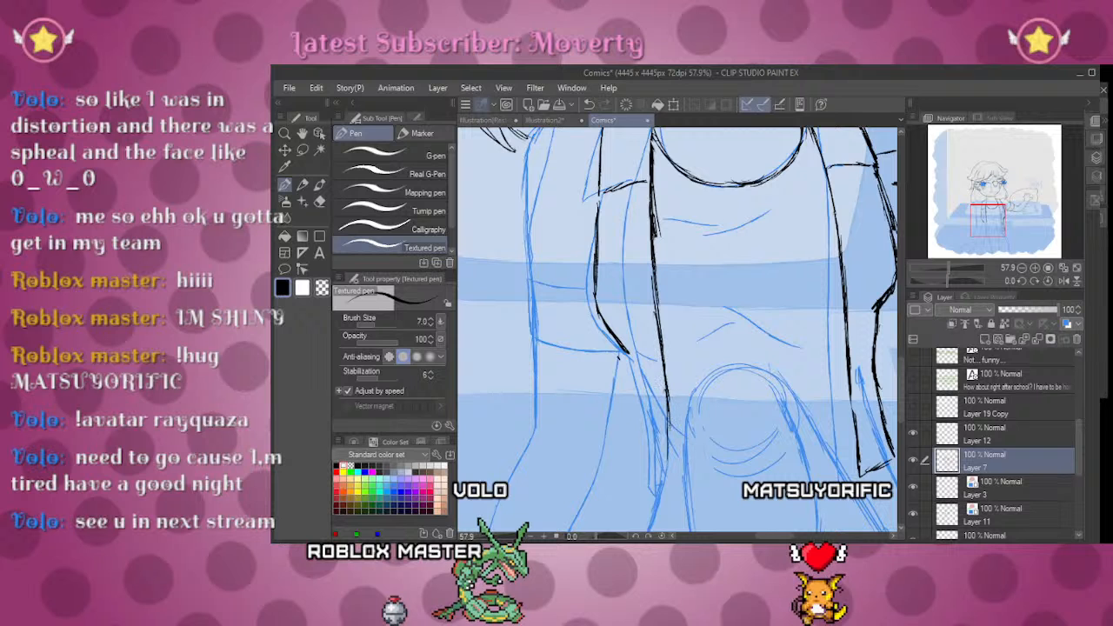
{"action": "left_click_drag", "start_coordinate": [618, 357], "coordinate": [614, 275]}
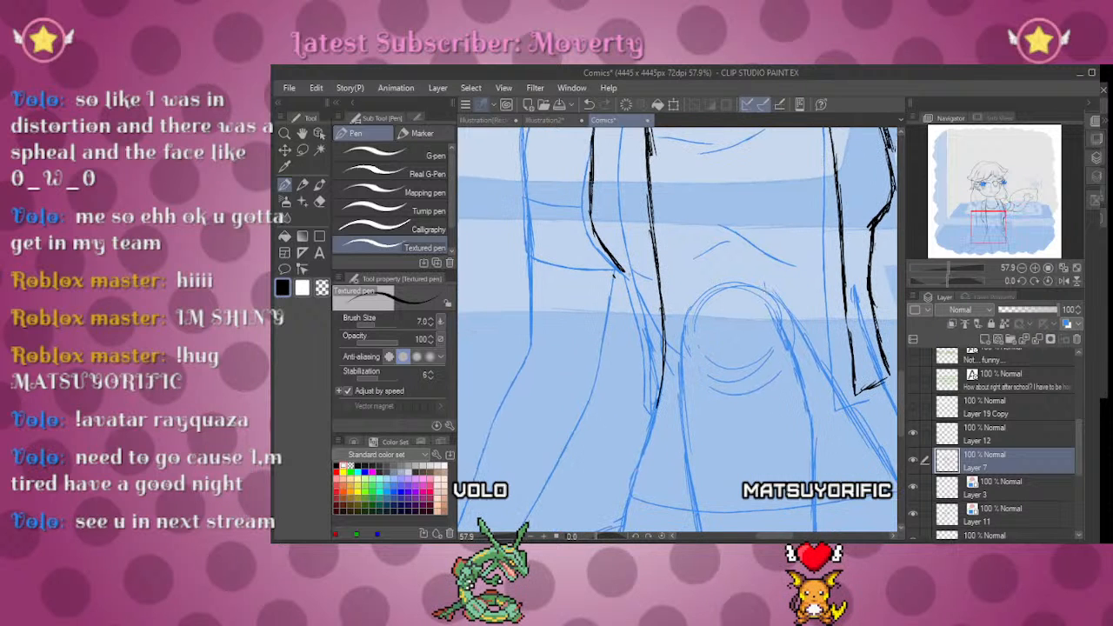
{"action": "mouse_move", "coordinate": [633, 351]}
{"action": "left_mouse_down"}
{"action": "mouse_move", "coordinate": [631, 386]}
{"action": "mouse_move", "coordinate": [650, 407]}
{"action": "left_mouse_up"}
{"action": "mouse_move", "coordinate": [944, 274]}
{"action": "left_mouse_down"}
{"action": "mouse_move", "coordinate": [934, 265]}
{"action": "mouse_move", "coordinate": [947, 261]}
{"action": "left_mouse_up"}
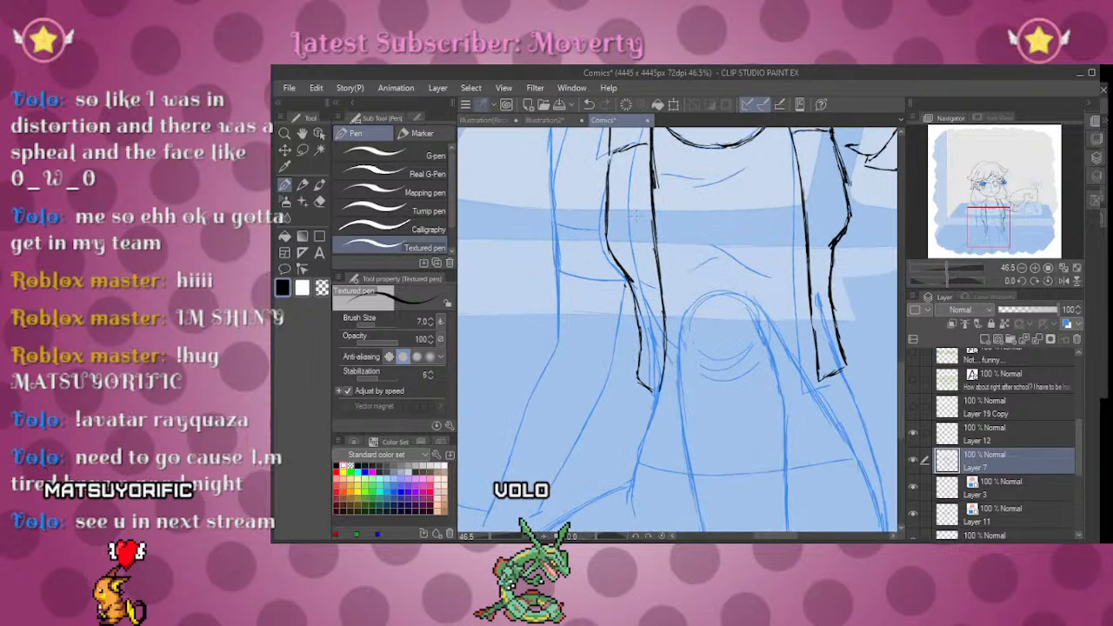
{"action": "key", "text": "e"}
{"action": "key", "text": "p"}
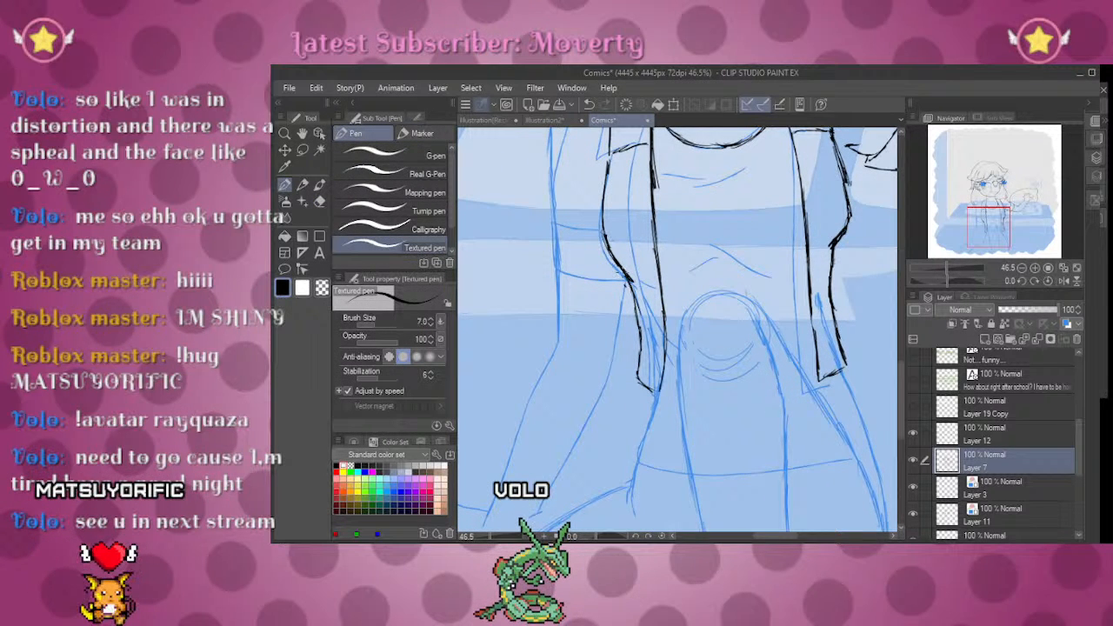
Step: Erase the leftover blue sketch lines inside the vest panel and under the inked face and hair, working on Layer 11
{"action": "key", "text": "e"}
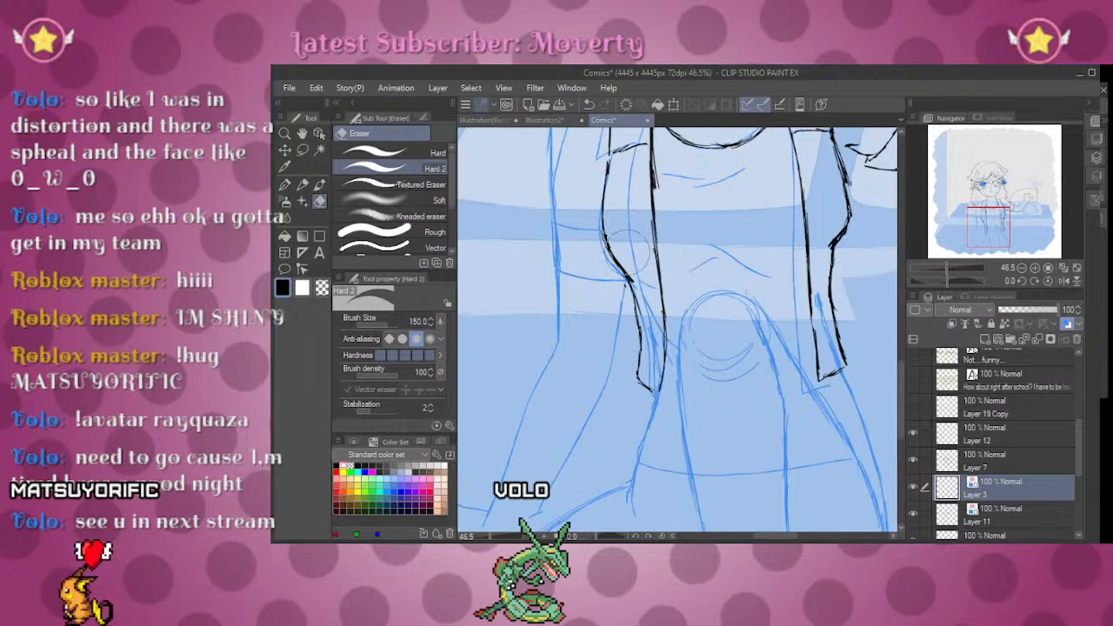
{"action": "left_click", "coordinate": [988, 513]}
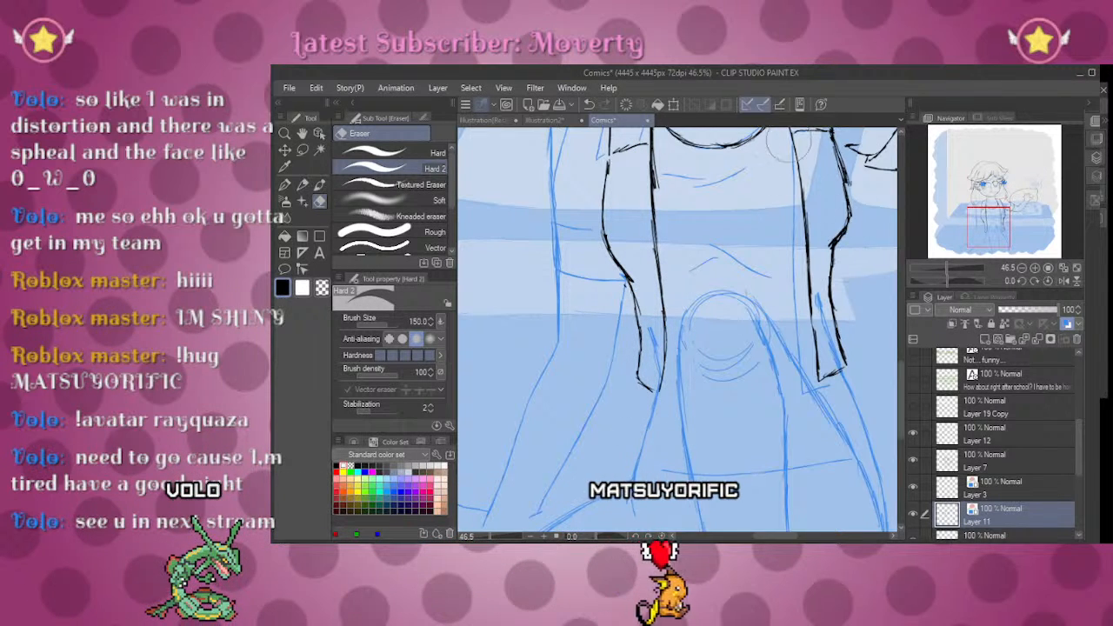
{"action": "left_click_drag", "start_coordinate": [991, 225], "coordinate": [996, 183]}
{"action": "left_click_drag", "start_coordinate": [948, 267], "coordinate": [938, 265]}
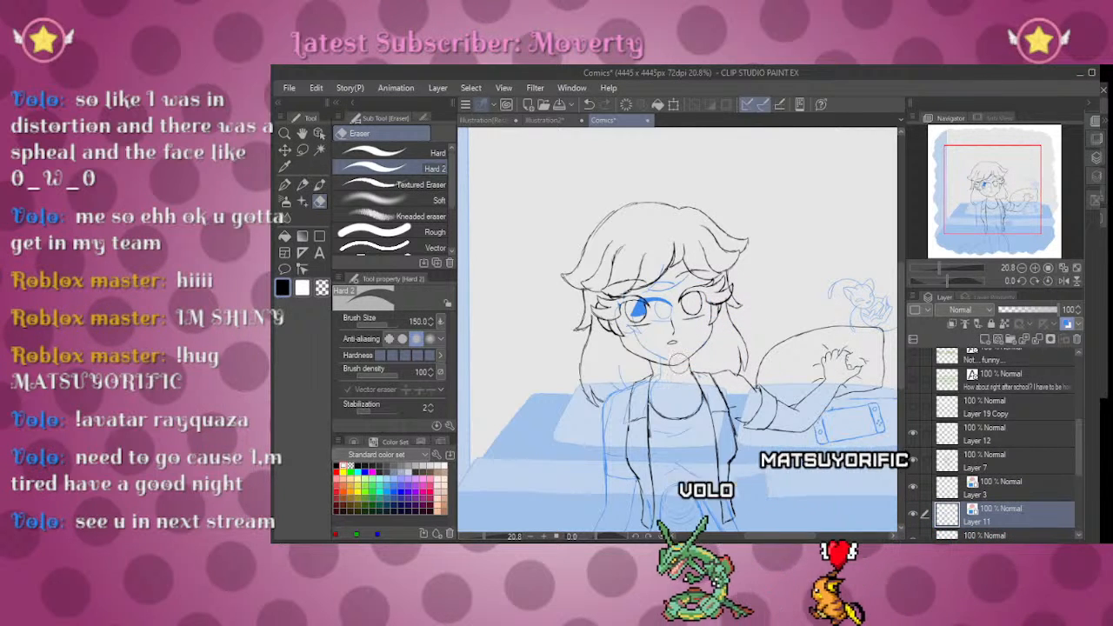
{"action": "mouse_move", "coordinate": [640, 300]}
{"action": "left_mouse_down"}
{"action": "mouse_move", "coordinate": [658, 314]}
{"action": "mouse_move", "coordinate": [671, 281]}
{"action": "left_mouse_up"}
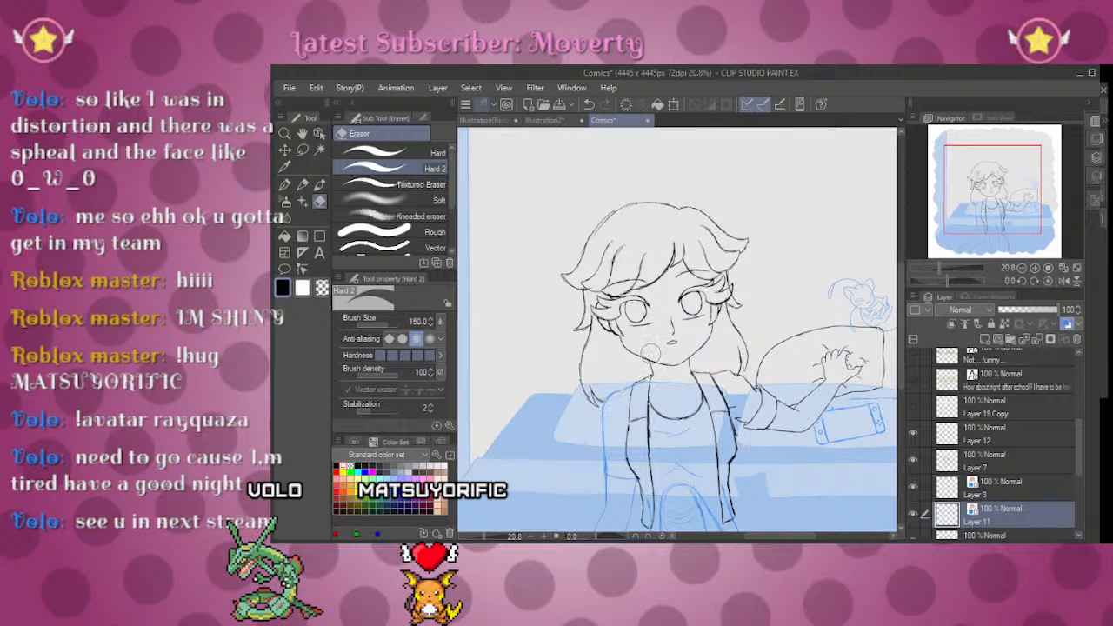
{"action": "mouse_move", "coordinate": [997, 185]}
{"action": "left_mouse_down"}
{"action": "mouse_move", "coordinate": [1000, 210]}
{"action": "mouse_move", "coordinate": [1002, 202]}
{"action": "left_mouse_up"}
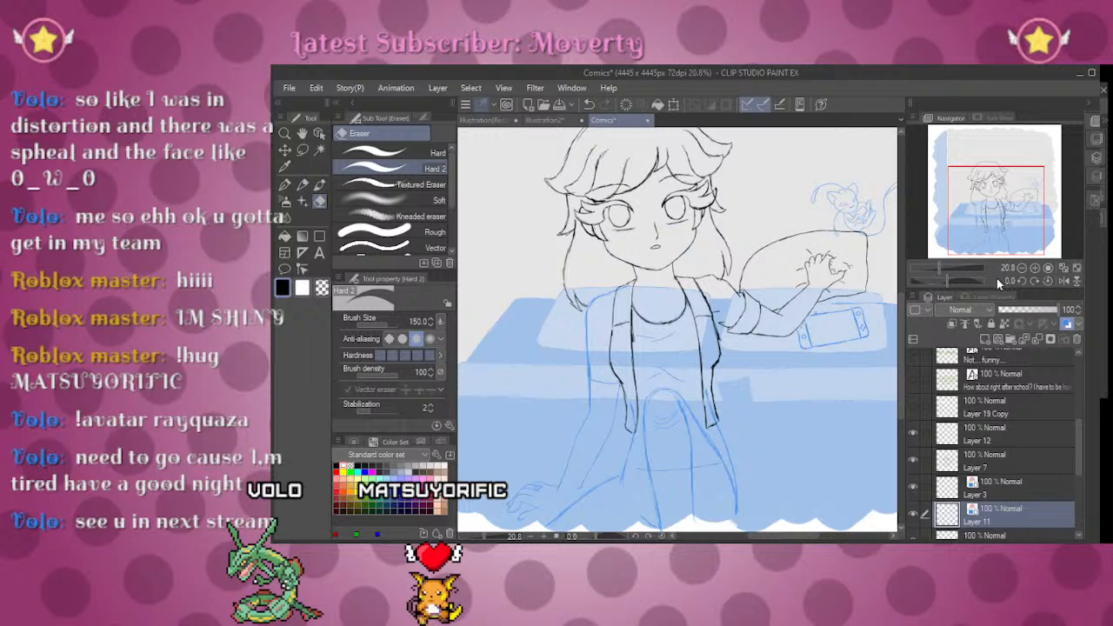
{"action": "left_click_drag", "start_coordinate": [995, 216], "coordinate": [996, 229]}
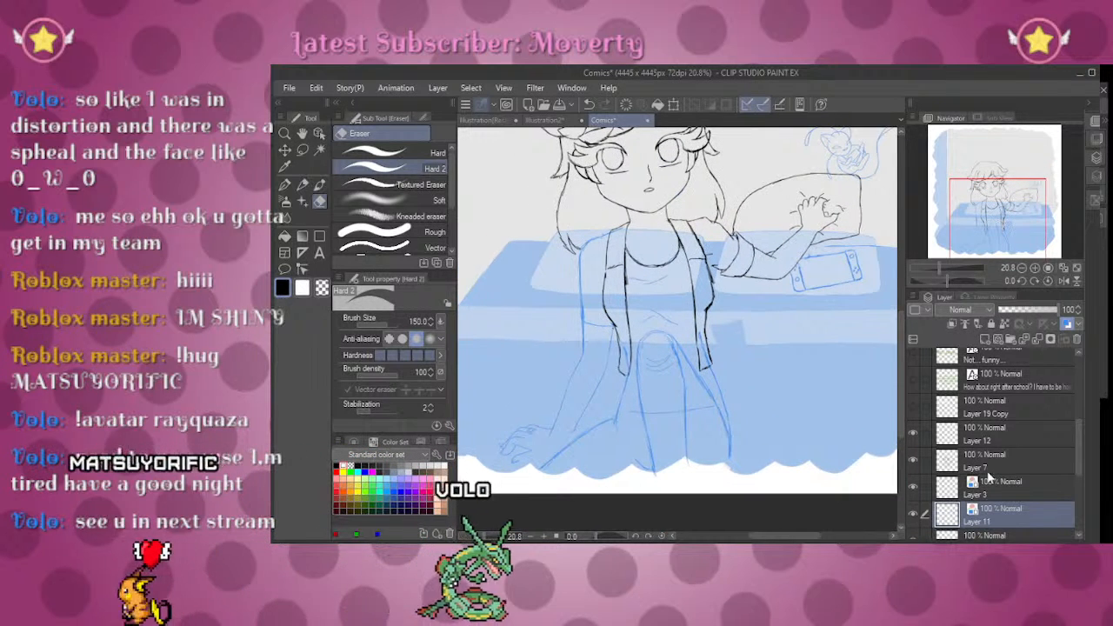
Step: On Layer 7, erase the bulging outer edge of the raised-arm side vest panel and re-ink it as a smooth curve
{"action": "left_click", "coordinate": [999, 487]}
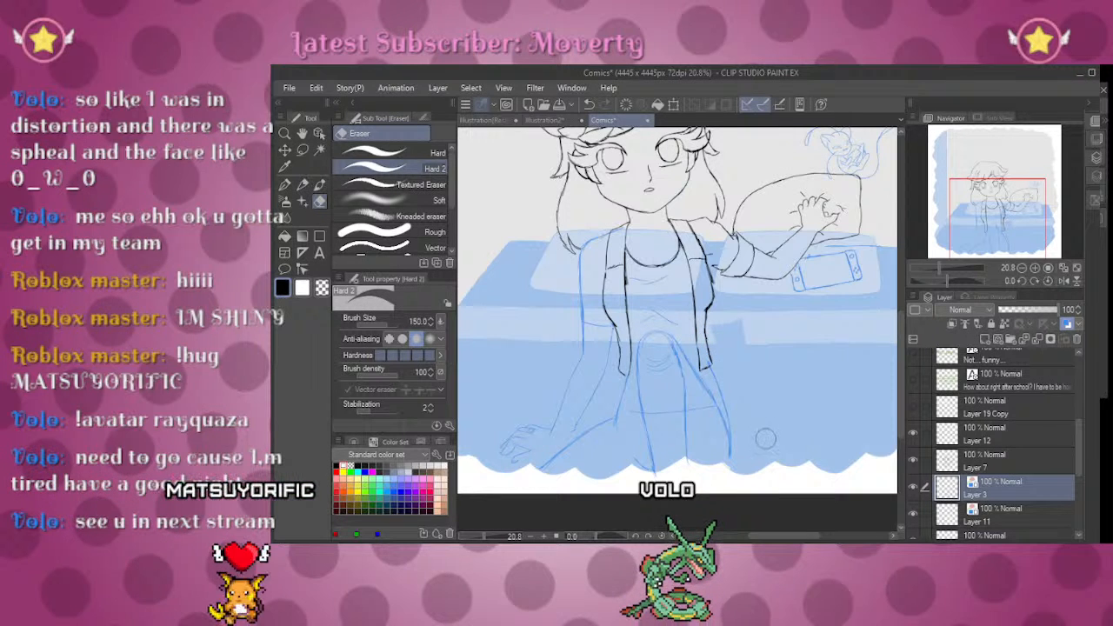
{"action": "key", "text": "p"}
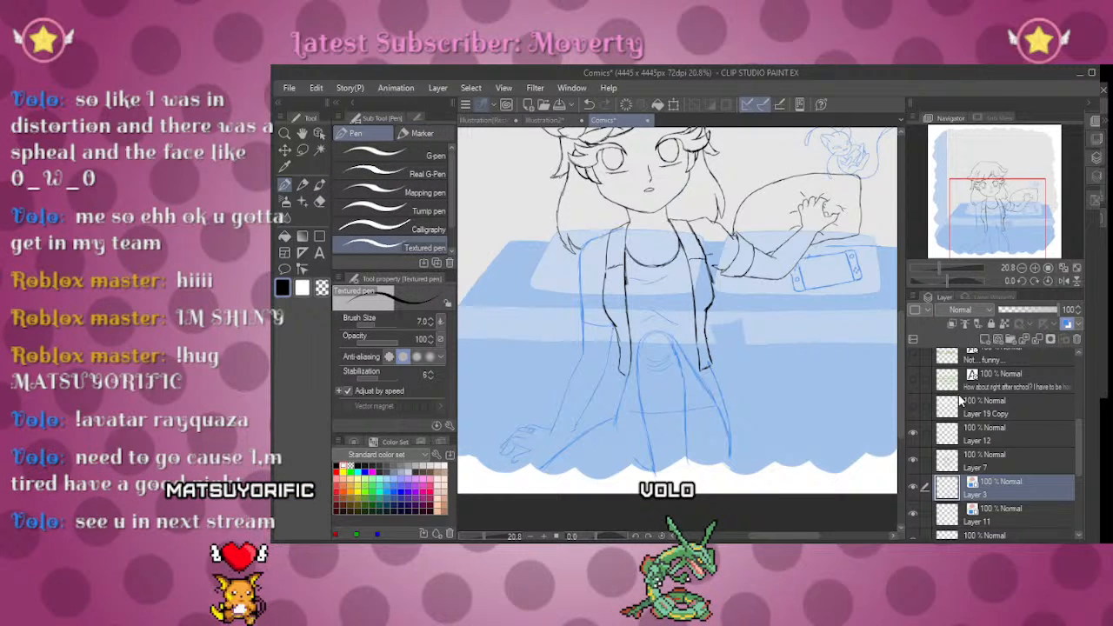
{"action": "left_click", "coordinate": [990, 456]}
{"action": "scroll", "coordinate": [678, 305], "scroll_direction": "up", "scroll_amount": 5}
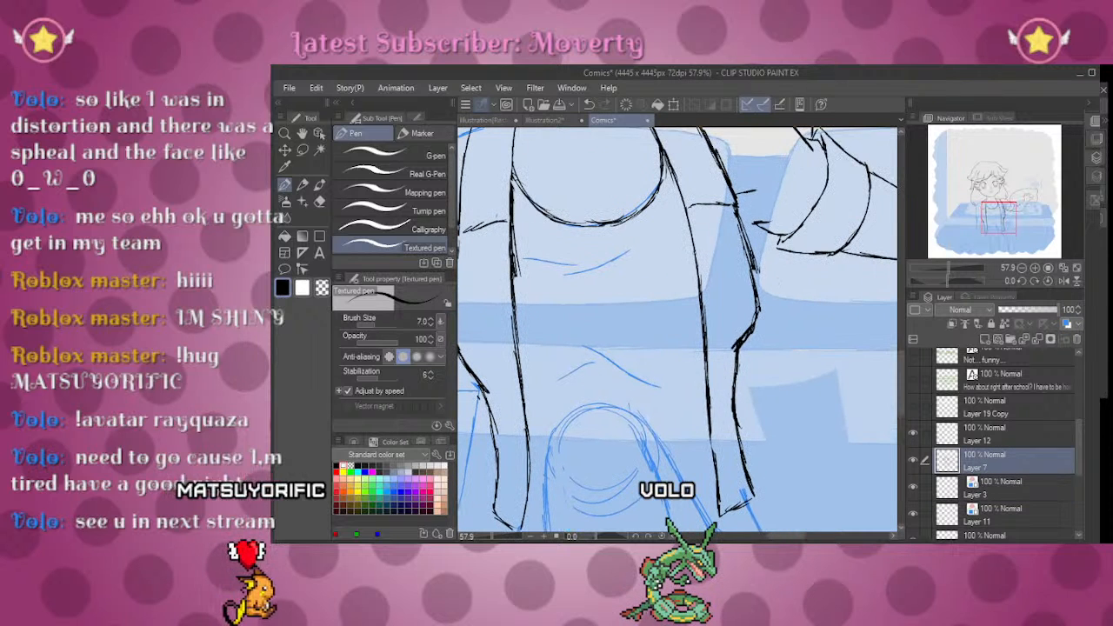
{"action": "key", "text": "e"}
{"action": "left_click_drag", "start_coordinate": [753, 252], "coordinate": [758, 301]}
{"action": "key", "text": "p"}
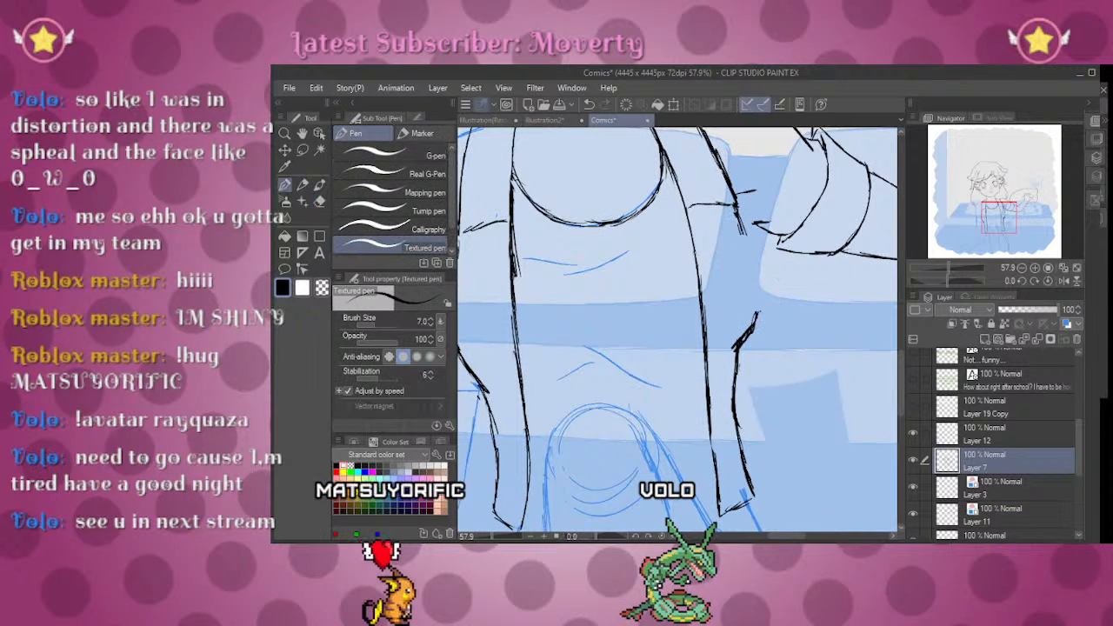
{"action": "left_click_drag", "start_coordinate": [739, 221], "coordinate": [753, 325]}
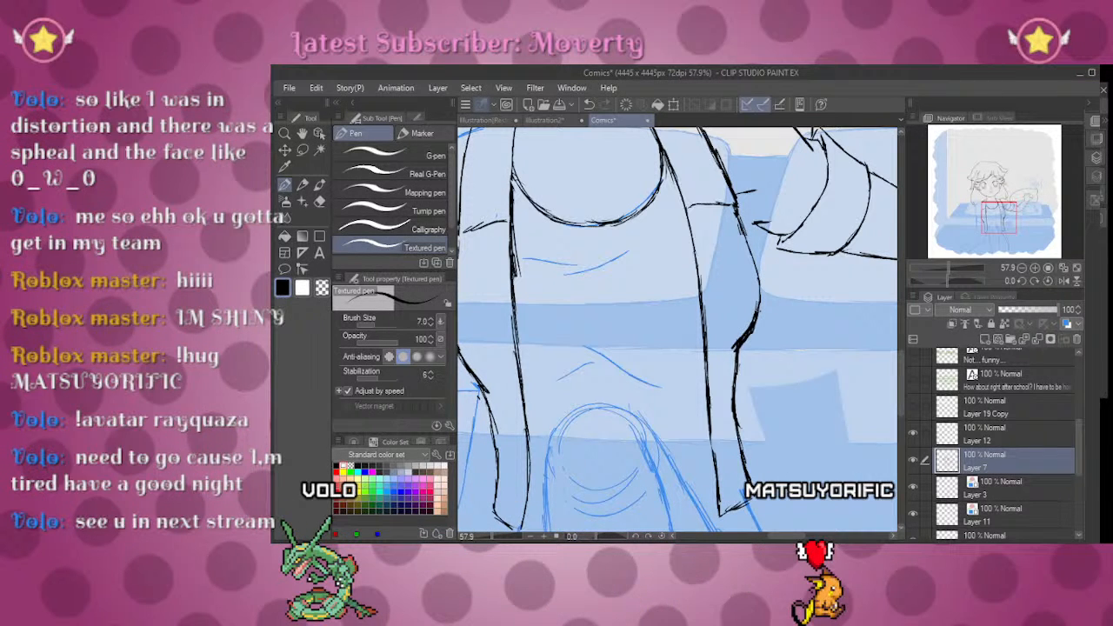
Step: On Layer 12, ink the fold creases across the shirt's chest and belly with the Textured pen
{"action": "left_click_drag", "start_coordinate": [999, 217], "coordinate": [1001, 208]}
{"action": "left_click_drag", "start_coordinate": [945, 267], "coordinate": [979, 206]}
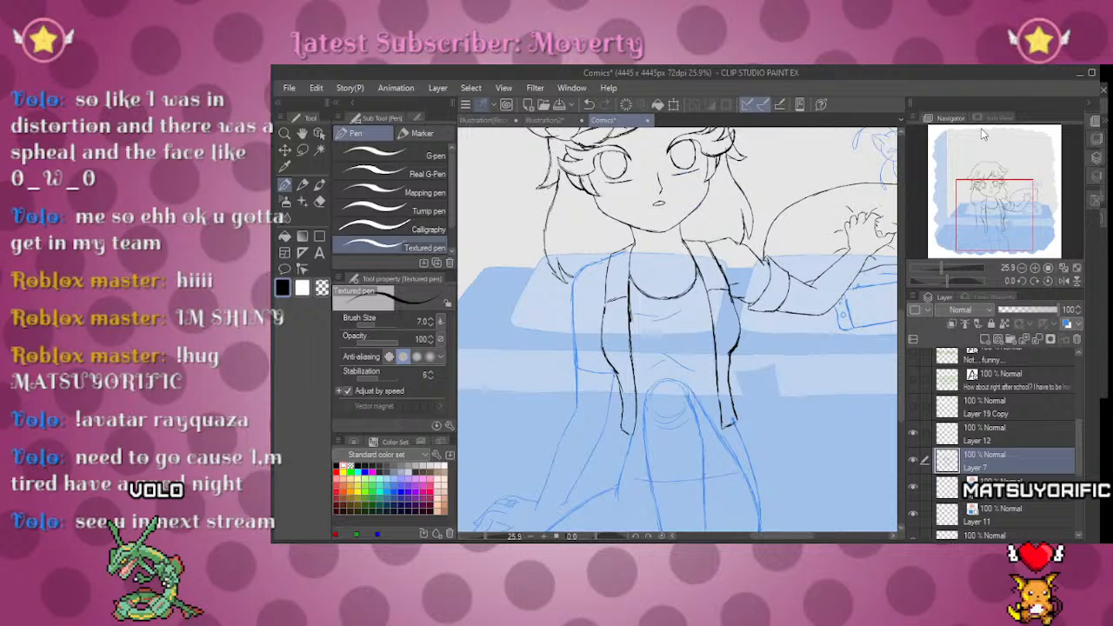
{"action": "mouse_move", "coordinate": [979, 189]}
{"action": "left_mouse_down"}
{"action": "mouse_move", "coordinate": [959, 168]}
{"action": "mouse_move", "coordinate": [999, 173]}
{"action": "mouse_move", "coordinate": [973, 188]}
{"action": "left_mouse_up"}
{"action": "left_click_drag", "start_coordinate": [944, 267], "coordinate": [948, 267]}
{"action": "left_click_drag", "start_coordinate": [993, 209], "coordinate": [997, 205]}
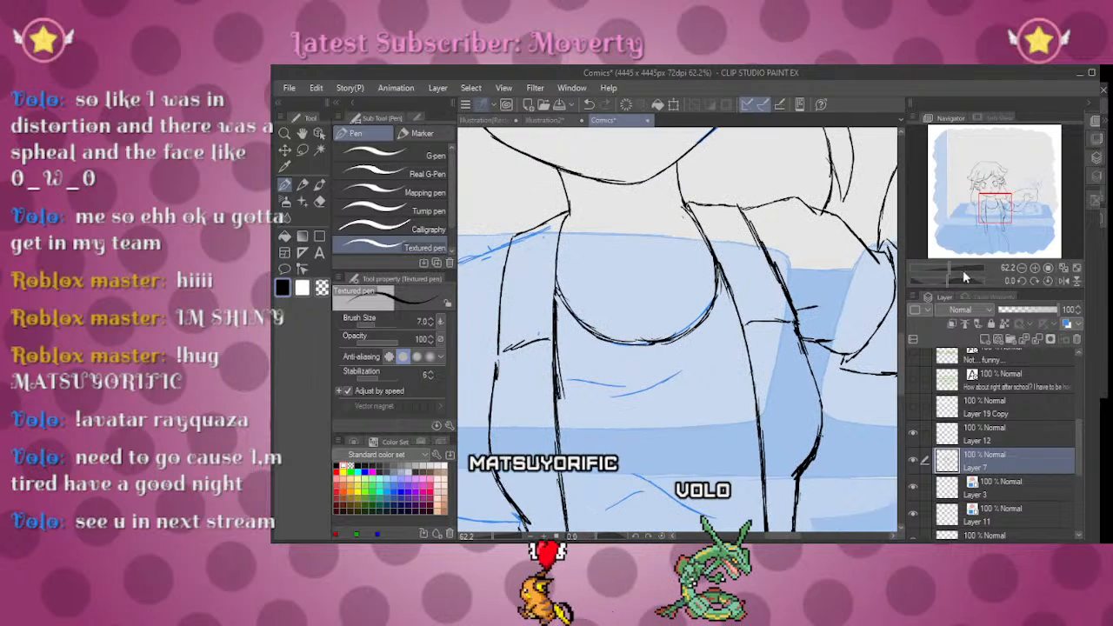
{"action": "left_click", "coordinate": [1004, 434]}
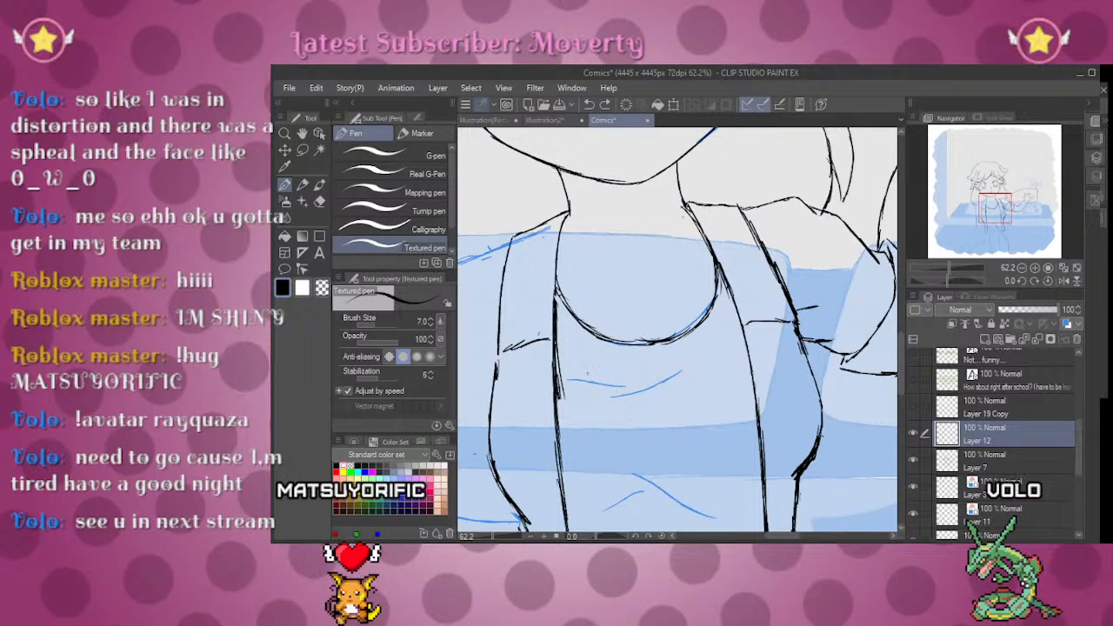
{"action": "mouse_move", "coordinate": [611, 386]}
{"action": "left_mouse_down"}
{"action": "mouse_move", "coordinate": [642, 391]}
{"action": "mouse_move", "coordinate": [699, 367]}
{"action": "left_mouse_up"}
{"action": "left_click_drag", "start_coordinate": [659, 421], "coordinate": [702, 259]}
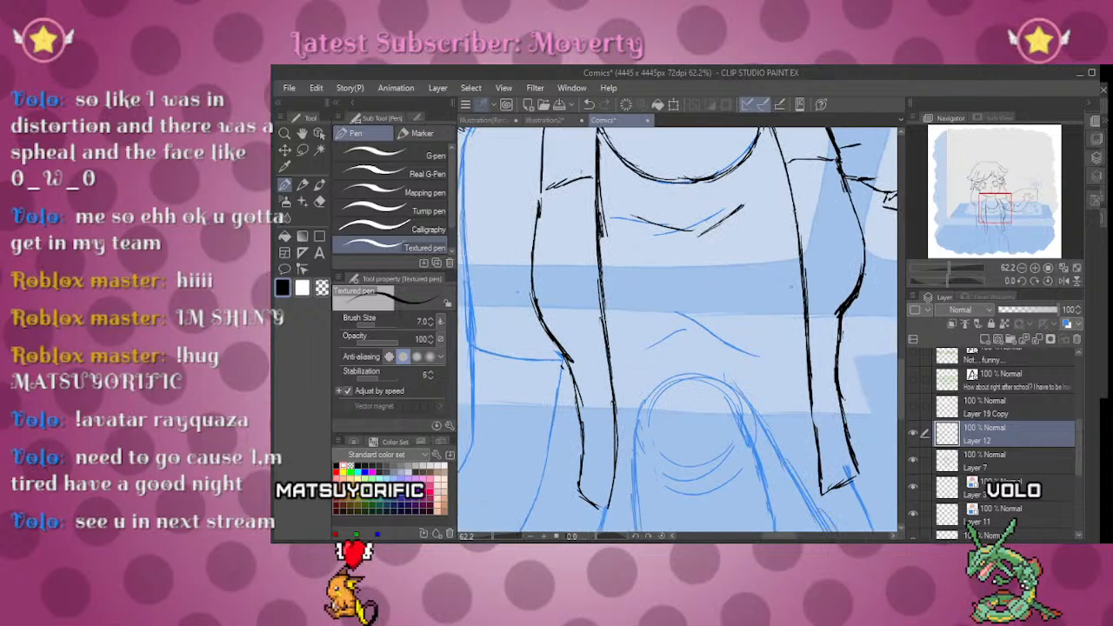
{"action": "mouse_move", "coordinate": [677, 341]}
{"action": "left_mouse_down"}
{"action": "mouse_move", "coordinate": [708, 324]}
{"action": "mouse_move", "coordinate": [732, 335]}
{"action": "left_mouse_up"}
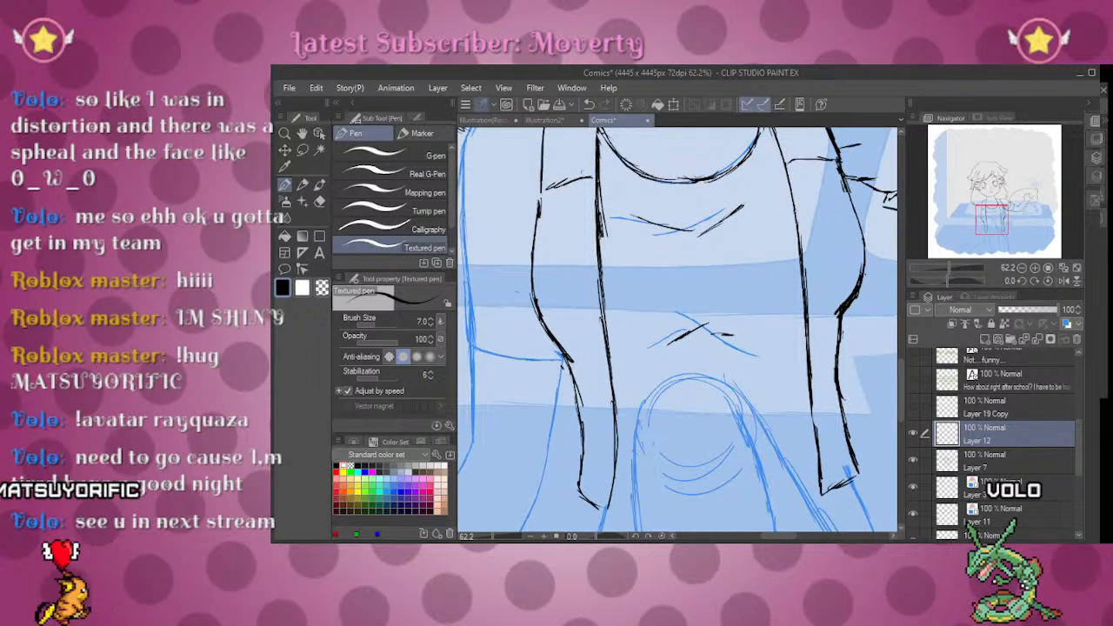
Step: Ink the shoulder and outer sleeve of the lowered arm, closing the sleeve with a cuff band above the elbow
{"action": "mouse_move", "coordinate": [949, 268]}
{"action": "left_mouse_down"}
{"action": "mouse_move", "coordinate": [937, 263]}
{"action": "mouse_move", "coordinate": [952, 263]}
{"action": "left_mouse_up"}
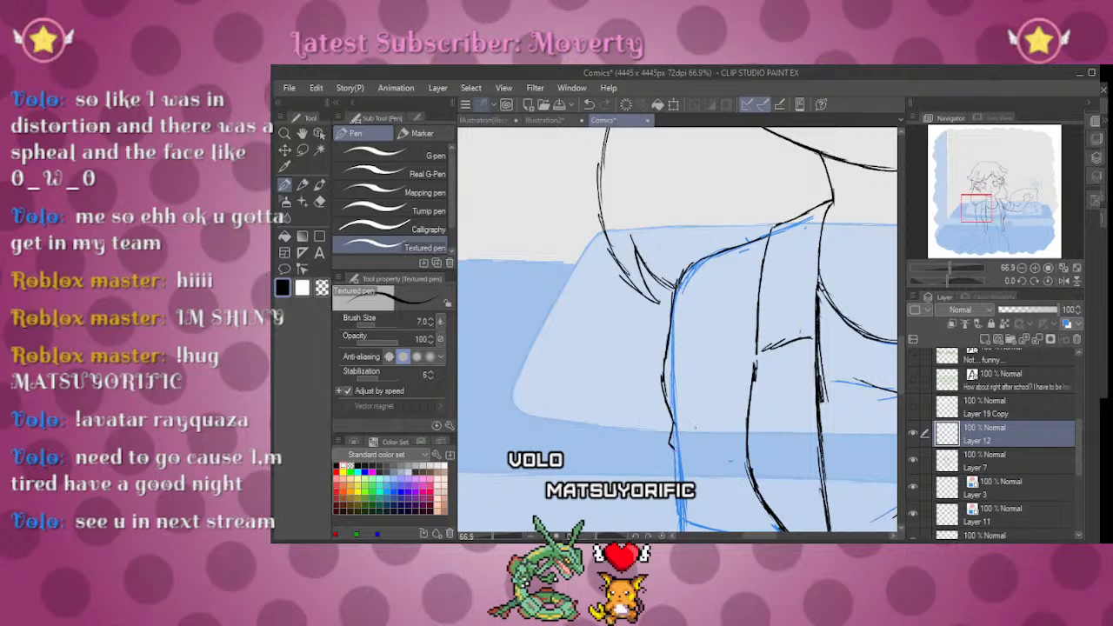
{"action": "left_click_drag", "start_coordinate": [678, 330], "coordinate": [556, 182]}
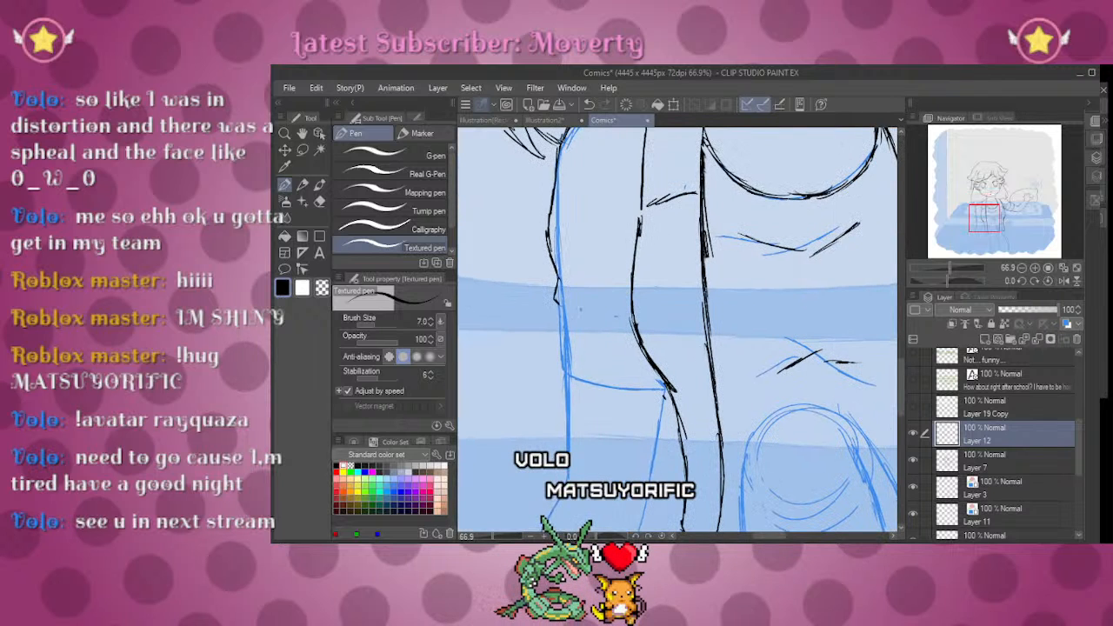
{"action": "left_click_drag", "start_coordinate": [551, 306], "coordinate": [593, 318]}
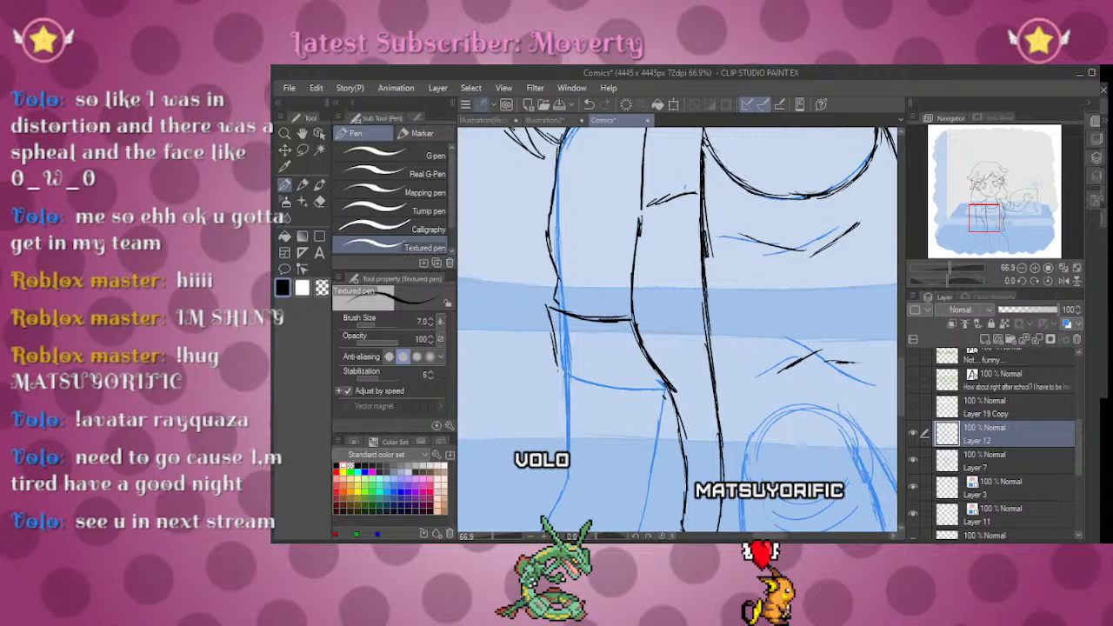
{"action": "left_click_drag", "start_coordinate": [561, 379], "coordinate": [663, 392]}
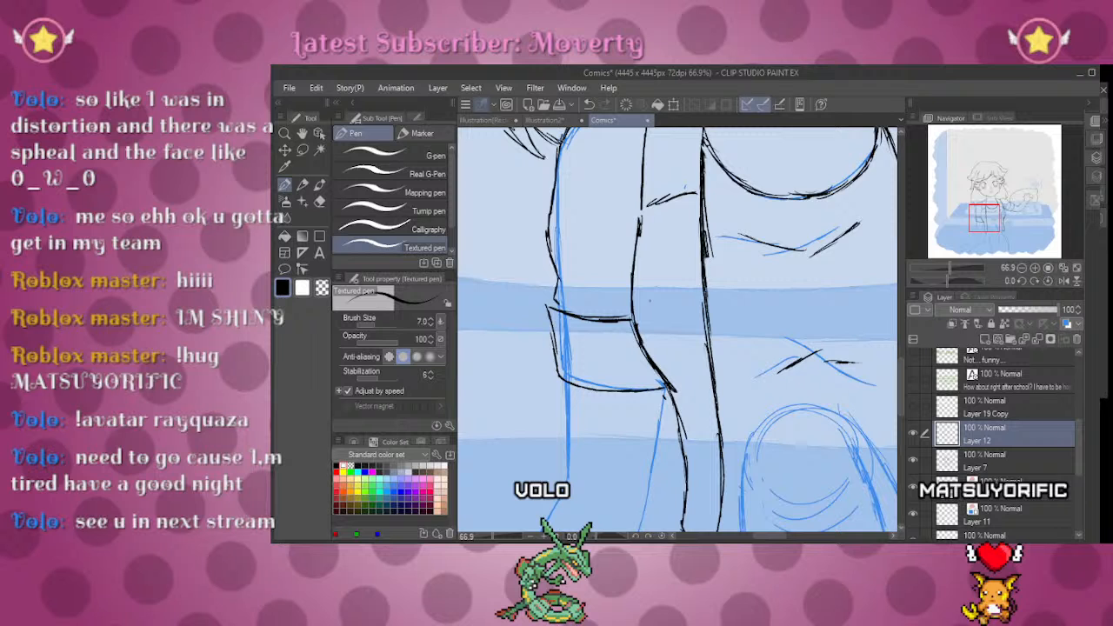
Step: Ink the upper part of both forearm edges below the sleeve cuff on the lowered arm
{"action": "mouse_move", "coordinate": [710, 502]}
{"action": "left_mouse_down"}
{"action": "mouse_move", "coordinate": [781, 278]}
{"action": "mouse_move", "coordinate": [782, 328]}
{"action": "left_mouse_up"}
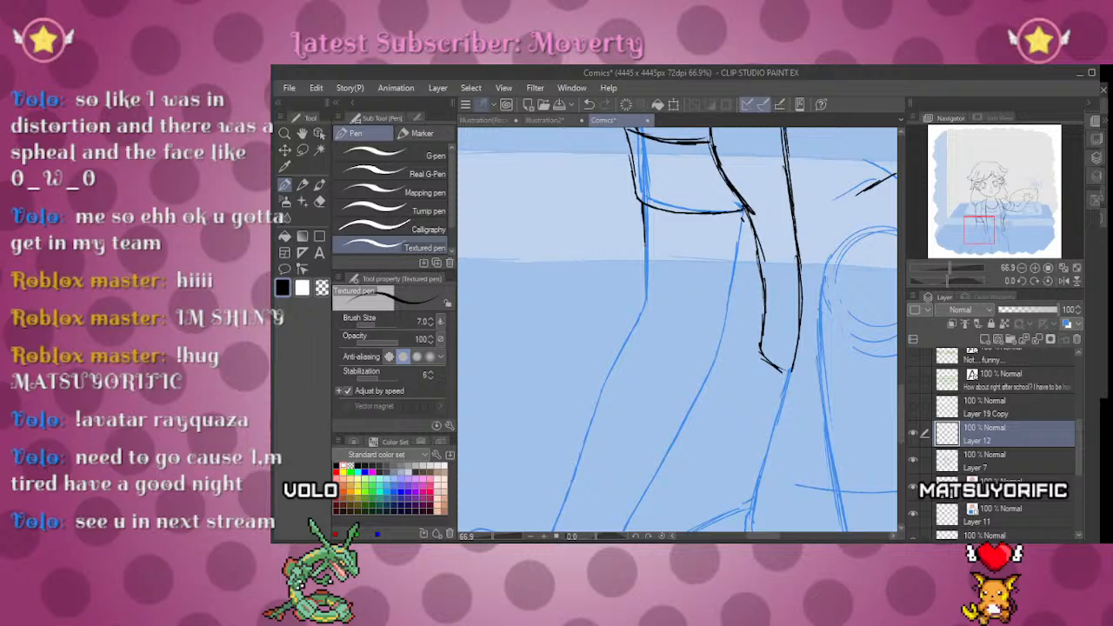
{"action": "left_click_drag", "start_coordinate": [644, 238], "coordinate": [645, 306]}
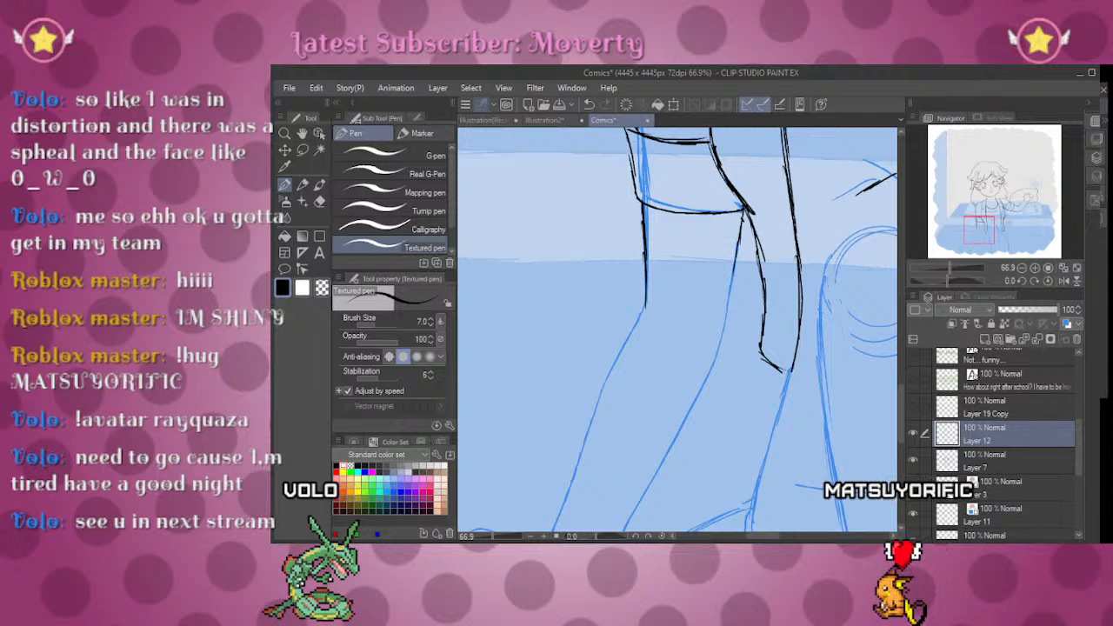
{"action": "left_click_drag", "start_coordinate": [742, 217], "coordinate": [727, 323]}
Step: Ink the shirt's flared side edges below the vest panels and the start of its hem on the lowered-arm side
{"action": "mouse_move", "coordinate": [980, 228]}
{"action": "left_mouse_down"}
{"action": "mouse_move", "coordinate": [994, 187]}
{"action": "mouse_move", "coordinate": [992, 233]}
{"action": "left_mouse_up"}
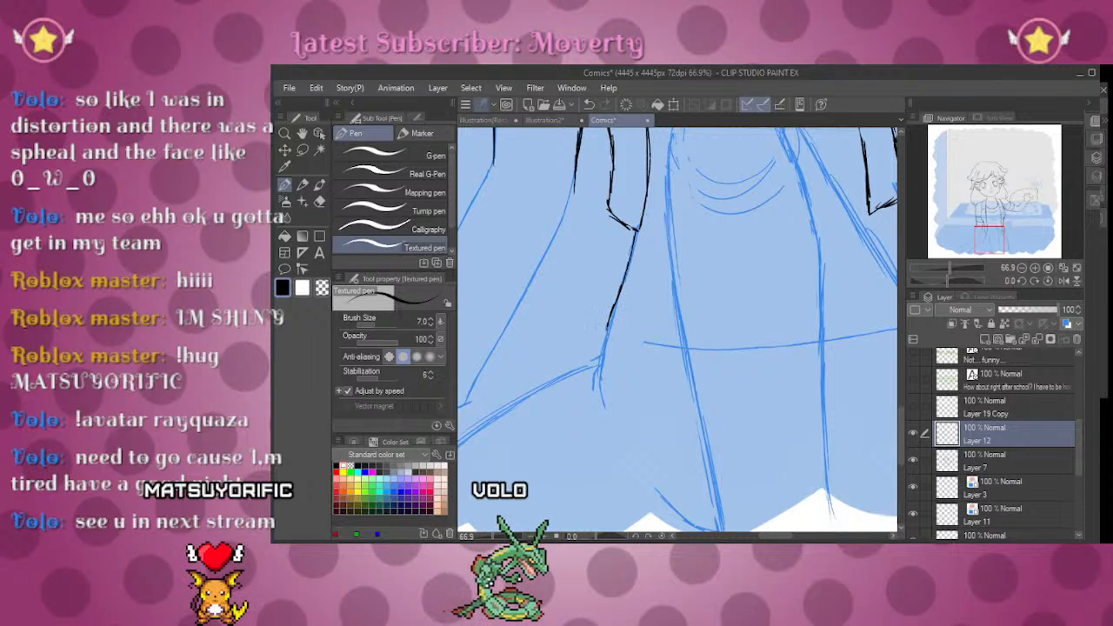
{"action": "mouse_move", "coordinate": [629, 262]}
{"action": "left_mouse_down"}
{"action": "mouse_move", "coordinate": [606, 331]}
{"action": "mouse_move", "coordinate": [693, 346]}
{"action": "left_mouse_up"}
{"action": "left_click_drag", "start_coordinate": [865, 357], "coordinate": [731, 407]}
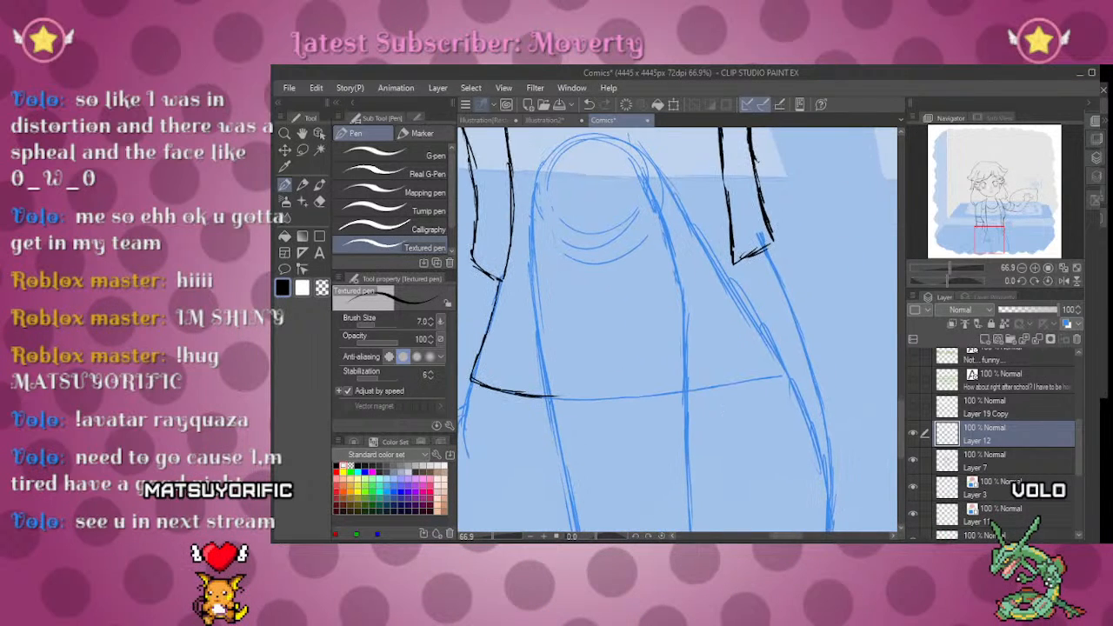
{"action": "left_click_drag", "start_coordinate": [766, 250], "coordinate": [811, 359]}
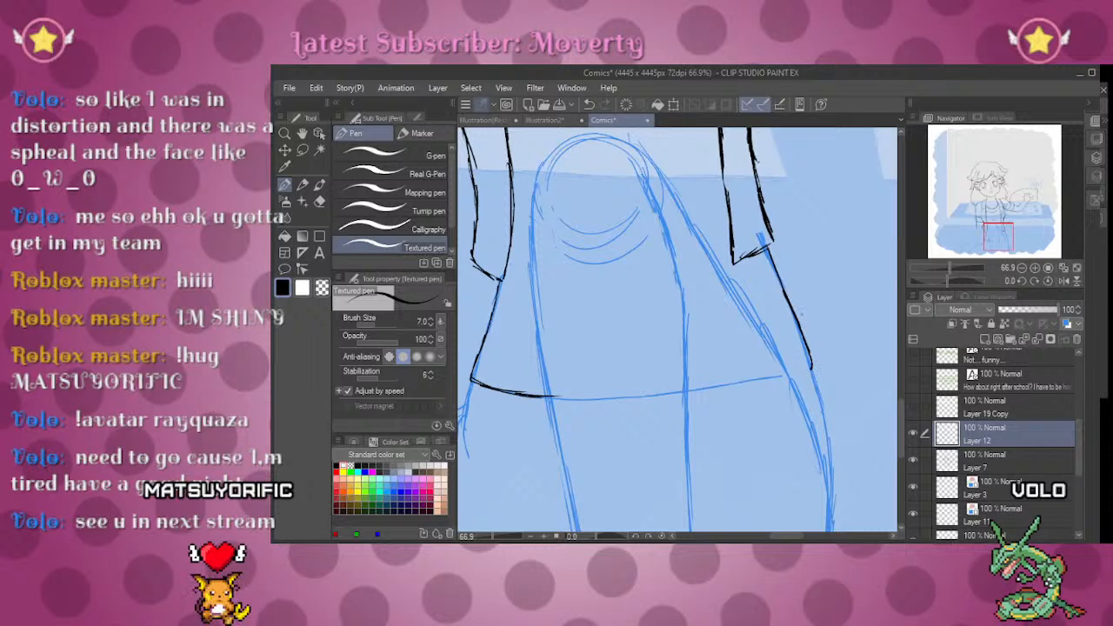
Step: Ink the rounded top of the raised knee and its long outer thigh line, curving down past the shirt hem
{"action": "left_click_drag", "start_coordinate": [678, 330], "coordinate": [774, 356]}
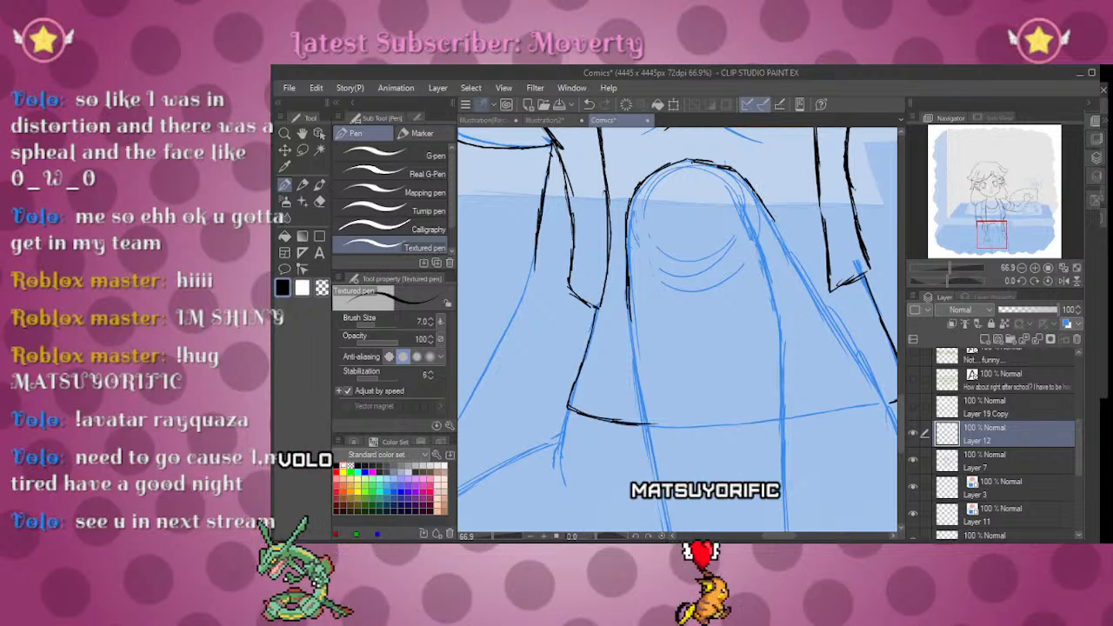
{"action": "left_click_drag", "start_coordinate": [696, 348], "coordinate": [596, 285]}
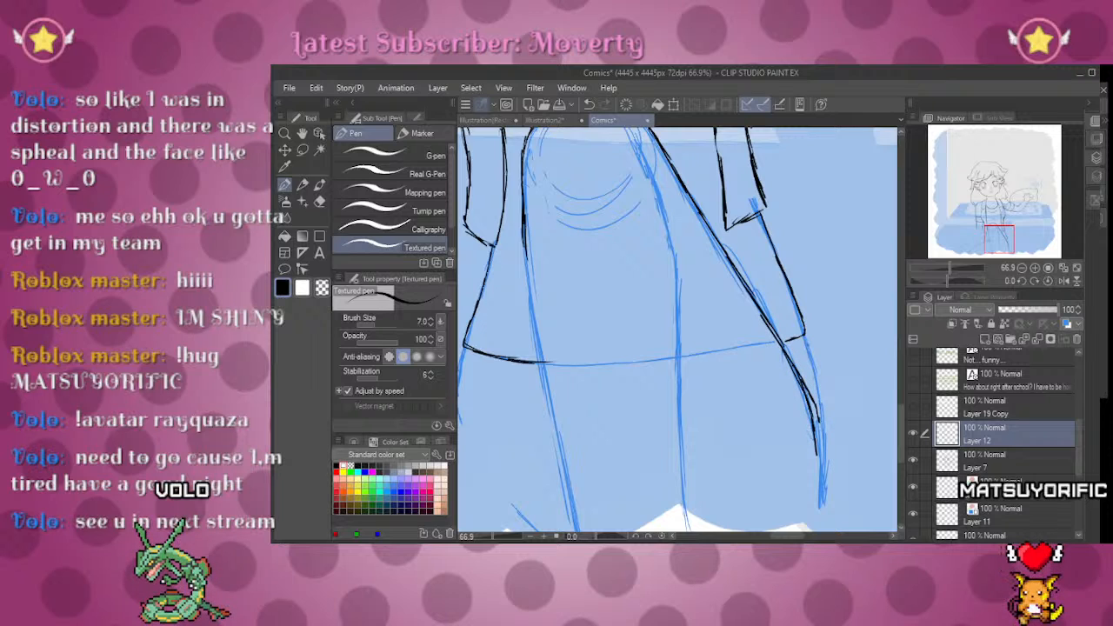
{"action": "mouse_move", "coordinate": [809, 355]}
{"action": "left_mouse_down"}
{"action": "mouse_move", "coordinate": [826, 424]}
{"action": "mouse_move", "coordinate": [838, 306]}
{"action": "left_mouse_up"}
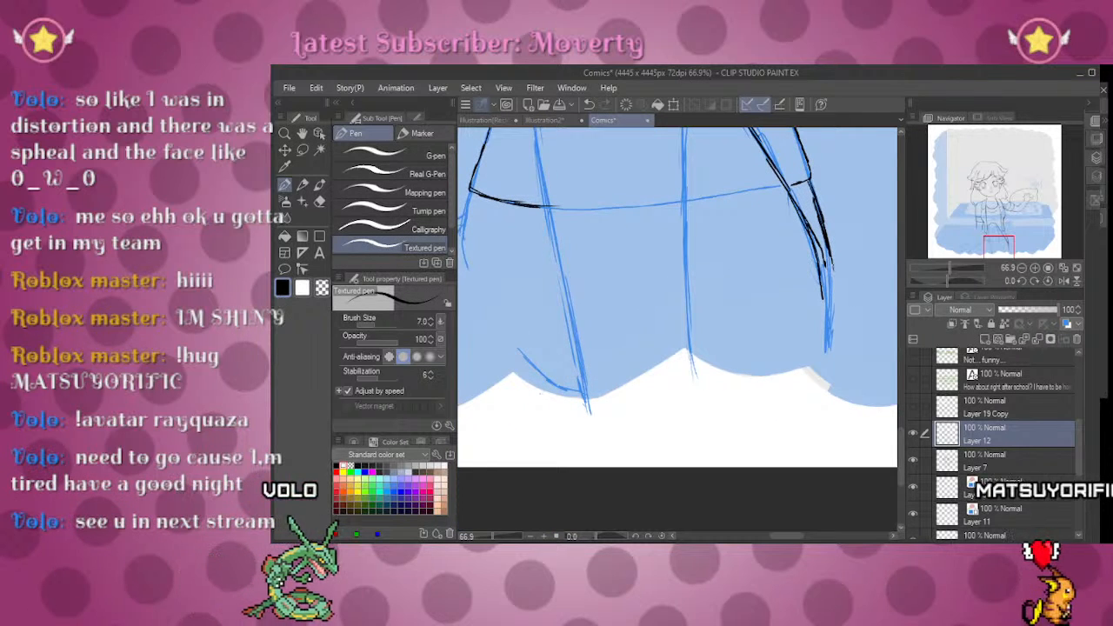
{"action": "left_click_drag", "start_coordinate": [829, 252], "coordinate": [831, 347]}
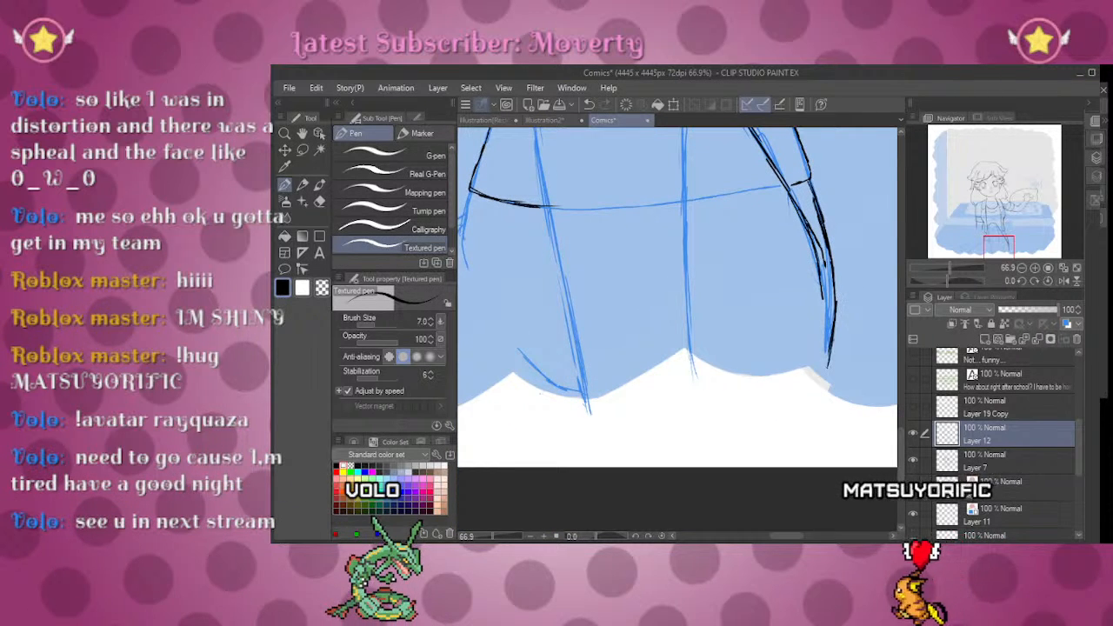
Step: Ink the raised leg's shin and inner lines down to the sketch's lower edge, plus the top edge of the folded leg
{"action": "left_click_drag", "start_coordinate": [585, 285], "coordinate": [606, 282]}
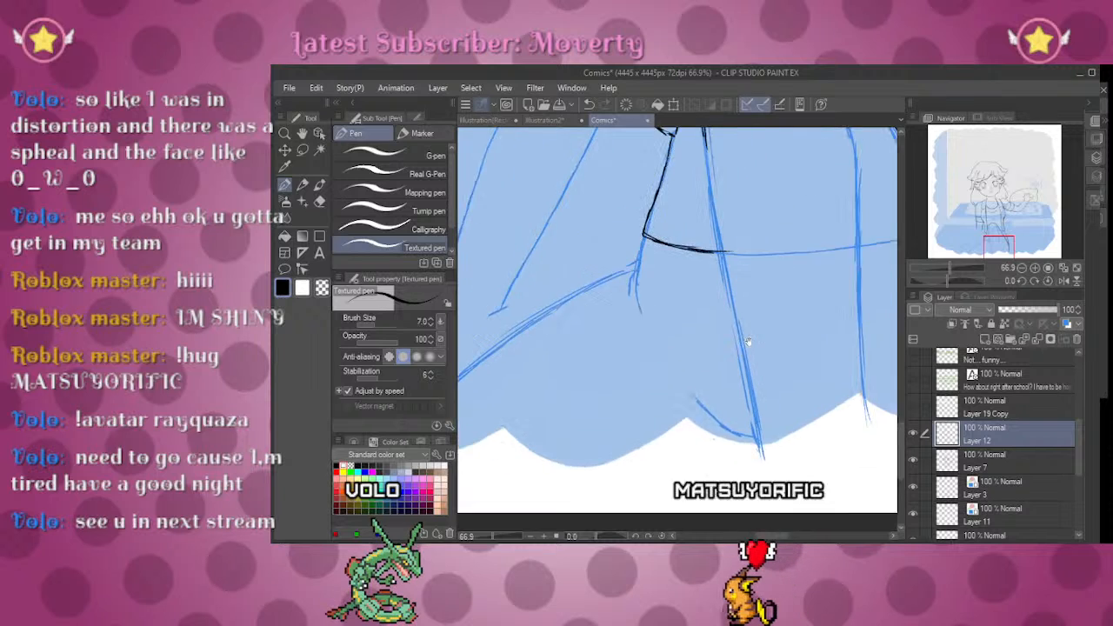
{"action": "left_click_drag", "start_coordinate": [954, 268], "coordinate": [944, 266]}
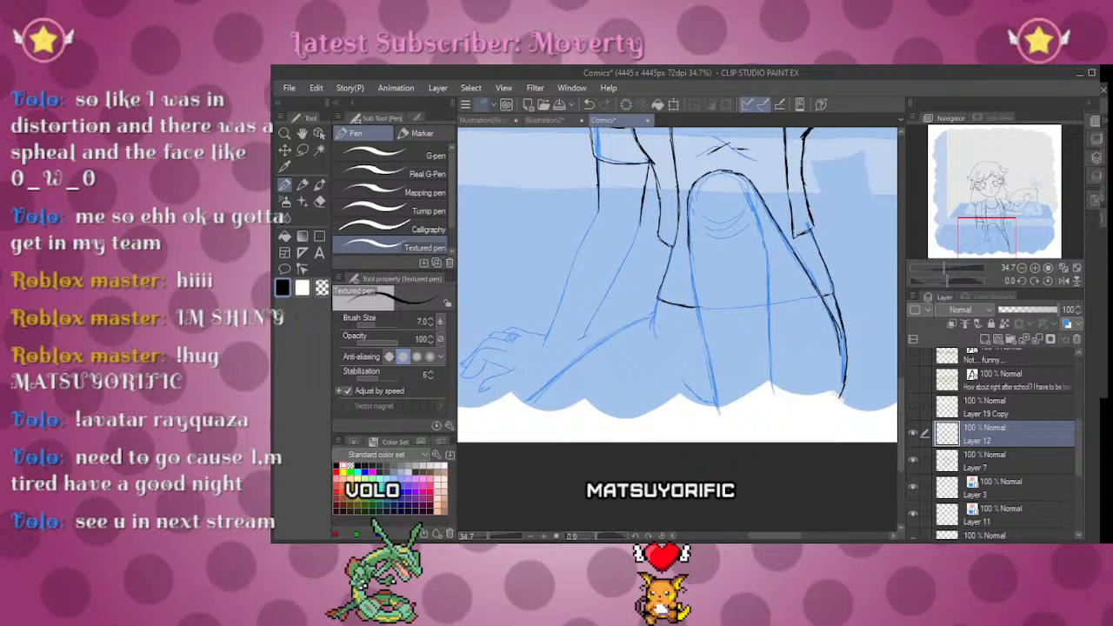
{"action": "left_click_drag", "start_coordinate": [984, 235], "coordinate": [973, 225]}
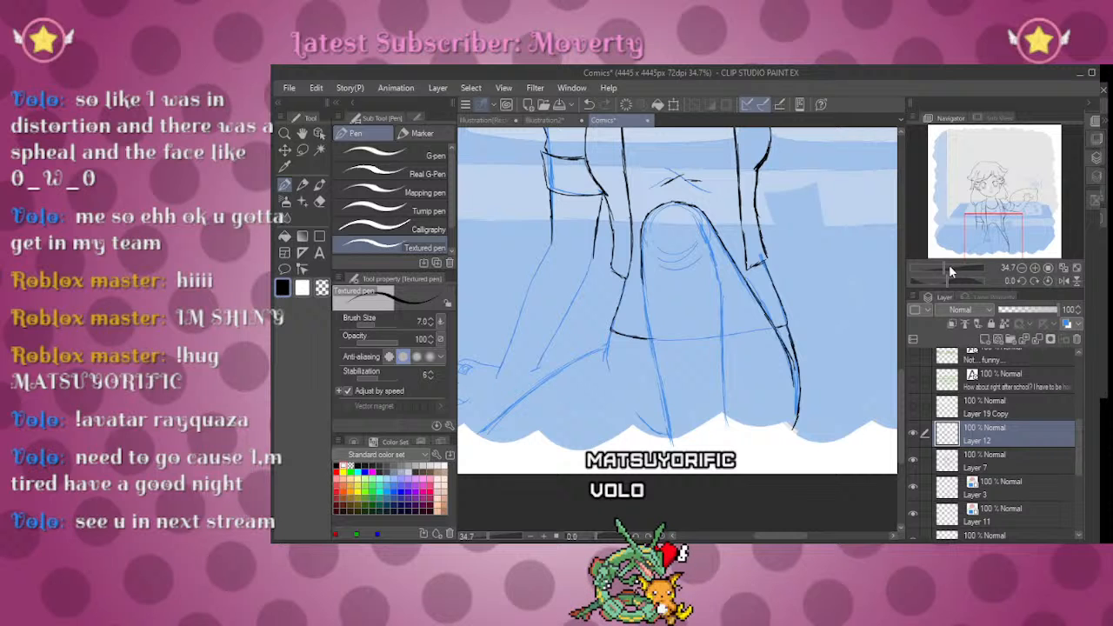
{"action": "left_click_drag", "start_coordinate": [944, 267], "coordinate": [947, 267]}
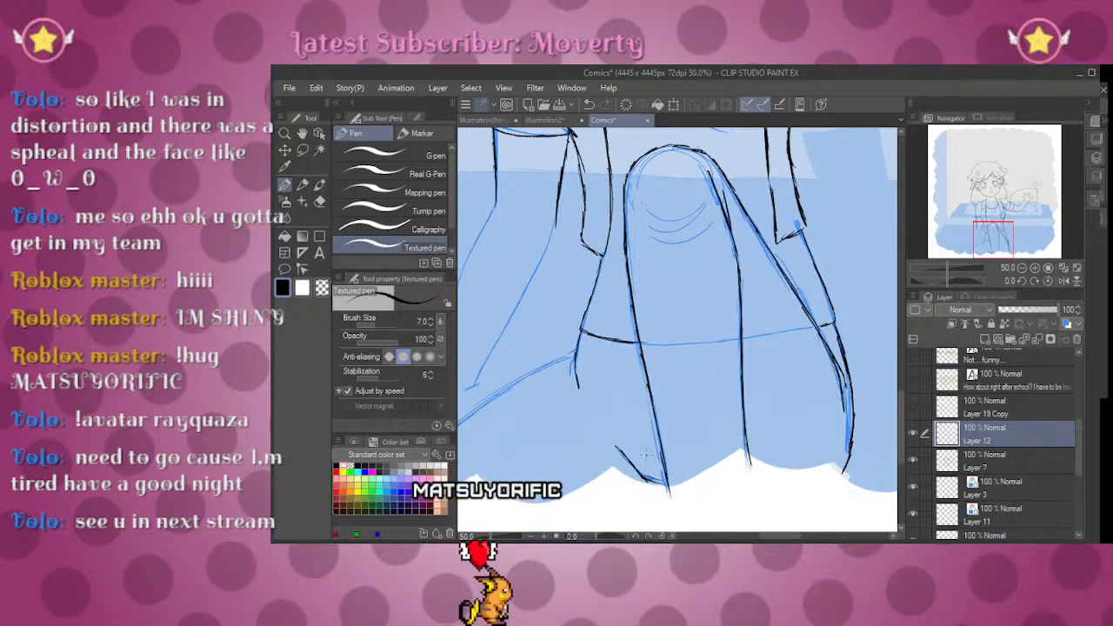
{"action": "left_click_drag", "start_coordinate": [605, 385], "coordinate": [861, 299]}
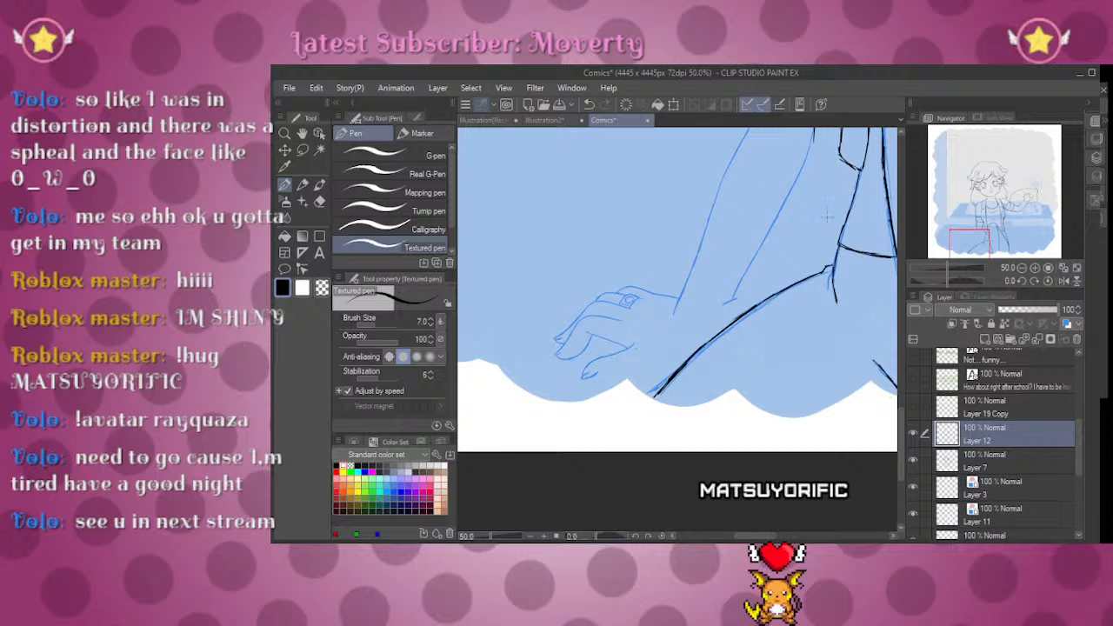
Step: Ink the lower wrist line of the resting hand and the thumb's outer edge down to the folded leg
{"action": "left_click_drag", "start_coordinate": [948, 267], "coordinate": [955, 268]}
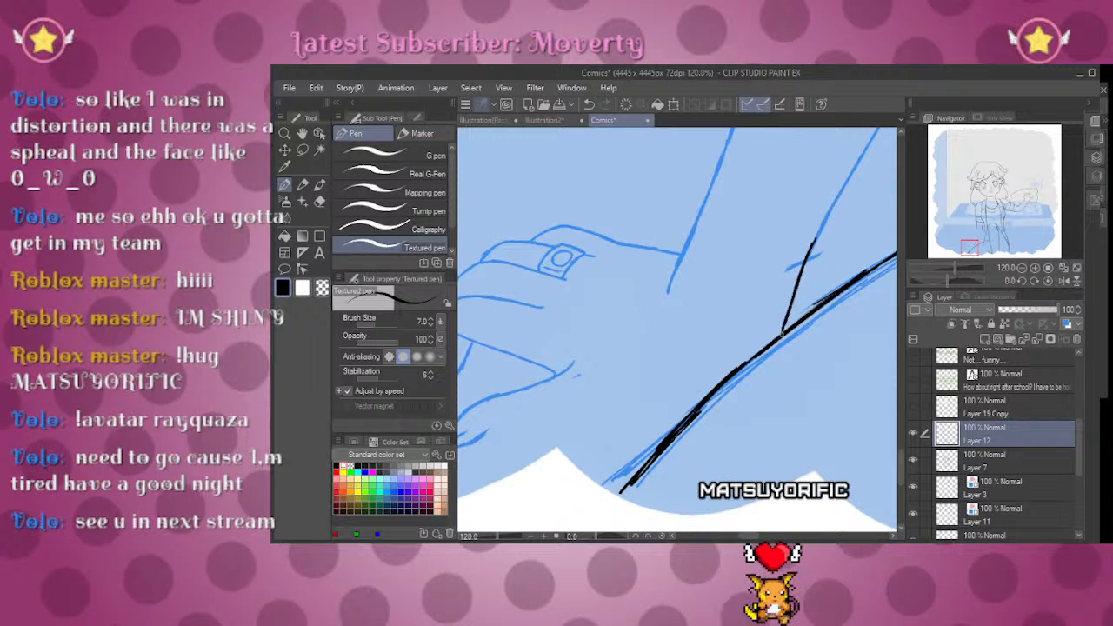
{"action": "left_click_drag", "start_coordinate": [948, 279], "coordinate": [961, 280]}
{"action": "left_click_drag", "start_coordinate": [604, 283], "coordinate": [643, 417]}
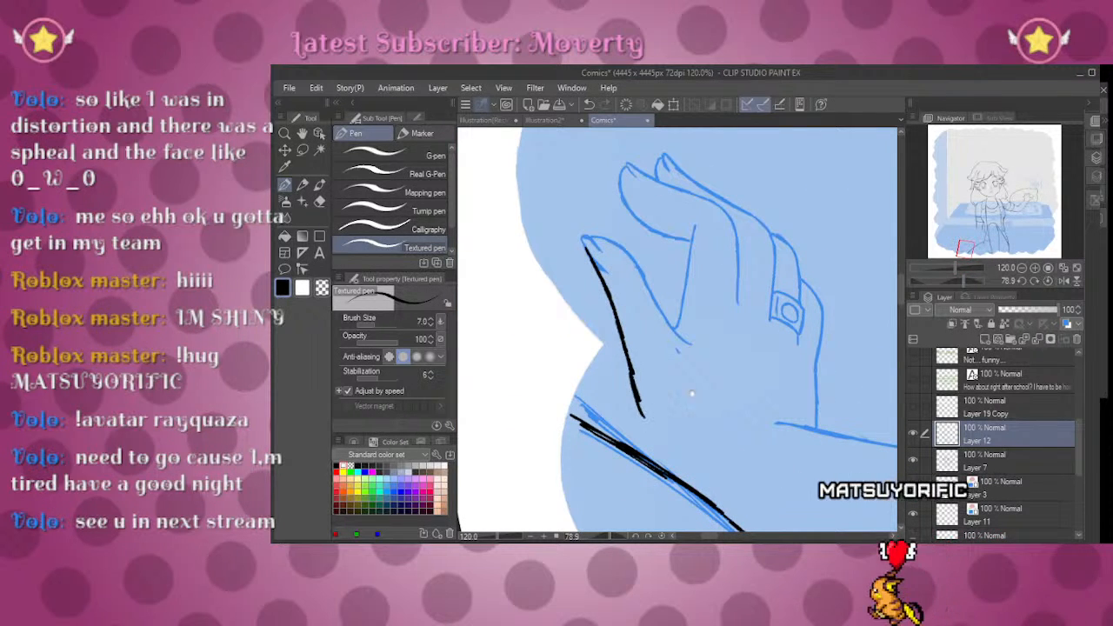
{"action": "left_click_drag", "start_coordinate": [649, 347], "coordinate": [548, 207]}
{"action": "mouse_move", "coordinate": [536, 268]}
{"action": "left_mouse_down"}
{"action": "mouse_move", "coordinate": [547, 303]}
{"action": "mouse_move", "coordinate": [597, 351]}
{"action": "left_mouse_up"}
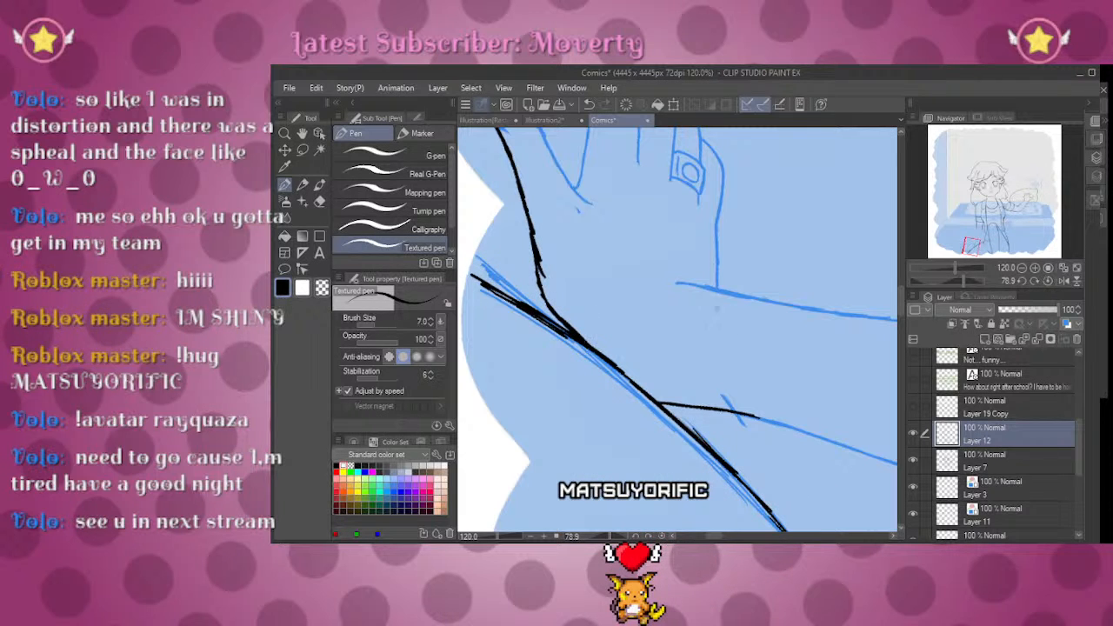
Step: Erase the wrist line where it meets the folded leg and re-ink it along with the leg edge beside it
{"action": "left_click", "coordinate": [1048, 283]}
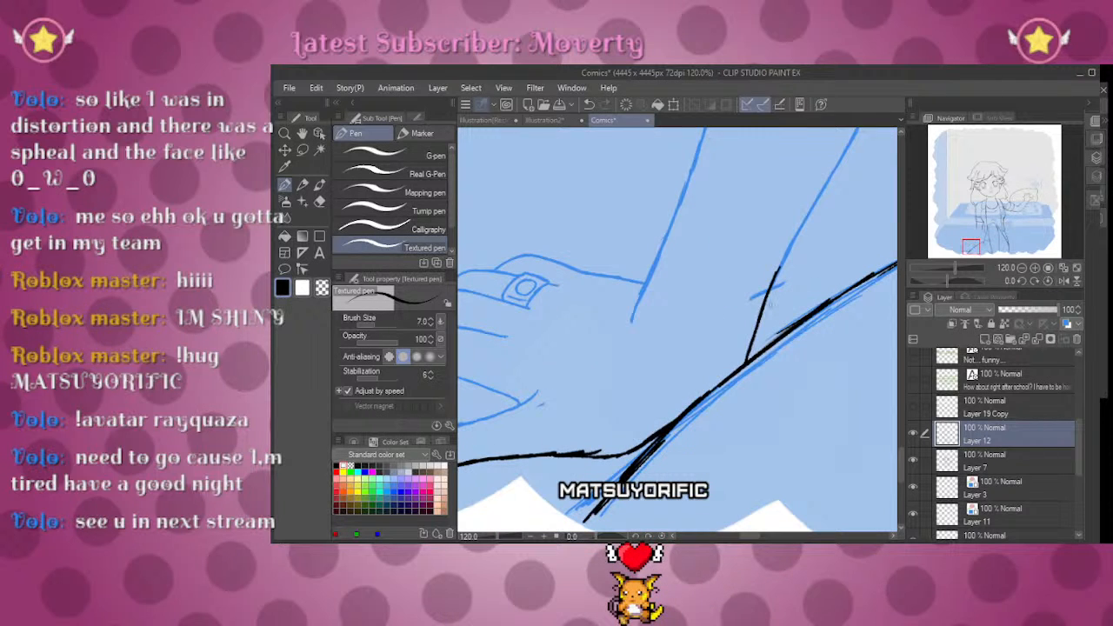
{"action": "key", "text": "e"}
{"action": "key", "text": "p"}
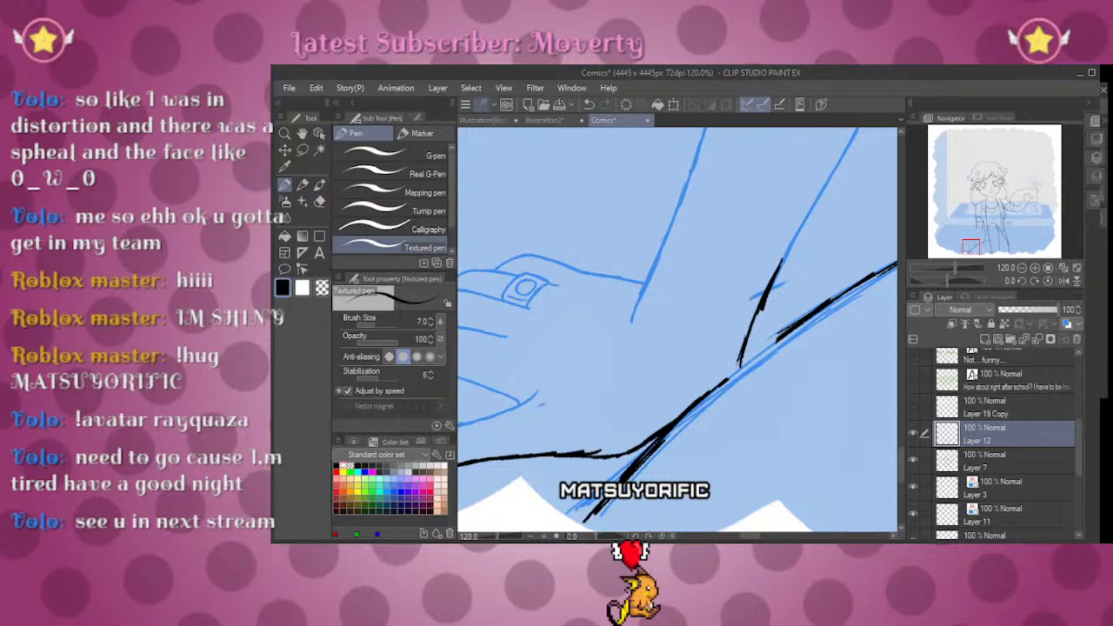
{"action": "mouse_move", "coordinate": [739, 365]}
{"action": "left_mouse_down"}
{"action": "mouse_move", "coordinate": [806, 315]}
{"action": "mouse_move", "coordinate": [726, 379]}
{"action": "left_mouse_up"}
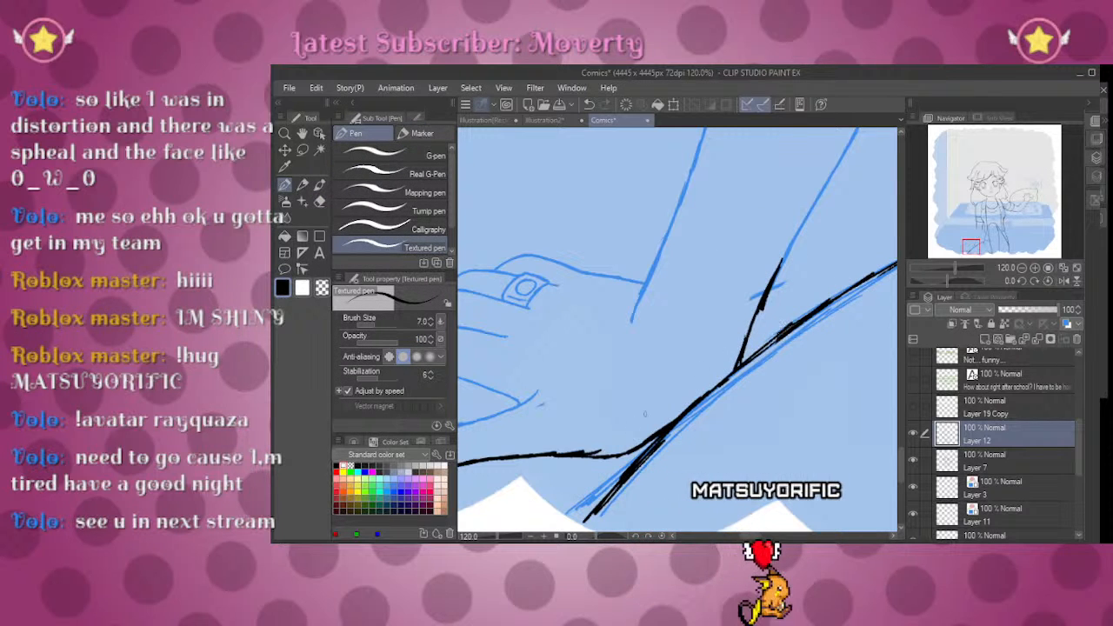
Step: Erase the base of the thumb's outer edge with the Hard eraser and re-ink it as a curve meeting the folded leg
{"action": "key", "text": "e"}
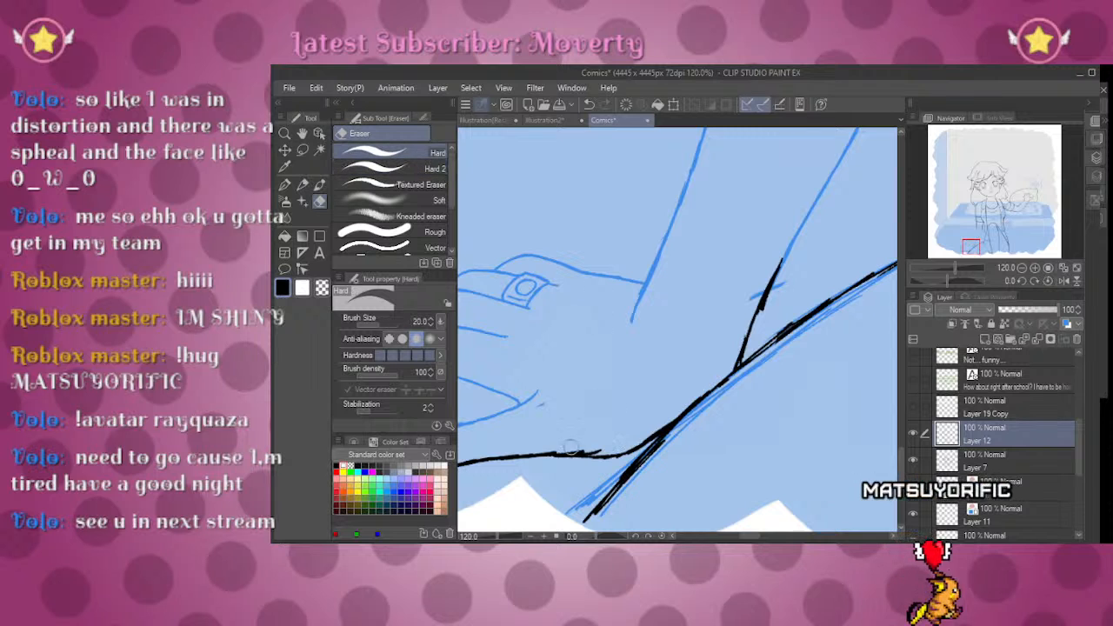
{"action": "left_click_drag", "start_coordinate": [604, 450], "coordinate": [534, 454]}
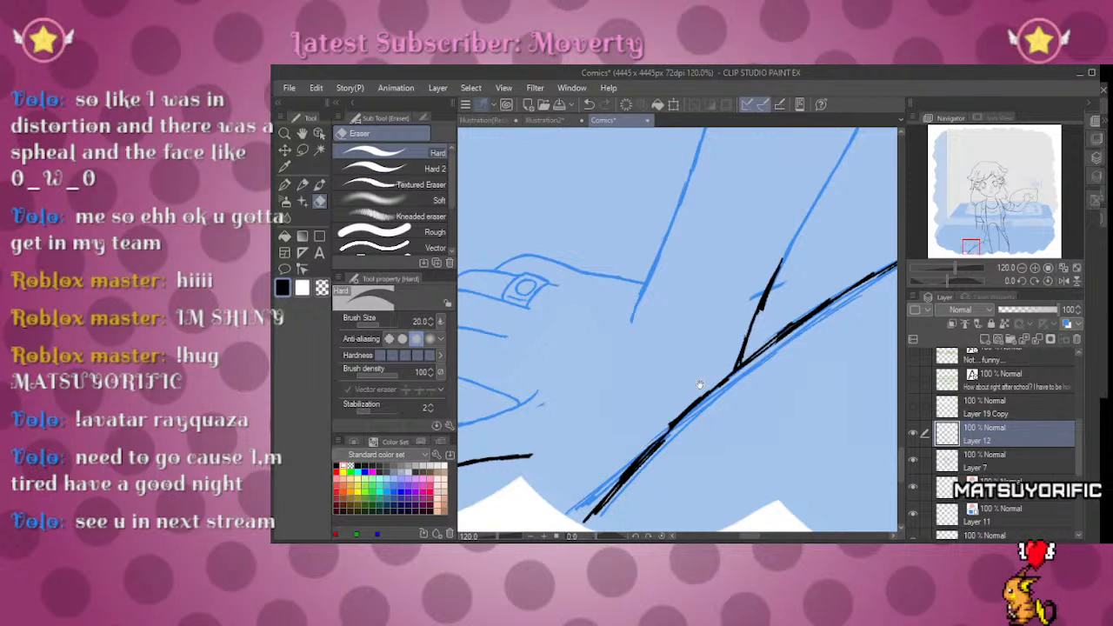
{"action": "left_click_drag", "start_coordinate": [687, 383], "coordinate": [815, 328]}
{"action": "left_click_drag", "start_coordinate": [947, 281], "coordinate": [971, 281]}
{"action": "key", "text": "p"}
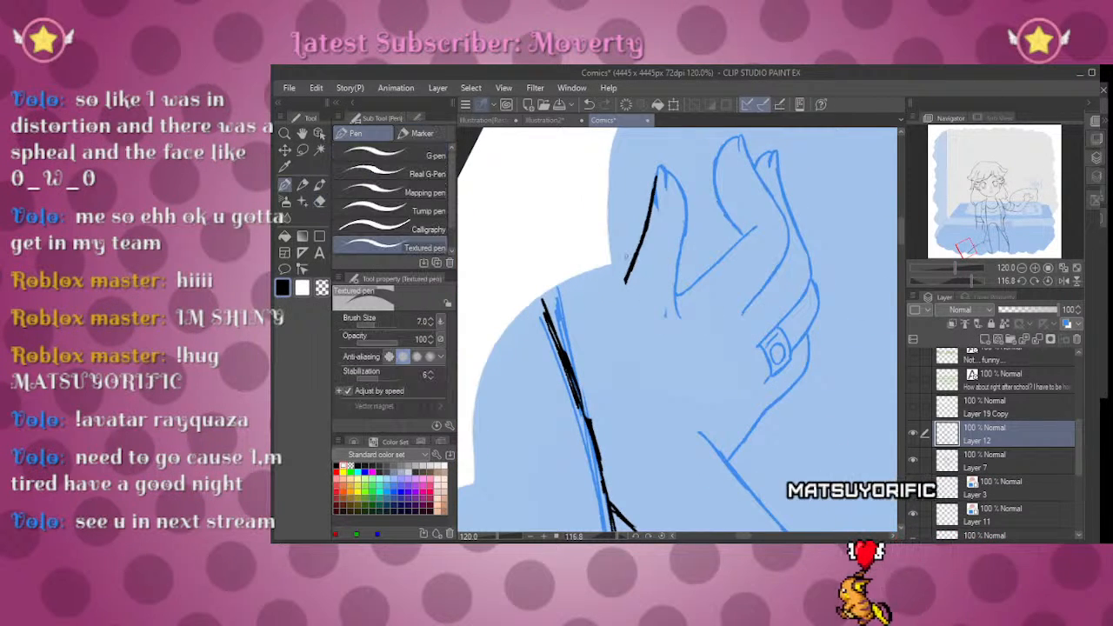
{"action": "left_click_drag", "start_coordinate": [643, 247], "coordinate": [598, 315]}
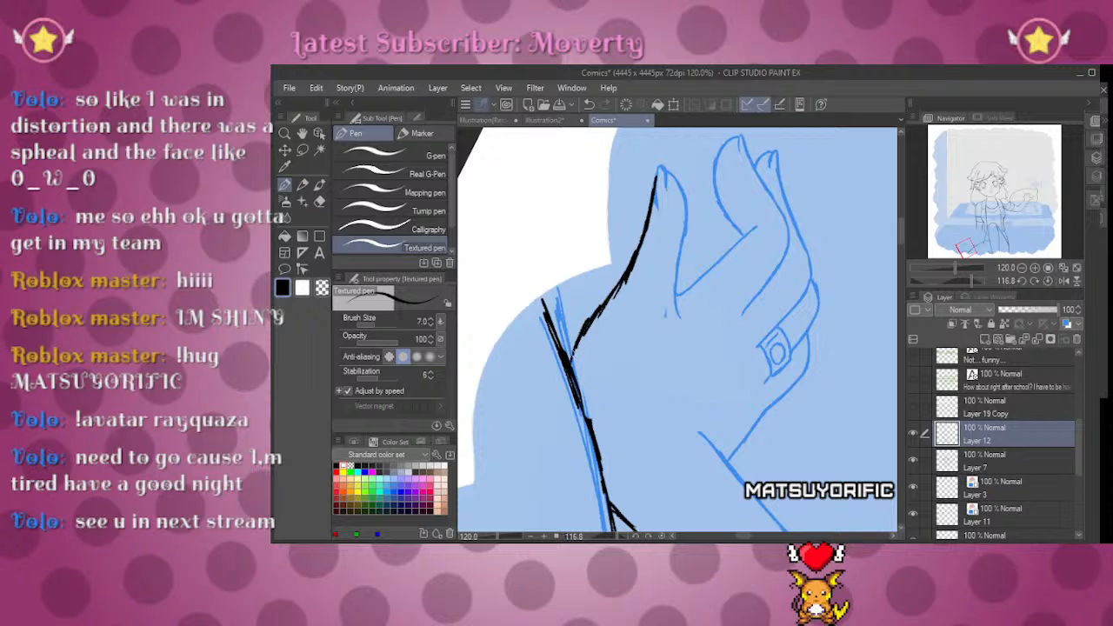
Step: Try to ink the thumb's inner edge on the resting hand, from below the tip down to the palm
{"action": "left_click", "coordinate": [1047, 282]}
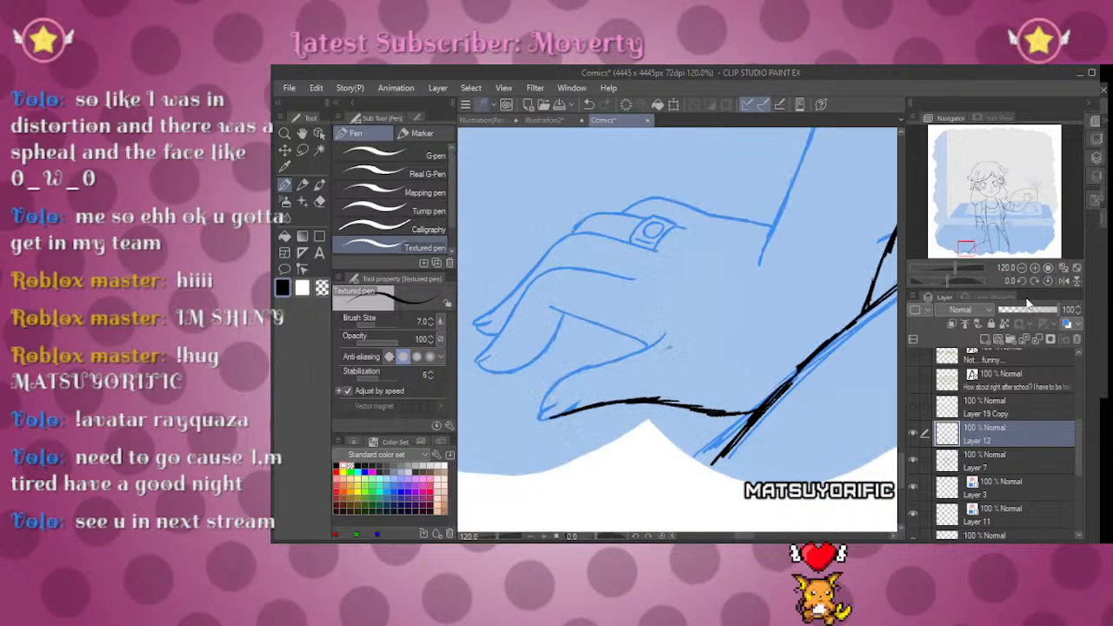
{"action": "left_click_drag", "start_coordinate": [945, 262], "coordinate": [964, 280]}
{"action": "left_click_drag", "start_coordinate": [618, 206], "coordinate": [676, 329]}
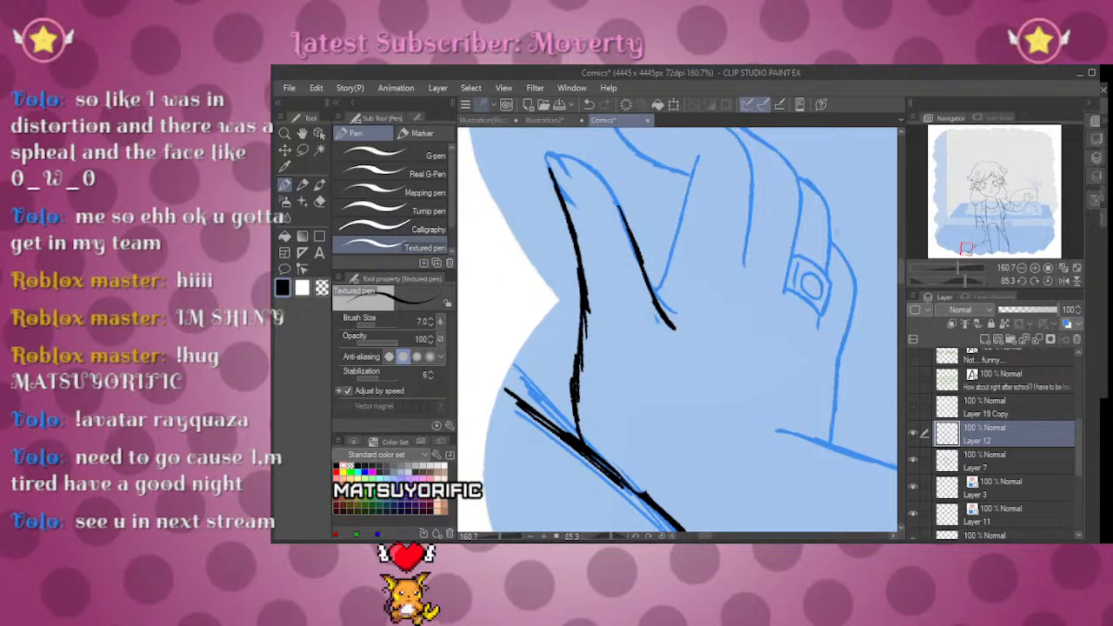
Step: Erase the lower half of the thumb's outer edge with the Hard eraser and re-ink it as a smooth curve meeting the folded leg
{"action": "left_click", "coordinate": [1049, 280]}
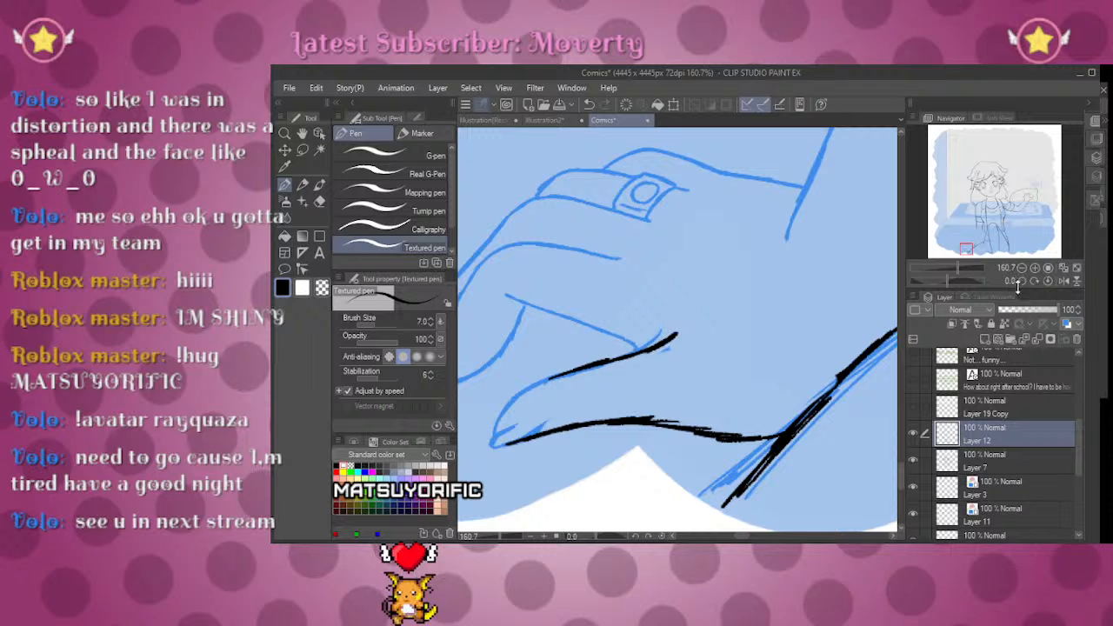
{"action": "mouse_move", "coordinate": [950, 272]}
{"action": "left_mouse_down"}
{"action": "mouse_move", "coordinate": [957, 265]}
{"action": "mouse_move", "coordinate": [969, 281]}
{"action": "left_mouse_up"}
{"action": "key", "text": "e"}
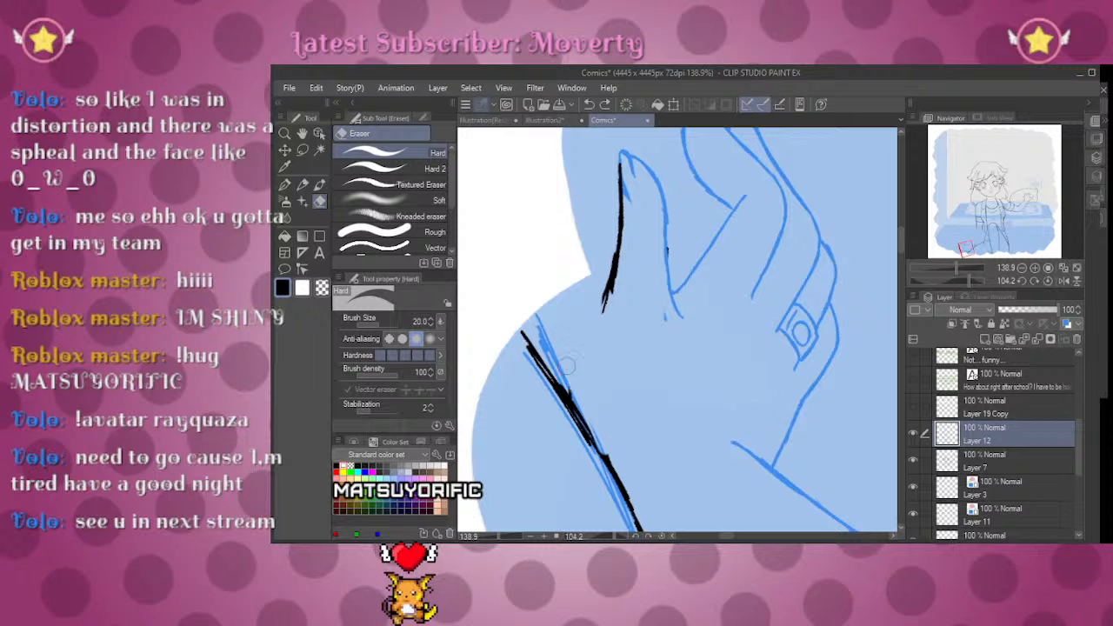
{"action": "key", "text": "p"}
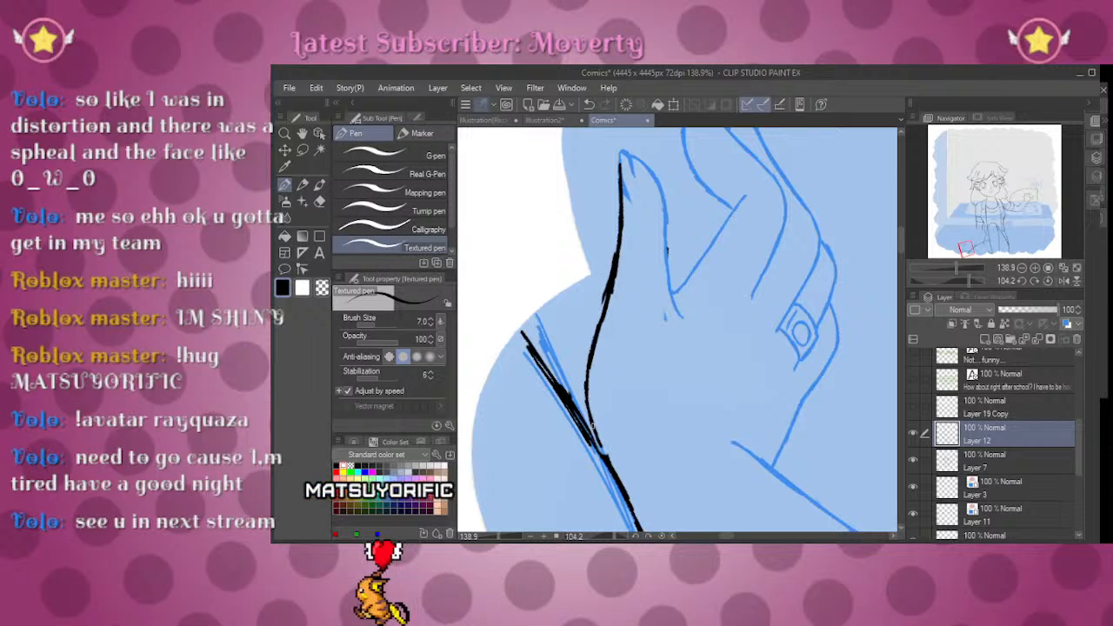
Step: Ink the small cat-like creature's near paw as a long rounded loop with the Textured pen on Layer 7
{"action": "left_click", "coordinate": [1048, 281]}
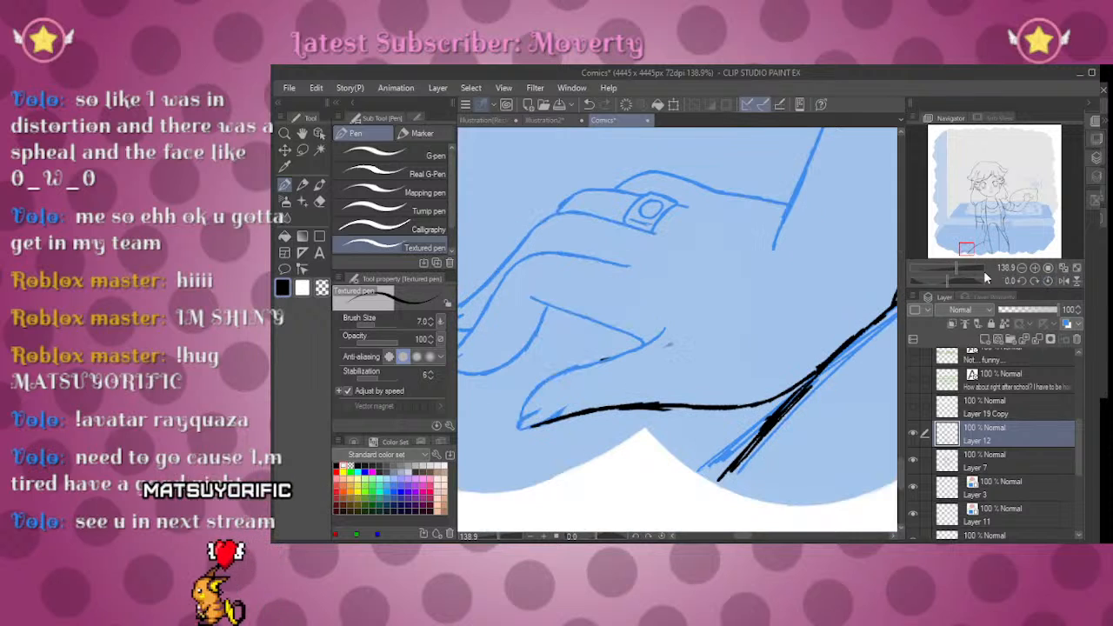
{"action": "left_click_drag", "start_coordinate": [950, 266], "coordinate": [951, 268]}
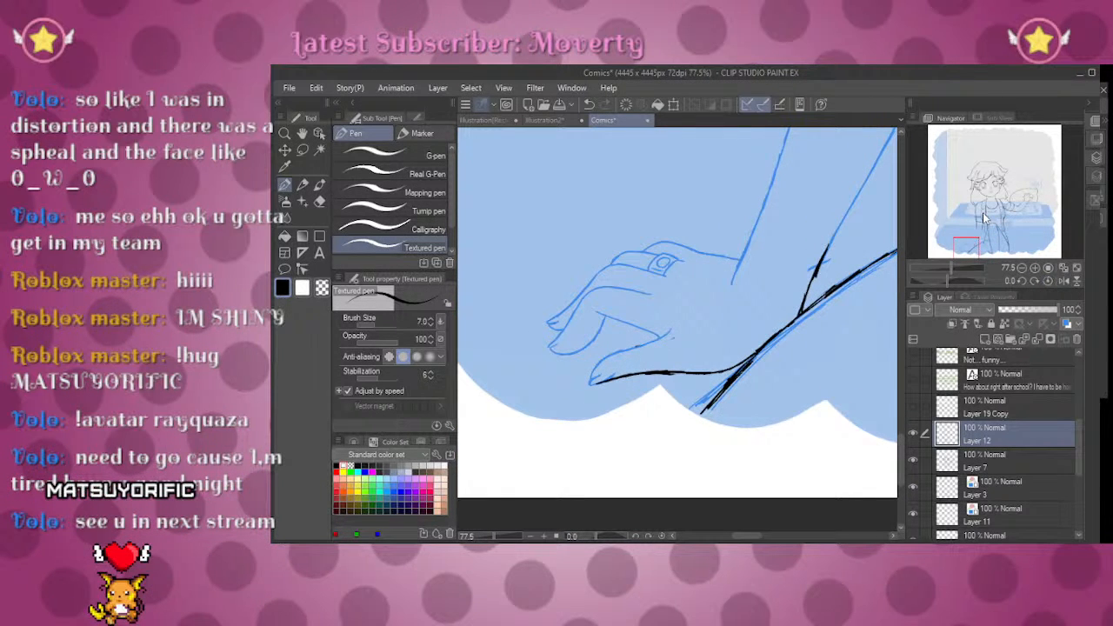
{"action": "left_click_drag", "start_coordinate": [968, 242], "coordinate": [993, 193]}
{"action": "mouse_move", "coordinate": [950, 268]}
{"action": "left_mouse_down"}
{"action": "mouse_move", "coordinate": [937, 260]}
{"action": "mouse_move", "coordinate": [1017, 184]}
{"action": "left_mouse_up"}
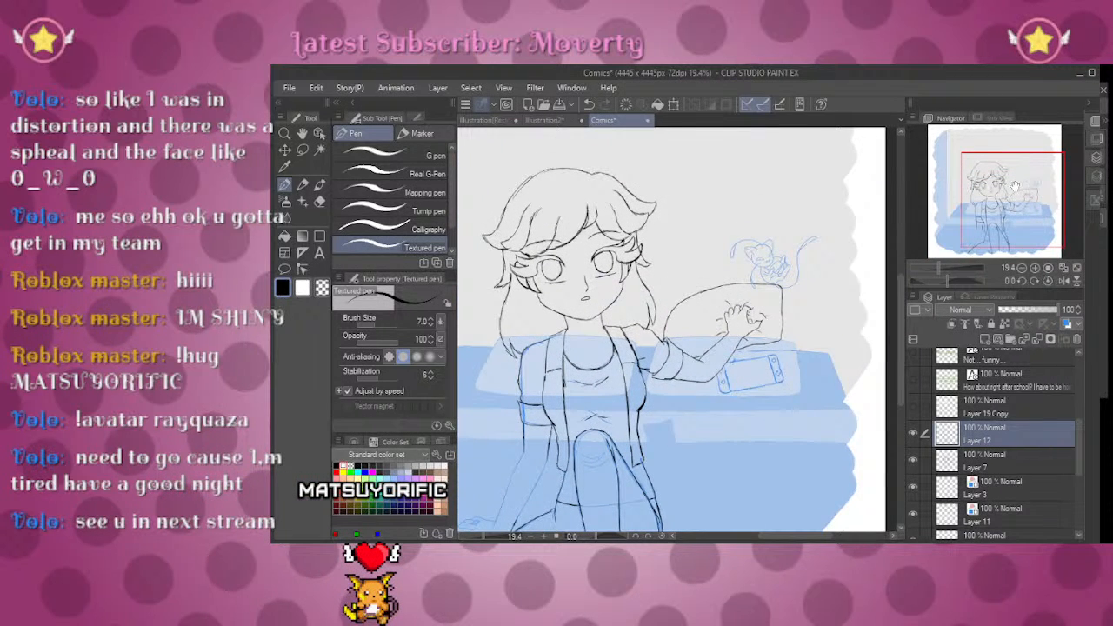
{"action": "left_click_drag", "start_coordinate": [1004, 221], "coordinate": [1012, 208]}
{"action": "left_click_drag", "start_coordinate": [937, 268], "coordinate": [958, 266]}
{"action": "left_click_drag", "start_coordinate": [1024, 184], "coordinate": [1033, 185]}
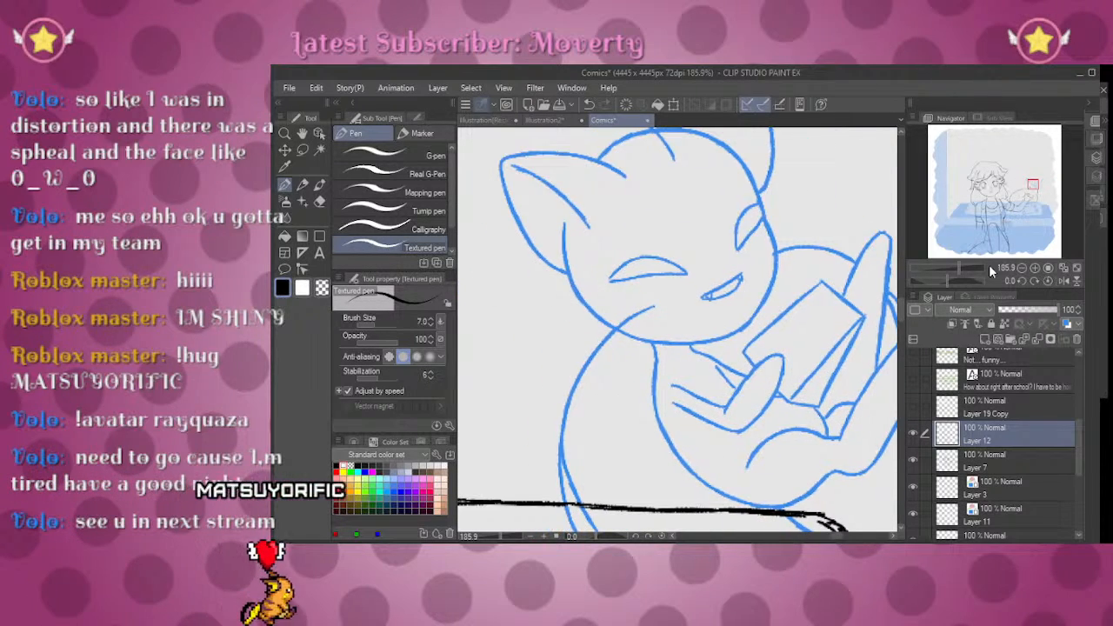
{"action": "mouse_move", "coordinate": [953, 262]}
{"action": "left_mouse_down"}
{"action": "mouse_move", "coordinate": [965, 268]}
{"action": "mouse_move", "coordinate": [951, 280]}
{"action": "left_mouse_up"}
{"action": "left_click", "coordinate": [1004, 509]}
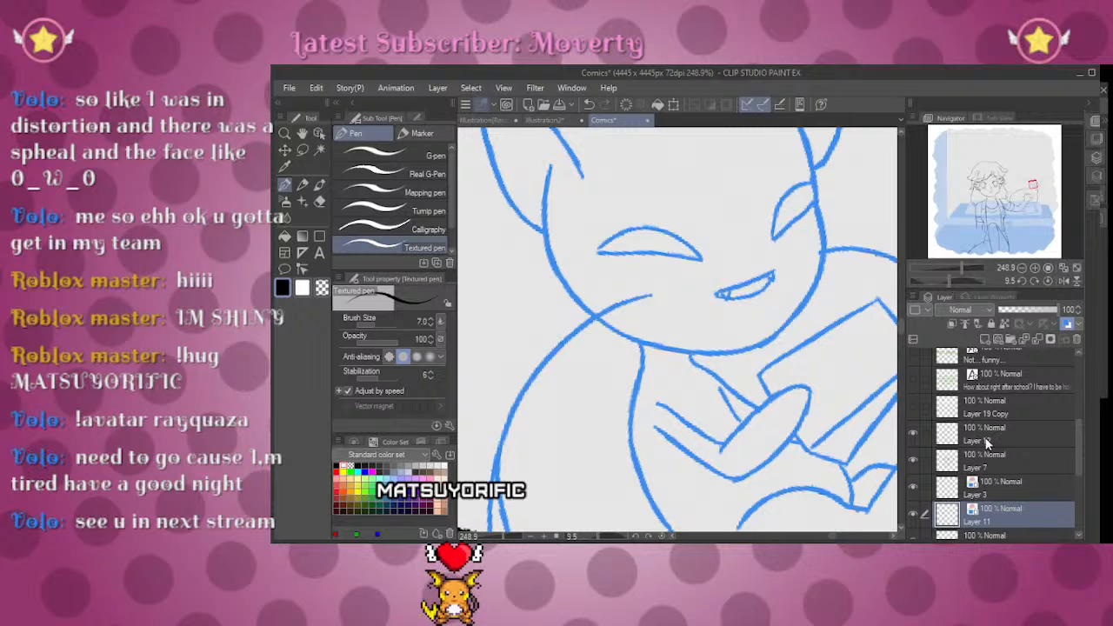
{"action": "left_click", "coordinate": [991, 461]}
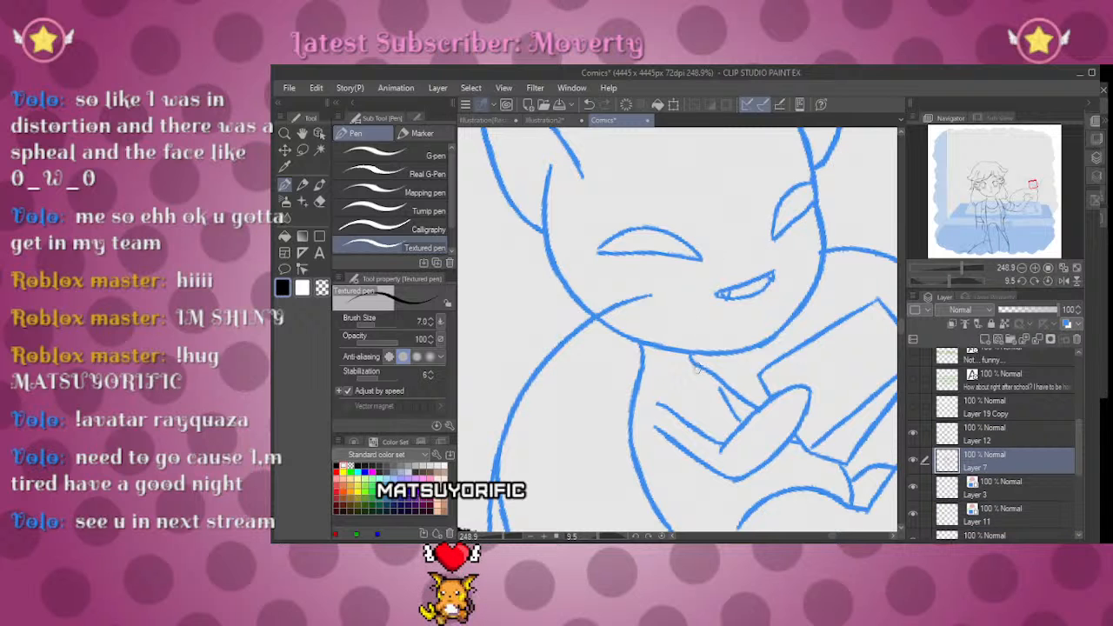
{"action": "key", "text": "e"}
{"action": "key", "text": "p"}
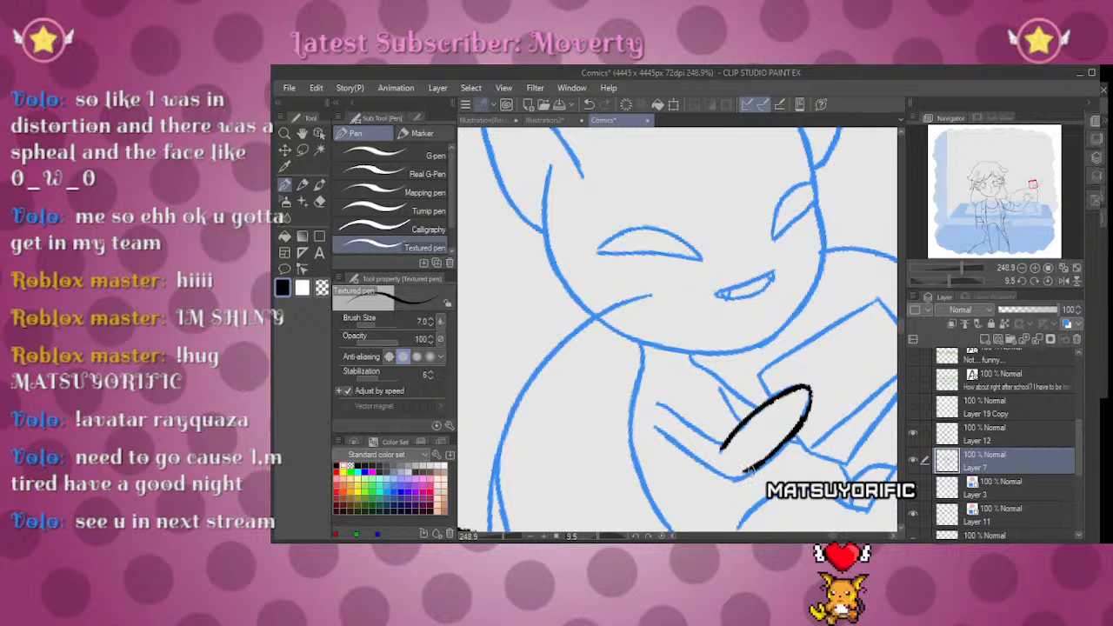
Step: Lasso the inked paw, move and rotate it upright under the creature's mouth, and ink two forearm lines joining it
{"action": "left_click", "coordinate": [305, 149]}
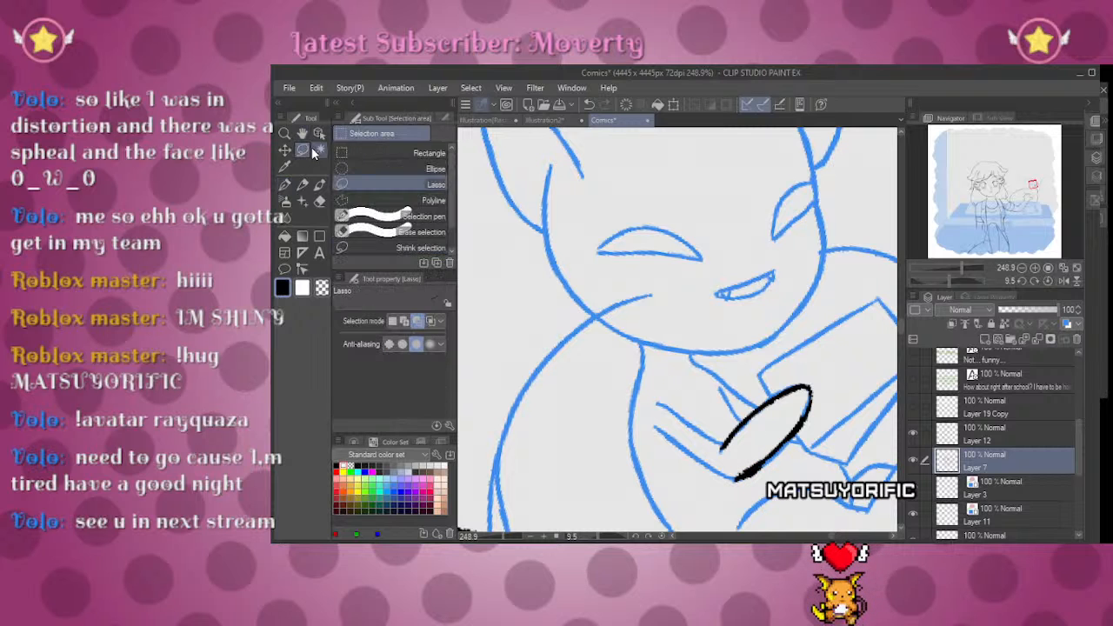
{"action": "left_click_drag", "start_coordinate": [750, 495], "coordinate": [753, 499]}
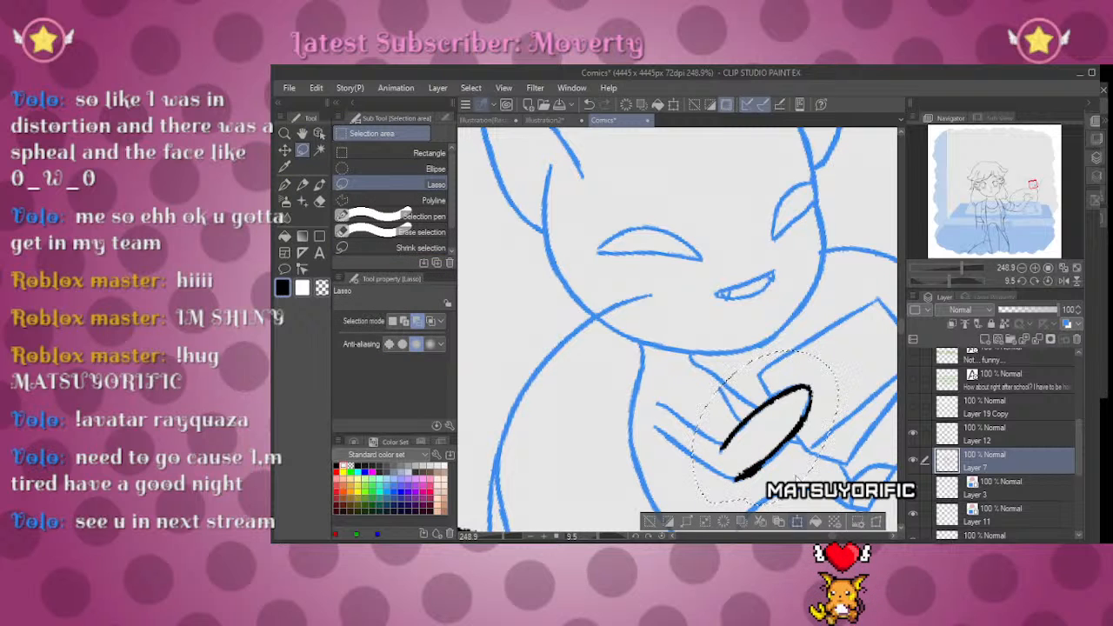
{"action": "key", "text": "ctrl+t"}
{"action": "left_click_drag", "start_coordinate": [854, 414], "coordinate": [759, 334]}
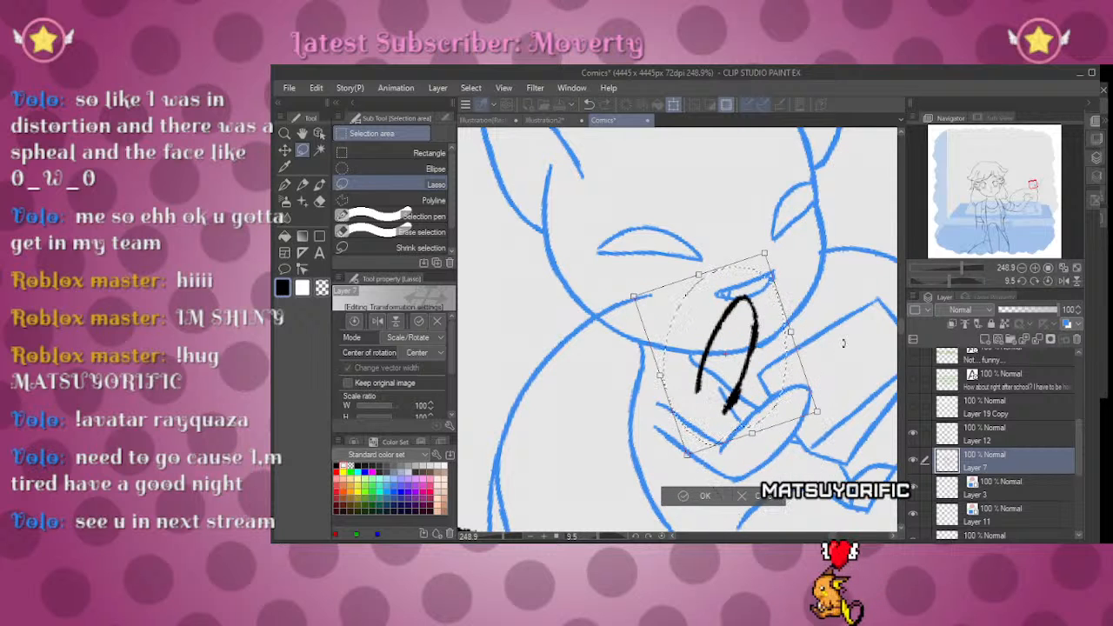
{"action": "mouse_move", "coordinate": [825, 426]}
{"action": "left_mouse_down"}
{"action": "mouse_move", "coordinate": [828, 303]}
{"action": "mouse_move", "coordinate": [832, 323]}
{"action": "left_mouse_up"}
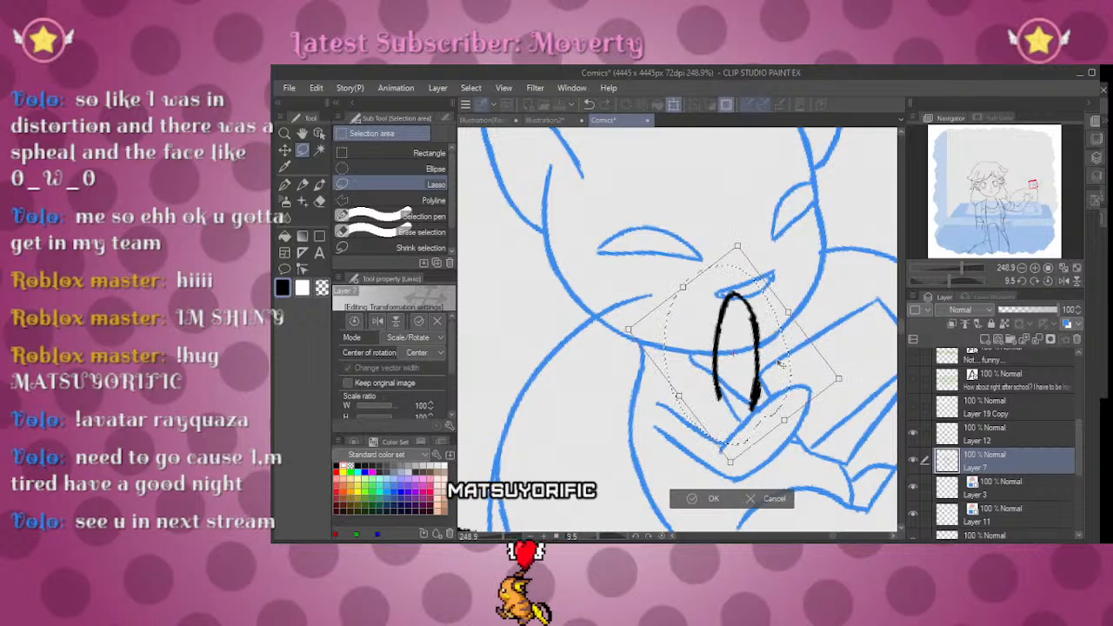
{"action": "left_click", "coordinate": [706, 498]}
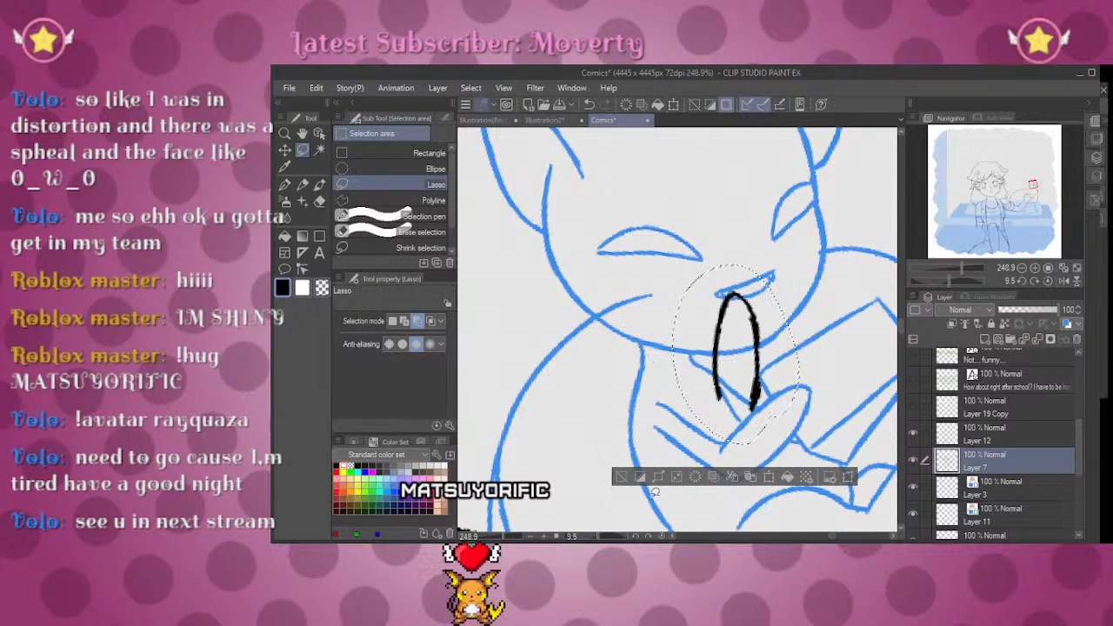
{"action": "key", "text": "p"}
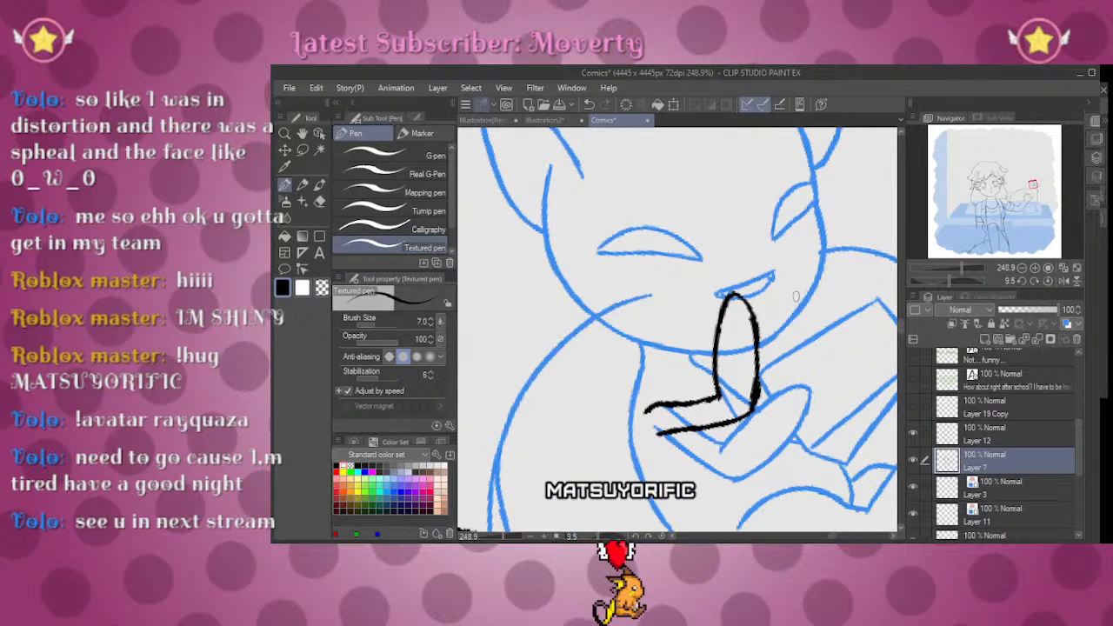
Step: Try to ink the creature's second paw with short wrist lines, slanting beside the raised paw on Layer 7
{"action": "mouse_move", "coordinate": [808, 309]}
{"action": "left_mouse_down"}
{"action": "mouse_move", "coordinate": [787, 286]}
{"action": "mouse_move", "coordinate": [770, 306]}
{"action": "mouse_move", "coordinate": [809, 379]}
{"action": "left_mouse_up"}
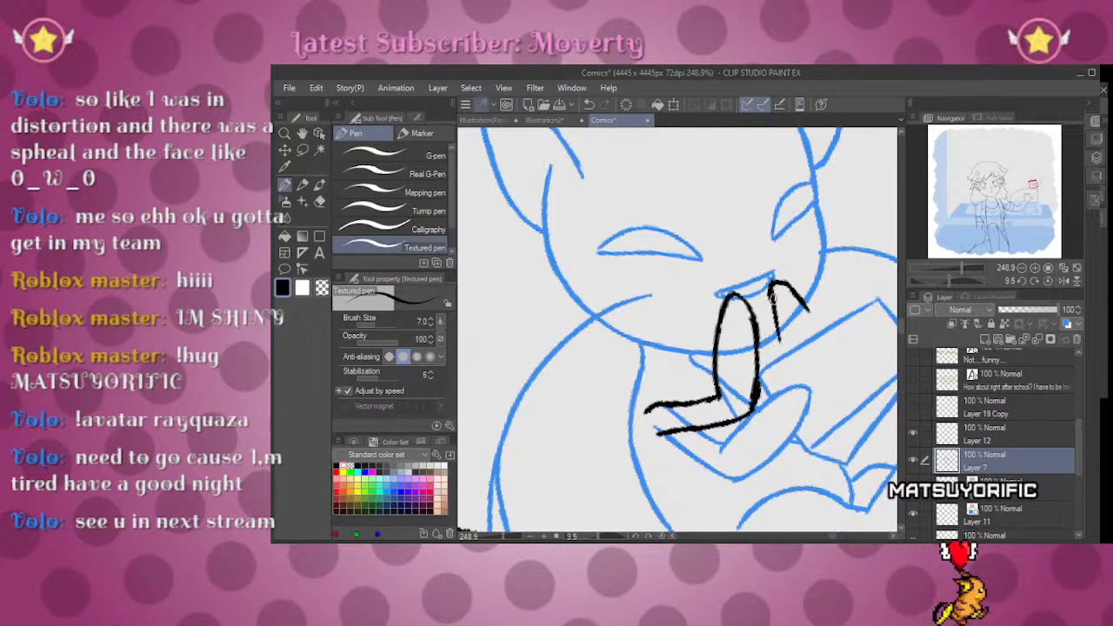
{"action": "left_click_drag", "start_coordinate": [787, 287], "coordinate": [830, 357]}
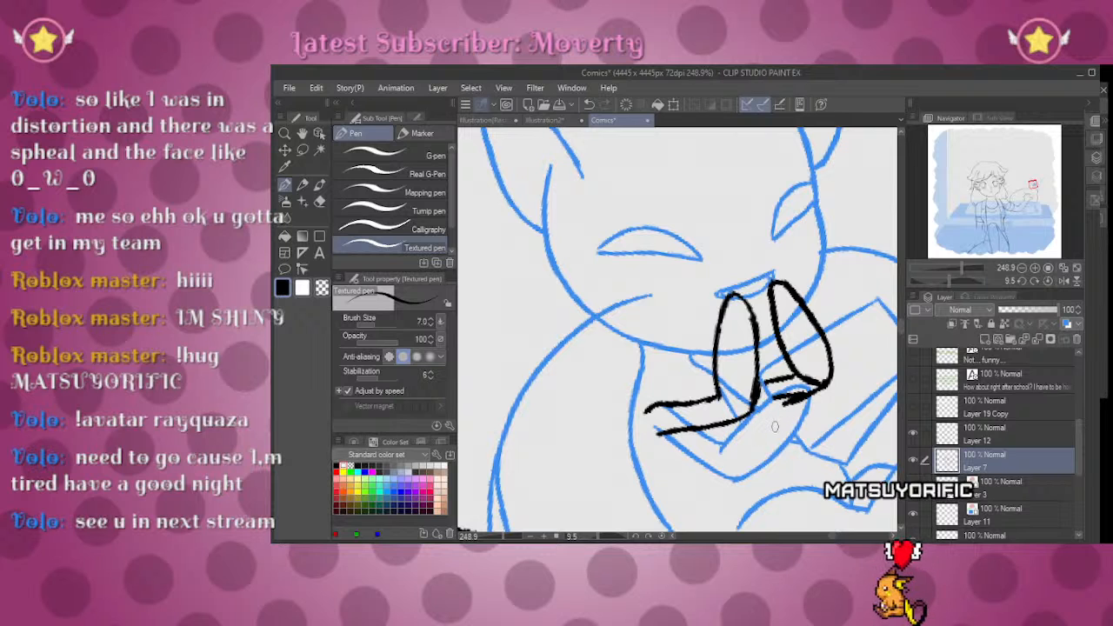
{"action": "key", "text": "e"}
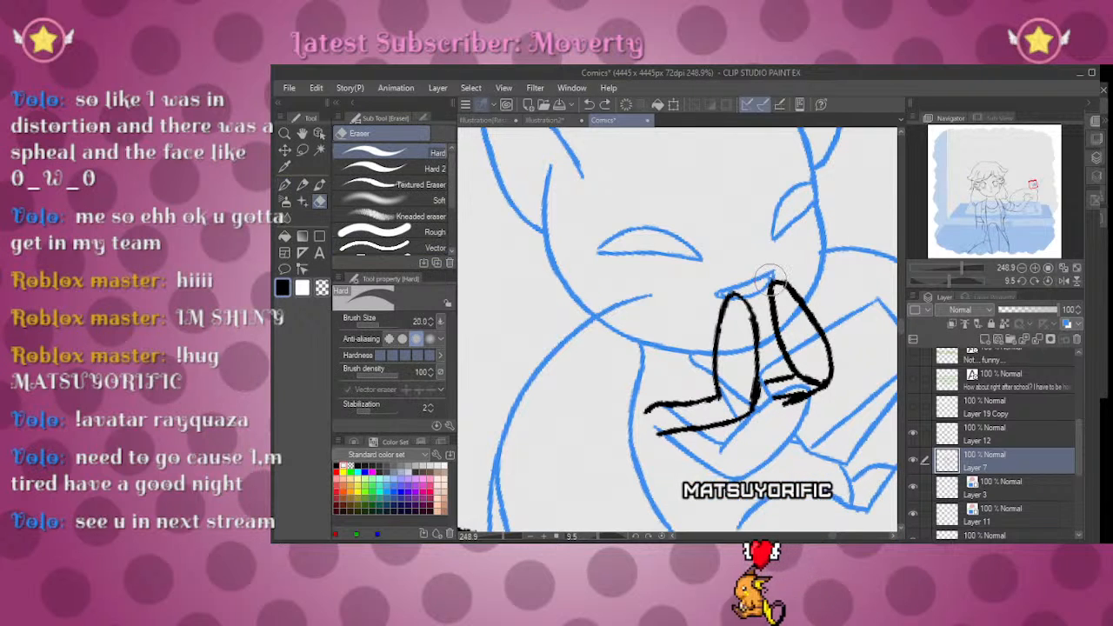
{"action": "mouse_move", "coordinate": [770, 278]}
{"action": "left_mouse_down"}
{"action": "mouse_move", "coordinate": [817, 382]}
{"action": "mouse_move", "coordinate": [799, 287]}
{"action": "left_mouse_up"}
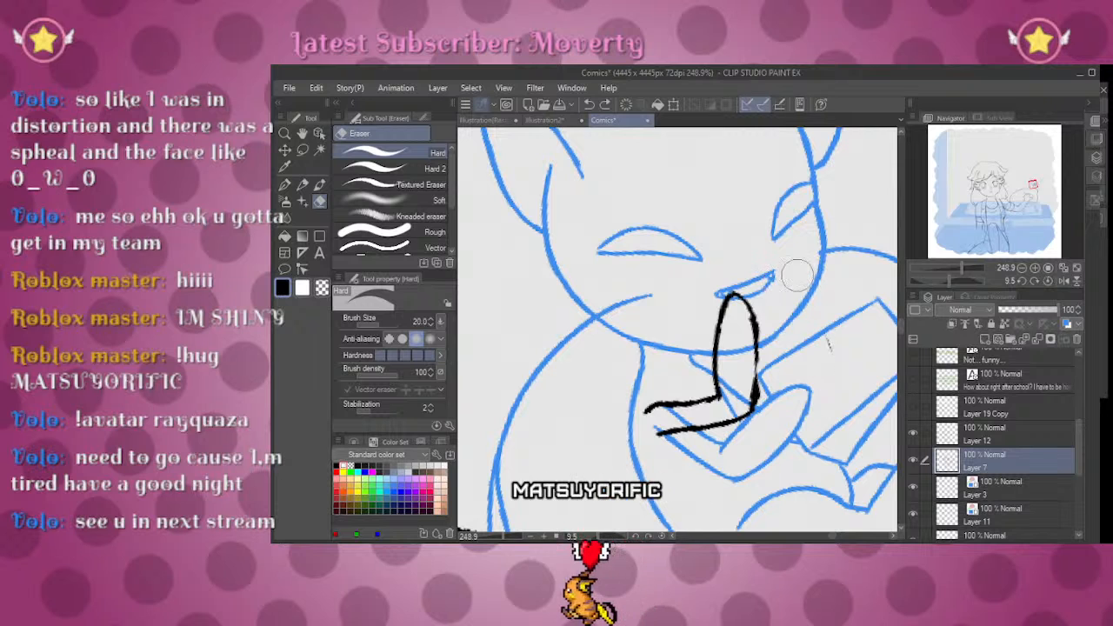
{"action": "key", "text": "p"}
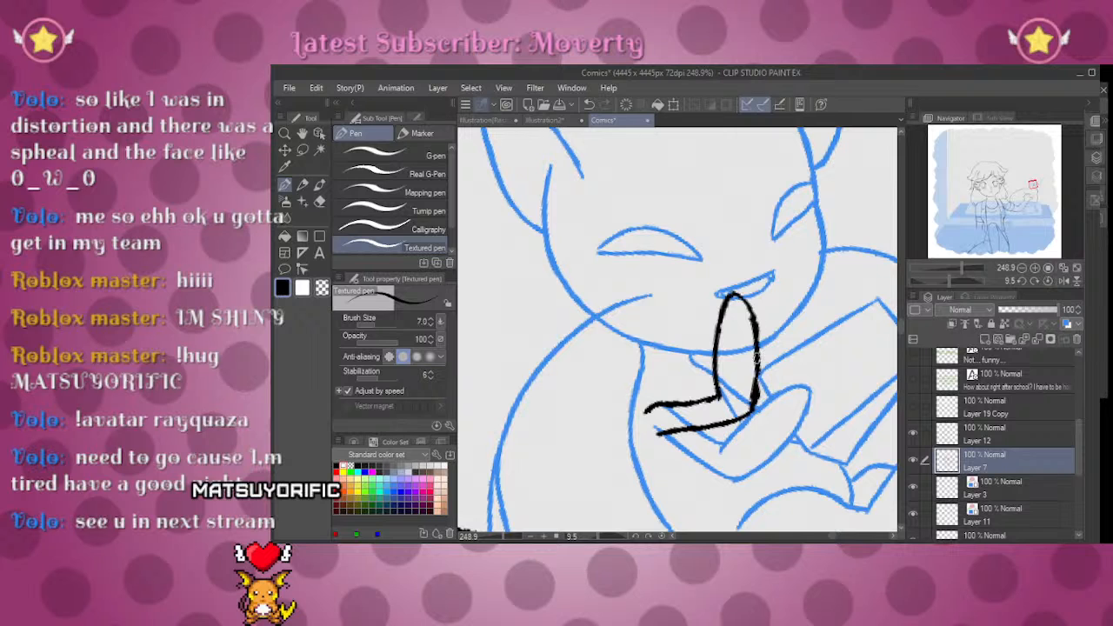
Step: Ink the creature's second paw on Layer 12 as a closed, slightly tilted oval touching the first paw
{"action": "left_click", "coordinate": [989, 427]}
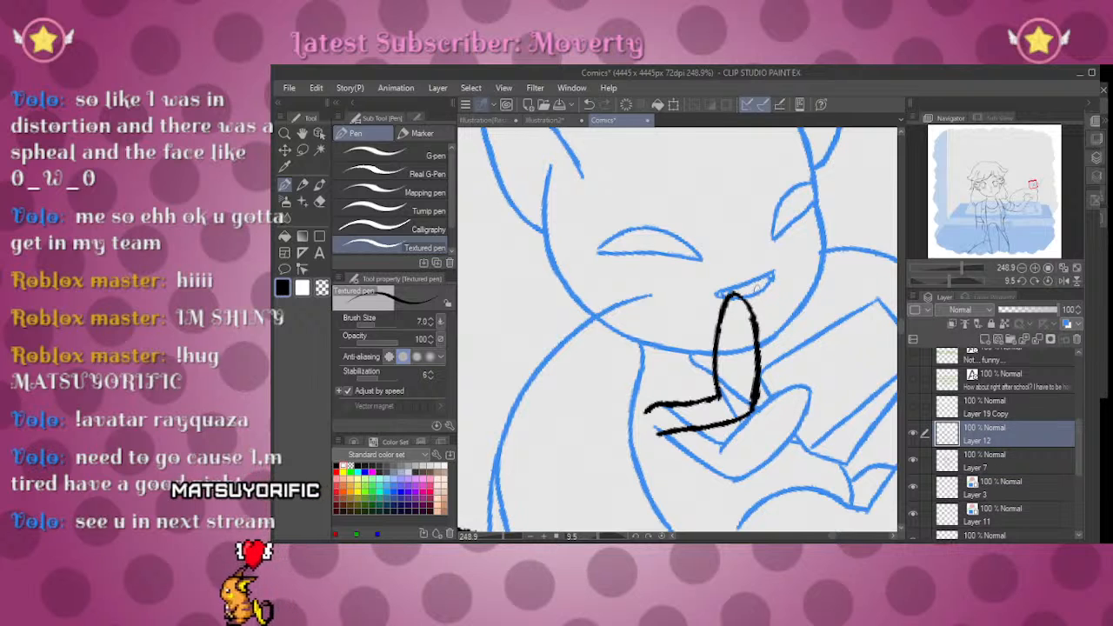
{"action": "mouse_move", "coordinate": [725, 295]}
{"action": "left_mouse_down"}
{"action": "mouse_move", "coordinate": [774, 287]}
{"action": "mouse_move", "coordinate": [804, 334]}
{"action": "left_mouse_up"}
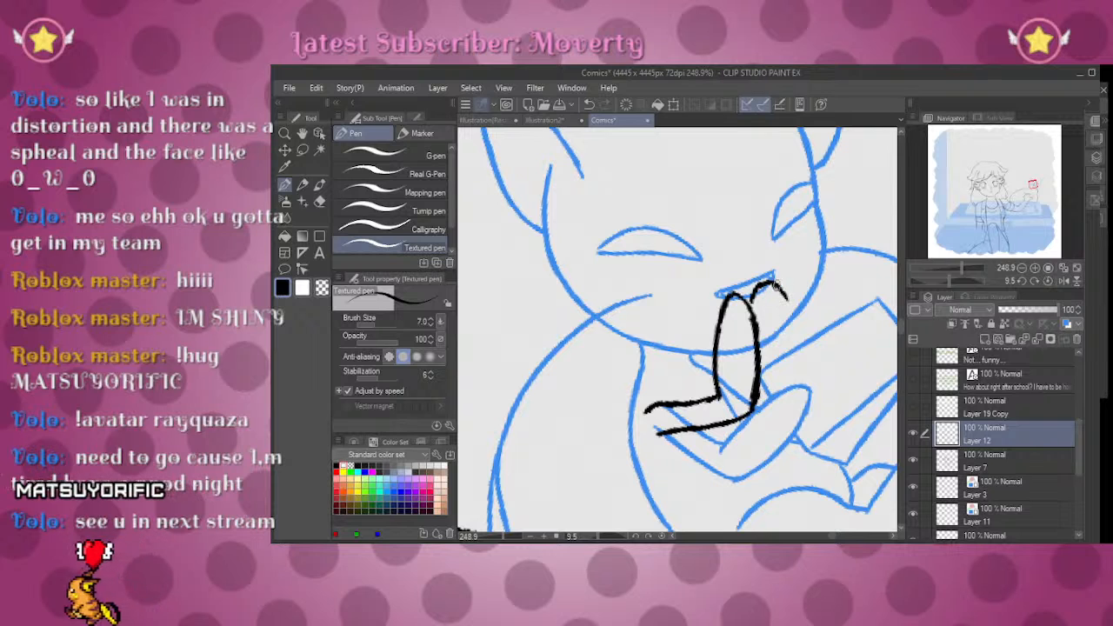
{"action": "left_click_drag", "start_coordinate": [760, 285], "coordinate": [808, 356]}
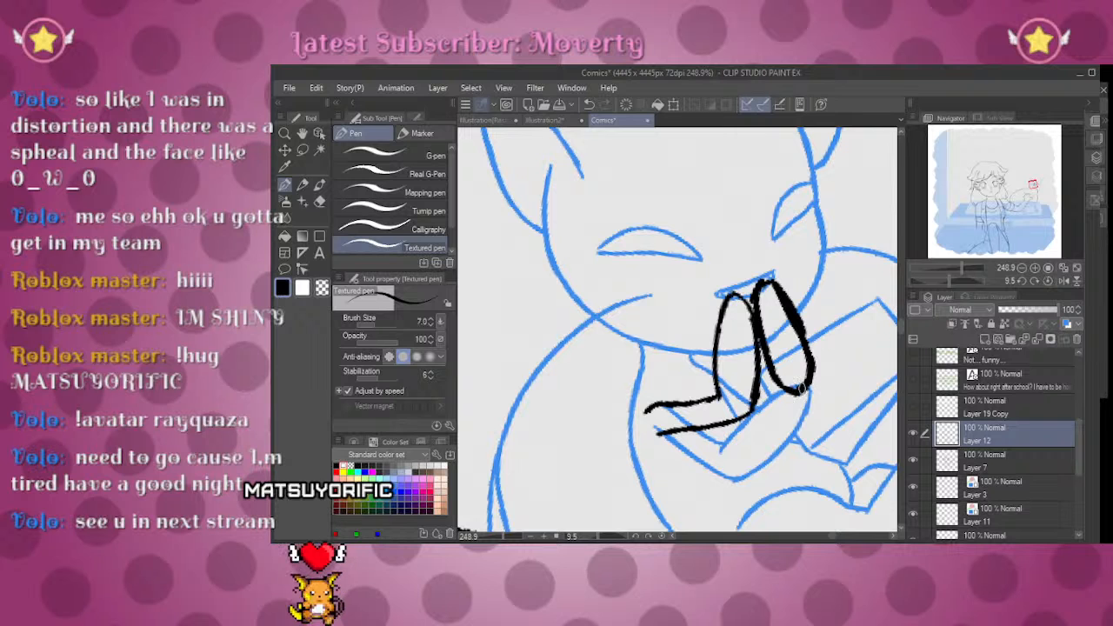
Step: Lasso the second paw and transform it to sit slightly lower against the first paw
{"action": "key", "text": "ctrl+t"}
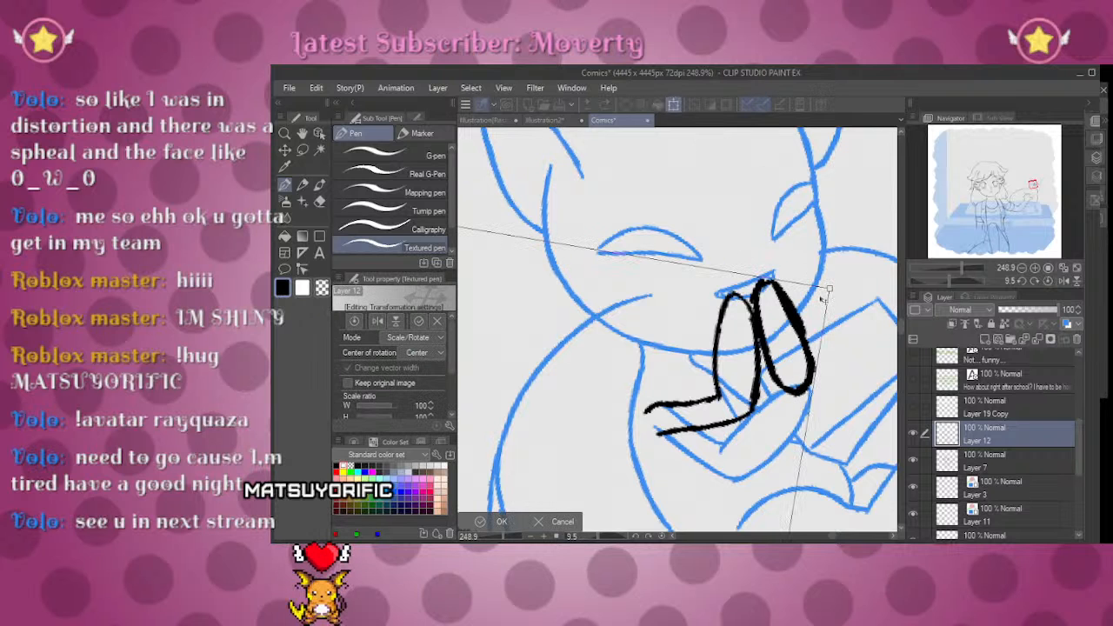
{"action": "key", "text": "Escape"}
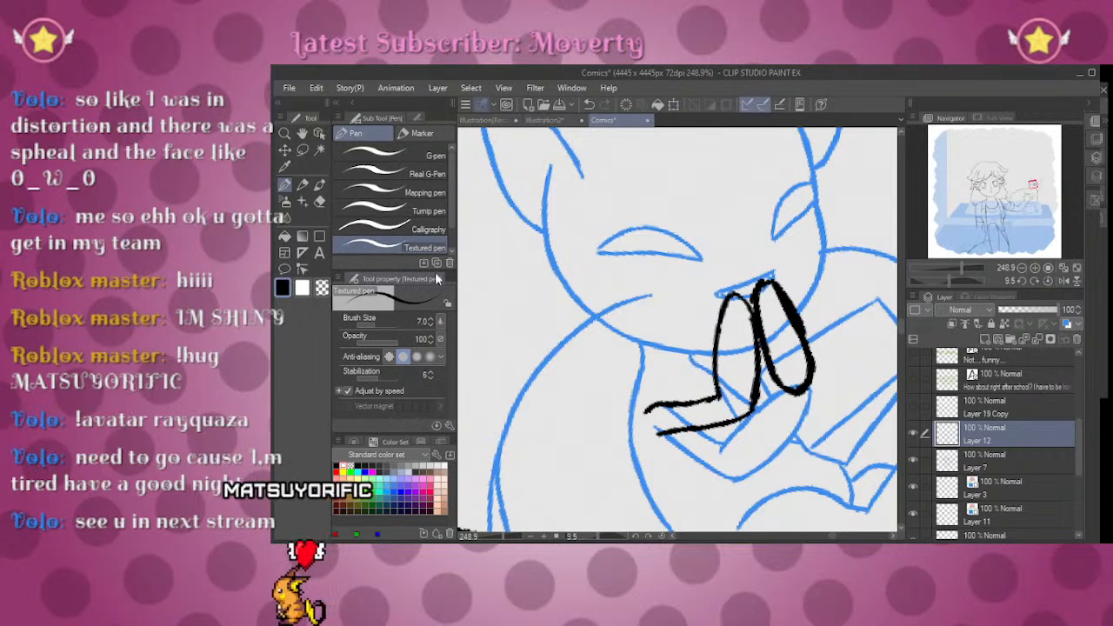
{"action": "left_click", "coordinate": [302, 150]}
{"action": "mouse_move", "coordinate": [767, 427]}
{"action": "left_mouse_down"}
{"action": "mouse_move", "coordinate": [828, 437]}
{"action": "mouse_move", "coordinate": [782, 430]}
{"action": "left_mouse_up"}
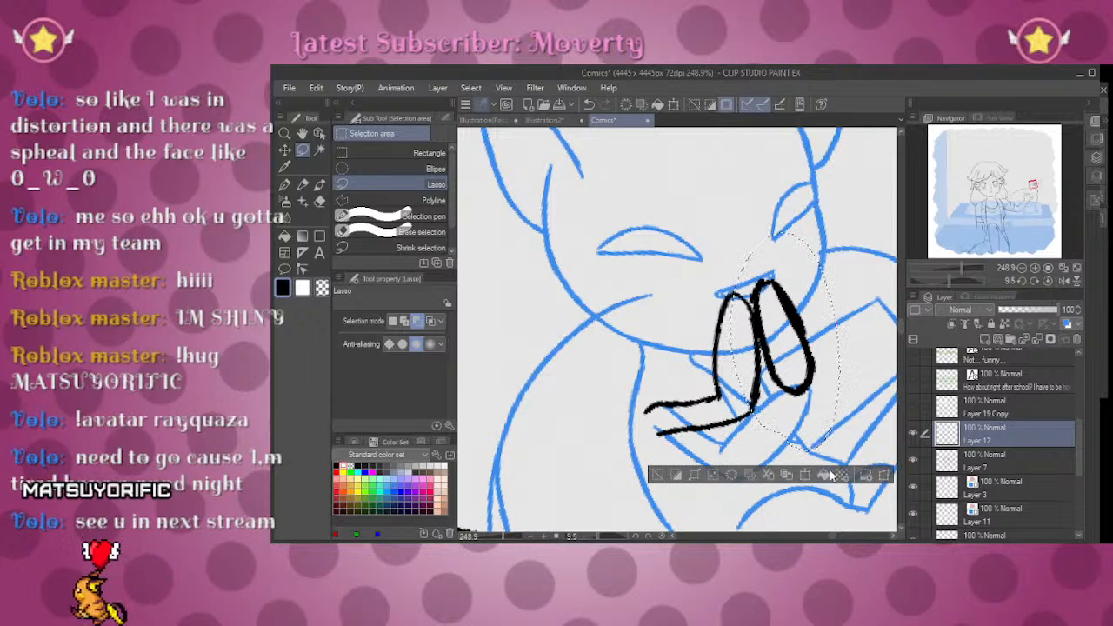
{"action": "key", "text": "ctrl+t"}
{"action": "left_click_drag", "start_coordinate": [826, 383], "coordinate": [858, 370]}
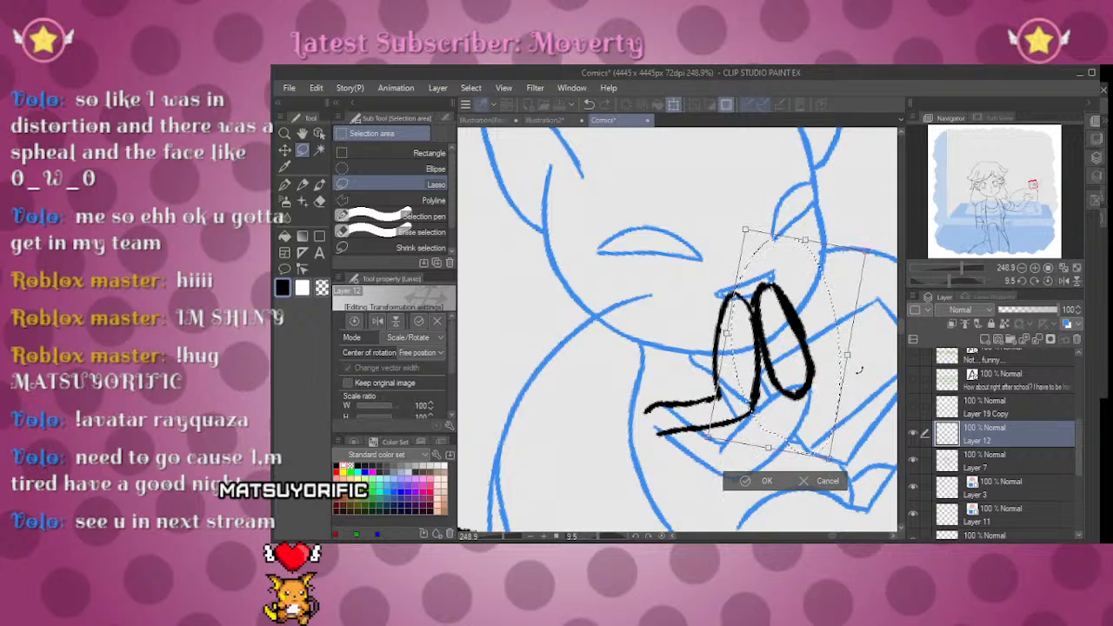
{"action": "left_click", "coordinate": [758, 482]}
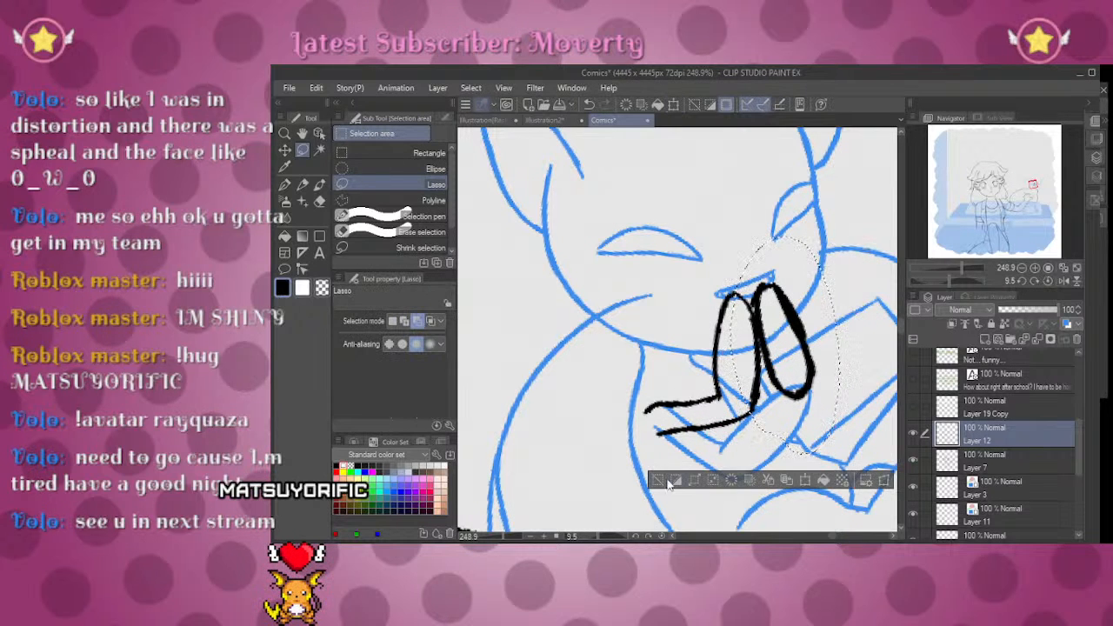
Step: Thin the second paw's thick inner and outer edges with the Hard eraser and touch up the outline with the Textured pen
{"action": "key", "text": "e"}
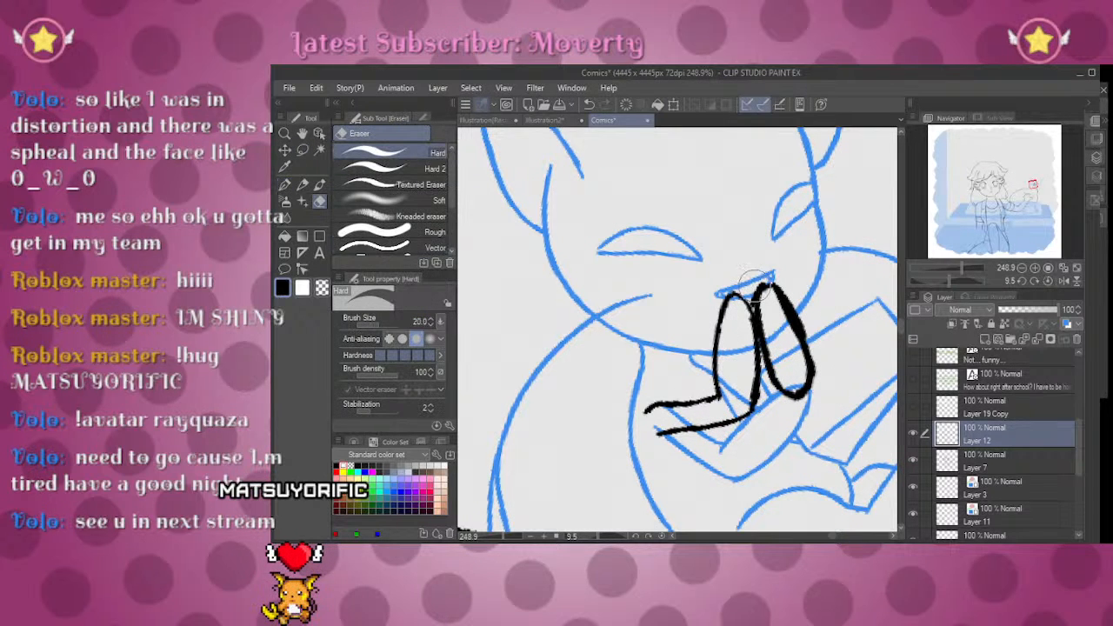
{"action": "key", "text": "p"}
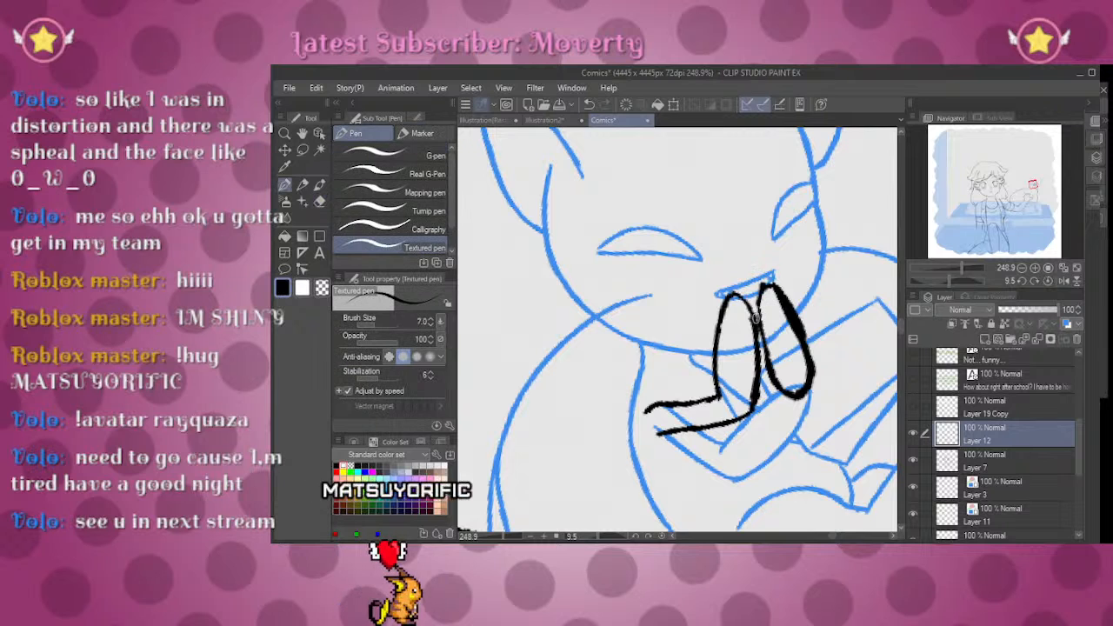
{"action": "key", "text": "e"}
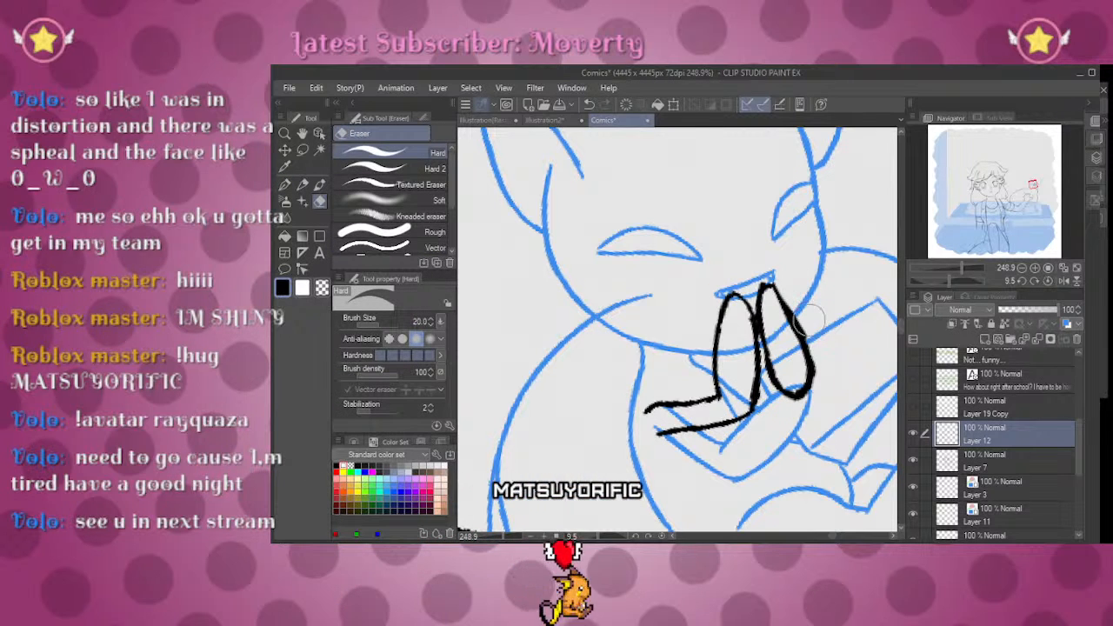
{"action": "key", "text": "p"}
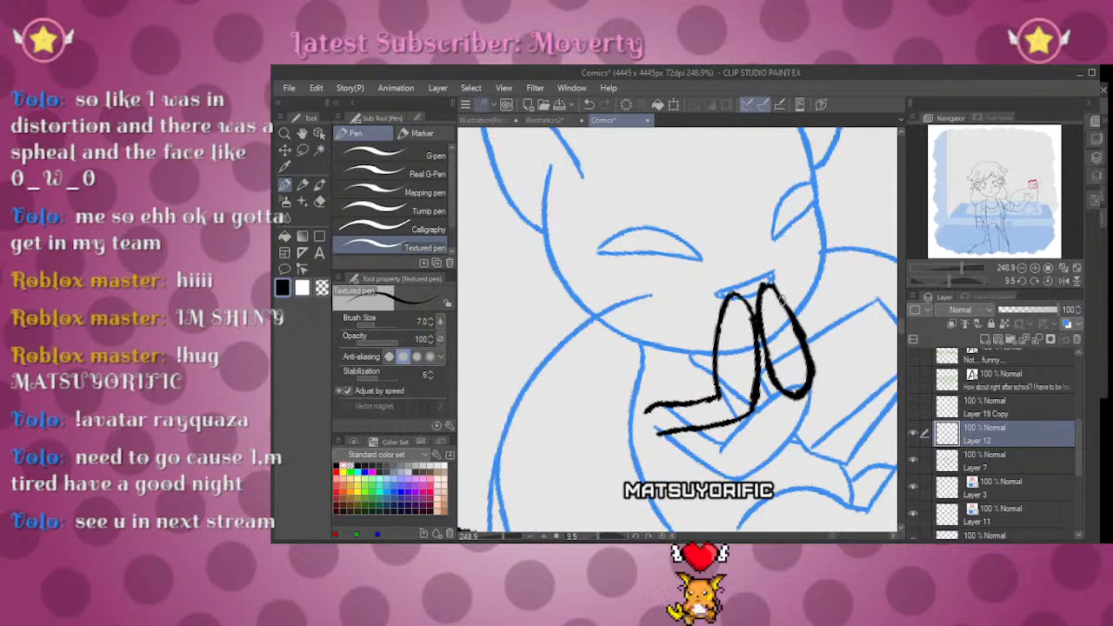
Step: Reshape the lower end of the second paw with the Hard eraser and Textured pen, and ink short body lines below the chin
{"action": "key", "text": "e"}
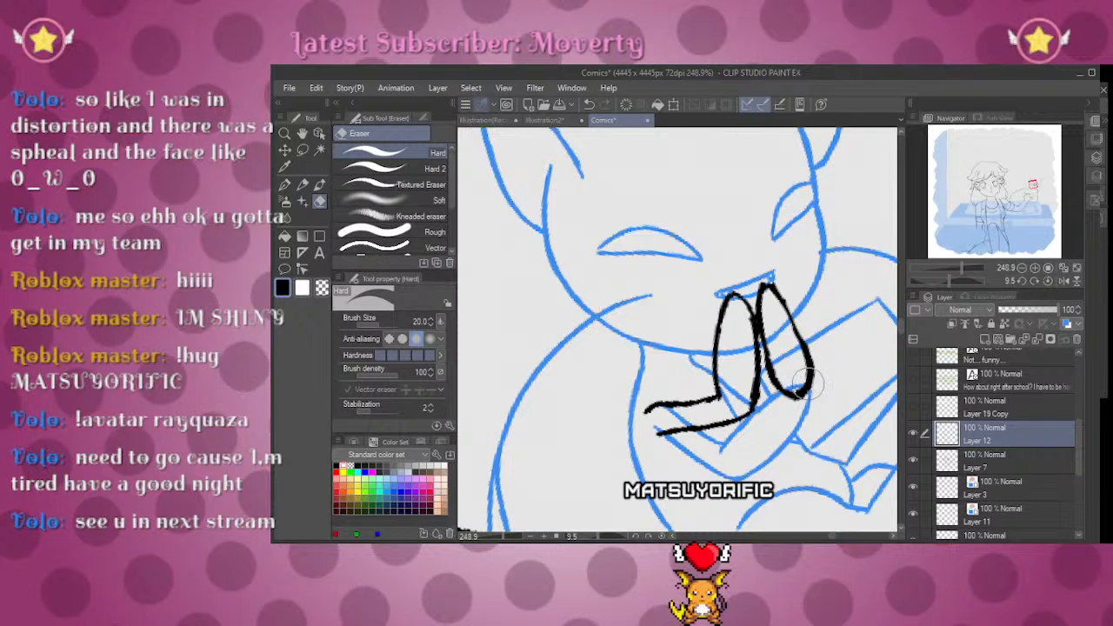
{"action": "key", "text": "p"}
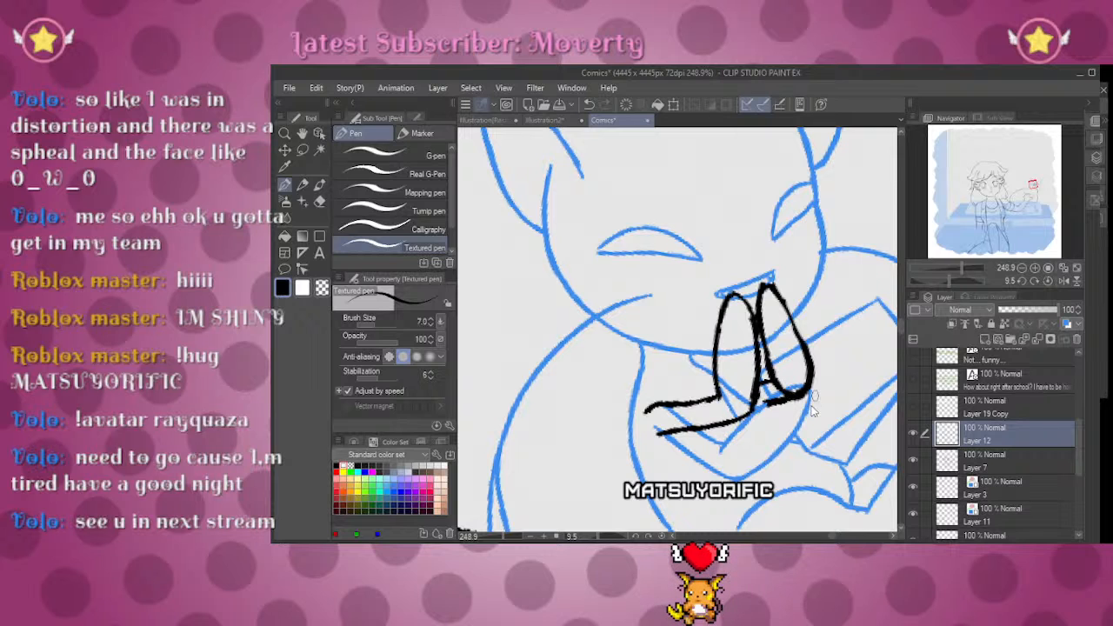
{"action": "left_click_drag", "start_coordinate": [775, 402], "coordinate": [761, 404]}
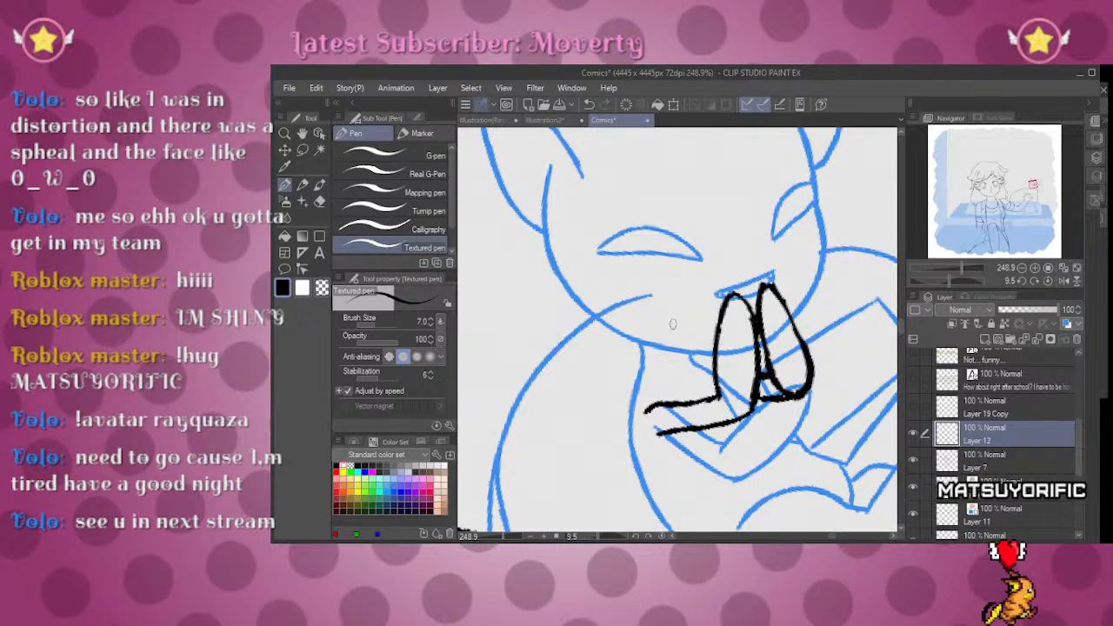
{"action": "mouse_move", "coordinate": [639, 348]}
{"action": "left_mouse_down"}
{"action": "mouse_move", "coordinate": [693, 362]}
{"action": "mouse_move", "coordinate": [718, 382]}
{"action": "left_mouse_up"}
Step: Ink the creature's left ear on Layer 12, tracing its outer edge, top edge and inner fold line over the sketch
{"action": "left_click_drag", "start_coordinate": [746, 212], "coordinate": [772, 303]}
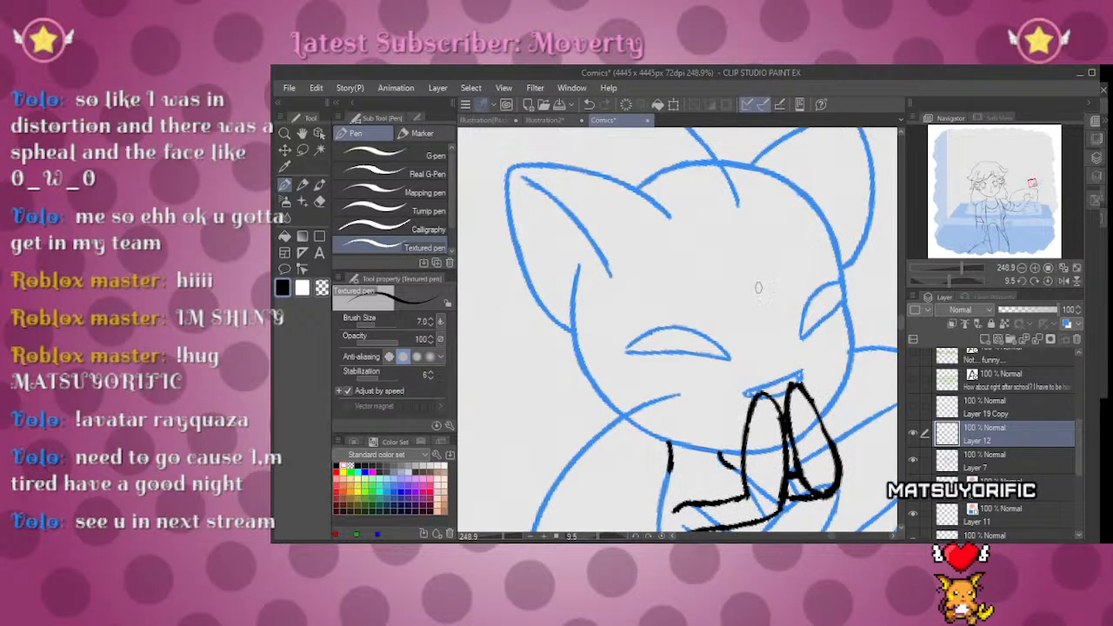
{"action": "left_click_drag", "start_coordinate": [537, 186], "coordinate": [588, 231]}
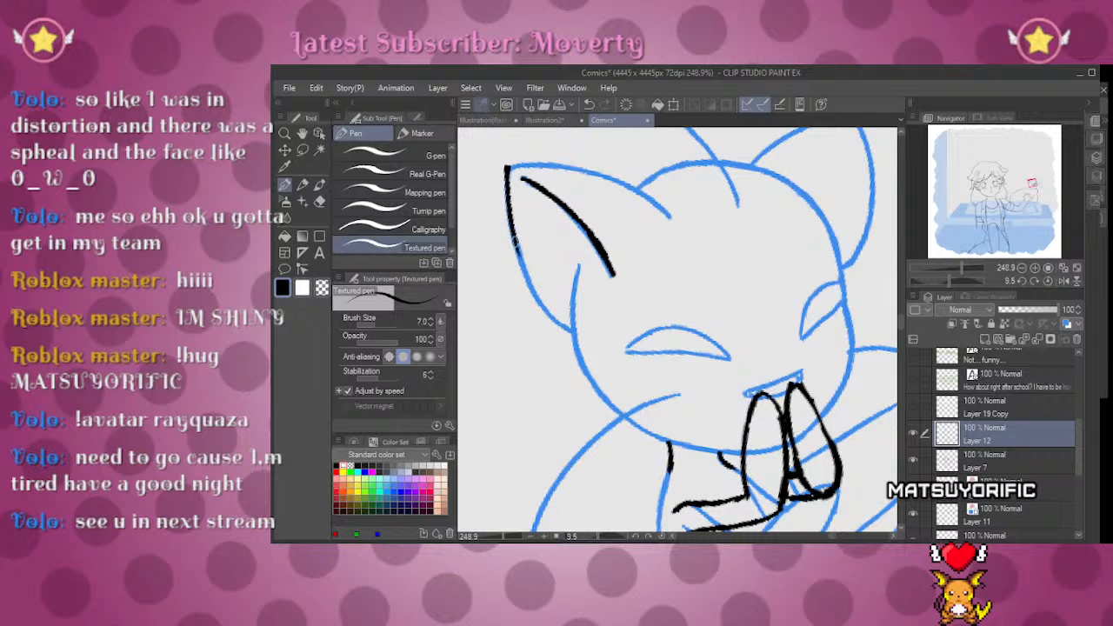
{"action": "left_click_drag", "start_coordinate": [517, 245], "coordinate": [533, 290]}
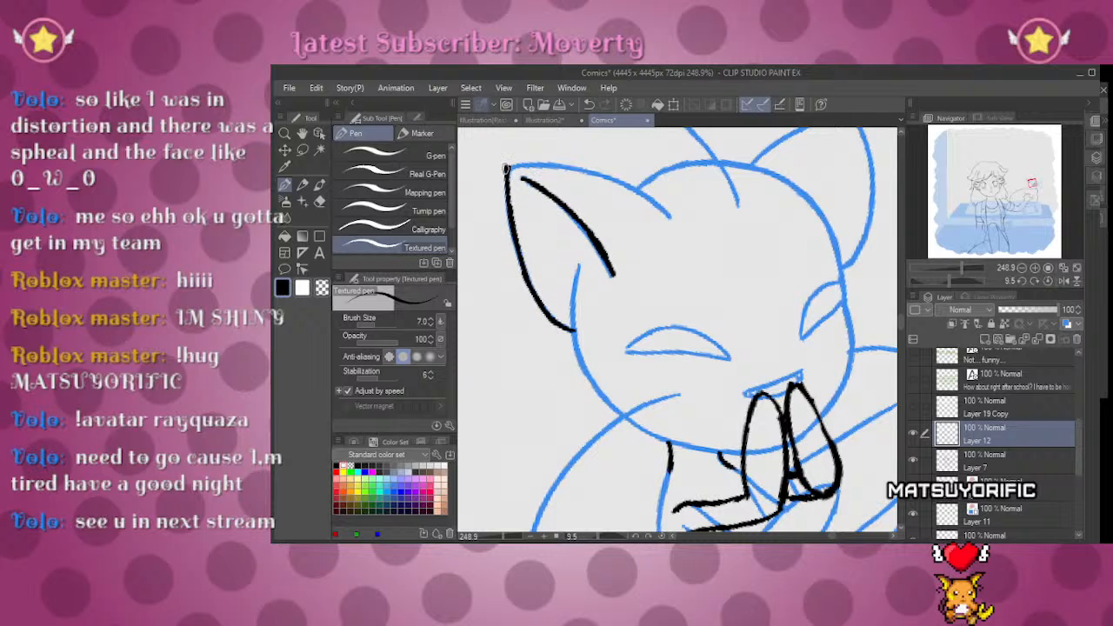
{"action": "left_click_drag", "start_coordinate": [576, 172], "coordinate": [645, 192]}
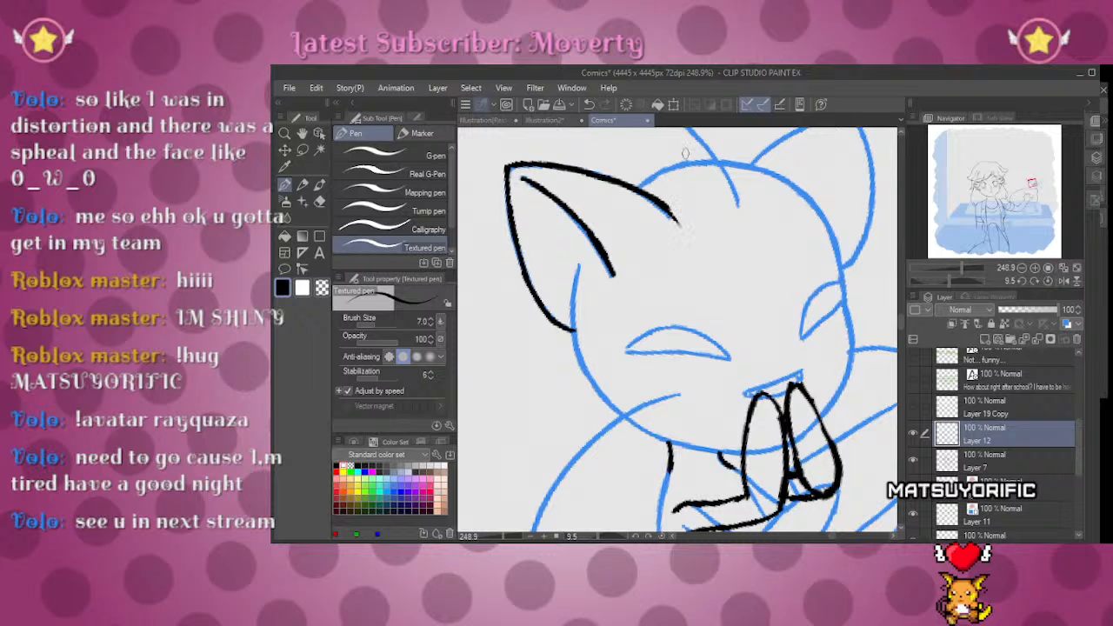
Step: Ink the head outline around crown, cheeks and chin up to the paws, and add the pointed right ear
{"action": "mouse_move", "coordinate": [788, 174]}
{"action": "left_mouse_down"}
{"action": "mouse_move", "coordinate": [807, 193]}
{"action": "mouse_move", "coordinate": [843, 300]}
{"action": "mouse_move", "coordinate": [849, 379]}
{"action": "left_mouse_up"}
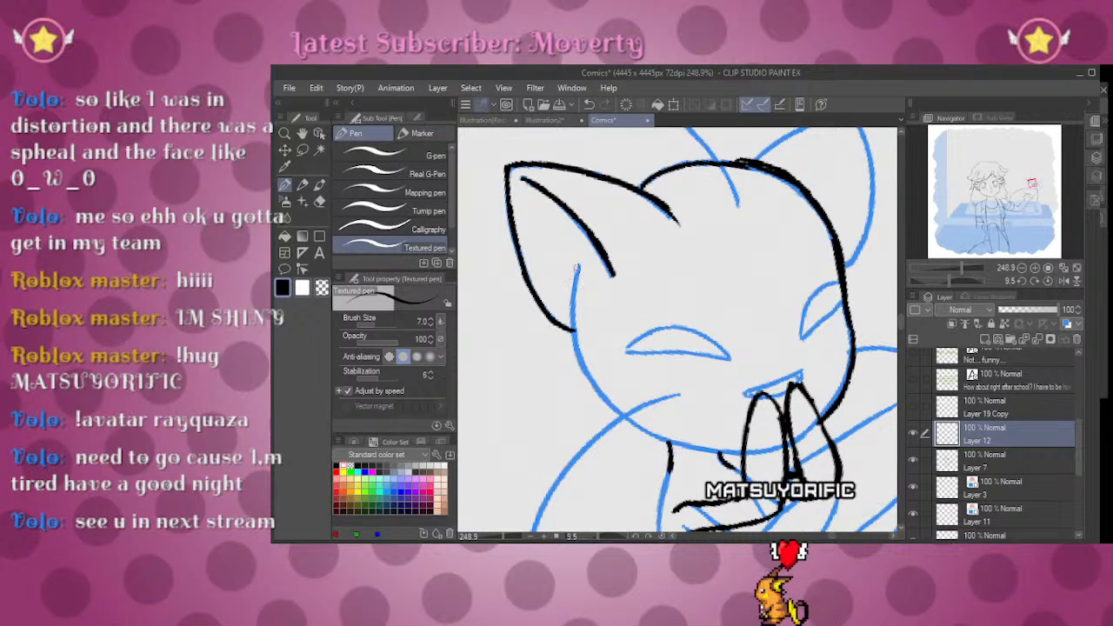
{"action": "left_click_drag", "start_coordinate": [574, 271], "coordinate": [578, 346]}
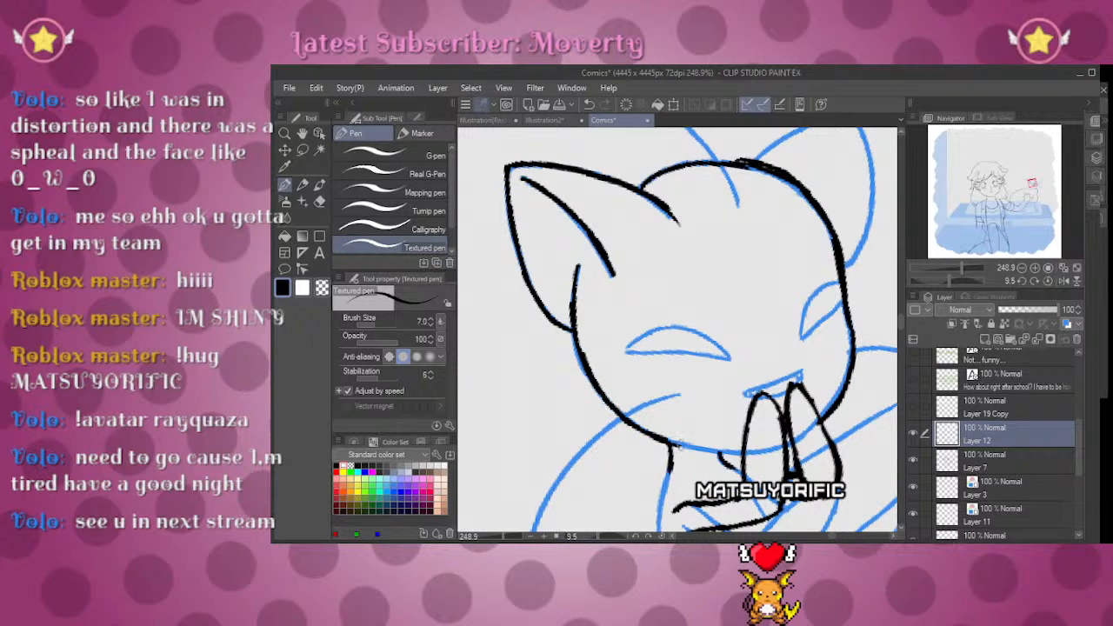
{"action": "left_click_drag", "start_coordinate": [657, 436], "coordinate": [723, 453]}
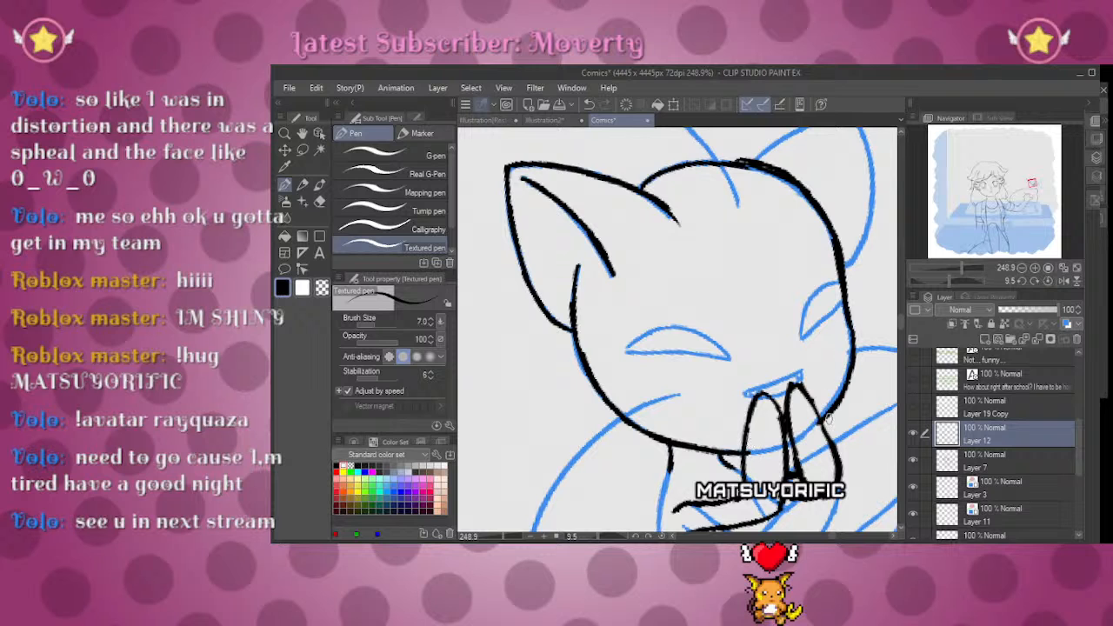
{"action": "left_click_drag", "start_coordinate": [811, 260], "coordinate": [765, 270]}
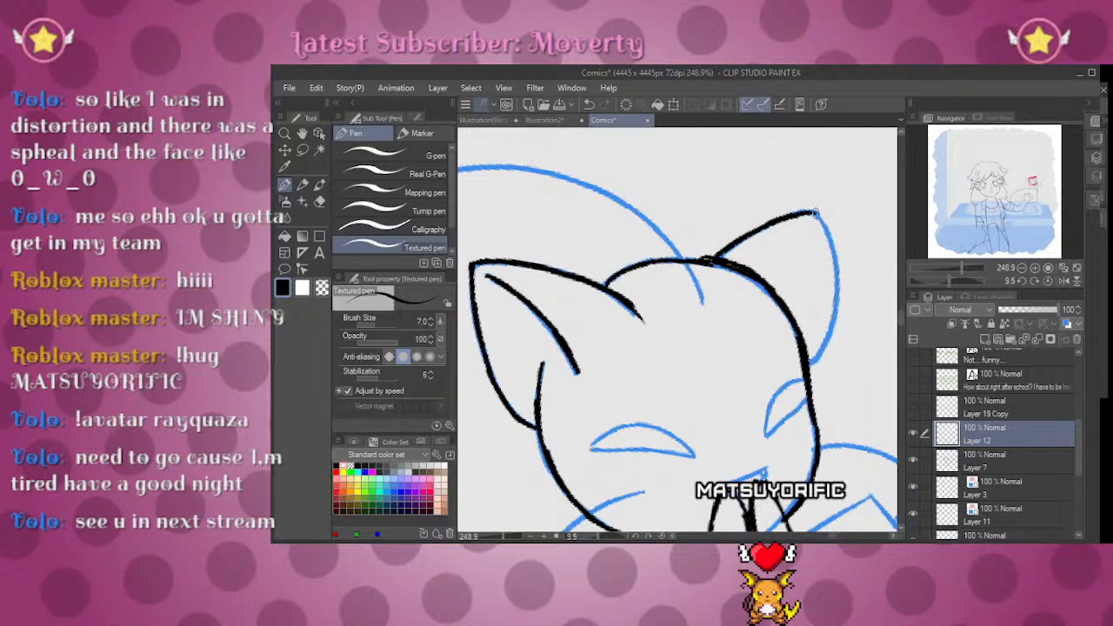
{"action": "left_click_drag", "start_coordinate": [815, 214], "coordinate": [831, 243]}
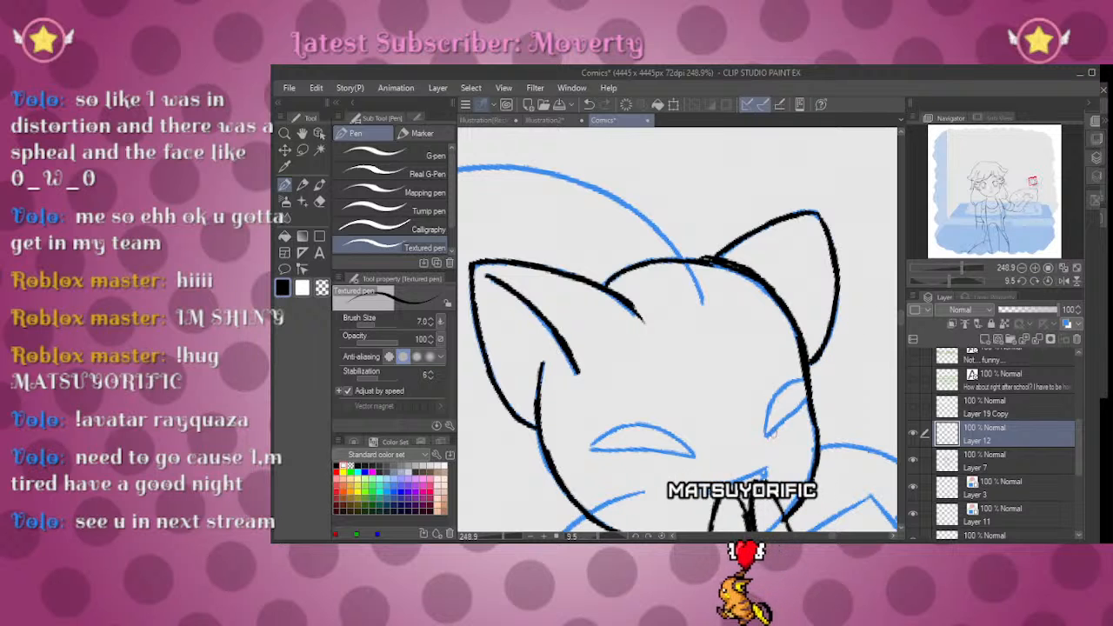
Step: Ink both closed eyes as thick tapered arcs and draw the mouth line with small marks around the raised paws
{"action": "mouse_move", "coordinate": [767, 432]}
{"action": "left_mouse_down"}
{"action": "mouse_move", "coordinate": [797, 393]}
{"action": "mouse_move", "coordinate": [807, 398]}
{"action": "left_mouse_up"}
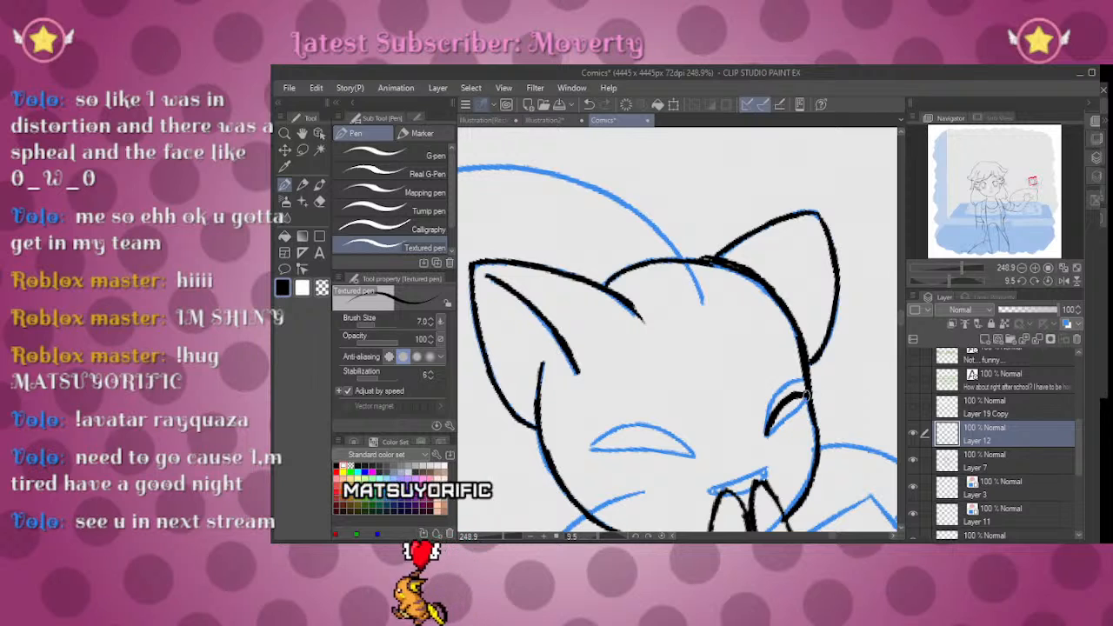
{"action": "left_click_drag", "start_coordinate": [592, 448], "coordinate": [614, 441]}
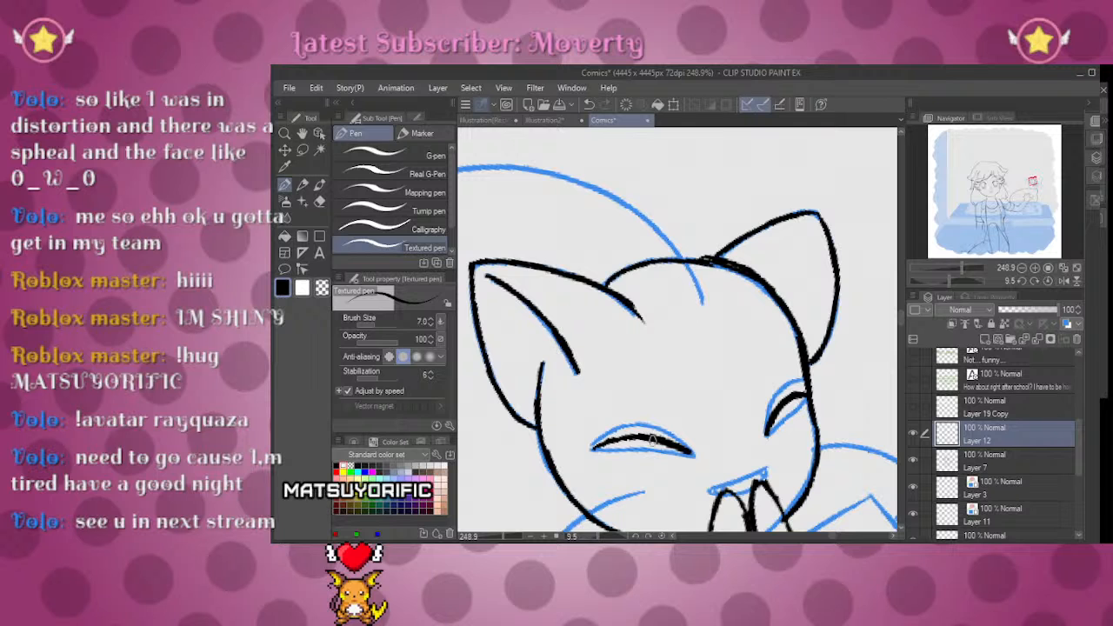
{"action": "left_click_drag", "start_coordinate": [807, 426], "coordinate": [836, 250]}
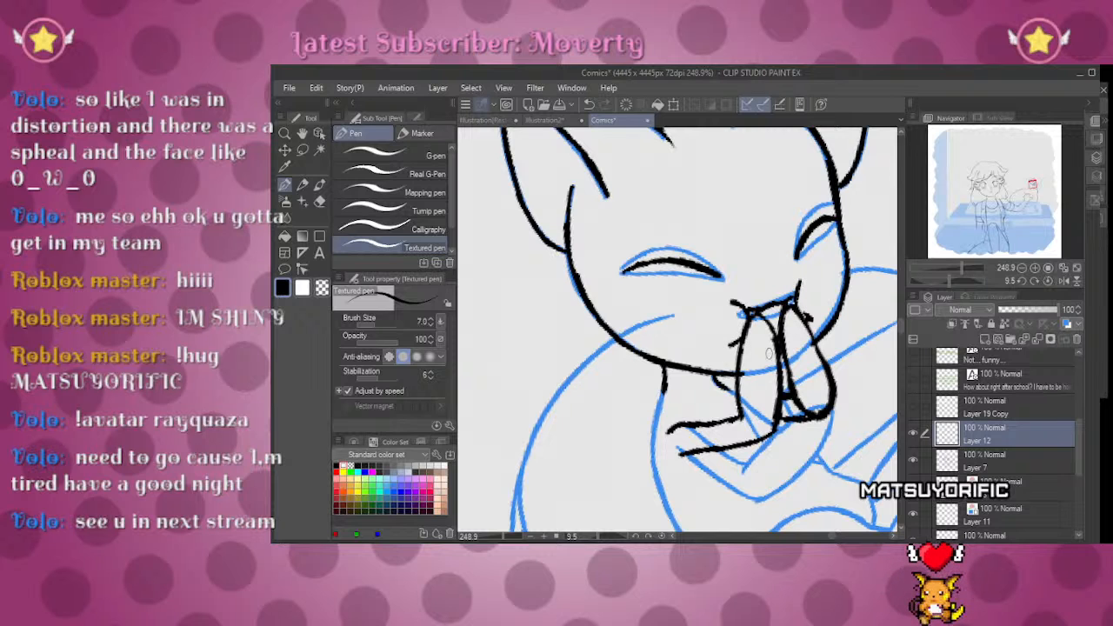
{"action": "mouse_move", "coordinate": [953, 269]}
{"action": "left_mouse_down"}
{"action": "mouse_move", "coordinate": [930, 270]}
{"action": "mouse_move", "coordinate": [957, 269]}
{"action": "left_mouse_up"}
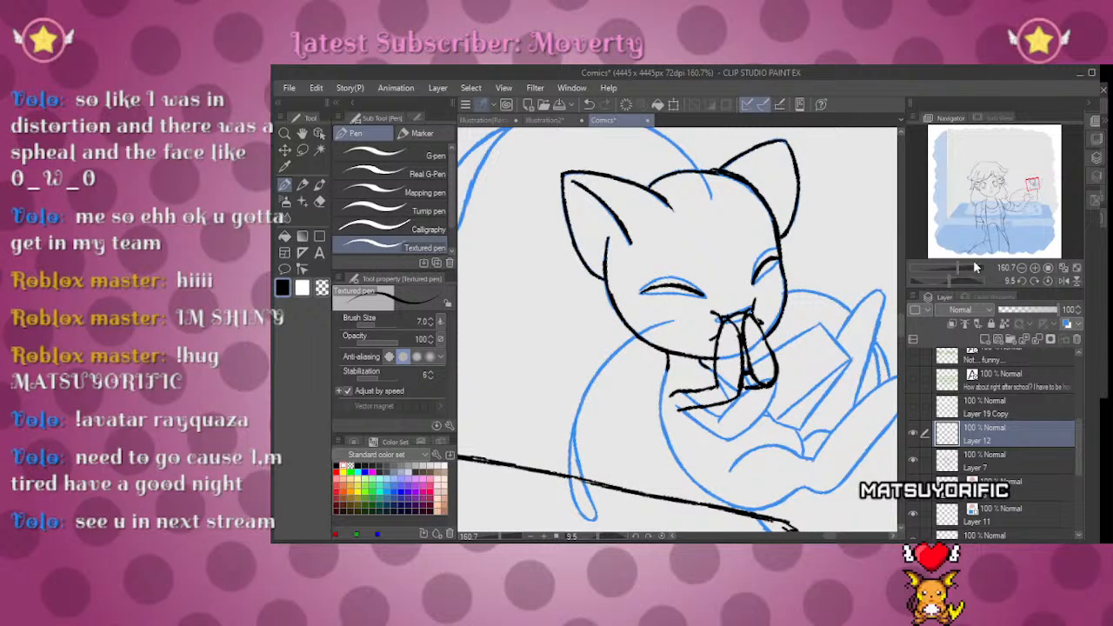
{"action": "left_click_drag", "start_coordinate": [955, 267], "coordinate": [955, 267]}
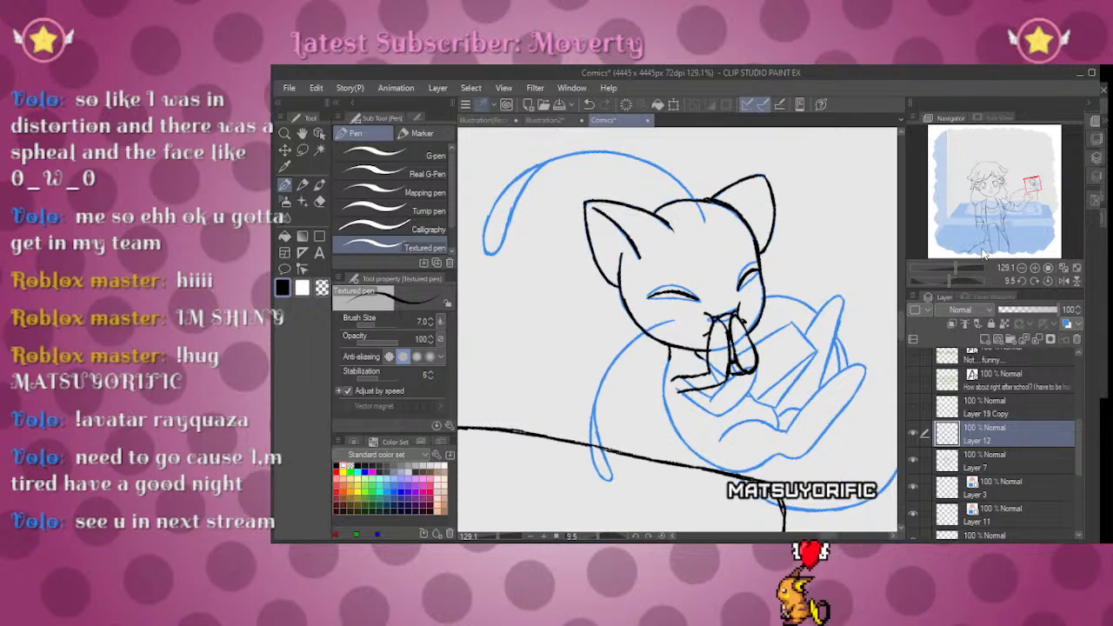
{"action": "left_click", "coordinate": [671, 105]}
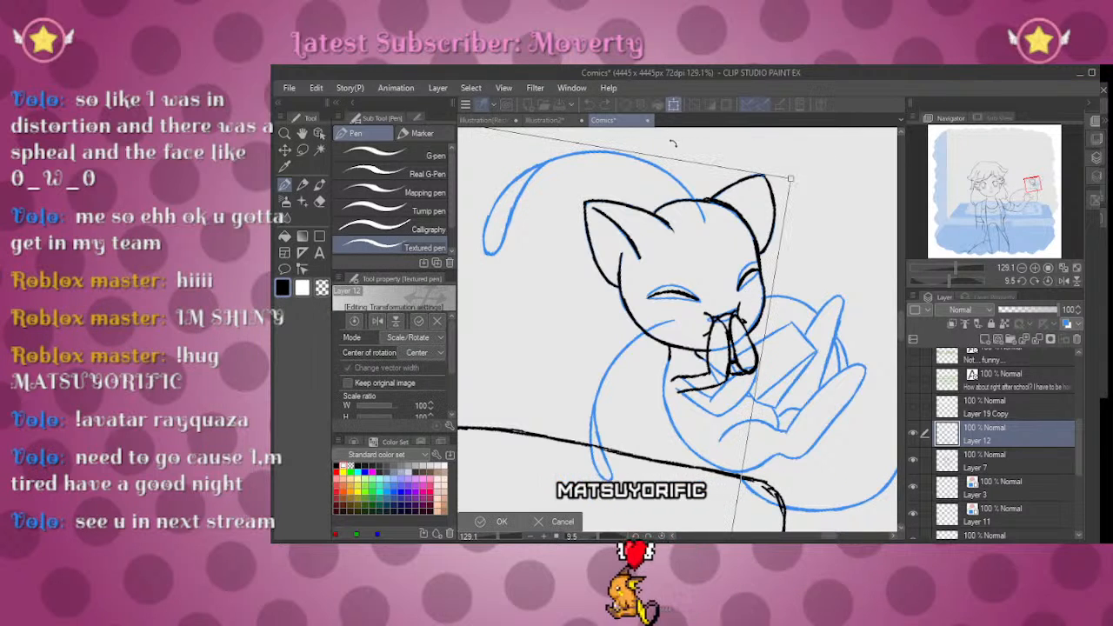
{"action": "left_click", "coordinate": [563, 522]}
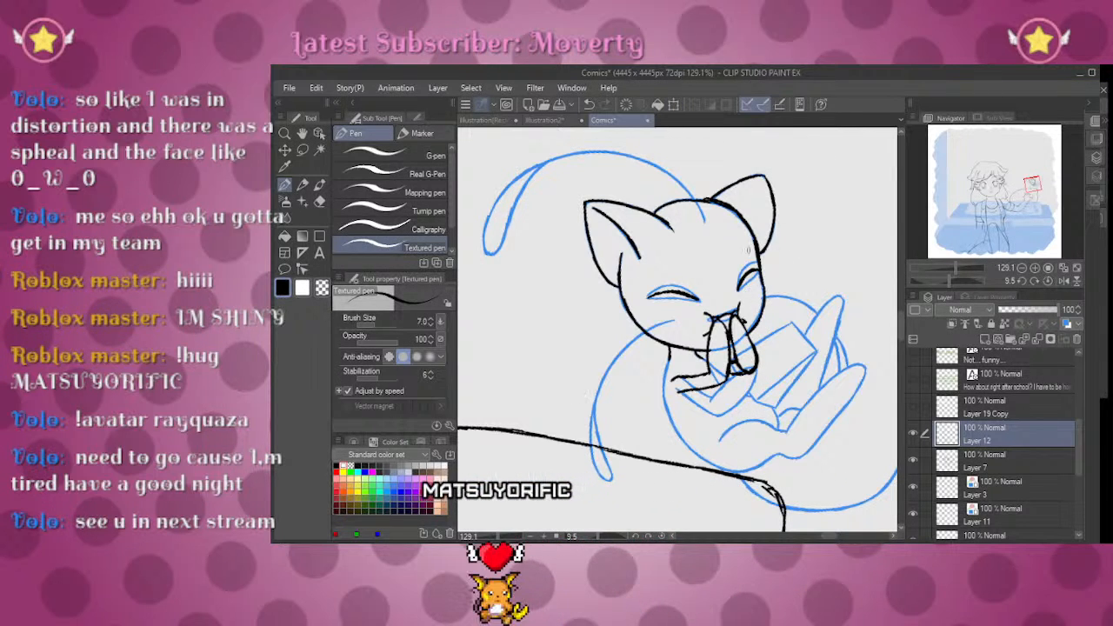
Step: Ink a curved line running from the base of the paws down to the palm of the sketched hand
{"action": "mouse_move", "coordinate": [952, 280]}
{"action": "left_mouse_down"}
{"action": "mouse_move", "coordinate": [938, 278]}
{"action": "mouse_move", "coordinate": [952, 276]}
{"action": "left_mouse_up"}
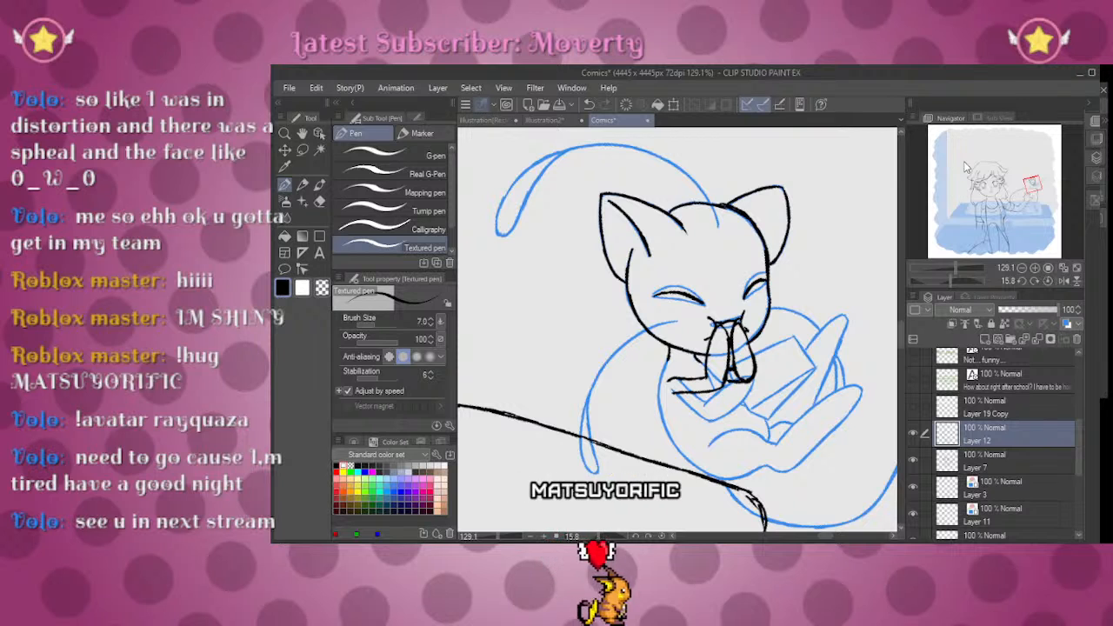
{"action": "left_click_drag", "start_coordinate": [1031, 182], "coordinate": [1032, 186]}
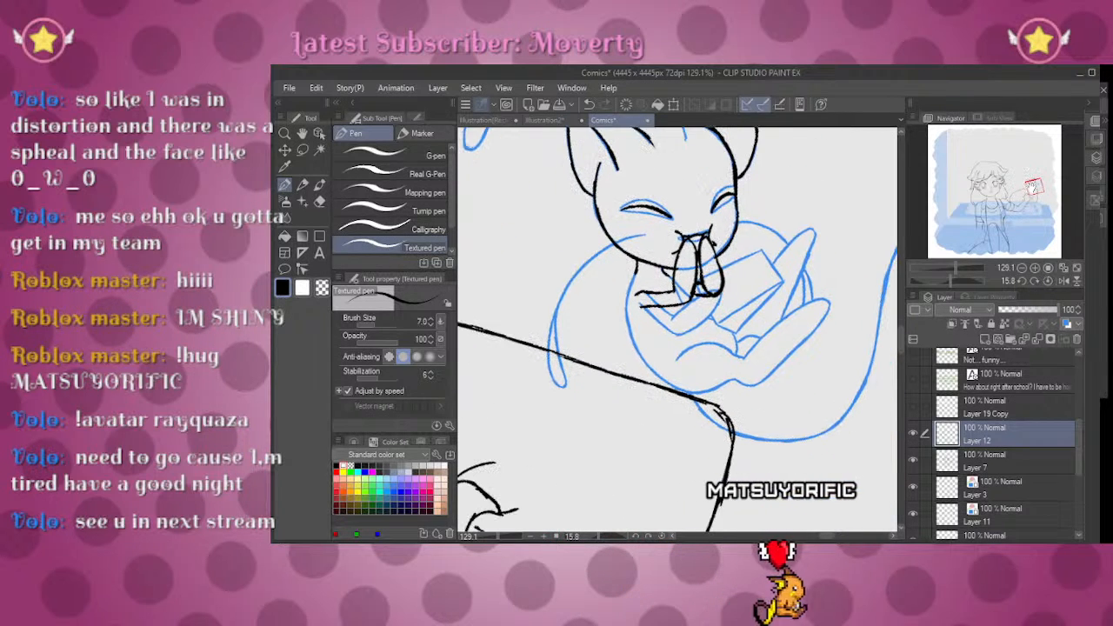
{"action": "mouse_move", "coordinate": [953, 262]}
{"action": "left_mouse_down"}
{"action": "mouse_move", "coordinate": [945, 275]}
{"action": "mouse_move", "coordinate": [950, 264]}
{"action": "mouse_move", "coordinate": [962, 270]}
{"action": "left_mouse_up"}
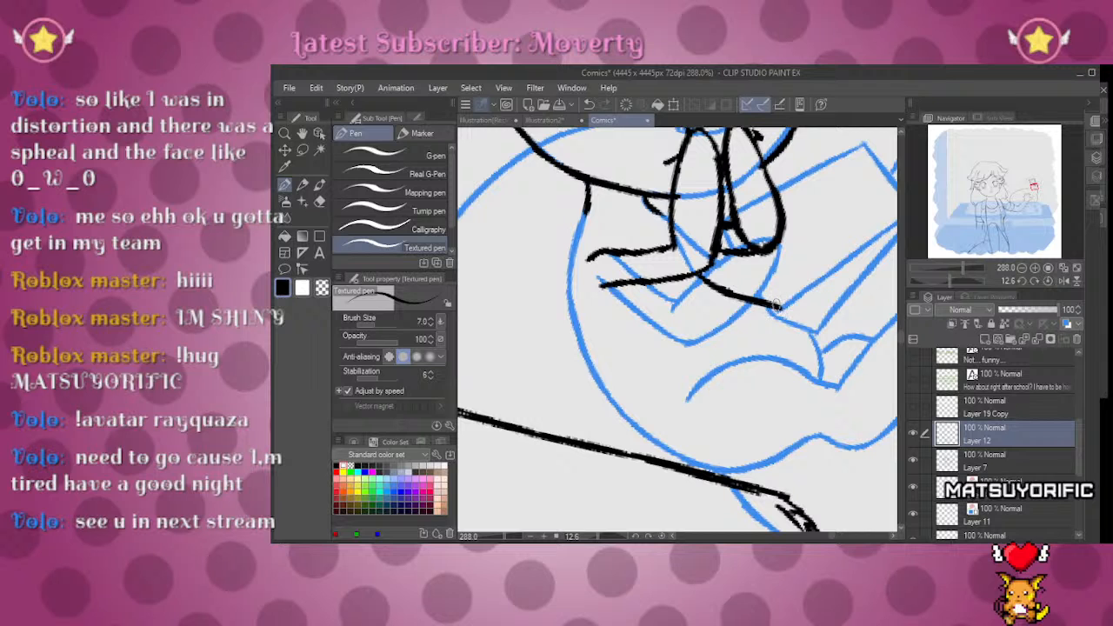
{"action": "left_click_drag", "start_coordinate": [782, 309], "coordinate": [821, 372]}
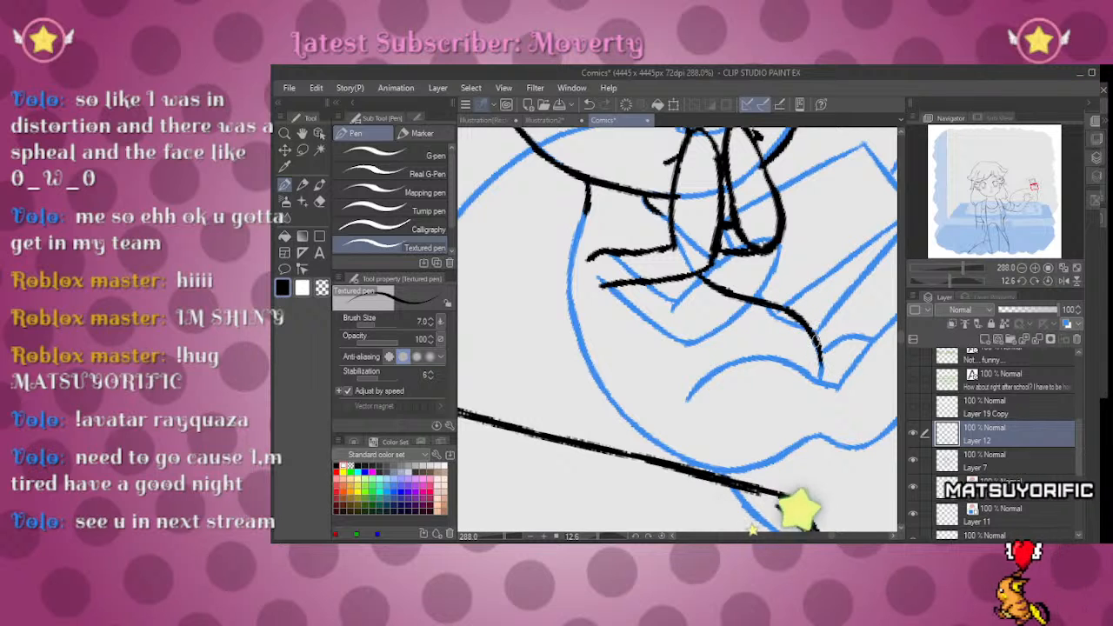
Step: Ink a bent line from beside the sketched finger across the card-like shape toward the curve below the paws
{"action": "left_click", "coordinate": [1033, 185]}
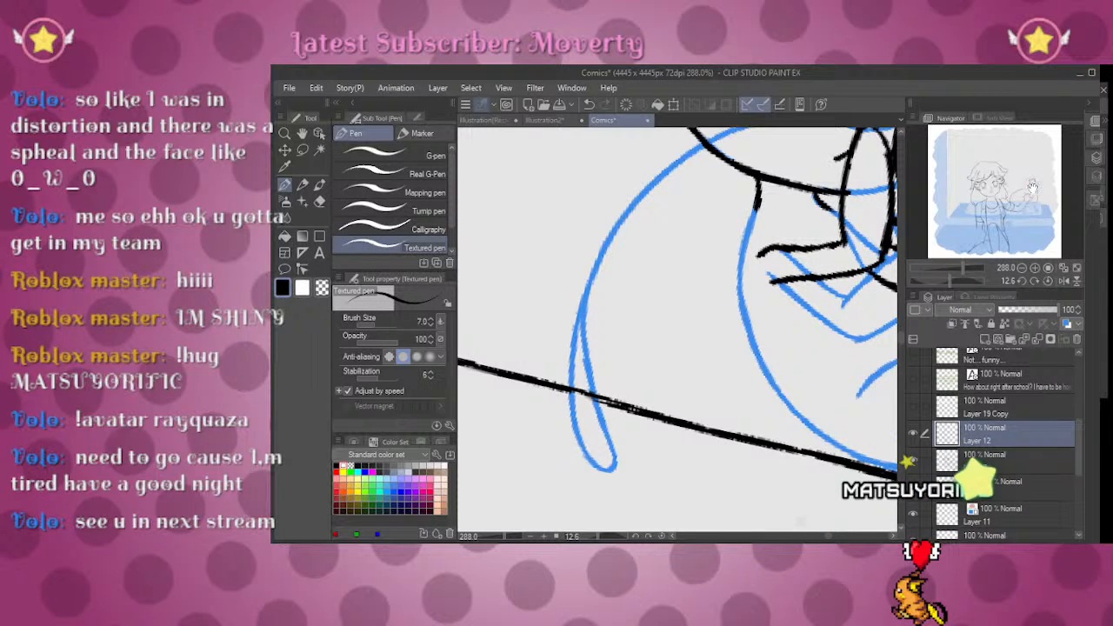
{"action": "left_click", "coordinate": [1033, 186]}
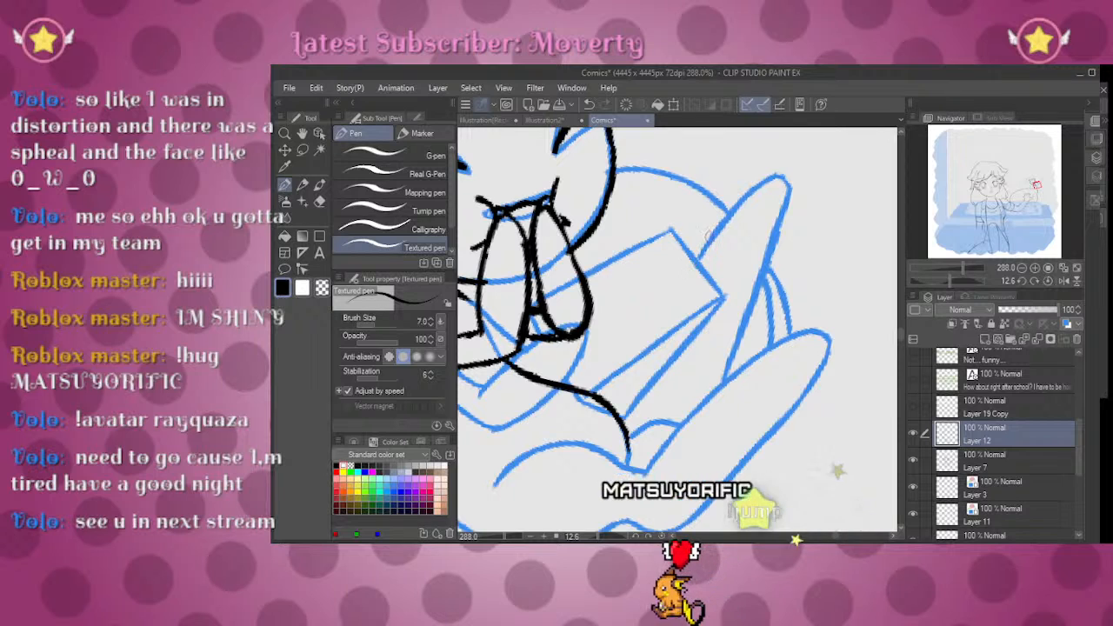
{"action": "mouse_move", "coordinate": [708, 240]}
{"action": "left_mouse_down"}
{"action": "mouse_move", "coordinate": [656, 324]}
{"action": "mouse_move", "coordinate": [648, 361]}
{"action": "mouse_move", "coordinate": [614, 377]}
{"action": "mouse_move", "coordinate": [575, 375]}
{"action": "left_mouse_up"}
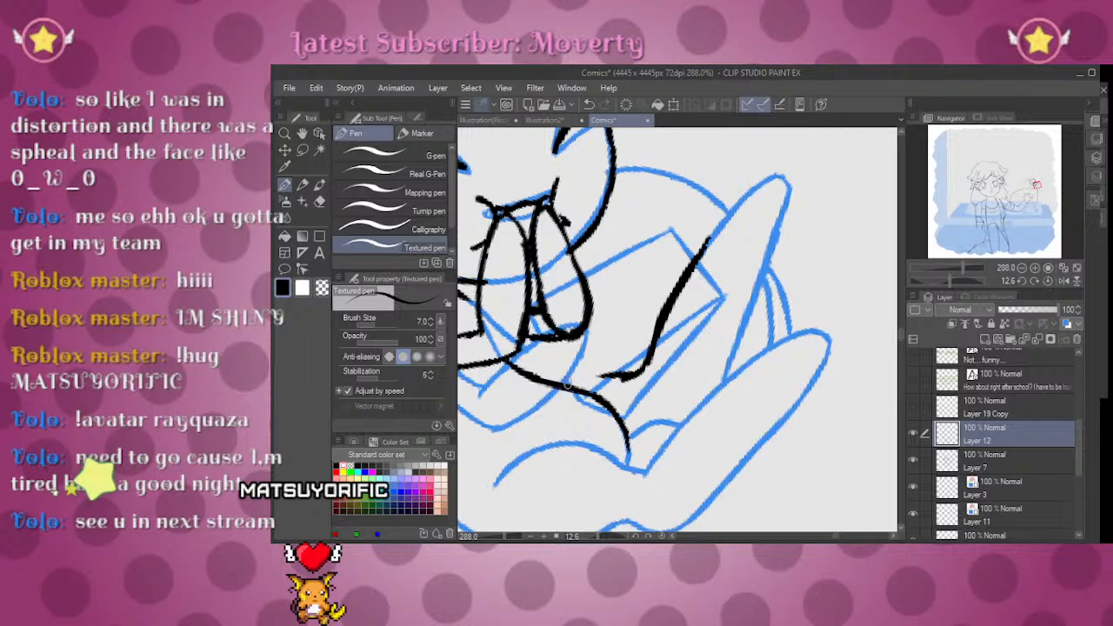
Step: Thin the bent line with the Hard eraser, cut out its slanted middle part and redraw that part with the Textured pen
{"action": "left_click_drag", "start_coordinate": [1016, 190], "coordinate": [1033, 185]}
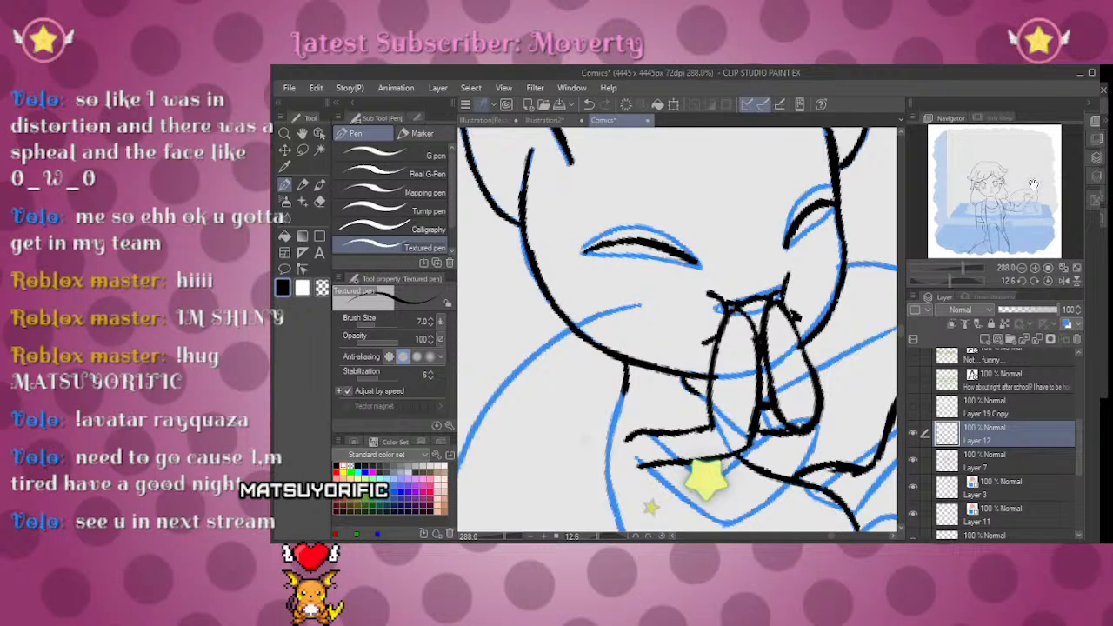
{"action": "left_click_drag", "start_coordinate": [967, 268], "coordinate": [960, 275]}
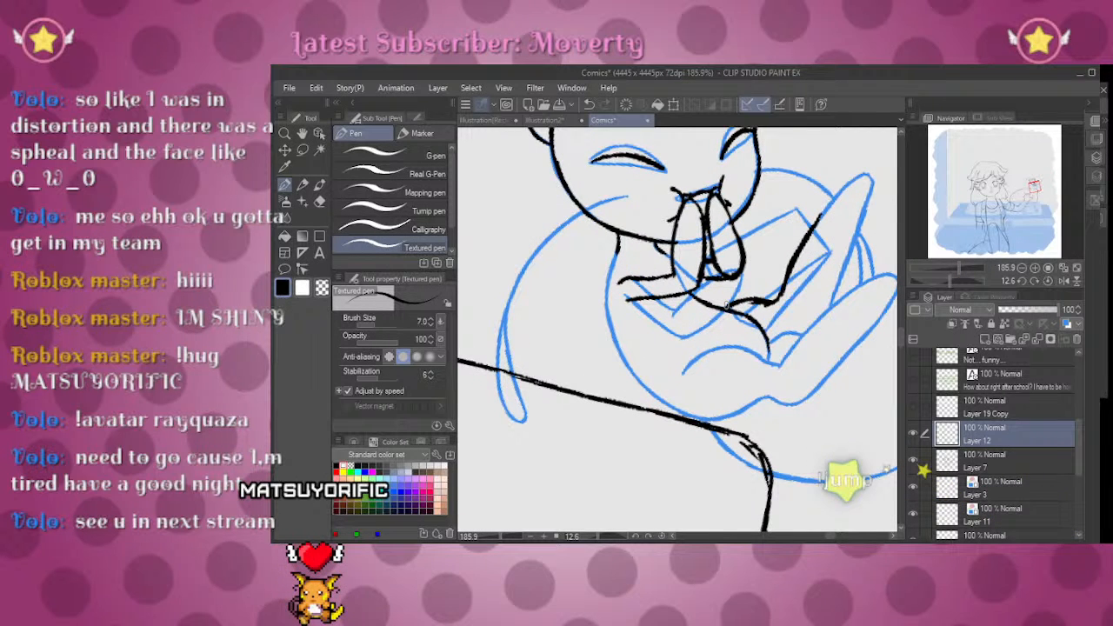
{"action": "key", "text": "e"}
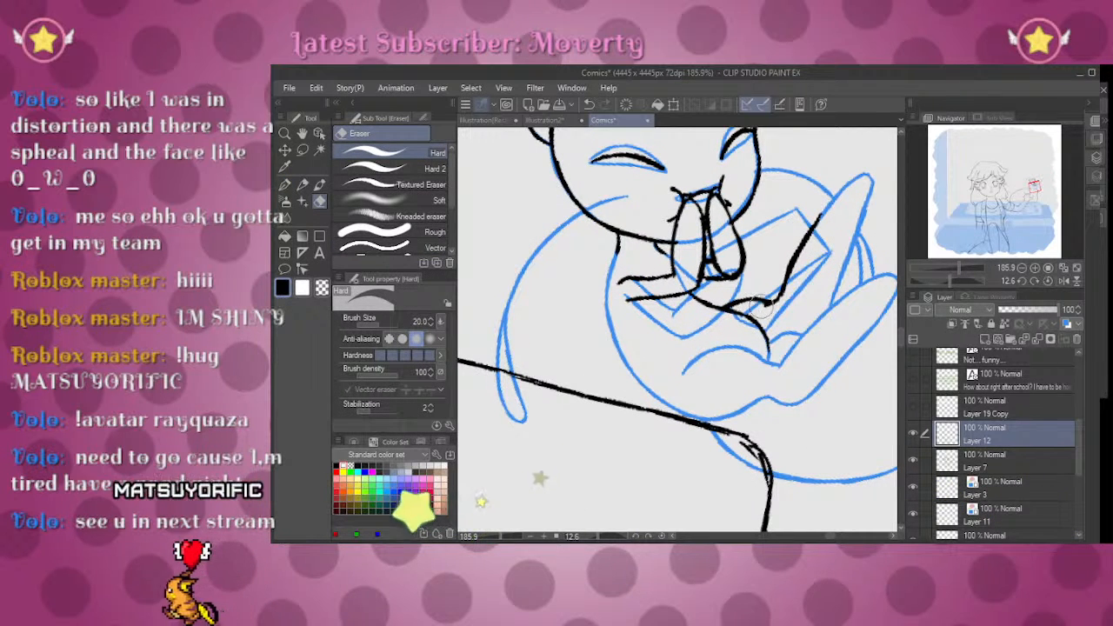
{"action": "left_click_drag", "start_coordinate": [790, 285], "coordinate": [792, 257]}
{"action": "key", "text": "p"}
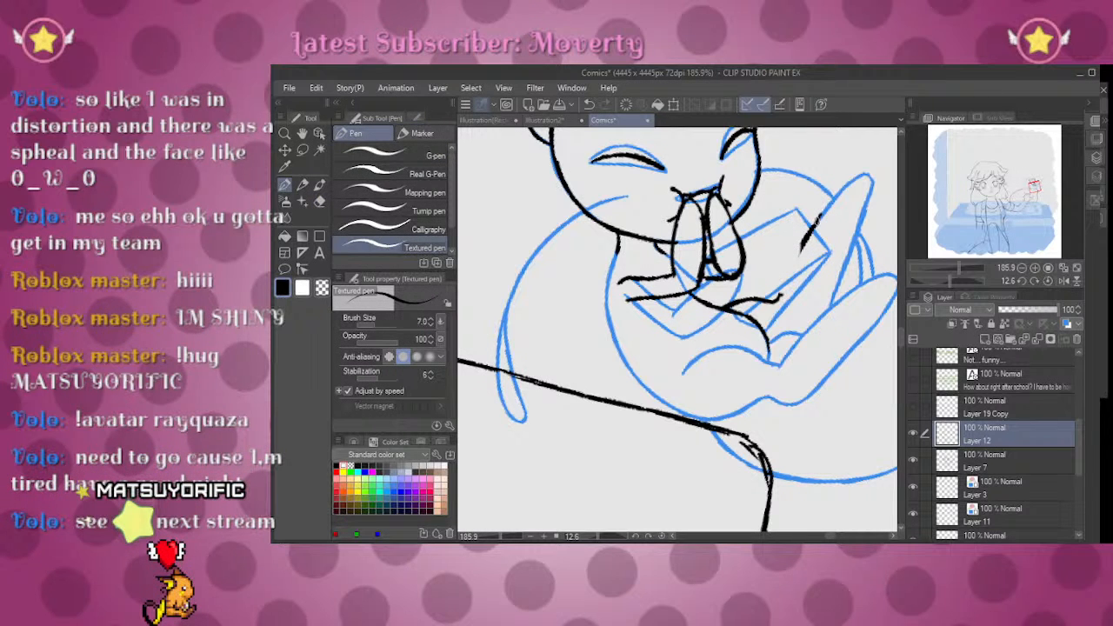
{"action": "left_click_drag", "start_coordinate": [800, 252], "coordinate": [790, 275]}
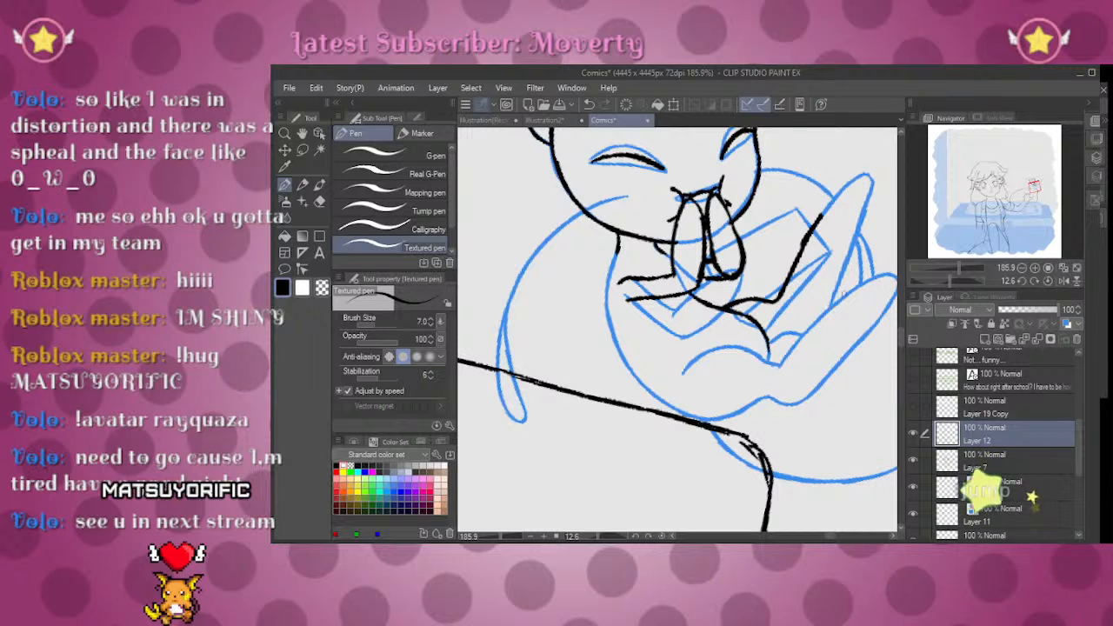
Step: Erase the blue sketch lines around the creature's eyes and raised paws on Layer 11 with the Hard eraser
{"action": "scroll", "coordinate": [949, 267], "scroll_direction": "down", "scroll_amount": 10}
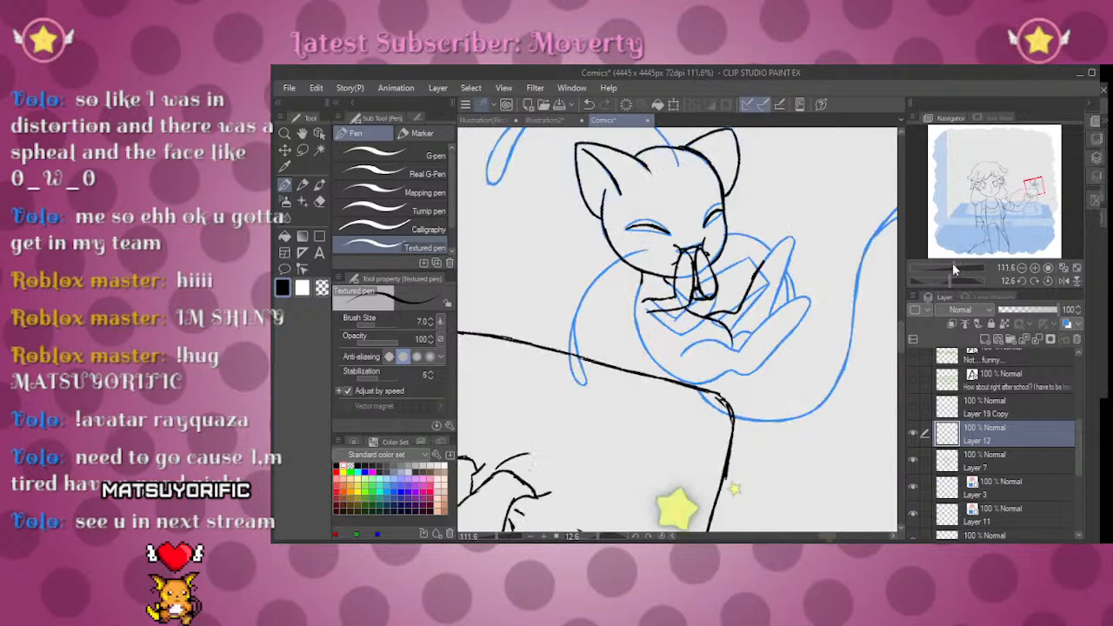
{"action": "scroll", "coordinate": [950, 265], "scroll_direction": "up", "scroll_amount": 4}
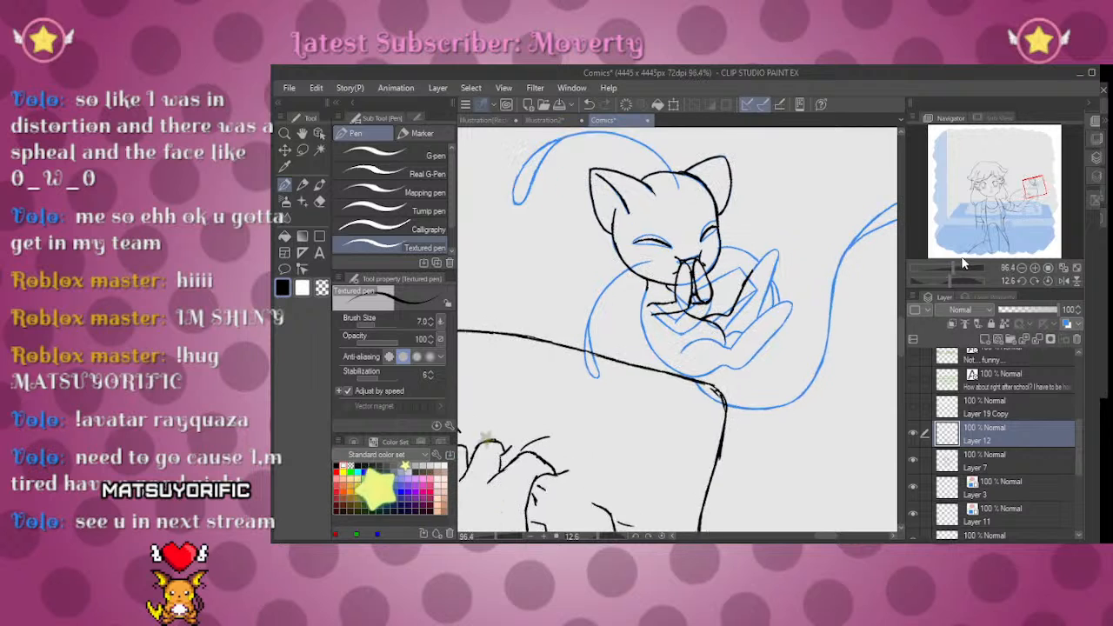
{"action": "left_click", "coordinate": [998, 513]}
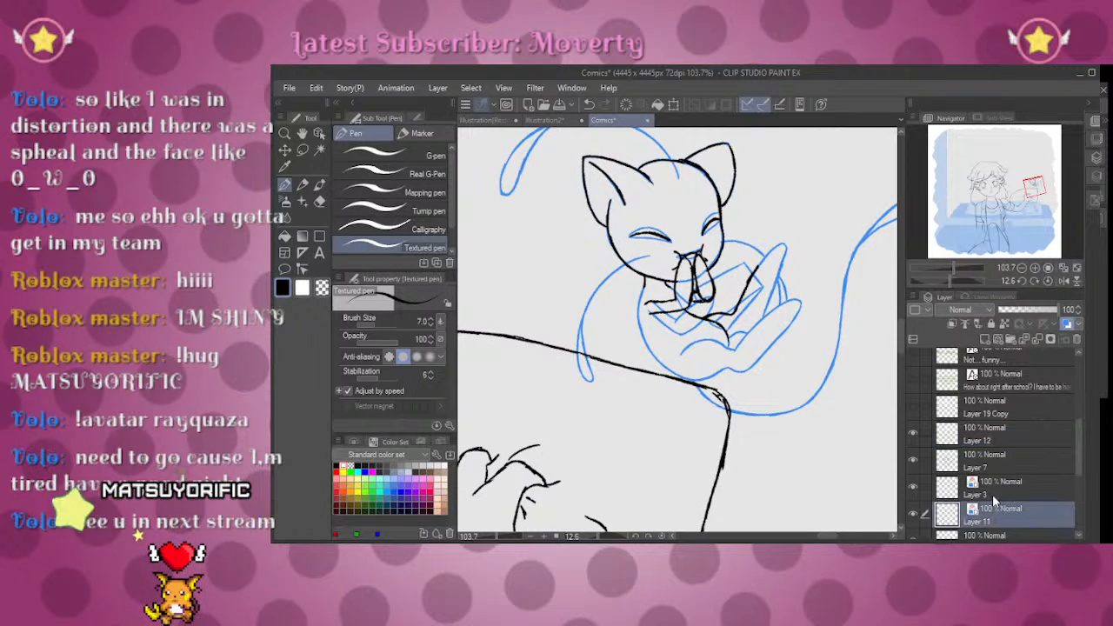
{"action": "key", "text": "e"}
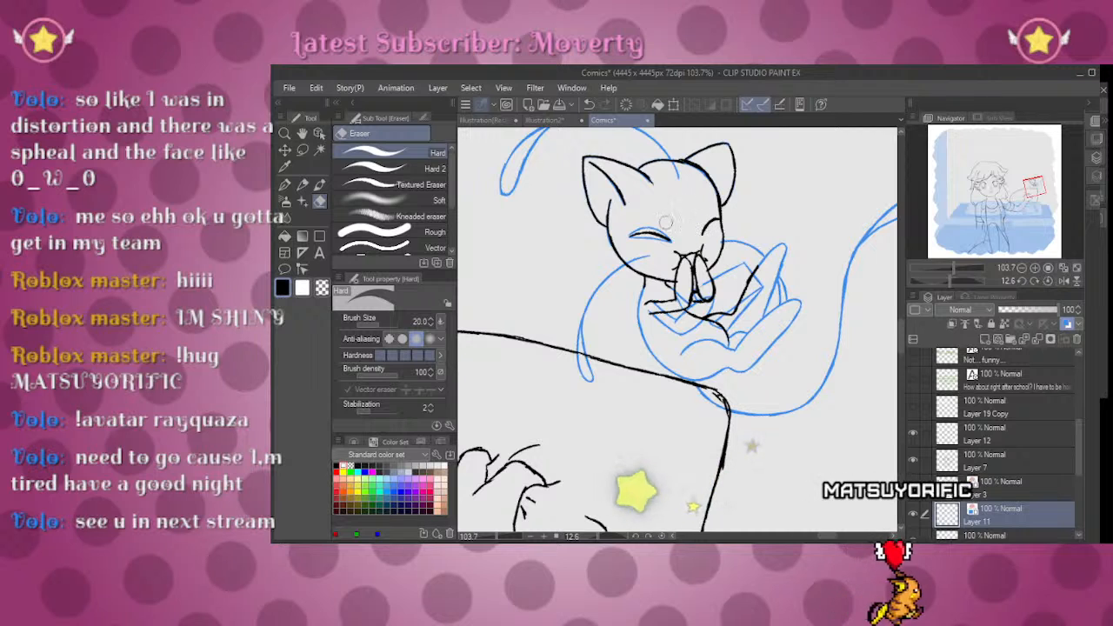
{"action": "left_click_drag", "start_coordinate": [666, 233], "coordinate": [632, 231]}
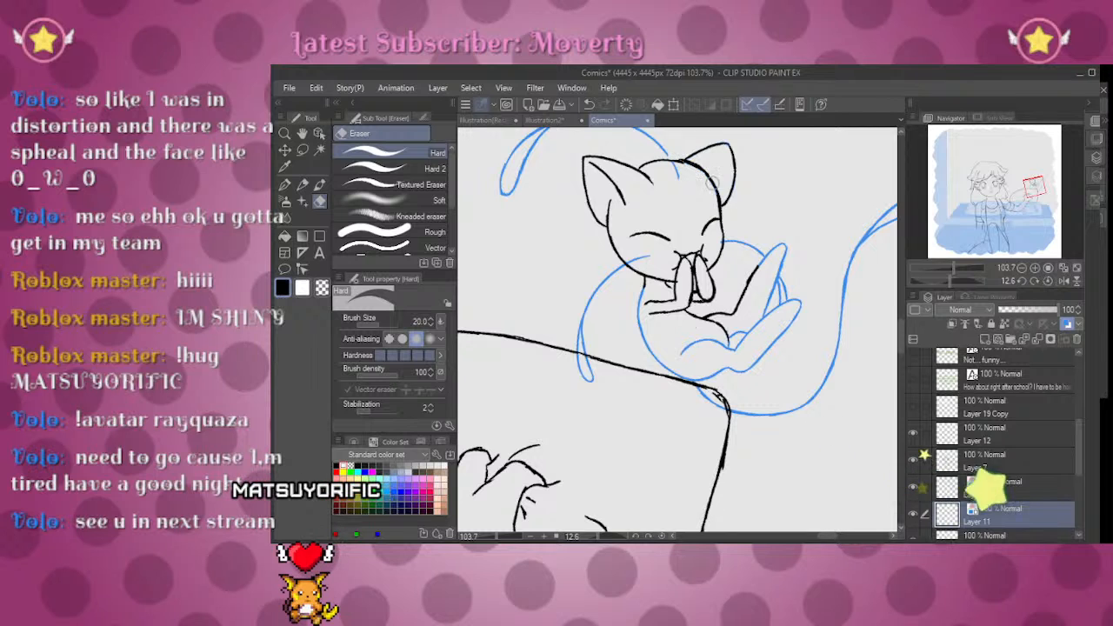
{"action": "key", "text": "p"}
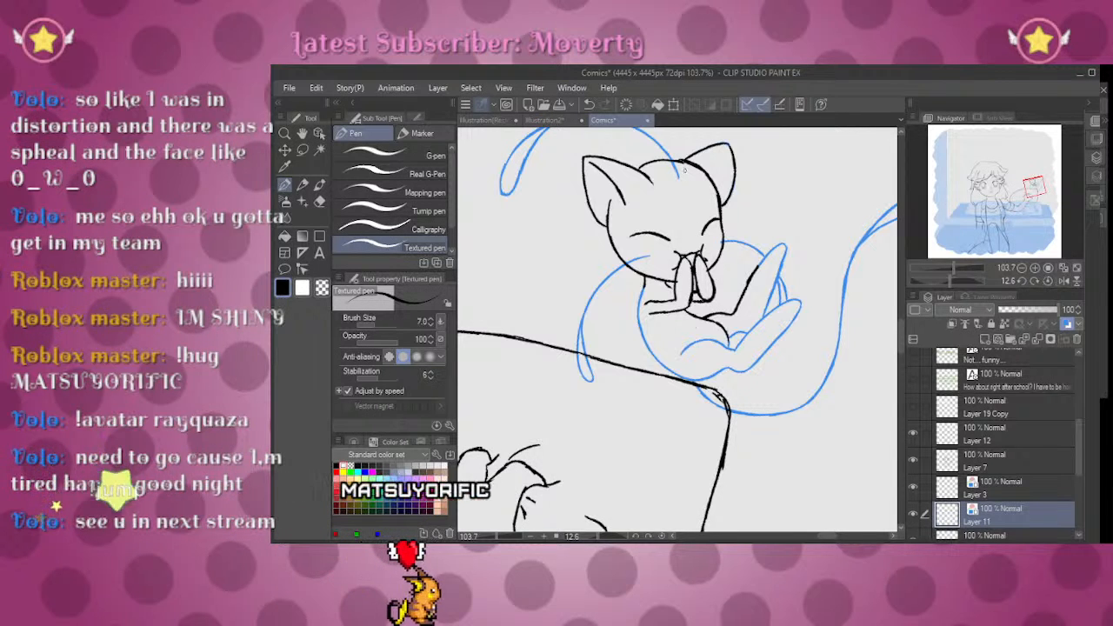
Step: Examine the sketched handheld console beside the forearm at several zoom levels and rotations, with Layer 12 selected
{"action": "left_click", "coordinate": [1047, 281]}
{"action": "mouse_move", "coordinate": [951, 265]}
{"action": "left_mouse_down"}
{"action": "mouse_move", "coordinate": [936, 267]}
{"action": "mouse_move", "coordinate": [956, 272]}
{"action": "left_mouse_up"}
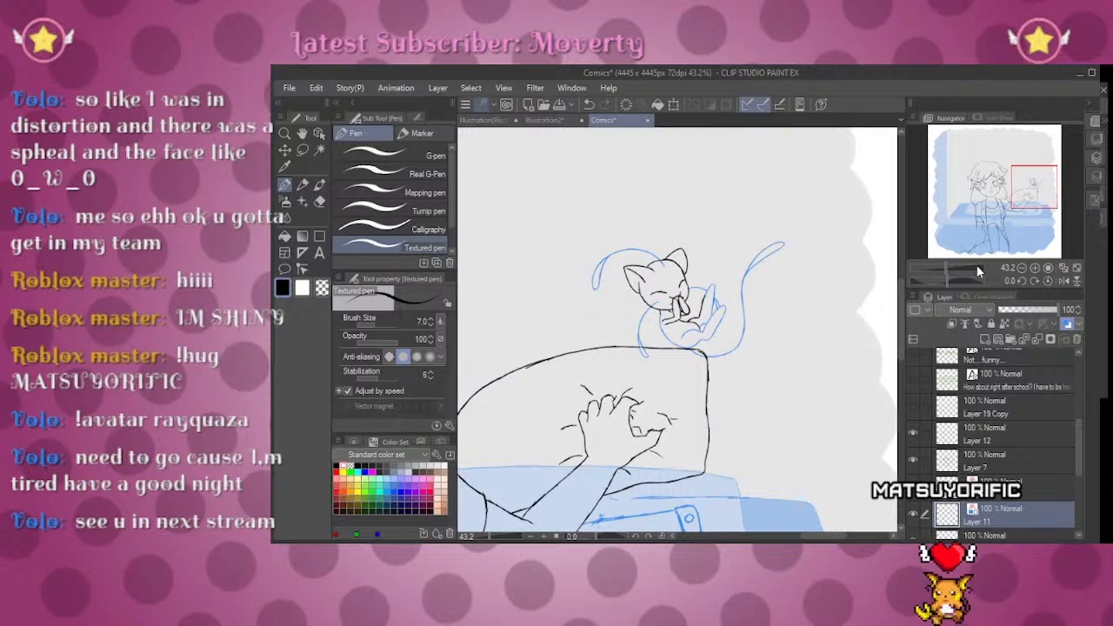
{"action": "left_click_drag", "start_coordinate": [1010, 195], "coordinate": [1035, 219]}
{"action": "left_click", "coordinate": [993, 431]}
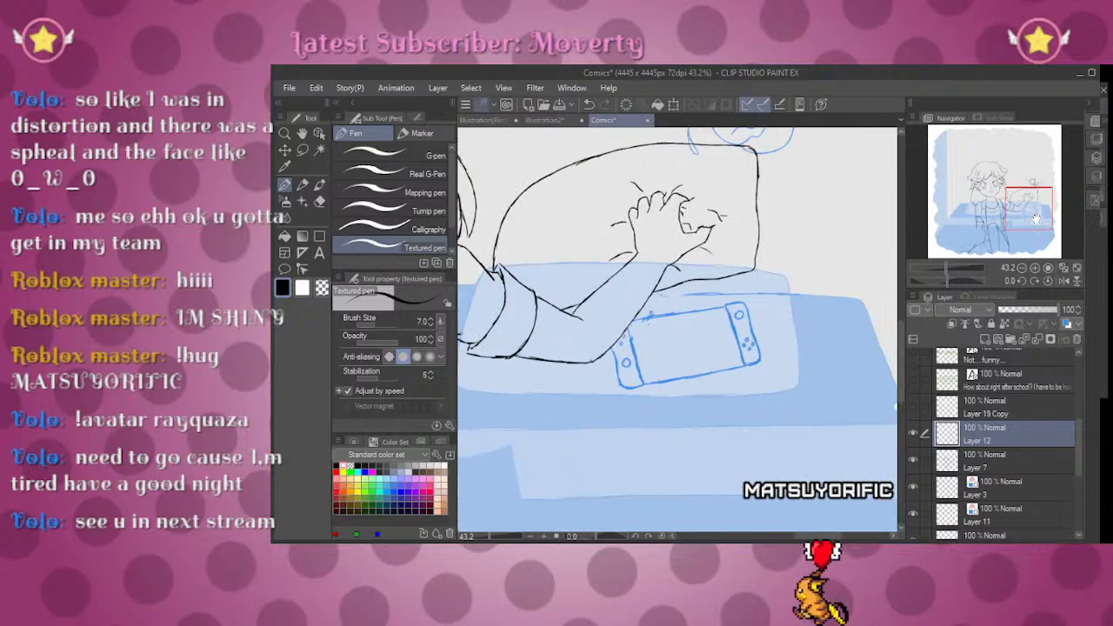
{"action": "left_click_drag", "start_coordinate": [948, 269], "coordinate": [935, 271]}
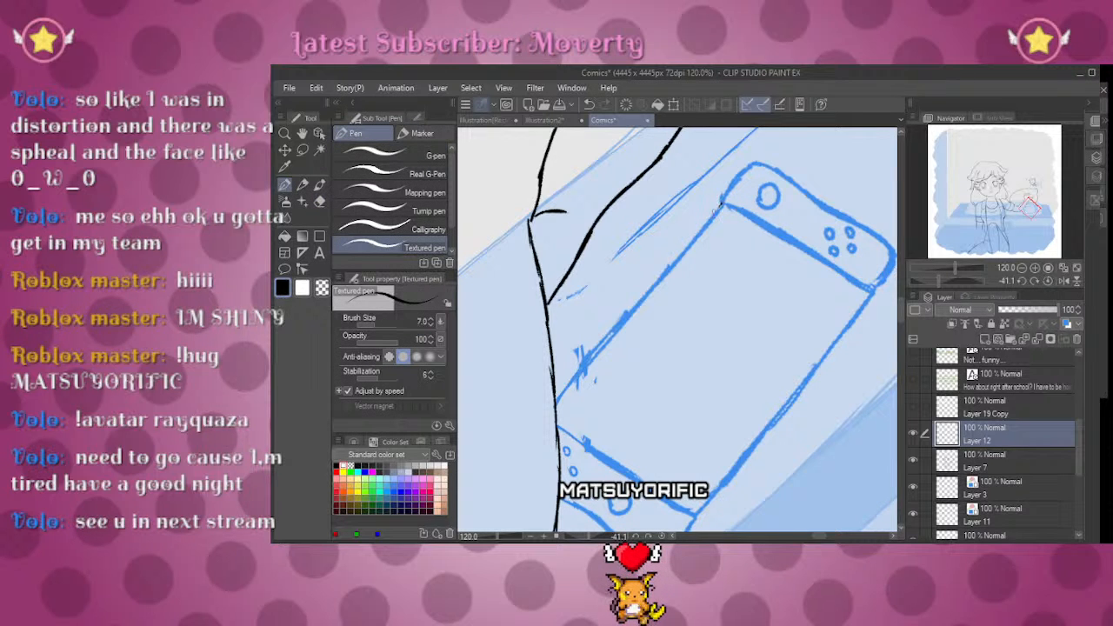
{"action": "left_click", "coordinate": [1044, 282]}
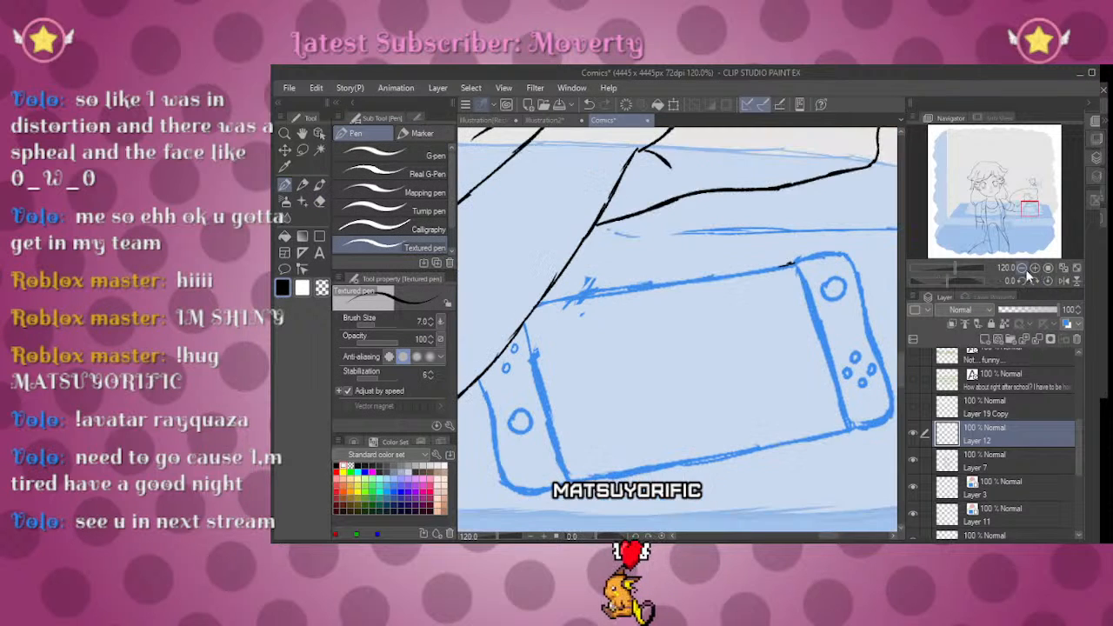
{"action": "mouse_move", "coordinate": [951, 263]}
{"action": "left_mouse_down"}
{"action": "mouse_move", "coordinate": [934, 263]}
{"action": "mouse_move", "coordinate": [951, 262]}
{"action": "mouse_move", "coordinate": [935, 278]}
{"action": "left_mouse_up"}
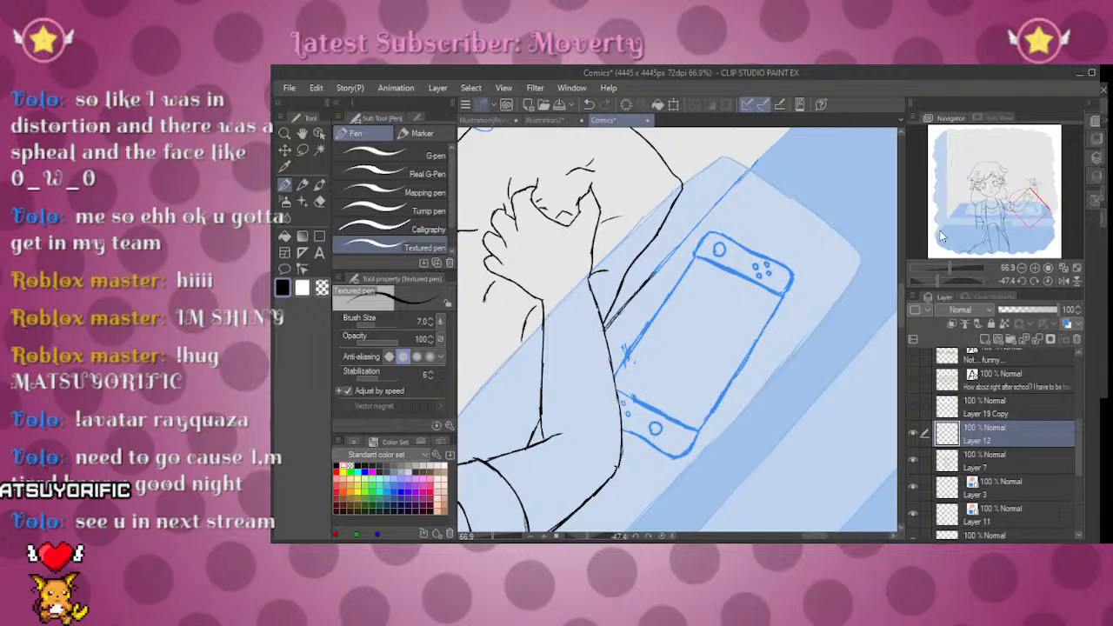
{"action": "left_click", "coordinate": [1047, 280]}
Step: Erase leftover sketch lines around the raised knee and thigh on Layers 3 and 11 with the Hard 2 eraser
{"action": "left_click_drag", "start_coordinate": [948, 274], "coordinate": [932, 266]}
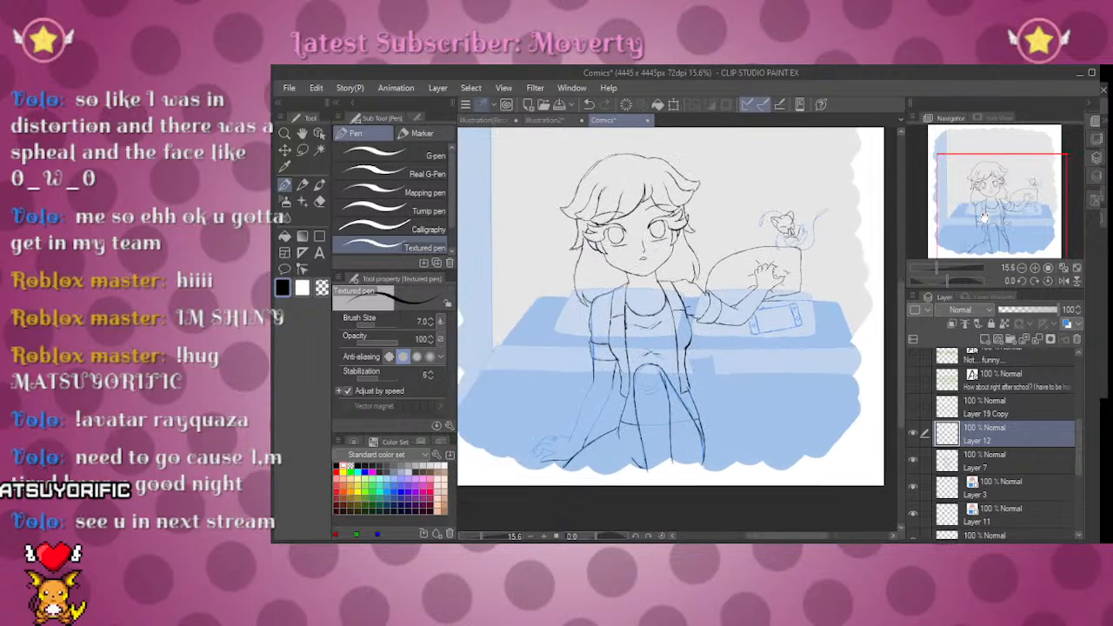
{"action": "left_click", "coordinate": [988, 487]}
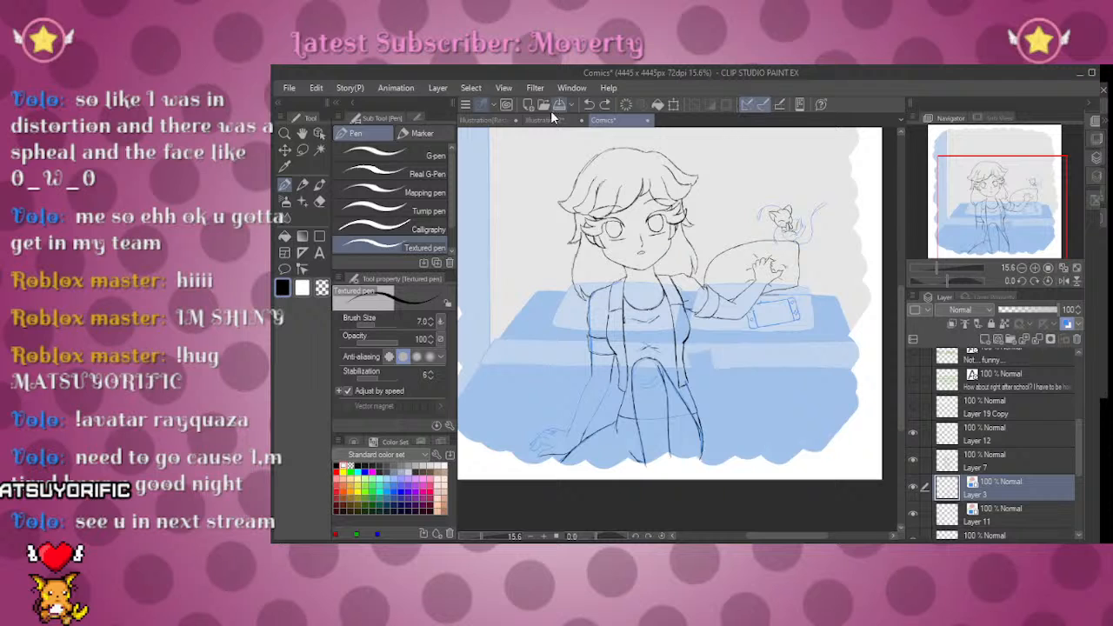
{"action": "left_click", "coordinate": [320, 201]}
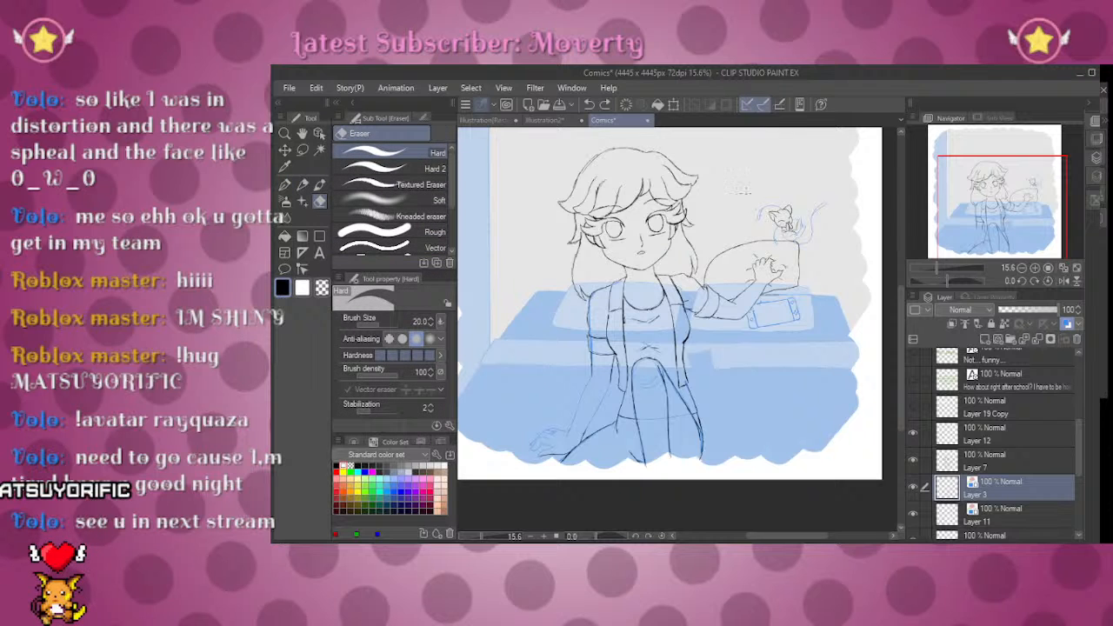
{"action": "left_click", "coordinate": [408, 168]}
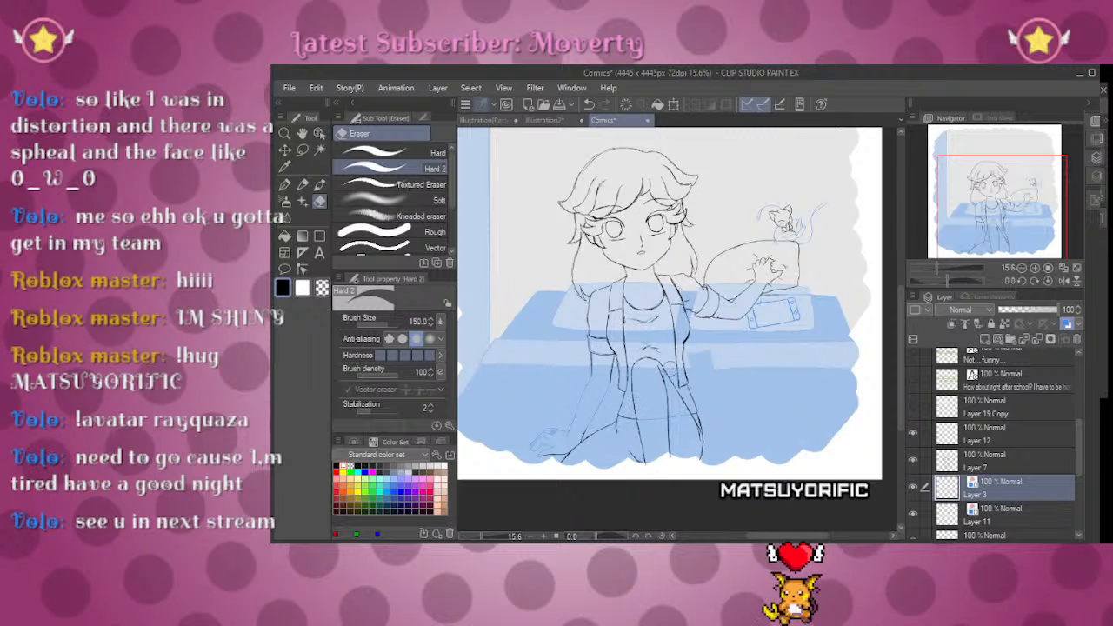
{"action": "left_click", "coordinate": [956, 515]}
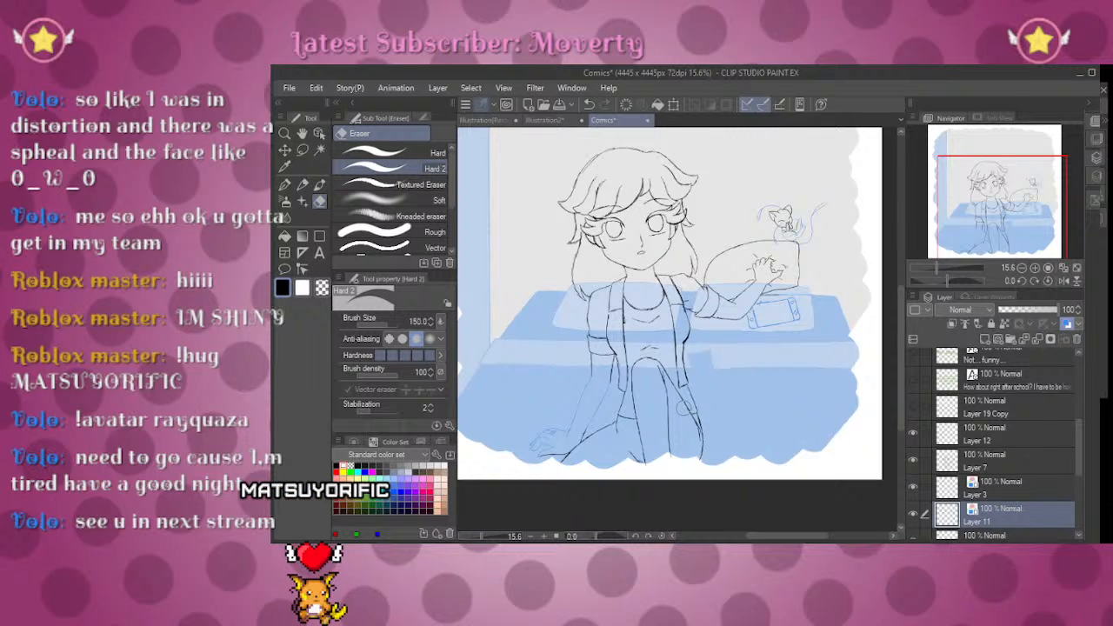
Step: Transfer the black line art on Layer 7 down to the blue-coloured layer below
{"action": "left_click", "coordinate": [1006, 433]}
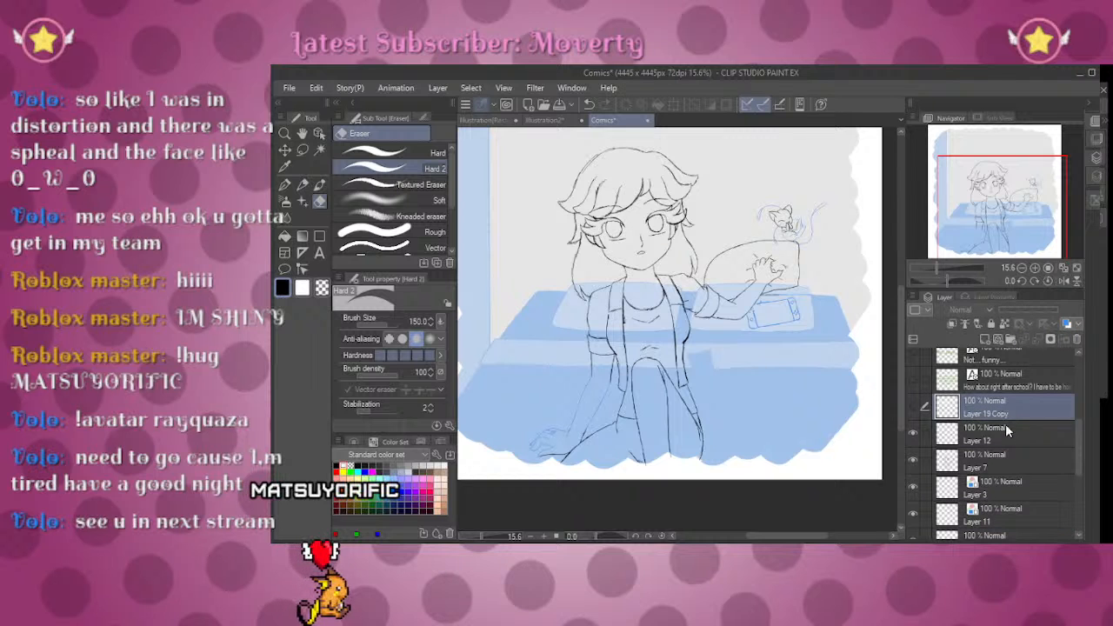
{"action": "left_click", "coordinate": [1003, 459]}
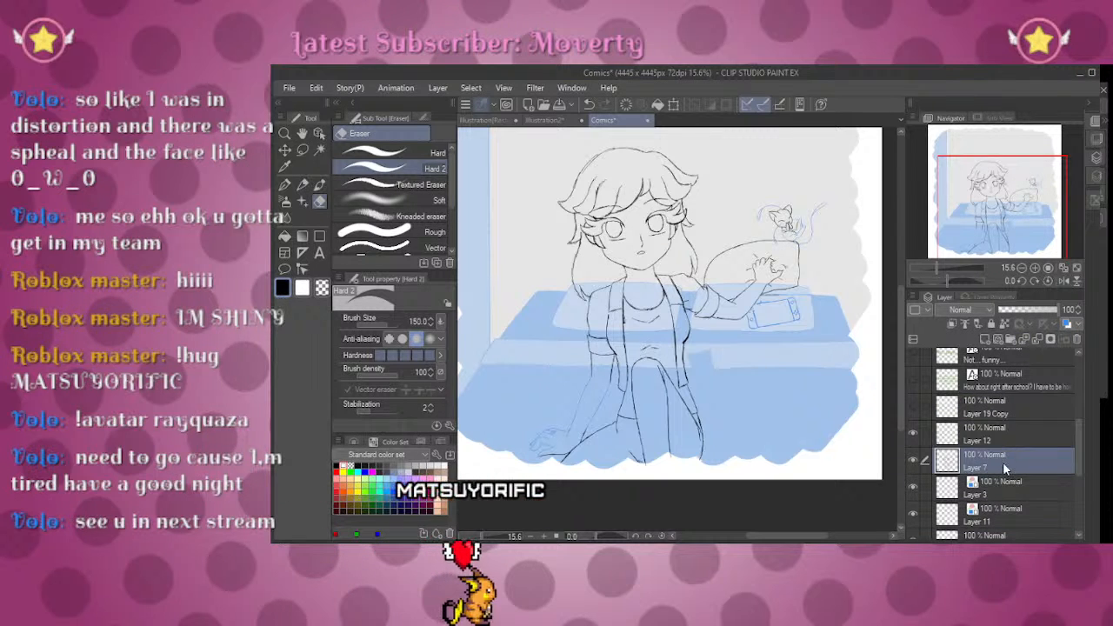
{"action": "left_click", "coordinate": [1022, 339]}
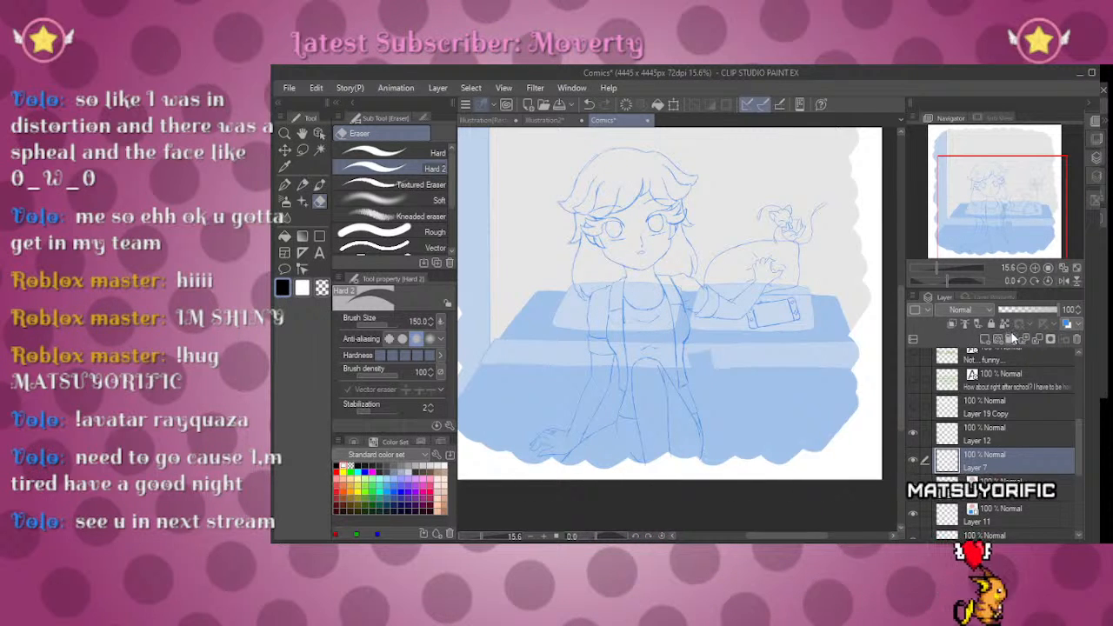
Step: Turn off the blue layer colour on Layer 11 and move that layer above Layer 3
{"action": "left_click", "coordinate": [997, 511]}
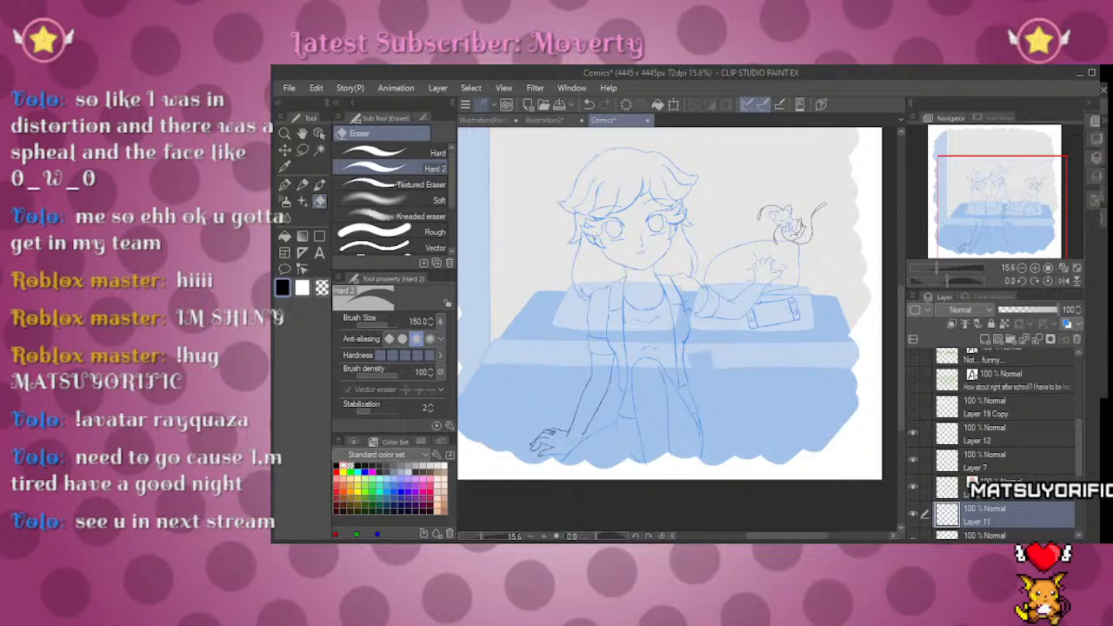
{"action": "left_click_drag", "start_coordinate": [997, 513], "coordinate": [997, 475]}
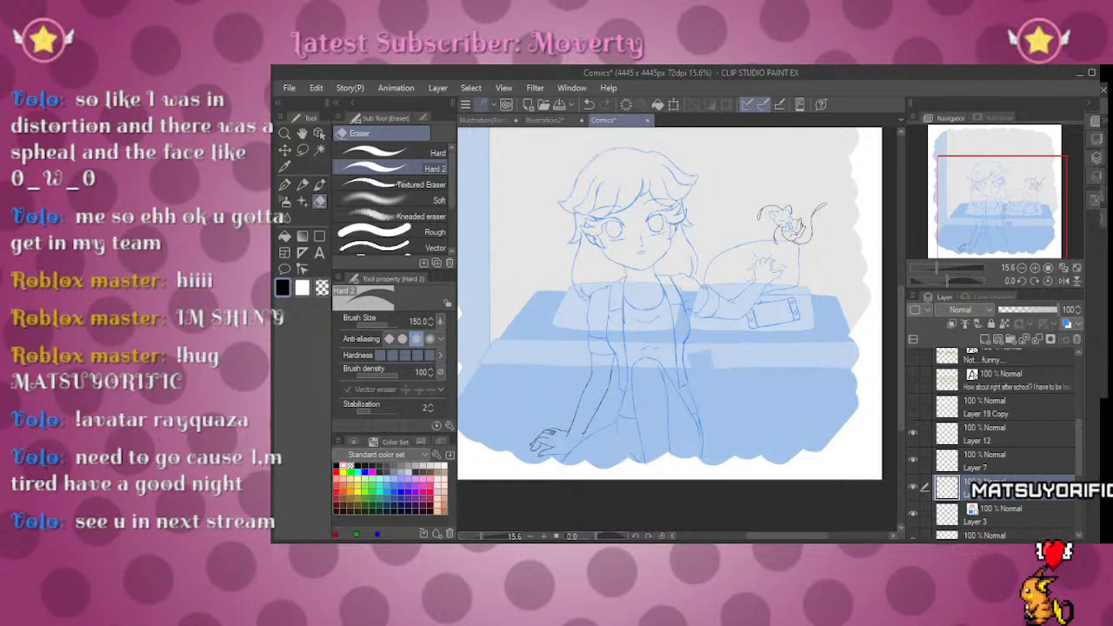
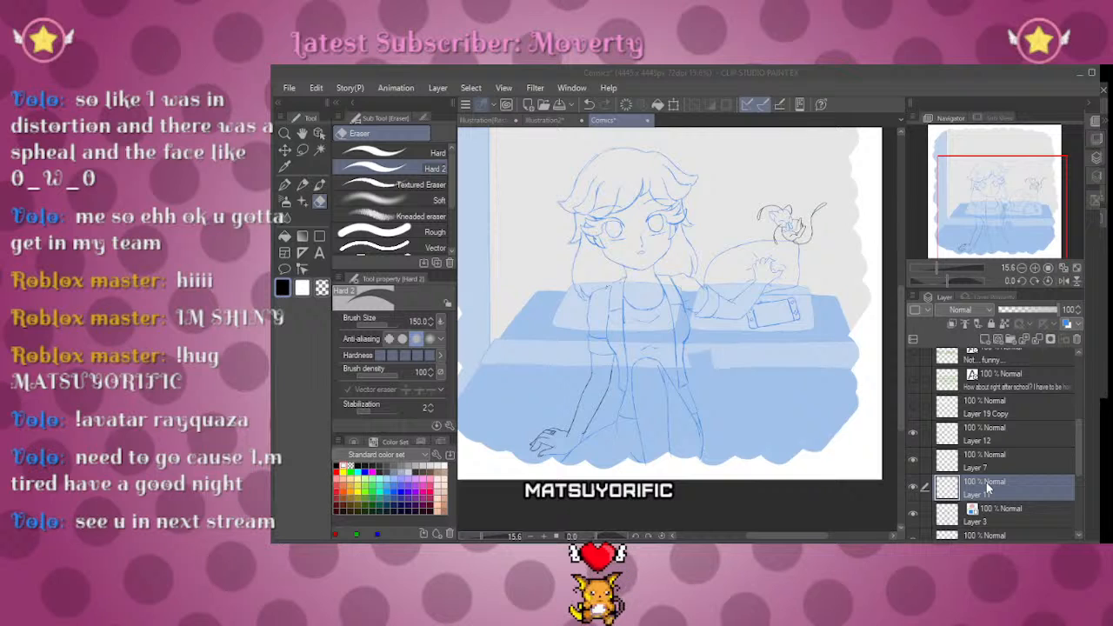
{"action": "left_click", "coordinate": [987, 488]}
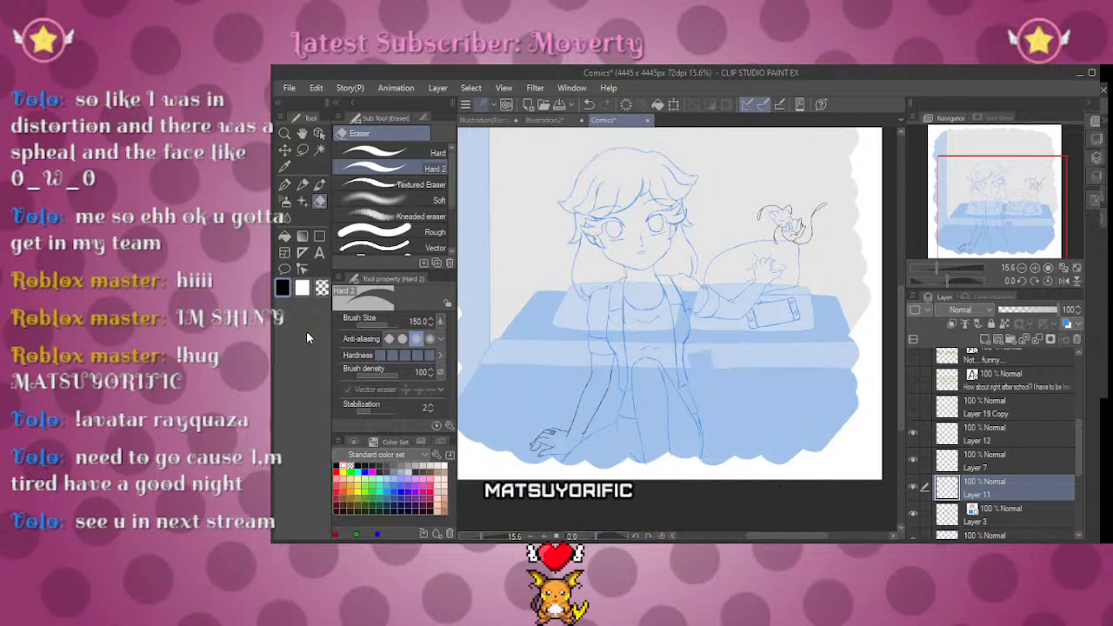
Step: Set the Textured pen's stabilization to 10 for inking the girl
{"action": "key", "text": "p"}
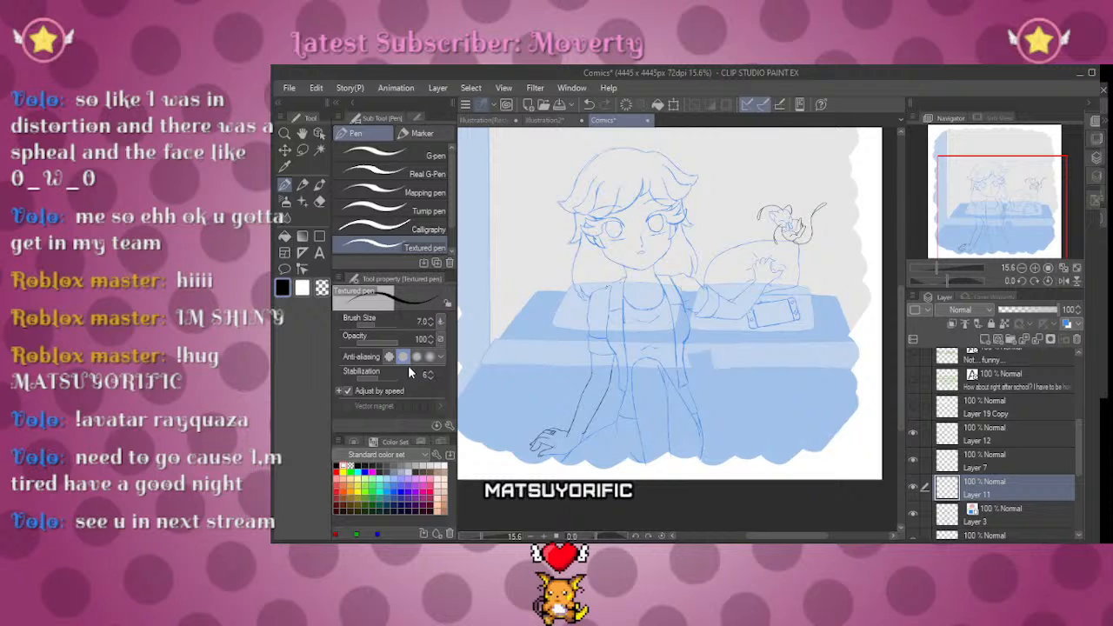
{"action": "left_click", "coordinate": [430, 371]}
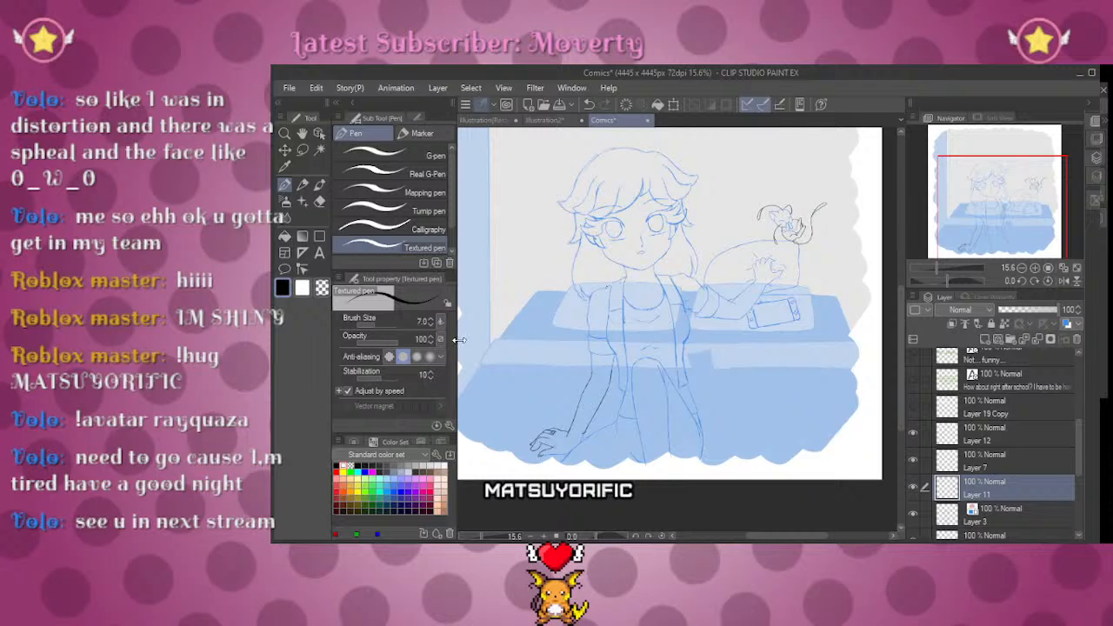
{"action": "left_click_drag", "start_coordinate": [936, 268], "coordinate": [949, 255]}
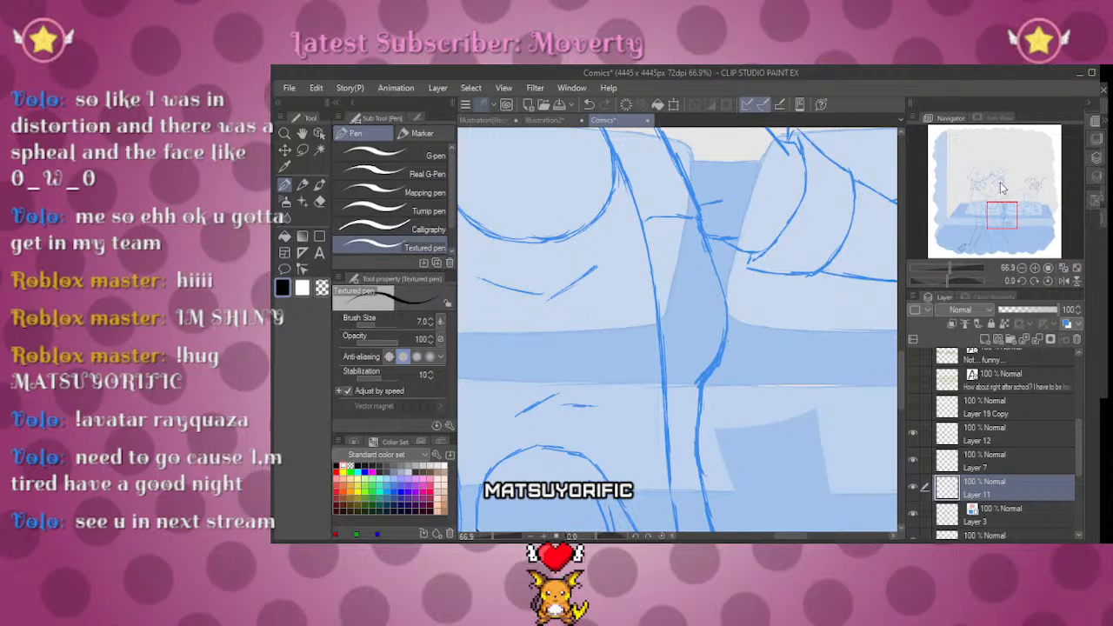
{"action": "left_click_drag", "start_coordinate": [1004, 214], "coordinate": [992, 190]}
{"action": "left_click_drag", "start_coordinate": [951, 266], "coordinate": [942, 266]}
{"action": "key", "text": "e"}
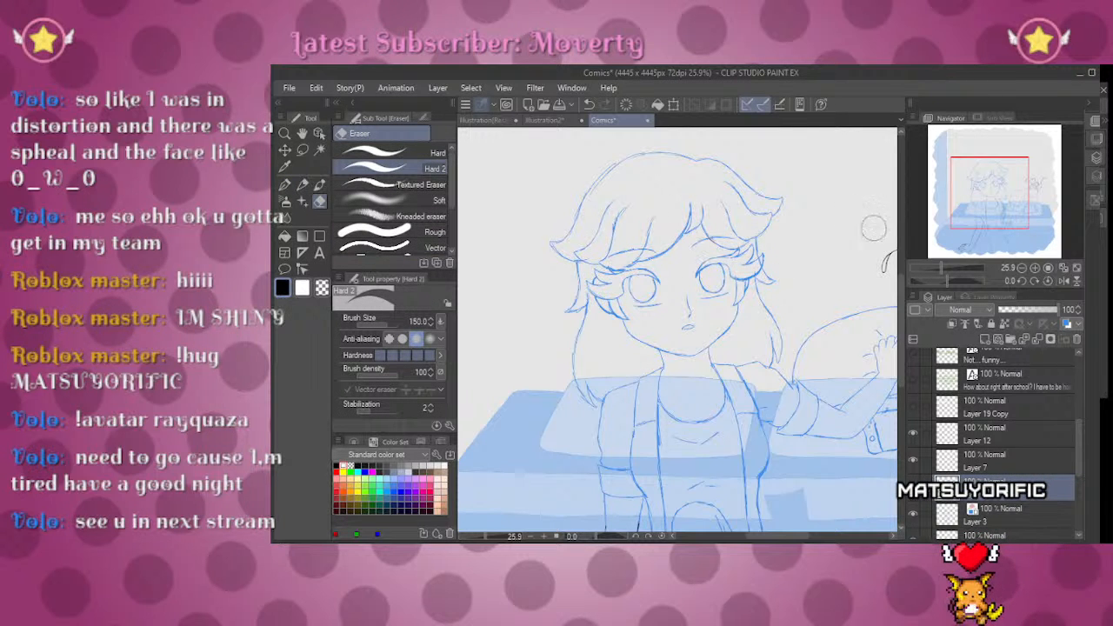
{"action": "left_click_drag", "start_coordinate": [997, 189], "coordinate": [994, 218]}
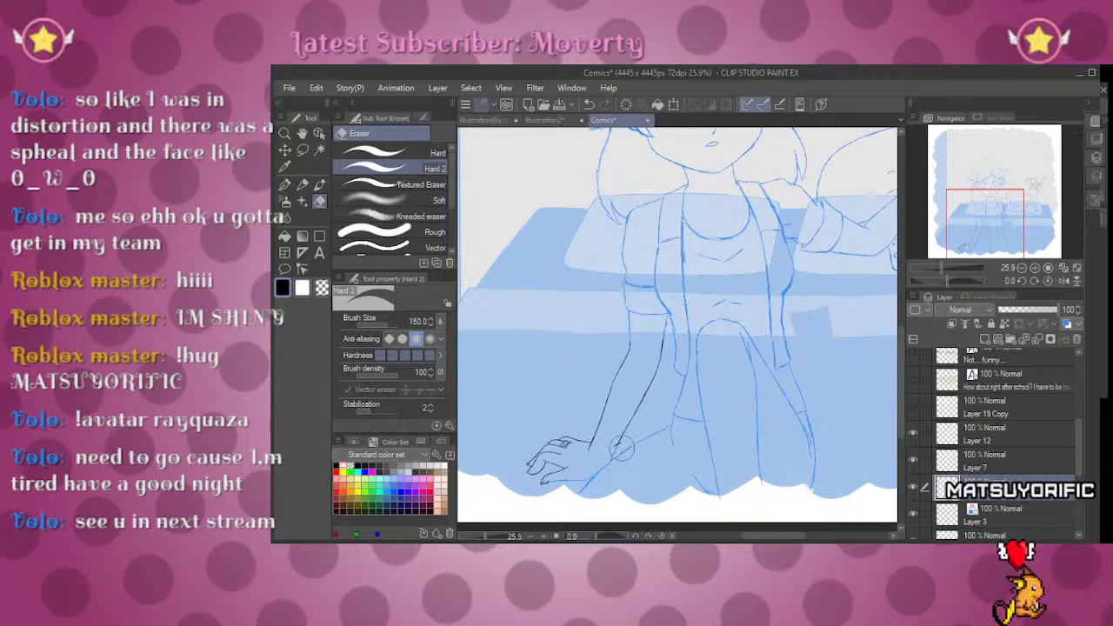
{"action": "left_click_drag", "start_coordinate": [982, 257], "coordinate": [980, 226]}
{"action": "key", "text": "p"}
Step: Mirror the canvas view horizontally and ink the first short curved lock of the girl's fringe with the Textured pen
{"action": "left_click_drag", "start_coordinate": [942, 268], "coordinate": [962, 270]}
{"action": "left_click_drag", "start_coordinate": [991, 177], "coordinate": [993, 172]}
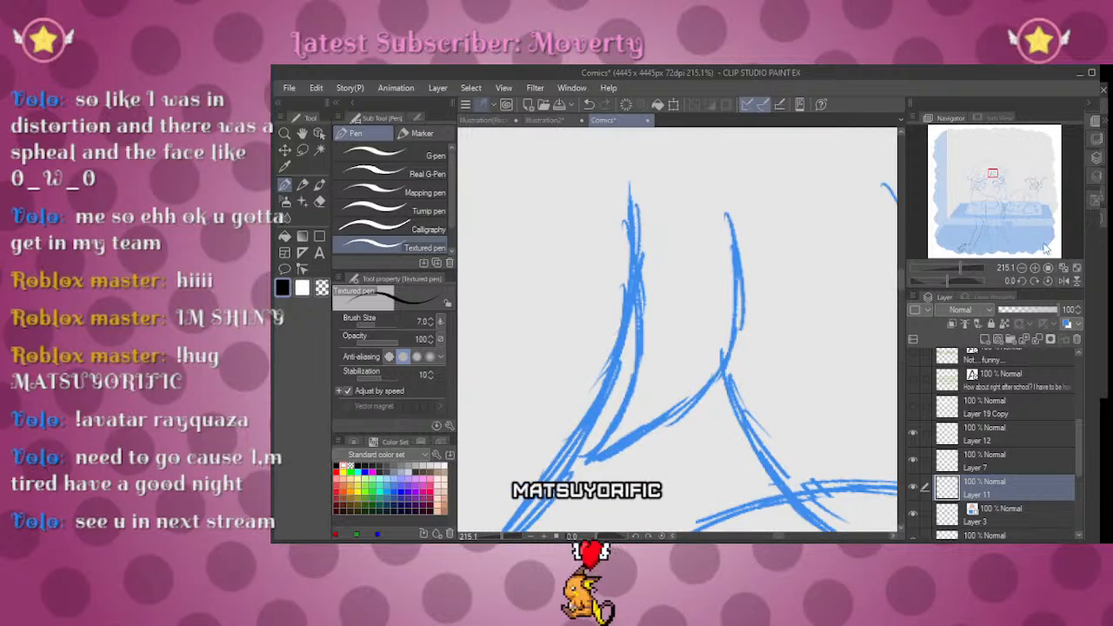
{"action": "left_click", "coordinate": [1064, 282]}
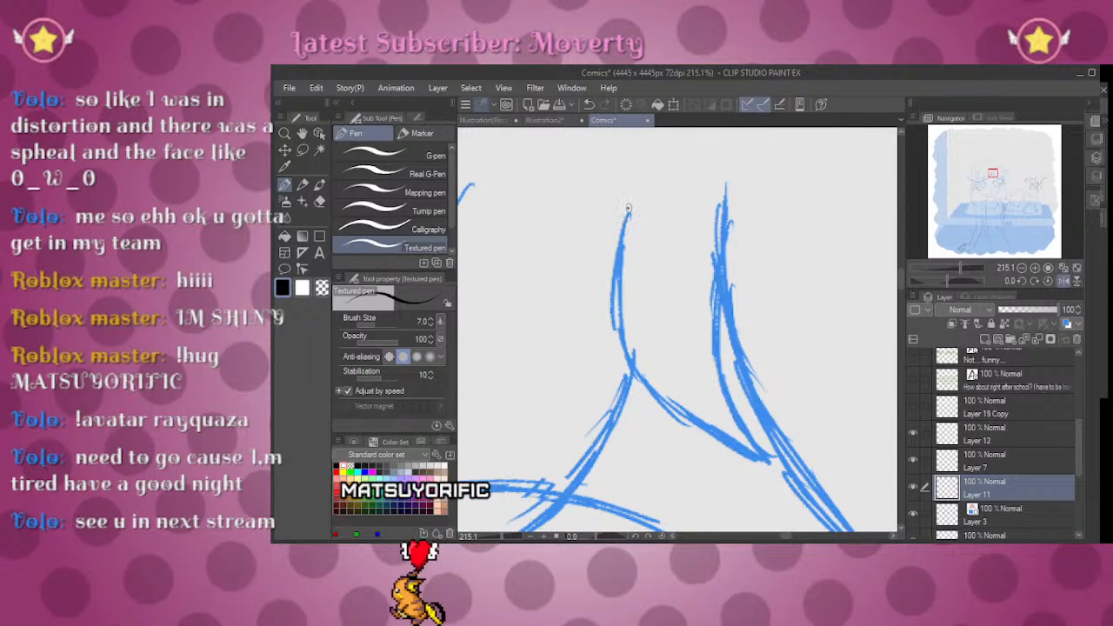
{"action": "mouse_move", "coordinate": [625, 213]}
{"action": "left_mouse_down"}
{"action": "mouse_move", "coordinate": [622, 349]}
{"action": "mouse_move", "coordinate": [770, 457]}
{"action": "mouse_move", "coordinate": [651, 391]}
{"action": "left_mouse_up"}
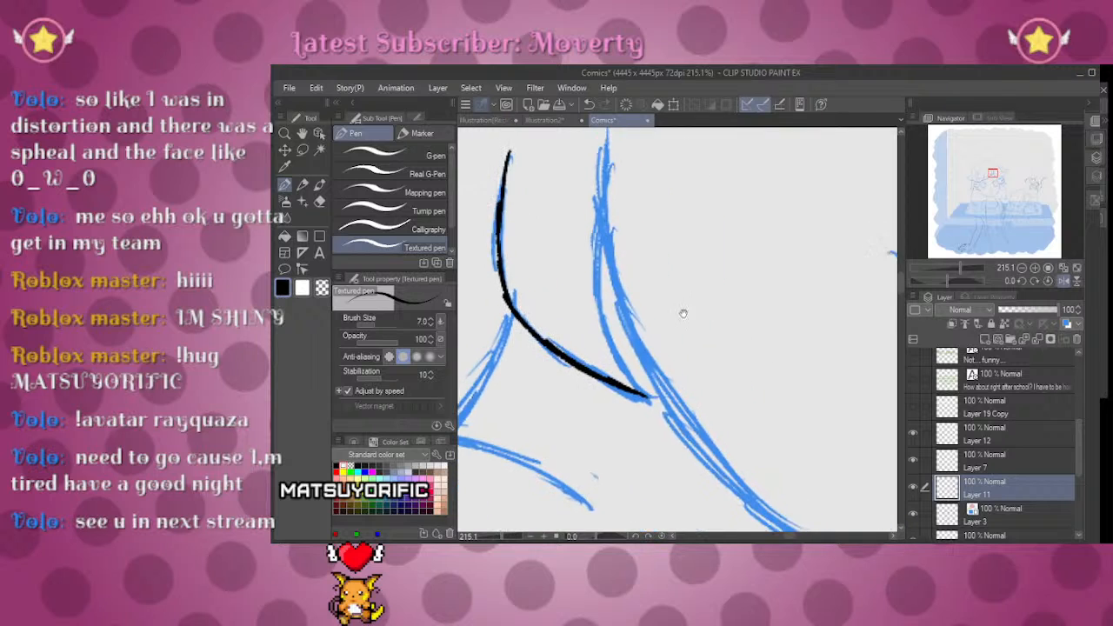
Step: Ink the long curved edge of the neighbouring fringe lock, sweeping down toward the eye
{"action": "left_click_drag", "start_coordinate": [957, 266], "coordinate": [952, 267]}
{"action": "left_click_drag", "start_coordinate": [809, 367], "coordinate": [733, 357]}
{"action": "left_click_drag", "start_coordinate": [566, 252], "coordinate": [570, 311]}
{"action": "mouse_move", "coordinate": [585, 349]}
{"action": "left_mouse_down"}
{"action": "mouse_move", "coordinate": [691, 450]}
{"action": "mouse_move", "coordinate": [766, 462]}
{"action": "left_mouse_up"}
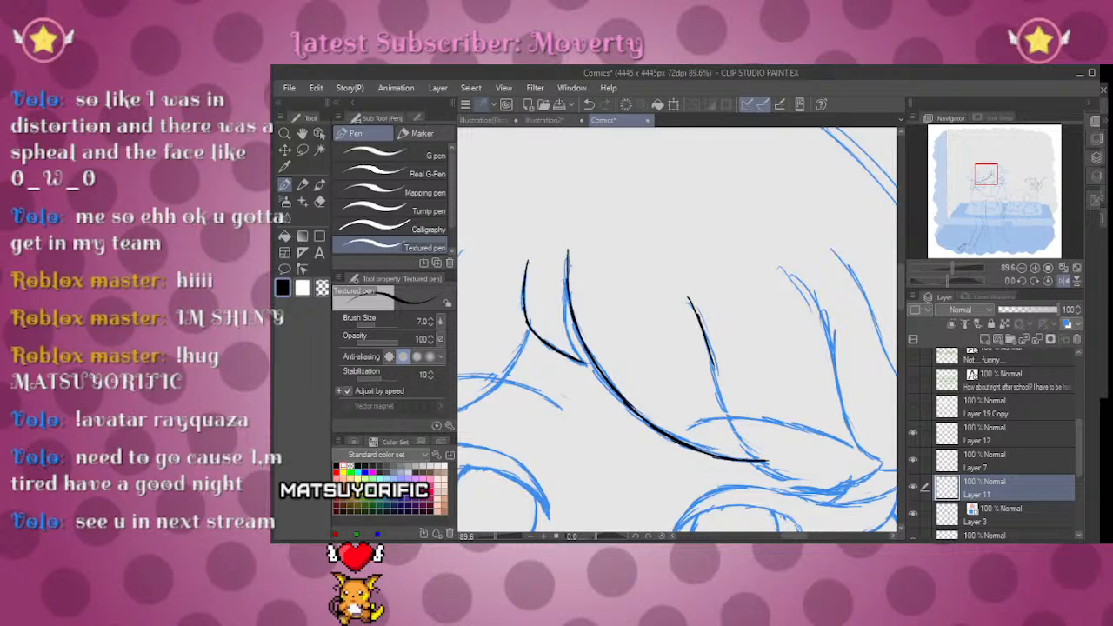
Step: Ink the next fringe lock with its inner strand line, the lower curve above the eye and the far edge meeting its tip
{"action": "mouse_move", "coordinate": [765, 461]}
{"action": "left_mouse_down"}
{"action": "mouse_move", "coordinate": [695, 348]}
{"action": "mouse_move", "coordinate": [686, 356]}
{"action": "left_mouse_up"}
{"action": "left_click_drag", "start_coordinate": [950, 281], "coordinate": [958, 280]}
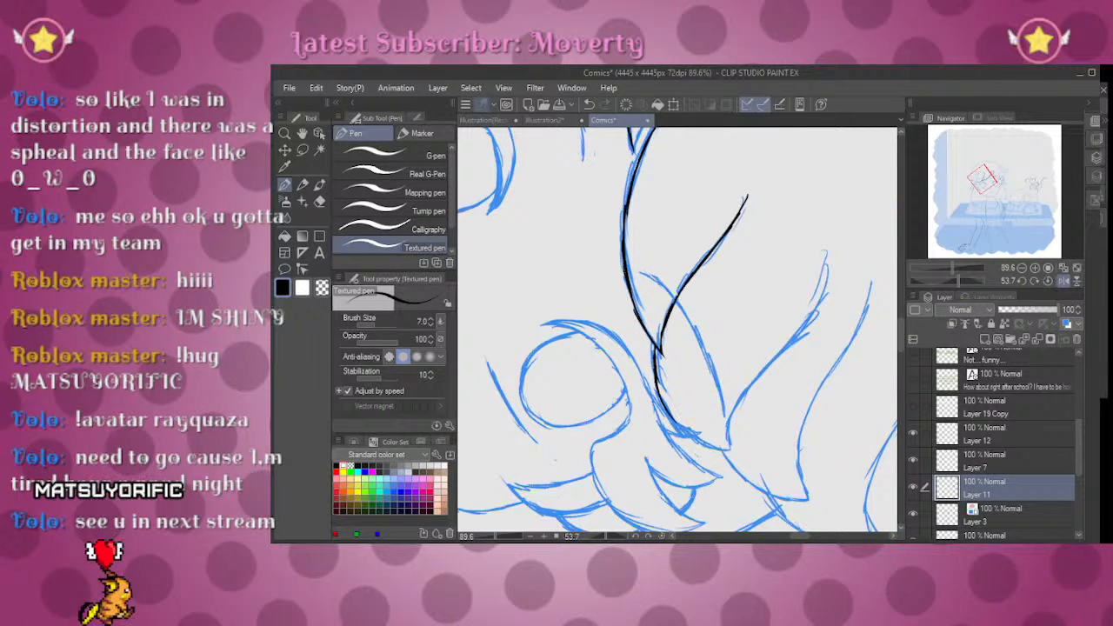
{"action": "left_click_drag", "start_coordinate": [959, 281], "coordinate": [950, 283]}
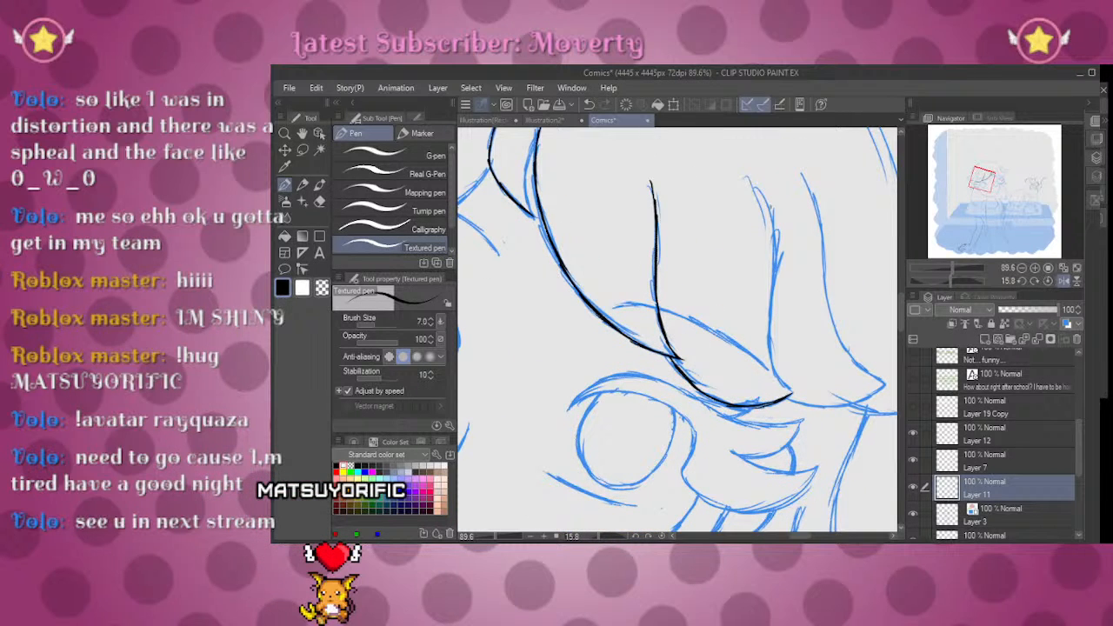
{"action": "left_click_drag", "start_coordinate": [755, 185], "coordinate": [777, 277]}
{"action": "mouse_move", "coordinate": [773, 315]}
{"action": "left_mouse_down"}
{"action": "mouse_move", "coordinate": [768, 361]}
{"action": "mouse_move", "coordinate": [790, 389]}
{"action": "left_mouse_up"}
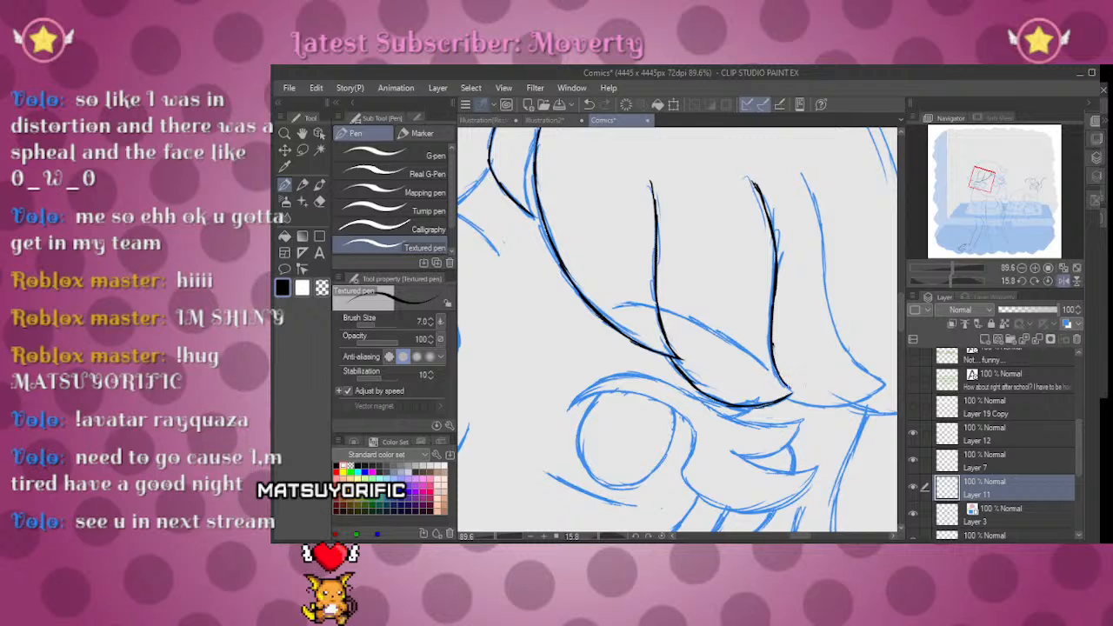
Step: Ink the next fringe lock with the Textured pen, tracing its short lower curve to the tip and its long outer edge
{"action": "left_click_drag", "start_coordinate": [949, 280], "coordinate": [961, 280]}
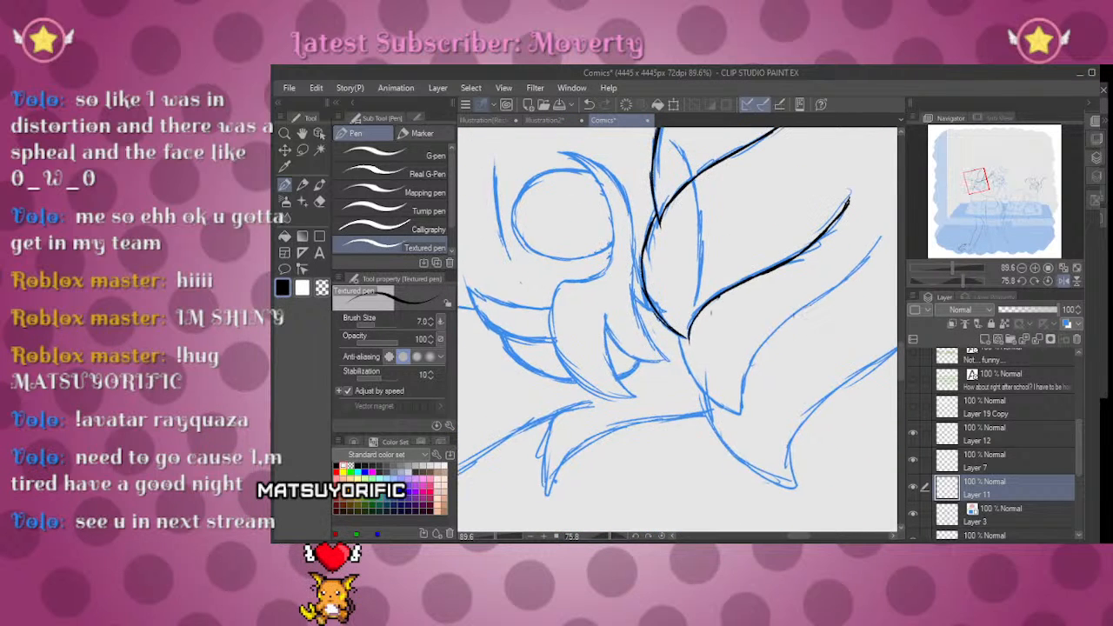
{"action": "left_click_drag", "start_coordinate": [687, 368], "coordinate": [743, 412]}
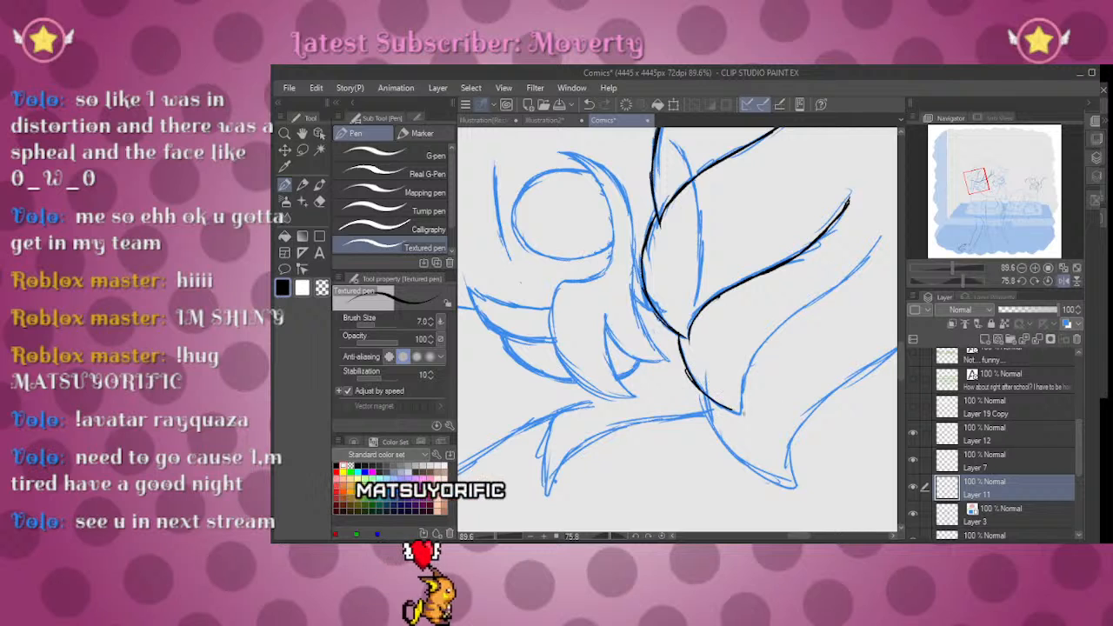
{"action": "left_click_drag", "start_coordinate": [963, 281], "coordinate": [956, 281]}
{"action": "mouse_move", "coordinate": [782, 168]}
{"action": "left_mouse_down"}
{"action": "mouse_move", "coordinate": [776, 246]}
{"action": "mouse_move", "coordinate": [739, 361]}
{"action": "mouse_move", "coordinate": [755, 427]}
{"action": "left_mouse_up"}
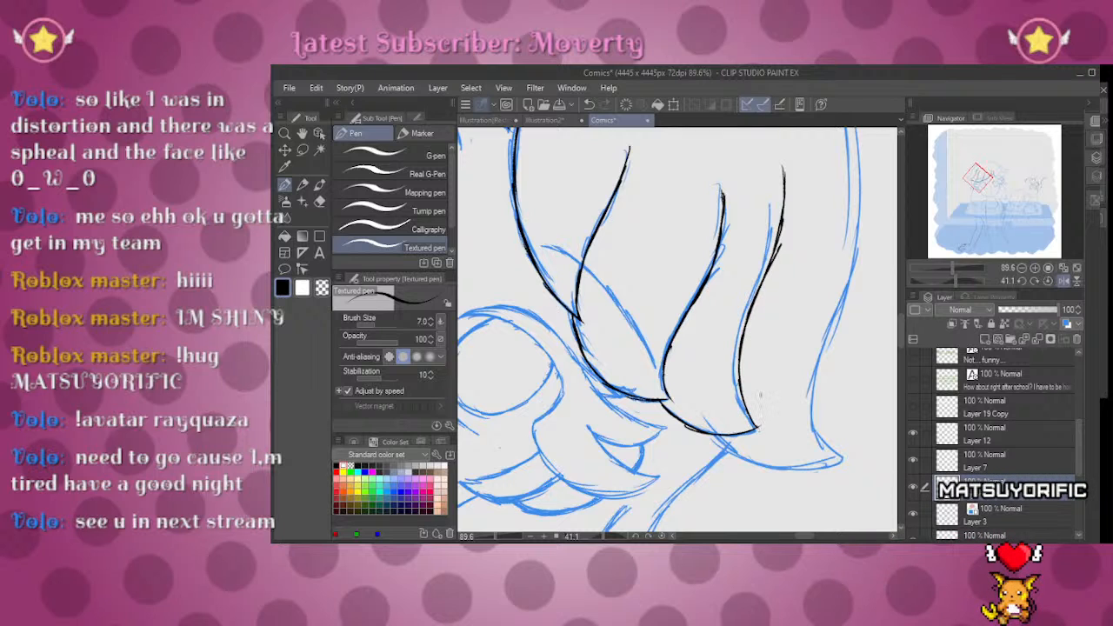
Step: Flip the canvas view horizontally and ink the upper outer contour of the girl's hair, curving down from near the crown
{"action": "key", "text": "e"}
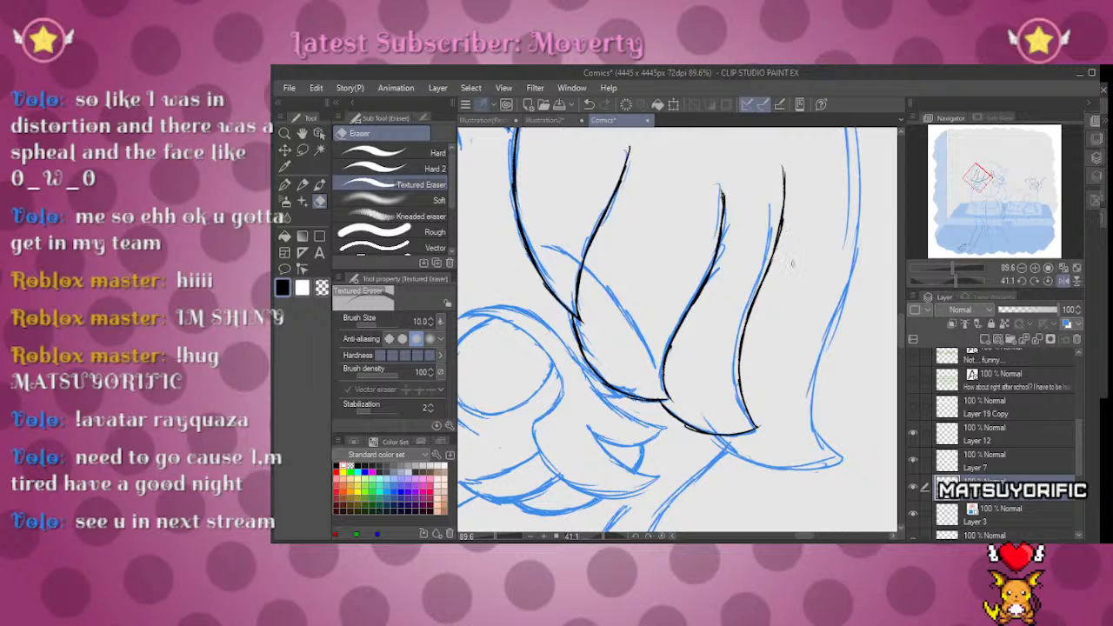
{"action": "left_click", "coordinate": [1068, 282]}
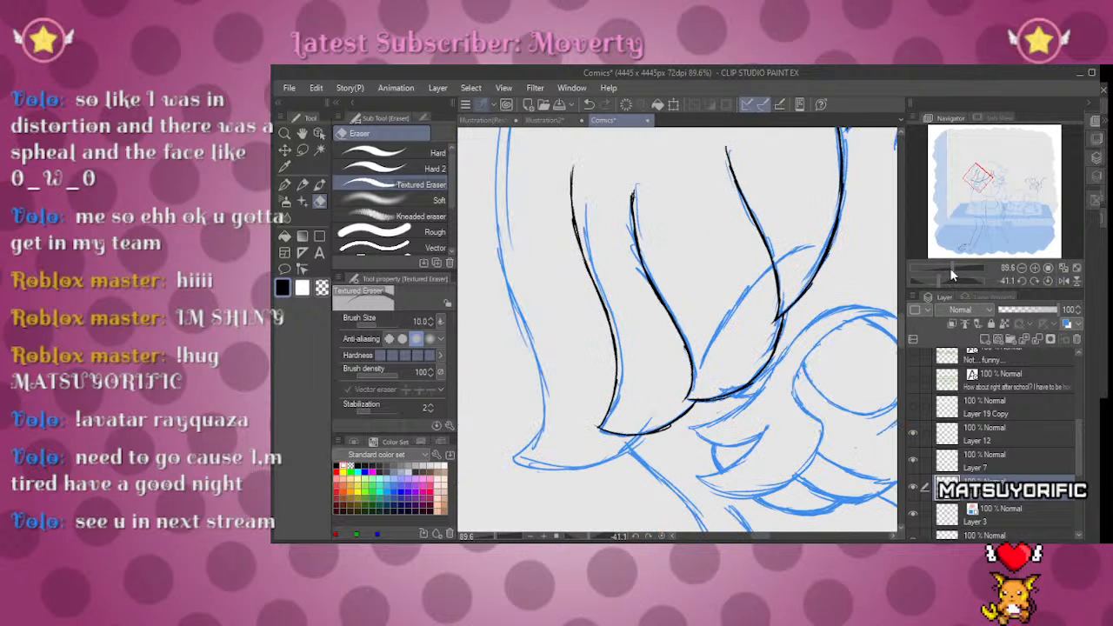
{"action": "left_click_drag", "start_coordinate": [640, 251], "coordinate": [695, 488]}
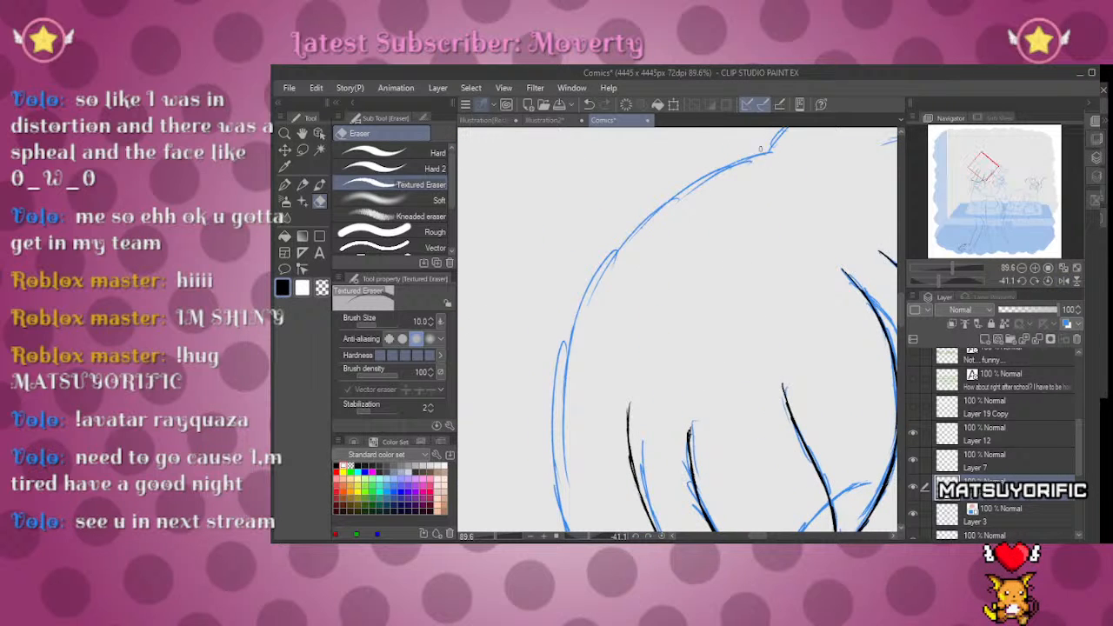
{"action": "key", "text": "p"}
{"action": "mouse_move", "coordinate": [739, 162]}
{"action": "left_mouse_down"}
{"action": "mouse_move", "coordinate": [647, 222]}
{"action": "mouse_move", "coordinate": [587, 296]}
{"action": "left_mouse_up"}
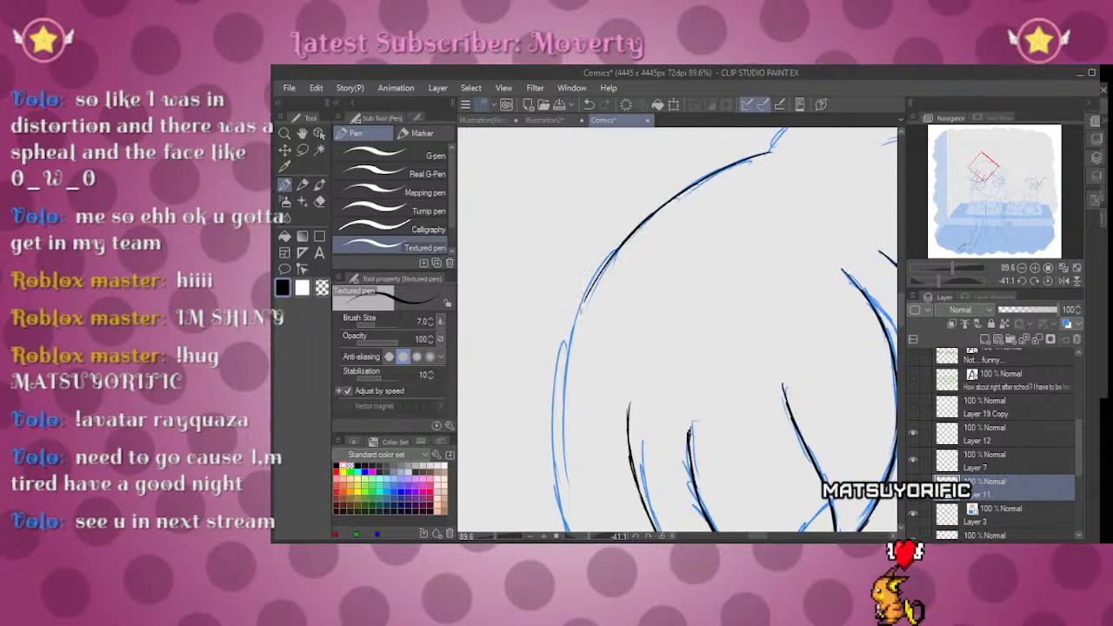
Step: Ink the hair's outer side contour down to the tip of the outermost lock, and the short curve under that tip
{"action": "mouse_move", "coordinate": [608, 485]}
{"action": "left_mouse_down"}
{"action": "mouse_move", "coordinate": [704, 213]}
{"action": "mouse_move", "coordinate": [694, 385]}
{"action": "left_mouse_up"}
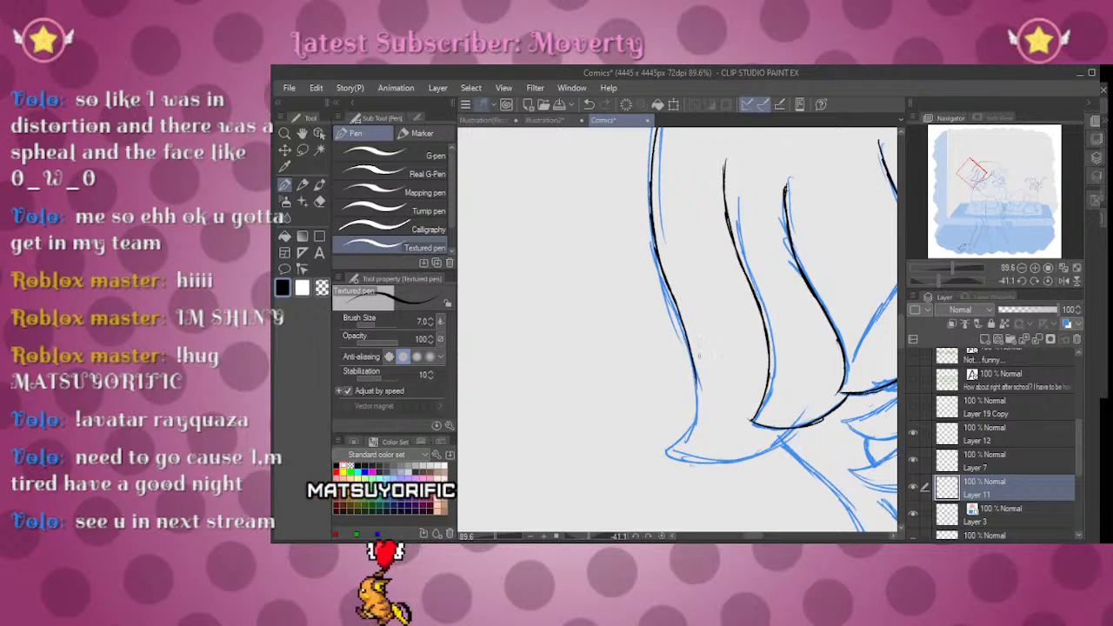
{"action": "left_click_drag", "start_coordinate": [948, 282], "coordinate": [973, 292]}
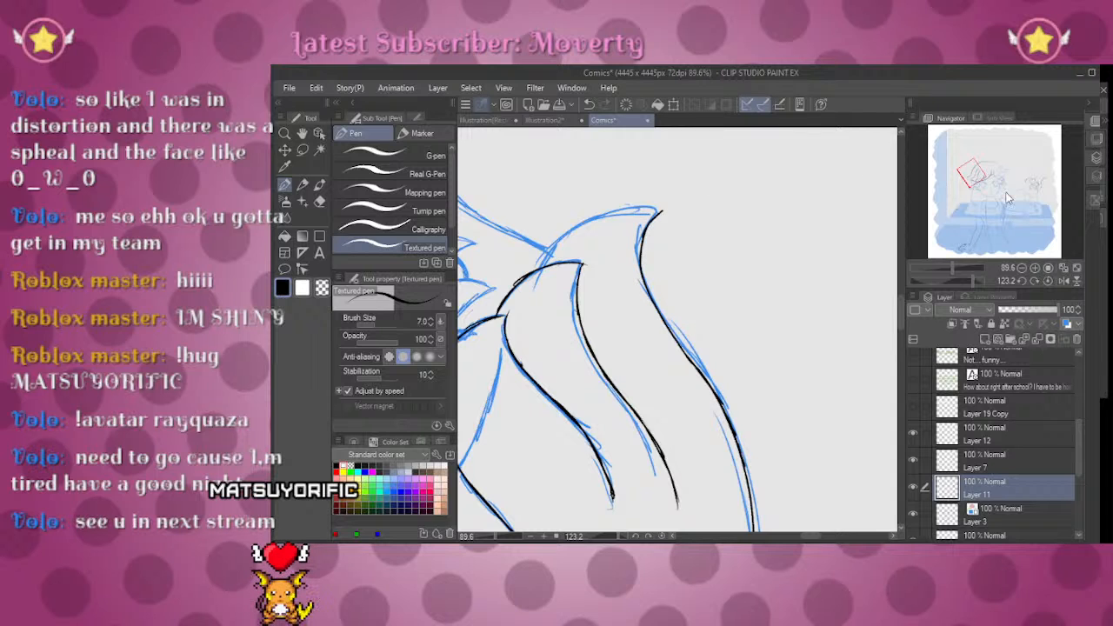
{"action": "left_click_drag", "start_coordinate": [971, 281], "coordinate": [957, 280]}
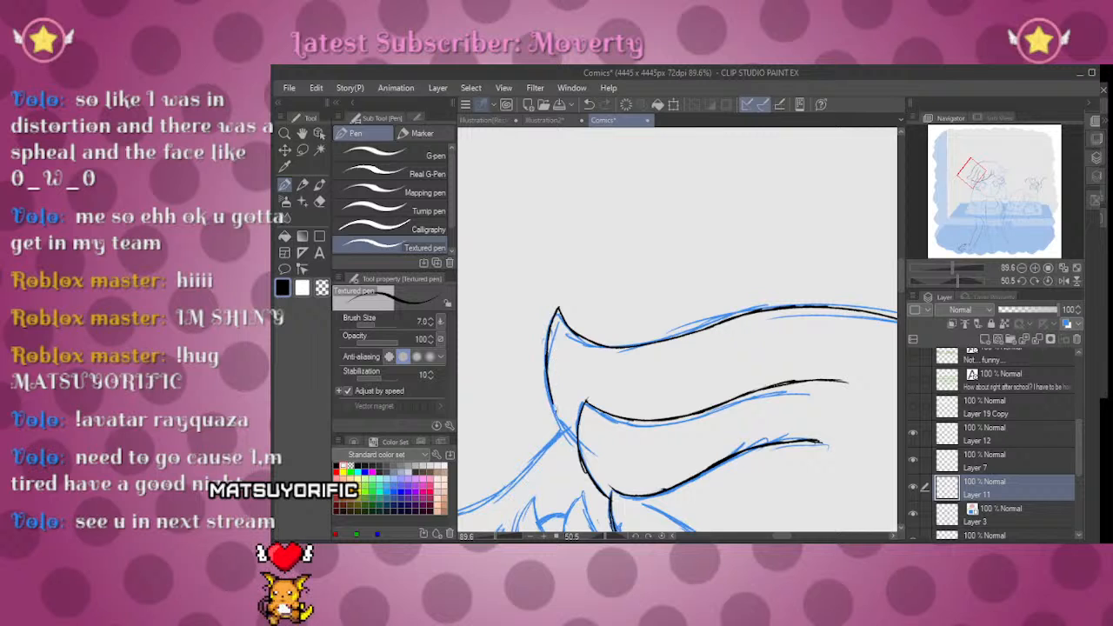
Step: Mirror the view and ink the fringe lock on the opposite side, tracing its long curve toward the eye and its far edge
{"action": "left_click", "coordinate": [1046, 282]}
{"action": "left_click_drag", "start_coordinate": [975, 178], "coordinate": [991, 175]}
{"action": "left_click_drag", "start_coordinate": [948, 268], "coordinate": [963, 269]}
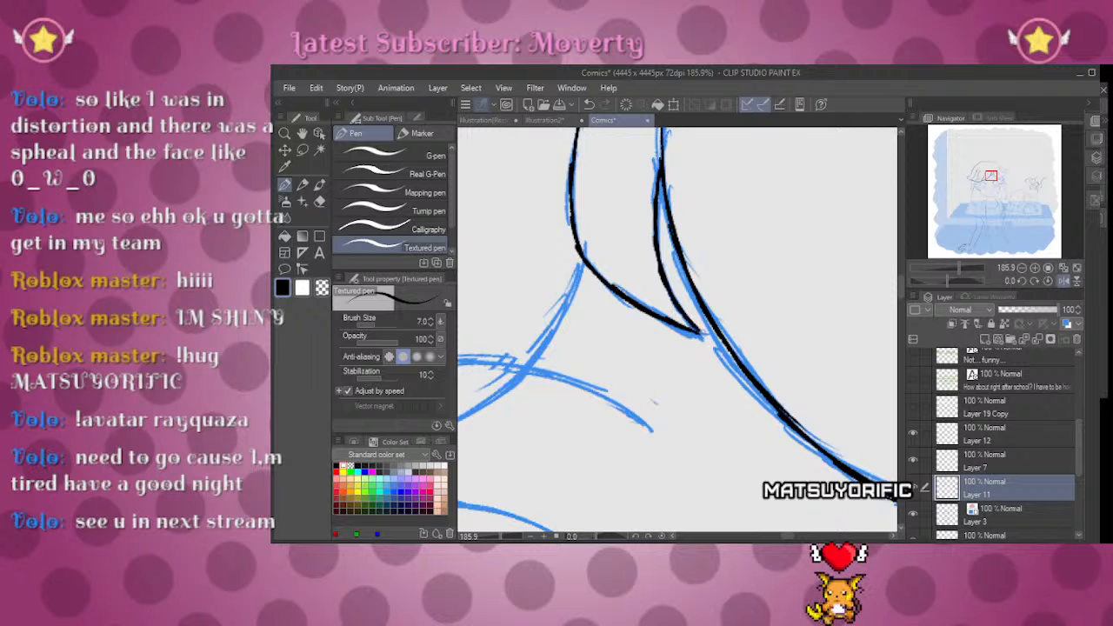
{"action": "left_click", "coordinate": [1056, 280]}
{"action": "mouse_move", "coordinate": [957, 270]}
{"action": "left_mouse_down"}
{"action": "mouse_move", "coordinate": [942, 270]}
{"action": "mouse_move", "coordinate": [956, 279]}
{"action": "left_mouse_up"}
{"action": "left_click_drag", "start_coordinate": [832, 401], "coordinate": [753, 303]}
{"action": "left_click_drag", "start_coordinate": [952, 265], "coordinate": [960, 272]}
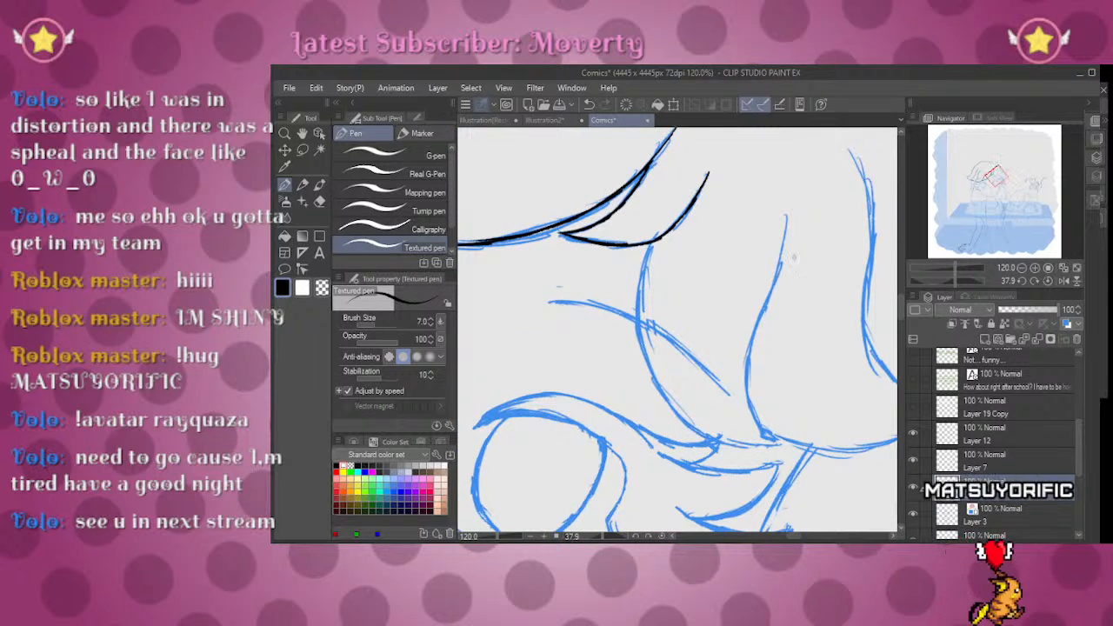
{"action": "left_click_drag", "start_coordinate": [650, 245], "coordinate": [640, 327]}
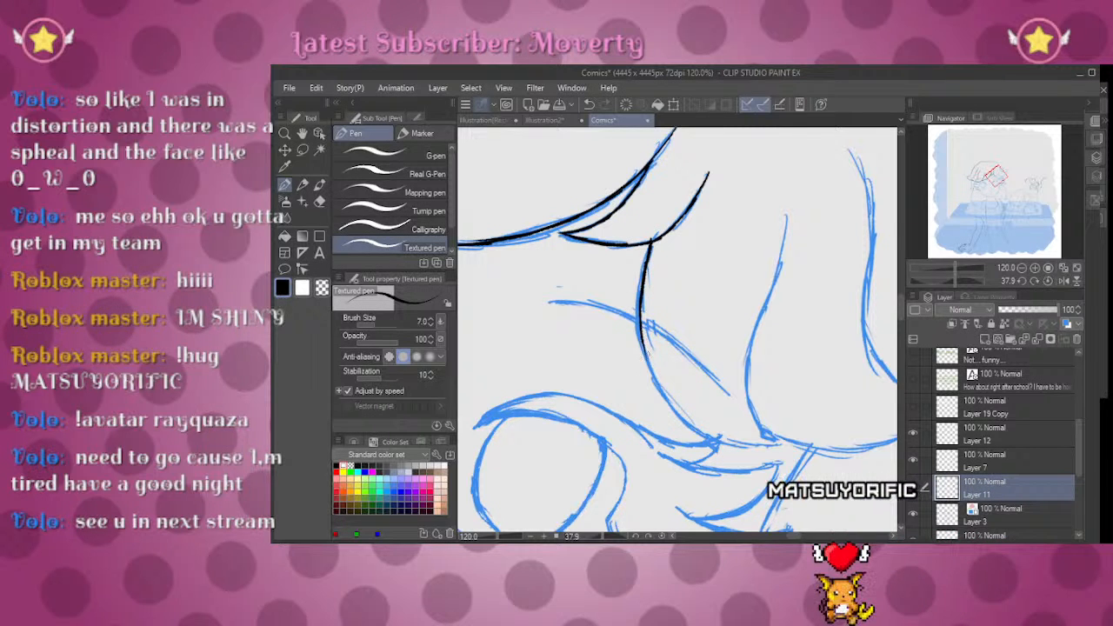
{"action": "mouse_move", "coordinate": [948, 280]}
{"action": "left_mouse_down"}
{"action": "mouse_move", "coordinate": [966, 287]}
{"action": "mouse_move", "coordinate": [955, 279]}
{"action": "left_mouse_up"}
{"action": "left_click_drag", "start_coordinate": [784, 268], "coordinate": [744, 409]}
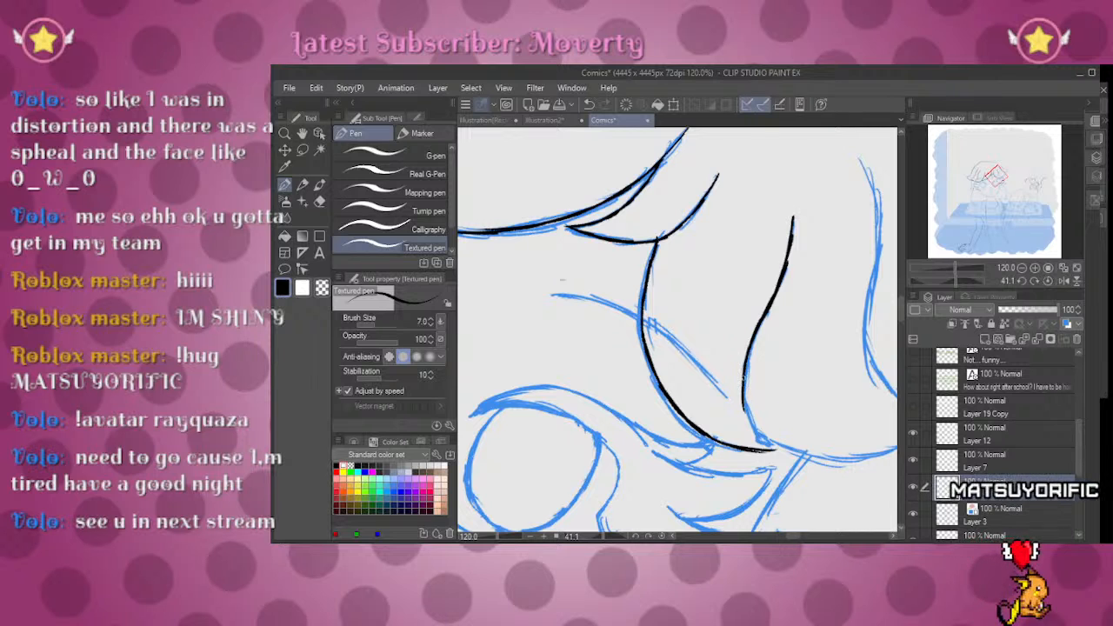
Step: Ink the hair locks on the right side of the character's fringe over the blue sketch with the Textured pen on Layer 11
{"action": "left_click_drag", "start_coordinate": [955, 281], "coordinate": [969, 280]}
{"action": "left_click_drag", "start_coordinate": [822, 251], "coordinate": [795, 286]}
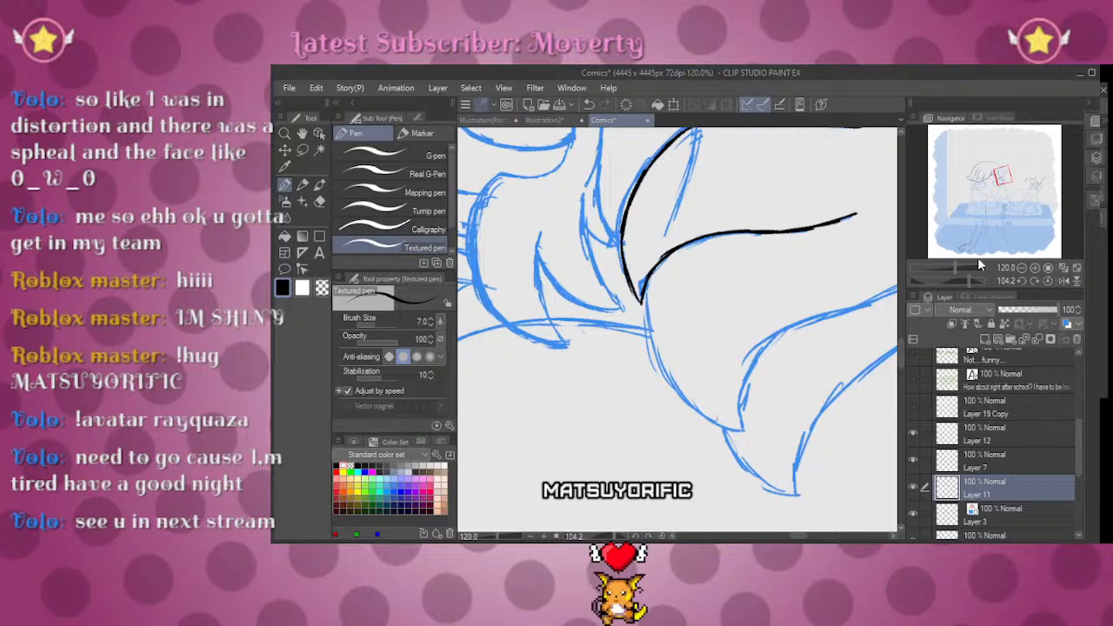
{"action": "left_click_drag", "start_coordinate": [956, 265], "coordinate": [963, 267]}
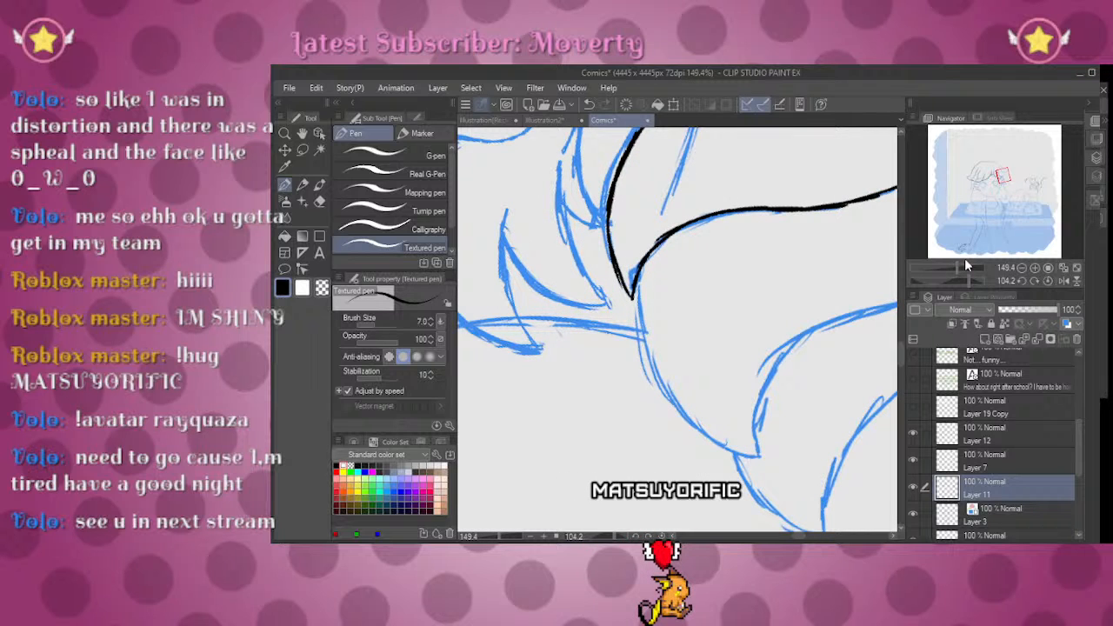
{"action": "mouse_move", "coordinate": [637, 272]}
{"action": "left_mouse_down"}
{"action": "mouse_move", "coordinate": [726, 434]}
{"action": "mouse_move", "coordinate": [761, 454]}
{"action": "left_mouse_up"}
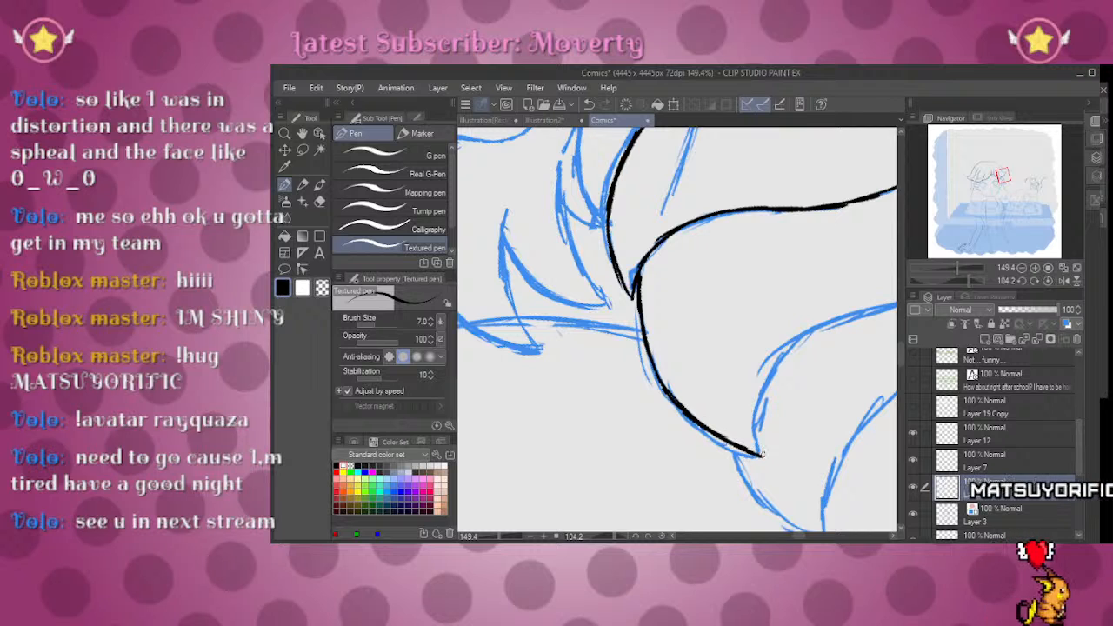
{"action": "left_click_drag", "start_coordinate": [969, 281], "coordinate": [954, 284]}
{"action": "left_click_drag", "start_coordinate": [809, 260], "coordinate": [799, 395]}
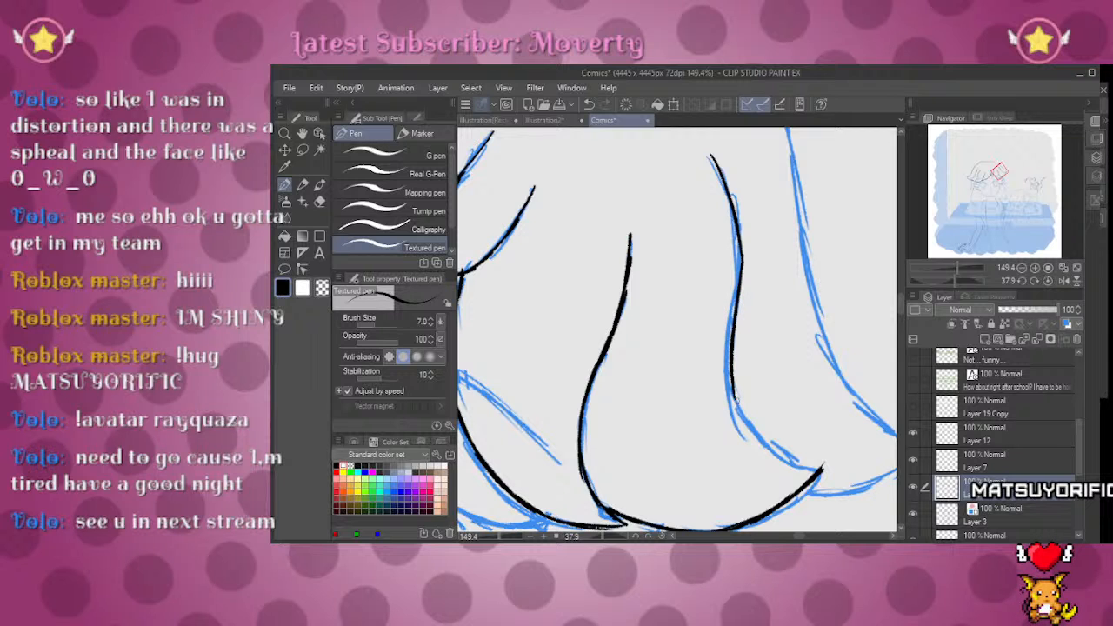
Step: Ink the outermost locks of the fringe, joining them at the pointed hair tip on the right side of the head
{"action": "mouse_move", "coordinate": [955, 267]}
{"action": "left_mouse_down"}
{"action": "mouse_move", "coordinate": [941, 264]}
{"action": "mouse_move", "coordinate": [950, 268]}
{"action": "left_mouse_up"}
{"action": "left_click_drag", "start_coordinate": [953, 279], "coordinate": [923, 277]}
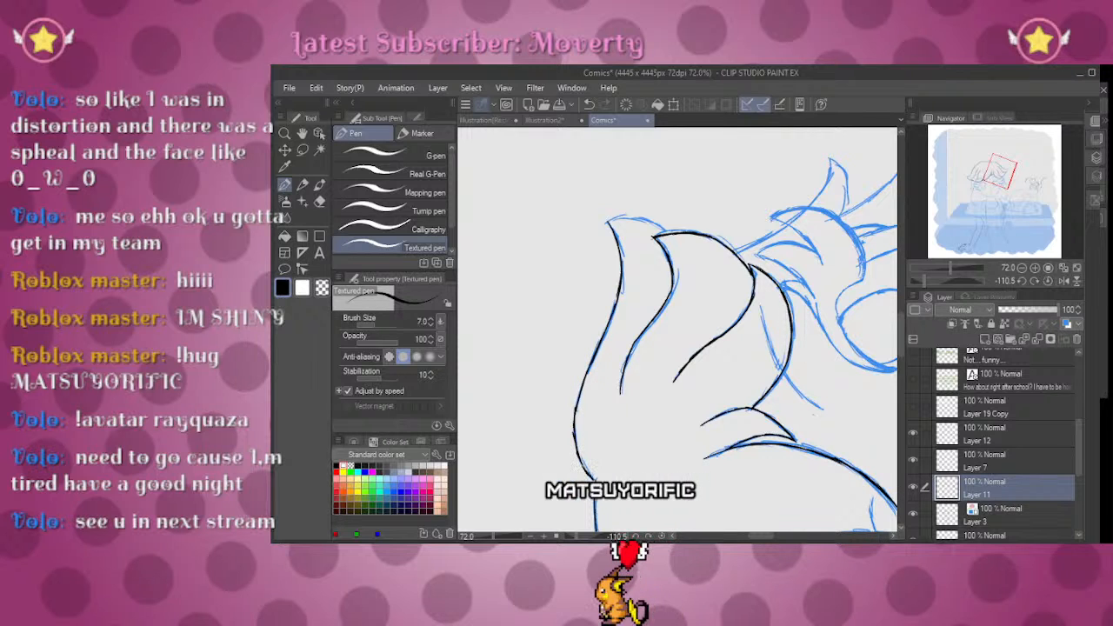
{"action": "left_click", "coordinate": [939, 280]}
{"action": "left_click", "coordinate": [954, 268]}
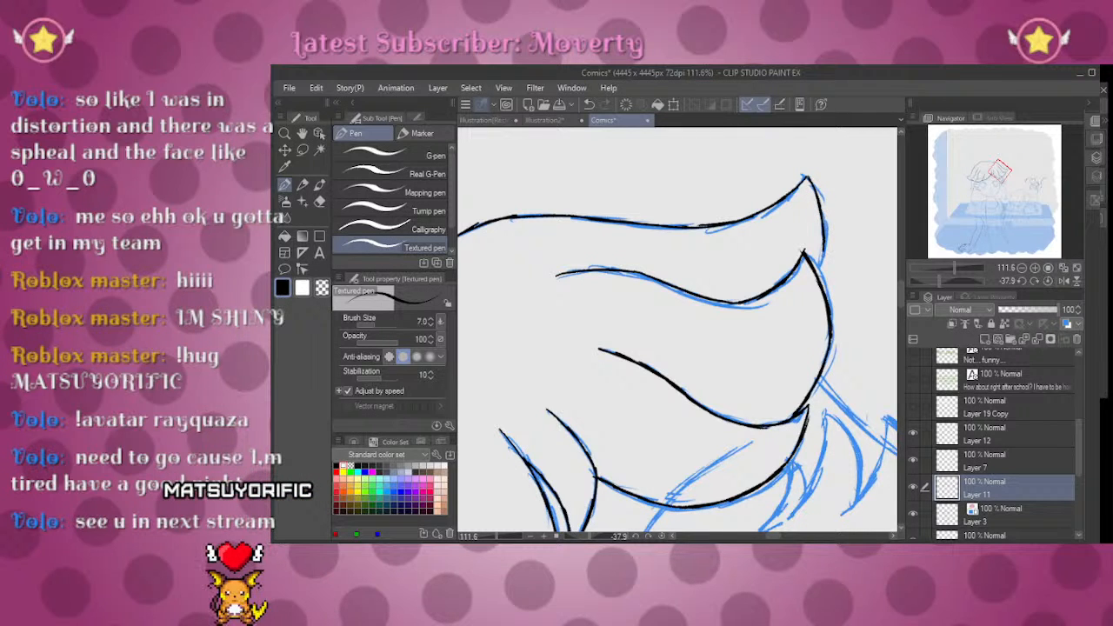
Step: Ink the right-hand eyebrow as one curved line crossing the fringe
{"action": "left_click", "coordinate": [1048, 280]}
{"action": "left_click", "coordinate": [940, 269]}
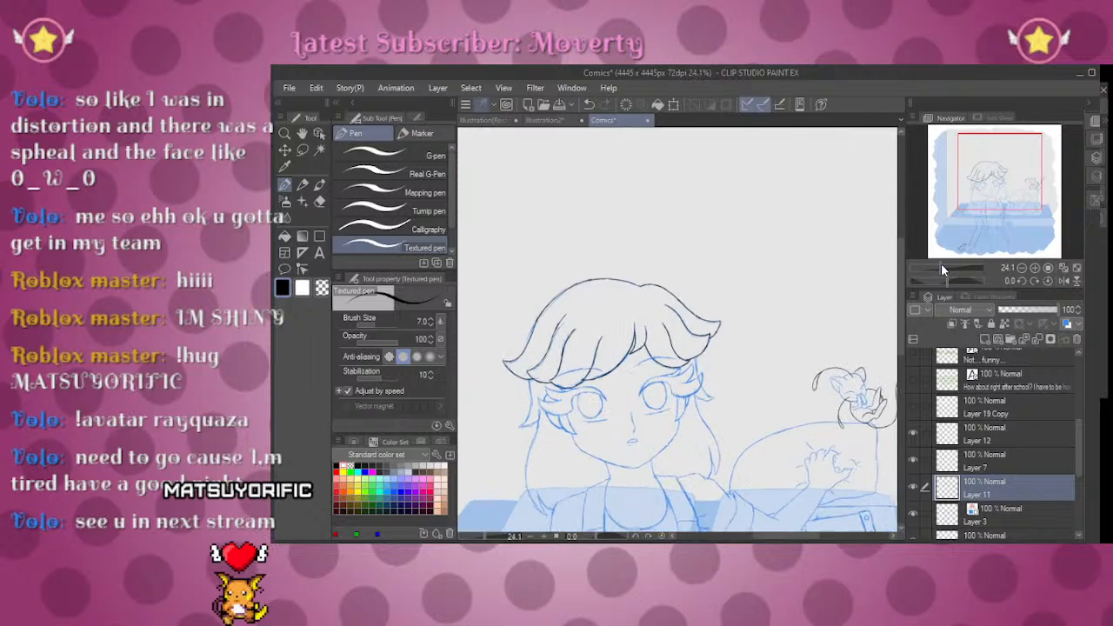
{"action": "left_click_drag", "start_coordinate": [940, 268], "coordinate": [947, 267]}
{"action": "left_click_drag", "start_coordinate": [1004, 170], "coordinate": [999, 176]}
{"action": "mouse_move", "coordinate": [946, 268]}
{"action": "left_mouse_down"}
{"action": "mouse_move", "coordinate": [957, 268]}
{"action": "mouse_move", "coordinate": [937, 280]}
{"action": "left_mouse_up"}
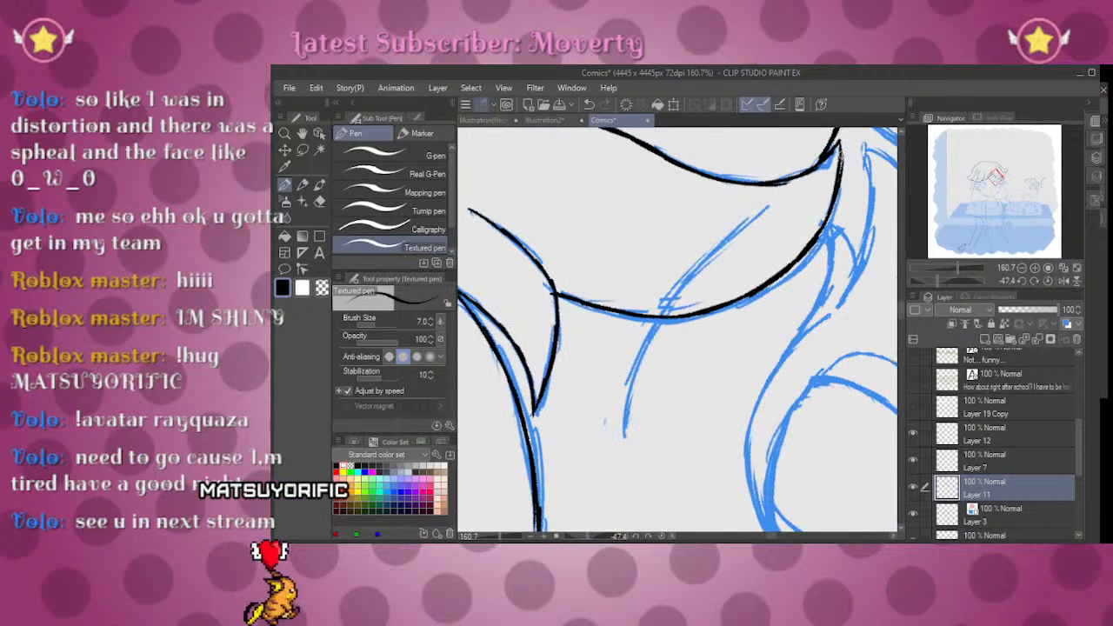
{"action": "mouse_move", "coordinate": [768, 207]}
{"action": "left_mouse_down"}
{"action": "mouse_move", "coordinate": [687, 288]}
{"action": "mouse_move", "coordinate": [642, 365]}
{"action": "mouse_move", "coordinate": [626, 437]}
{"action": "left_mouse_up"}
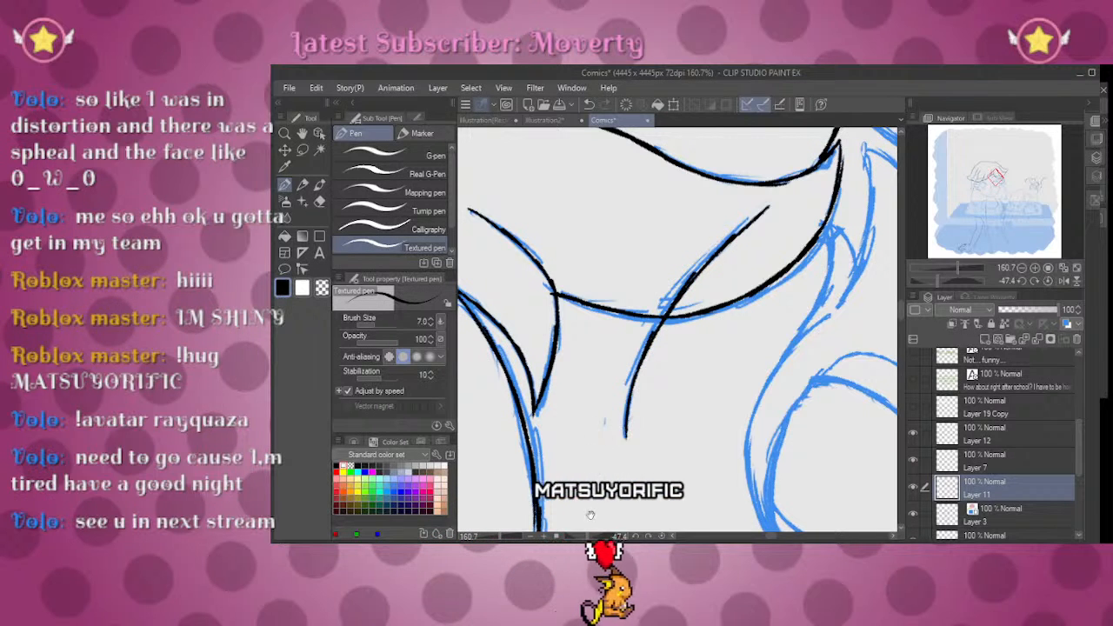
Step: Ink the matching left-hand eyebrow as a curved line through the fringe
{"action": "left_click_drag", "start_coordinate": [586, 515], "coordinate": [643, 374]}
{"action": "left_click_drag", "start_coordinate": [687, 287], "coordinate": [734, 246]}
{"action": "mouse_move", "coordinate": [782, 185]}
{"action": "left_mouse_down"}
{"action": "mouse_move", "coordinate": [676, 266]}
{"action": "mouse_move", "coordinate": [600, 430]}
{"action": "left_mouse_up"}
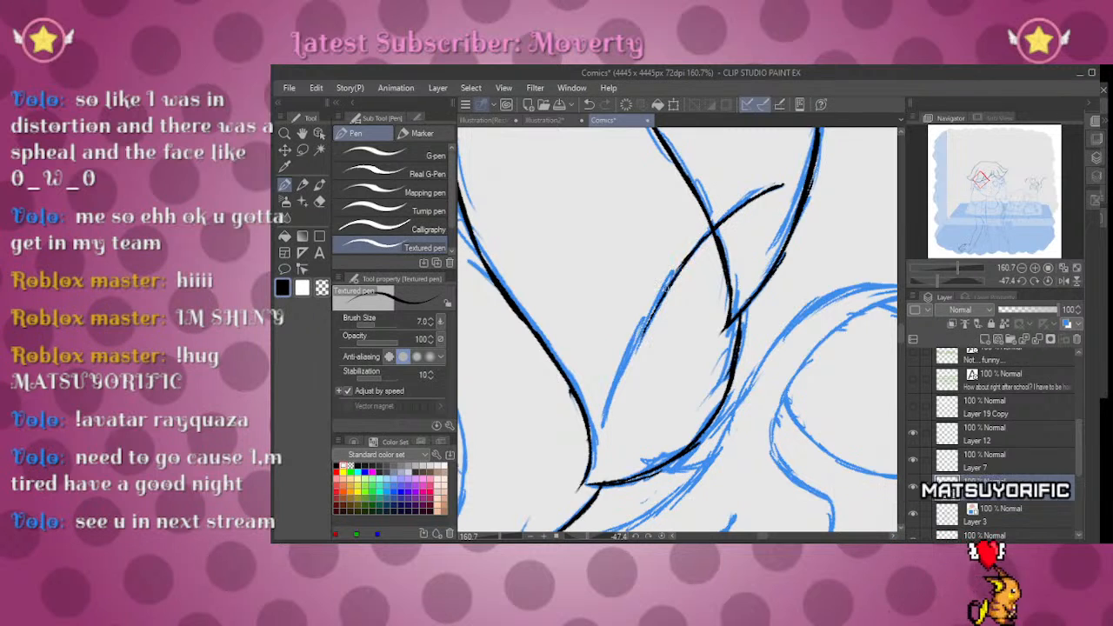
{"action": "left_click", "coordinate": [1048, 282]}
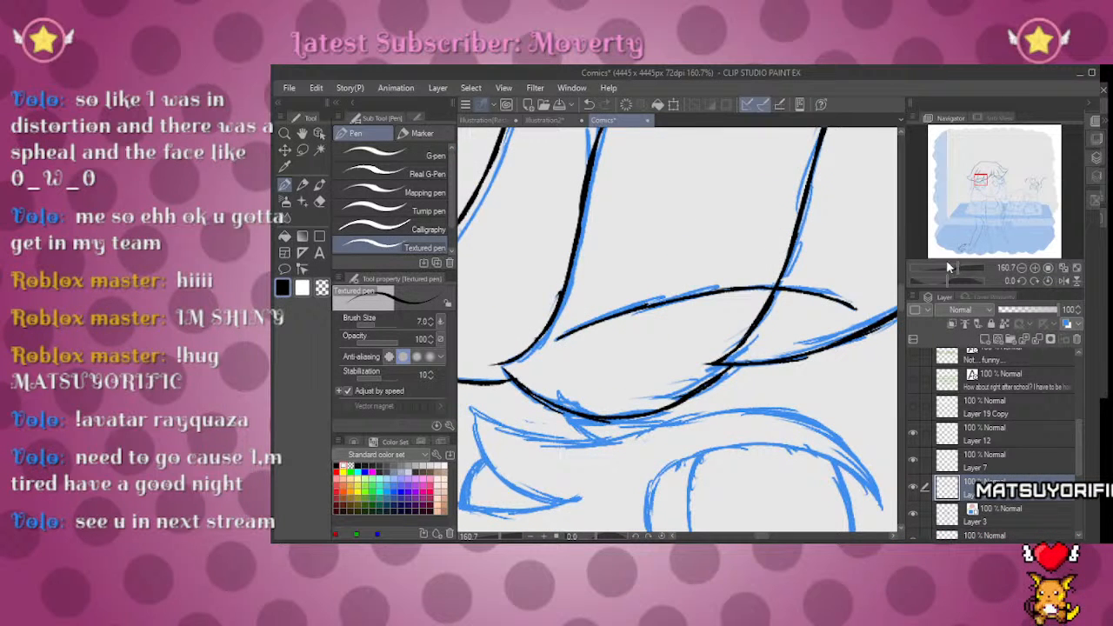
{"action": "left_click_drag", "start_coordinate": [960, 270], "coordinate": [982, 249]}
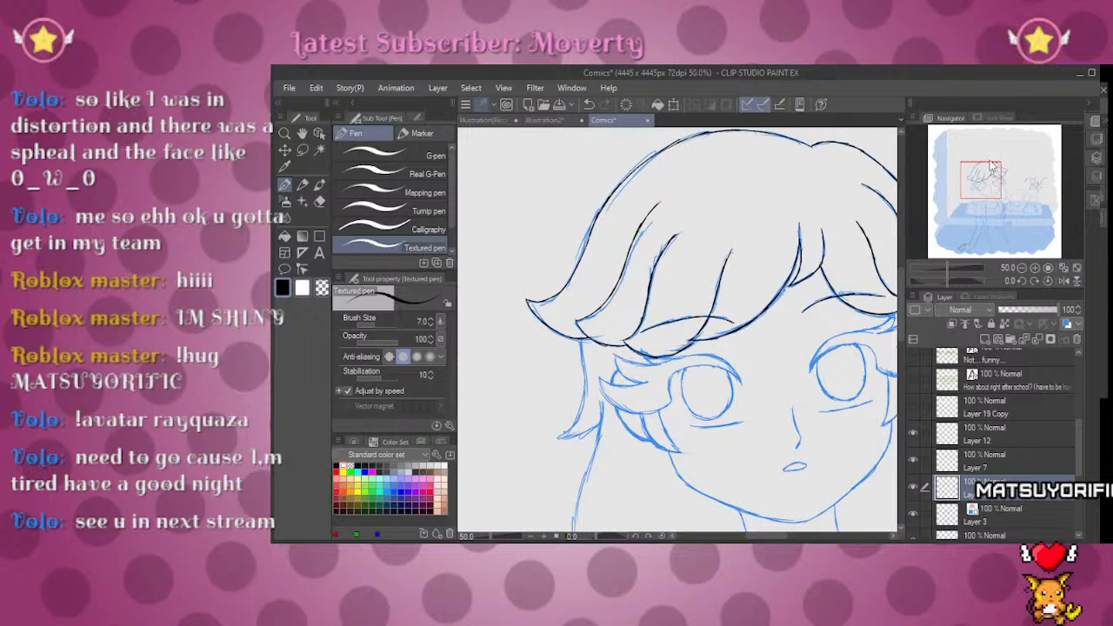
Step: Ink the upper eyelid of the right-hand eye and its first pointed eyelash
{"action": "mouse_move", "coordinate": [996, 187]}
{"action": "left_mouse_down"}
{"action": "mouse_move", "coordinate": [982, 183]}
{"action": "mouse_move", "coordinate": [993, 183]}
{"action": "left_mouse_up"}
{"action": "mouse_move", "coordinate": [949, 264]}
{"action": "left_mouse_down"}
{"action": "mouse_move", "coordinate": [929, 275]}
{"action": "mouse_move", "coordinate": [960, 265]}
{"action": "left_mouse_up"}
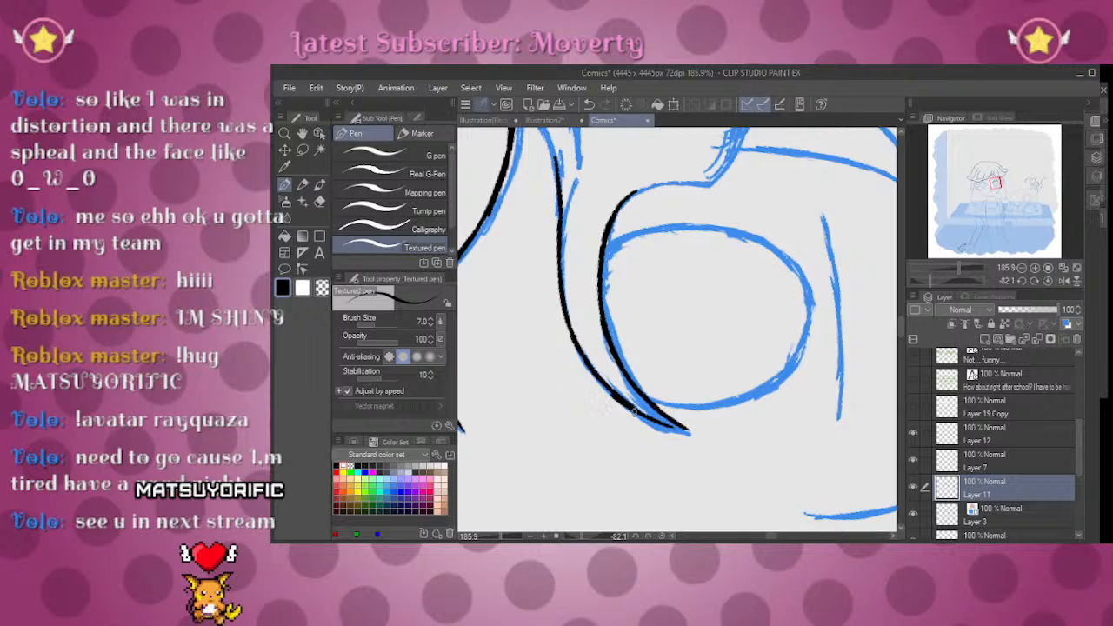
{"action": "mouse_move", "coordinate": [598, 177]}
{"action": "left_mouse_down"}
{"action": "mouse_move", "coordinate": [638, 274]}
{"action": "mouse_move", "coordinate": [701, 360]}
{"action": "left_mouse_up"}
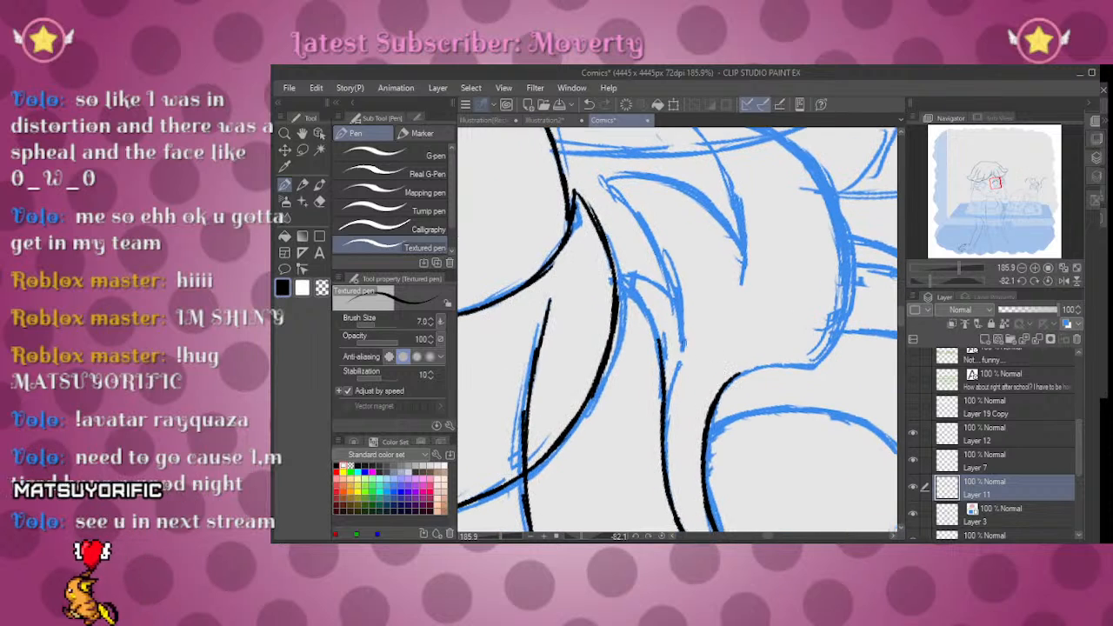
{"action": "left_click_drag", "start_coordinate": [616, 278], "coordinate": [682, 320]}
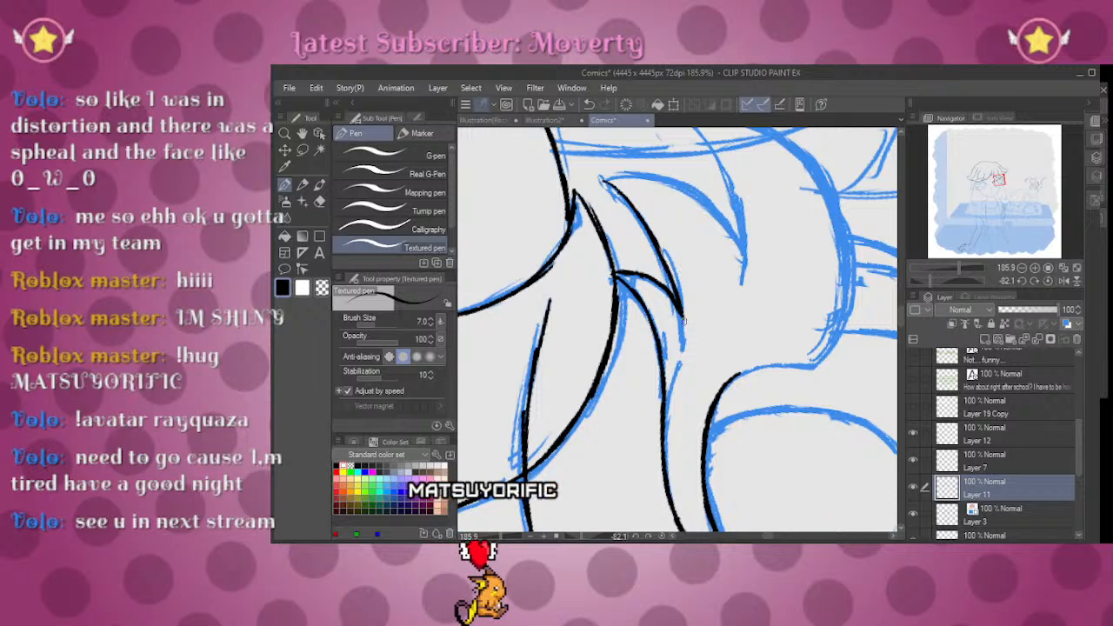
Step: Ink the remaining pointed eyelashes at the outer corner of the right-hand eye
{"action": "left_click_drag", "start_coordinate": [935, 284], "coordinate": [973, 281]}
{"action": "left_click_drag", "start_coordinate": [645, 405], "coordinate": [689, 369]}
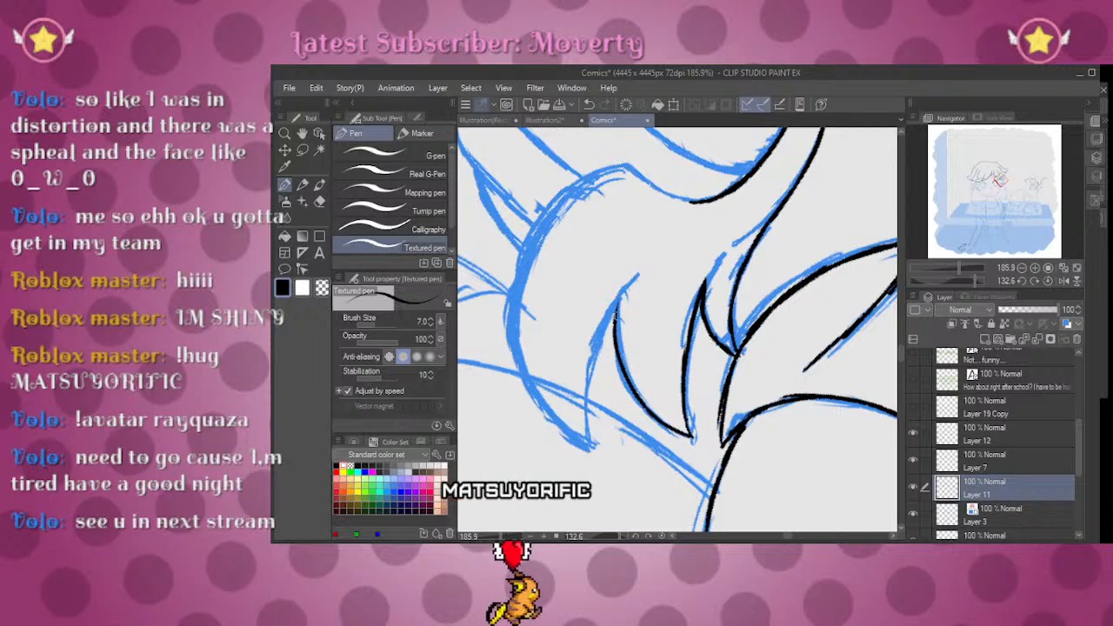
{"action": "left_click_drag", "start_coordinate": [966, 280], "coordinate": [969, 280]}
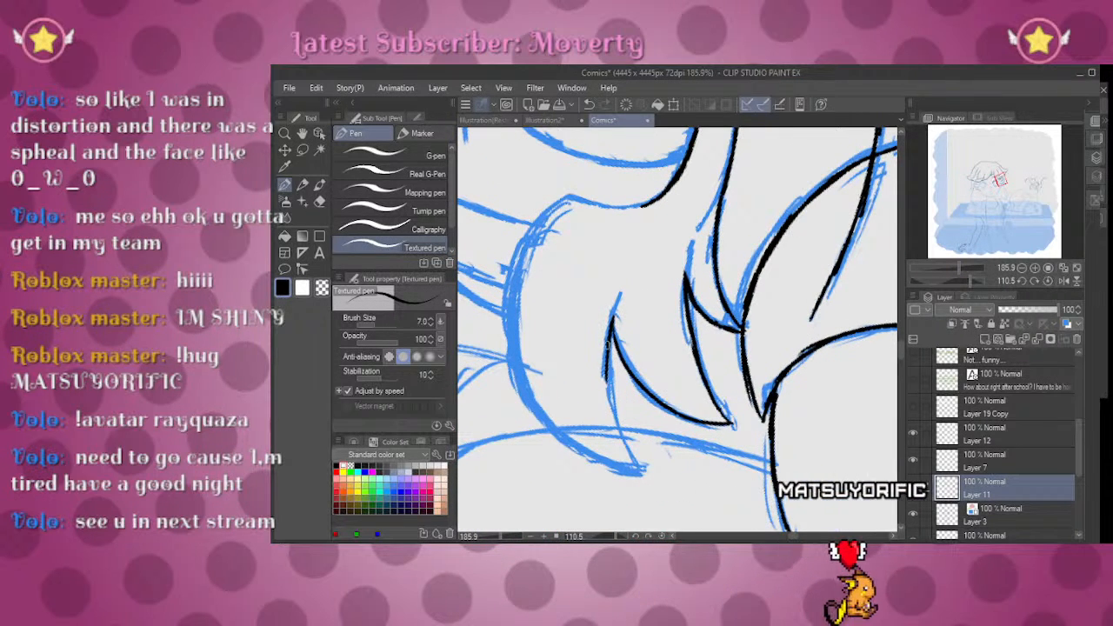
{"action": "left_click_drag", "start_coordinate": [616, 323], "coordinate": [644, 470]}
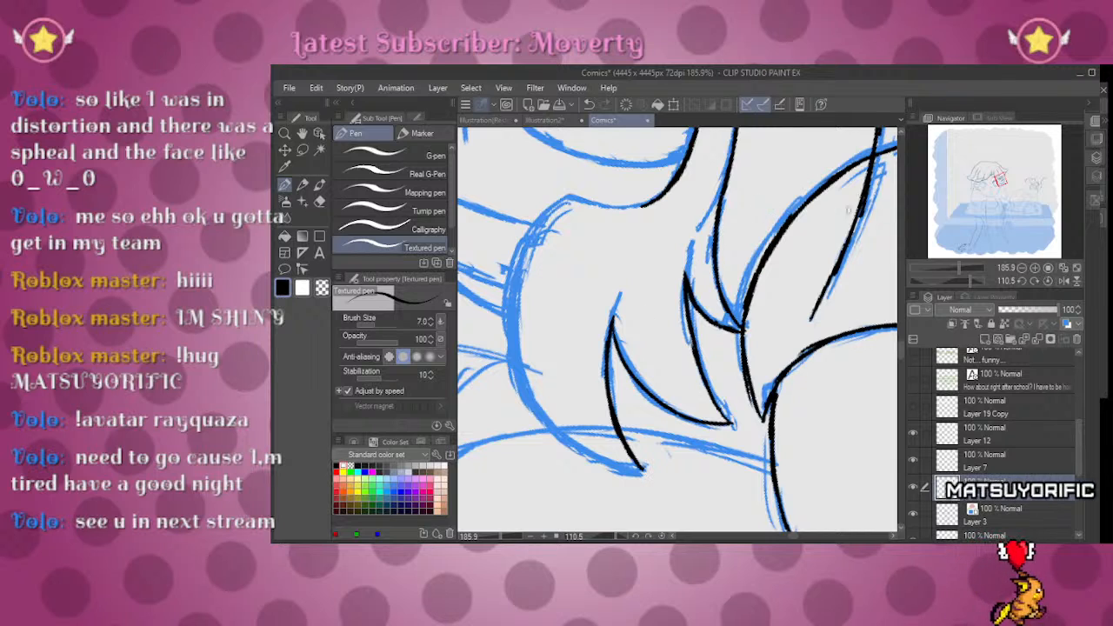
Step: Ink the outer contour of the right-hand eyelashes, running from the eyelid's corner to the last lash tip
{"action": "left_click_drag", "start_coordinate": [964, 280], "coordinate": [954, 280]}
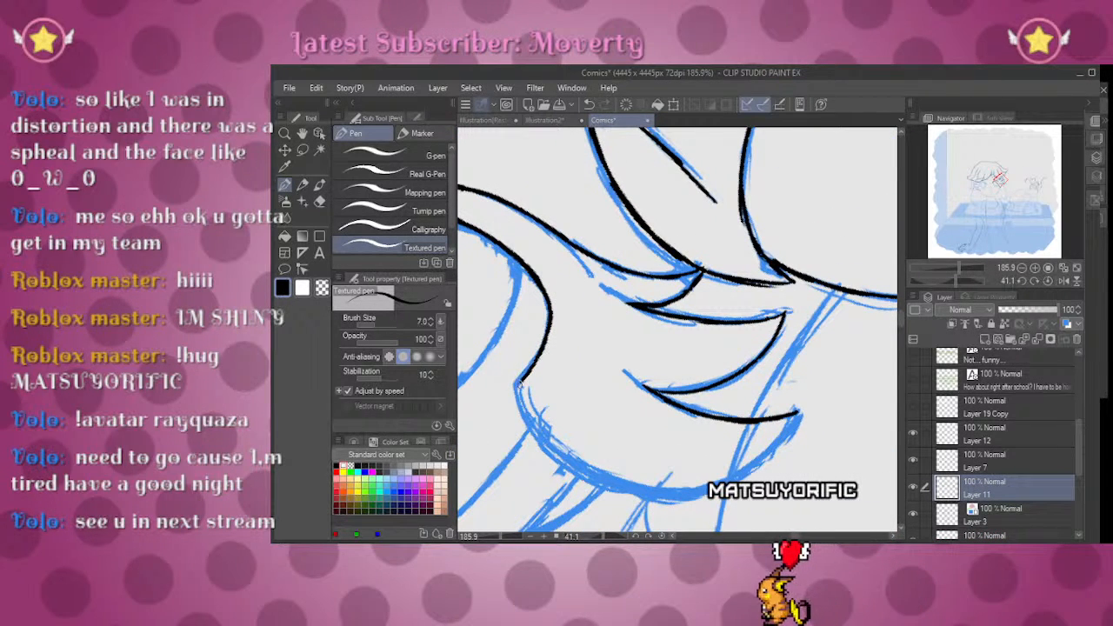
{"action": "left_click_drag", "start_coordinate": [956, 280], "coordinate": [967, 280]}
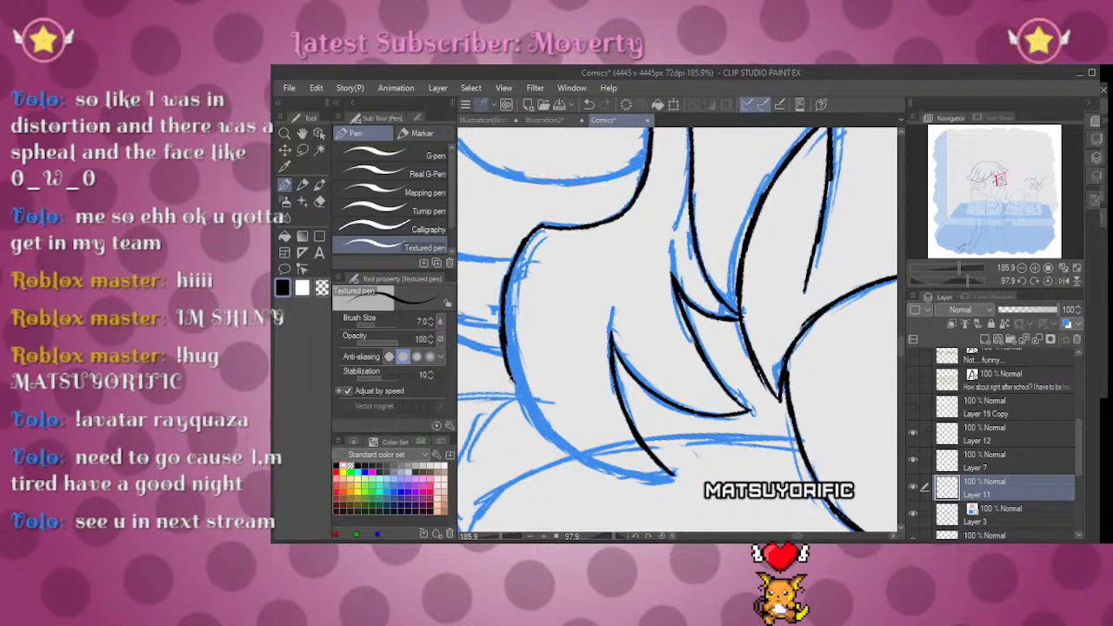
{"action": "left_click_drag", "start_coordinate": [966, 281], "coordinate": [974, 281]}
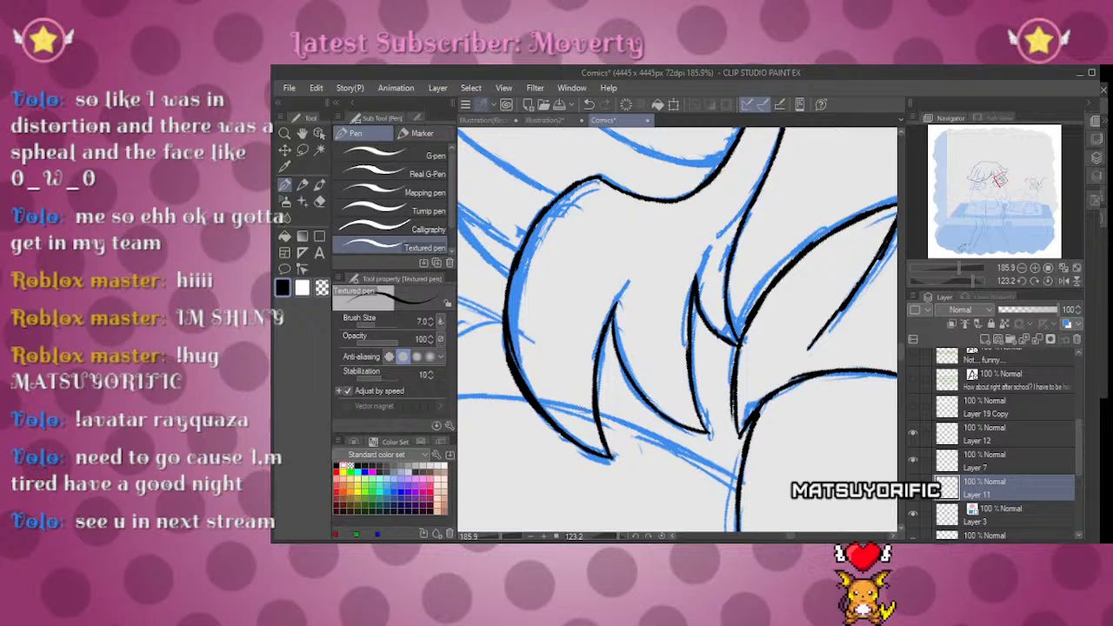
{"action": "key", "text": "e"}
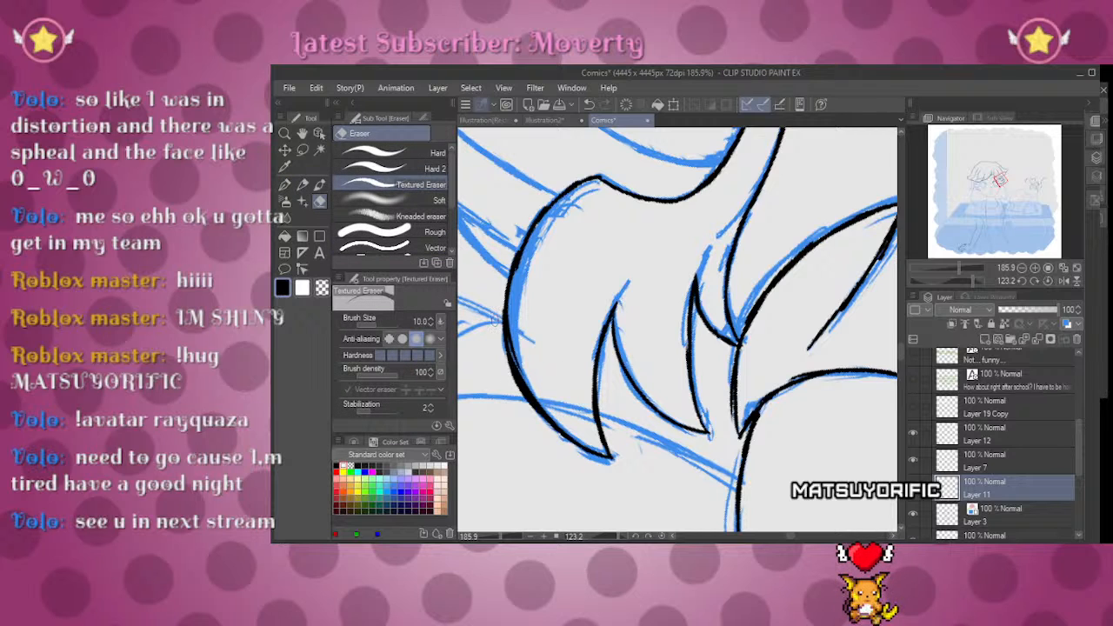
{"action": "key", "text": "p"}
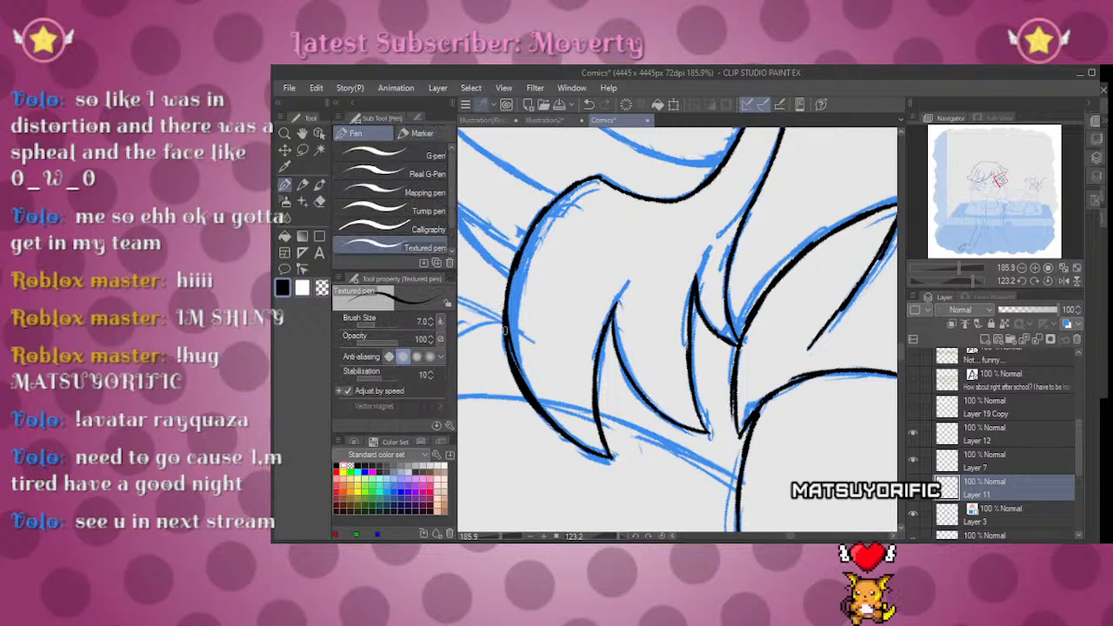
Step: Ink the inner edge of the left-hand eye's upper eyelid, curving it around the iris to the outer corner
{"action": "left_click", "coordinate": [1047, 282]}
{"action": "left_click_drag", "start_coordinate": [958, 267], "coordinate": [926, 270]}
{"action": "left_click_drag", "start_coordinate": [752, 494], "coordinate": [769, 205]}
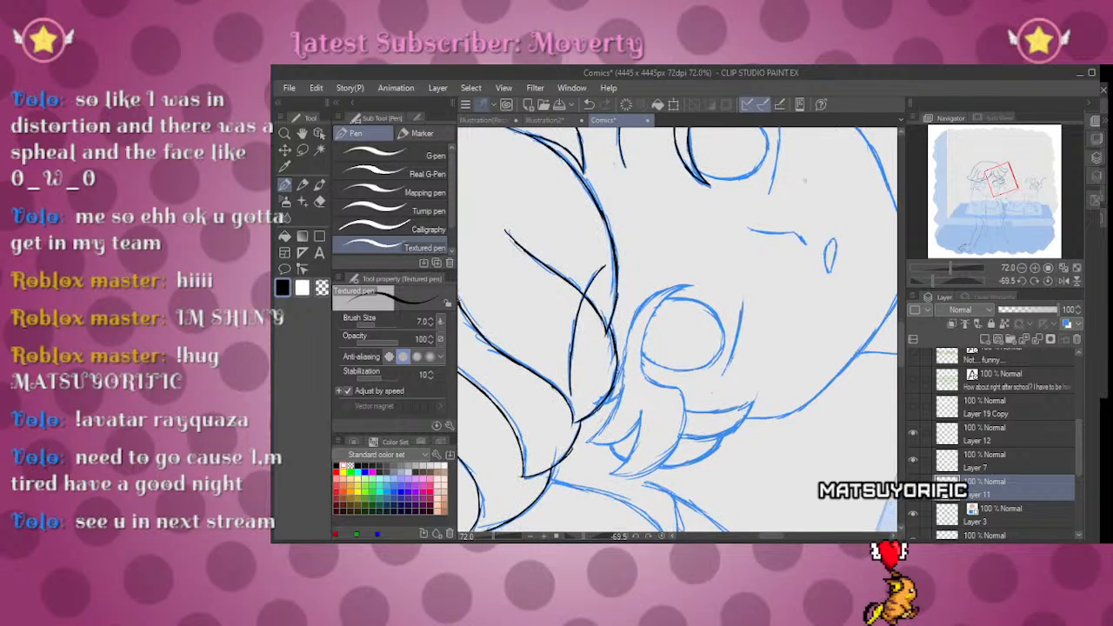
{"action": "left_click_drag", "start_coordinate": [953, 267], "coordinate": [959, 264]}
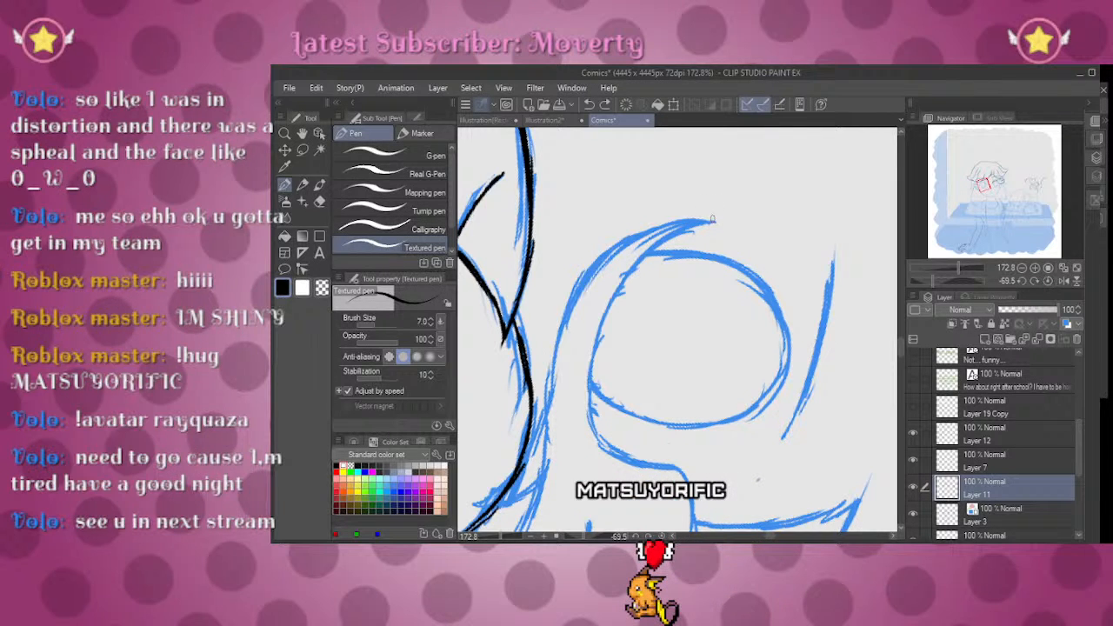
{"action": "left_click_drag", "start_coordinate": [712, 219], "coordinate": [622, 274]}
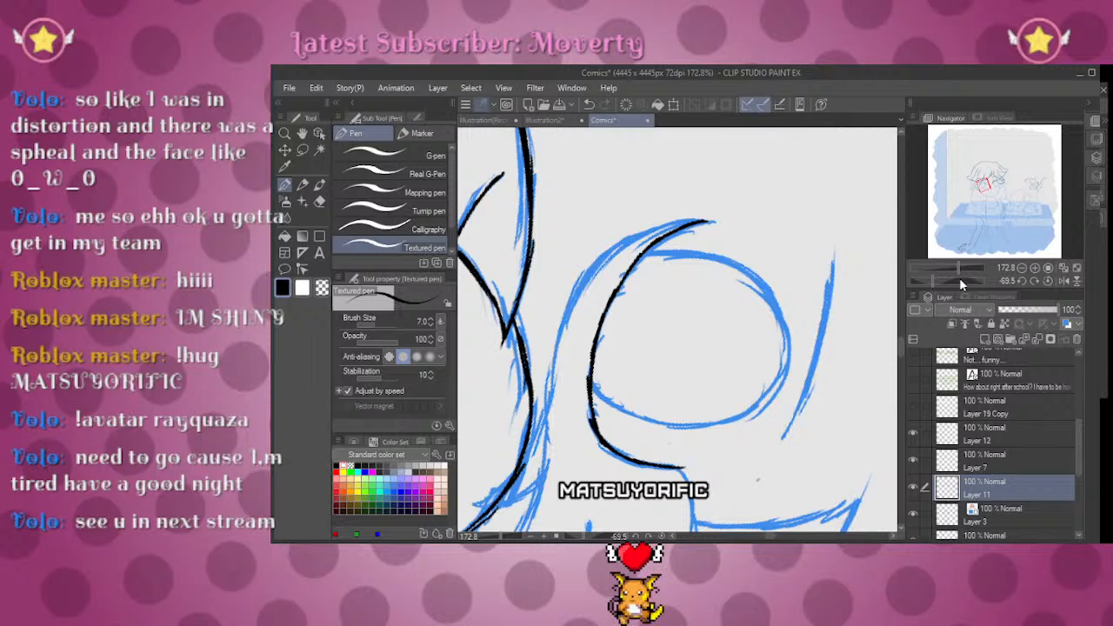
Step: Ink the outer edge of the left-hand upper eyelid from the lid's inner tip up to the fringe
{"action": "left_click_drag", "start_coordinate": [933, 280], "coordinate": [916, 278]}
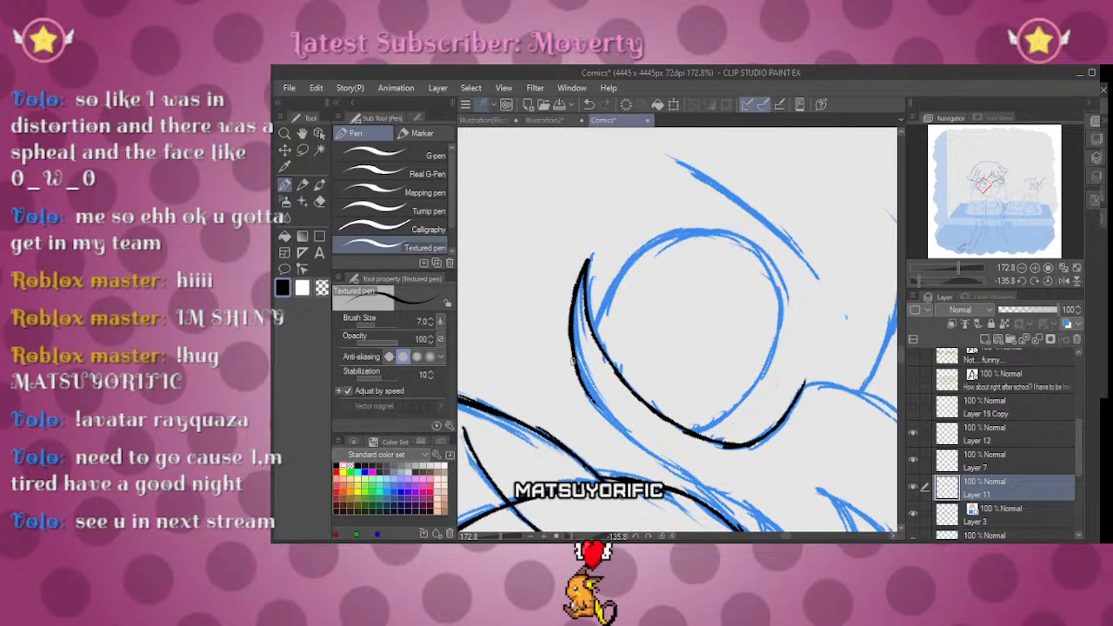
{"action": "left_click_drag", "start_coordinate": [921, 278], "coordinate": [968, 280]}
{"action": "left_click_drag", "start_coordinate": [818, 177], "coordinate": [756, 259]}
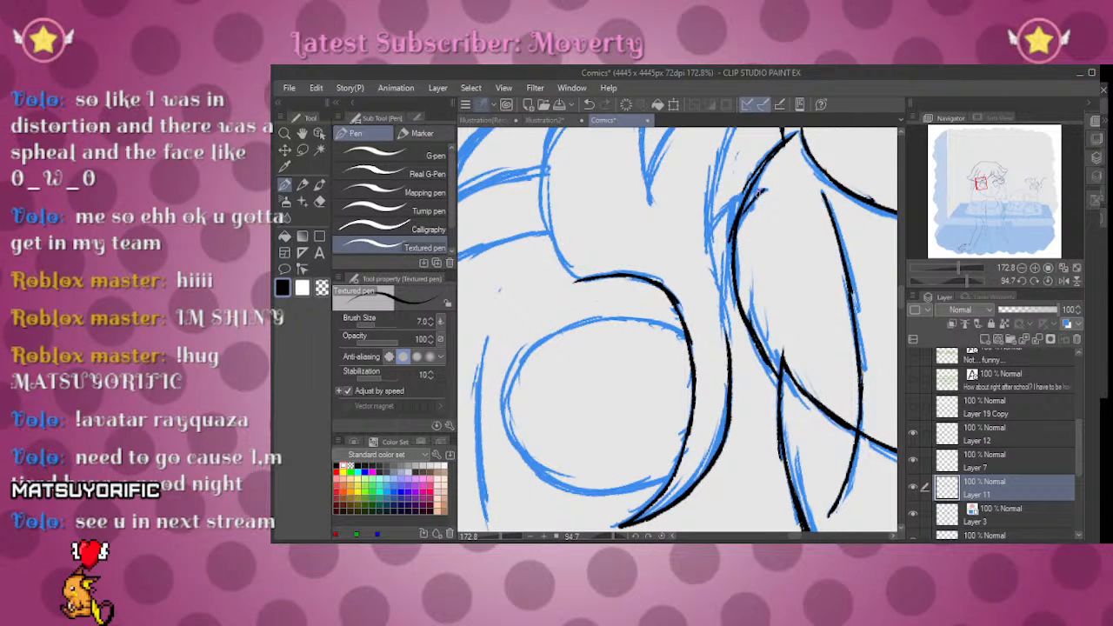
{"action": "left_click_drag", "start_coordinate": [727, 280], "coordinate": [733, 361]}
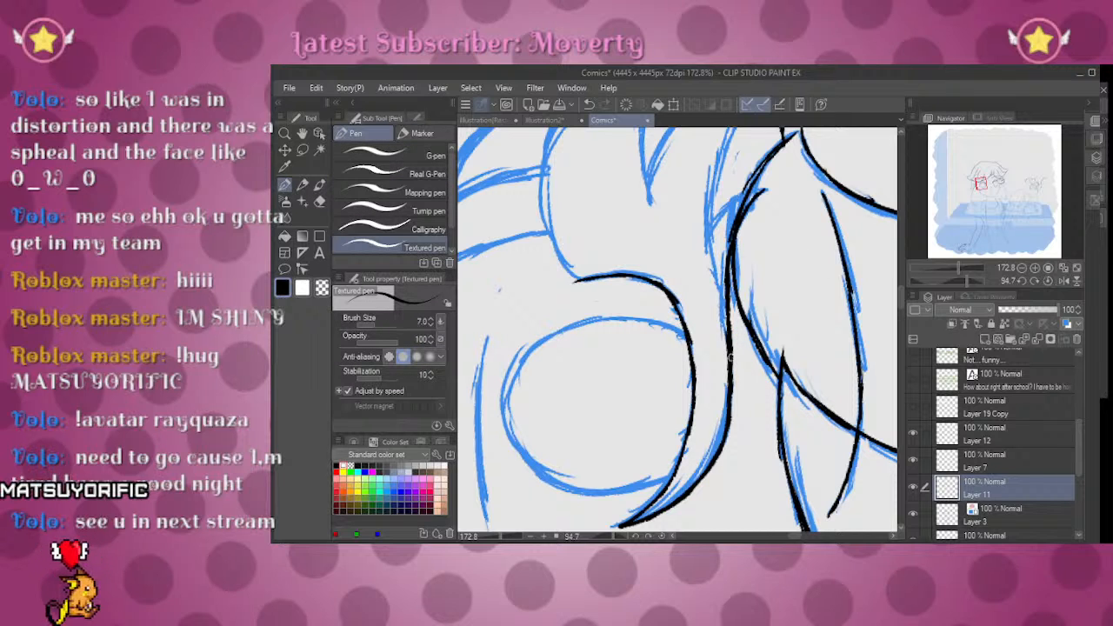
Step: Ink the left-hand eye's pointed eyelashes and close their outer contour back to the eyelid's corner
{"action": "left_click_drag", "start_coordinate": [965, 280], "coordinate": [959, 251]}
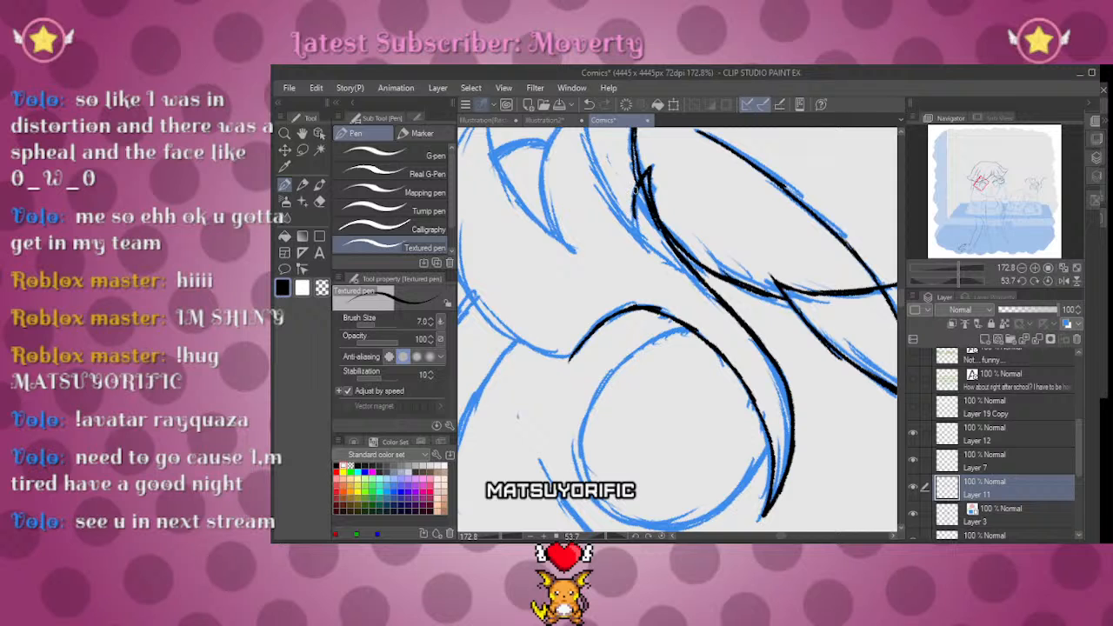
{"action": "mouse_move", "coordinate": [717, 185]}
{"action": "left_mouse_down"}
{"action": "mouse_move", "coordinate": [744, 330]}
{"action": "mouse_move", "coordinate": [642, 402]}
{"action": "left_mouse_up"}
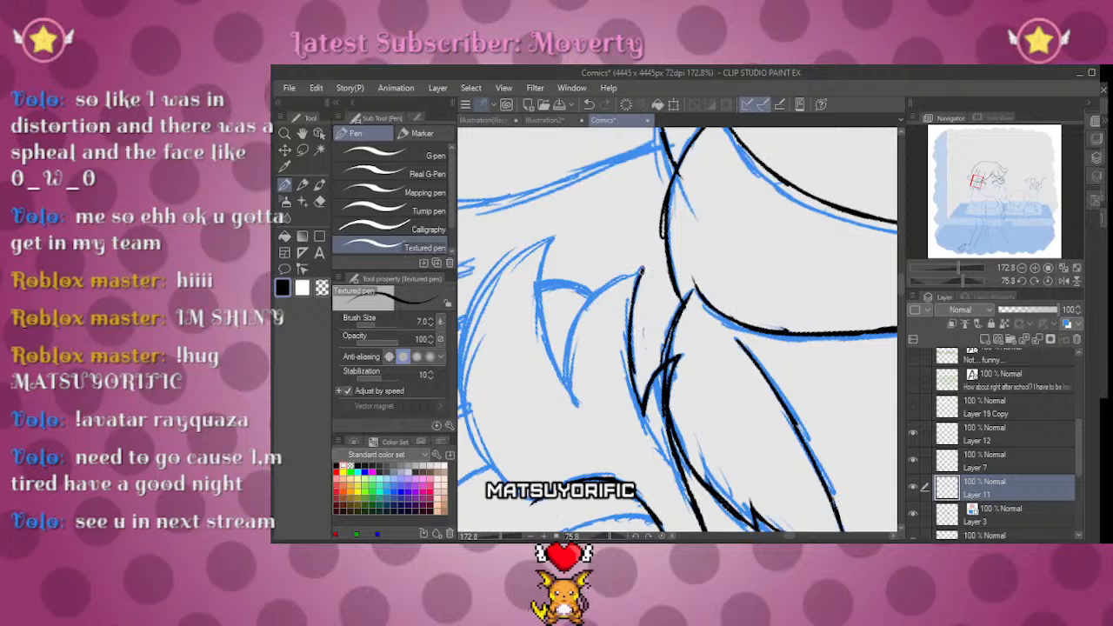
{"action": "left_click_drag", "start_coordinate": [962, 279], "coordinate": [956, 279]}
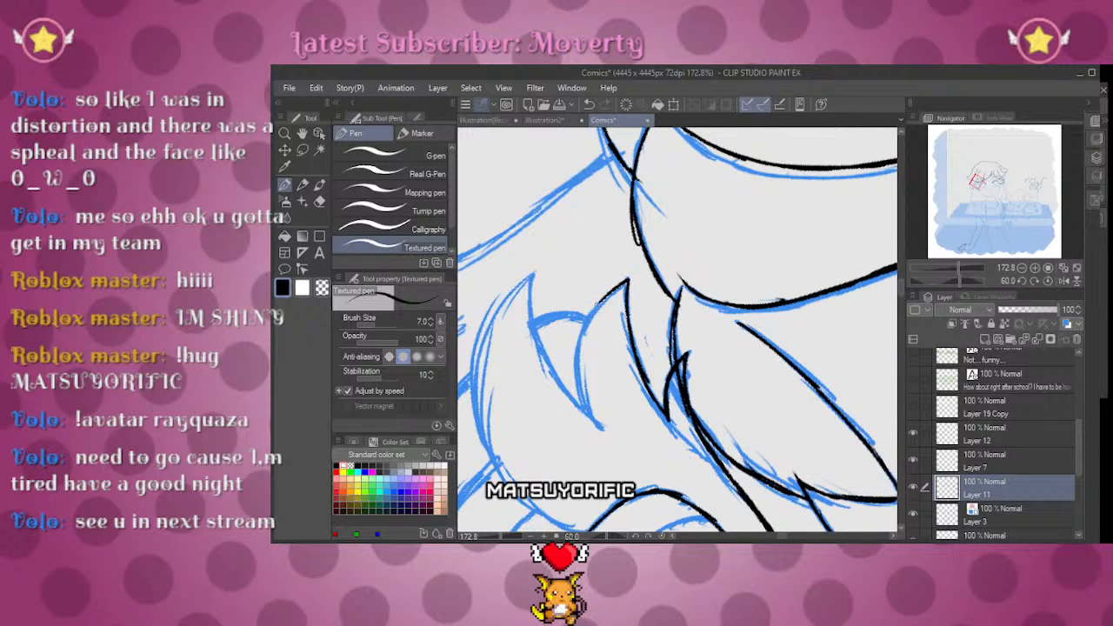
{"action": "left_click_drag", "start_coordinate": [574, 359], "coordinate": [599, 424]}
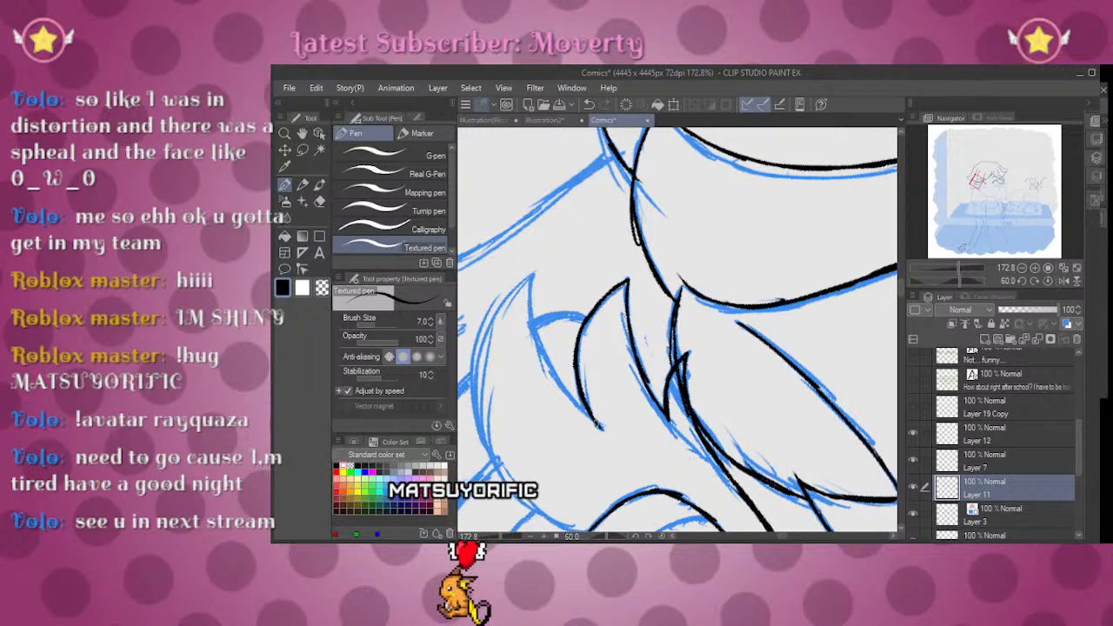
{"action": "left_click_drag", "start_coordinate": [538, 332], "coordinate": [600, 426]}
{"action": "left_click_drag", "start_coordinate": [532, 276], "coordinate": [537, 332]}
{"action": "left_click_drag", "start_coordinate": [585, 265], "coordinate": [718, 169]}
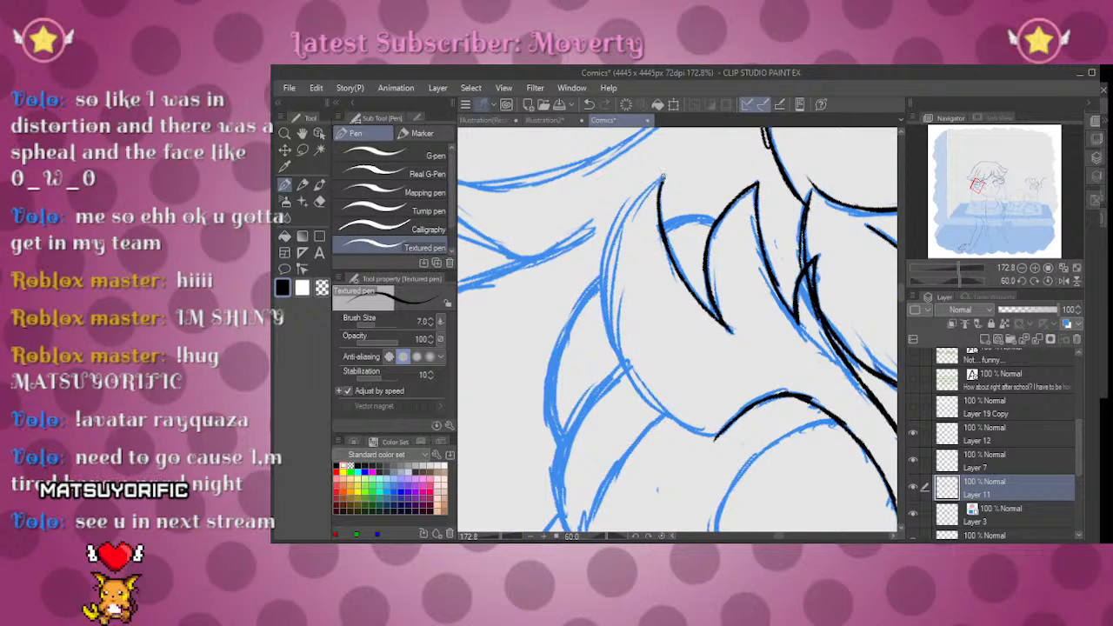
{"action": "left_click_drag", "start_coordinate": [645, 191], "coordinate": [606, 252]}
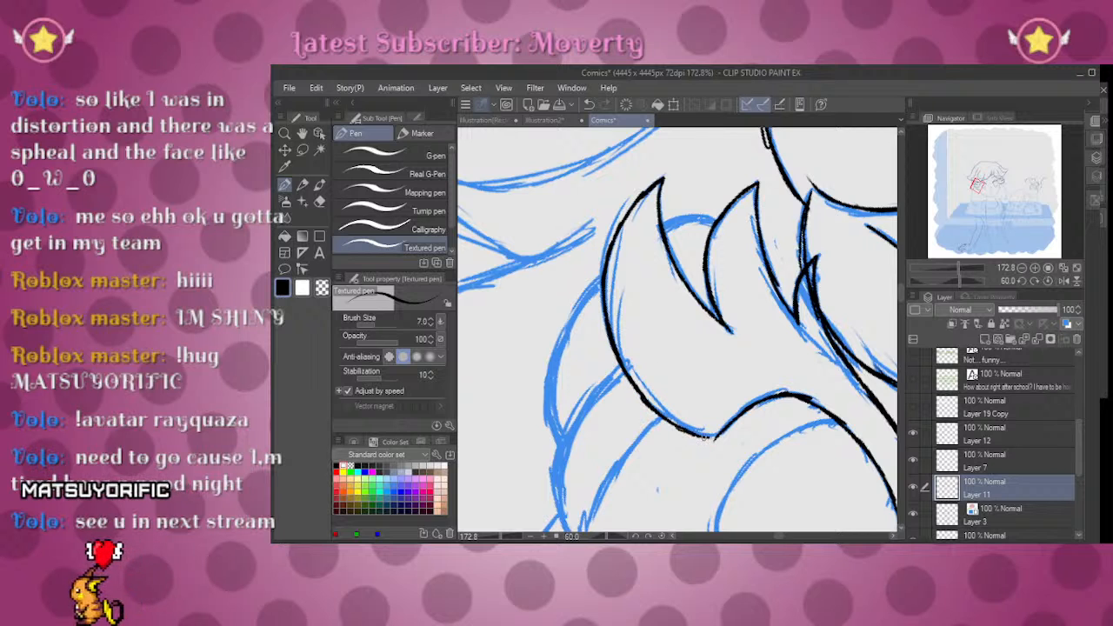
Step: Ink the short lower eyelid lines beneath the left-hand and right-hand eyes, following the blue sketch
{"action": "left_click", "coordinate": [1048, 280]}
{"action": "left_click_drag", "start_coordinate": [865, 208], "coordinate": [800, 113]}
{"action": "left_click_drag", "start_coordinate": [948, 280], "coordinate": [962, 280]}
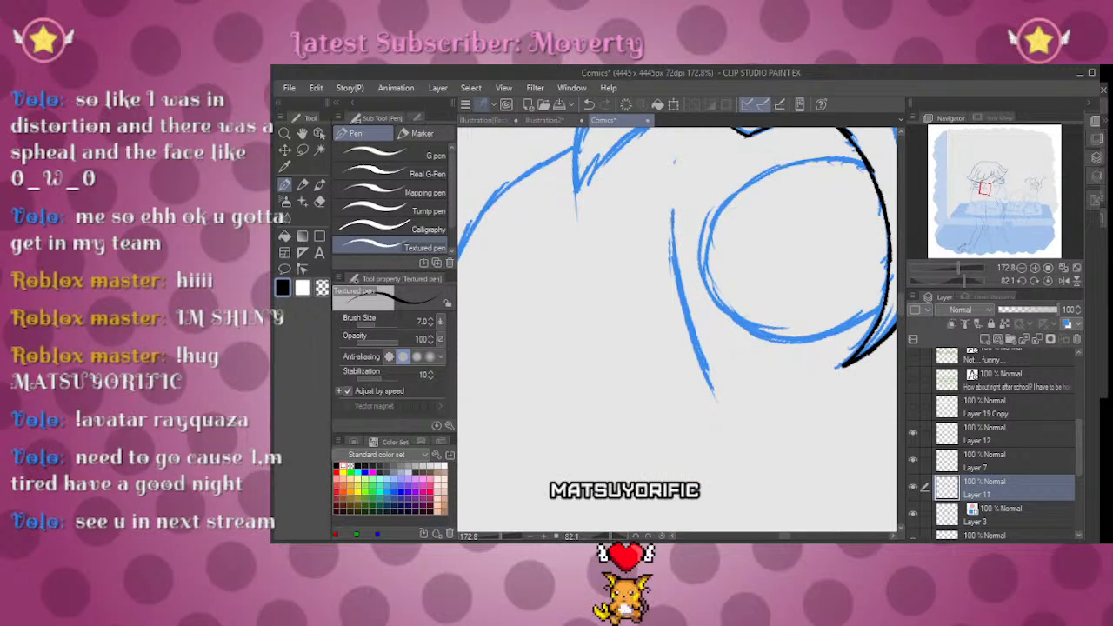
{"action": "left_click_drag", "start_coordinate": [678, 260], "coordinate": [695, 348]}
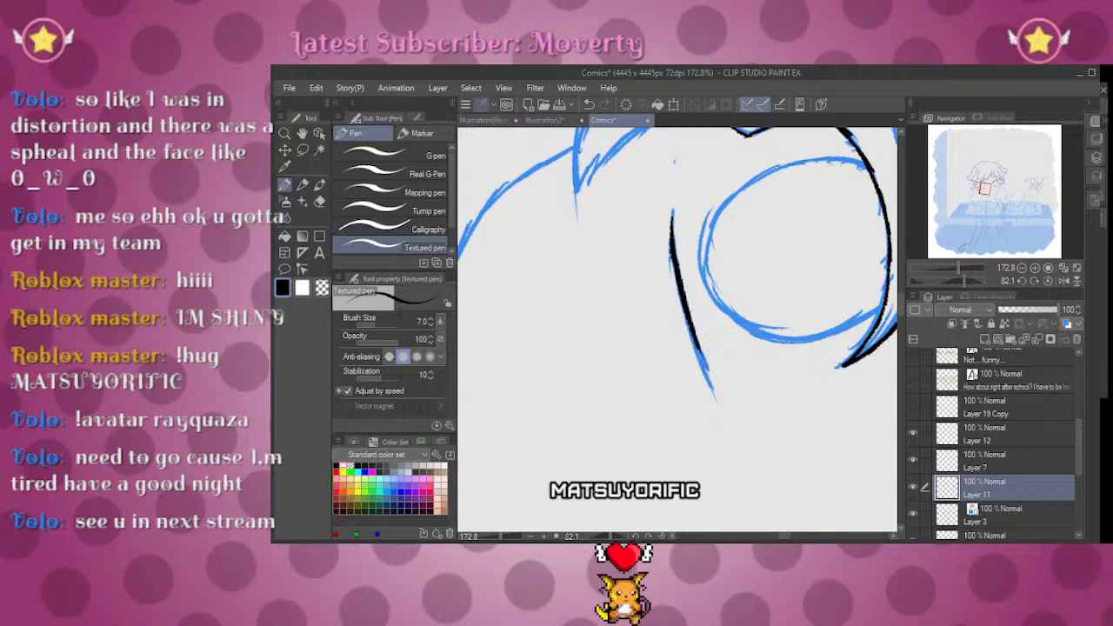
{"action": "key", "text": "e"}
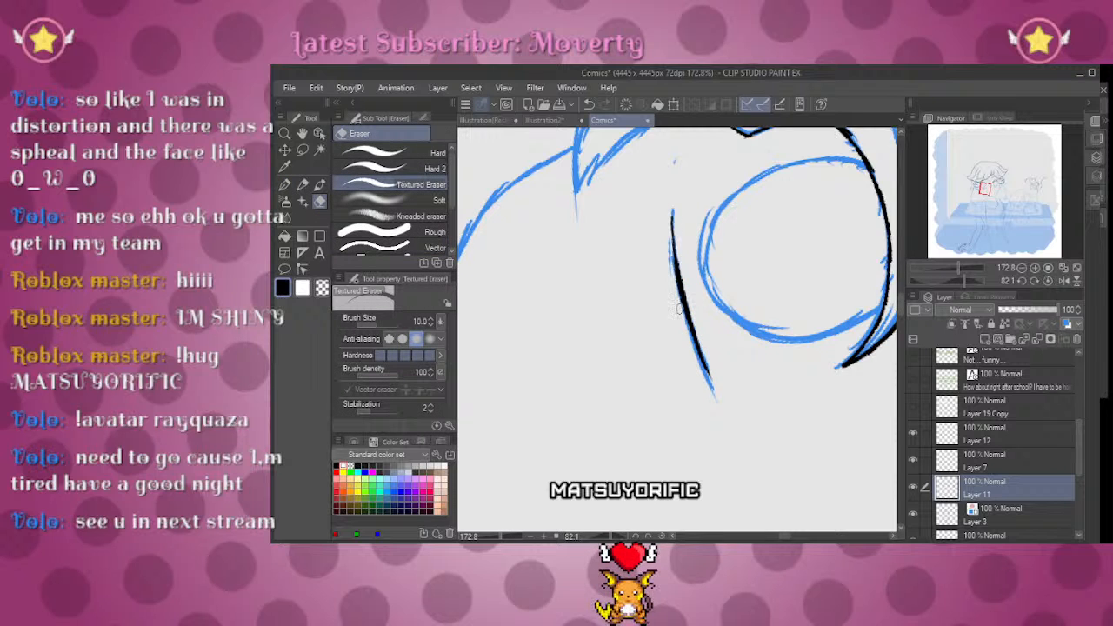
{"action": "key", "text": "p"}
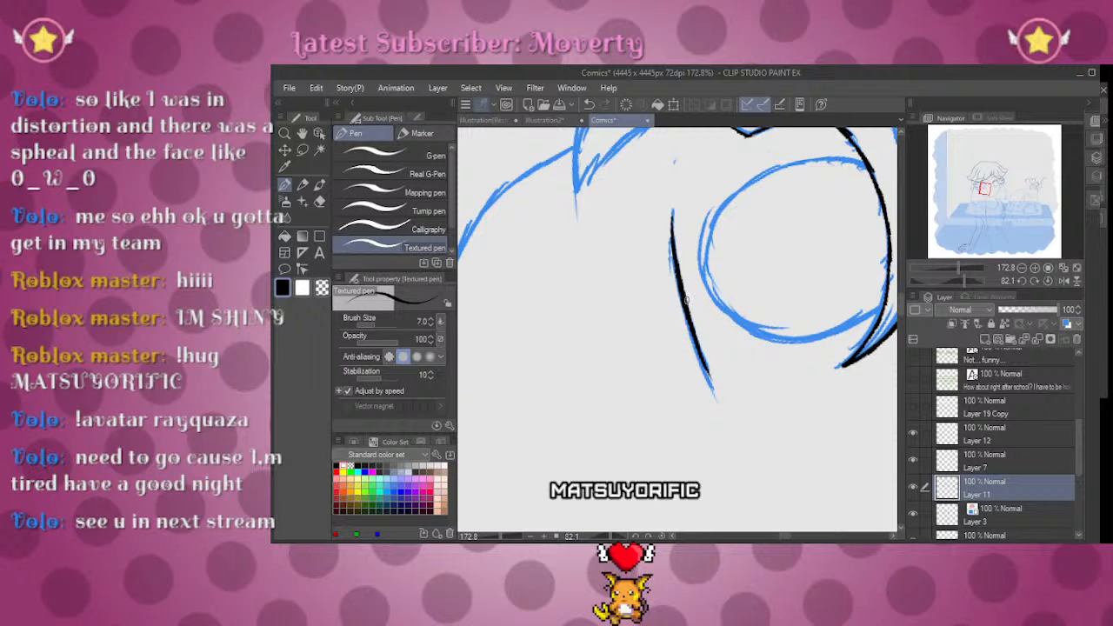
{"action": "scroll", "coordinate": [781, 406], "scroll_direction": "up", "scroll_amount": 3}
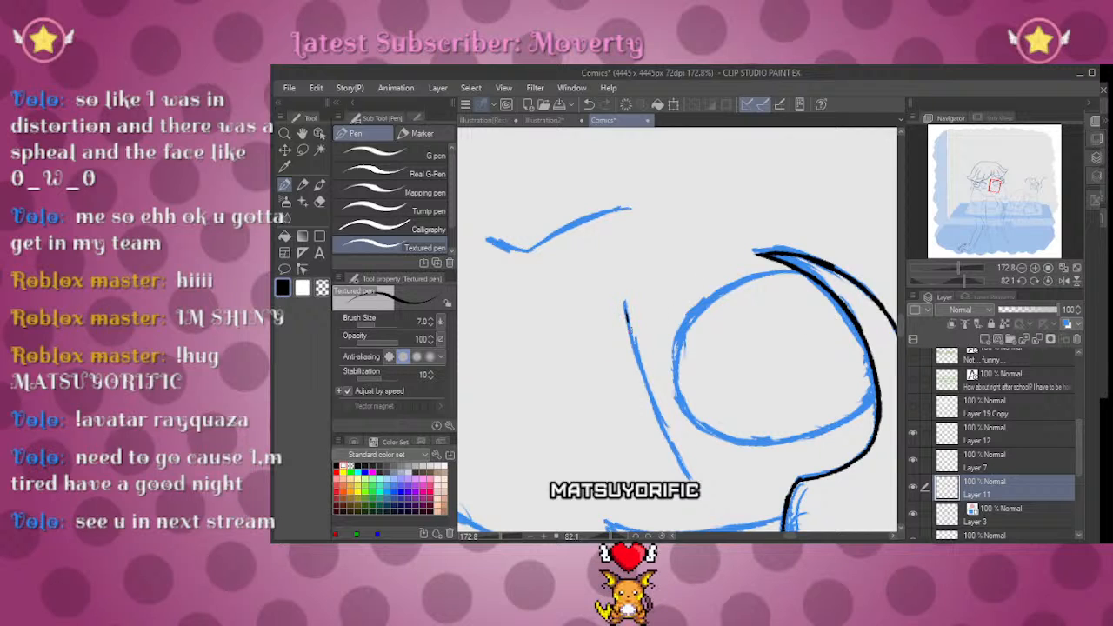
{"action": "left_click_drag", "start_coordinate": [625, 303], "coordinate": [678, 459]}
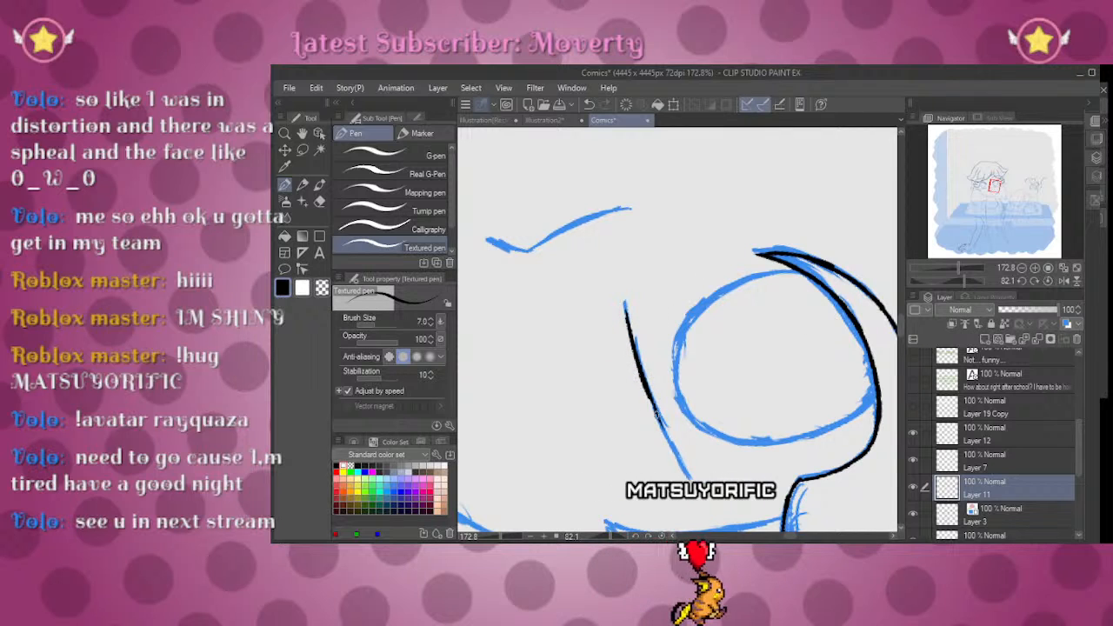
Step: Ink the angled nose line between the eyes and the small closed oval mouth below it
{"action": "left_click", "coordinate": [1043, 279]}
{"action": "left_click", "coordinate": [945, 268]}
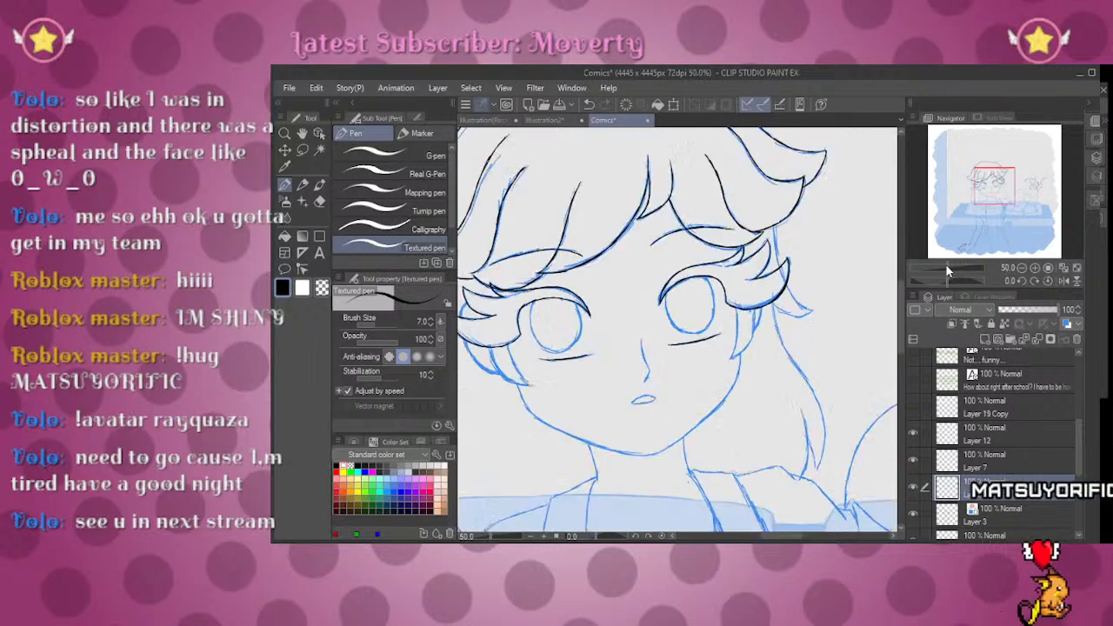
{"action": "left_click_drag", "start_coordinate": [946, 270], "coordinate": [954, 268]}
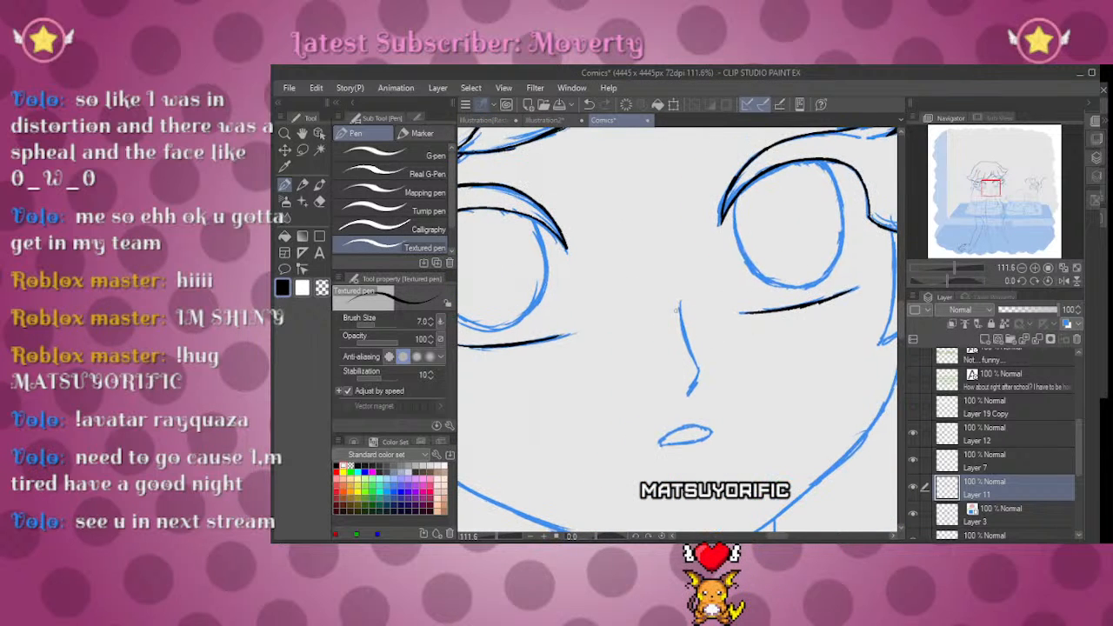
{"action": "left_click_drag", "start_coordinate": [677, 299], "coordinate": [681, 330]}
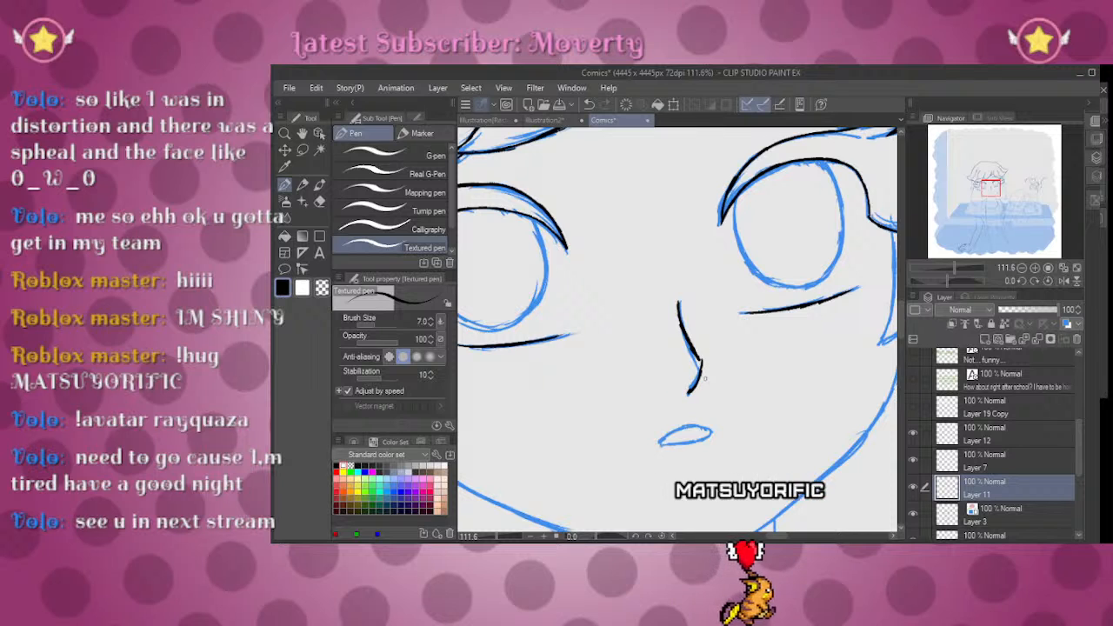
{"action": "mouse_move", "coordinate": [950, 280]}
{"action": "left_mouse_down"}
{"action": "mouse_move", "coordinate": [930, 281]}
{"action": "mouse_move", "coordinate": [960, 267]}
{"action": "left_mouse_up"}
{"action": "left_click_drag", "start_coordinate": [820, 270], "coordinate": [666, 261]}
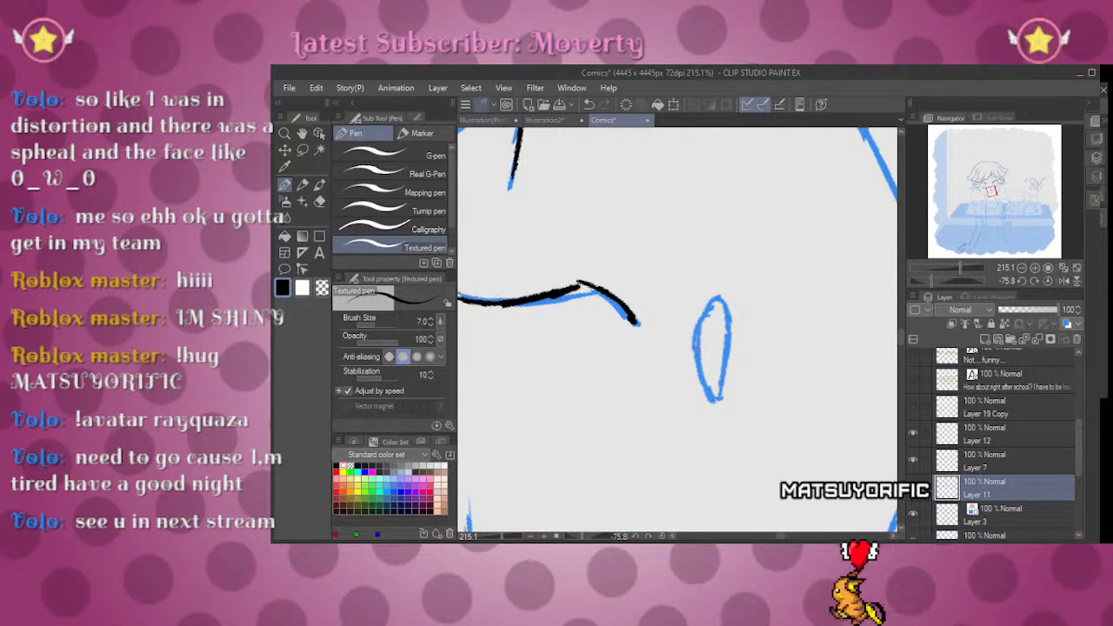
{"action": "mouse_move", "coordinate": [698, 328]}
{"action": "left_mouse_down"}
{"action": "mouse_move", "coordinate": [713, 293]}
{"action": "mouse_move", "coordinate": [730, 321]}
{"action": "left_mouse_up"}
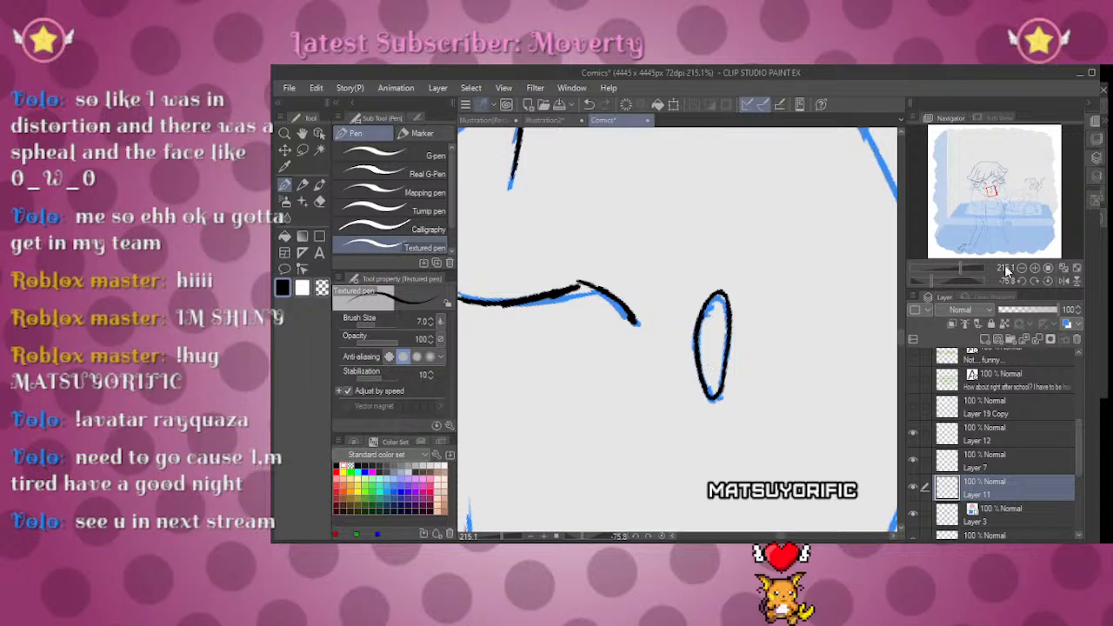
Step: Ink the outer side of the left-hand eye's iris, curving from the upper eyelid down to the iris's lower edge
{"action": "left_click", "coordinate": [1040, 281]}
{"action": "left_click", "coordinate": [953, 268]}
{"action": "left_click_drag", "start_coordinate": [955, 265], "coordinate": [953, 265]}
{"action": "left_click_drag", "start_coordinate": [991, 191], "coordinate": [984, 183]}
{"action": "left_click_drag", "start_coordinate": [956, 266], "coordinate": [956, 281]}
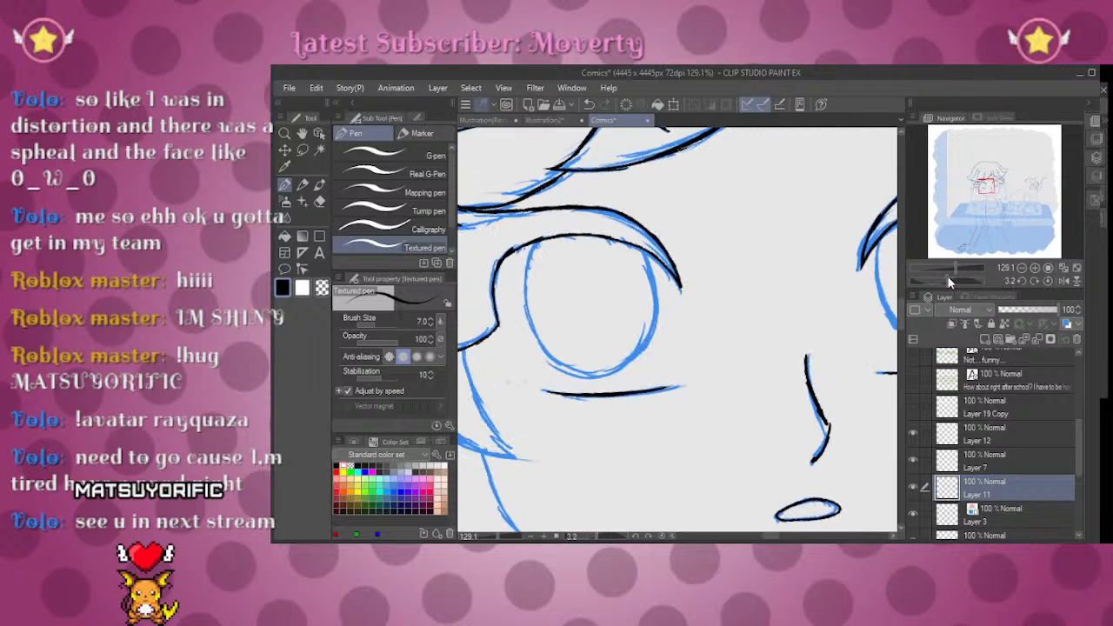
{"action": "mouse_move", "coordinate": [695, 355]}
{"action": "left_mouse_down"}
{"action": "mouse_move", "coordinate": [748, 313]}
{"action": "mouse_move", "coordinate": [791, 336]}
{"action": "mouse_move", "coordinate": [781, 353]}
{"action": "left_mouse_up"}
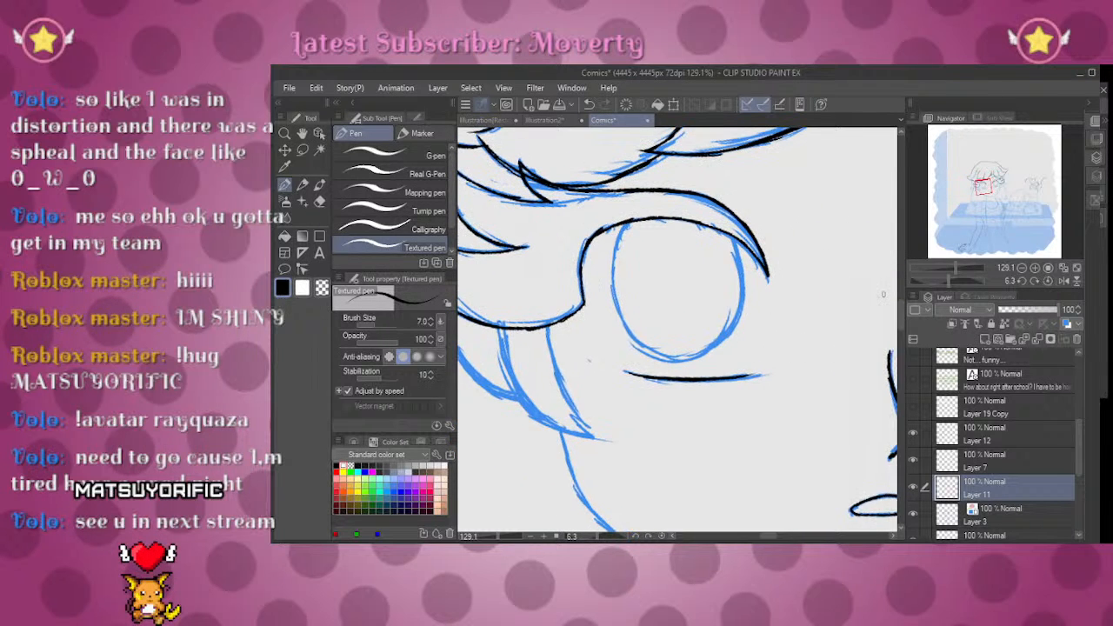
{"action": "left_click_drag", "start_coordinate": [959, 266], "coordinate": [962, 261]}
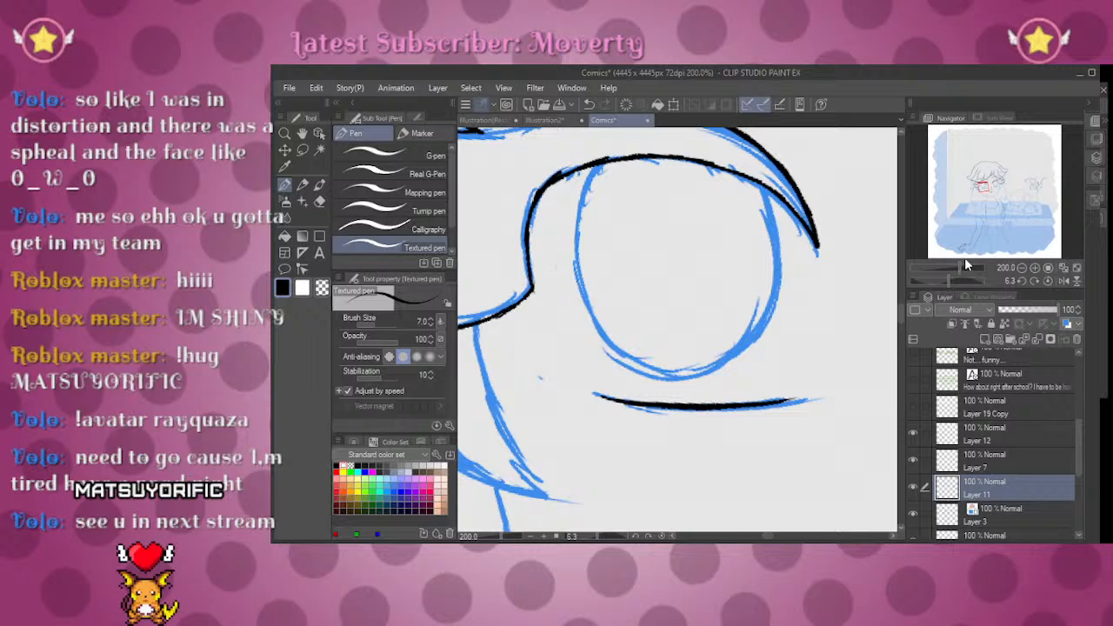
{"action": "mouse_move", "coordinate": [813, 287]}
{"action": "left_mouse_down"}
{"action": "mouse_move", "coordinate": [854, 252]}
{"action": "mouse_move", "coordinate": [799, 345]}
{"action": "left_mouse_up"}
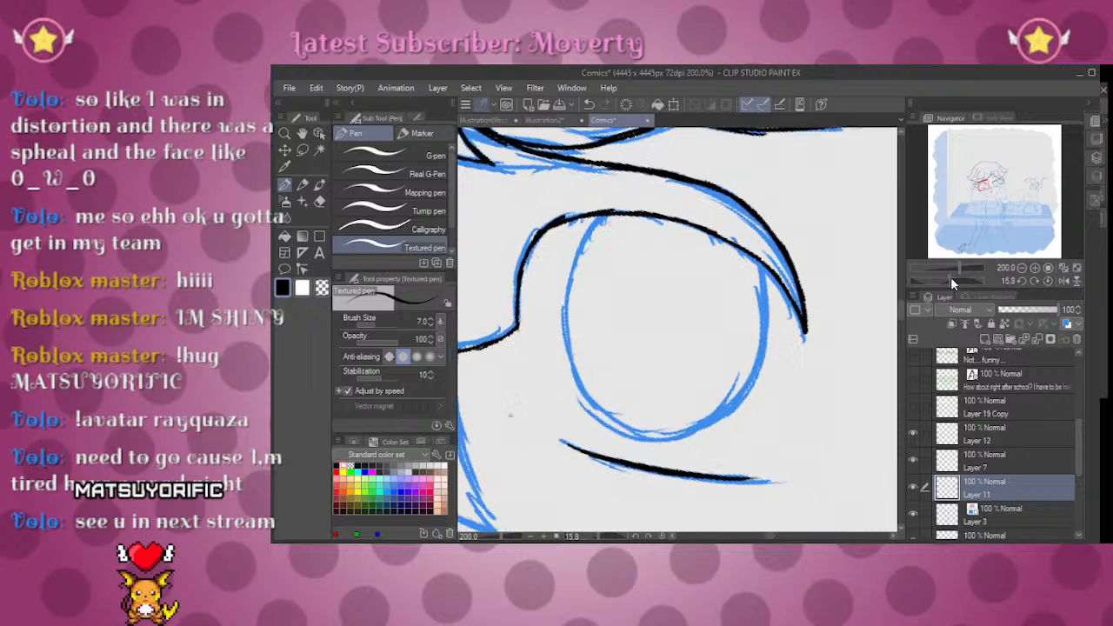
{"action": "mouse_move", "coordinate": [589, 228]}
{"action": "left_mouse_down"}
{"action": "mouse_move", "coordinate": [563, 319]}
{"action": "mouse_move", "coordinate": [609, 419]}
{"action": "left_mouse_up"}
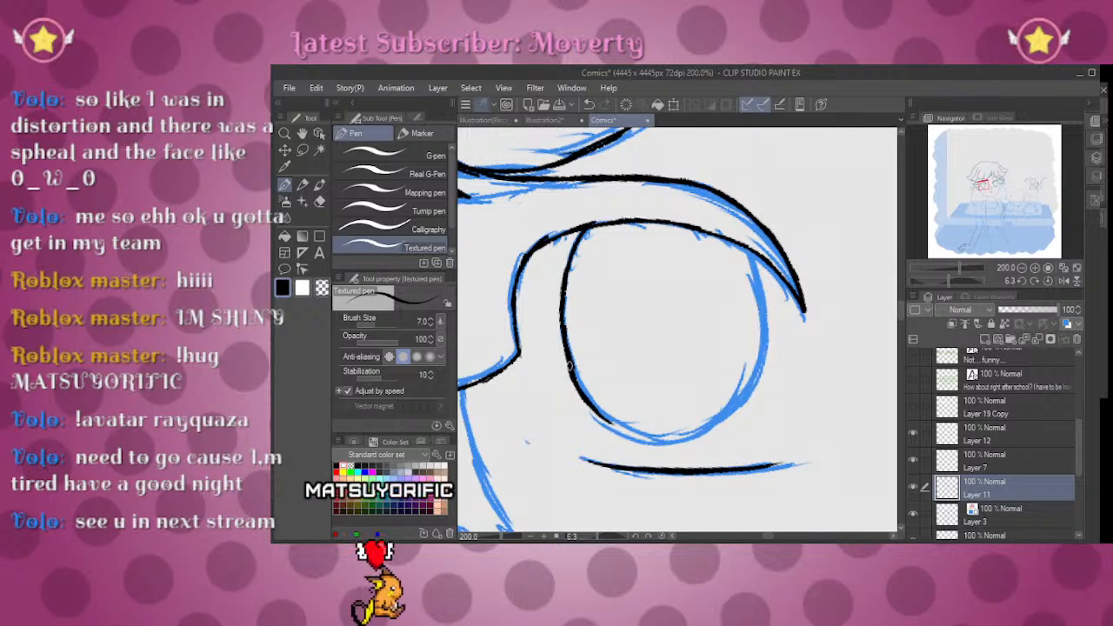
Step: Ink the left-hand iris's bottom curve and nose-side edge, closing the oval up to the upper eyelid
{"action": "key", "text": "e"}
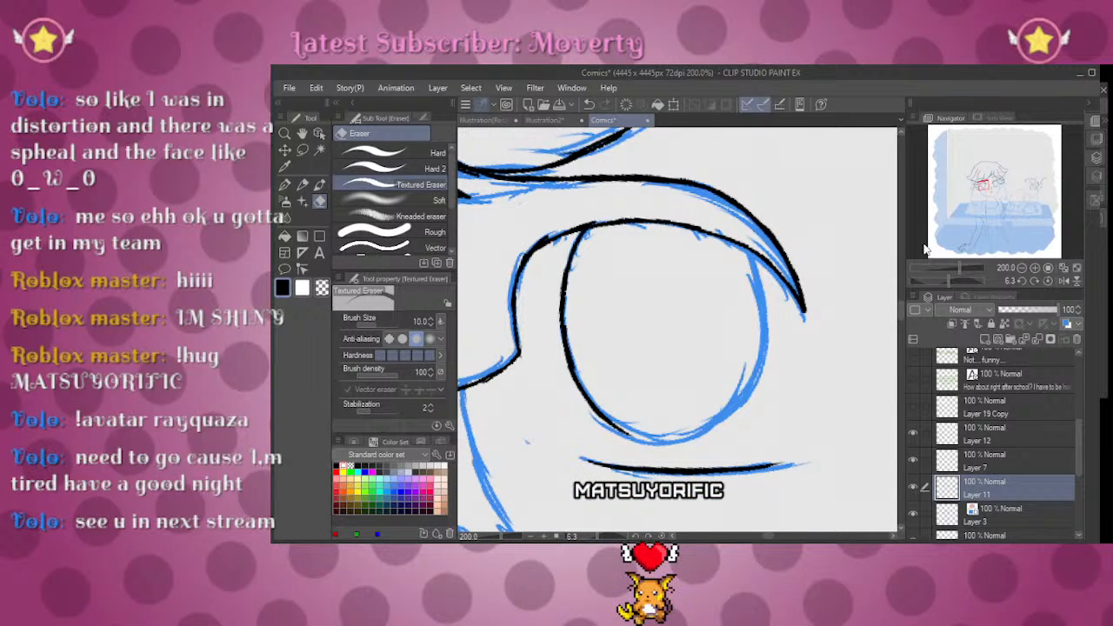
{"action": "left_click_drag", "start_coordinate": [963, 278], "coordinate": [981, 279]}
{"action": "key", "text": "p"}
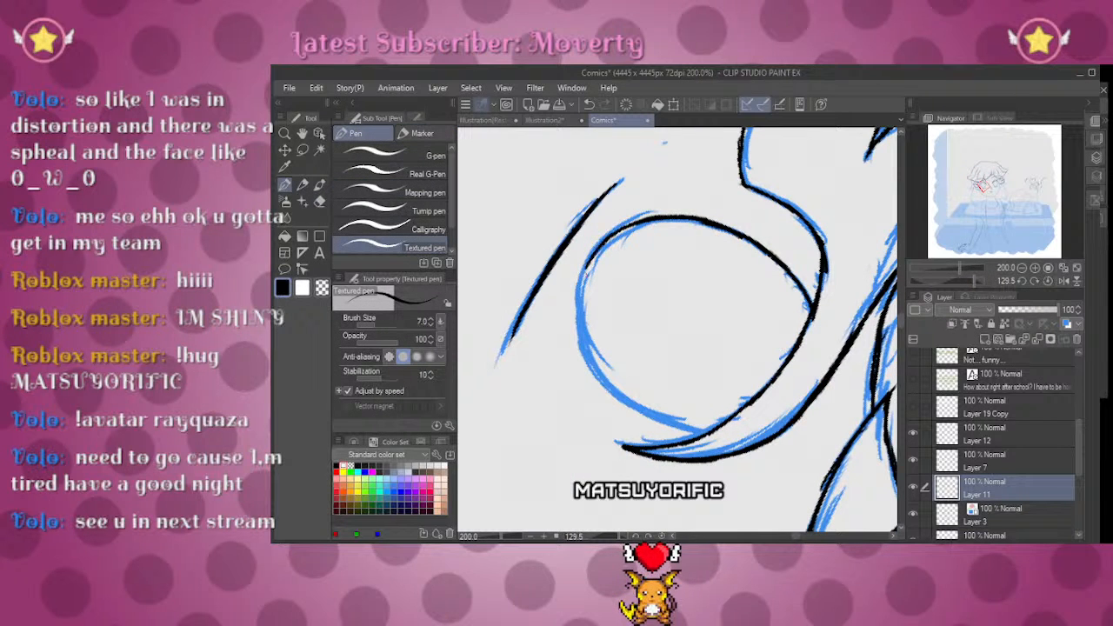
{"action": "left_click_drag", "start_coordinate": [593, 258], "coordinate": [579, 297]}
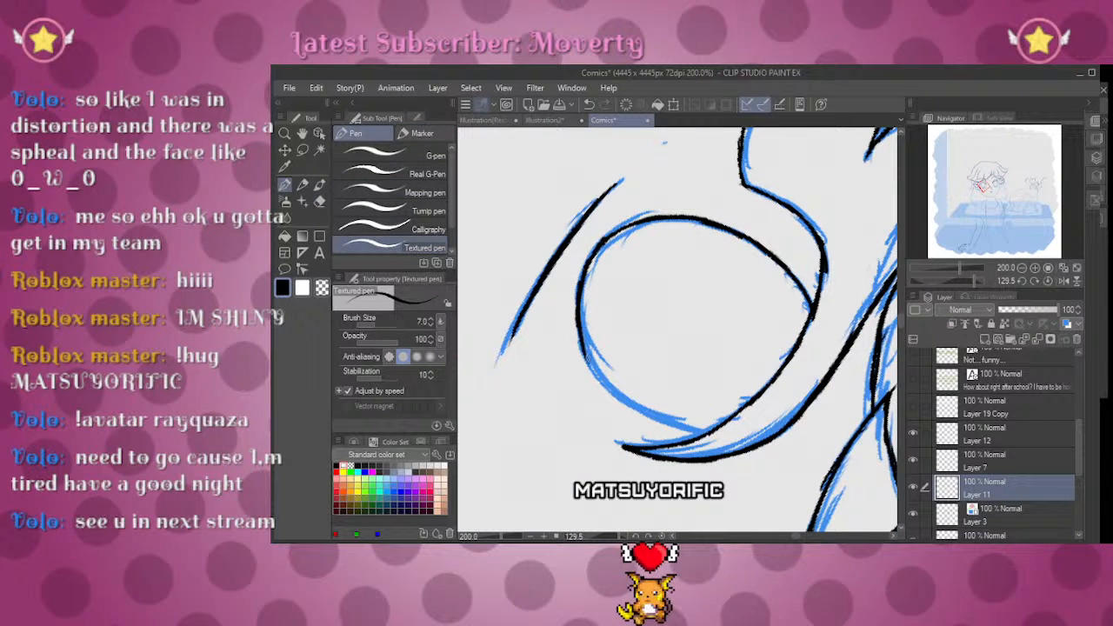
{"action": "left_click_drag", "start_coordinate": [634, 414], "coordinate": [691, 432]}
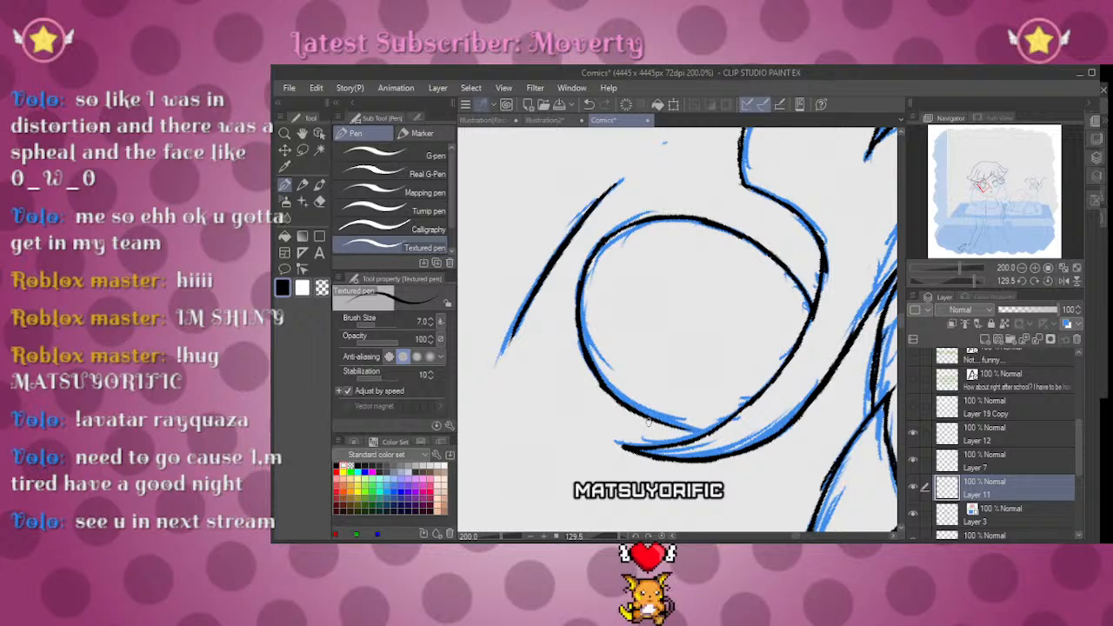
Step: Redraw the upper nose-side edge of the left-hand iris so that it joins the eyelid line smoothly
{"action": "left_click", "coordinate": [1047, 281]}
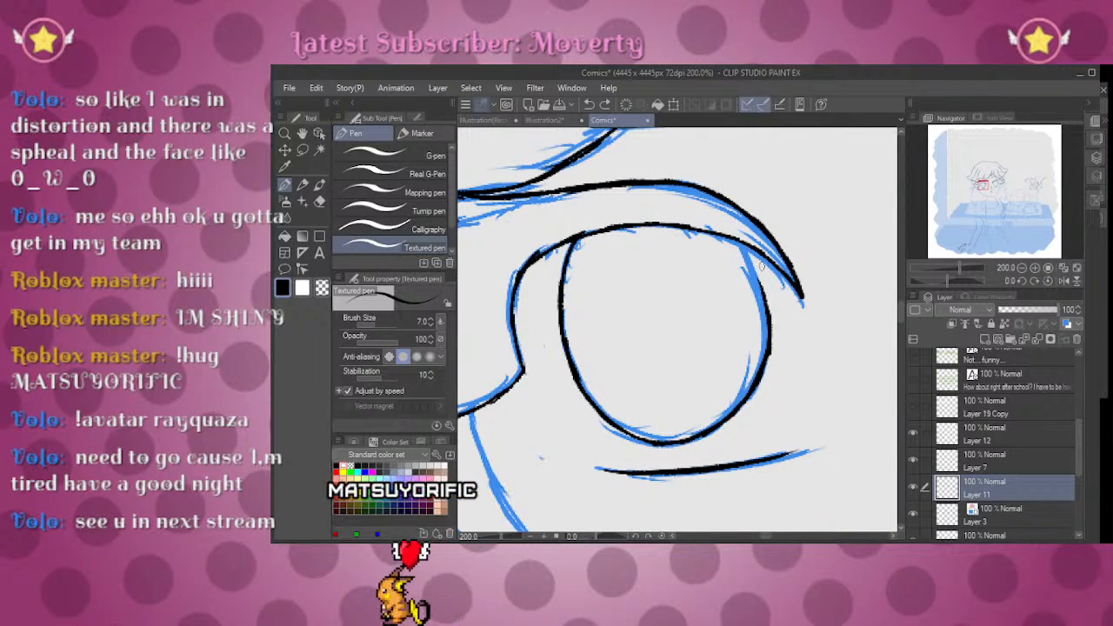
{"action": "key", "text": "e"}
{"action": "key", "text": "p"}
{"action": "left_click_drag", "start_coordinate": [737, 240], "coordinate": [748, 273]}
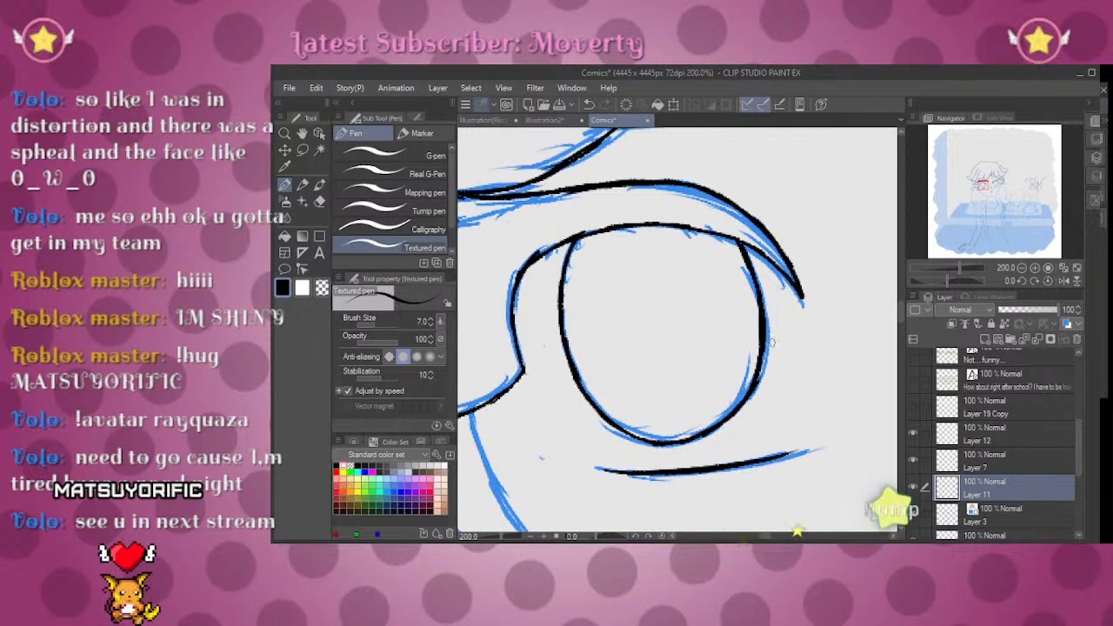
{"action": "key", "text": "e"}
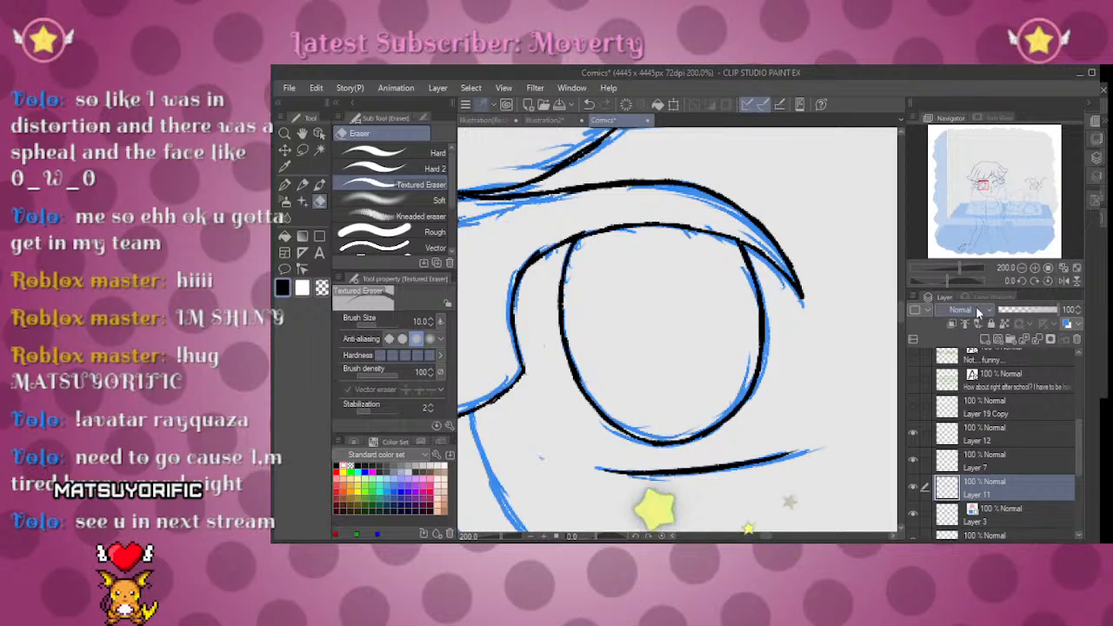
Step: Ink the nose-side edge of the right-hand eye's iris, running down from the upper eyelid
{"action": "left_click_drag", "start_coordinate": [965, 271], "coordinate": [952, 265]}
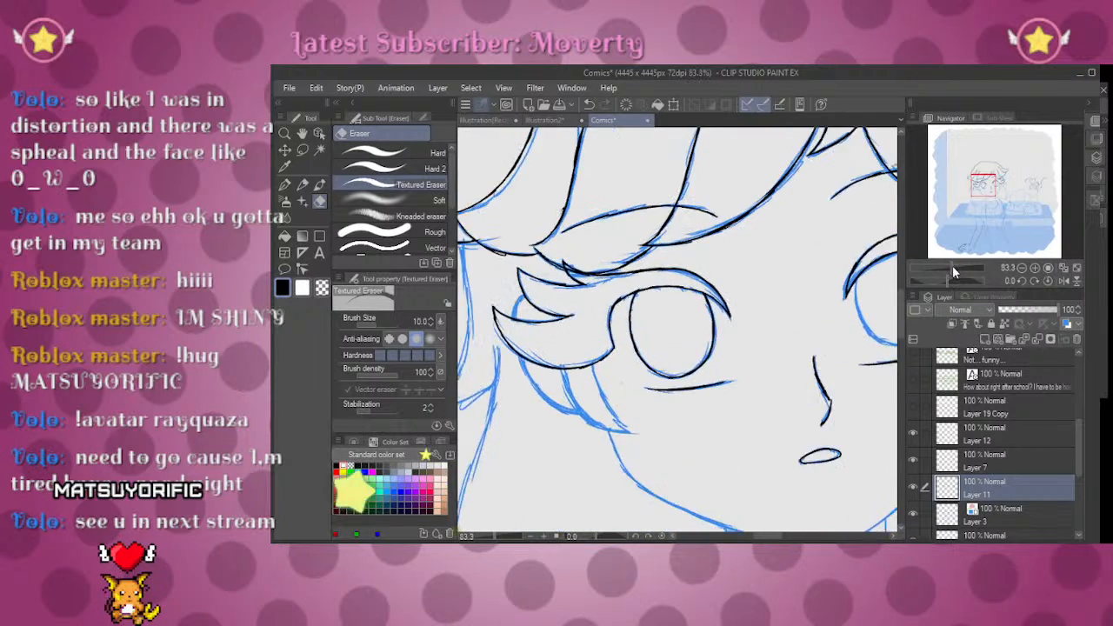
{"action": "left_click_drag", "start_coordinate": [830, 305], "coordinate": [567, 365]}
{"action": "left_click_drag", "start_coordinate": [954, 264], "coordinate": [961, 264]}
{"action": "left_click_drag", "start_coordinate": [710, 388], "coordinate": [796, 329]}
{"action": "key", "text": "p"}
{"action": "mouse_move", "coordinate": [626, 257]}
{"action": "left_mouse_down"}
{"action": "mouse_move", "coordinate": [628, 335]}
{"action": "mouse_move", "coordinate": [635, 400]}
{"action": "left_mouse_up"}
Step: Ink the right-hand iris's bottom curve and outer side, closing the oval against the upper eyelid
{"action": "left_click_drag", "start_coordinate": [954, 275], "coordinate": [982, 274]}
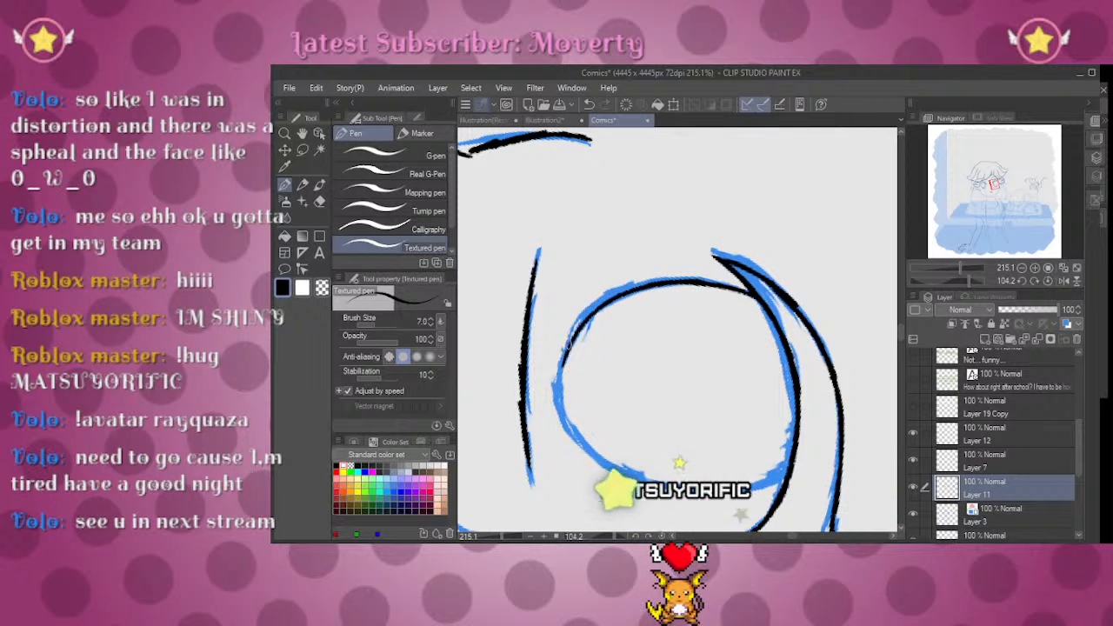
{"action": "left_click_drag", "start_coordinate": [971, 283], "coordinate": [984, 283]}
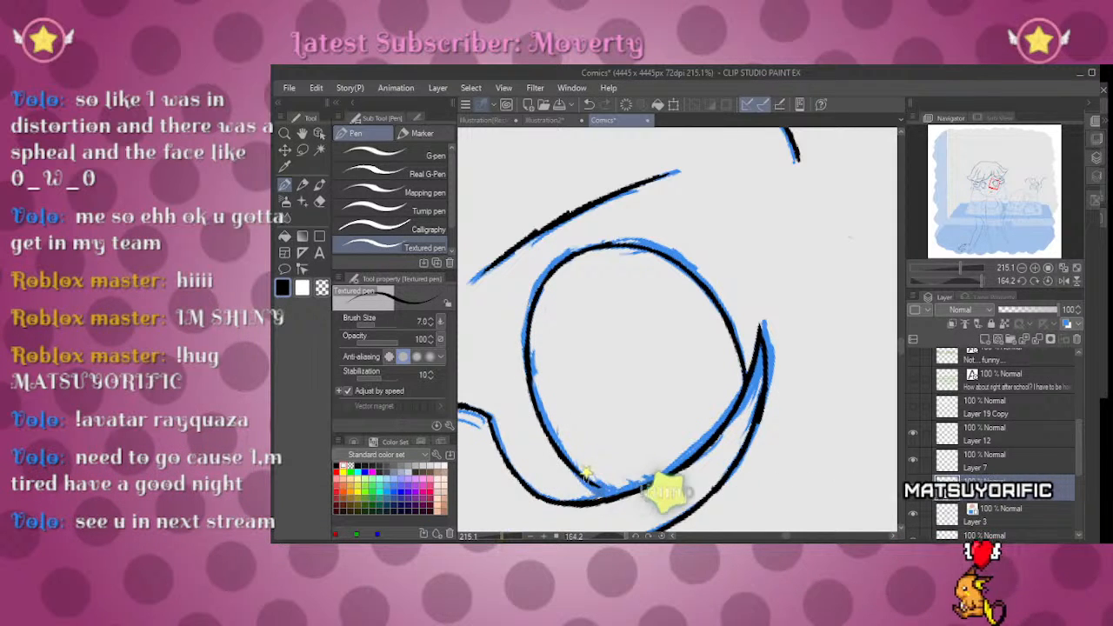
{"action": "left_click", "coordinate": [1048, 280]}
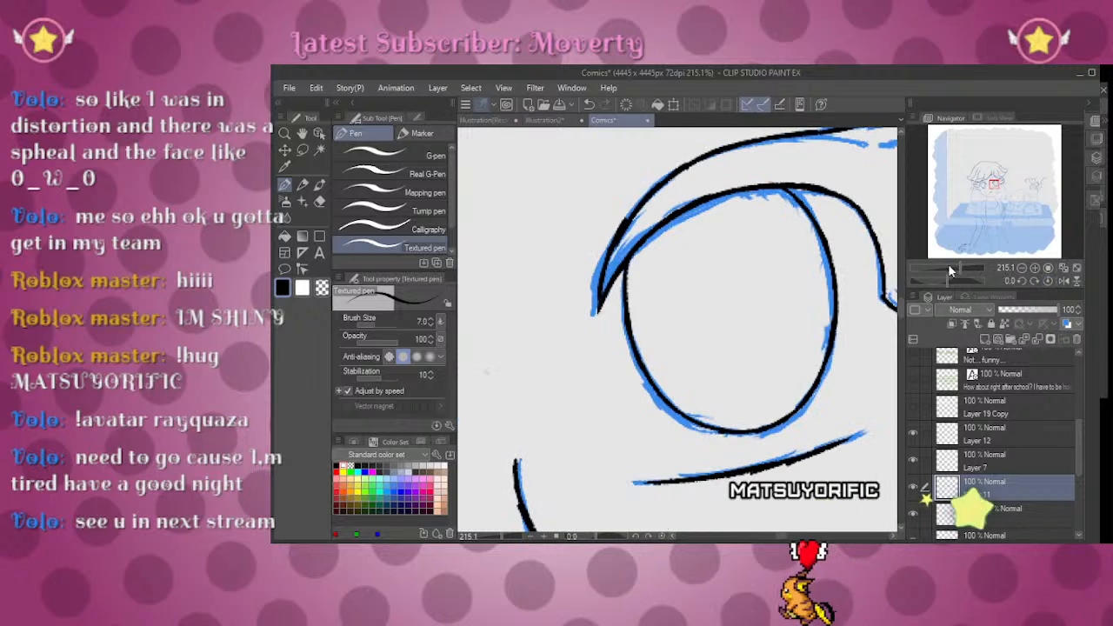
{"action": "mouse_move", "coordinate": [948, 269]}
{"action": "left_mouse_down"}
{"action": "mouse_move", "coordinate": [935, 267]}
{"action": "mouse_move", "coordinate": [948, 270]}
{"action": "left_mouse_up"}
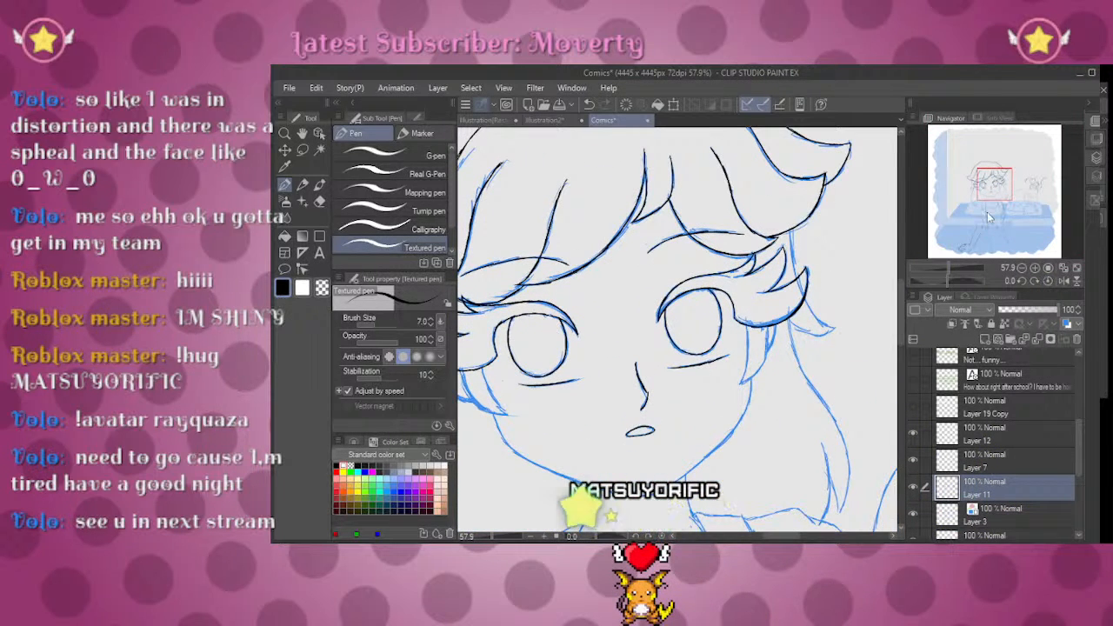
Step: Rework the line weight along the left-hand iris's lower edge and erase the excess ink inside the curve
{"action": "left_click_drag", "start_coordinate": [995, 187], "coordinate": [987, 186]}
{"action": "left_click_drag", "start_coordinate": [951, 270], "coordinate": [977, 263]}
{"action": "scroll", "coordinate": [636, 223], "scroll_direction": "up", "scroll_amount": 4}
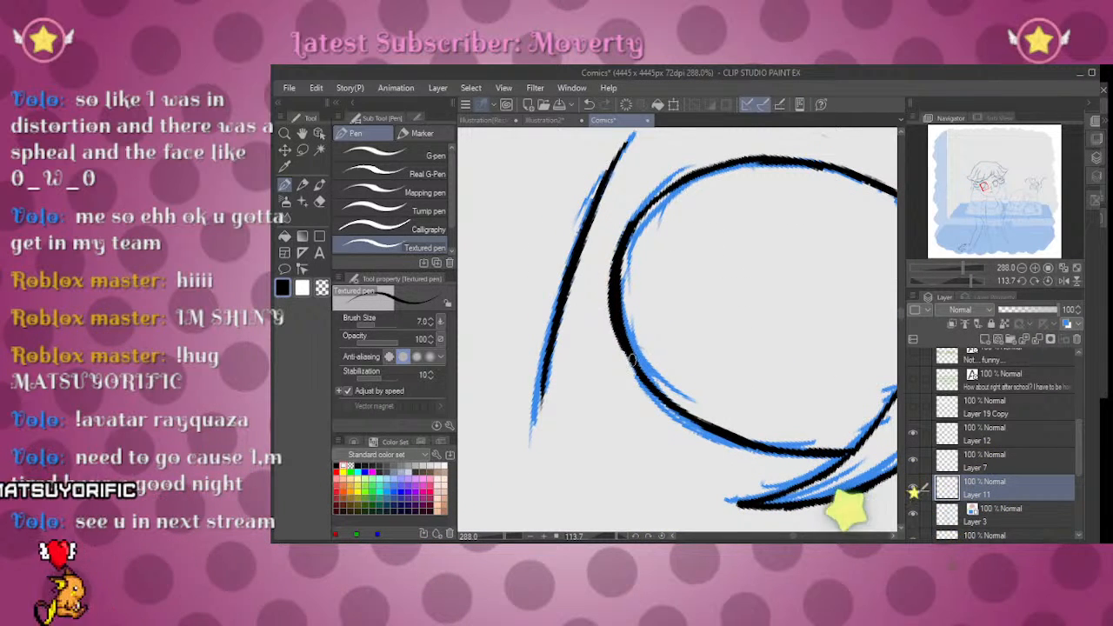
{"action": "key", "text": "e"}
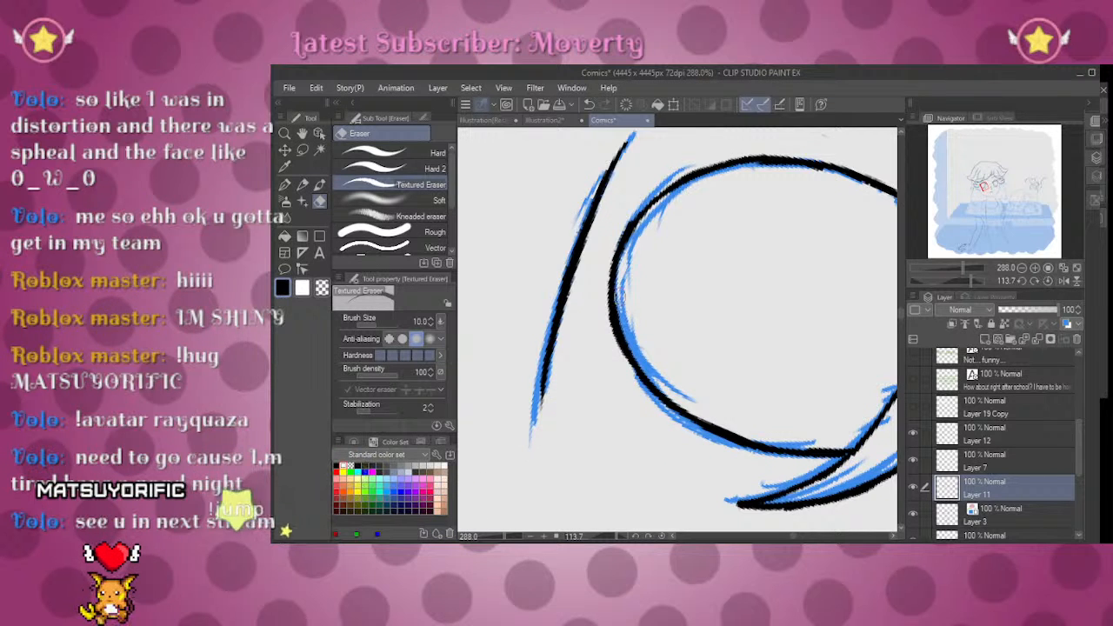
Step: Fill the gap between the doubled ink lines at the left-hand eye's uppermost eyelash tip beside the fringe with black
{"action": "left_click", "coordinate": [1046, 278]}
{"action": "left_click_drag", "start_coordinate": [961, 266], "coordinate": [971, 263]}
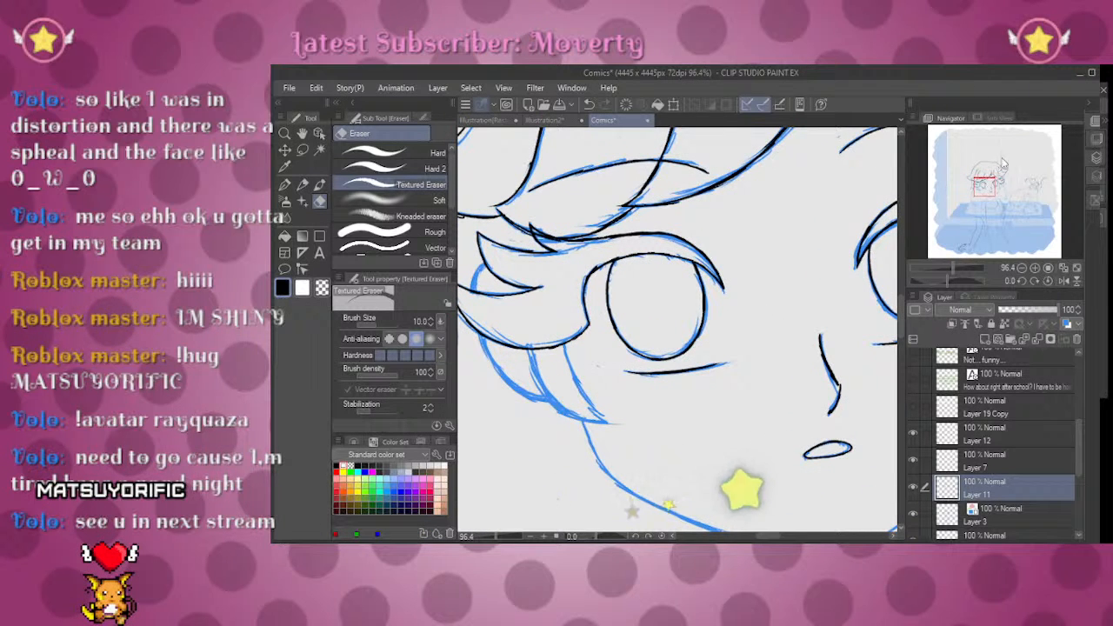
{"action": "mouse_move", "coordinate": [954, 264]}
{"action": "left_mouse_down"}
{"action": "mouse_move", "coordinate": [967, 266]}
{"action": "mouse_move", "coordinate": [957, 271]}
{"action": "left_mouse_up"}
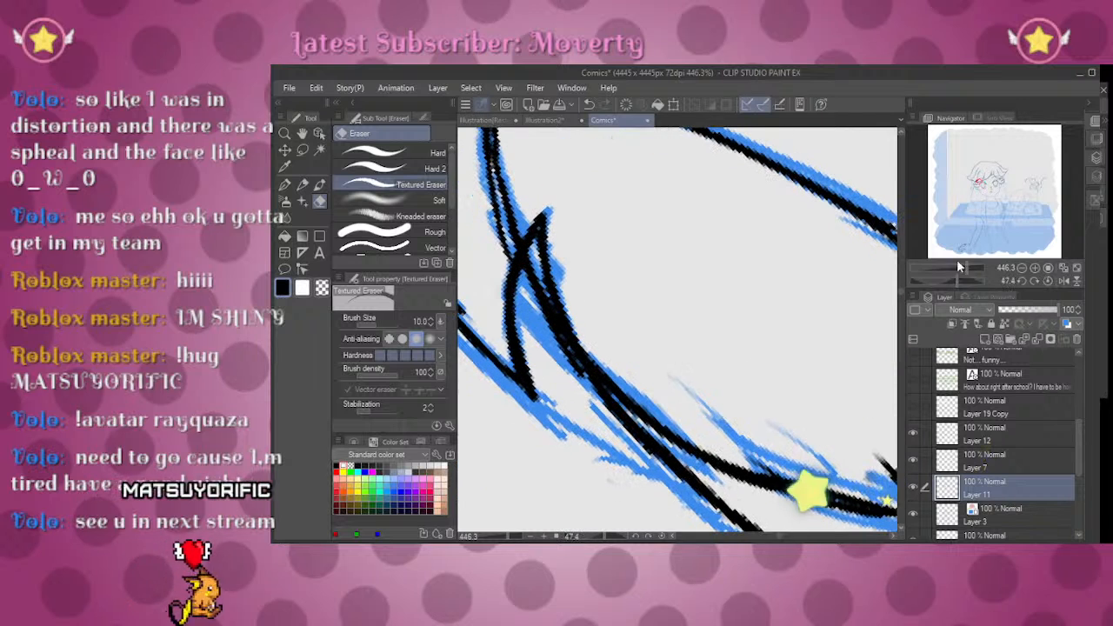
{"action": "key", "text": "p"}
{"action": "mouse_move", "coordinate": [541, 229]}
{"action": "left_mouse_down"}
{"action": "mouse_move", "coordinate": [540, 284]}
{"action": "mouse_move", "coordinate": [559, 329]}
{"action": "mouse_move", "coordinate": [530, 251]}
{"action": "left_mouse_up"}
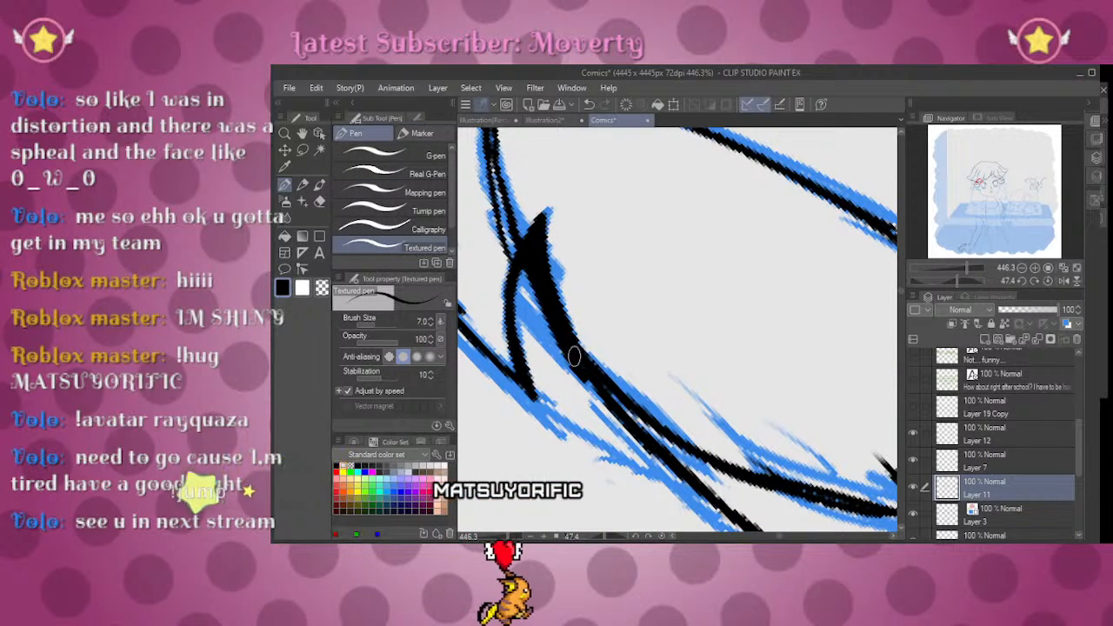
{"action": "left_click", "coordinate": [1049, 279]}
{"action": "mouse_move", "coordinate": [966, 266]}
{"action": "left_mouse_down"}
{"action": "mouse_move", "coordinate": [953, 269]}
{"action": "mouse_move", "coordinate": [966, 268]}
{"action": "left_mouse_up"}
{"action": "left_click_drag", "start_coordinate": [979, 181], "coordinate": [1001, 183]}
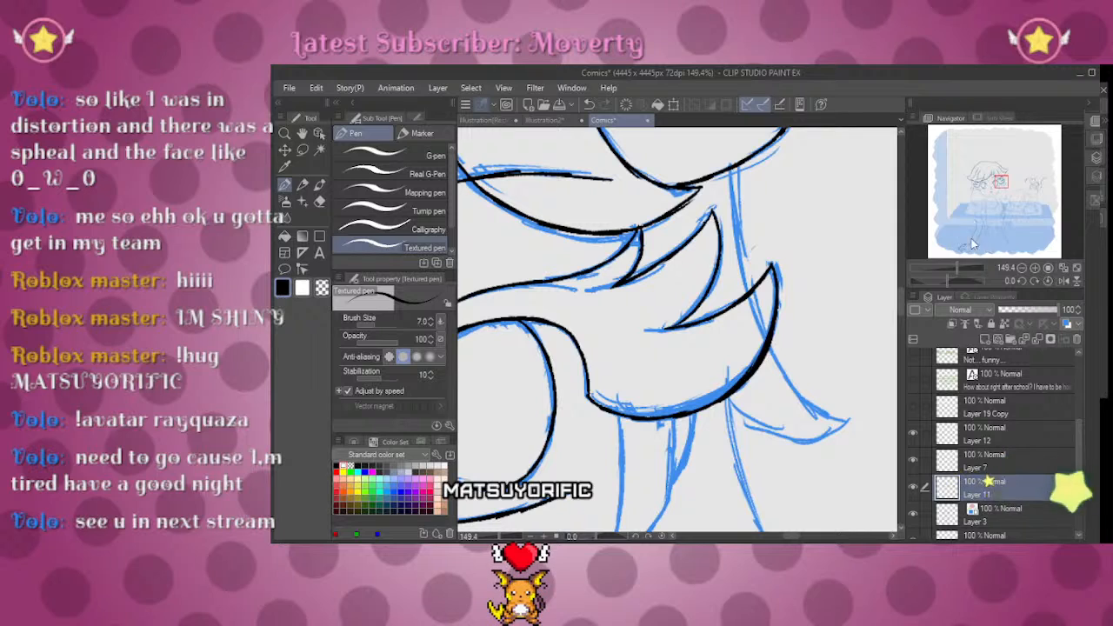
{"action": "left_click_drag", "start_coordinate": [956, 268], "coordinate": [945, 268]}
{"action": "left_click_drag", "start_coordinate": [1012, 208], "coordinate": [996, 212]}
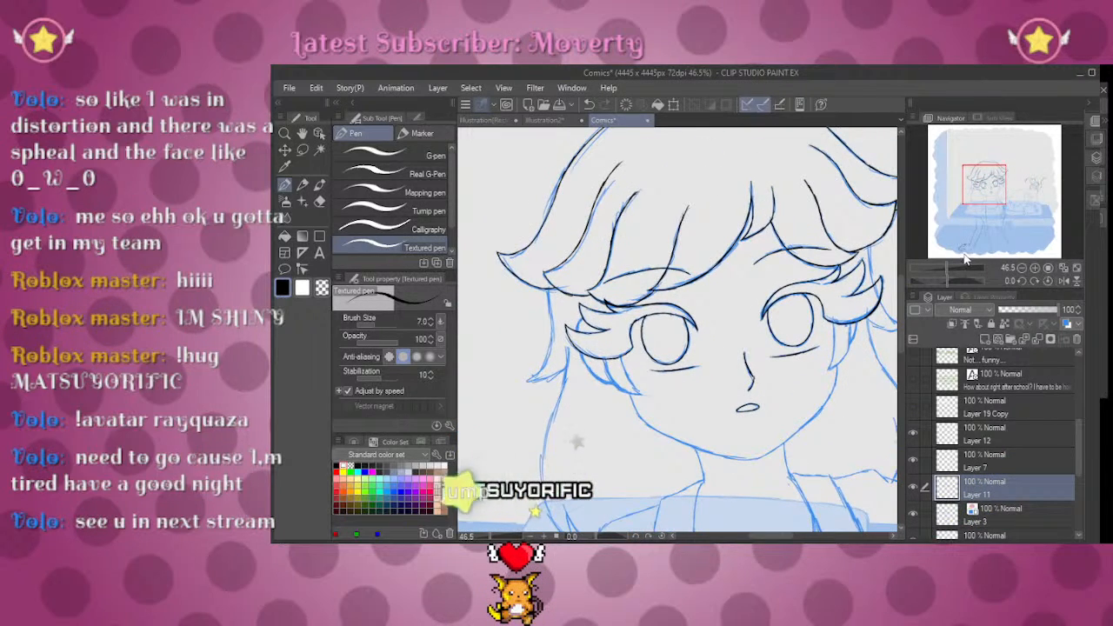
Step: Ink both edges of the pointed lock hanging below the left-hand eye's outer lashes, meeting in a sharp tip by the cheek
{"action": "left_click_drag", "start_coordinate": [948, 268], "coordinate": [957, 268]}
{"action": "left_click_drag", "start_coordinate": [641, 287], "coordinate": [650, 347]}
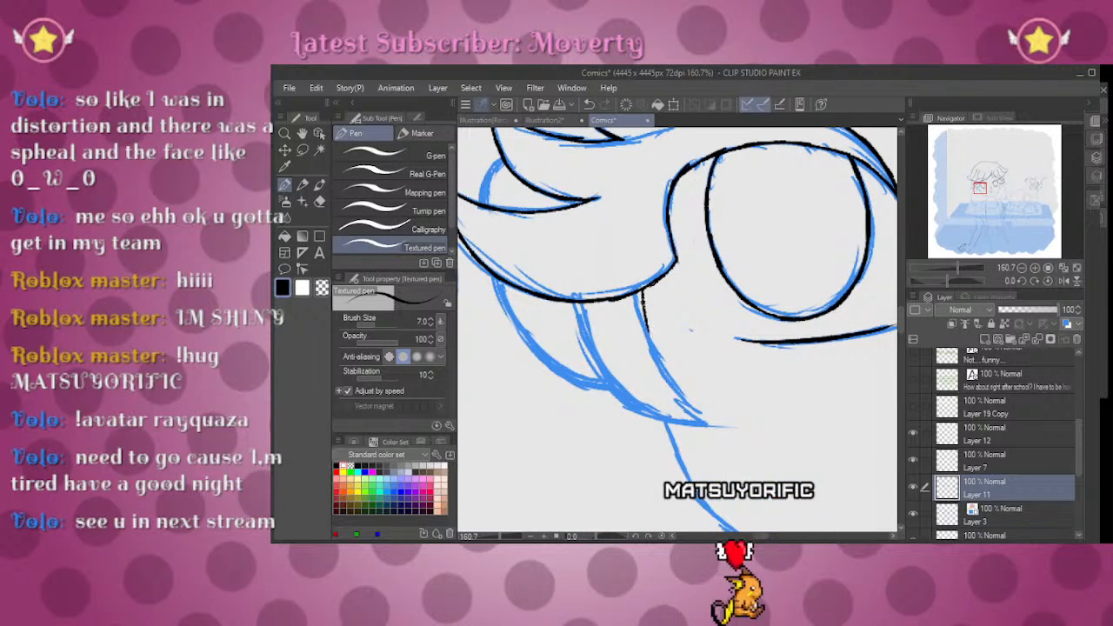
{"action": "left_click_drag", "start_coordinate": [645, 300], "coordinate": [713, 426]}
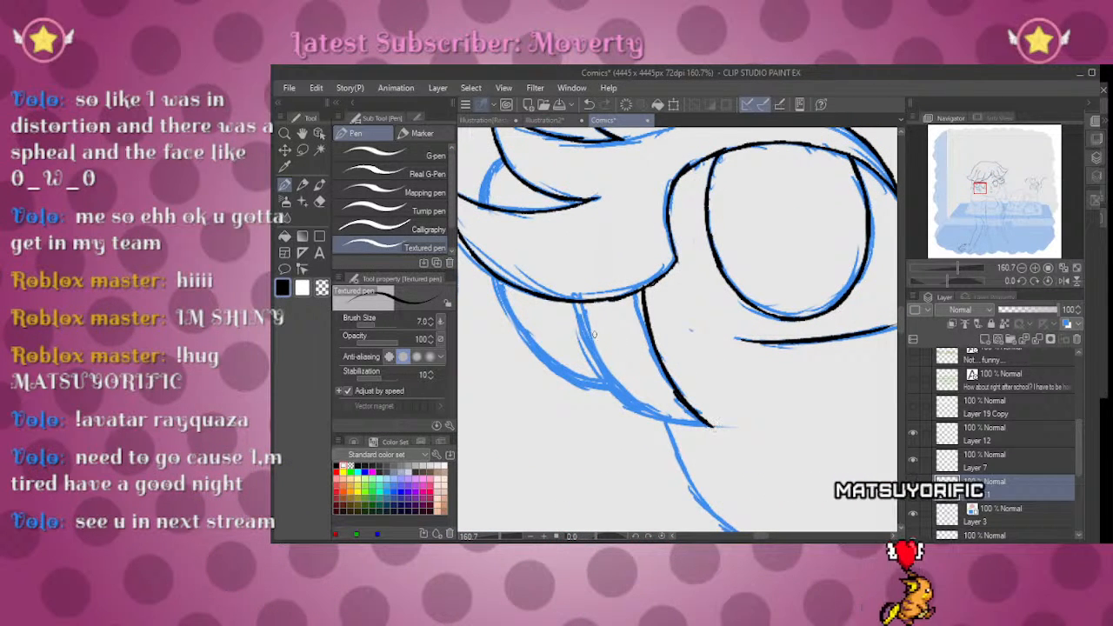
{"action": "left_click_drag", "start_coordinate": [575, 300], "coordinate": [609, 391]}
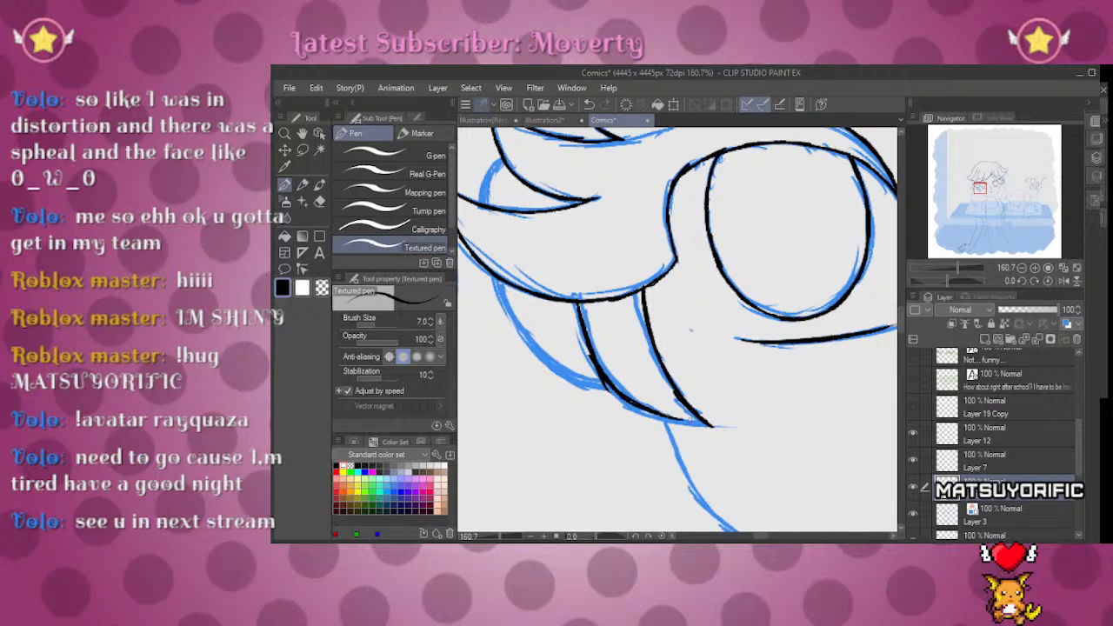
{"action": "key", "text": "e"}
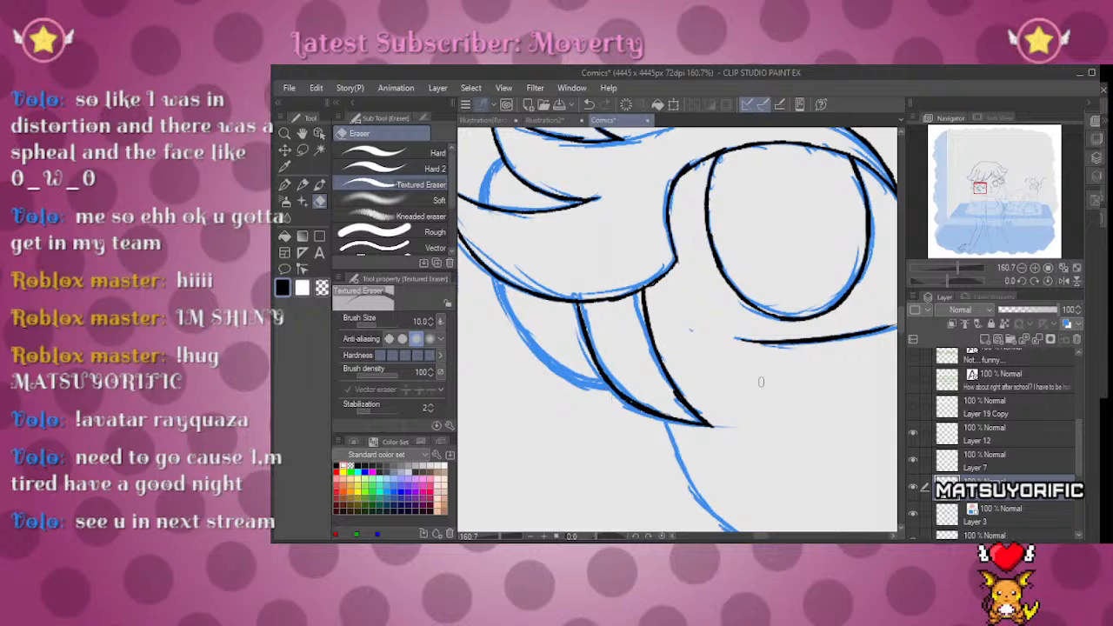
{"action": "key", "text": "p"}
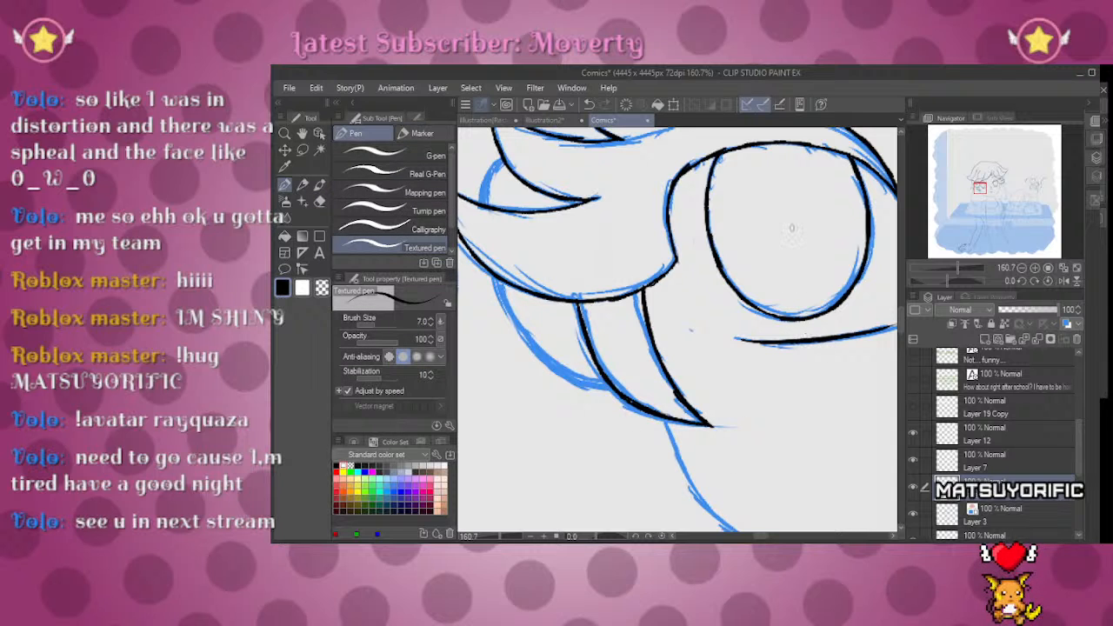
{"action": "mouse_move", "coordinate": [771, 427]}
{"action": "left_mouse_down"}
{"action": "mouse_move", "coordinate": [626, 241]}
{"action": "mouse_move", "coordinate": [818, 216]}
{"action": "left_mouse_up"}
Step: Ink the pointed lock below the right-hand eye's outer lashes and the shorter strand behind it, working on the mirrored canvas
{"action": "left_click_drag", "start_coordinate": [955, 267], "coordinate": [952, 266]}
{"action": "left_click", "coordinate": [1065, 280]}
{"action": "left_click_drag", "start_coordinate": [527, 264], "coordinate": [756, 384]}
{"action": "mouse_move", "coordinate": [961, 269]}
{"action": "left_mouse_down"}
{"action": "mouse_move", "coordinate": [943, 268]}
{"action": "mouse_move", "coordinate": [959, 268]}
{"action": "left_mouse_up"}
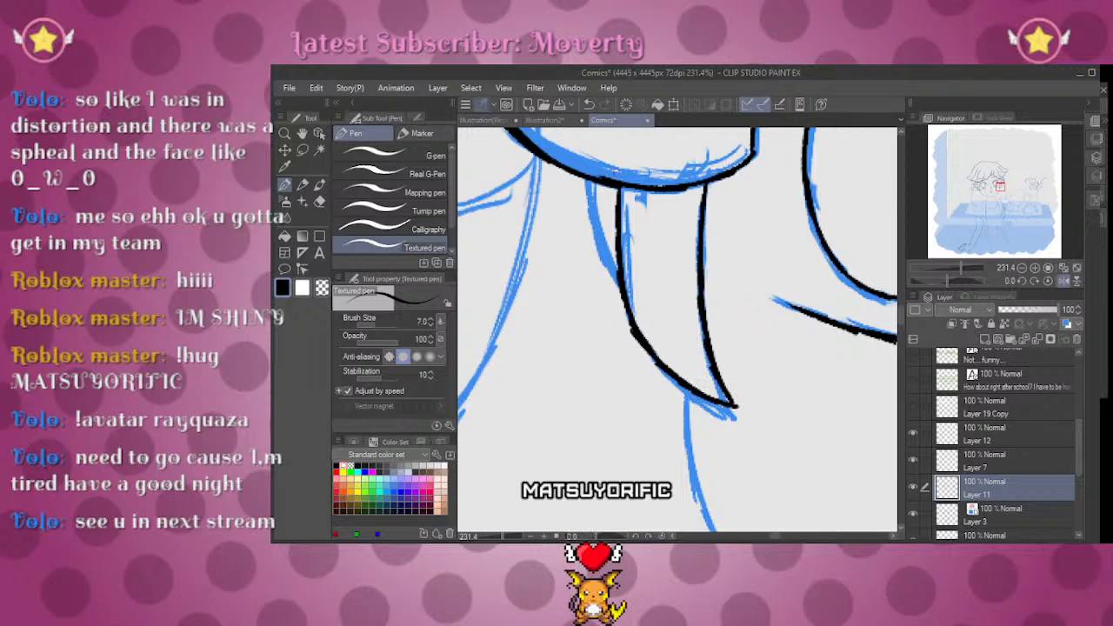
{"action": "left_click_drag", "start_coordinate": [635, 217], "coordinate": [683, 291]}
{"action": "left_click_drag", "start_coordinate": [635, 251], "coordinate": [668, 344]}
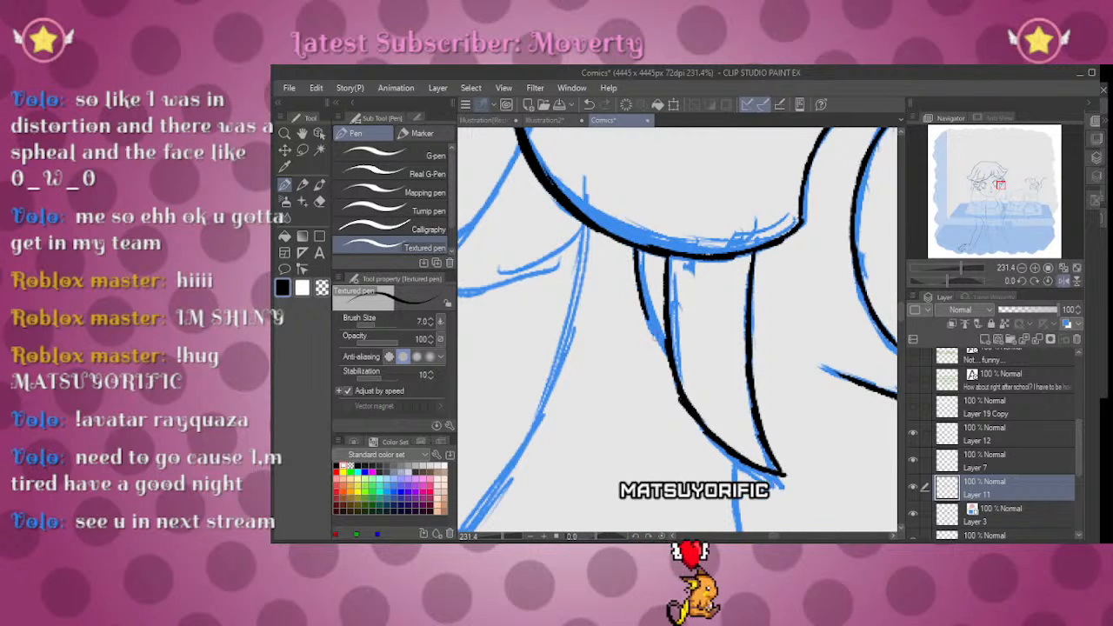
Step: Ink the shorter strand behind the left-hand cheek lock and clean up where it joins the lash outline
{"action": "left_click_drag", "start_coordinate": [961, 268], "coordinate": [950, 268]}
{"action": "left_click", "coordinate": [1063, 281]}
{"action": "left_click_drag", "start_coordinate": [994, 185], "coordinate": [965, 205]}
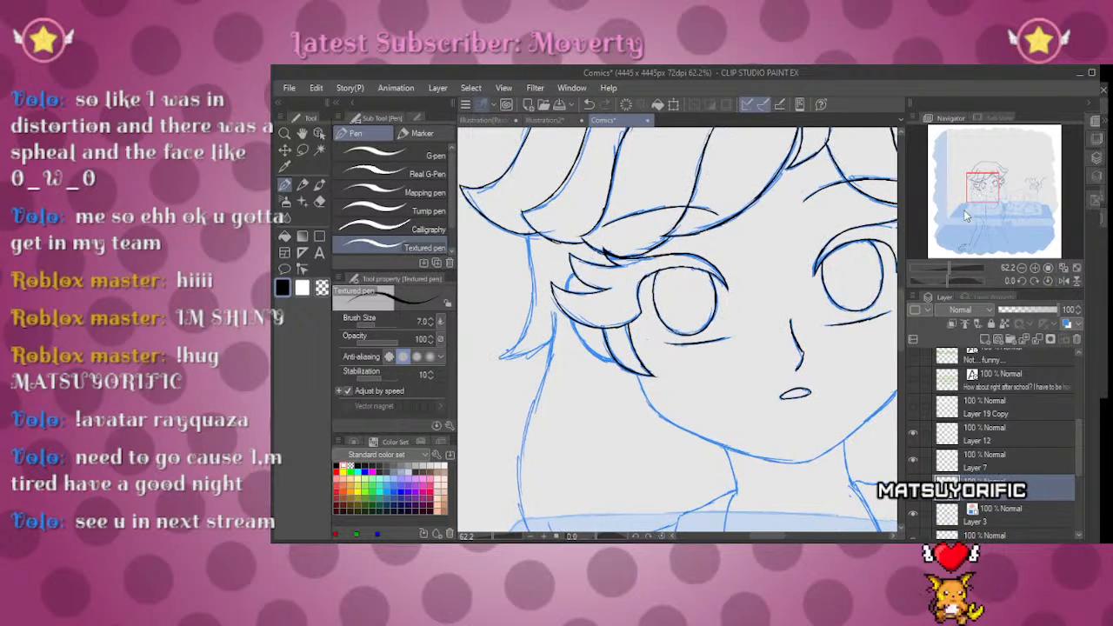
{"action": "left_click_drag", "start_coordinate": [954, 270], "coordinate": [957, 268]}
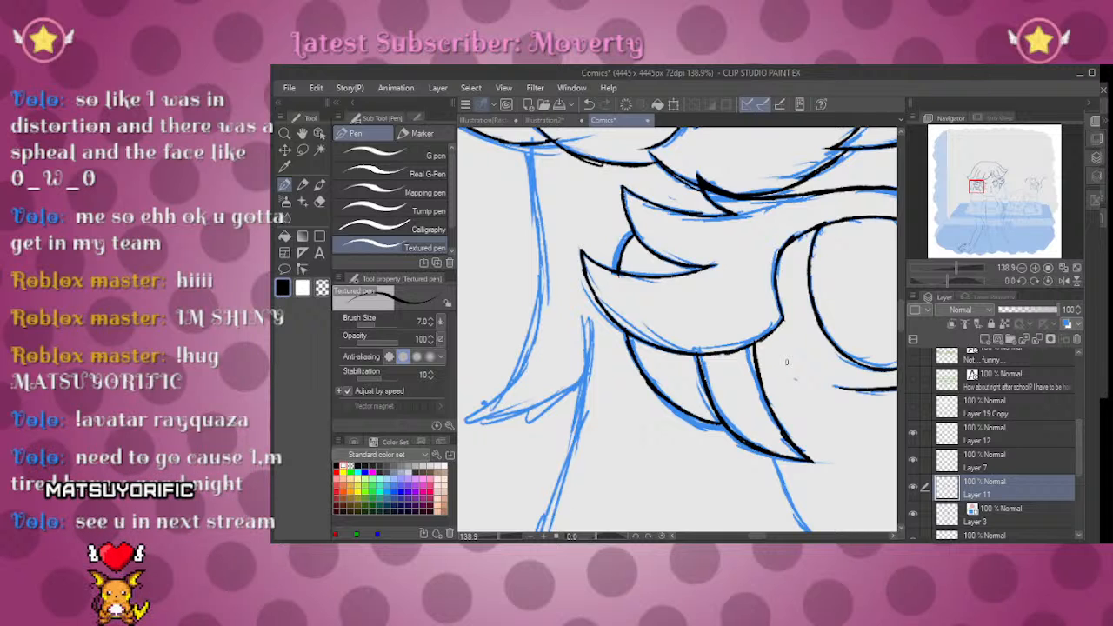
{"action": "left_click_drag", "start_coordinate": [946, 267], "coordinate": [958, 269]}
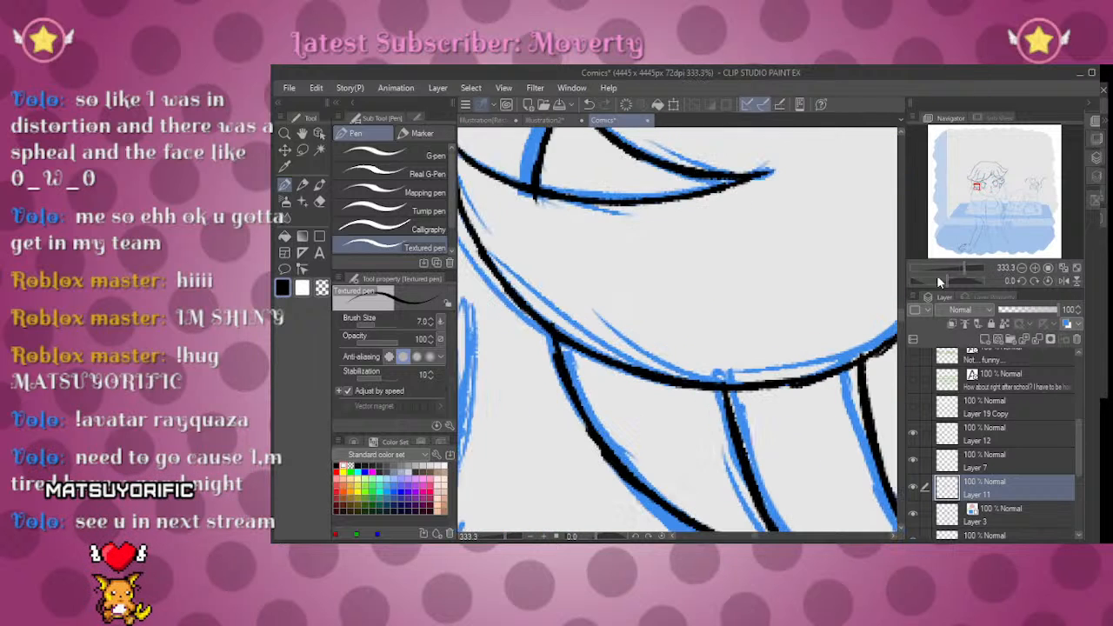
{"action": "key", "text": "e"}
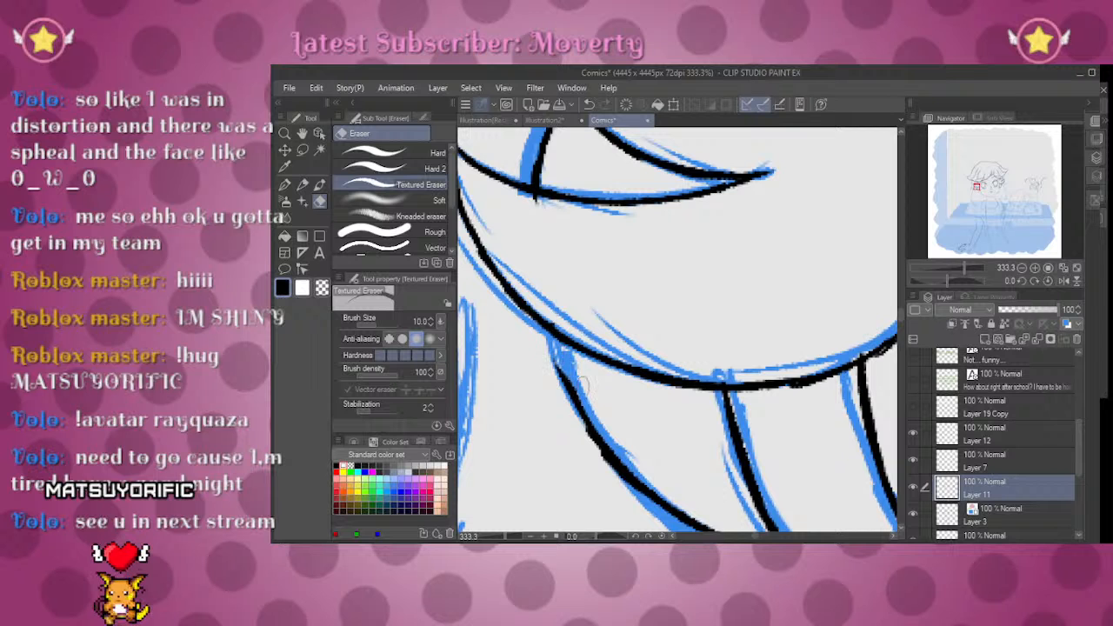
{"action": "key", "text": "p"}
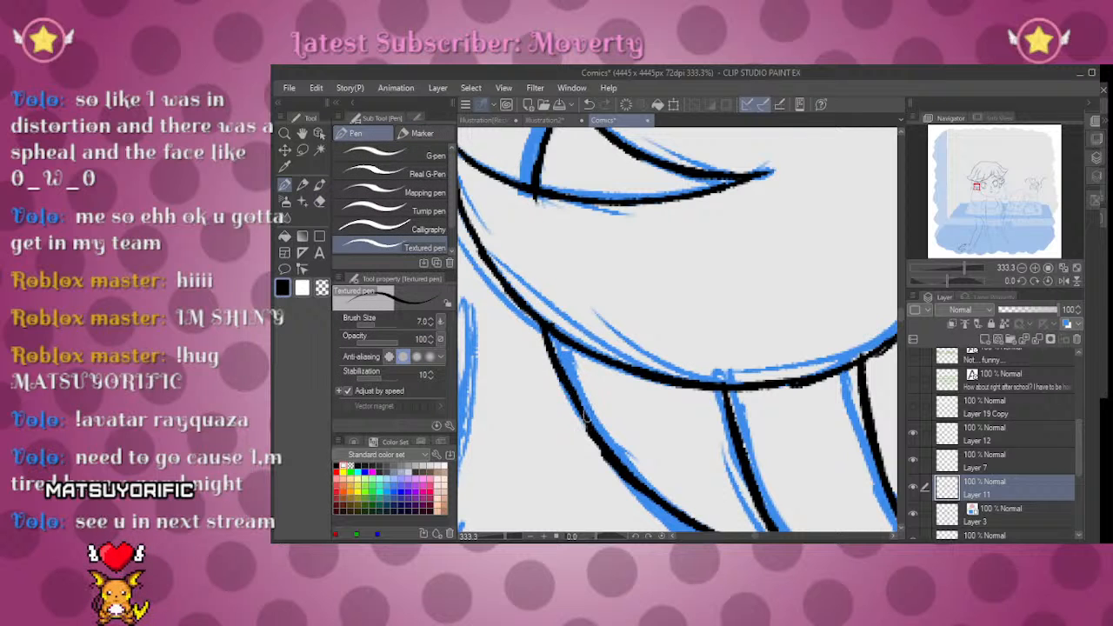
Step: Clean up and even out the short curve joining the two pointed lashes at the left-hand eye's outer corner
{"action": "left_click_drag", "start_coordinate": [551, 178], "coordinate": [585, 330]}
{"action": "key", "text": "e"}
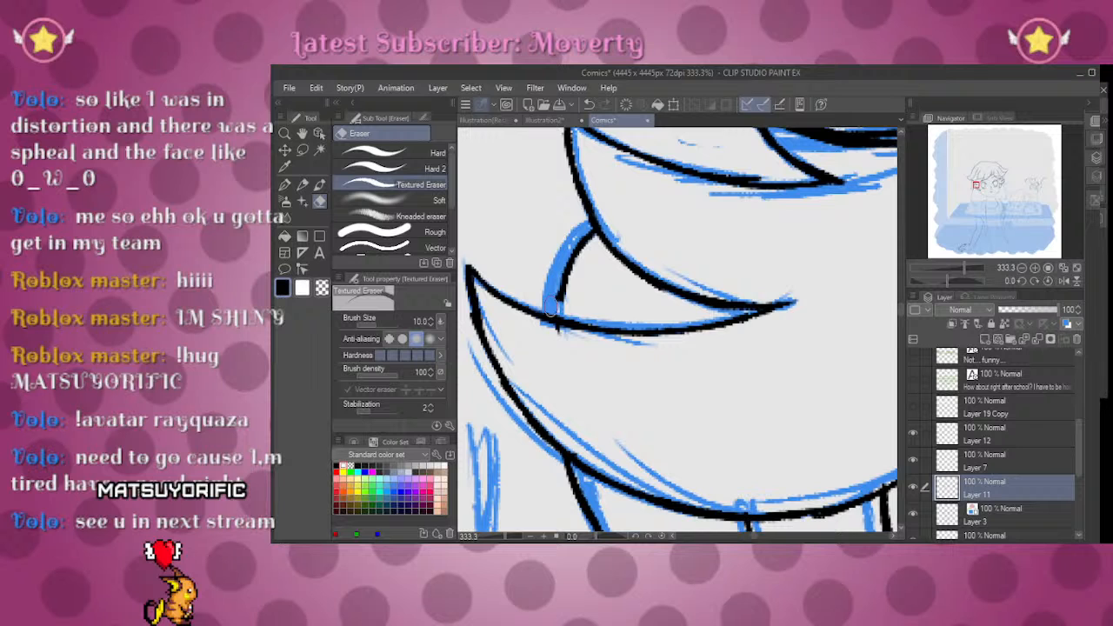
{"action": "key", "text": "p"}
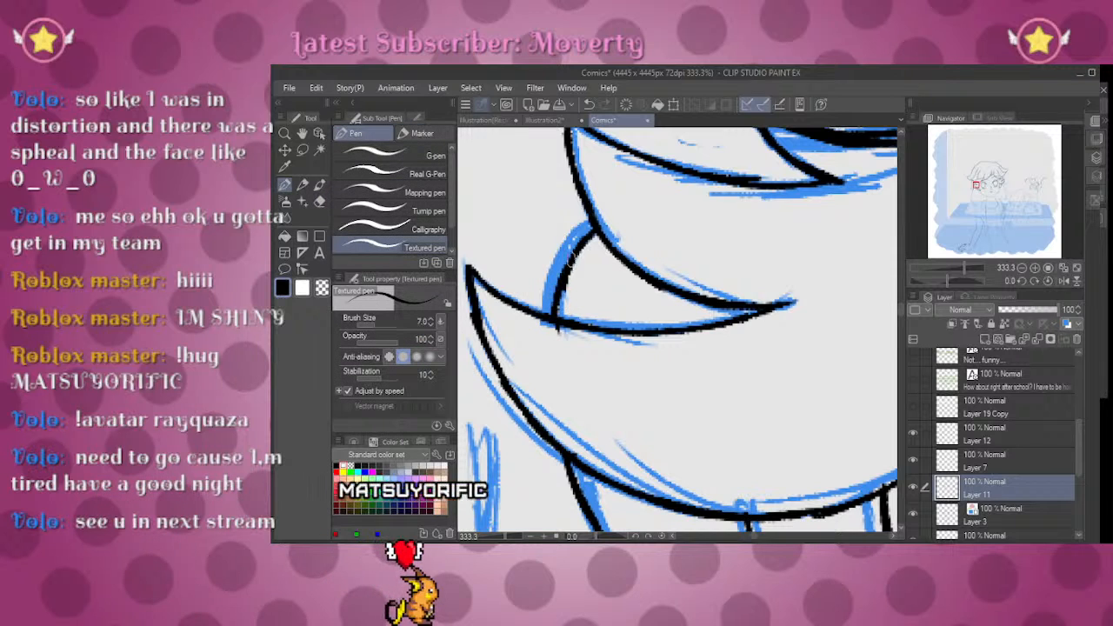
{"action": "key", "text": "e"}
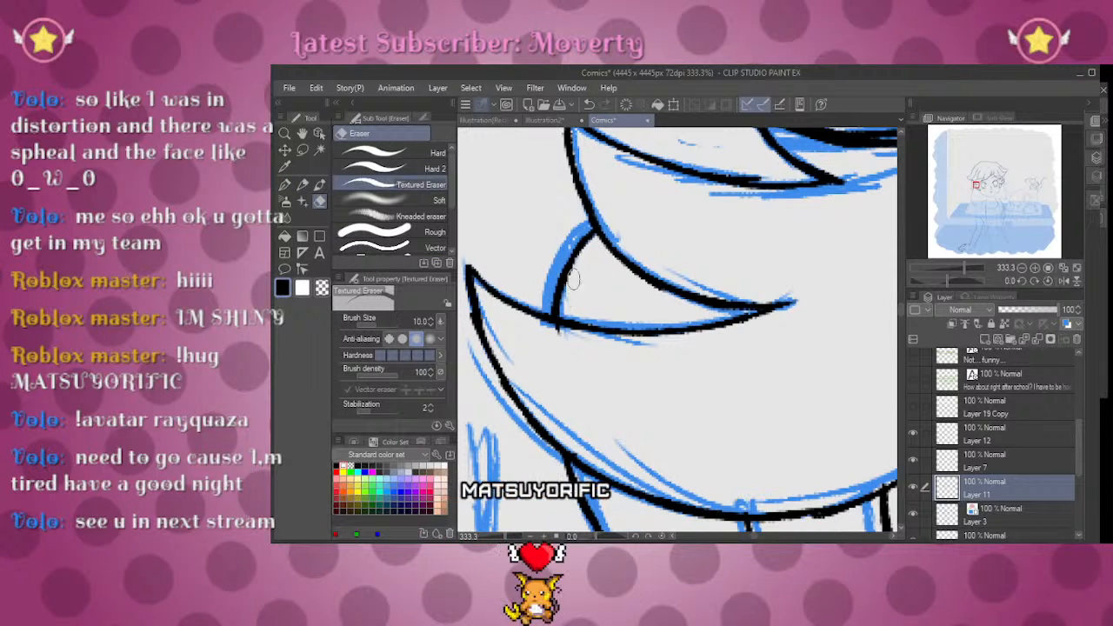
{"action": "mouse_move", "coordinate": [964, 264]}
{"action": "left_mouse_down"}
{"action": "mouse_move", "coordinate": [950, 263]}
{"action": "mouse_move", "coordinate": [976, 272]}
{"action": "left_mouse_up"}
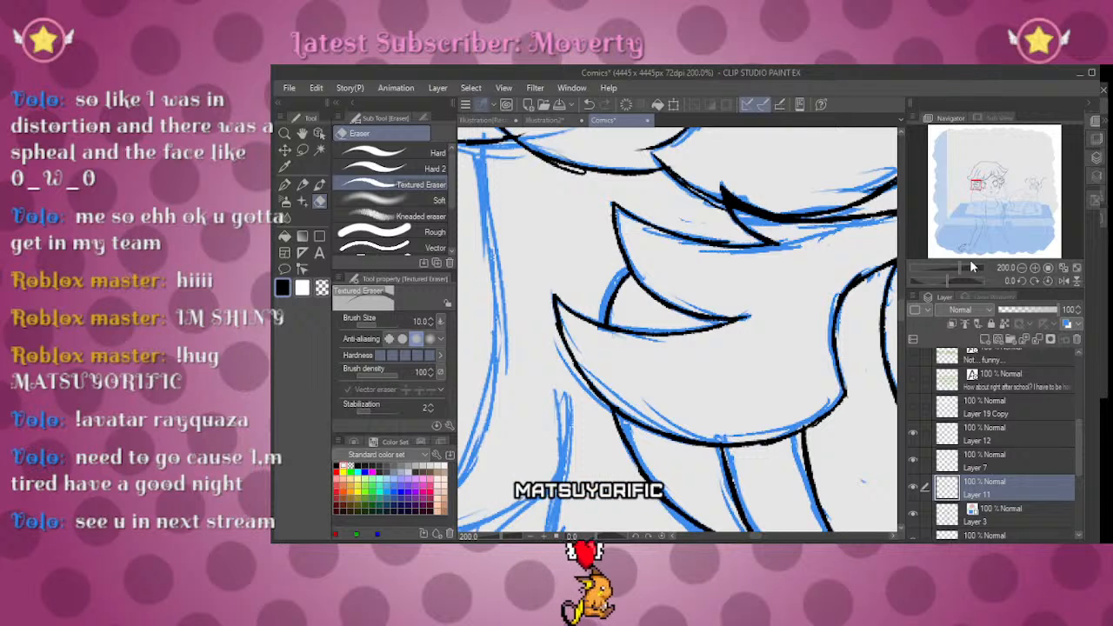
Step: Ink the face contour's left-hand side from the cheek lock's tip down the cheek and along the jaw towards the chin
{"action": "left_click_drag", "start_coordinate": [969, 259], "coordinate": [950, 265]}
{"action": "left_click", "coordinate": [984, 186]}
{"action": "left_click_drag", "start_coordinate": [984, 185], "coordinate": [988, 190]}
{"action": "left_click_drag", "start_coordinate": [943, 276], "coordinate": [956, 266]}
{"action": "mouse_move", "coordinate": [730, 347]}
{"action": "left_mouse_down"}
{"action": "mouse_move", "coordinate": [778, 290]}
{"action": "mouse_move", "coordinate": [798, 285]}
{"action": "left_mouse_up"}
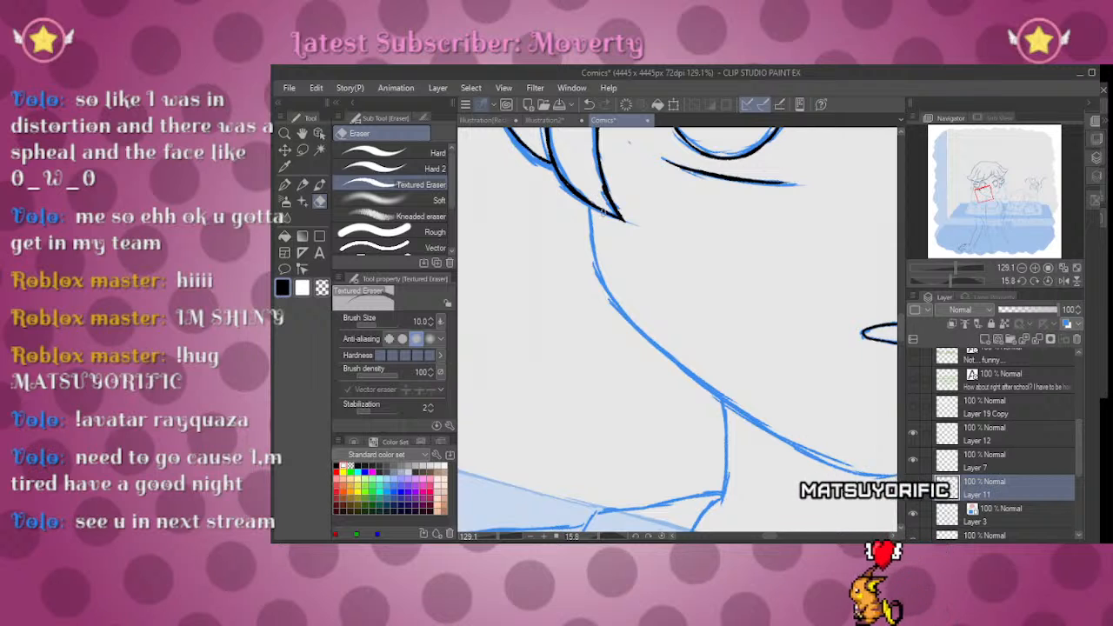
{"action": "key", "text": "p"}
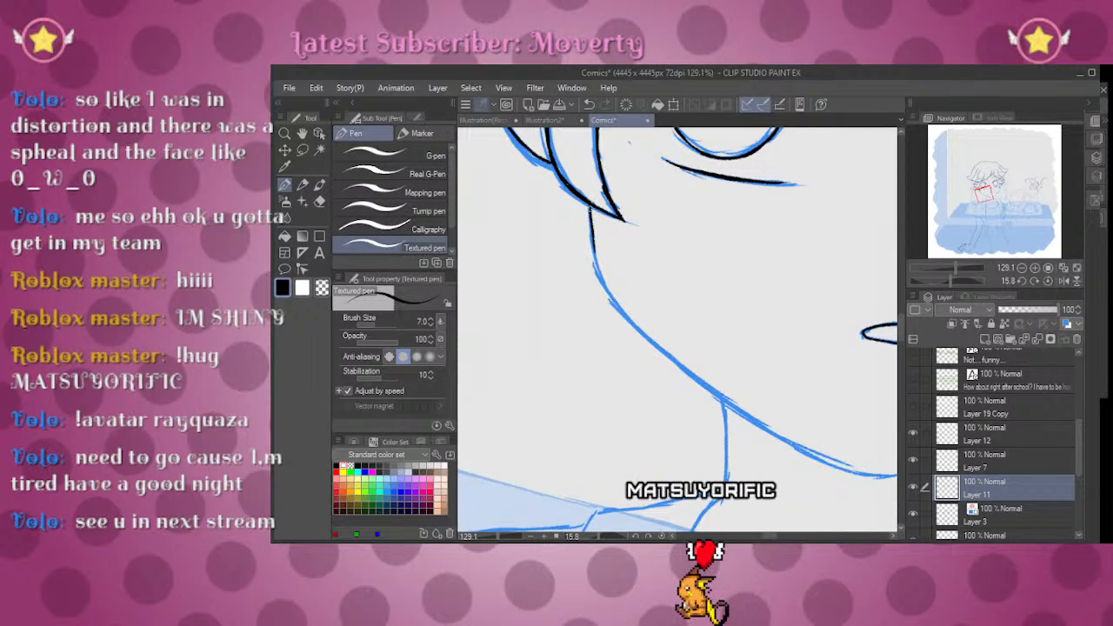
{"action": "left_click_drag", "start_coordinate": [592, 235], "coordinate": [648, 332]}
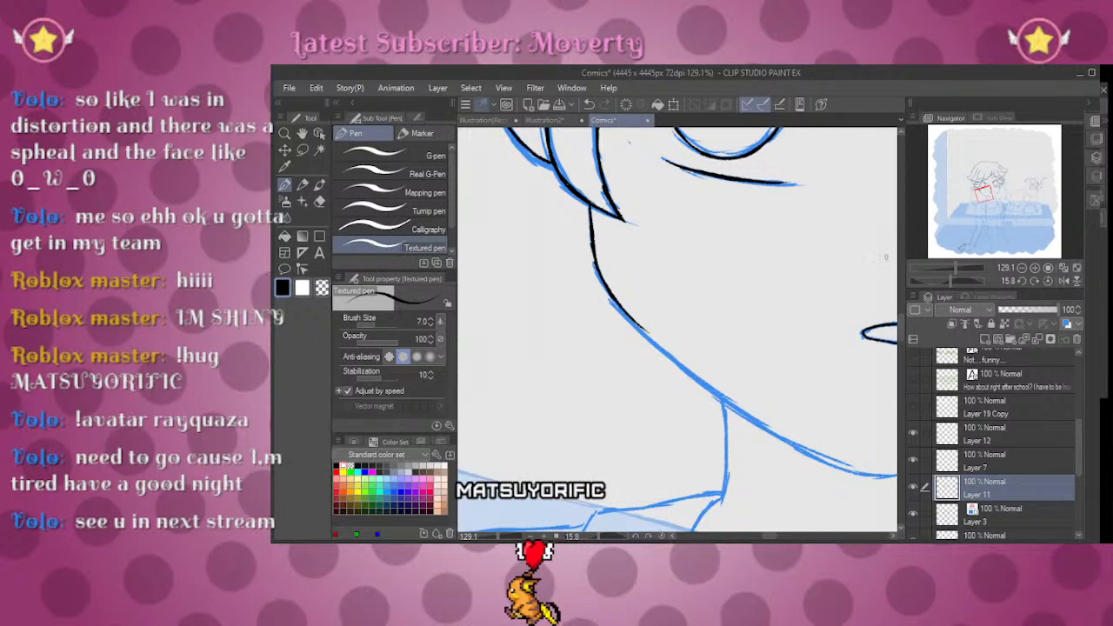
{"action": "left_click_drag", "start_coordinate": [950, 279], "coordinate": [961, 279]}
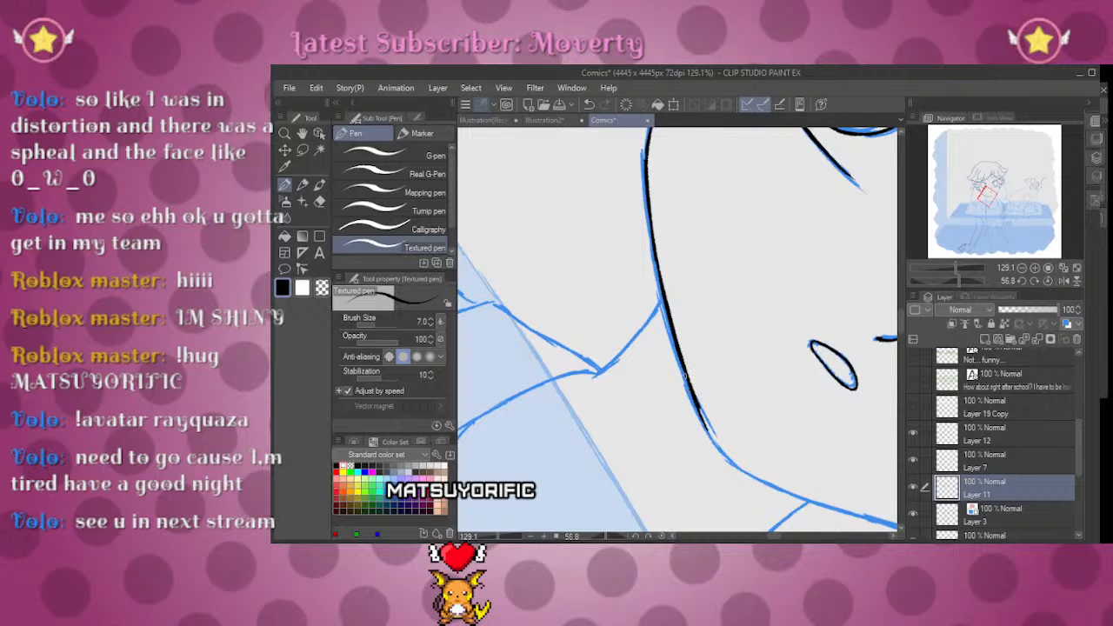
Step: Ink the right-hand cheek and jaw down to the chin, joining the contour, and tidy its junction with the cheek lock
{"action": "left_click", "coordinate": [1050, 280]}
{"action": "mouse_move", "coordinate": [574, 239]}
{"action": "left_mouse_down"}
{"action": "mouse_move", "coordinate": [768, 432]}
{"action": "mouse_move", "coordinate": [810, 331]}
{"action": "mouse_move", "coordinate": [761, 330]}
{"action": "left_mouse_up"}
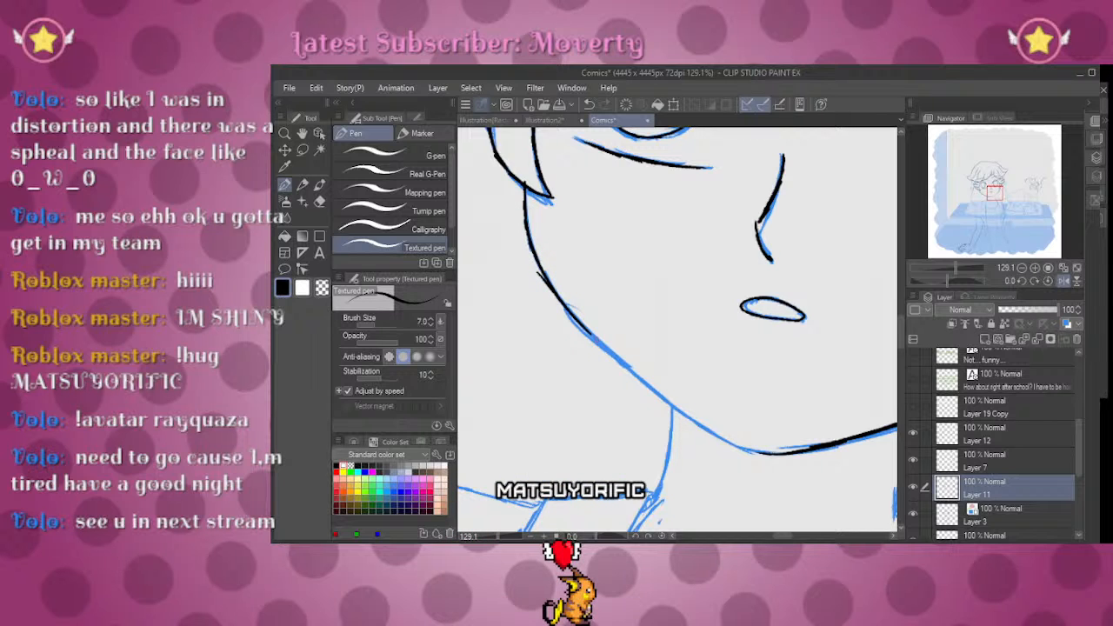
{"action": "left_click_drag", "start_coordinate": [556, 295], "coordinate": [687, 412]}
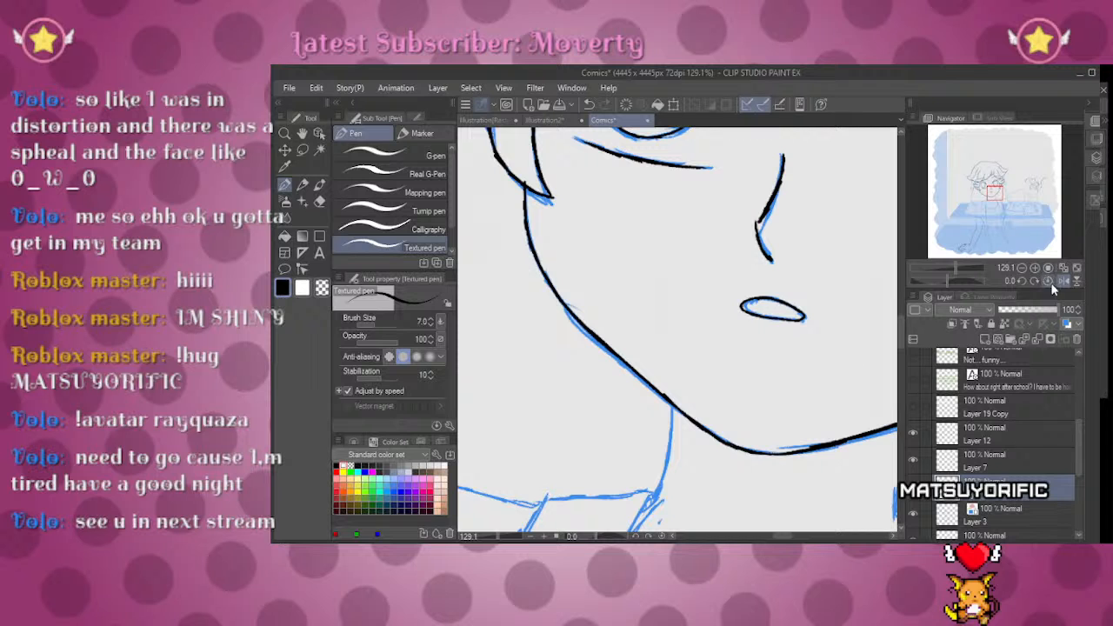
{"action": "mouse_move", "coordinate": [955, 268]}
{"action": "left_mouse_down"}
{"action": "mouse_move", "coordinate": [936, 269]}
{"action": "mouse_move", "coordinate": [953, 267]}
{"action": "left_mouse_up"}
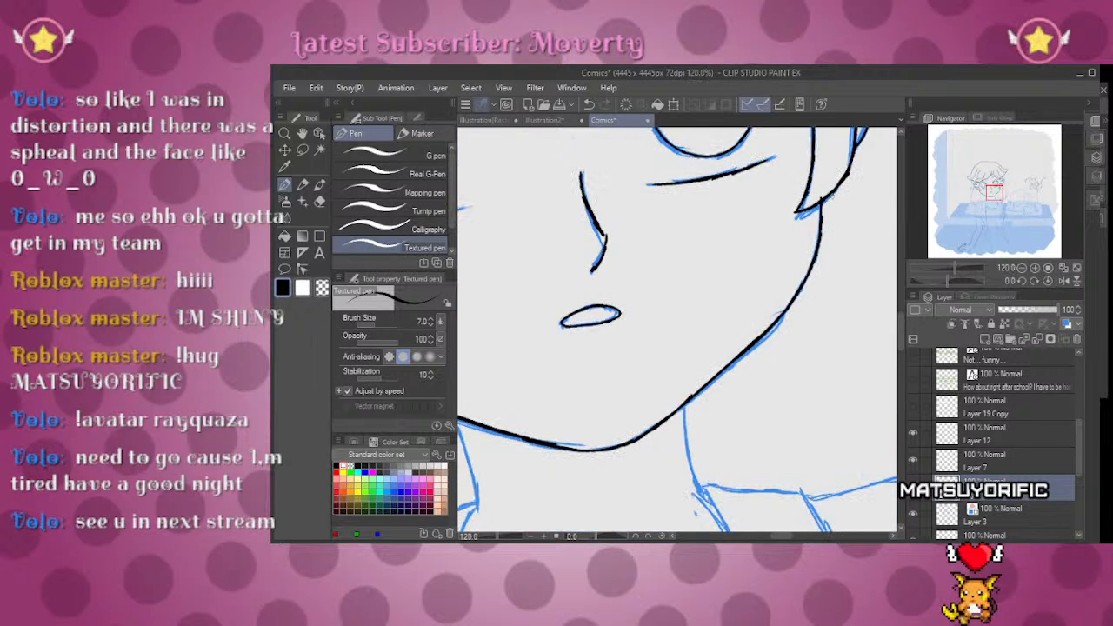
{"action": "key", "text": "e"}
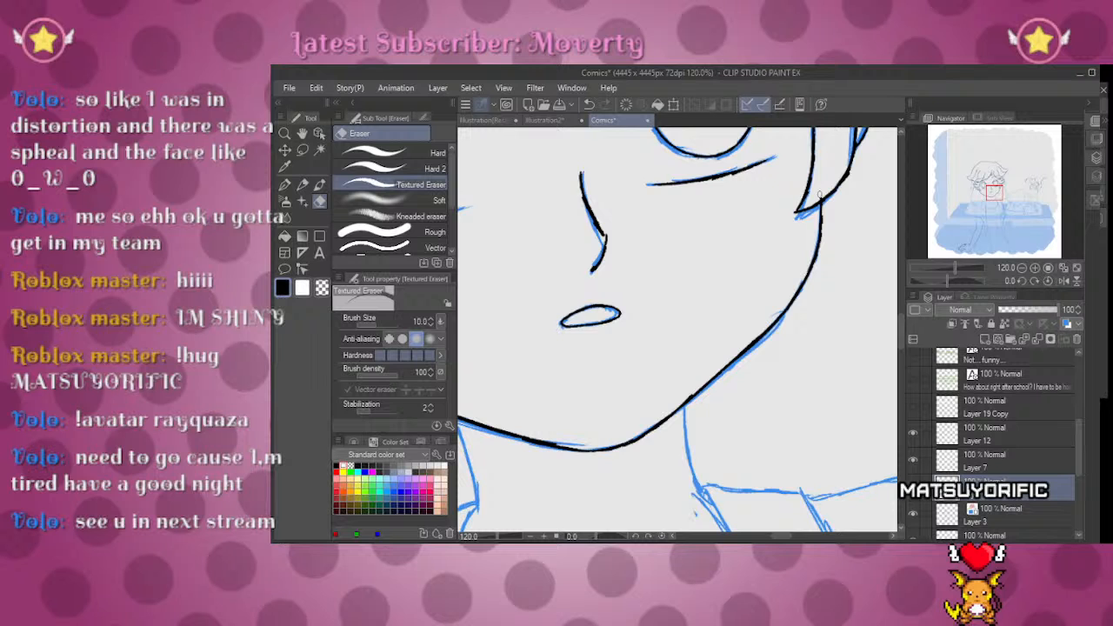
Step: Ink the flicked hair strand on the face's left-hand side, from beneath the fringe to its pointed tip and back along its underside
{"action": "mouse_move", "coordinate": [991, 196]}
{"action": "left_mouse_down"}
{"action": "mouse_move", "coordinate": [980, 187]}
{"action": "mouse_move", "coordinate": [971, 198]}
{"action": "left_mouse_up"}
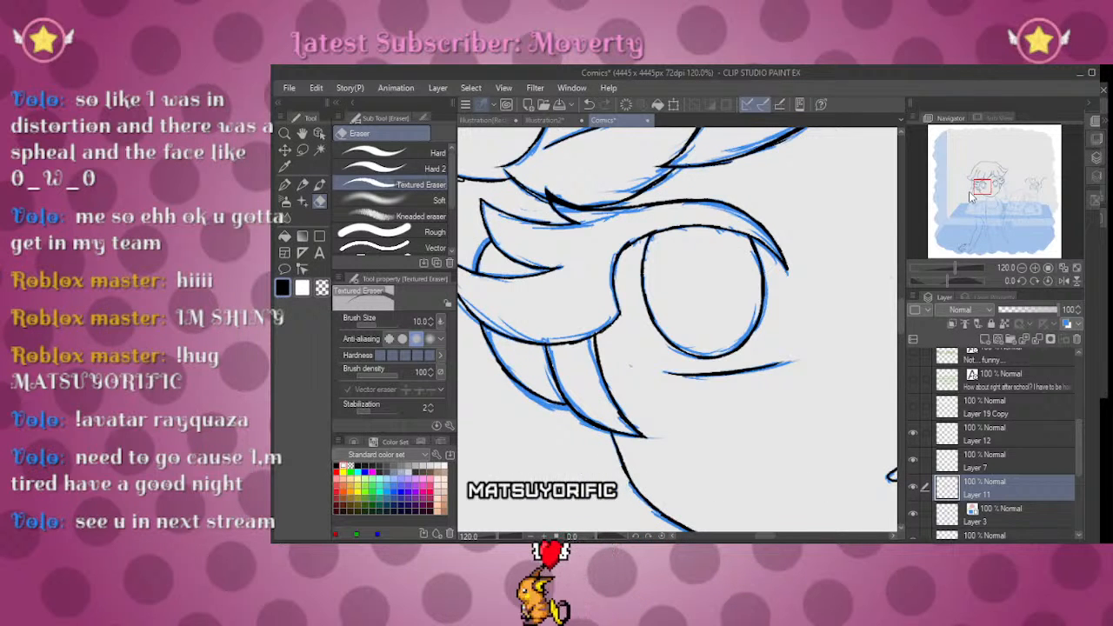
{"action": "left_click_drag", "start_coordinate": [969, 192], "coordinate": [962, 187]}
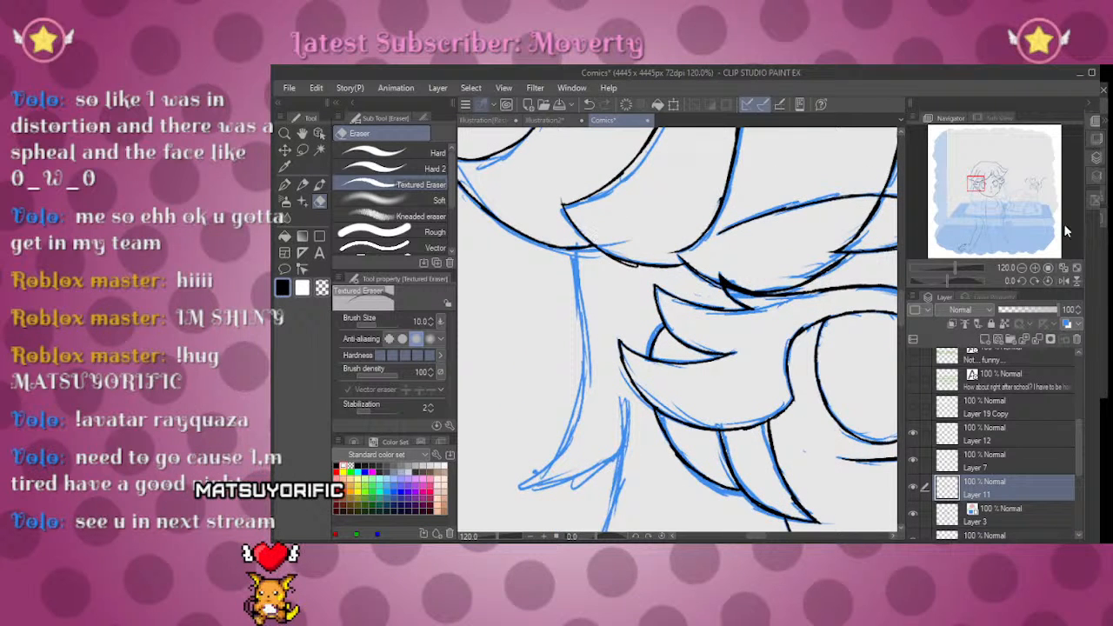
{"action": "left_click", "coordinate": [1062, 281]}
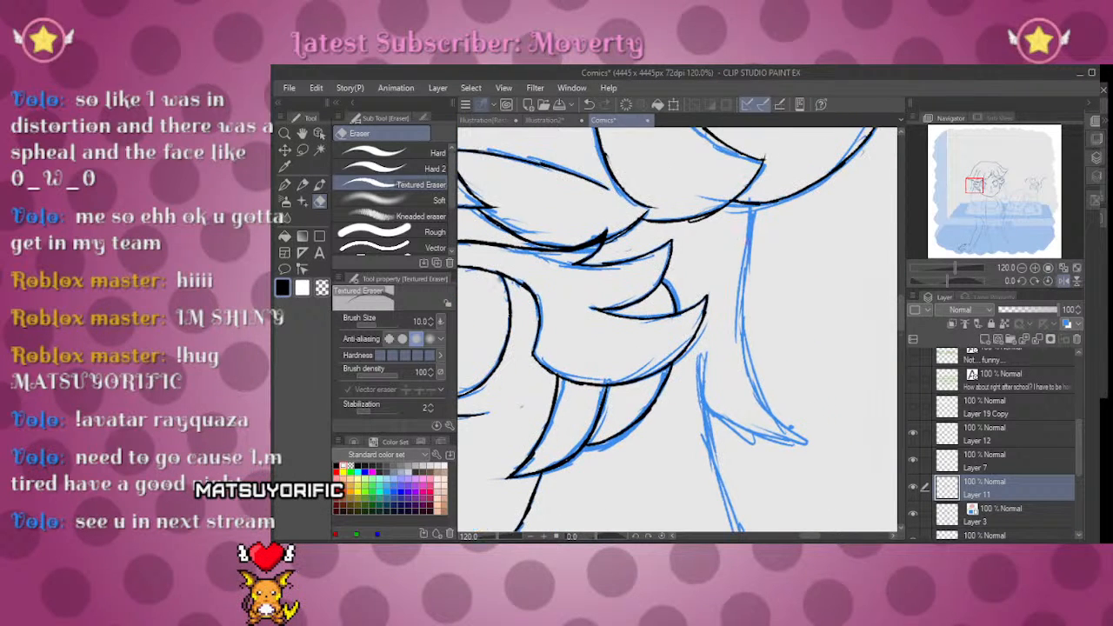
{"action": "key", "text": "p"}
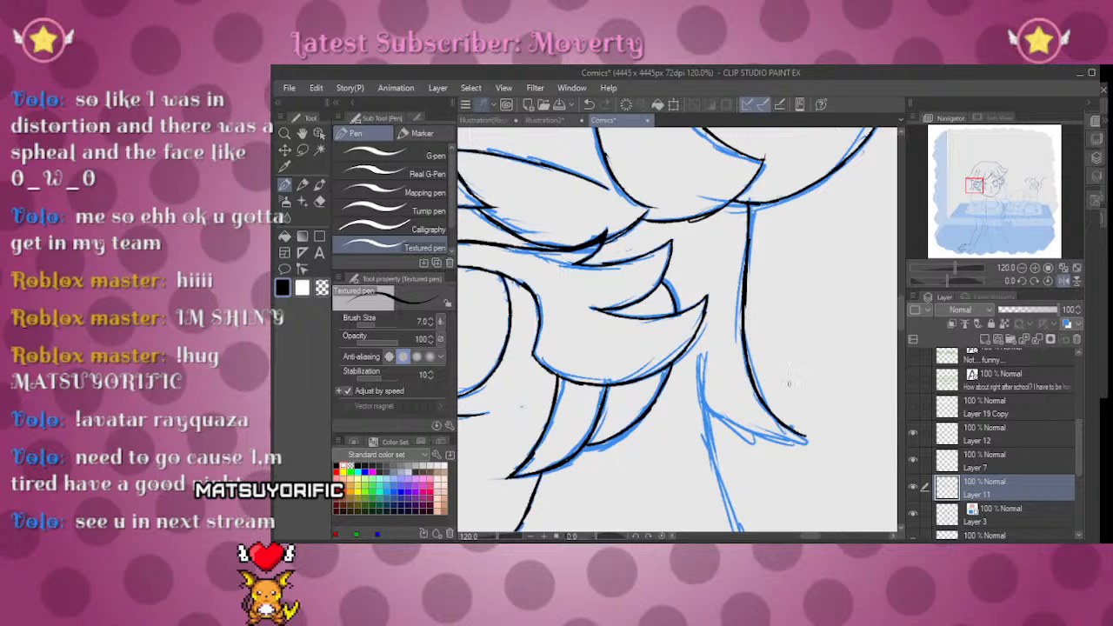
{"action": "mouse_move", "coordinate": [960, 282]}
{"action": "left_mouse_down"}
{"action": "mouse_move", "coordinate": [952, 278]}
{"action": "mouse_move", "coordinate": [962, 280]}
{"action": "left_mouse_up"}
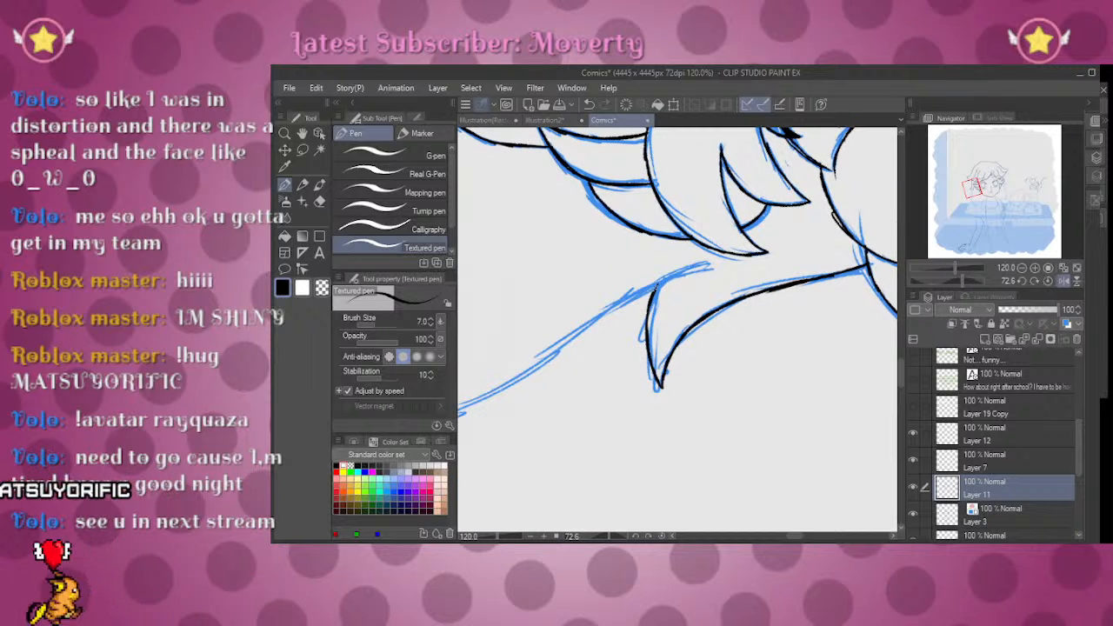
Step: Ink the outer edge of the long left-hand hair lock from the flicked strand down towards the shoulder
{"action": "left_click", "coordinate": [1063, 282]}
{"action": "left_click", "coordinate": [1036, 281]}
{"action": "mouse_move", "coordinate": [947, 279]}
{"action": "left_mouse_down"}
{"action": "mouse_move", "coordinate": [933, 279]}
{"action": "mouse_move", "coordinate": [946, 278]}
{"action": "left_mouse_up"}
{"action": "left_click_drag", "start_coordinate": [733, 422], "coordinate": [734, 313]}
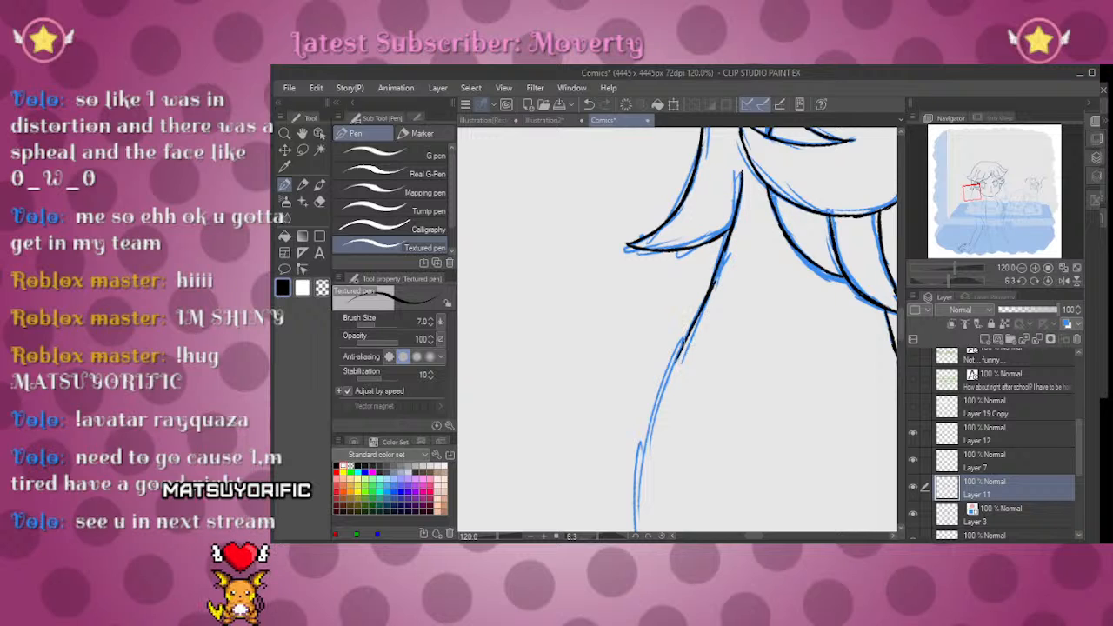
{"action": "scroll", "coordinate": [658, 434], "scroll_direction": "down", "scroll_amount": 5}
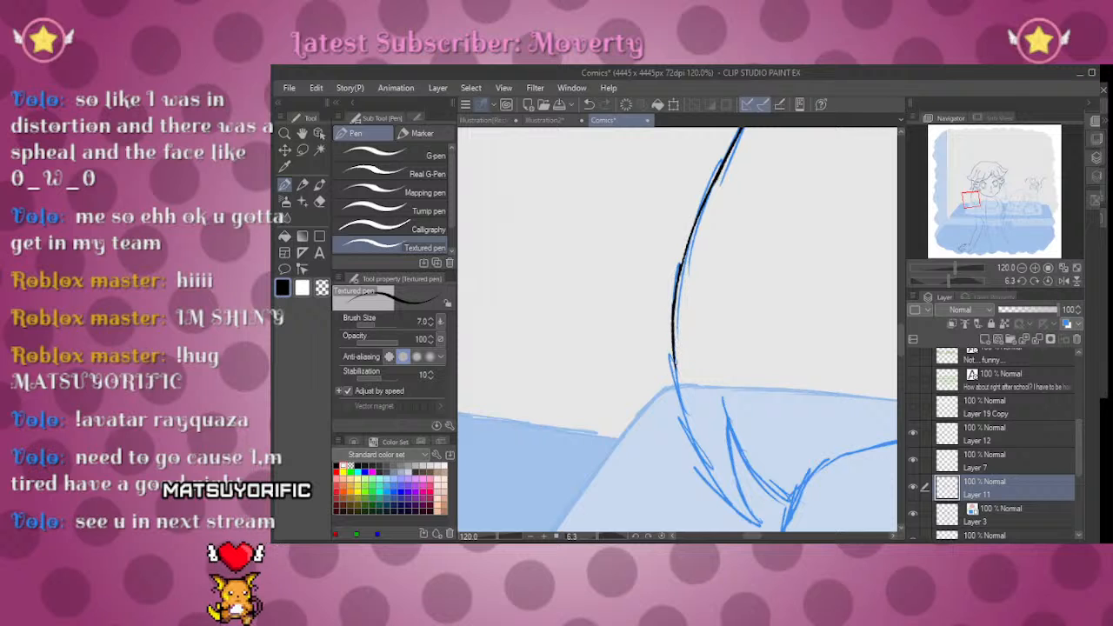
{"action": "scroll", "coordinate": [677, 329], "scroll_direction": "down", "scroll_amount": 3}
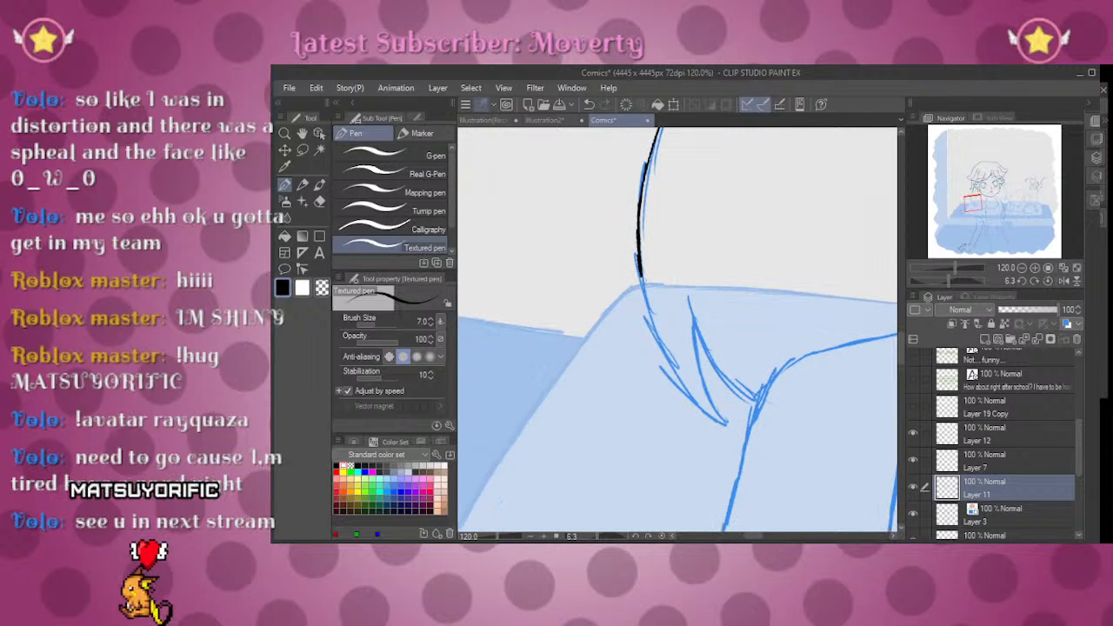
Step: Ink the long left-hand lock's curved lower end and the inner lines forming its two pointed tips near the shoulder
{"action": "left_click_drag", "start_coordinate": [643, 287], "coordinate": [731, 425]}
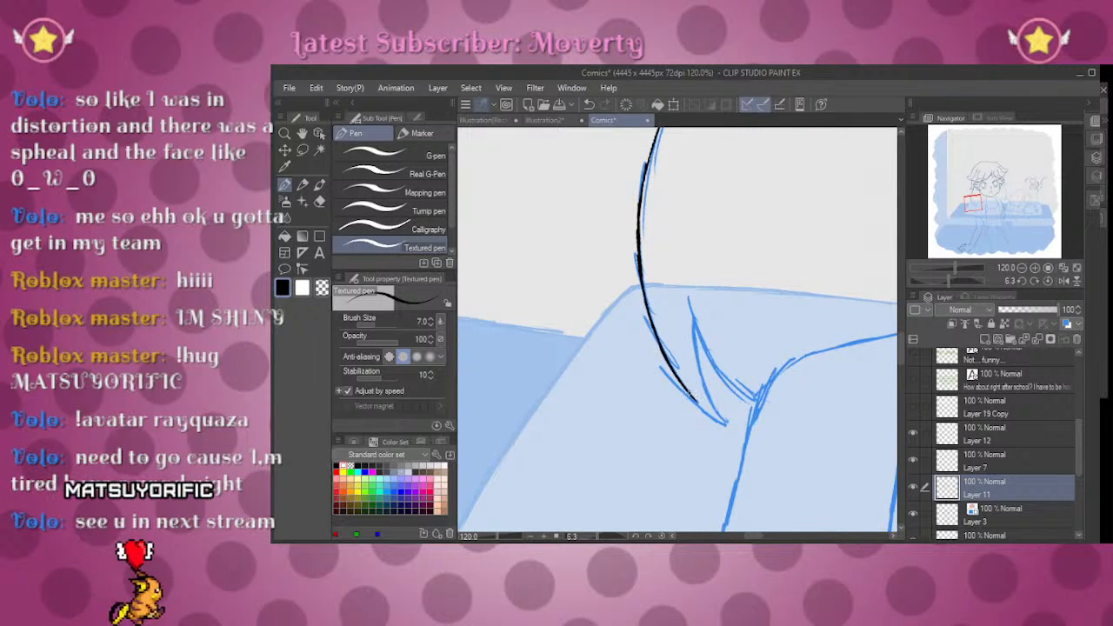
{"action": "left_click_drag", "start_coordinate": [684, 261], "coordinate": [749, 400]}
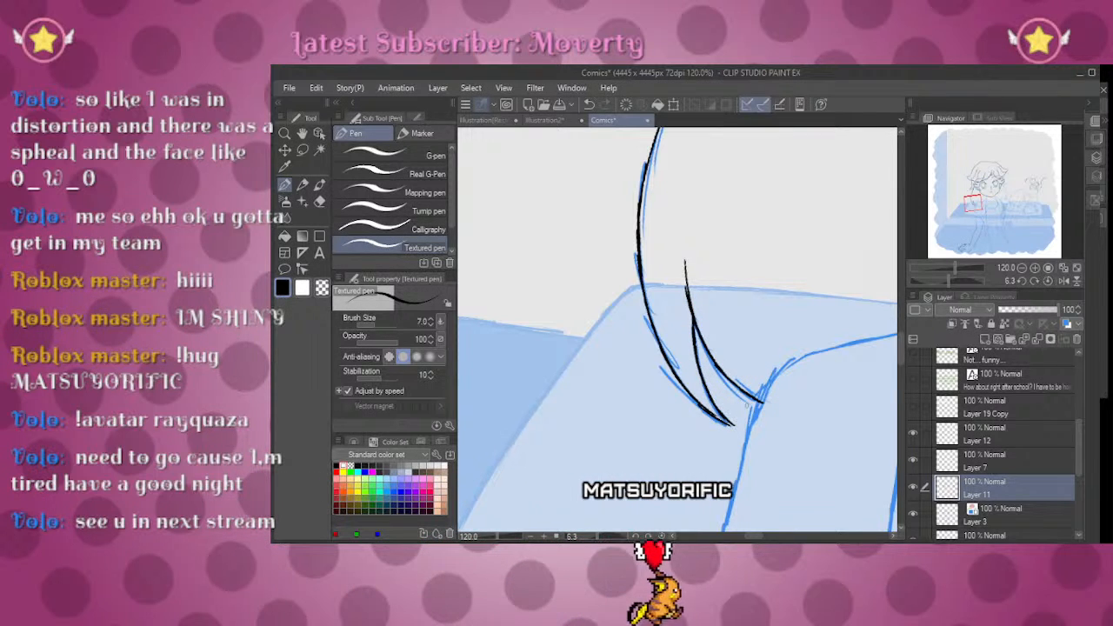
{"action": "left_click", "coordinate": [1051, 280]}
{"action": "left_click_drag", "start_coordinate": [954, 268], "coordinate": [940, 267]}
{"action": "left_click_drag", "start_coordinate": [985, 196], "coordinate": [1009, 183]}
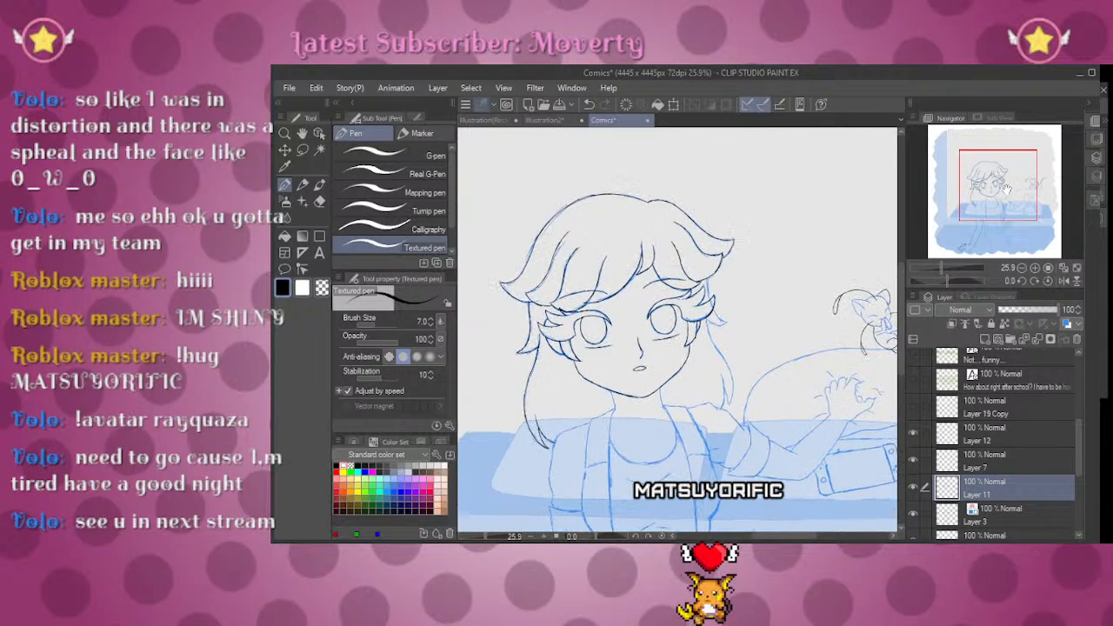
Step: Ink the small flicked hair strand behind the right-hand cheek lock, from beneath the fringe to its pointed tip and back along its underside
{"action": "left_click_drag", "start_coordinate": [948, 270], "coordinate": [952, 265]}
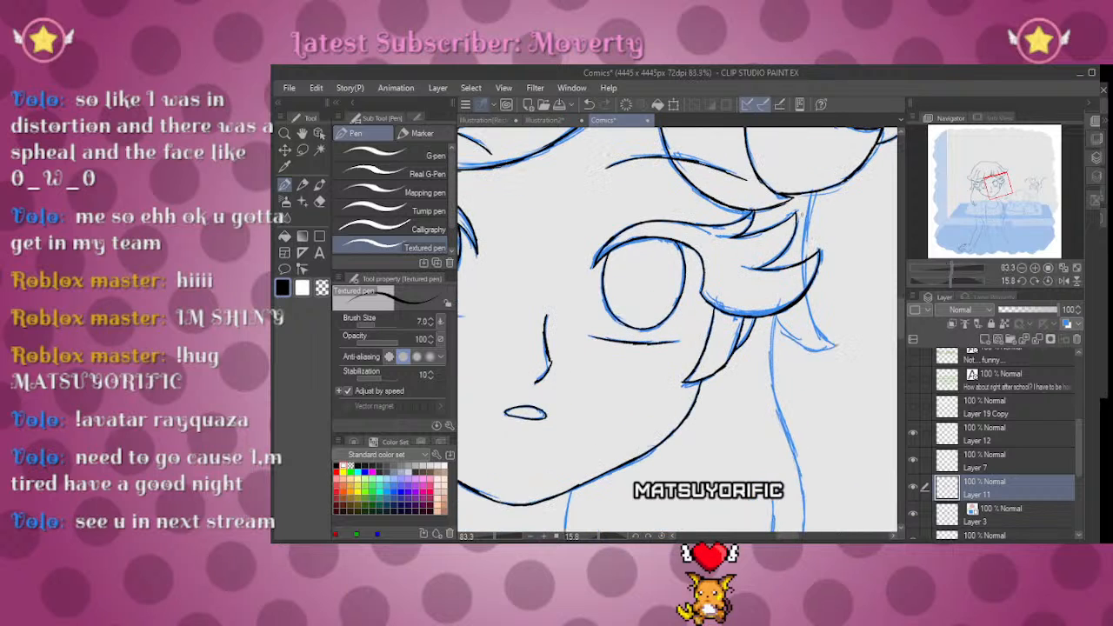
{"action": "mouse_move", "coordinate": [803, 197]}
{"action": "left_mouse_down"}
{"action": "mouse_move", "coordinate": [799, 324]}
{"action": "mouse_move", "coordinate": [821, 372]}
{"action": "left_mouse_up"}
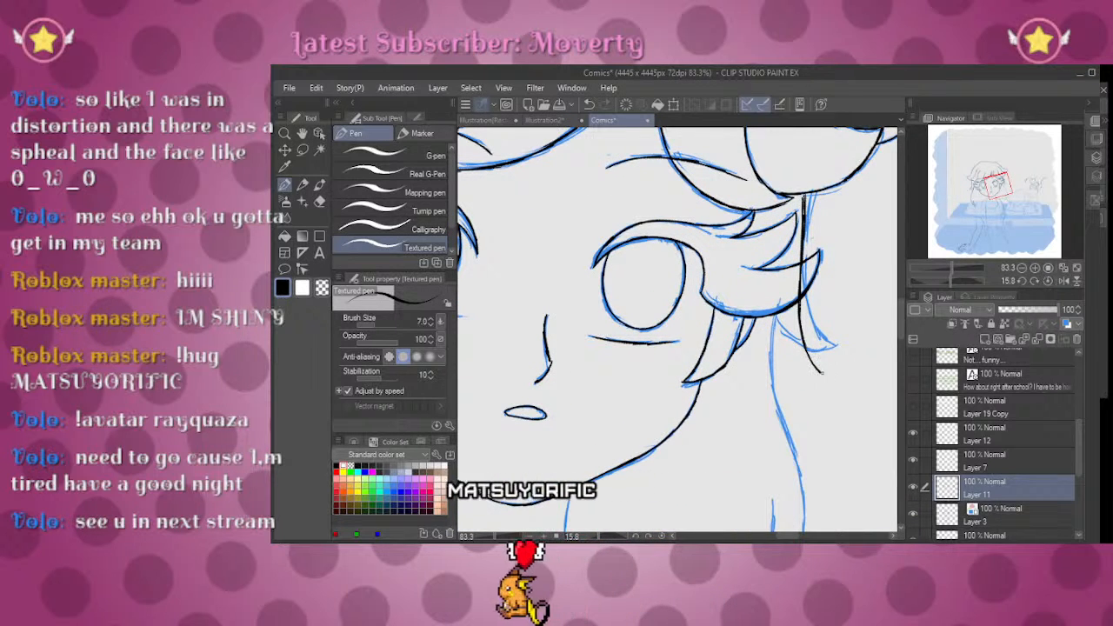
{"action": "left_click_drag", "start_coordinate": [773, 337], "coordinate": [821, 373]}
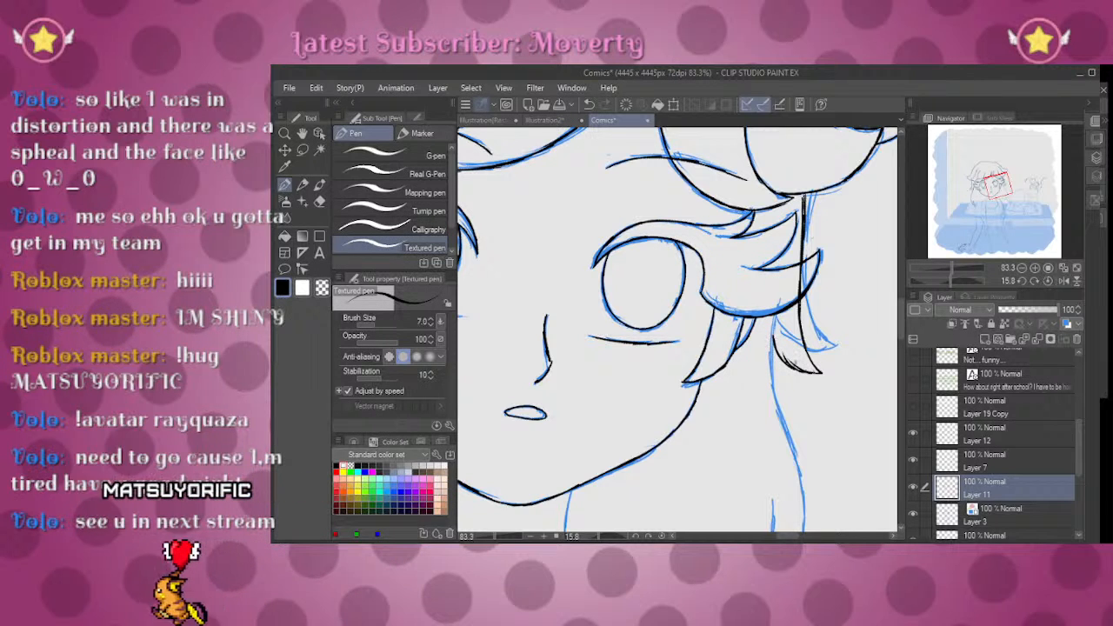
{"action": "key", "text": "e"}
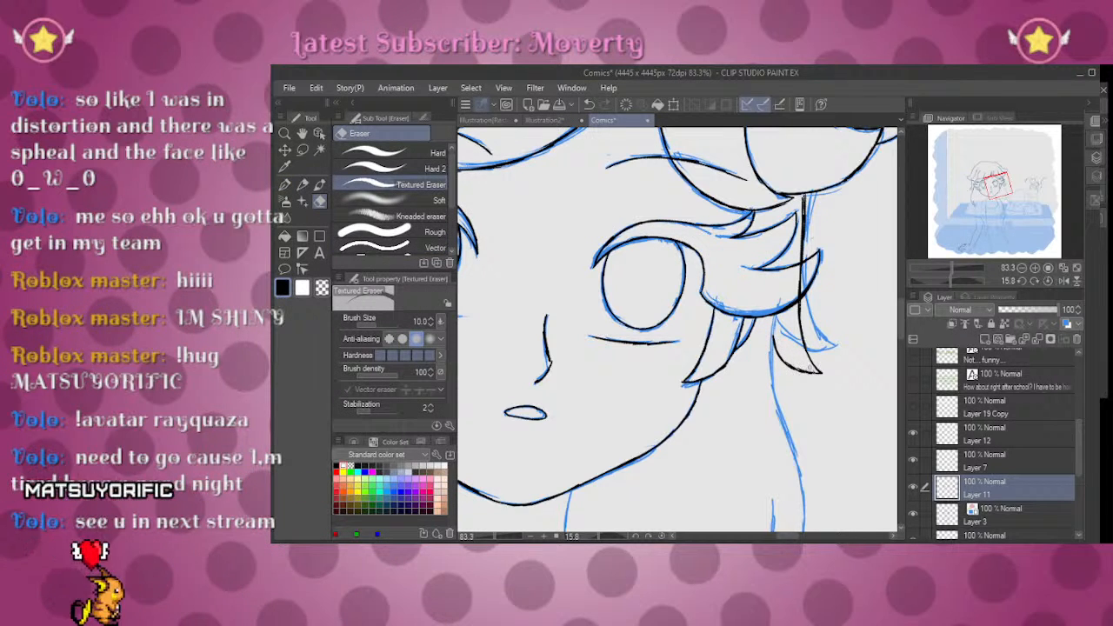
Step: Ink the long right-hand hair lock's outer edge and the inner lines forming its two pointed tips near the shoulder
{"action": "left_click_drag", "start_coordinate": [807, 419], "coordinate": [722, 275]}
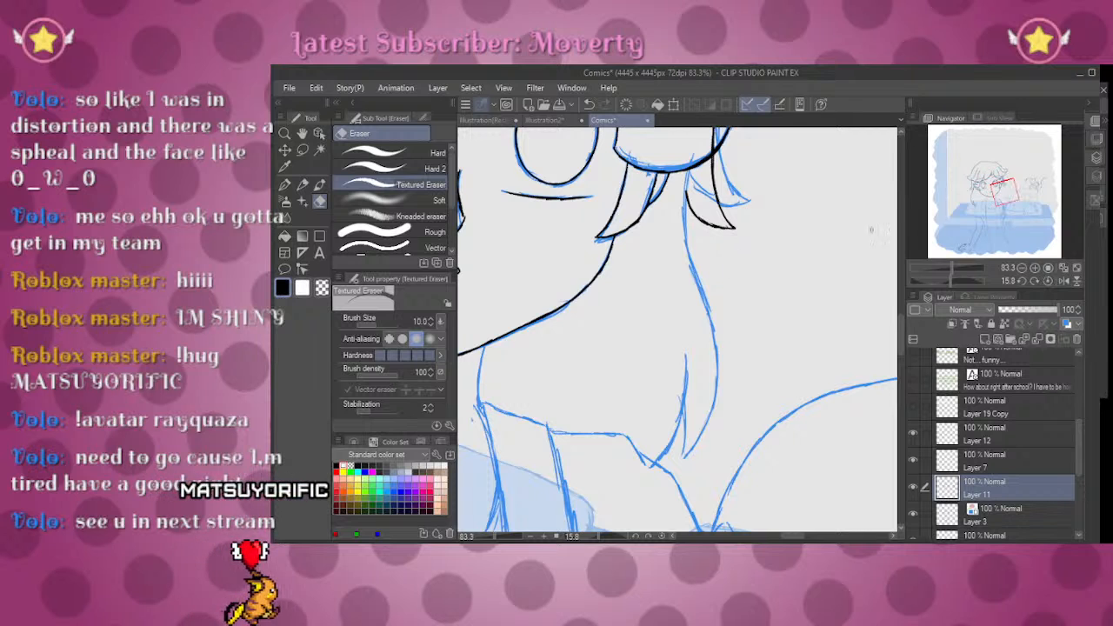
{"action": "left_click_drag", "start_coordinate": [957, 265], "coordinate": [948, 262]}
{"action": "key", "text": "p"}
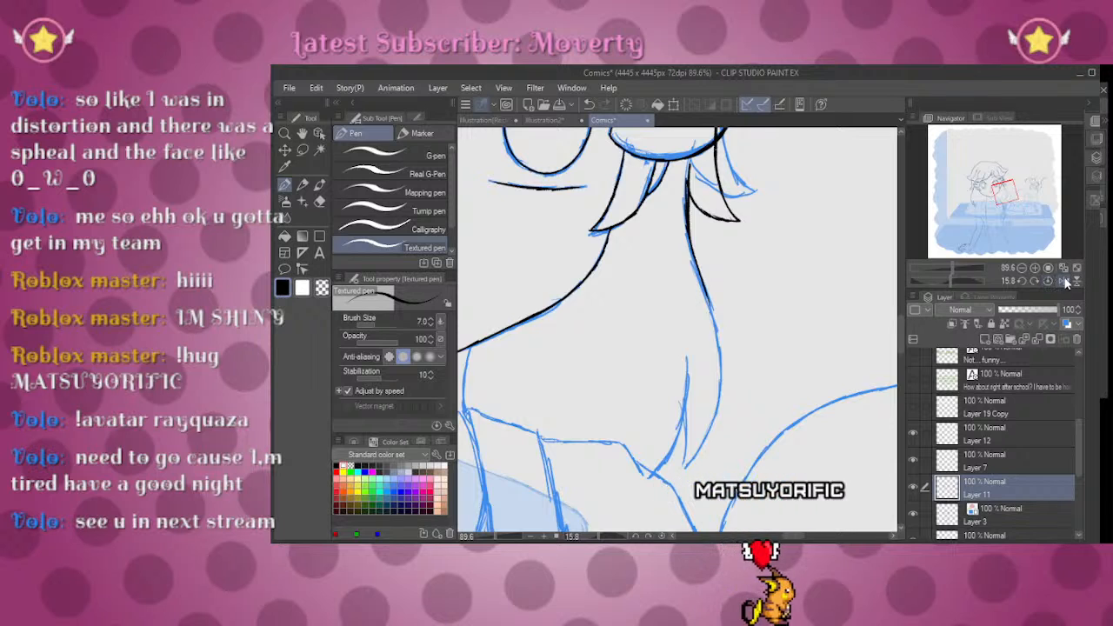
{"action": "key", "text": "h"}
{"action": "left_click_drag", "start_coordinate": [951, 268], "coordinate": [957, 267]}
{"action": "left_click_drag", "start_coordinate": [705, 395], "coordinate": [725, 332]}
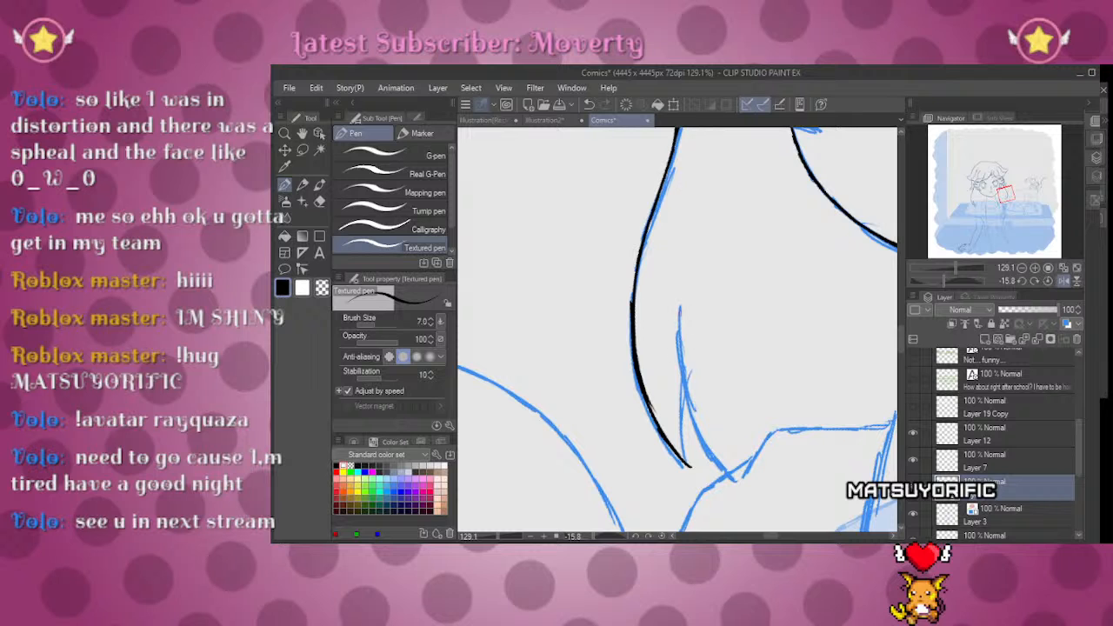
{"action": "left_click_drag", "start_coordinate": [703, 439], "coordinate": [736, 476]}
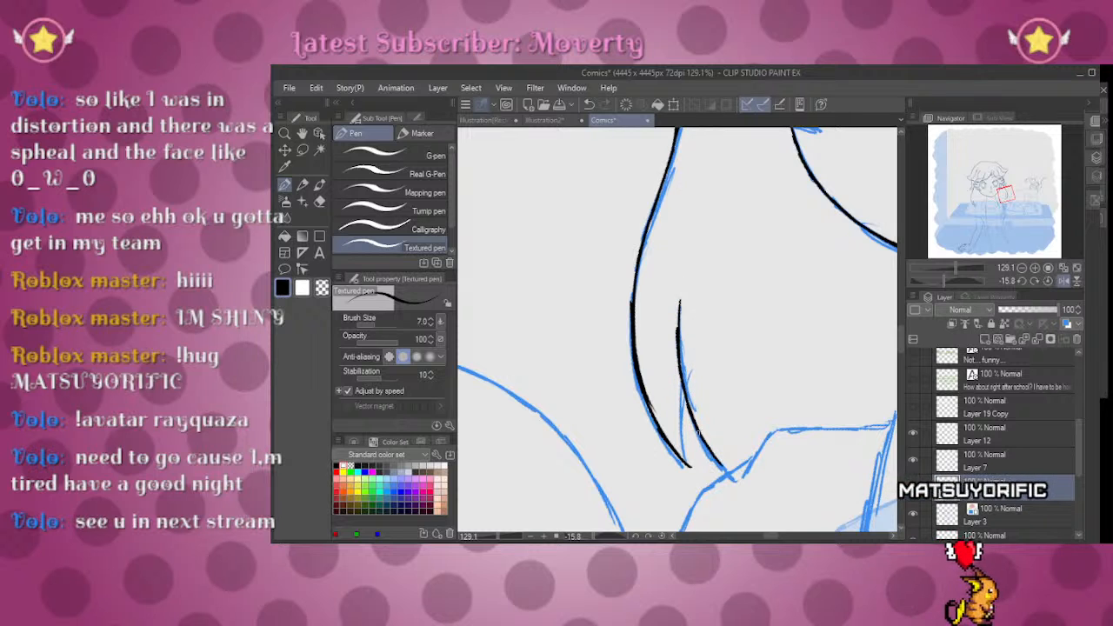
{"action": "left_click_drag", "start_coordinate": [683, 385], "coordinate": [681, 437]}
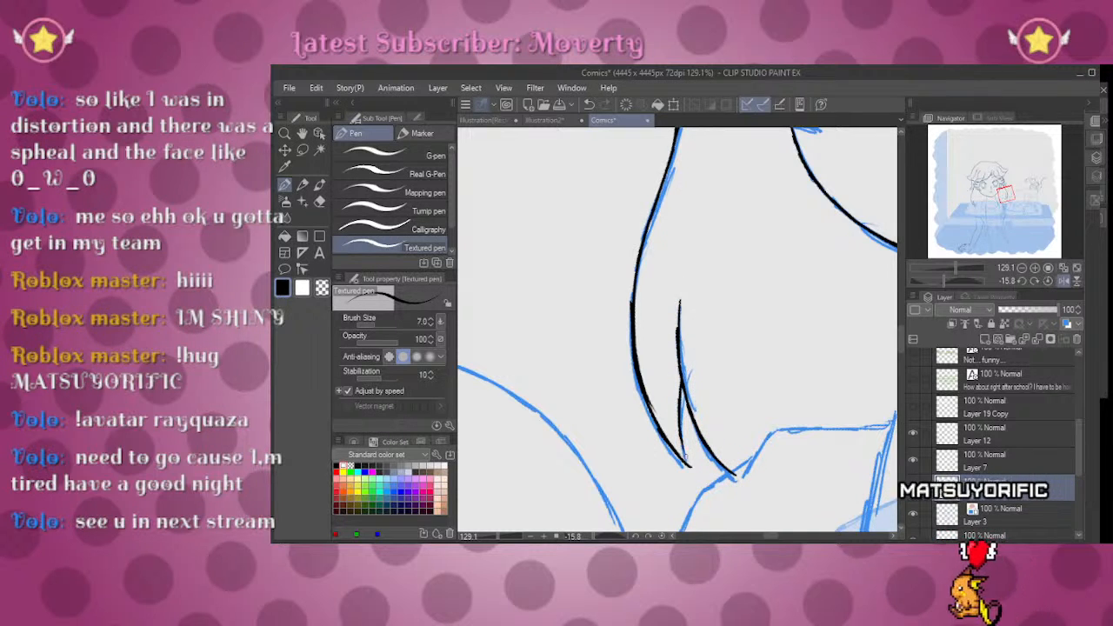
Step: Ink both sides of the neck from the jaw down to the collar
{"action": "left_click_drag", "start_coordinate": [844, 359], "coordinate": [545, 356]}
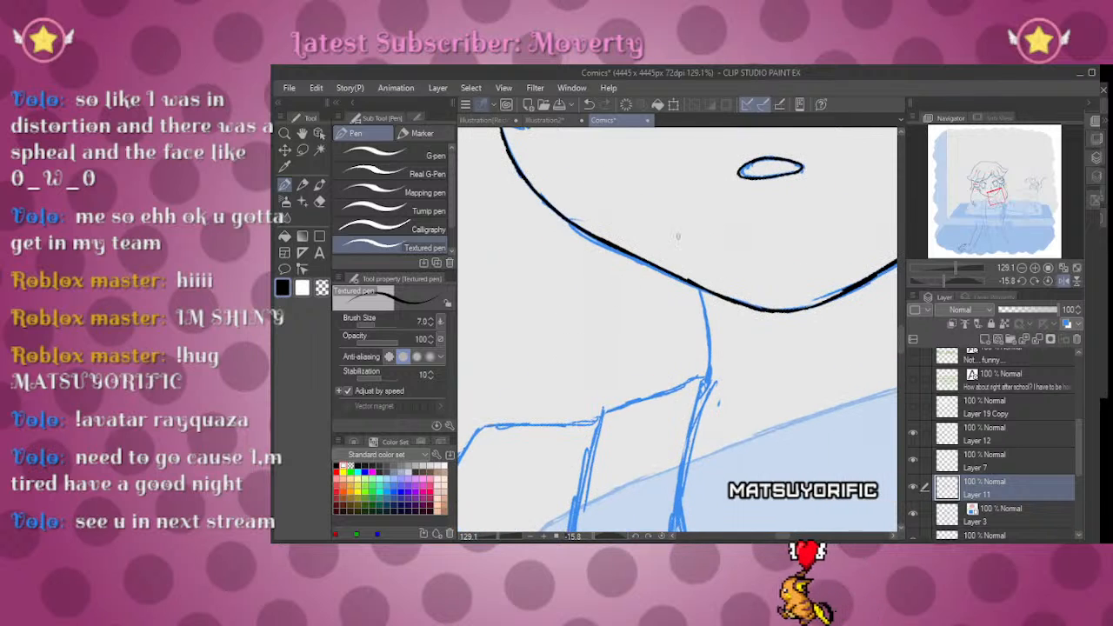
{"action": "left_click", "coordinate": [1048, 280]}
{"action": "left_click_drag", "start_coordinate": [983, 269], "coordinate": [952, 270]}
{"action": "mouse_move", "coordinate": [1008, 192]}
{"action": "left_mouse_down"}
{"action": "mouse_move", "coordinate": [988, 186]}
{"action": "mouse_move", "coordinate": [1006, 192]}
{"action": "left_mouse_up"}
{"action": "left_click_drag", "start_coordinate": [960, 266], "coordinate": [957, 267]}
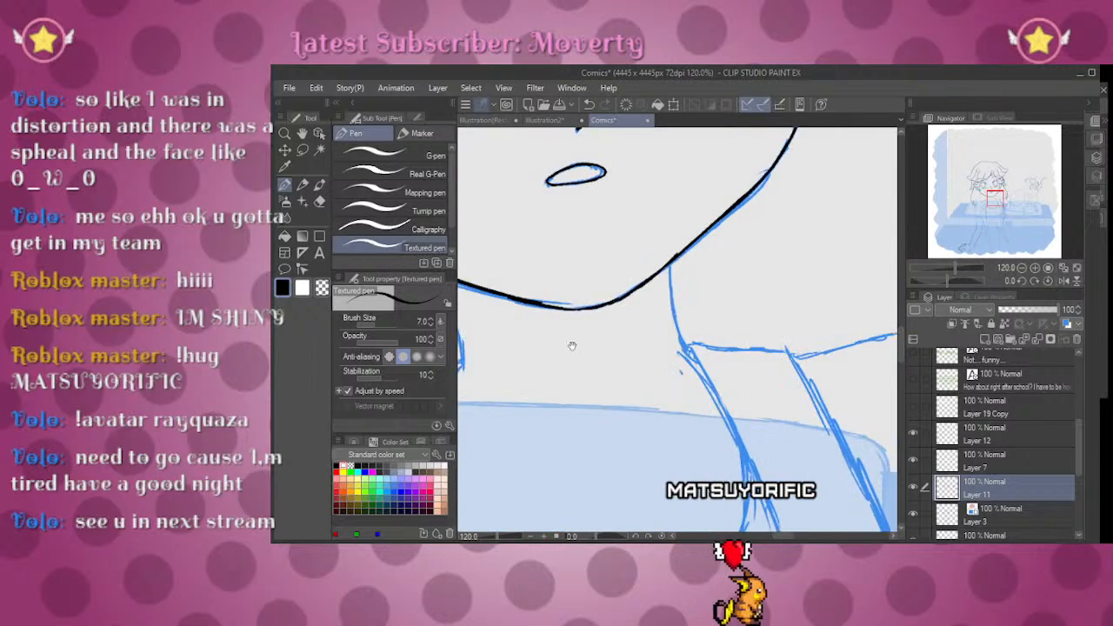
{"action": "left_click_drag", "start_coordinate": [991, 205], "coordinate": [987, 198]}
{"action": "mouse_move", "coordinate": [662, 273]}
{"action": "left_mouse_down"}
{"action": "mouse_move", "coordinate": [685, 347]}
{"action": "mouse_move", "coordinate": [680, 371]}
{"action": "left_mouse_up"}
{"action": "left_click_drag", "start_coordinate": [803, 330], "coordinate": [632, 309]}
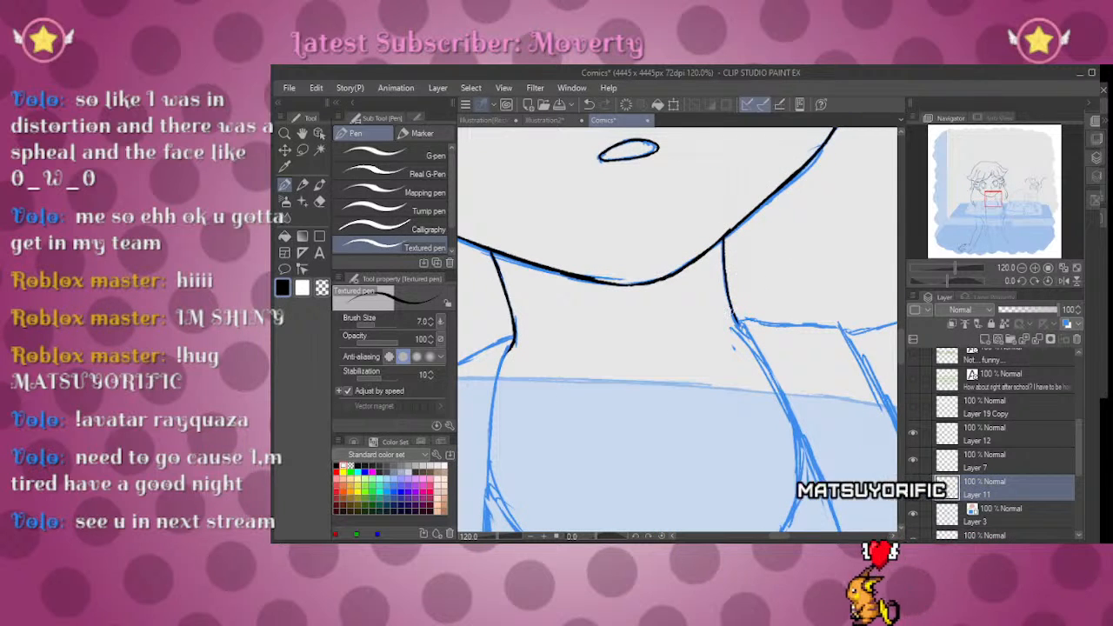
{"action": "left_click_drag", "start_coordinate": [724, 291], "coordinate": [740, 329]}
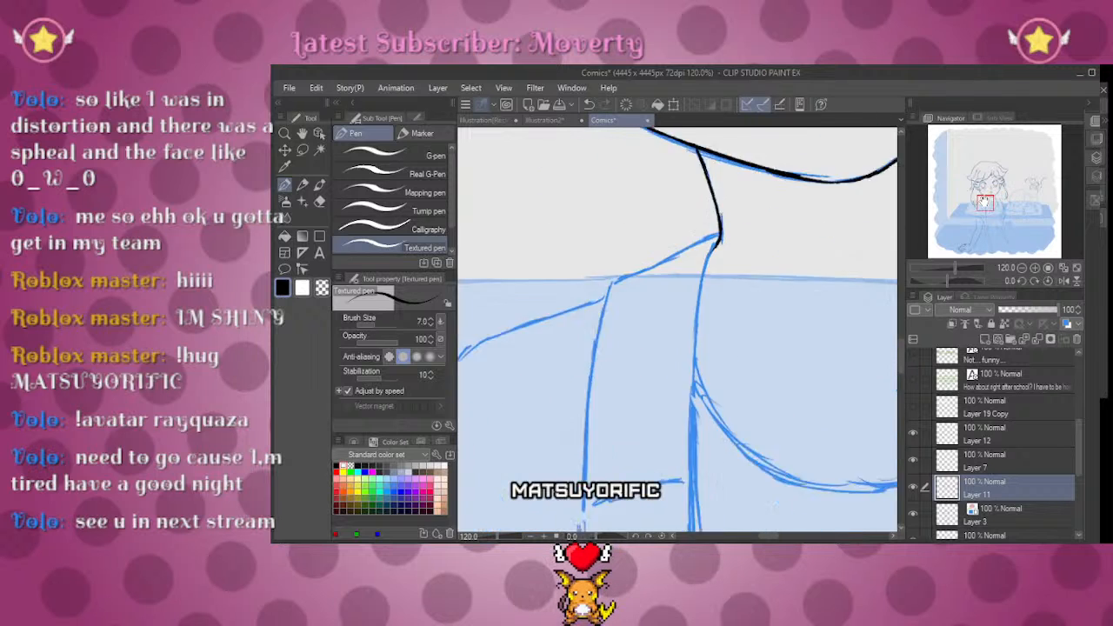
Step: Ink the jacket's left-hand front edge from the neck down the torso to its lower corner
{"action": "mouse_move", "coordinate": [957, 263]}
{"action": "left_mouse_down"}
{"action": "mouse_move", "coordinate": [942, 263]}
{"action": "mouse_move", "coordinate": [954, 259]}
{"action": "left_mouse_up"}
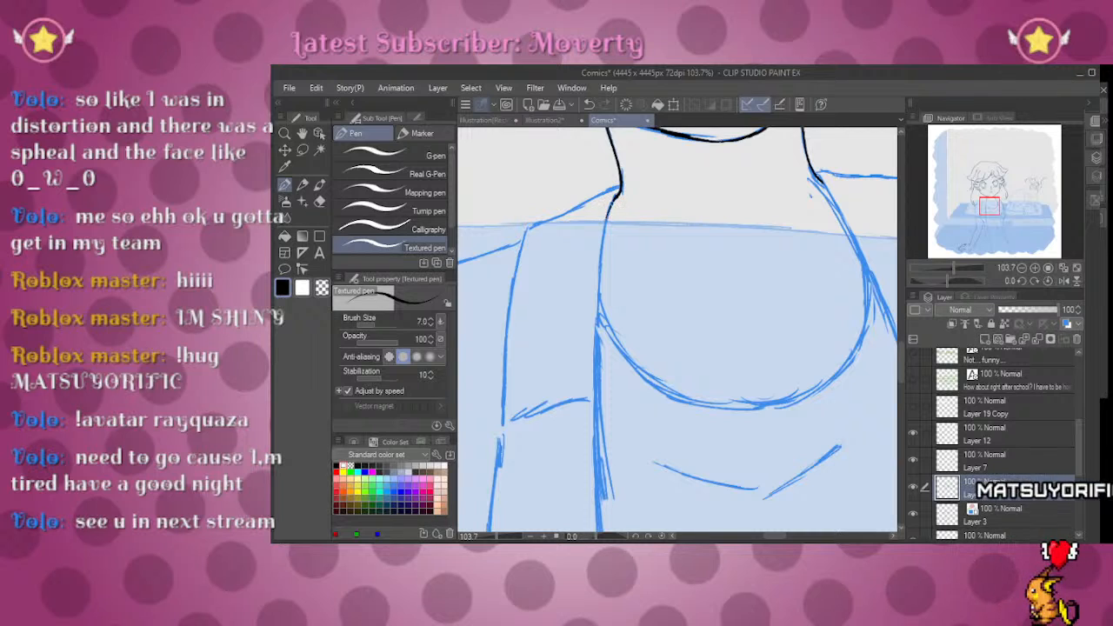
{"action": "left_click_drag", "start_coordinate": [603, 243], "coordinate": [590, 369]}
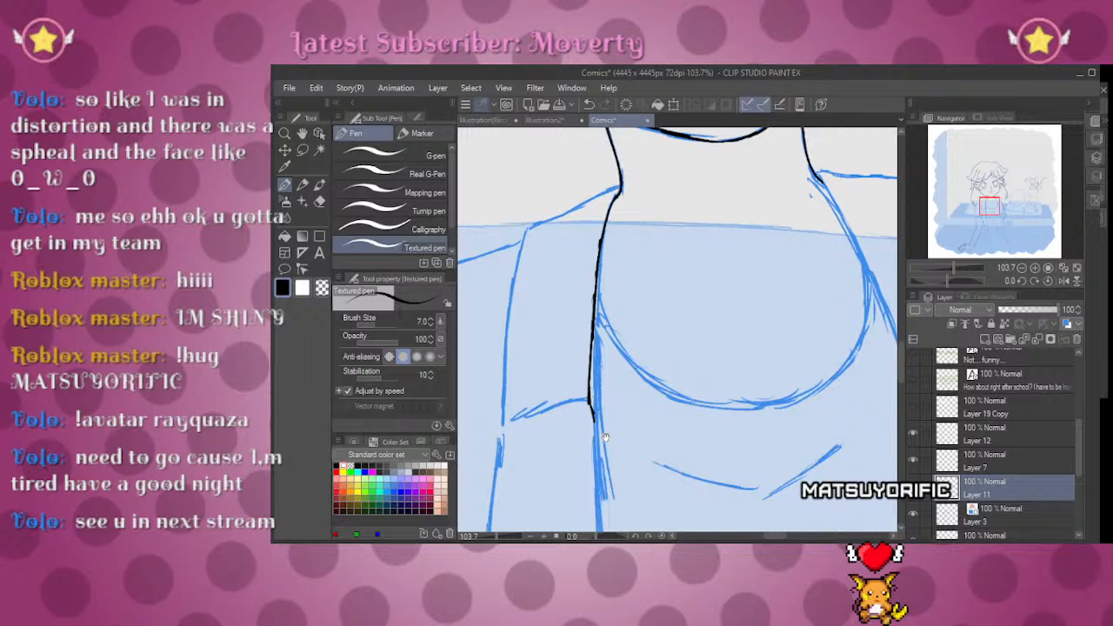
{"action": "left_click_drag", "start_coordinate": [600, 430], "coordinate": [619, 213]}
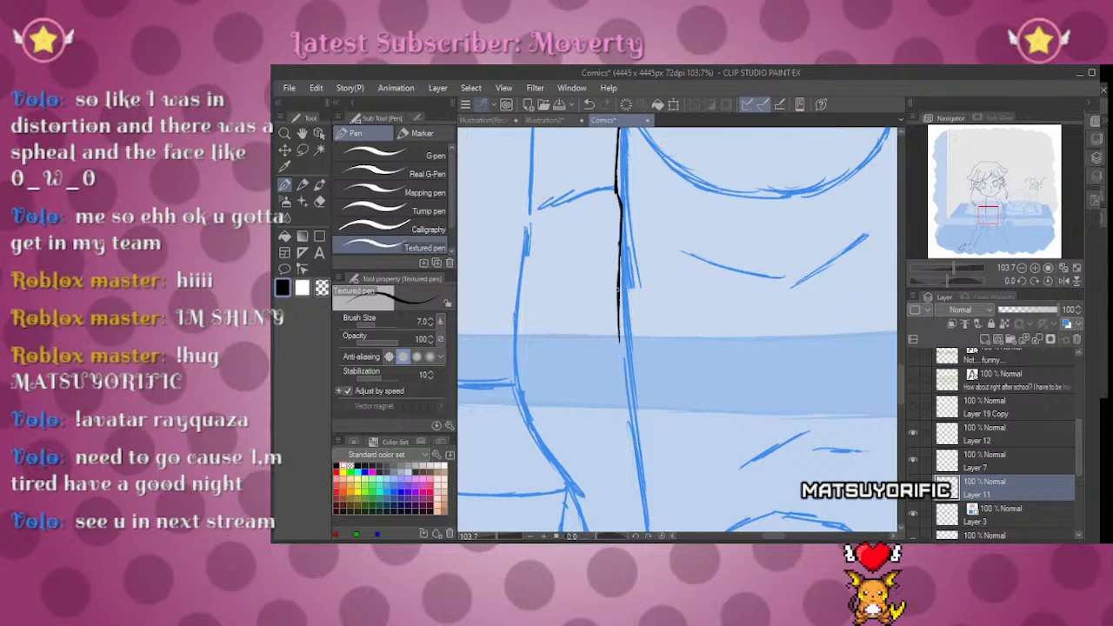
{"action": "left_click_drag", "start_coordinate": [678, 434], "coordinate": [743, 226]}
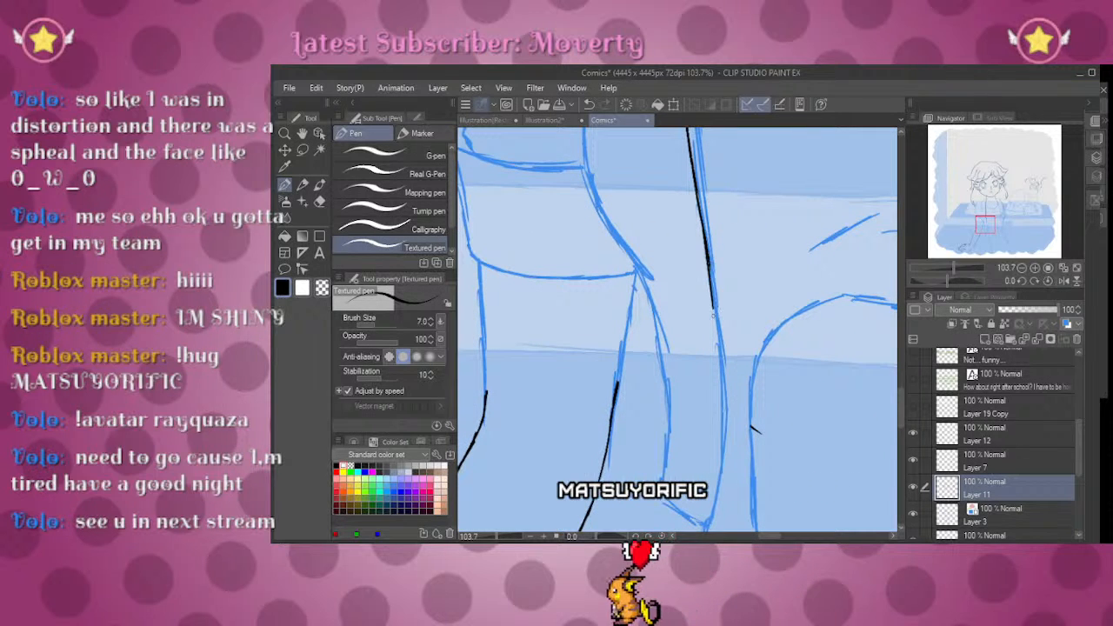
{"action": "mouse_move", "coordinate": [734, 381]}
{"action": "left_mouse_down"}
{"action": "mouse_move", "coordinate": [739, 260]}
{"action": "mouse_move", "coordinate": [729, 352]}
{"action": "left_mouse_up"}
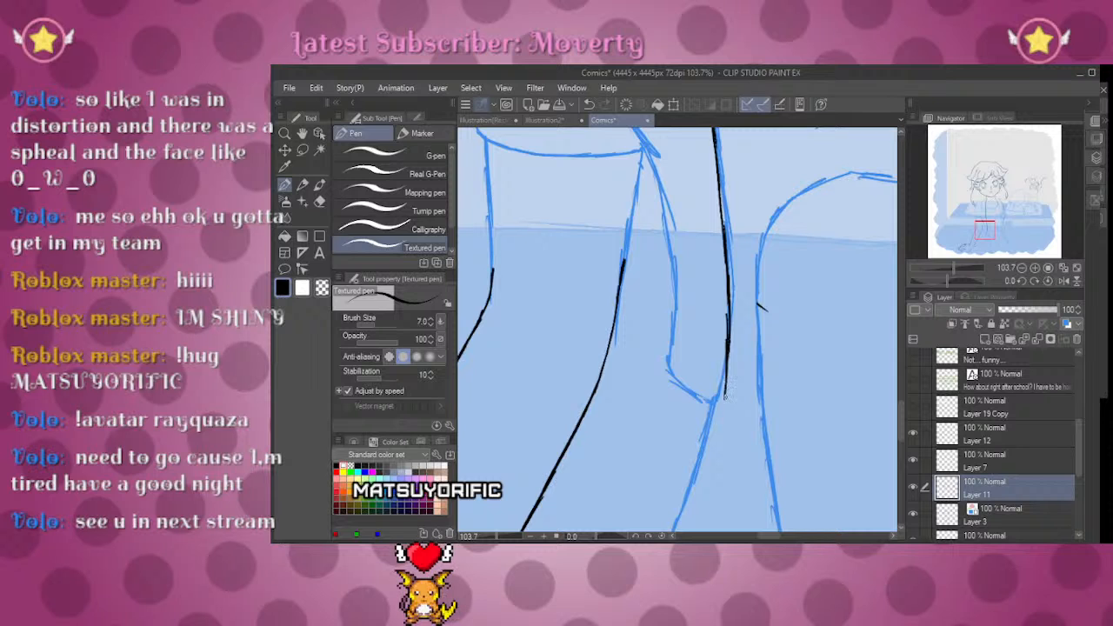
{"action": "key", "text": "e"}
Step: Ink the left-hand lapel's top line sloping from the neck and its outer edge down the chest
{"action": "left_click_drag", "start_coordinate": [763, 200], "coordinate": [745, 526]}
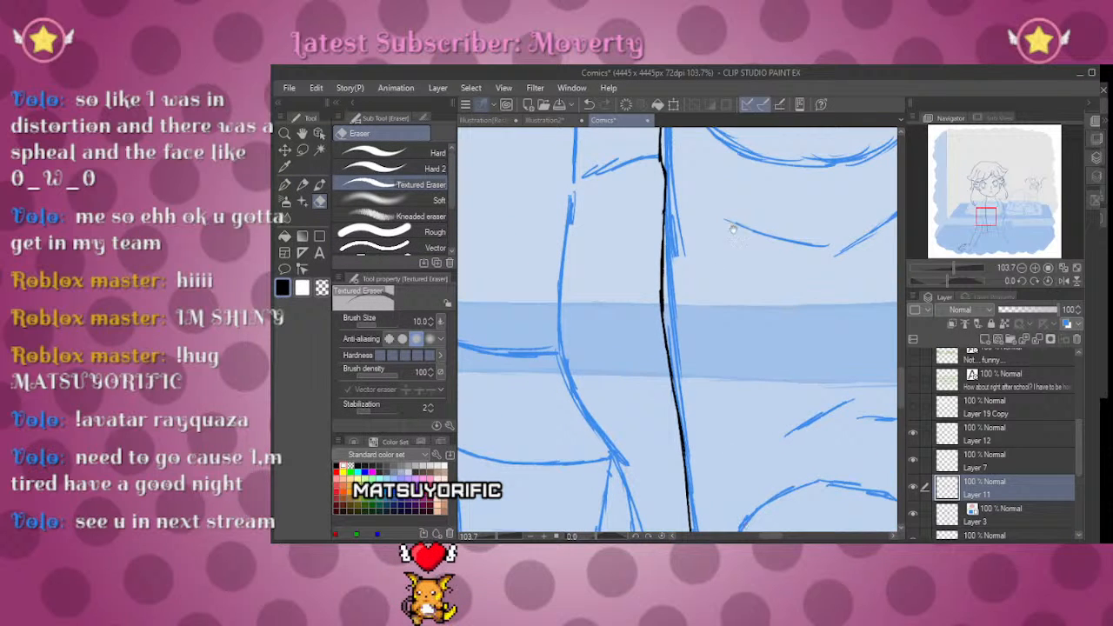
{"action": "scroll", "coordinate": [717, 243], "scroll_direction": "up", "scroll_amount": 5}
{"action": "key", "text": "p"}
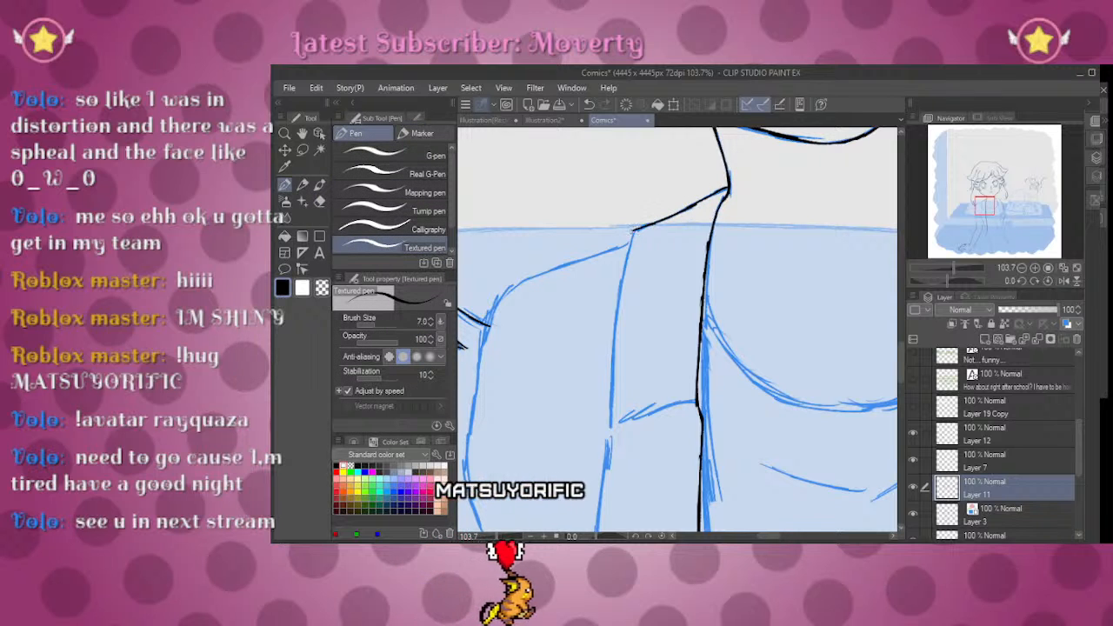
{"action": "left_click_drag", "start_coordinate": [633, 228], "coordinate": [609, 425]}
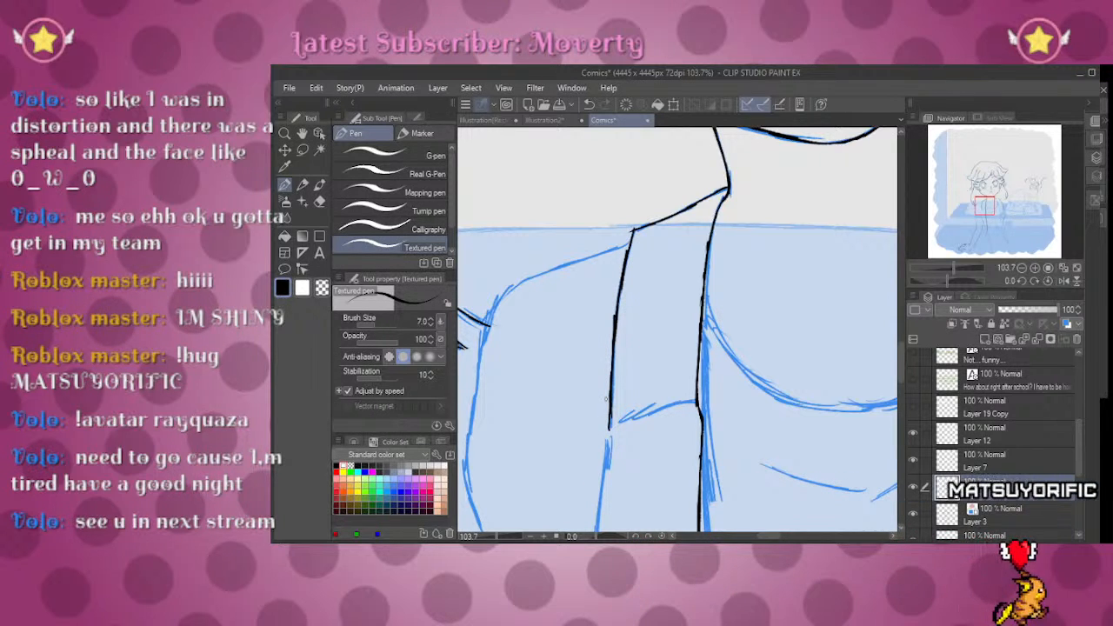
{"action": "left_click_drag", "start_coordinate": [1007, 200], "coordinate": [977, 206]}
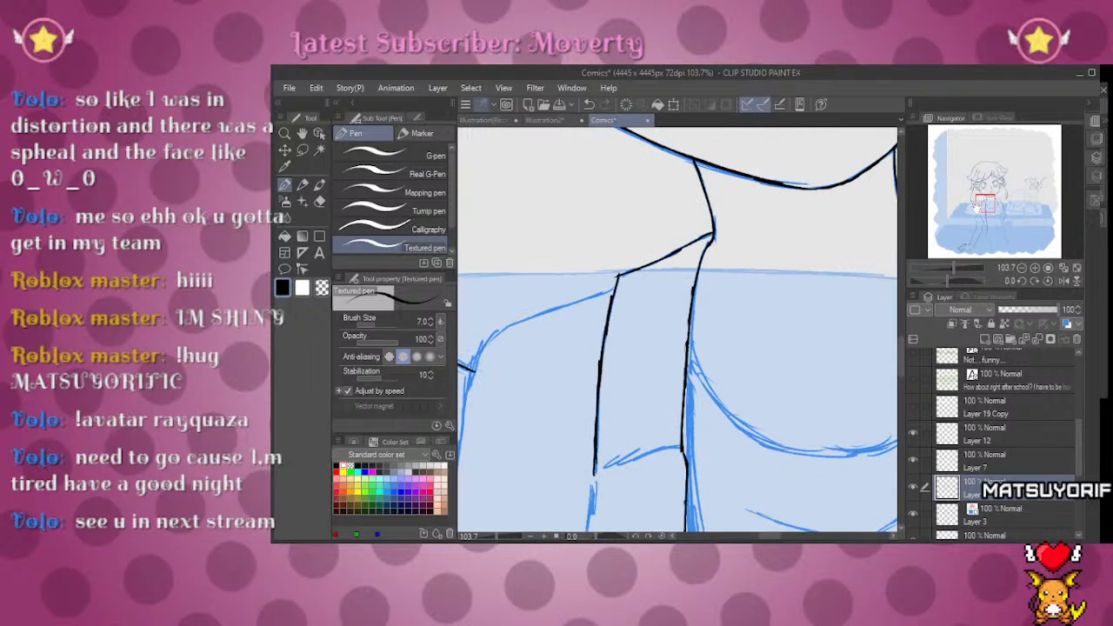
Step: Ink the left-hand lapel's bottom edge, joining the jacket's front edge to the lapel's outer corner
{"action": "key", "text": "e"}
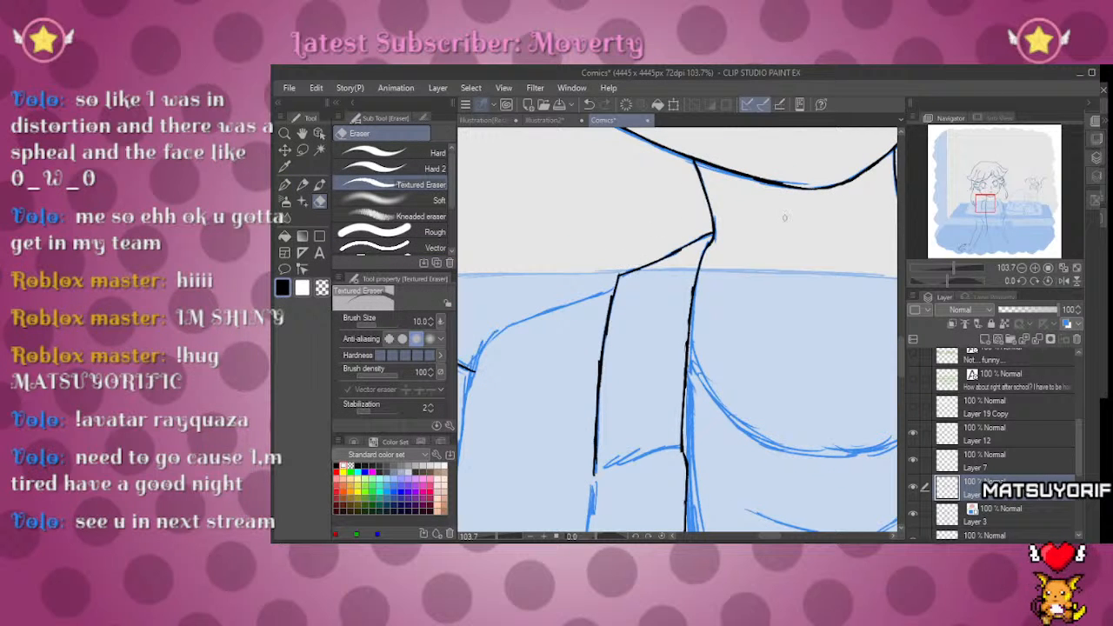
{"action": "left_click_drag", "start_coordinate": [989, 223], "coordinate": [986, 207]}
{"action": "left_click_drag", "start_coordinate": [953, 270], "coordinate": [946, 284]}
{"action": "left_click_drag", "start_coordinate": [652, 442], "coordinate": [771, 298]}
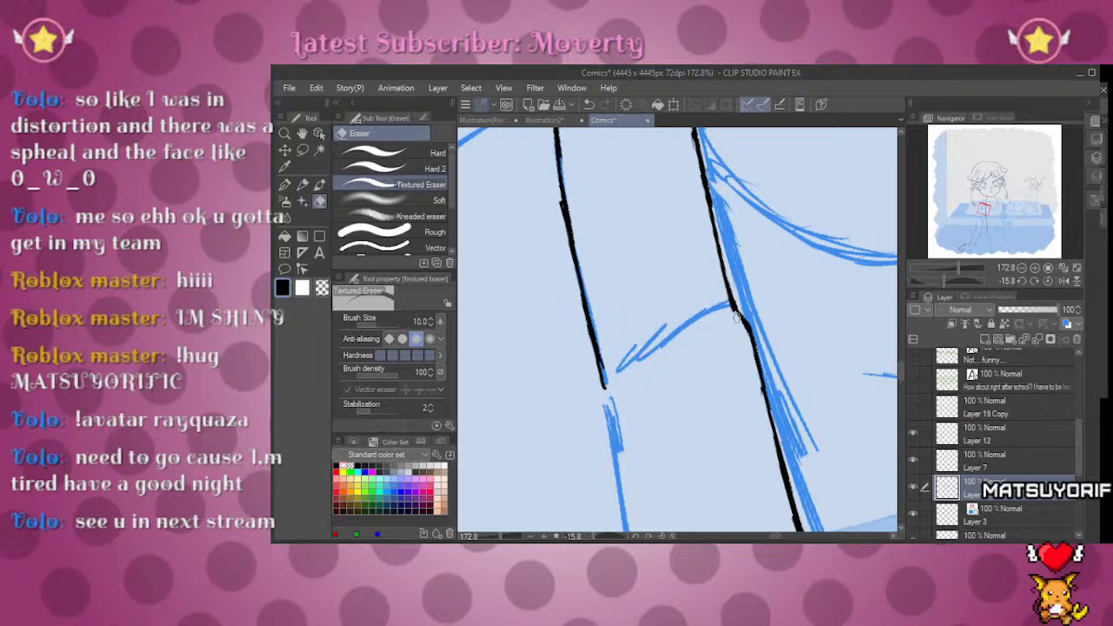
{"action": "key", "text": "p"}
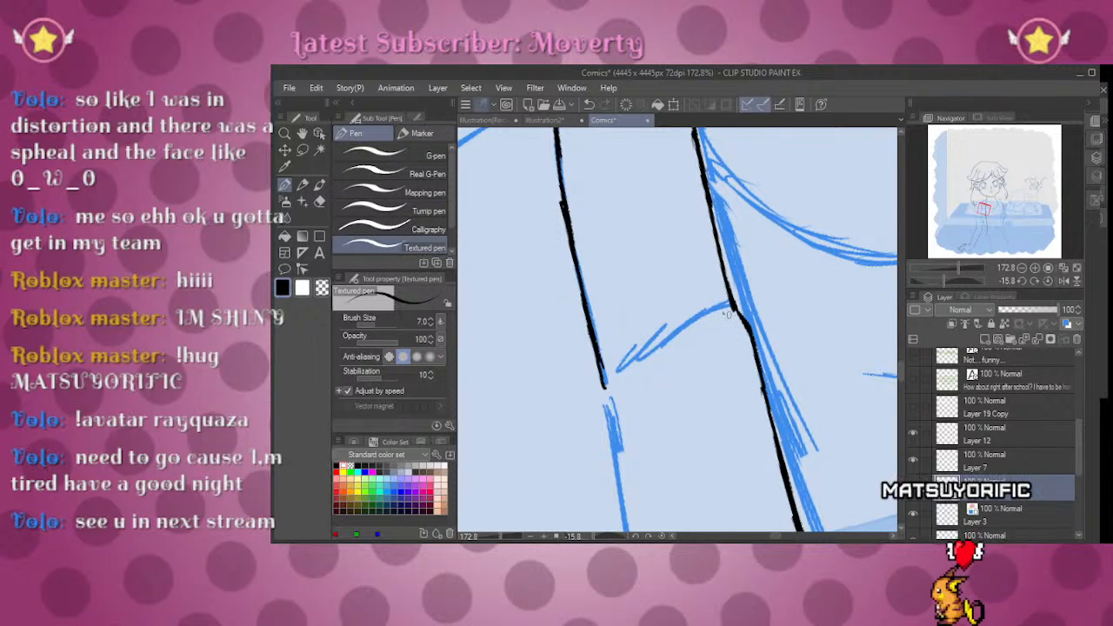
{"action": "left_click_drag", "start_coordinate": [723, 309], "coordinate": [606, 386]}
Step: Ink the jacket's right-hand front edge from the base of the neck down to the lapel's lower end, using the mirrored view
{"action": "left_click", "coordinate": [1048, 281]}
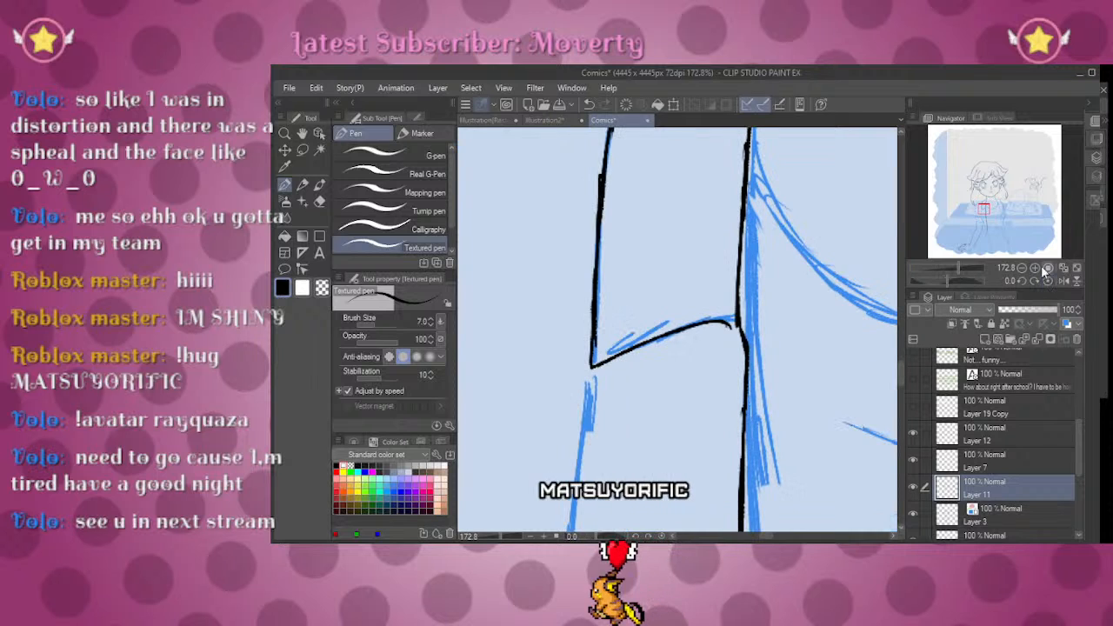
{"action": "left_click_drag", "start_coordinate": [989, 243], "coordinate": [993, 199]}
{"action": "left_click", "coordinate": [1063, 282]}
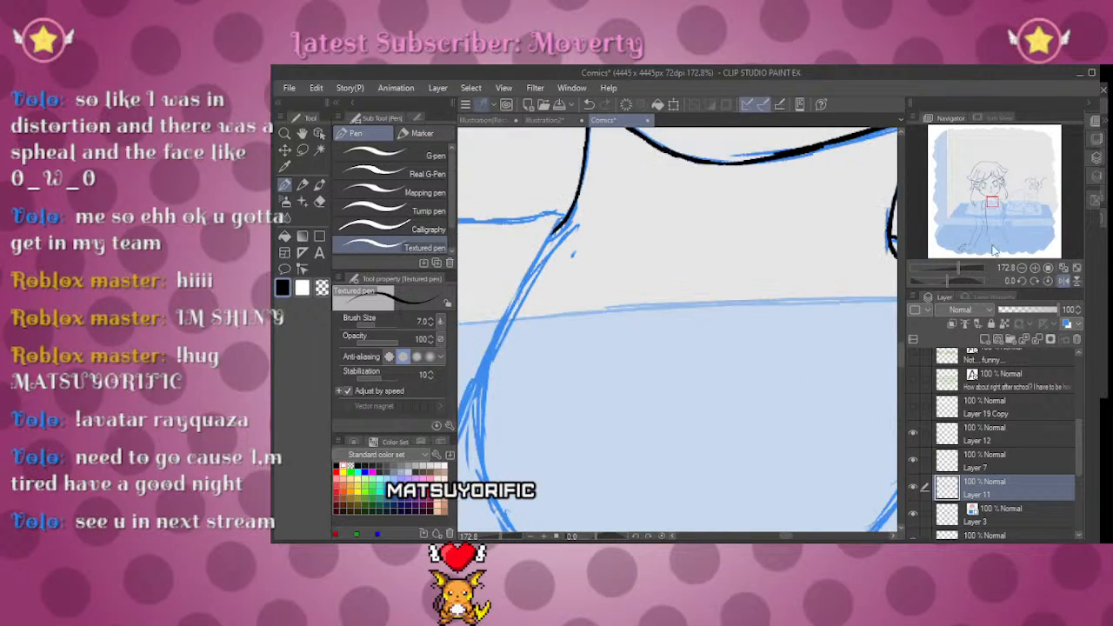
{"action": "left_click_drag", "start_coordinate": [958, 267], "coordinate": [952, 267]}
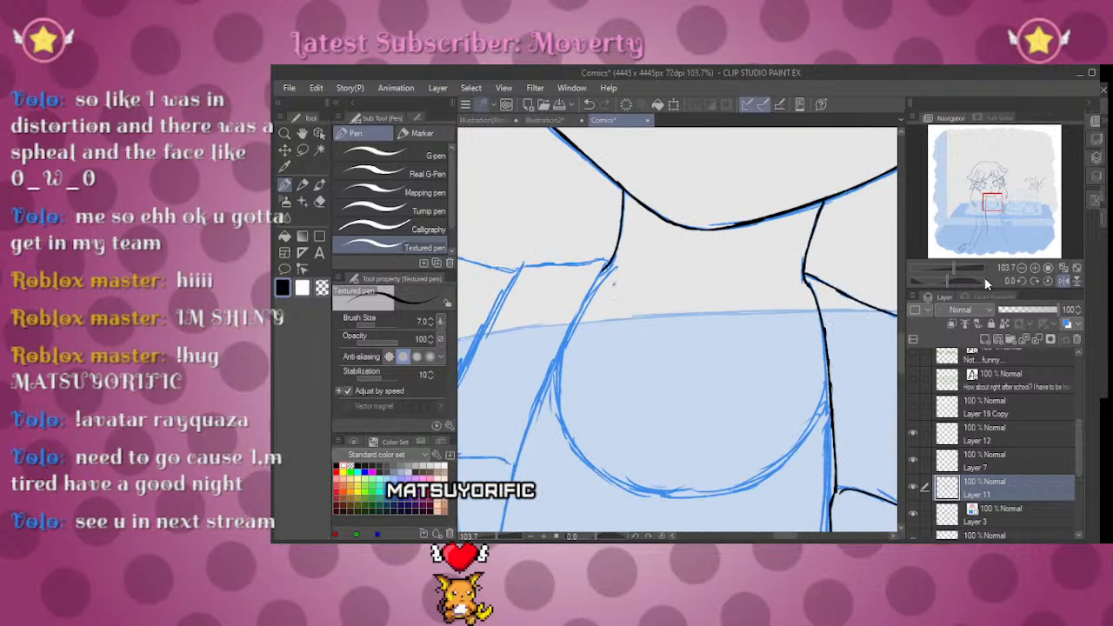
{"action": "left_click_drag", "start_coordinate": [989, 202], "coordinate": [1001, 202]}
{"action": "left_click_drag", "start_coordinate": [948, 279], "coordinate": [945, 279]}
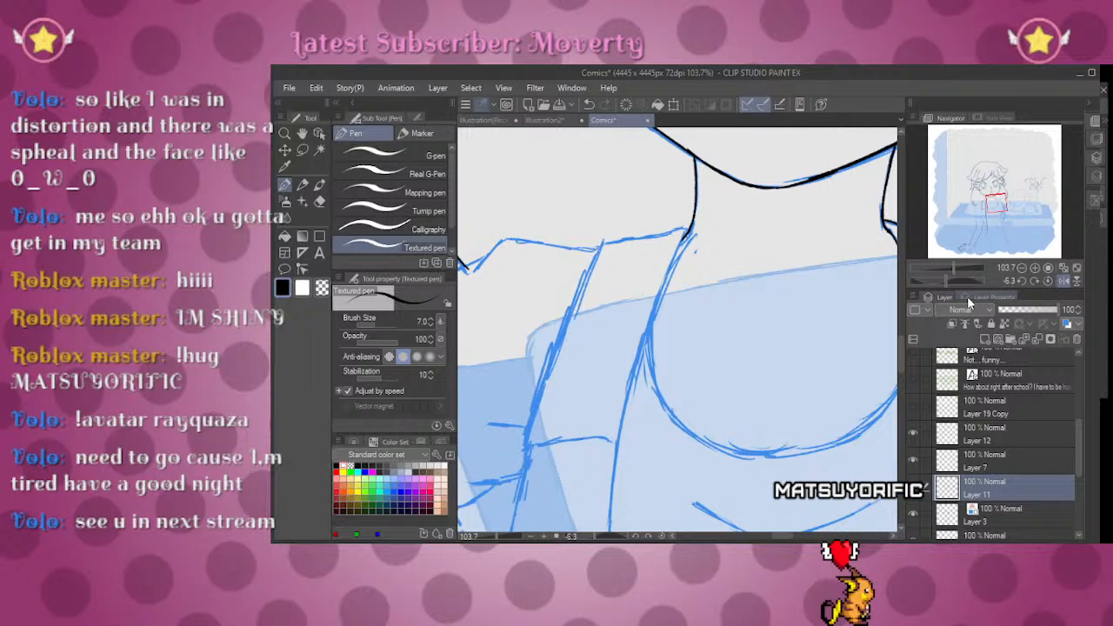
{"action": "left_click_drag", "start_coordinate": [952, 265], "coordinate": [963, 265]}
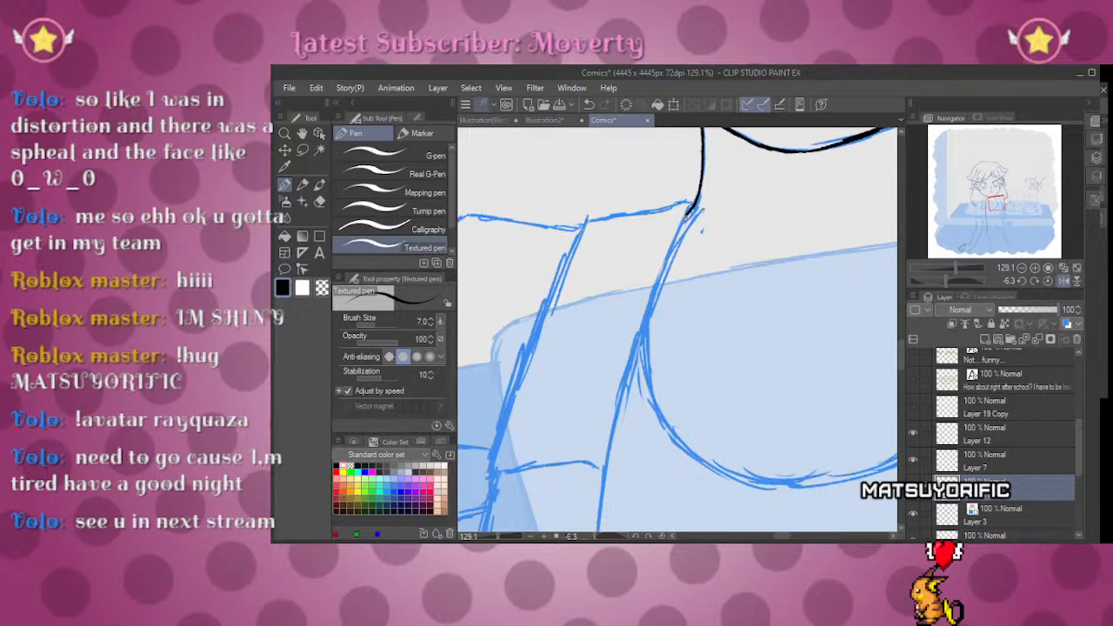
{"action": "left_click_drag", "start_coordinate": [686, 216], "coordinate": [648, 313]}
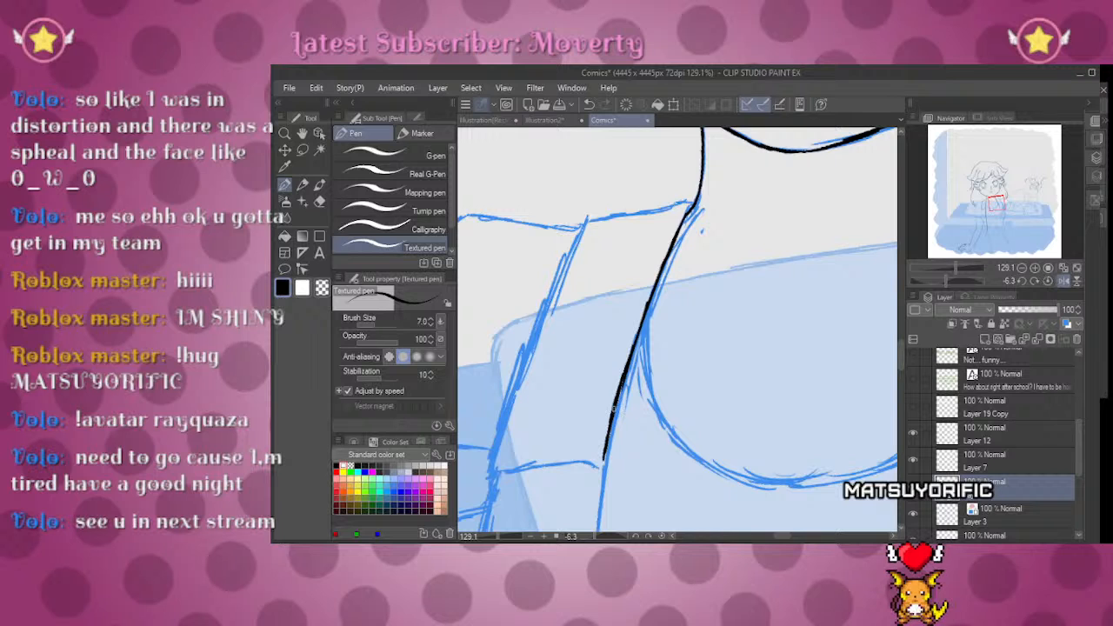
{"action": "left_click_drag", "start_coordinate": [641, 470], "coordinate": [700, 328]}
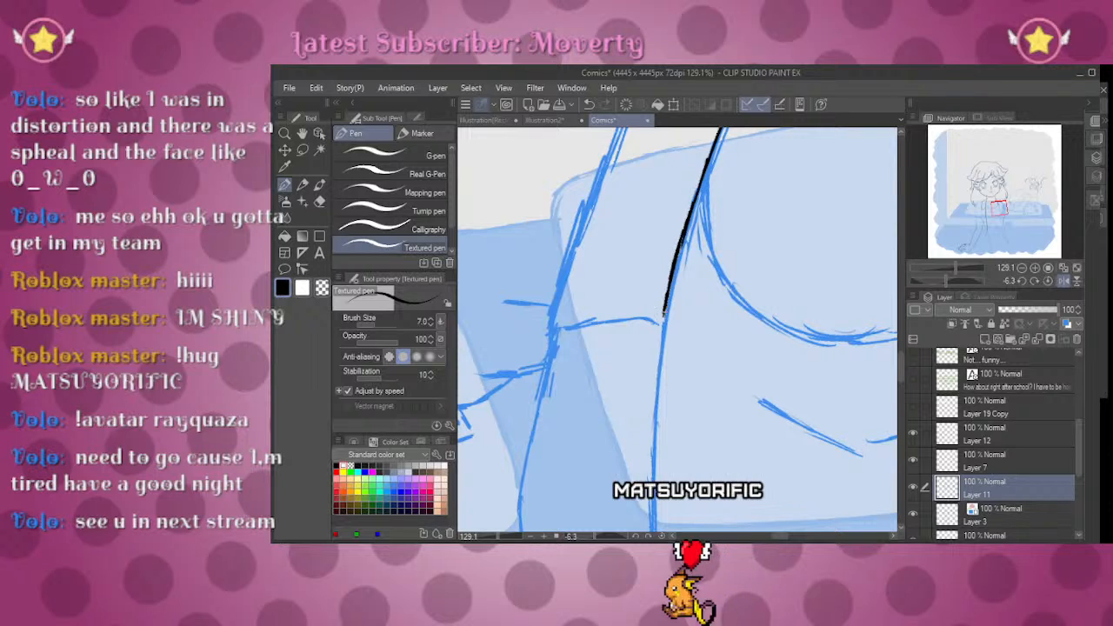
Step: Continue the jacket's right-hand front edge from the lapel's lower end down to the hem corner
{"action": "left_click_drag", "start_coordinate": [663, 313], "coordinate": [663, 357]}
{"action": "scroll", "coordinate": [662, 358], "scroll_direction": "down", "scroll_amount": 5}
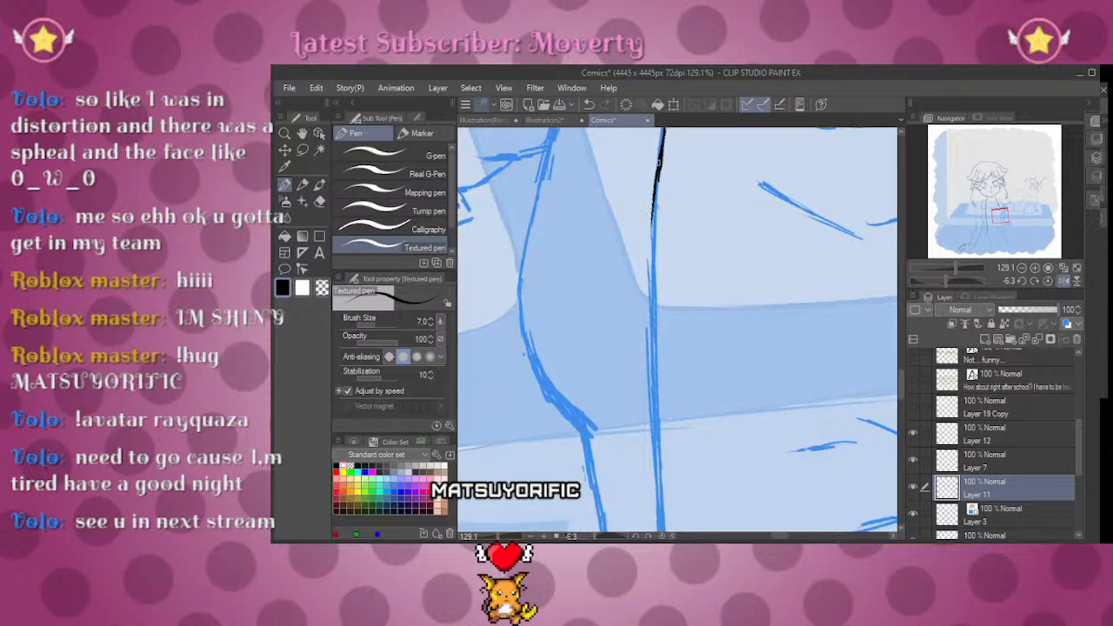
{"action": "left_click_drag", "start_coordinate": [691, 383], "coordinate": [735, 202]}
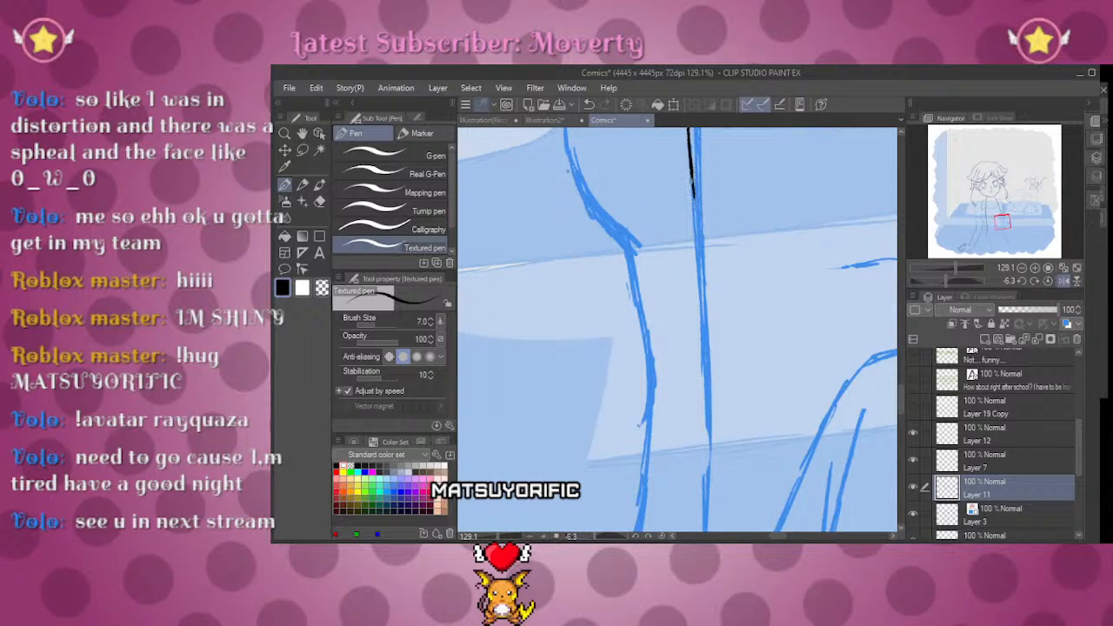
{"action": "left_click_drag", "start_coordinate": [709, 324], "coordinate": [710, 328]}
{"action": "mouse_move", "coordinate": [718, 310]}
{"action": "left_mouse_down"}
{"action": "mouse_move", "coordinate": [754, 164]}
{"action": "mouse_move", "coordinate": [740, 187]}
{"action": "mouse_move", "coordinate": [747, 305]}
{"action": "left_mouse_up"}
{"action": "left_click_drag", "start_coordinate": [745, 196], "coordinate": [743, 455]}
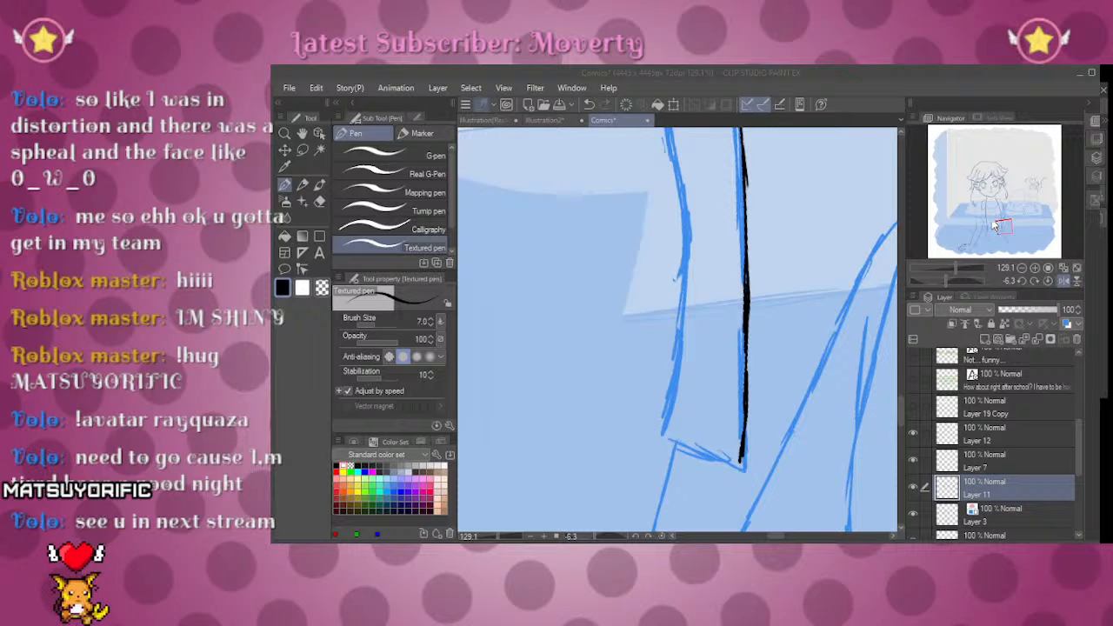
Step: Clean up the line overlap on the jacket's right-hand front edge around the waist
{"action": "left_click", "coordinate": [1000, 156]}
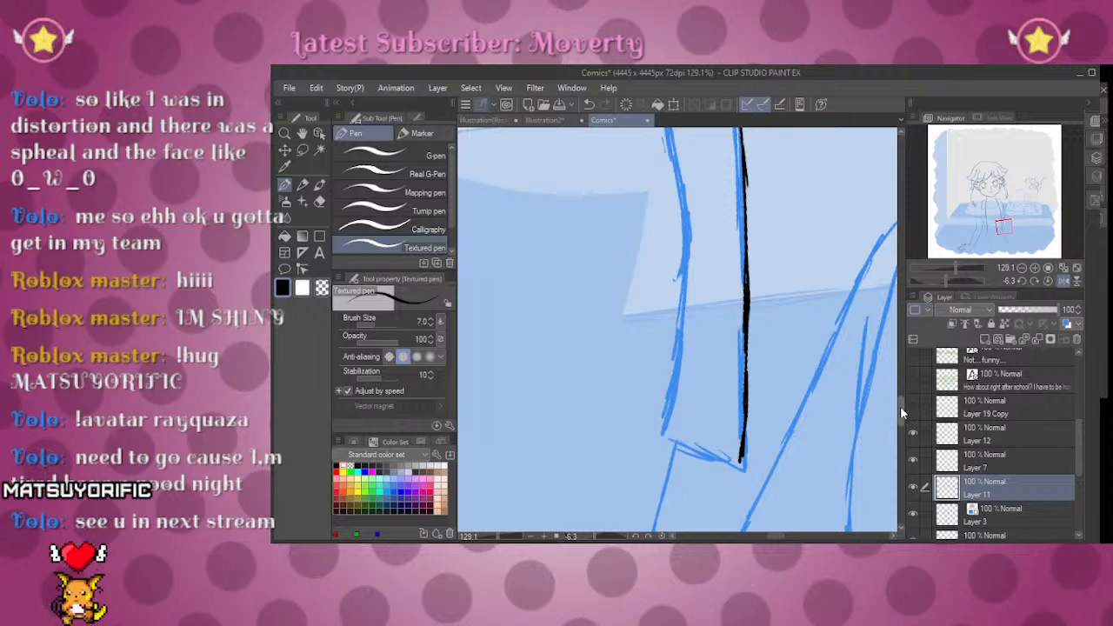
{"action": "scroll", "coordinate": [900, 405], "scroll_direction": "up", "scroll_amount": 5}
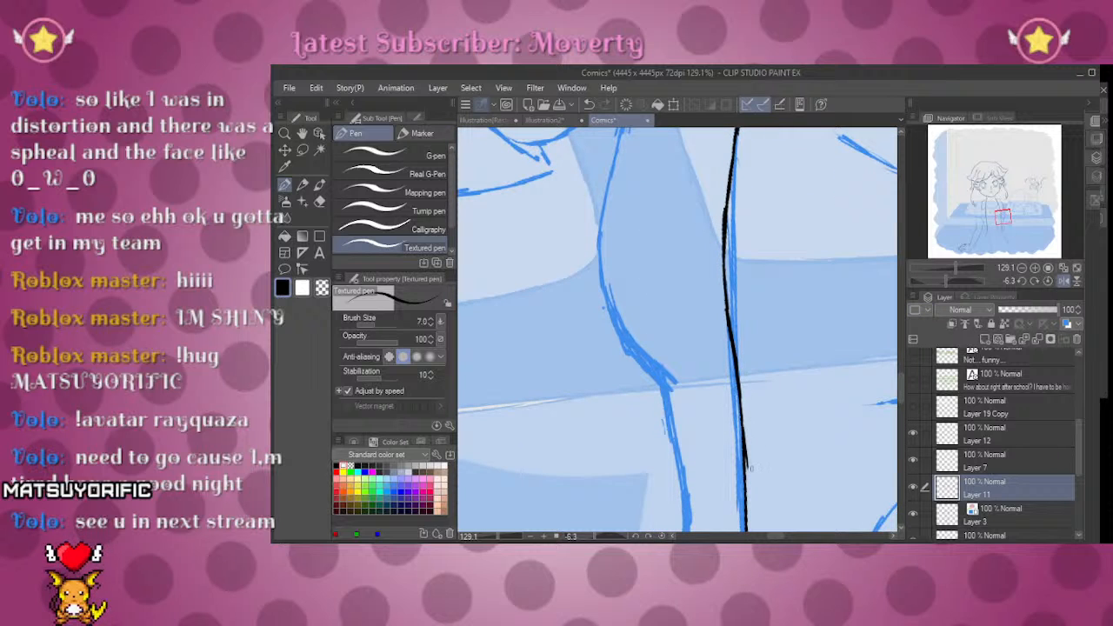
{"action": "key", "text": "e"}
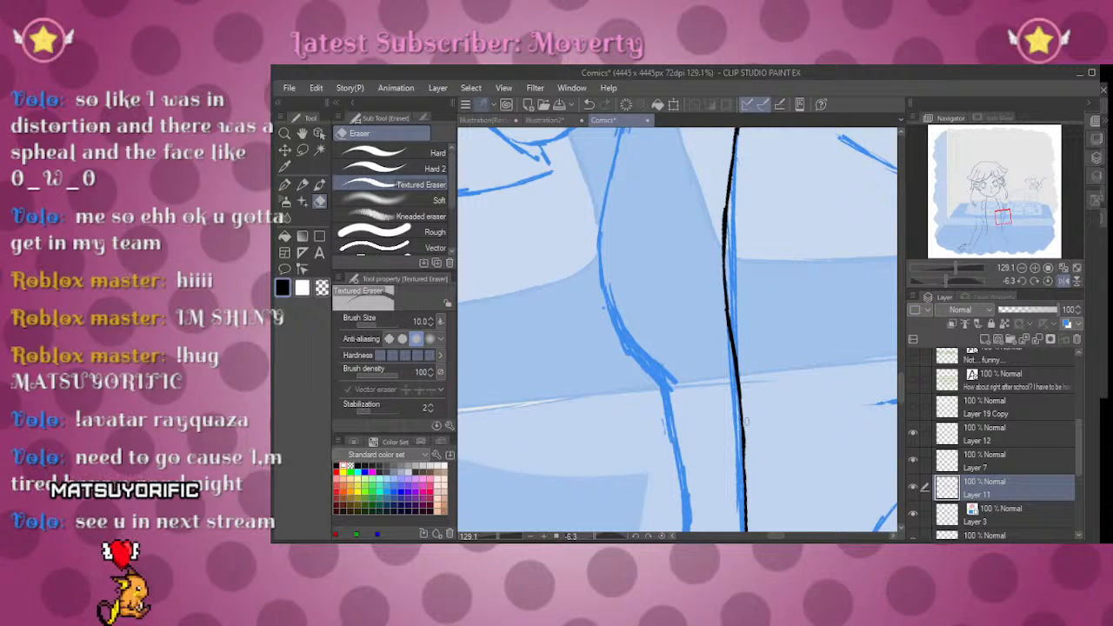
{"action": "key", "text": "p"}
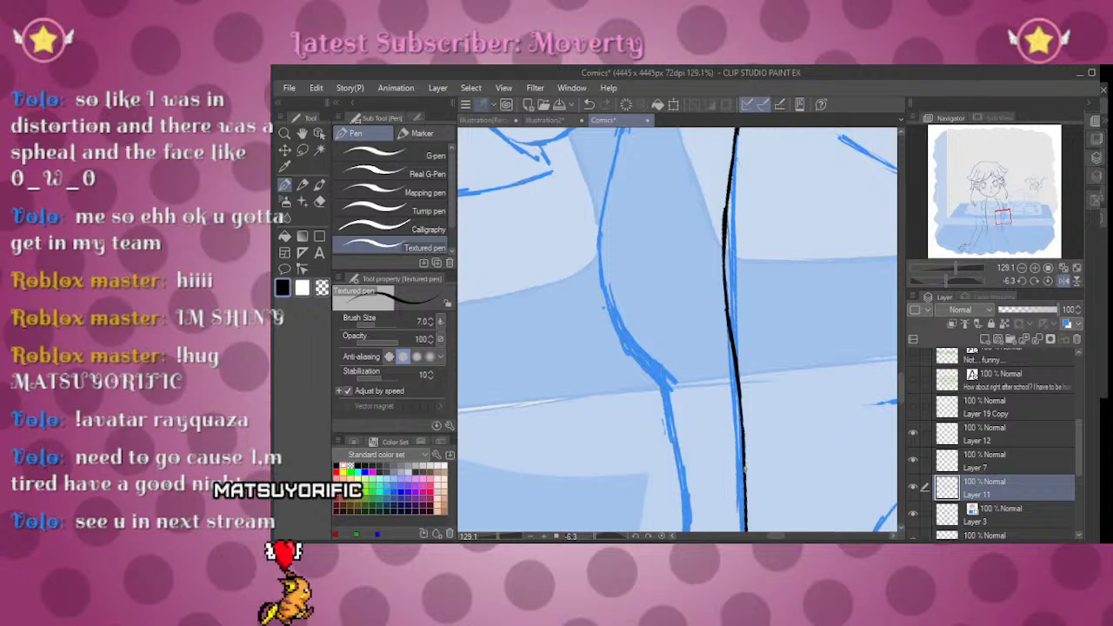
{"action": "scroll", "coordinate": [902, 380], "scroll_direction": "up", "scroll_amount": 5}
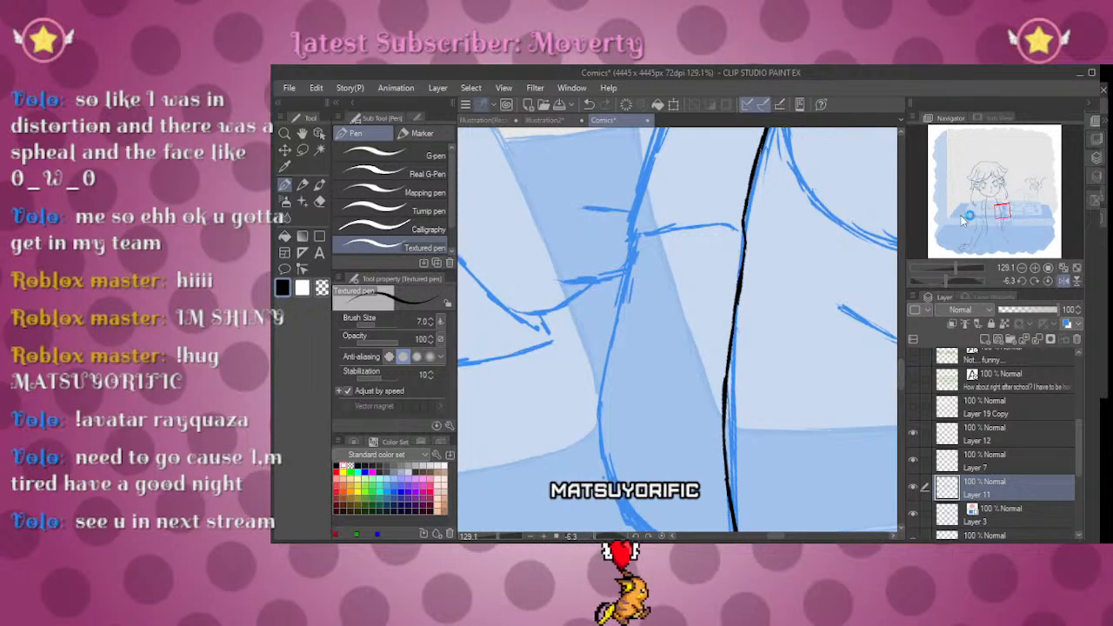
Step: Ink the right-hand lapel's top line, outer edge and bottom edge to close its outline
{"action": "left_click", "coordinate": [953, 269]}
{"action": "left_click_drag", "start_coordinate": [951, 266], "coordinate": [943, 266]}
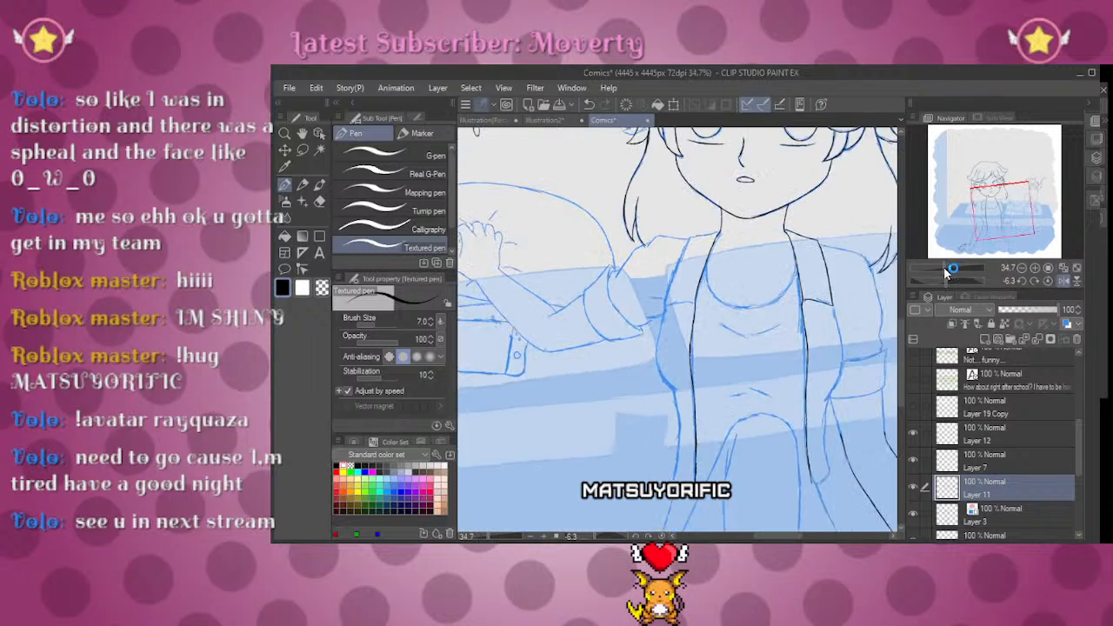
{"action": "left_click_drag", "start_coordinate": [1010, 213], "coordinate": [1006, 209]}
{"action": "mouse_move", "coordinate": [945, 271]}
{"action": "left_mouse_down"}
{"action": "mouse_move", "coordinate": [955, 270]}
{"action": "mouse_move", "coordinate": [929, 279]}
{"action": "left_mouse_up"}
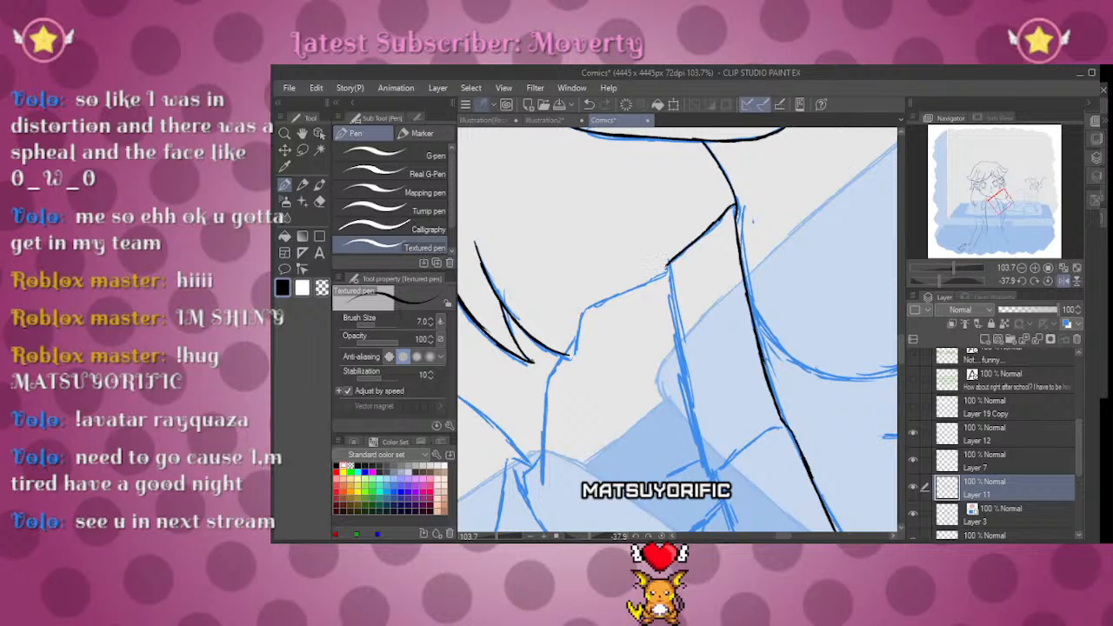
{"action": "left_click_drag", "start_coordinate": [668, 278], "coordinate": [703, 469]}
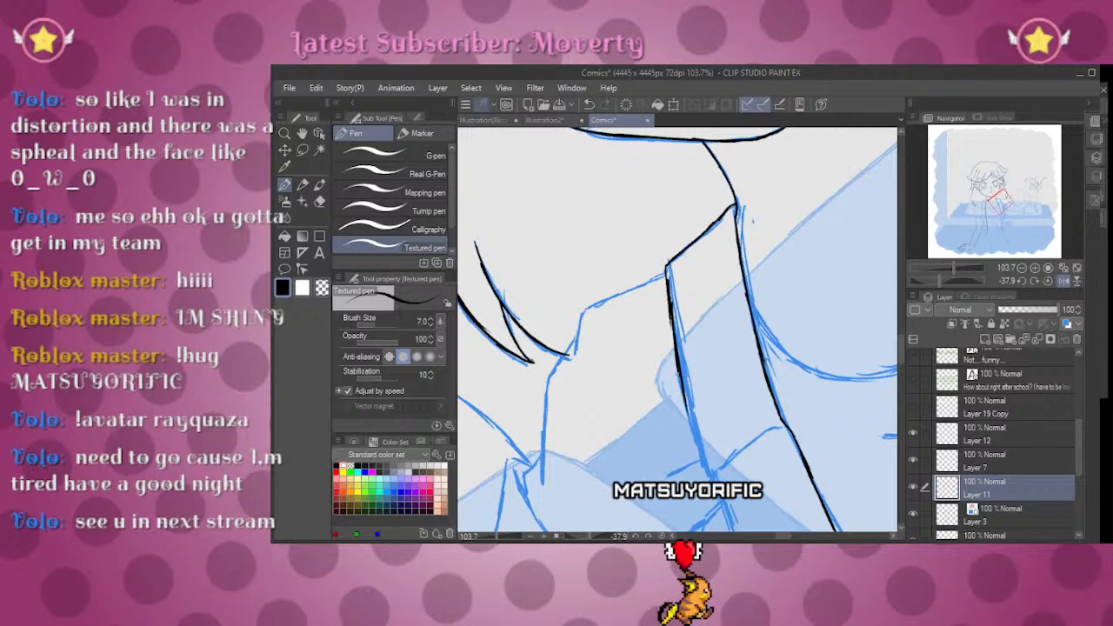
{"action": "mouse_move", "coordinate": [758, 432]}
{"action": "left_mouse_down"}
{"action": "mouse_move", "coordinate": [782, 426]}
{"action": "mouse_move", "coordinate": [708, 476]}
{"action": "left_mouse_up"}
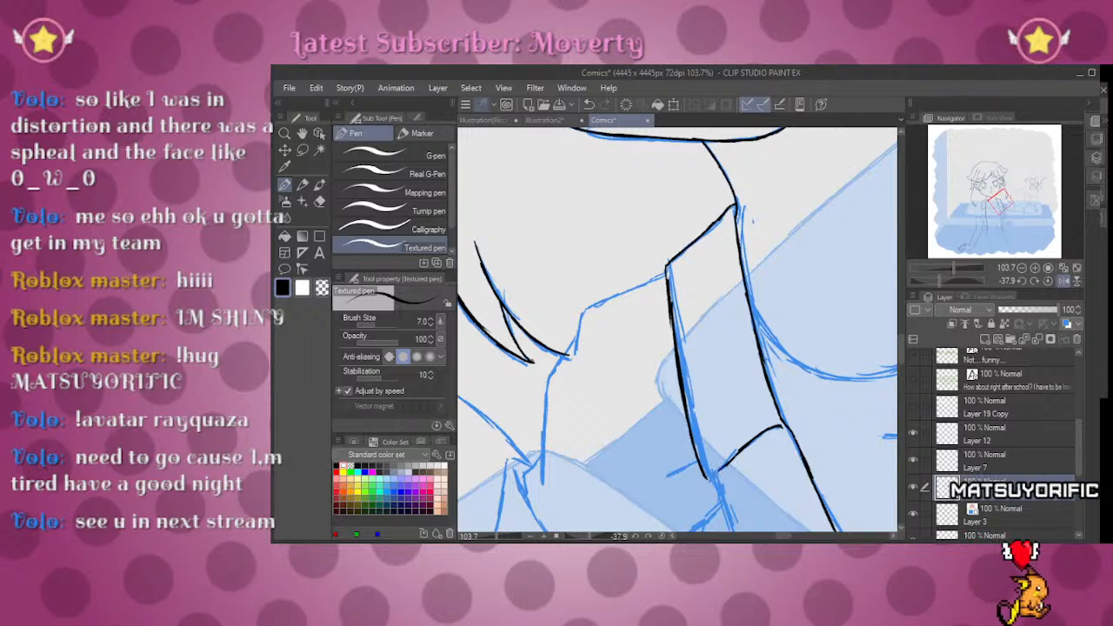
Step: Ink the jacket's right-hand outer edge from the lapel's bottom corner past the waist to the hem, and close the hem
{"action": "left_click", "coordinate": [1055, 283]}
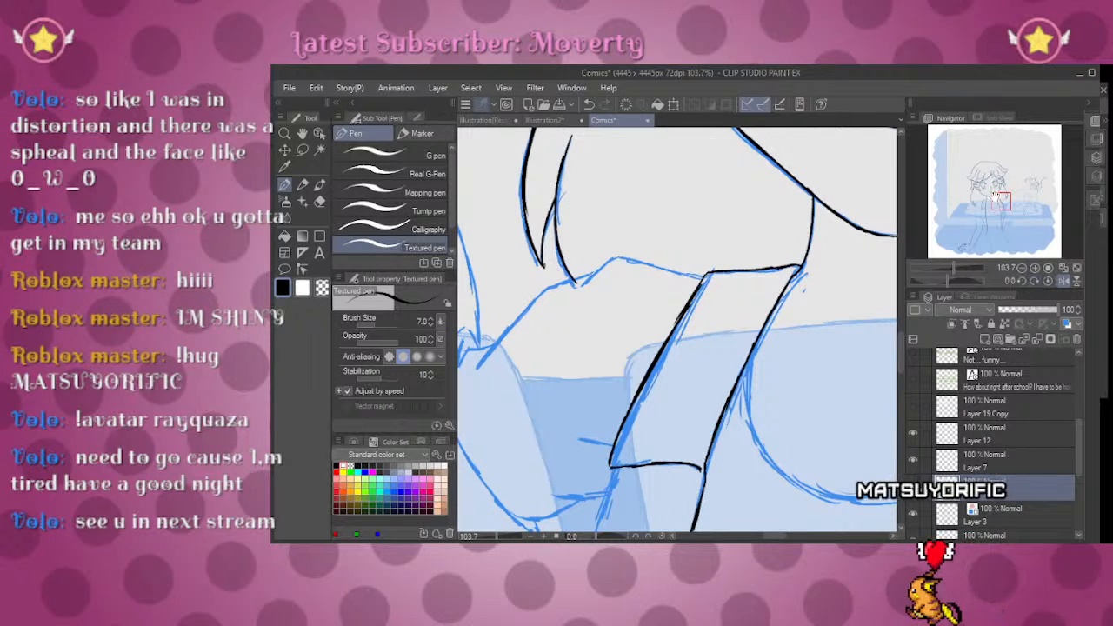
{"action": "left_click_drag", "start_coordinate": [999, 201], "coordinate": [1001, 211]}
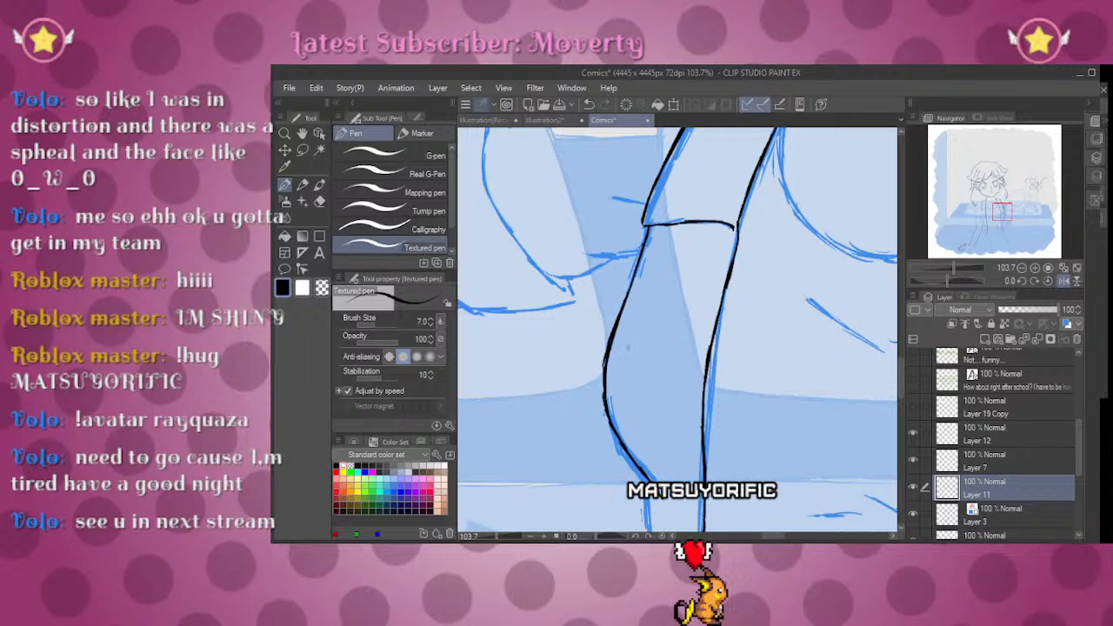
{"action": "left_click_drag", "start_coordinate": [627, 347], "coordinate": [651, 482]}
{"action": "left_click_drag", "start_coordinate": [680, 280], "coordinate": [681, 314]}
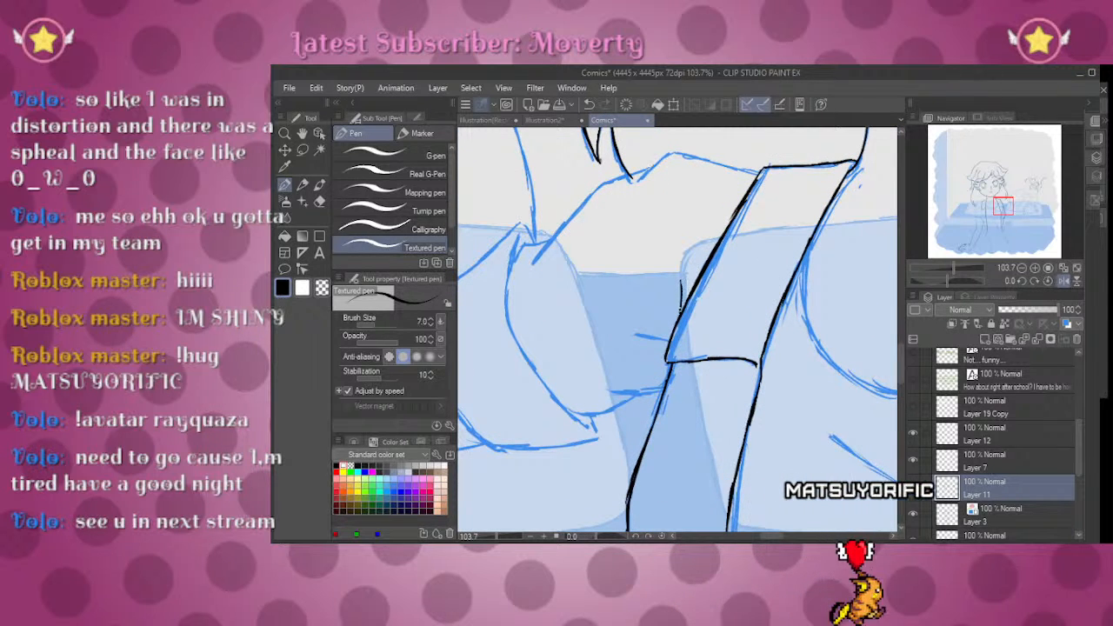
{"action": "left_click_drag", "start_coordinate": [1002, 207], "coordinate": [1003, 225]}
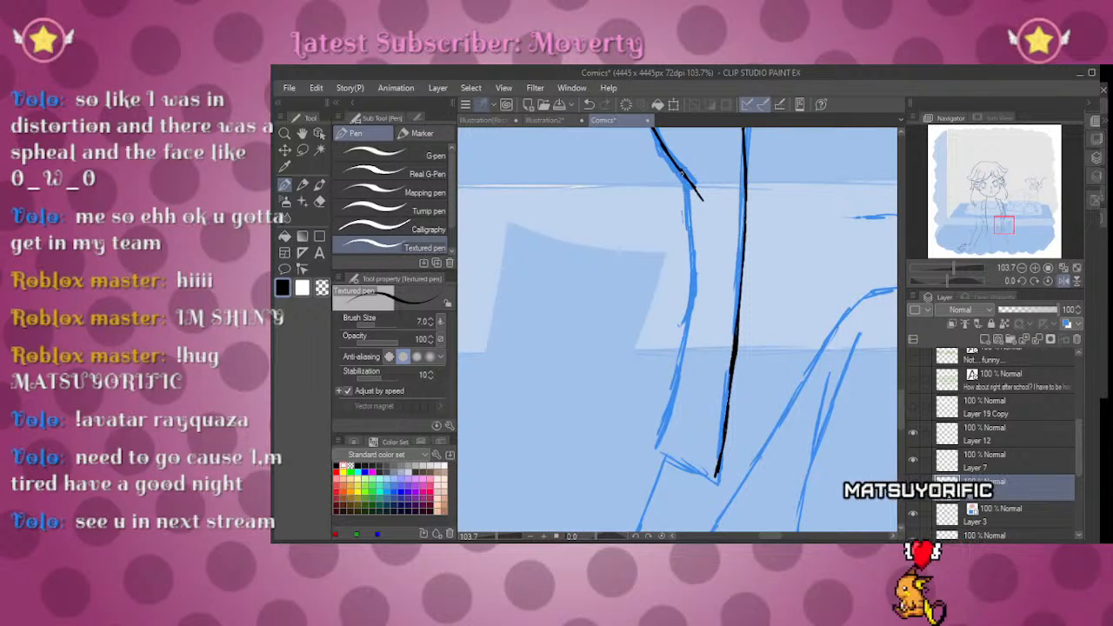
{"action": "left_click_drag", "start_coordinate": [683, 174], "coordinate": [692, 276]}
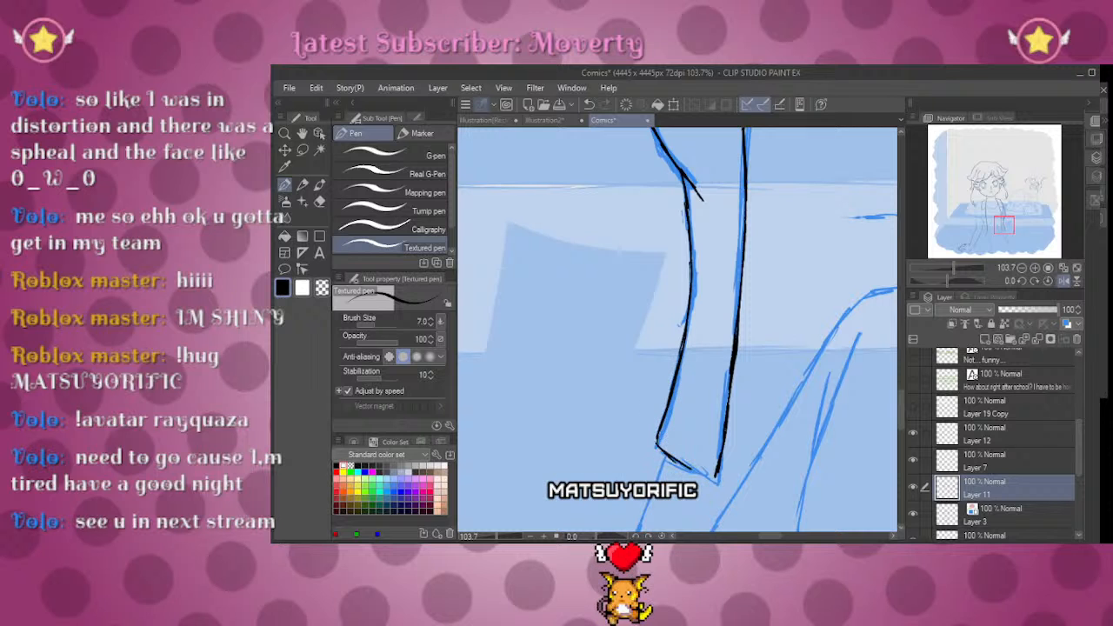
Step: Ink the jacket's left-hand outer edge from the lapel's corner past the waist to the hem, and close the hem in the unmirrored view
{"action": "left_click", "coordinate": [1062, 281]}
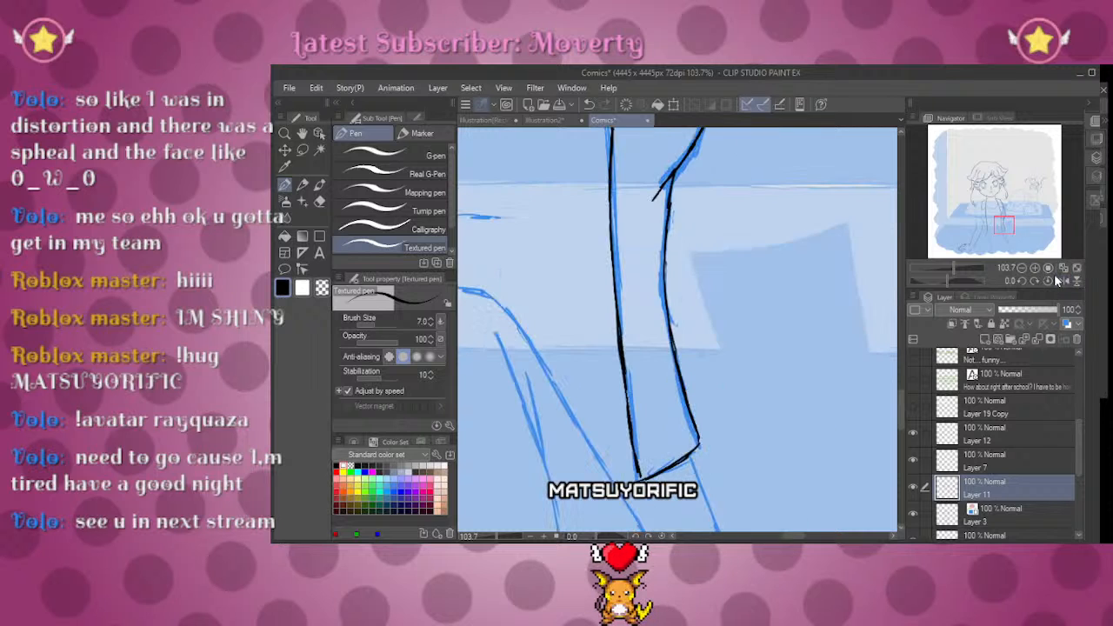
{"action": "left_click_drag", "start_coordinate": [955, 266], "coordinate": [943, 270]}
{"action": "mouse_move", "coordinate": [1013, 215]}
{"action": "left_mouse_down"}
{"action": "mouse_move", "coordinate": [992, 198]}
{"action": "mouse_move", "coordinate": [1003, 204]}
{"action": "left_mouse_up"}
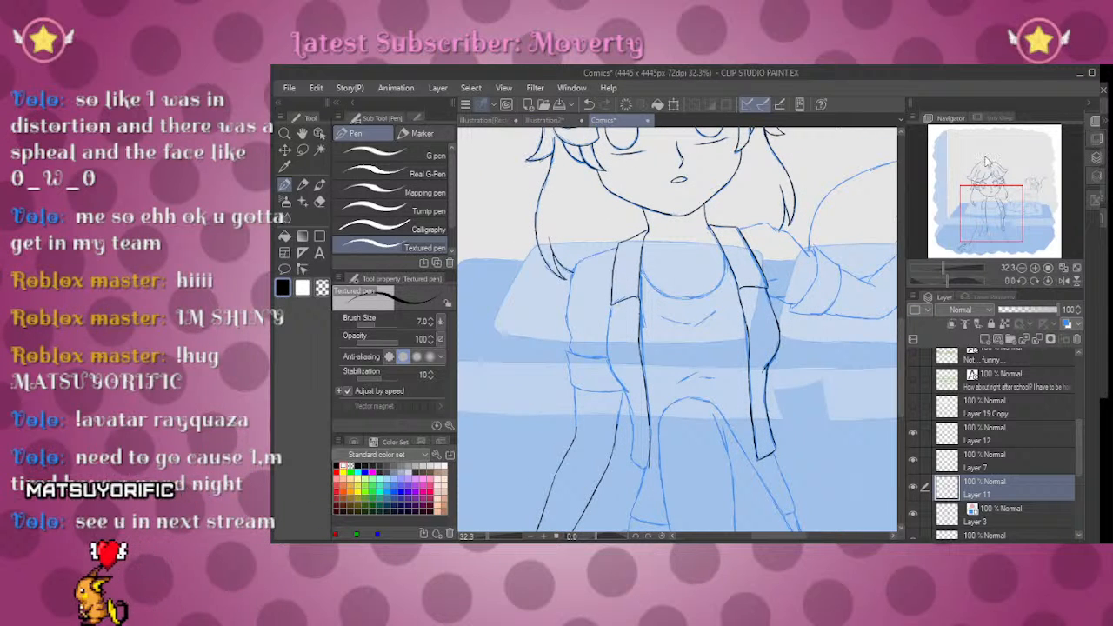
{"action": "left_click_drag", "start_coordinate": [942, 268], "coordinate": [954, 269]}
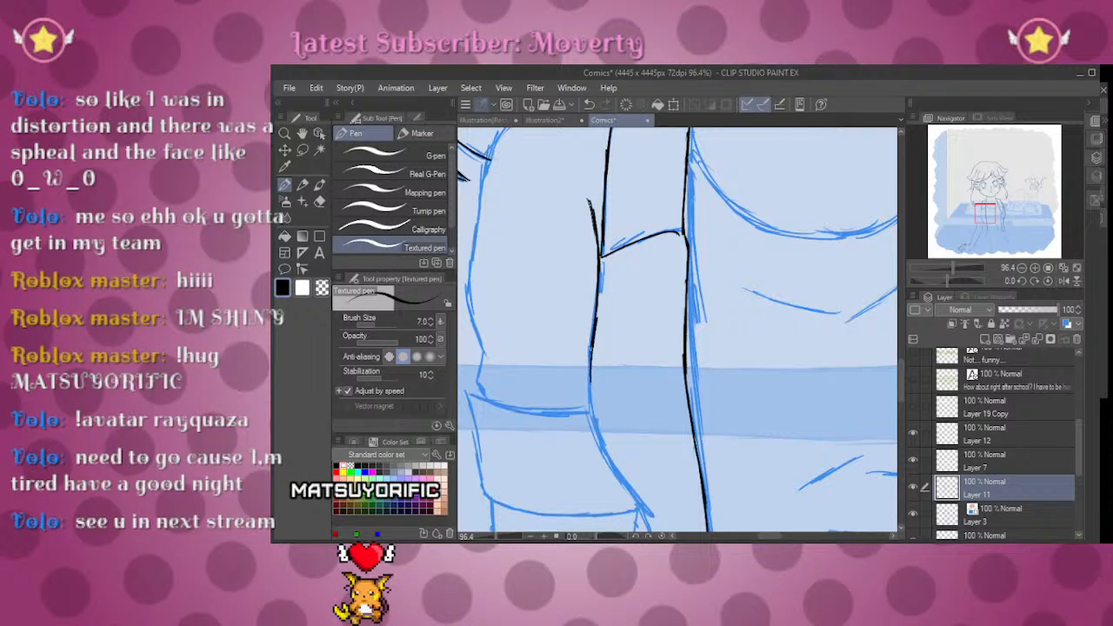
{"action": "mouse_move", "coordinate": [698, 413]}
{"action": "left_mouse_down"}
{"action": "mouse_move", "coordinate": [647, 246]}
{"action": "mouse_move", "coordinate": [694, 352]}
{"action": "left_mouse_up"}
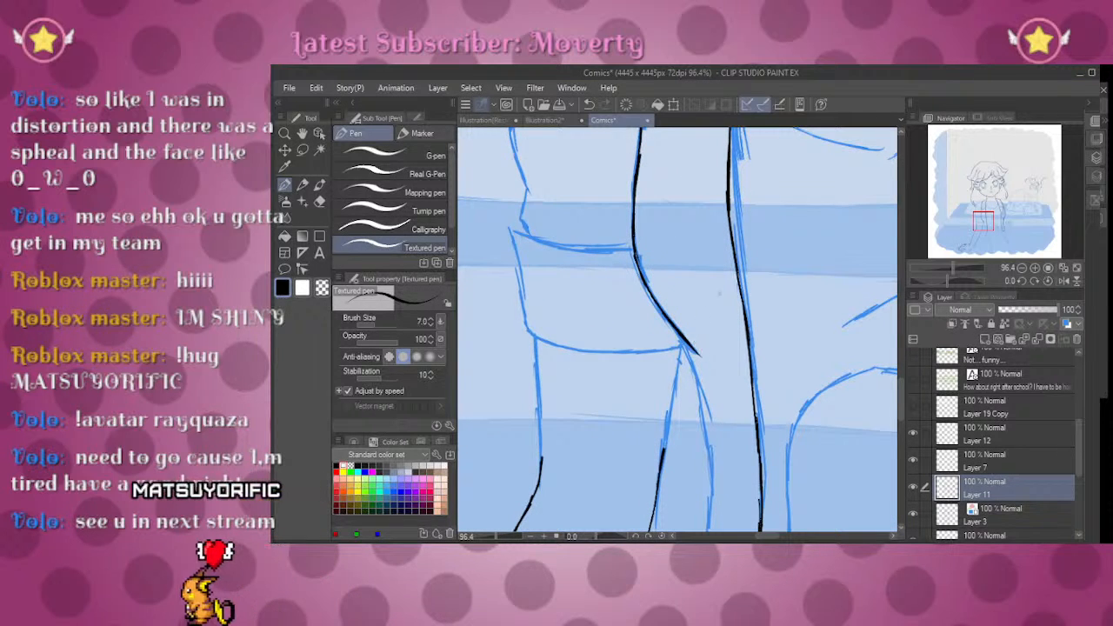
{"action": "mouse_move", "coordinate": [782, 426]}
{"action": "left_mouse_down"}
{"action": "mouse_move", "coordinate": [795, 277]}
{"action": "mouse_move", "coordinate": [796, 291]}
{"action": "left_mouse_up"}
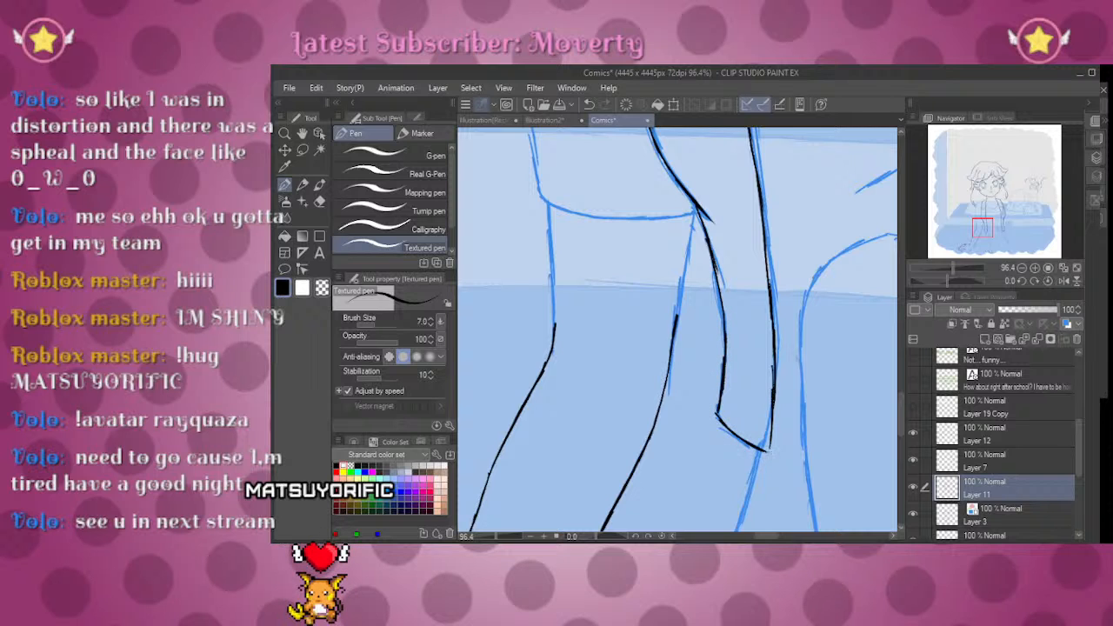
Step: Redraw the waist curve of the jacket's right-hand outer edge where it meets the lower panel
{"action": "left_click_drag", "start_coordinate": [948, 266], "coordinate": [939, 269]}
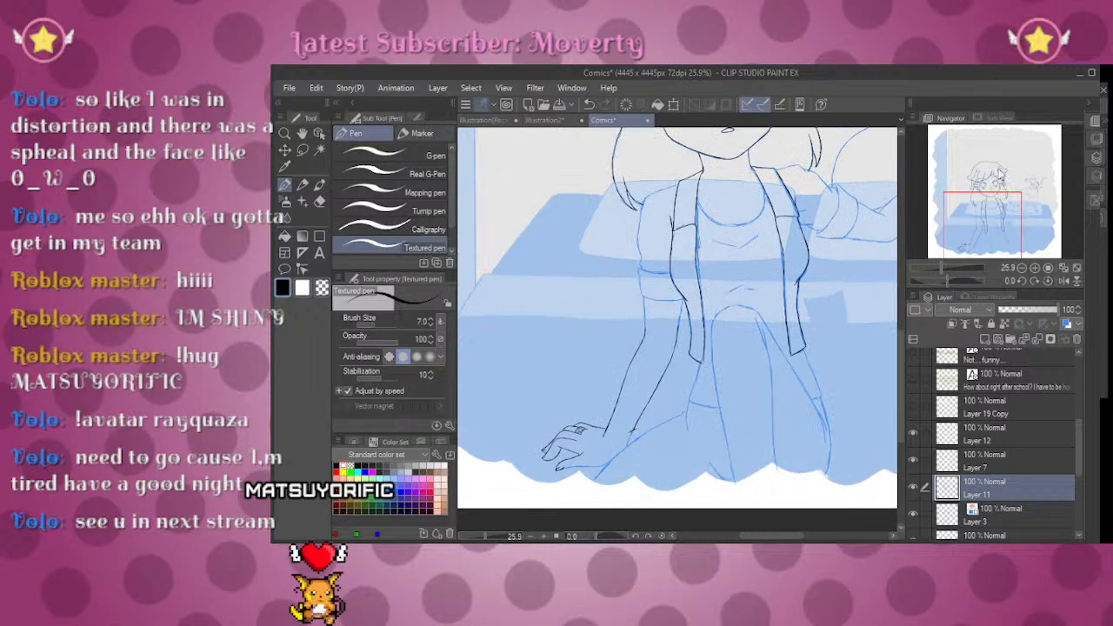
{"action": "left_click_drag", "start_coordinate": [997, 199], "coordinate": [1013, 182]}
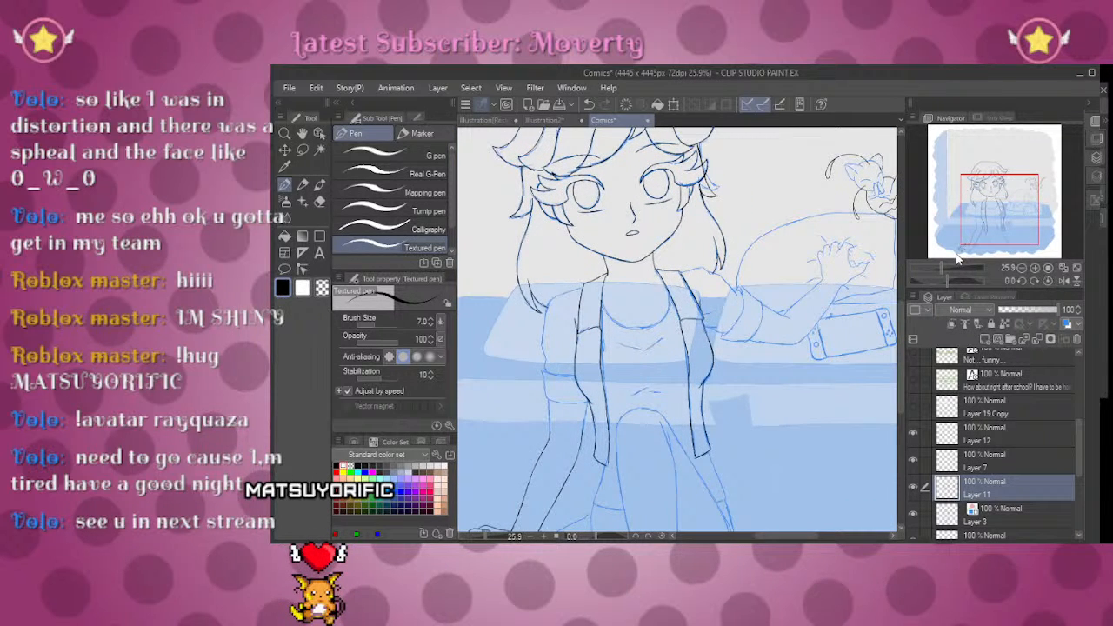
{"action": "left_click_drag", "start_coordinate": [957, 258], "coordinate": [983, 229]}
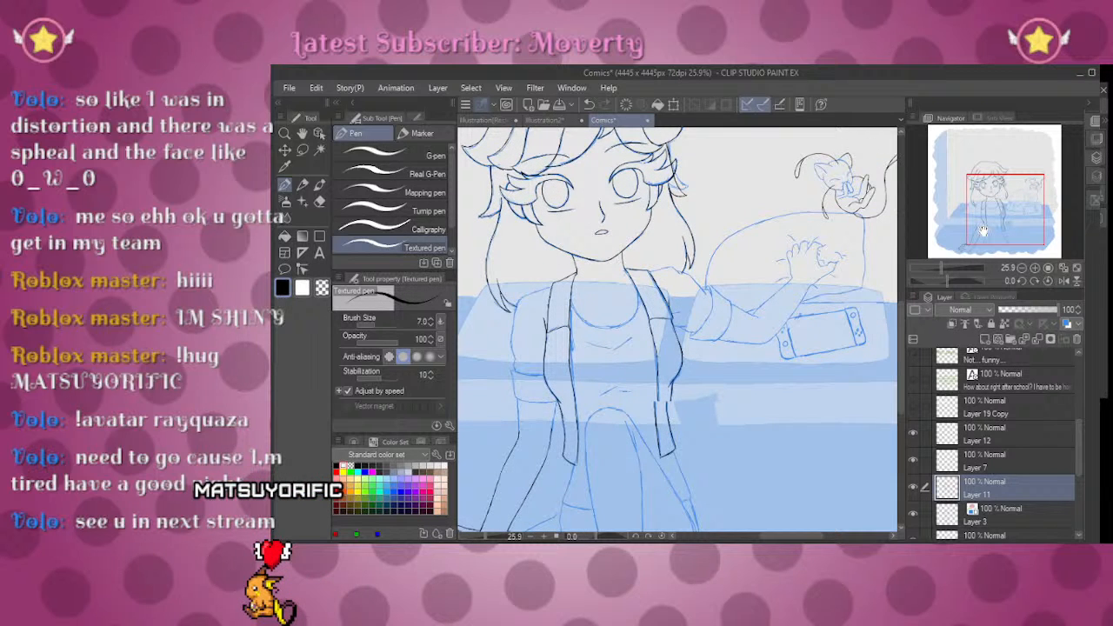
{"action": "scroll", "coordinate": [656, 410], "scroll_direction": "up", "scroll_amount": 5}
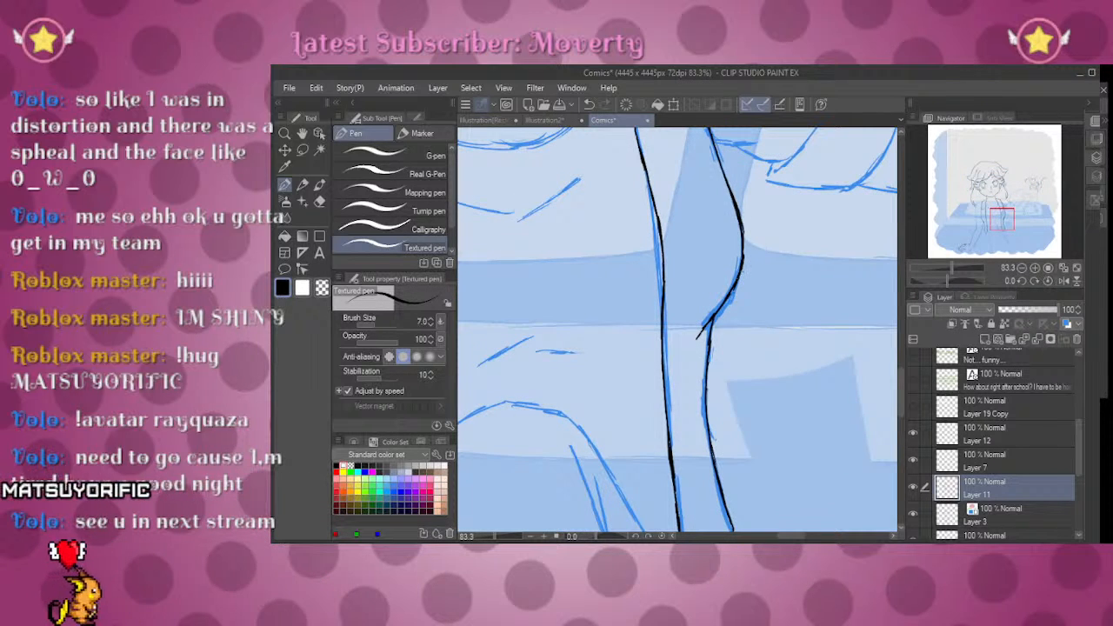
{"action": "key", "text": "e"}
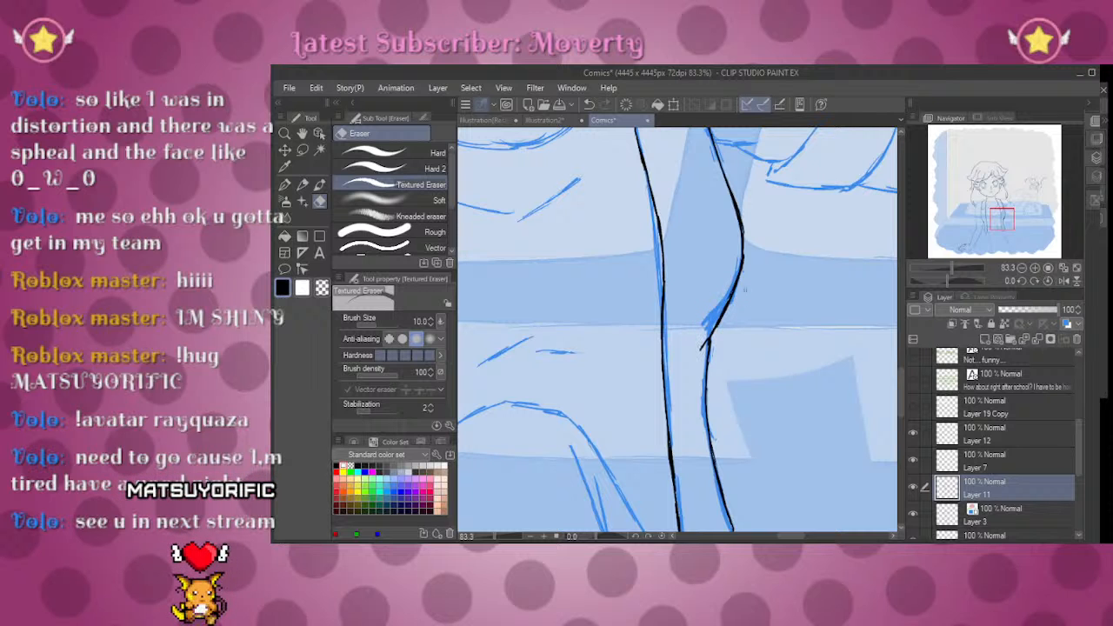
Step: Ink the shirt's round neckline between the two jacket front edges, rotating the canvas to follow the curve
{"action": "mouse_move", "coordinate": [950, 267]}
{"action": "left_mouse_down"}
{"action": "mouse_move", "coordinate": [937, 267]}
{"action": "mouse_move", "coordinate": [947, 267]}
{"action": "left_mouse_up"}
{"action": "mouse_move", "coordinate": [994, 230]}
{"action": "left_mouse_down"}
{"action": "mouse_move", "coordinate": [993, 217]}
{"action": "mouse_move", "coordinate": [977, 217]}
{"action": "left_mouse_up"}
{"action": "left_click_drag", "start_coordinate": [948, 269], "coordinate": [958, 280]}
{"action": "key", "text": "p"}
{"action": "mouse_move", "coordinate": [591, 198]}
{"action": "left_mouse_down"}
{"action": "mouse_move", "coordinate": [560, 381]}
{"action": "mouse_move", "coordinate": [656, 452]}
{"action": "left_mouse_up"}
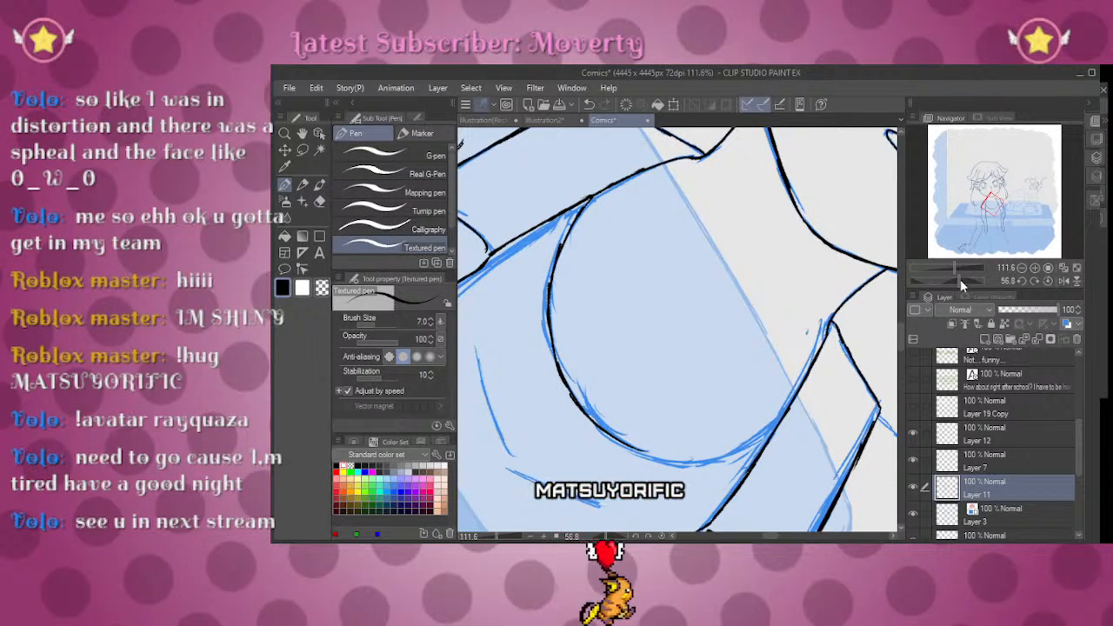
{"action": "left_click_drag", "start_coordinate": [960, 282], "coordinate": [981, 281]}
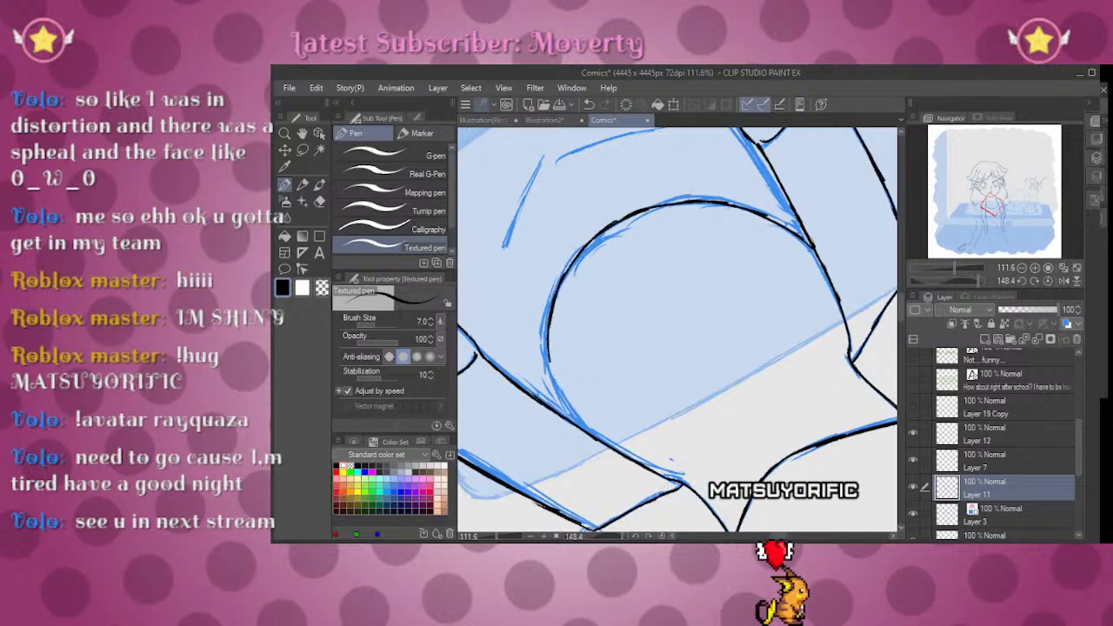
Step: Ink the left-hand shoulder line from the lapel and the sleeve's outer edge down to the cuff
{"action": "left_click", "coordinate": [1048, 280]}
{"action": "left_click_drag", "start_coordinate": [718, 330], "coordinate": [976, 250]}
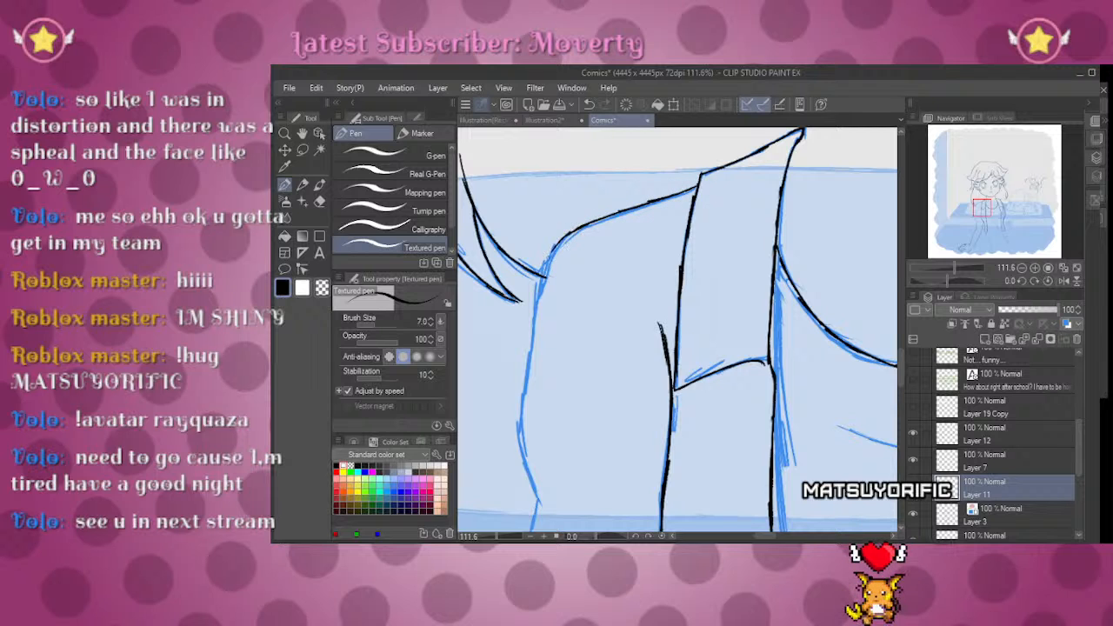
{"action": "left_click_drag", "start_coordinate": [528, 364], "coordinate": [520, 427]}
{"action": "mouse_move", "coordinate": [637, 394]}
{"action": "left_mouse_down"}
{"action": "mouse_move", "coordinate": [700, 273]}
{"action": "mouse_move", "coordinate": [769, 180]}
{"action": "left_mouse_up"}
{"action": "mouse_move", "coordinate": [650, 210]}
{"action": "left_mouse_down"}
{"action": "mouse_move", "coordinate": [667, 285]}
{"action": "mouse_move", "coordinate": [670, 334]}
{"action": "left_mouse_up"}
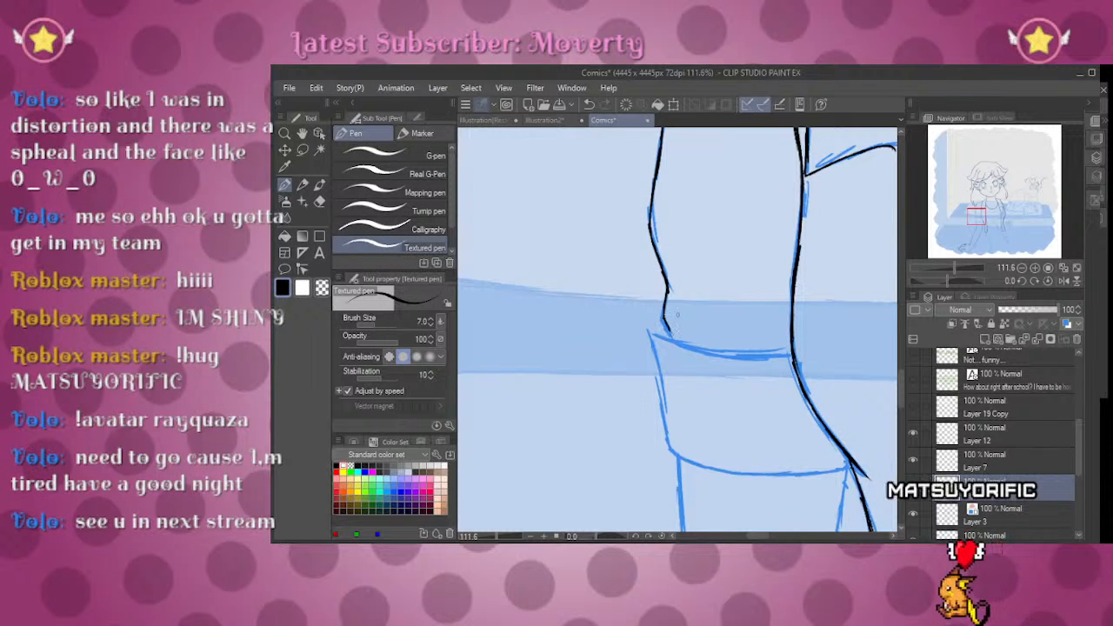
Step: Ink the left-hand sleeve cuff's top, outer and bottom edges on a canvas rotated about 50 degrees
{"action": "left_click_drag", "start_coordinate": [947, 280], "coordinate": [957, 280]}
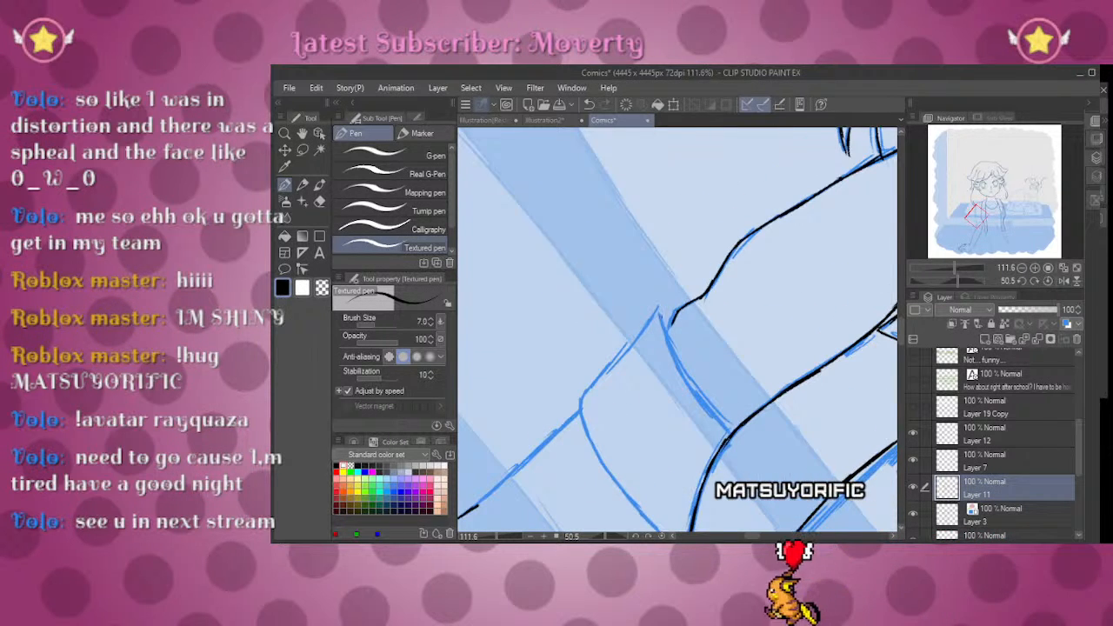
{"action": "mouse_move", "coordinate": [658, 306]}
{"action": "left_mouse_down"}
{"action": "mouse_move", "coordinate": [674, 355]}
{"action": "mouse_move", "coordinate": [730, 428]}
{"action": "left_mouse_up"}
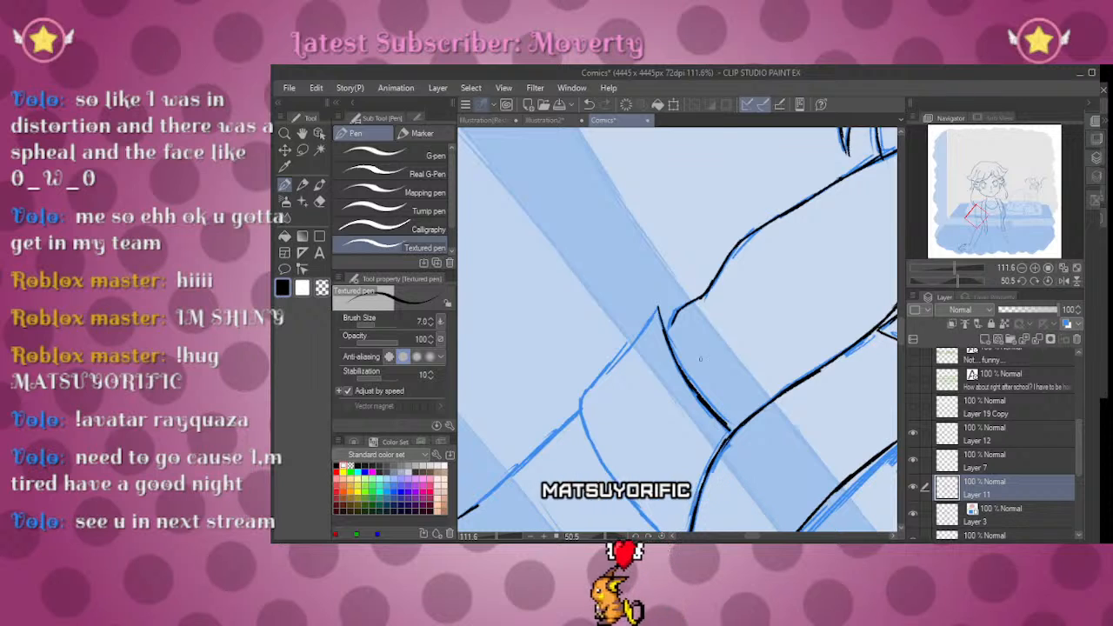
{"action": "left_click_drag", "start_coordinate": [676, 313], "coordinate": [663, 308]}
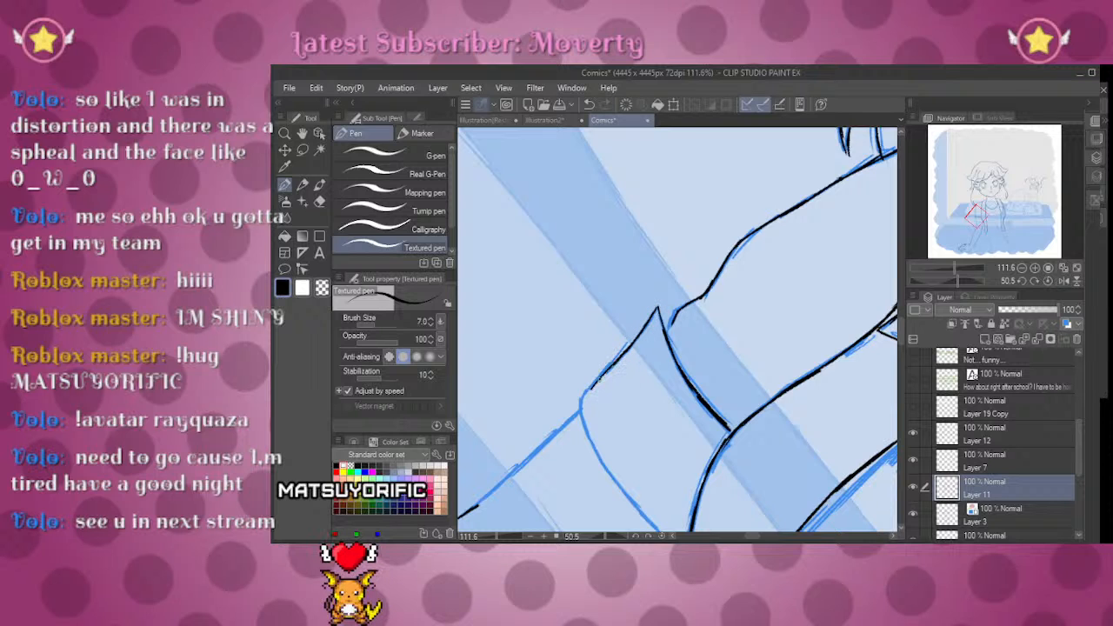
{"action": "scroll", "coordinate": [678, 330], "scroll_direction": "down", "scroll_amount": 3}
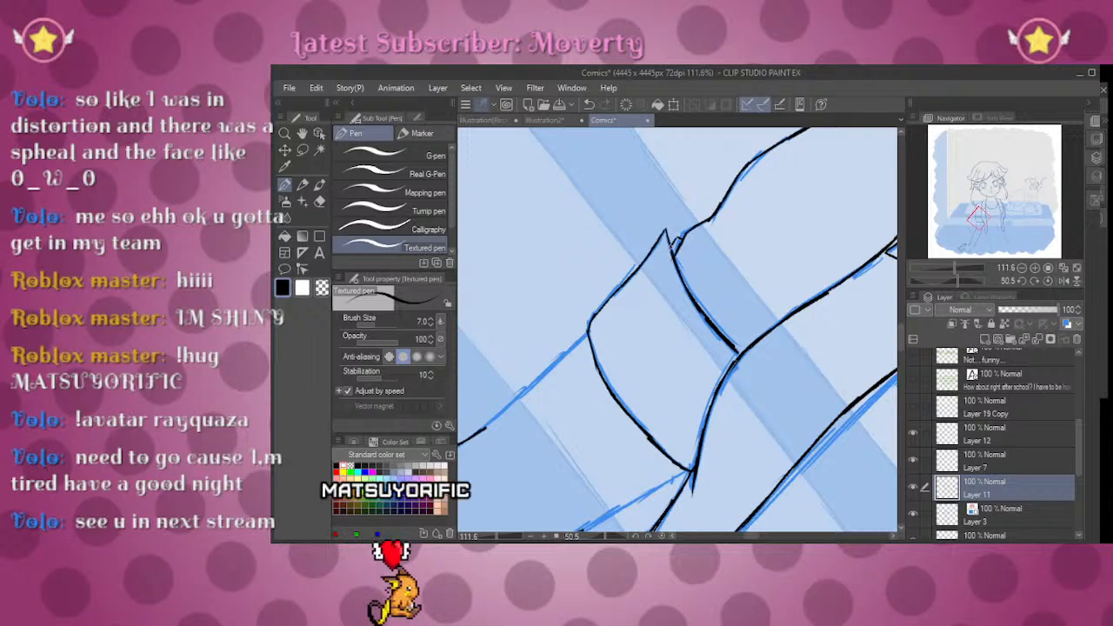
Step: Ink both sides of the left-hand arm from the cuff down to the already inked forearm, with the canvas upright
{"action": "left_click", "coordinate": [1046, 280]}
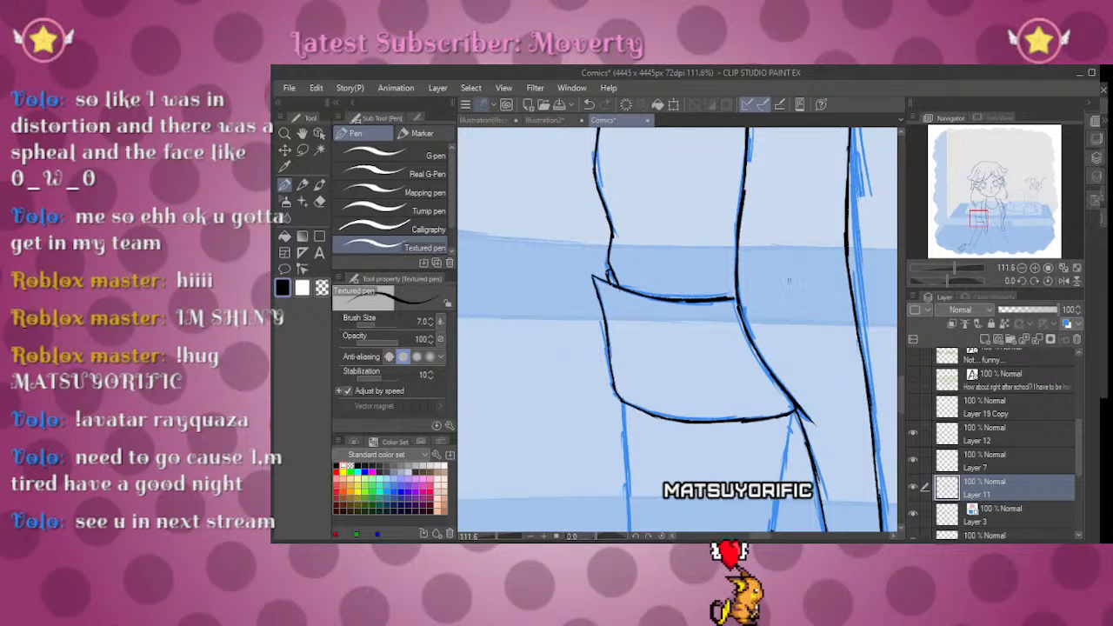
{"action": "left_click_drag", "start_coordinate": [901, 385], "coordinate": [902, 400]}
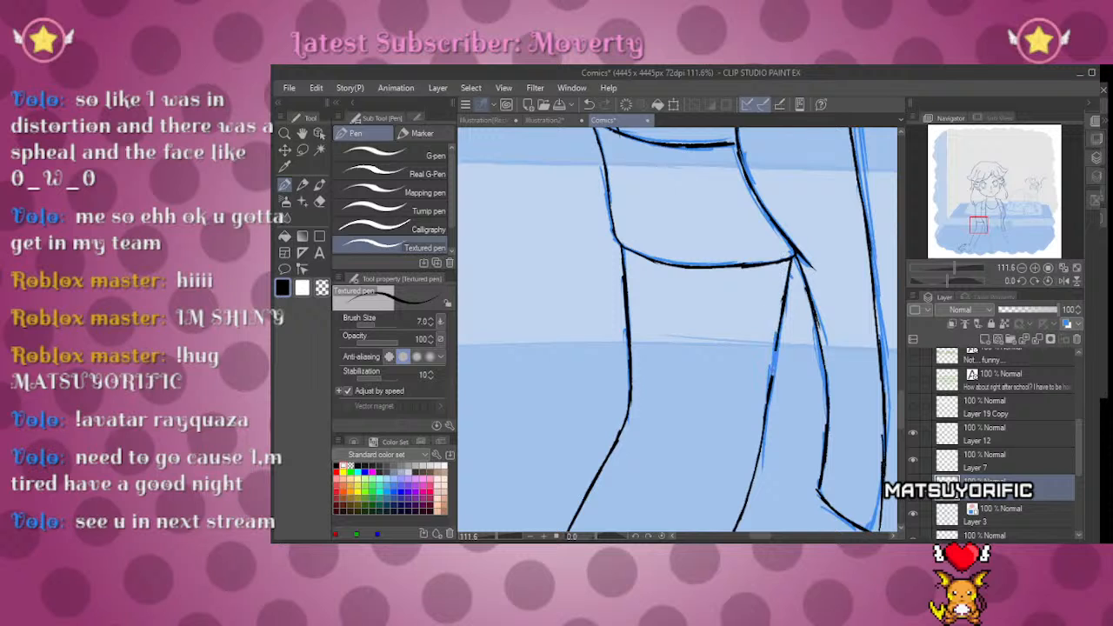
{"action": "mouse_move", "coordinate": [956, 264]}
{"action": "left_mouse_down"}
{"action": "mouse_move", "coordinate": [922, 268]}
{"action": "mouse_move", "coordinate": [953, 267]}
{"action": "left_mouse_up"}
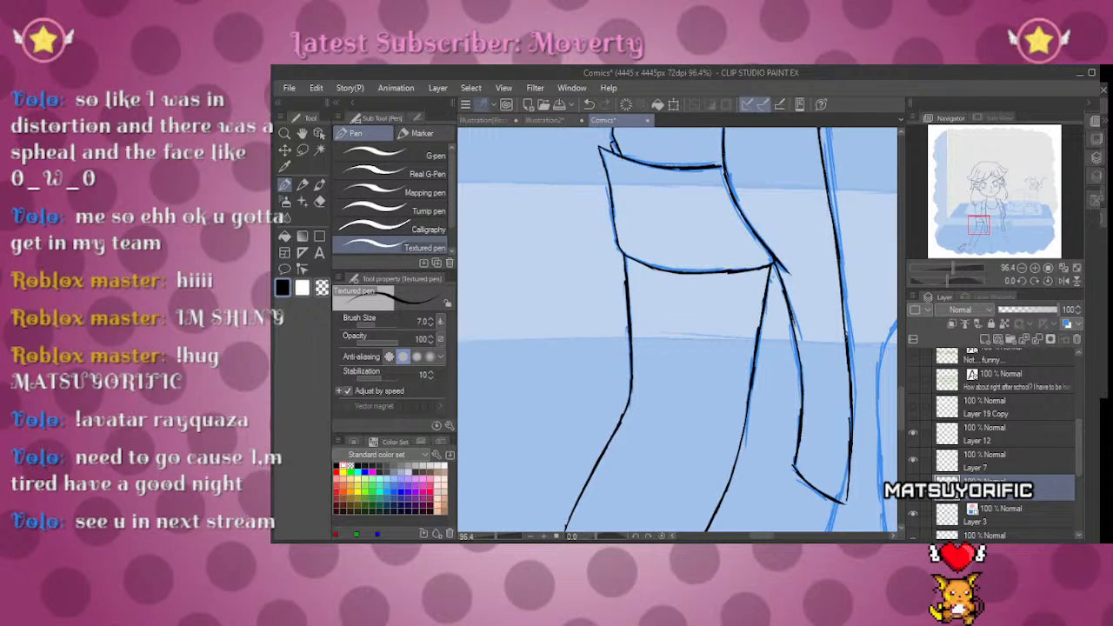
Step: Tidy the left-hand sleeve cuff's lines and extend the arm's inner line down towards the wrist
{"action": "key", "text": "e"}
{"action": "key", "text": "p"}
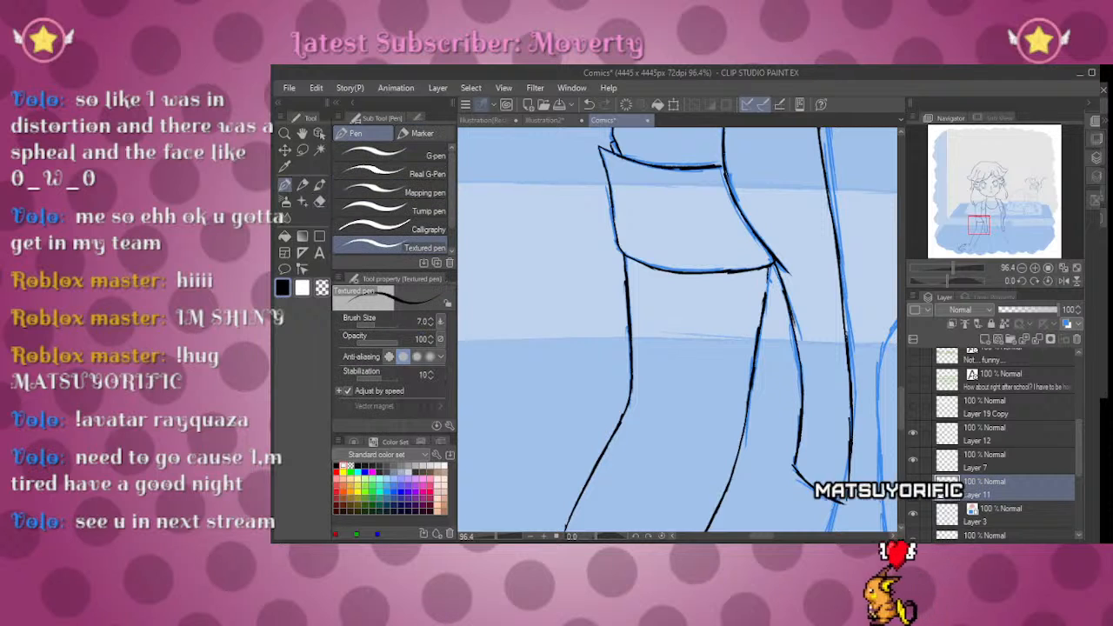
{"action": "mouse_move", "coordinate": [954, 267]}
{"action": "left_mouse_down"}
{"action": "mouse_move", "coordinate": [935, 266]}
{"action": "mouse_move", "coordinate": [945, 267]}
{"action": "left_mouse_up"}
{"action": "left_click_drag", "start_coordinate": [994, 216], "coordinate": [988, 224]}
{"action": "left_click_drag", "start_coordinate": [945, 268], "coordinate": [957, 268]}
{"action": "key", "text": "e"}
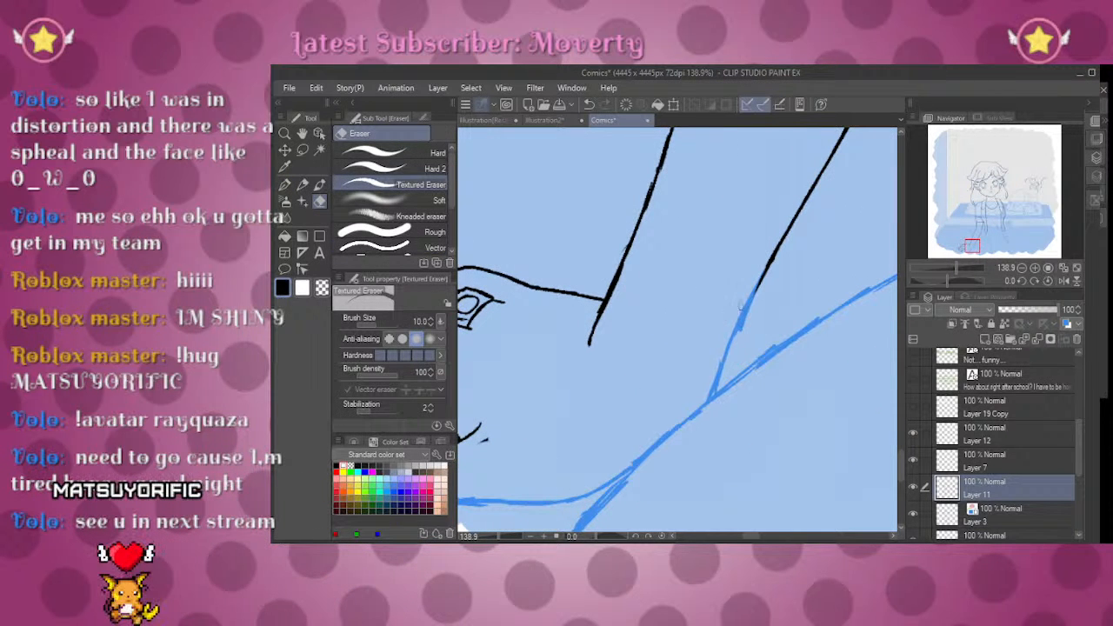
{"action": "key", "text": "p"}
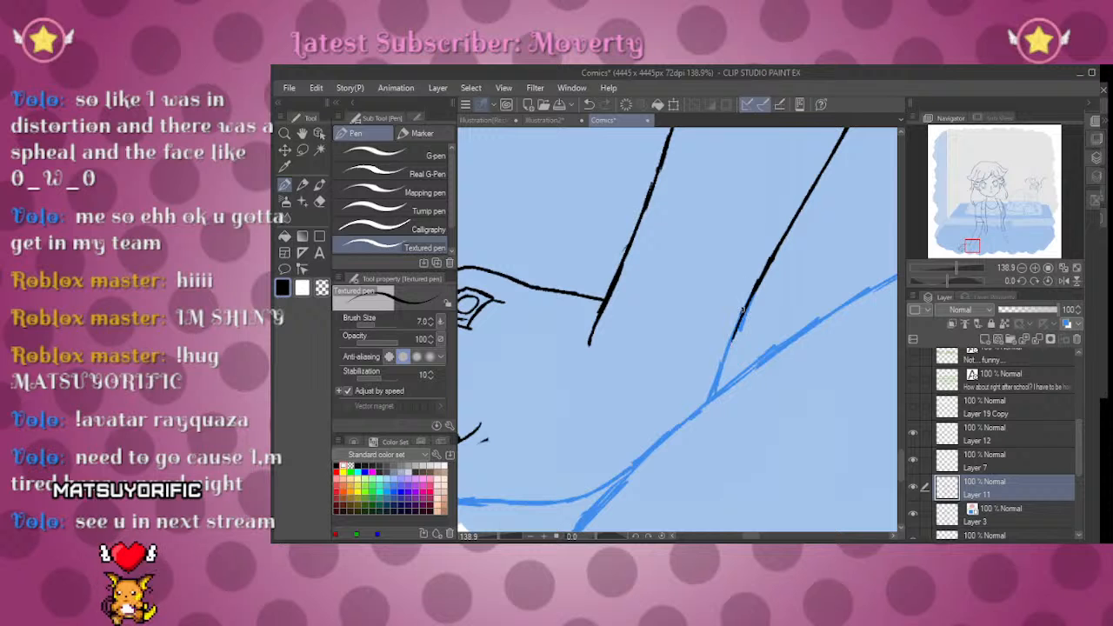
Step: Ink the thumb's lower edge from its tip to the wrist on a canvas rotated about 88 degrees, then set the canvas upright
{"action": "left_click_drag", "start_coordinate": [548, 395], "coordinate": [762, 245]}
{"action": "key", "text": "e"}
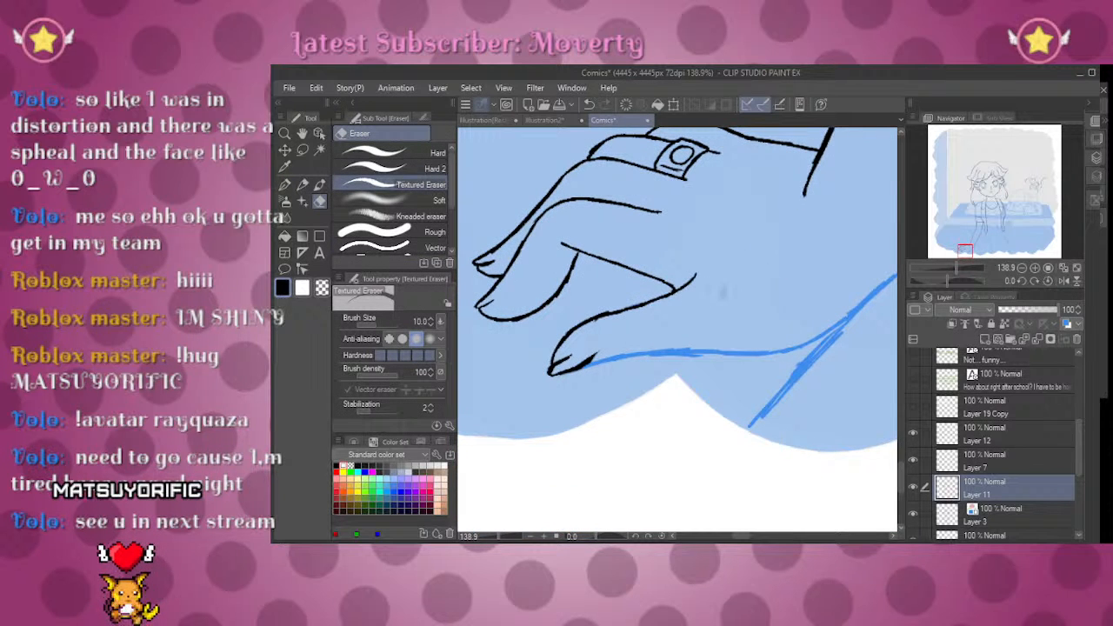
{"action": "left_click_drag", "start_coordinate": [954, 279], "coordinate": [963, 284]}
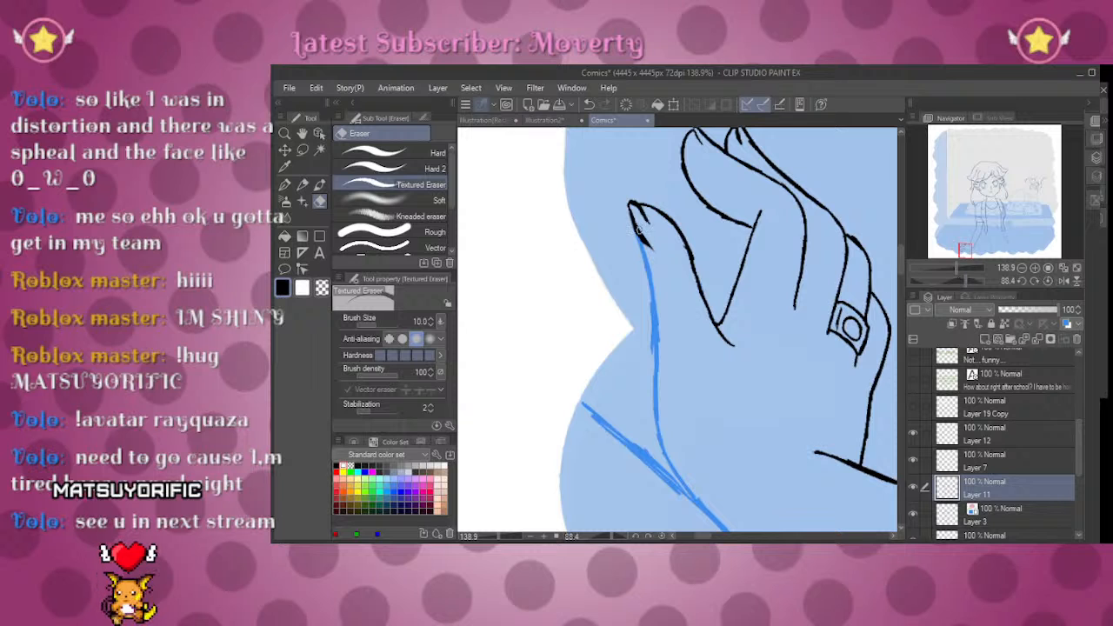
{"action": "key", "text": "p"}
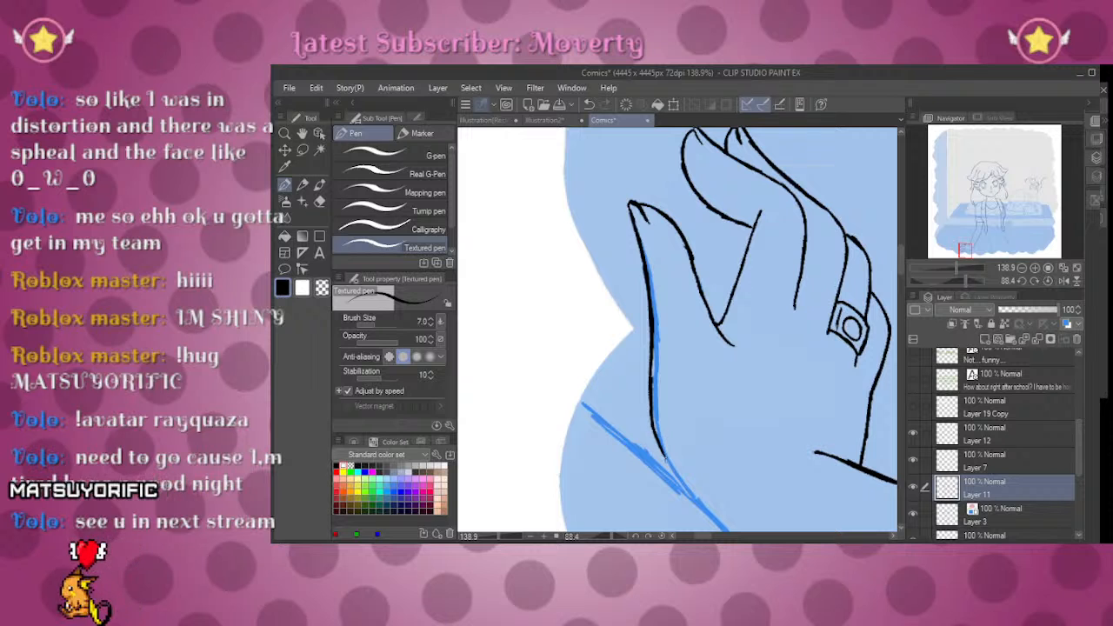
{"action": "left_click", "coordinate": [1040, 281]}
{"action": "left_click_drag", "start_coordinate": [954, 266], "coordinate": [948, 262]}
{"action": "scroll", "coordinate": [567, 441], "scroll_direction": "up", "scroll_amount": 3}
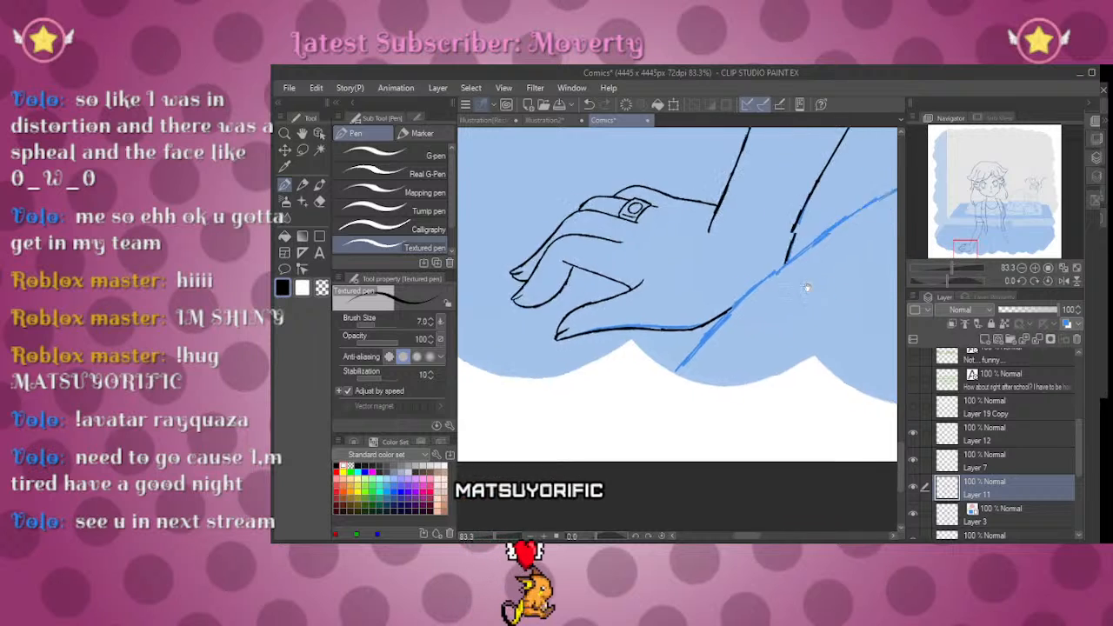
Step: Ink the short fold lines across the shirt's chest and waist
{"action": "left_click", "coordinate": [993, 209]}
{"action": "mouse_move", "coordinate": [992, 208]}
{"action": "left_mouse_down"}
{"action": "mouse_move", "coordinate": [999, 198]}
{"action": "mouse_move", "coordinate": [1000, 209]}
{"action": "left_mouse_up"}
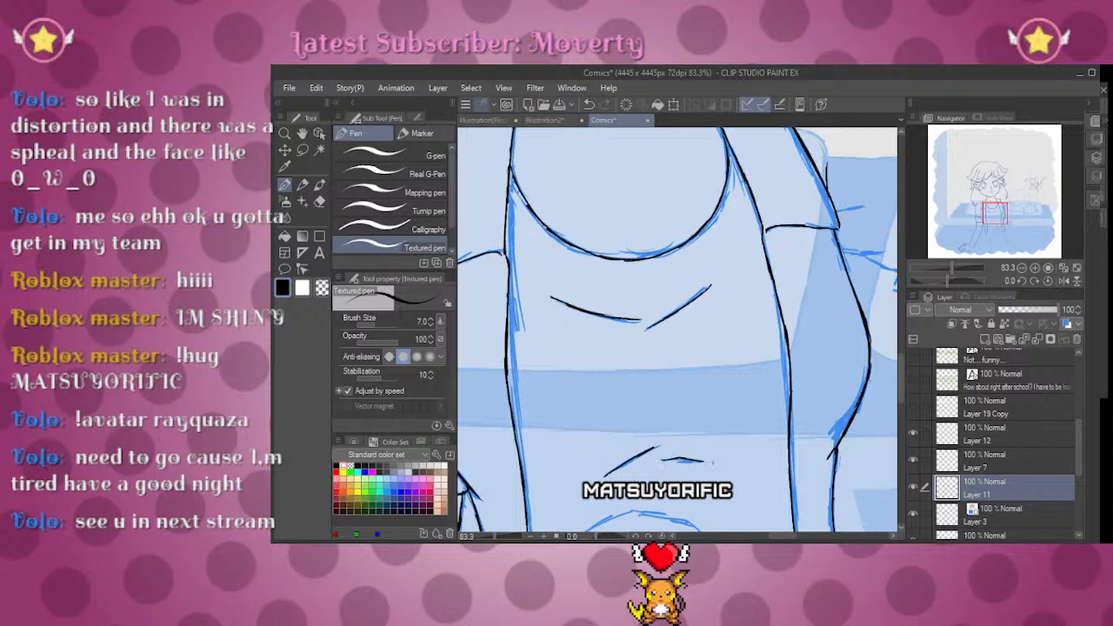
{"action": "mouse_move", "coordinate": [998, 209]}
{"action": "left_mouse_down"}
{"action": "mouse_move", "coordinate": [993, 180]}
{"action": "mouse_move", "coordinate": [989, 238]}
{"action": "mouse_move", "coordinate": [996, 223]}
{"action": "left_mouse_up"}
Step: Ink the left-hand curve of the raised knee and the shin line below it down to the drawing's lower edge
{"action": "mouse_move", "coordinate": [680, 233]}
{"action": "left_mouse_down"}
{"action": "mouse_move", "coordinate": [610, 272]}
{"action": "mouse_move", "coordinate": [596, 316]}
{"action": "mouse_move", "coordinate": [616, 386]}
{"action": "left_mouse_up"}
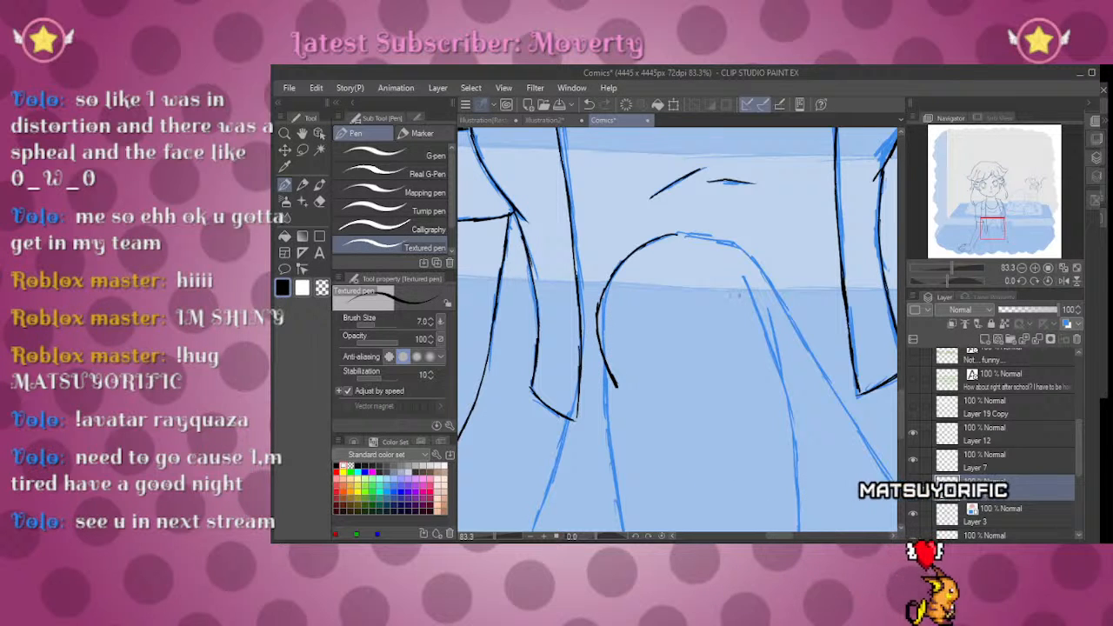
{"action": "left_click_drag", "start_coordinate": [725, 421], "coordinate": [808, 214]}
{"action": "left_click_drag", "start_coordinate": [689, 178], "coordinate": [705, 283]}
{"action": "left_click_drag", "start_coordinate": [678, 365], "coordinate": [721, 247]}
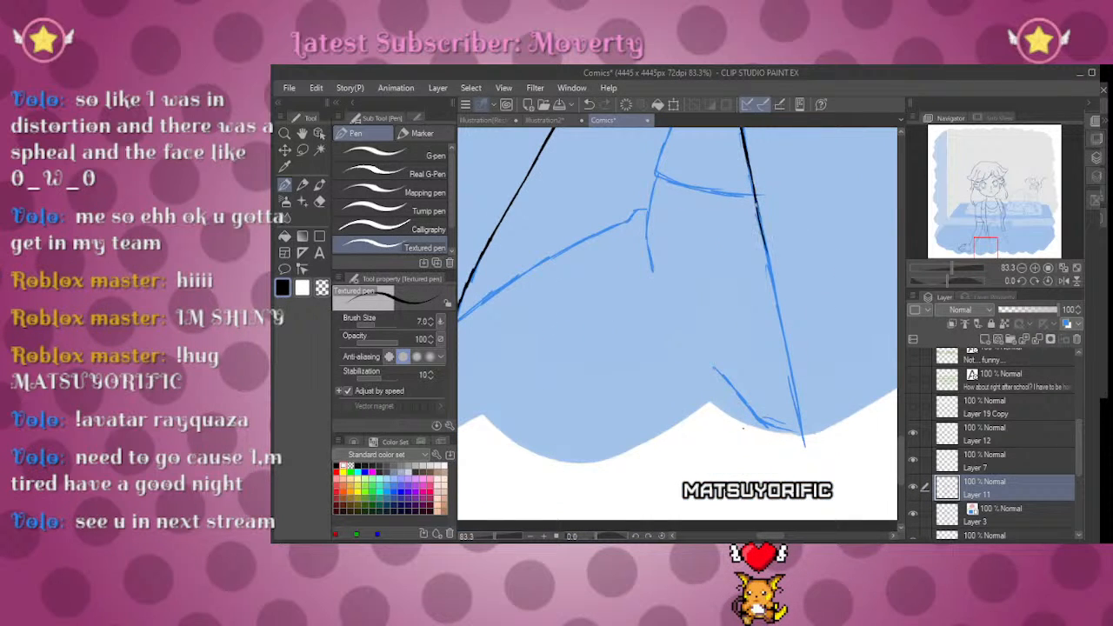
{"action": "left_click_drag", "start_coordinate": [801, 423], "coordinate": [805, 446]}
Step: Ink the raised leg's right-hand line from below the knee to the drawing's lower edge, with a short crease beside its upper end
{"action": "mouse_move", "coordinate": [864, 240]}
{"action": "left_mouse_down"}
{"action": "mouse_move", "coordinate": [629, 385]}
{"action": "mouse_move", "coordinate": [639, 405]}
{"action": "left_mouse_up"}
{"action": "left_click_drag", "start_coordinate": [953, 268], "coordinate": [946, 266]}
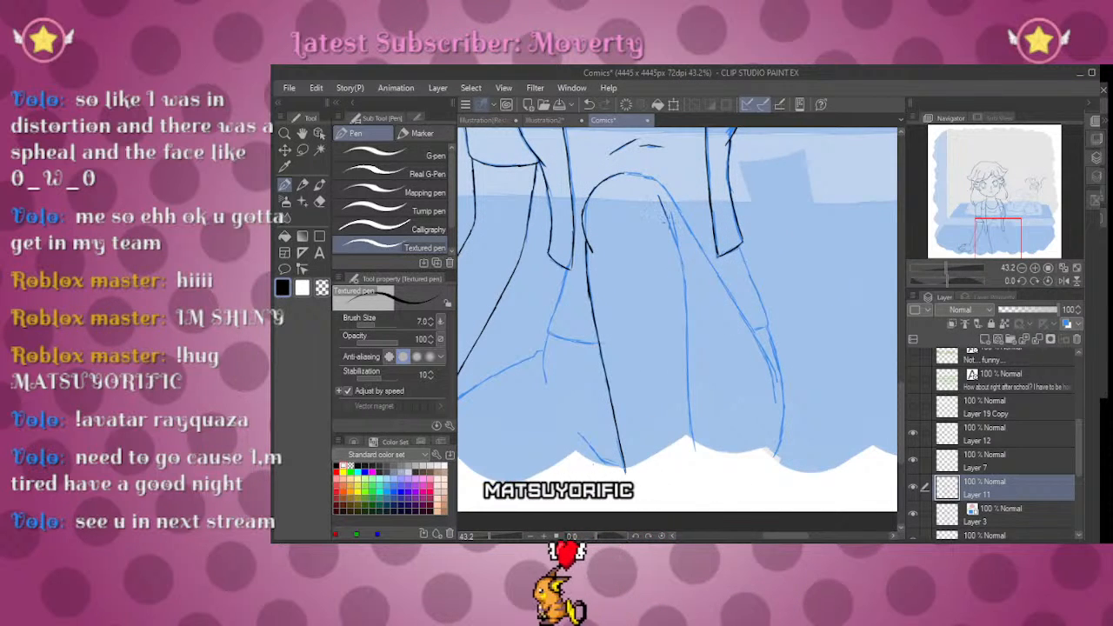
{"action": "left_click_drag", "start_coordinate": [667, 216], "coordinate": [688, 304]}
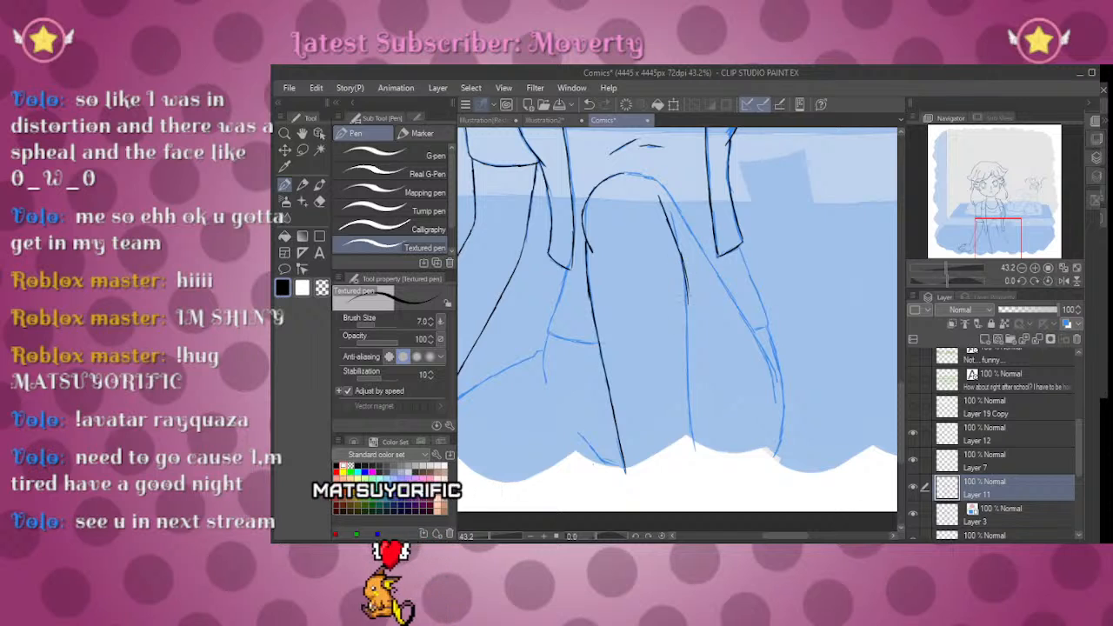
{"action": "left_click_drag", "start_coordinate": [679, 254], "coordinate": [687, 374]}
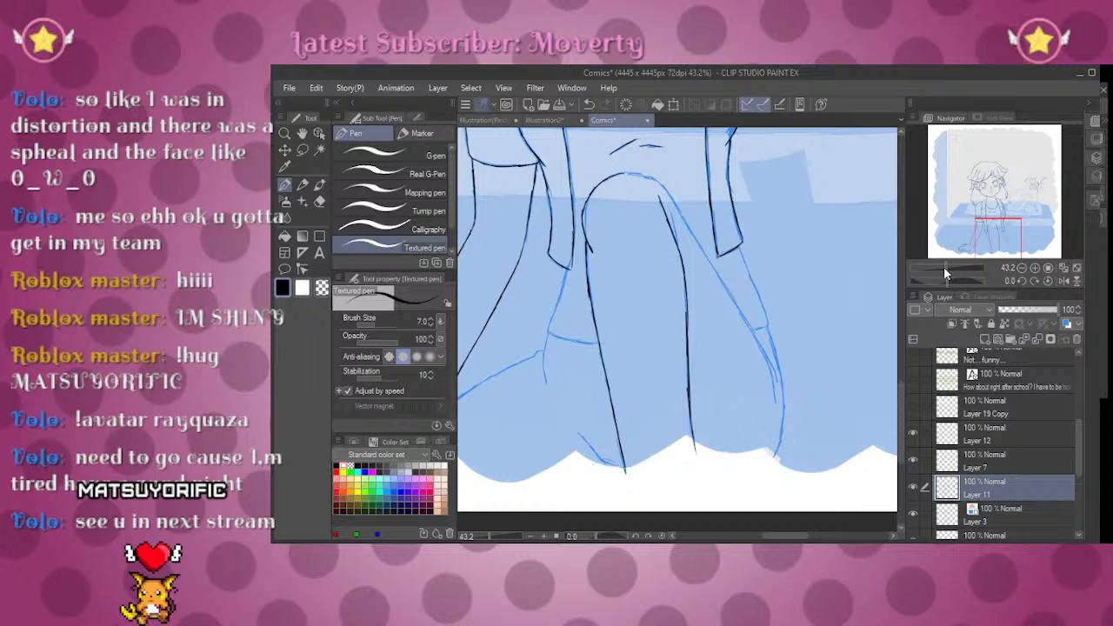
{"action": "left_click_drag", "start_coordinate": [944, 271], "coordinate": [955, 263]}
{"action": "left_click_drag", "start_coordinate": [740, 218], "coordinate": [817, 405]}
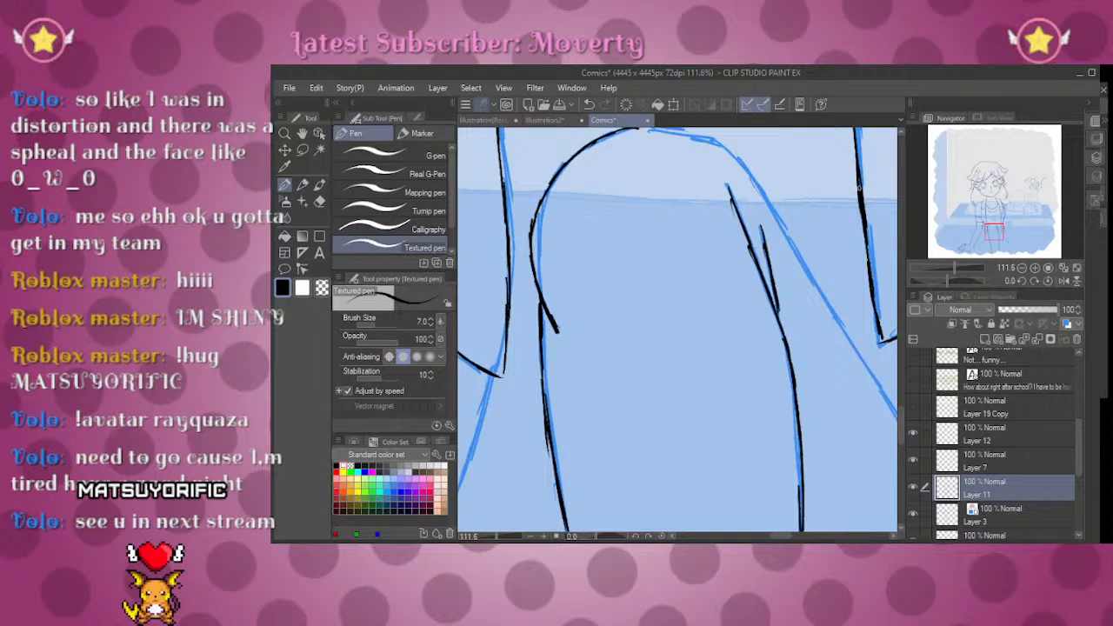
Step: Complete the raised knee's arch and begin the adjoining thigh line on a mirrored canvas rotated about -47 degrees
{"action": "mouse_move", "coordinate": [830, 283]}
{"action": "left_mouse_down"}
{"action": "mouse_move", "coordinate": [778, 318]}
{"action": "mouse_move", "coordinate": [800, 351]}
{"action": "left_mouse_up"}
{"action": "key", "text": "e"}
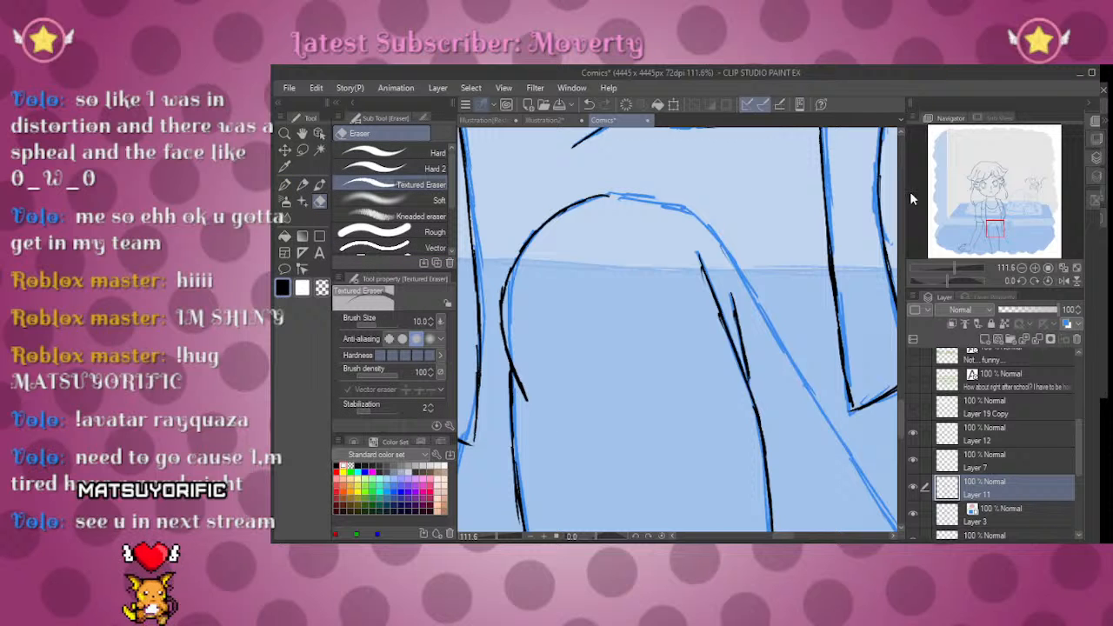
{"action": "left_click", "coordinate": [1063, 281]}
{"action": "left_click_drag", "start_coordinate": [946, 280], "coordinate": [936, 280]}
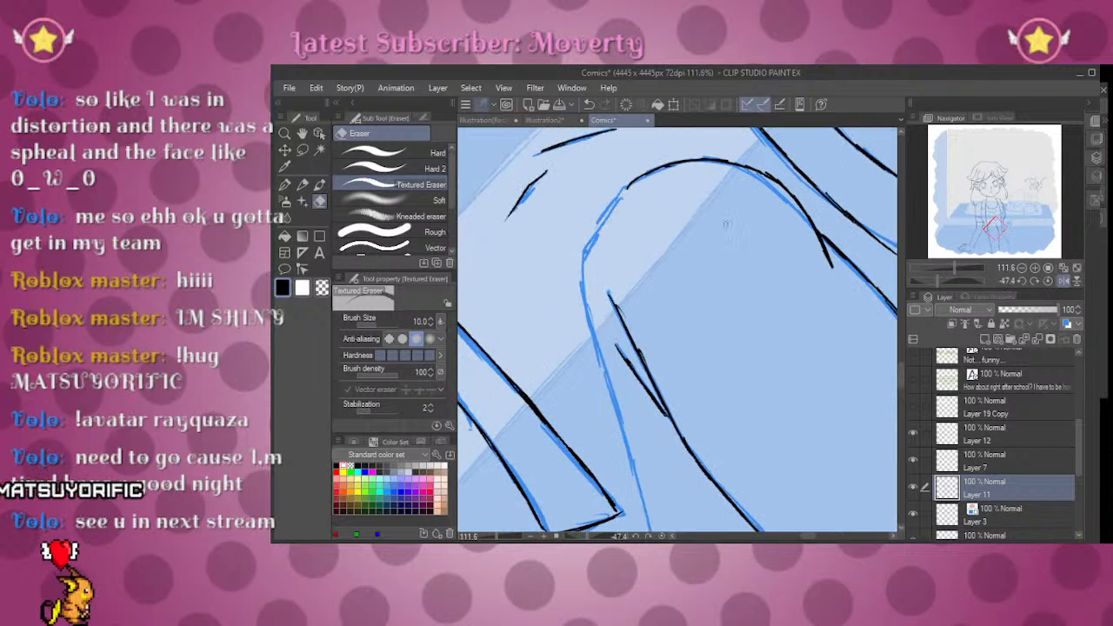
{"action": "key", "text": "p"}
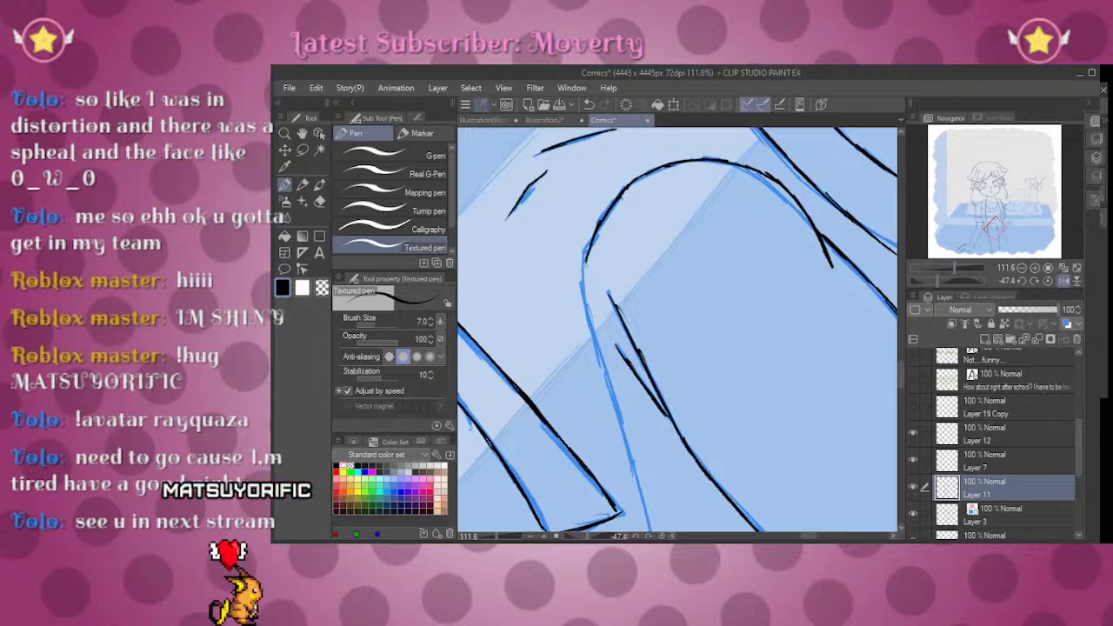
{"action": "left_click_drag", "start_coordinate": [594, 347], "coordinate": [619, 420]}
Step: Ink the thigh line past the jacket tip and down to the two forked fold strokes at its lower end
{"action": "mouse_move", "coordinate": [697, 409]}
{"action": "left_mouse_down"}
{"action": "mouse_move", "coordinate": [733, 257]}
{"action": "mouse_move", "coordinate": [781, 180]}
{"action": "left_mouse_up"}
{"action": "left_click_drag", "start_coordinate": [686, 132], "coordinate": [739, 382]}
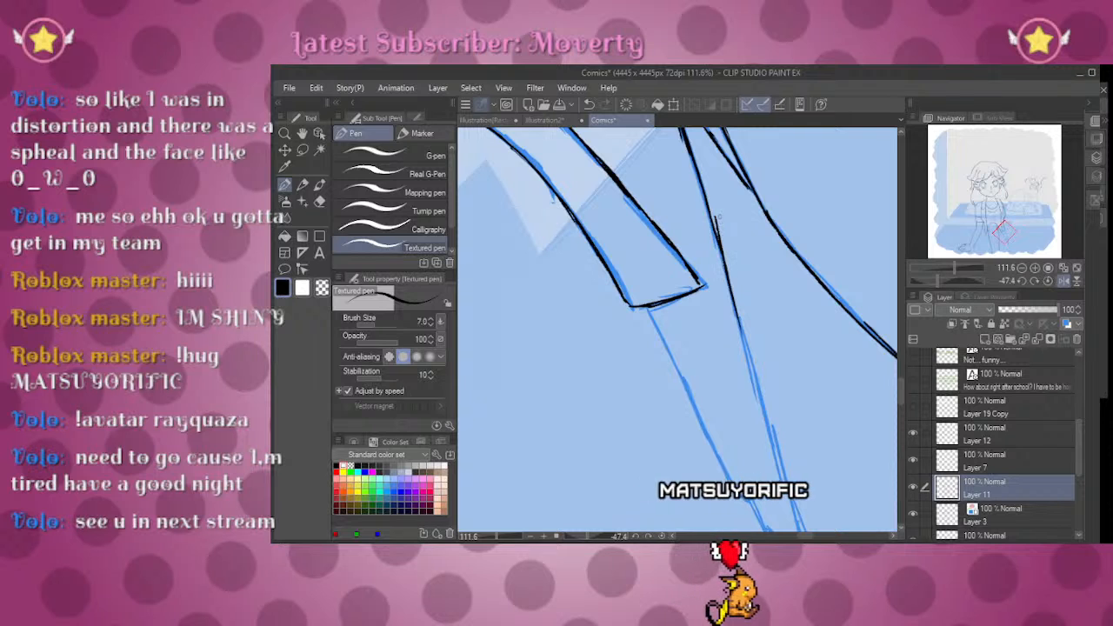
{"action": "key", "text": "e"}
{"action": "scroll", "coordinate": [762, 352], "scroll_direction": "down", "scroll_amount": 3}
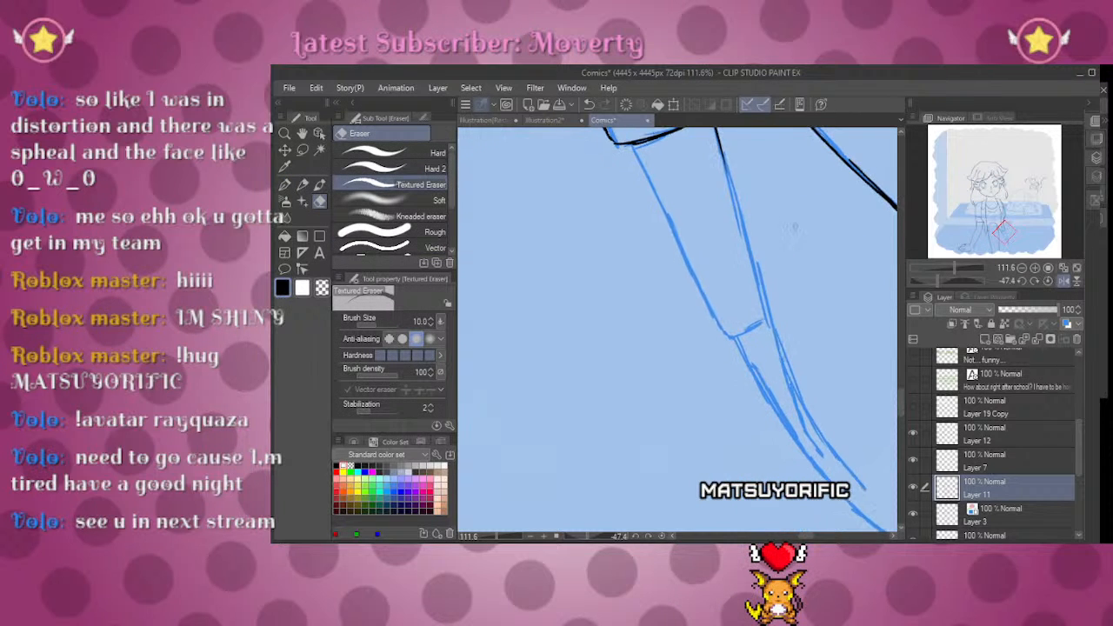
{"action": "key", "text": "p"}
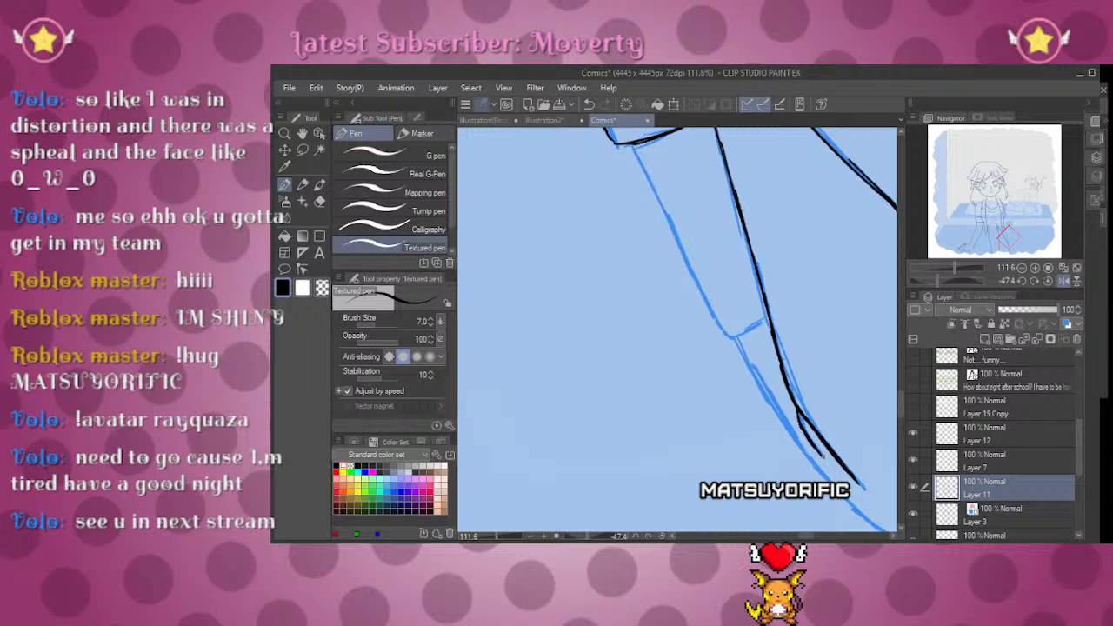
Step: Ink the leg's outer line from the jacket tip down and close it with the short band line across the leg
{"action": "scroll", "coordinate": [724, 215], "scroll_direction": "up", "scroll_amount": 2}
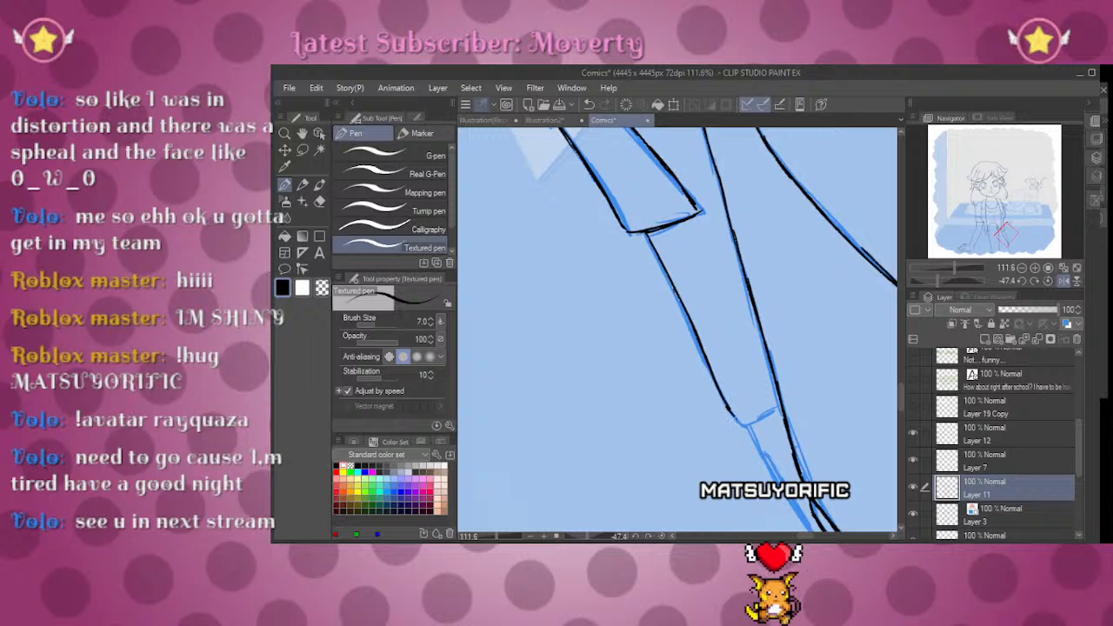
{"action": "left_click_drag", "start_coordinate": [944, 278], "coordinate": [956, 279]}
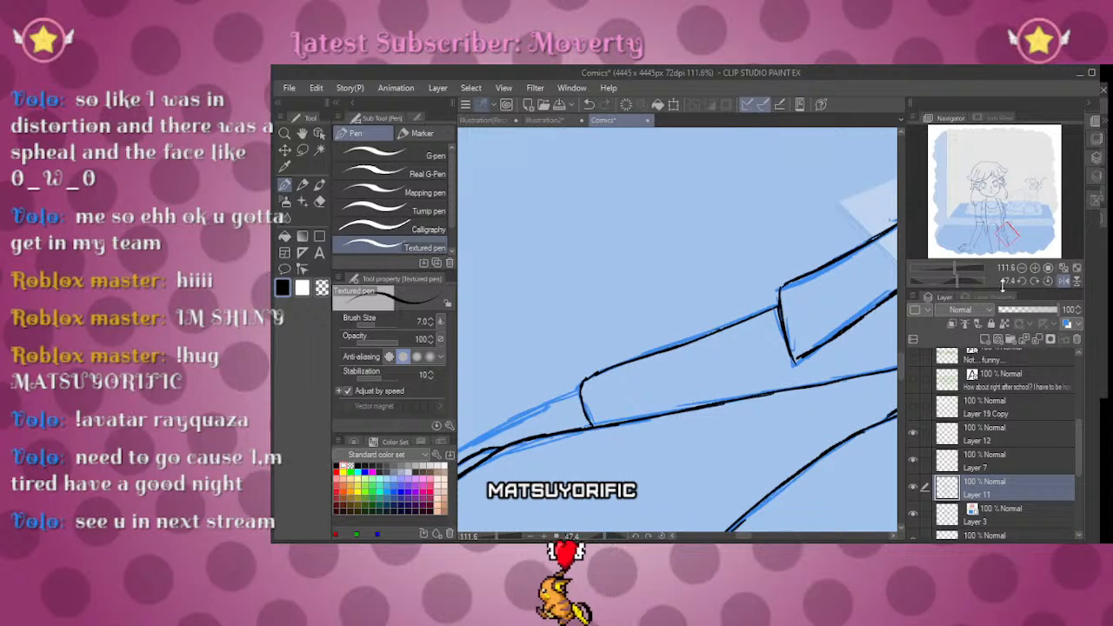
{"action": "left_click", "coordinate": [948, 280]}
Step: Ink the leg's outer curve below the band line down to the drawing's lower edge, tidy its strokes, and unmirror the canvas
{"action": "scroll", "coordinate": [817, 193], "scroll_direction": "down", "scroll_amount": 5}
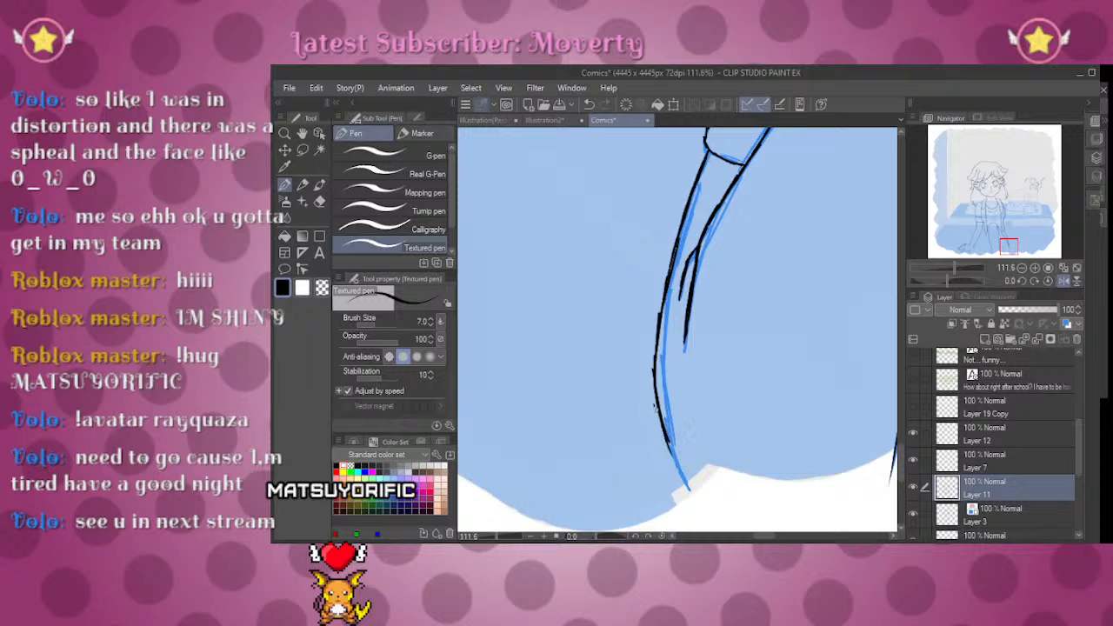
{"action": "key", "text": "e"}
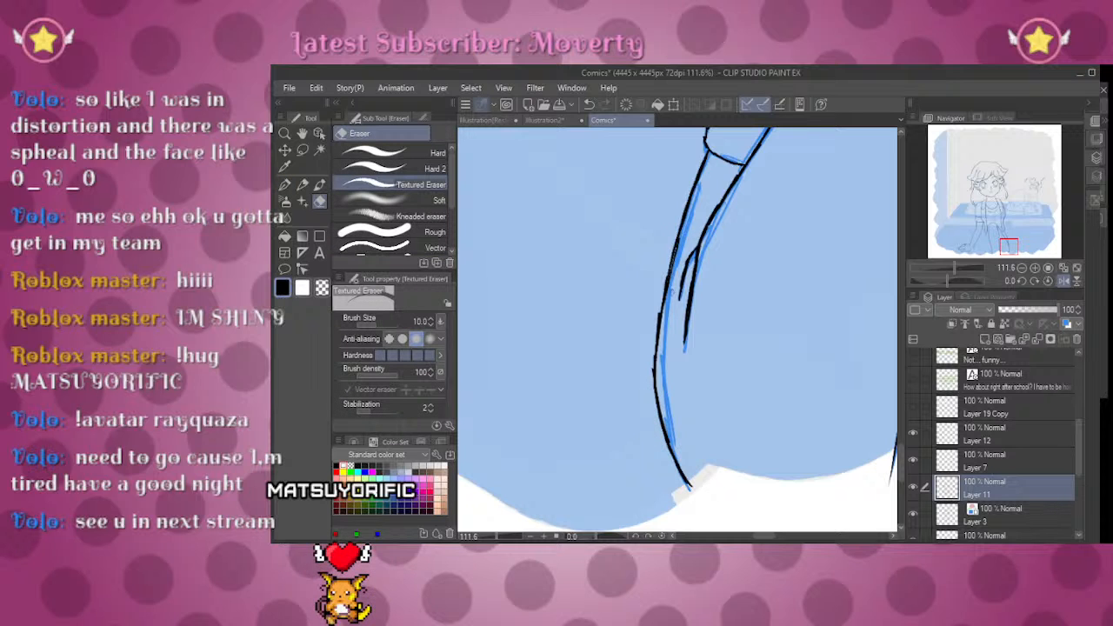
{"action": "key", "text": "p"}
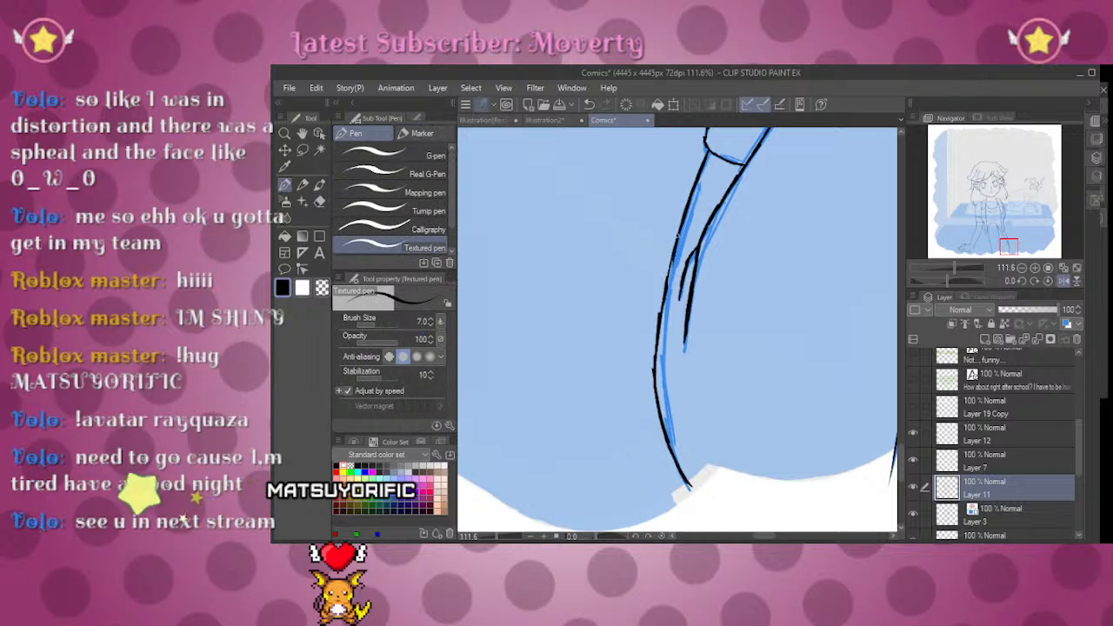
{"action": "key", "text": "e"}
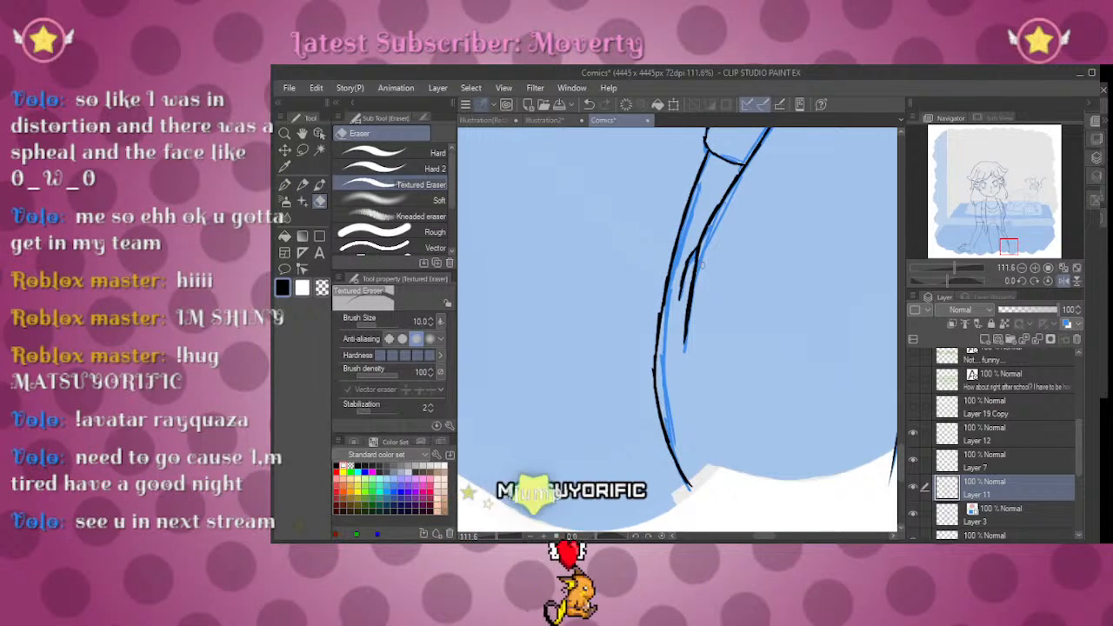
{"action": "left_click", "coordinate": [1063, 281]}
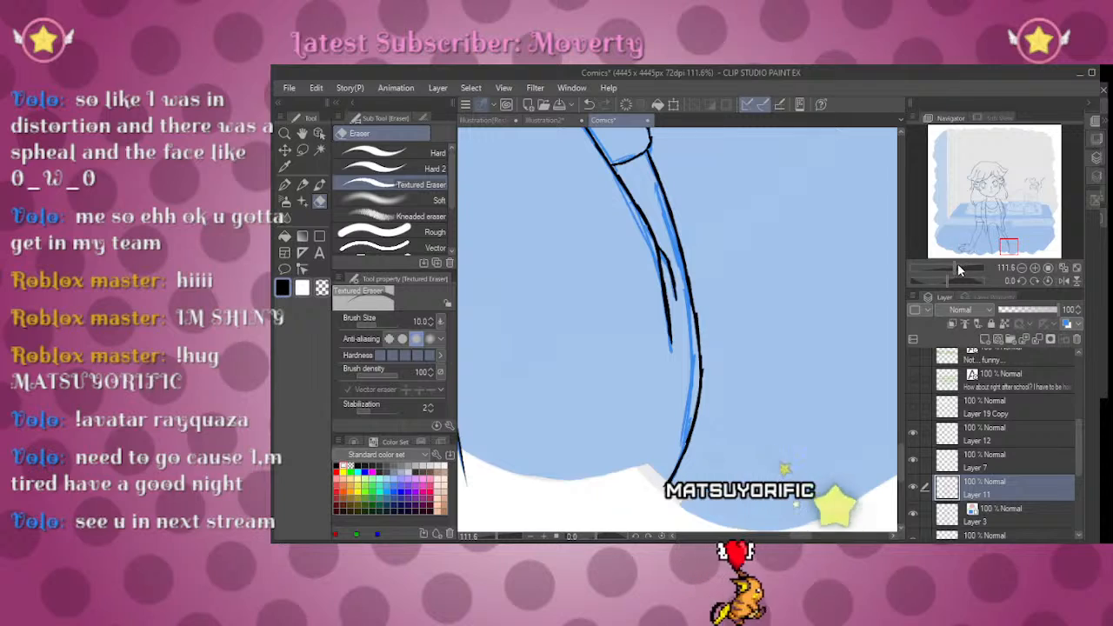
Step: Ink the line from the left-hand jacket tip down to the leg's bend and the band line across to the shin
{"action": "left_click_drag", "start_coordinate": [953, 266], "coordinate": [946, 266]}
{"action": "left_click_drag", "start_coordinate": [1007, 238], "coordinate": [986, 224]}
{"action": "left_click_drag", "start_coordinate": [948, 271], "coordinate": [954, 264]}
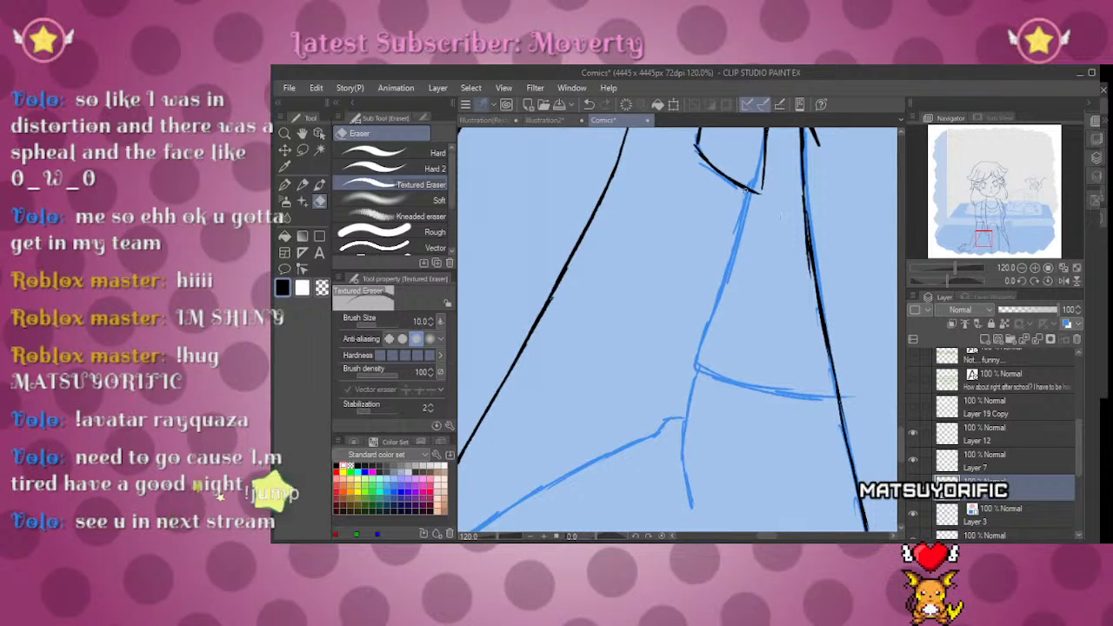
{"action": "key", "text": "p"}
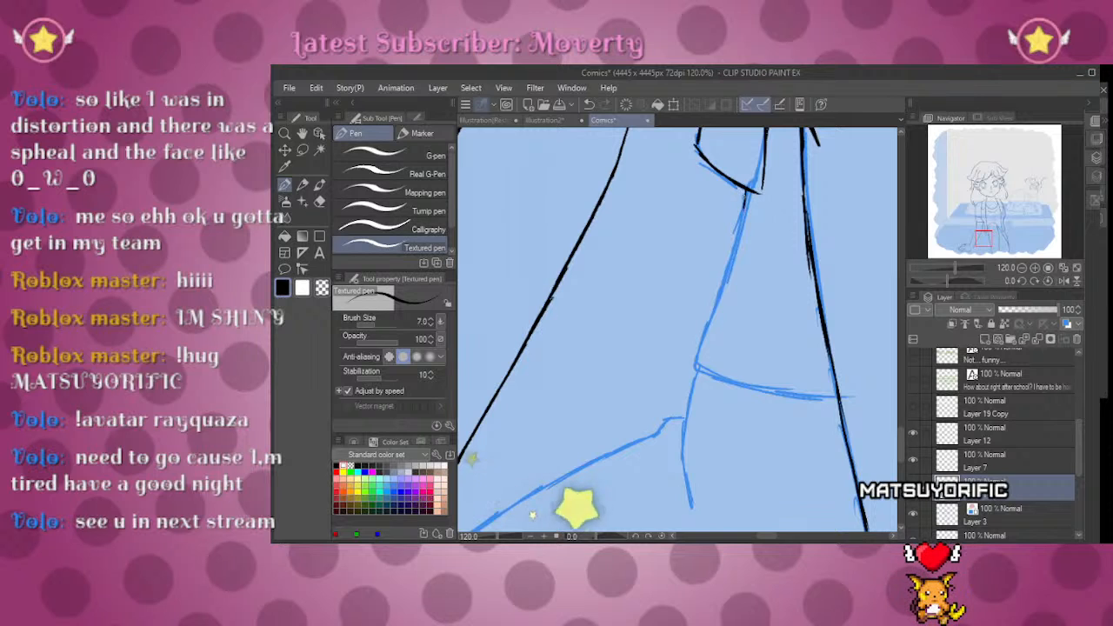
{"action": "left_click_drag", "start_coordinate": [722, 284], "coordinate": [701, 335]}
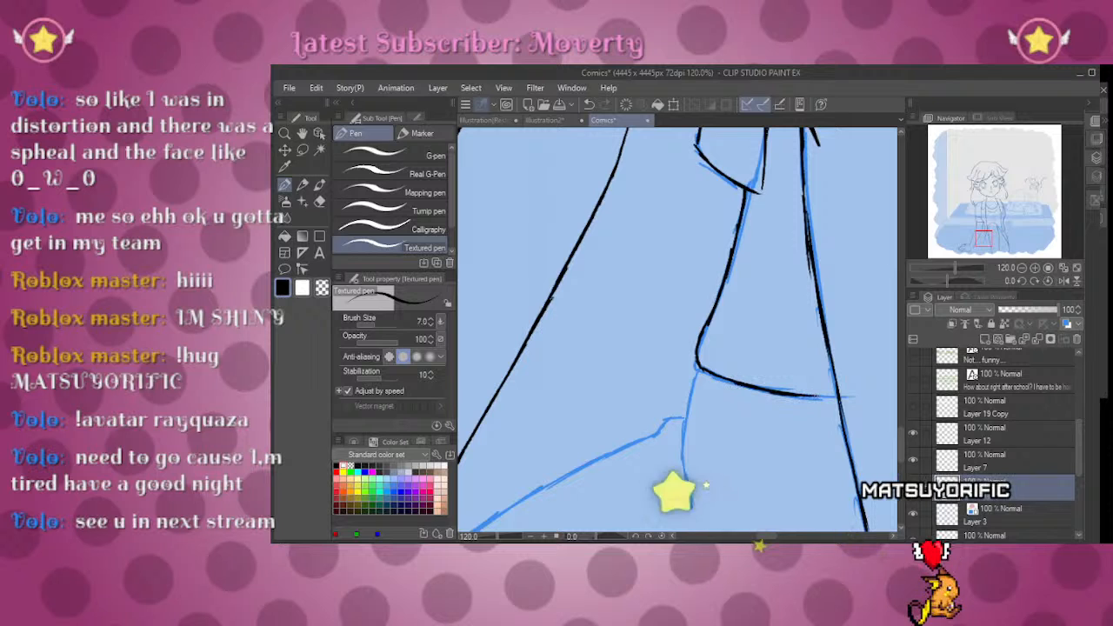
Step: Ink the short curve below the left-hand band line and the angled fold at the shin's lower end
{"action": "mouse_move", "coordinate": [783, 474]}
{"action": "left_mouse_down"}
{"action": "mouse_move", "coordinate": [827, 289]}
{"action": "mouse_move", "coordinate": [831, 312]}
{"action": "left_mouse_up"}
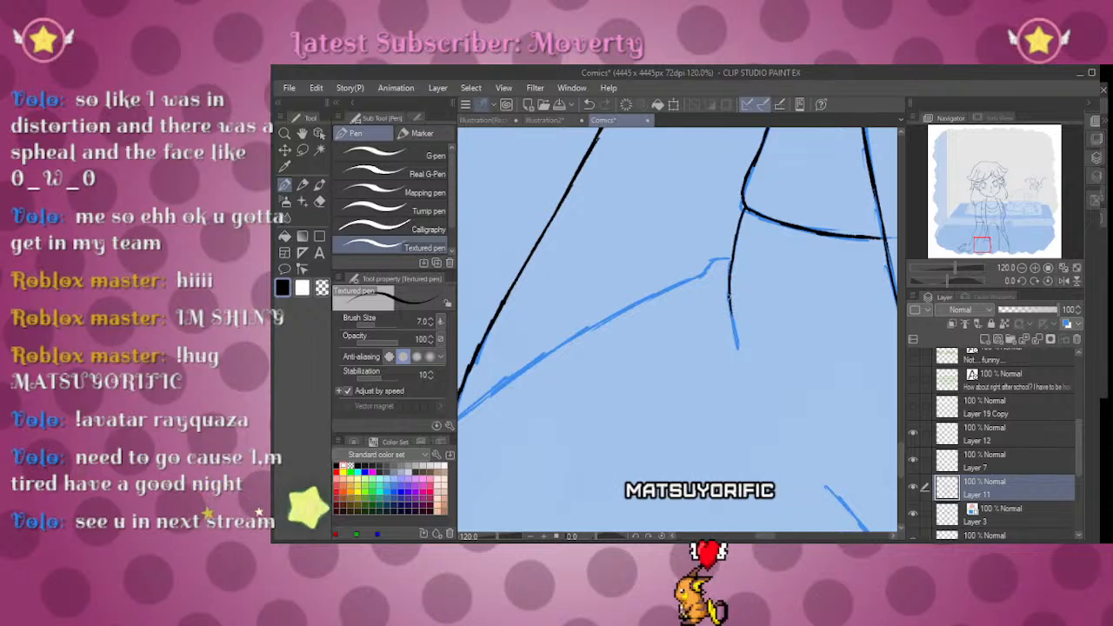
{"action": "left_click_drag", "start_coordinate": [846, 418], "coordinate": [750, 340]}
{"action": "left_click_drag", "start_coordinate": [729, 332], "coordinate": [793, 403]}
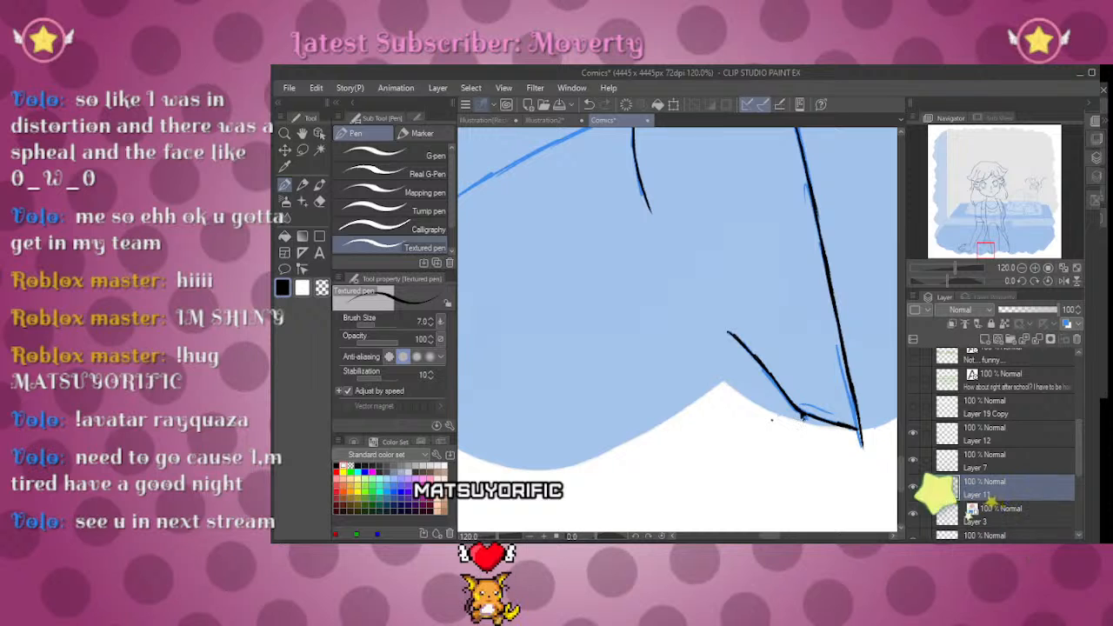
{"action": "left_click_drag", "start_coordinate": [736, 261], "coordinate": [775, 277]}
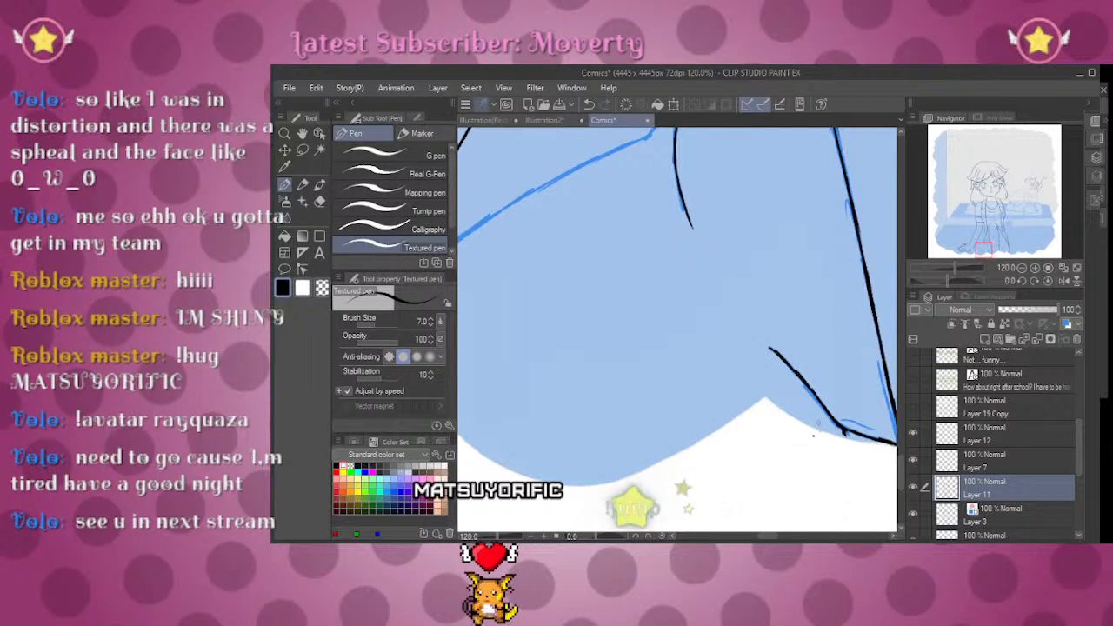
{"action": "key", "text": "e"}
Step: Ink the small hooked fold joining the short curve below the left-hand band line to the long diagonal leg sketch line
{"action": "mouse_move", "coordinate": [642, 219]}
{"action": "left_mouse_down"}
{"action": "mouse_move", "coordinate": [802, 306]}
{"action": "mouse_move", "coordinate": [802, 337]}
{"action": "left_mouse_up"}
{"action": "key", "text": "p"}
{"action": "left_click_drag", "start_coordinate": [840, 235], "coordinate": [812, 258]}
{"action": "left_click_drag", "start_coordinate": [956, 268], "coordinate": [950, 263]}
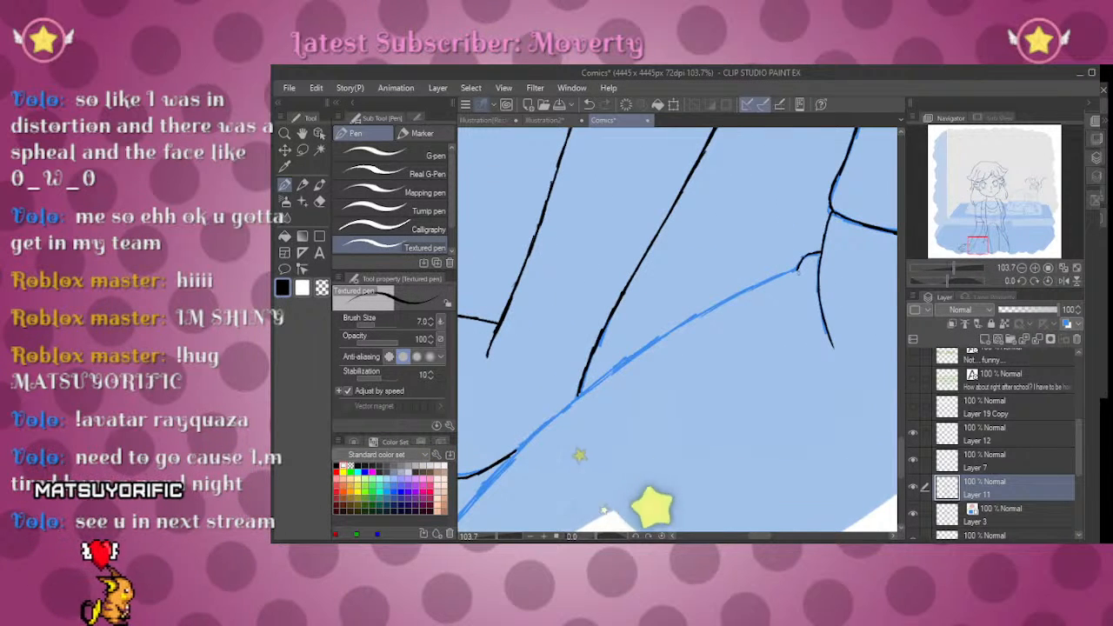
{"action": "left_click_drag", "start_coordinate": [950, 268], "coordinate": [951, 268]}
{"action": "left_click_drag", "start_coordinate": [780, 324], "coordinate": [843, 264]}
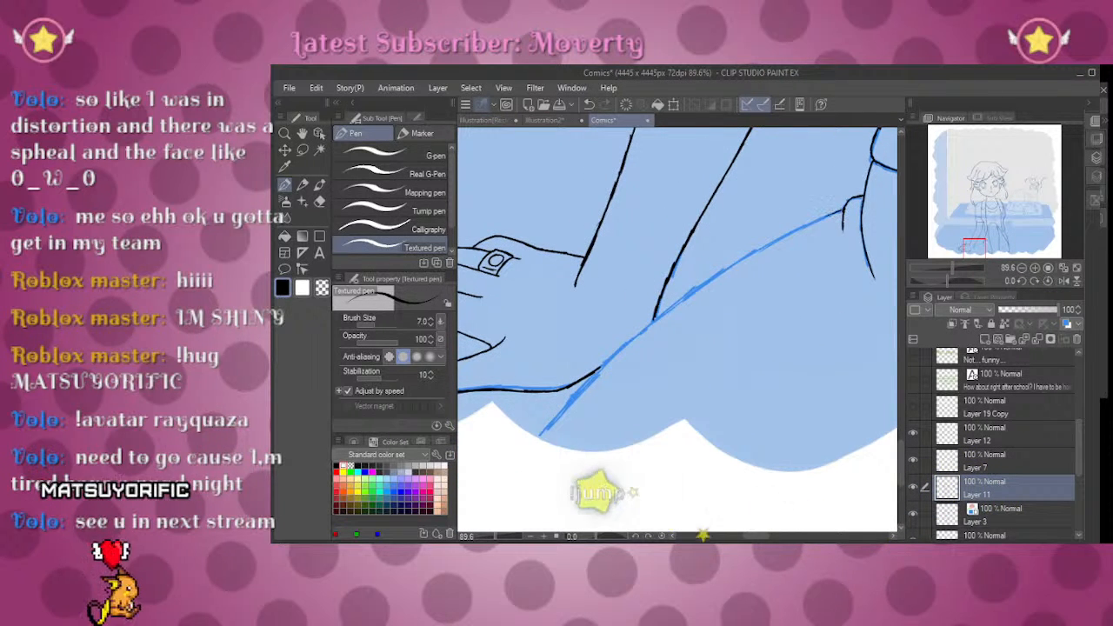
Step: Ink the long diagonal leg line from the upper fold down to the drawing's scalloped lower edge
{"action": "mouse_move", "coordinate": [771, 240]}
{"action": "left_mouse_down"}
{"action": "mouse_move", "coordinate": [654, 318]}
{"action": "mouse_move", "coordinate": [538, 437]}
{"action": "left_mouse_up"}
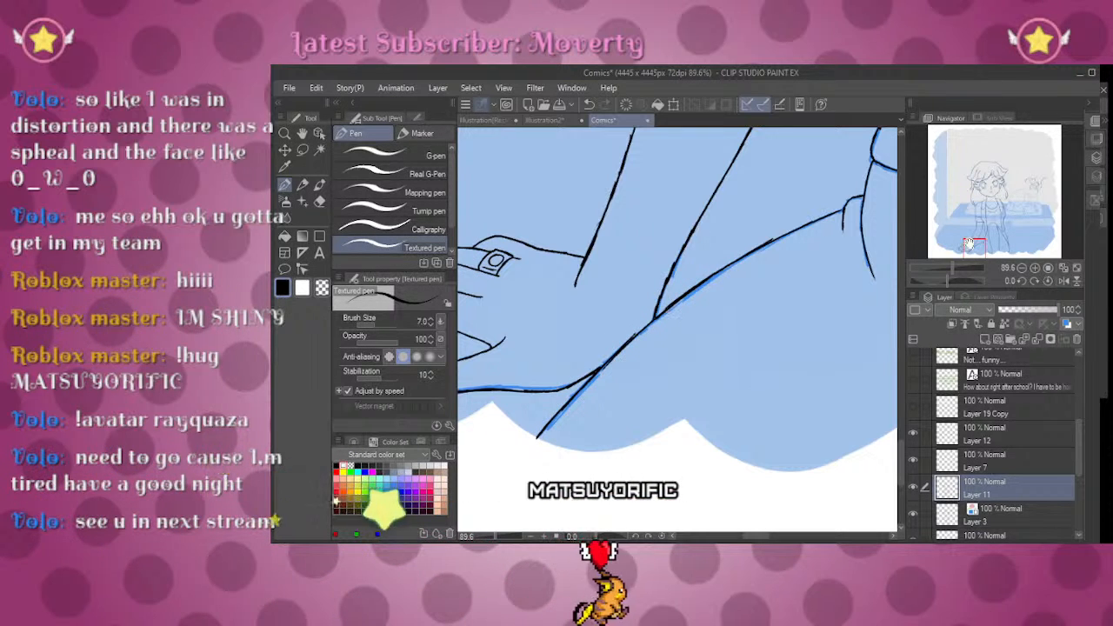
Step: Ink the shoulder outline of the raised arm from the jacket strap past the hair tips to the sleeve, including the short fold lines
{"action": "left_click_drag", "start_coordinate": [950, 268], "coordinate": [938, 268]}
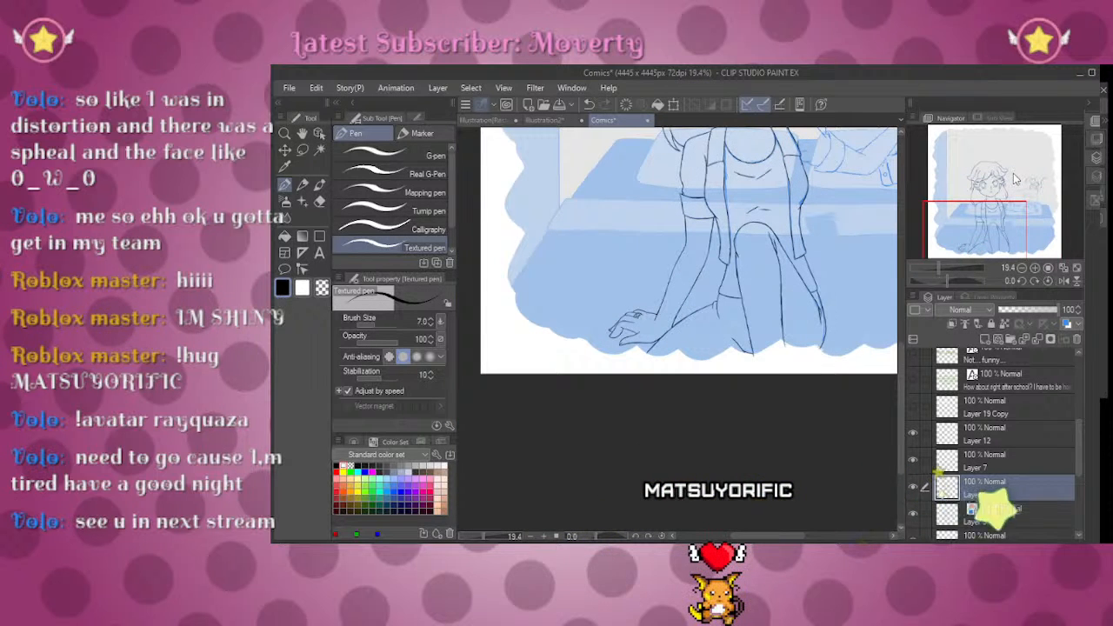
{"action": "left_click_drag", "start_coordinate": [1006, 216], "coordinate": [1070, 144]}
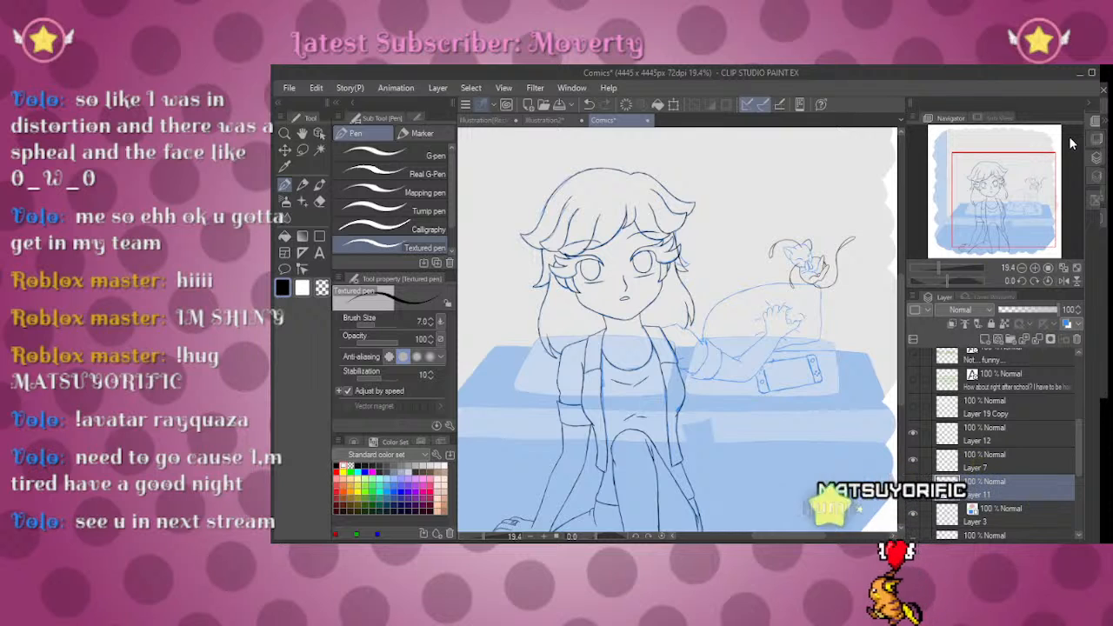
{"action": "left_click_drag", "start_coordinate": [998, 190], "coordinate": [983, 239]}
{"action": "left_click_drag", "start_coordinate": [944, 271], "coordinate": [953, 270]}
{"action": "mouse_move", "coordinate": [1008, 201]}
{"action": "left_mouse_down"}
{"action": "mouse_move", "coordinate": [1009, 214]}
{"action": "mouse_move", "coordinate": [1004, 200]}
{"action": "left_mouse_up"}
{"action": "left_click_drag", "start_coordinate": [954, 271], "coordinate": [917, 280]}
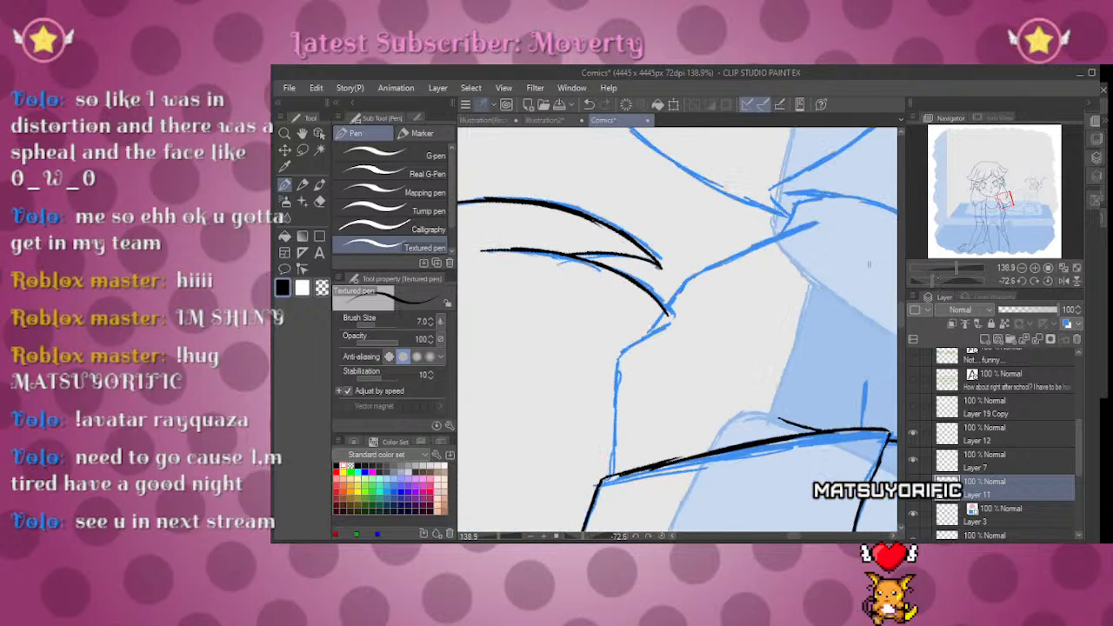
{"action": "left_click_drag", "start_coordinate": [623, 392], "coordinate": [608, 476]}
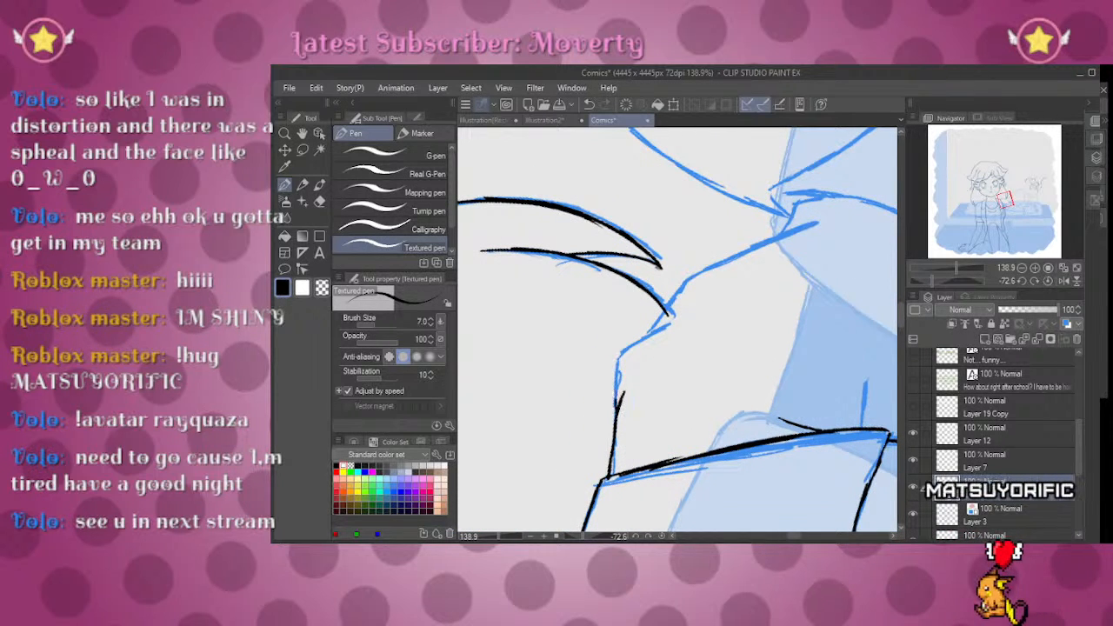
{"action": "left_click_drag", "start_coordinate": [670, 323], "coordinate": [715, 306]}
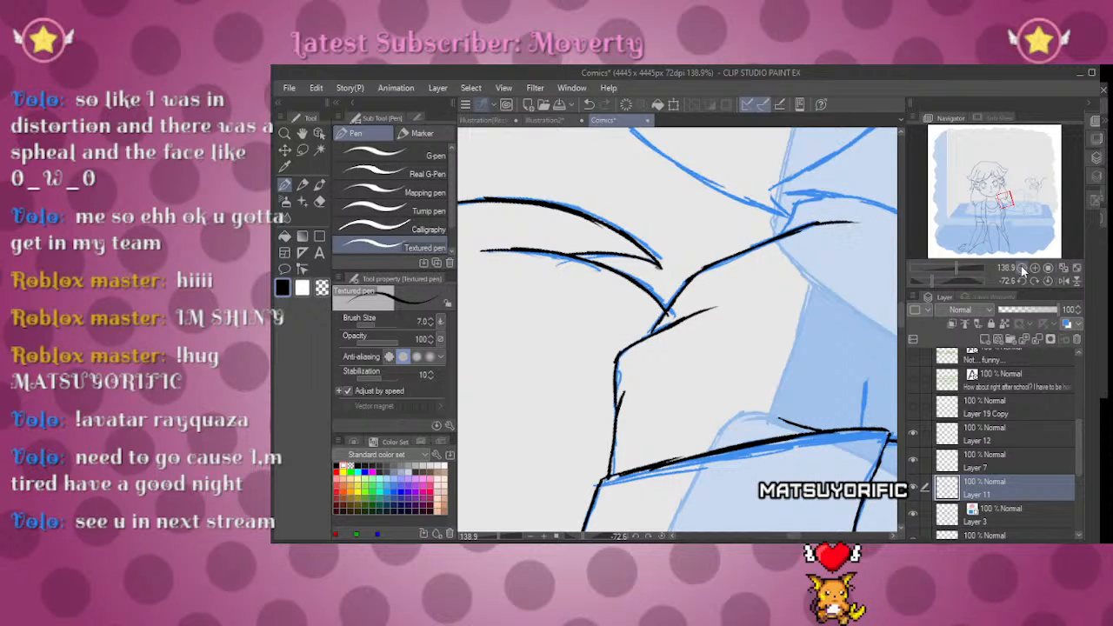
Step: Ink the curved inner edge of the raised arm's sleeve cuff and join both its ends to the sleeve outline
{"action": "left_click", "coordinate": [1043, 282]}
{"action": "scroll", "coordinate": [862, 337], "scroll_direction": "down", "scroll_amount": 5}
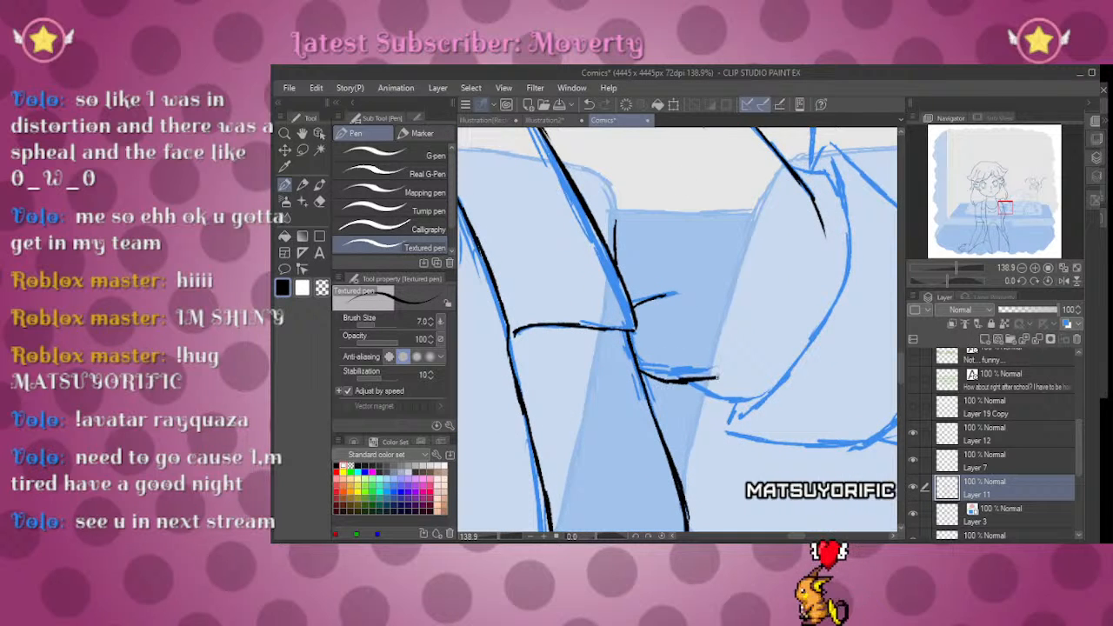
{"action": "scroll", "coordinate": [678, 330], "scroll_direction": "up", "scroll_amount": 2}
{"action": "left_click_drag", "start_coordinate": [951, 279], "coordinate": [967, 278]}
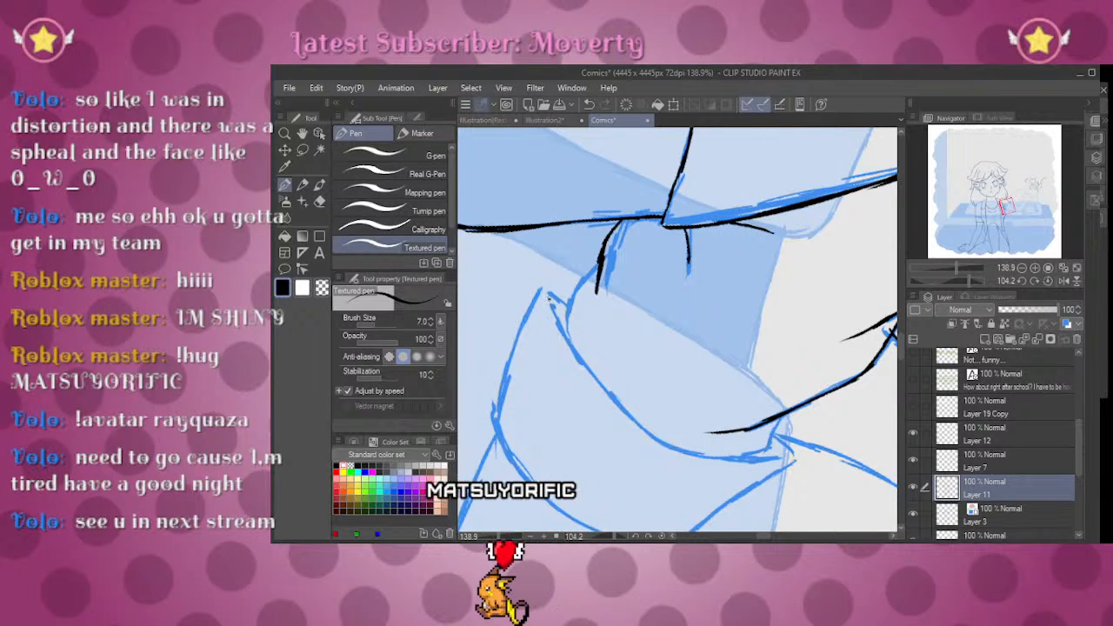
{"action": "mouse_move", "coordinate": [549, 300]}
{"action": "left_mouse_down"}
{"action": "mouse_move", "coordinate": [639, 421]}
{"action": "mouse_move", "coordinate": [778, 454]}
{"action": "left_mouse_up"}
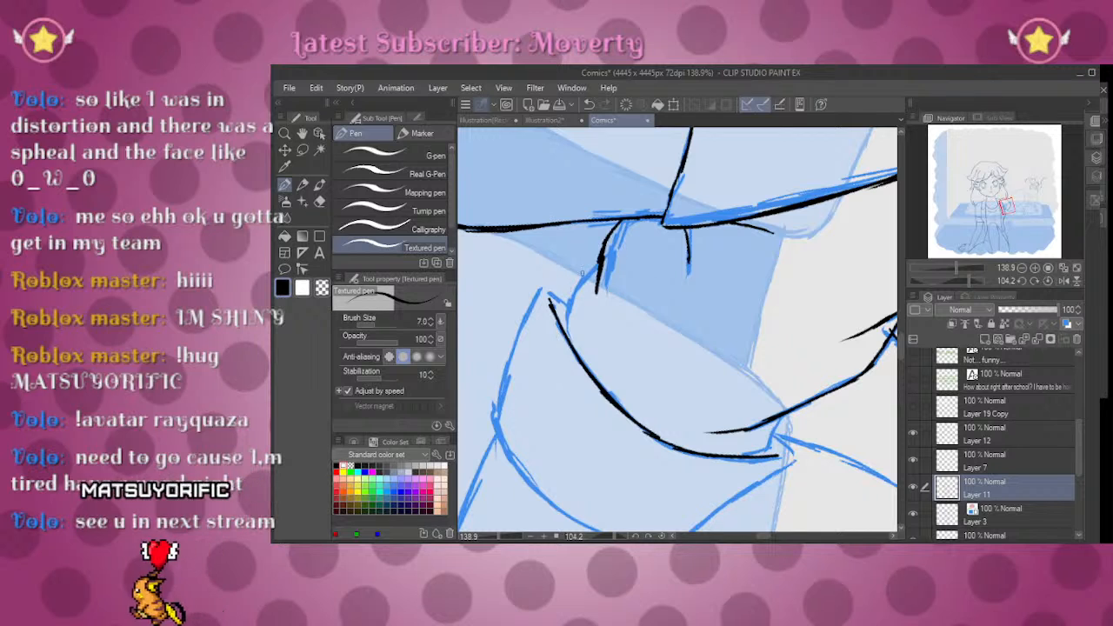
{"action": "left_click_drag", "start_coordinate": [569, 290], "coordinate": [600, 274]}
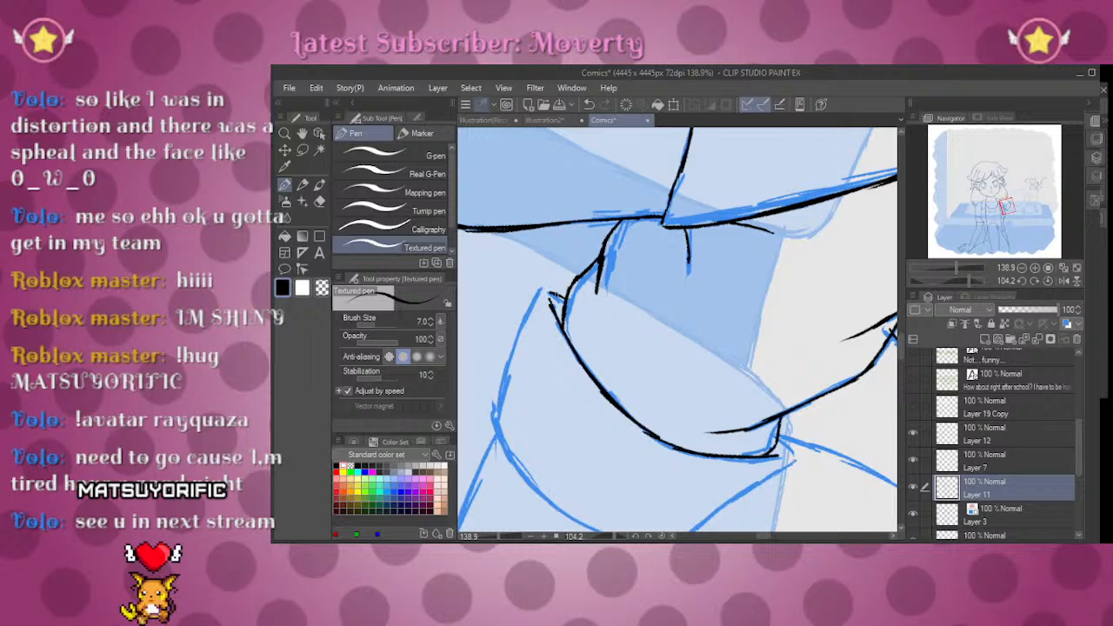
Step: Ink the sleeve cuff's two side edges and its outer curve around the raised arm
{"action": "left_click_drag", "start_coordinate": [553, 337], "coordinate": [735, 246]}
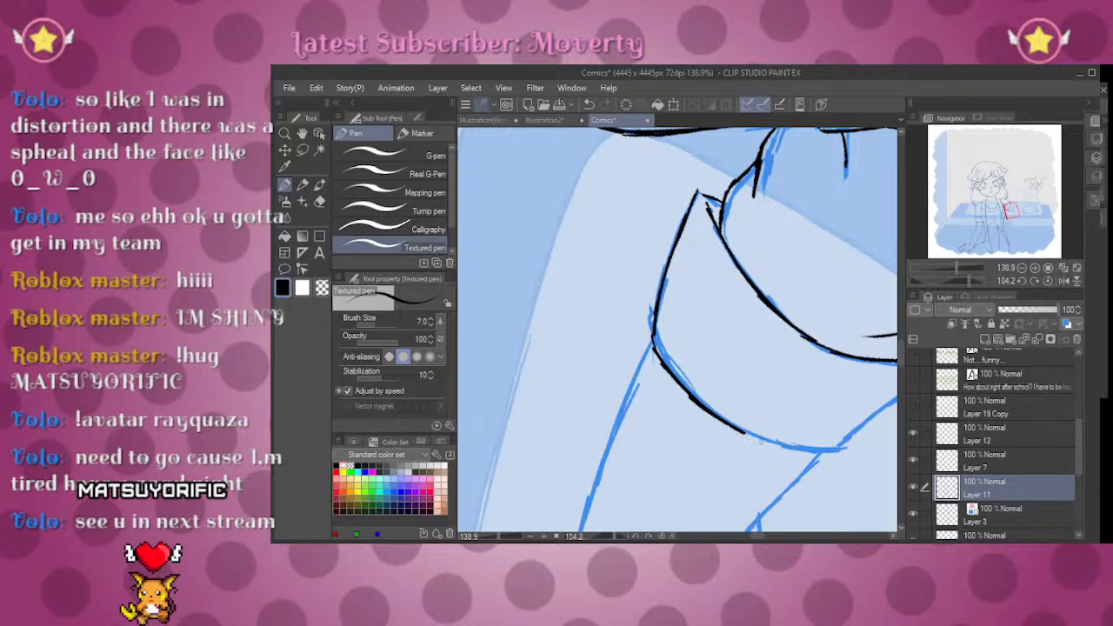
{"action": "left_click_drag", "start_coordinate": [748, 438], "coordinate": [689, 223]}
{"action": "left_click_drag", "start_coordinate": [968, 281], "coordinate": [946, 281]}
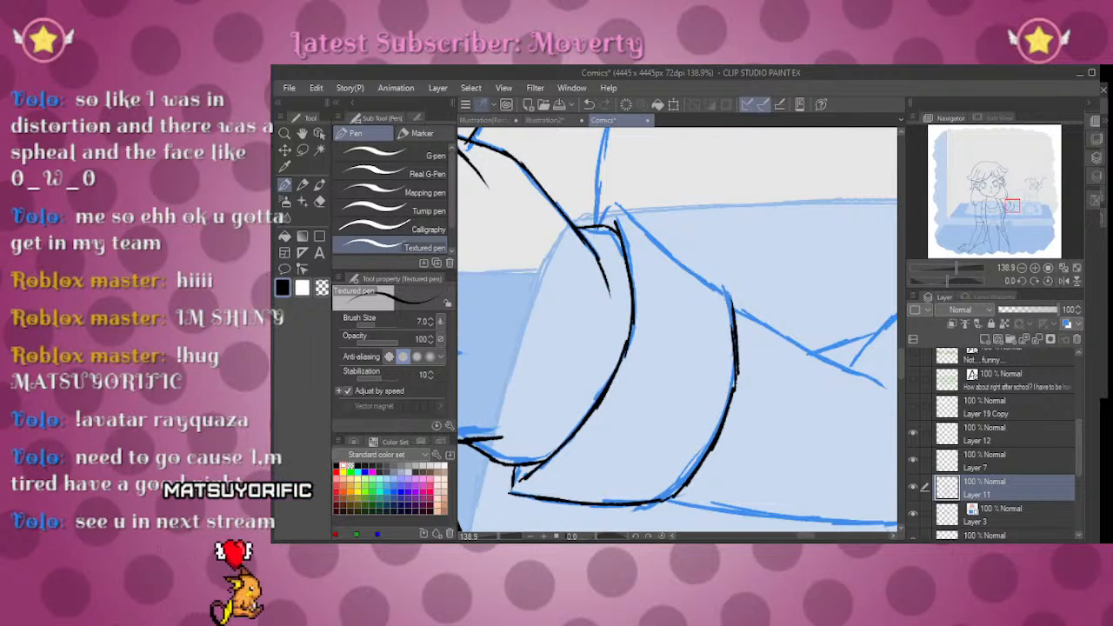
{"action": "left_click_drag", "start_coordinate": [637, 221], "coordinate": [726, 291]}
Step: Ink the bare arm's lower edge from the cuff to the elbow and its upper edge to the elbow crease
{"action": "left_click_drag", "start_coordinate": [665, 200], "coordinate": [628, 442]}
{"action": "mouse_move", "coordinate": [957, 259]}
{"action": "left_mouse_down"}
{"action": "mouse_move", "coordinate": [943, 263]}
{"action": "mouse_move", "coordinate": [957, 278]}
{"action": "left_mouse_up"}
{"action": "left_click_drag", "start_coordinate": [767, 397], "coordinate": [834, 267]}
{"action": "left_click_drag", "start_coordinate": [953, 266], "coordinate": [955, 269]}
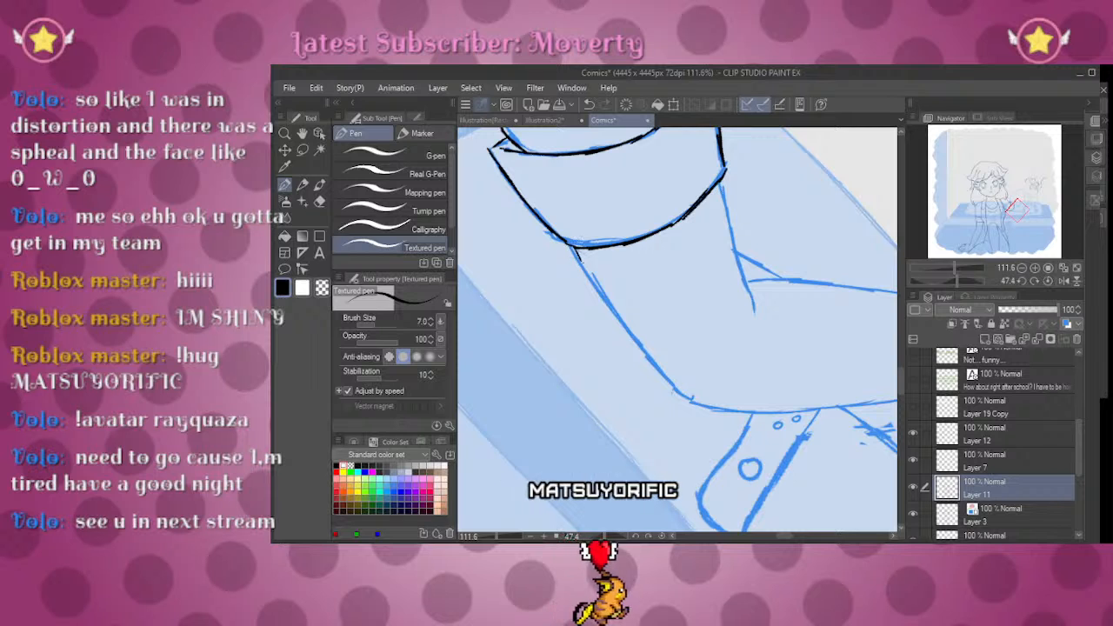
{"action": "mouse_move", "coordinate": [574, 249]}
{"action": "left_mouse_down"}
{"action": "mouse_move", "coordinate": [608, 313]}
{"action": "mouse_move", "coordinate": [700, 404]}
{"action": "left_mouse_up"}
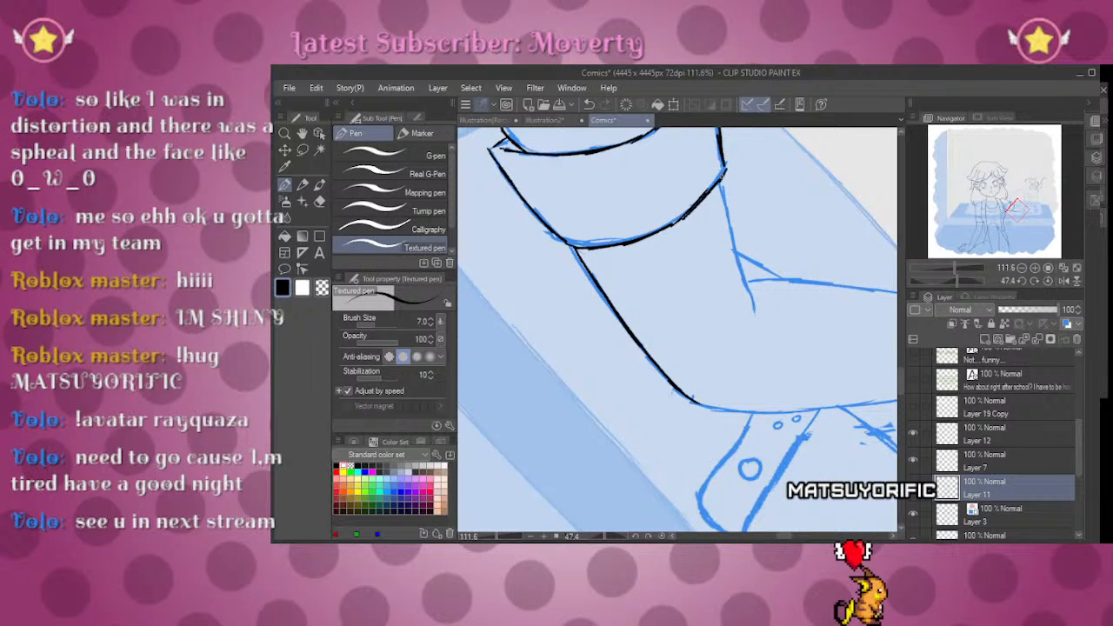
{"action": "left_click_drag", "start_coordinate": [724, 178], "coordinate": [758, 326]}
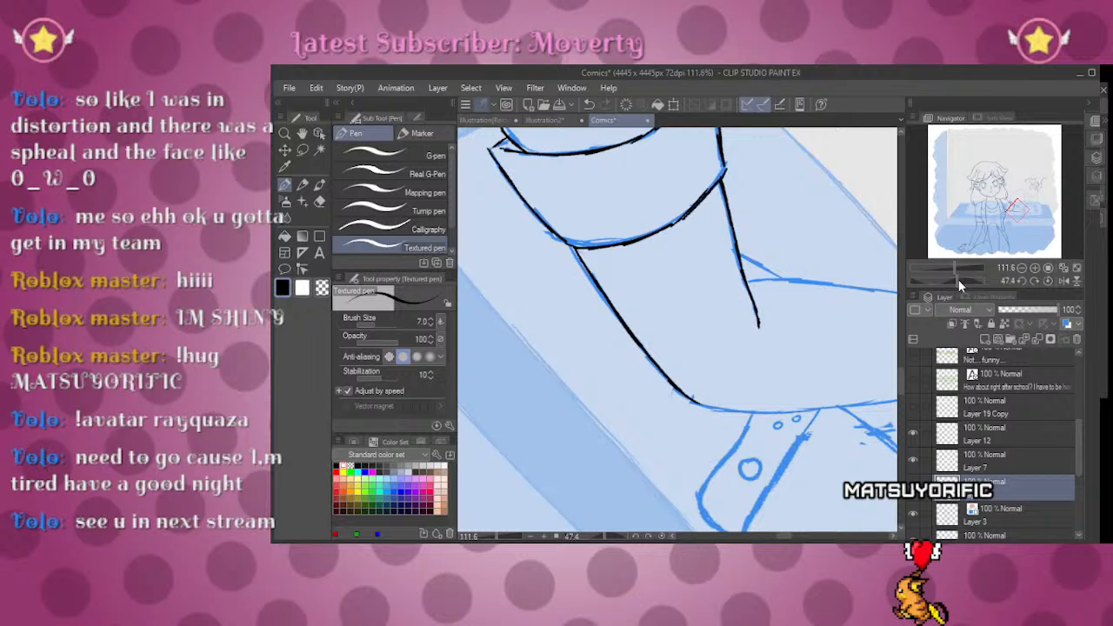
Step: Ink the curve around the raised arm's elbow and both forearm edges up to the wrist
{"action": "left_click_drag", "start_coordinate": [958, 279], "coordinate": [928, 273]}
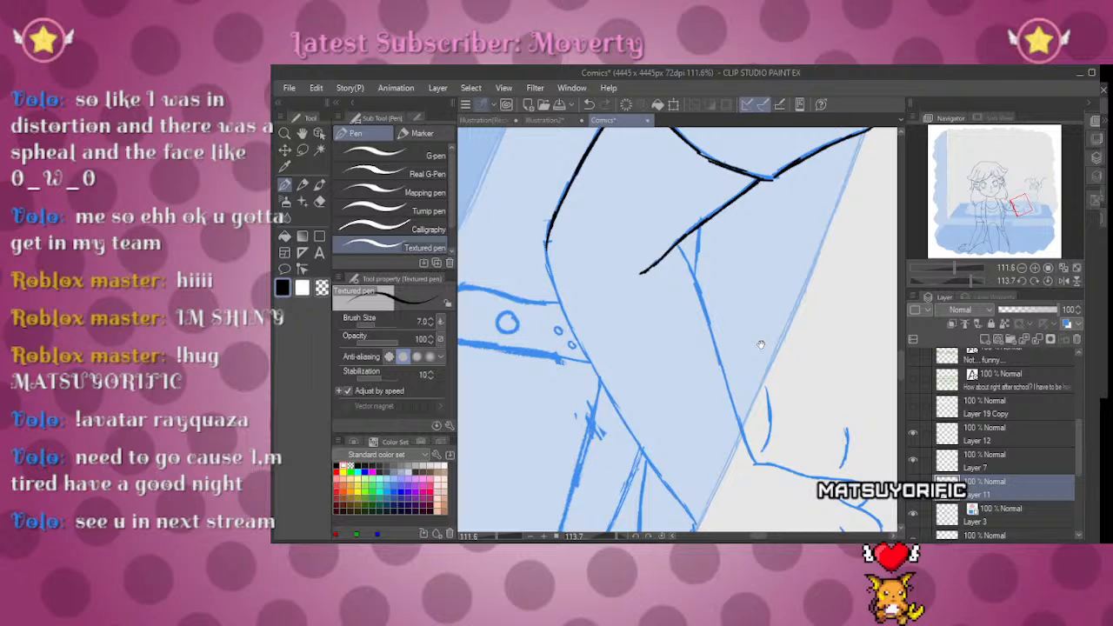
{"action": "left_click_drag", "start_coordinate": [761, 345], "coordinate": [836, 277]}
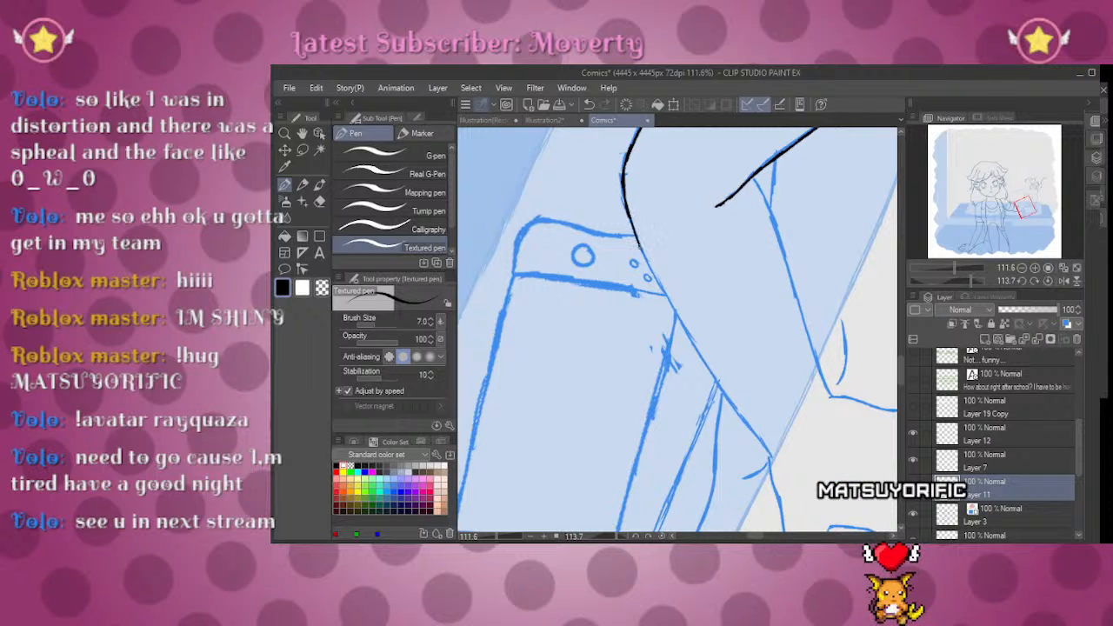
{"action": "left_click_drag", "start_coordinate": [642, 250], "coordinate": [769, 452]}
{"action": "left_click_drag", "start_coordinate": [753, 170], "coordinate": [822, 374]}
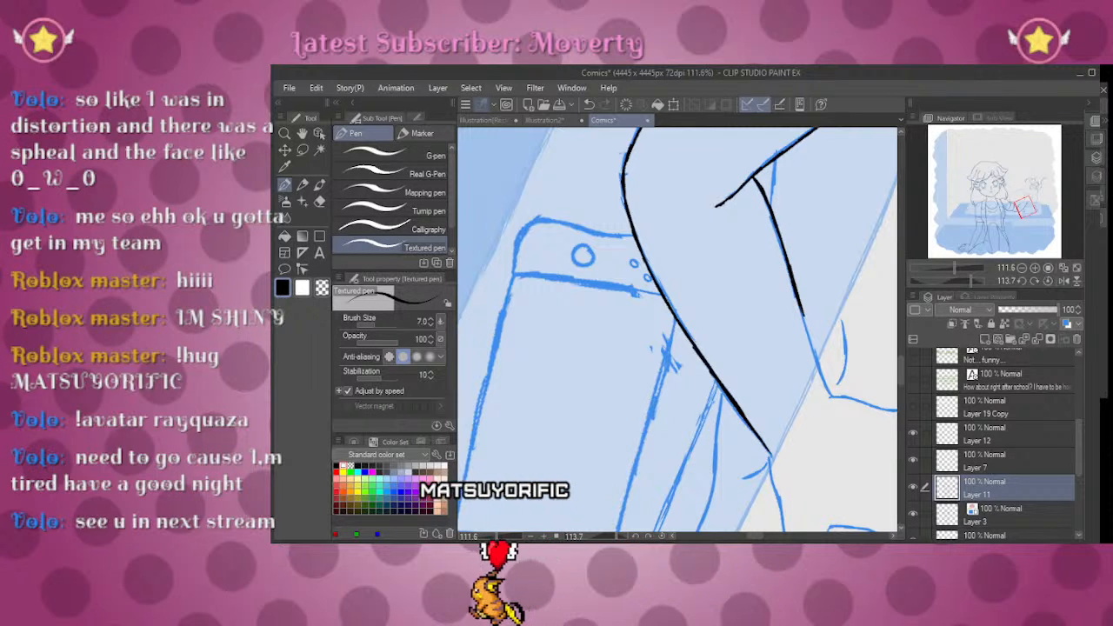
Step: Ink the raised hand's finger outlines, the inner palm edge and its small crease marks
{"action": "left_click", "coordinate": [1047, 281]}
{"action": "left_click_drag", "start_coordinate": [785, 237], "coordinate": [731, 448]}
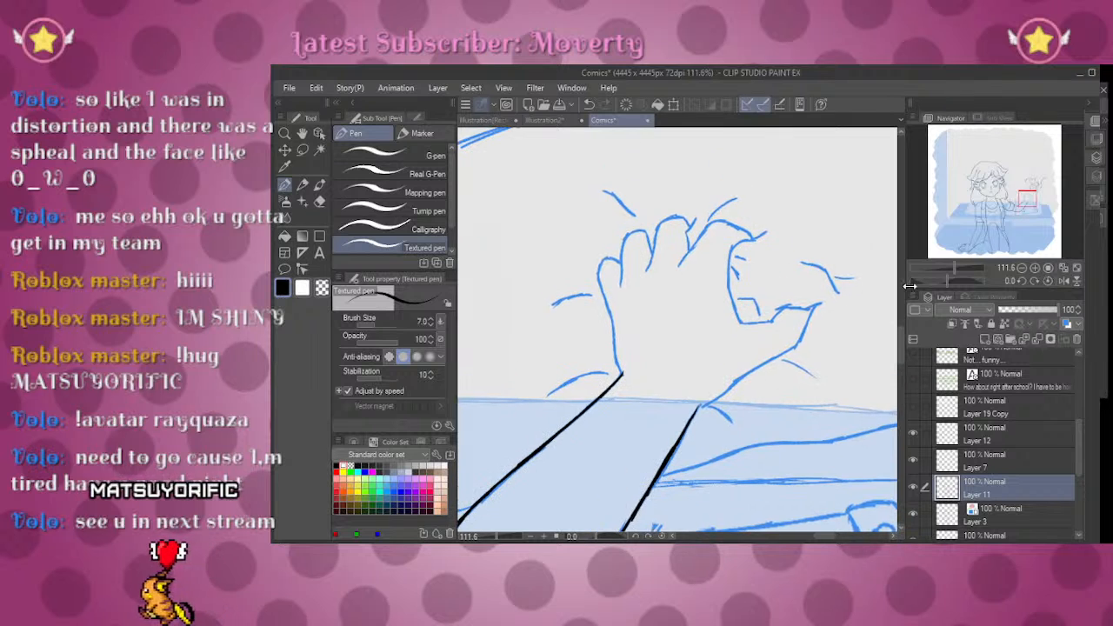
{"action": "left_click_drag", "start_coordinate": [955, 268], "coordinate": [959, 267]}
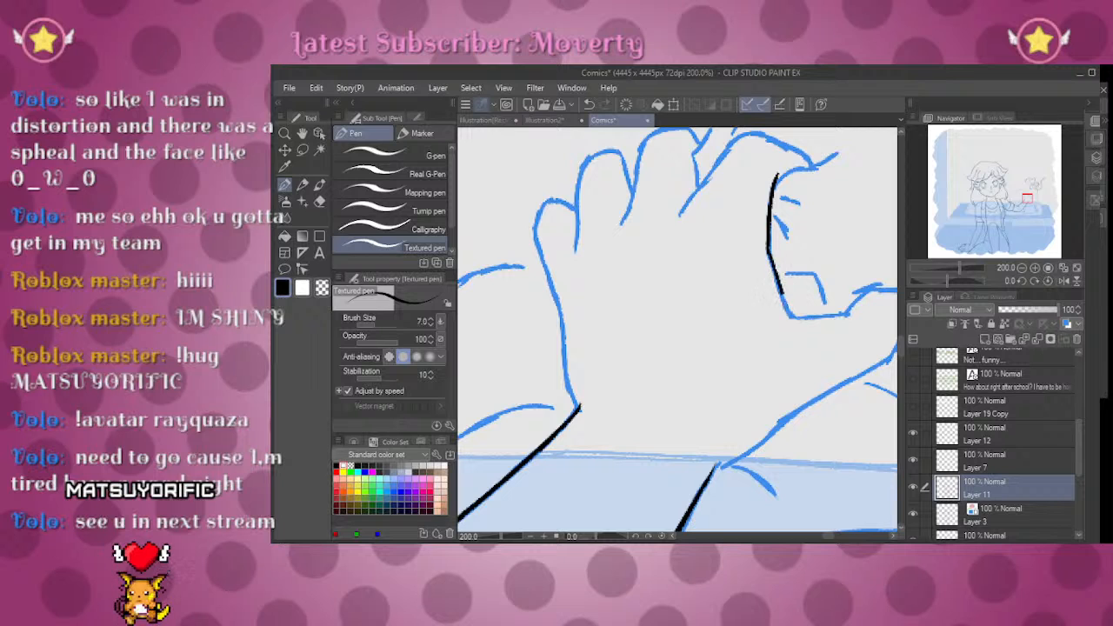
{"action": "left_click_drag", "start_coordinate": [794, 272], "coordinate": [792, 336]}
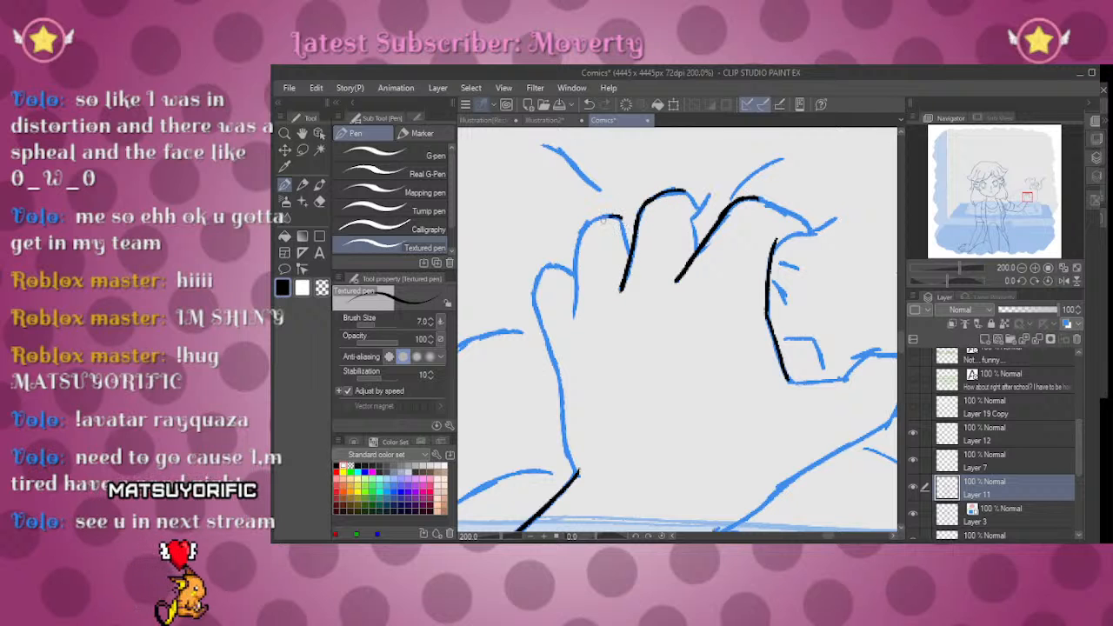
{"action": "mouse_move", "coordinate": [622, 220]}
{"action": "left_mouse_down"}
{"action": "mouse_move", "coordinate": [580, 233]}
{"action": "mouse_move", "coordinate": [574, 297]}
{"action": "left_mouse_up"}
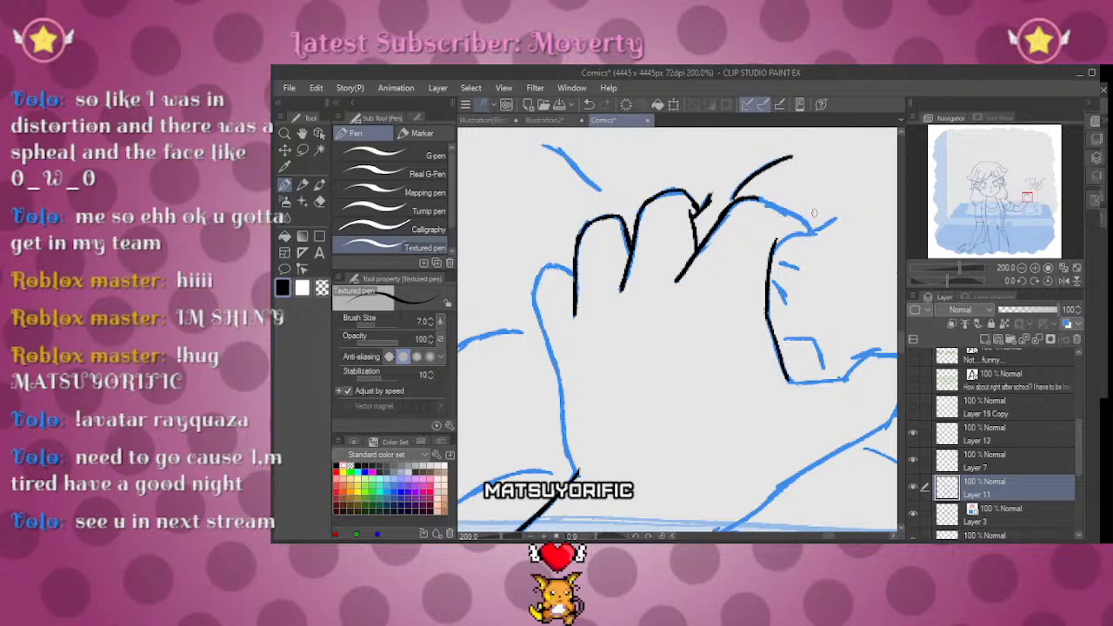
{"action": "mouse_move", "coordinate": [734, 200]}
{"action": "left_mouse_down"}
{"action": "mouse_move", "coordinate": [813, 226]}
{"action": "mouse_move", "coordinate": [837, 219]}
{"action": "left_mouse_up"}
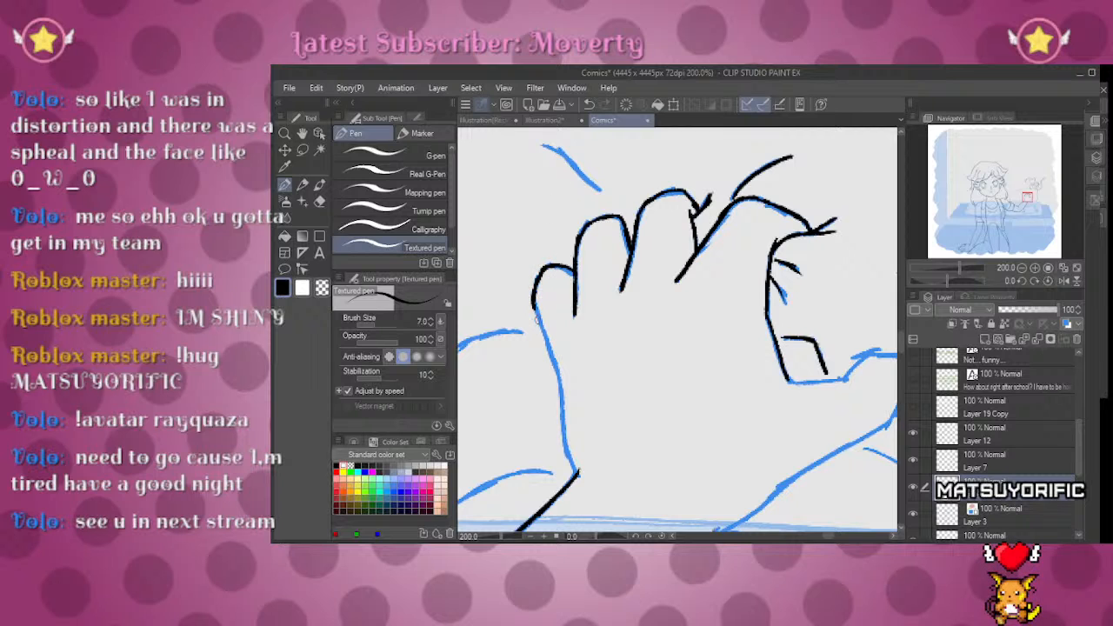
Step: Ink the raised hand's outer edge from the little finger to the wrist and the two curved action lines beside it
{"action": "mouse_move", "coordinate": [558, 379]}
{"action": "left_mouse_down"}
{"action": "mouse_move", "coordinate": [640, 365]}
{"action": "mouse_move", "coordinate": [648, 253]}
{"action": "mouse_move", "coordinate": [792, 286]}
{"action": "left_mouse_up"}
{"action": "left_click_drag", "start_coordinate": [695, 242], "coordinate": [625, 255]}
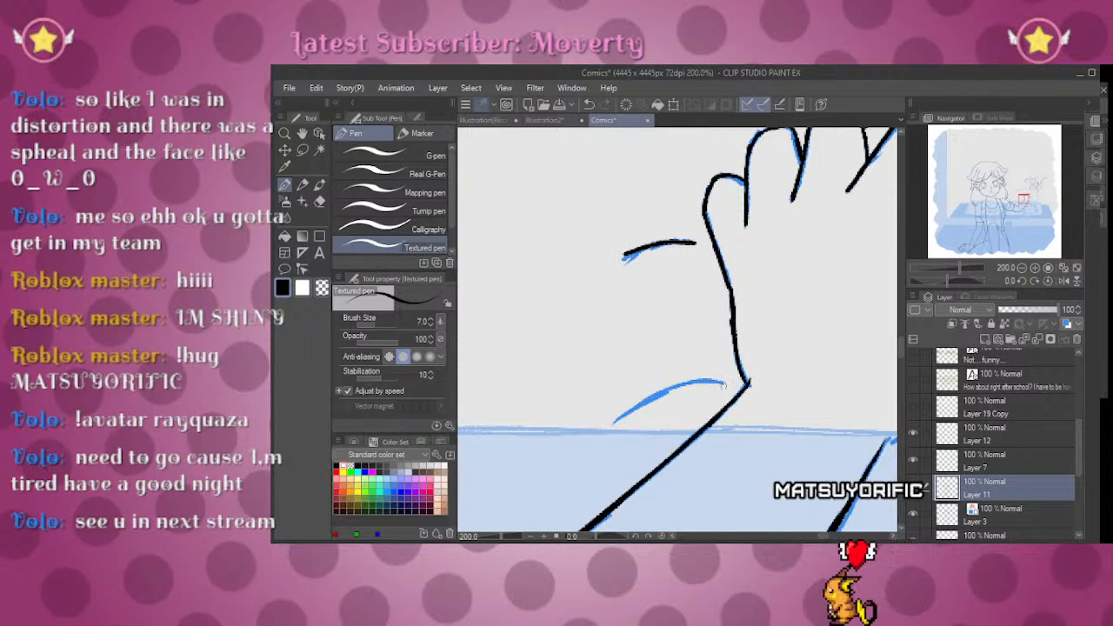
{"action": "left_click_drag", "start_coordinate": [722, 383], "coordinate": [599, 430]}
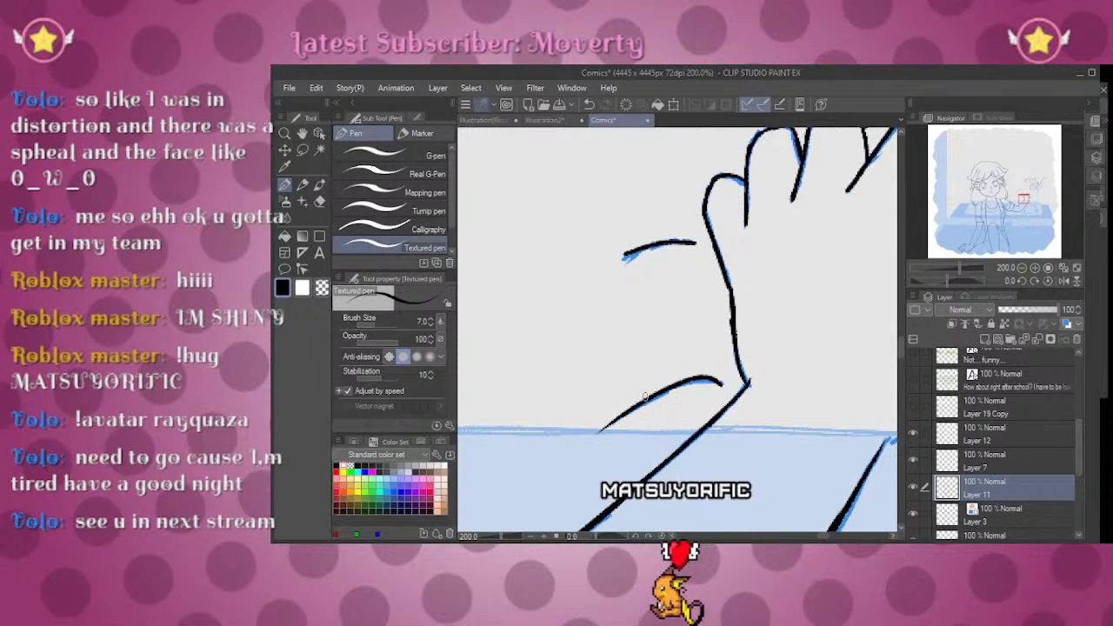
Step: Ink the raised hand's thumb and lower edge down to the wrist, plus the action lines around them
{"action": "left_click_drag", "start_coordinate": [1025, 199], "coordinate": [1029, 199]}
{"action": "left_click_drag", "start_coordinate": [957, 280], "coordinate": [933, 278]}
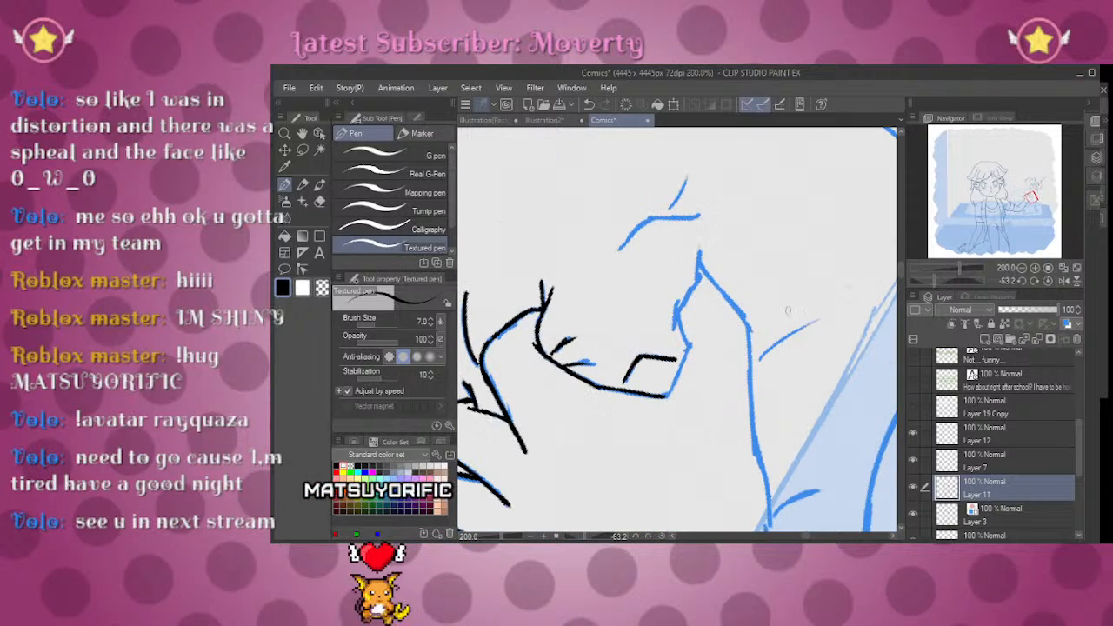
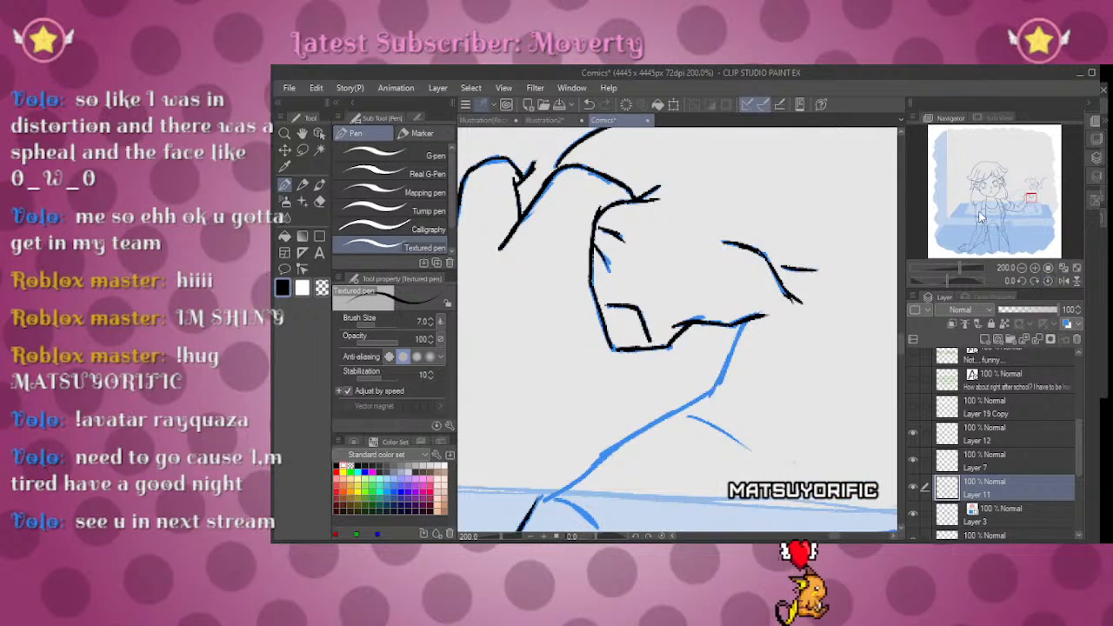
{"action": "left_click_drag", "start_coordinate": [757, 377], "coordinate": [861, 251]}
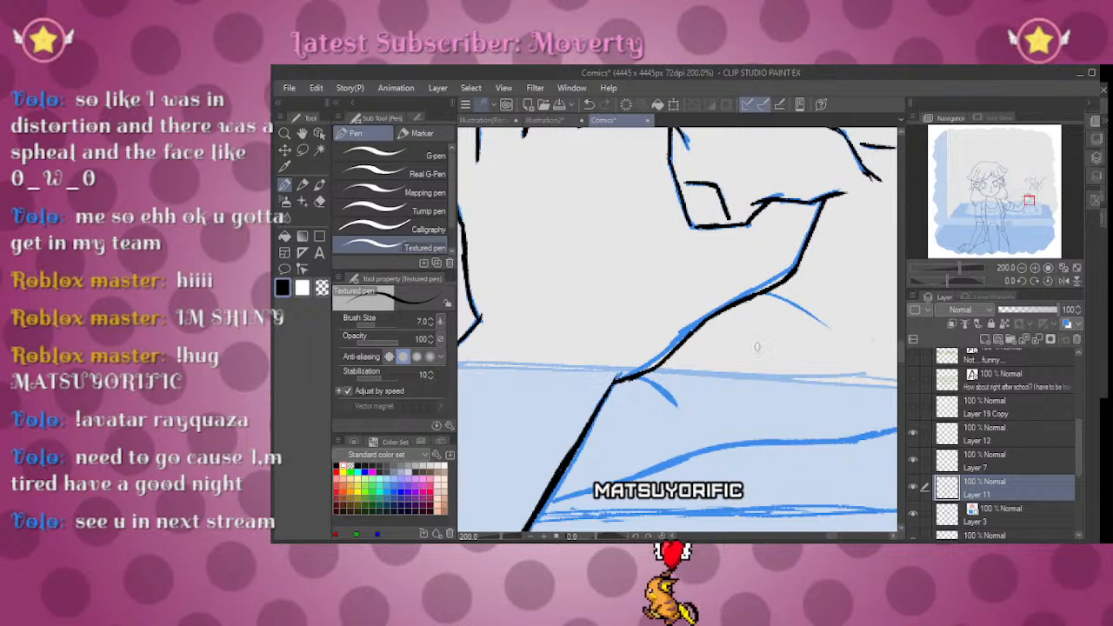
{"action": "left_click_drag", "start_coordinate": [765, 293], "coordinate": [821, 321]}
{"action": "left_click_drag", "start_coordinate": [643, 382], "coordinate": [678, 403]}
Step: Erase the stray black marks along the small cat-eared creature's head outline
{"action": "left_click_drag", "start_coordinate": [989, 265], "coordinate": [943, 266]}
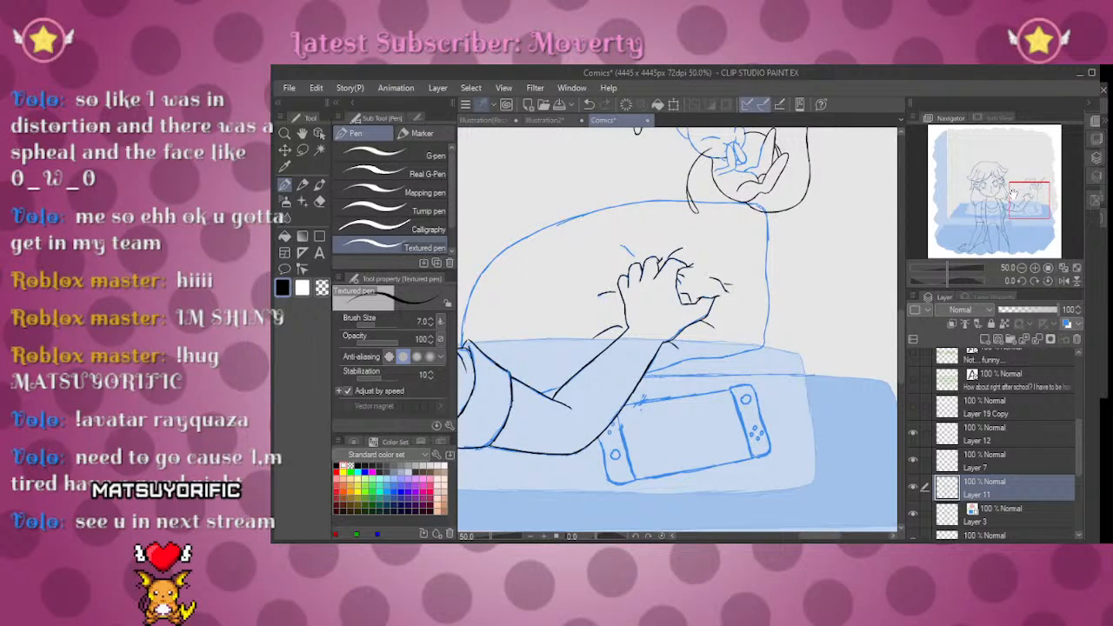
{"action": "mouse_move", "coordinate": [1024, 201]}
{"action": "left_mouse_down"}
{"action": "mouse_move", "coordinate": [1010, 200]}
{"action": "mouse_move", "coordinate": [1031, 197]}
{"action": "mouse_move", "coordinate": [1026, 187]}
{"action": "left_mouse_up"}
{"action": "left_click_drag", "start_coordinate": [942, 267], "coordinate": [966, 271]}
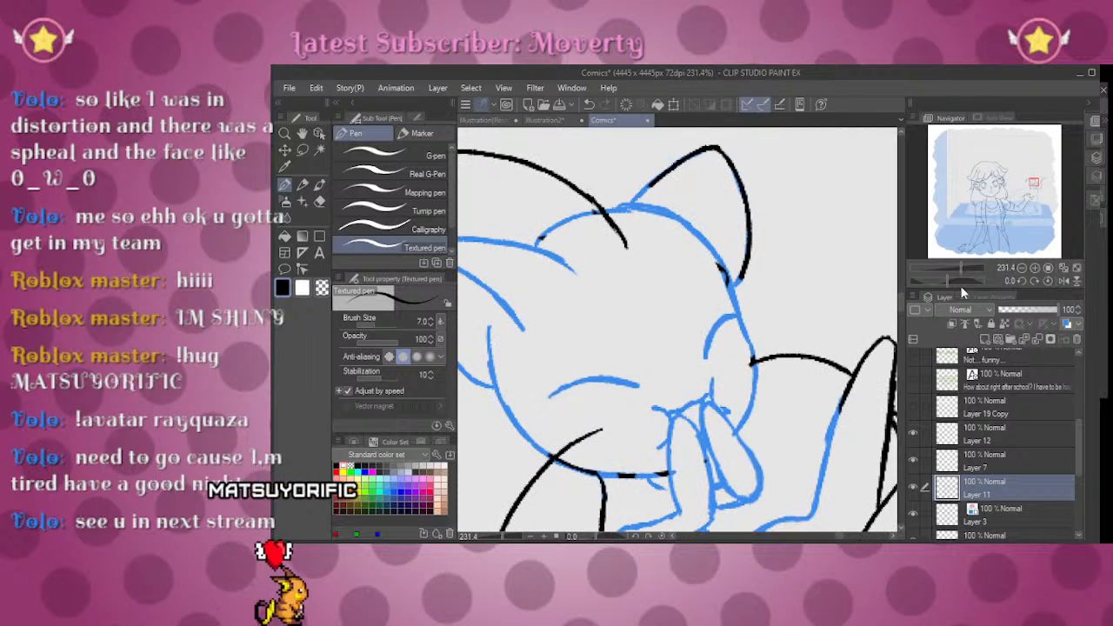
{"action": "key", "text": "e"}
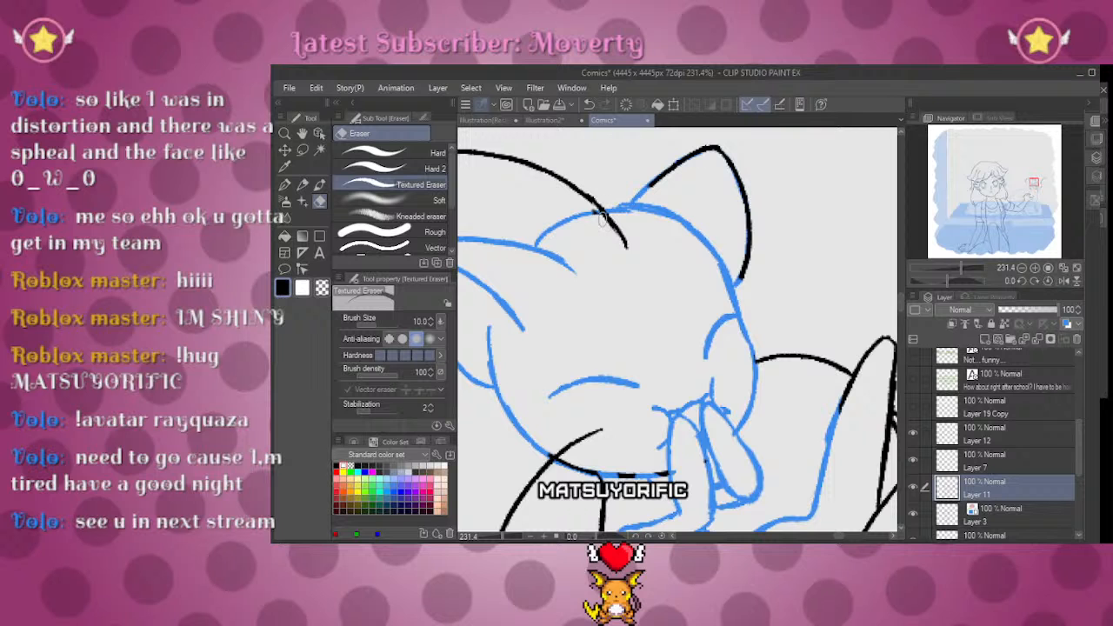
{"action": "left_click_drag", "start_coordinate": [963, 274], "coordinate": [944, 276]}
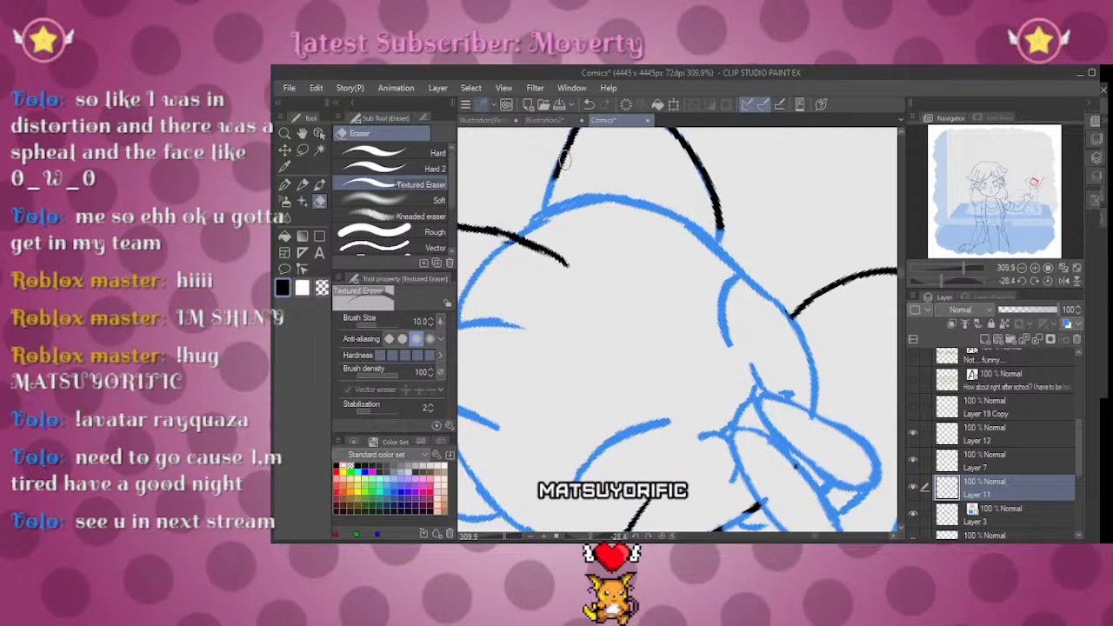
Step: Ink both outer edges and the inner fold line of the cat-eared creature's ear on the side of the raised tail
{"action": "key", "text": "p"}
{"action": "mouse_move", "coordinate": [619, 218]}
{"action": "left_mouse_down"}
{"action": "mouse_move", "coordinate": [794, 206]}
{"action": "mouse_move", "coordinate": [817, 230]}
{"action": "left_mouse_up"}
{"action": "mouse_move", "coordinate": [962, 282]}
{"action": "left_mouse_down"}
{"action": "mouse_move", "coordinate": [952, 273]}
{"action": "mouse_move", "coordinate": [969, 262]}
{"action": "mouse_move", "coordinate": [952, 263]}
{"action": "mouse_move", "coordinate": [964, 270]}
{"action": "left_mouse_up"}
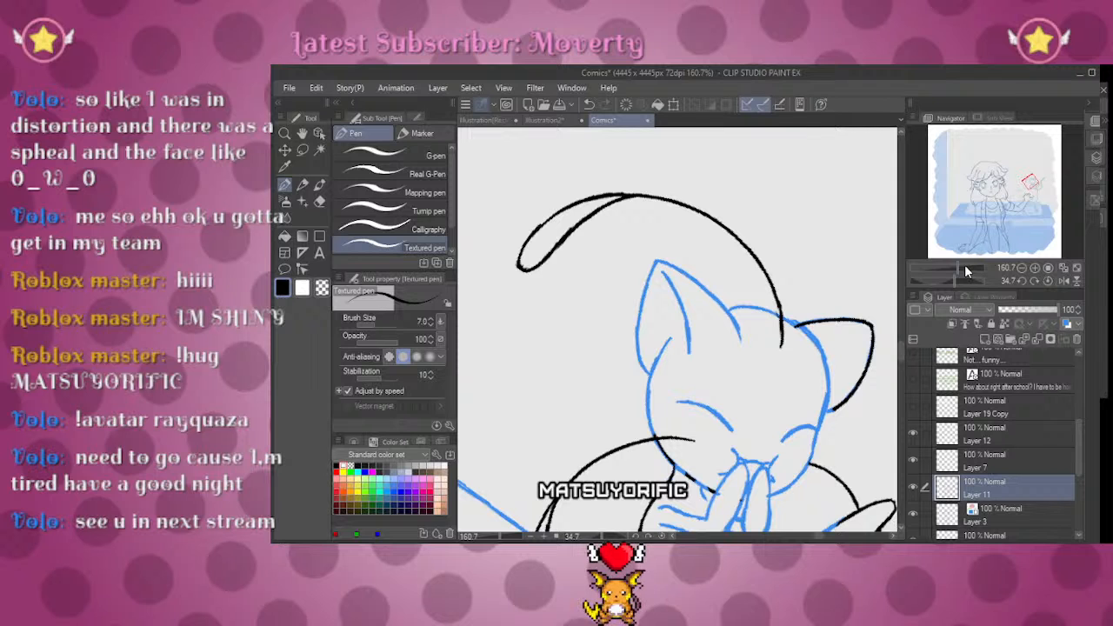
{"action": "left_click_drag", "start_coordinate": [956, 272], "coordinate": [964, 272]}
{"action": "mouse_move", "coordinate": [639, 197]}
{"action": "left_mouse_down"}
{"action": "mouse_move", "coordinate": [619, 232]}
{"action": "mouse_move", "coordinate": [598, 384]}
{"action": "mouse_move", "coordinate": [622, 417]}
{"action": "left_mouse_up"}
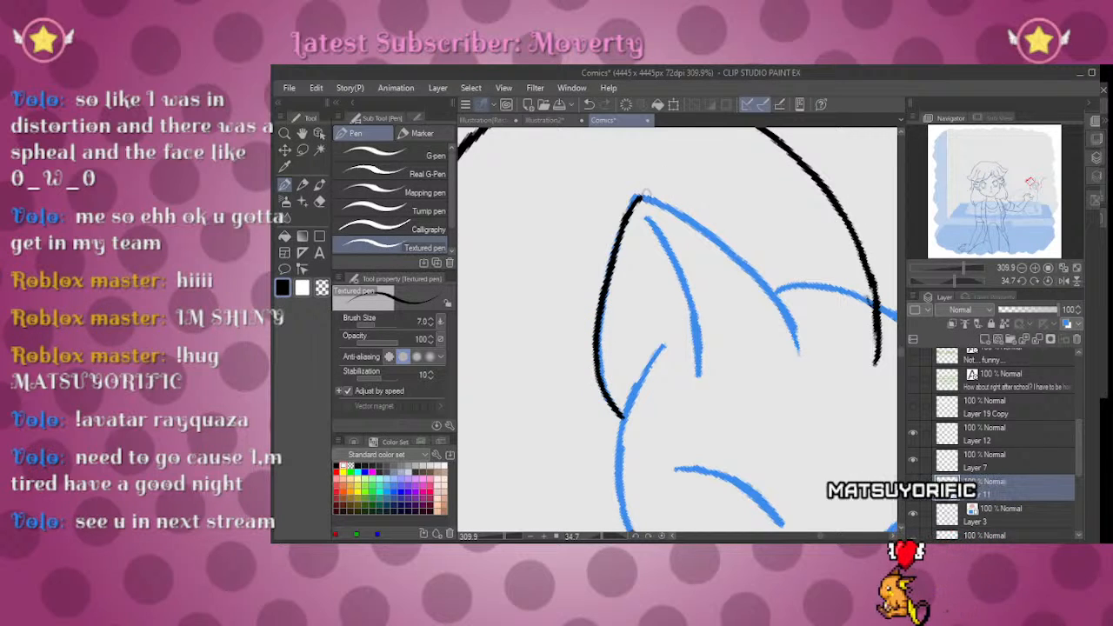
{"action": "left_click_drag", "start_coordinate": [643, 198], "coordinate": [709, 233]}
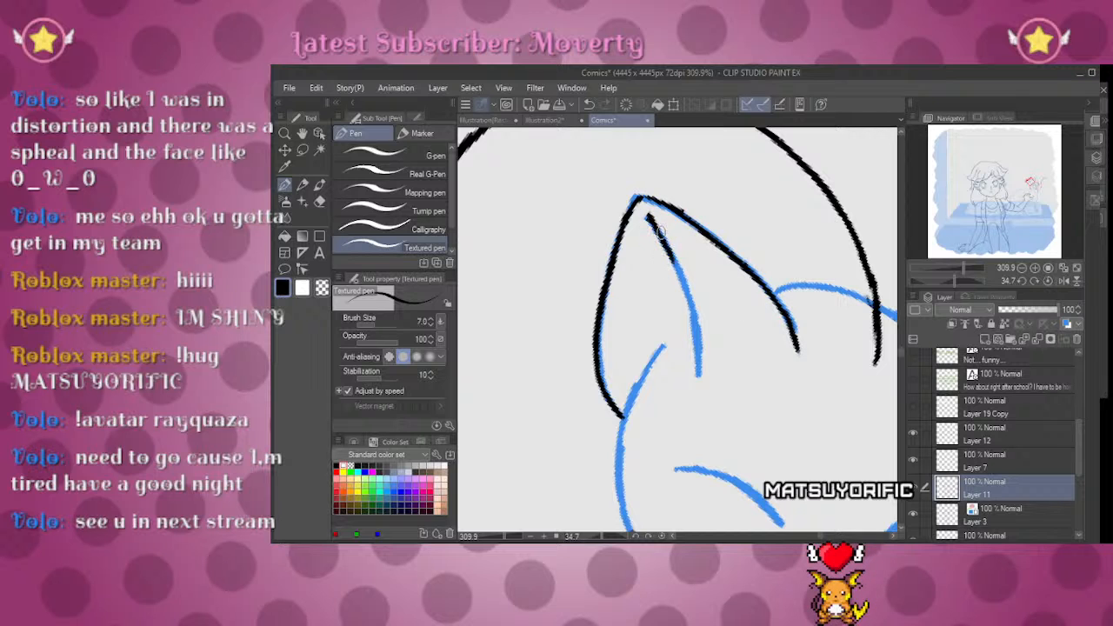
{"action": "mouse_move", "coordinate": [706, 346]}
{"action": "left_mouse_down"}
{"action": "mouse_move", "coordinate": [785, 293]}
{"action": "mouse_move", "coordinate": [764, 322]}
{"action": "mouse_move", "coordinate": [790, 273]}
{"action": "left_mouse_up"}
{"action": "left_click_drag", "start_coordinate": [710, 424], "coordinate": [723, 296]}
Step: Ink the side of the creature's head from inside that ear down along the cheek to the chin
{"action": "key", "text": "e"}
{"action": "left_click_drag", "start_coordinate": [671, 388], "coordinate": [770, 426]}
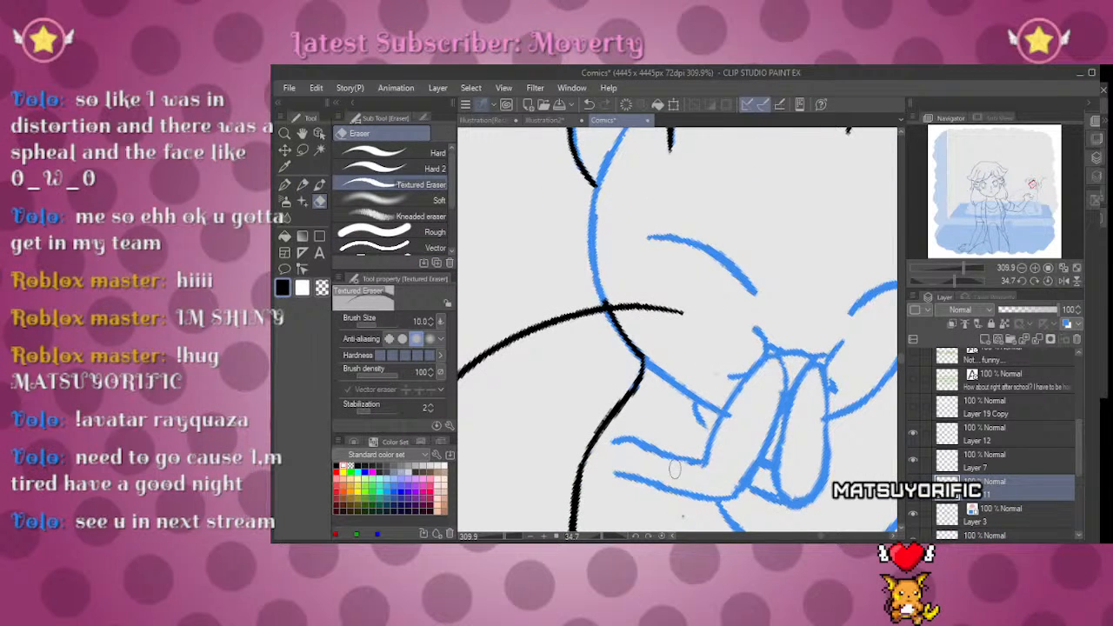
{"action": "scroll", "coordinate": [743, 363], "scroll_direction": "up", "scroll_amount": 3}
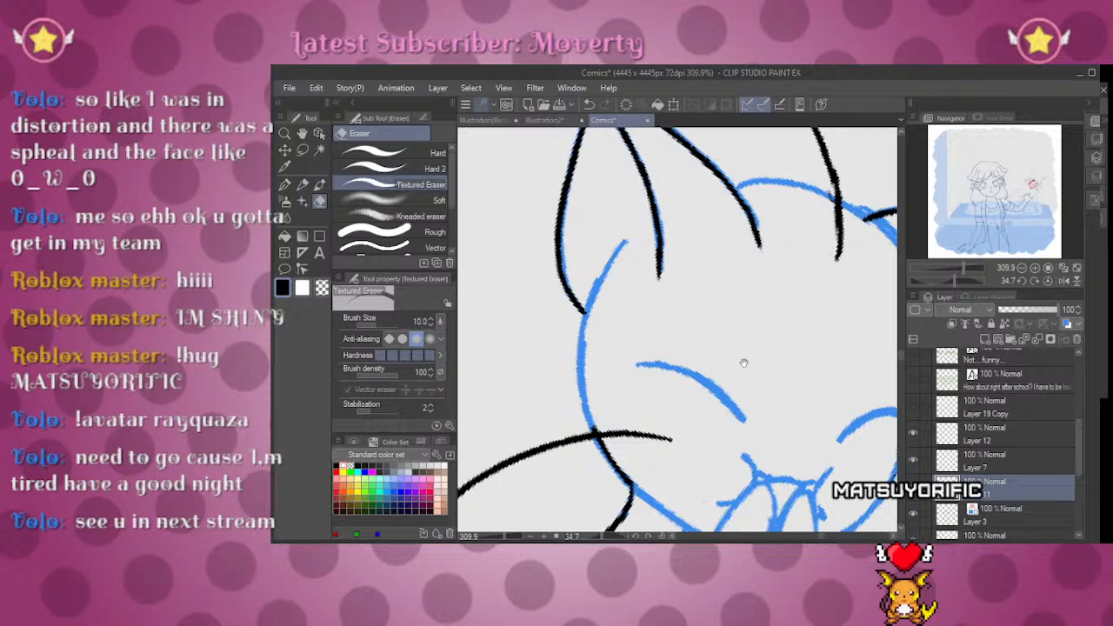
{"action": "left_click_drag", "start_coordinate": [743, 364], "coordinate": [798, 328]}
{"action": "key", "text": "p"}
{"action": "left_click_drag", "start_coordinate": [684, 202], "coordinate": [640, 272]}
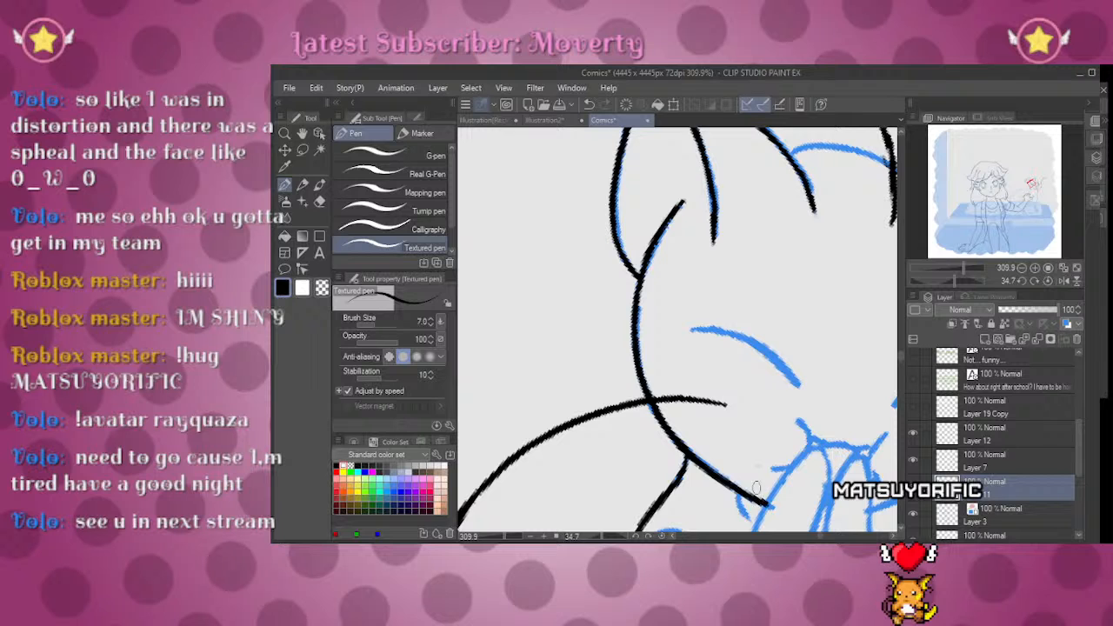
Step: Ink the top of the creature's head between the ears and the opposite cheek down to the paws
{"action": "left_click_drag", "start_coordinate": [876, 214], "coordinate": [930, 207]}
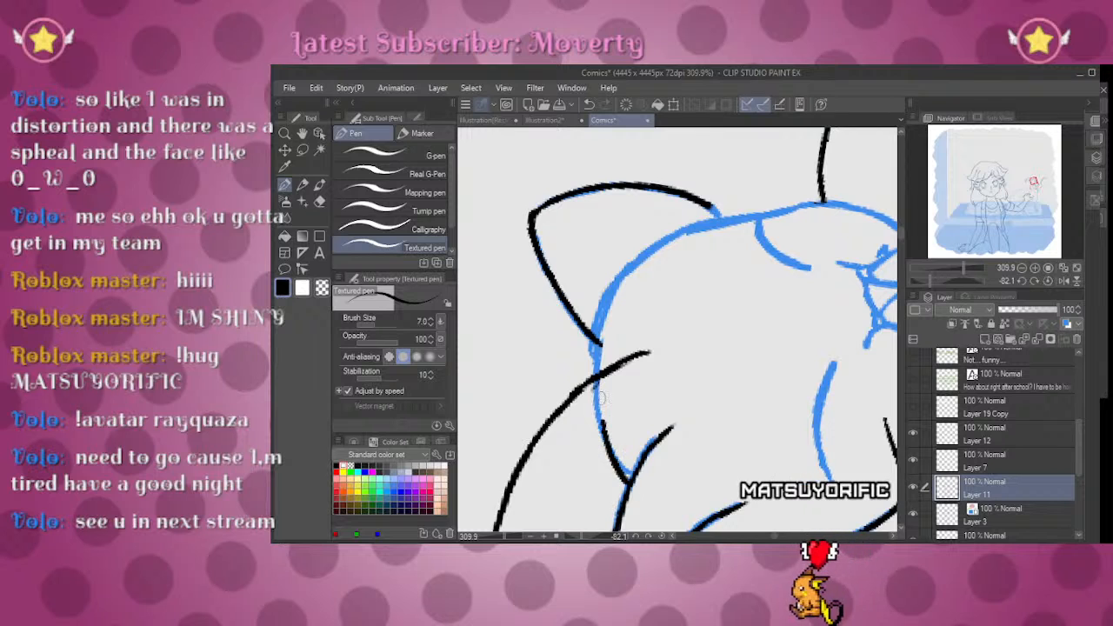
{"action": "left_click_drag", "start_coordinate": [596, 348], "coordinate": [673, 243]}
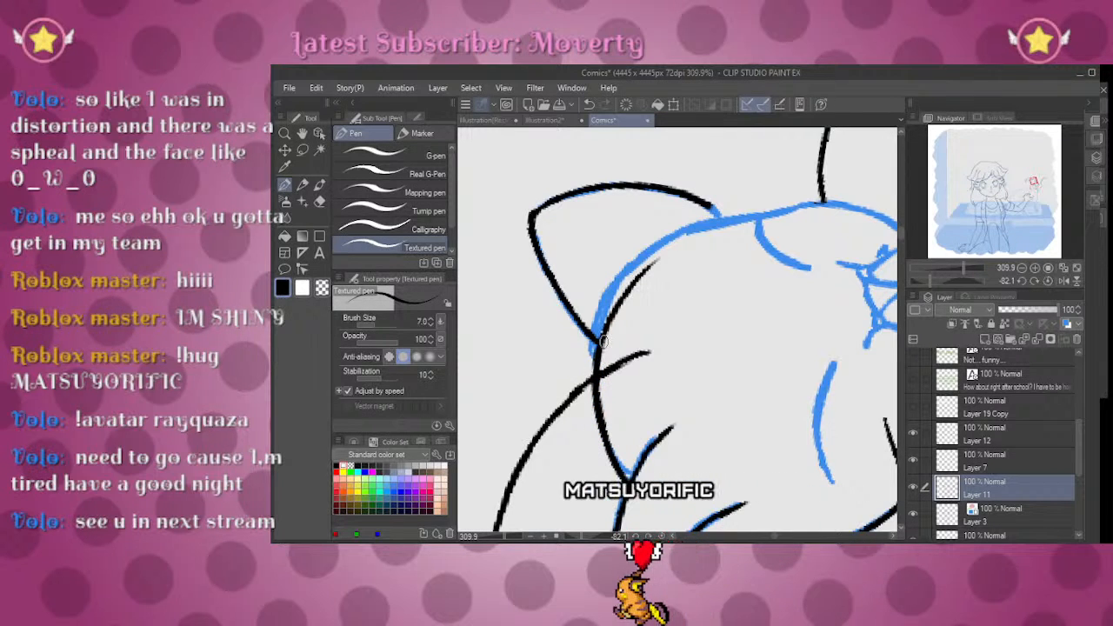
{"action": "mouse_move", "coordinate": [641, 280]}
{"action": "left_mouse_down"}
{"action": "mouse_move", "coordinate": [709, 230]}
{"action": "mouse_move", "coordinate": [758, 215]}
{"action": "left_mouse_up"}
{"action": "left_click_drag", "start_coordinate": [974, 276], "coordinate": [948, 279]}
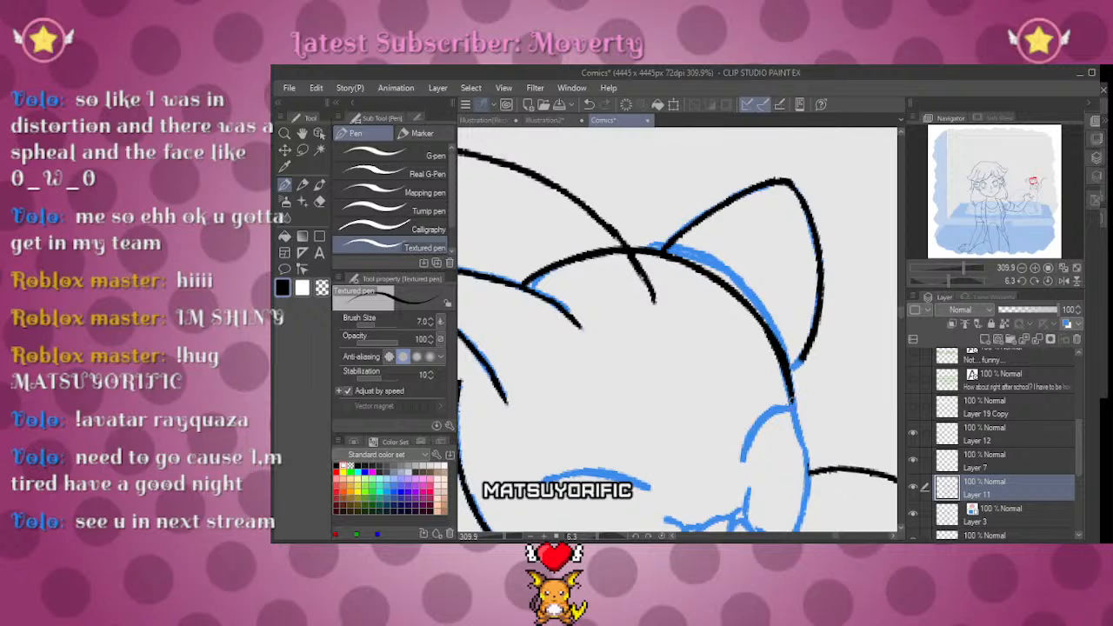
{"action": "mouse_move", "coordinate": [807, 457]}
{"action": "left_mouse_down"}
{"action": "mouse_move", "coordinate": [808, 252]}
{"action": "mouse_move", "coordinate": [805, 272]}
{"action": "left_mouse_up"}
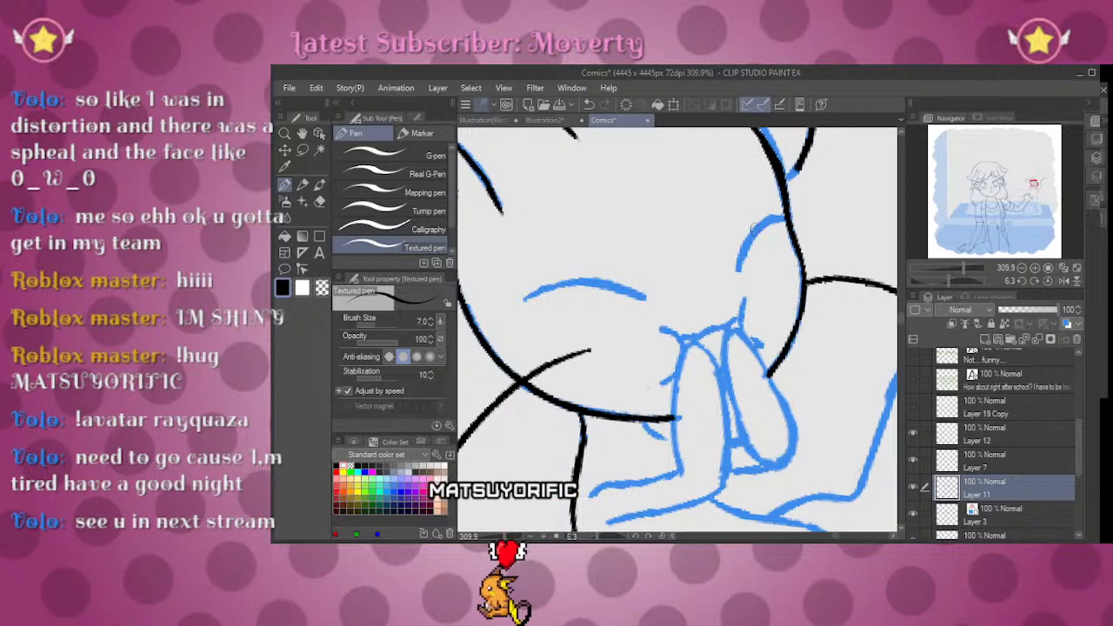
Step: Ink the creature's two closed eyes as thick tapered arcs
{"action": "left_click_drag", "start_coordinate": [740, 257], "coordinate": [783, 217]}
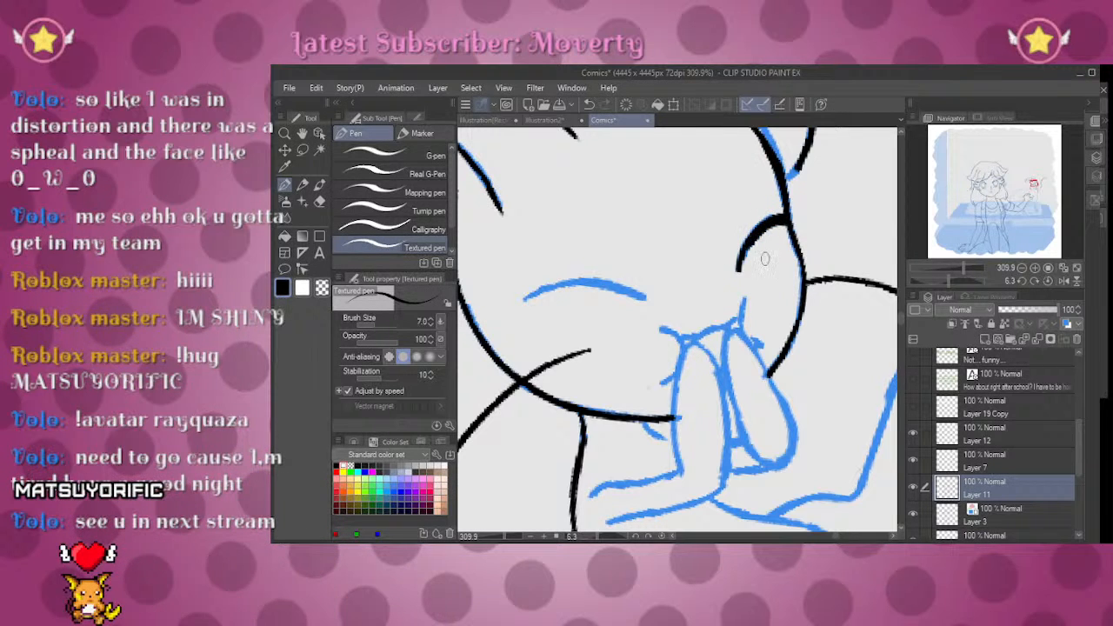
{"action": "left_click_drag", "start_coordinate": [947, 279], "coordinate": [926, 278]}
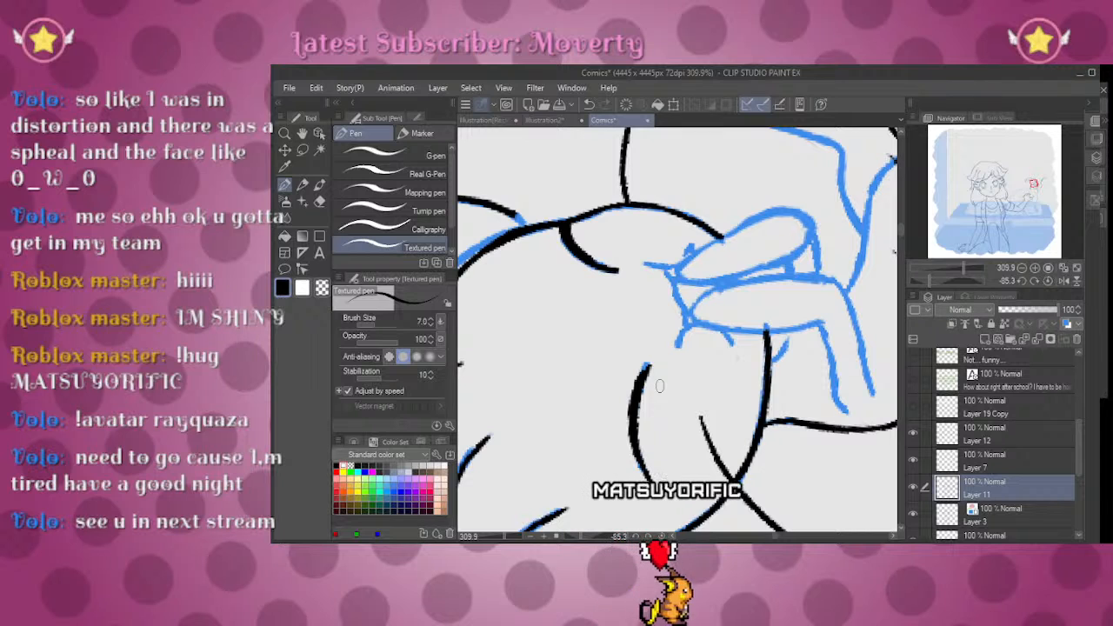
{"action": "left_click", "coordinate": [1039, 280]}
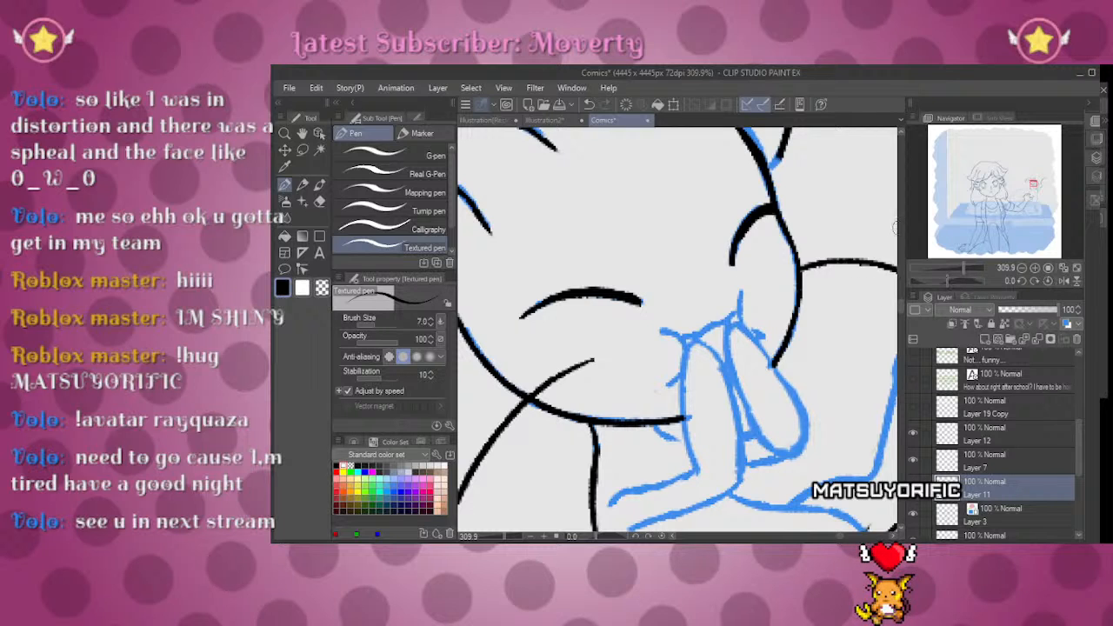
{"action": "key", "text": "e"}
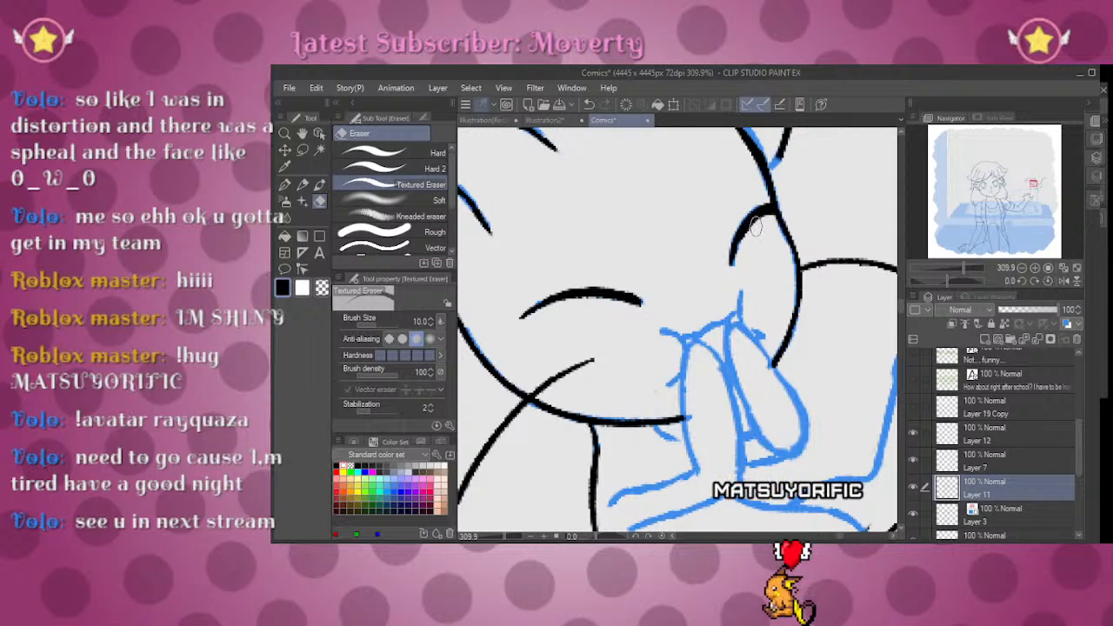
{"action": "key", "text": "p"}
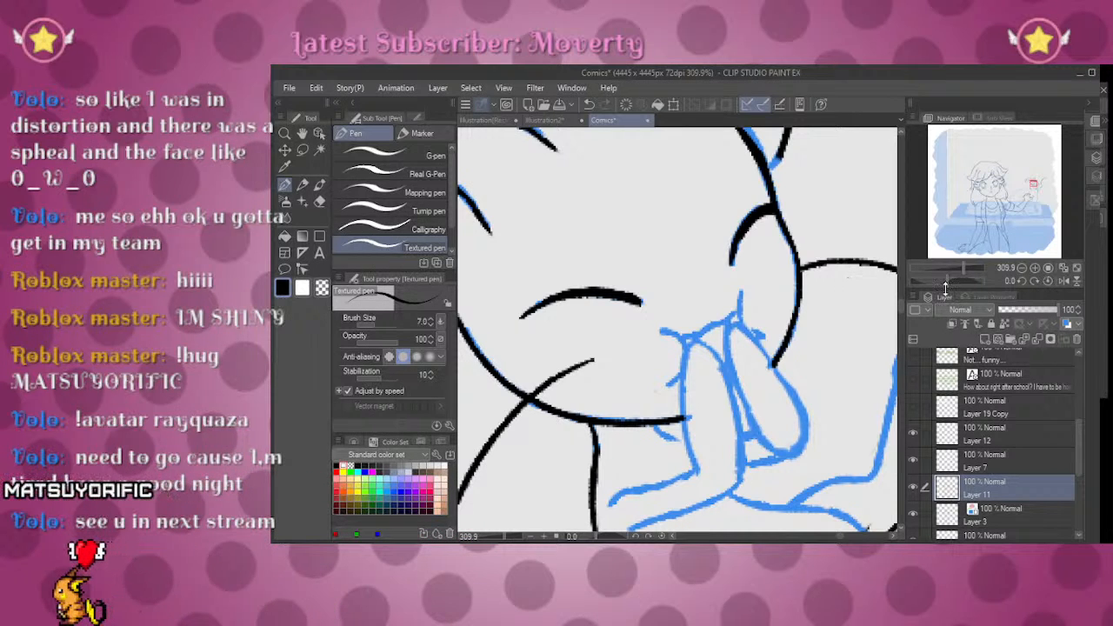
{"action": "left_click_drag", "start_coordinate": [954, 265], "coordinate": [932, 276]}
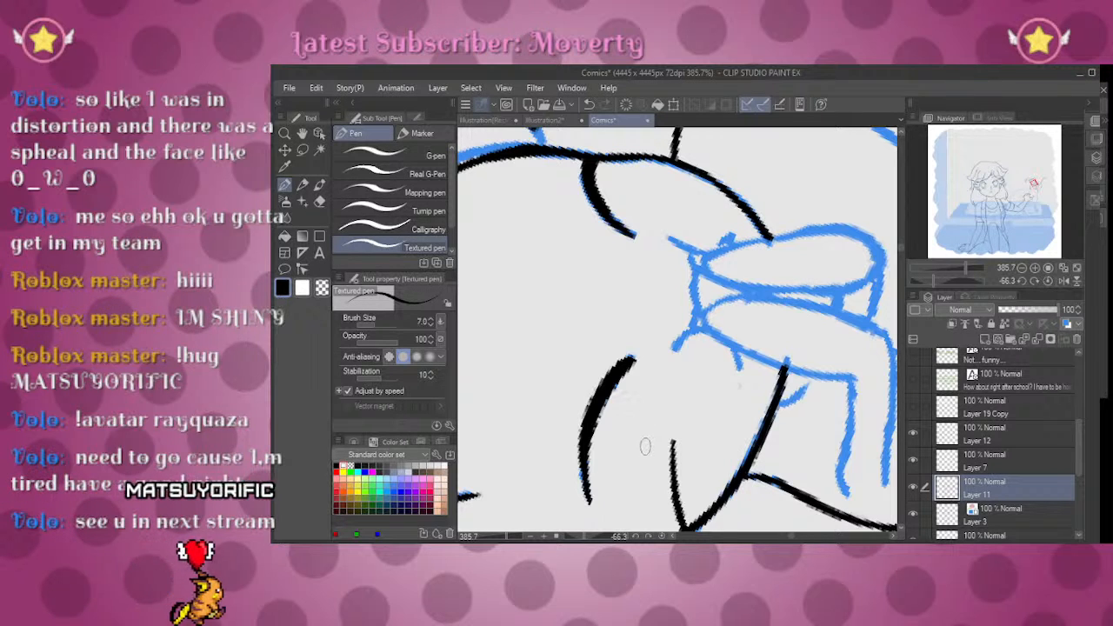
{"action": "left_click", "coordinate": [1047, 280]}
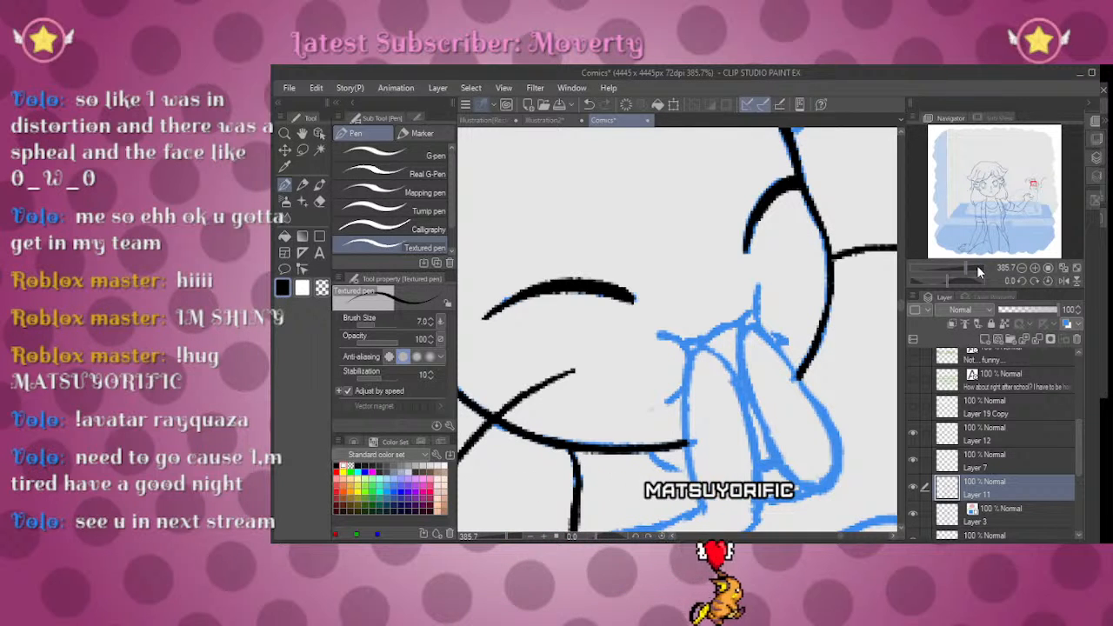
Step: Ink the creature's nearer paw in front of its mouth and the two edges of its forearm
{"action": "mouse_move", "coordinate": [976, 265]}
{"action": "left_mouse_down"}
{"action": "mouse_move", "coordinate": [955, 263]}
{"action": "mouse_move", "coordinate": [978, 267]}
{"action": "left_mouse_up"}
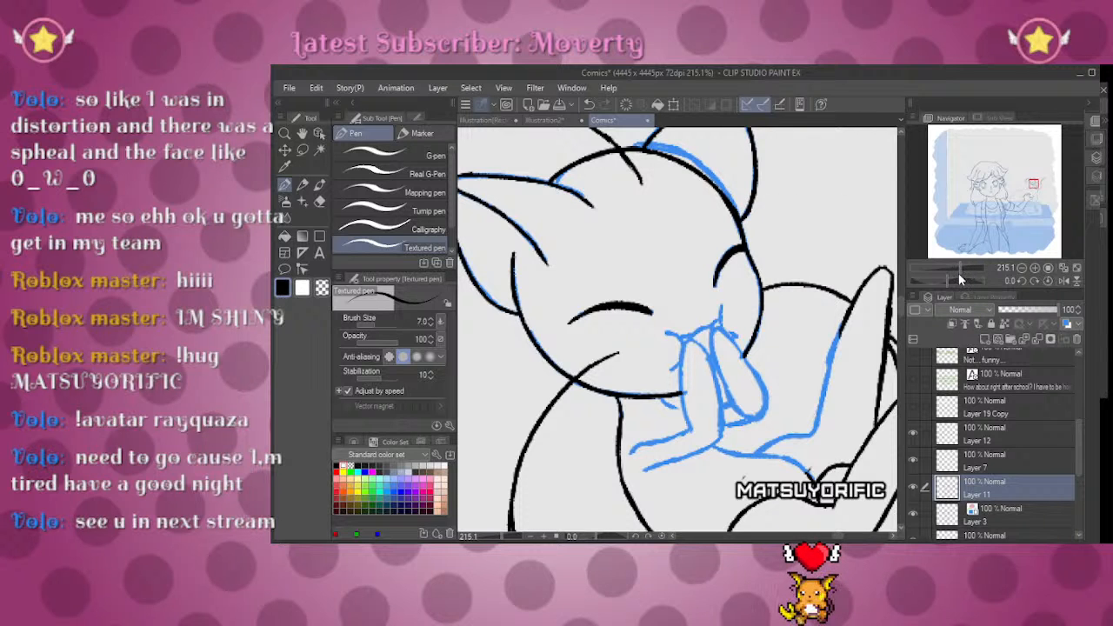
{"action": "mouse_move", "coordinate": [959, 276]}
{"action": "left_mouse_down"}
{"action": "mouse_move", "coordinate": [965, 263]}
{"action": "mouse_move", "coordinate": [956, 265]}
{"action": "mouse_move", "coordinate": [969, 265]}
{"action": "left_mouse_up"}
{"action": "mouse_move", "coordinate": [782, 398]}
{"action": "left_mouse_down"}
{"action": "mouse_move", "coordinate": [842, 310]}
{"action": "mouse_move", "coordinate": [825, 313]}
{"action": "left_mouse_up"}
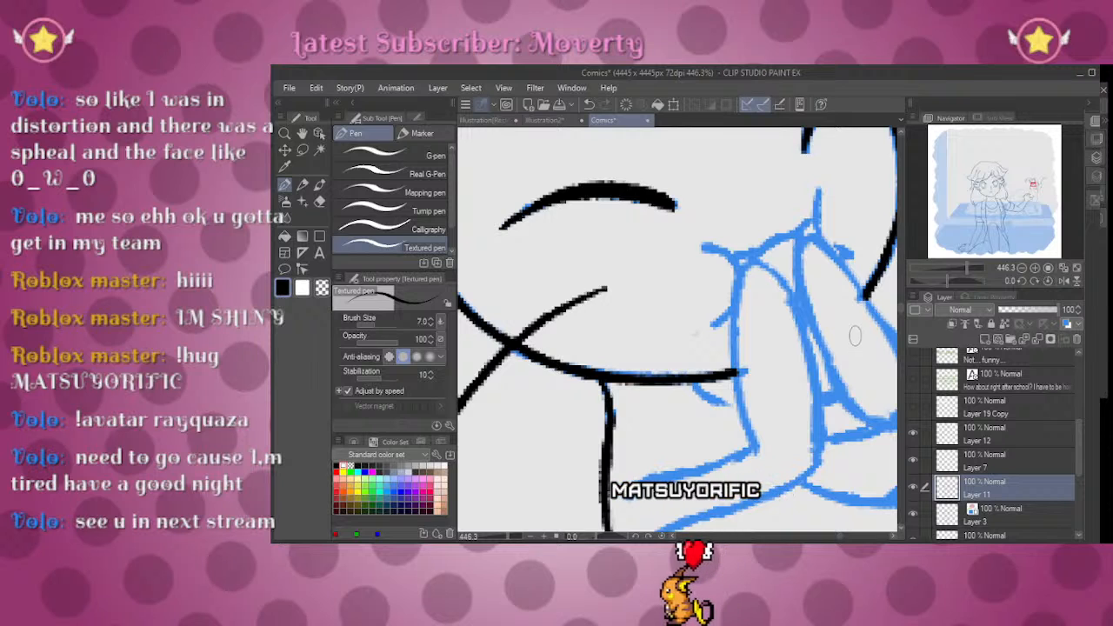
{"action": "left_click_drag", "start_coordinate": [966, 267], "coordinate": [968, 267]}
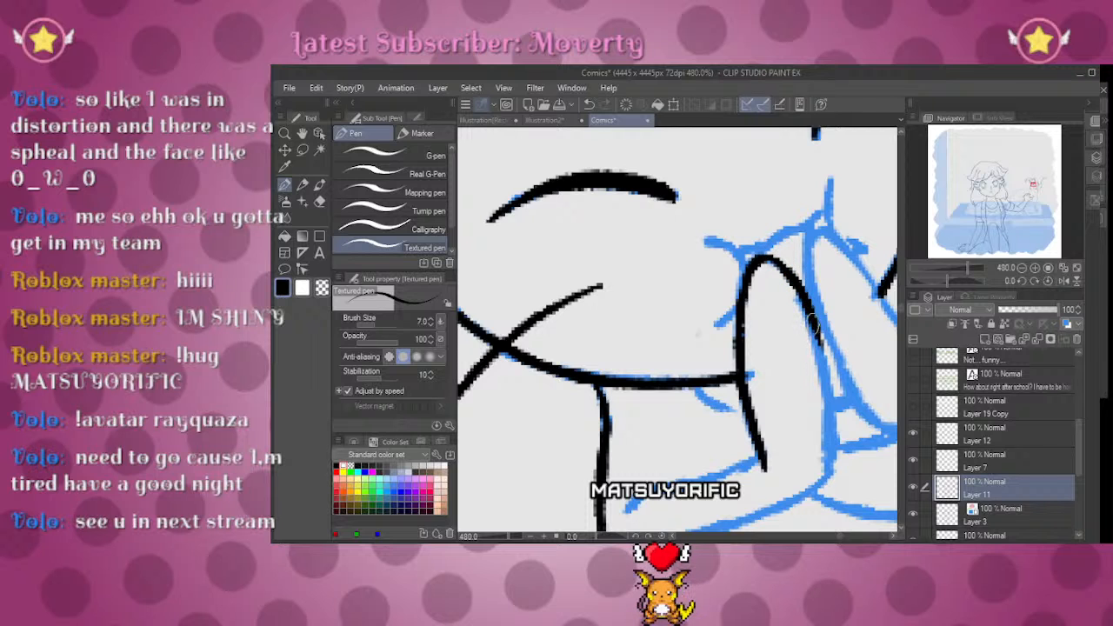
{"action": "left_click_drag", "start_coordinate": [946, 280], "coordinate": [938, 281]}
{"action": "mouse_move", "coordinate": [862, 329]}
{"action": "left_mouse_down"}
{"action": "mouse_move", "coordinate": [796, 268]}
{"action": "mouse_move", "coordinate": [743, 426]}
{"action": "left_mouse_up"}
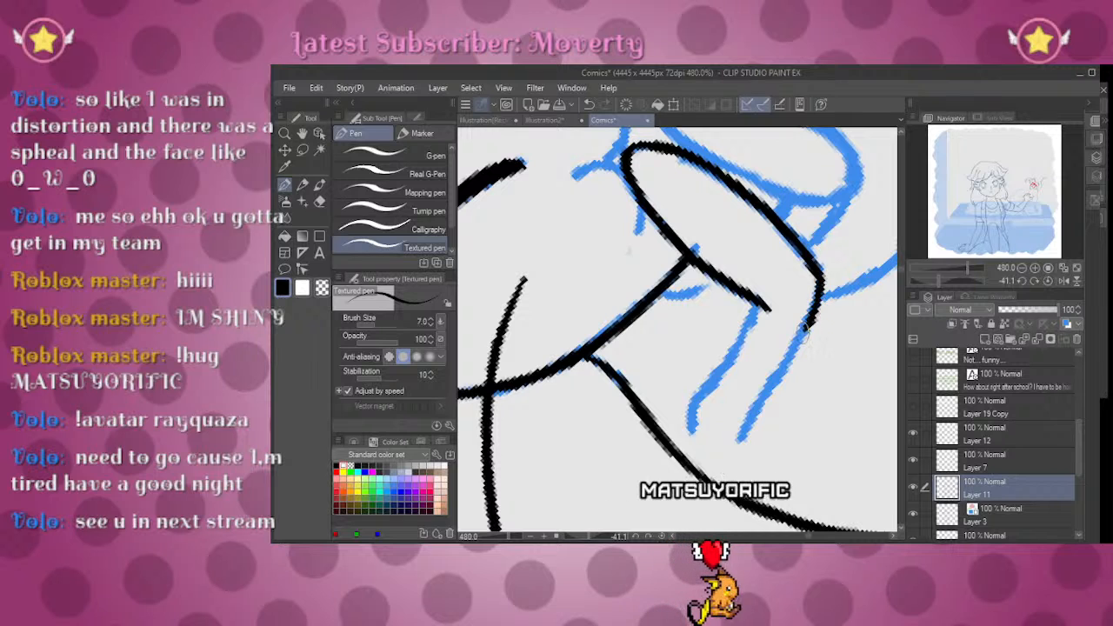
{"action": "mouse_move", "coordinate": [755, 302]}
{"action": "left_mouse_down"}
{"action": "mouse_move", "coordinate": [753, 323]}
{"action": "mouse_move", "coordinate": [687, 413]}
{"action": "mouse_move", "coordinate": [740, 439]}
{"action": "left_mouse_up"}
{"action": "left_click_drag", "start_coordinate": [770, 340], "coordinate": [724, 507]}
Step: Ink the creature's second paw beside the first, with its lower edge and the short line between the two paws
{"action": "left_click_drag", "start_coordinate": [940, 280], "coordinate": [949, 279]}
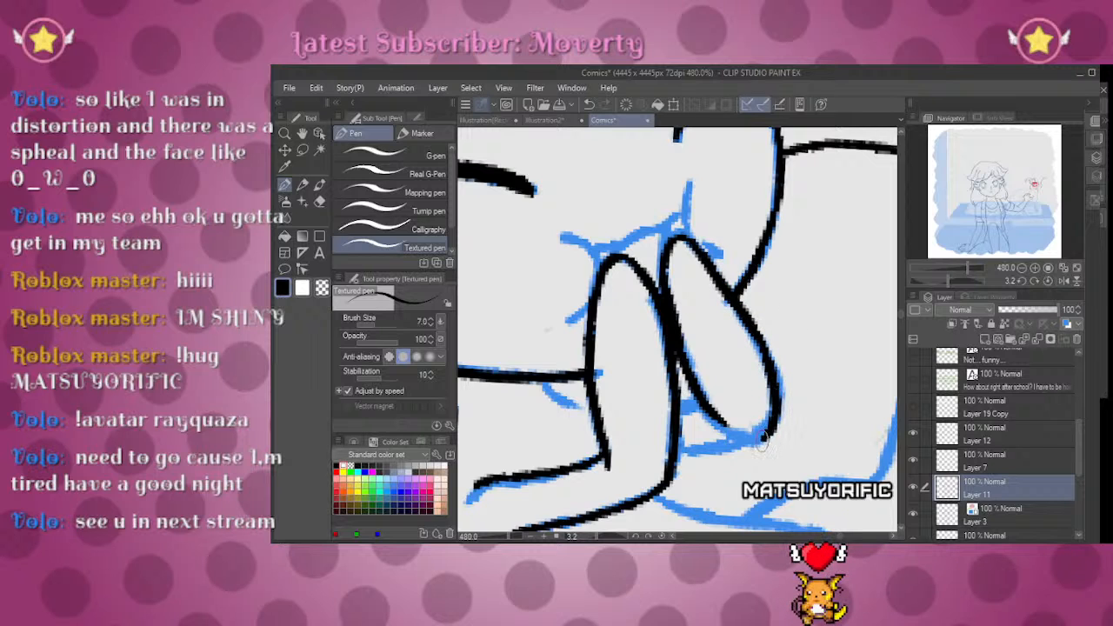
{"action": "left_click_drag", "start_coordinate": [954, 265], "coordinate": [942, 274]}
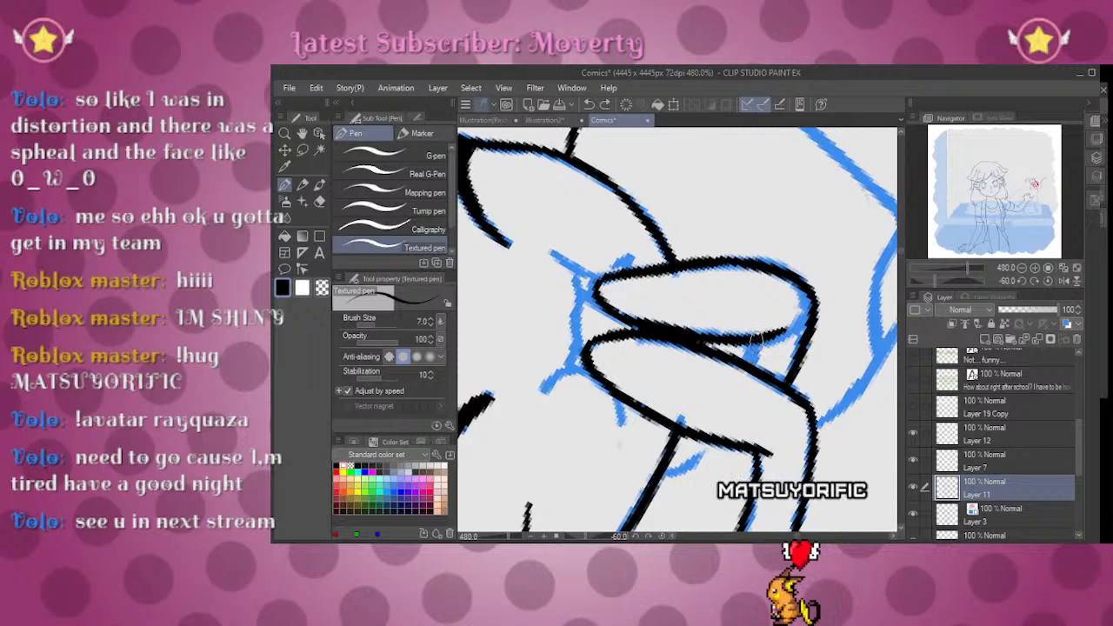
{"action": "left_click", "coordinate": [1042, 280]}
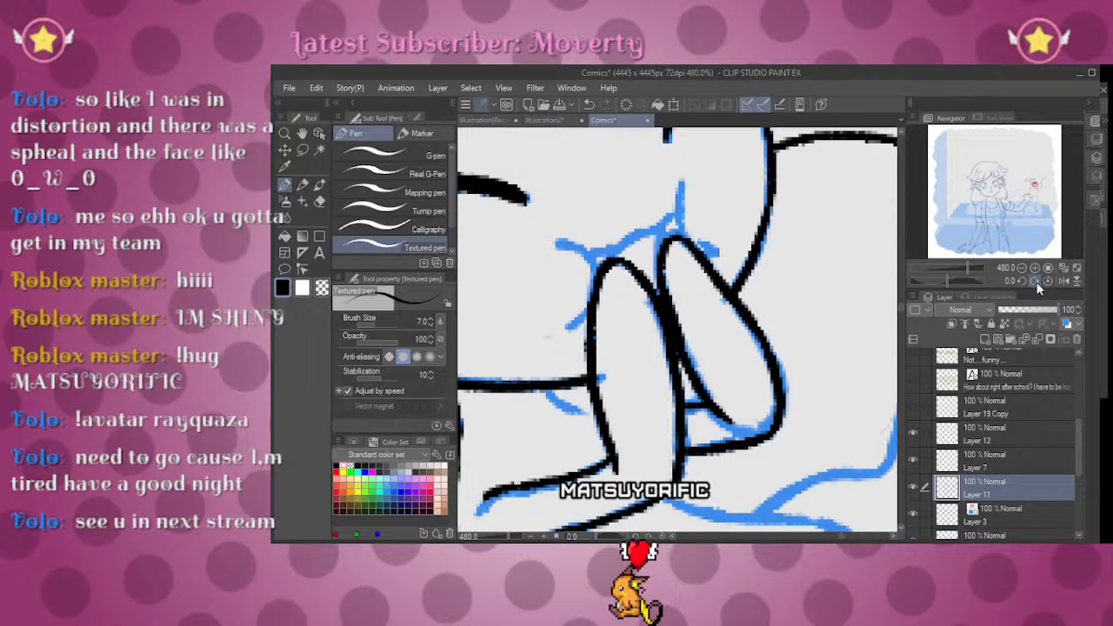
{"action": "mouse_move", "coordinate": [674, 417]}
{"action": "left_mouse_down"}
{"action": "mouse_move", "coordinate": [773, 296]}
{"action": "mouse_move", "coordinate": [740, 461]}
{"action": "left_mouse_up"}
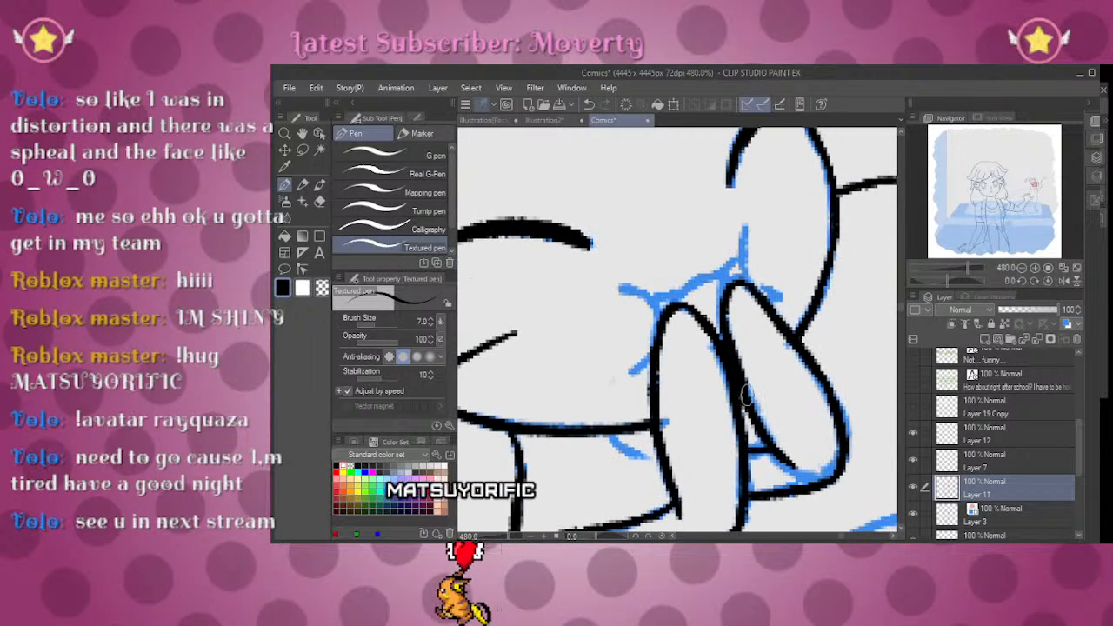
{"action": "left_click_drag", "start_coordinate": [841, 492], "coordinate": [810, 300]}
{"action": "key", "text": "e"}
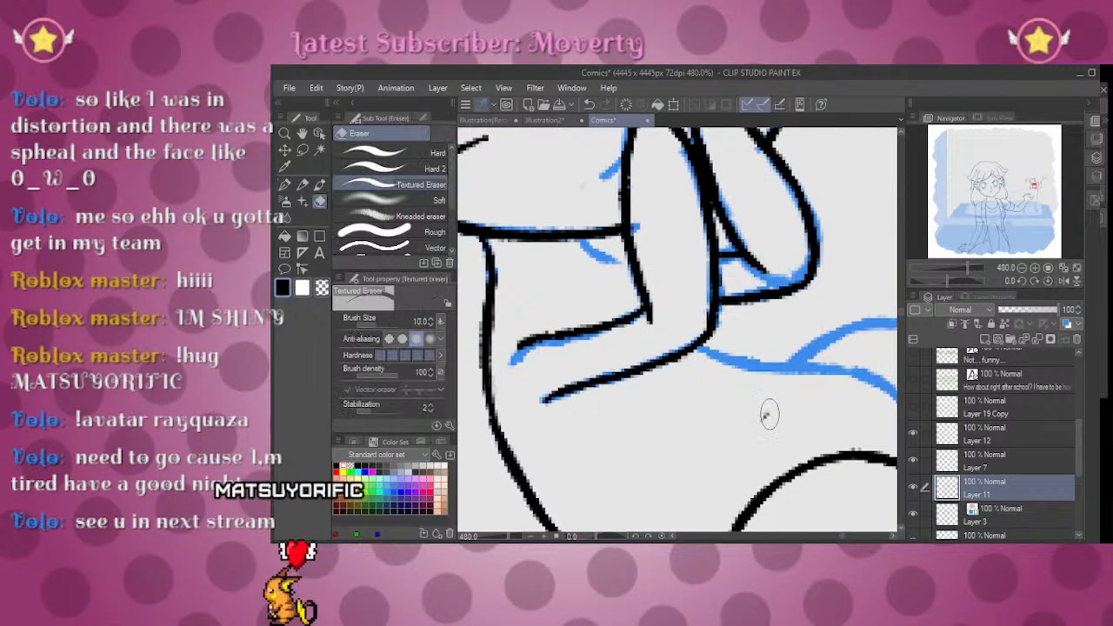
{"action": "mouse_move", "coordinate": [861, 220]}
{"action": "left_mouse_down"}
{"action": "mouse_move", "coordinate": [835, 344]}
{"action": "mouse_move", "coordinate": [840, 392]}
{"action": "left_mouse_up"}
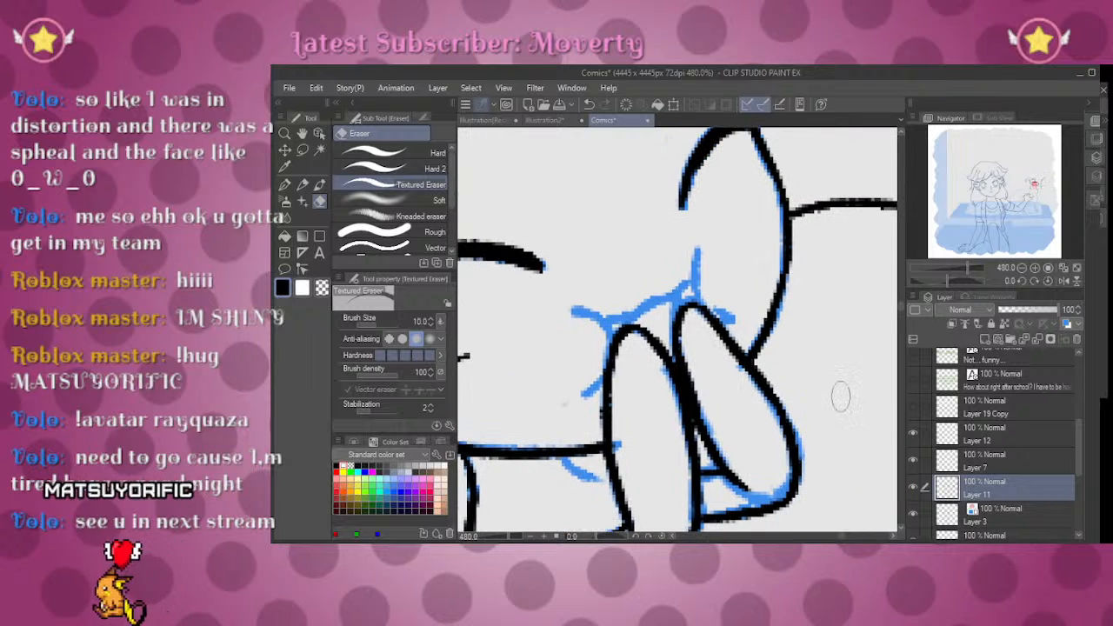
Step: Ink the muzzle line above the paw tips and the short crease marks at both of its ends
{"action": "key", "text": "p"}
{"action": "left_click_drag", "start_coordinate": [696, 250], "coordinate": [707, 311]}
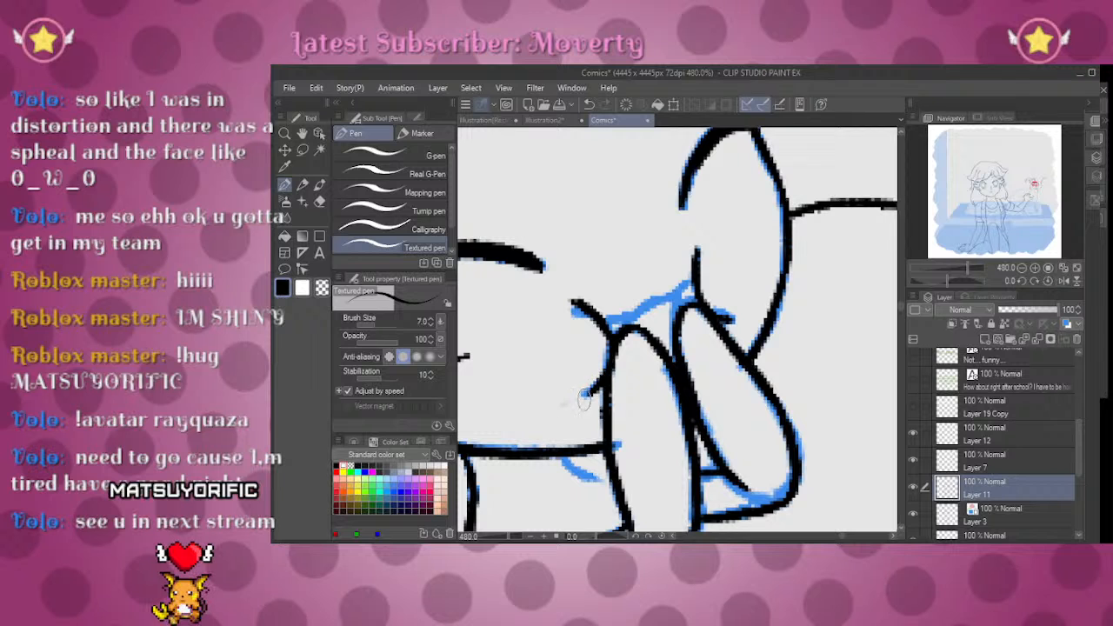
{"action": "left_click_drag", "start_coordinate": [955, 285], "coordinate": [960, 281]}
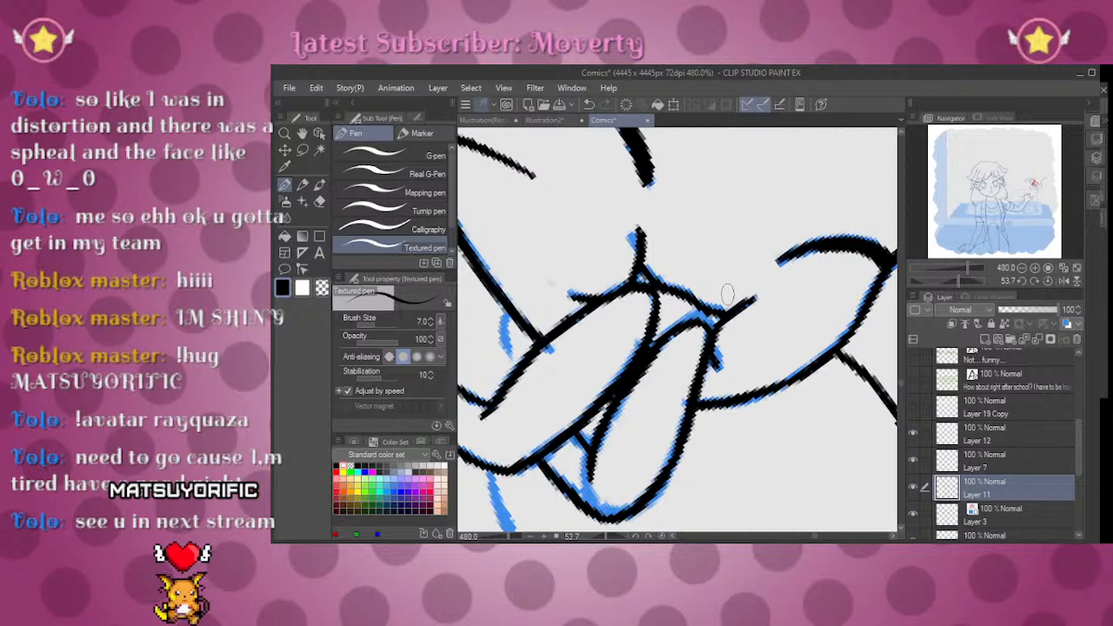
{"action": "left_click", "coordinate": [1049, 281]}
{"action": "mouse_move", "coordinate": [959, 265]}
{"action": "left_mouse_down"}
{"action": "mouse_move", "coordinate": [949, 265]}
{"action": "mouse_move", "coordinate": [968, 257]}
{"action": "left_mouse_up"}
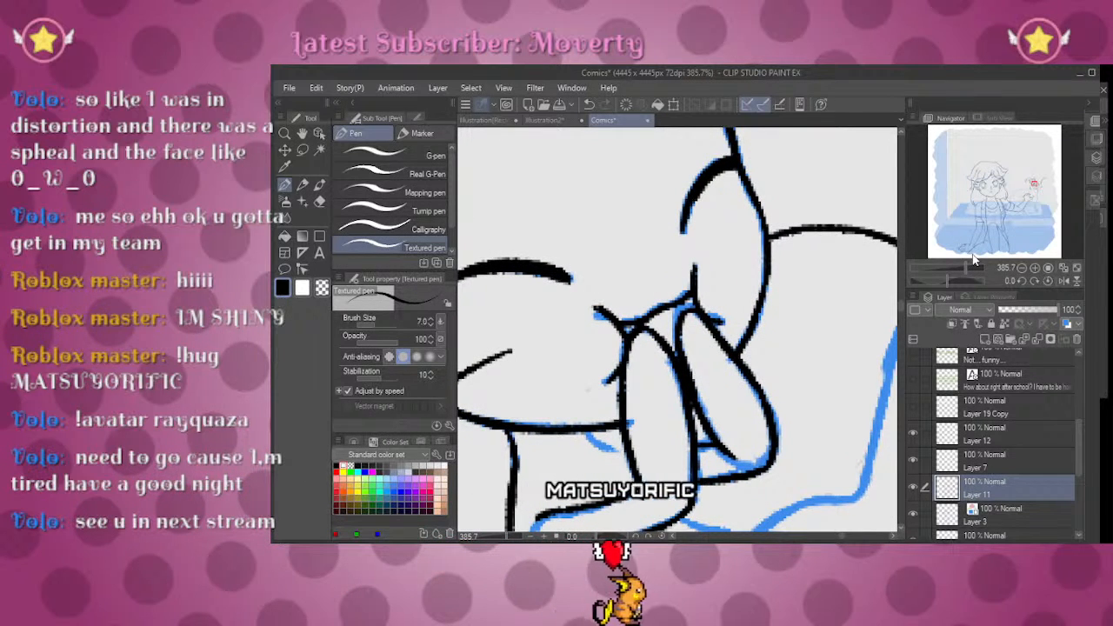
Step: Ink the small tuft under the creature's chin and the curved body line from the forearm down to the foot
{"action": "left_click_drag", "start_coordinate": [960, 265], "coordinate": [953, 280]}
{"action": "left_click_drag", "start_coordinate": [566, 365], "coordinate": [680, 295]}
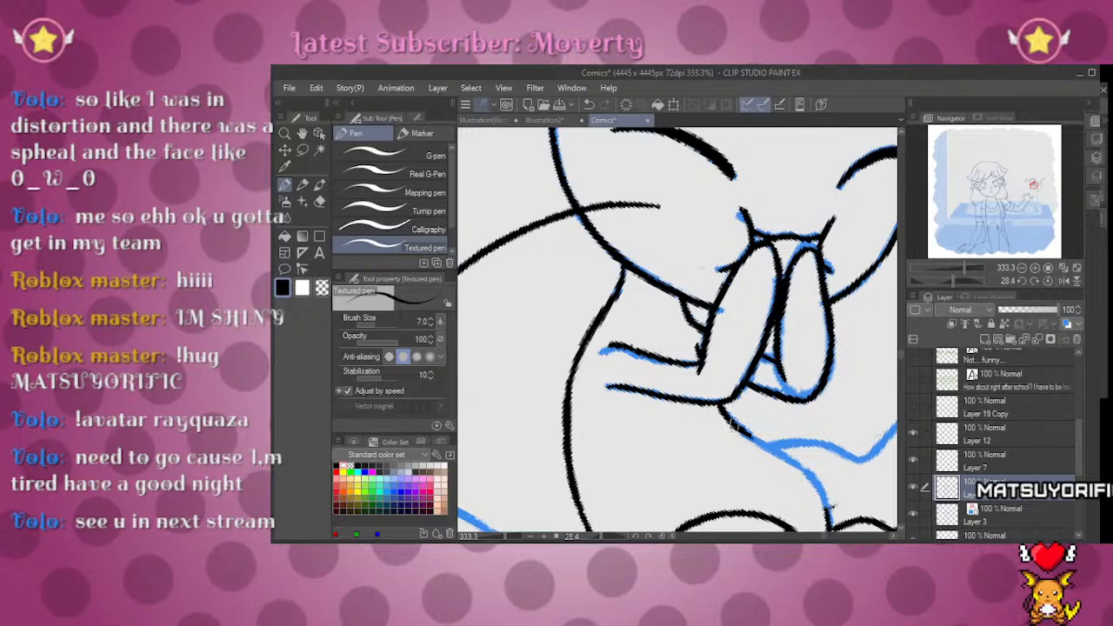
{"action": "left_click_drag", "start_coordinate": [785, 459], "coordinate": [740, 359]}
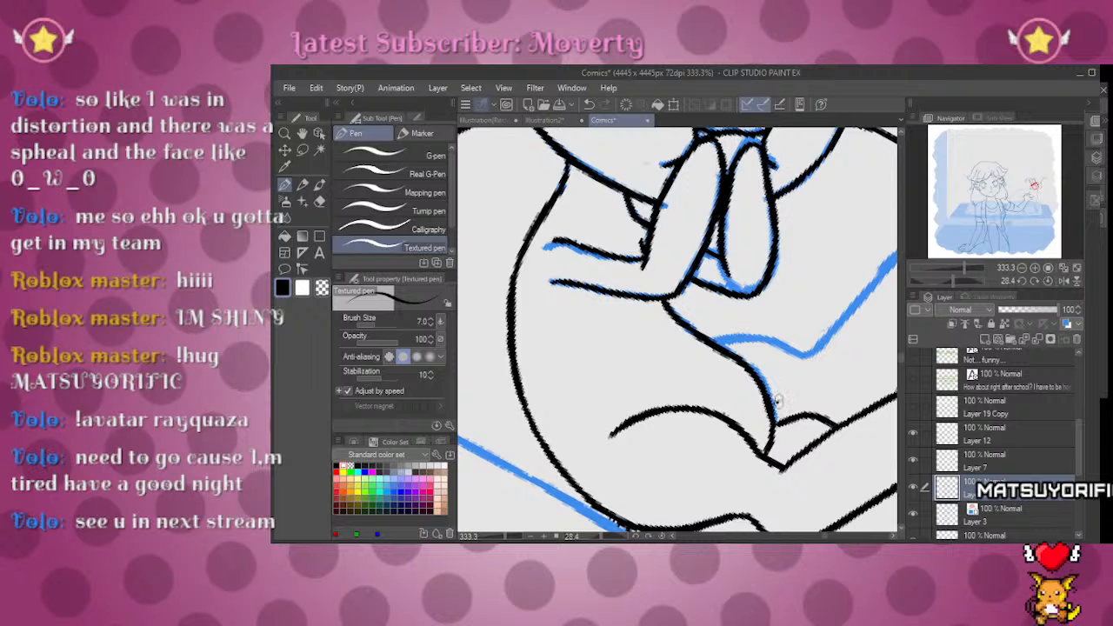
{"action": "key", "text": "e"}
Step: Ink the inner edge of the creature's raised leg down to its bend and in towards the body line, redoing the first stroke
{"action": "left_click_drag", "start_coordinate": [957, 280], "coordinate": [943, 276]}
{"action": "left_click_drag", "start_coordinate": [812, 243], "coordinate": [773, 391]}
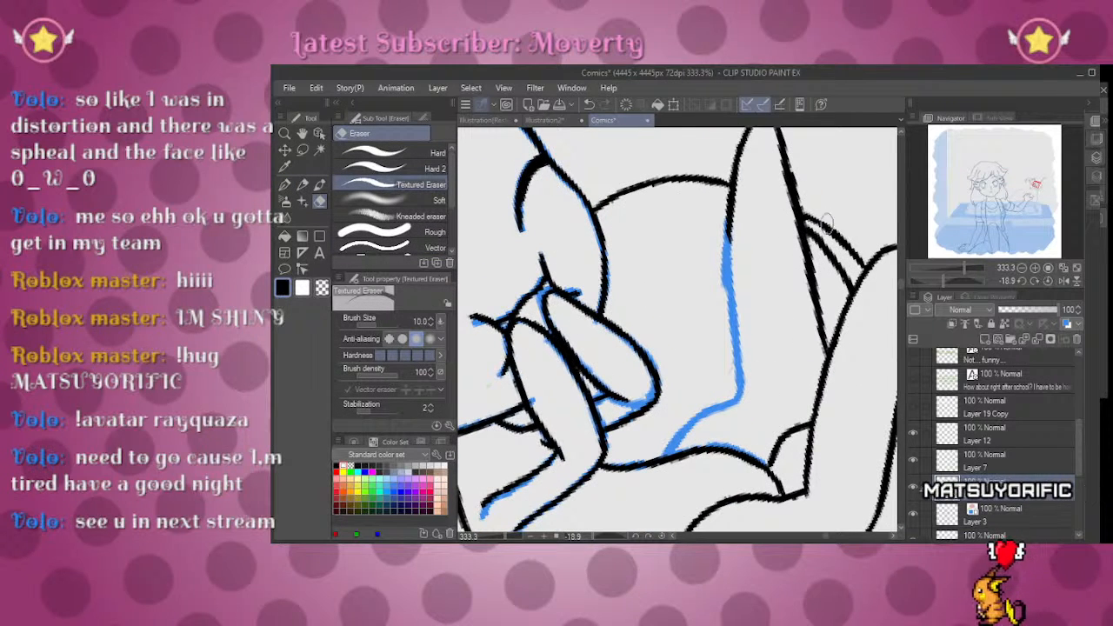
{"action": "key", "text": "p"}
{"action": "left_click_drag", "start_coordinate": [729, 241], "coordinate": [741, 379]}
{"action": "key", "text": "ctrl+z"}
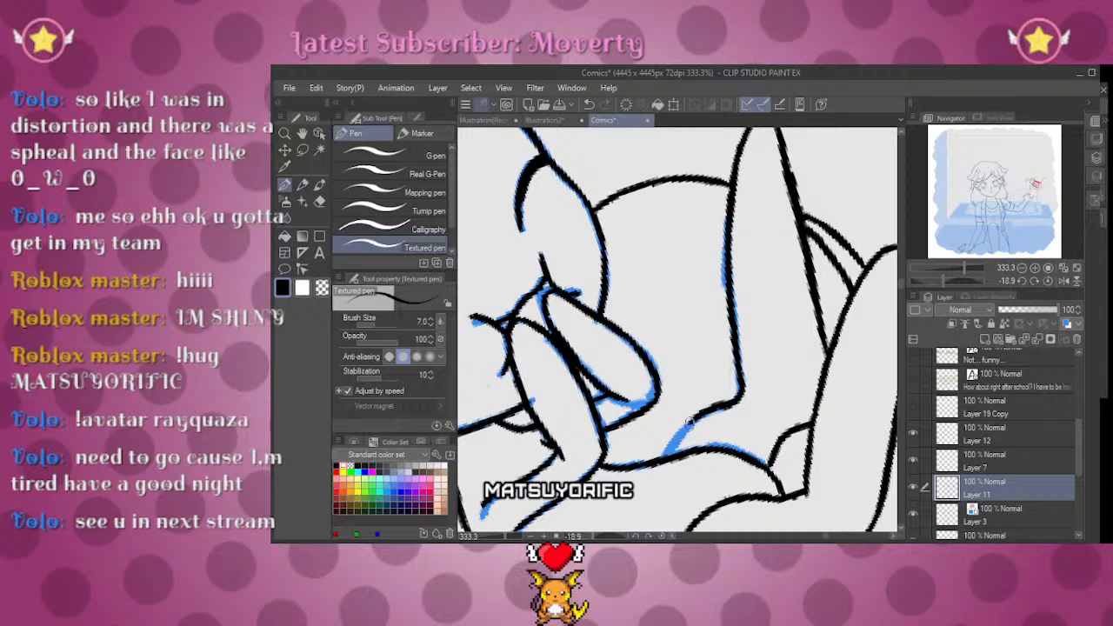
{"action": "mouse_move", "coordinate": [965, 268]}
{"action": "left_mouse_down"}
{"action": "mouse_move", "coordinate": [948, 269]}
{"action": "mouse_move", "coordinate": [983, 270]}
{"action": "mouse_move", "coordinate": [945, 271]}
{"action": "left_mouse_up"}
{"action": "left_click", "coordinate": [1028, 189]}
{"action": "left_click_drag", "start_coordinate": [1028, 188], "coordinate": [1031, 191]}
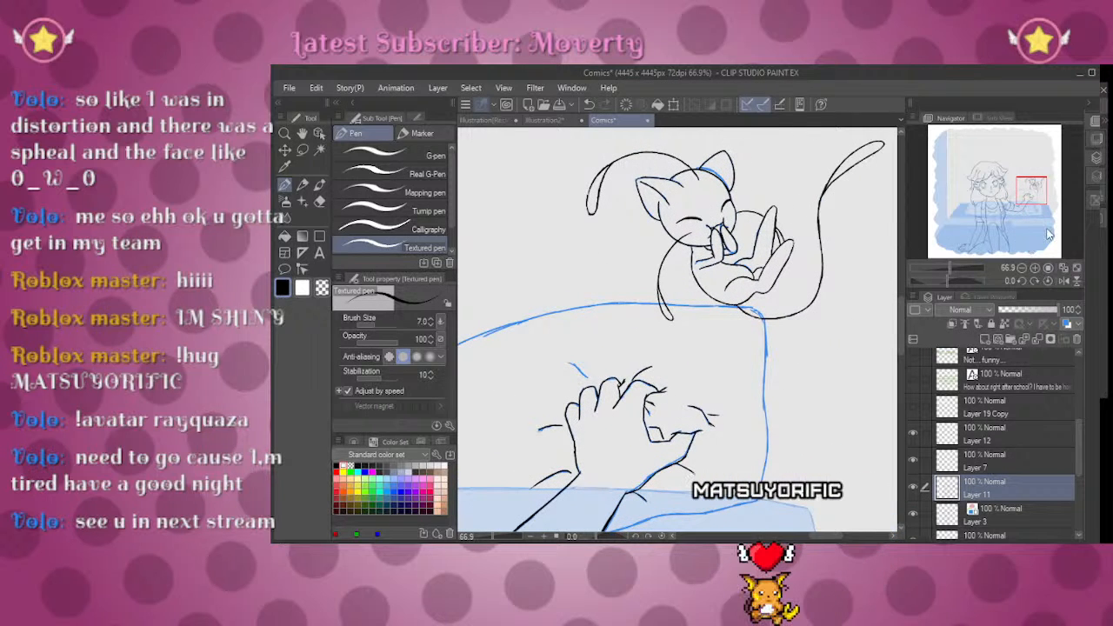
Step: Ink the long curved upper outline of the large rounded shape behind the hand, from under the creature down to the sleeve cuff
{"action": "mouse_move", "coordinate": [946, 262]}
{"action": "left_mouse_down"}
{"action": "mouse_move", "coordinate": [941, 280]}
{"action": "mouse_move", "coordinate": [938, 265]}
{"action": "left_mouse_up"}
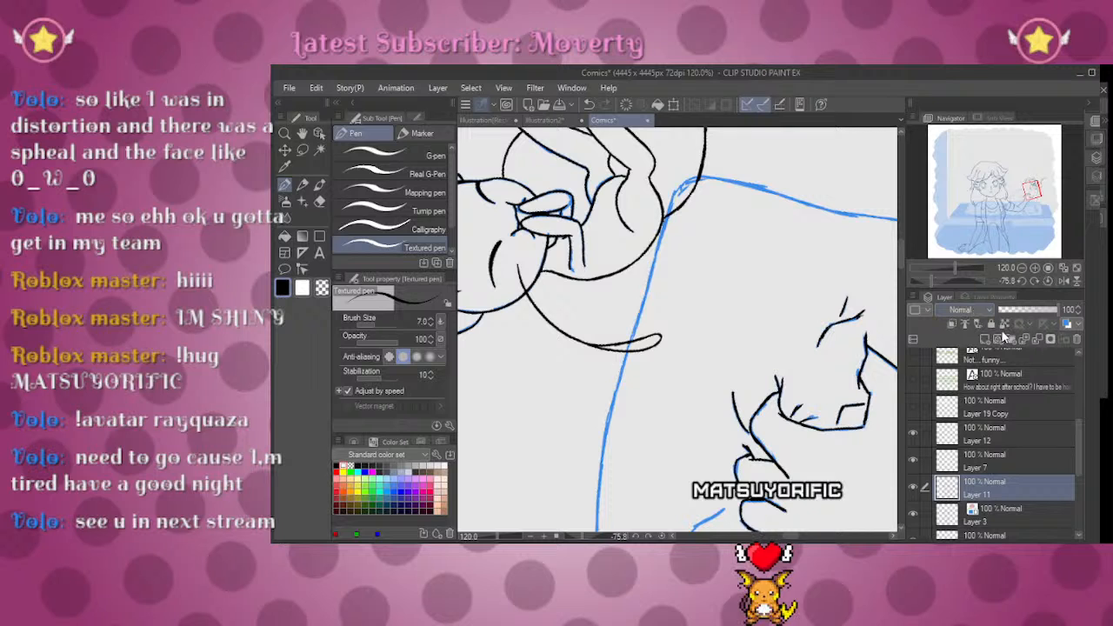
{"action": "left_click_drag", "start_coordinate": [954, 271], "coordinate": [956, 264]}
{"action": "left_click_drag", "start_coordinate": [765, 287], "coordinate": [800, 376]}
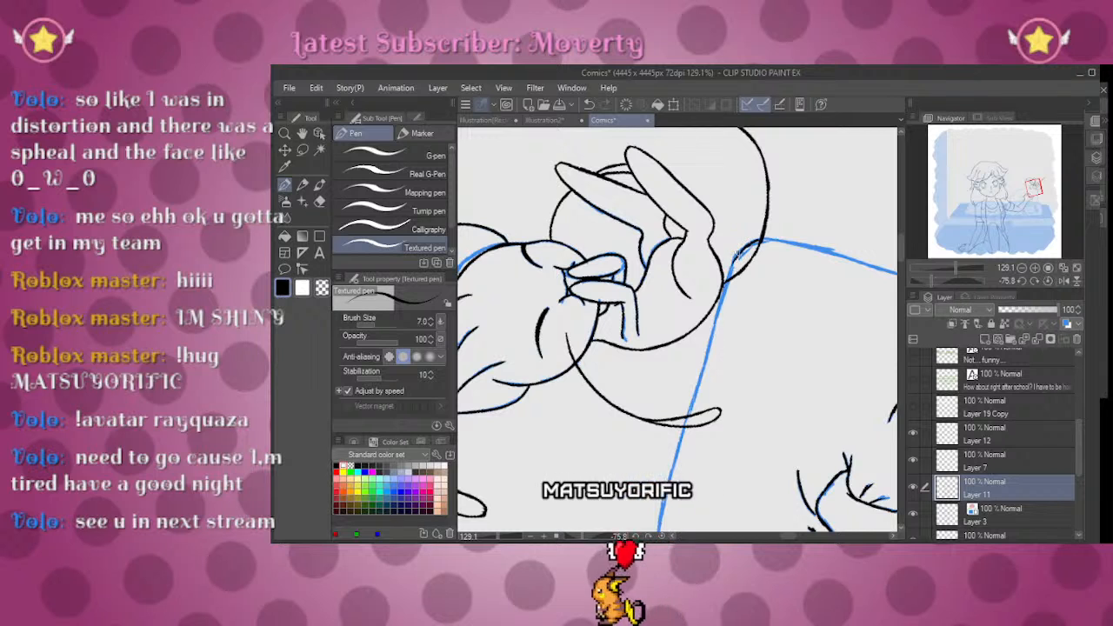
{"action": "left_click_drag", "start_coordinate": [724, 282], "coordinate": [701, 375]}
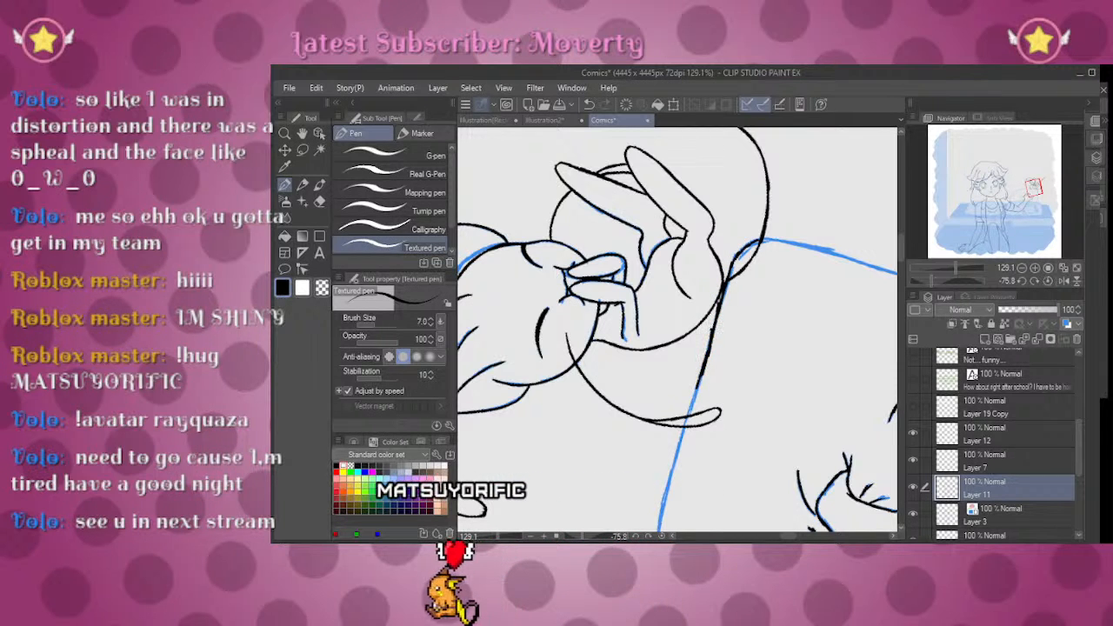
{"action": "mouse_move", "coordinate": [722, 478]}
{"action": "left_mouse_down"}
{"action": "mouse_move", "coordinate": [713, 347]}
{"action": "mouse_move", "coordinate": [759, 201]}
{"action": "mouse_move", "coordinate": [758, 240]}
{"action": "left_mouse_up"}
{"action": "left_click_drag", "start_coordinate": [718, 179], "coordinate": [691, 352]}
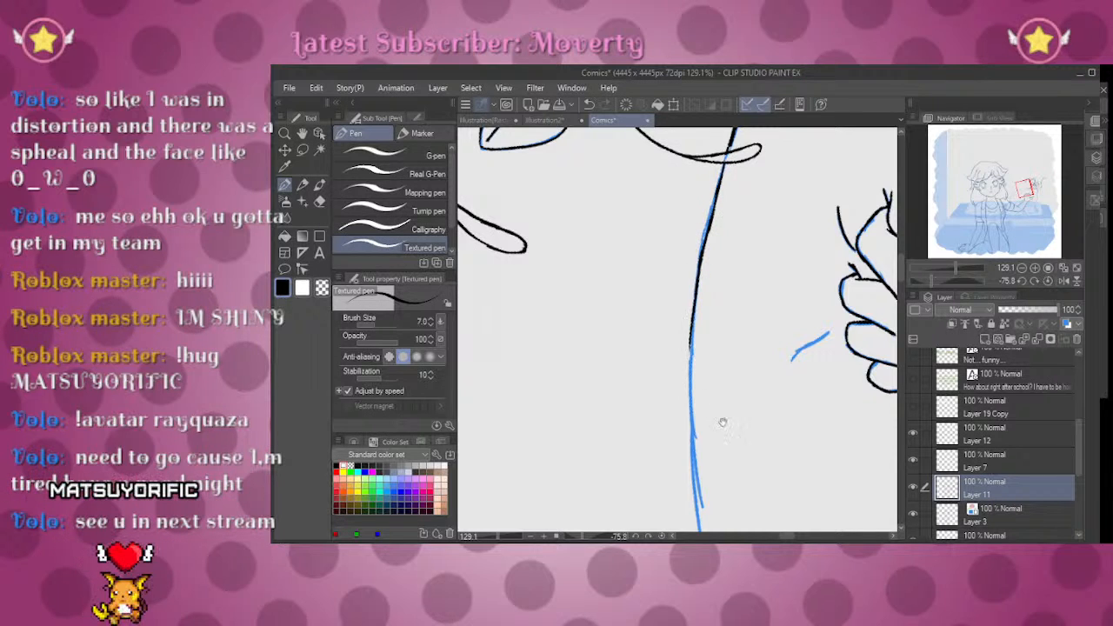
{"action": "left_click_drag", "start_coordinate": [703, 399], "coordinate": [698, 228]}
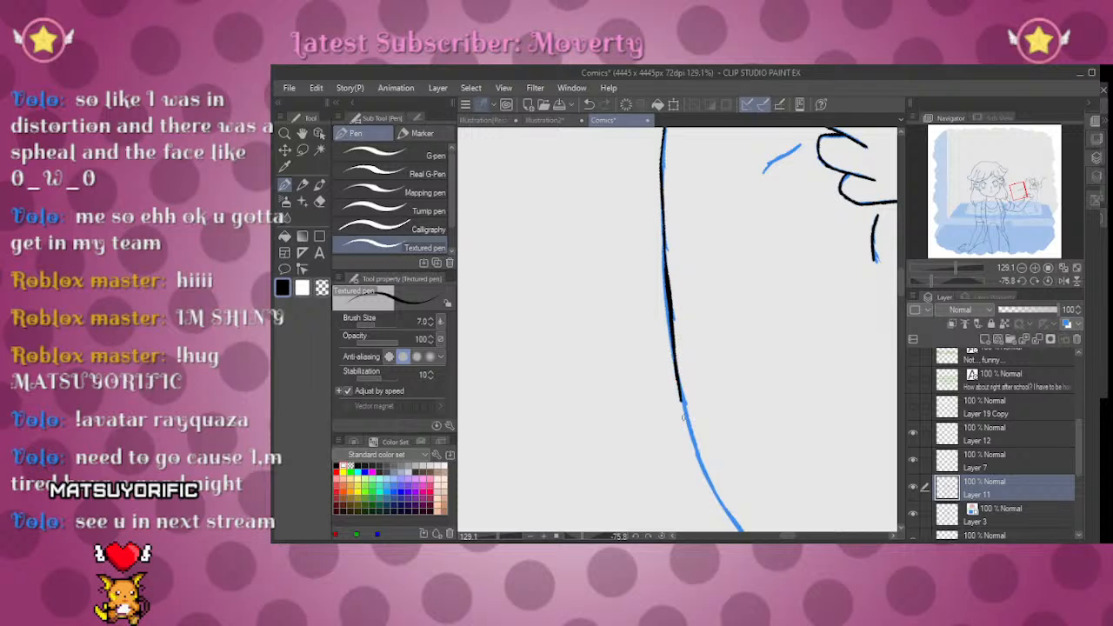
{"action": "left_click_drag", "start_coordinate": [771, 422], "coordinate": [638, 206]}
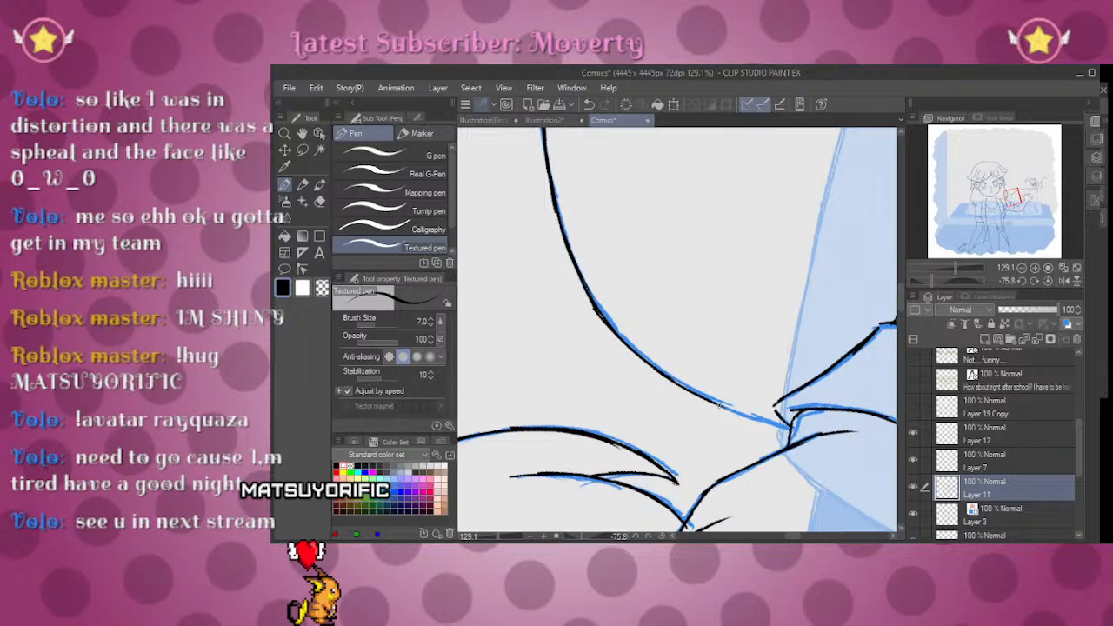
Step: Ink the short stray accent mark beside the raised hand's fingers
{"action": "mouse_move", "coordinate": [778, 189]}
{"action": "left_mouse_down"}
{"action": "mouse_move", "coordinate": [757, 310]}
{"action": "mouse_move", "coordinate": [760, 478]}
{"action": "left_mouse_up"}
{"action": "mouse_move", "coordinate": [831, 186]}
{"action": "left_mouse_down"}
{"action": "mouse_move", "coordinate": [805, 288]}
{"action": "mouse_move", "coordinate": [856, 273]}
{"action": "left_mouse_up"}
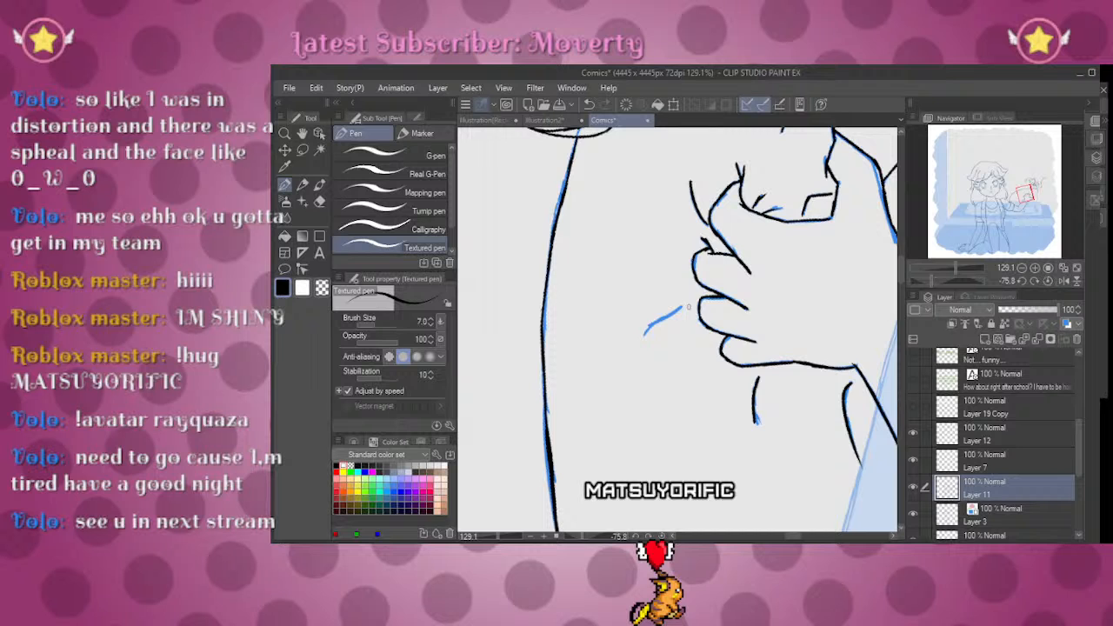
{"action": "left_click_drag", "start_coordinate": [687, 306], "coordinate": [621, 557]}
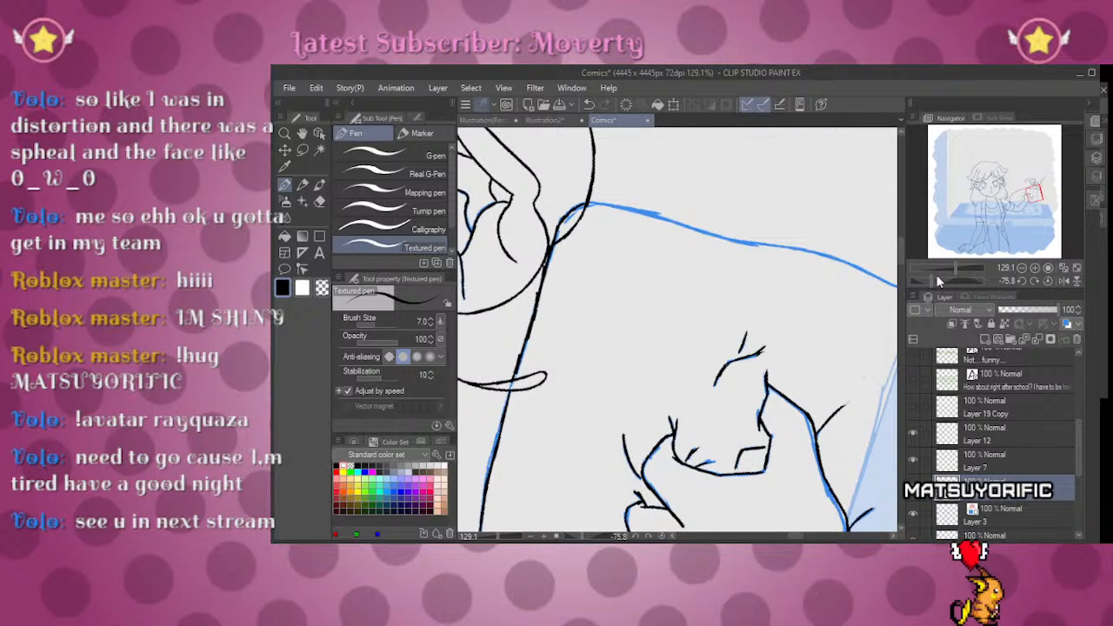
Step: Ink the rounded corner, far side and lower edge of the large shape, ending at the forearm
{"action": "left_click_drag", "start_coordinate": [937, 278], "coordinate": [946, 279]}
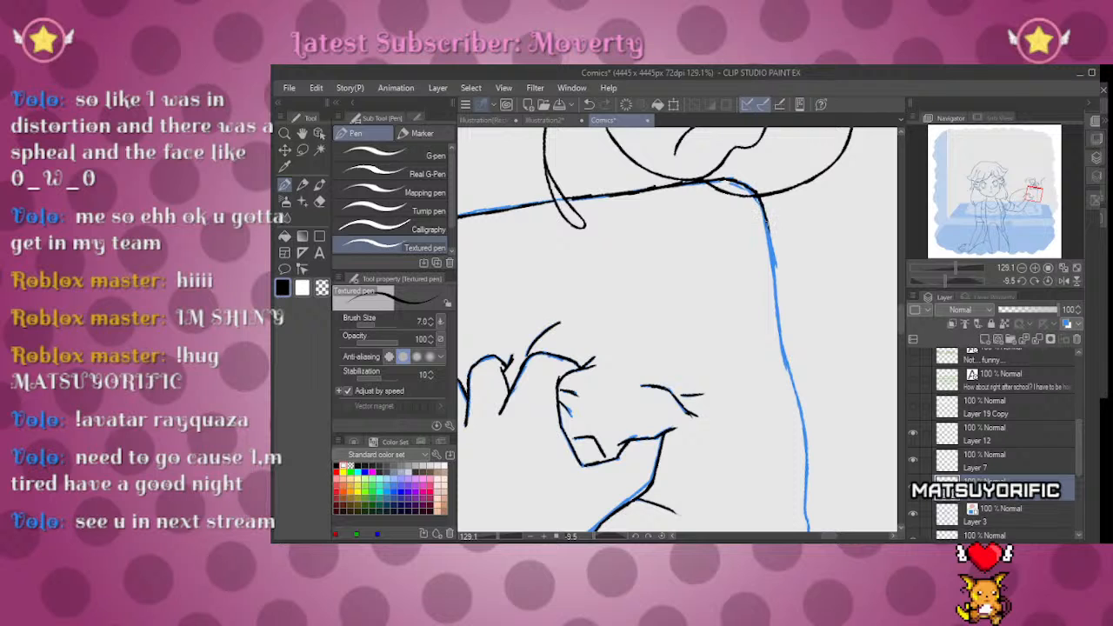
{"action": "mouse_move", "coordinate": [795, 330]}
{"action": "left_mouse_down"}
{"action": "mouse_move", "coordinate": [802, 223]}
{"action": "mouse_move", "coordinate": [809, 389]}
{"action": "left_mouse_up"}
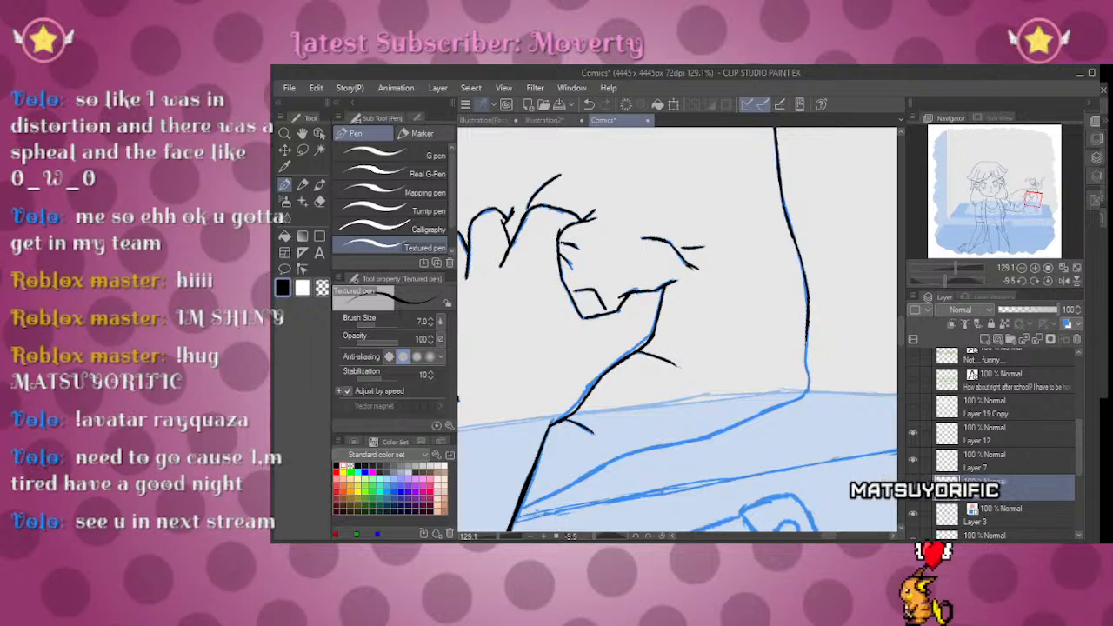
{"action": "left_click_drag", "start_coordinate": [819, 346], "coordinate": [871, 248]}
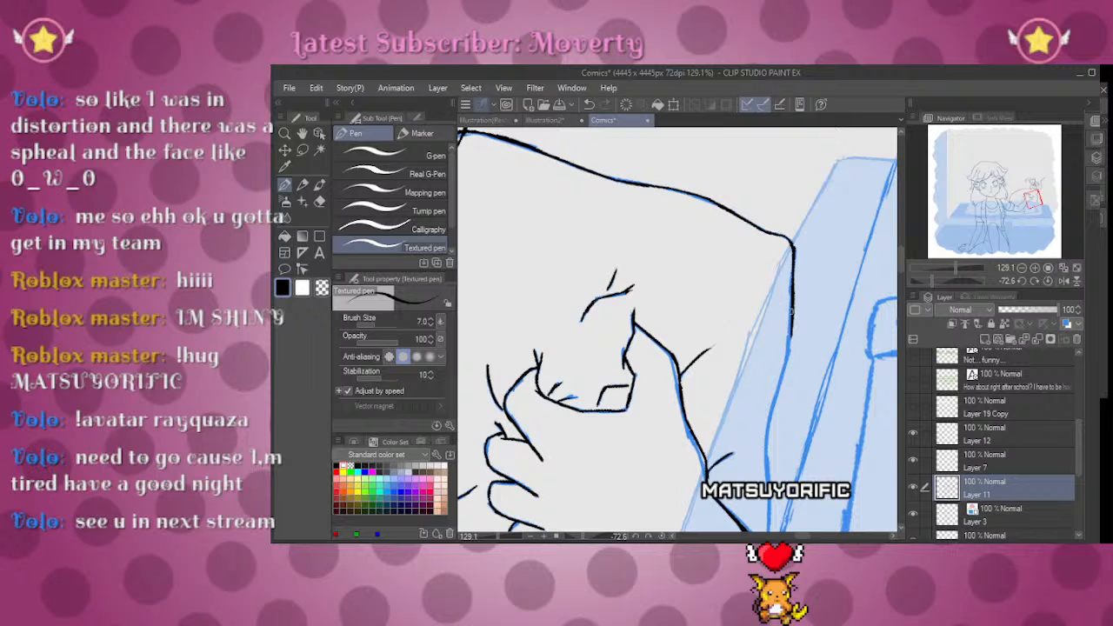
{"action": "left_click_drag", "start_coordinate": [811, 353], "coordinate": [812, 202]}
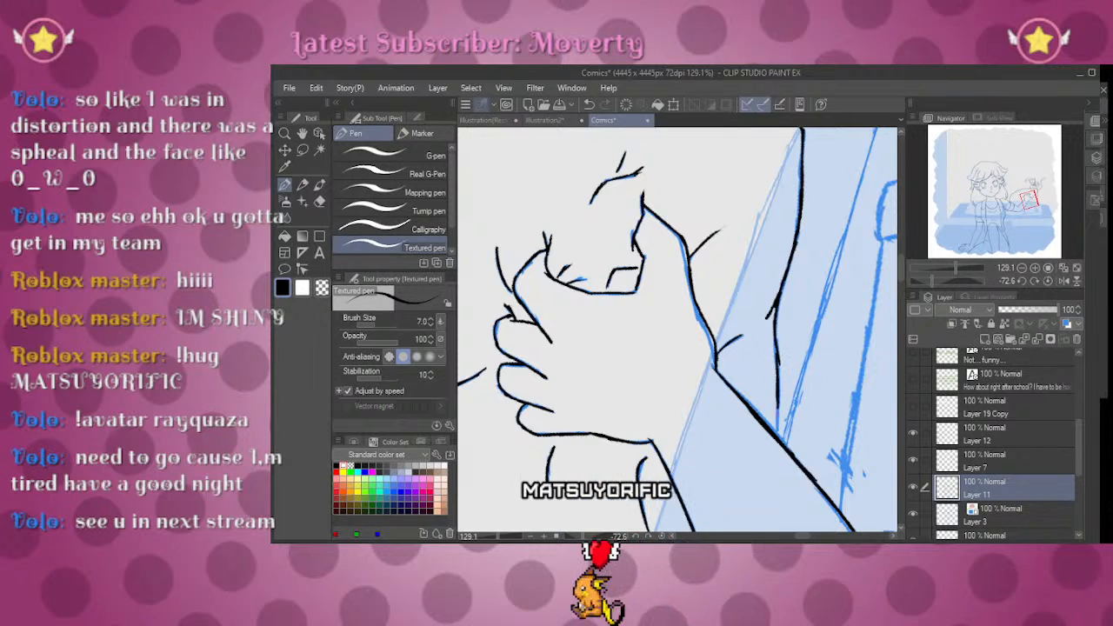
Step: Ink a short crease mark at the inner bend of the elbow
{"action": "left_click", "coordinate": [1043, 279]}
{"action": "mouse_move", "coordinate": [955, 267]}
{"action": "left_mouse_down"}
{"action": "mouse_move", "coordinate": [932, 266]}
{"action": "mouse_move", "coordinate": [951, 263]}
{"action": "left_mouse_up"}
{"action": "left_click_drag", "start_coordinate": [948, 280], "coordinate": [936, 280]}
{"action": "left_click_drag", "start_coordinate": [660, 417], "coordinate": [738, 247]}
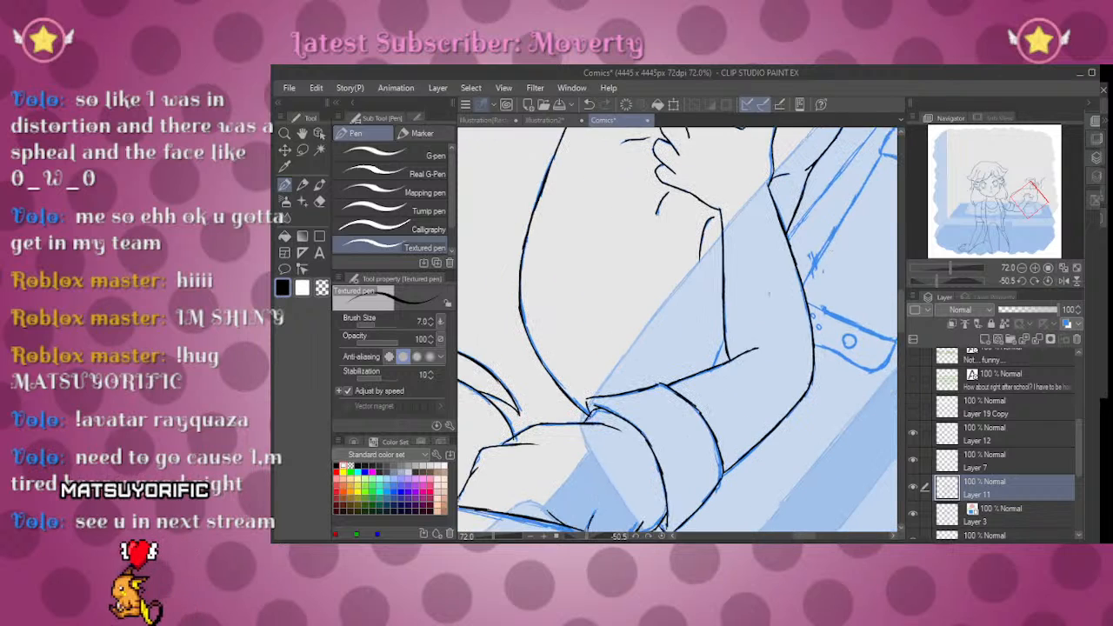
{"action": "left_click_drag", "start_coordinate": [722, 346], "coordinate": [727, 364]}
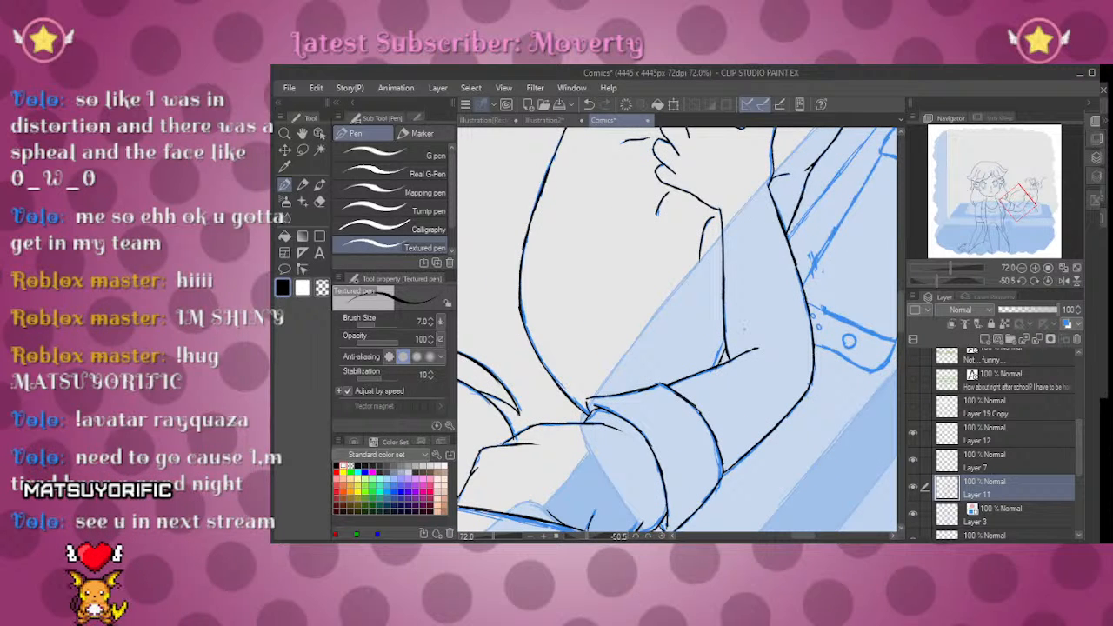
Step: Ink the long straight surface edge behind the handheld console, bringing it in to meet the forearm
{"action": "left_click", "coordinate": [1049, 278]}
{"action": "left_click_drag", "start_coordinate": [950, 262], "coordinate": [937, 262]}
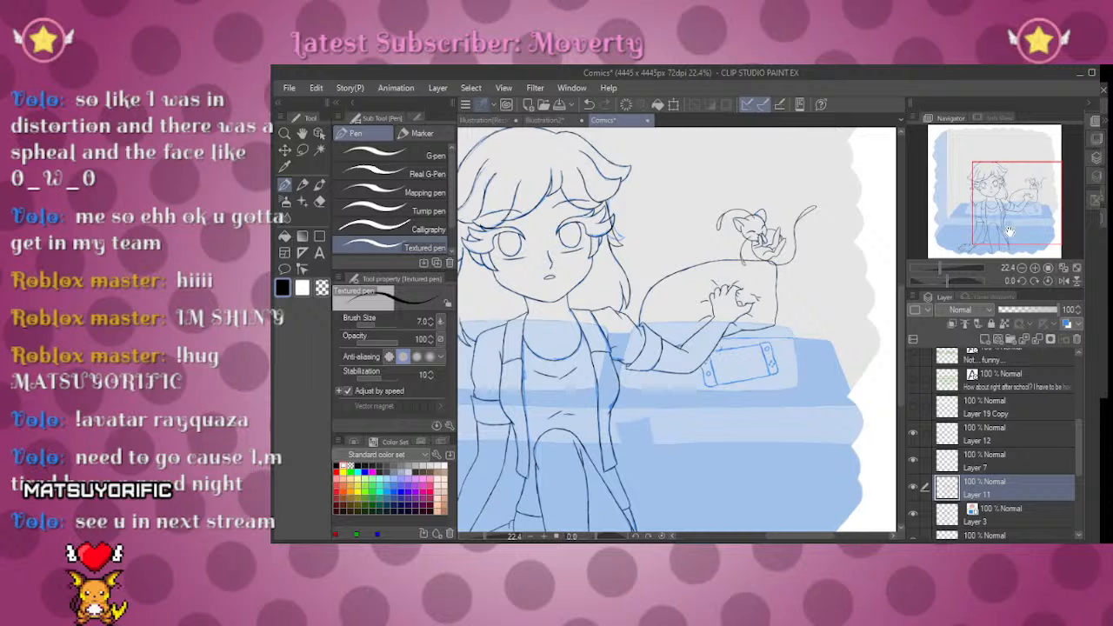
{"action": "mouse_move", "coordinate": [1021, 219]}
{"action": "left_mouse_down"}
{"action": "mouse_move", "coordinate": [1021, 242]}
{"action": "mouse_move", "coordinate": [1013, 207]}
{"action": "left_mouse_up"}
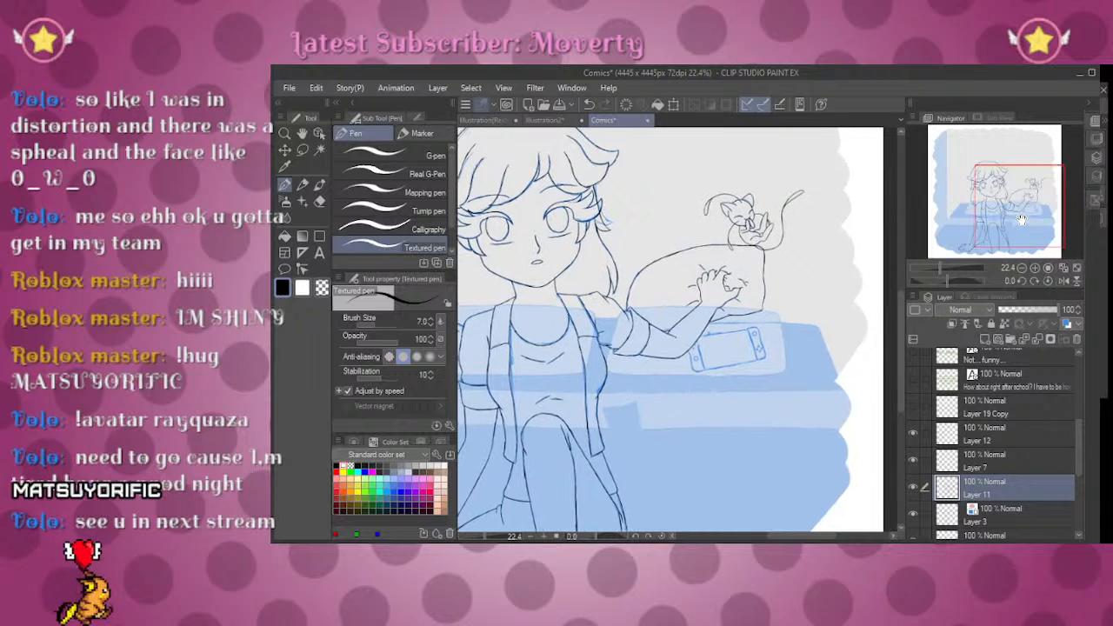
{"action": "left_click_drag", "start_coordinate": [938, 267], "coordinate": [957, 267]}
{"action": "left_click_drag", "start_coordinate": [946, 281], "coordinate": [932, 281]}
{"action": "left_click_drag", "start_coordinate": [734, 215], "coordinate": [633, 529]}
{"action": "left_click_drag", "start_coordinate": [765, 143], "coordinate": [710, 322]}
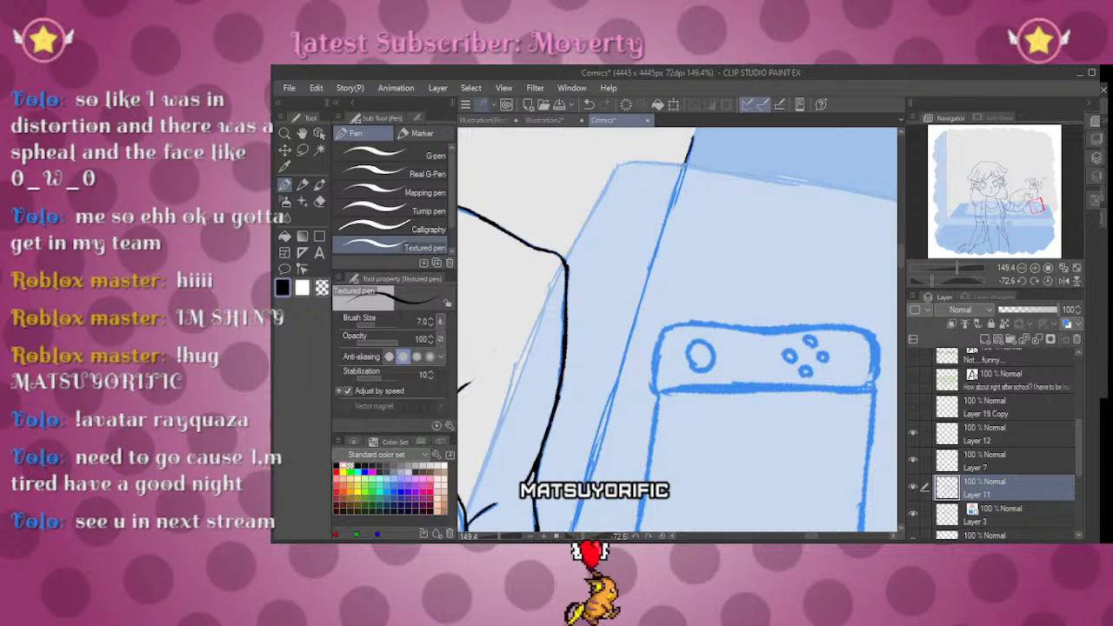
{"action": "left_click_drag", "start_coordinate": [658, 229], "coordinate": [643, 283]}
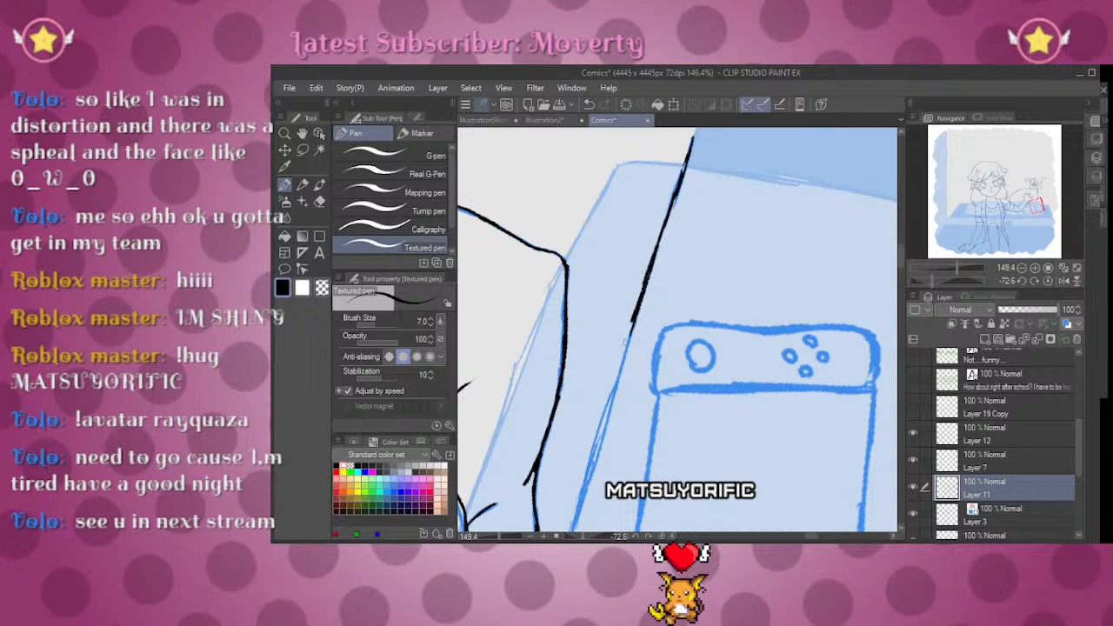
{"action": "left_click_drag", "start_coordinate": [616, 432], "coordinate": [671, 272]}
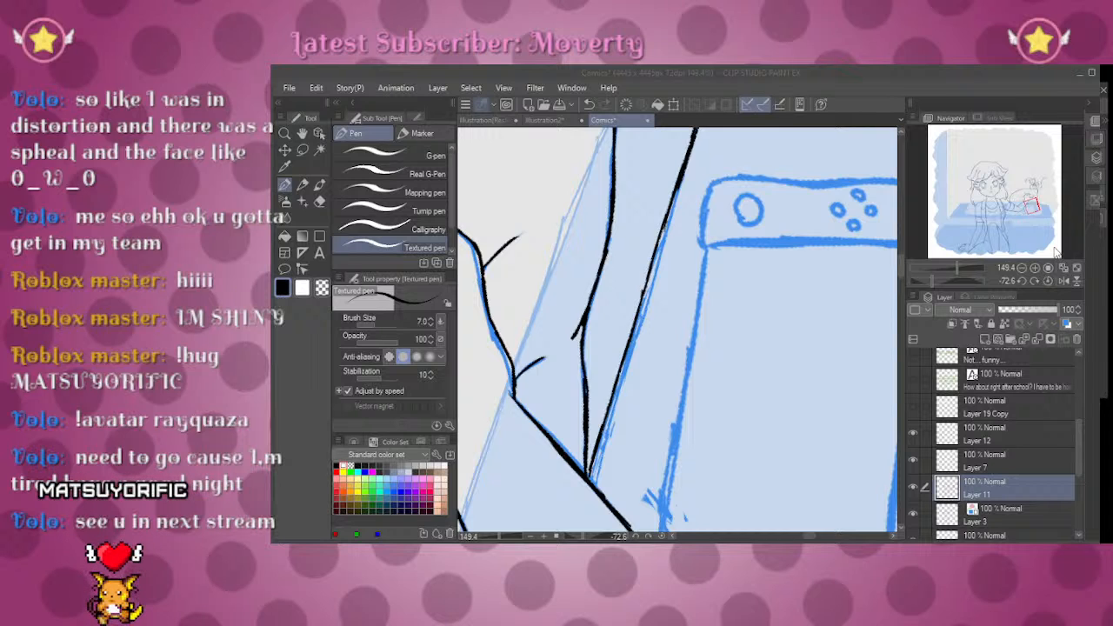
{"action": "key", "text": "alt+Tab"}
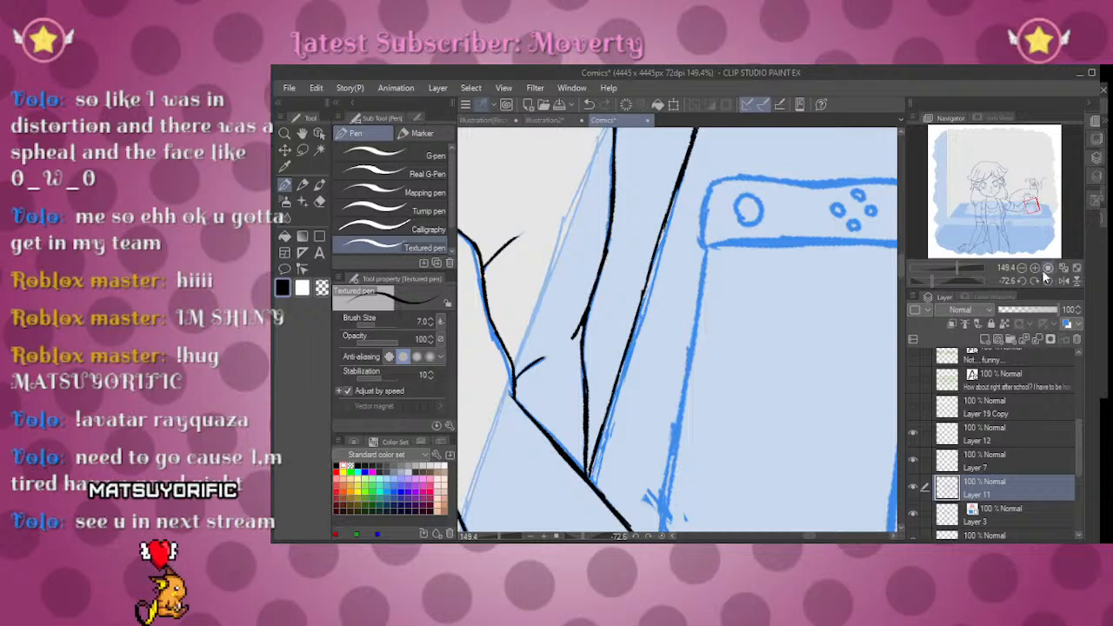
Step: Ink the console's upper screen edge out from the forearm and the line dividing the screen from the controller nearest the arm
{"action": "left_click", "coordinate": [1035, 271]}
{"action": "left_click_drag", "start_coordinate": [948, 269], "coordinate": [928, 277]}
{"action": "left_click_drag", "start_coordinate": [700, 331], "coordinate": [726, 305]}
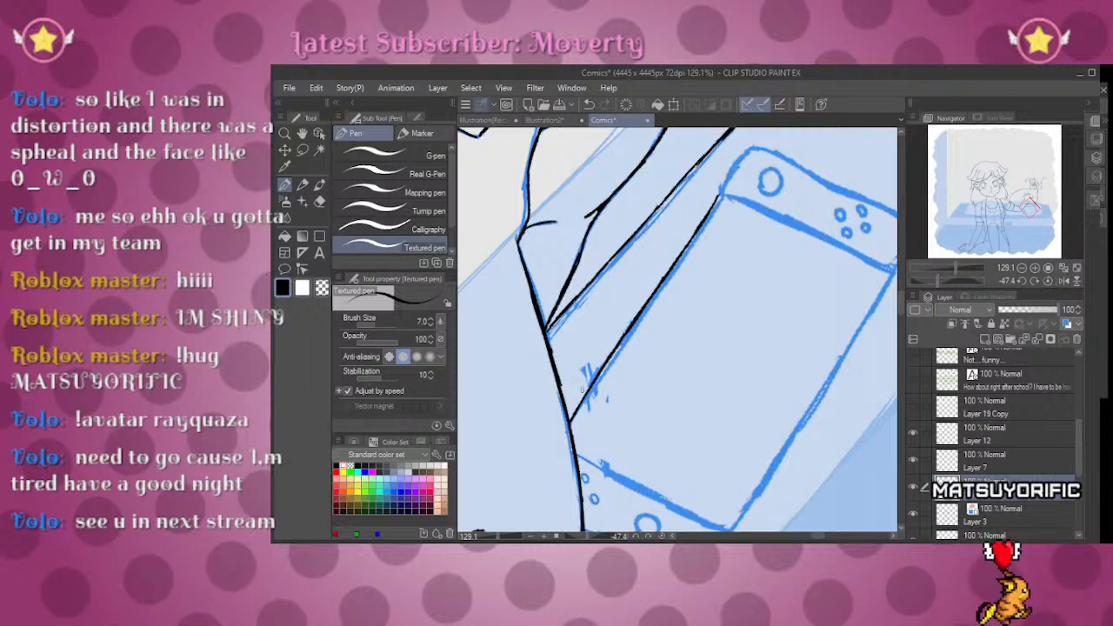
{"action": "left_click", "coordinate": [1046, 269]}
{"action": "mouse_move", "coordinate": [724, 447]}
{"action": "left_mouse_down"}
{"action": "mouse_move", "coordinate": [785, 347]}
{"action": "mouse_move", "coordinate": [842, 352]}
{"action": "mouse_move", "coordinate": [849, 366]}
{"action": "left_mouse_up"}
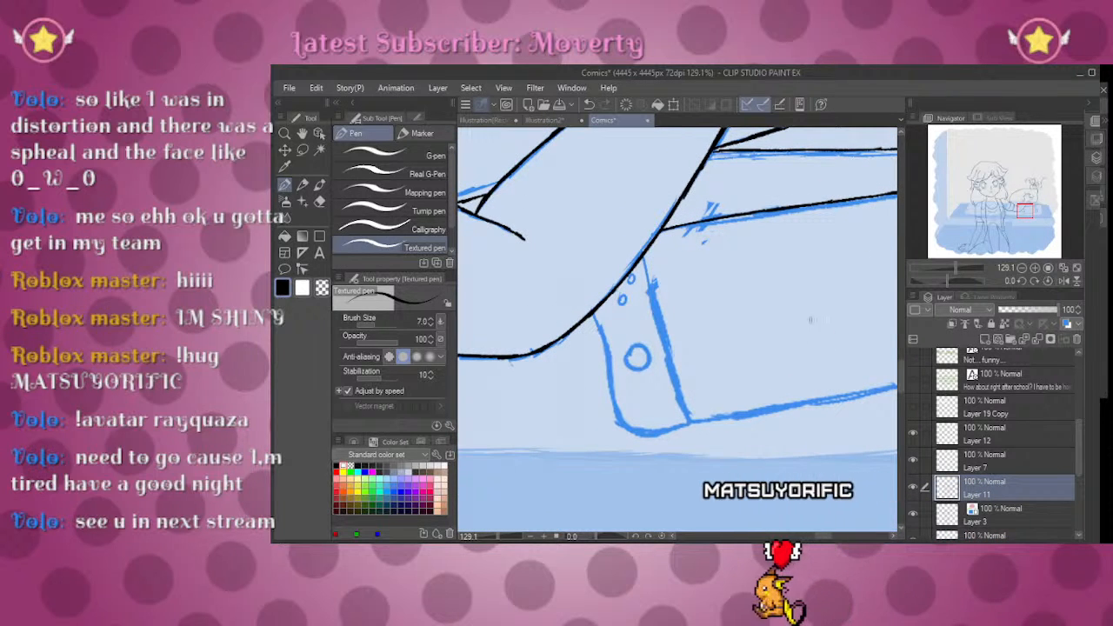
{"action": "mouse_move", "coordinate": [653, 298]}
{"action": "left_mouse_down"}
{"action": "mouse_move", "coordinate": [643, 254]}
{"action": "mouse_move", "coordinate": [686, 416]}
{"action": "left_mouse_up"}
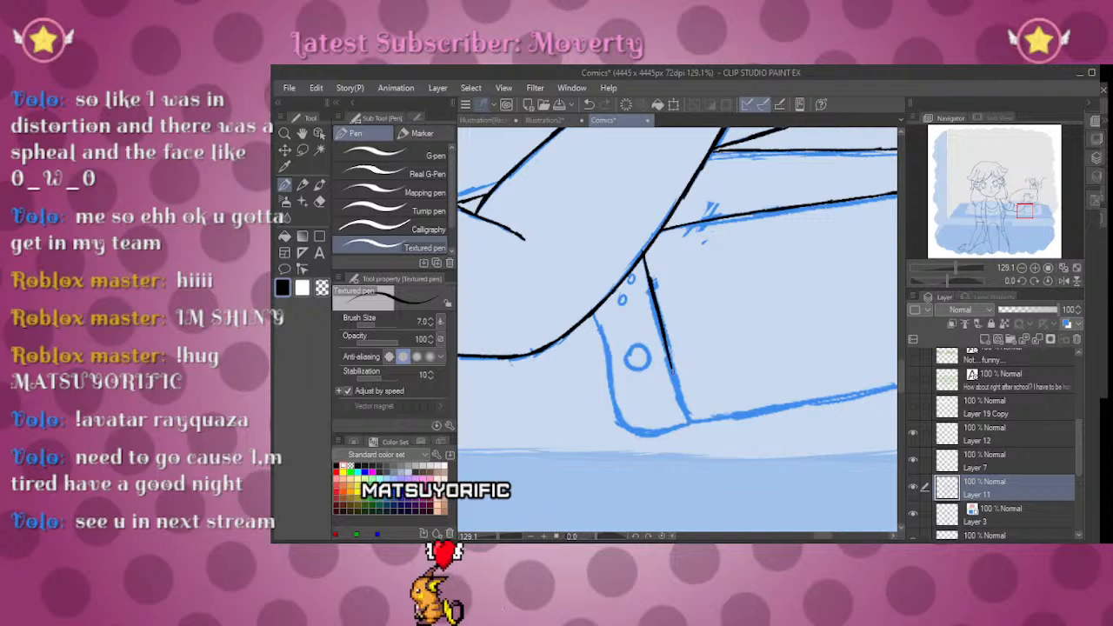
Step: Ink the outer side and rounded lower end of the controller nearest the arm
{"action": "mouse_move", "coordinate": [960, 267]}
{"action": "left_mouse_down"}
{"action": "mouse_move", "coordinate": [943, 266]}
{"action": "mouse_move", "coordinate": [959, 267]}
{"action": "left_mouse_up"}
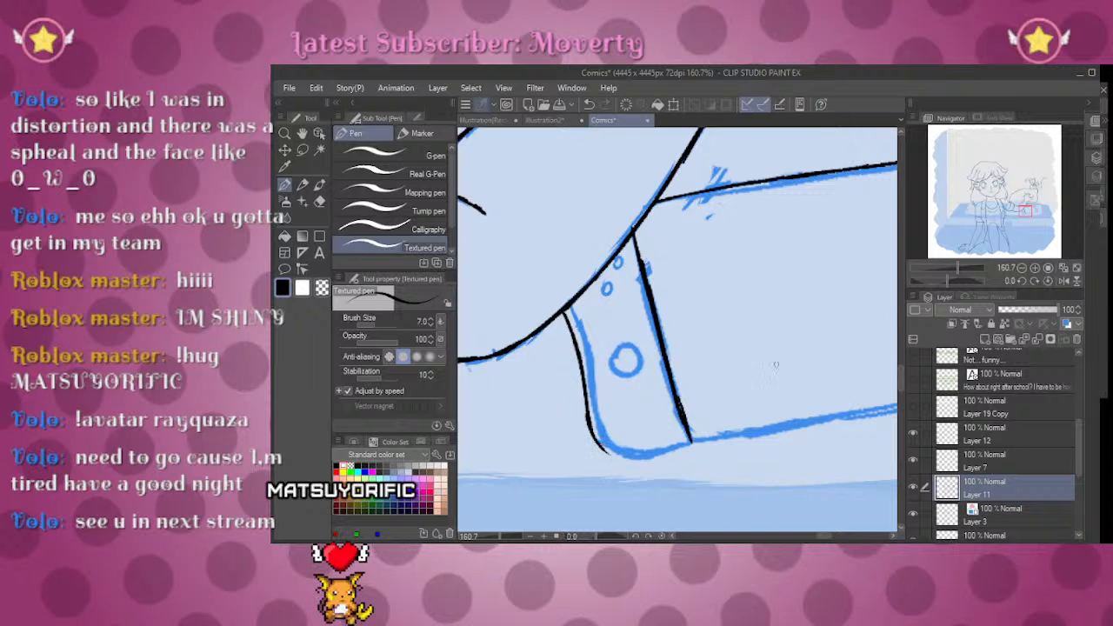
{"action": "left_click_drag", "start_coordinate": [950, 281], "coordinate": [963, 280]}
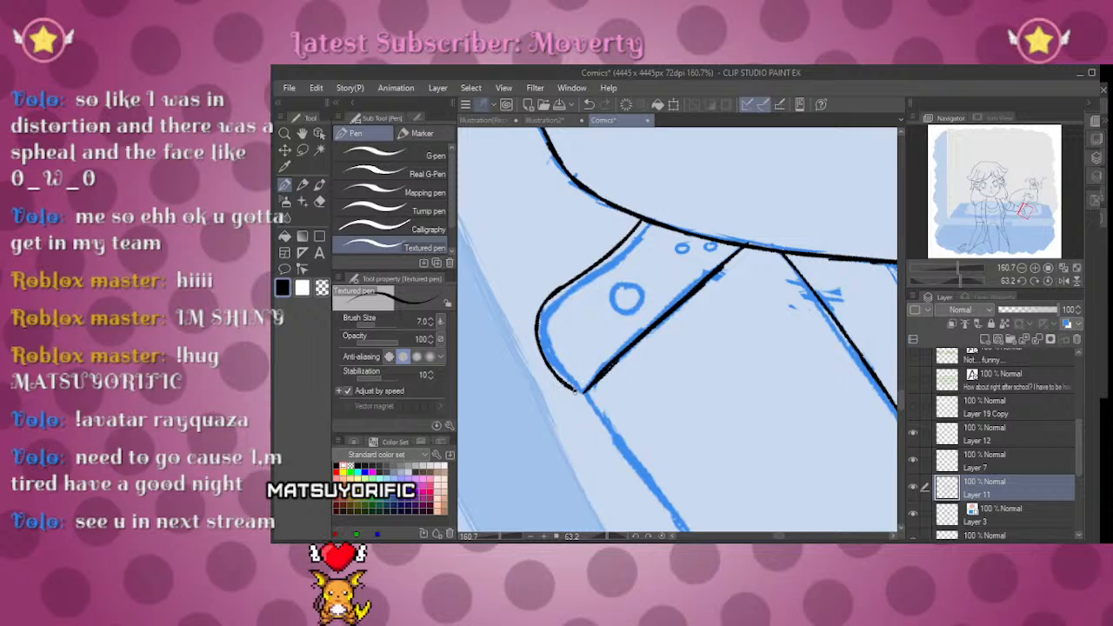
{"action": "left_click", "coordinate": [1047, 279]}
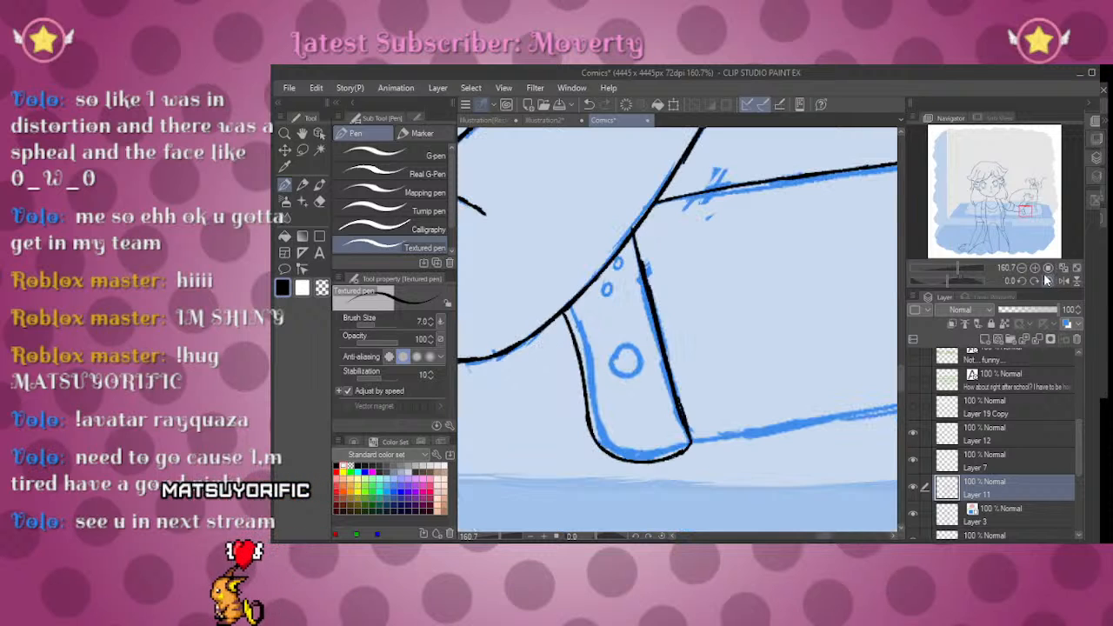
Step: Ink the round thumbstick and the two small visible buttons on the controller nearest the arm
{"action": "left_click_drag", "start_coordinate": [957, 268], "coordinate": [962, 268]}
{"action": "left_click_drag", "start_coordinate": [568, 361], "coordinate": [566, 389]}
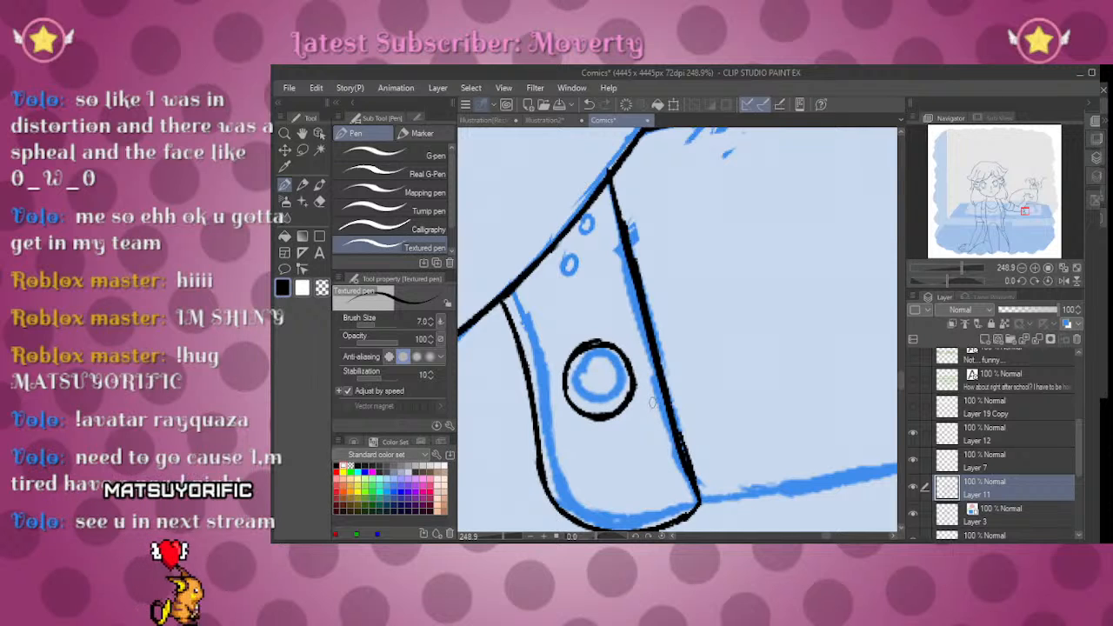
{"action": "left_click_drag", "start_coordinate": [585, 217], "coordinate": [584, 218]}
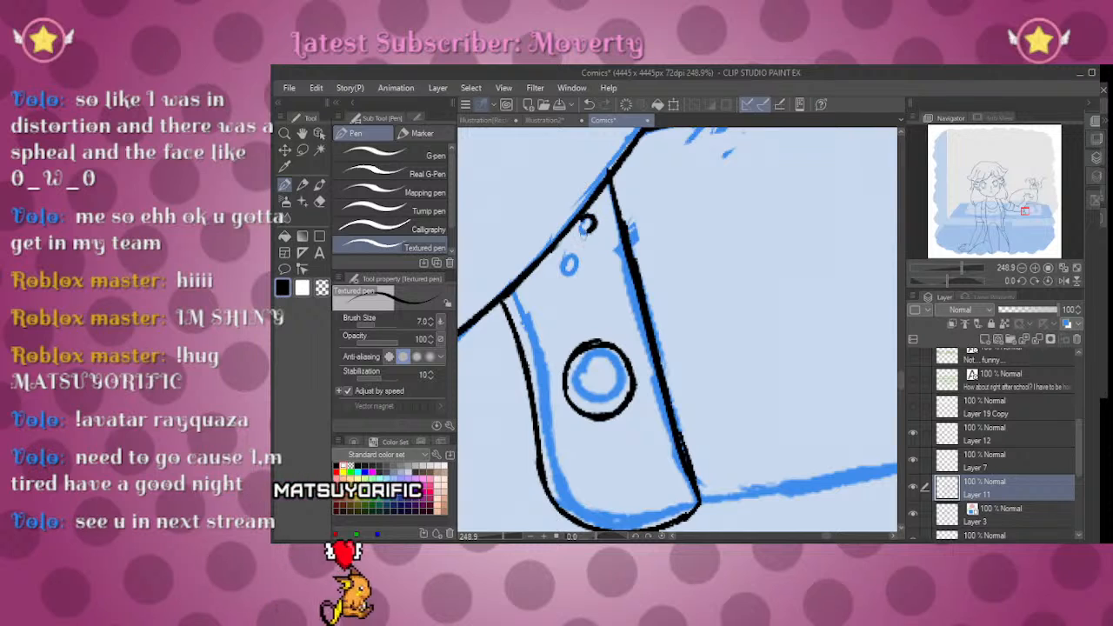
{"action": "left_click_drag", "start_coordinate": [568, 259], "coordinate": [567, 261]}
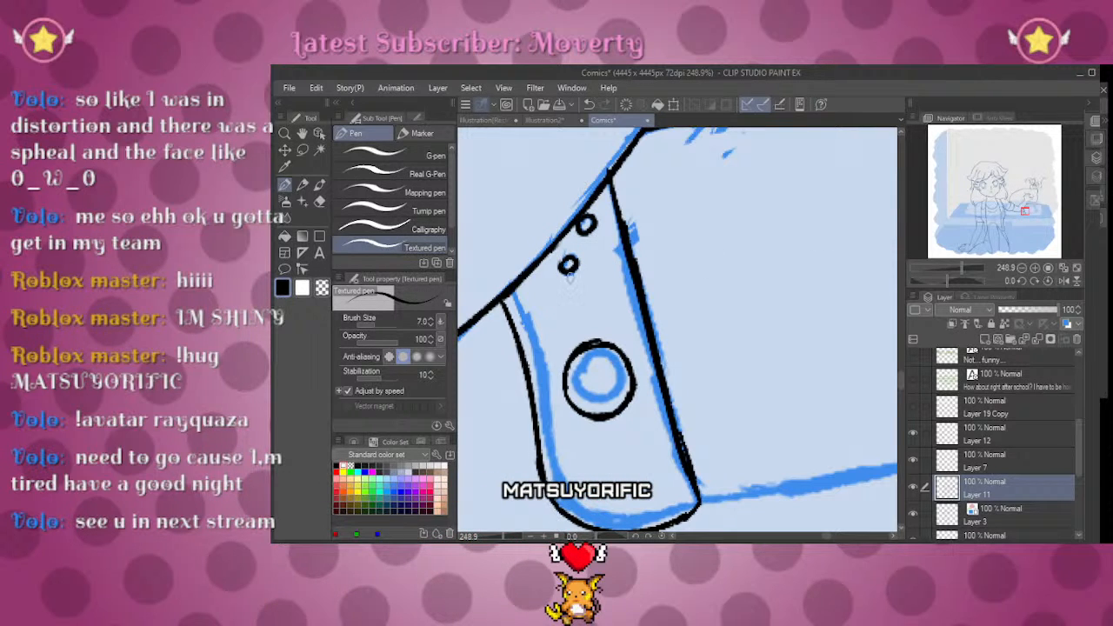
Step: Ink the line dividing the screen from the far controller and the console's long lower edge, using a mirrored view
{"action": "left_click_drag", "start_coordinate": [854, 218], "coordinate": [797, 244]}
{"action": "left_click_drag", "start_coordinate": [856, 285], "coordinate": [737, 207]}
{"action": "left_click", "coordinate": [1062, 281]}
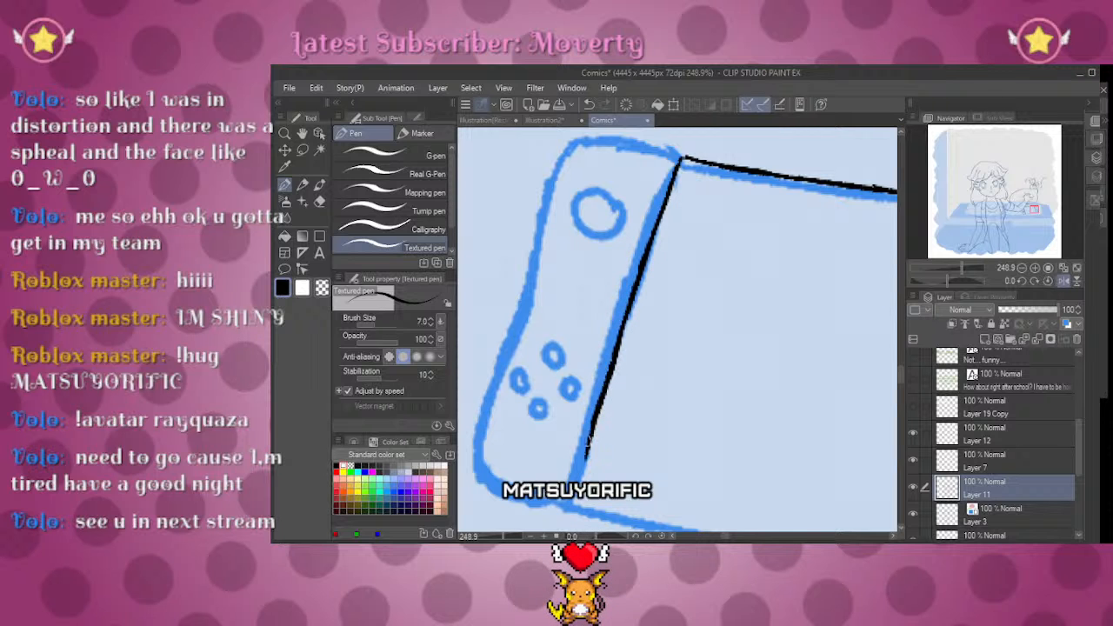
{"action": "scroll", "coordinate": [956, 259], "scroll_direction": "down", "scroll_amount": 5}
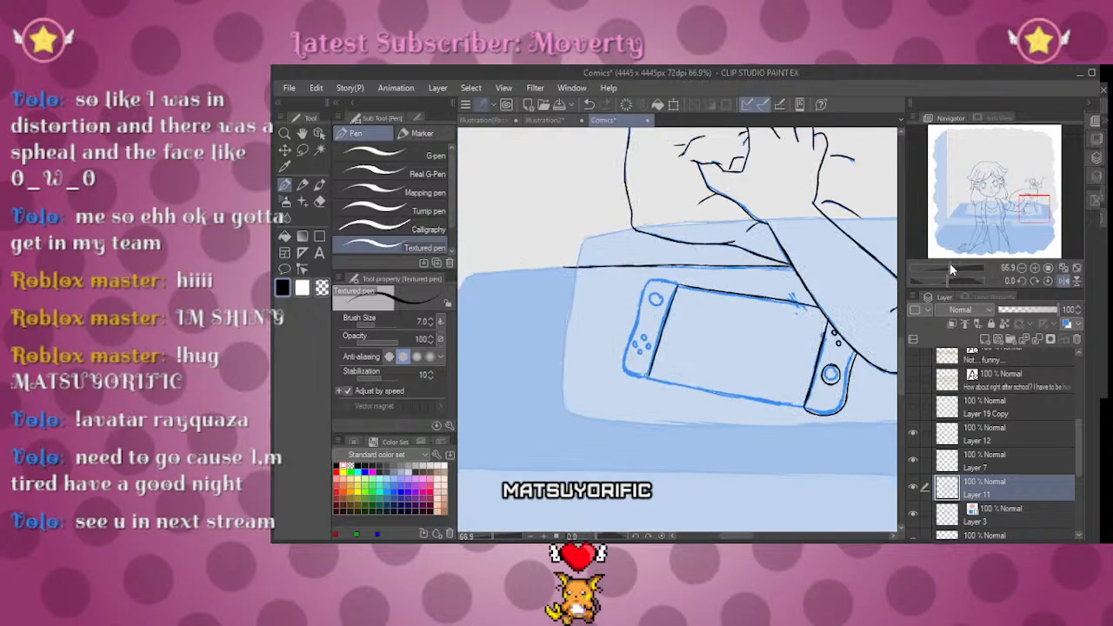
{"action": "left_click_drag", "start_coordinate": [949, 281], "coordinate": [960, 281]}
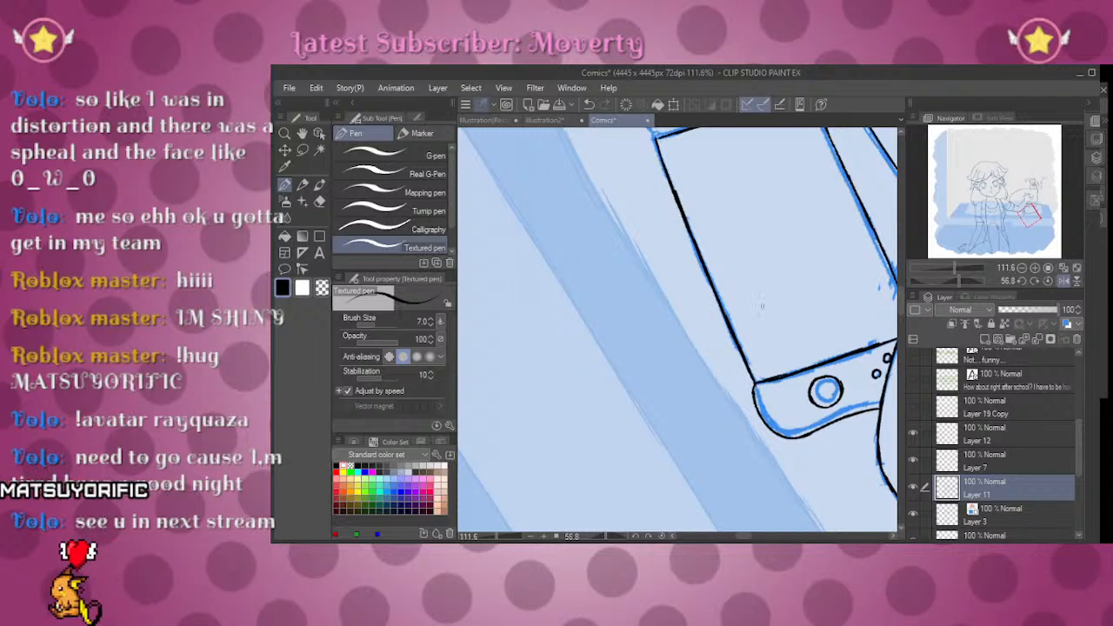
{"action": "left_click_drag", "start_coordinate": [734, 265], "coordinate": [780, 400]}
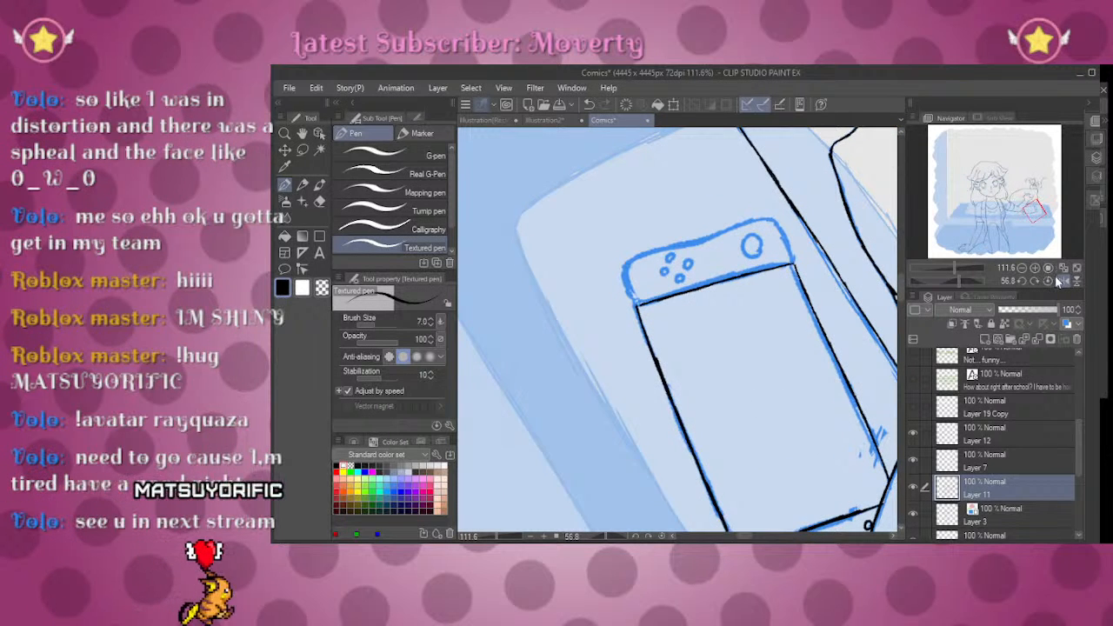
Step: Ink the rounded outer outline of the far controller, from the screen's upper corner around to its lower corner
{"action": "key", "text": "ctrl+@"}
{"action": "mouse_move", "coordinate": [954, 267]}
{"action": "left_mouse_down"}
{"action": "mouse_move", "coordinate": [942, 266]}
{"action": "mouse_move", "coordinate": [959, 266]}
{"action": "left_mouse_up"}
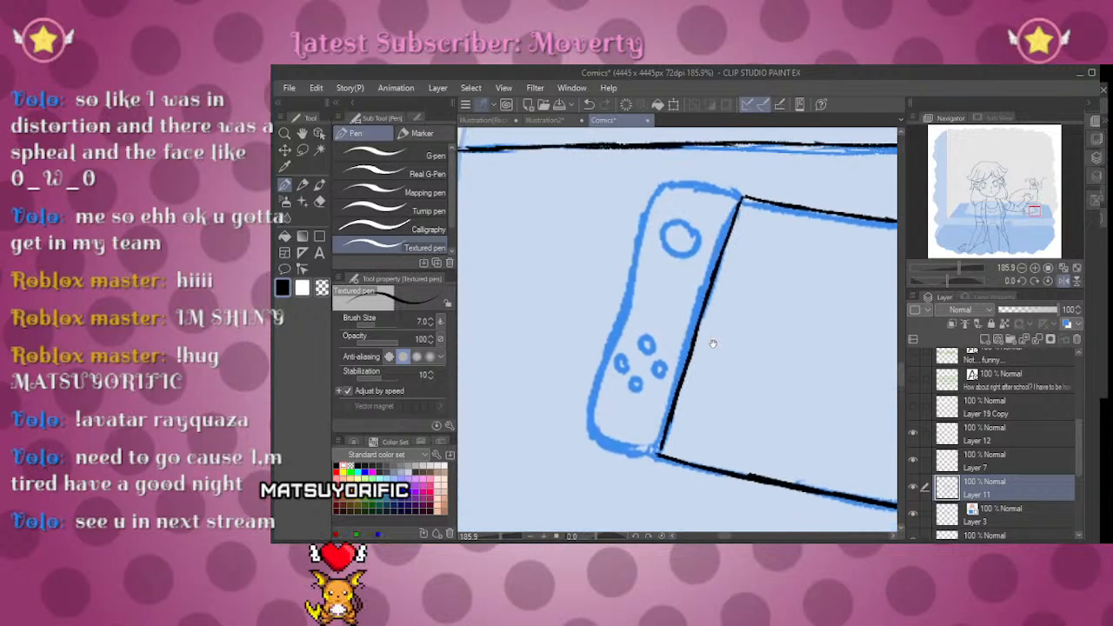
{"action": "left_click", "coordinate": [1069, 280]}
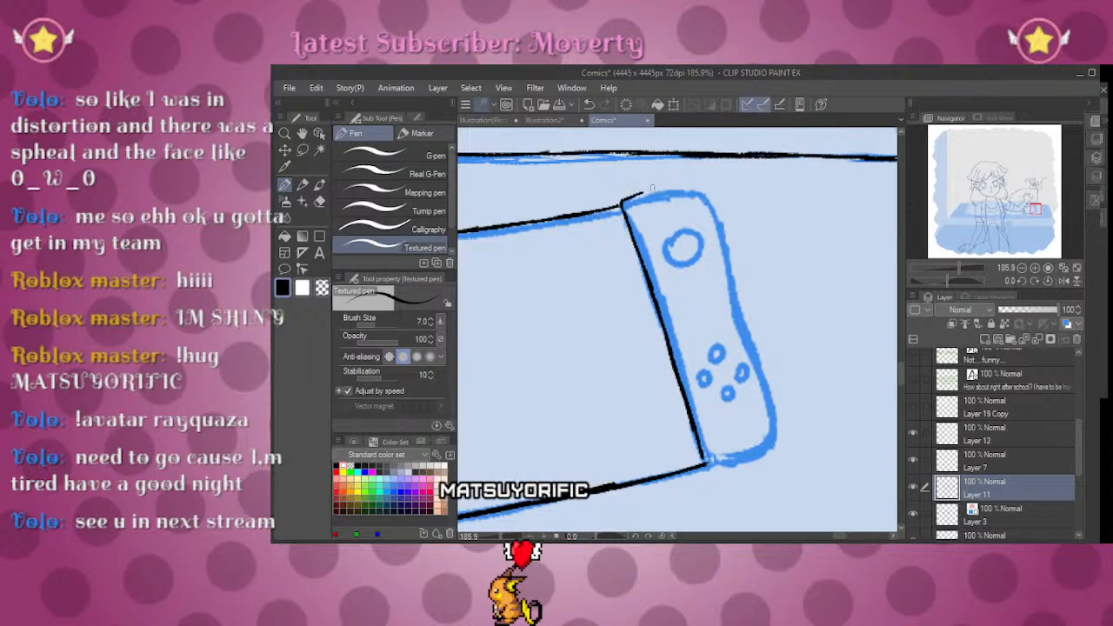
{"action": "left_click_drag", "start_coordinate": [653, 188], "coordinate": [708, 184]}
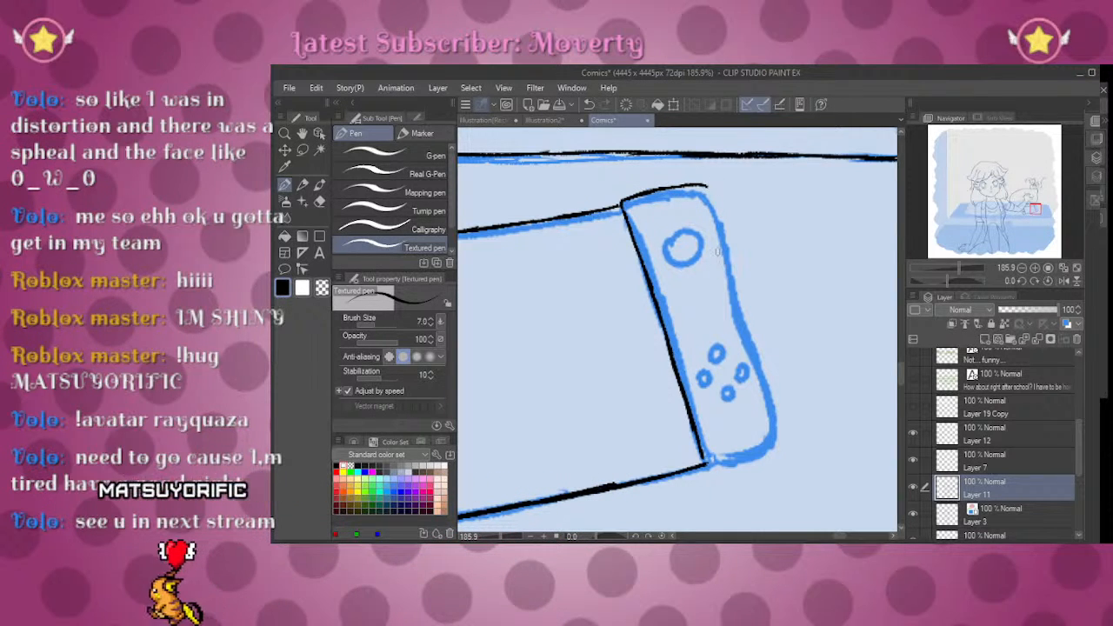
{"action": "left_click_drag", "start_coordinate": [708, 185], "coordinate": [721, 213]}
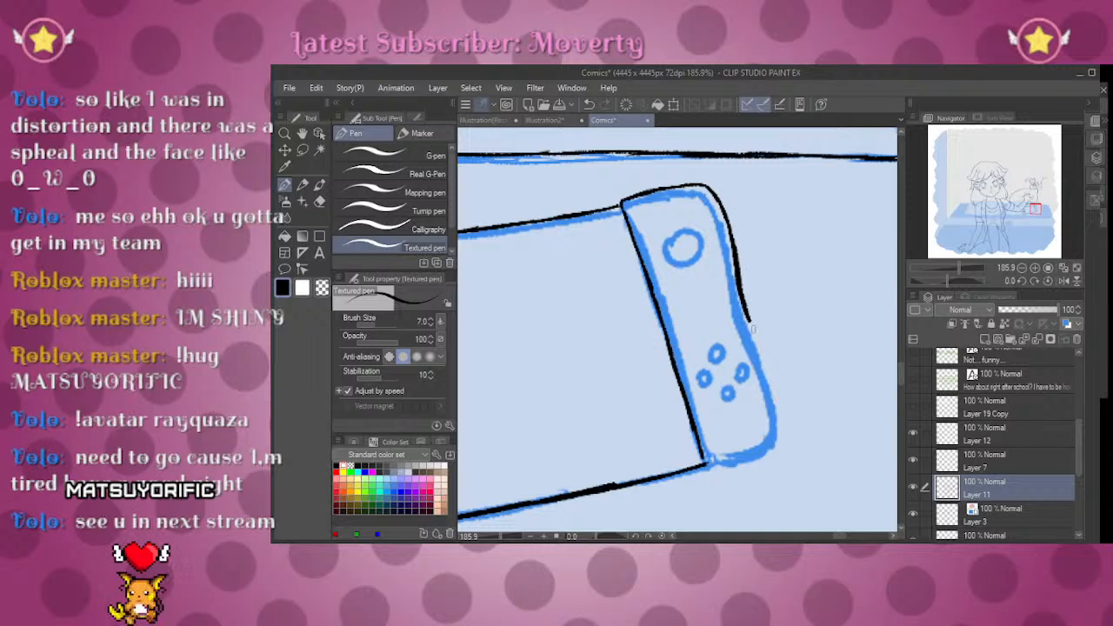
{"action": "left_click_drag", "start_coordinate": [762, 355], "coordinate": [779, 402]}
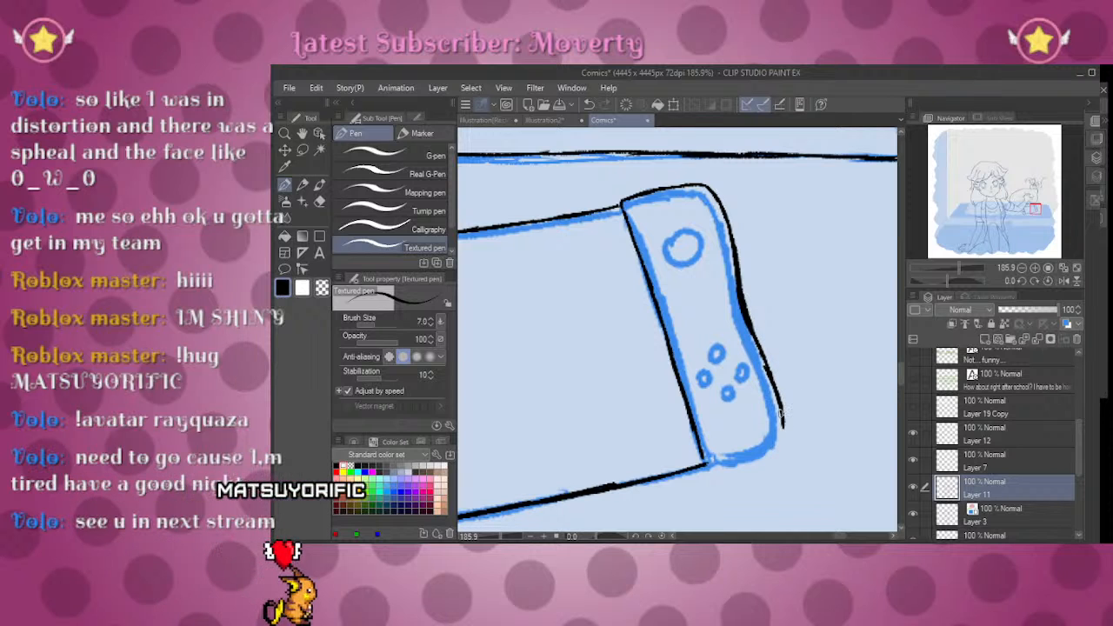
{"action": "left_click_drag", "start_coordinate": [943, 280], "coordinate": [970, 280]}
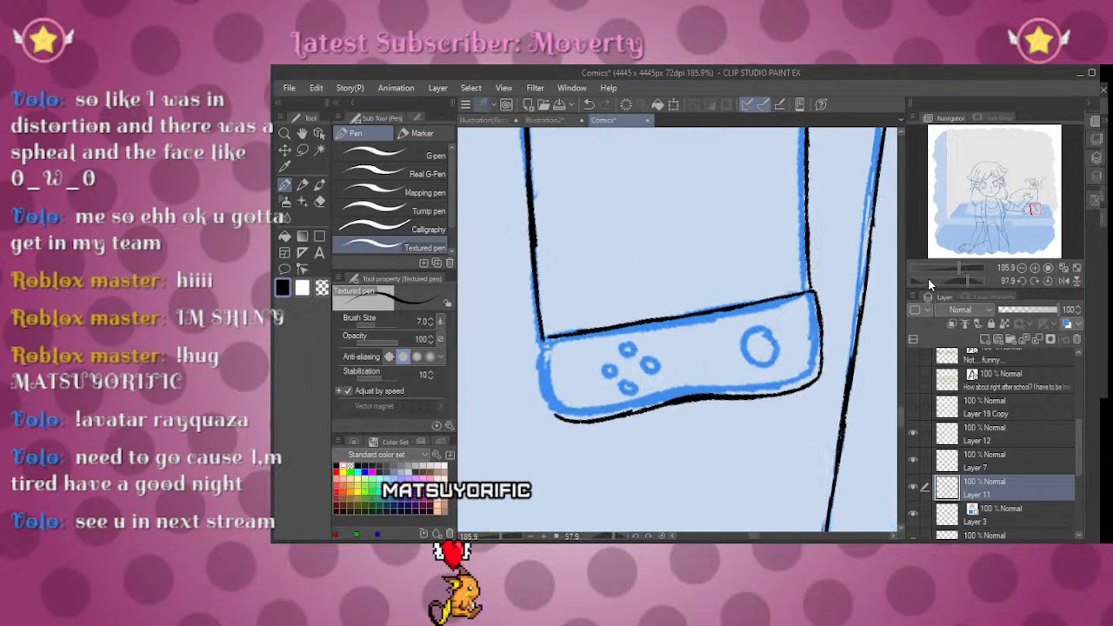
{"action": "left_click_drag", "start_coordinate": [541, 342], "coordinate": [547, 409]}
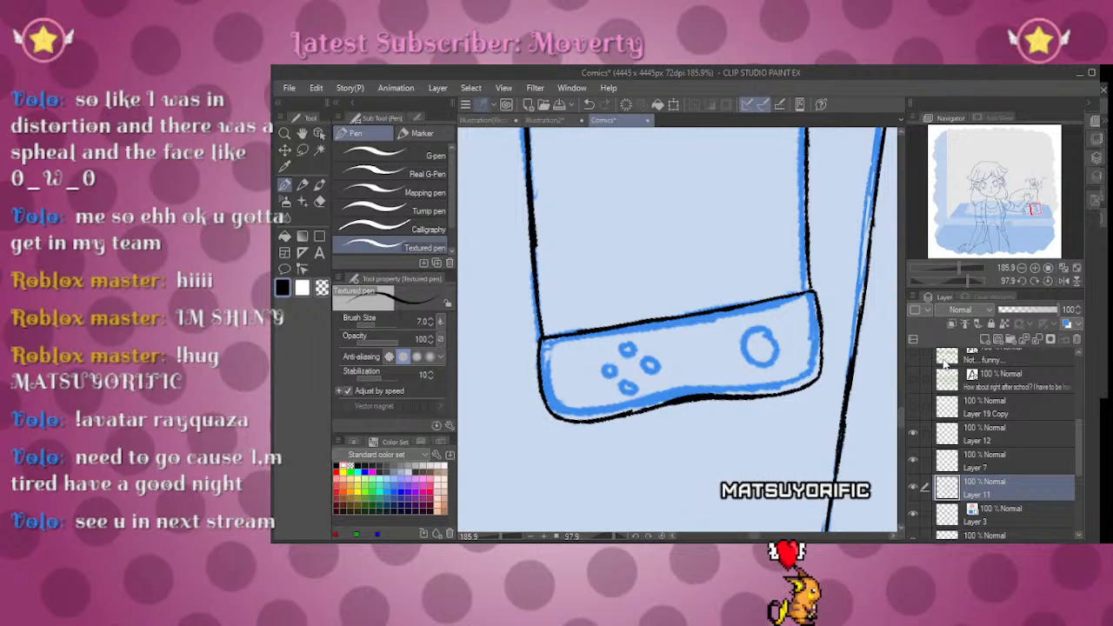
{"action": "left_click", "coordinate": [1048, 280]}
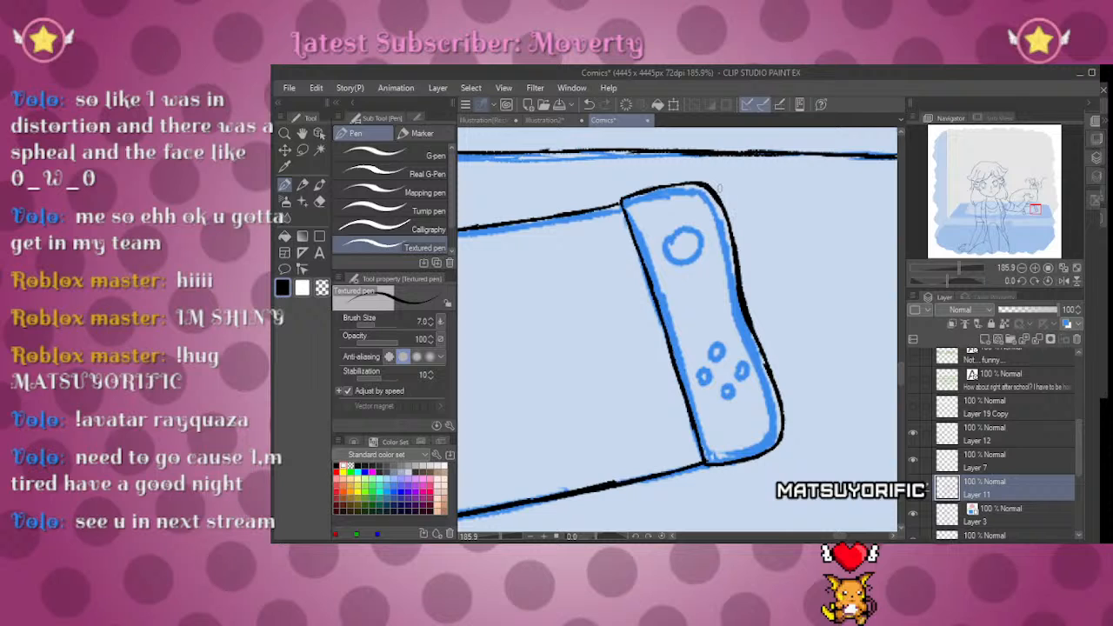
Step: Thin the heavy parts of the far controller's outer line with the Textured Eraser
{"action": "key", "text": "e"}
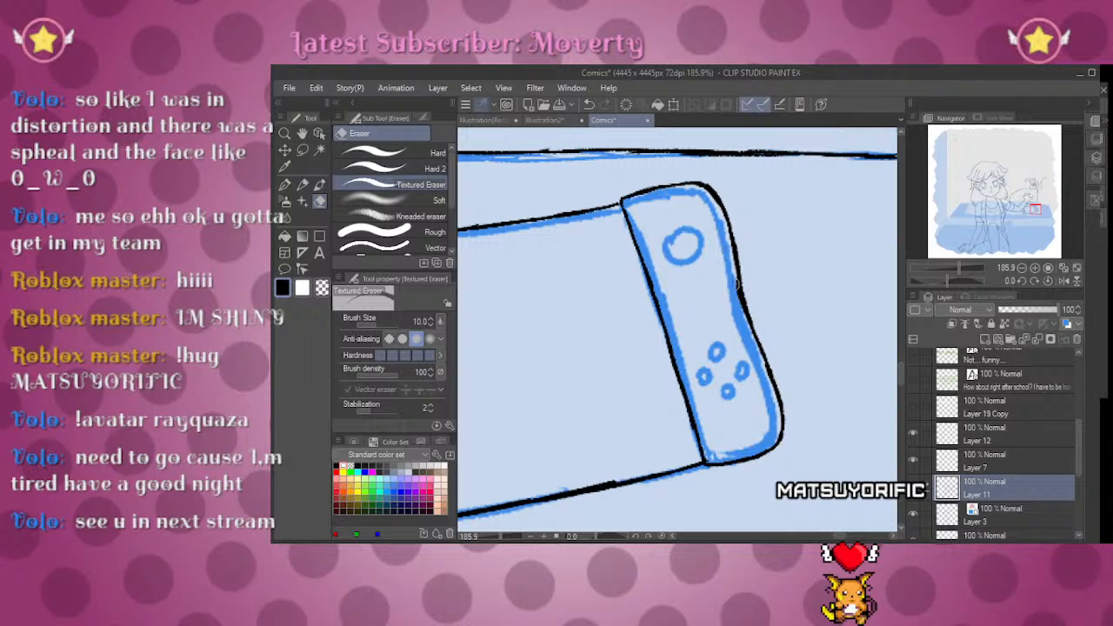
{"action": "mouse_move", "coordinate": [958, 268]}
{"action": "left_mouse_down"}
{"action": "mouse_move", "coordinate": [946, 268]}
{"action": "mouse_move", "coordinate": [961, 269]}
{"action": "left_mouse_up"}
{"action": "left_click_drag", "start_coordinate": [800, 309], "coordinate": [798, 374]}
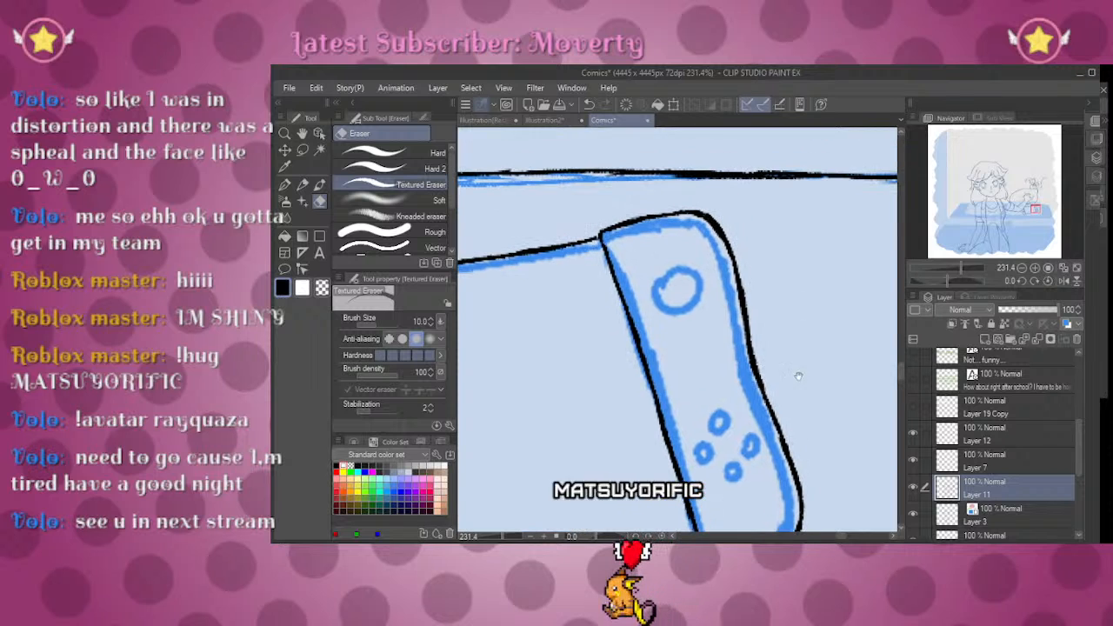
Step: Ink the round thumbstick on the far controller and thin its thick outline to an even circle with the Textured Eraser
{"action": "key", "text": "p"}
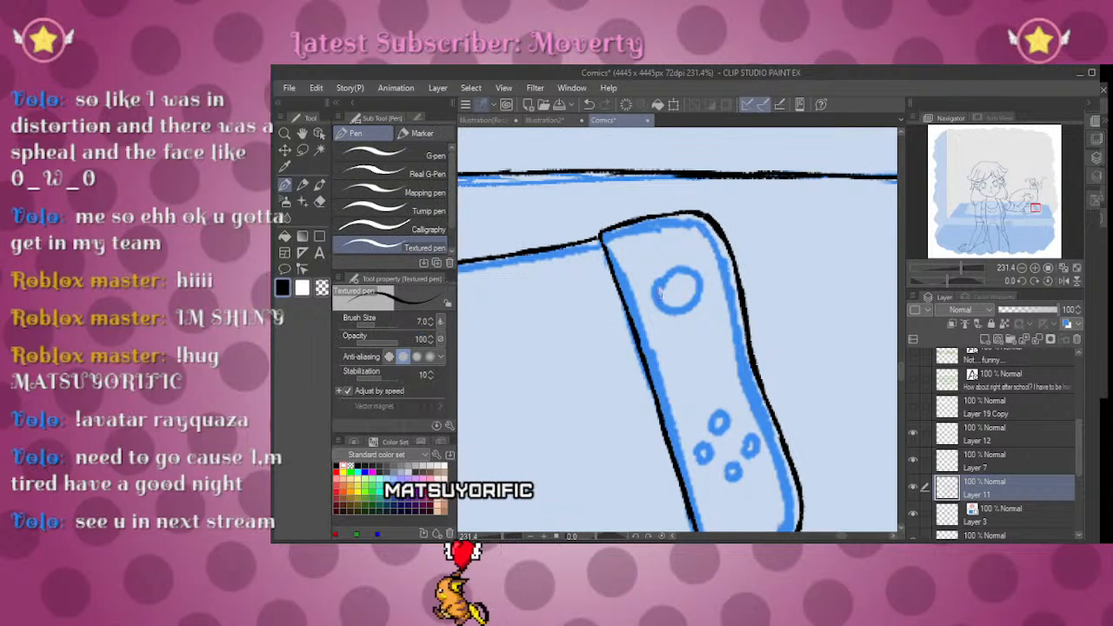
{"action": "mouse_move", "coordinate": [658, 285]}
{"action": "left_mouse_down"}
{"action": "mouse_move", "coordinate": [690, 276]}
{"action": "mouse_move", "coordinate": [711, 300]}
{"action": "mouse_move", "coordinate": [675, 322]}
{"action": "mouse_move", "coordinate": [711, 296]}
{"action": "left_mouse_up"}
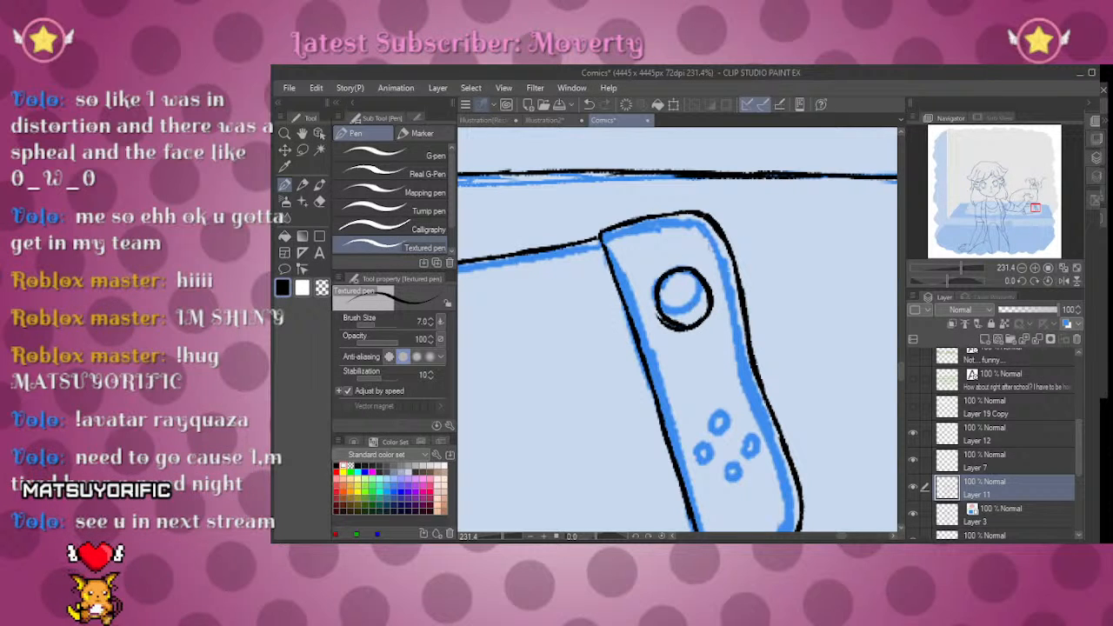
{"action": "mouse_move", "coordinate": [963, 259]}
{"action": "left_mouse_down"}
{"action": "mouse_move", "coordinate": [949, 262]}
{"action": "mouse_move", "coordinate": [967, 261]}
{"action": "left_mouse_up"}
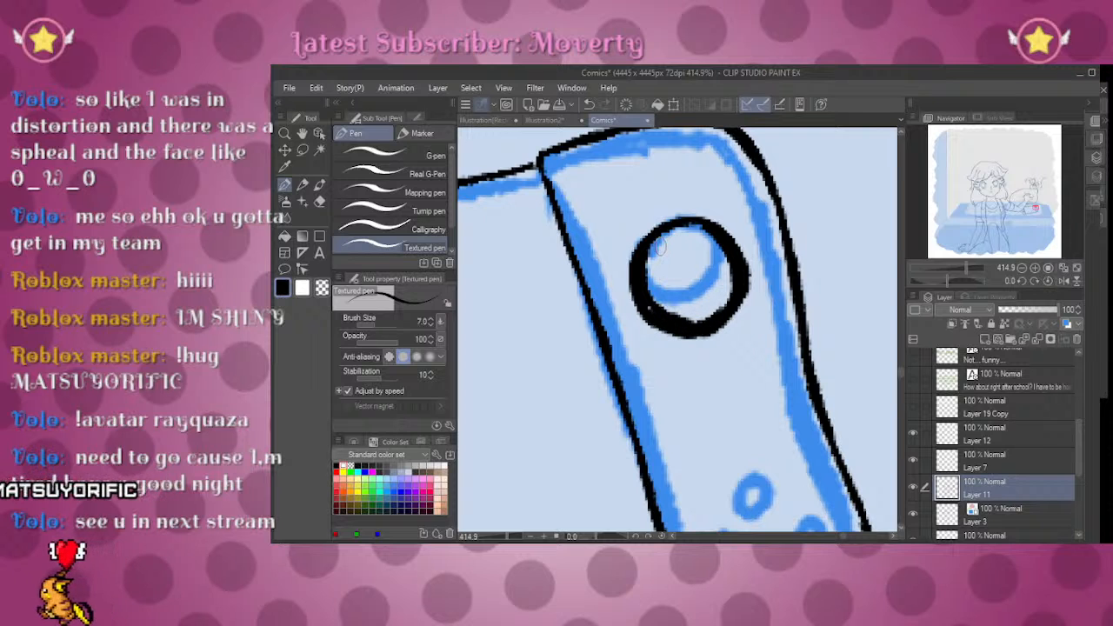
{"action": "key", "text": "e"}
{"action": "mouse_move", "coordinate": [652, 259]}
{"action": "left_mouse_down"}
{"action": "mouse_move", "coordinate": [665, 302]}
{"action": "mouse_move", "coordinate": [658, 244]}
{"action": "mouse_move", "coordinate": [653, 299]}
{"action": "mouse_move", "coordinate": [654, 273]}
{"action": "mouse_move", "coordinate": [673, 313]}
{"action": "mouse_move", "coordinate": [678, 295]}
{"action": "mouse_move", "coordinate": [686, 314]}
{"action": "mouse_move", "coordinate": [642, 292]}
{"action": "mouse_move", "coordinate": [706, 321]}
{"action": "mouse_move", "coordinate": [672, 307]}
{"action": "mouse_move", "coordinate": [721, 236]}
{"action": "mouse_move", "coordinate": [664, 246]}
{"action": "mouse_move", "coordinate": [671, 237]}
{"action": "mouse_move", "coordinate": [722, 267]}
{"action": "mouse_move", "coordinate": [697, 230]}
{"action": "mouse_move", "coordinate": [725, 278]}
{"action": "mouse_move", "coordinate": [732, 255]}
{"action": "mouse_move", "coordinate": [711, 305]}
{"action": "mouse_move", "coordinate": [726, 301]}
{"action": "mouse_move", "coordinate": [695, 319]}
{"action": "mouse_move", "coordinate": [721, 313]}
{"action": "mouse_move", "coordinate": [699, 258]}
{"action": "mouse_move", "coordinate": [741, 272]}
{"action": "left_mouse_up"}
{"action": "key", "text": "p"}
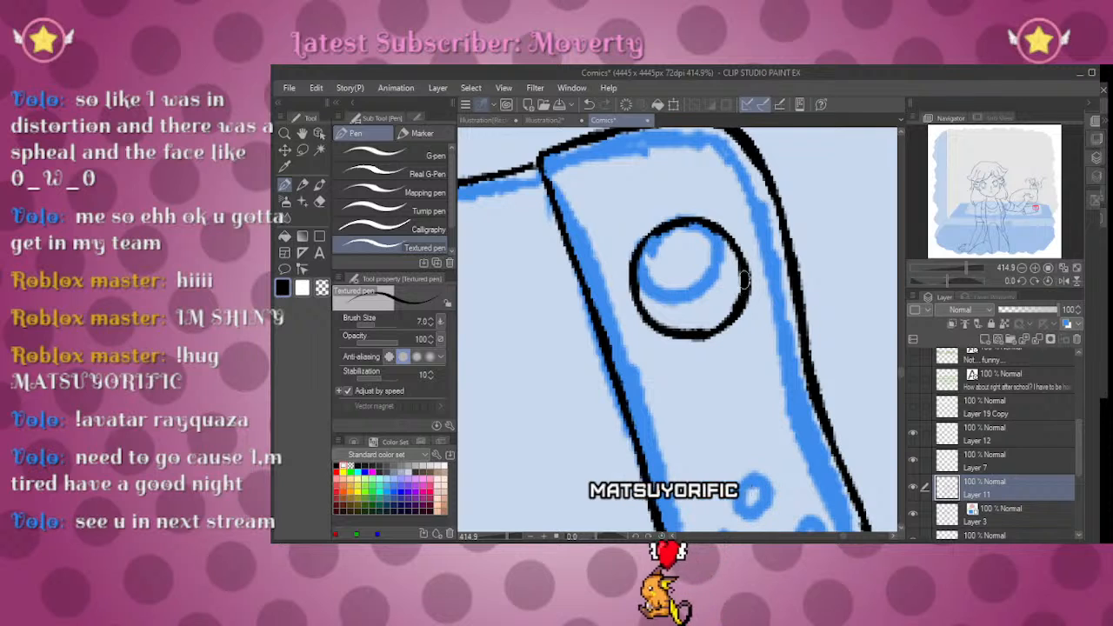
{"action": "key", "text": "e"}
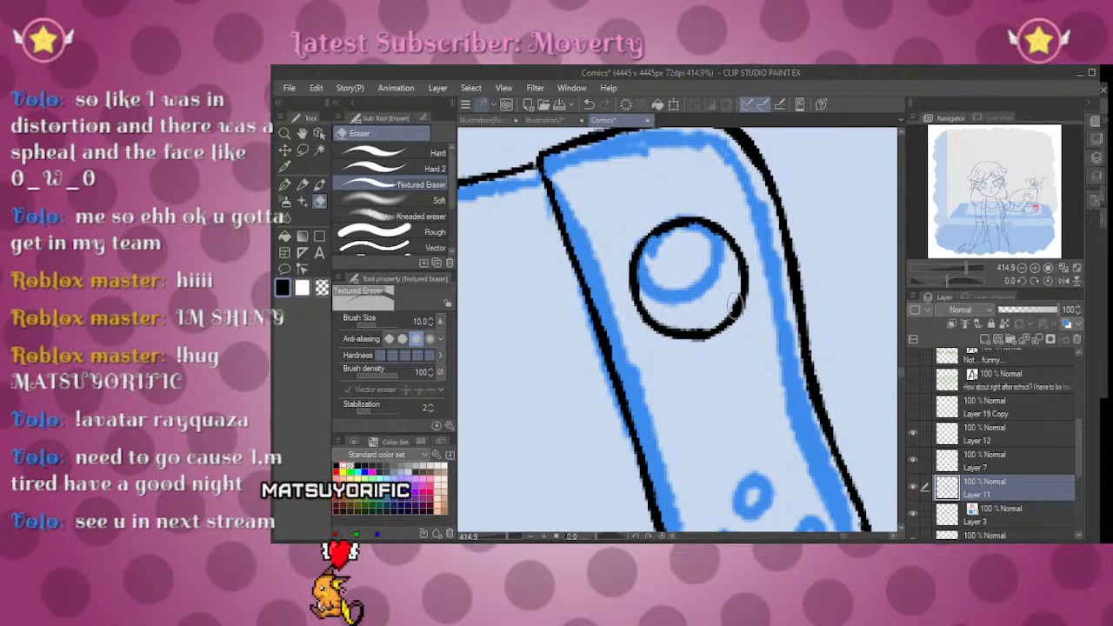
{"action": "key", "text": "p"}
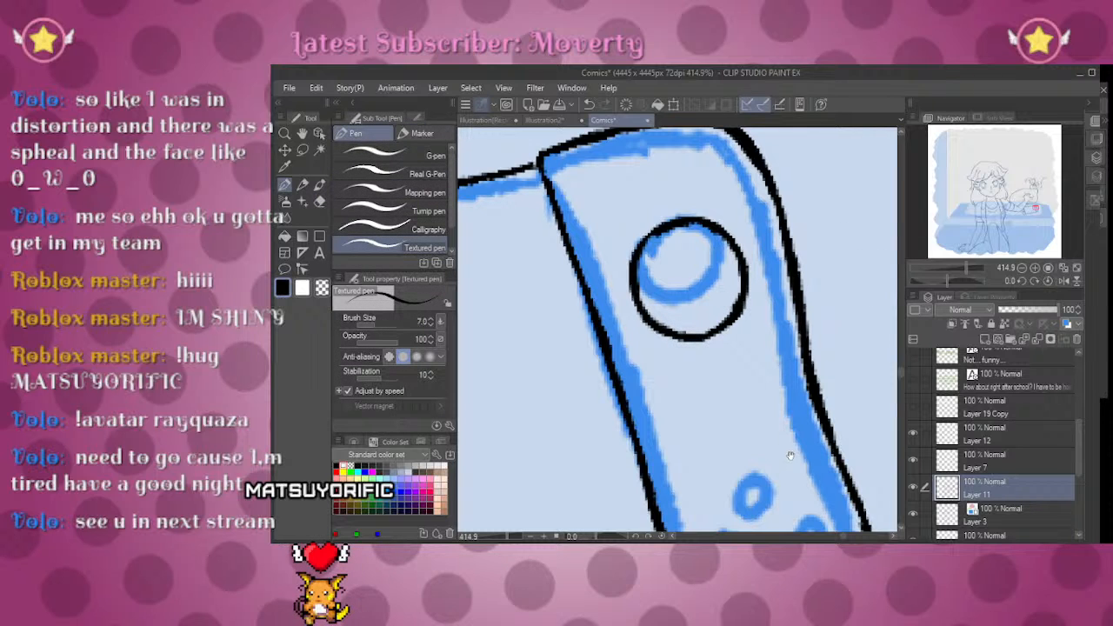
Step: Ink the four small round buttons in a diamond layout below the far controller's thumbstick
{"action": "scroll", "coordinate": [789, 456], "scroll_direction": "down", "scroll_amount": 5}
{"action": "mouse_move", "coordinate": [706, 302]}
{"action": "left_mouse_down"}
{"action": "mouse_move", "coordinate": [738, 294]}
{"action": "mouse_move", "coordinate": [707, 304]}
{"action": "left_mouse_up"}
{"action": "mouse_move", "coordinate": [769, 336]}
{"action": "left_mouse_down"}
{"action": "mouse_move", "coordinate": [776, 346]}
{"action": "mouse_move", "coordinate": [767, 328]}
{"action": "mouse_move", "coordinate": [786, 335]}
{"action": "mouse_move", "coordinate": [760, 332]}
{"action": "left_mouse_up"}
{"action": "key", "text": "ctrl+z"}
{"action": "mouse_move", "coordinate": [681, 366]}
{"action": "left_mouse_down"}
{"action": "mouse_move", "coordinate": [701, 342]}
{"action": "mouse_move", "coordinate": [684, 370]}
{"action": "mouse_move", "coordinate": [727, 397]}
{"action": "left_mouse_up"}
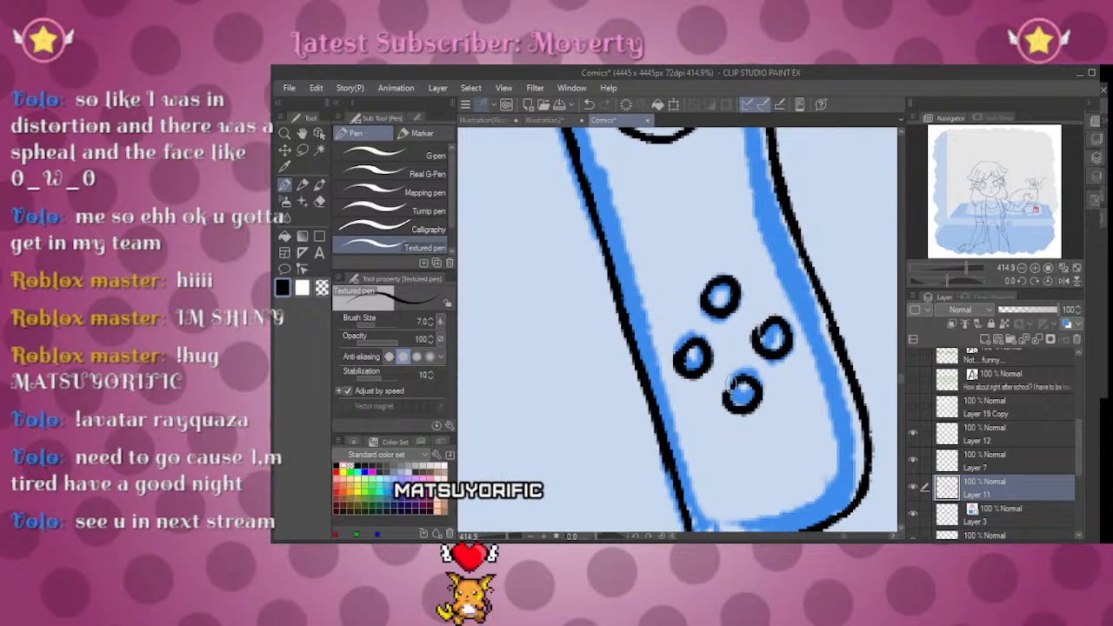
Step: Lasso the far controller's thumbstick circle and nudge it slightly with a transform
{"action": "left_click_drag", "start_coordinate": [956, 272], "coordinate": [949, 271]}
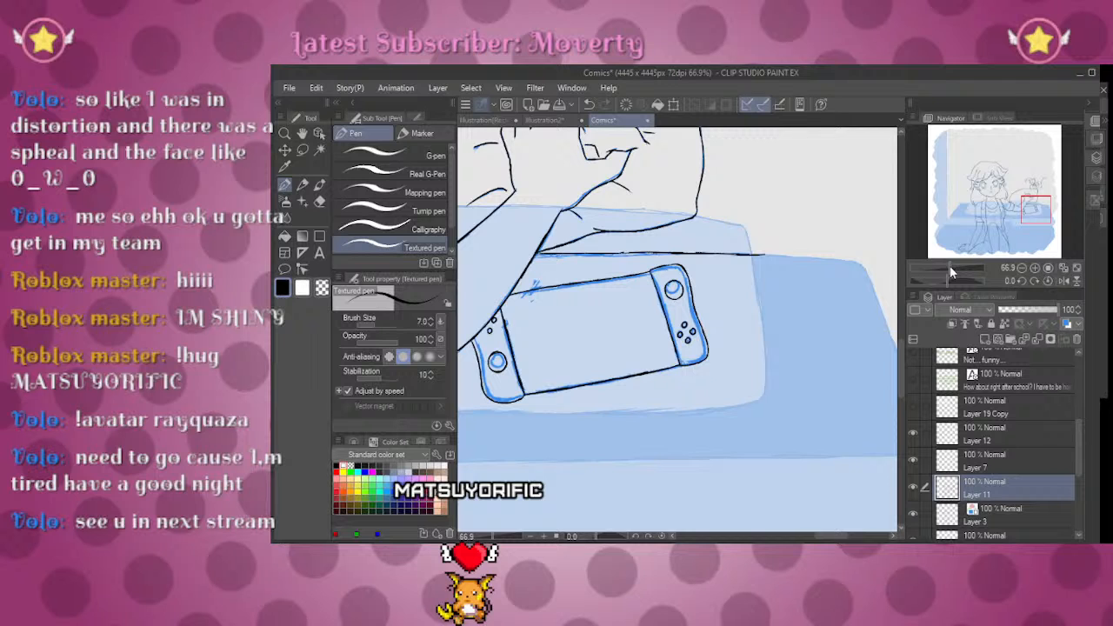
{"action": "left_click_drag", "start_coordinate": [950, 272], "coordinate": [953, 271]}
{"action": "left_click_drag", "start_coordinate": [743, 341], "coordinate": [829, 358]}
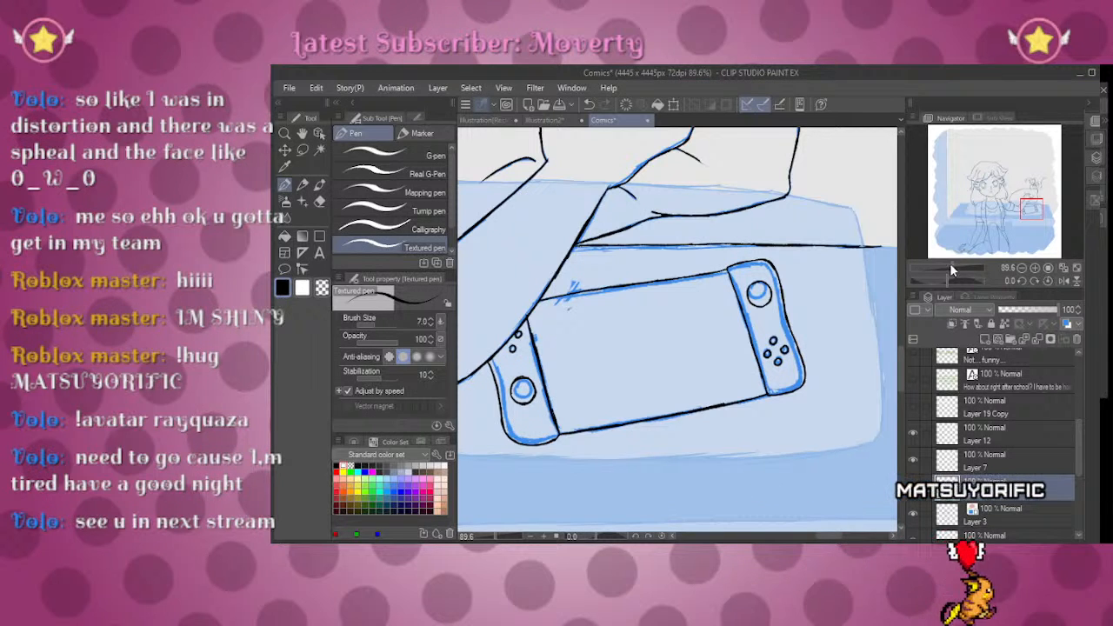
{"action": "left_click_drag", "start_coordinate": [950, 270], "coordinate": [953, 272]}
{"action": "left_click", "coordinate": [303, 150]}
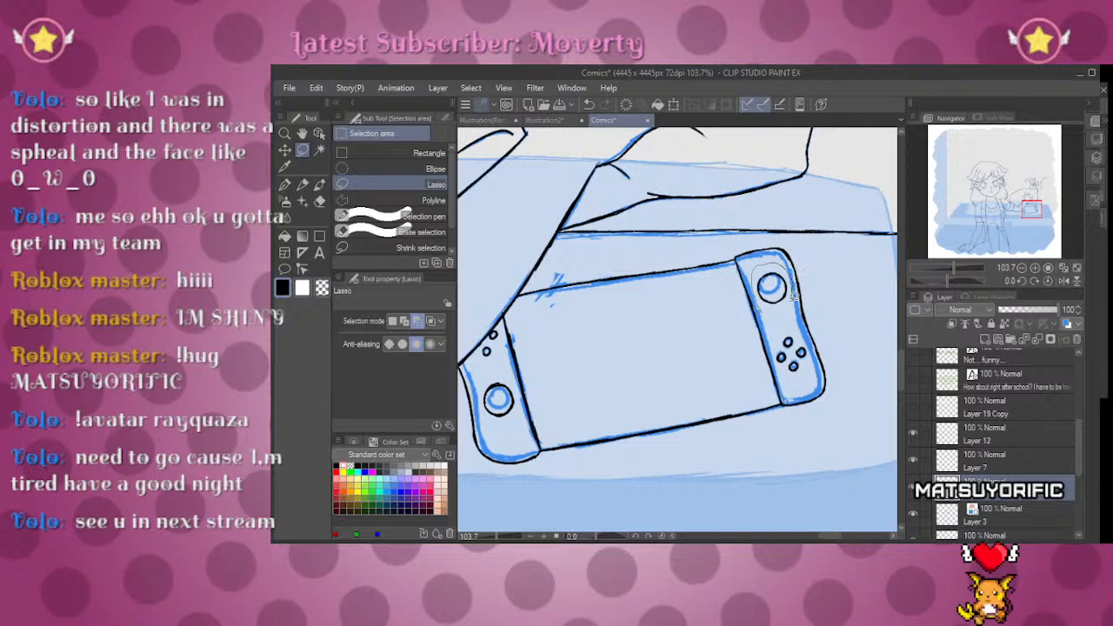
{"action": "key", "text": "ctrl+t"}
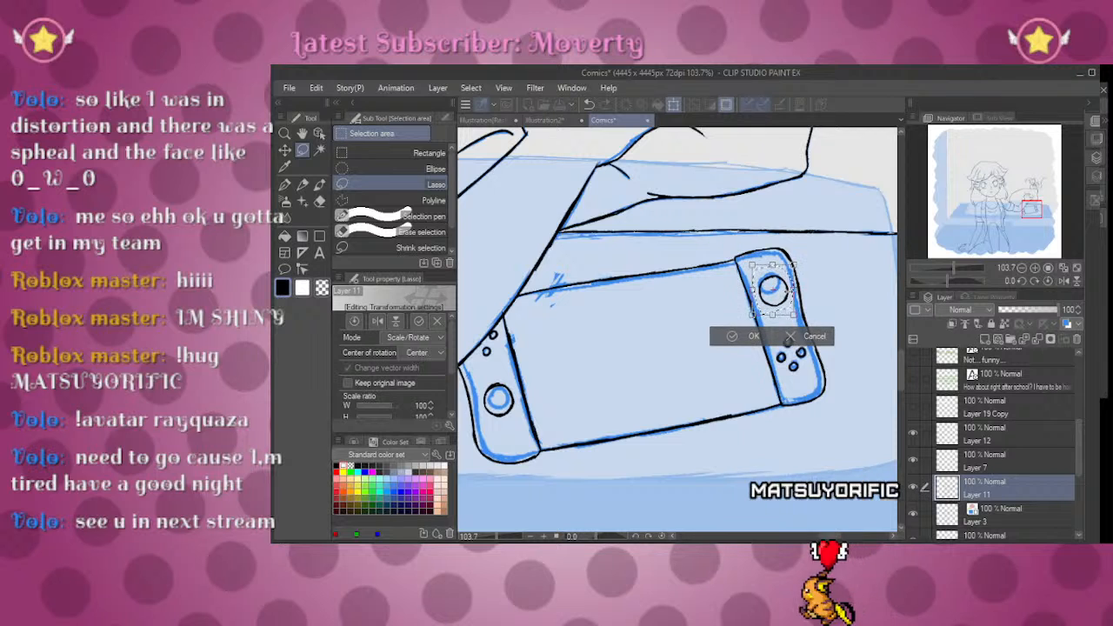
{"action": "left_click", "coordinate": [732, 338]}
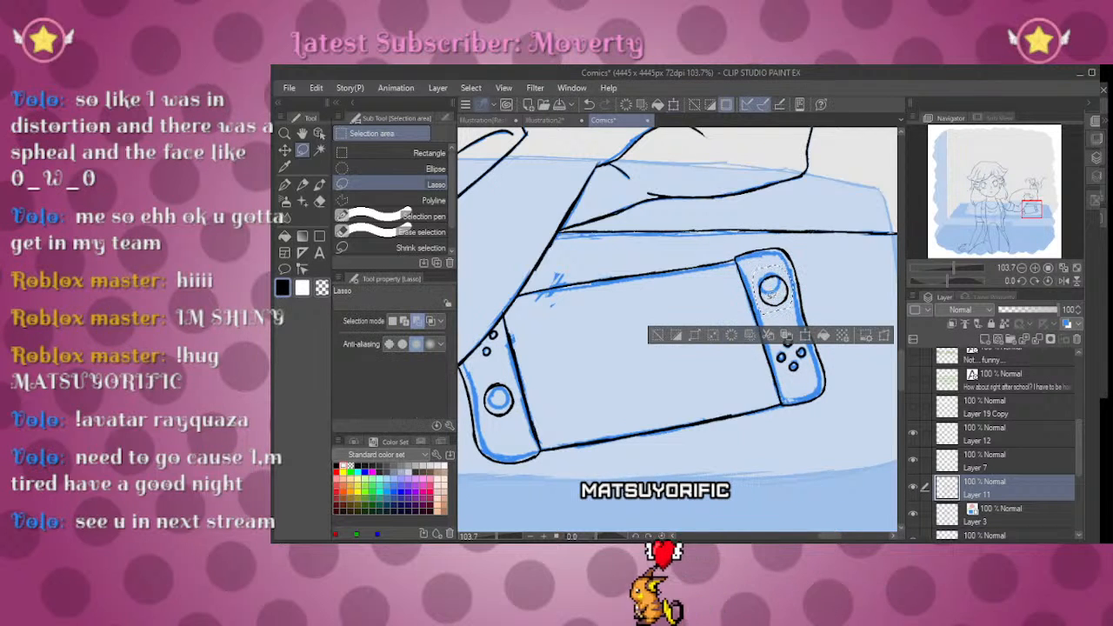
Step: Ink the start of the surface's lower front edge beside the character's jacket, using a rotated view
{"action": "left_click_drag", "start_coordinate": [955, 263], "coordinate": [946, 263]}
{"action": "left_click_drag", "start_coordinate": [1023, 205], "coordinate": [1000, 220]}
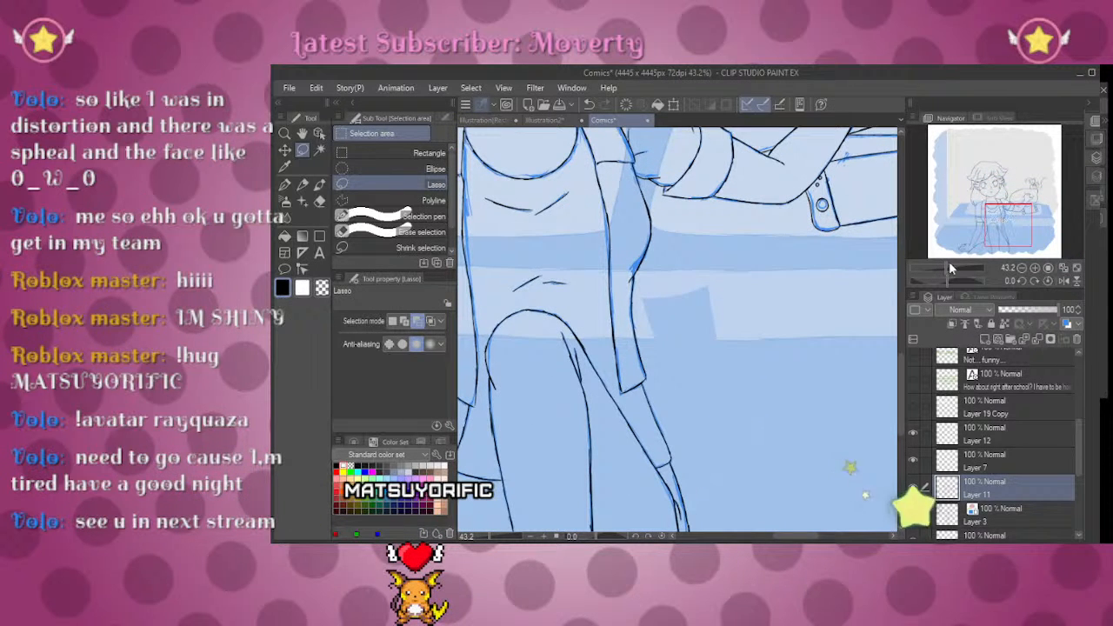
{"action": "left_click_drag", "start_coordinate": [948, 261], "coordinate": [958, 281]}
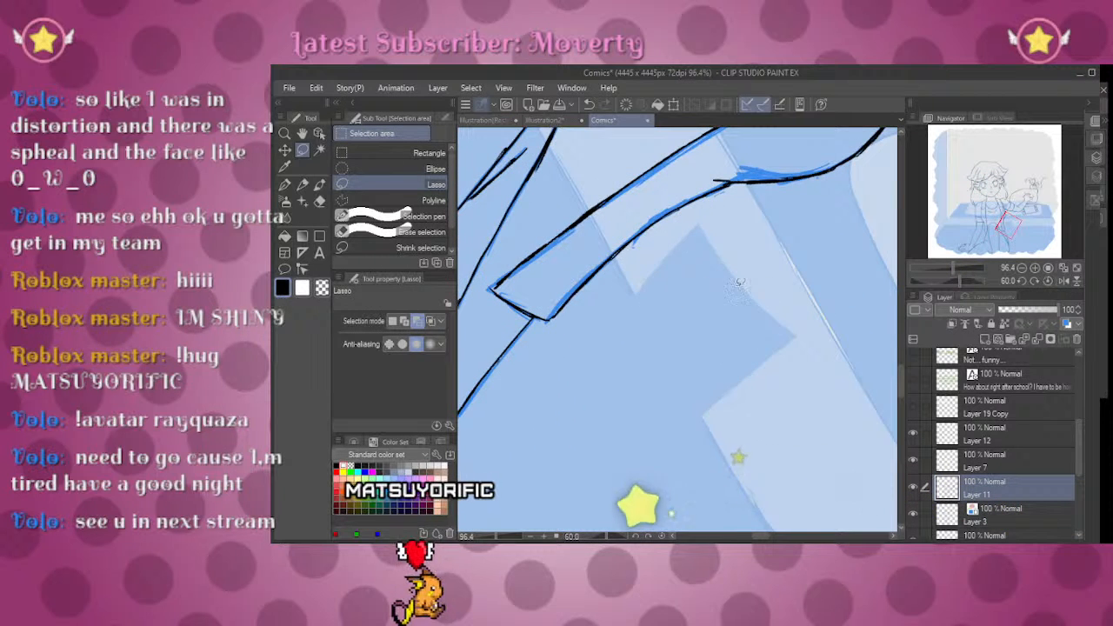
{"action": "key", "text": "p"}
{"action": "left_click_drag", "start_coordinate": [623, 276], "coordinate": [712, 439]}
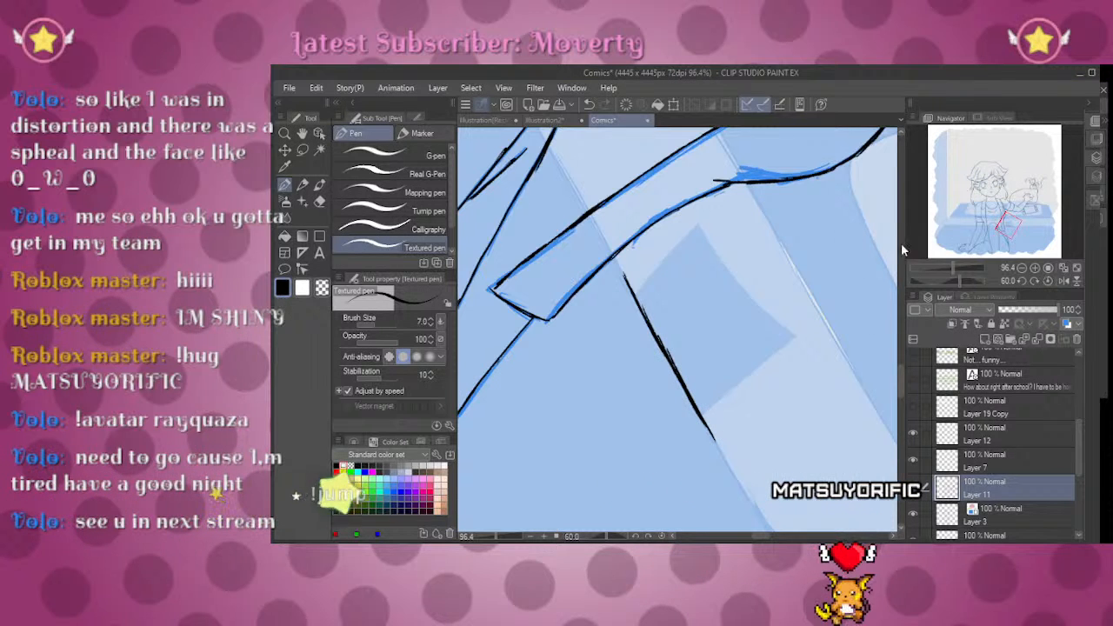
Step: Erase the blue sketch under the line art on Layer 3 with the Hard 2 eraser at size 300
{"action": "mouse_move", "coordinate": [988, 265]}
{"action": "left_mouse_down"}
{"action": "mouse_move", "coordinate": [932, 265]}
{"action": "mouse_move", "coordinate": [956, 261]}
{"action": "left_mouse_up"}
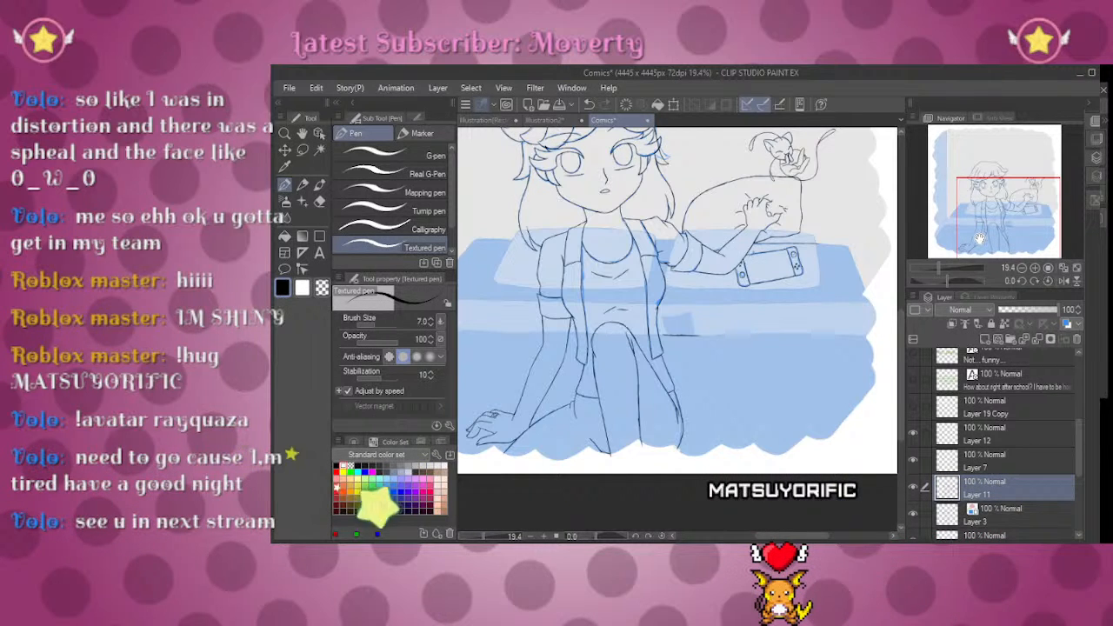
{"action": "left_click_drag", "start_coordinate": [980, 238], "coordinate": [1008, 200]}
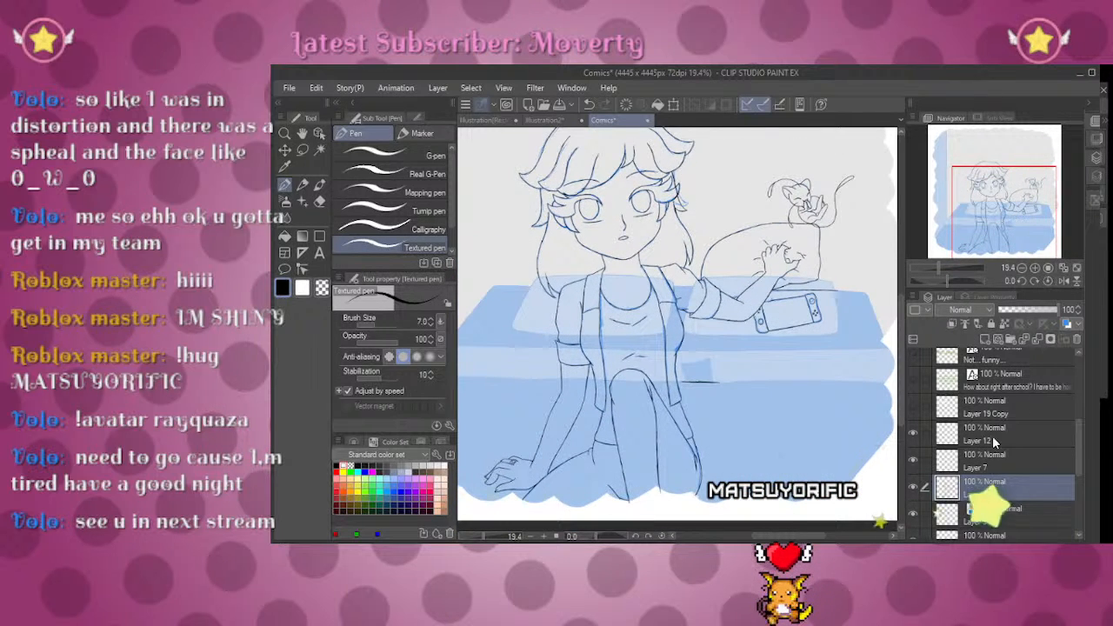
{"action": "left_click", "coordinate": [982, 509]}
{"action": "left_click_drag", "start_coordinate": [952, 268], "coordinate": [938, 268]}
{"action": "key", "text": "e"}
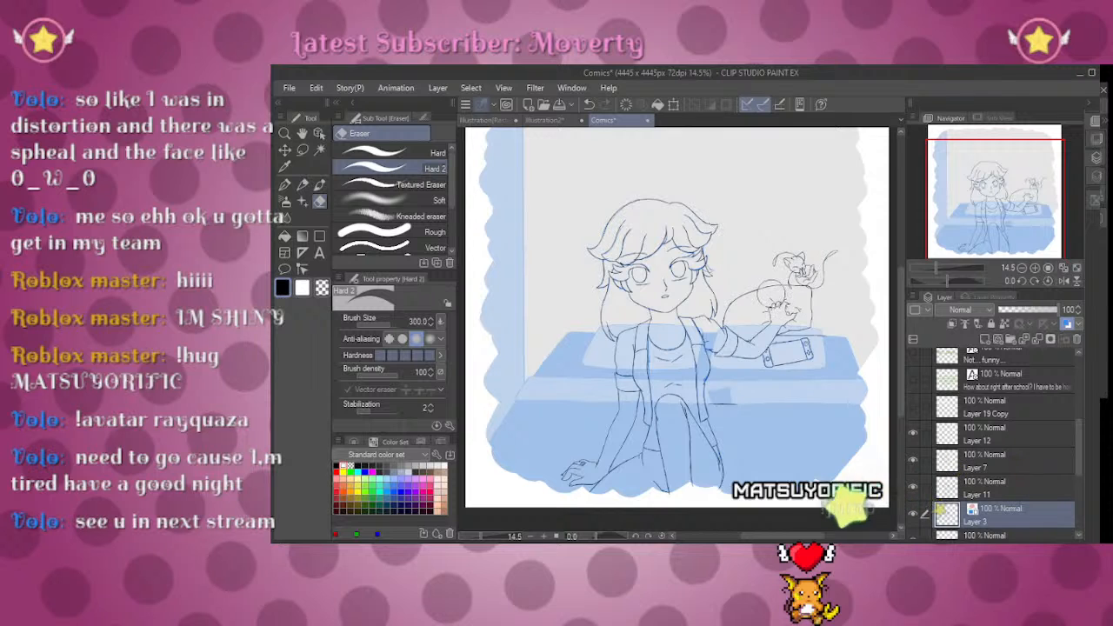
{"action": "left_click", "coordinate": [765, 265]}
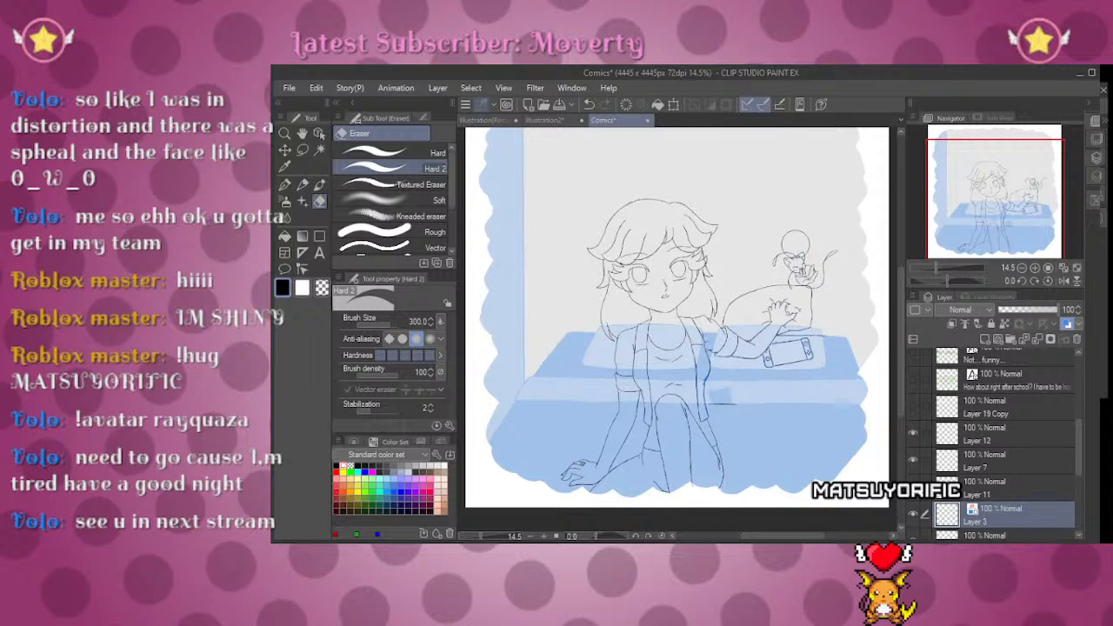
{"action": "key", "text": "ctrl+z"}
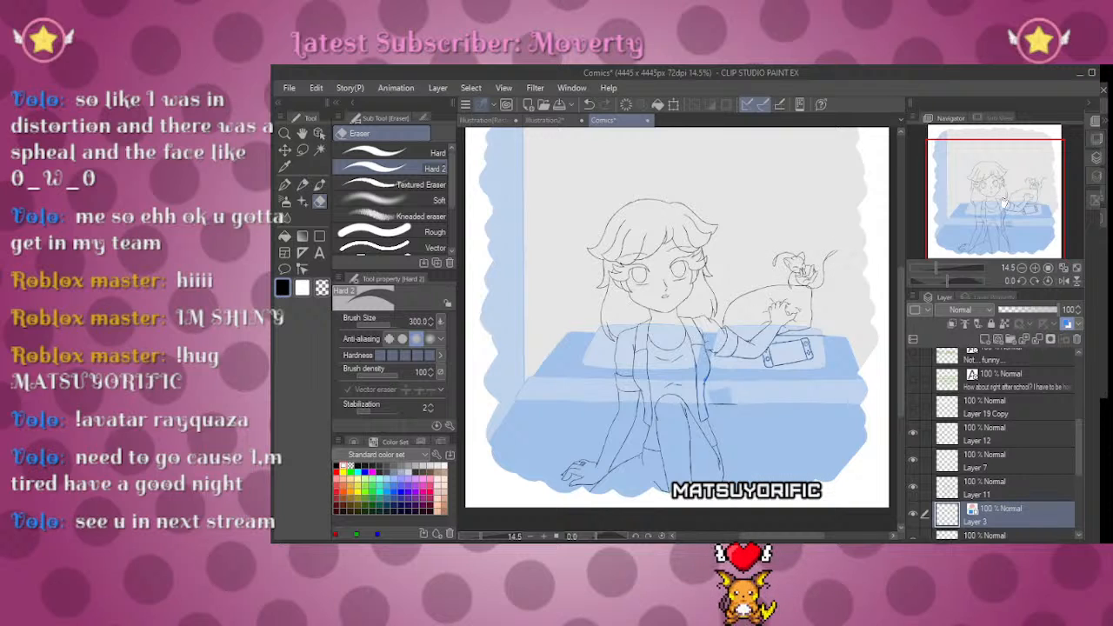
Step: Erase the leftover blue sketch lines around the character's jacket and hair on Layer 3
{"action": "scroll", "coordinate": [835, 365], "scroll_direction": "up", "scroll_amount": 4}
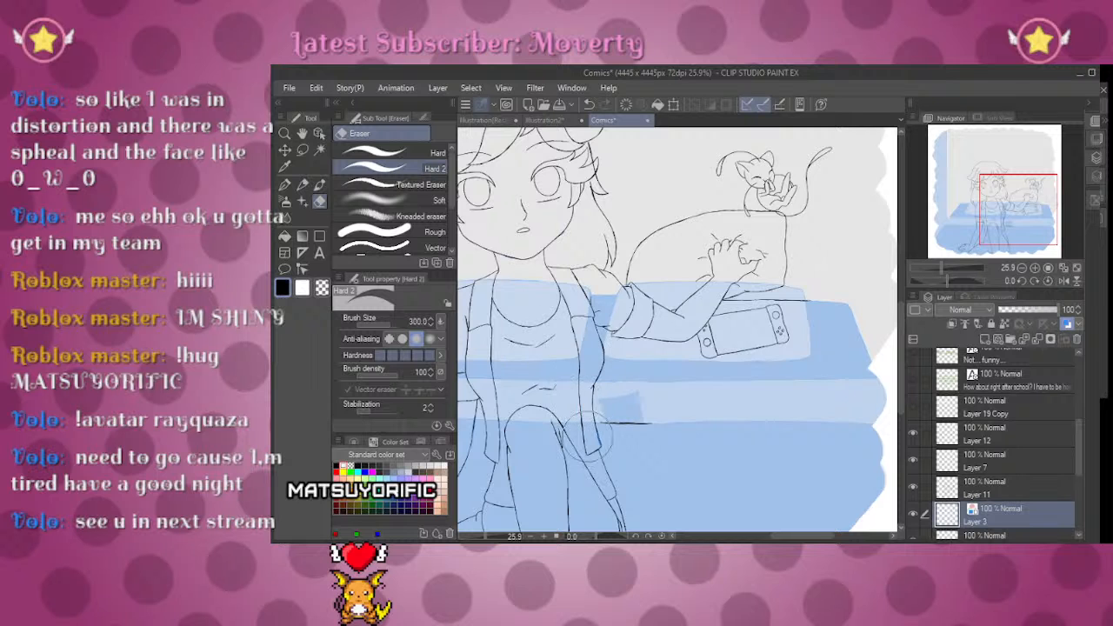
{"action": "left_click_drag", "start_coordinate": [1000, 205], "coordinate": [936, 228]}
{"action": "left_click_drag", "start_coordinate": [1006, 221], "coordinate": [1002, 189]}
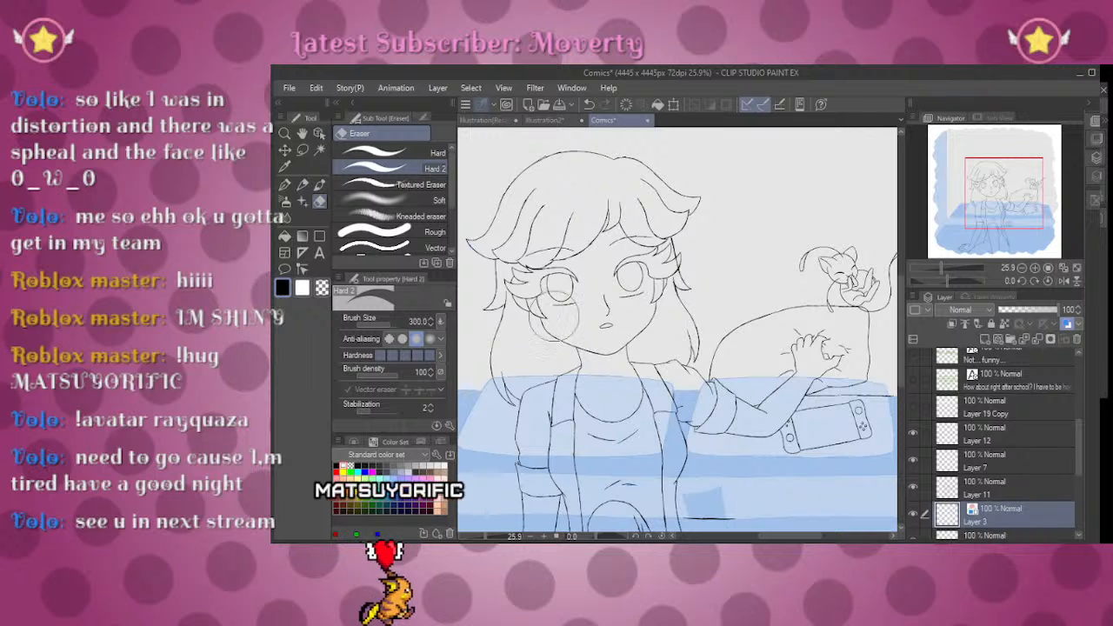
Step: Move Layer 3 above Layer 7 in the layer stack and make Layer 2 the active layer
{"action": "left_click_drag", "start_coordinate": [943, 270], "coordinate": [939, 267]}
{"action": "left_click_drag", "start_coordinate": [997, 180], "coordinate": [1011, 218]}
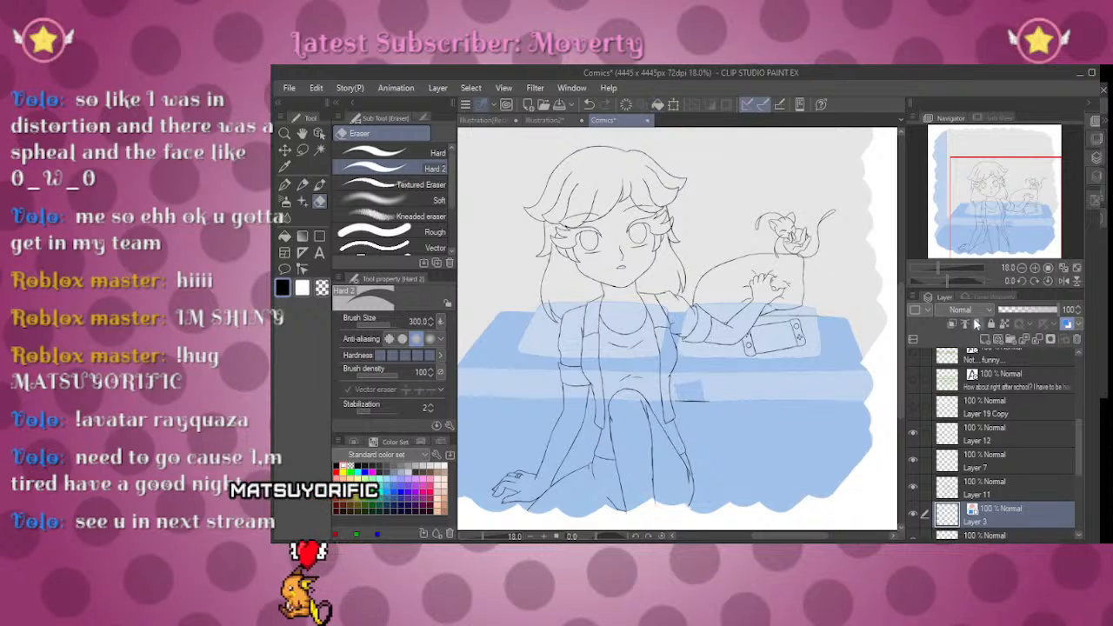
{"action": "left_click_drag", "start_coordinate": [997, 221], "coordinate": [1000, 223]}
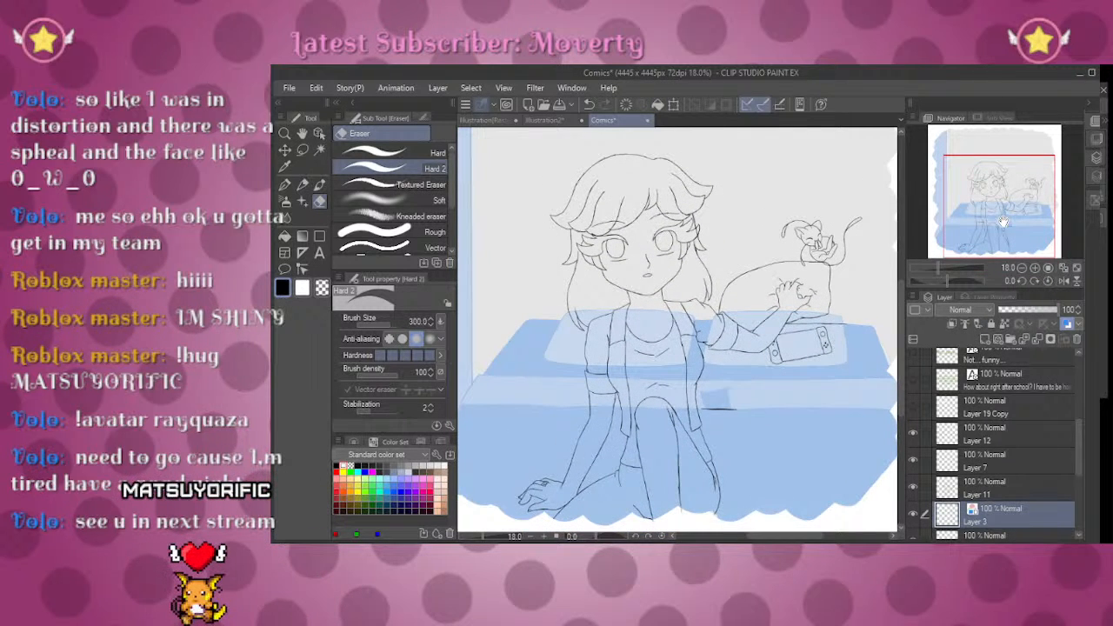
{"action": "scroll", "coordinate": [1082, 431], "scroll_direction": "down", "scroll_amount": 3}
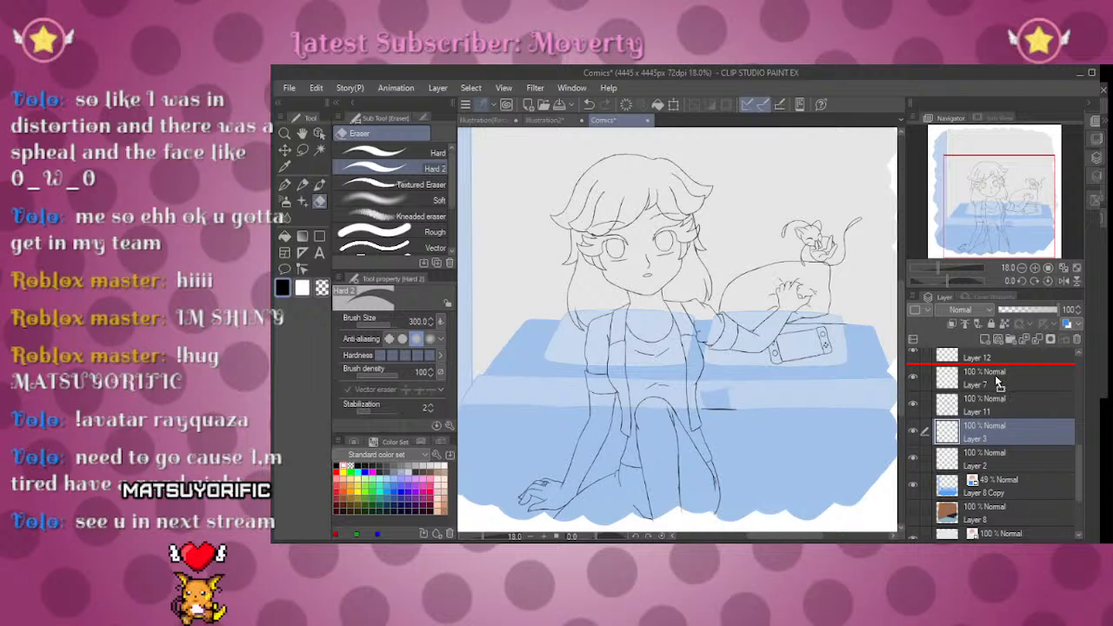
{"action": "left_click", "coordinate": [981, 454]}
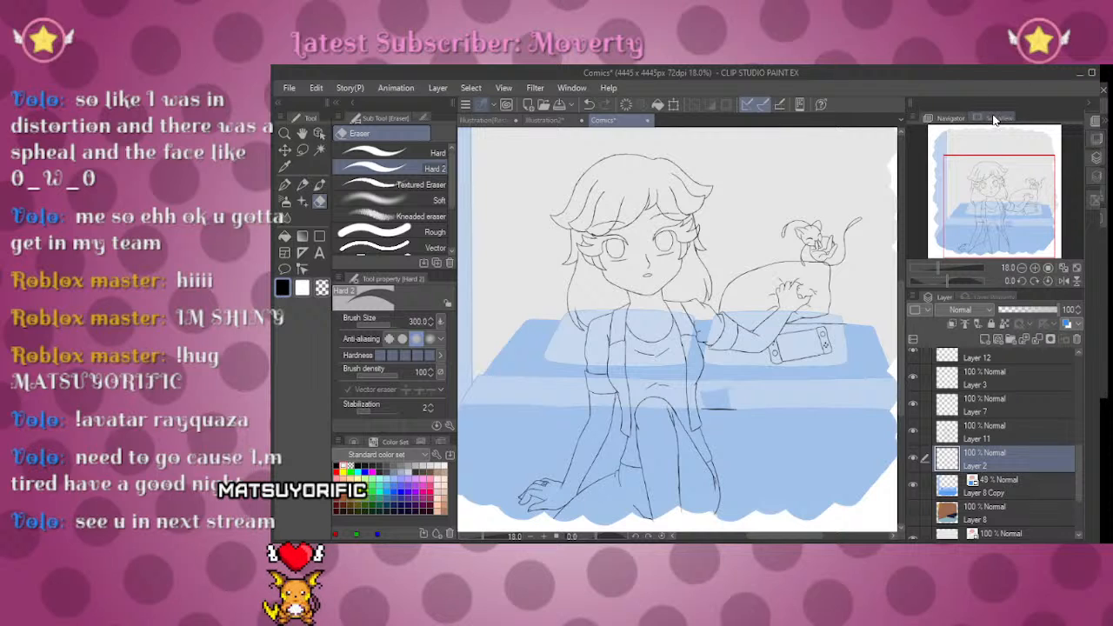
Step: Switch the colour palette from the standard set to the Adriana colour set
{"action": "left_click", "coordinate": [422, 443]}
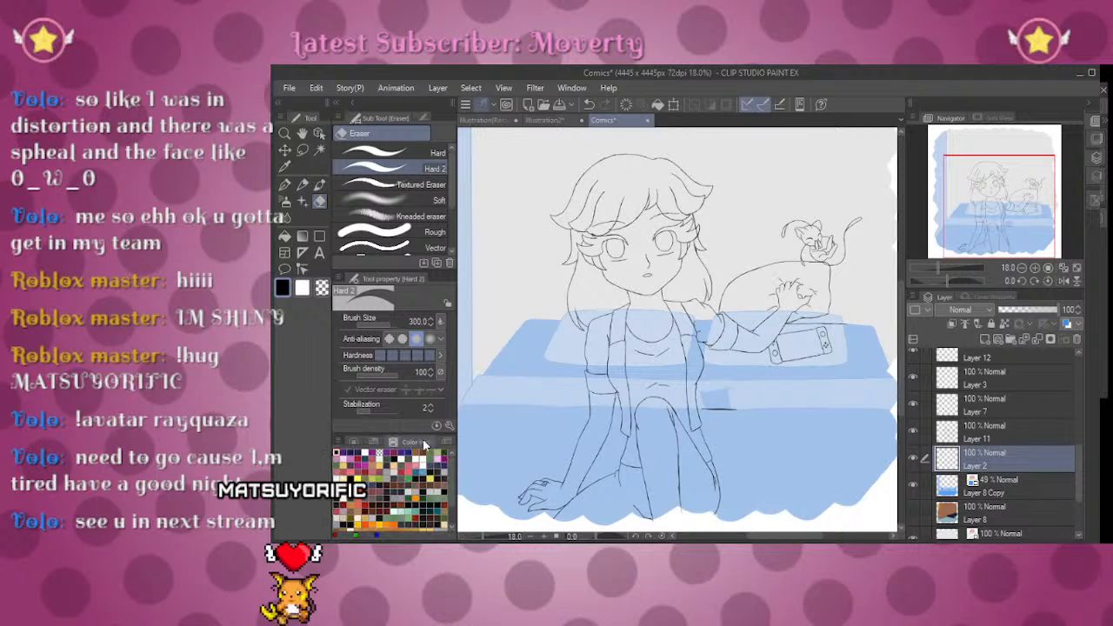
{"action": "left_click", "coordinate": [444, 443]}
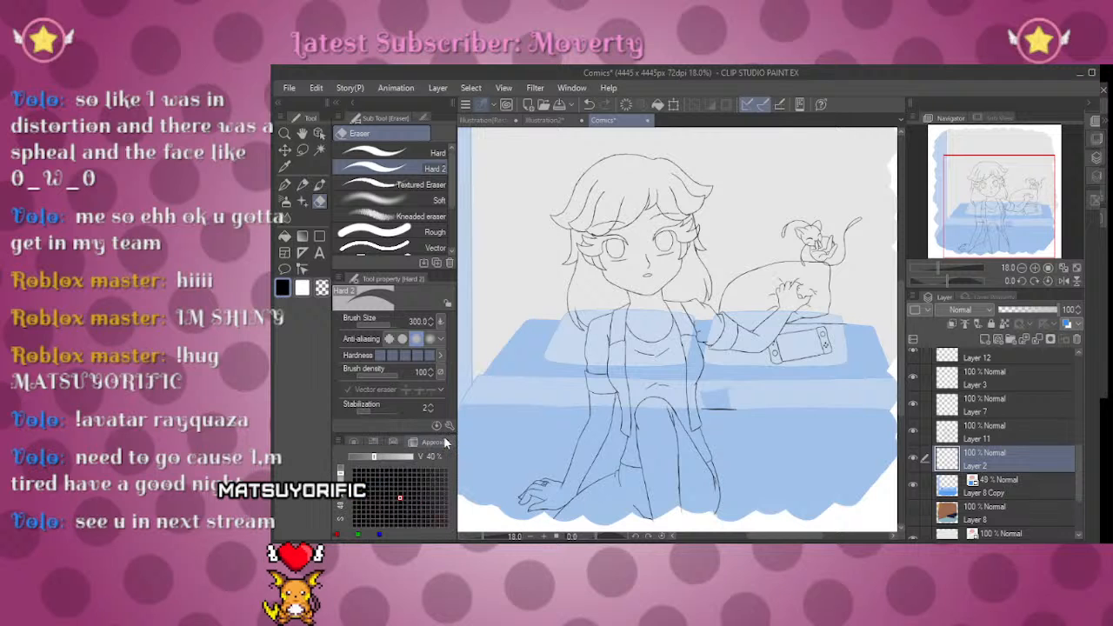
{"action": "left_click", "coordinate": [376, 441]}
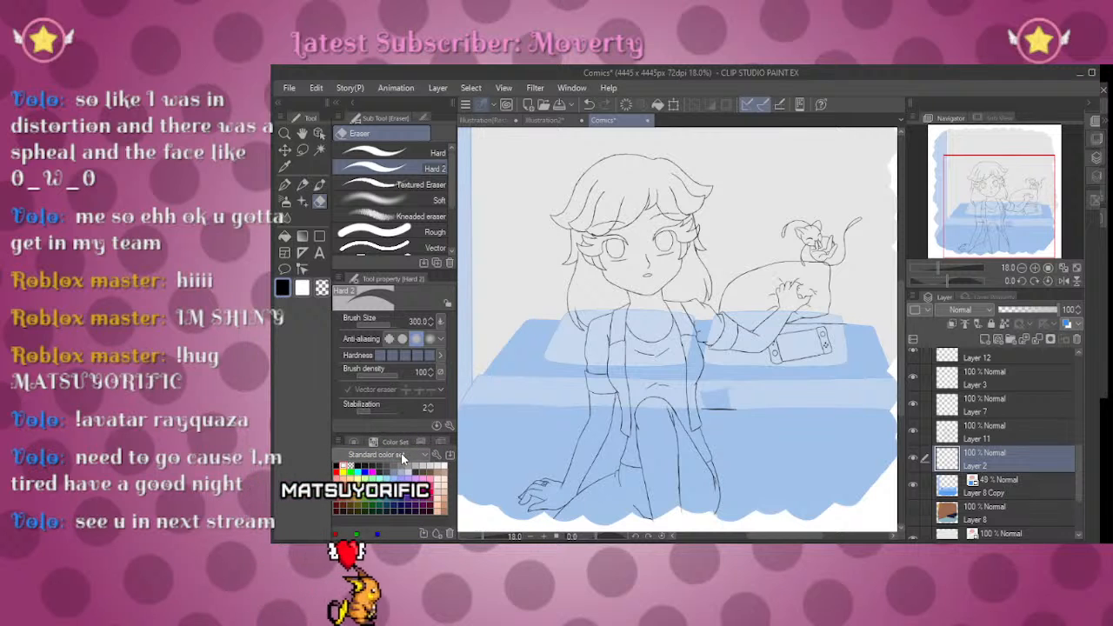
{"action": "left_click", "coordinate": [383, 259]}
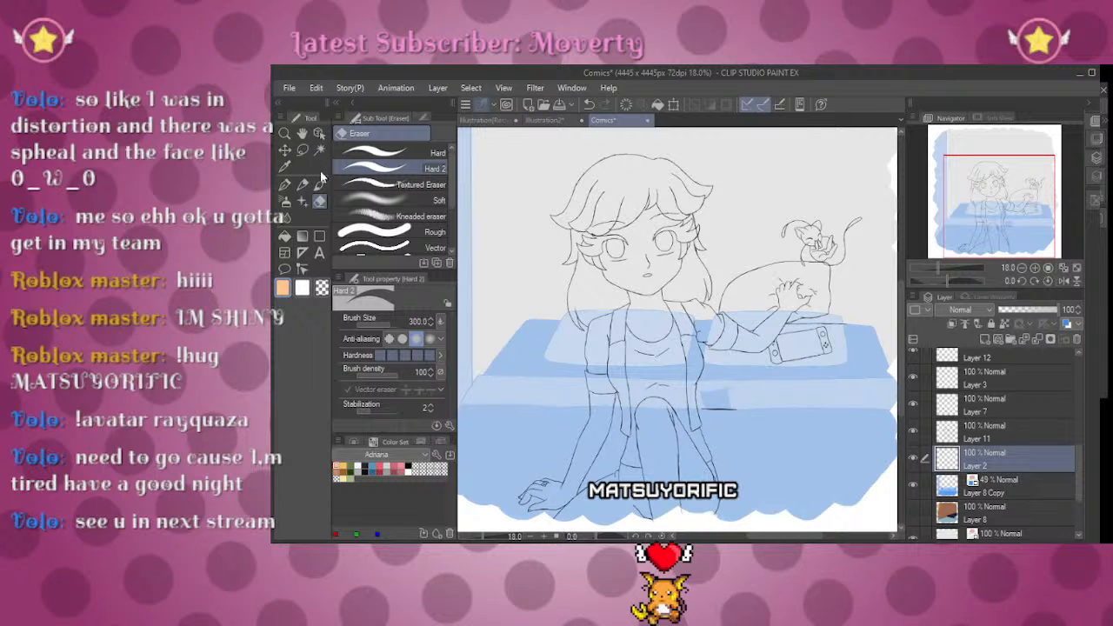
Step: Fill the character's jeans blue on Layer 2 using Refer other layers, and hide the Layer 8 Copy sketch
{"action": "key", "text": "g"}
{"action": "key", "text": "g"}
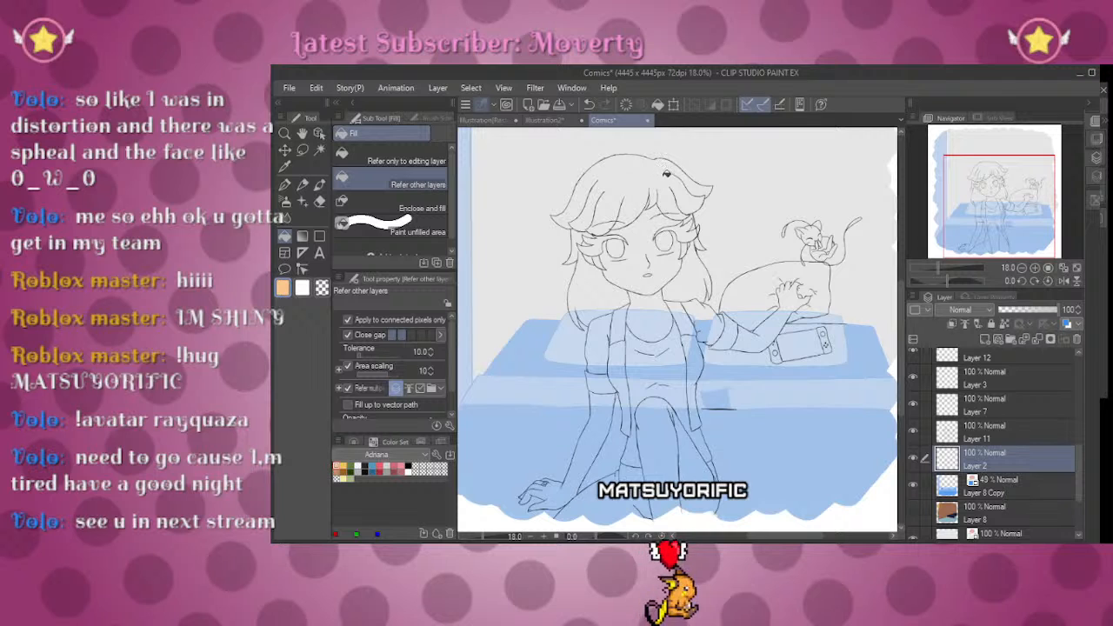
{"action": "left_click", "coordinate": [374, 465]}
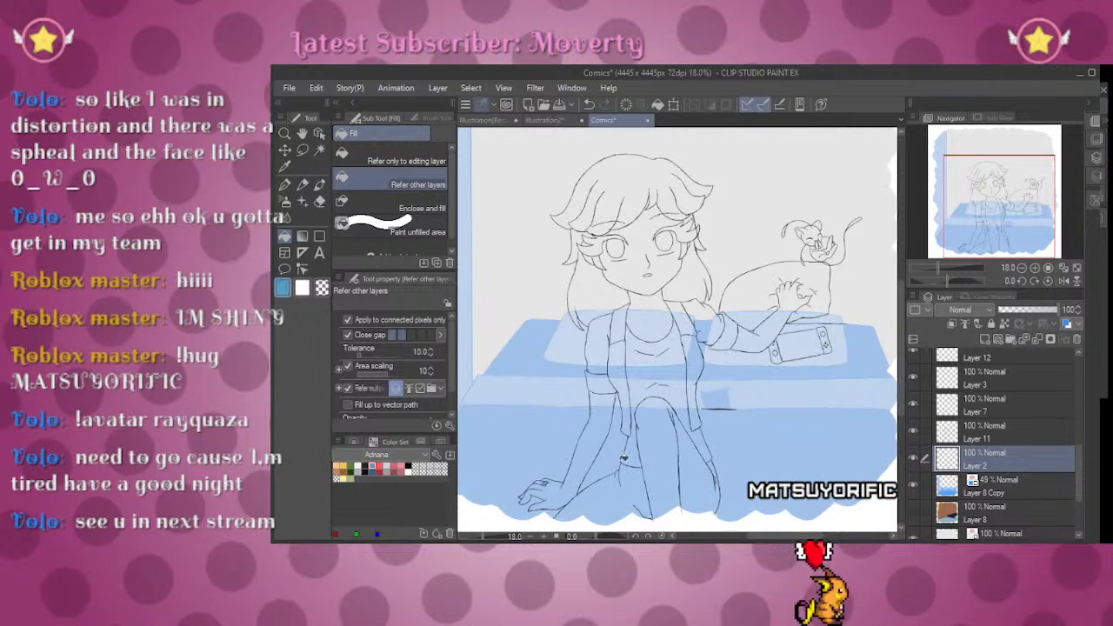
{"action": "left_click", "coordinate": [636, 480]}
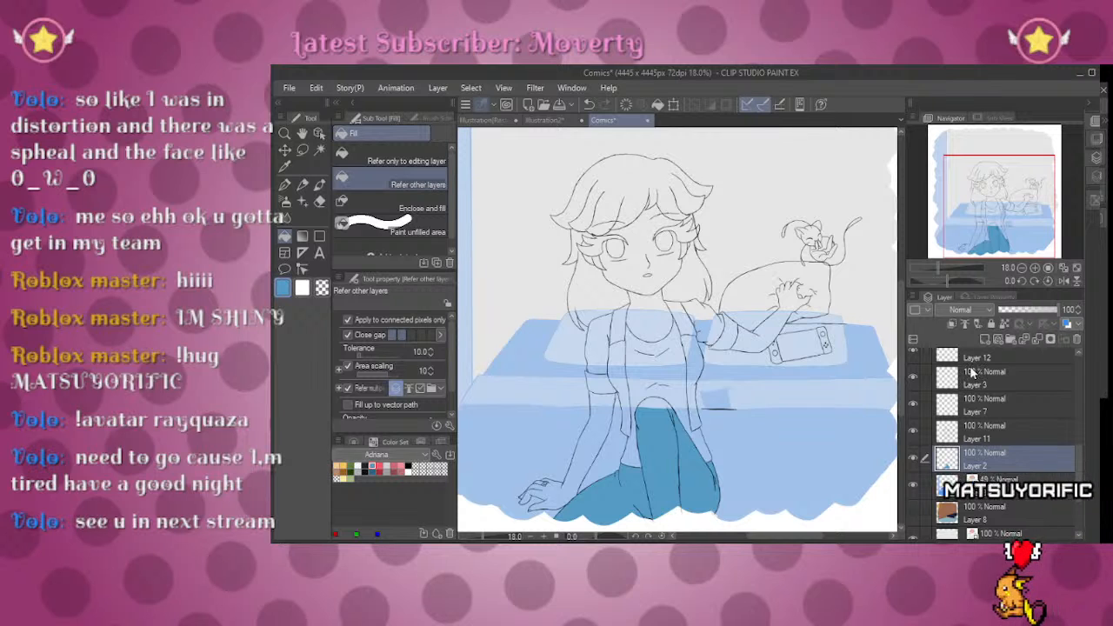
{"action": "left_click", "coordinate": [913, 483]}
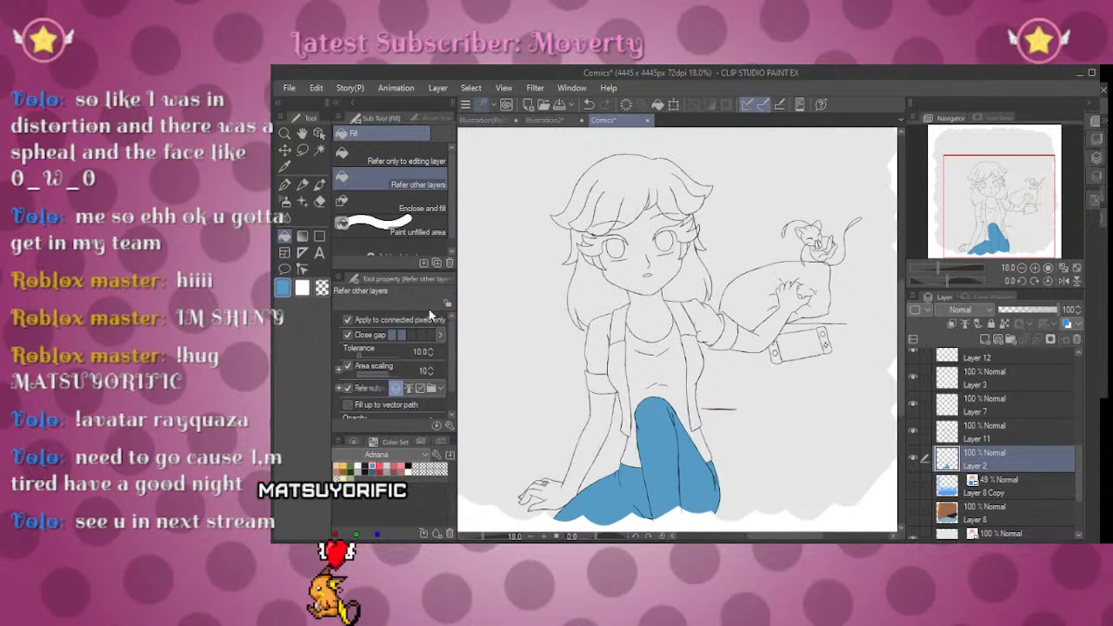
Step: Fill the character's face, neck, arms and hands with peach, and her finger ring with light grey
{"action": "left_click", "coordinate": [599, 430], "text": "alt"}
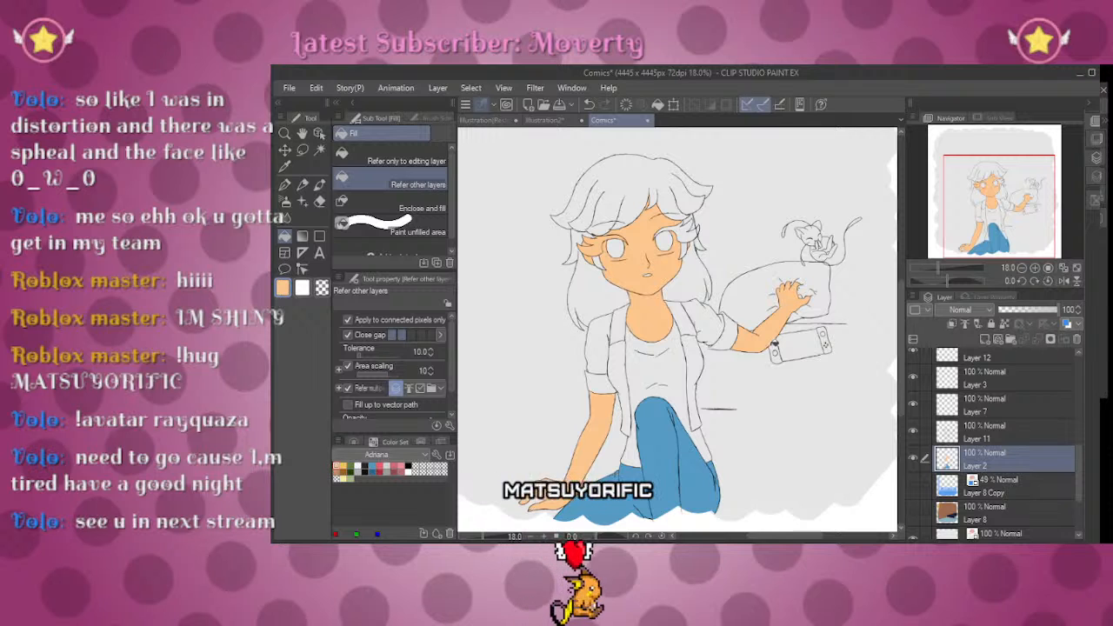
{"action": "left_click_drag", "start_coordinate": [1002, 207], "coordinate": [962, 260]}
{"action": "scroll", "coordinate": [973, 221], "scroll_direction": "up", "scroll_amount": 6}
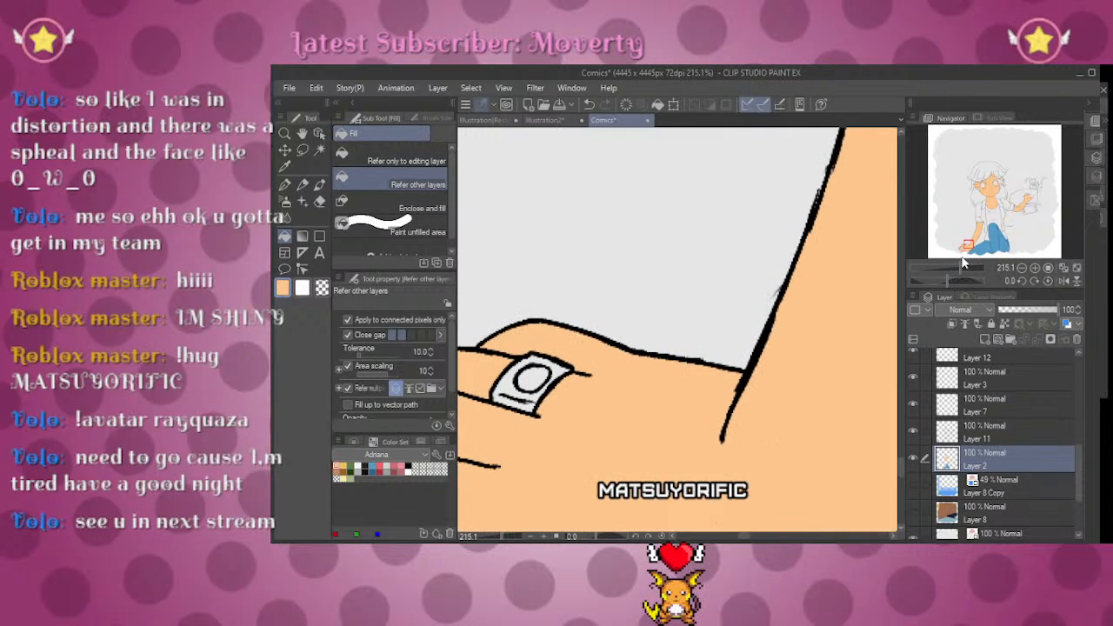
{"action": "left_click", "coordinate": [365, 467]}
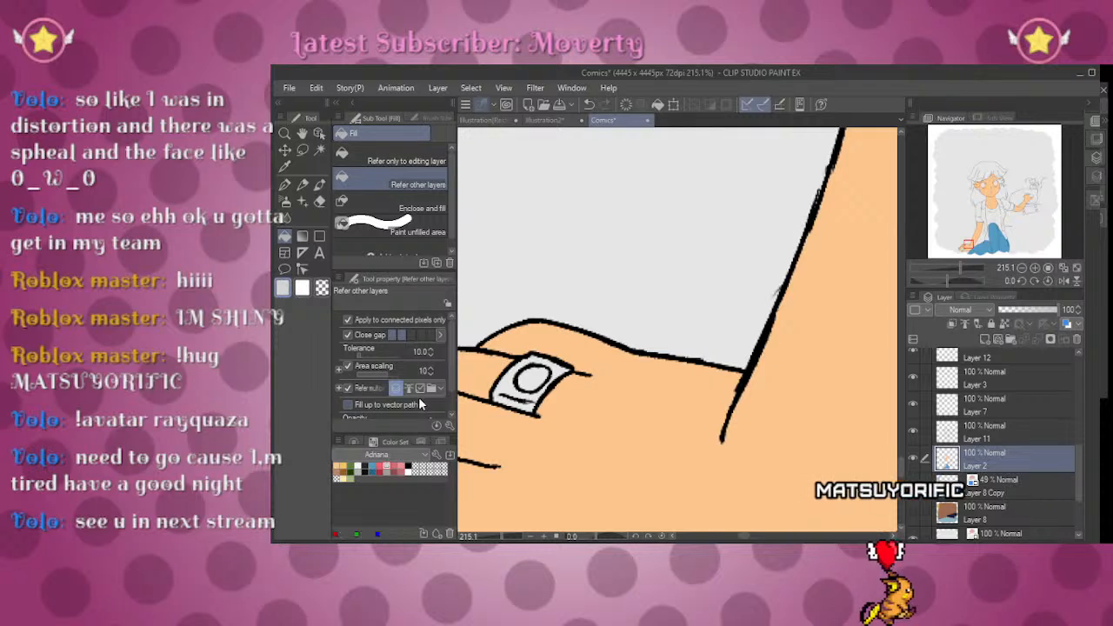
{"action": "left_click", "coordinate": [398, 160]}
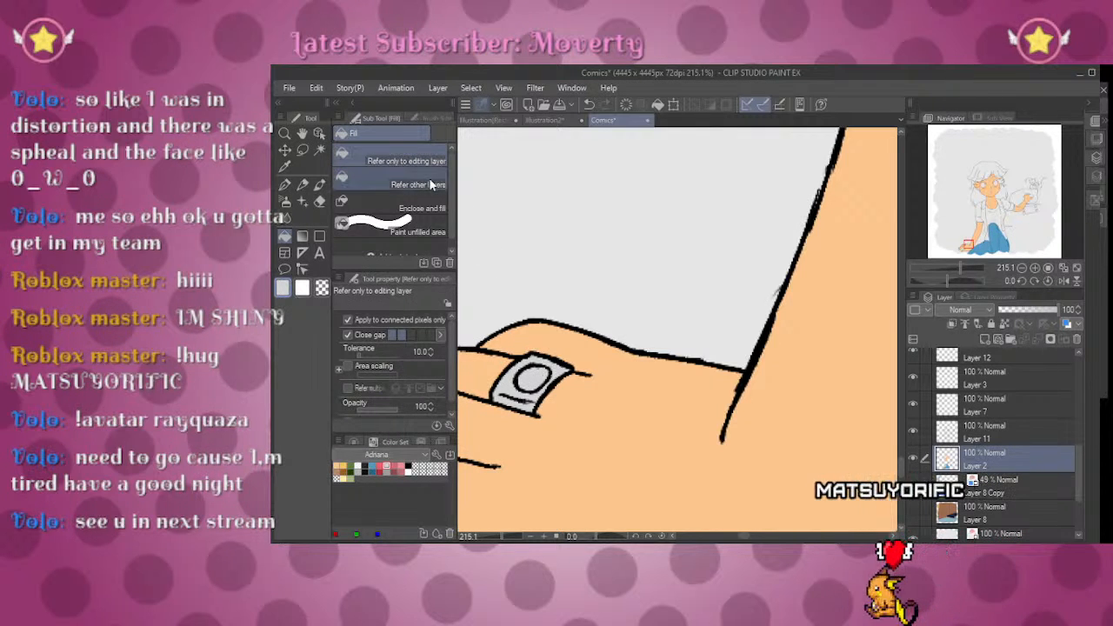
{"action": "left_click", "coordinate": [408, 184]}
Step: Fill the sleeves, cuffs, collar and front panels of the character's open jacket with off-white
{"action": "left_click_drag", "start_coordinate": [960, 266], "coordinate": [995, 212]}
{"action": "left_click", "coordinate": [761, 356]}
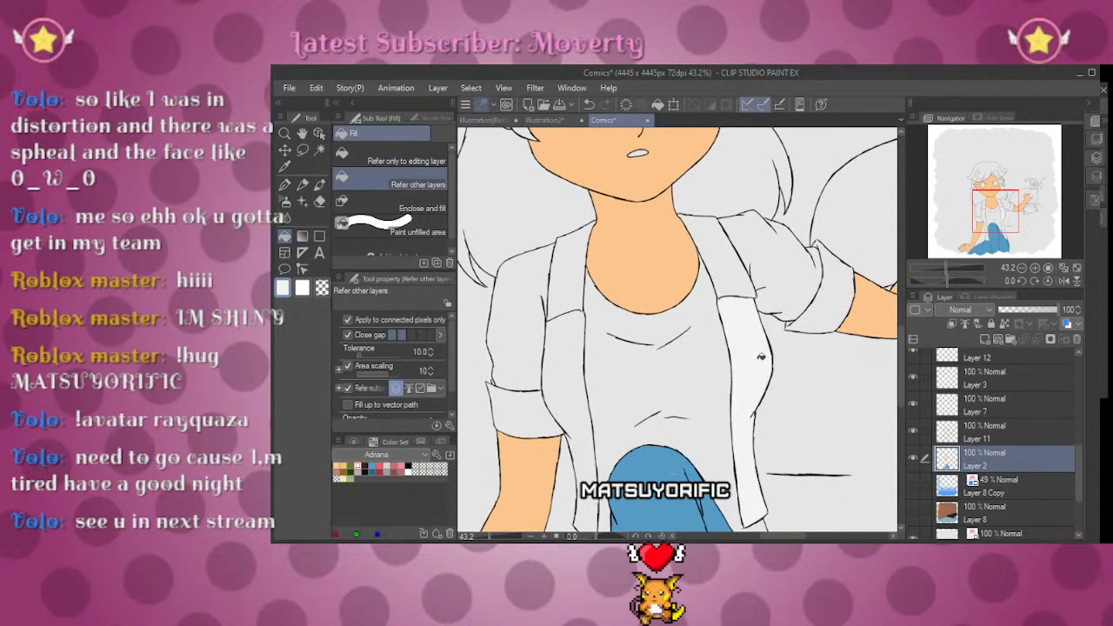
{"action": "left_click", "coordinate": [791, 286]}
{"action": "left_click", "coordinate": [836, 292]}
{"action": "left_click", "coordinate": [744, 287]}
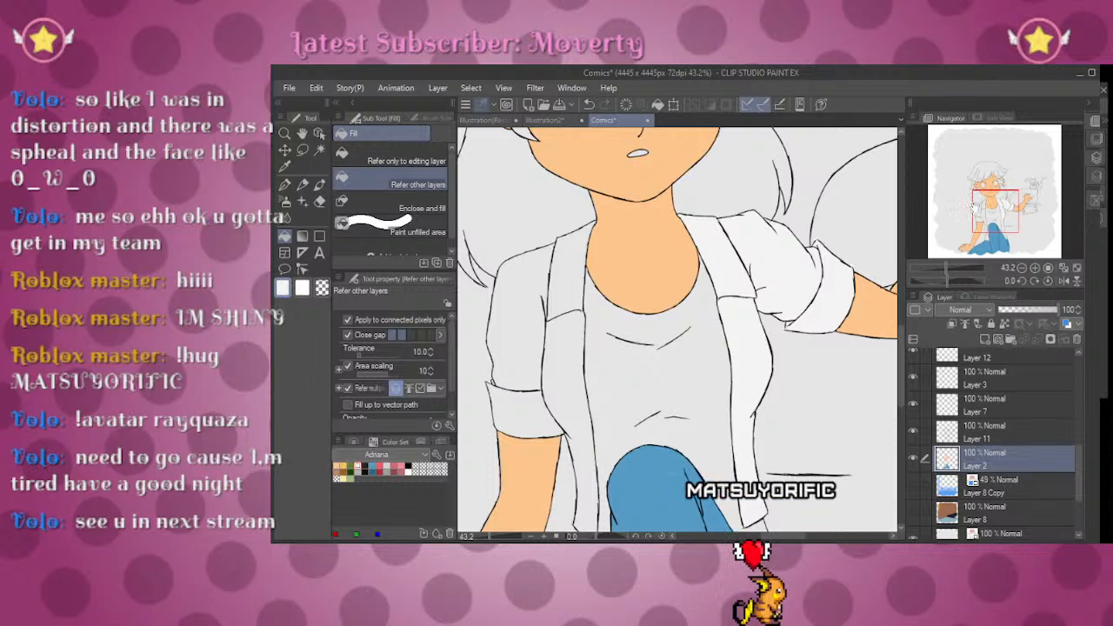
{"action": "left_click_drag", "start_coordinate": [569, 359], "coordinate": [594, 341]}
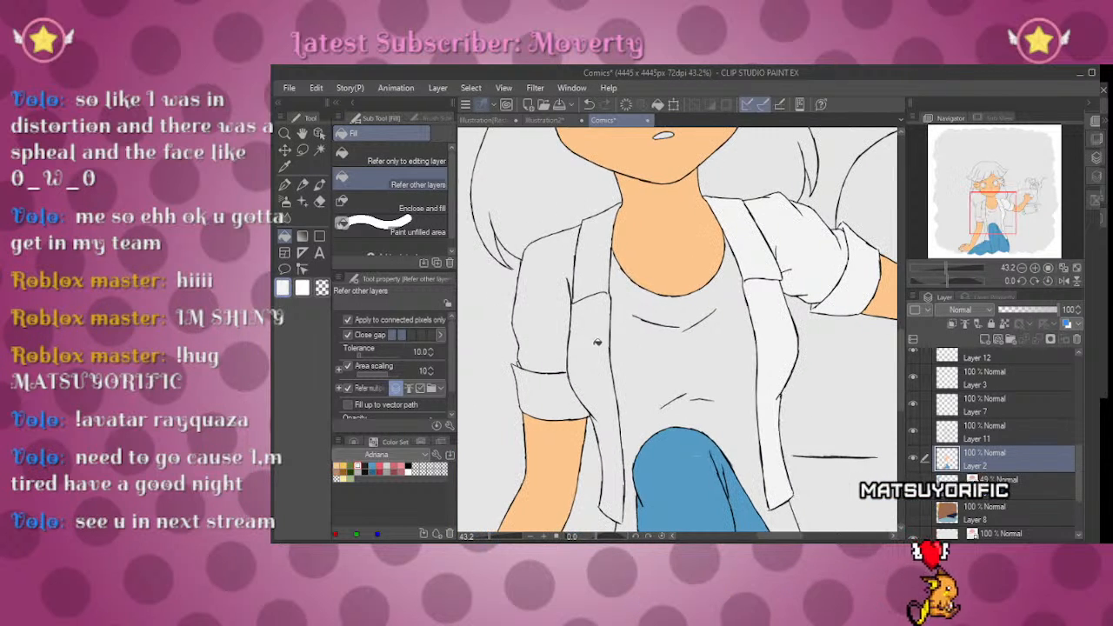
{"action": "left_click", "coordinate": [594, 341]}
{"action": "left_click", "coordinate": [575, 285]}
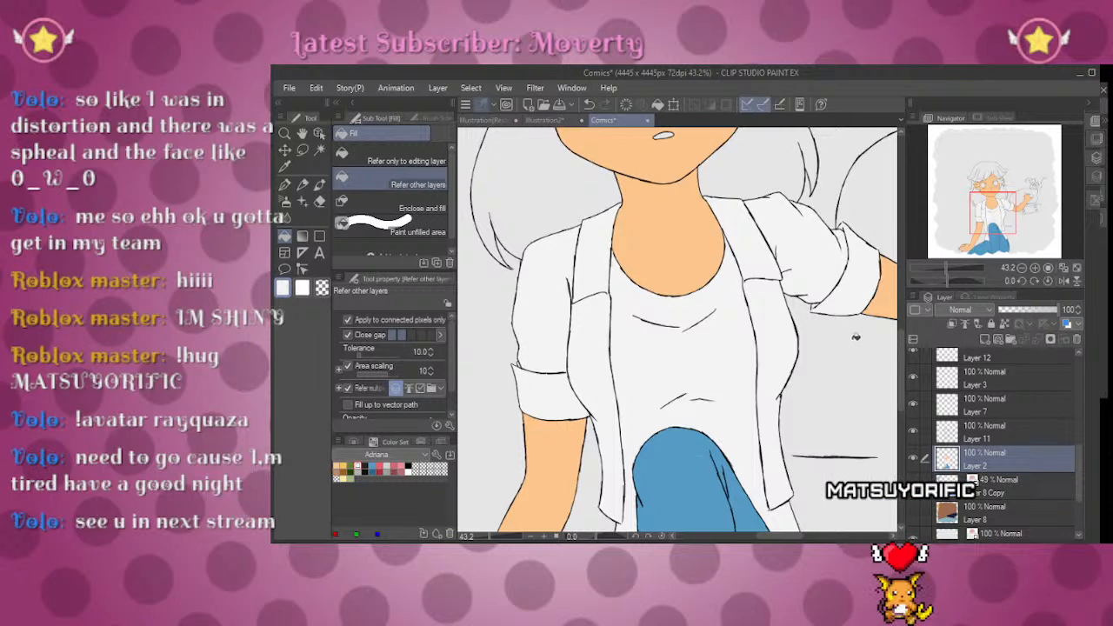
Step: Duplicate the G-pen sub tool
{"action": "key", "text": "p"}
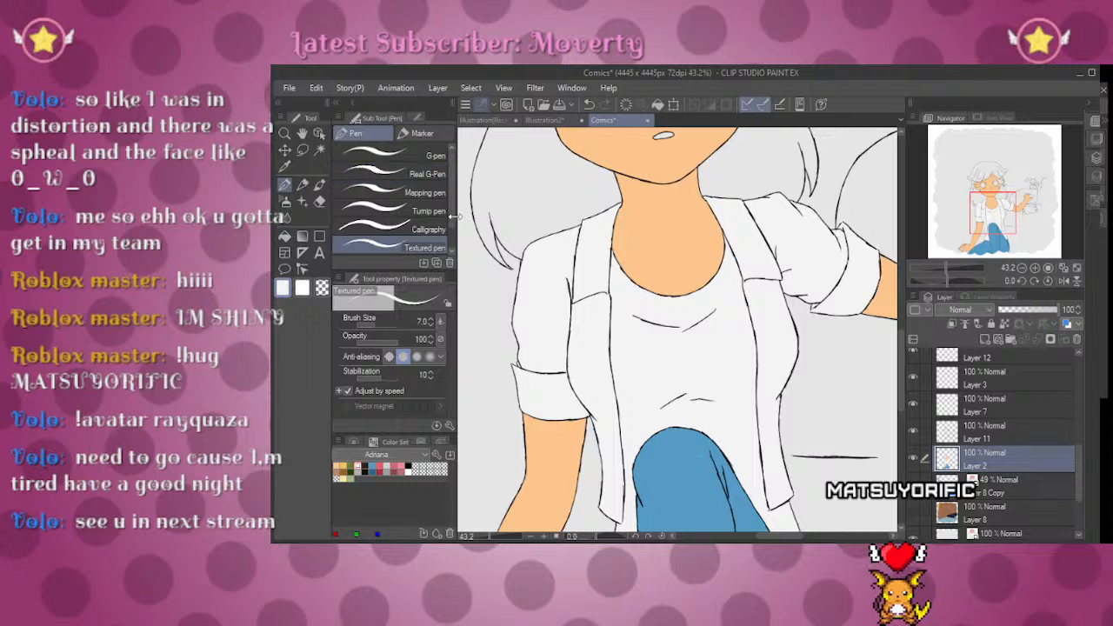
{"action": "key", "text": "bracketright"}
{"action": "key", "text": "bracketright"}
{"action": "key", "text": "bracketright"}
{"action": "key", "text": "bracketright"}
{"action": "key", "text": "bracketleft"}
{"action": "key", "text": "bracketleft"}
{"action": "key", "text": "bracketleft"}
{"action": "key", "text": "bracketleft"}
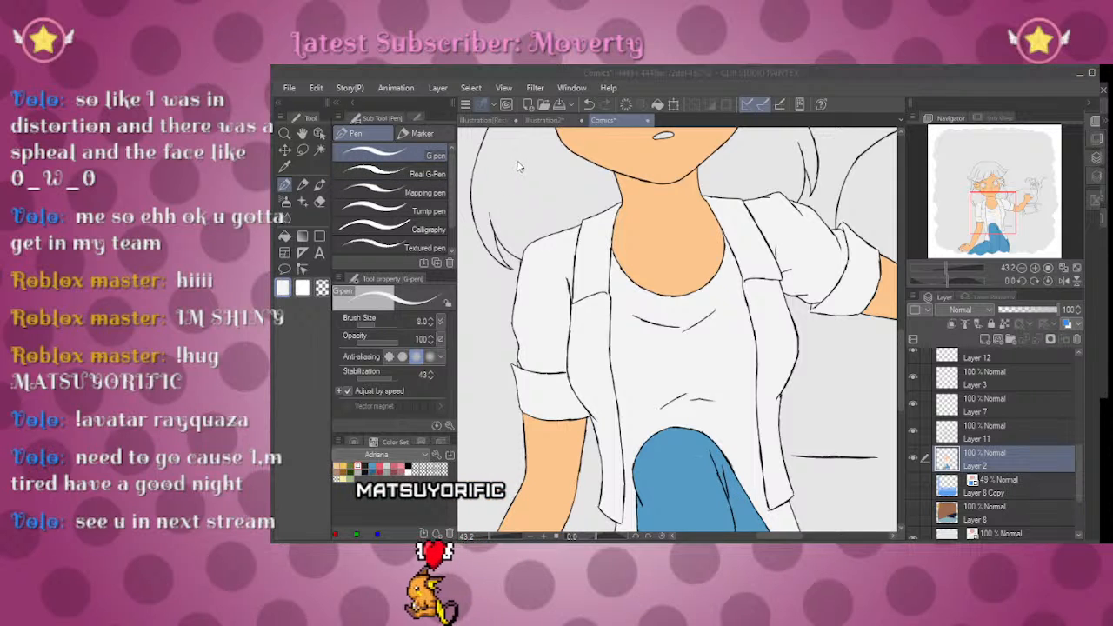
{"action": "key", "text": "Return"}
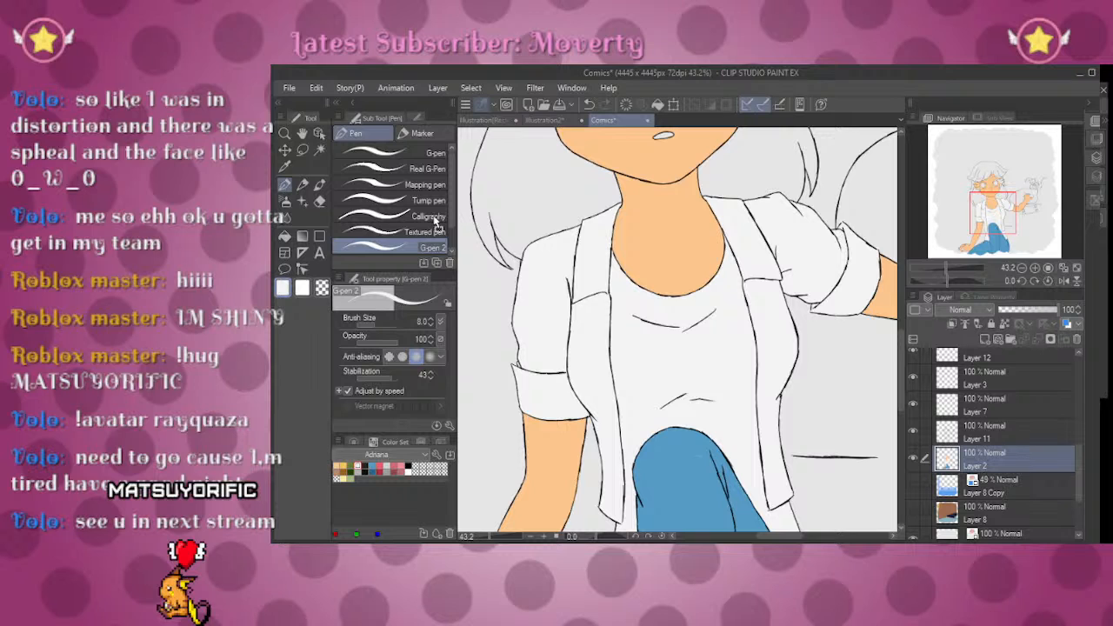
Step: Place the G-pen copy directly below G-pen and set its stabilization to 6 and brush size to 60
{"action": "left_click_drag", "start_coordinate": [432, 248], "coordinate": [432, 168]}
{"action": "left_click", "coordinate": [388, 379]}
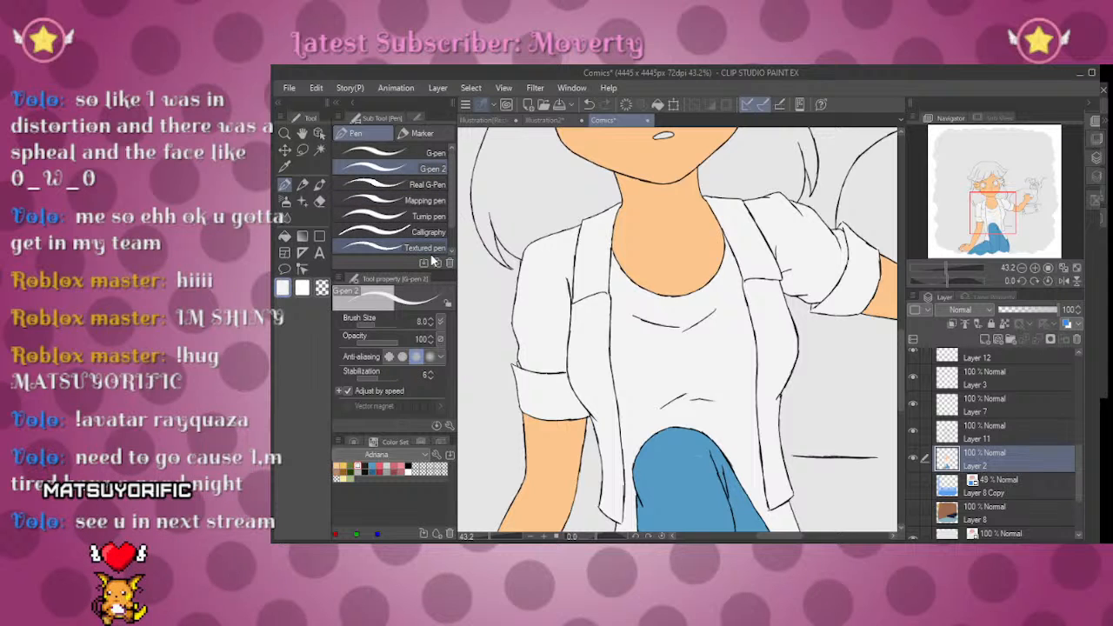
{"action": "key", "text": "bracketright"}
{"action": "key", "text": "bracketright"}
{"action": "key", "text": "bracketright"}
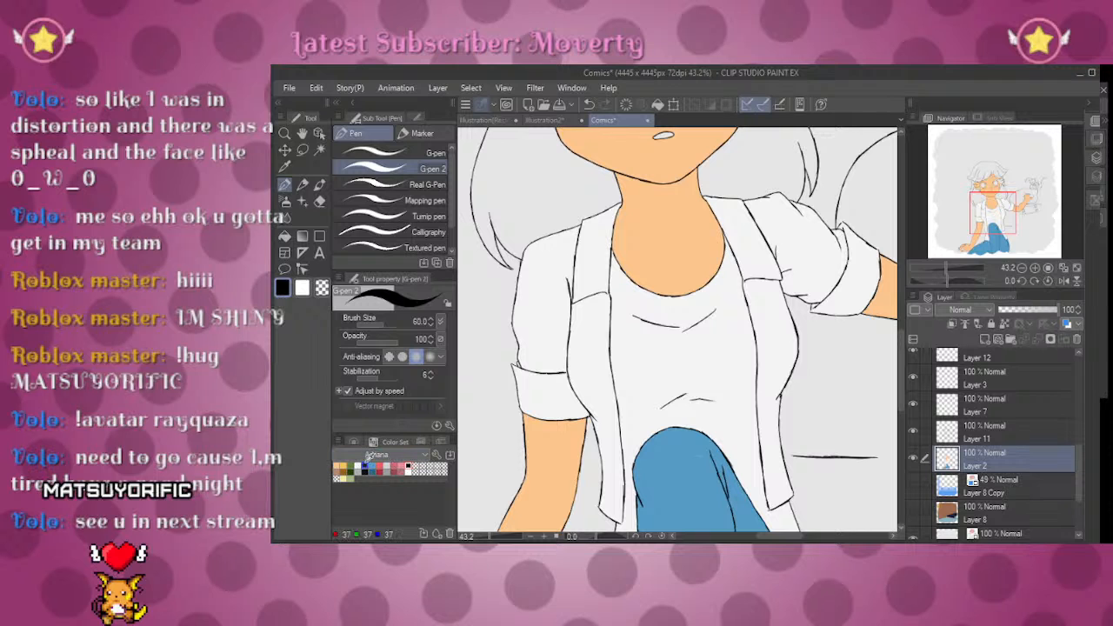
Step: Try to fill the shirt under the jacket with near-black, and undo the fill
{"action": "key", "text": "g"}
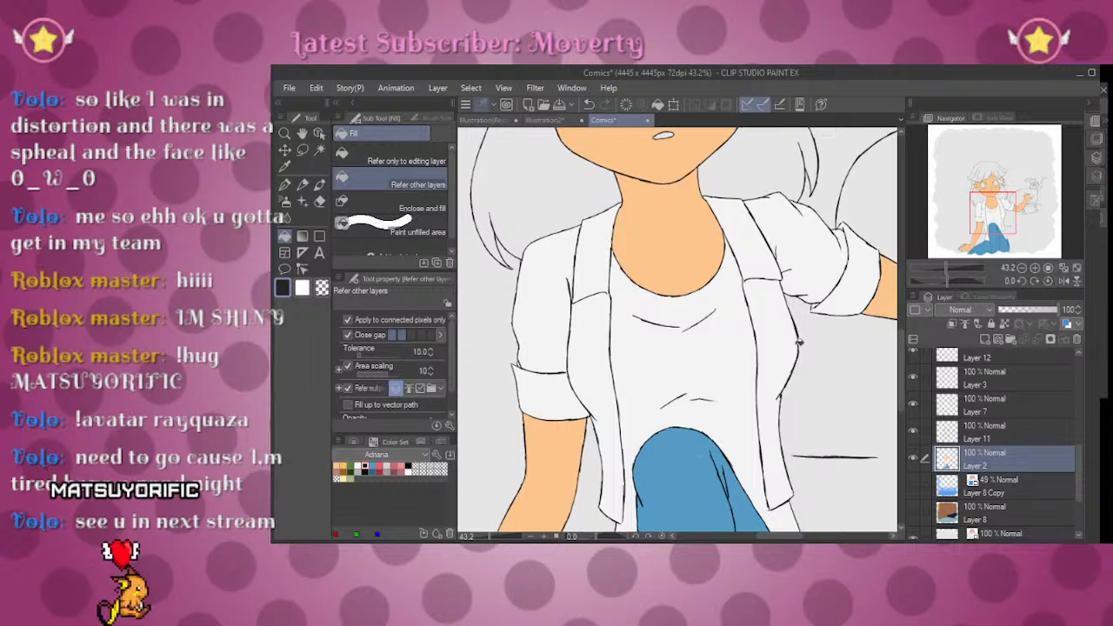
{"action": "left_click", "coordinate": [737, 369]}
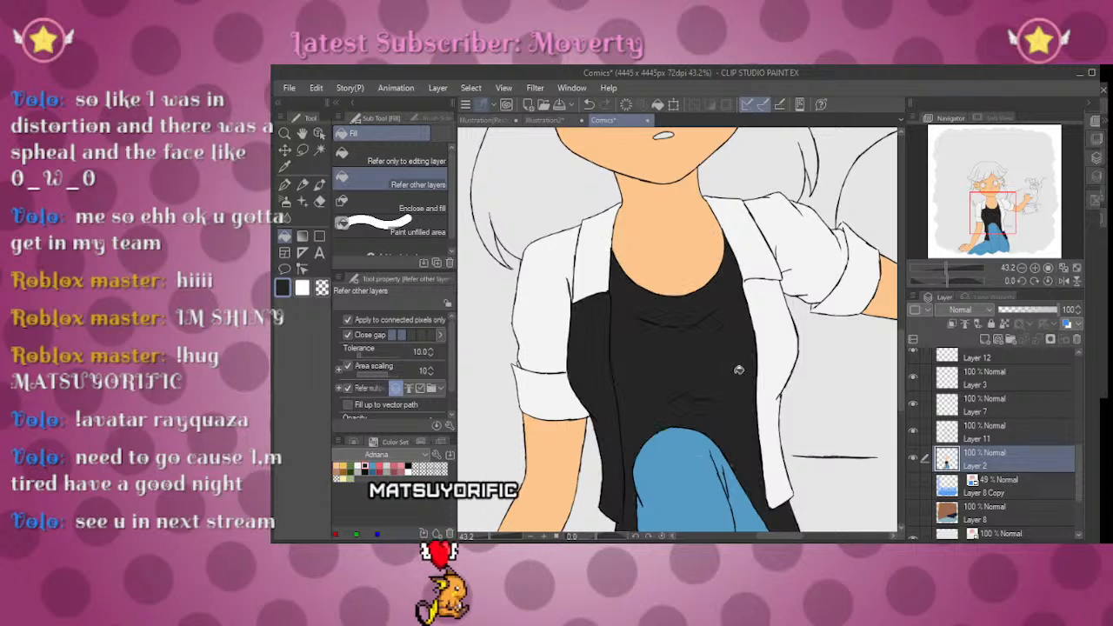
{"action": "left_click_drag", "start_coordinate": [993, 211], "coordinate": [994, 224]}
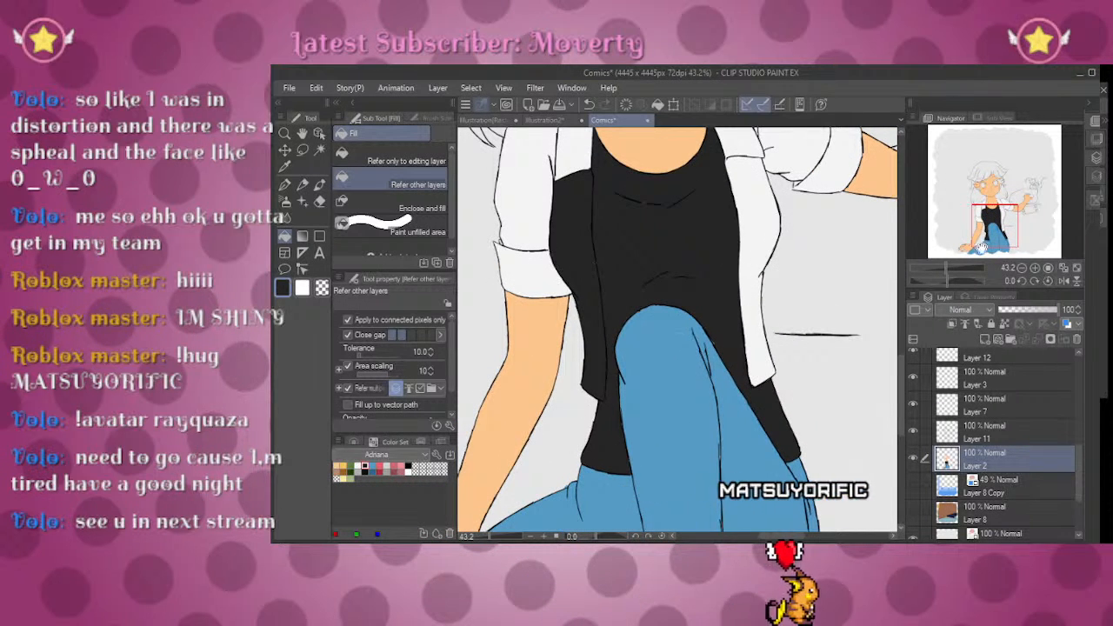
{"action": "key", "text": "ctrl+z"}
Step: Fill the shirt between the jacket panels and the raised knee with near-black
{"action": "left_click_drag", "start_coordinate": [947, 268], "coordinate": [954, 267]}
{"action": "scroll", "coordinate": [495, 462], "scroll_direction": "up", "scroll_amount": 6}
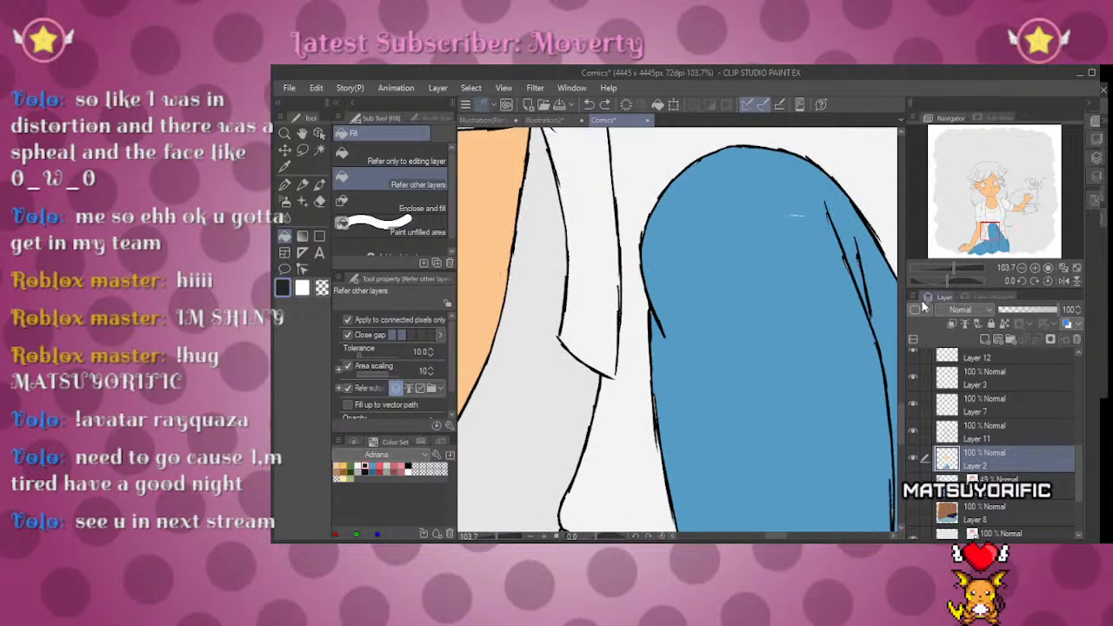
{"action": "key", "text": "p"}
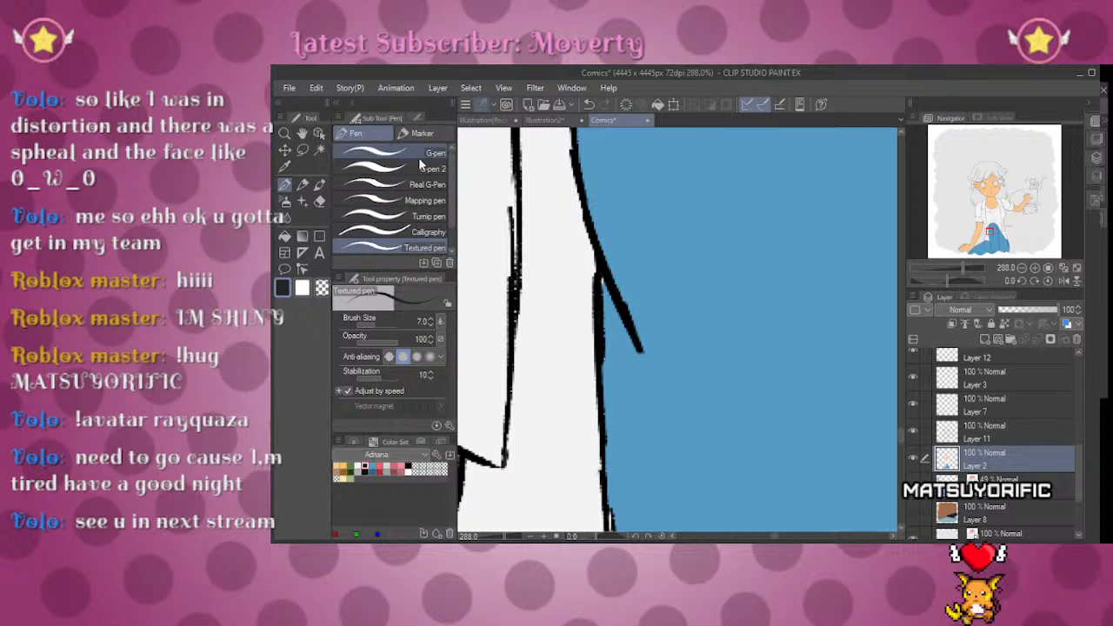
{"action": "key", "text": "g"}
{"action": "key", "text": "g"}
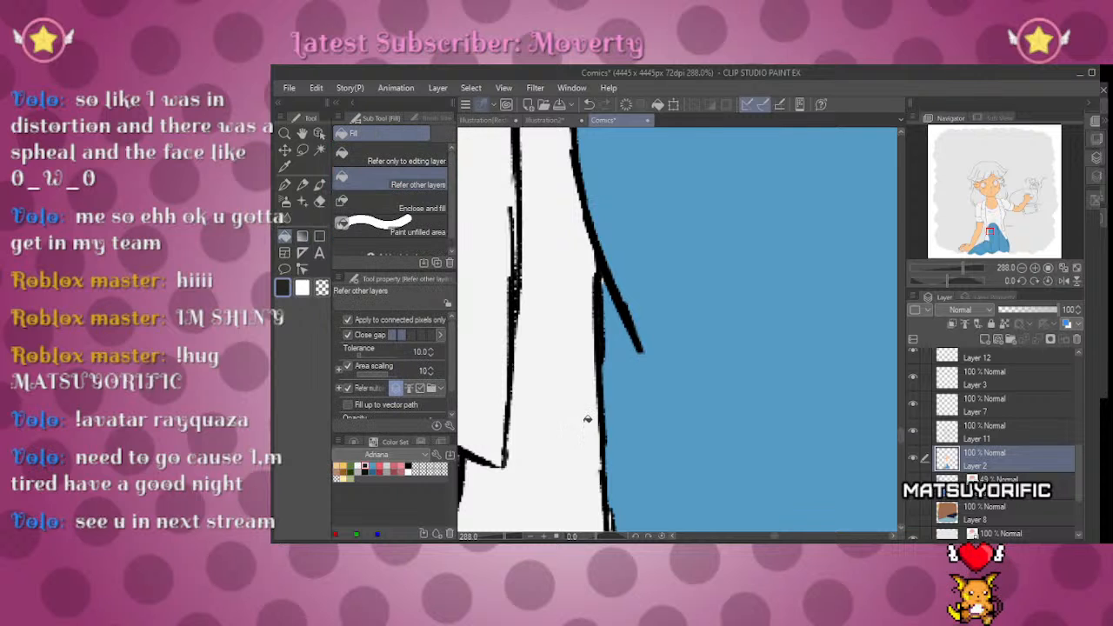
{"action": "left_click", "coordinate": [588, 418]}
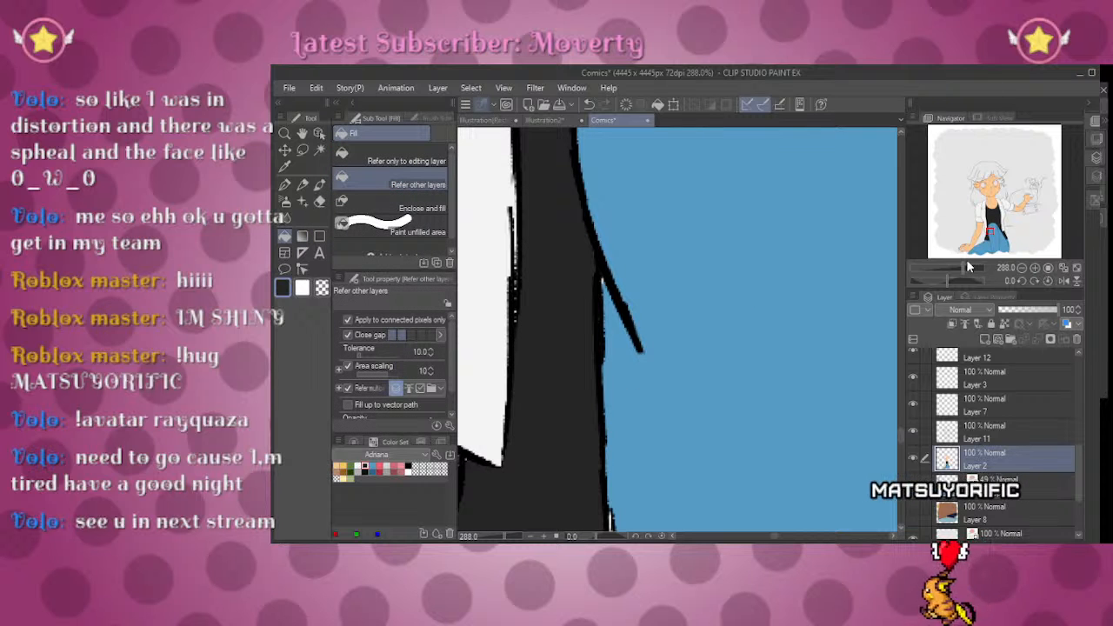
Step: Paint over the unfilled gaps along the raised knee's outline in the jeans blue with G-pen 2
{"action": "left_click_drag", "start_coordinate": [966, 268], "coordinate": [960, 266]}
{"action": "key", "text": "p"}
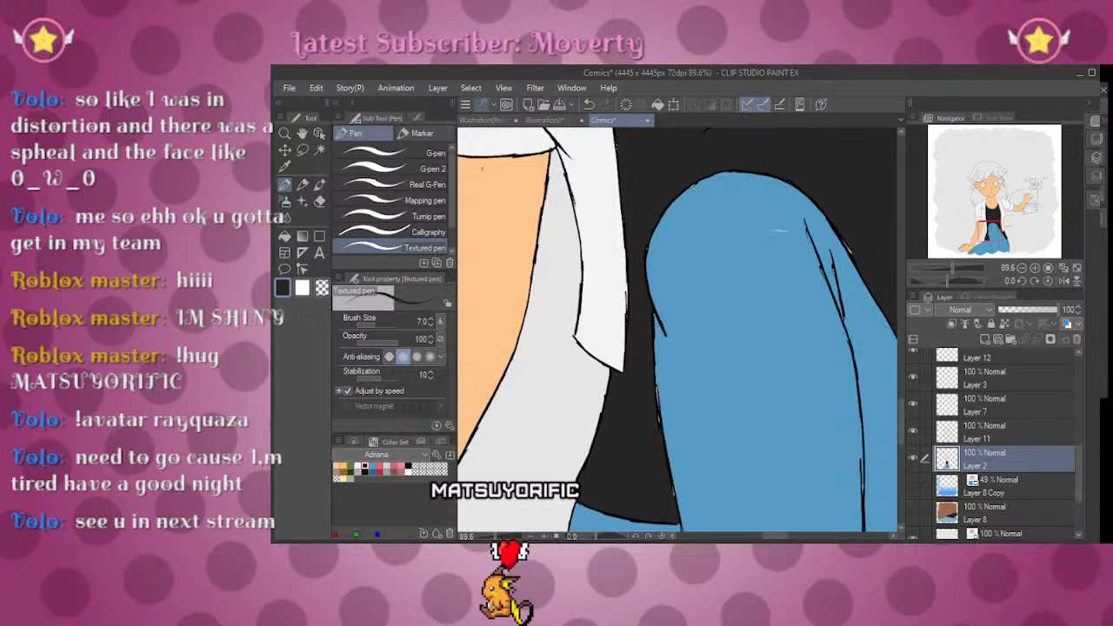
{"action": "key", "text": "p"}
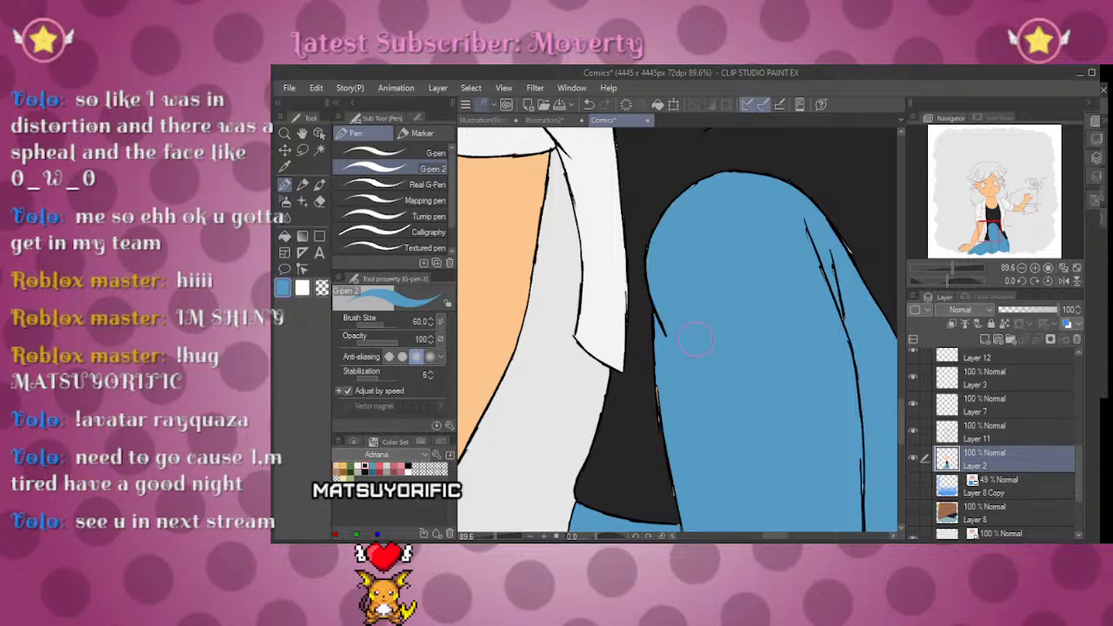
{"action": "left_click_drag", "start_coordinate": [695, 340], "coordinate": [651, 411]}
{"action": "left_click_drag", "start_coordinate": [1011, 233], "coordinate": [982, 223]}
{"action": "left_click_drag", "start_coordinate": [951, 270], "coordinate": [939, 267]}
{"action": "left_click_drag", "start_coordinate": [994, 213], "coordinate": [1012, 212]}
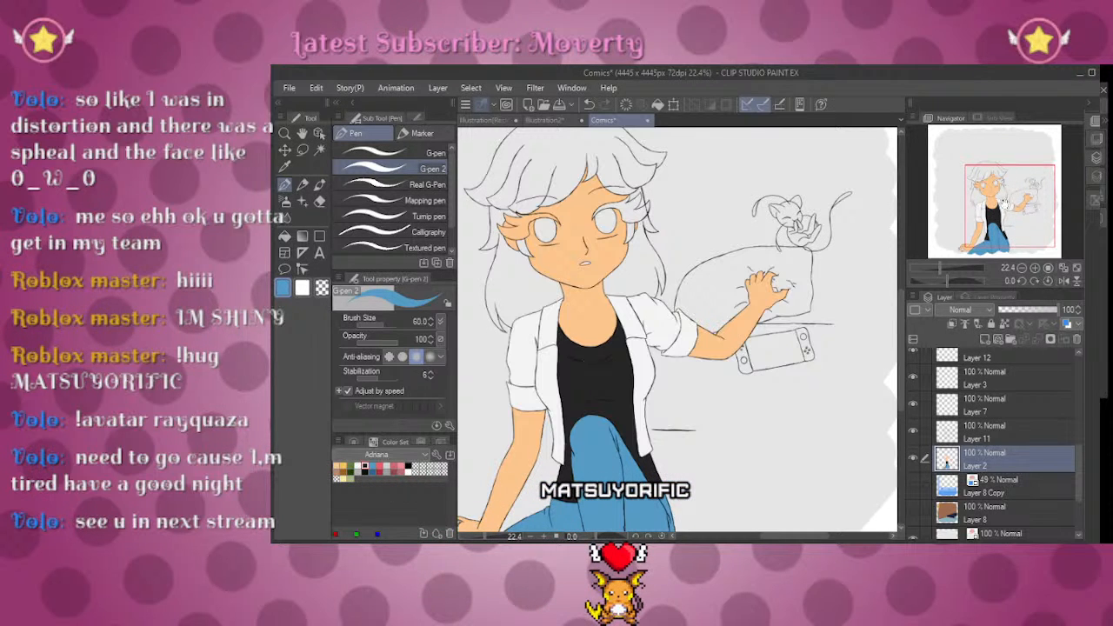
Step: Fill the upper eyelashes of the character's left eye solid black using Refer other layers
{"action": "mouse_move", "coordinate": [678, 330]}
{"action": "left_mouse_down"}
{"action": "mouse_move", "coordinate": [704, 346]}
{"action": "mouse_move", "coordinate": [722, 286]}
{"action": "mouse_move", "coordinate": [711, 395]}
{"action": "mouse_move", "coordinate": [612, 357]}
{"action": "mouse_move", "coordinate": [698, 308]}
{"action": "mouse_move", "coordinate": [772, 335]}
{"action": "left_mouse_up"}
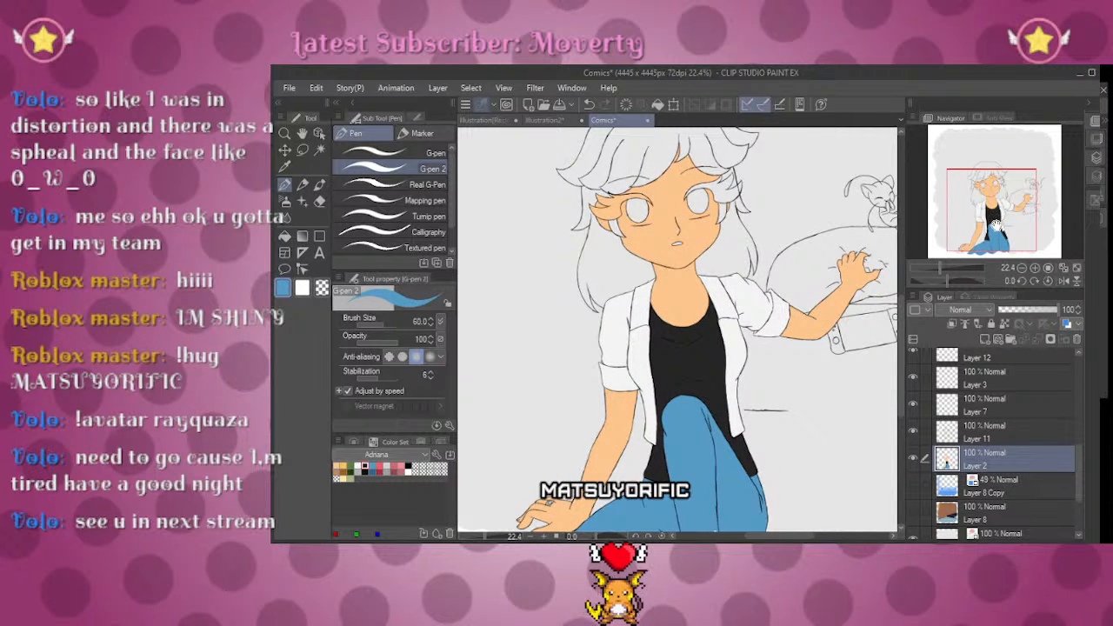
{"action": "left_click_drag", "start_coordinate": [989, 223], "coordinate": [999, 212]}
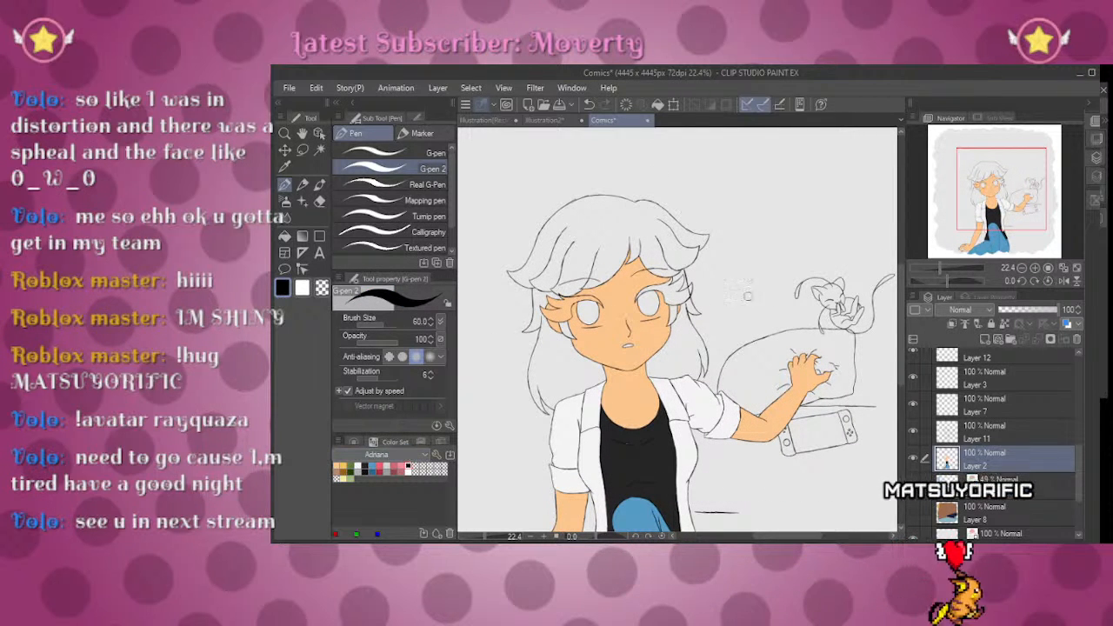
{"action": "left_click_drag", "start_coordinate": [993, 205], "coordinate": [985, 202]}
{"action": "scroll", "coordinate": [946, 261], "scroll_direction": "up", "scroll_amount": 5}
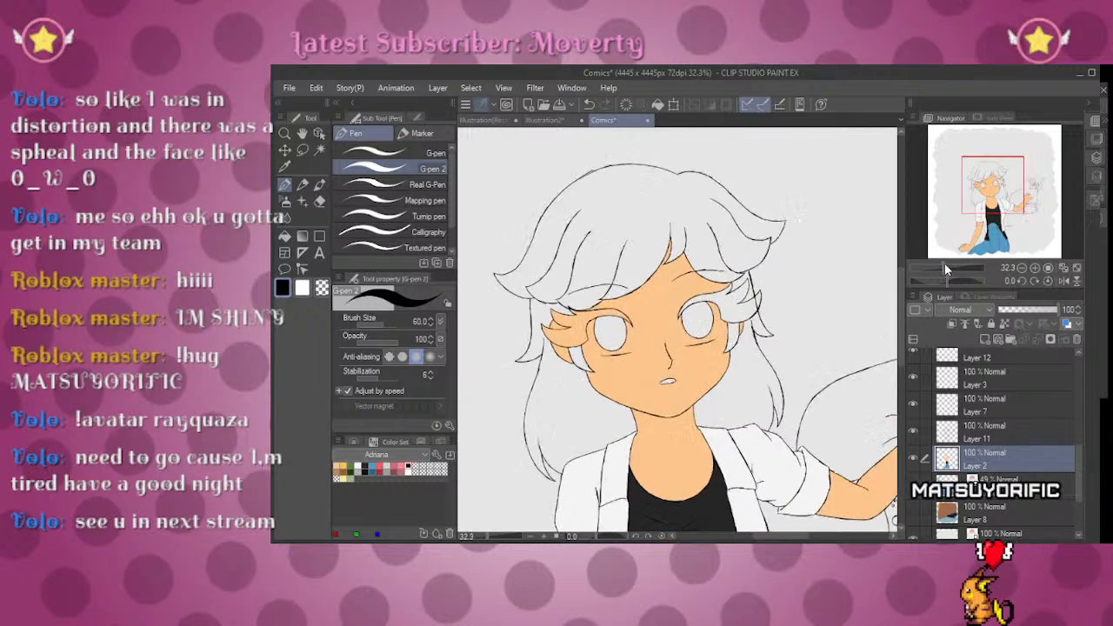
{"action": "key", "text": "g"}
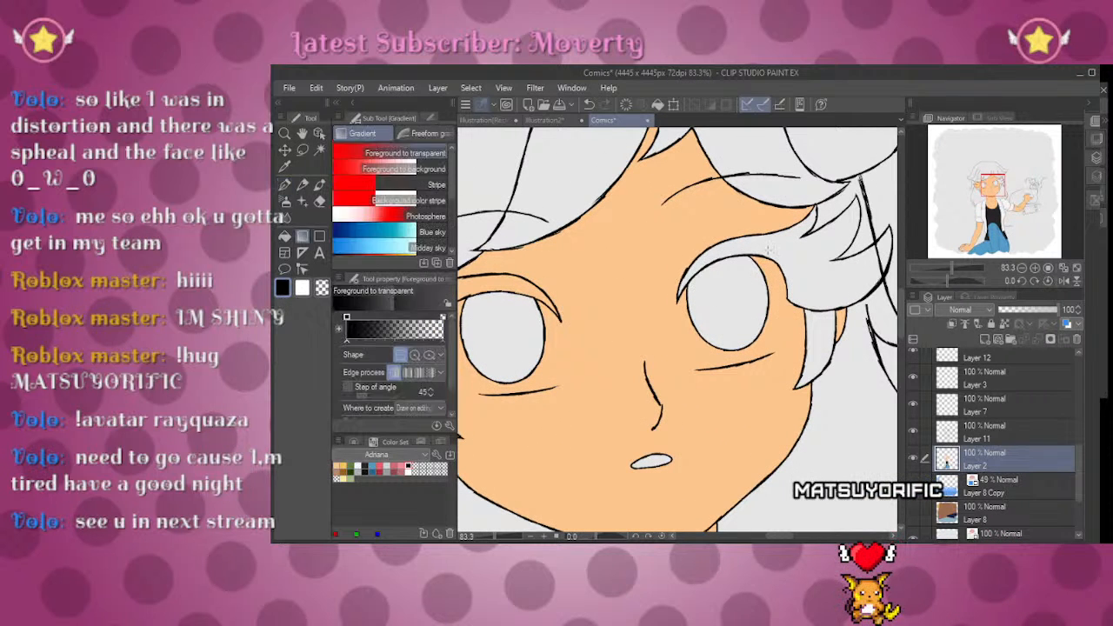
{"action": "key", "text": "g"}
{"action": "left_click", "coordinate": [837, 277]}
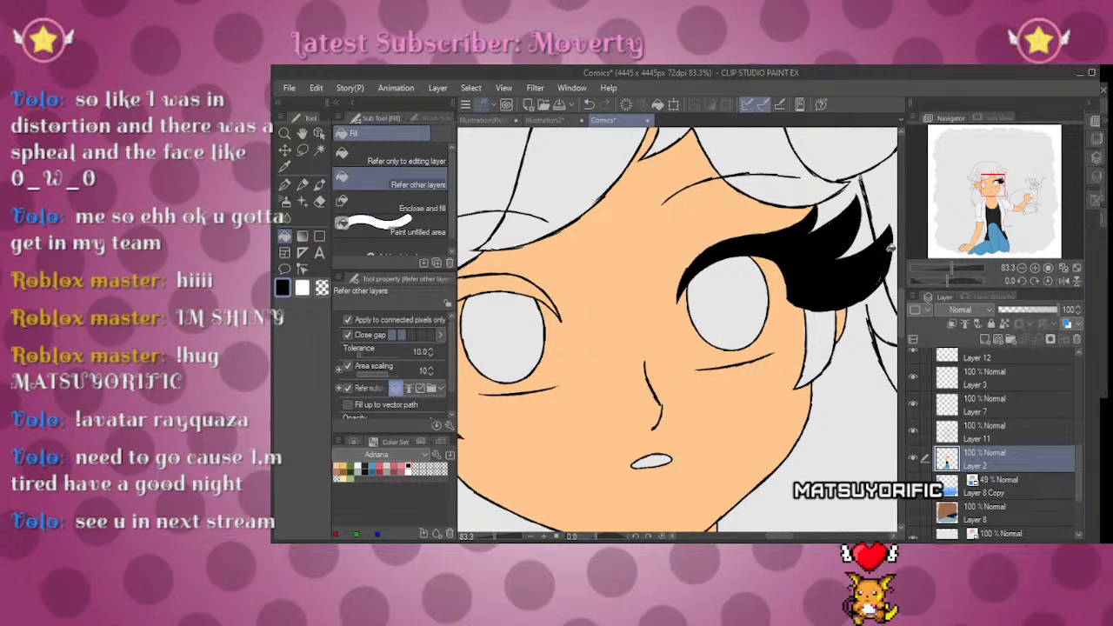
Step: Fill the second eye's outlined eyelashes with black on Layer 2
{"action": "left_click_drag", "start_coordinate": [983, 188], "coordinate": [975, 188]}
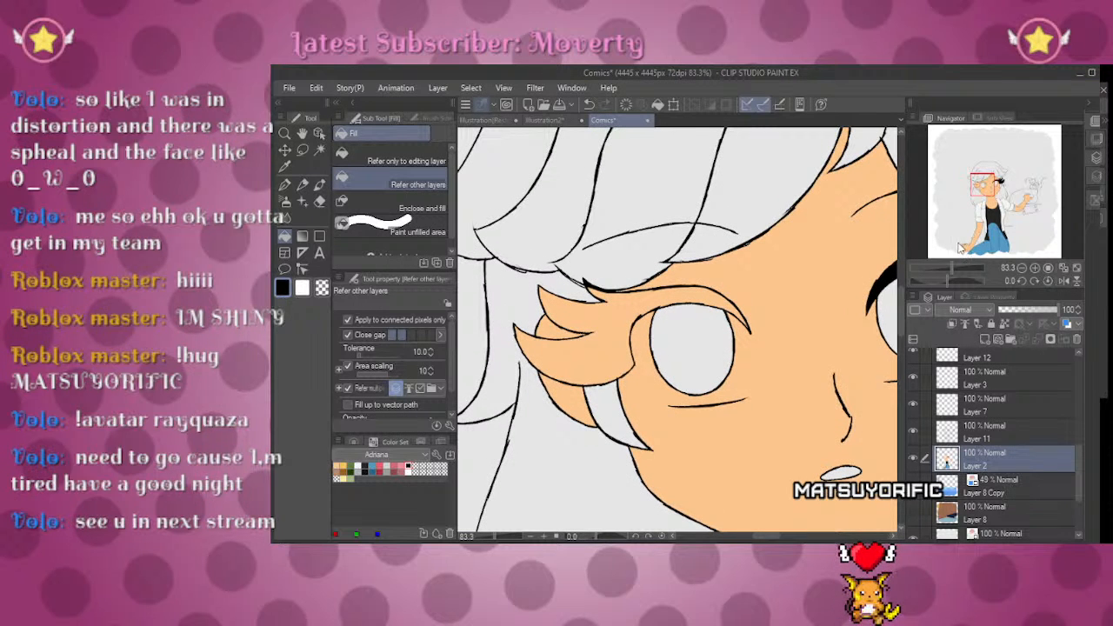
{"action": "left_click_drag", "start_coordinate": [954, 269], "coordinate": [960, 269]}
{"action": "left_click", "coordinate": [824, 318]}
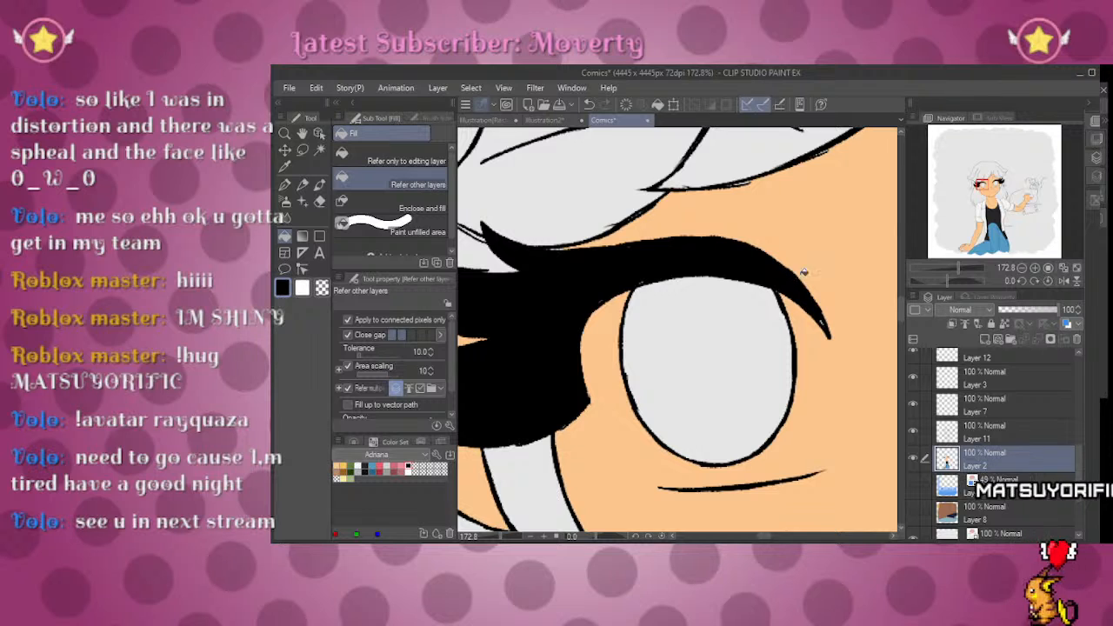
Step: Touch up the eyelash edges on Layer 2 with the G-pen, using black and the skin tone along the fringe
{"action": "key", "text": "p"}
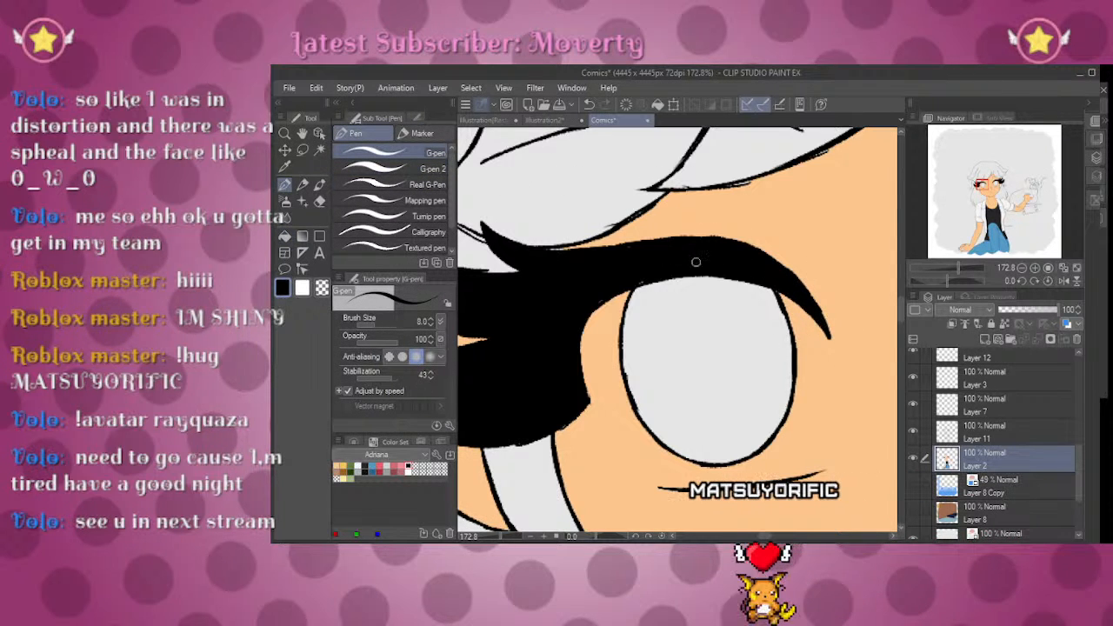
{"action": "mouse_move", "coordinate": [534, 304]}
{"action": "left_mouse_down"}
{"action": "mouse_move", "coordinate": [655, 217]}
{"action": "mouse_move", "coordinate": [727, 255]}
{"action": "left_mouse_up"}
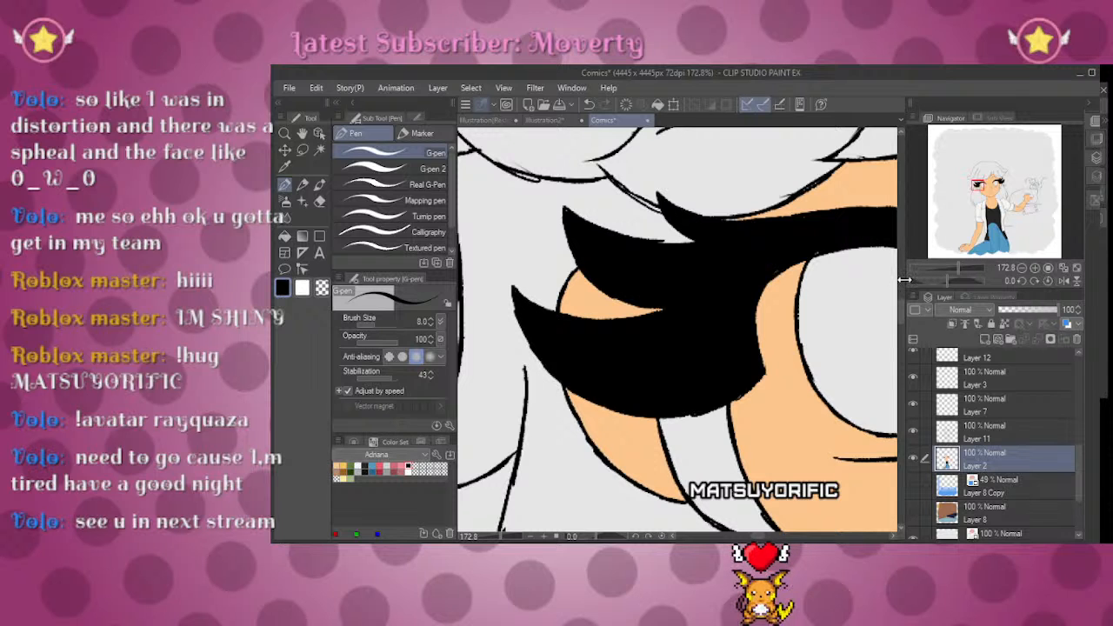
{"action": "left_click_drag", "start_coordinate": [978, 184], "coordinate": [1001, 181]}
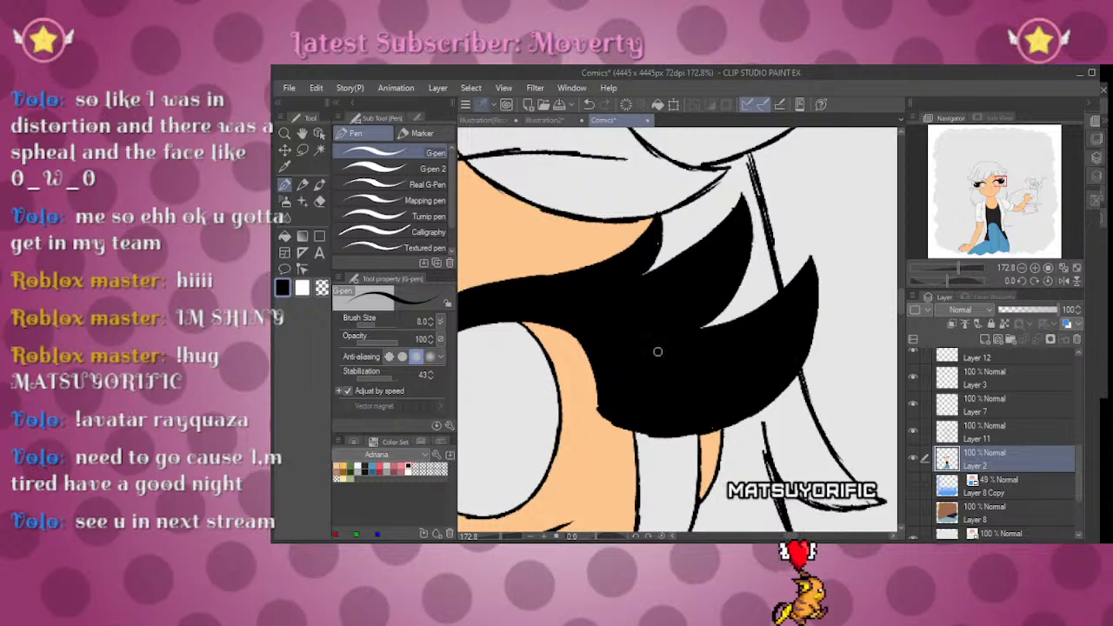
{"action": "left_click_drag", "start_coordinate": [999, 181], "coordinate": [980, 182]}
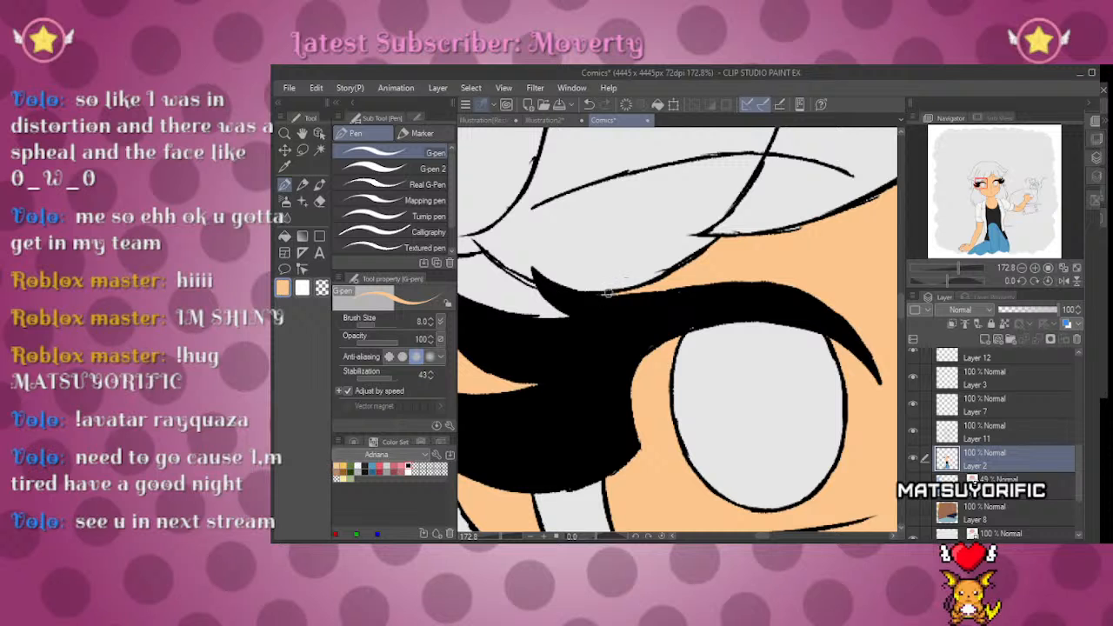
{"action": "mouse_move", "coordinate": [960, 269]}
{"action": "left_mouse_down"}
{"action": "mouse_move", "coordinate": [950, 266]}
{"action": "mouse_move", "coordinate": [963, 267]}
{"action": "left_mouse_up"}
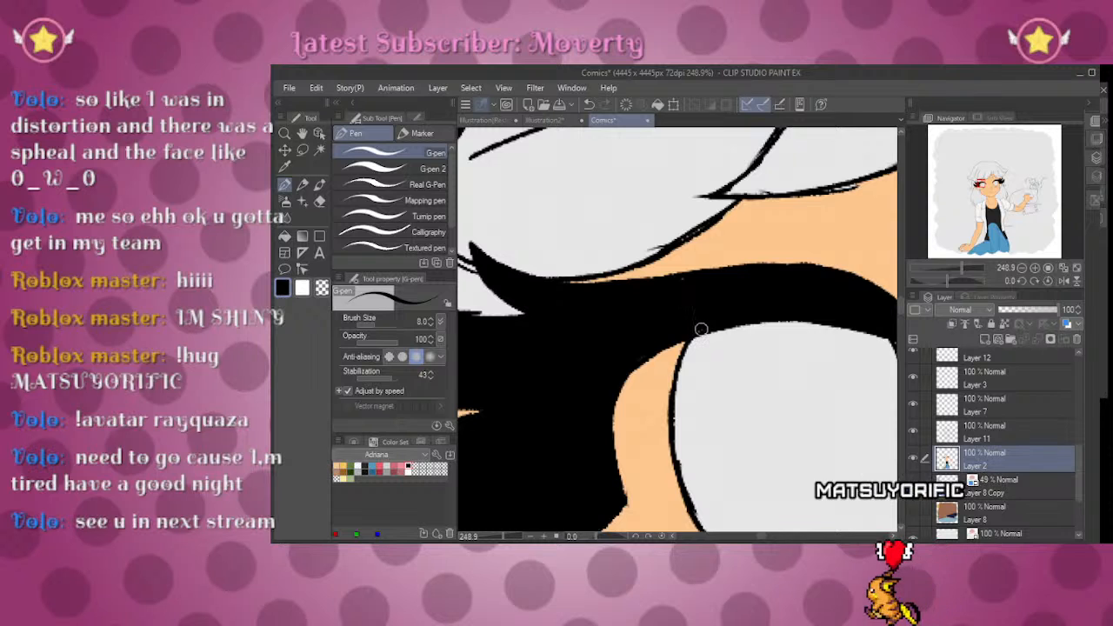
{"action": "left_click_drag", "start_coordinate": [961, 267], "coordinate": [947, 264]}
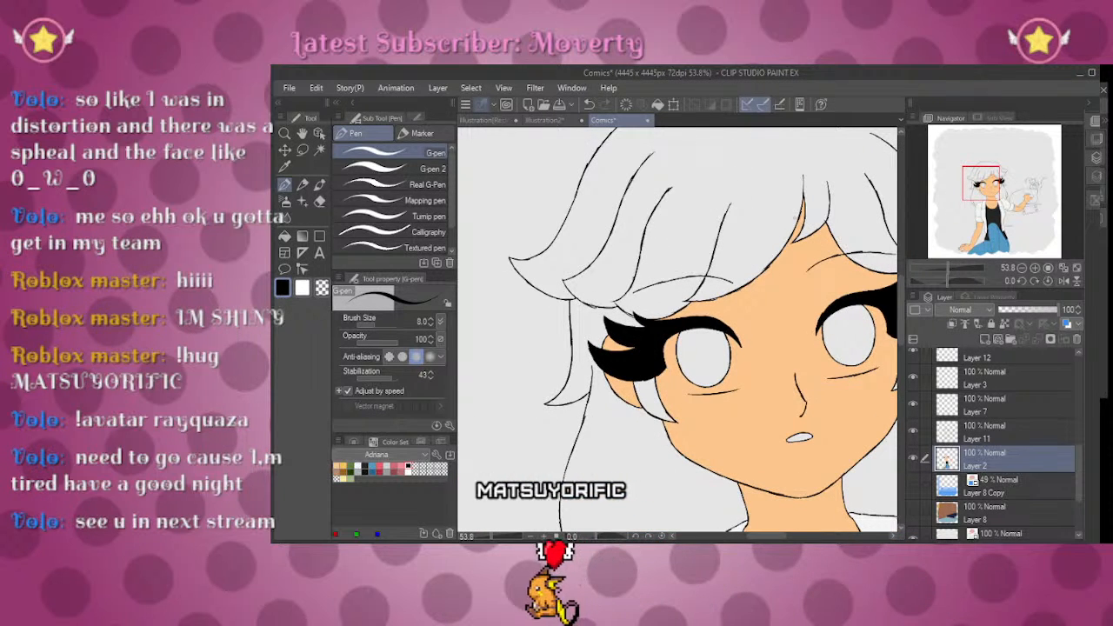
Step: Try filling the hair behind the face with yellow on Layer 2
{"action": "key", "text": "g"}
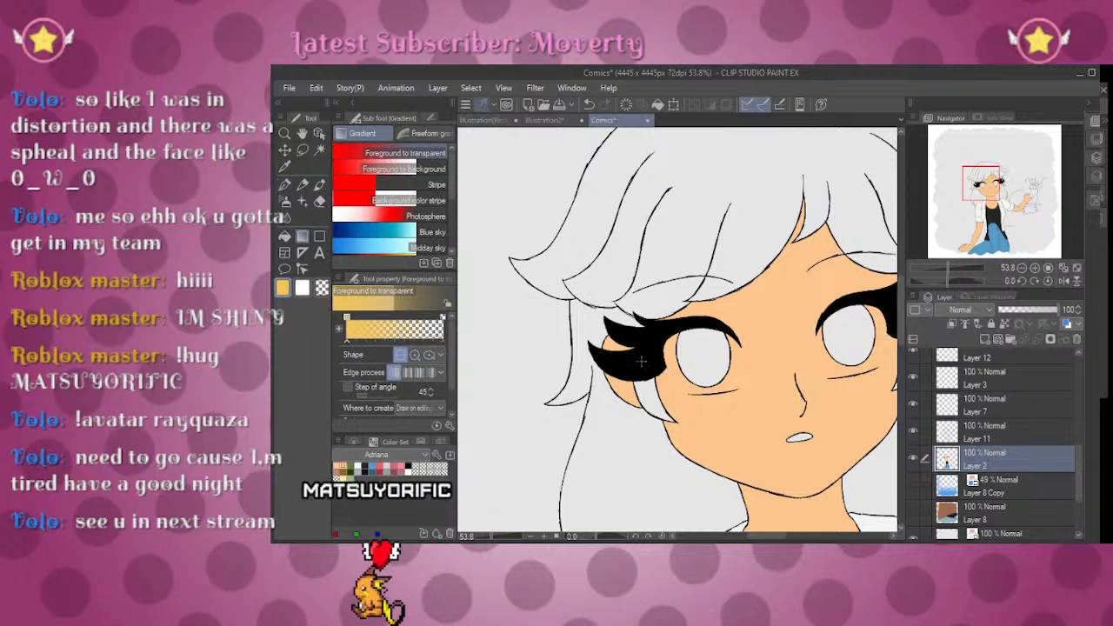
{"action": "key", "text": "g"}
{"action": "left_click", "coordinate": [598, 458]}
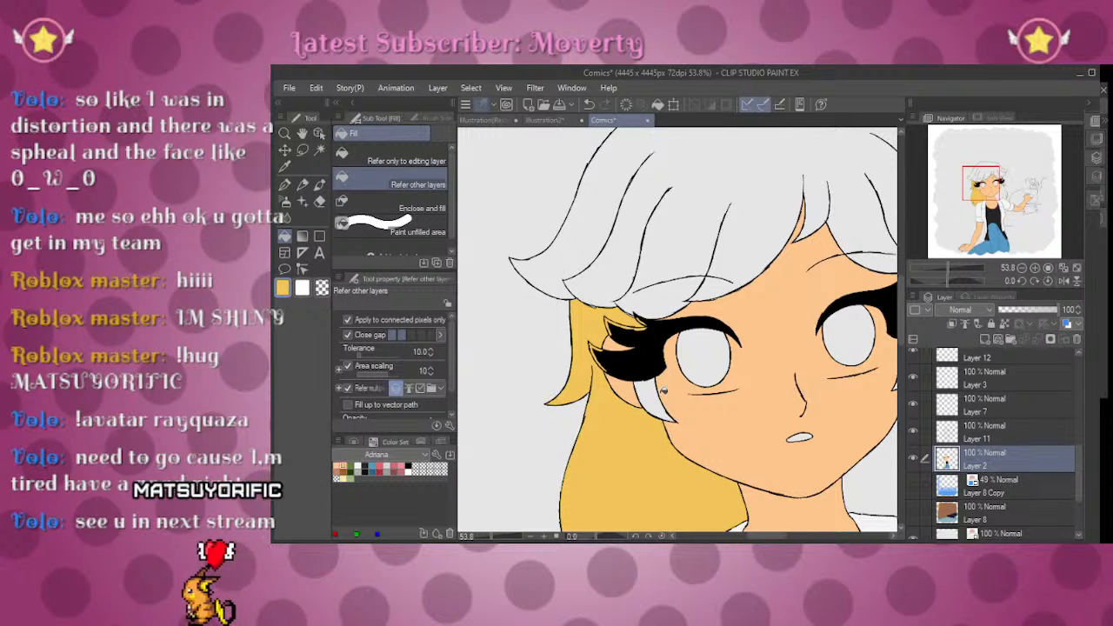
Step: Undo the hair and eyelash fills on Layer 2 and fill both eyes' lashes with black on Layer 11
{"action": "left_click", "coordinate": [983, 430]}
{"action": "key", "text": "e"}
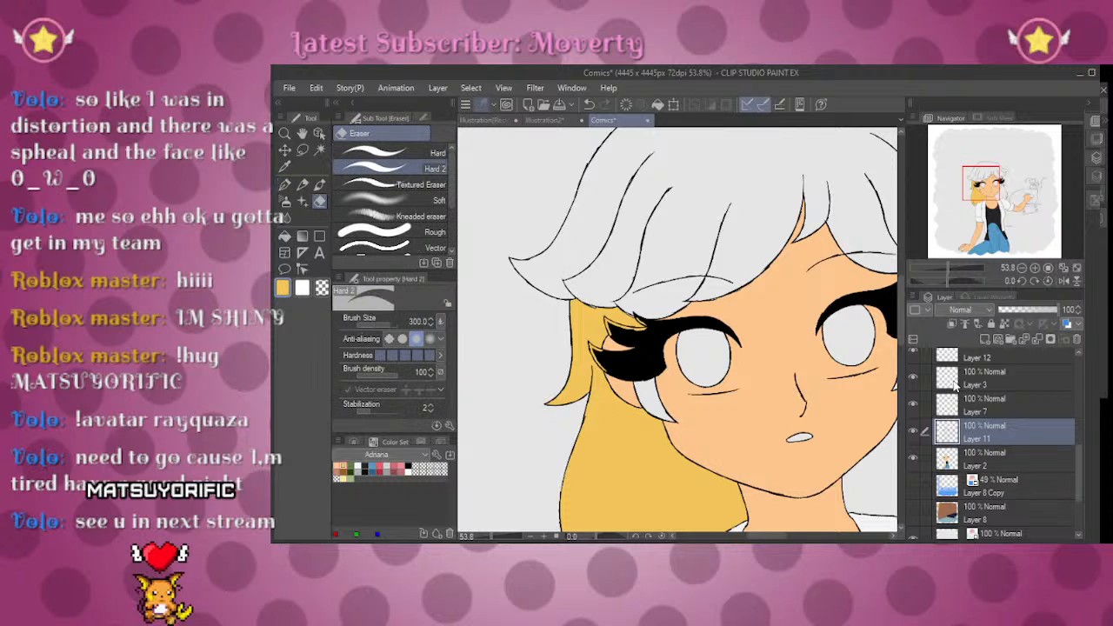
{"action": "key", "text": "ctrl+z"}
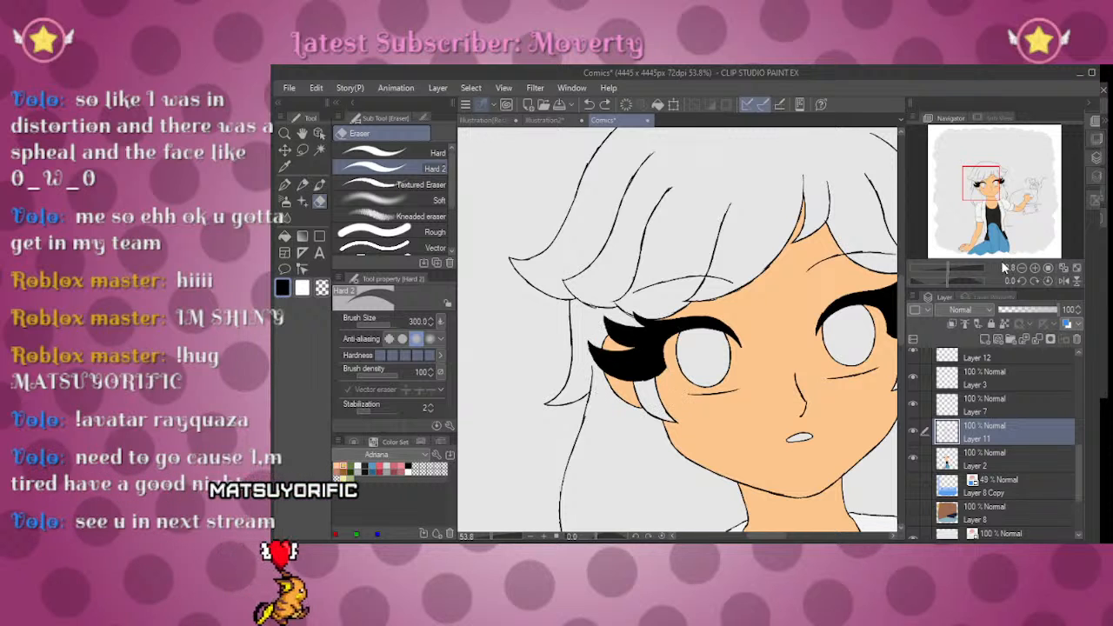
{"action": "key", "text": "g"}
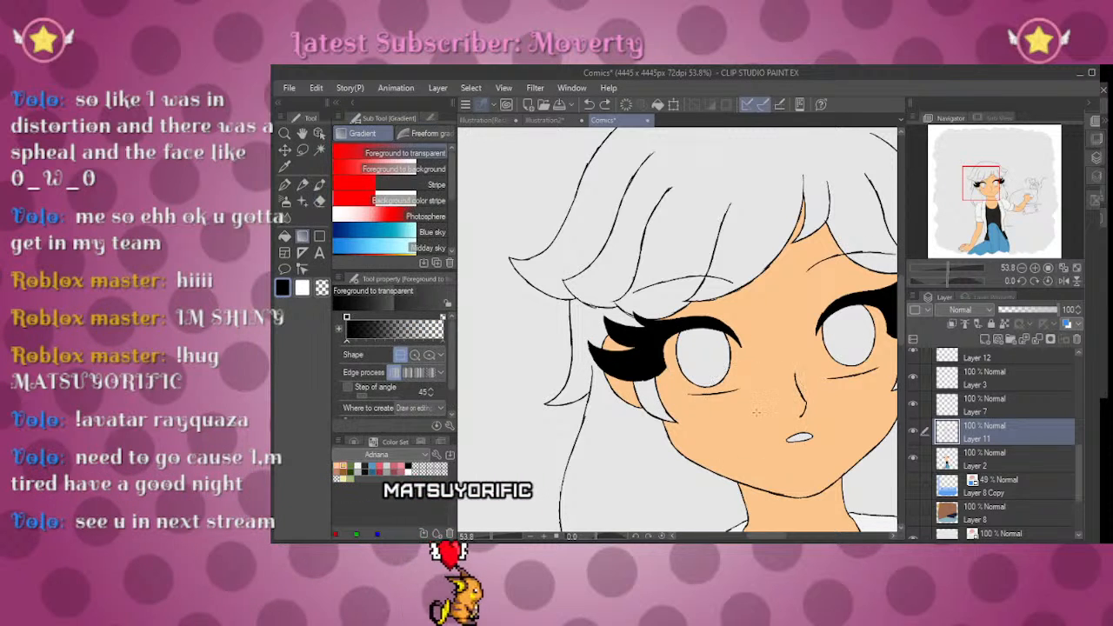
{"action": "key", "text": "g"}
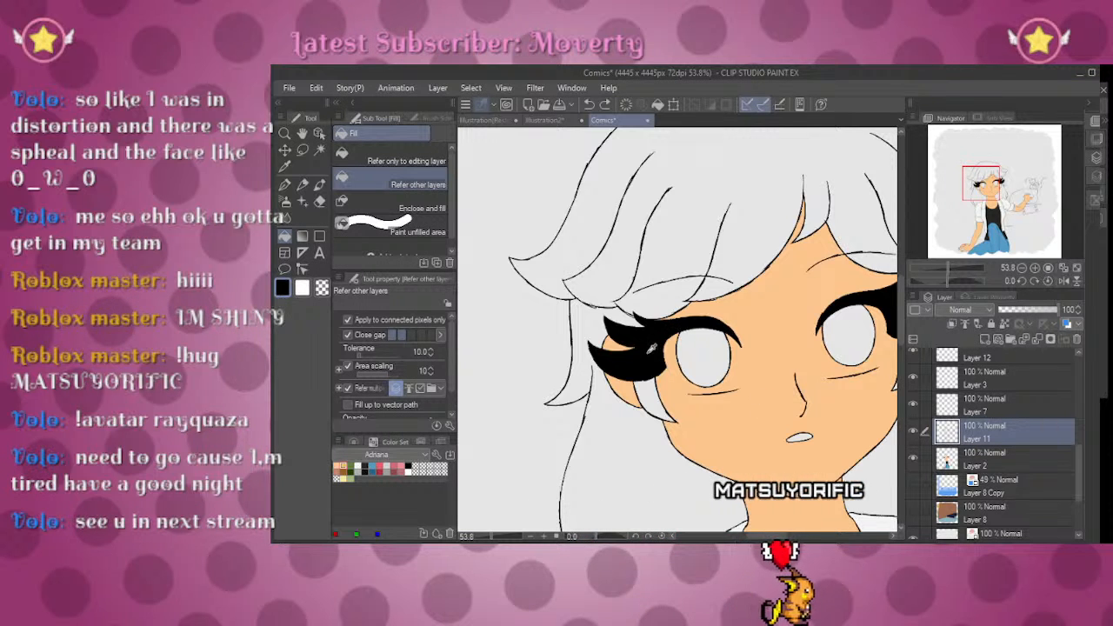
{"action": "scroll", "coordinate": [678, 330], "scroll_direction": "down", "scroll_amount": 2}
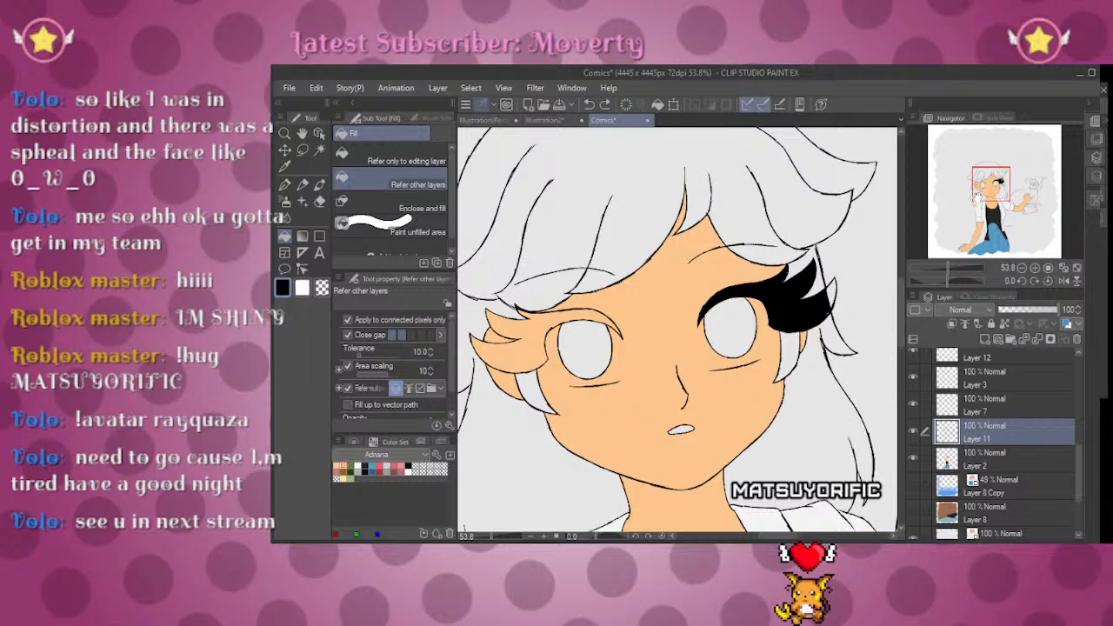
{"action": "left_click", "coordinate": [536, 333]}
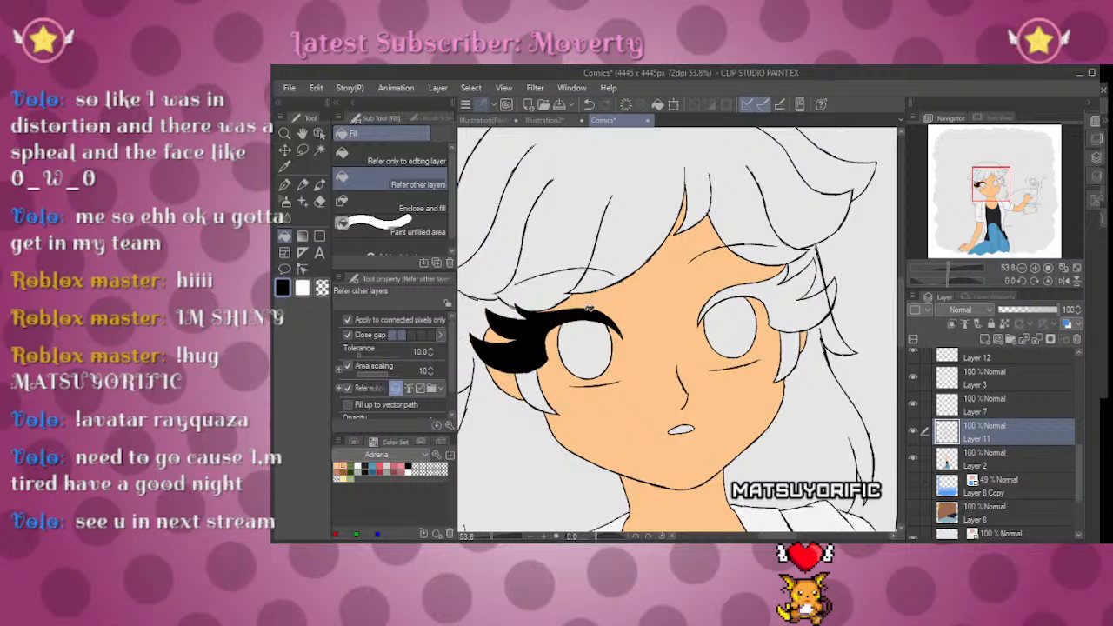
{"action": "left_click", "coordinate": [794, 306]}
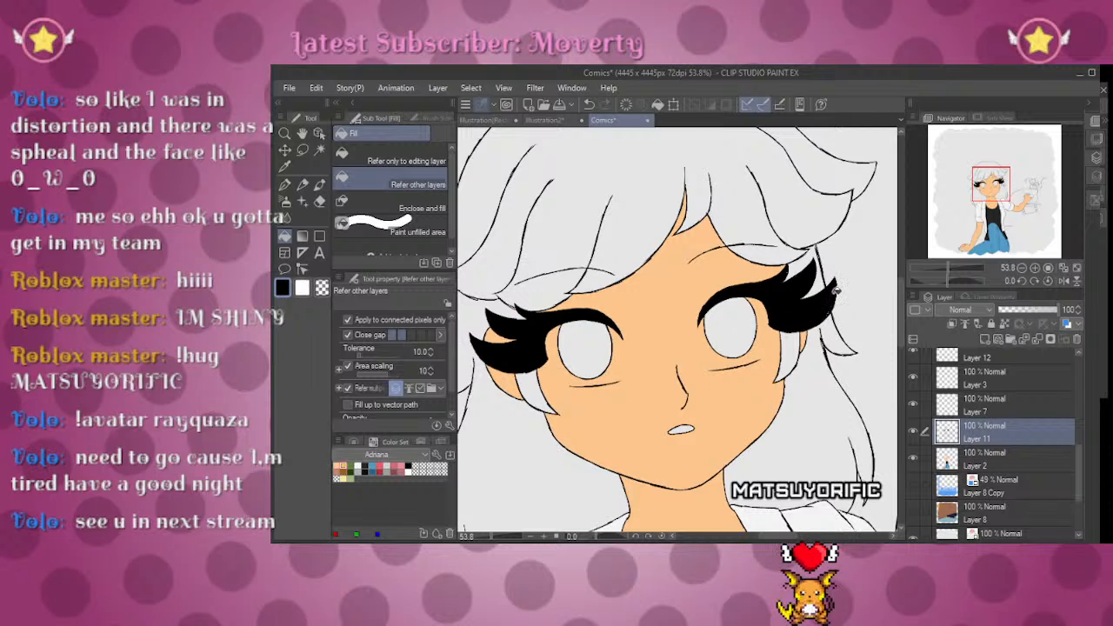
Step: Touch up the black lashes on Layer 11 and the skin tone between lashes and fringe on Layer 2 with the G-pen
{"action": "scroll", "coordinate": [856, 302], "scroll_direction": "up", "scroll_amount": 6}
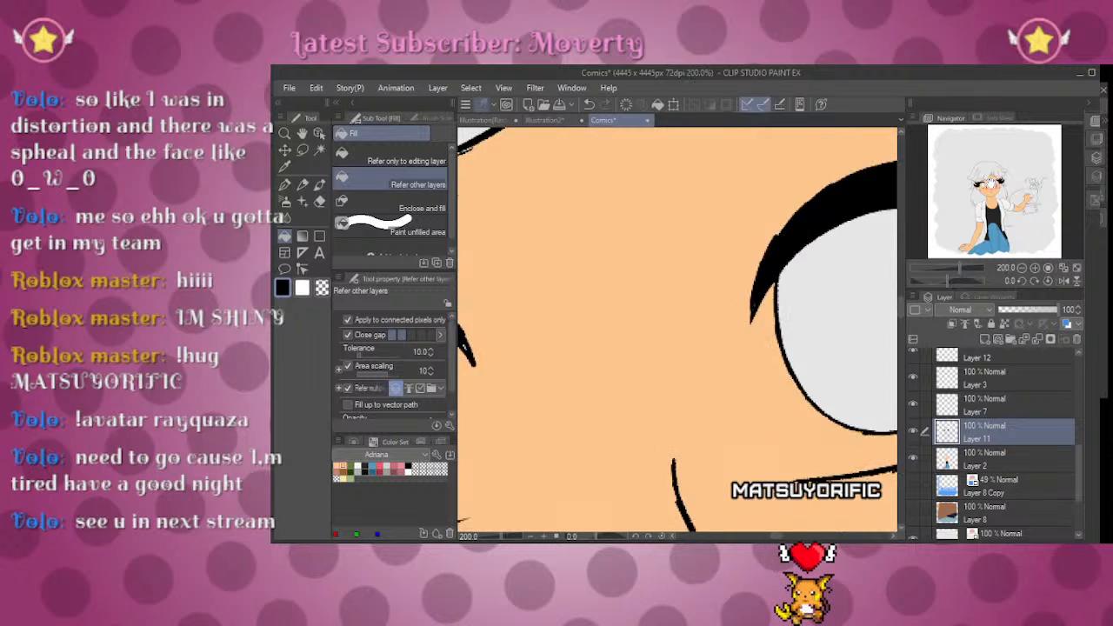
{"action": "key", "text": "p"}
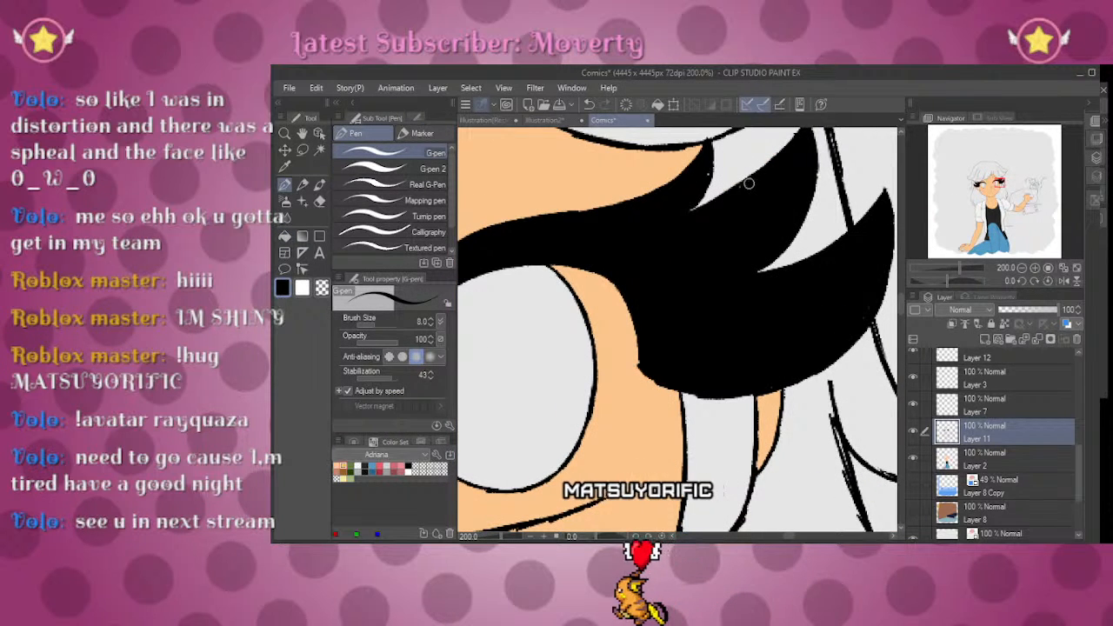
{"action": "left_click_drag", "start_coordinate": [999, 183], "coordinate": [979, 183]}
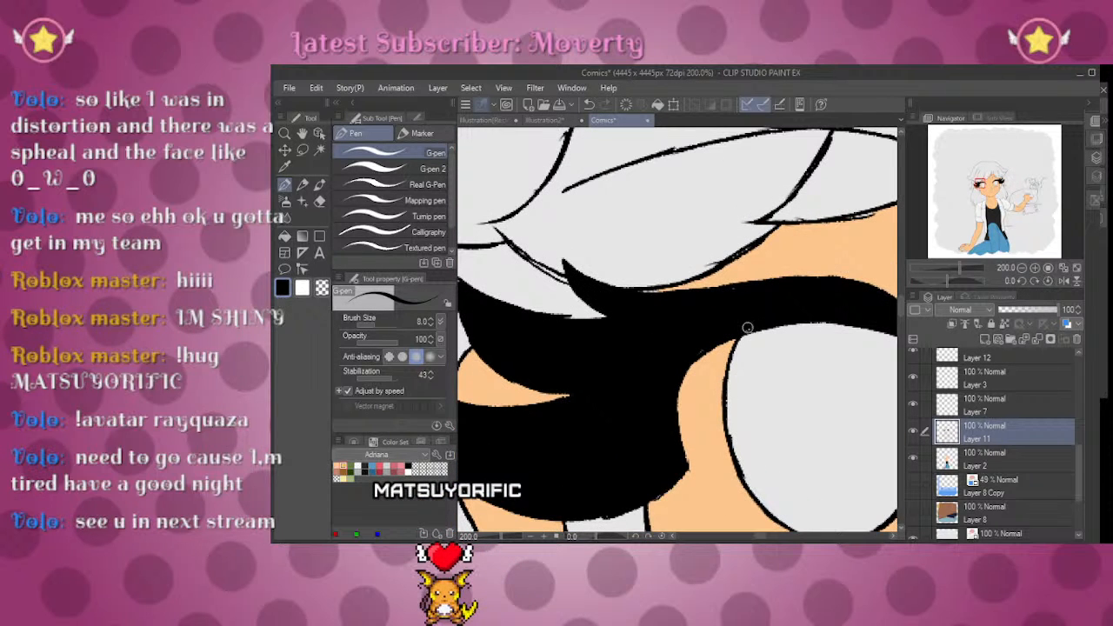
{"action": "mouse_move", "coordinate": [646, 340]}
{"action": "left_mouse_down"}
{"action": "mouse_move", "coordinate": [745, 301]}
{"action": "mouse_move", "coordinate": [745, 315]}
{"action": "mouse_move", "coordinate": [630, 322]}
{"action": "left_mouse_up"}
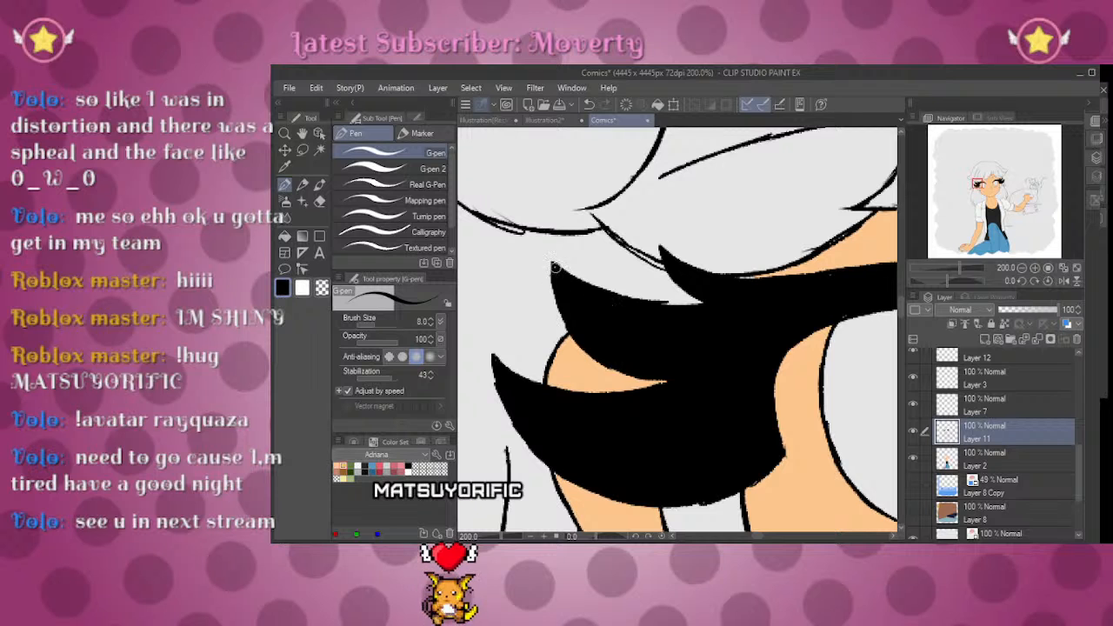
{"action": "left_click", "coordinate": [967, 461]}
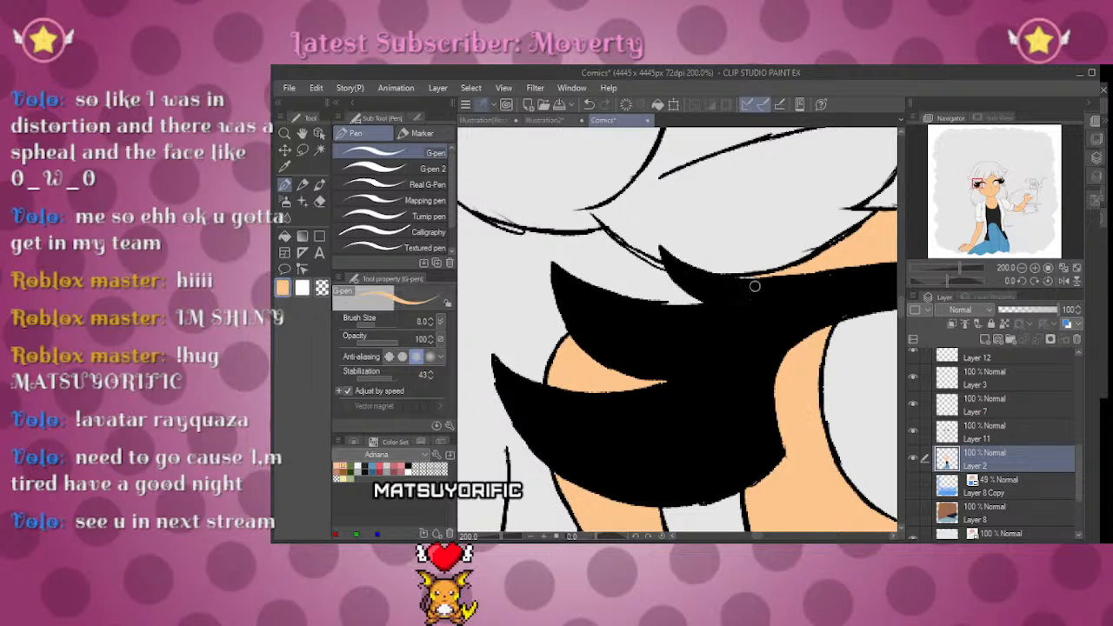
Step: Fill all sections of the character's hair with yellow and both irises with green on Layer 2
{"action": "left_click_drag", "start_coordinate": [1004, 193], "coordinate": [998, 184]}
{"action": "left_click_drag", "start_coordinate": [966, 268], "coordinate": [946, 265]}
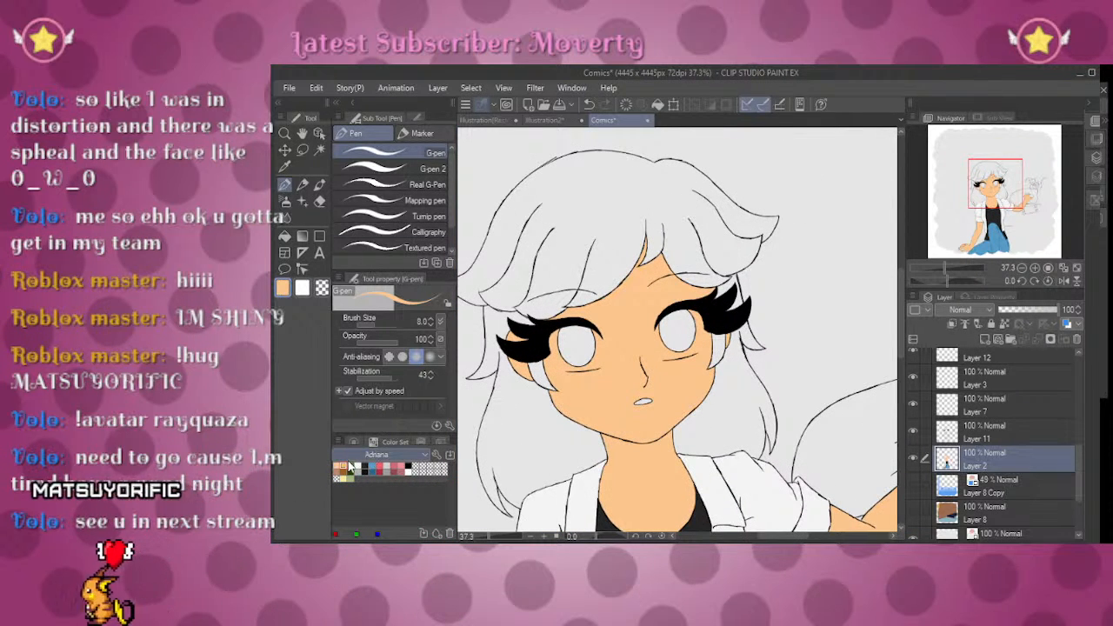
{"action": "left_click", "coordinate": [346, 461]}
{"action": "key", "text": "g"}
{"action": "key", "text": "g"}
{"action": "left_click", "coordinate": [742, 396]}
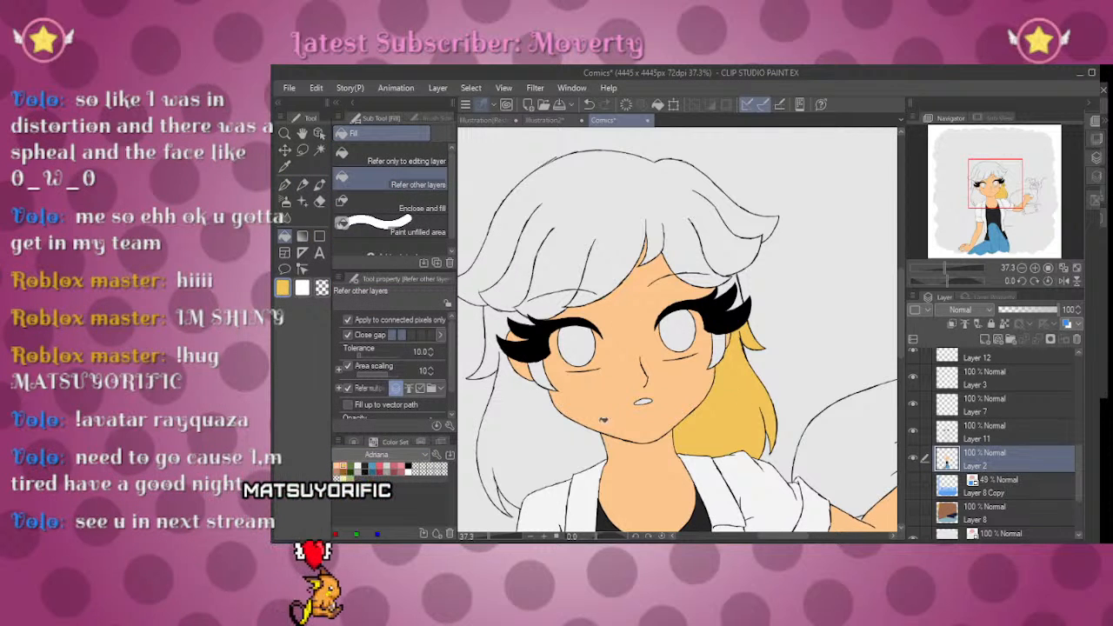
{"action": "left_click", "coordinate": [565, 454]}
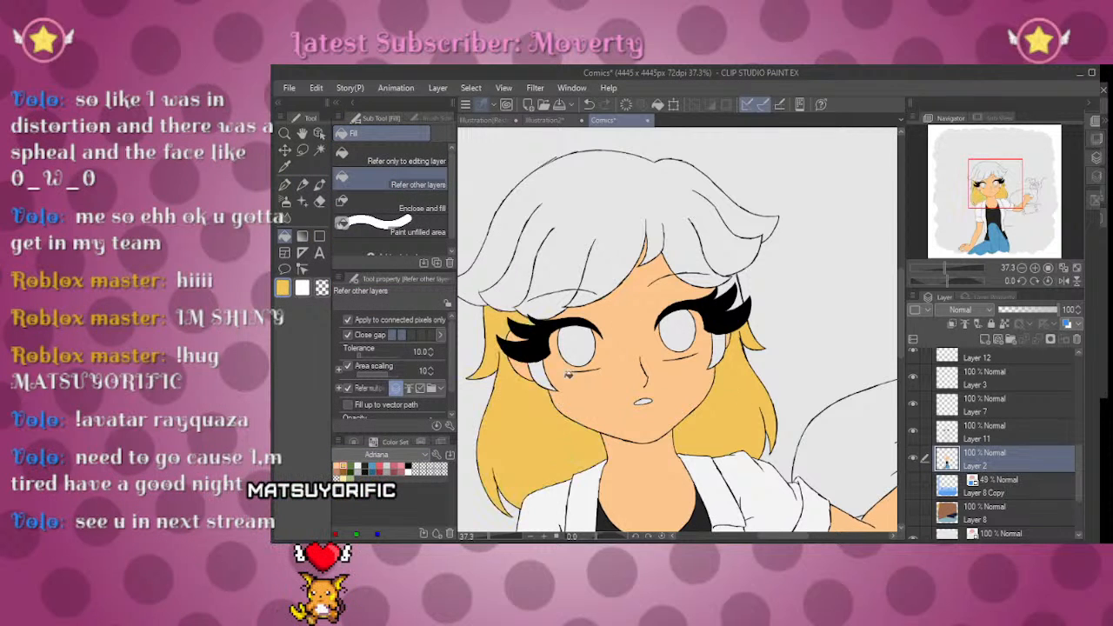
{"action": "left_click", "coordinate": [763, 252]}
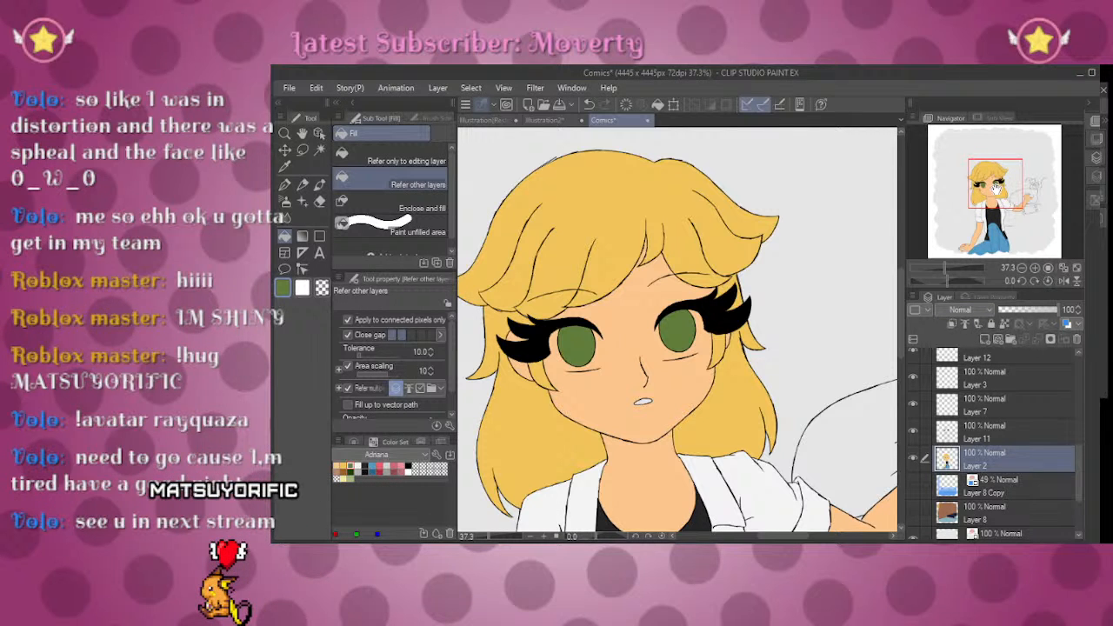
Step: Set the drawing colour to white and select the G-pen for work on the green eye
{"action": "left_click_drag", "start_coordinate": [997, 187], "coordinate": [993, 191]}
{"action": "left_click", "coordinate": [408, 470]}
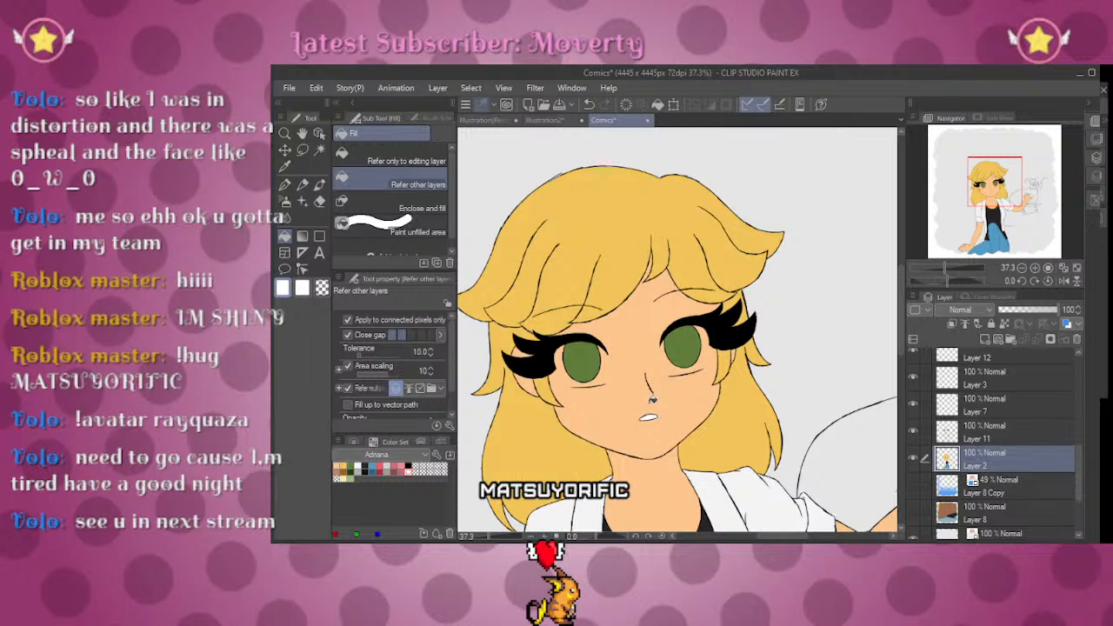
{"action": "key", "text": "p"}
{"action": "scroll", "coordinate": [677, 333], "scroll_direction": "up", "scroll_amount": 5}
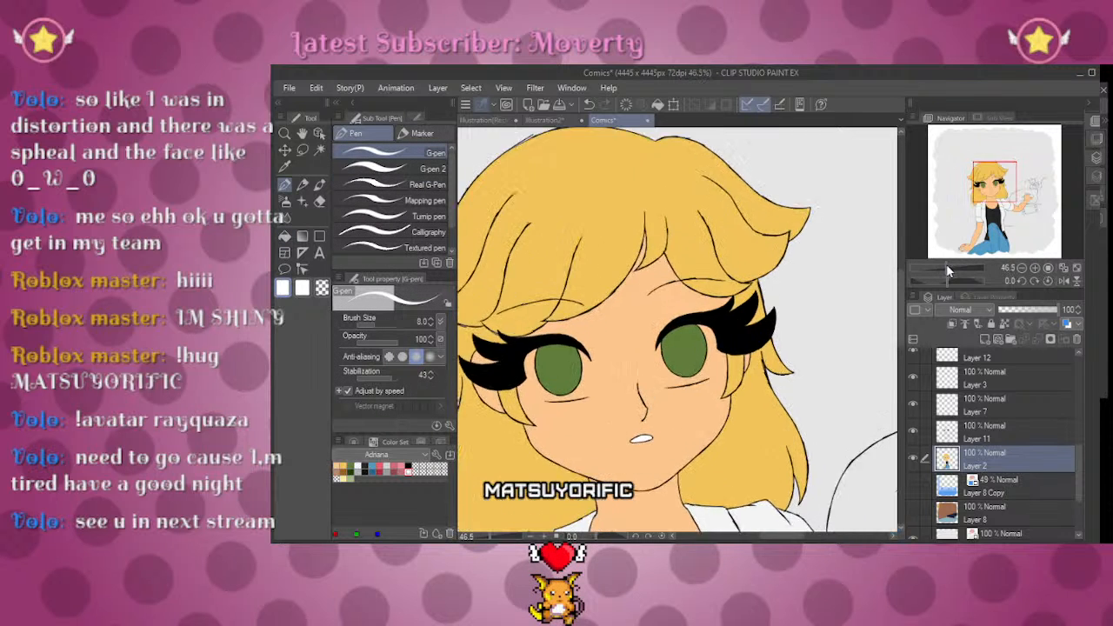
{"action": "left_click_drag", "start_coordinate": [994, 182], "coordinate": [983, 185]}
{"action": "left_click_drag", "start_coordinate": [953, 269], "coordinate": [958, 272]}
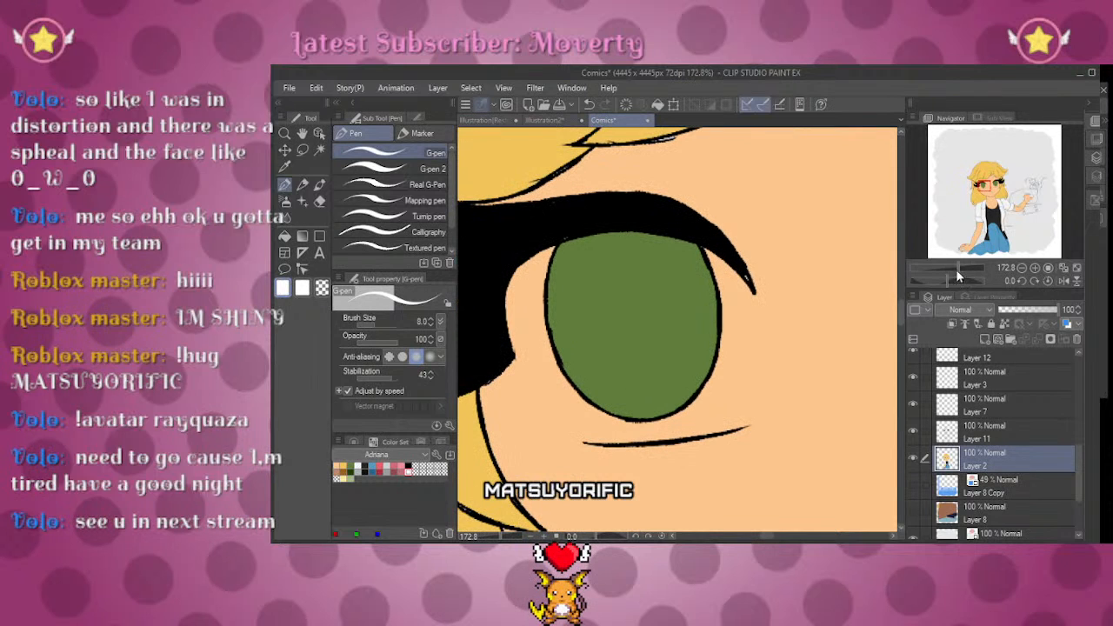
Step: Show Layer 8 Copy, turn off its layer colour effect, and make Layer 2 the active layer again
{"action": "left_click", "coordinate": [913, 483]}
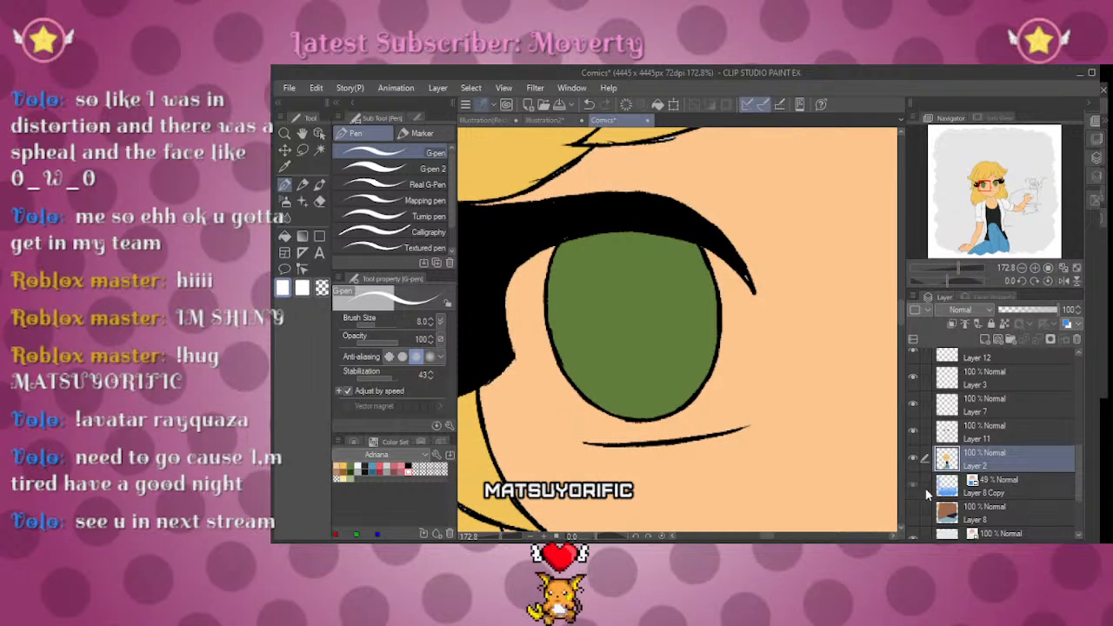
{"action": "left_click", "coordinate": [1001, 494]}
{"action": "left_click", "coordinate": [1066, 326]}
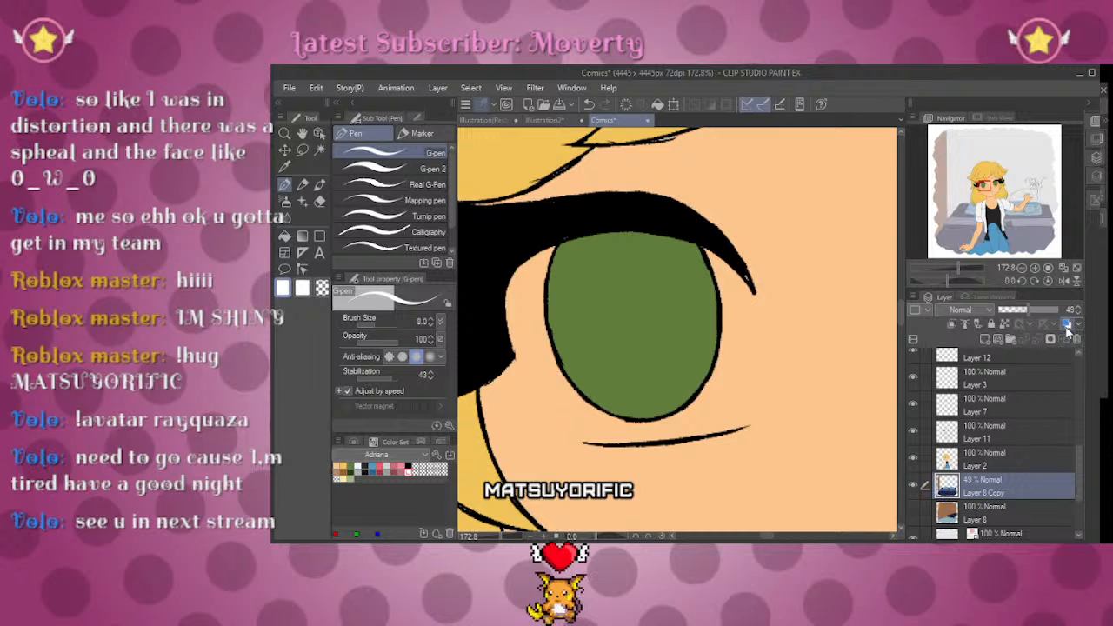
{"action": "left_click", "coordinate": [982, 459]}
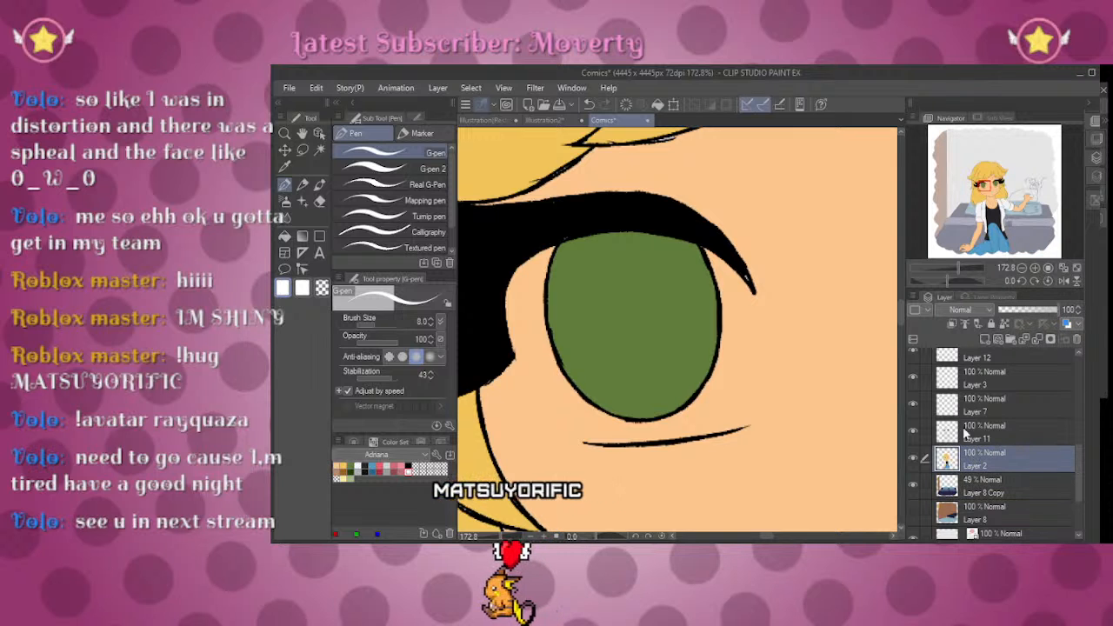
Step: Make the Textured pen the active sub tool and reorder it to sit directly after G-pen 2
{"action": "left_click_drag", "start_coordinate": [946, 280], "coordinate": [952, 282]}
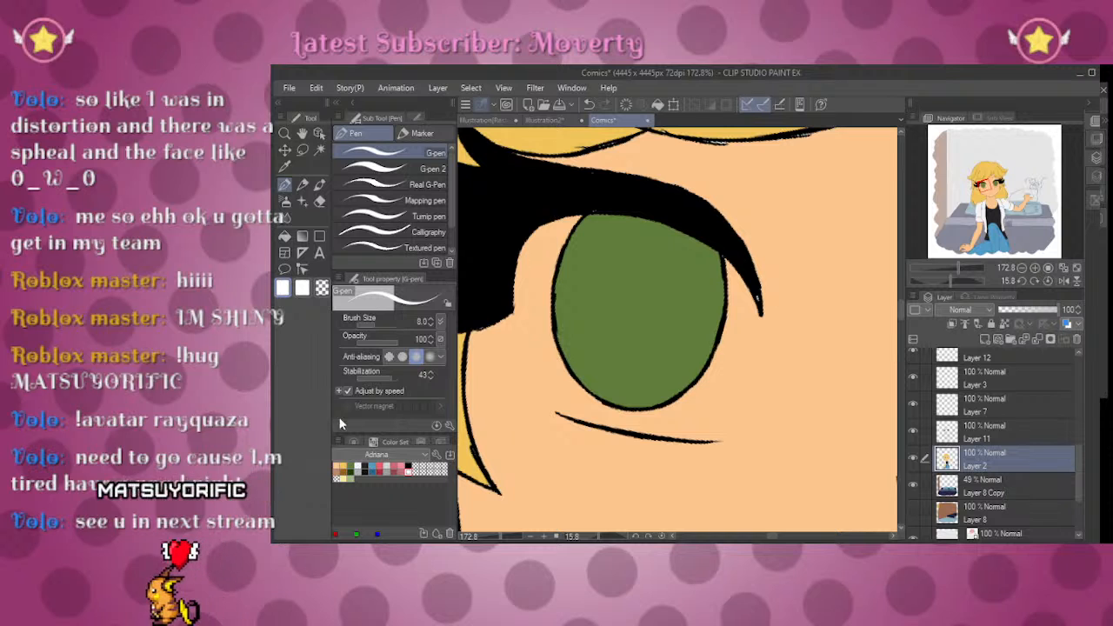
{"action": "scroll", "coordinate": [416, 180], "scroll_direction": "down", "scroll_amount": 1}
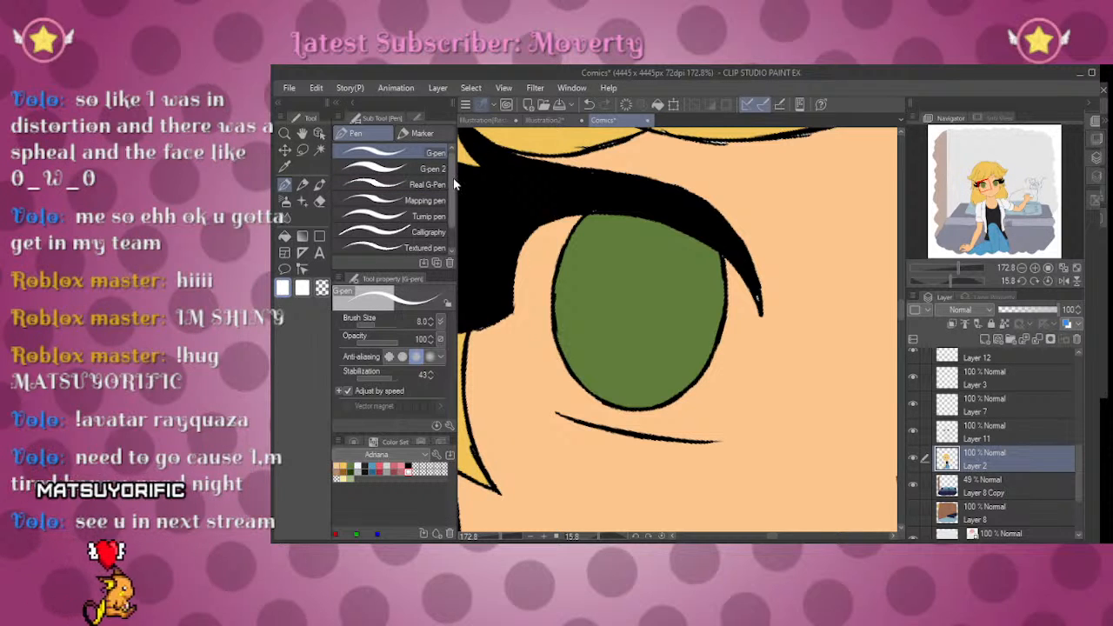
{"action": "scroll", "coordinate": [426, 204], "scroll_direction": "up", "scroll_amount": 1}
{"action": "left_click", "coordinate": [426, 248]}
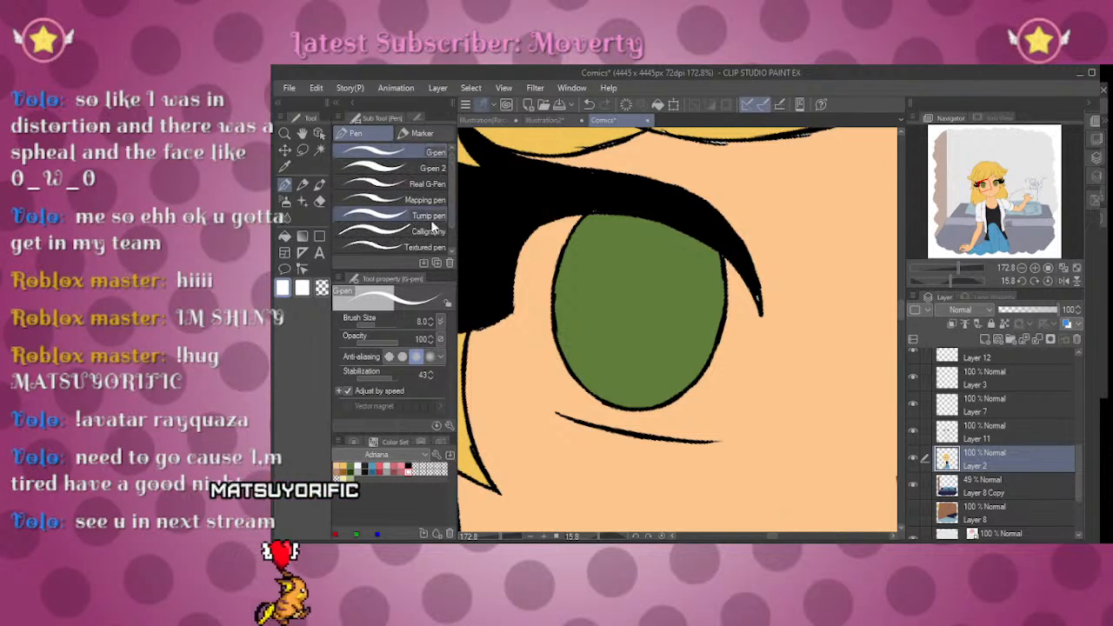
{"action": "left_click_drag", "start_coordinate": [428, 251], "coordinate": [438, 178]}
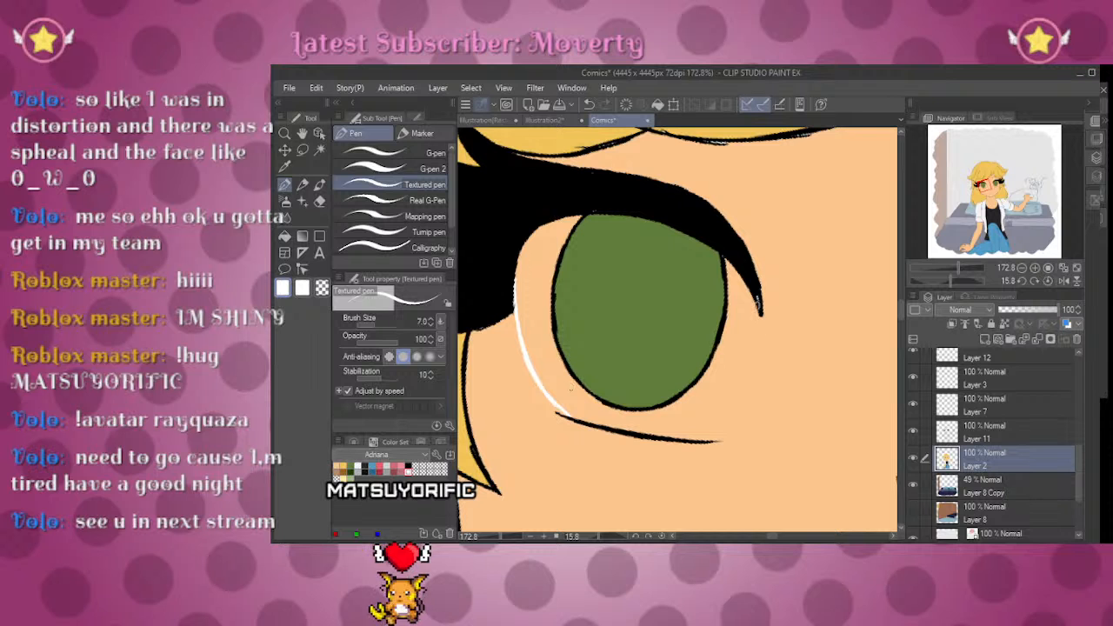
Step: Outline the open sides of both eye whites in white on Layer 2 with the Textured pen at size 7
{"action": "left_click_drag", "start_coordinate": [737, 387], "coordinate": [706, 439]}
{"action": "mouse_move", "coordinate": [765, 383]}
{"action": "left_mouse_down"}
{"action": "mouse_move", "coordinate": [629, 320]}
{"action": "mouse_move", "coordinate": [480, 302]}
{"action": "left_mouse_up"}
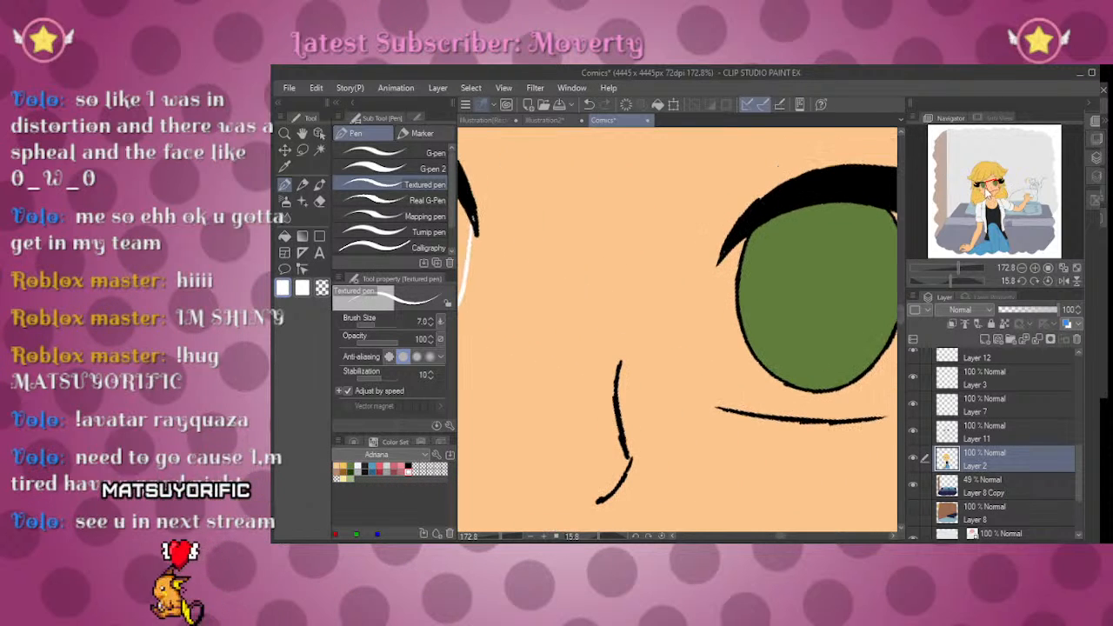
{"action": "mouse_move", "coordinate": [725, 406]}
{"action": "left_mouse_down"}
{"action": "mouse_move", "coordinate": [716, 314]}
{"action": "mouse_move", "coordinate": [718, 326]}
{"action": "mouse_move", "coordinate": [733, 246]}
{"action": "left_mouse_up"}
{"action": "left_click", "coordinate": [1063, 282]}
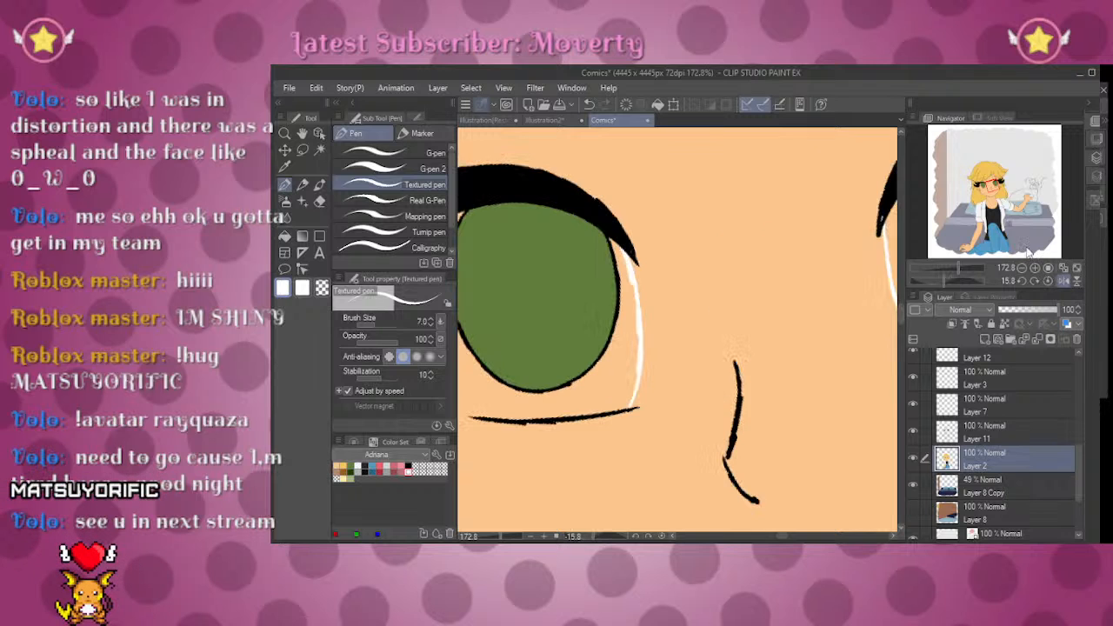
{"action": "left_click_drag", "start_coordinate": [456, 333], "coordinate": [604, 346]}
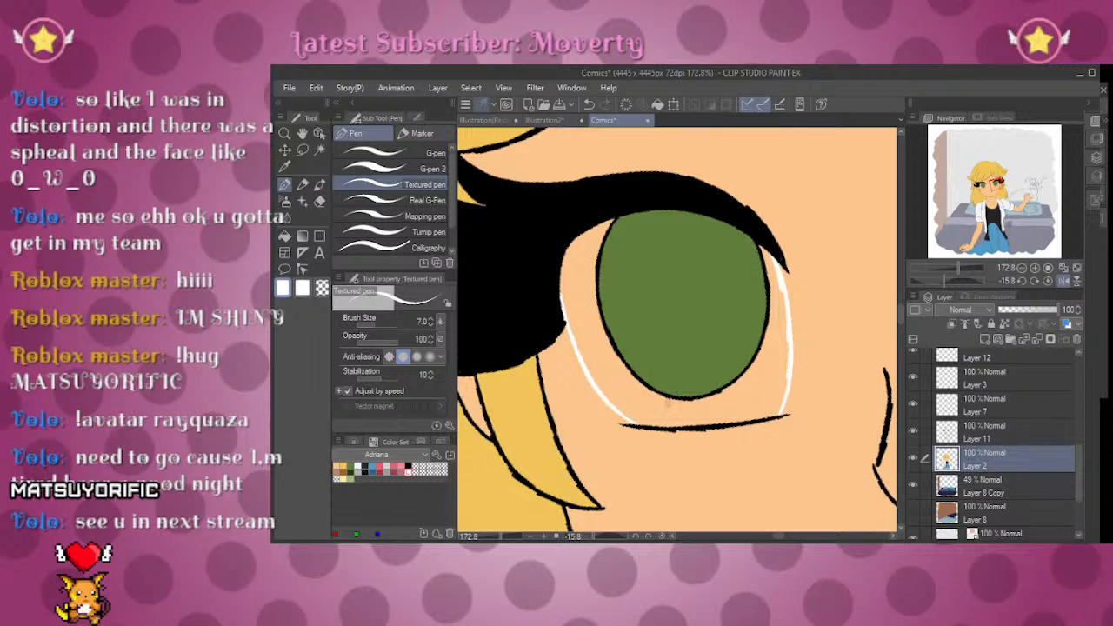
Step: Fill the whites of both eyes with white on Layer 2 using Refer other layers
{"action": "key", "text": "g"}
{"action": "left_click", "coordinate": [660, 406]}
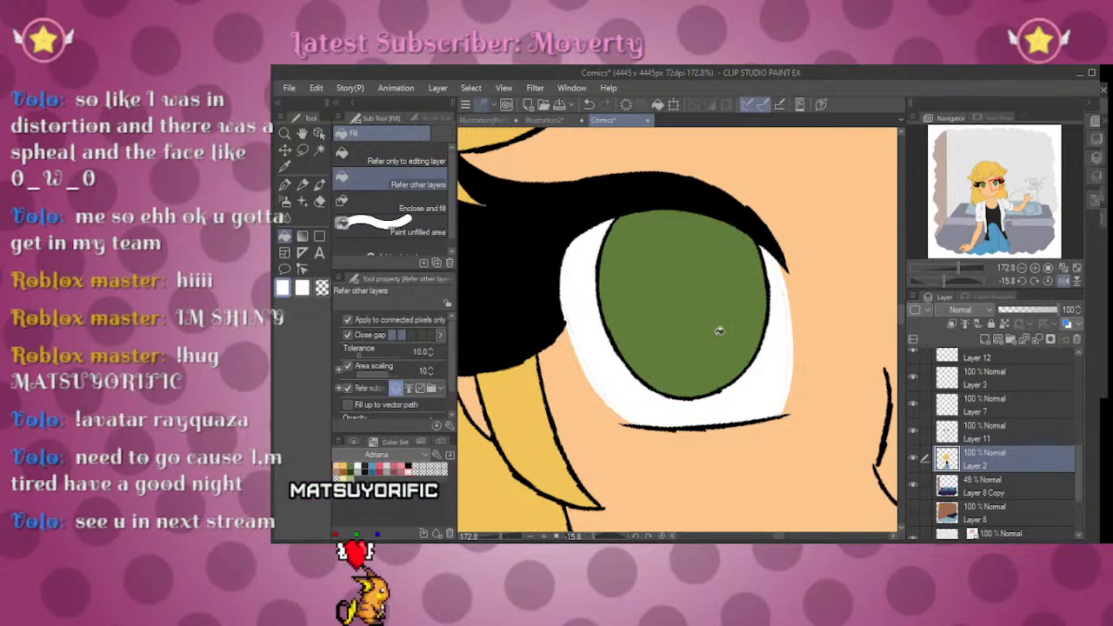
{"action": "key", "text": "p"}
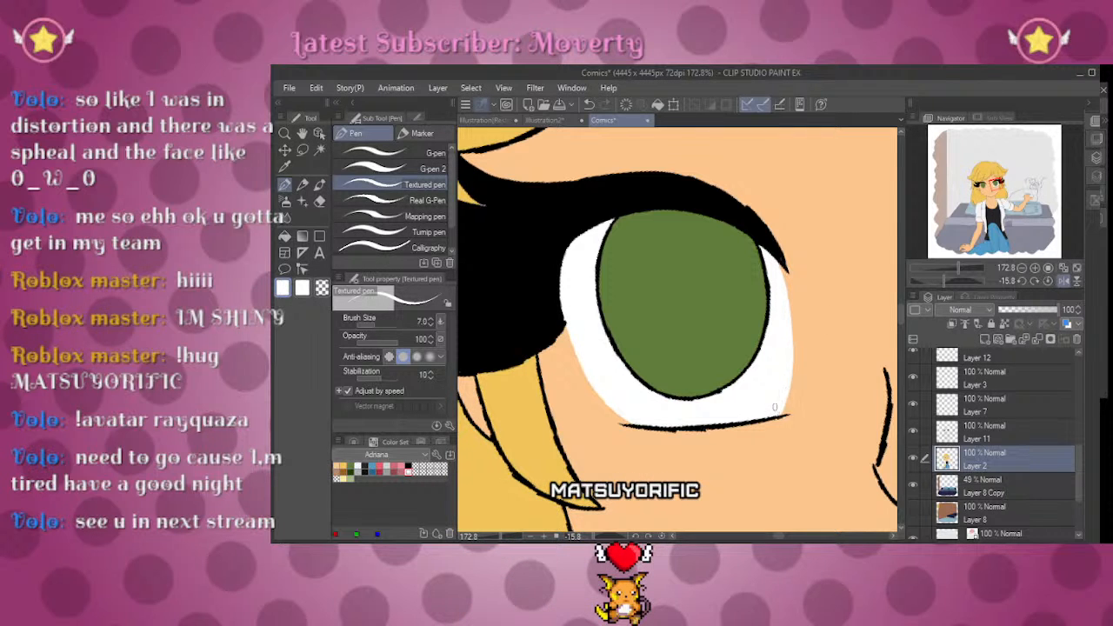
{"action": "left_click_drag", "start_coordinate": [1008, 195], "coordinate": [980, 184]}
{"action": "key", "text": "g"}
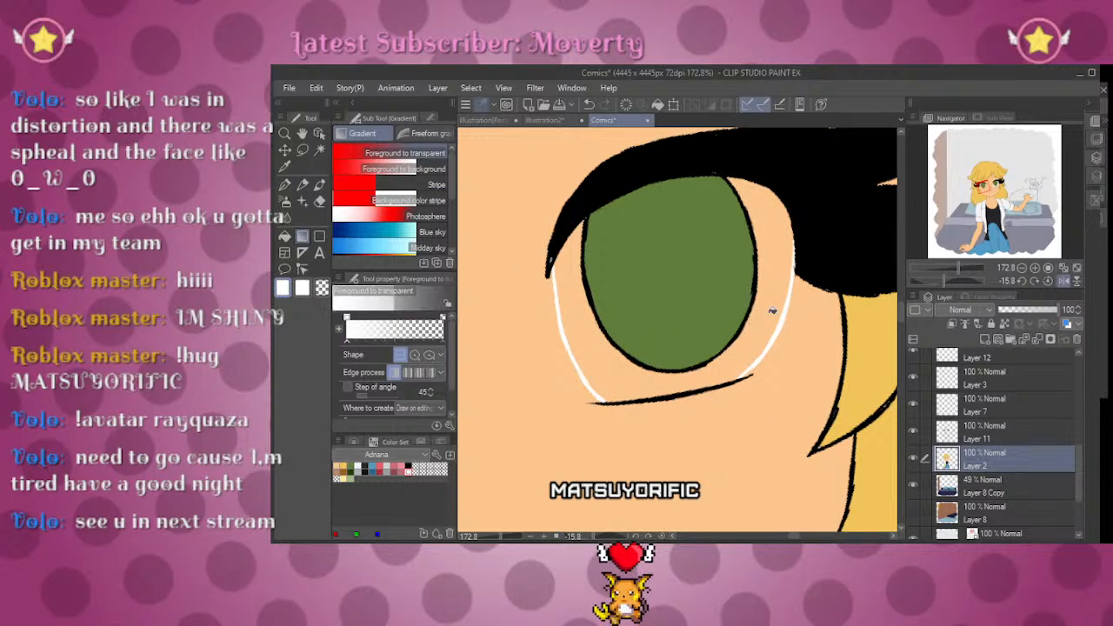
{"action": "left_click", "coordinate": [773, 306]}
{"action": "key", "text": "p"}
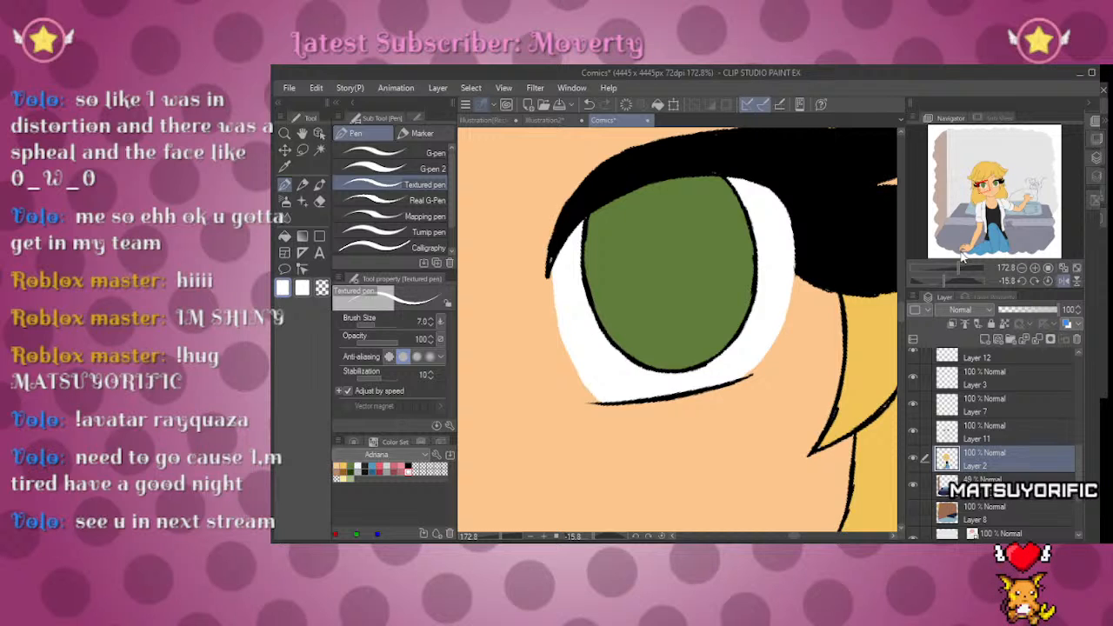
Step: Lasso the right-hand eye's line art and lashes on Layer 11, discarding the first selection that misses the outer lashes
{"action": "left_click_drag", "start_coordinate": [958, 266], "coordinate": [944, 263]}
{"action": "left_click", "coordinate": [1064, 283]}
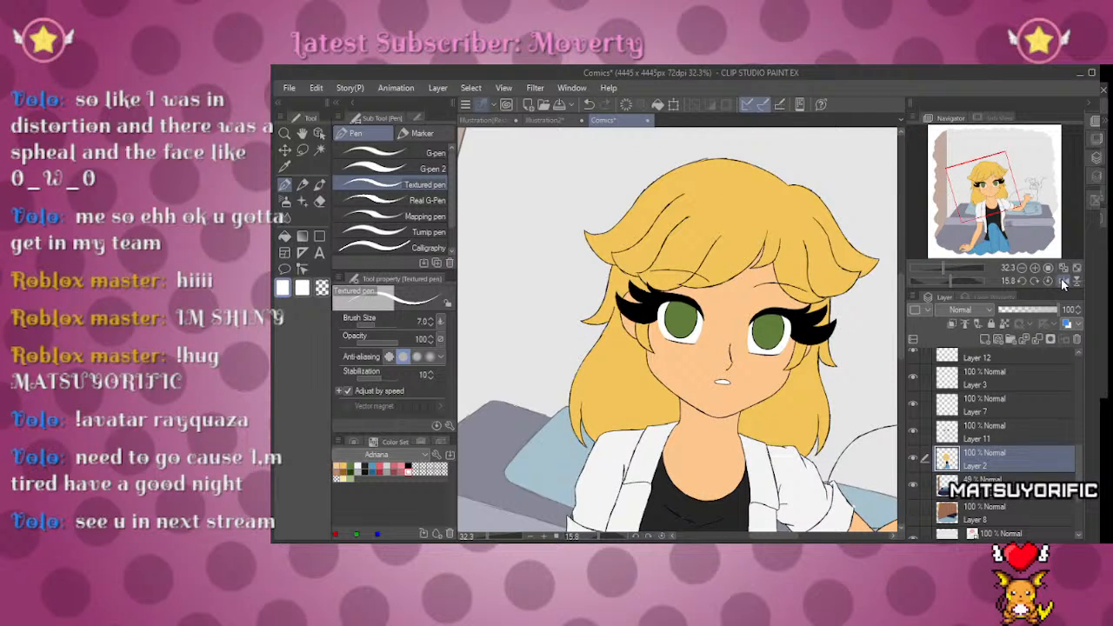
{"action": "left_click_drag", "start_coordinate": [987, 177], "coordinate": [999, 187]}
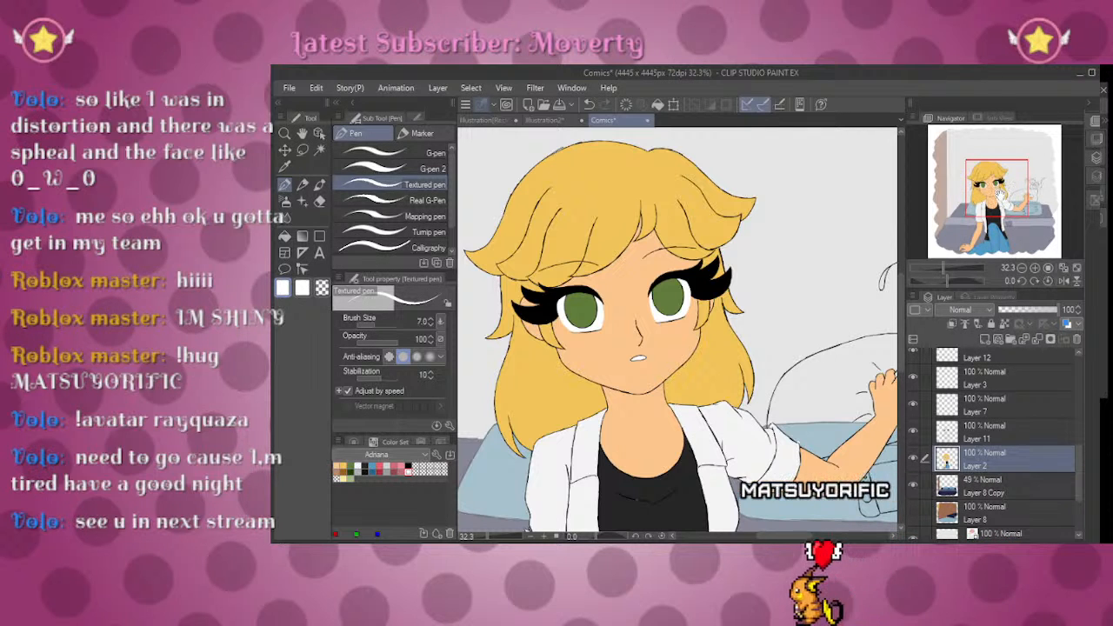
{"action": "left_click", "coordinate": [944, 265]}
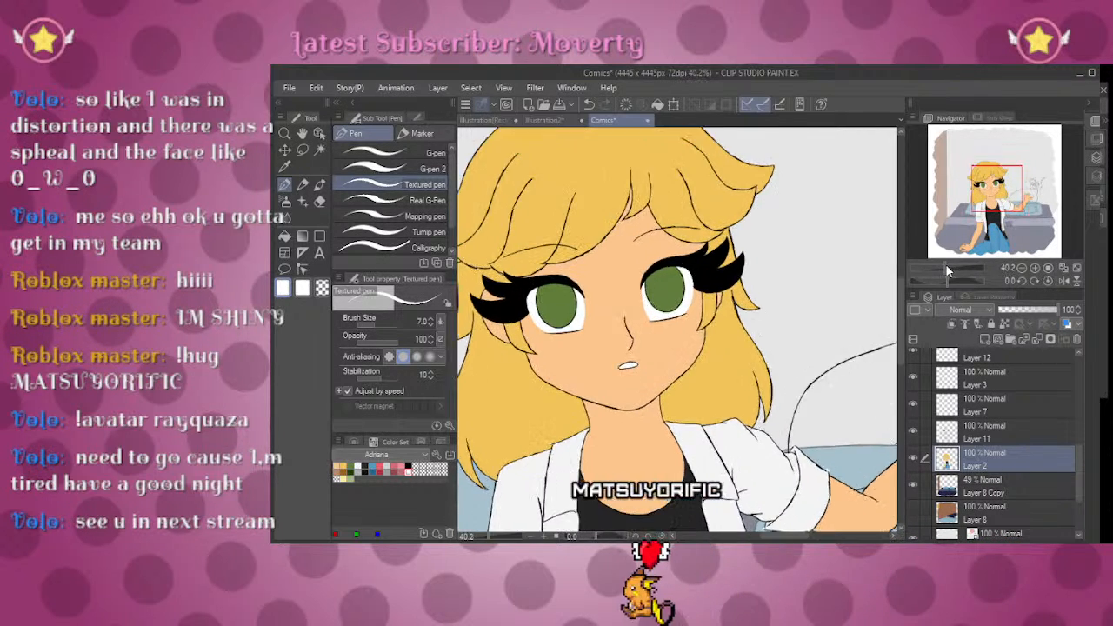
{"action": "left_click", "coordinate": [969, 420]}
{"action": "left_click_drag", "start_coordinate": [997, 187], "coordinate": [1001, 182]}
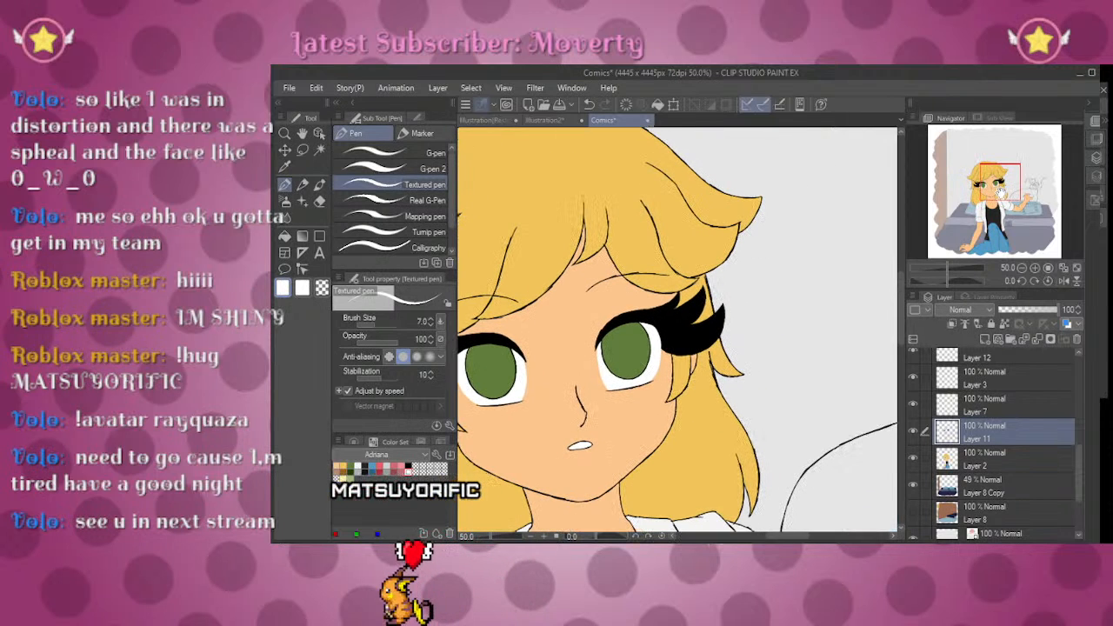
{"action": "left_click", "coordinate": [303, 150]}
{"action": "left_click_drag", "start_coordinate": [949, 263], "coordinate": [952, 265]}
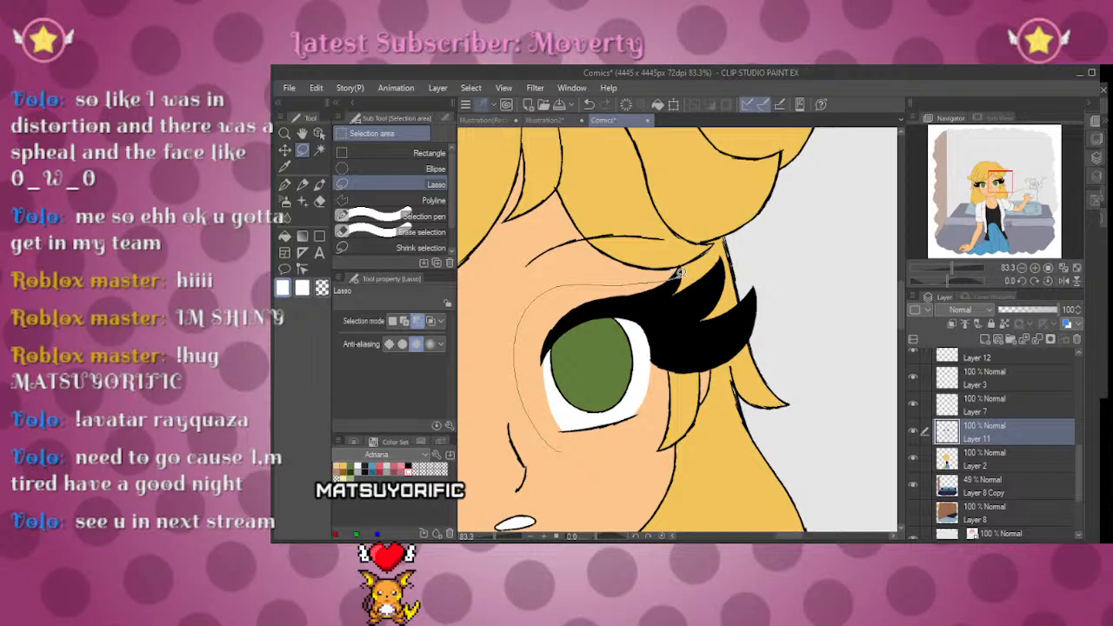
{"action": "left_click_drag", "start_coordinate": [682, 272], "coordinate": [677, 278]}
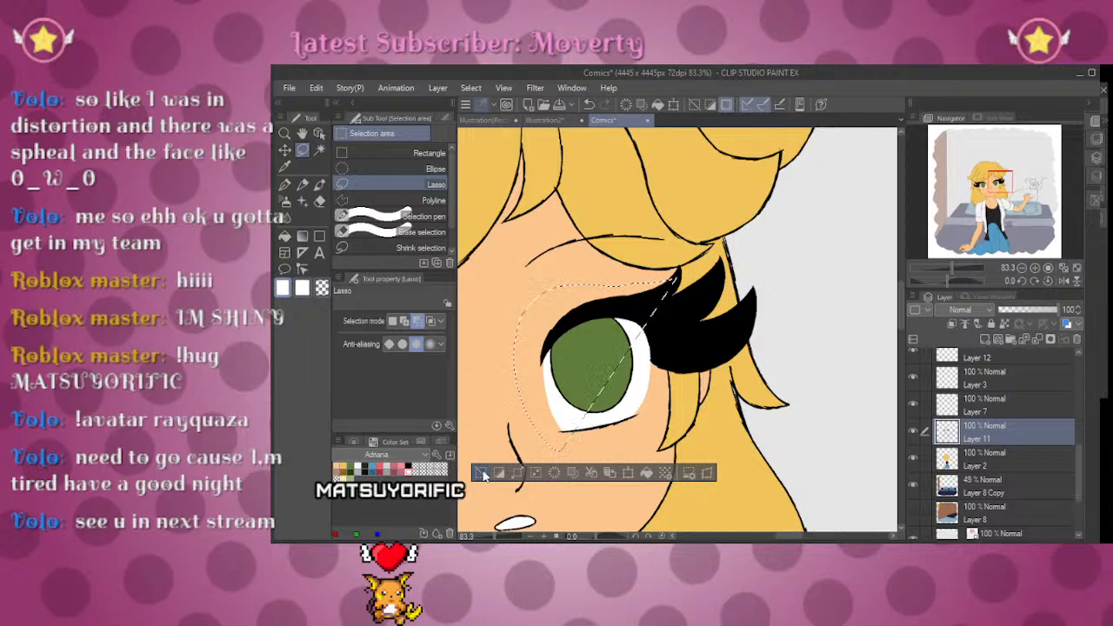
{"action": "left_click", "coordinate": [484, 472]}
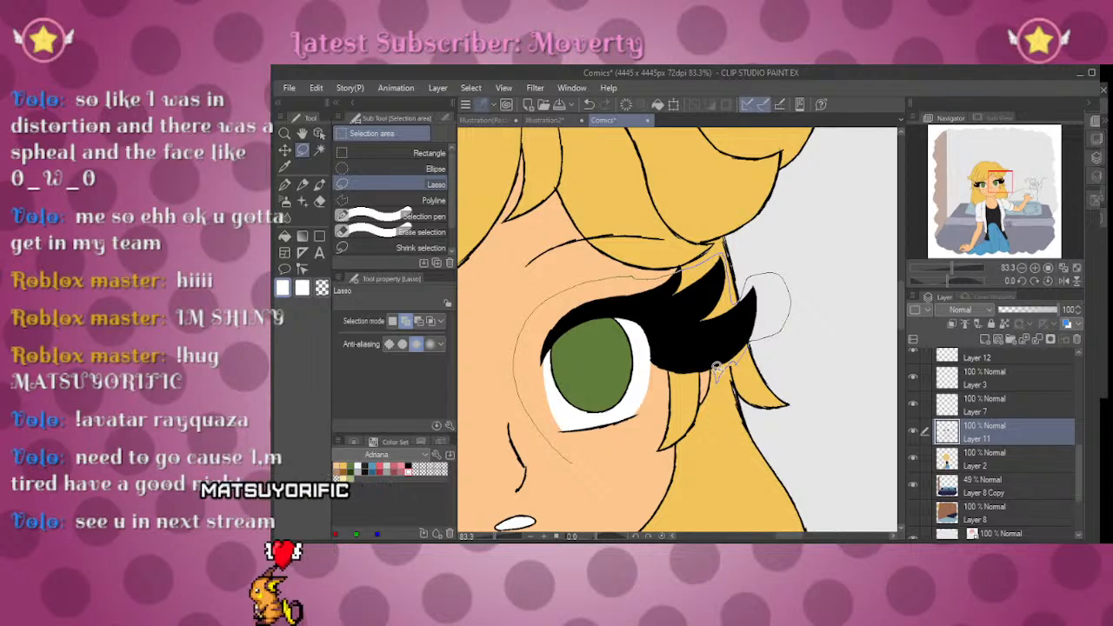
{"action": "left_click_drag", "start_coordinate": [680, 380], "coordinate": [648, 430]}
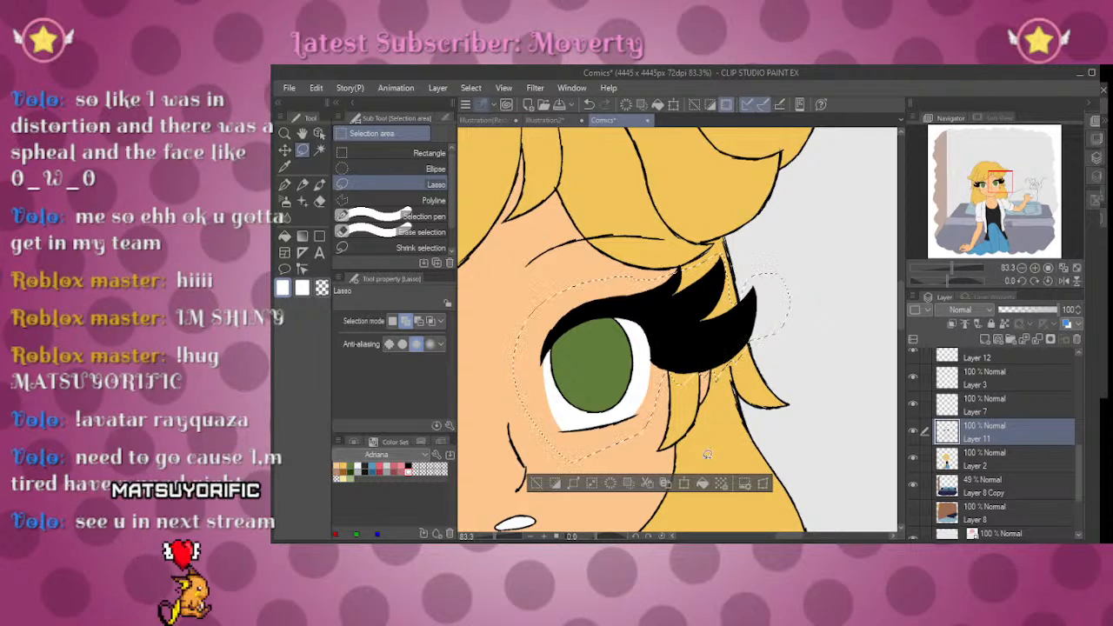
Step: Move the selected eye line art and lashes slightly outward, away from the nose, with a Scale/Rotate transformation
{"action": "left_click_drag", "start_coordinate": [953, 265], "coordinate": [957, 259]}
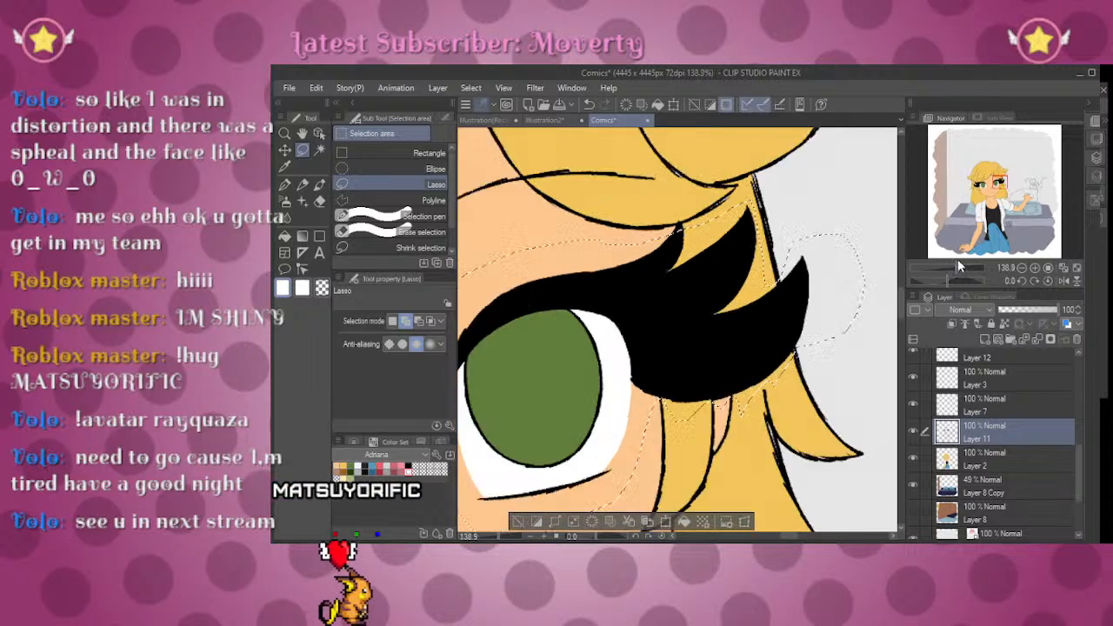
{"action": "scroll", "coordinate": [685, 294], "scroll_direction": "up", "scroll_amount": 2}
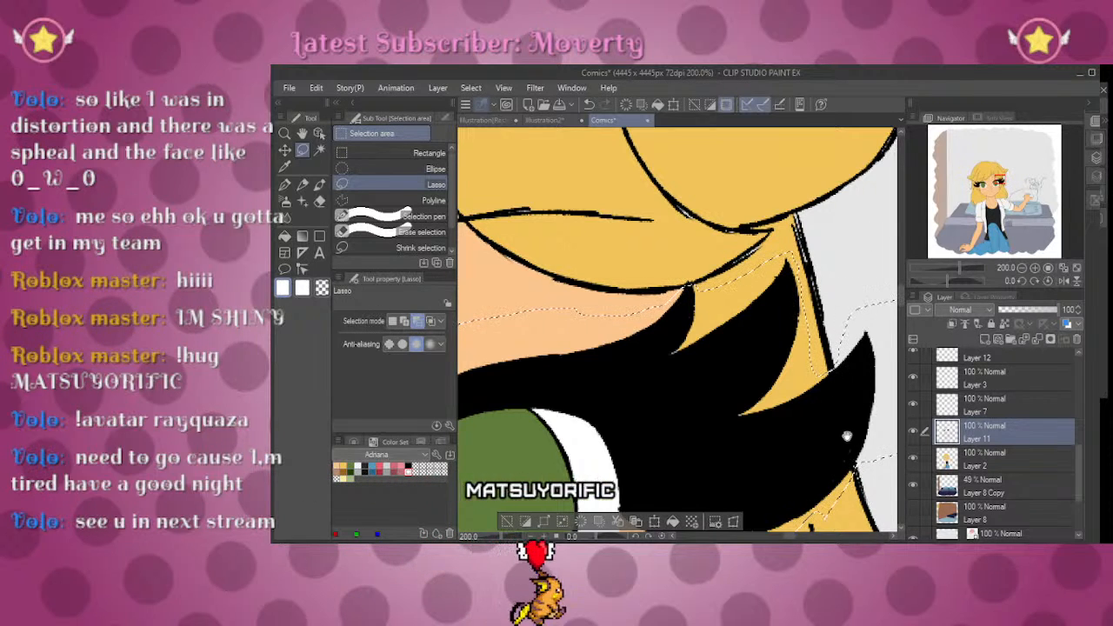
{"action": "left_click_drag", "start_coordinate": [870, 434], "coordinate": [783, 218]}
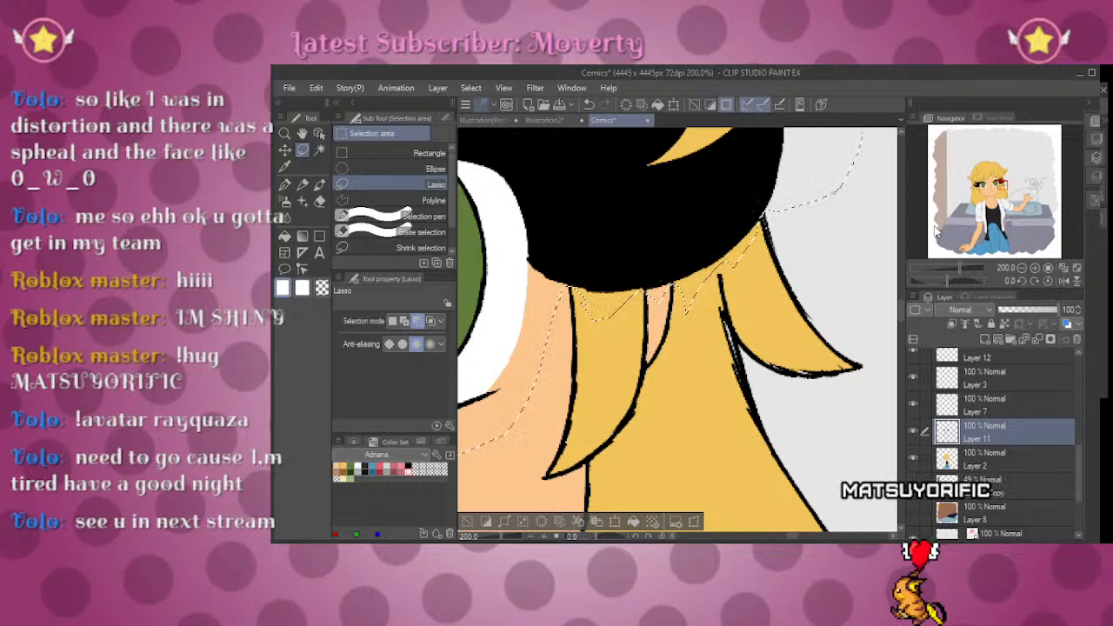
{"action": "left_click_drag", "start_coordinate": [954, 262], "coordinate": [948, 262]}
{"action": "left_click_drag", "start_coordinate": [1001, 188], "coordinate": [993, 185]}
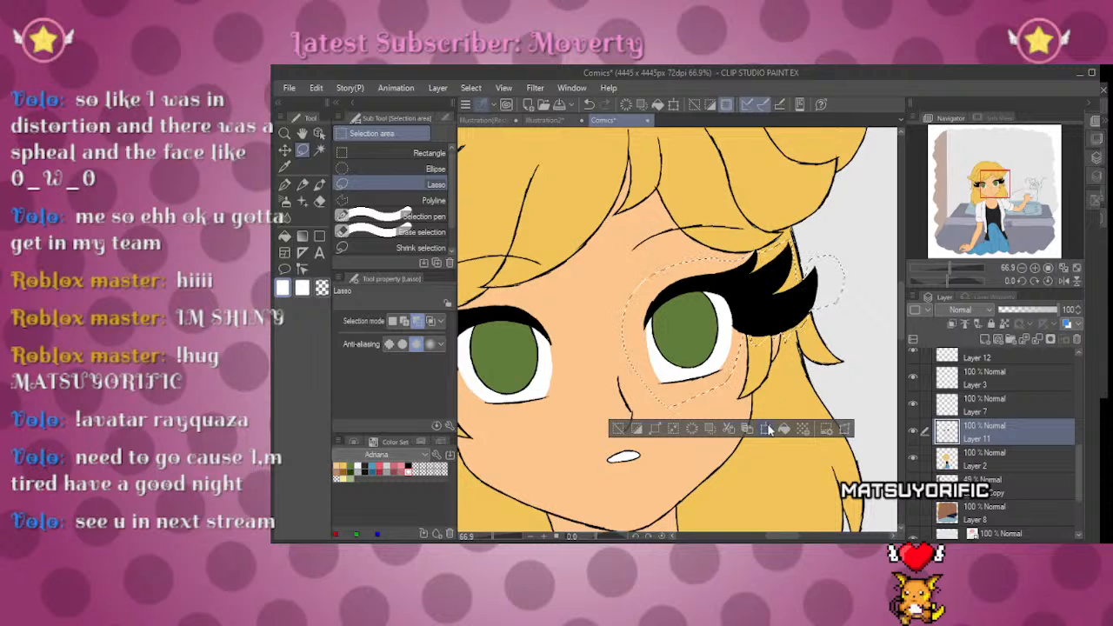
{"action": "left_click", "coordinate": [766, 429]}
{"action": "left_click_drag", "start_coordinate": [782, 310], "coordinate": [784, 309]}
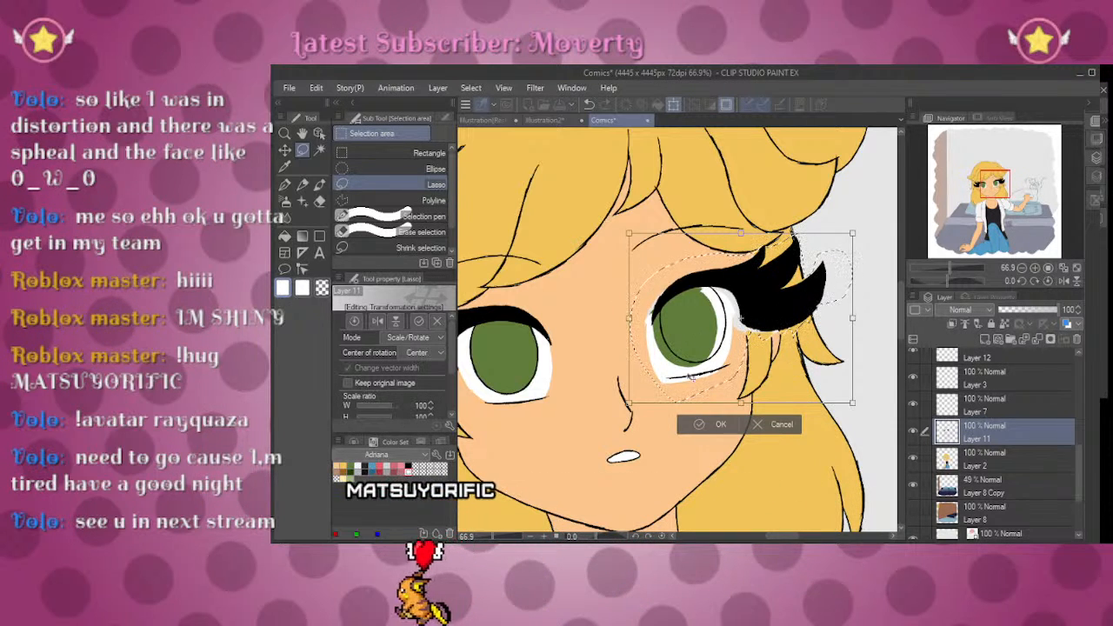
{"action": "left_click", "coordinate": [698, 427]}
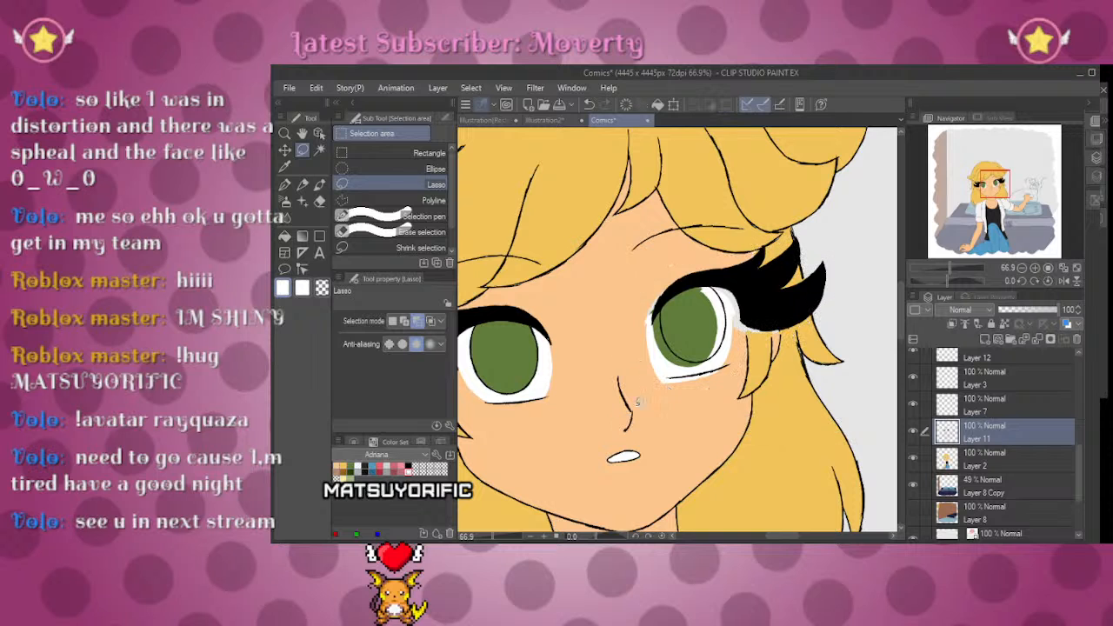
Step: Fill the white gap inside the right-hand eye's shifted iris outline with the sampled green on Layer 2
{"action": "scroll", "coordinate": [676, 331], "scroll_direction": "right", "scroll_amount": 2}
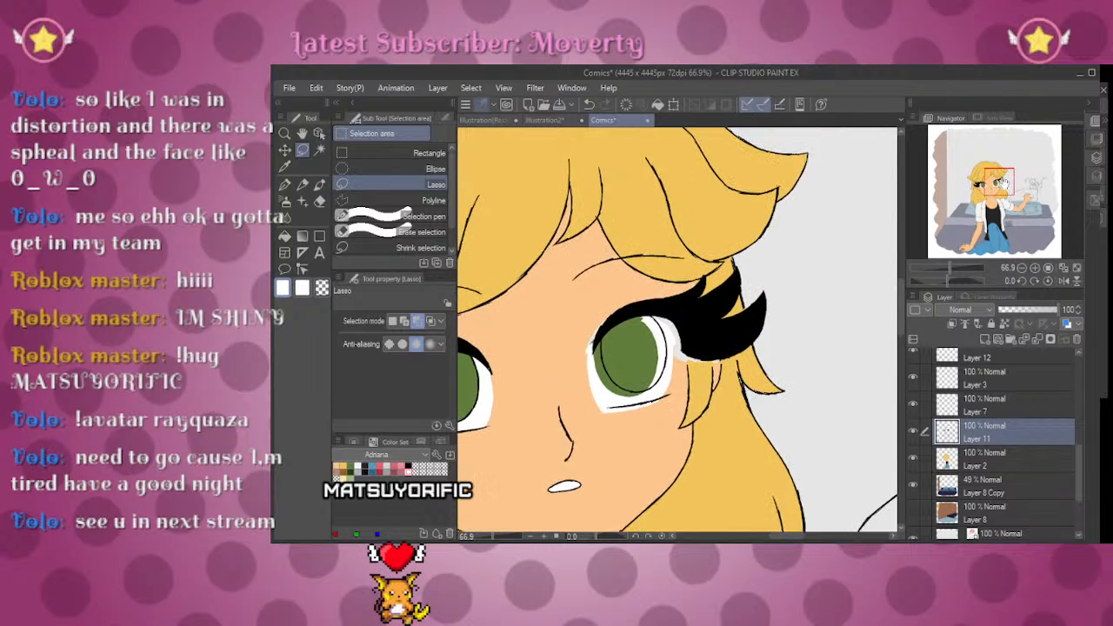
{"action": "left_click", "coordinate": [963, 459]}
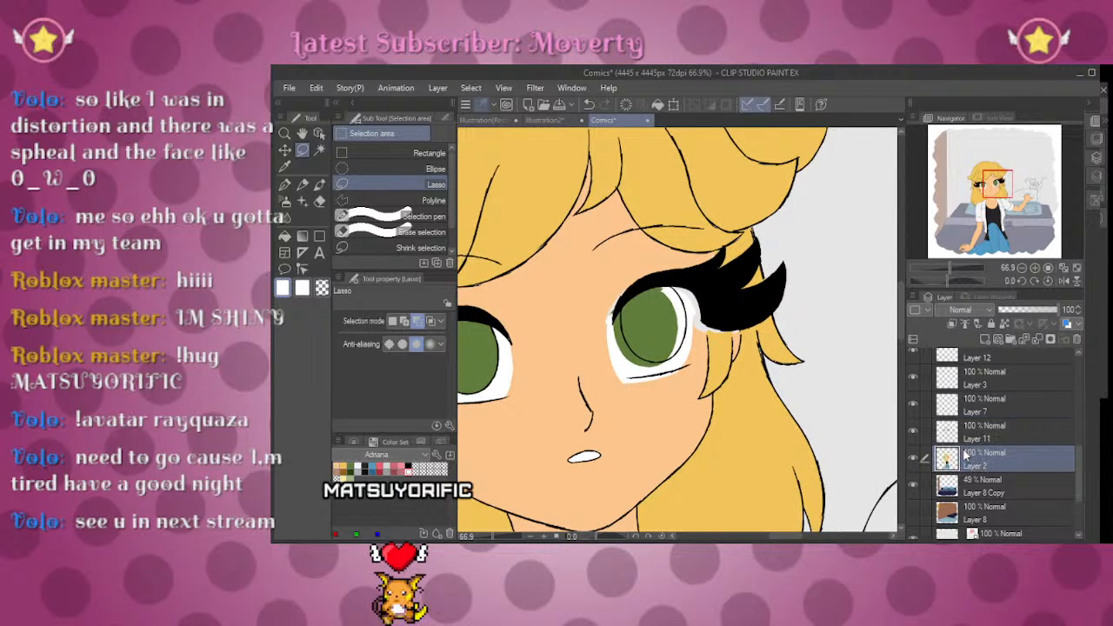
{"action": "scroll", "coordinate": [953, 265], "scroll_direction": "up", "scroll_amount": 5}
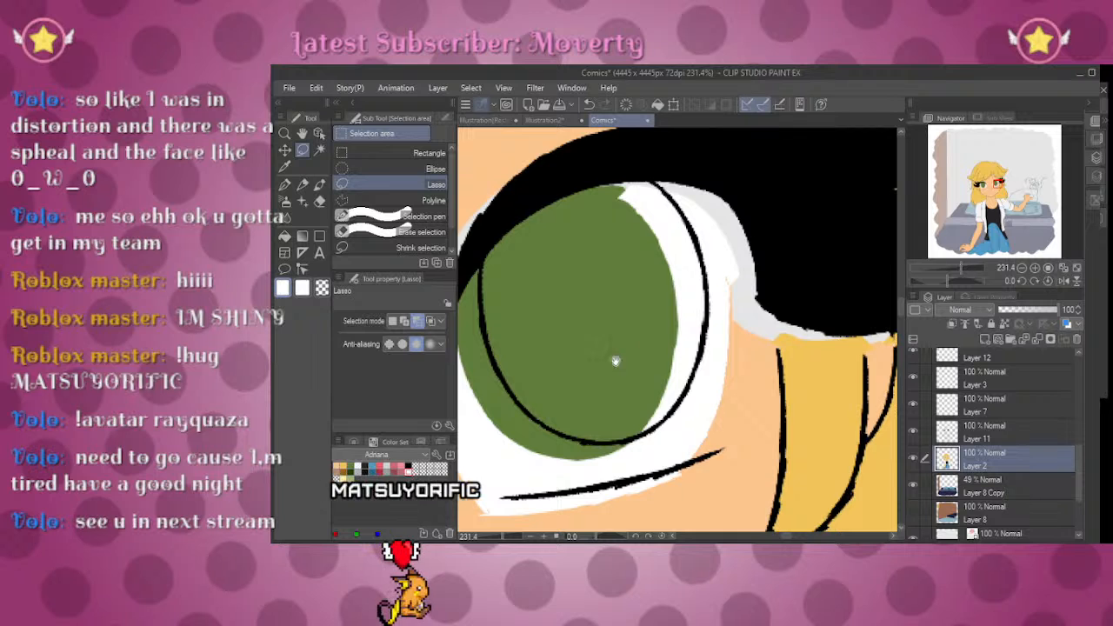
{"action": "left_click_drag", "start_coordinate": [645, 346], "coordinate": [721, 336]}
{"action": "left_click", "coordinate": [715, 340], "text": "alt"}
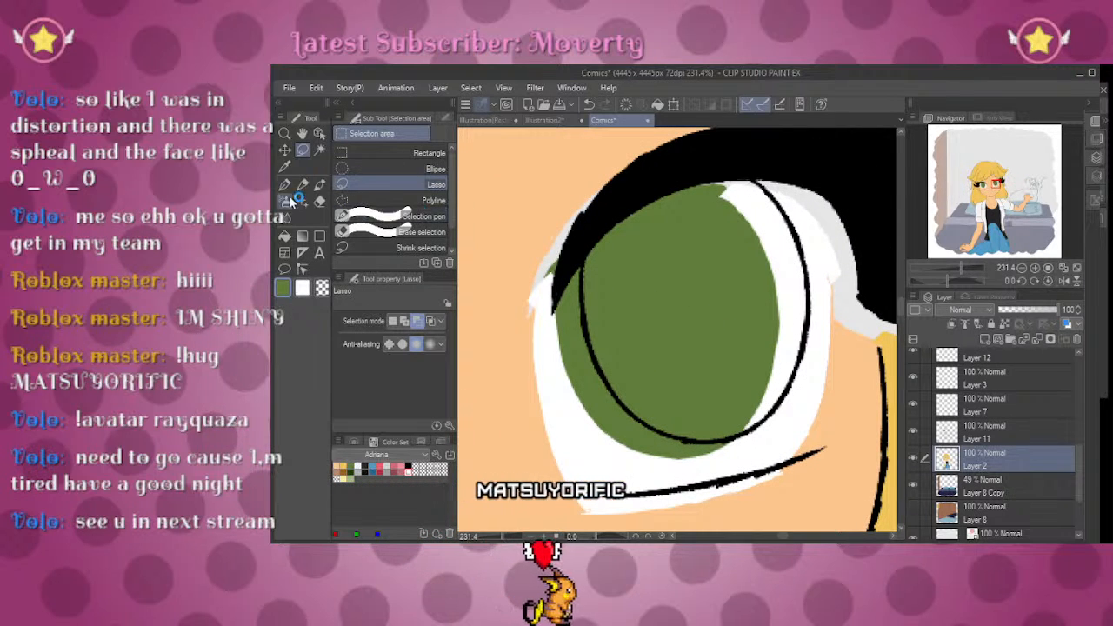
{"action": "key", "text": "g"}
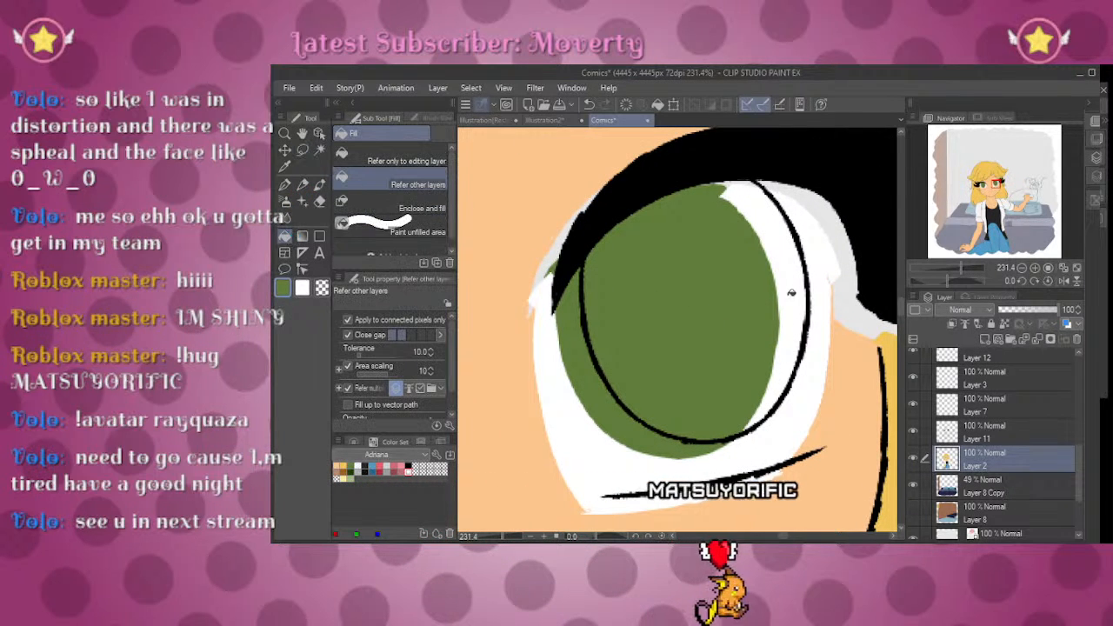
{"action": "left_click", "coordinate": [791, 289]}
Step: Fill the leftover green outside the iris outline with white and paint over its remaining green edge
{"action": "key", "text": "p"}
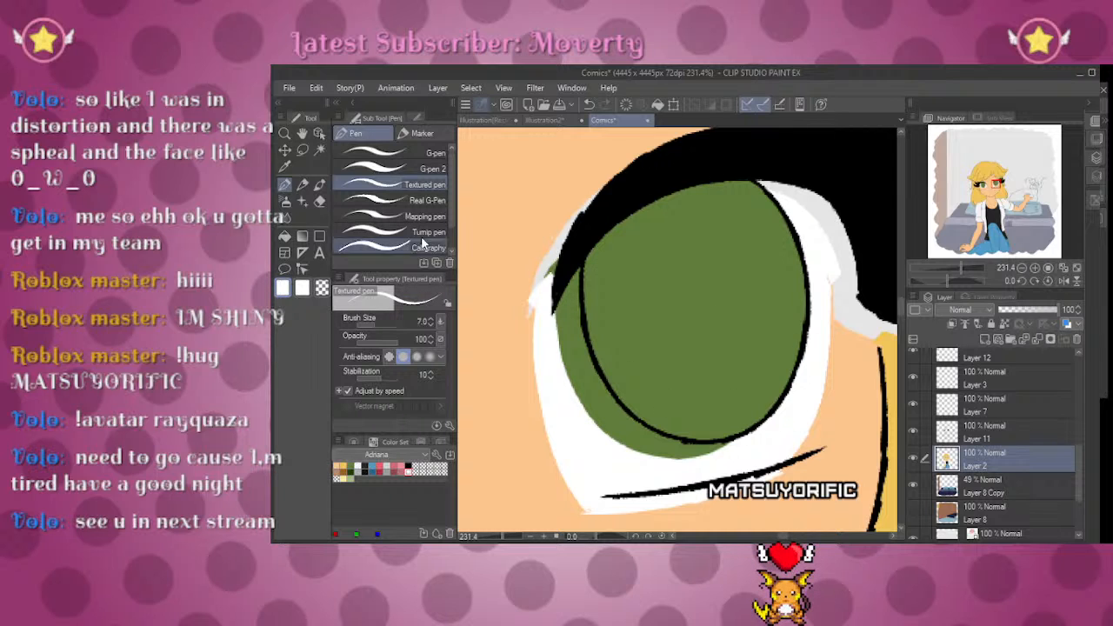
{"action": "key", "text": "g"}
{"action": "key", "text": "g"}
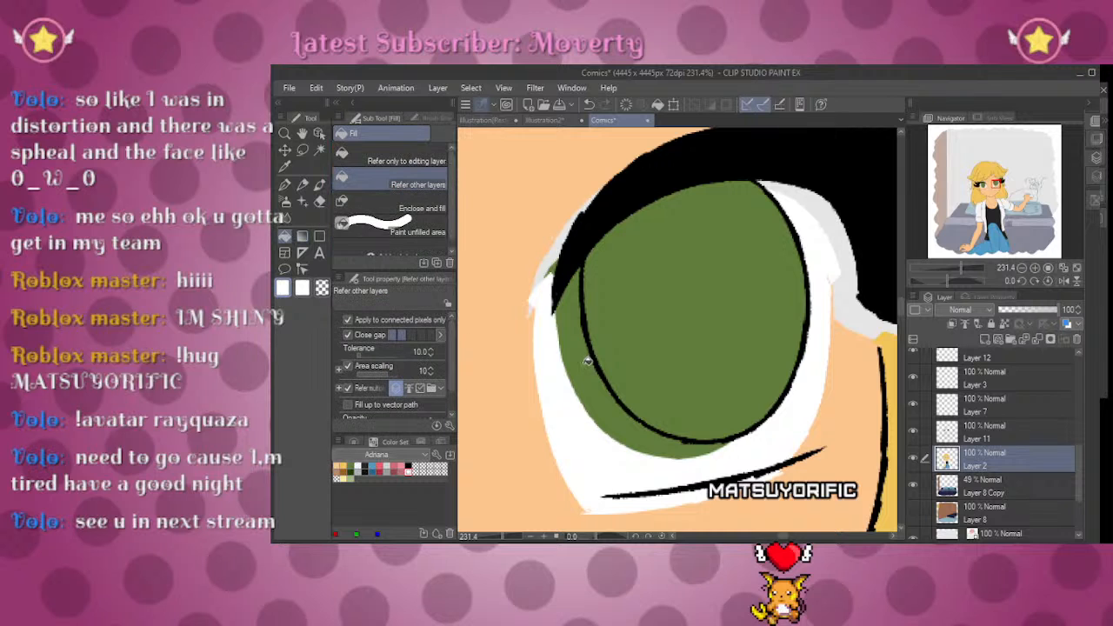
{"action": "left_click", "coordinate": [584, 343]}
{"action": "key", "text": "p"}
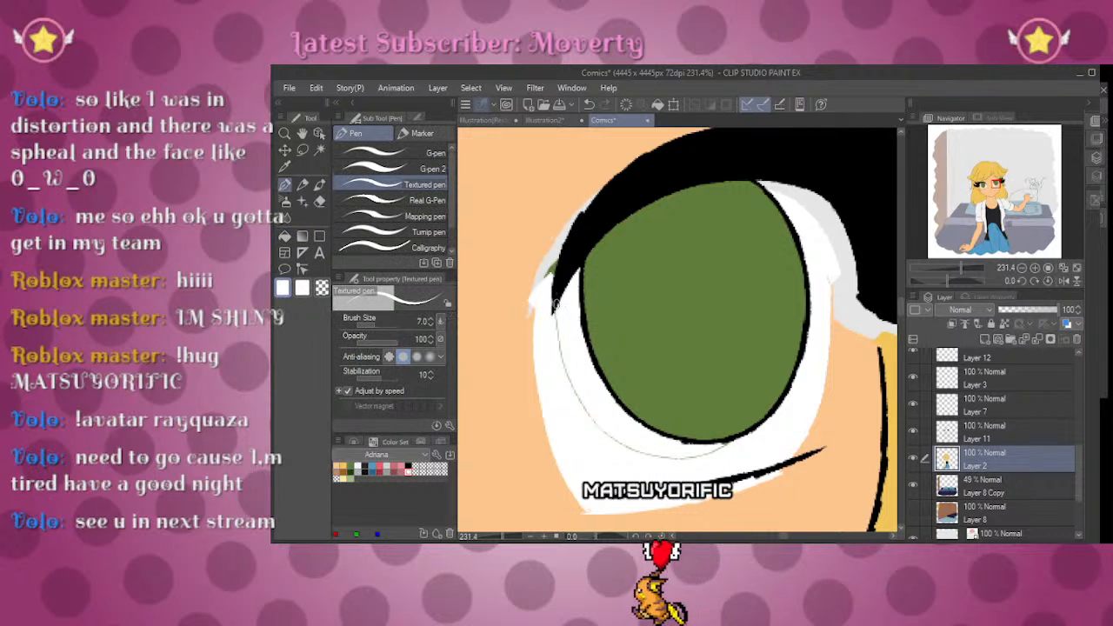
{"action": "left_click_drag", "start_coordinate": [600, 435], "coordinate": [712, 453]}
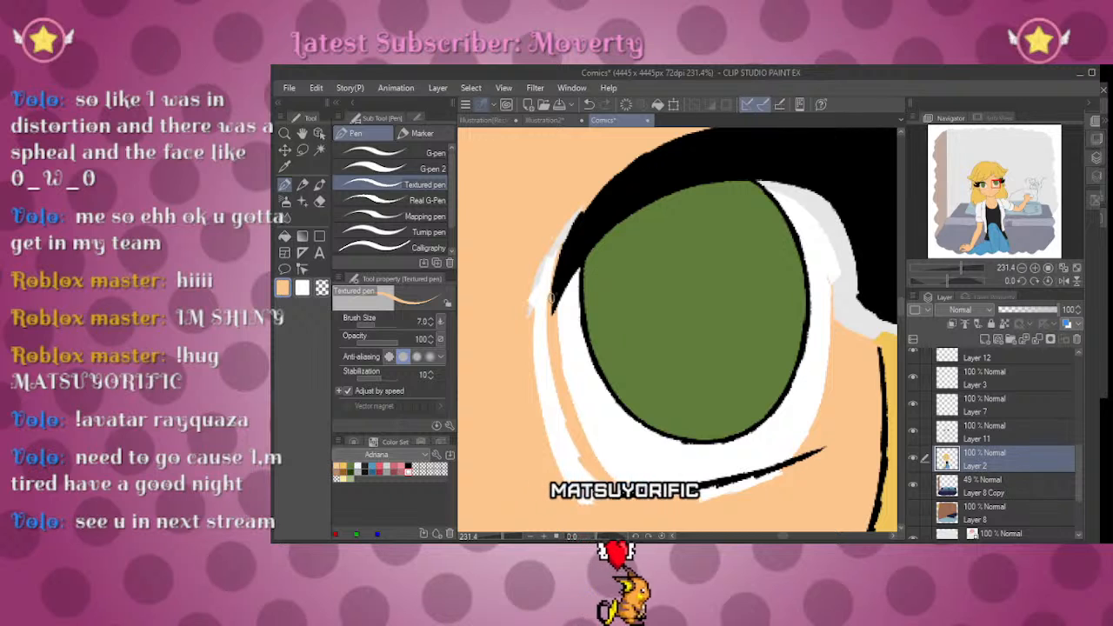
Step: Paint over the leftover white and grey streaks beside the right-hand eye's inner edge with the skin colour on Layer 2
{"action": "mouse_move", "coordinate": [548, 272]}
{"action": "left_mouse_down"}
{"action": "mouse_move", "coordinate": [570, 222]}
{"action": "mouse_move", "coordinate": [524, 322]}
{"action": "left_mouse_up"}
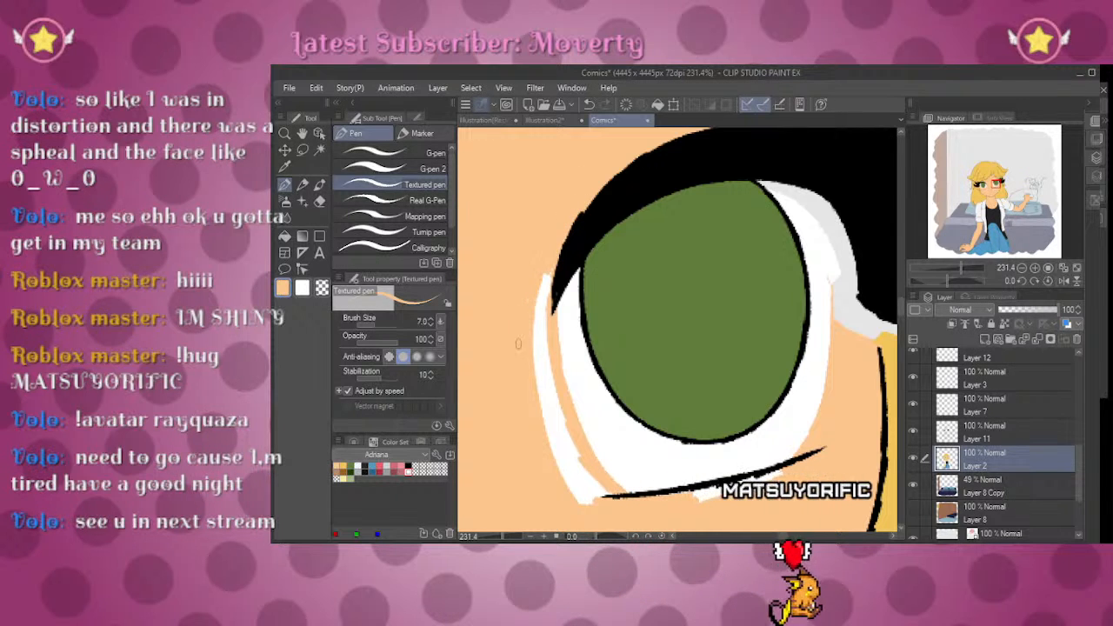
{"action": "left_click_drag", "start_coordinate": [542, 367], "coordinate": [534, 317]}
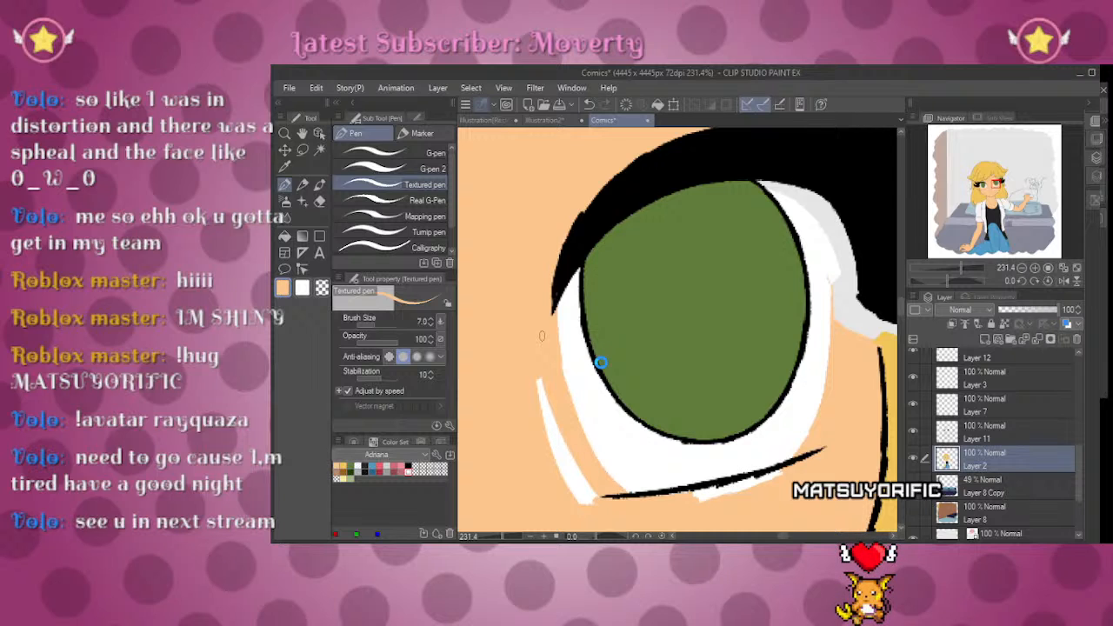
{"action": "key", "text": "alt+Tab"}
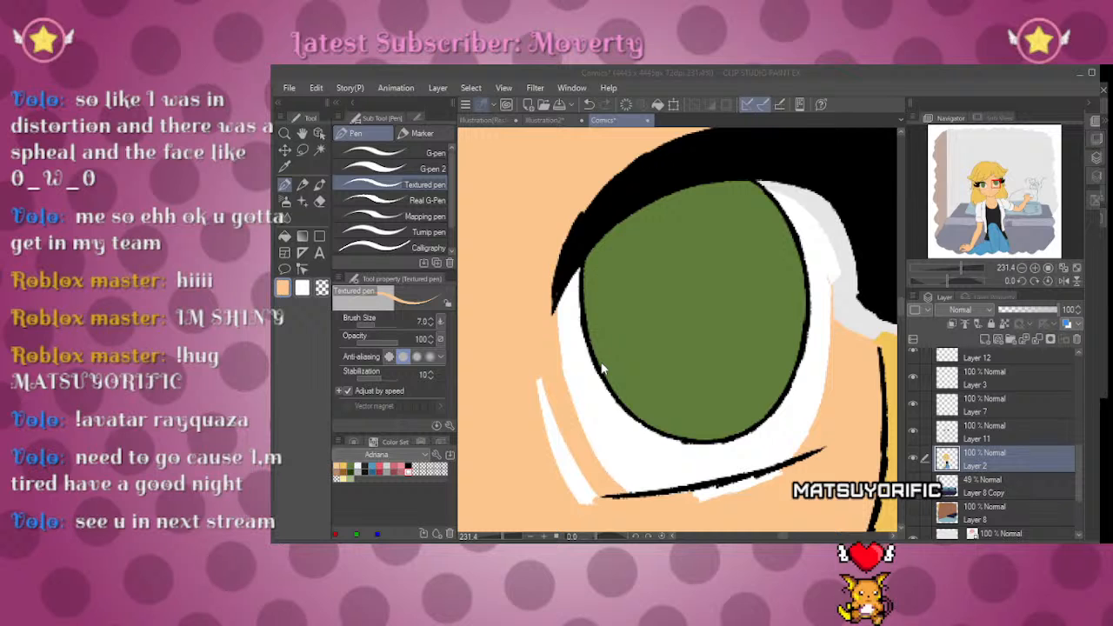
{"action": "left_click", "coordinate": [541, 381]}
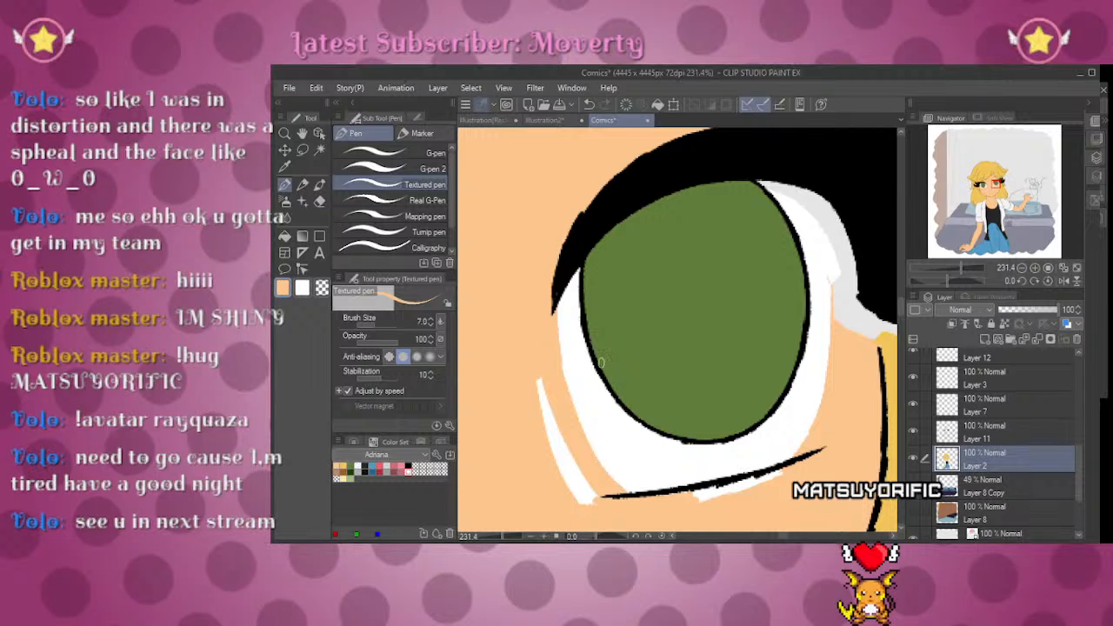
{"action": "left_click_drag", "start_coordinate": [538, 377], "coordinate": [583, 506]}
{"action": "left_click_drag", "start_coordinate": [558, 439], "coordinate": [581, 483]}
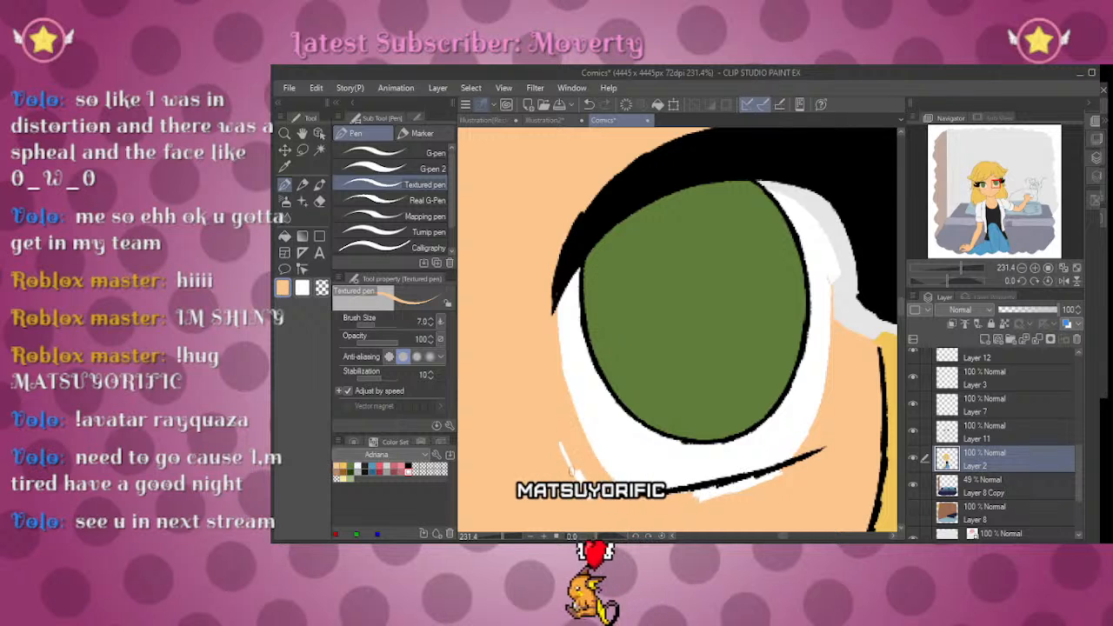
Step: Sample the eye white and paint over the grey and skin-coloured gaps inside the right-hand eye's outer corner
{"action": "left_click_drag", "start_coordinate": [946, 279], "coordinate": [928, 278]}
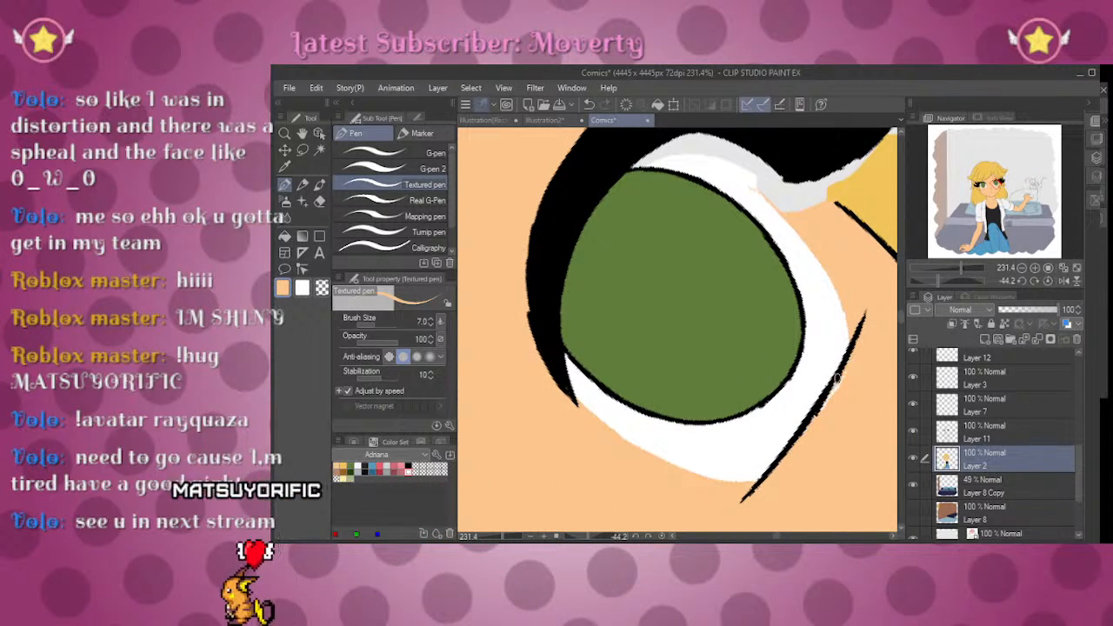
{"action": "left_click", "coordinate": [827, 299], "text": "alt"}
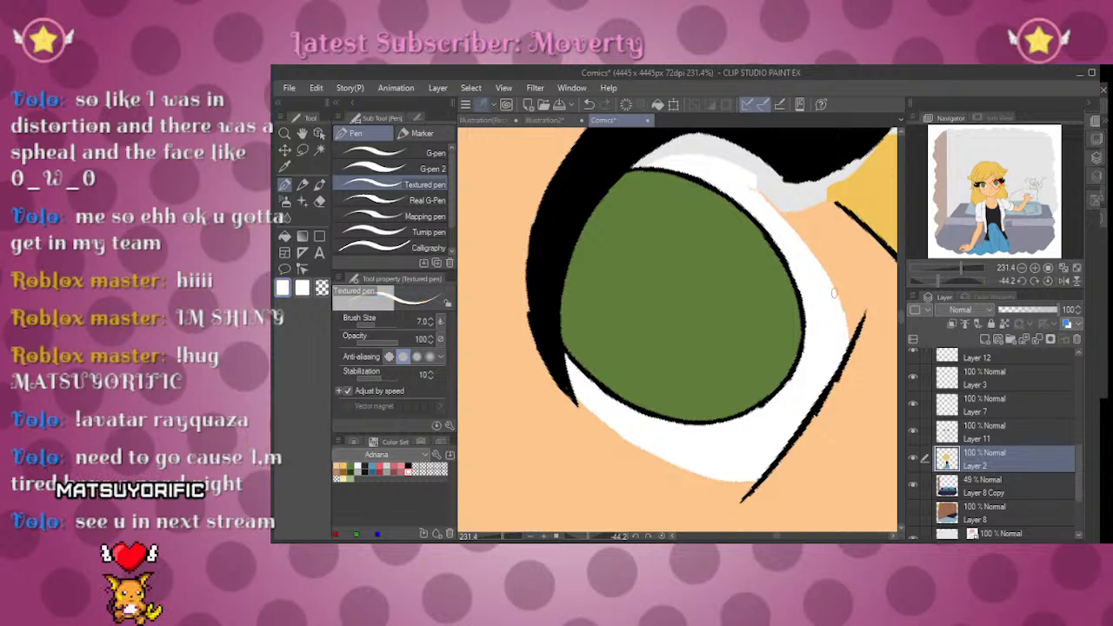
{"action": "left_click", "coordinate": [1063, 281]}
{"action": "left_click", "coordinate": [1063, 280]}
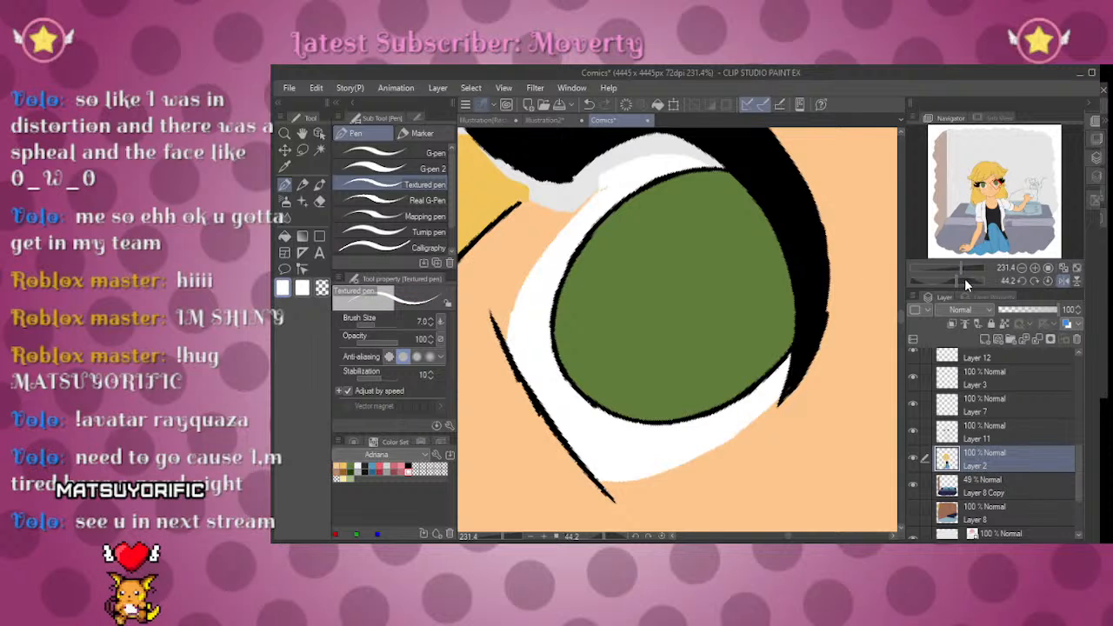
{"action": "left_click", "coordinate": [1063, 281]}
{"action": "left_click", "coordinate": [1063, 281]}
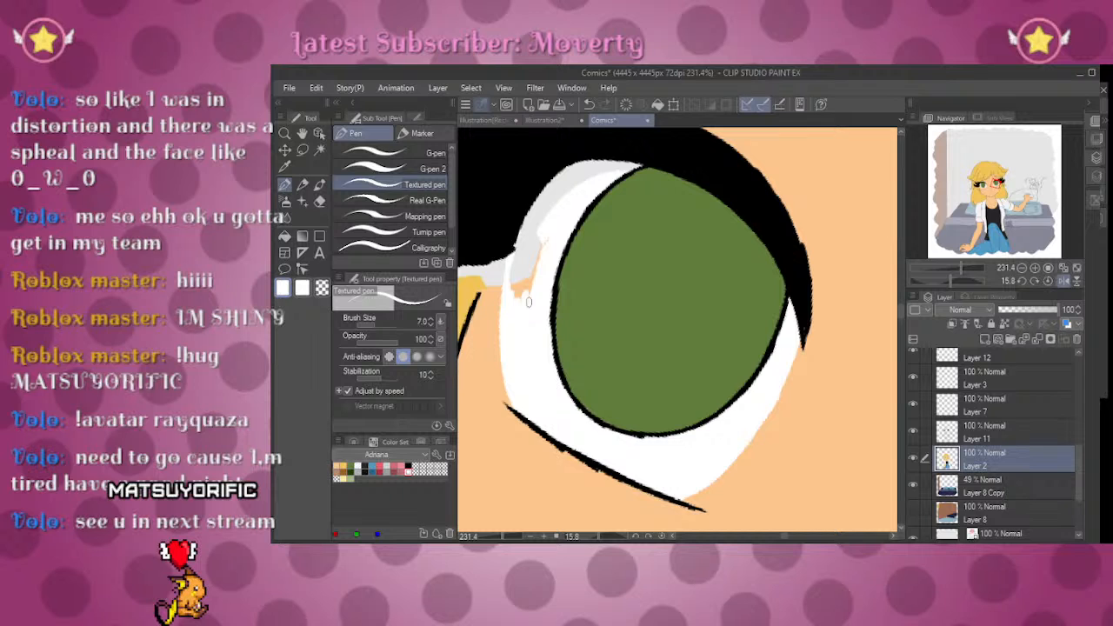
{"action": "mouse_move", "coordinate": [528, 302]}
{"action": "left_mouse_down"}
{"action": "mouse_move", "coordinate": [550, 232]}
{"action": "mouse_move", "coordinate": [516, 301]}
{"action": "mouse_move", "coordinate": [515, 272]}
{"action": "mouse_move", "coordinate": [545, 180]}
{"action": "left_mouse_up"}
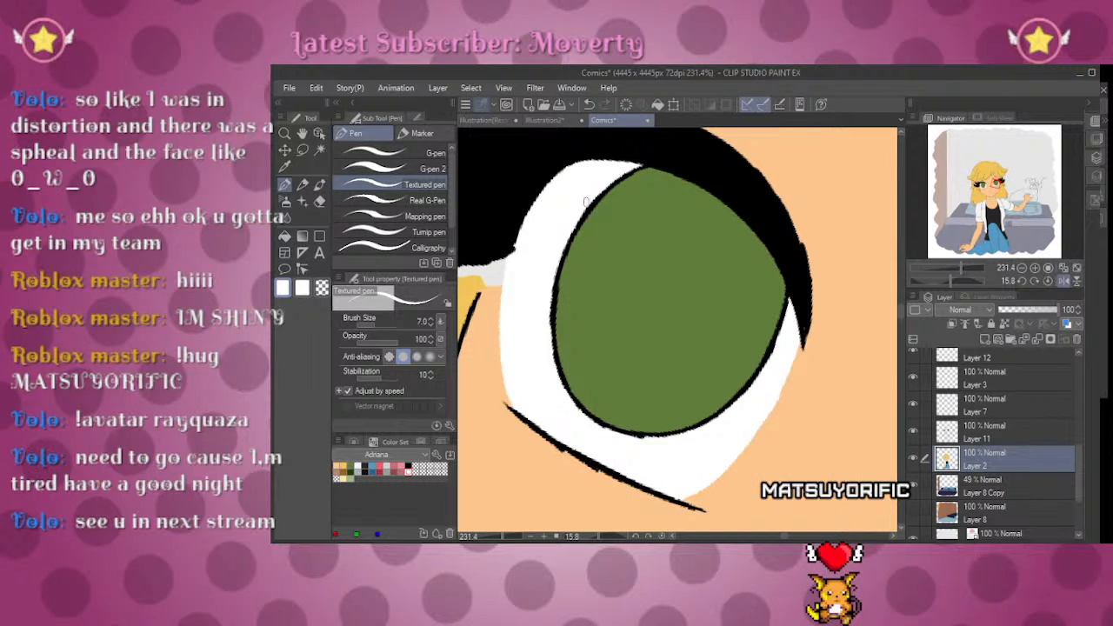
Step: Extend the hair strand's outline beside the eye up to the lashes on Layer 11 and fill the gap beneath them with hair yellow on Layer 2
{"action": "left_click_drag", "start_coordinate": [489, 363], "coordinate": [646, 381]}
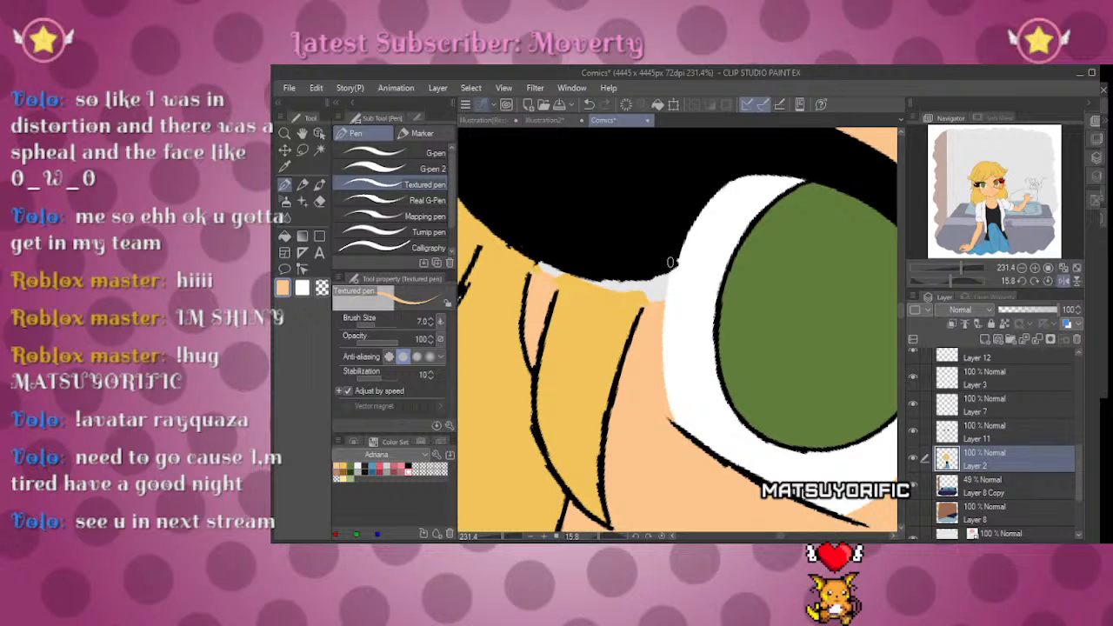
{"action": "left_click", "coordinate": [970, 438]}
{"action": "left_click", "coordinate": [665, 231], "text": "alt"}
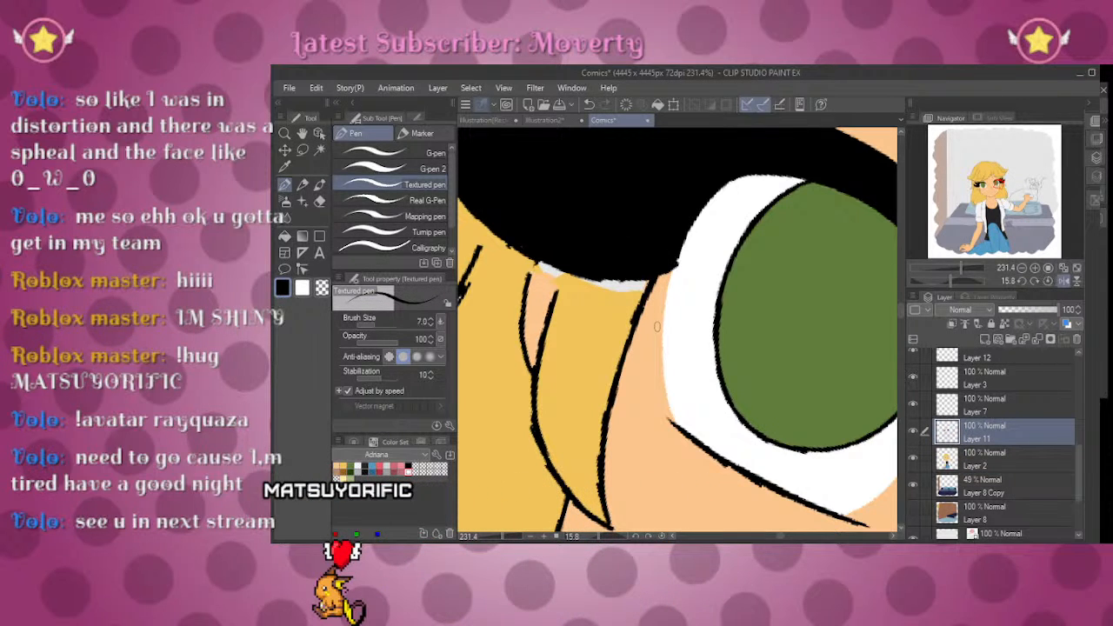
{"action": "left_click", "coordinate": [530, 258], "text": "ctrl+shift"}
{"action": "left_click", "coordinate": [531, 258], "text": "alt"}
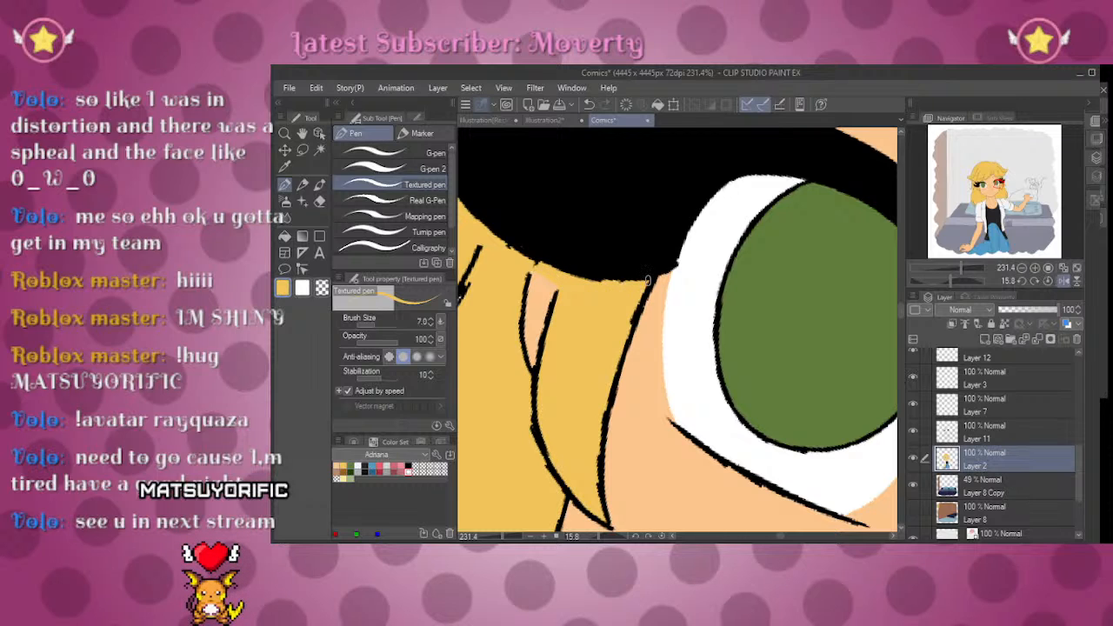
Step: Extend the two inner strand lines up to the lashes in black on Layer 11 and paint skin colour between them on Layer 2
{"action": "left_click", "coordinate": [597, 224], "text": "ctrl+shift"}
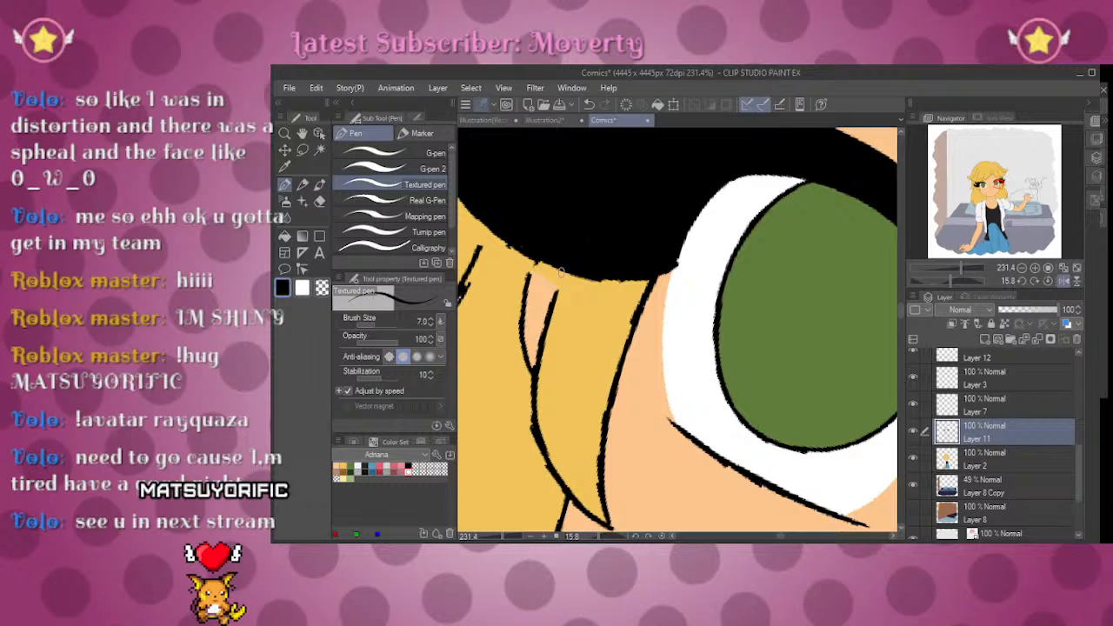
{"action": "left_click_drag", "start_coordinate": [552, 300], "coordinate": [563, 268]}
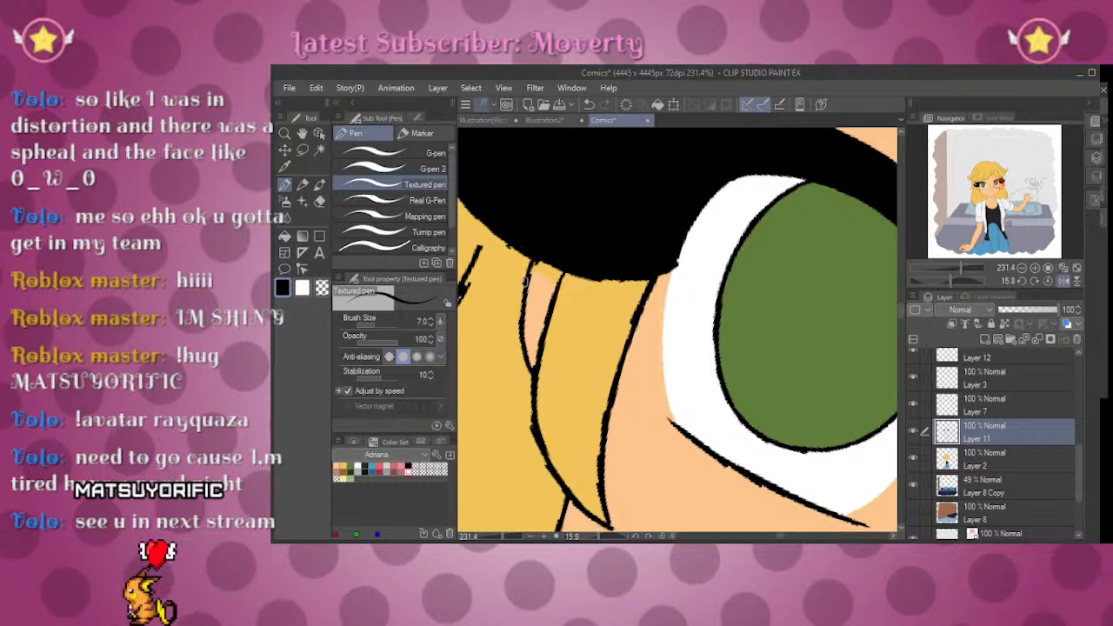
{"action": "left_click", "coordinate": [978, 465]}
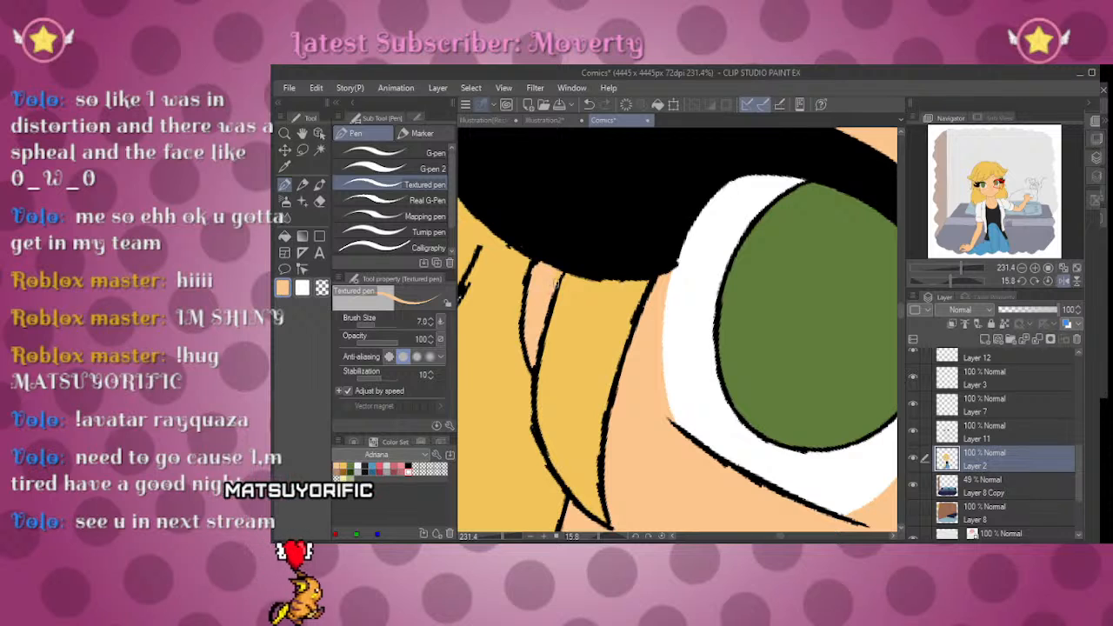
Step: Tidy the edges of the outer lashes on Layer 11 with the Textured Eraser and the black Textured pen
{"action": "mouse_move", "coordinate": [598, 251]}
{"action": "left_mouse_down"}
{"action": "mouse_move", "coordinate": [750, 229]}
{"action": "mouse_move", "coordinate": [749, 336]}
{"action": "left_mouse_up"}
{"action": "left_click", "coordinate": [982, 432]}
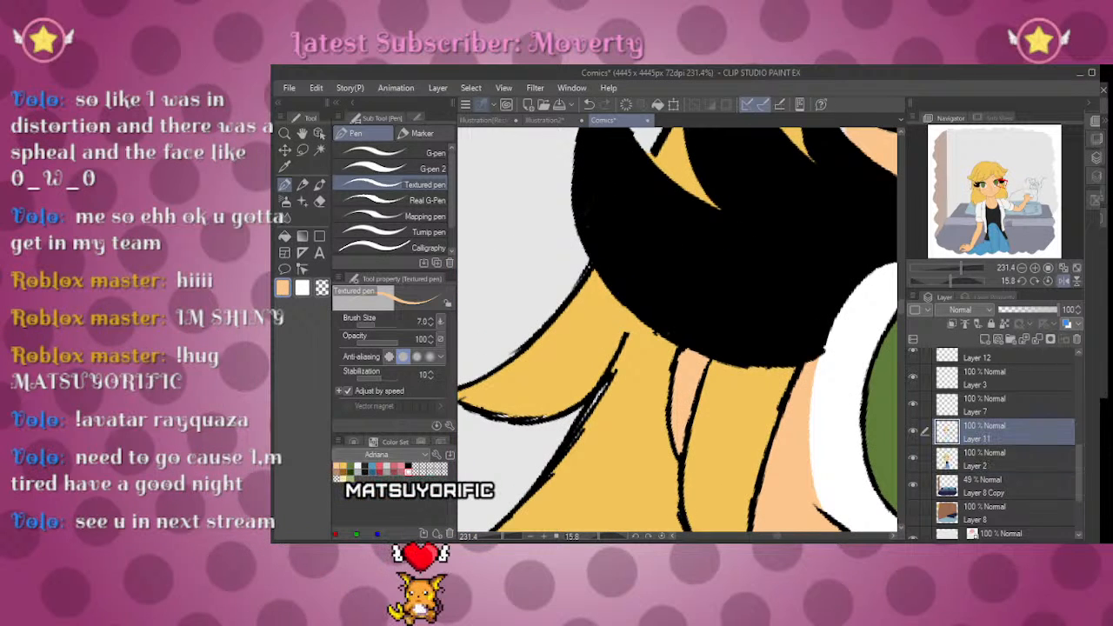
{"action": "key", "text": "e"}
{"action": "left_click", "coordinate": [425, 185]}
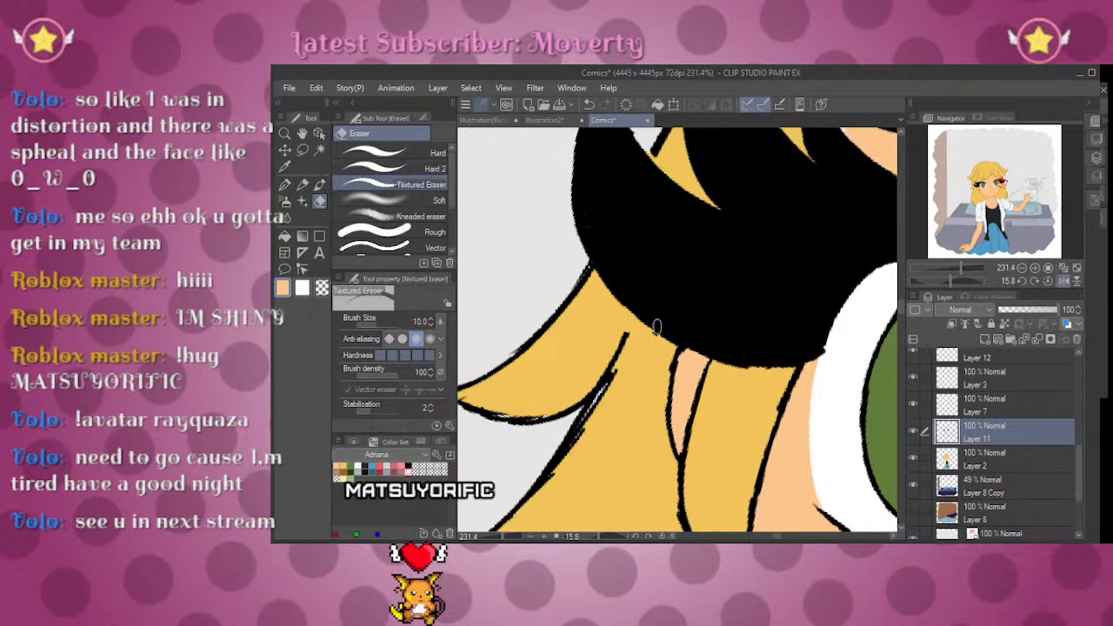
{"action": "left_click", "coordinate": [1046, 280]}
{"action": "mouse_move", "coordinate": [961, 267]}
{"action": "left_mouse_down"}
{"action": "mouse_move", "coordinate": [947, 267]}
{"action": "mouse_move", "coordinate": [957, 266]}
{"action": "left_mouse_up"}
{"action": "key", "text": "p"}
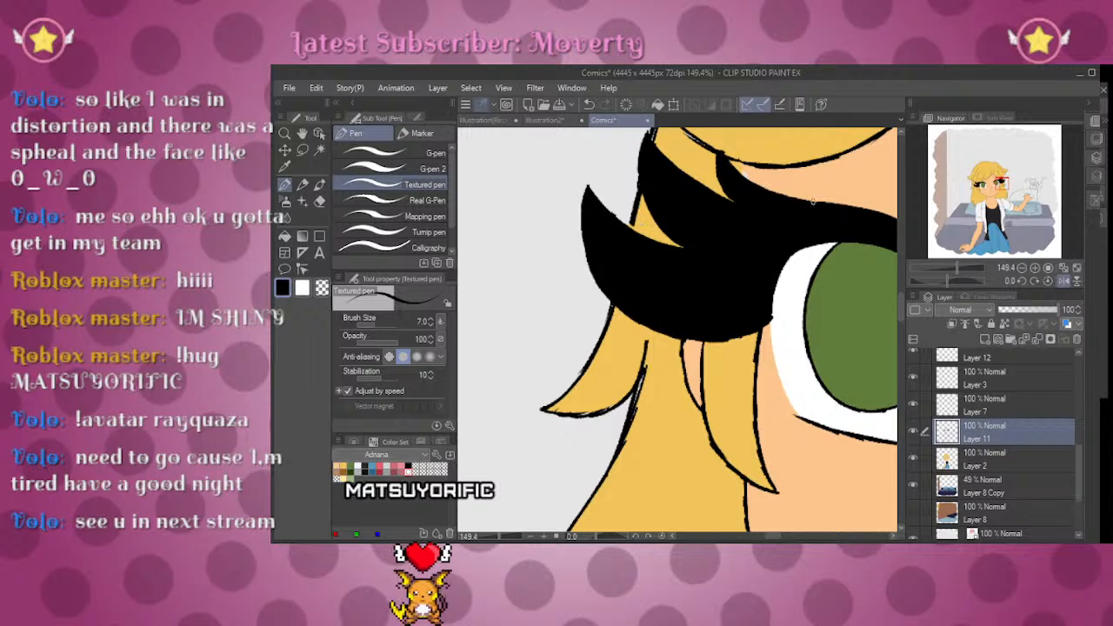
Step: Touch up the gap between the fringe and the upper lash with the sampled skin colour on Layer 2
{"action": "left_click_drag", "start_coordinate": [750, 182], "coordinate": [673, 334]}
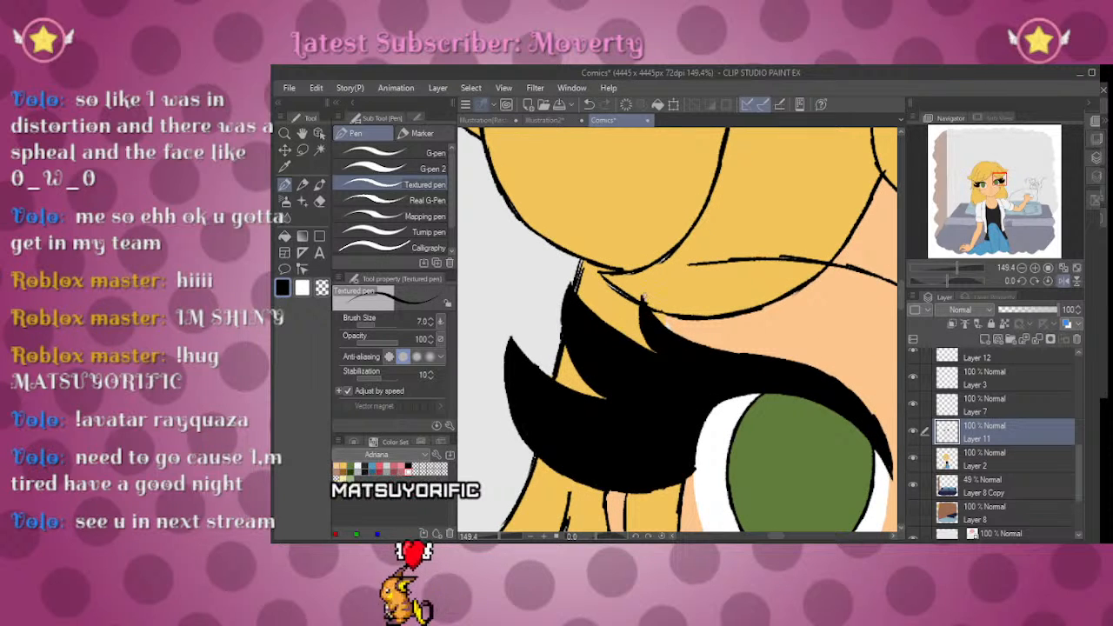
{"action": "key", "text": "e"}
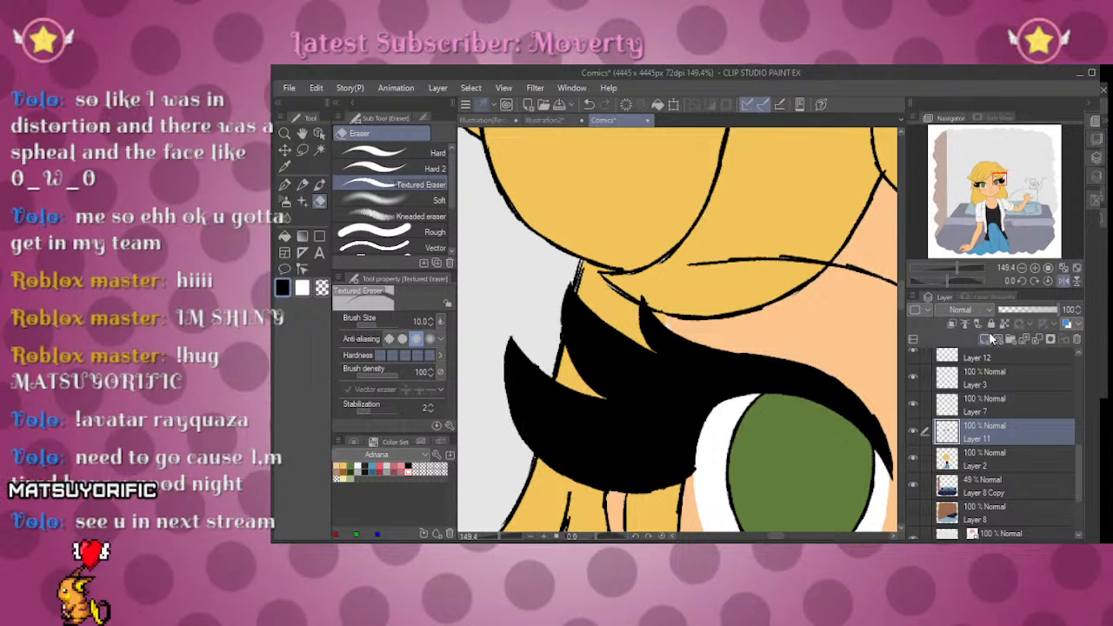
{"action": "left_click", "coordinate": [971, 462]}
{"action": "left_click", "coordinate": [670, 327], "text": "alt"}
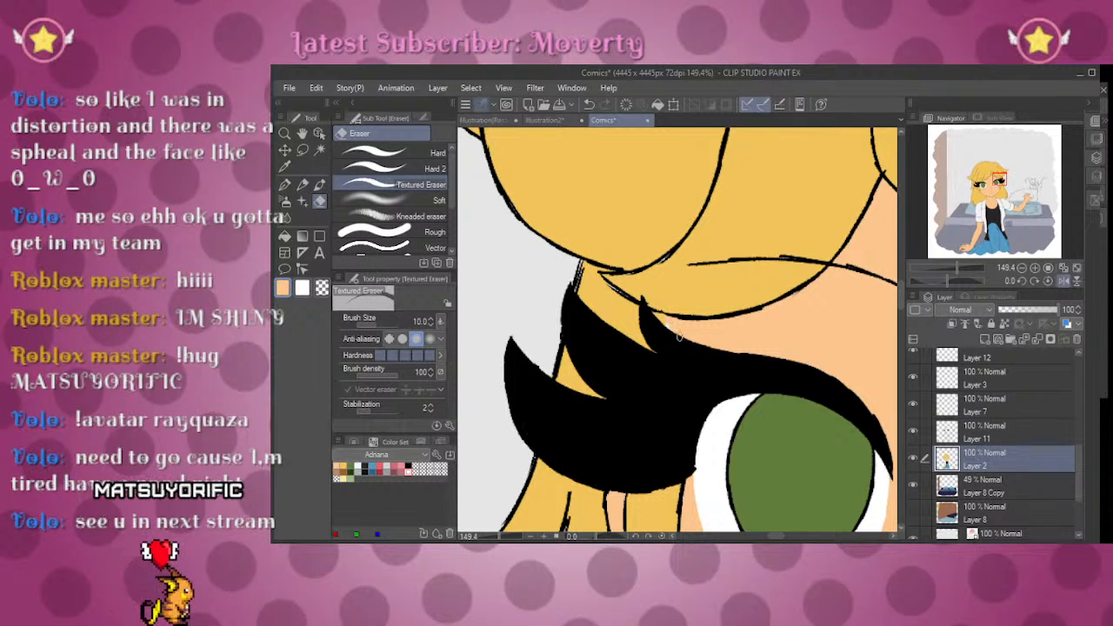
{"action": "key", "text": "p"}
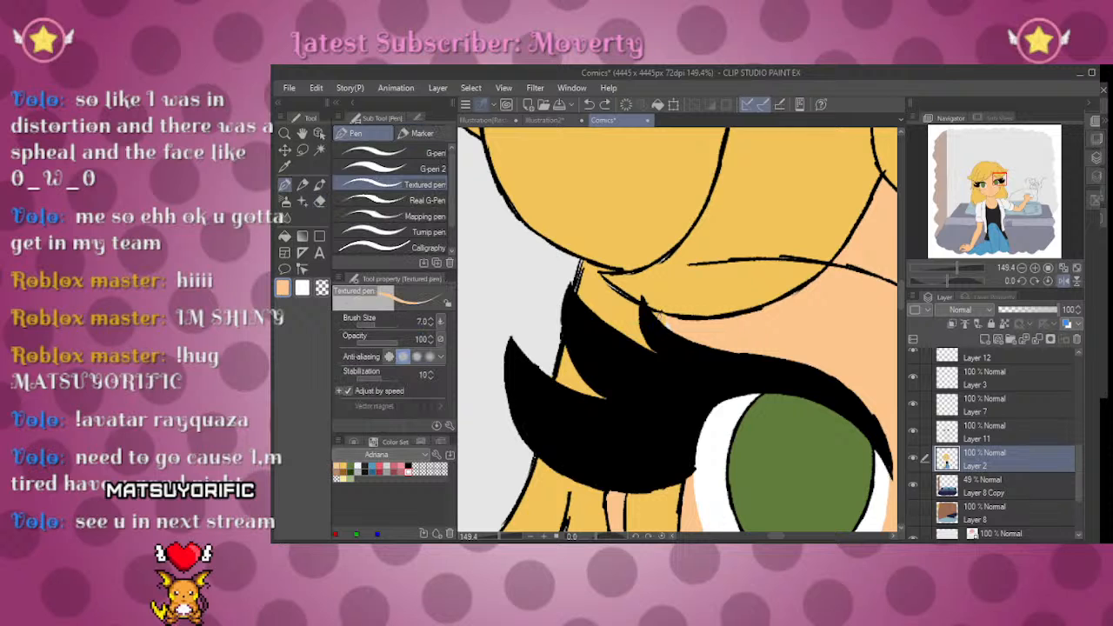
{"action": "left_click_drag", "start_coordinate": [964, 216], "coordinate": [984, 180]}
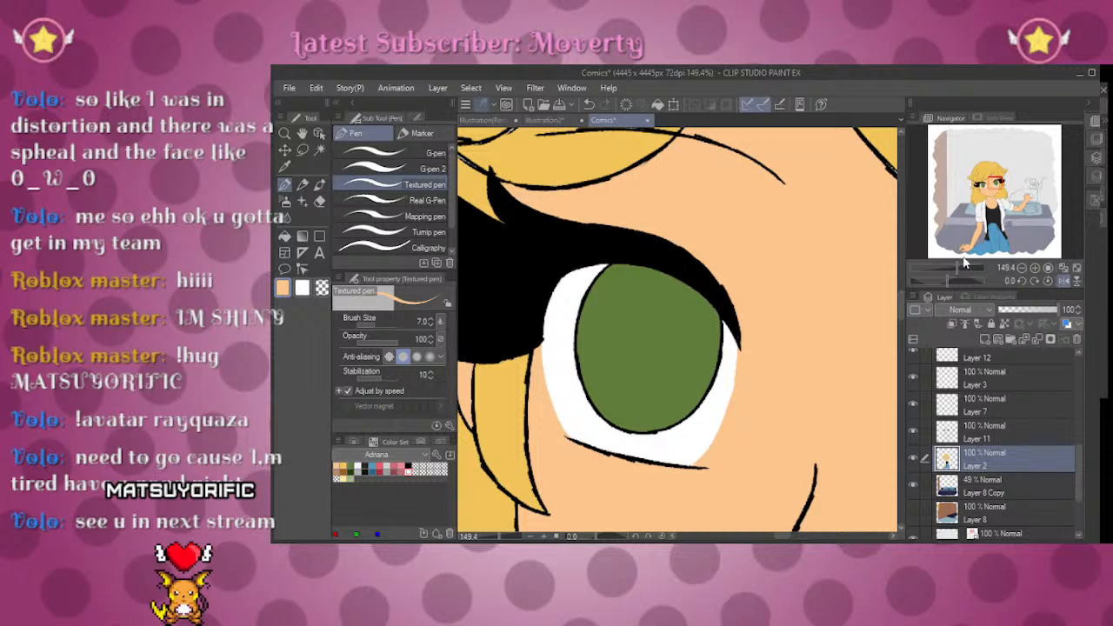
Step: Unflip the canvas and touch up the outer lashes in black on Layer 11 and the nearby hair in sampled yellow on Layer 2
{"action": "left_click", "coordinate": [1067, 280]}
{"action": "mouse_move", "coordinate": [954, 263]}
{"action": "left_mouse_down"}
{"action": "mouse_move", "coordinate": [940, 266]}
{"action": "mouse_move", "coordinate": [952, 265]}
{"action": "left_mouse_up"}
{"action": "left_click", "coordinate": [982, 432]}
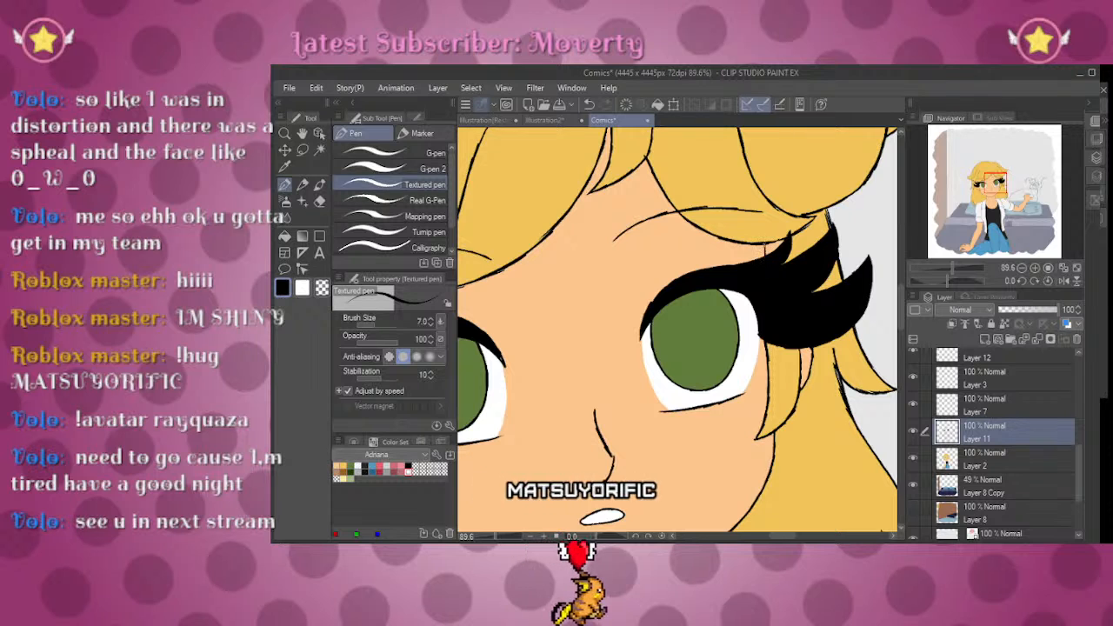
{"action": "left_click", "coordinate": [951, 459]}
{"action": "left_click", "coordinate": [847, 452], "text": "alt"}
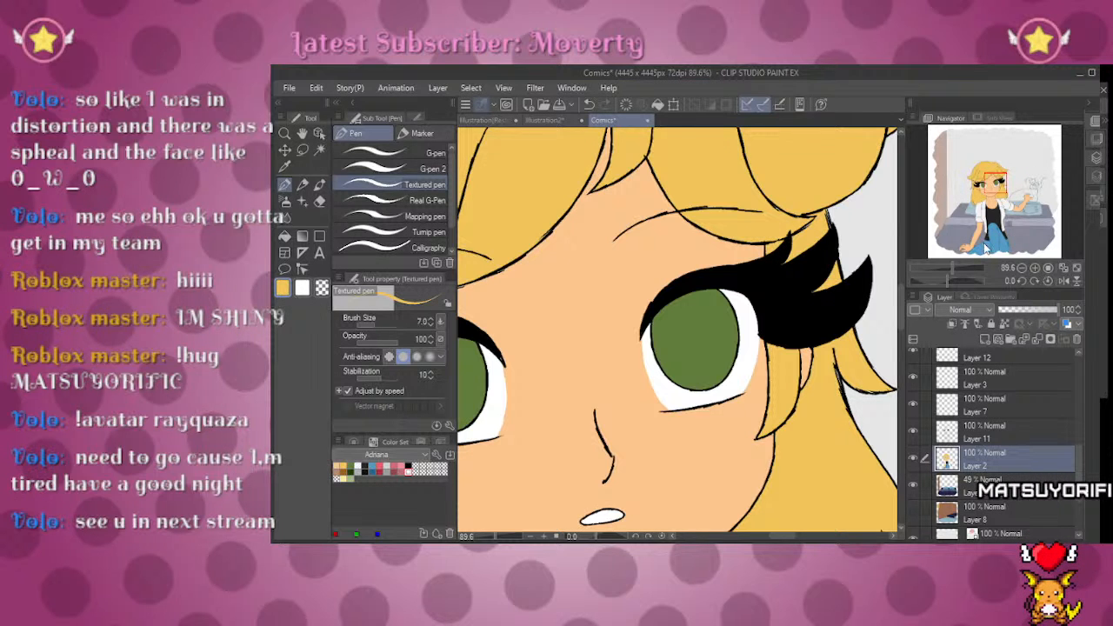
Step: Examine the corrected eye against the whole face and the full illustration, including at a slight tilt
{"action": "left_click_drag", "start_coordinate": [952, 272], "coordinate": [946, 267]}
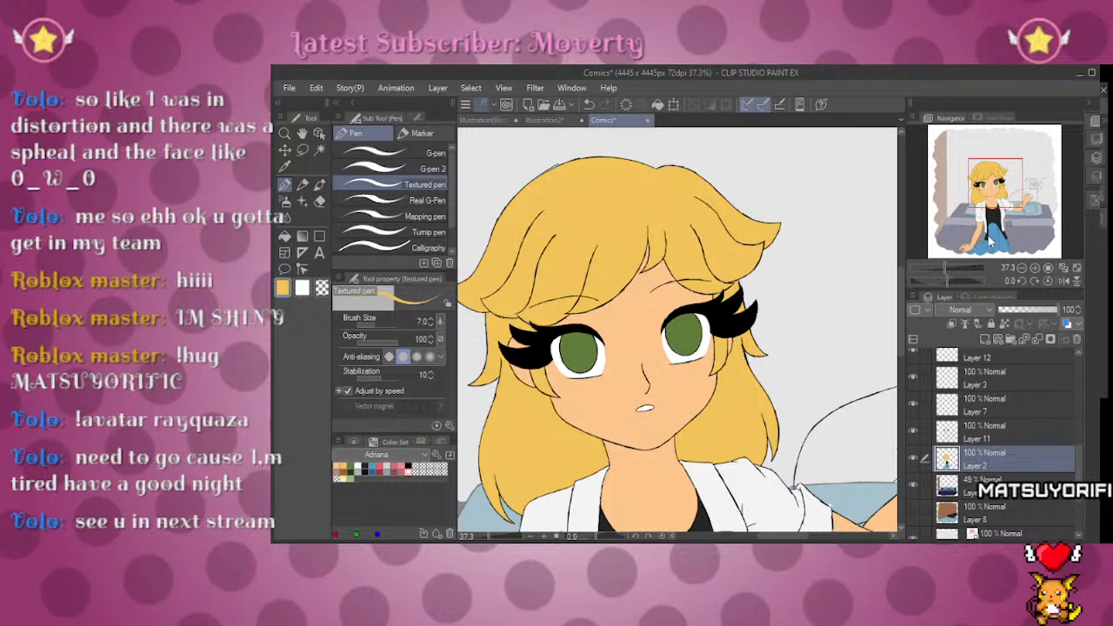
{"action": "mouse_move", "coordinate": [993, 198]}
{"action": "left_mouse_down"}
{"action": "mouse_move", "coordinate": [990, 225]}
{"action": "mouse_move", "coordinate": [995, 178]}
{"action": "left_mouse_up"}
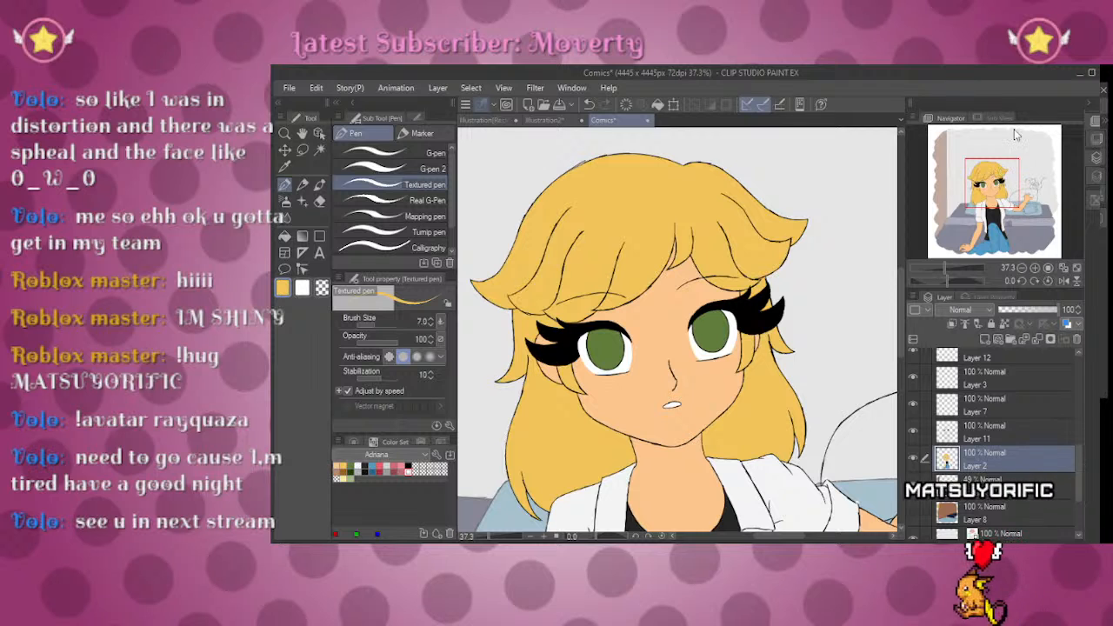
{"action": "left_click_drag", "start_coordinate": [999, 182], "coordinate": [997, 185]}
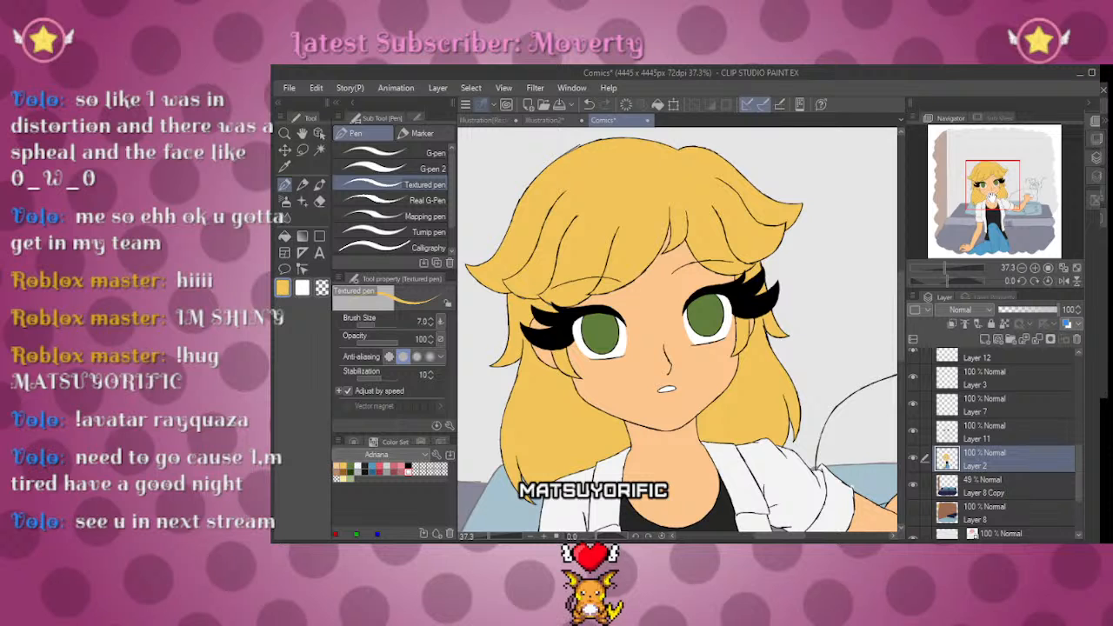
{"action": "left_click_drag", "start_coordinate": [938, 284], "coordinate": [944, 279]}
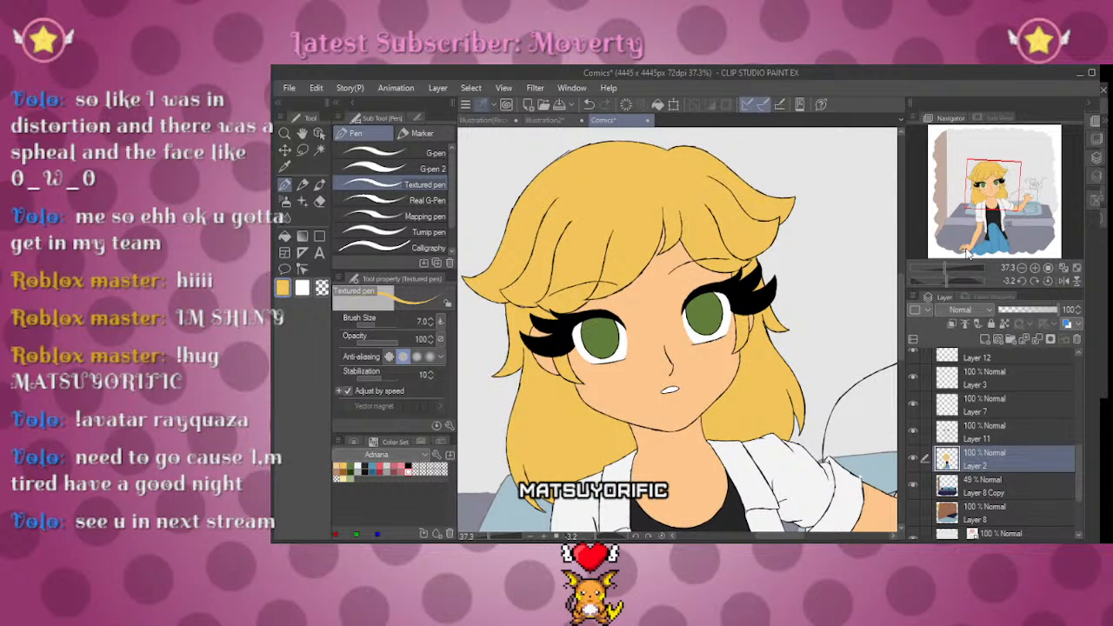
{"action": "left_click", "coordinate": [1047, 267]}
{"action": "left_click", "coordinate": [1048, 280]}
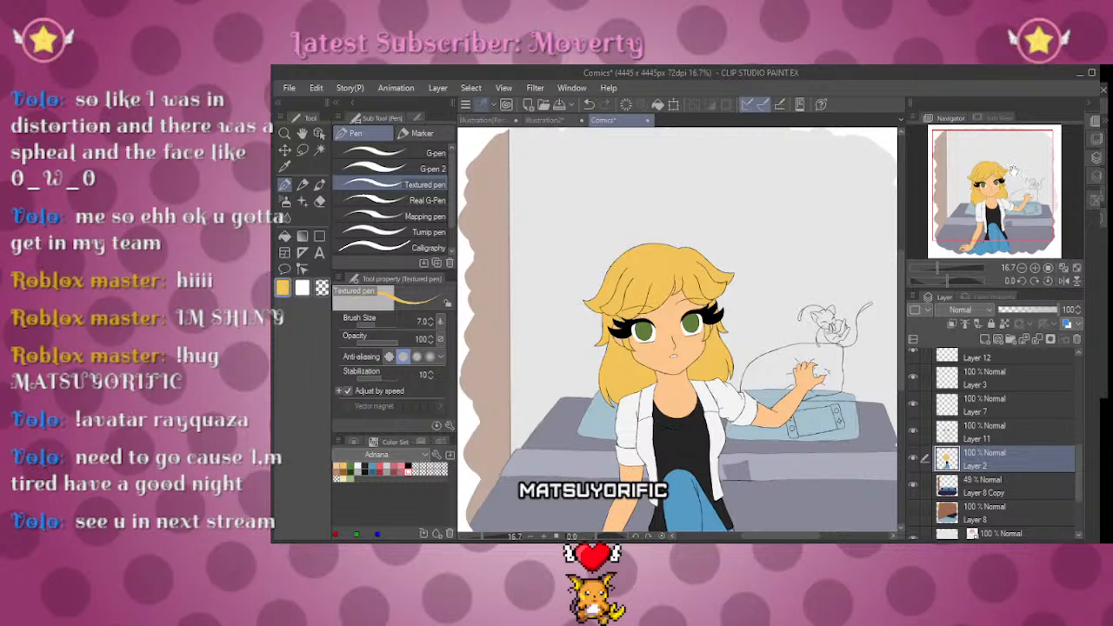
Step: Set Layer 8 Copy's opacity to 100 and hide it after sampling the blue area behind the character's arm
{"action": "left_click_drag", "start_coordinate": [980, 185], "coordinate": [1006, 199]}
{"action": "left_click_drag", "start_coordinate": [936, 262], "coordinate": [948, 263]}
{"action": "left_click", "coordinate": [706, 481], "text": "alt"}
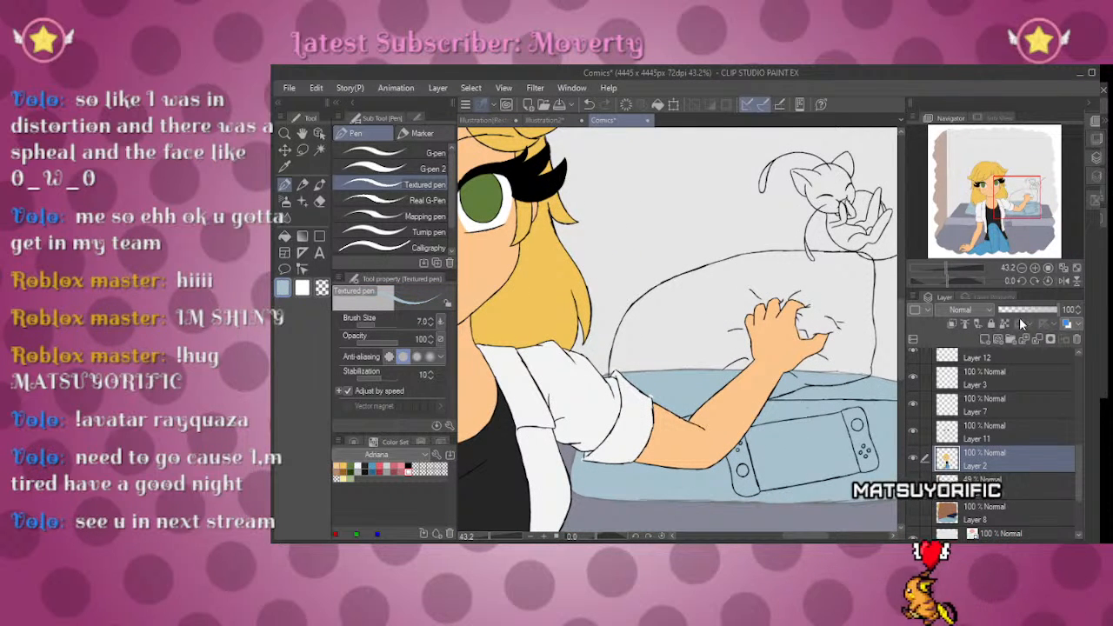
{"action": "left_click", "coordinate": [987, 492]}
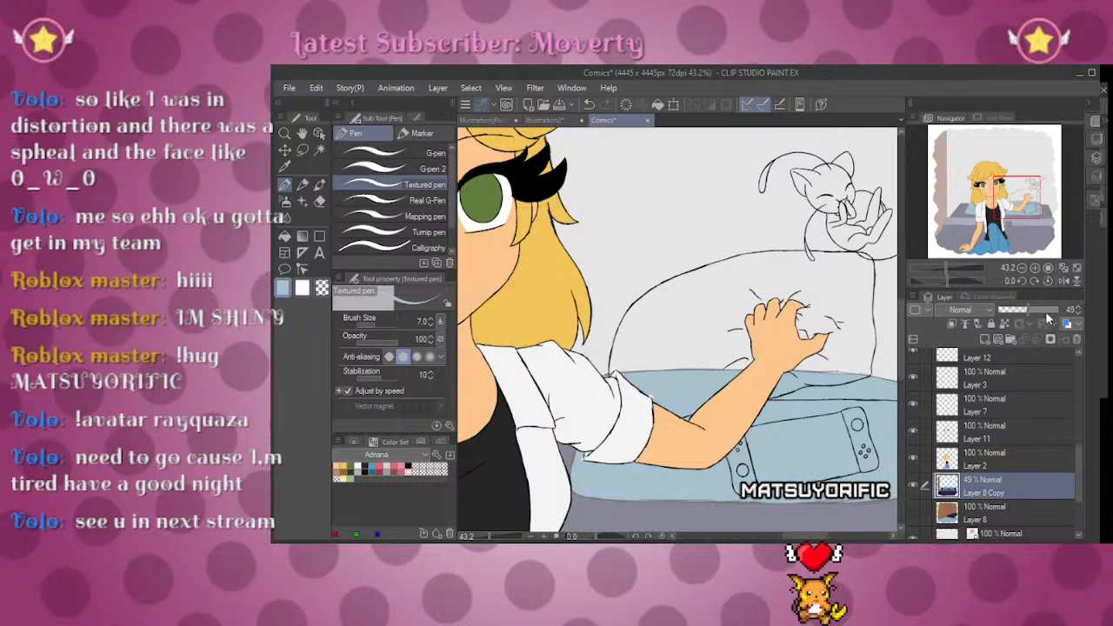
{"action": "left_click", "coordinate": [1057, 309]}
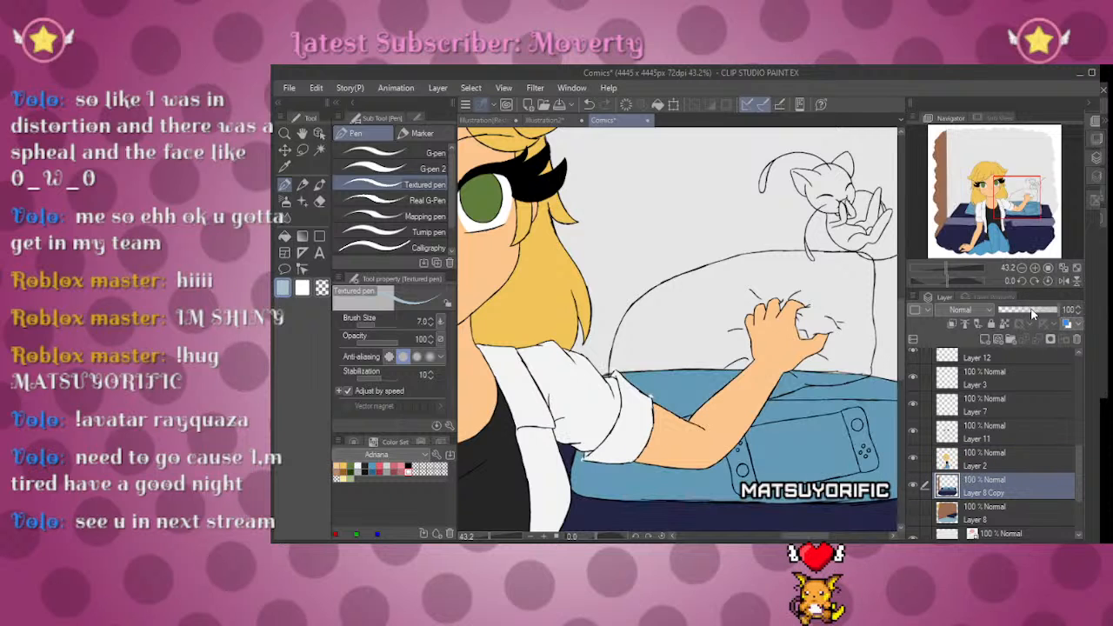
{"action": "left_click", "coordinate": [913, 481]}
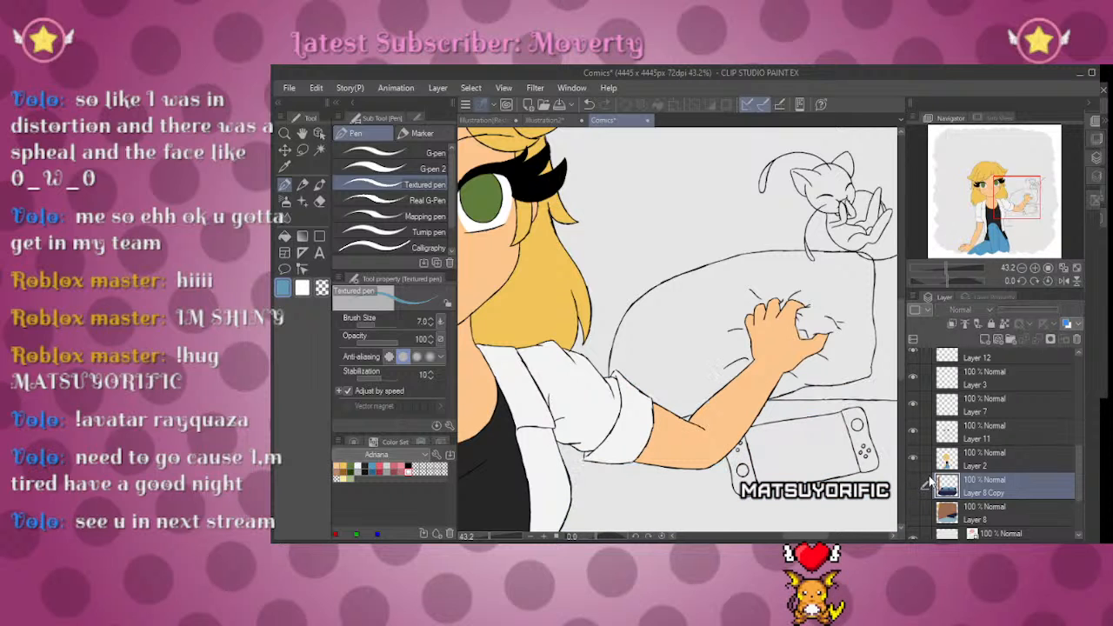
Step: Fill the pillow behind the character's arm with the sampled blue on Layer 2 and show Layer 8 Copy
{"action": "left_click", "coordinate": [974, 458]}
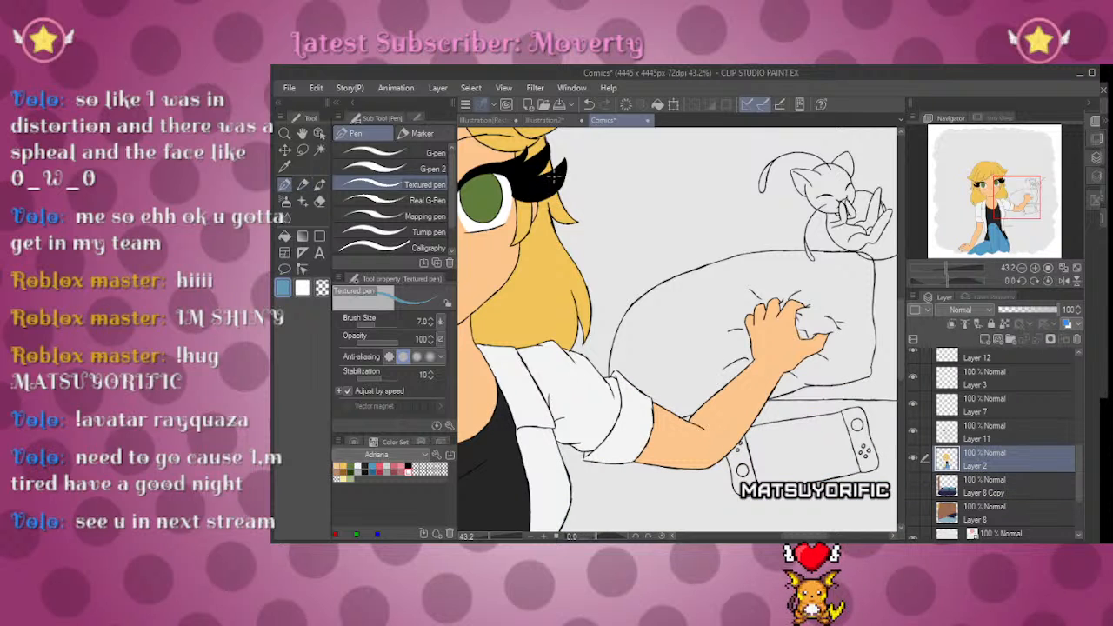
{"action": "key", "text": "g"}
{"action": "key", "text": "g"}
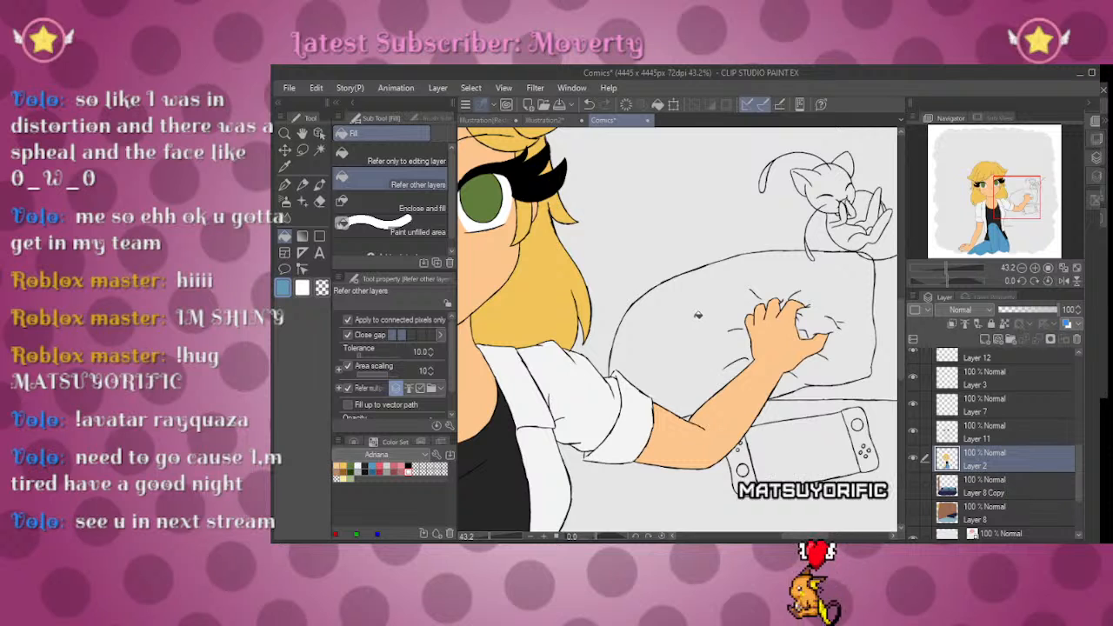
{"action": "left_click", "coordinate": [697, 315]}
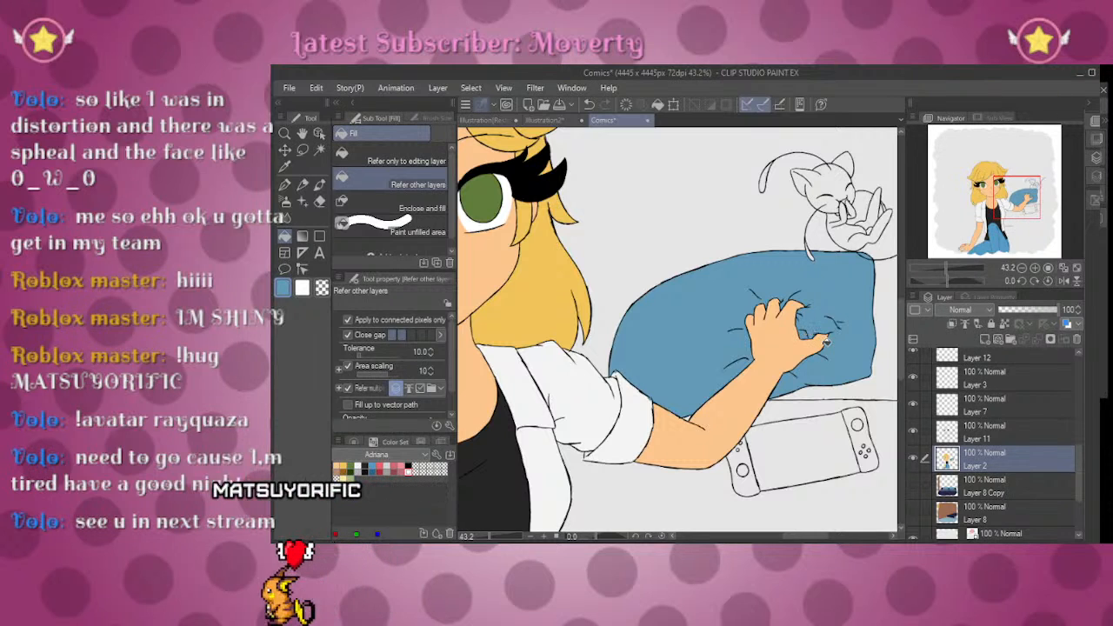
{"action": "left_click", "coordinate": [910, 479]}
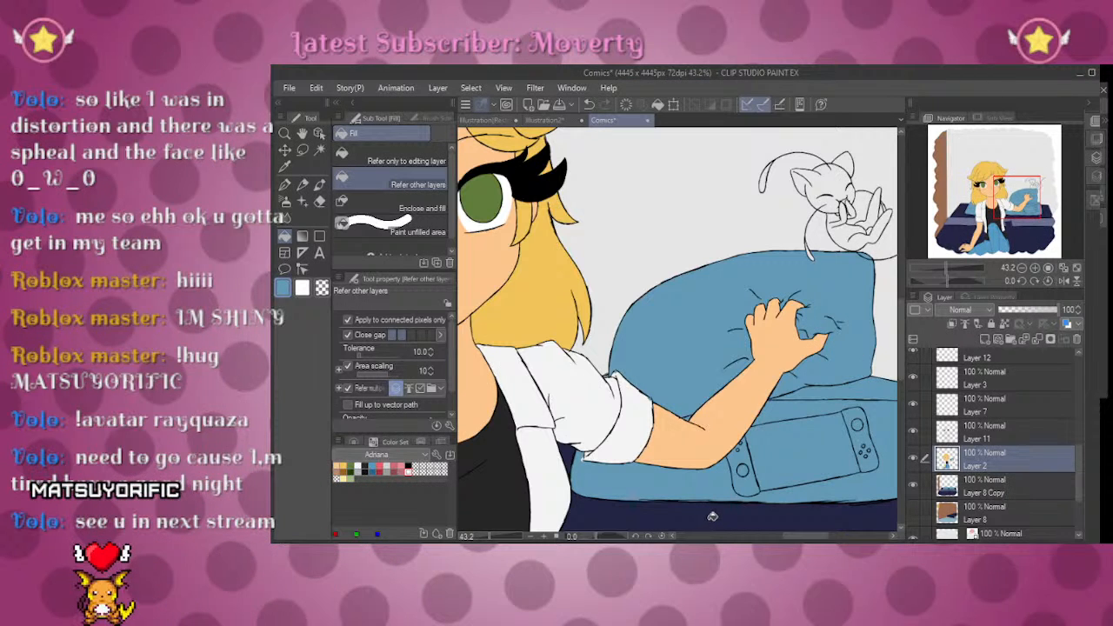
Step: Touch up the lavender band across the bed with its sampled colour on Layer 2, using G-pen 2 at size 60
{"action": "left_click_drag", "start_coordinate": [801, 454], "coordinate": [795, 282]}
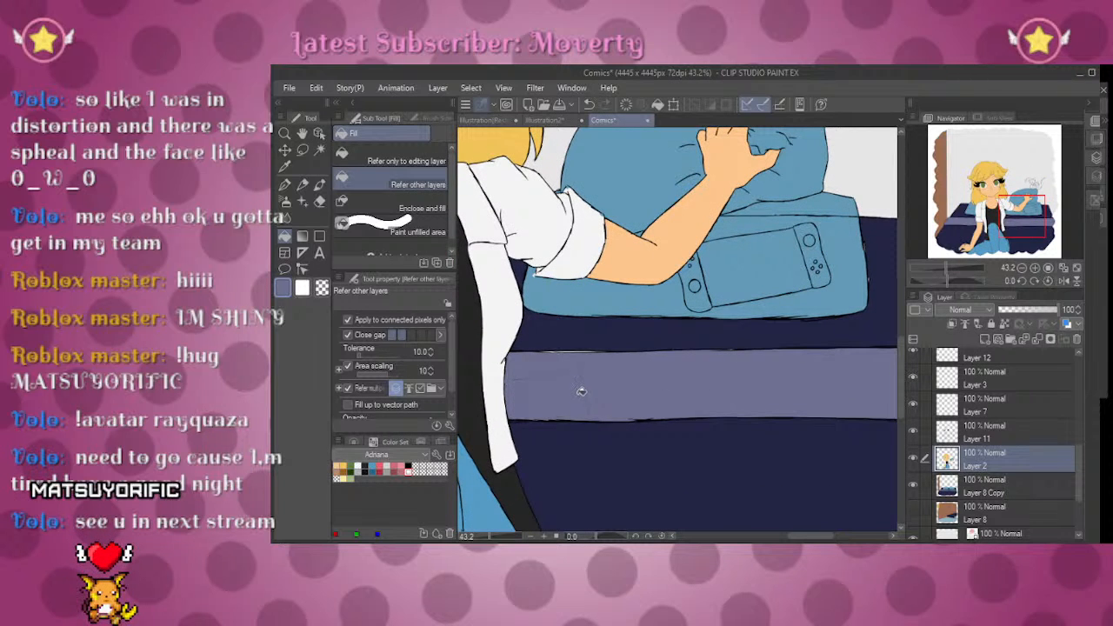
{"action": "key", "text": "p"}
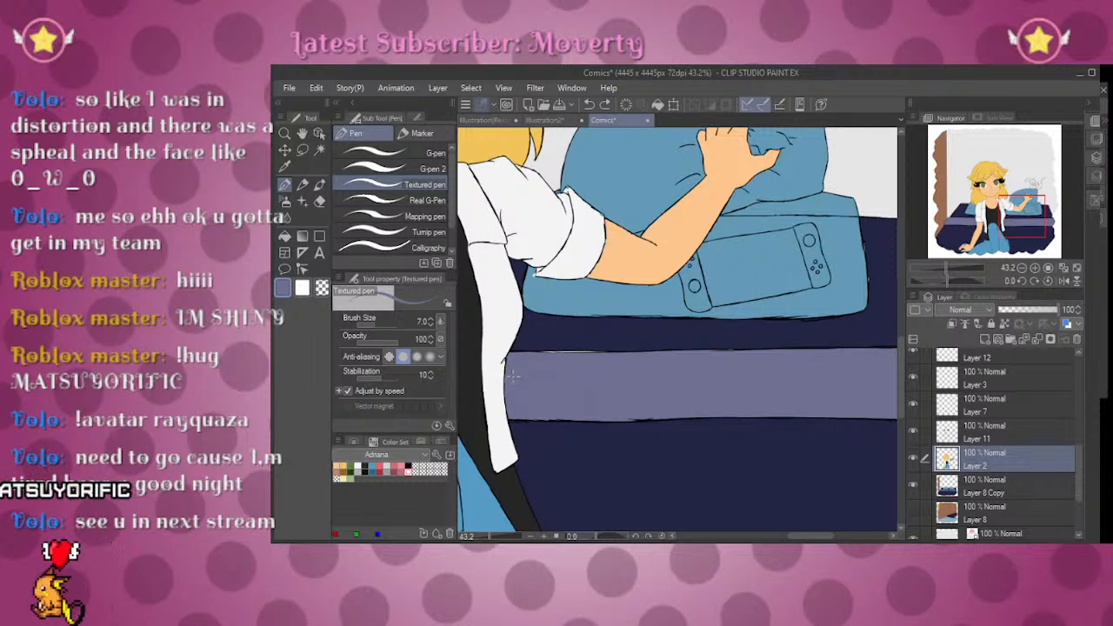
{"action": "left_click", "coordinate": [424, 169]}
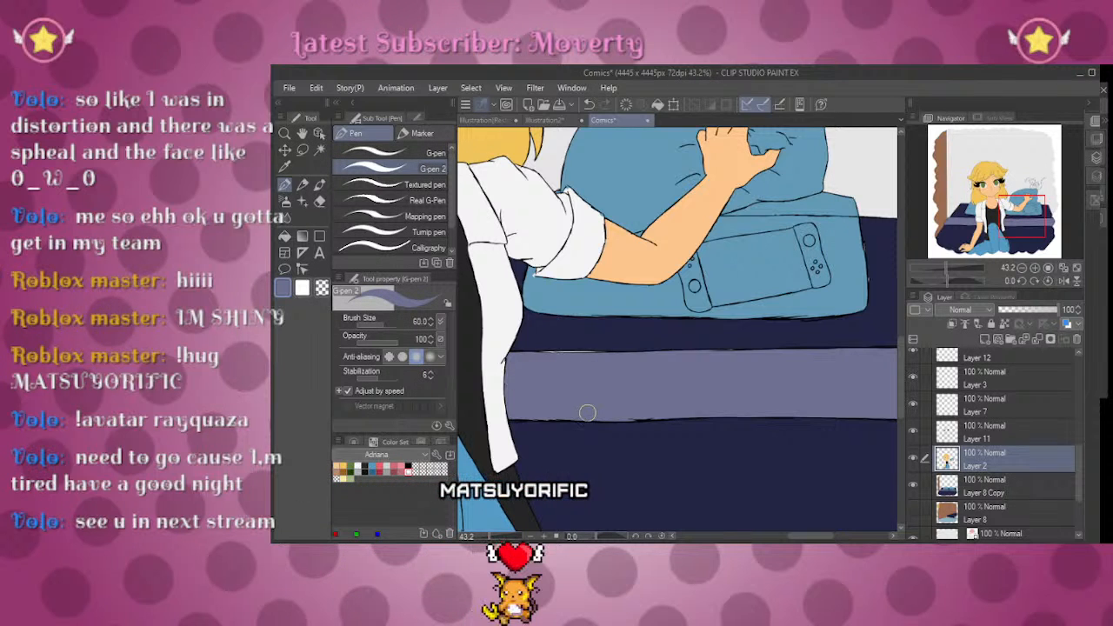
{"action": "left_click_drag", "start_coordinate": [946, 267], "coordinate": [959, 266]}
{"action": "left_click_drag", "start_coordinate": [685, 251], "coordinate": [576, 313]}
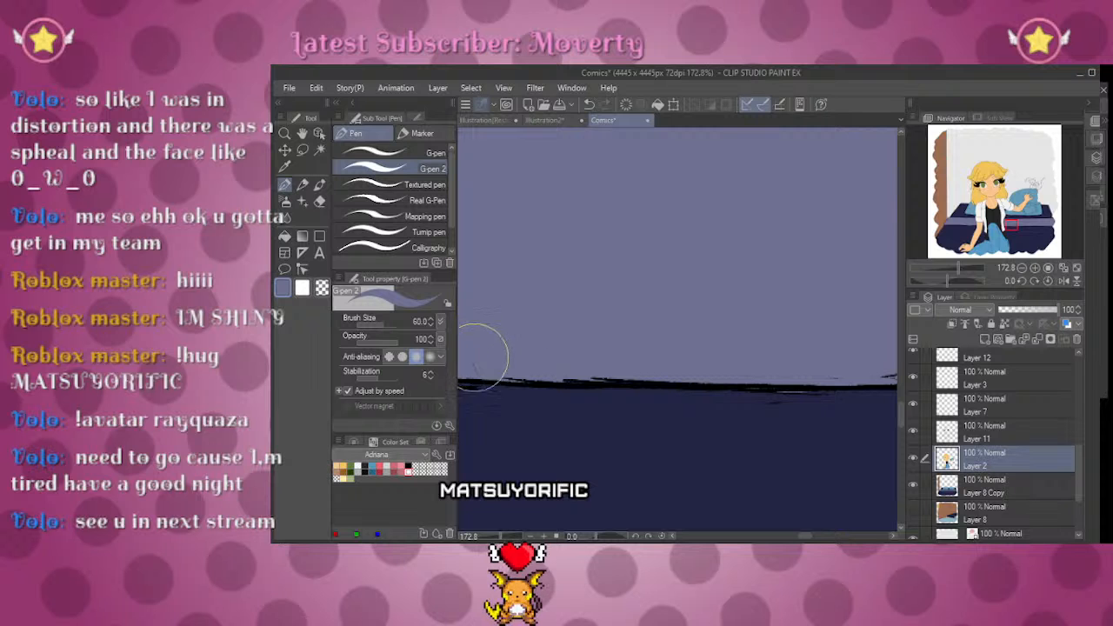
{"action": "left_click_drag", "start_coordinate": [959, 273], "coordinate": [946, 261]}
{"action": "left_click_drag", "start_coordinate": [999, 216], "coordinate": [1015, 204]}
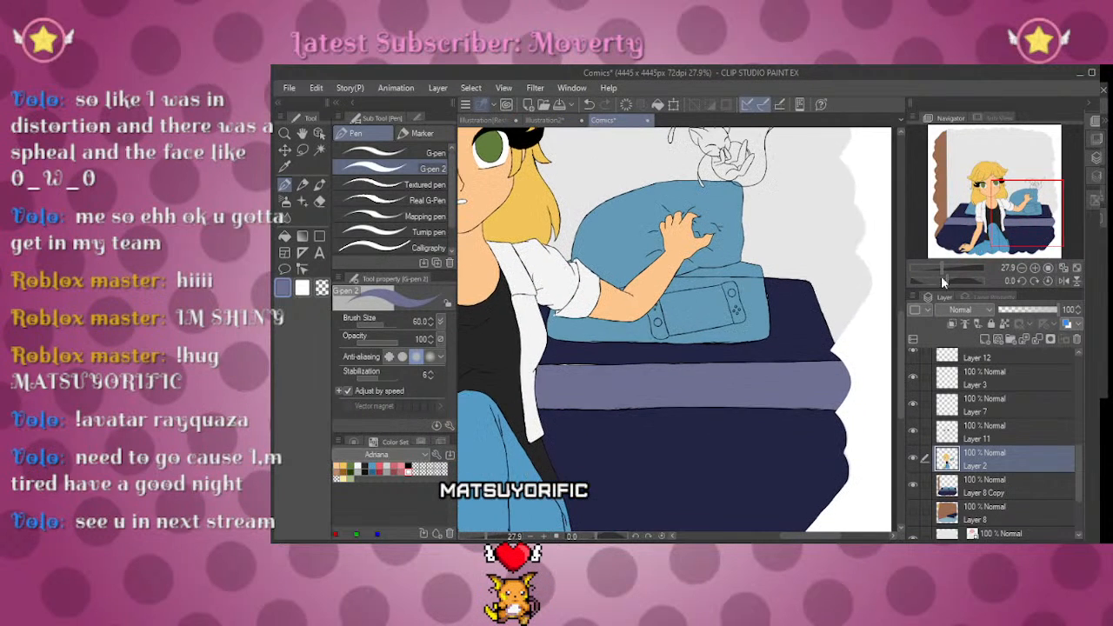
Step: Sample the bed's navy and fill the light blue area around the game console with it on Layer 2
{"action": "left_click", "coordinate": [804, 324], "text": "alt"}
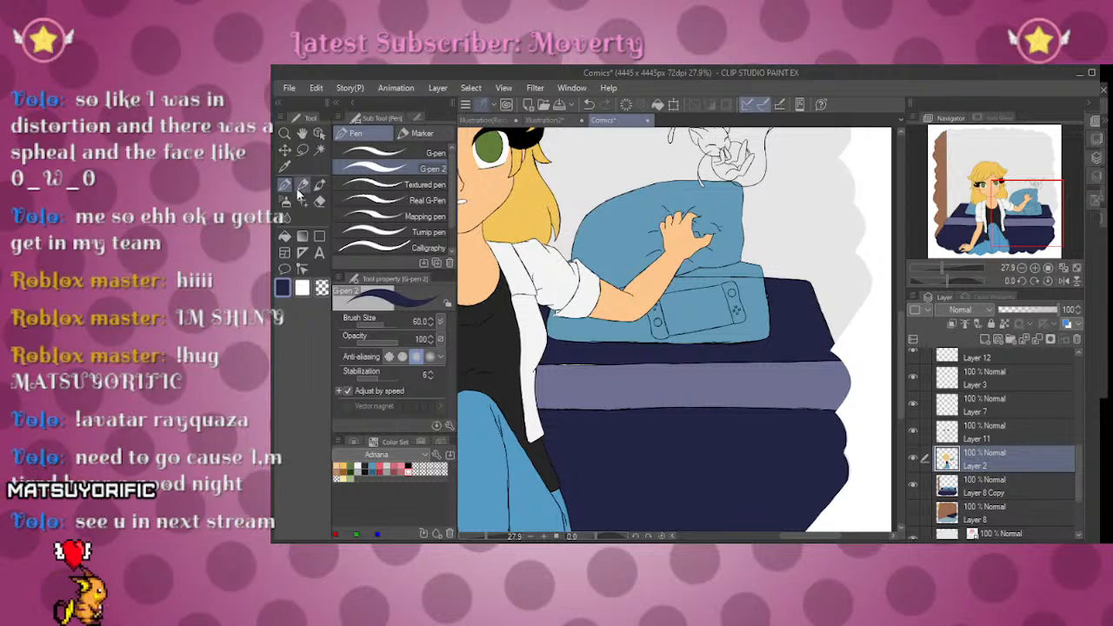
{"action": "key", "text": "g"}
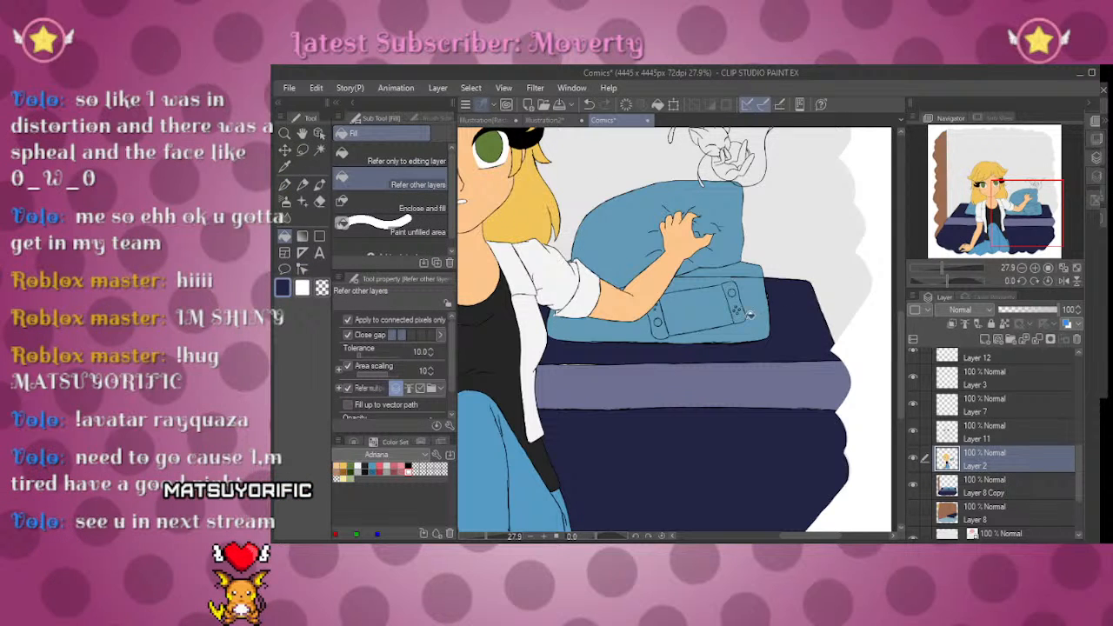
{"action": "left_click", "coordinate": [754, 327]}
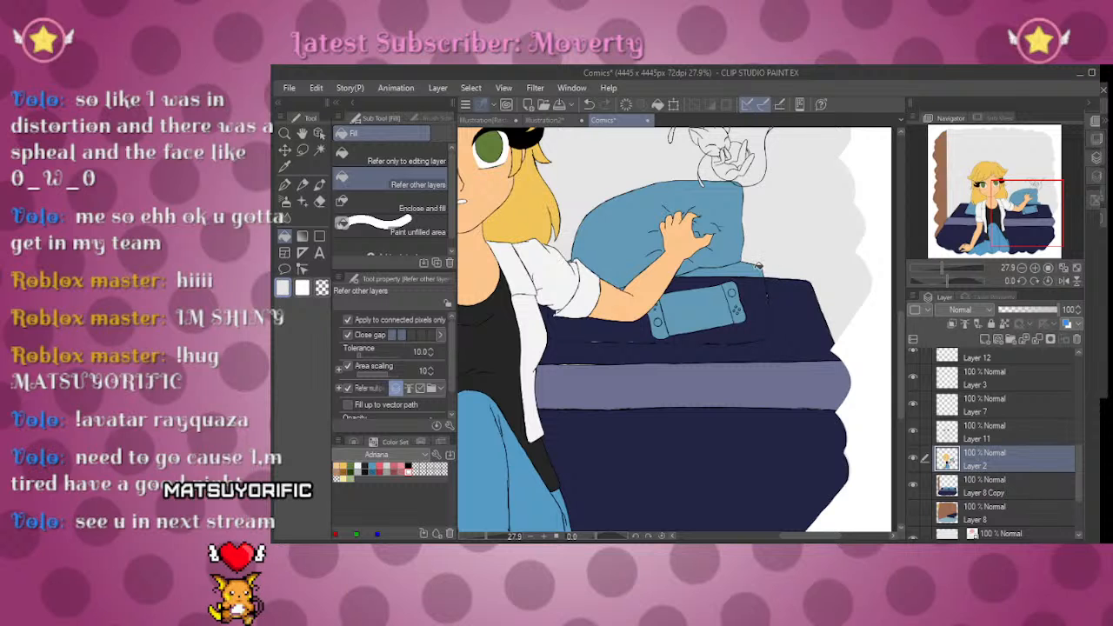
Step: Fill the blue sliver between the pillow and the bed with the wall's light grey and paint over its leftover outline using G-pen 2
{"action": "left_click_drag", "start_coordinate": [775, 247], "coordinate": [738, 280]}
{"action": "left_click_drag", "start_coordinate": [941, 268], "coordinate": [954, 269]}
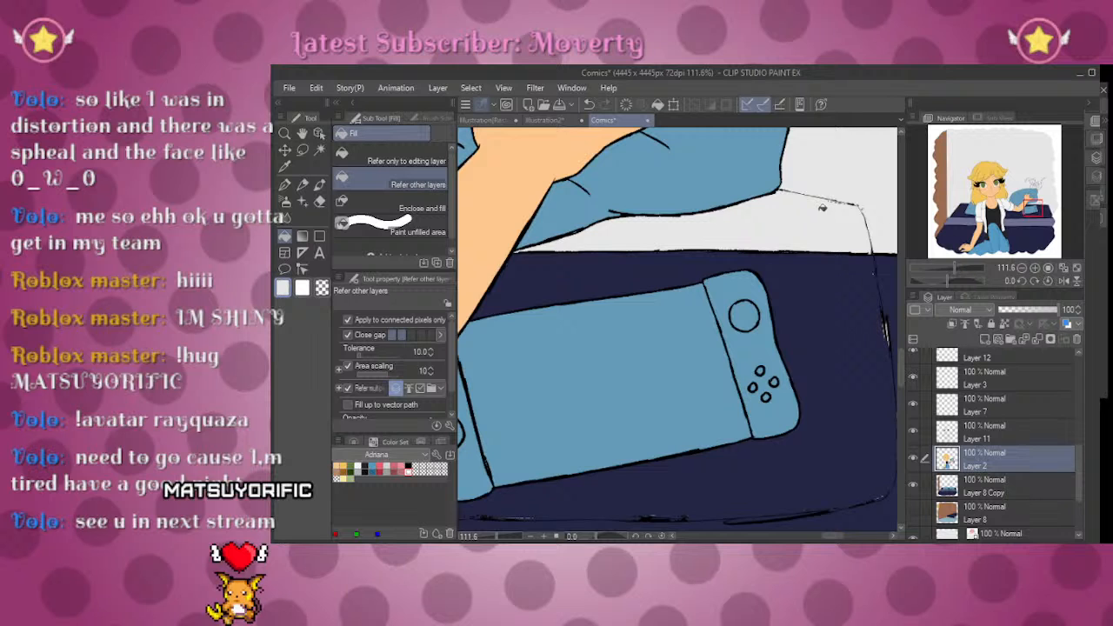
{"action": "key", "text": "p"}
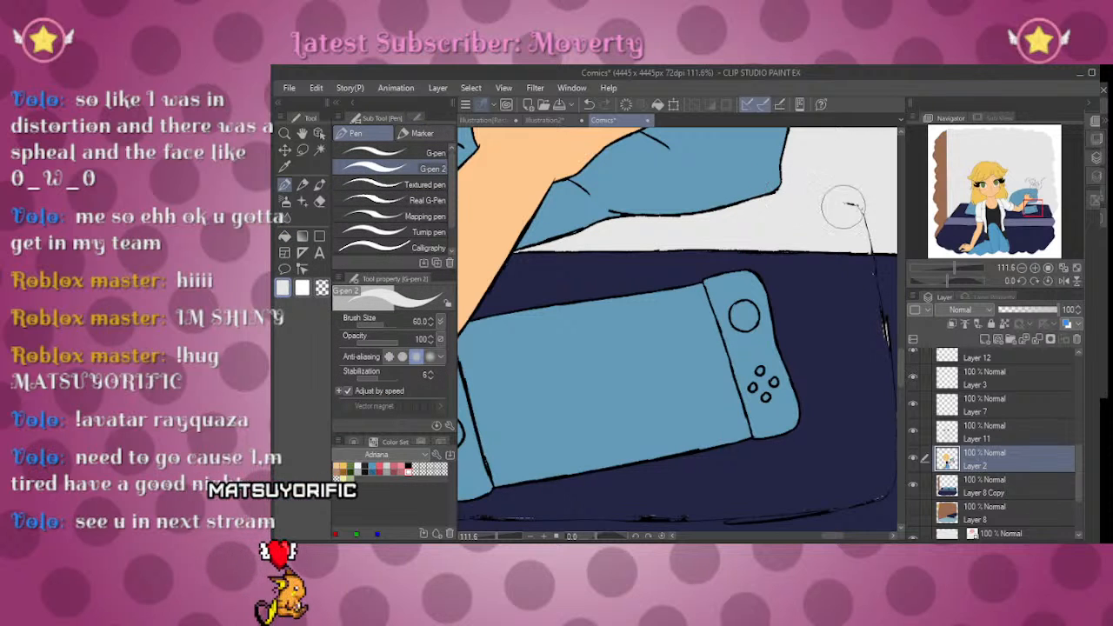
{"action": "left_click_drag", "start_coordinate": [851, 358], "coordinate": [710, 316]}
Step: Paint over the old outline around the console in sampled navy with G-pen 2, and clean the sleeve cuff's corner with the Textured pen
{"action": "left_click", "coordinate": [787, 283], "text": "alt"}
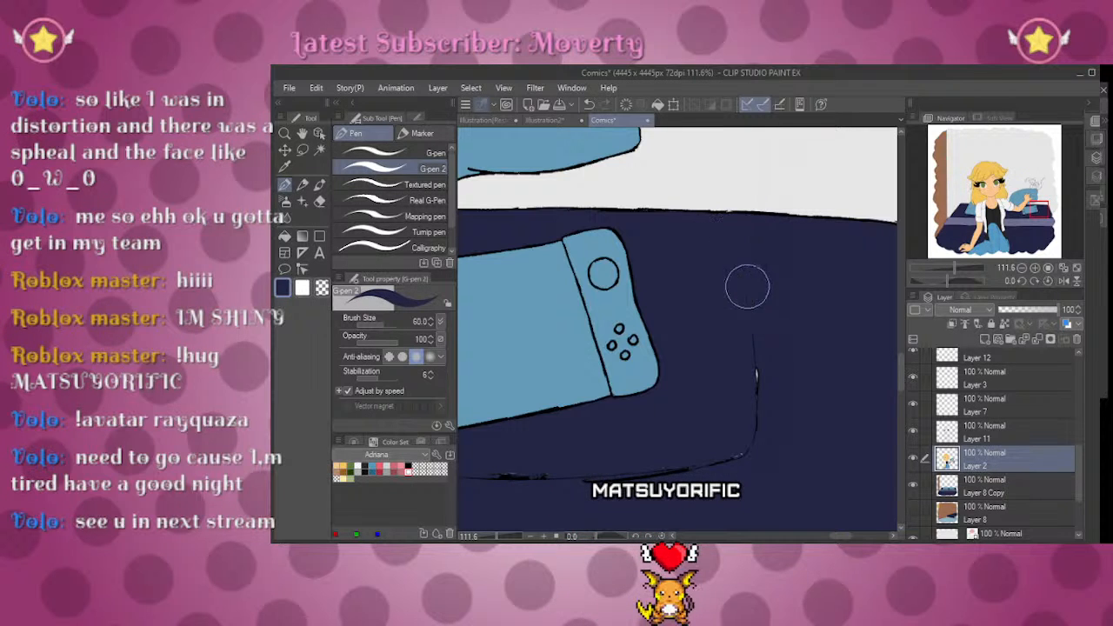
{"action": "left_click_drag", "start_coordinate": [567, 463], "coordinate": [632, 386]}
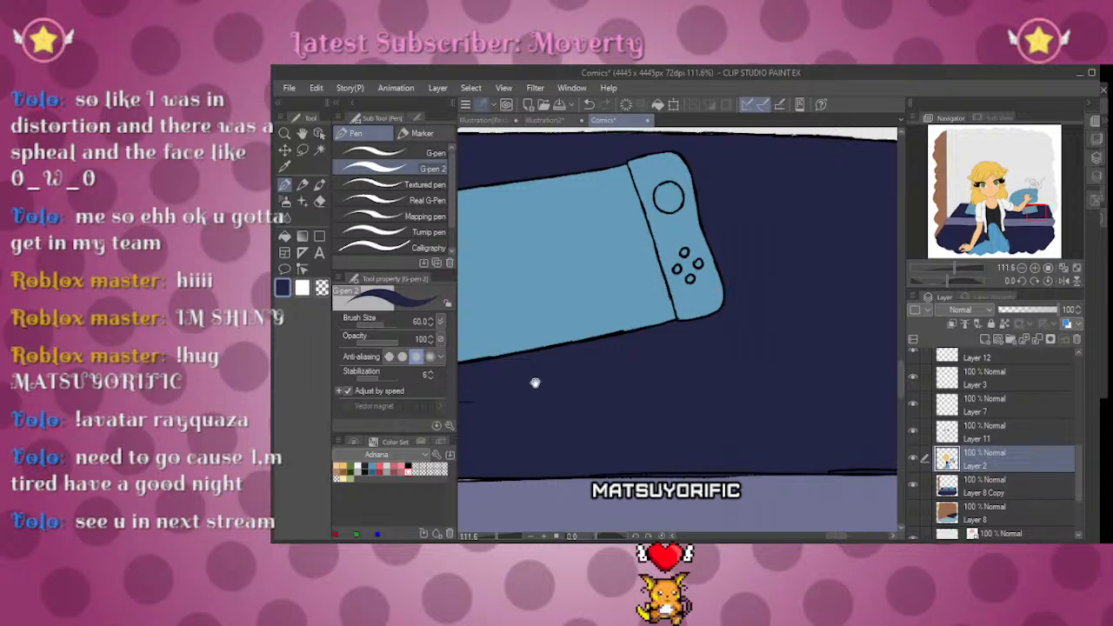
{"action": "left_click_drag", "start_coordinate": [527, 380], "coordinate": [827, 364]}
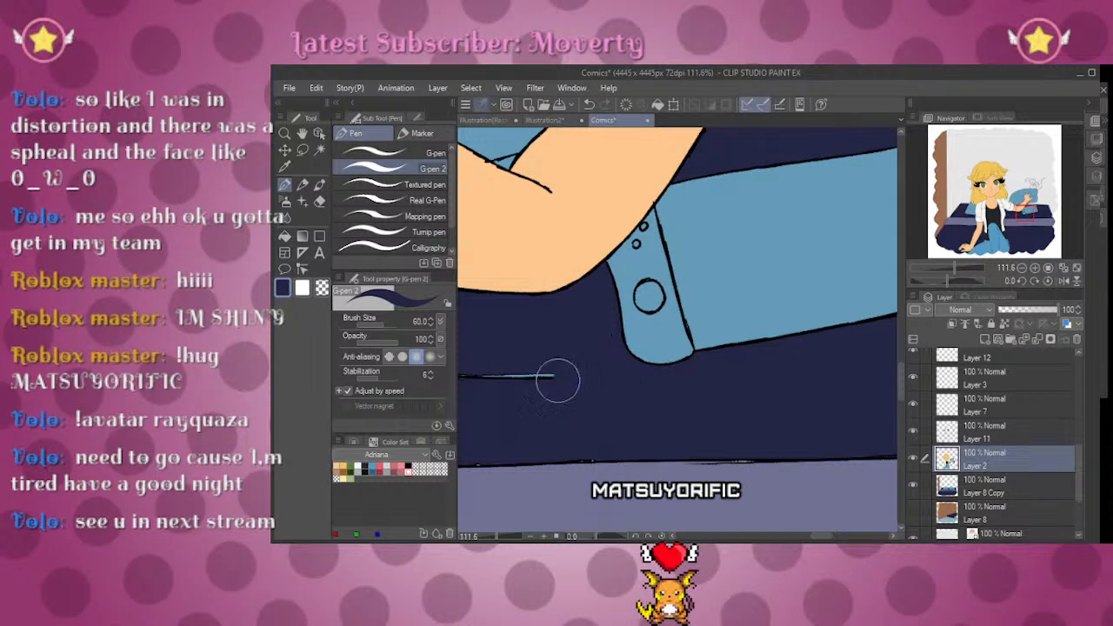
{"action": "left_click_drag", "start_coordinate": [509, 359], "coordinate": [745, 385]}
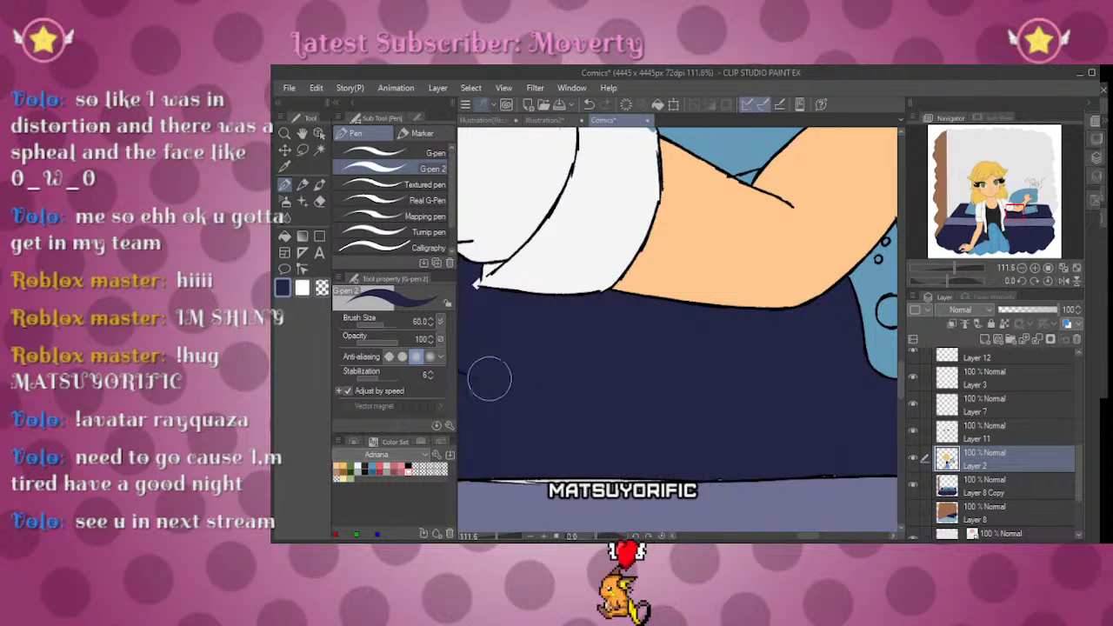
{"action": "left_click_drag", "start_coordinate": [512, 366], "coordinate": [733, 378]}
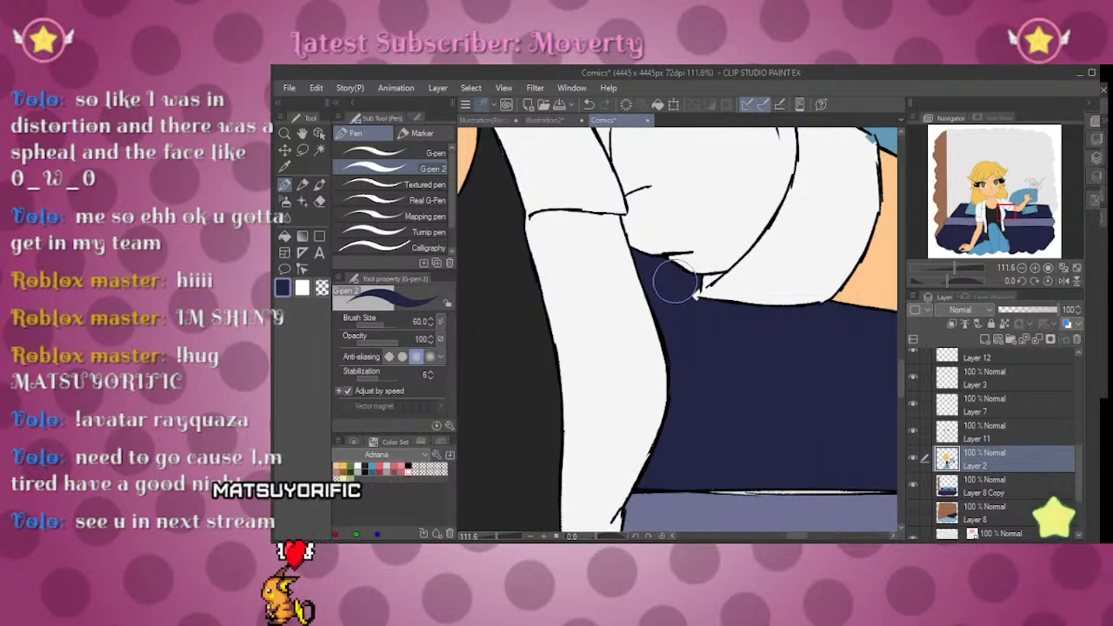
{"action": "left_click", "coordinate": [406, 153]}
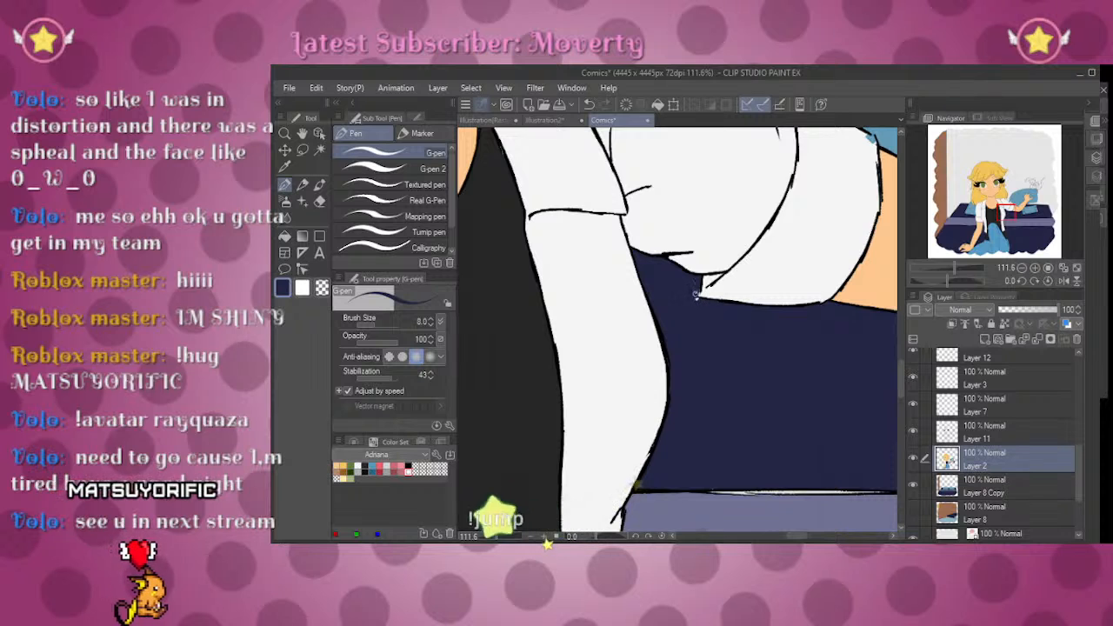
{"action": "left_click", "coordinate": [424, 184]}
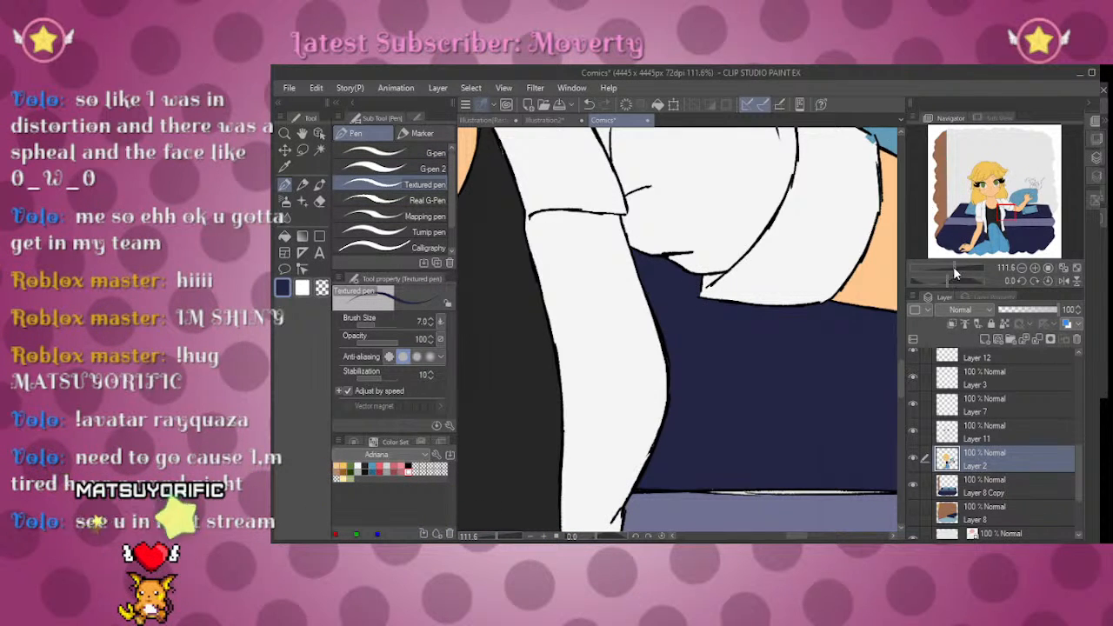
Step: Choose bright yellow from the Standard color set as the drawing colour for the game console
{"action": "left_click_drag", "start_coordinate": [953, 272], "coordinate": [940, 264]}
{"action": "left_click_drag", "start_coordinate": [993, 217], "coordinate": [1013, 210]}
{"action": "left_click_drag", "start_coordinate": [973, 261], "coordinate": [958, 263]}
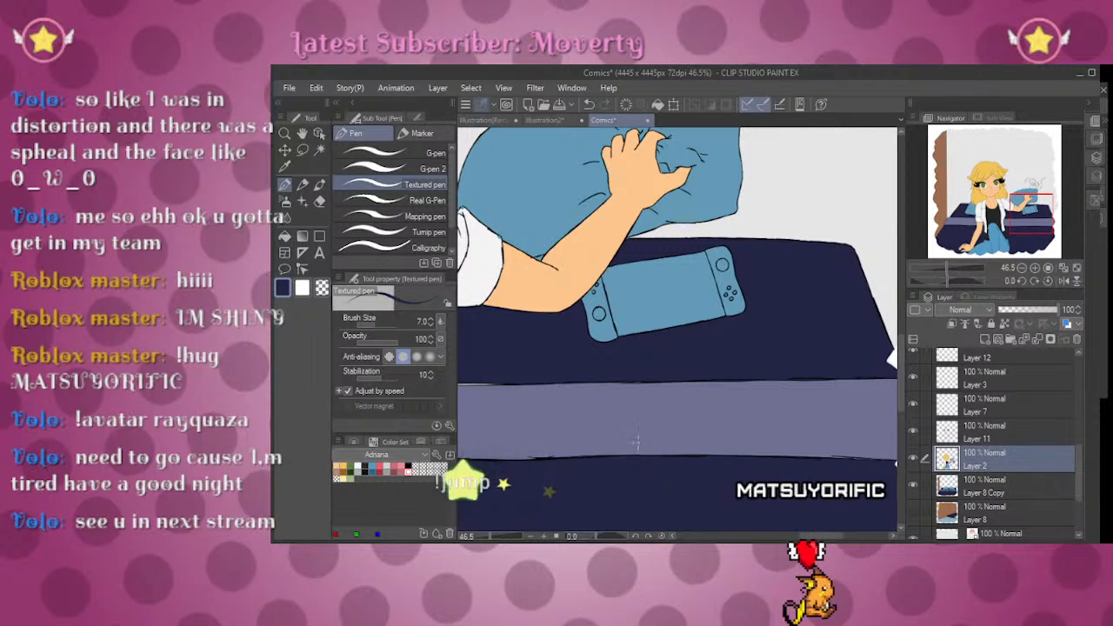
{"action": "left_click", "coordinate": [356, 443]}
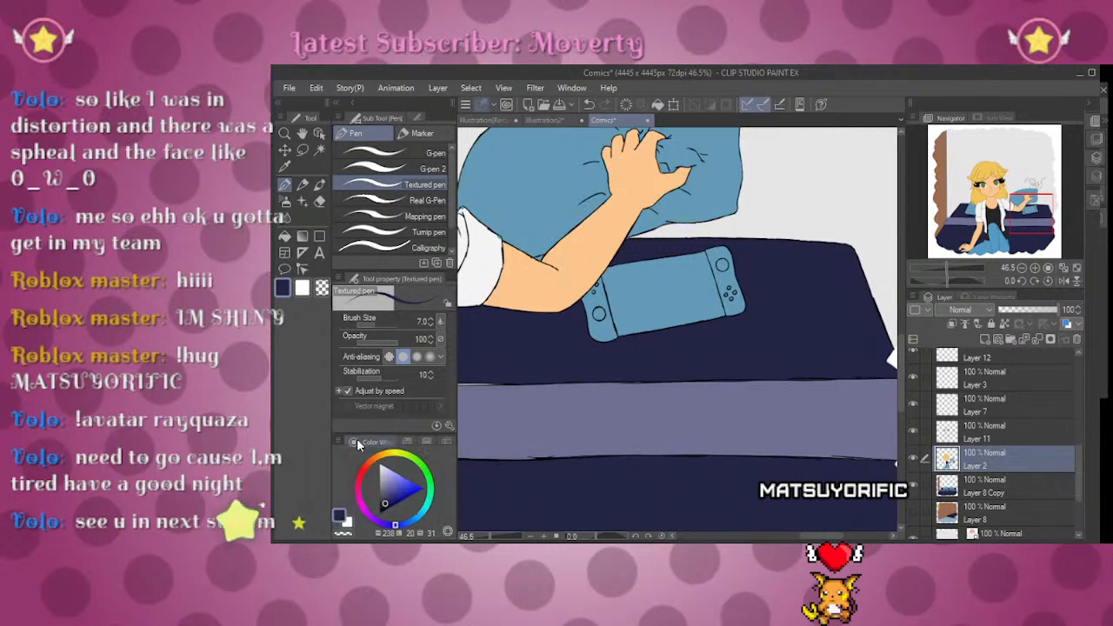
{"action": "left_click", "coordinate": [432, 443]}
{"action": "left_click", "coordinate": [446, 443]}
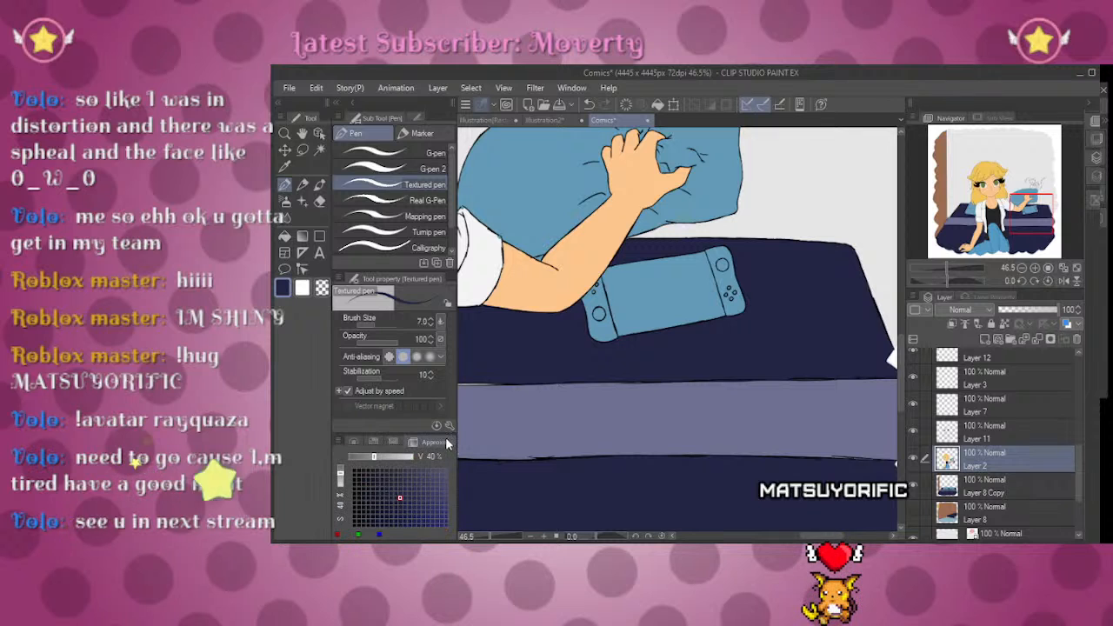
{"action": "left_click", "coordinate": [396, 443]}
{"action": "left_click", "coordinate": [378, 442]}
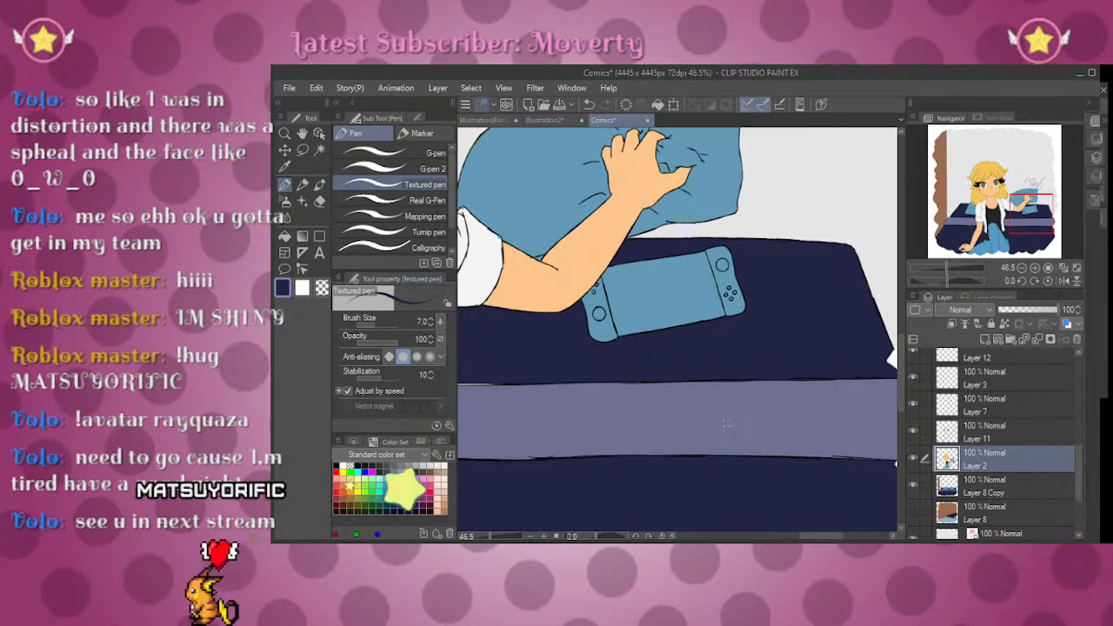
{"action": "left_click", "coordinate": [343, 472]}
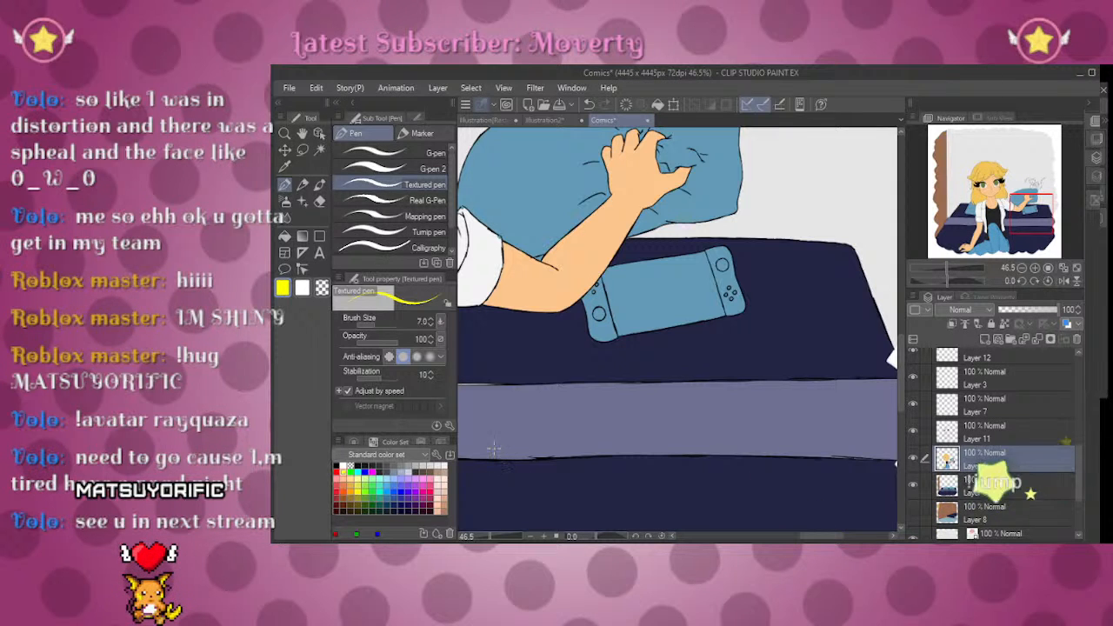
Step: Tune the yellow to hue 57, luminosity 54, saturation 79 and fill the console's controller nearest the arm with it
{"action": "left_click", "coordinate": [355, 444]}
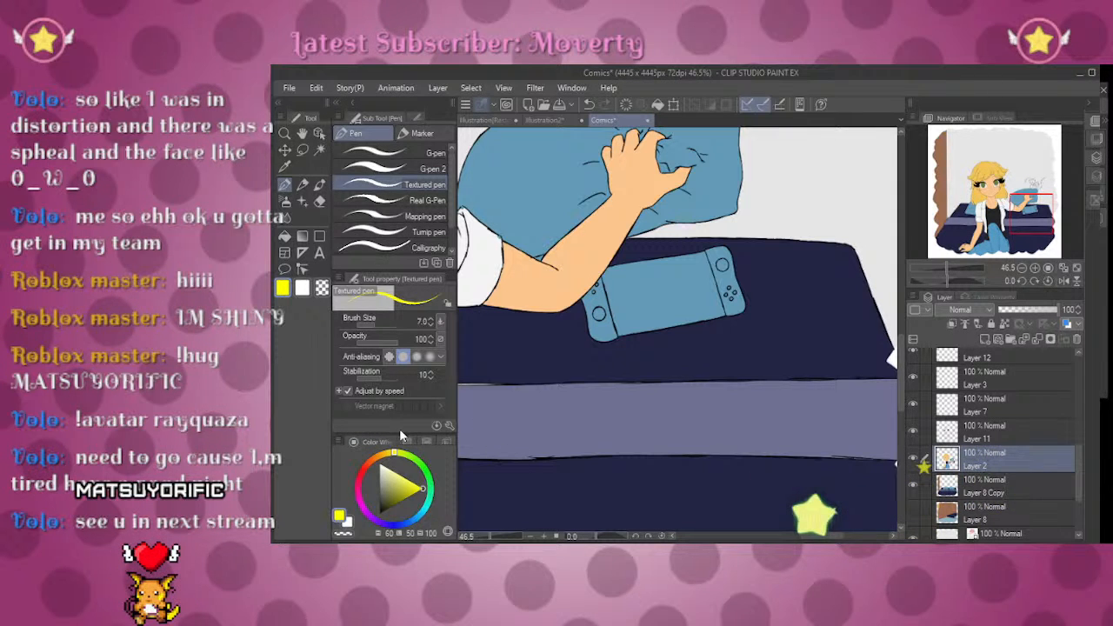
{"action": "left_click_drag", "start_coordinate": [402, 488], "coordinate": [420, 478]}
{"action": "left_click", "coordinate": [392, 452]}
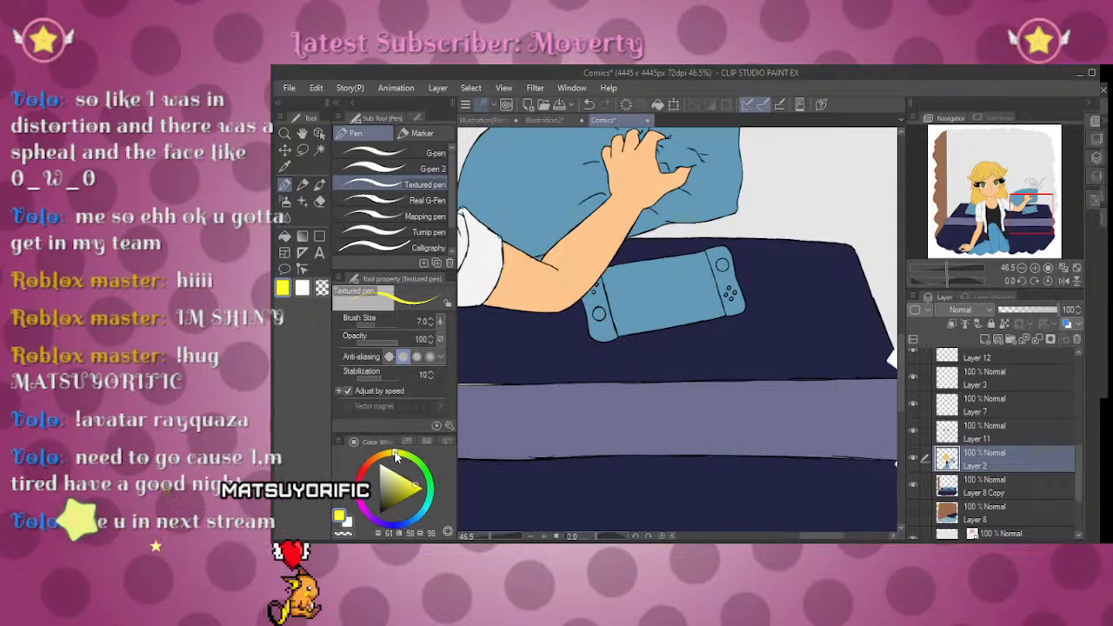
{"action": "left_click", "coordinate": [420, 481]}
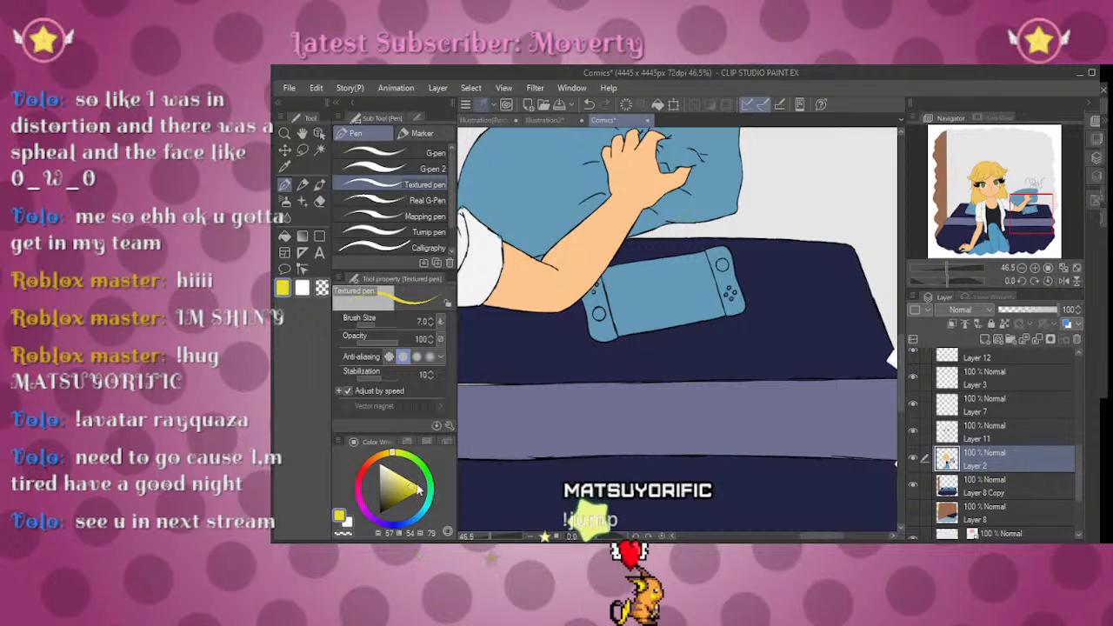
{"action": "key", "text": "g"}
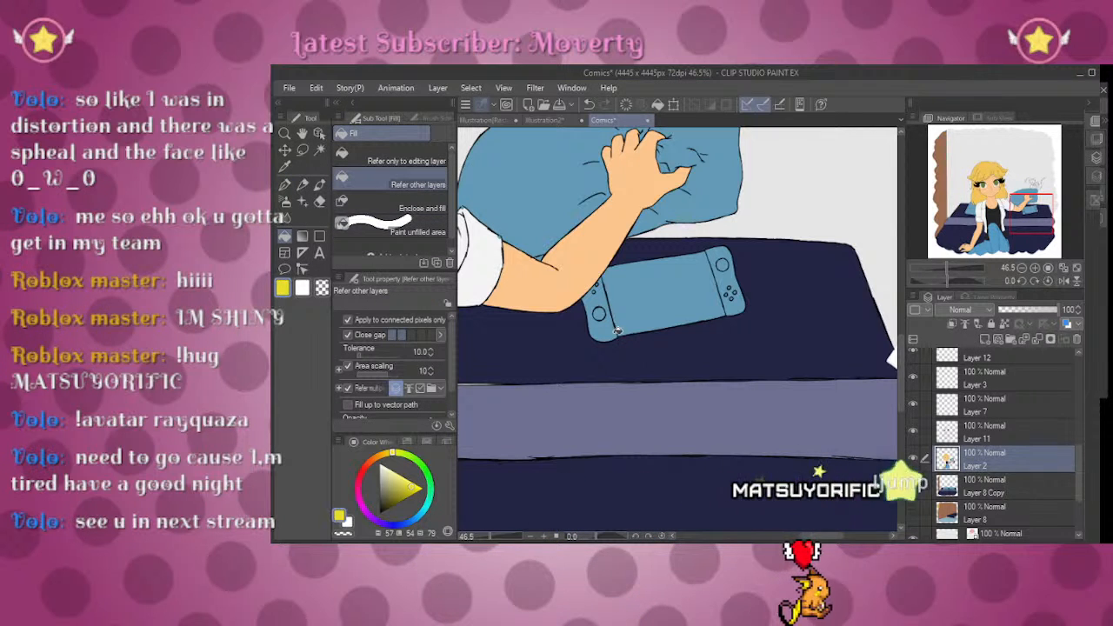
{"action": "left_click", "coordinate": [608, 323]}
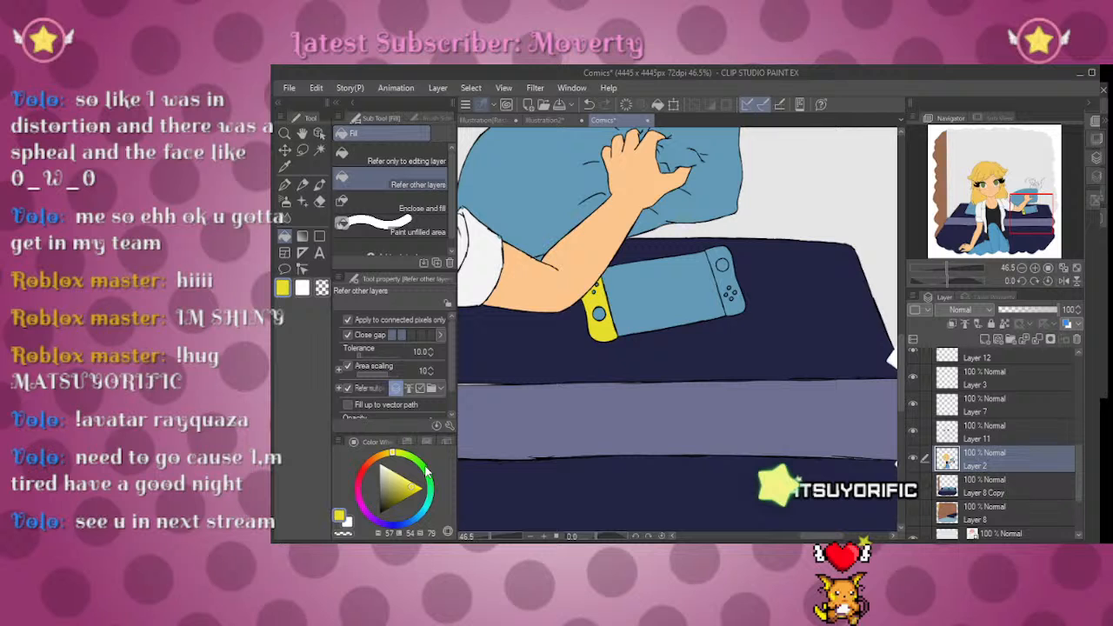
Step: Shift the hue to green at 111 and fill the console's other controller with it
{"action": "left_click_drag", "start_coordinate": [426, 470], "coordinate": [422, 466]}
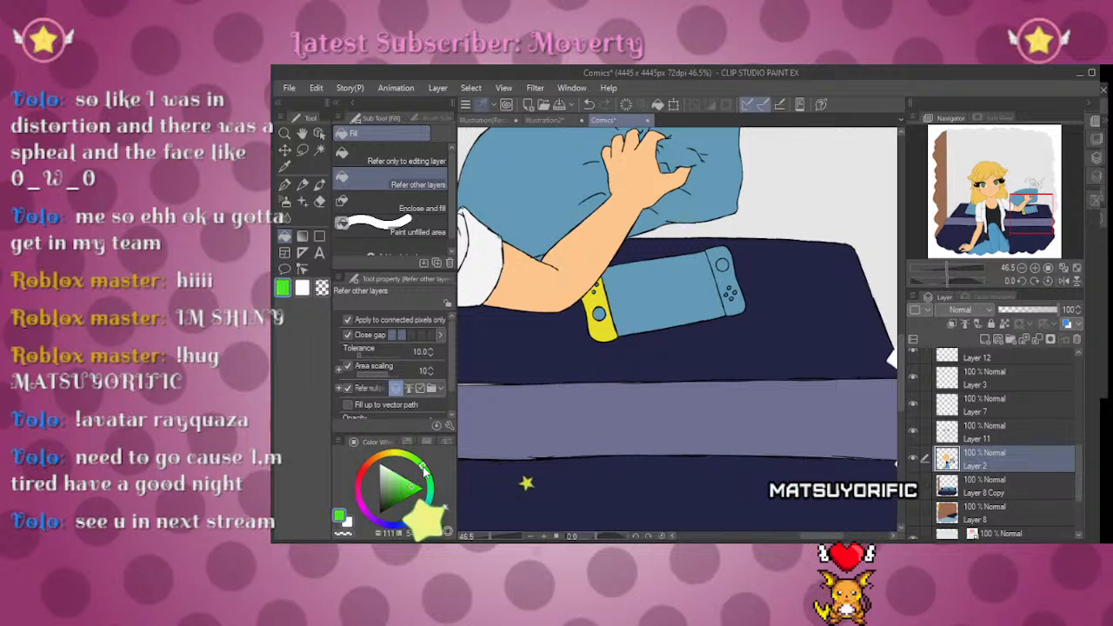
{"action": "left_click", "coordinate": [731, 275]}
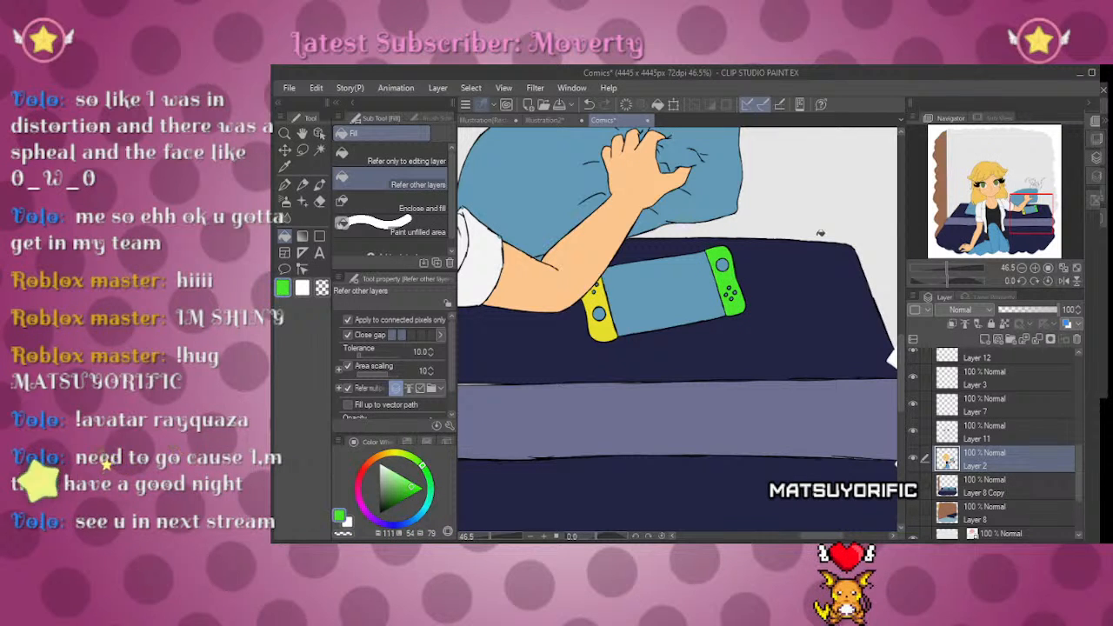
{"action": "left_click_drag", "start_coordinate": [943, 270], "coordinate": [953, 259]}
{"action": "left_click", "coordinate": [1027, 208]}
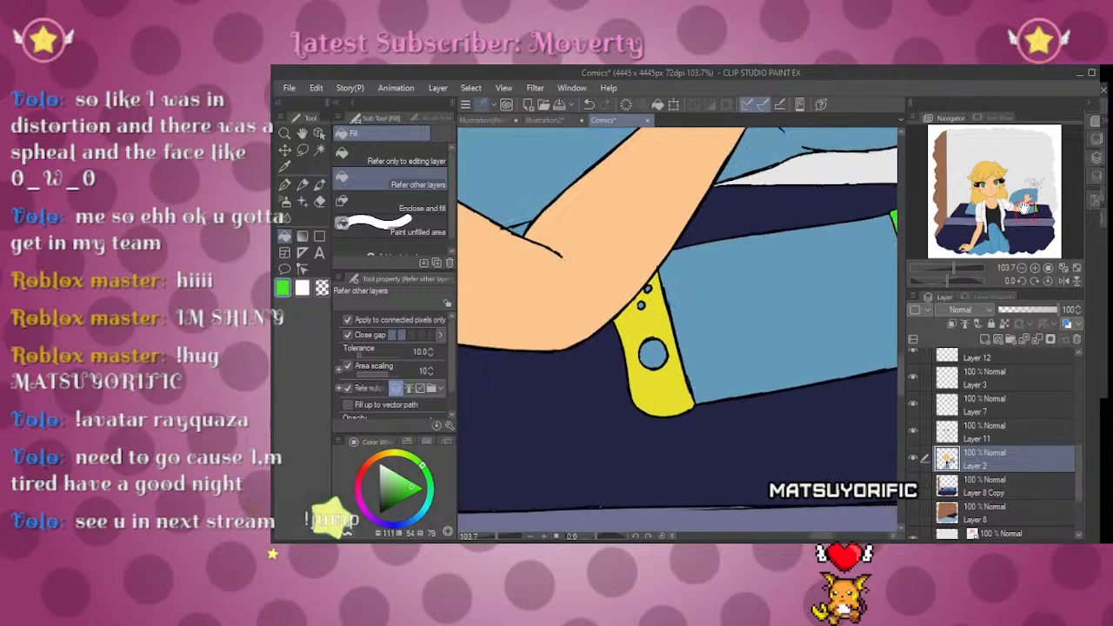
{"action": "left_click_drag", "start_coordinate": [1027, 209], "coordinate": [1029, 206]}
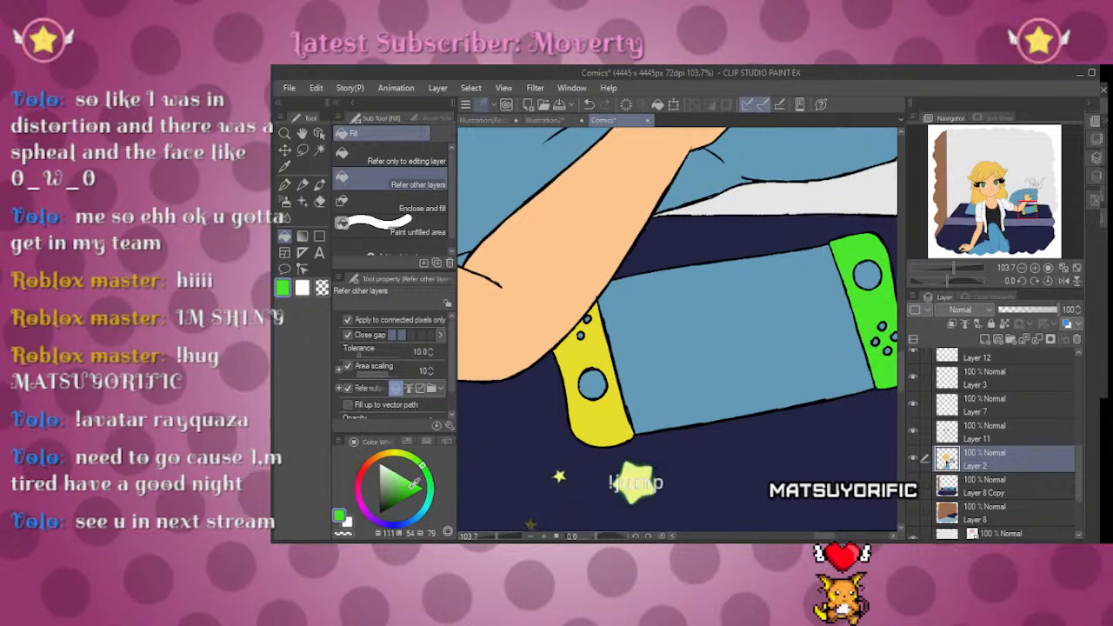
Step: Choose dark grey from the Standard color set and fill the round sticks on the yellow and green controllers with it
{"action": "left_click", "coordinate": [407, 441]}
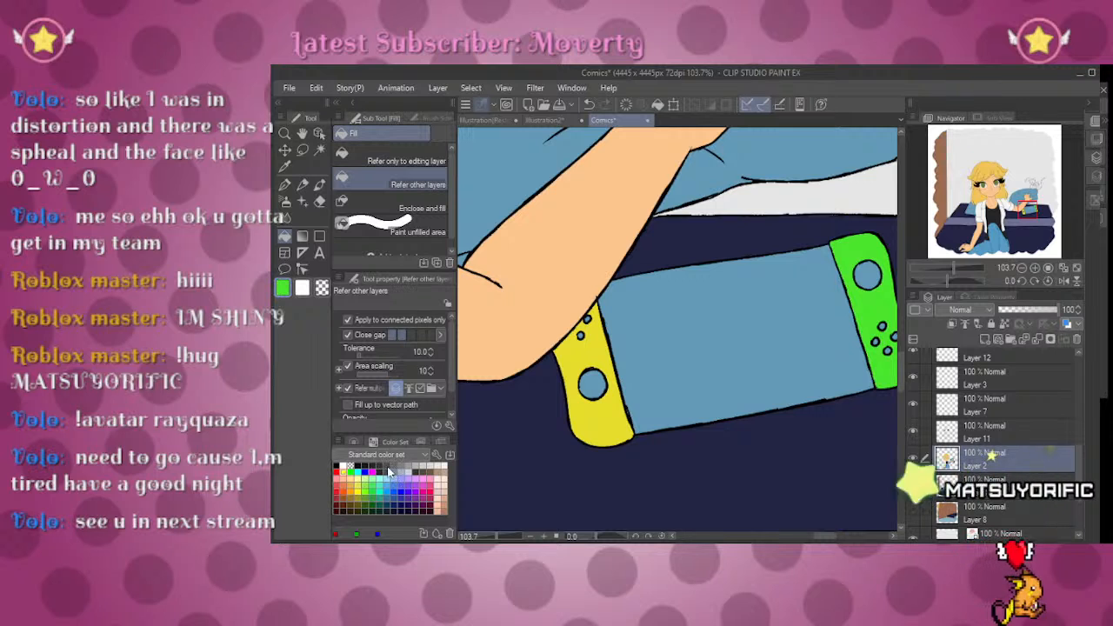
{"action": "left_click", "coordinate": [380, 467]}
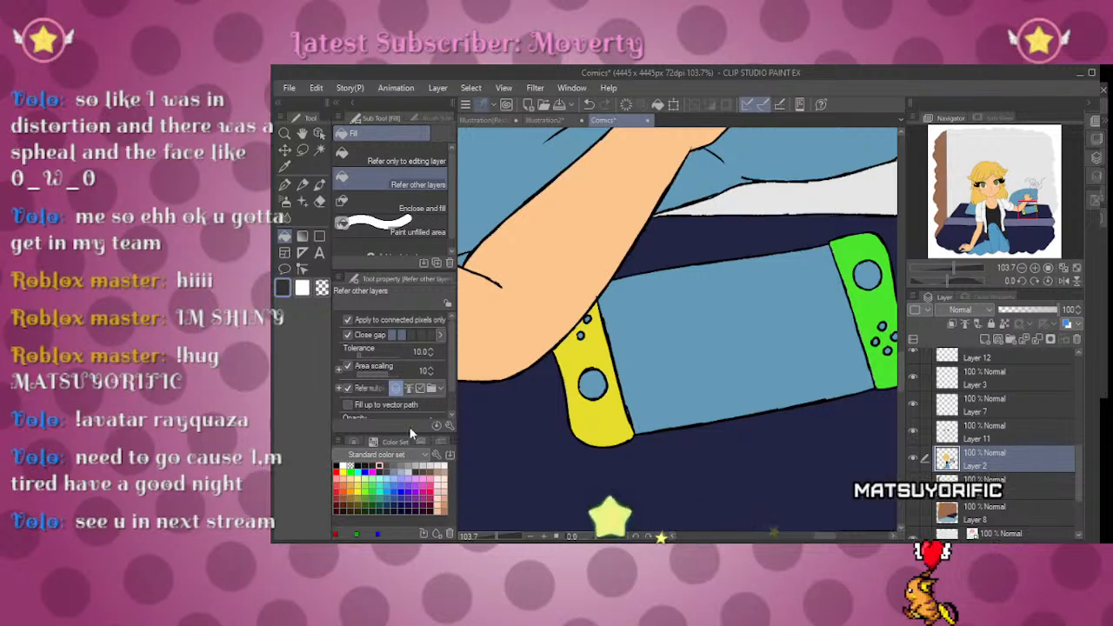
{"action": "left_click", "coordinate": [592, 384]}
{"action": "left_click", "coordinate": [866, 274]}
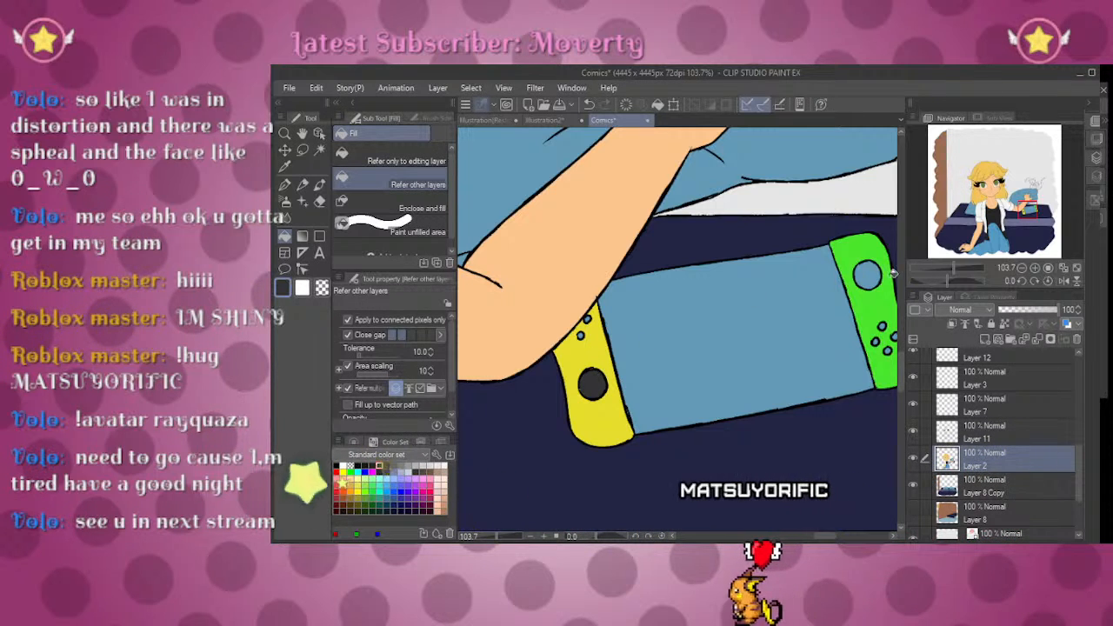
Step: Fill the green controller's four small buttons and the console's screen with the dark grey, using Refer only to editing layer
{"action": "left_click", "coordinate": [406, 161]}
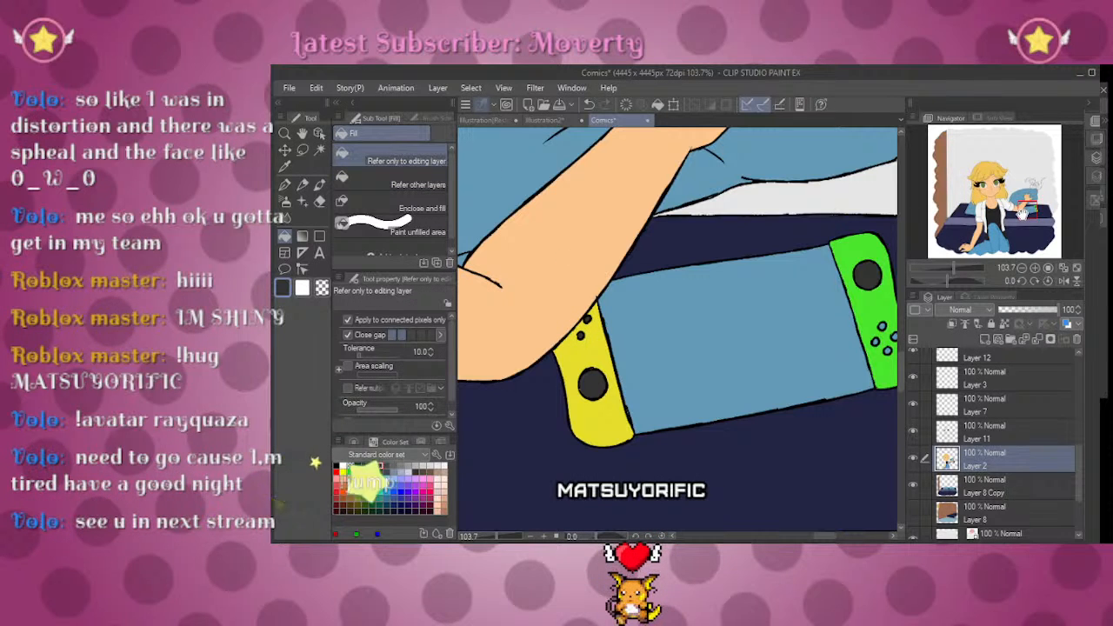
{"action": "left_click_drag", "start_coordinate": [1027, 210], "coordinate": [1030, 213]}
{"action": "left_click", "coordinate": [789, 325]}
{"action": "left_click", "coordinate": [803, 336]}
{"action": "left_click", "coordinate": [784, 342]}
{"action": "left_click", "coordinate": [797, 346]}
{"action": "left_click", "coordinate": [735, 340]}
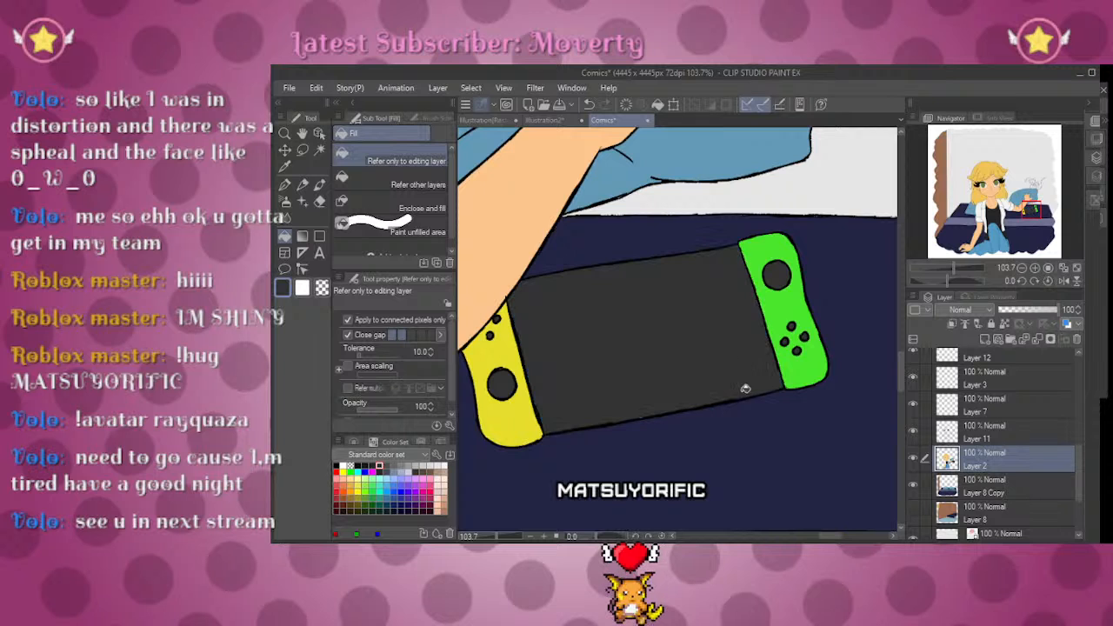
Step: Bring up the dark purple cat reference image in Sub View and sample the cat's body colour from it
{"action": "mouse_move", "coordinate": [949, 268]}
{"action": "left_mouse_down"}
{"action": "mouse_move", "coordinate": [931, 263]}
{"action": "mouse_move", "coordinate": [942, 265]}
{"action": "left_mouse_up"}
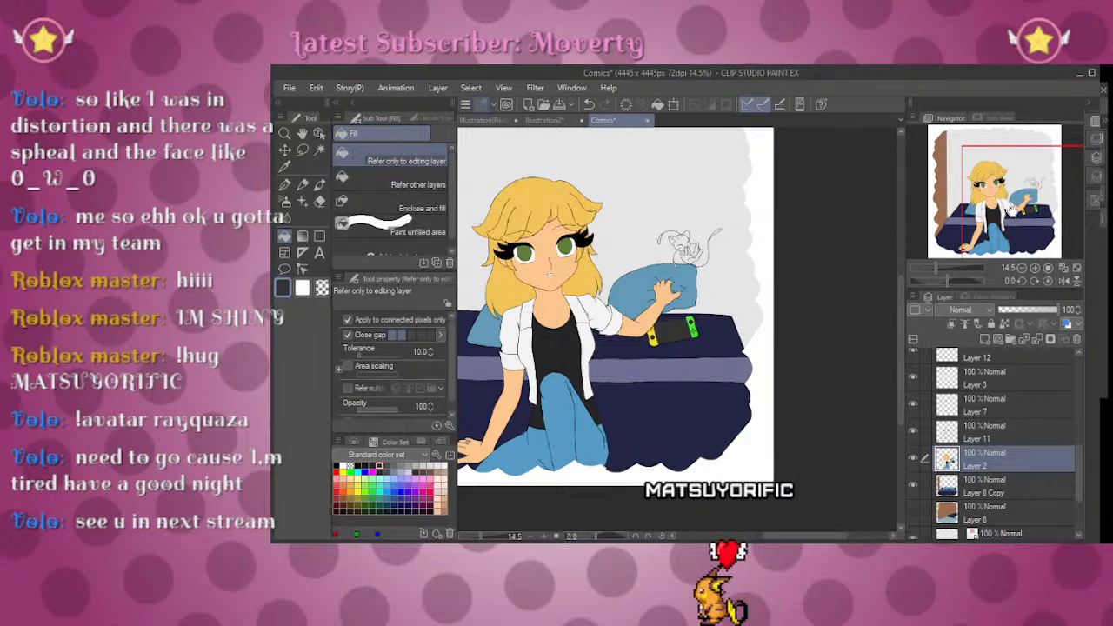
{"action": "left_click", "coordinate": [998, 118]}
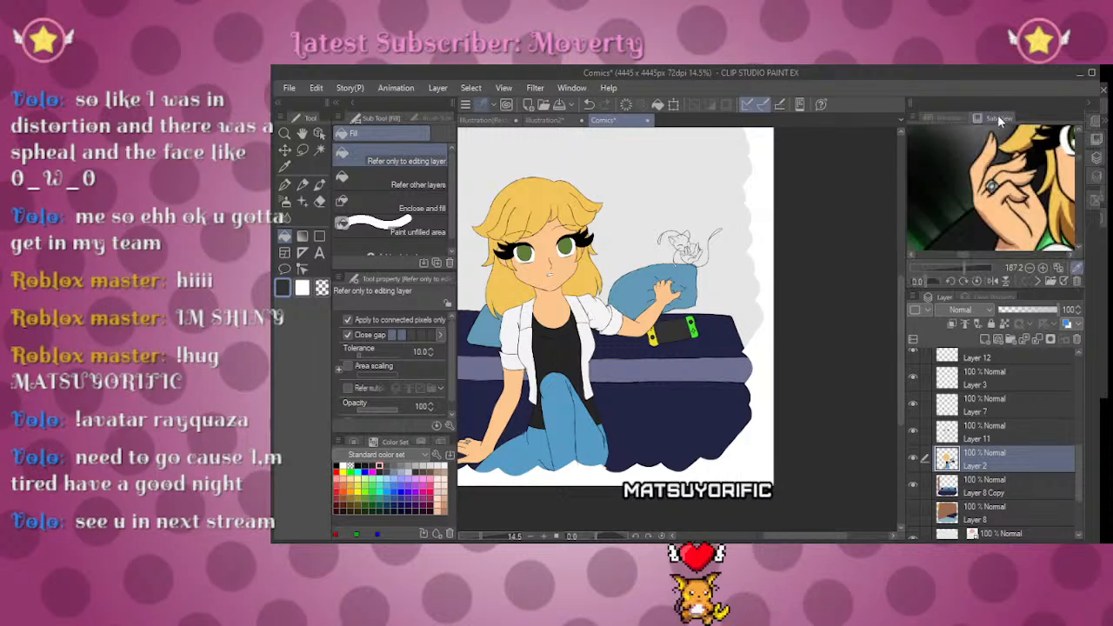
{"action": "left_click", "coordinate": [1054, 284]}
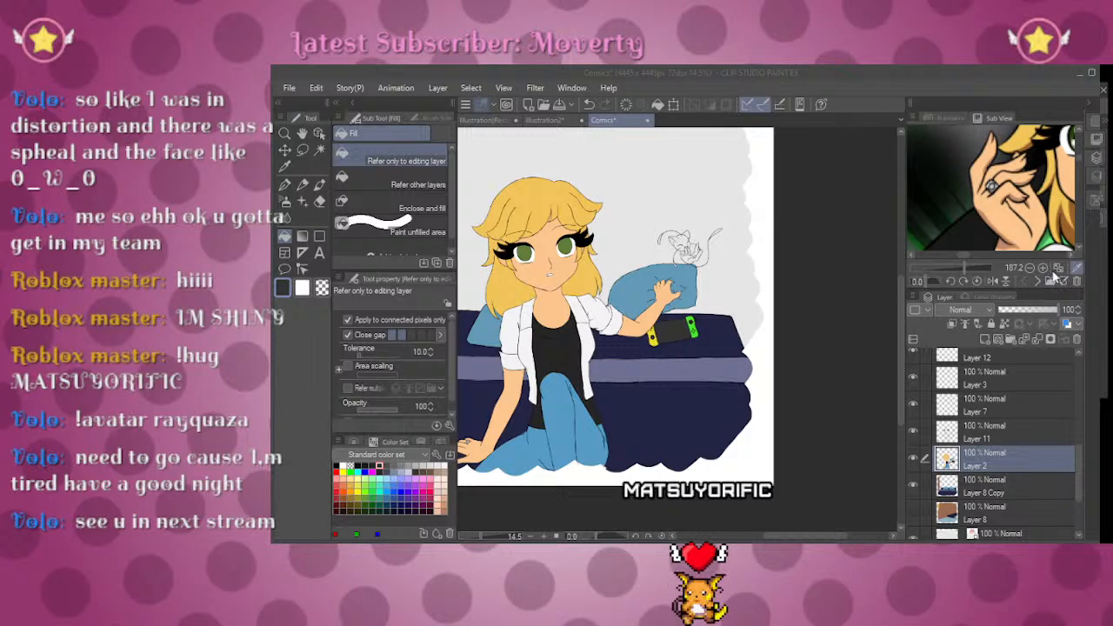
{"action": "left_click", "coordinate": [692, 357]}
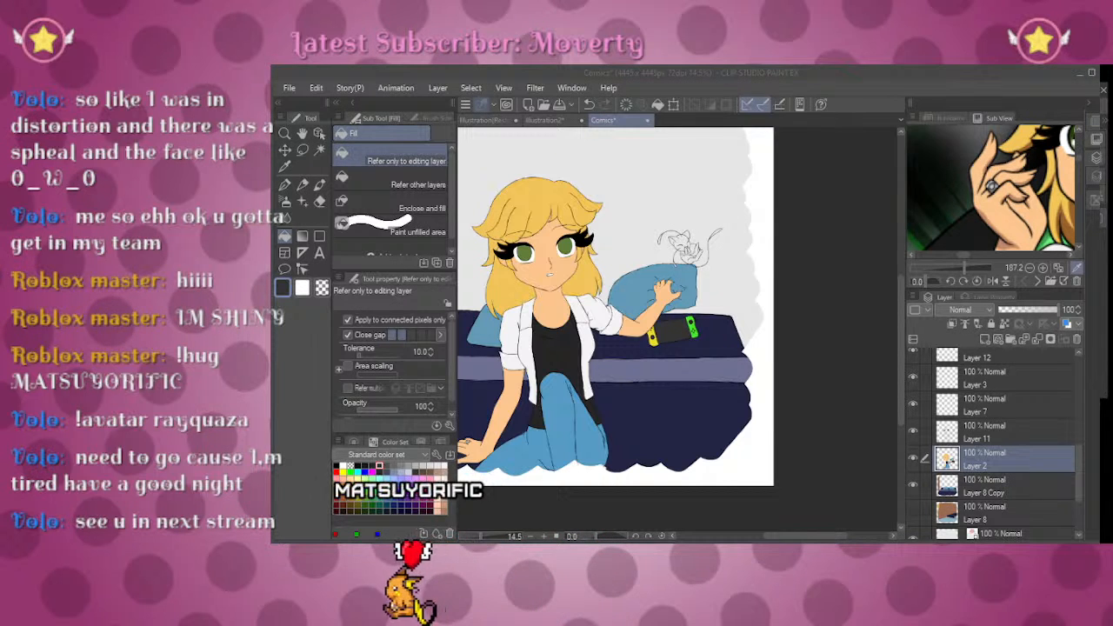
{"action": "left_click", "coordinate": [1037, 285]}
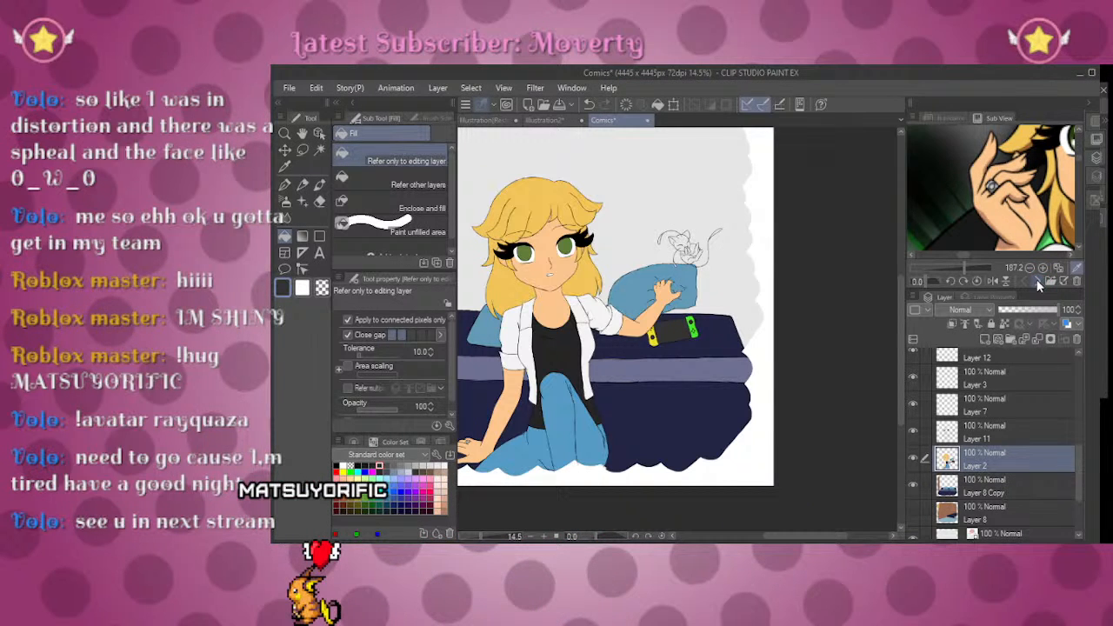
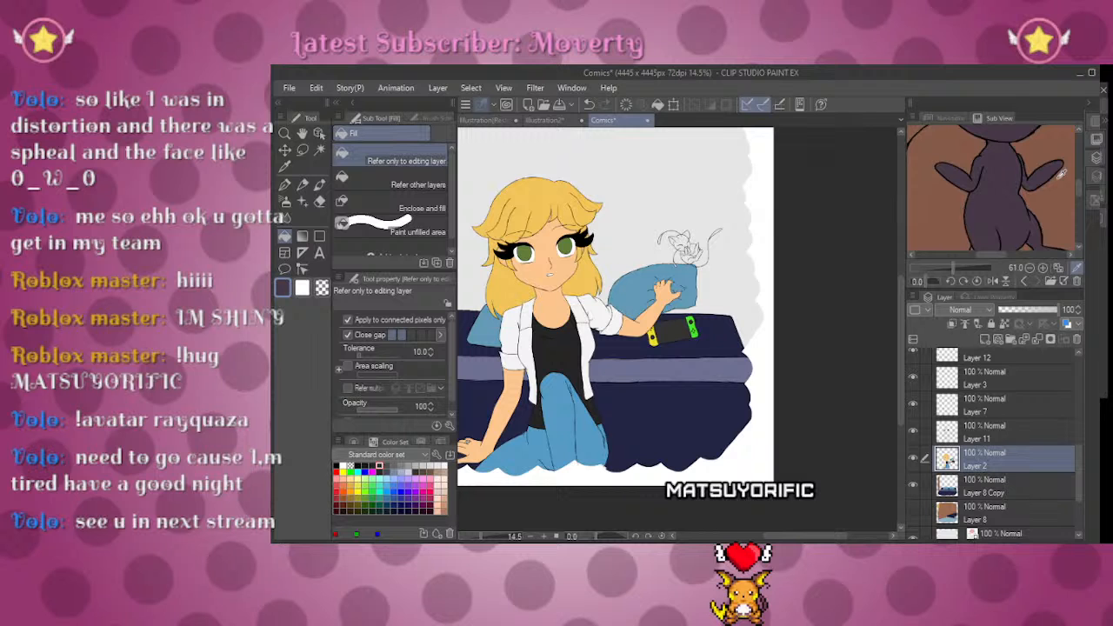
{"action": "scroll", "coordinate": [1061, 174], "scroll_direction": "up", "scroll_amount": 3}
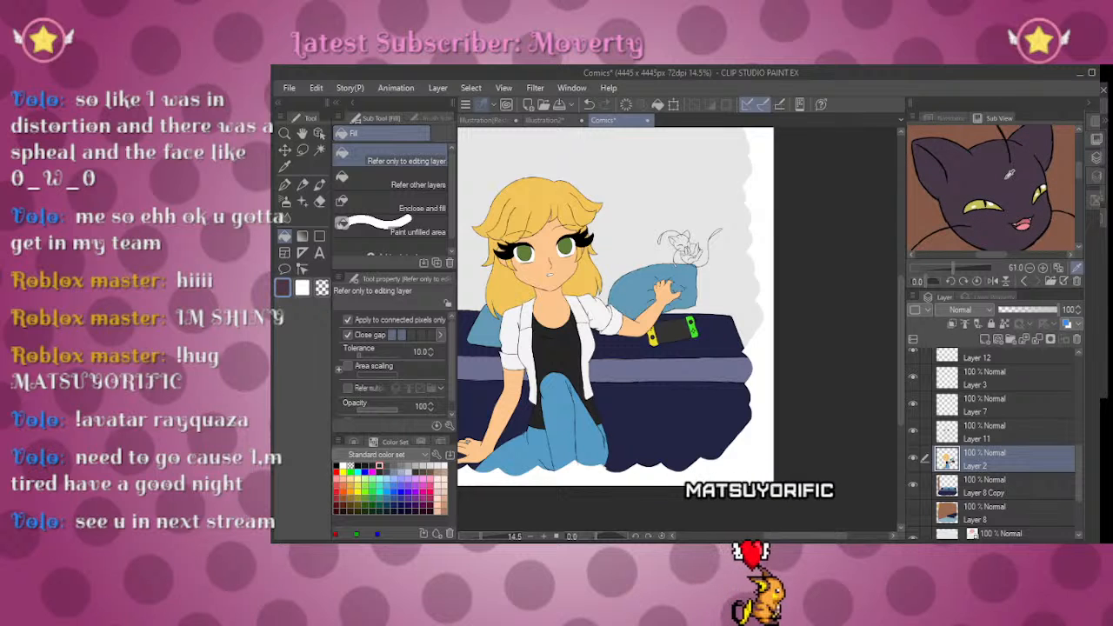
{"action": "left_click", "coordinate": [955, 116]}
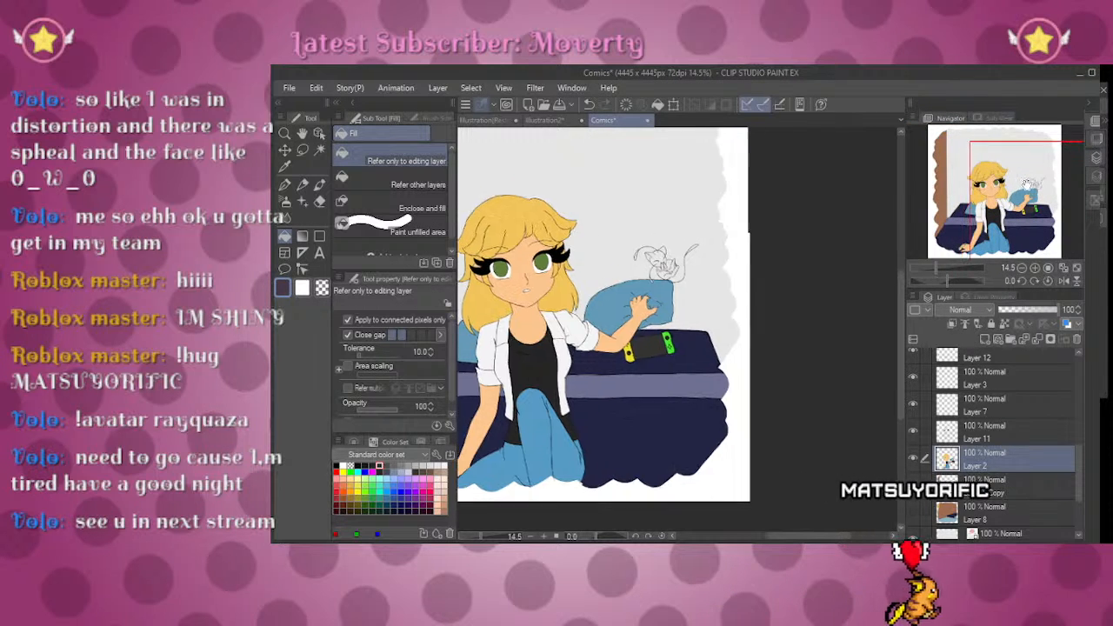
Step: Try to fill the small cat's head with the sampled purple, undo that fill and switch to Refer other layers
{"action": "left_click_drag", "start_coordinate": [937, 268], "coordinate": [952, 266]}
{"action": "left_click_drag", "start_coordinate": [1024, 193], "coordinate": [1025, 180]}
{"action": "key", "text": "g"}
{"action": "key", "text": "g"}
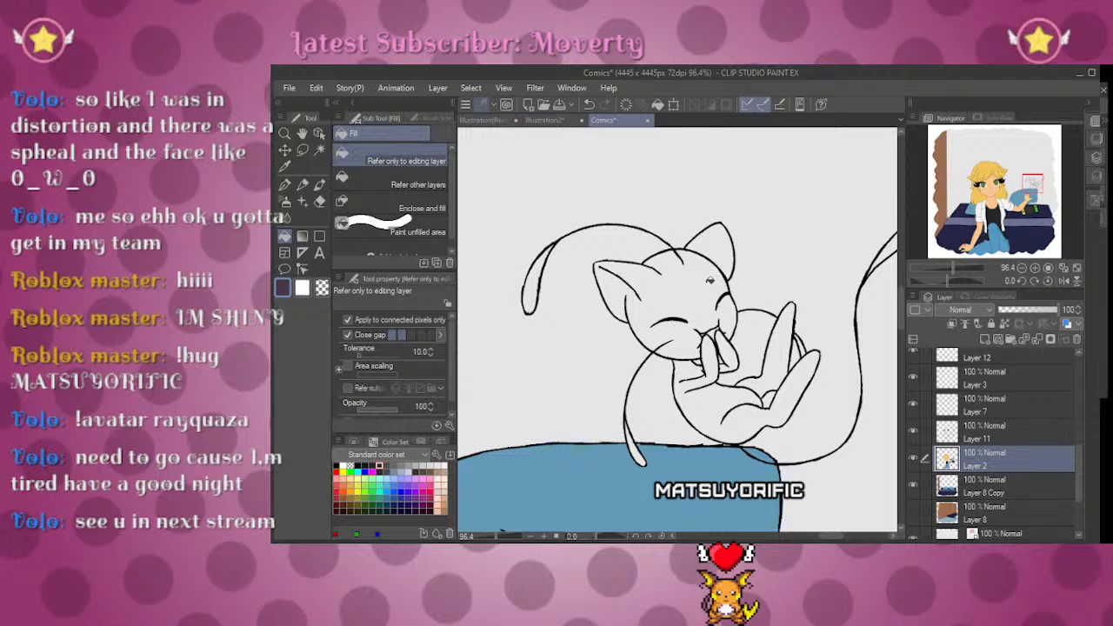
{"action": "left_click", "coordinate": [705, 282]}
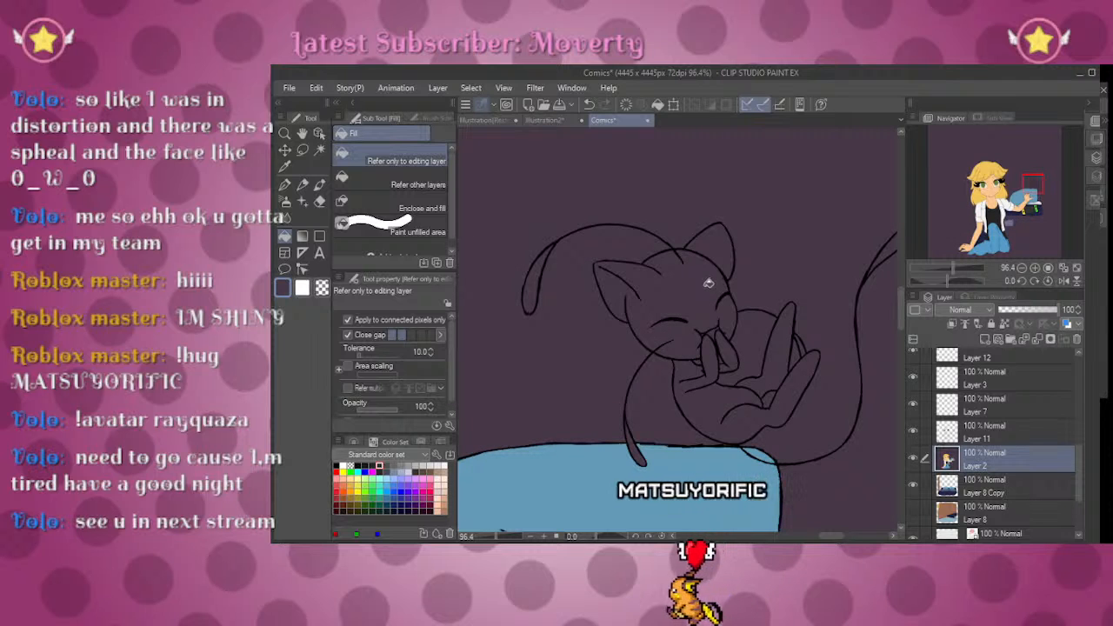
{"action": "left_click", "coordinate": [432, 185]}
{"action": "key", "text": "ctrl+z"}
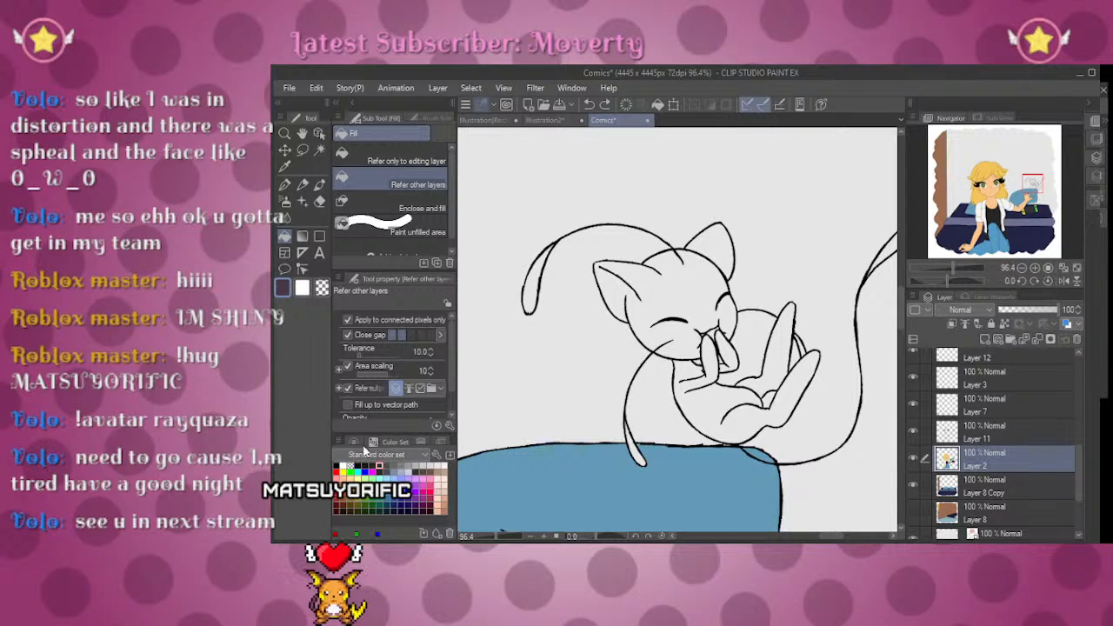
Step: Fill the small cat's head, ears, antenna tips, body, limbs and tail tip with the sampled dark purple
{"action": "left_click", "coordinate": [694, 287]}
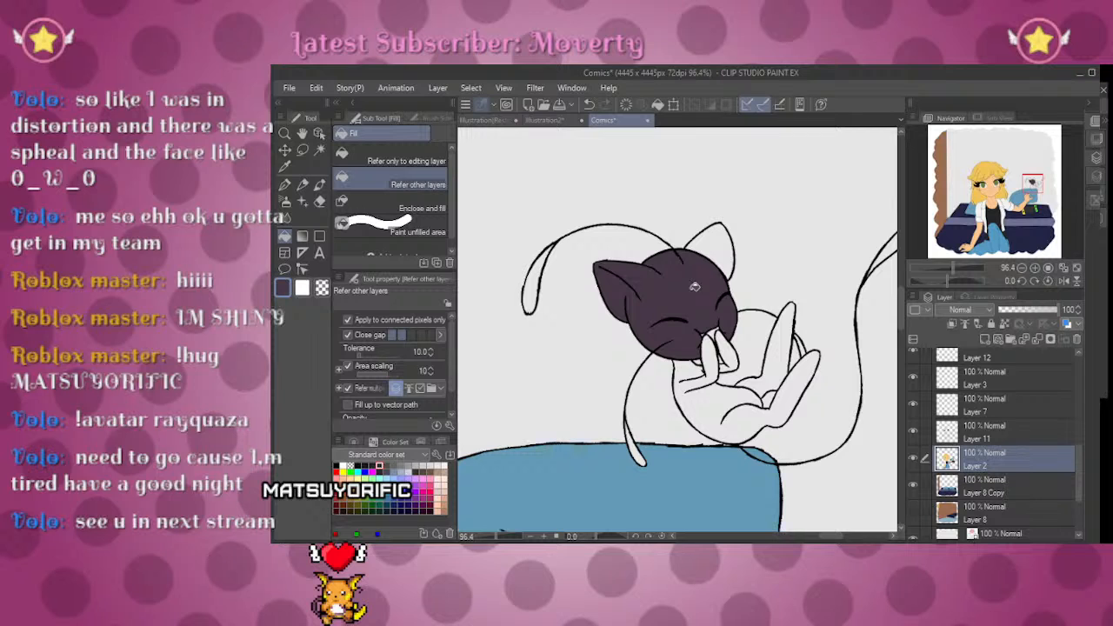
{"action": "left_click", "coordinate": [708, 254]}
{"action": "left_click", "coordinate": [535, 280]}
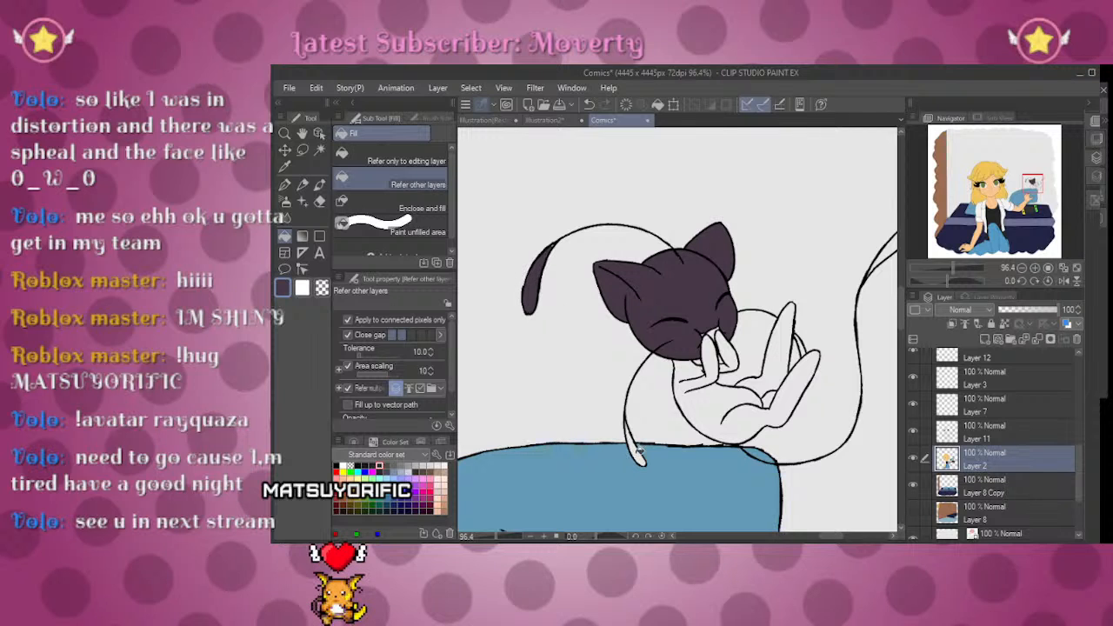
{"action": "left_click", "coordinate": [732, 348]}
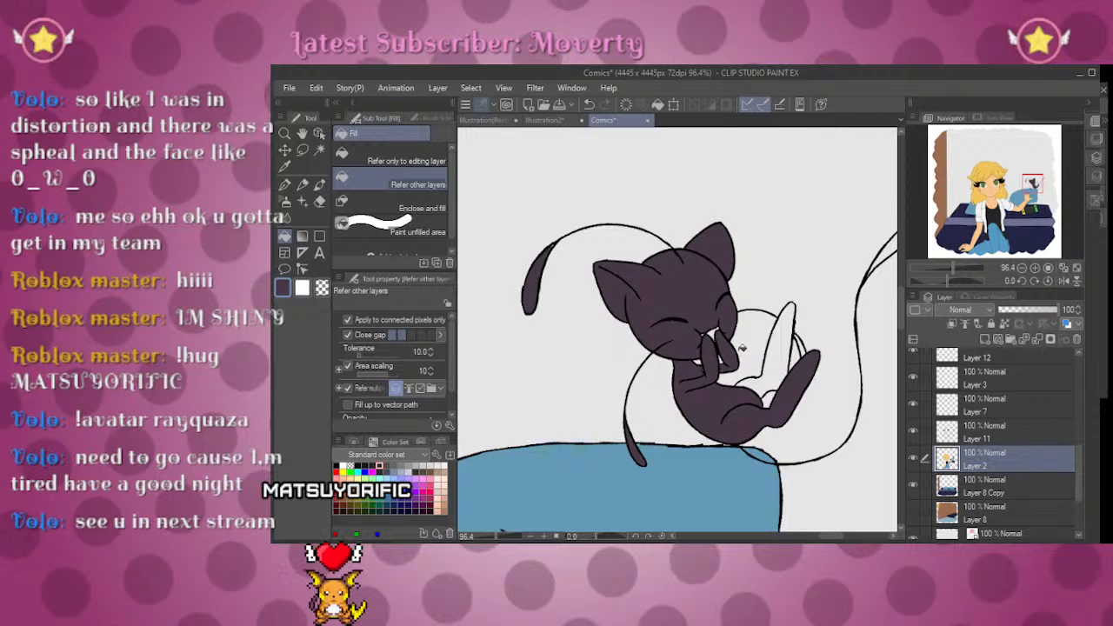
{"action": "left_click", "coordinate": [784, 353]}
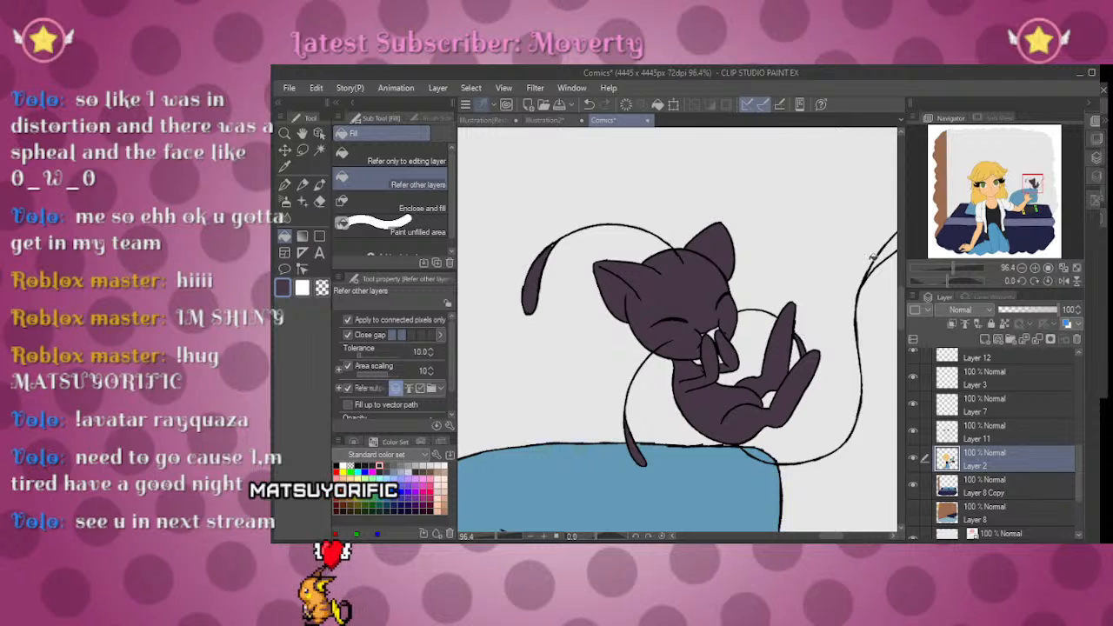
{"action": "left_click", "coordinate": [439, 160]}
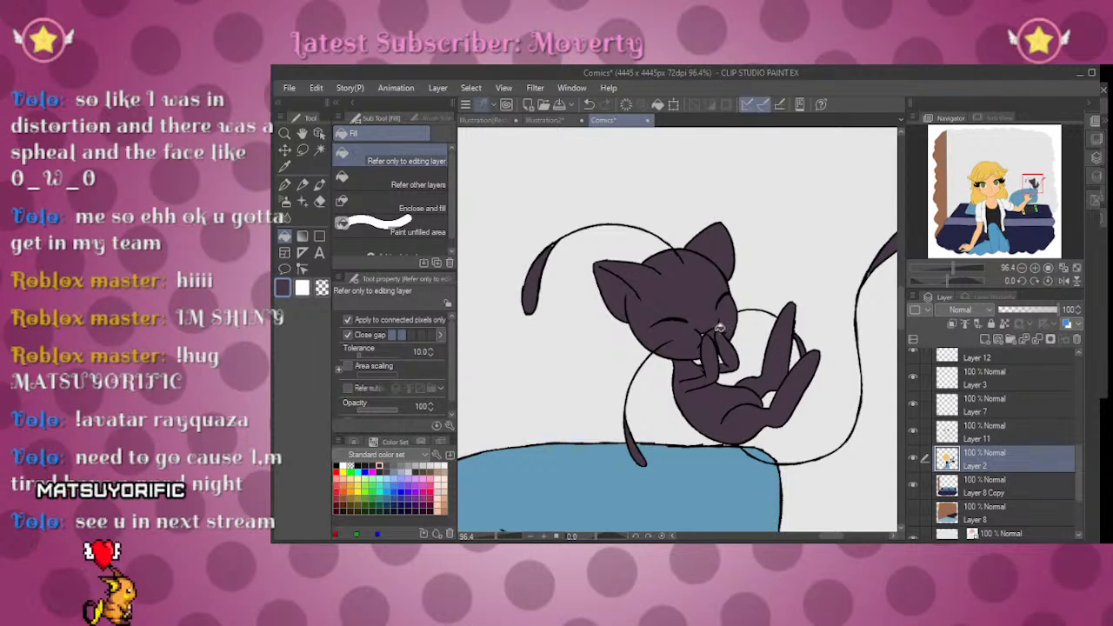
Step: Inspect the cat's antennae, body and tail up close for unfilled gaps with the Textured pen ready, and review the whole illustration
{"action": "key", "text": "p"}
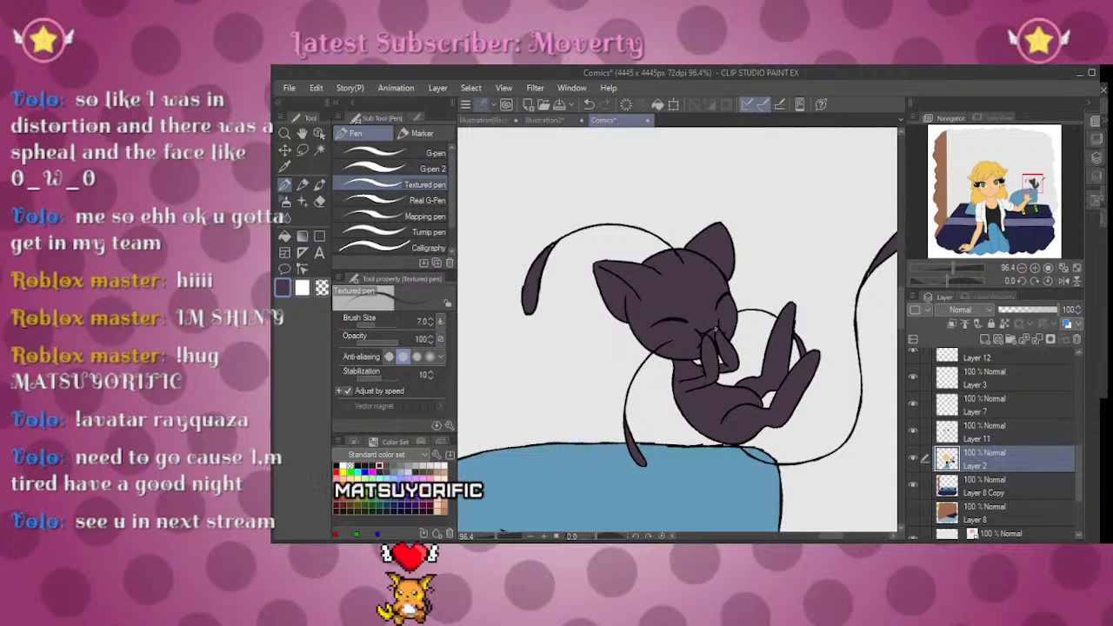
{"action": "left_click_drag", "start_coordinate": [1032, 183], "coordinate": [1029, 181]}
{"action": "left_click_drag", "start_coordinate": [953, 267], "coordinate": [960, 268]}
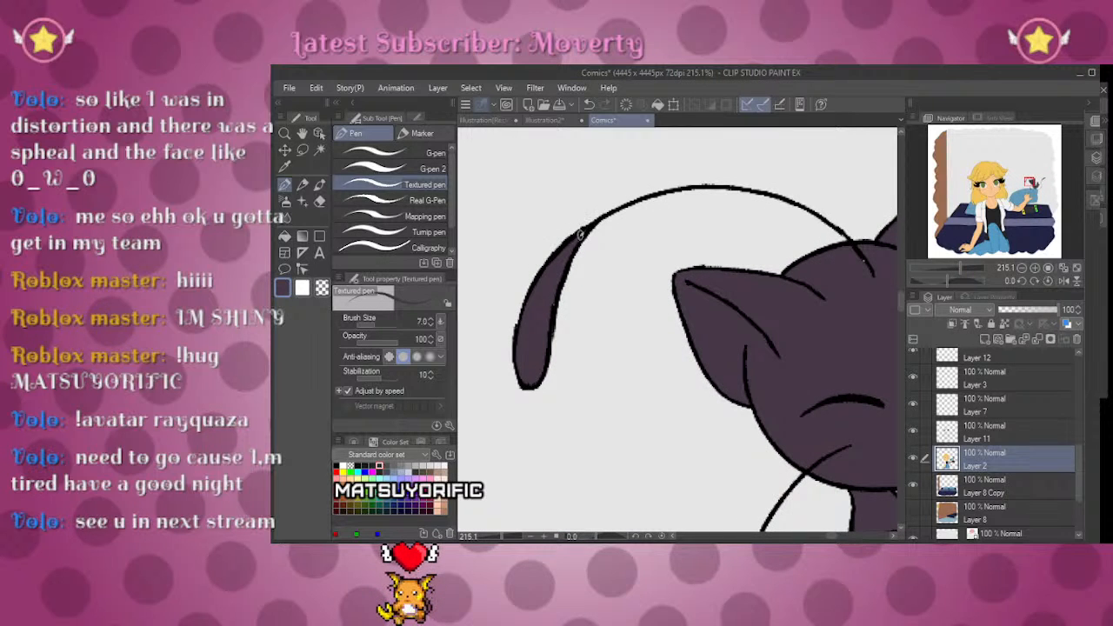
{"action": "left_click_drag", "start_coordinate": [1029, 182], "coordinate": [1033, 182]}
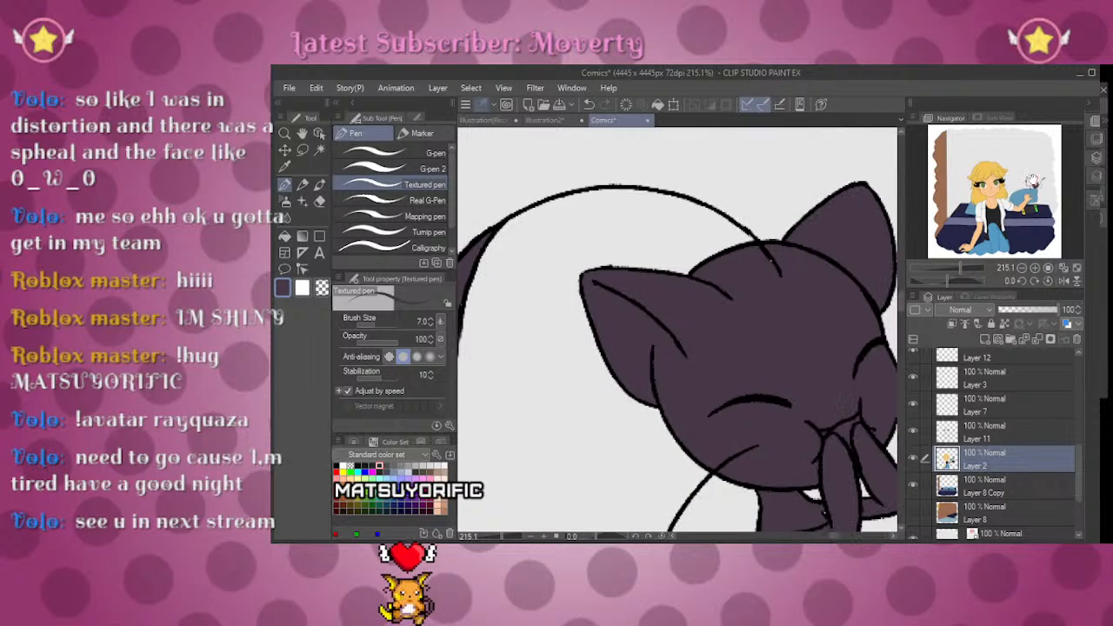
{"action": "left_click_drag", "start_coordinate": [772, 433], "coordinate": [699, 140]}
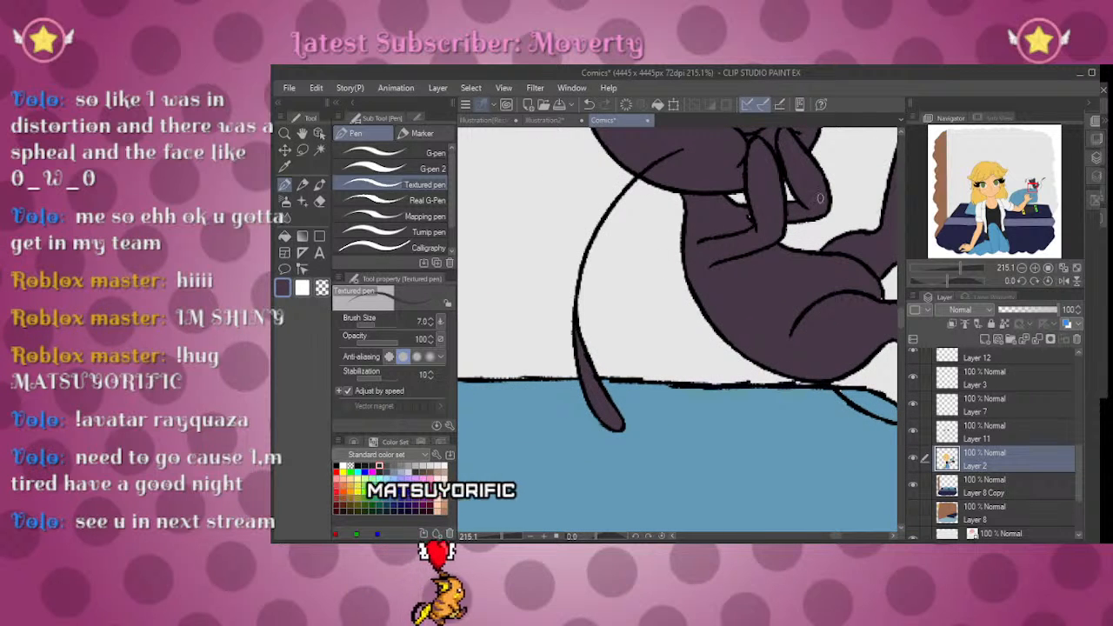
{"action": "left_click_drag", "start_coordinate": [575, 332], "coordinate": [393, 354]}
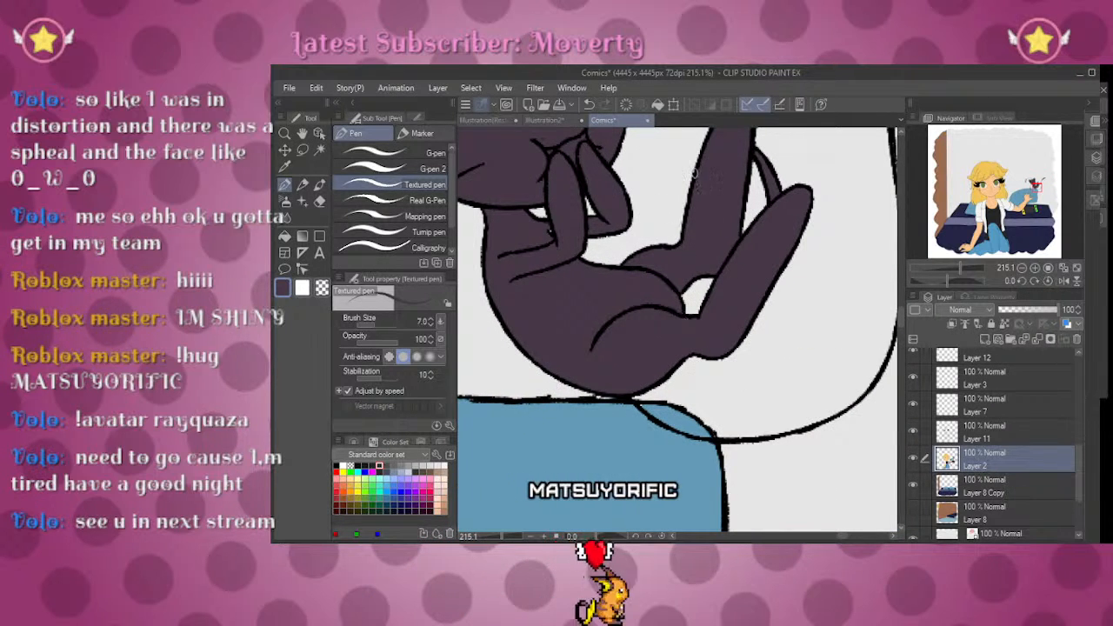
{"action": "mouse_move", "coordinate": [703, 173]}
{"action": "left_mouse_down"}
{"action": "mouse_move", "coordinate": [710, 272]}
{"action": "mouse_move", "coordinate": [675, 295]}
{"action": "left_mouse_up"}
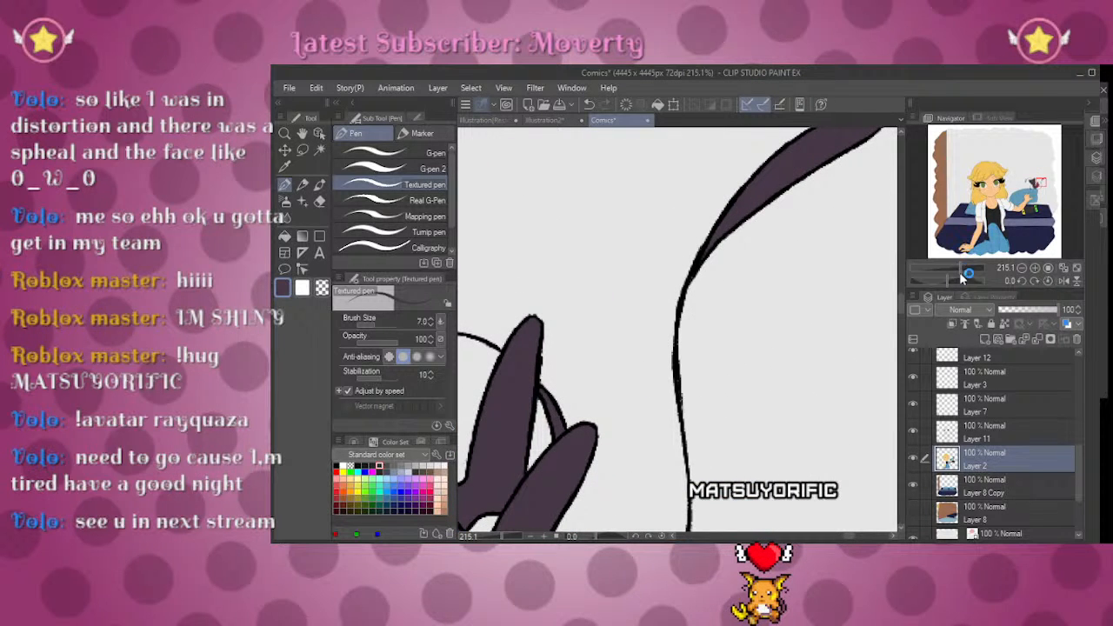
{"action": "left_click_drag", "start_coordinate": [960, 272], "coordinate": [947, 264]}
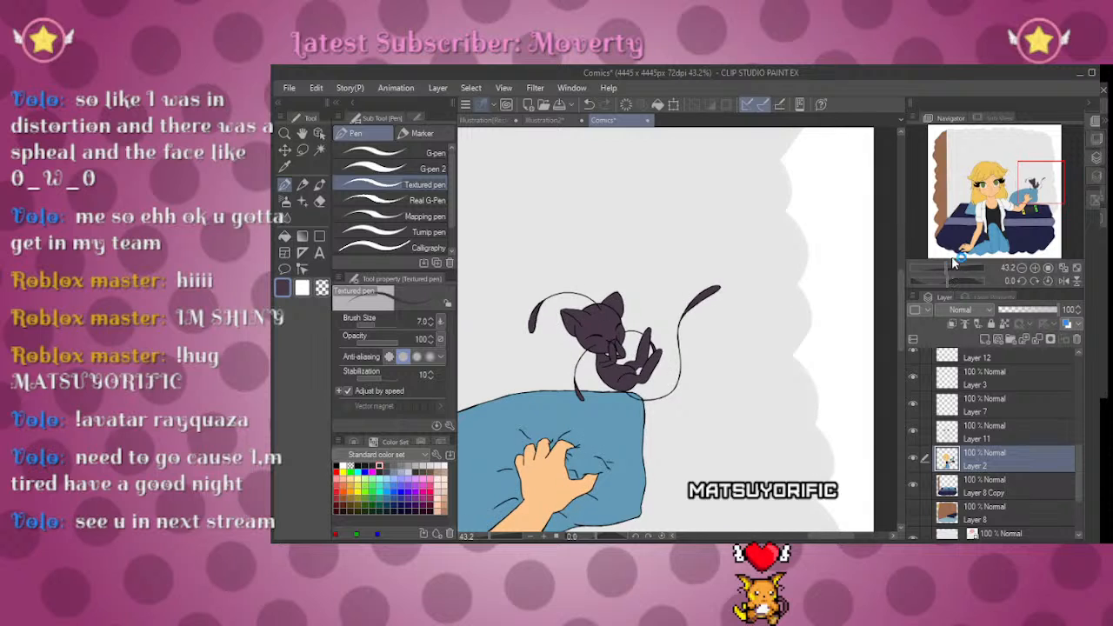
{"action": "left_click_drag", "start_coordinate": [1034, 184], "coordinate": [1021, 194]}
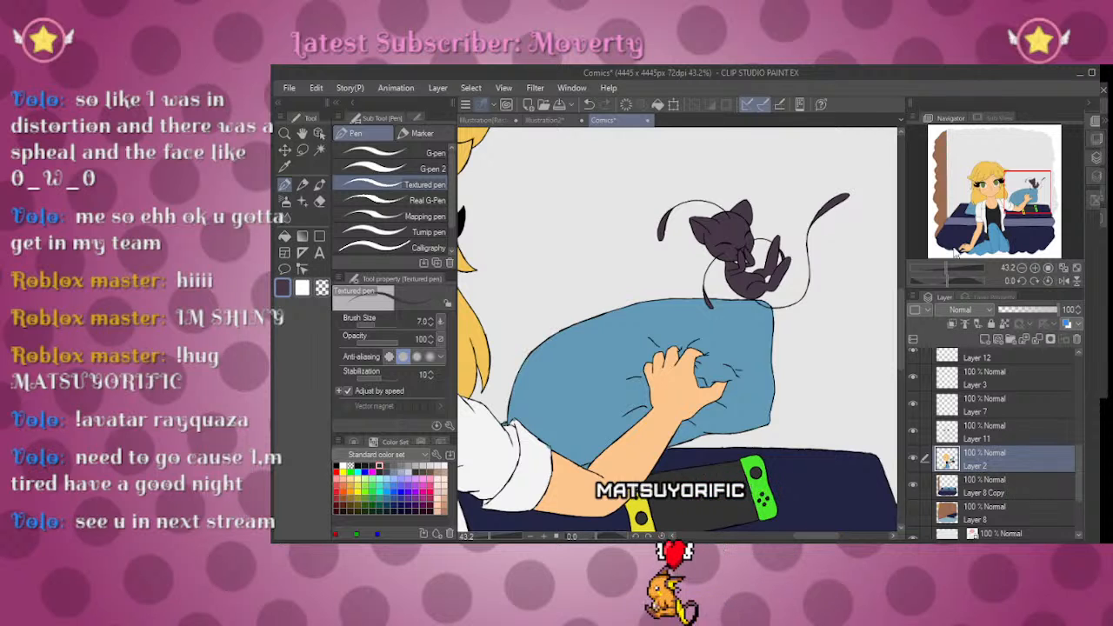
{"action": "mouse_move", "coordinate": [948, 270]}
{"action": "left_mouse_down"}
{"action": "mouse_move", "coordinate": [923, 269]}
{"action": "mouse_move", "coordinate": [934, 269]}
{"action": "left_mouse_up"}
{"action": "left_click_drag", "start_coordinate": [1004, 207], "coordinate": [977, 211]}
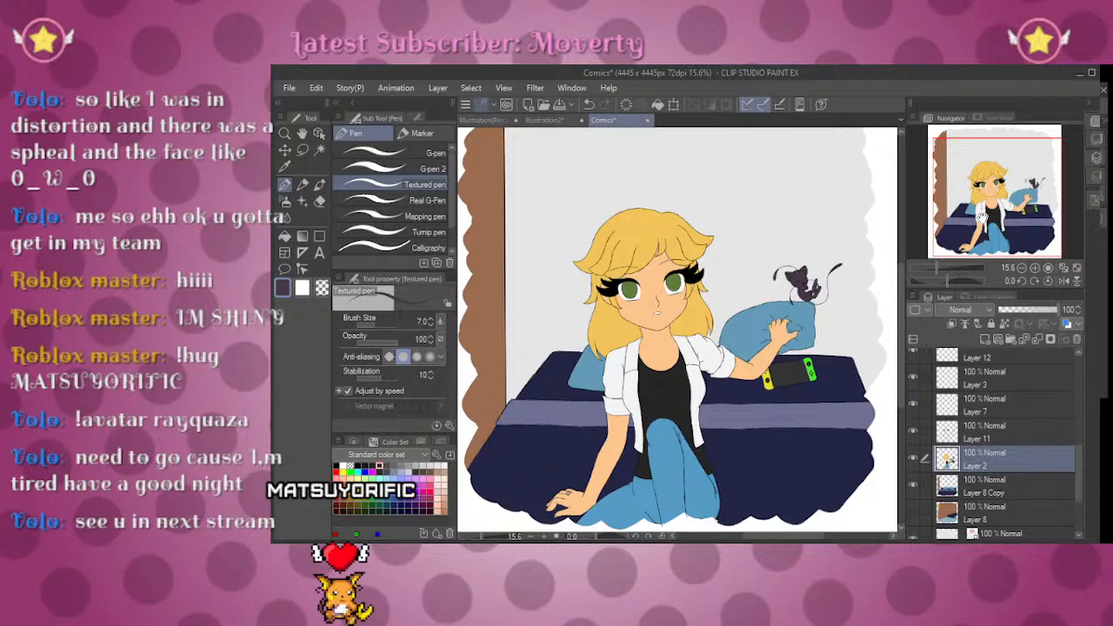
Step: Outline an oval pupil in the iris of the character's left-hand eye on Layer 2, using the Textured pen and black sampled from the lashes
{"action": "left_click_drag", "start_coordinate": [936, 266], "coordinate": [949, 266]}
{"action": "left_click_drag", "start_coordinate": [990, 189], "coordinate": [981, 181]}
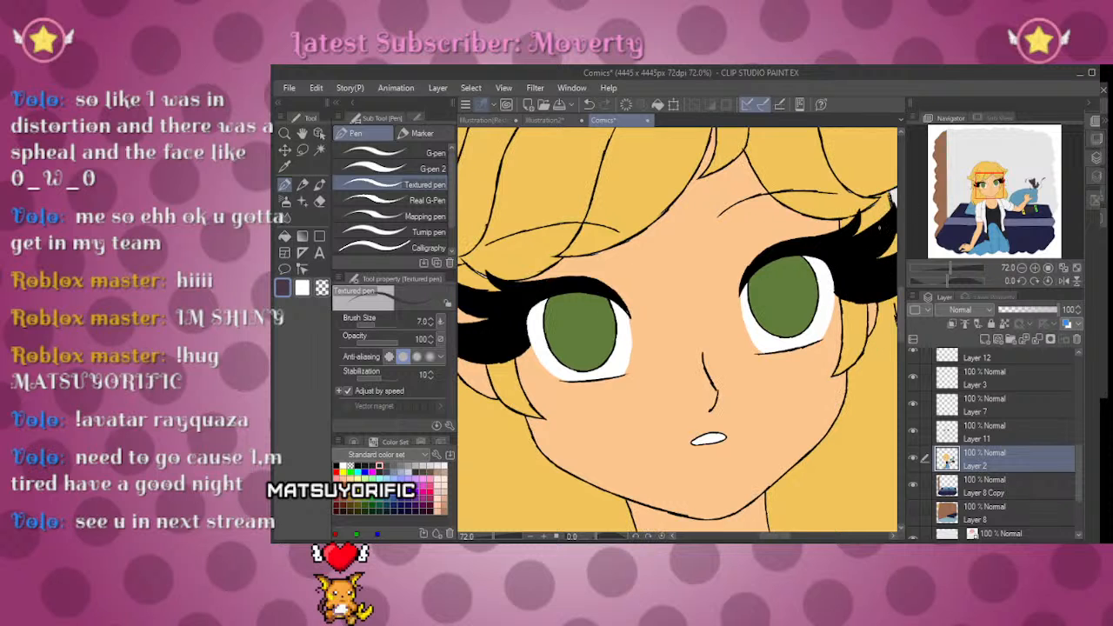
{"action": "left_click", "coordinate": [859, 271], "text": "alt"}
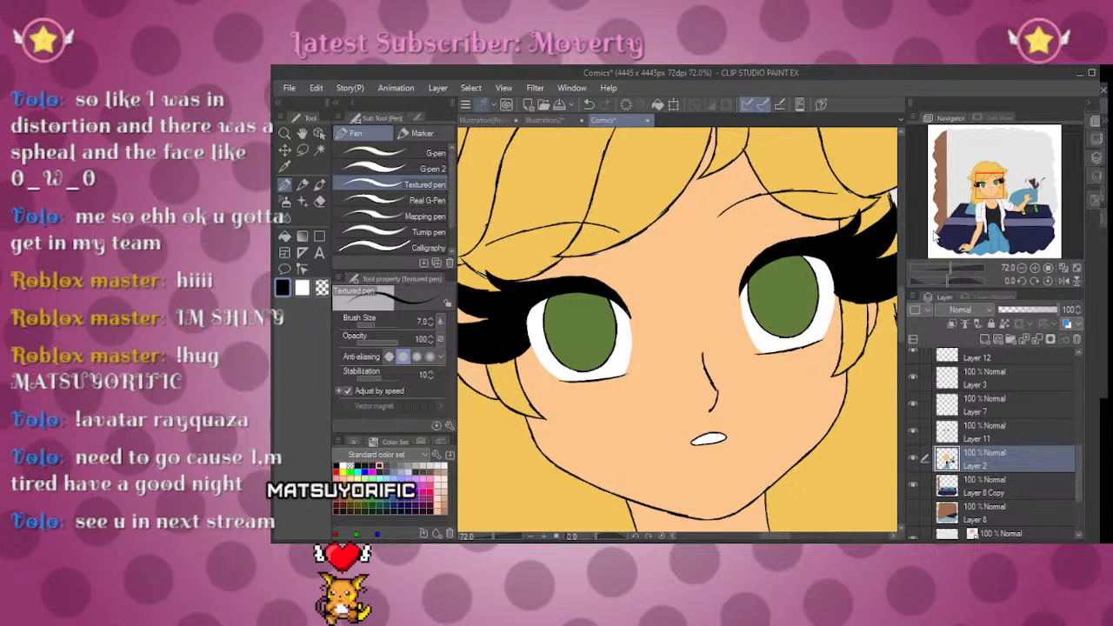
{"action": "left_click_drag", "start_coordinate": [915, 239], "coordinate": [960, 265]}
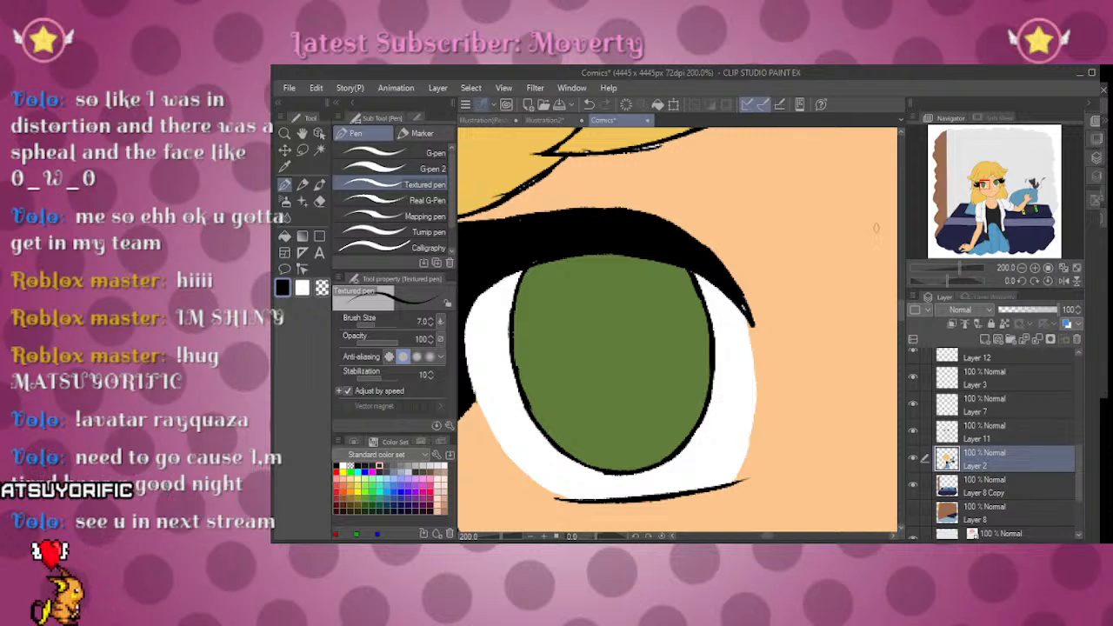
{"action": "left_click", "coordinate": [946, 431]}
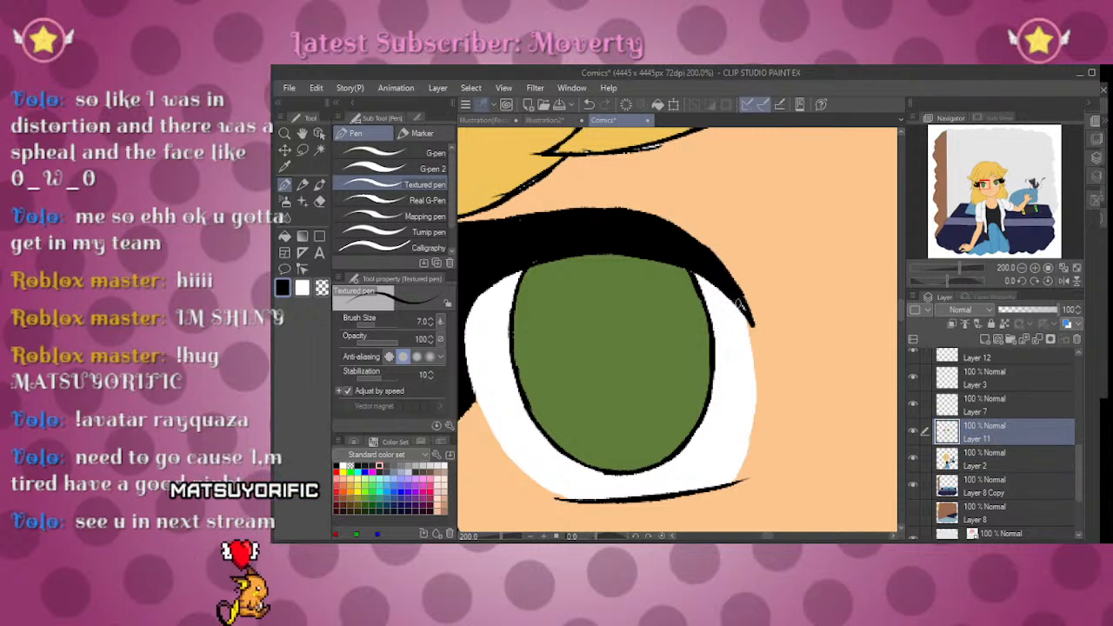
{"action": "left_click", "coordinate": [947, 458]}
{"action": "left_click_drag", "start_coordinate": [959, 268], "coordinate": [946, 257]}
{"action": "mouse_move", "coordinate": [606, 291]}
{"action": "left_mouse_down"}
{"action": "mouse_move", "coordinate": [608, 258]}
{"action": "mouse_move", "coordinate": [604, 273]}
{"action": "mouse_move", "coordinate": [639, 223]}
{"action": "mouse_move", "coordinate": [686, 263]}
{"action": "mouse_move", "coordinate": [693, 295]}
{"action": "left_mouse_up"}
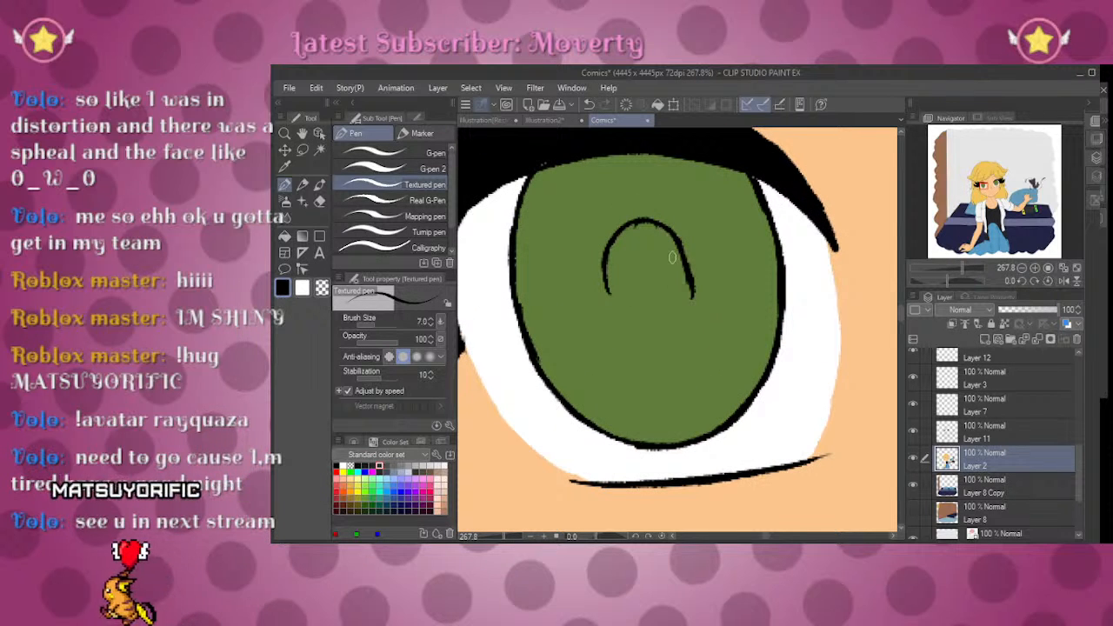
{"action": "mouse_move", "coordinate": [606, 294]}
{"action": "left_mouse_down"}
{"action": "mouse_move", "coordinate": [609, 316]}
{"action": "mouse_move", "coordinate": [628, 327]}
{"action": "left_mouse_up"}
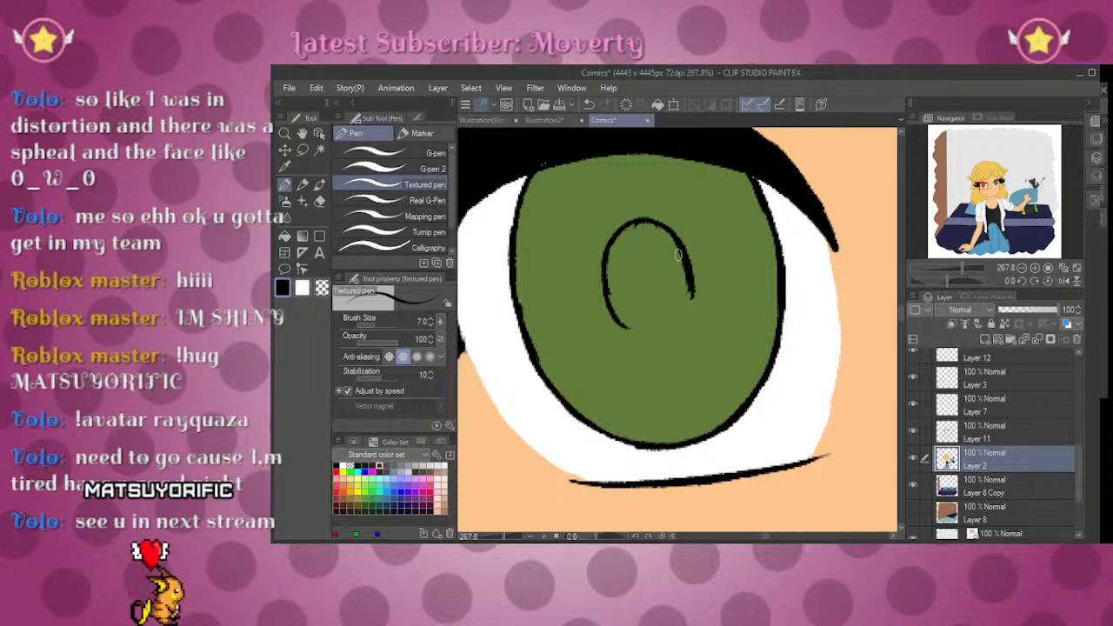
{"action": "left_click_drag", "start_coordinate": [693, 294], "coordinate": [650, 340]}
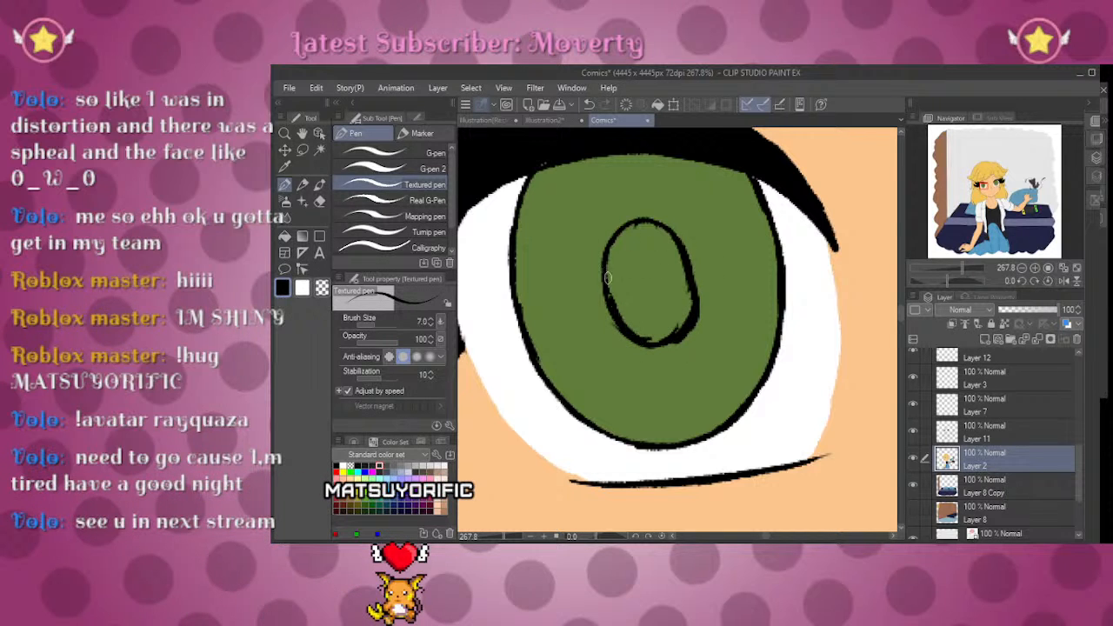
{"action": "left_click_drag", "start_coordinate": [646, 232], "coordinate": [651, 227]}
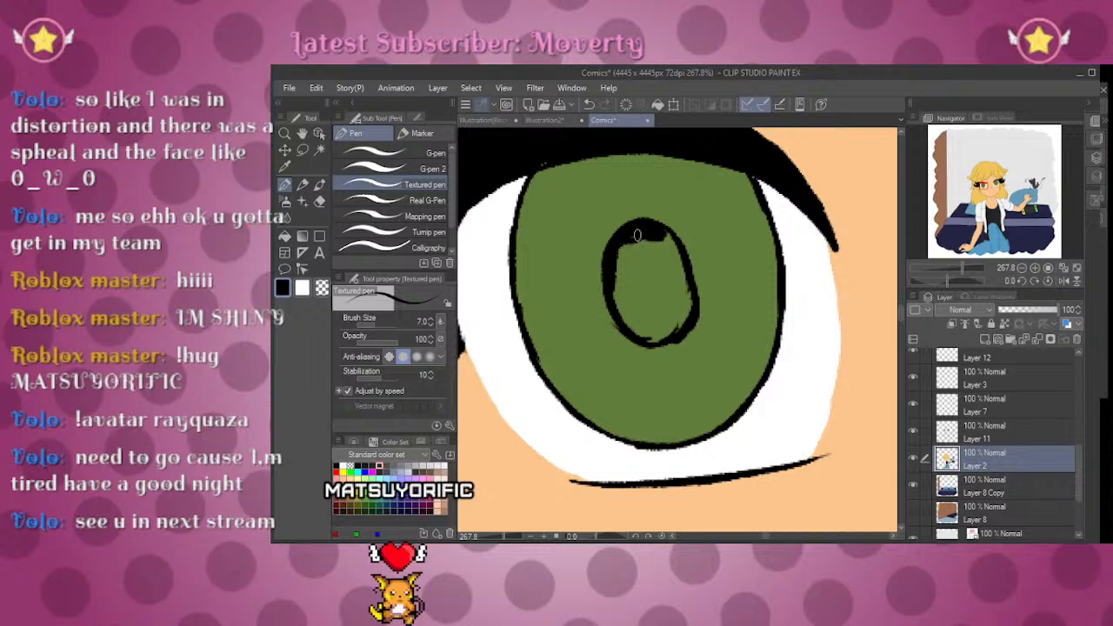
Step: Fill the left-hand eye's pupil outline with black and tidy its rim using the sampled iris green and black
{"action": "key", "text": "g"}
{"action": "key", "text": "g"}
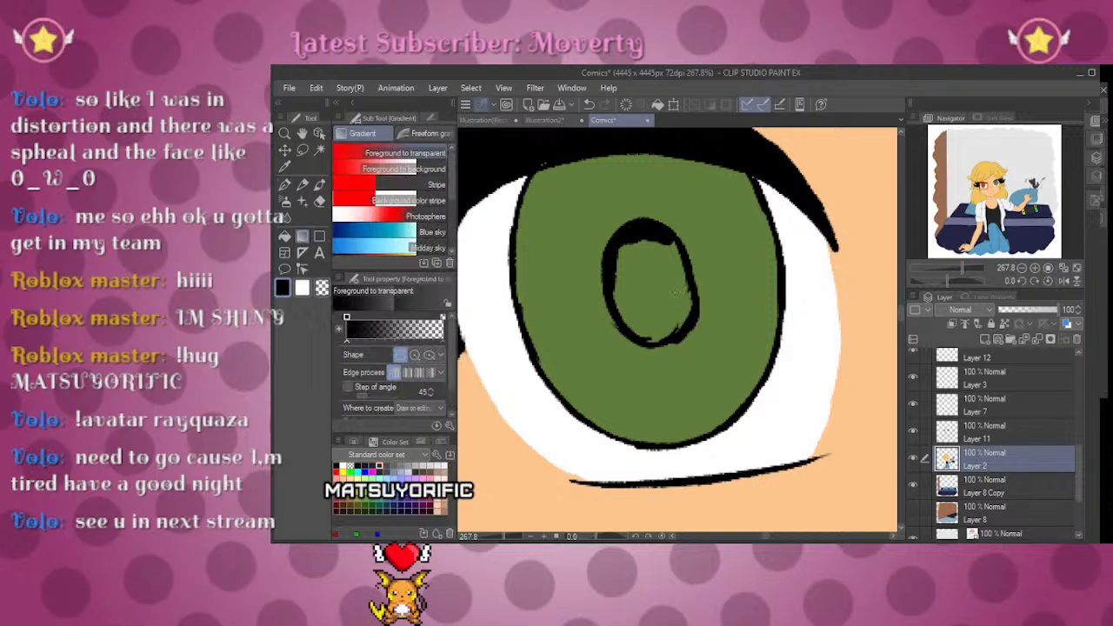
{"action": "left_click", "coordinate": [682, 281]}
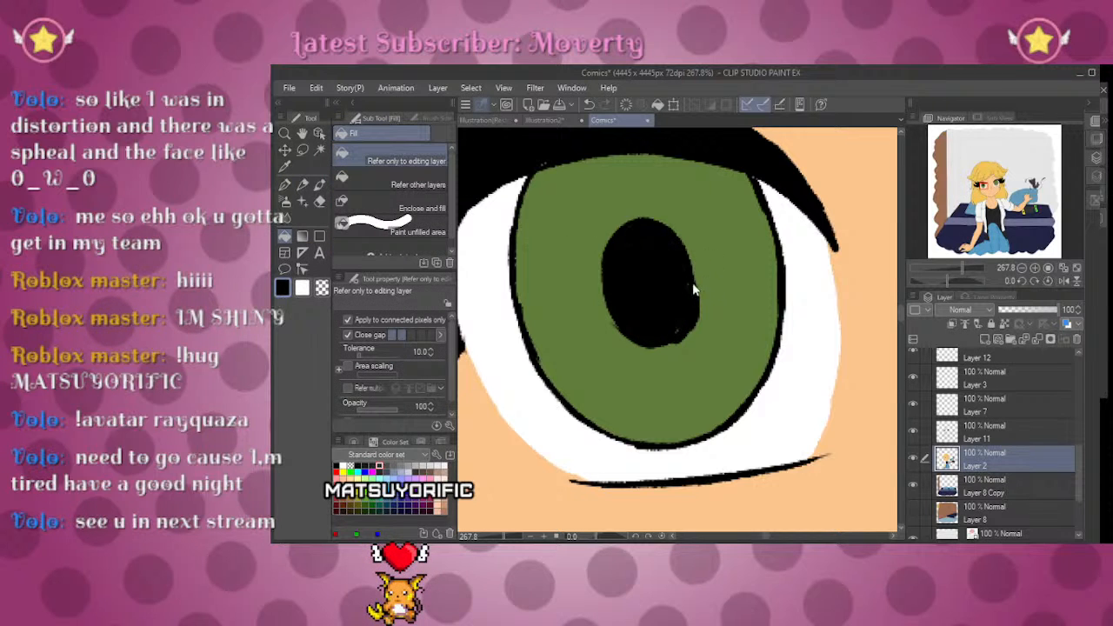
{"action": "key", "text": "ctrl+z"}
{"action": "left_click", "coordinate": [684, 290]}
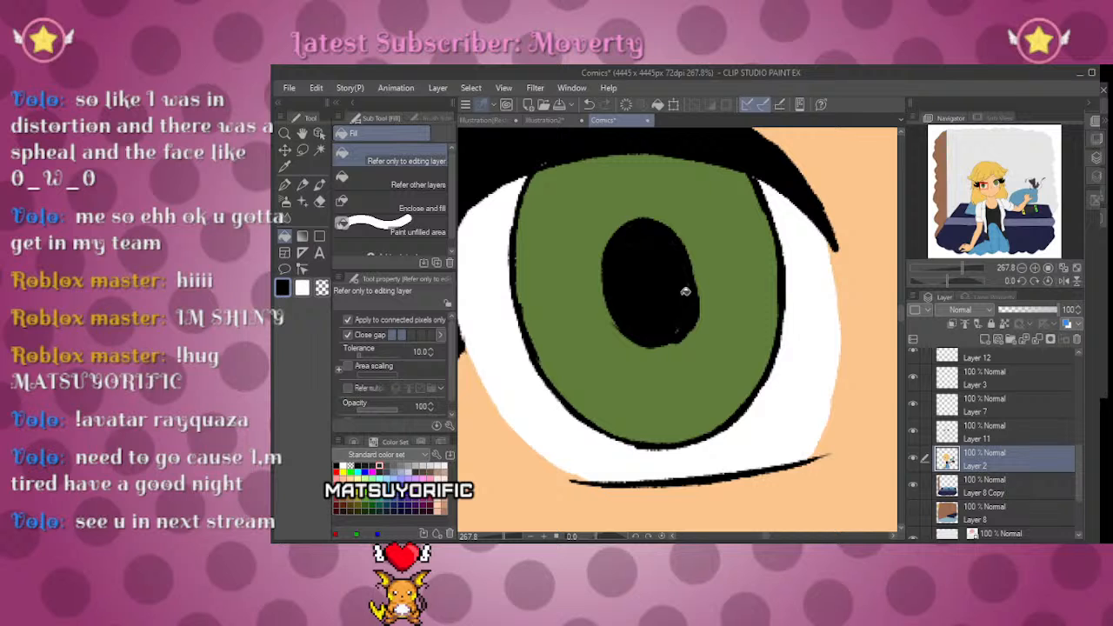
{"action": "key", "text": "p"}
{"action": "mouse_move", "coordinate": [962, 268]}
{"action": "left_mouse_down"}
{"action": "mouse_move", "coordinate": [953, 265]}
{"action": "mouse_move", "coordinate": [962, 266]}
{"action": "left_mouse_up"}
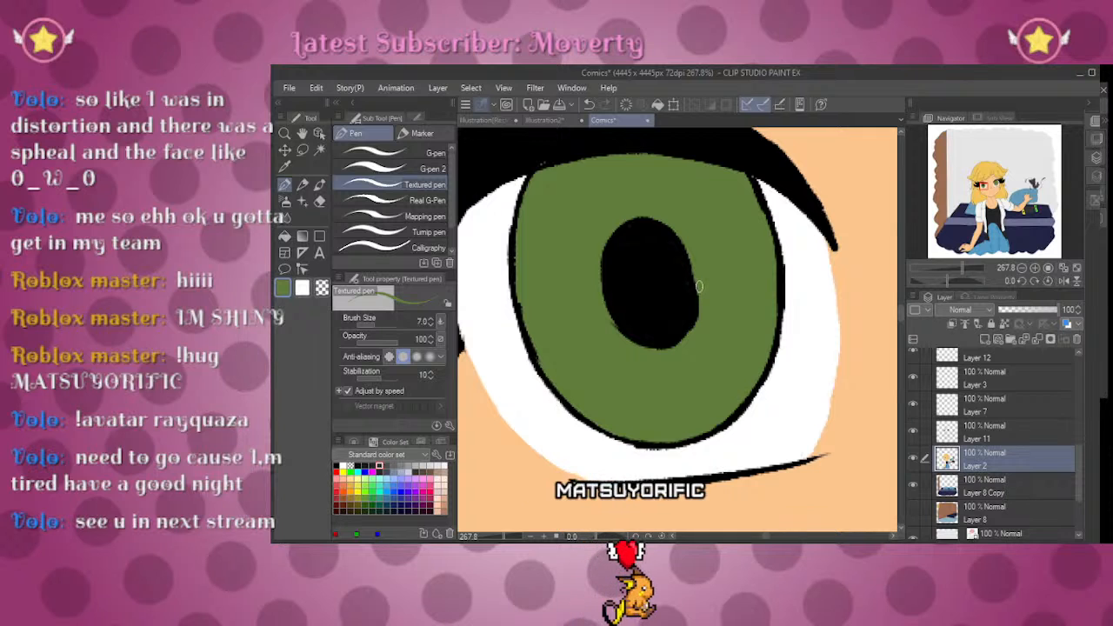
{"action": "left_click", "coordinate": [700, 321], "text": "alt"}
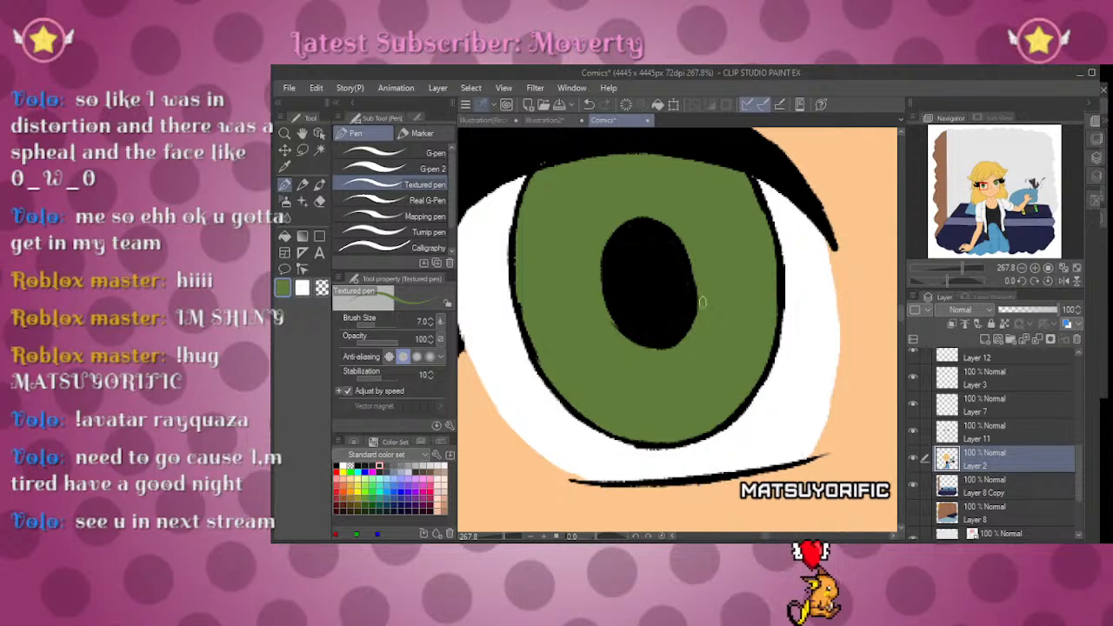
{"action": "left_click", "coordinate": [670, 310], "text": "alt"}
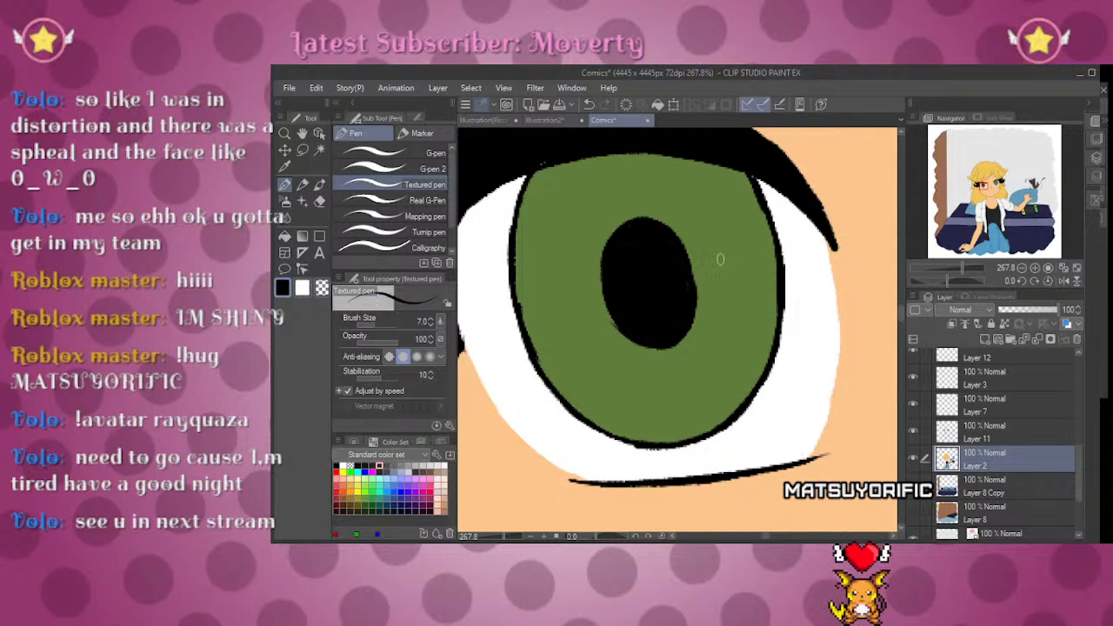
Step: Outline a matching oval pupil in black inside the iris of the character's right-hand eye
{"action": "mouse_move", "coordinate": [962, 268]}
{"action": "left_mouse_down"}
{"action": "mouse_move", "coordinate": [939, 266]}
{"action": "mouse_move", "coordinate": [954, 268]}
{"action": "left_mouse_up"}
{"action": "left_click_drag", "start_coordinate": [989, 179], "coordinate": [983, 177]}
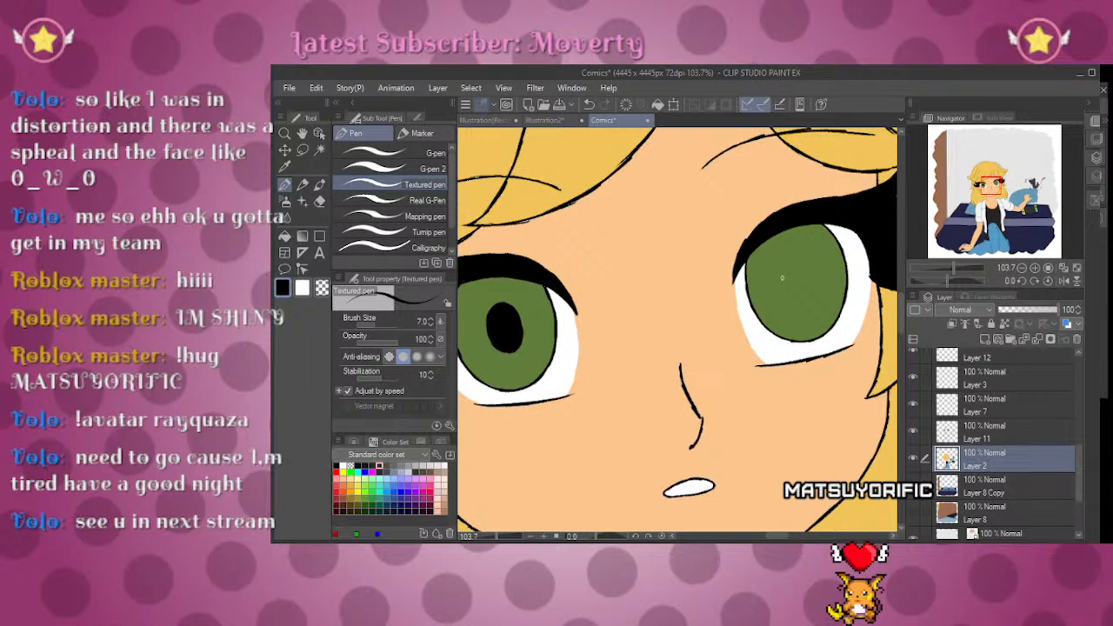
{"action": "mouse_move", "coordinate": [781, 282]}
{"action": "left_mouse_down"}
{"action": "mouse_move", "coordinate": [797, 255]}
{"action": "mouse_move", "coordinate": [809, 261]}
{"action": "mouse_move", "coordinate": [783, 270]}
{"action": "mouse_move", "coordinate": [797, 252]}
{"action": "mouse_move", "coordinate": [784, 262]}
{"action": "mouse_move", "coordinate": [816, 277]}
{"action": "mouse_move", "coordinate": [791, 301]}
{"action": "left_mouse_up"}
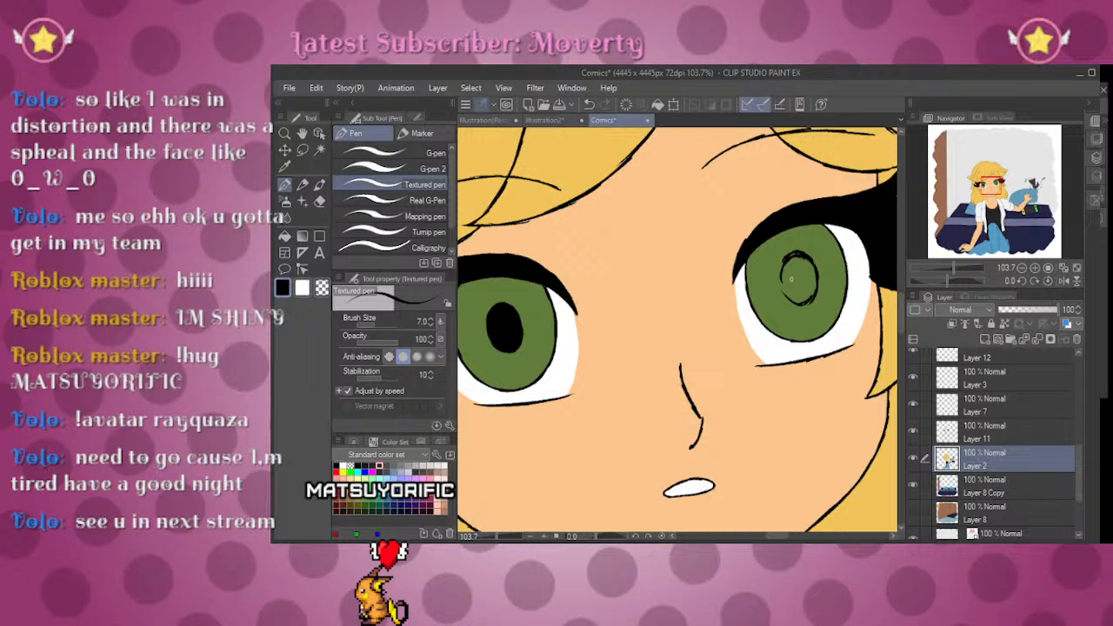
{"action": "left_click_drag", "start_coordinate": [792, 255], "coordinate": [789, 298]}
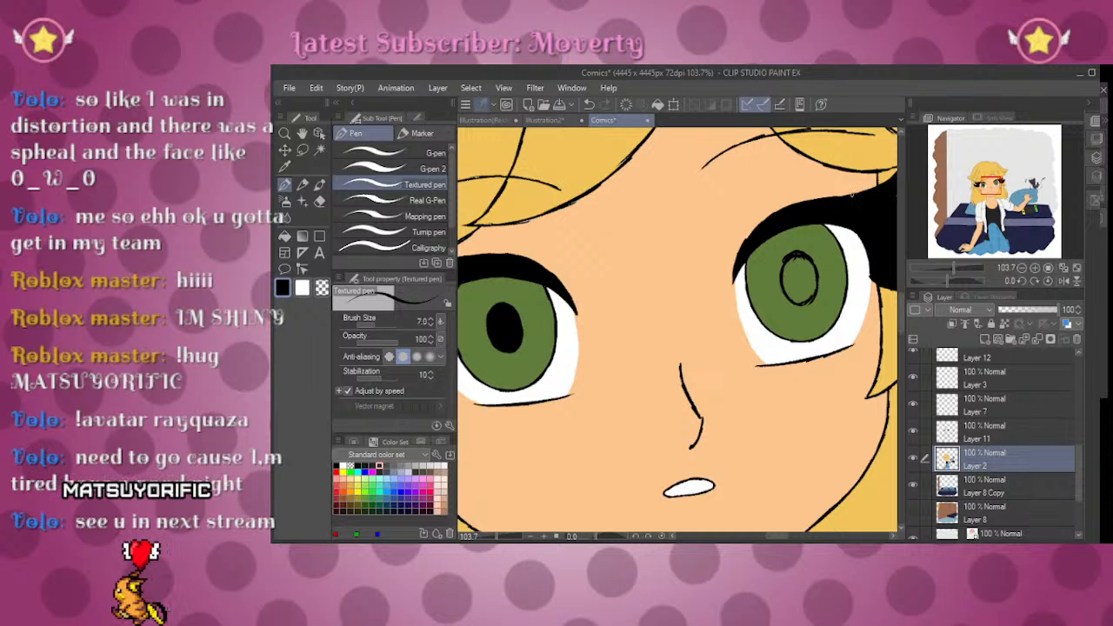
{"action": "scroll", "coordinate": [751, 253], "scroll_direction": "up", "scroll_amount": 5}
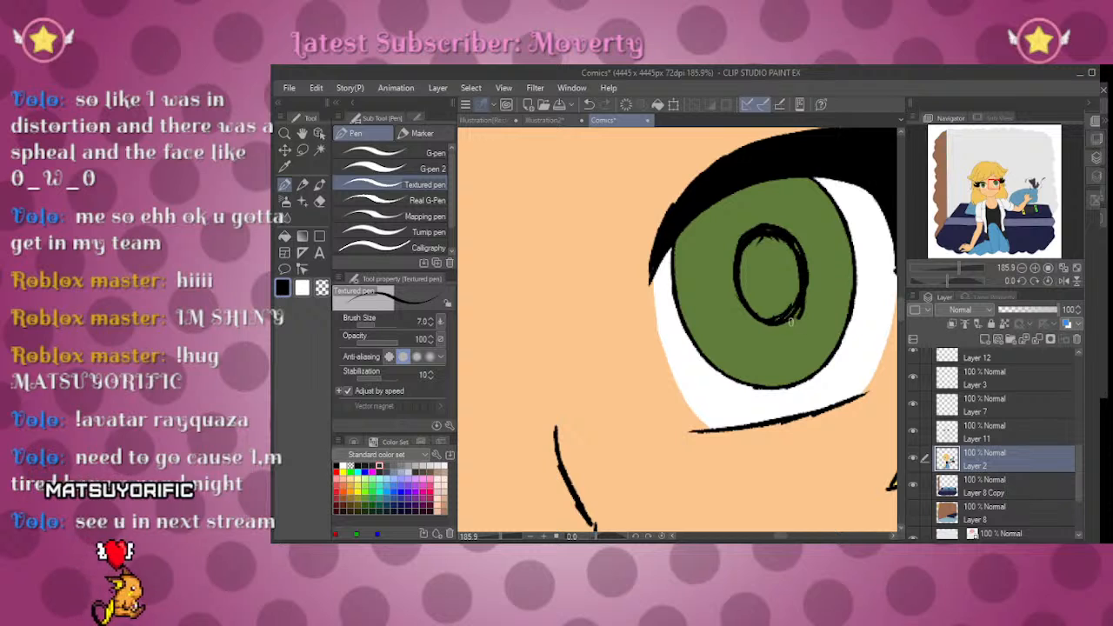
Step: Fill the right-hand eye's pupil with black and tidy its rim in the sampled green and black, checking it in the mirrored view
{"action": "key", "text": "g"}
{"action": "key", "text": "g"}
{"action": "left_click", "coordinate": [781, 267]}
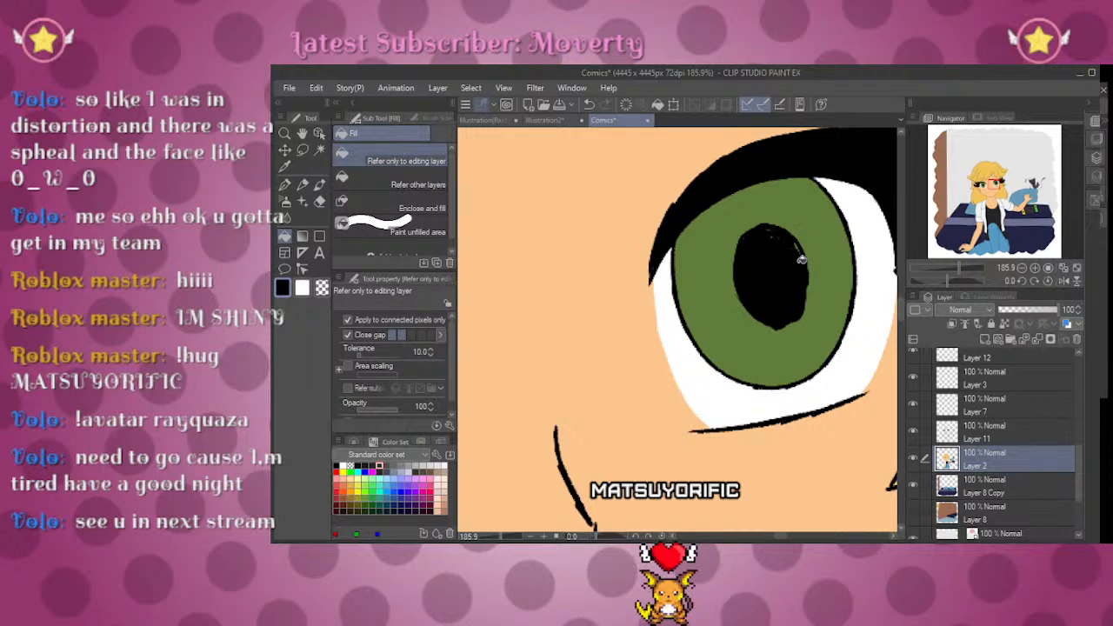
{"action": "key", "text": "p"}
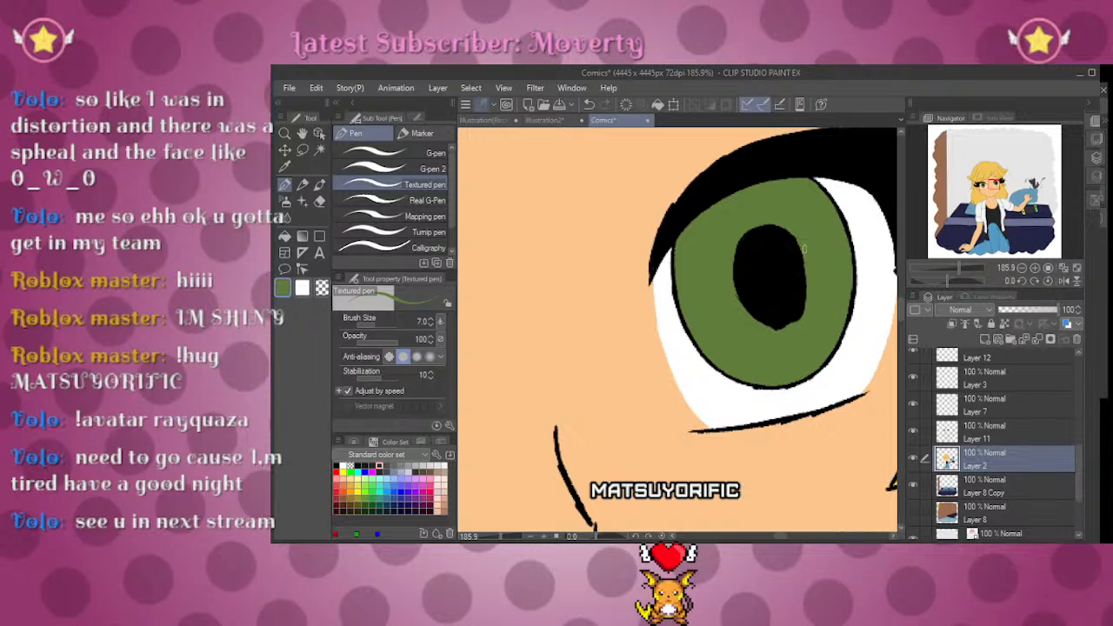
{"action": "left_click", "coordinate": [1060, 280]}
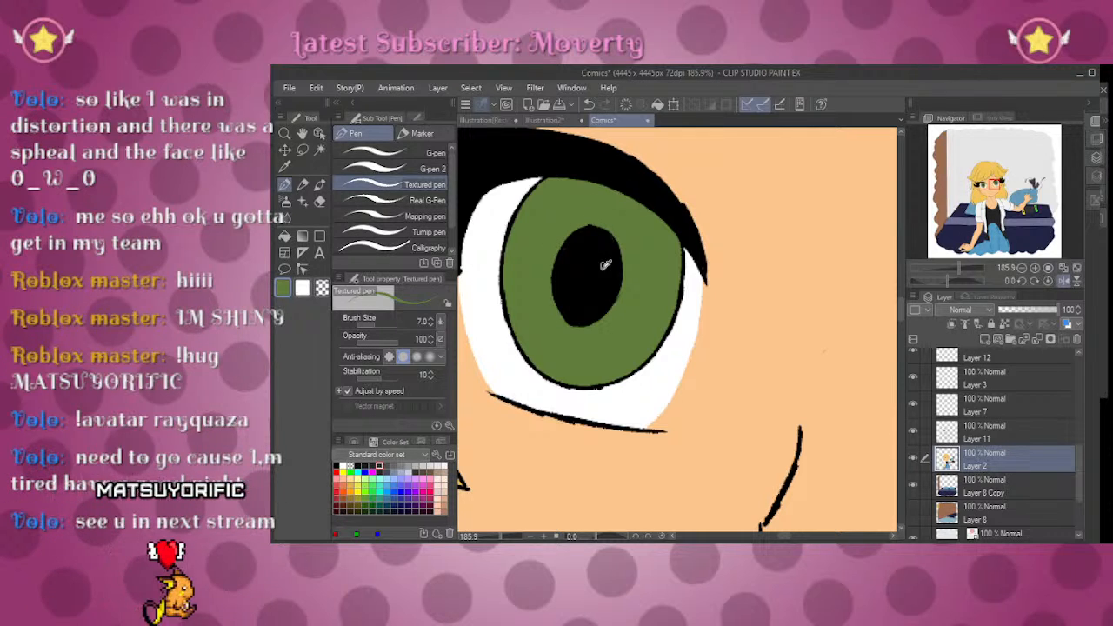
{"action": "left_click", "coordinate": [558, 296], "text": "alt"}
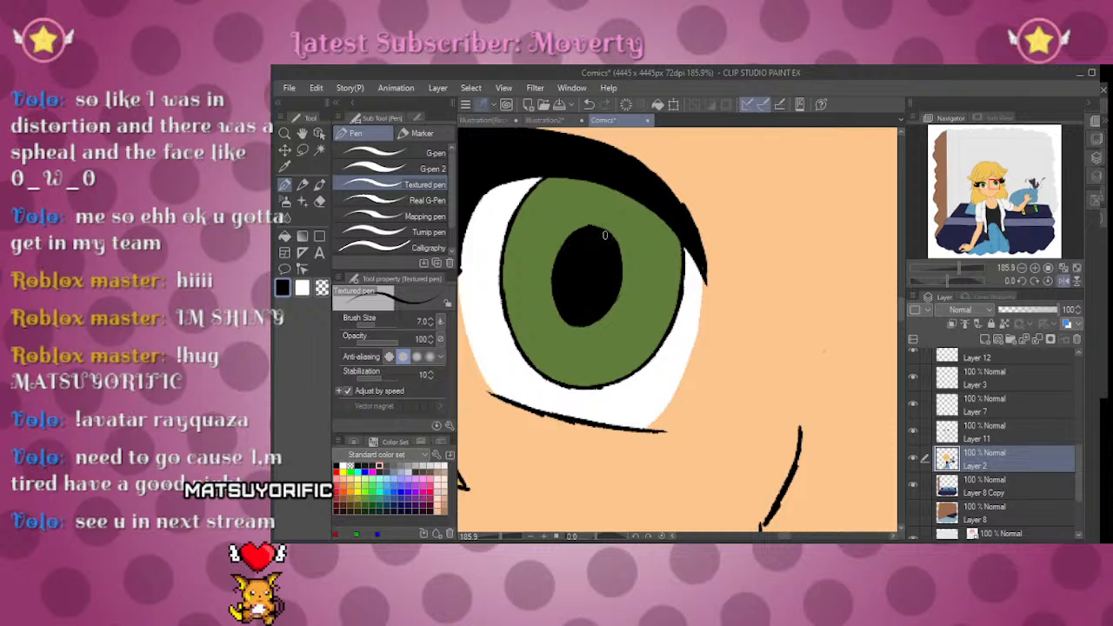
Step: Compare both pupils up close, return to the left-hand eye and switch the drawing colour to white
{"action": "mouse_move", "coordinate": [959, 267]}
{"action": "left_mouse_down"}
{"action": "mouse_move", "coordinate": [940, 270]}
{"action": "mouse_move", "coordinate": [947, 262]}
{"action": "left_mouse_up"}
{"action": "left_click_drag", "start_coordinate": [950, 266], "coordinate": [954, 267]}
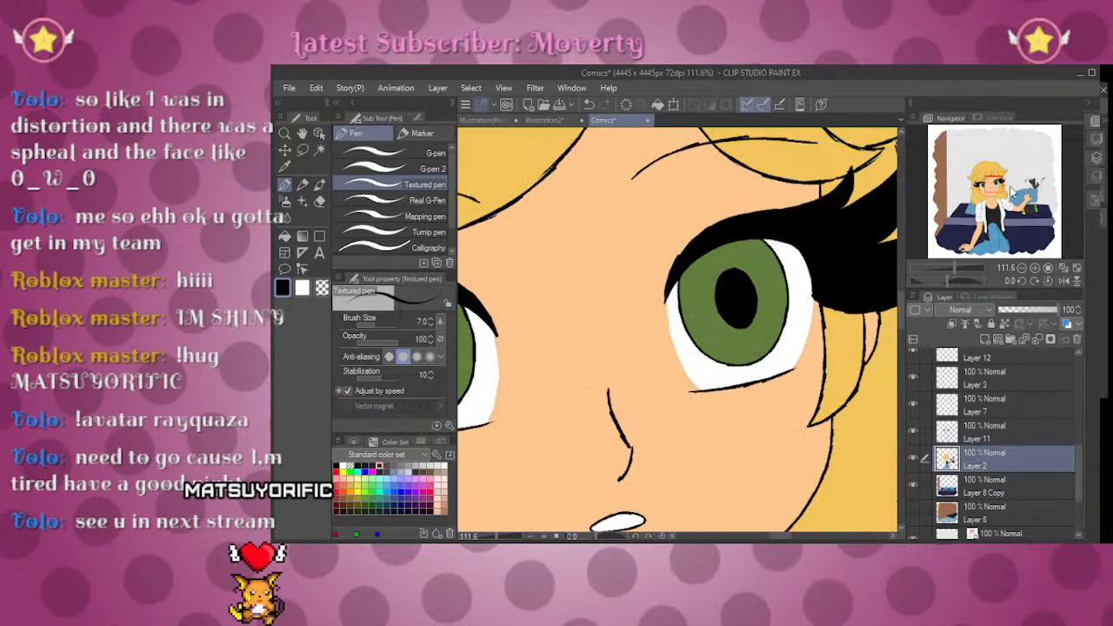
{"action": "left_click_drag", "start_coordinate": [979, 186], "coordinate": [982, 185]}
{"action": "left_click_drag", "start_coordinate": [955, 267], "coordinate": [962, 267]}
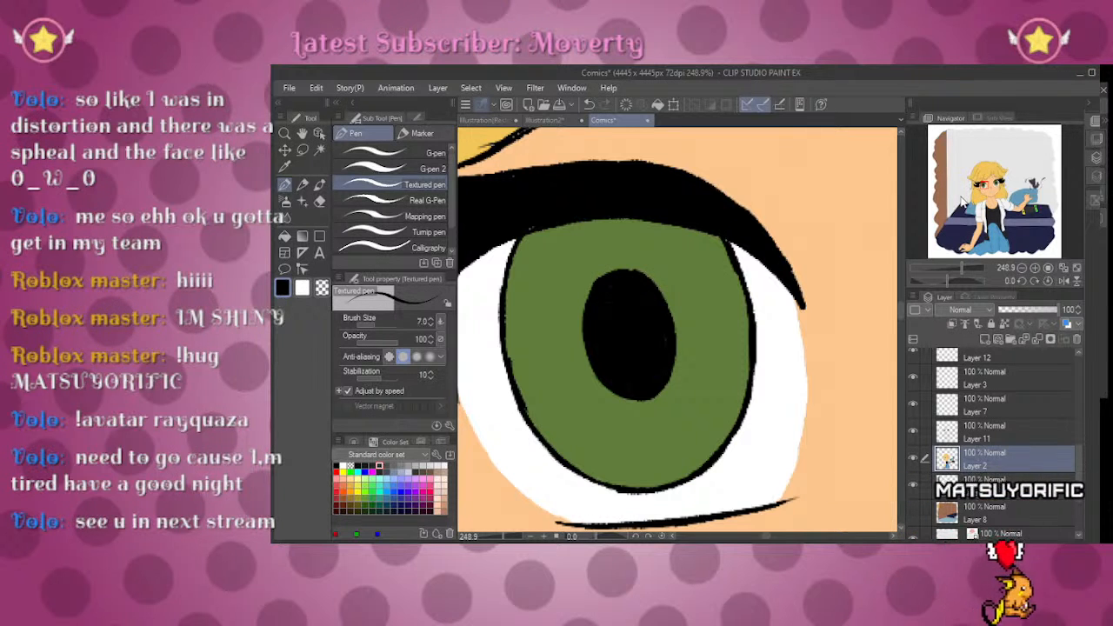
{"action": "mouse_move", "coordinate": [960, 268]}
{"action": "left_mouse_down"}
{"action": "mouse_move", "coordinate": [948, 271]}
{"action": "mouse_move", "coordinate": [972, 252]}
{"action": "mouse_move", "coordinate": [944, 268]}
{"action": "mouse_move", "coordinate": [959, 268]}
{"action": "left_mouse_up"}
{"action": "key", "text": "x"}
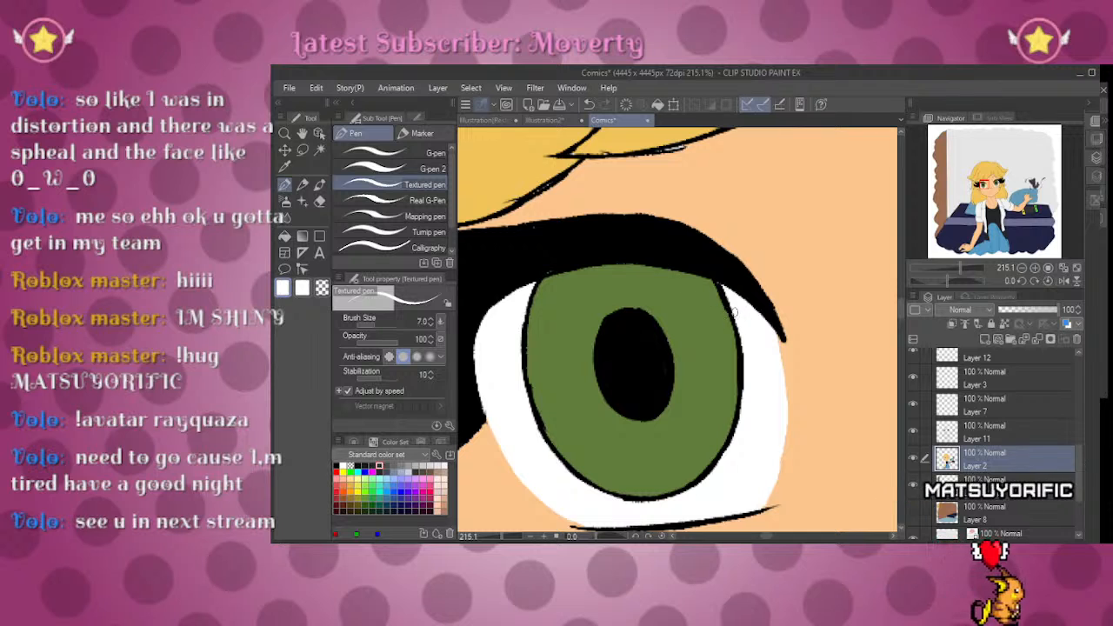
{"action": "left_click_drag", "start_coordinate": [730, 334], "coordinate": [672, 357]}
{"action": "left_click_drag", "start_coordinate": [609, 300], "coordinate": [721, 361]}
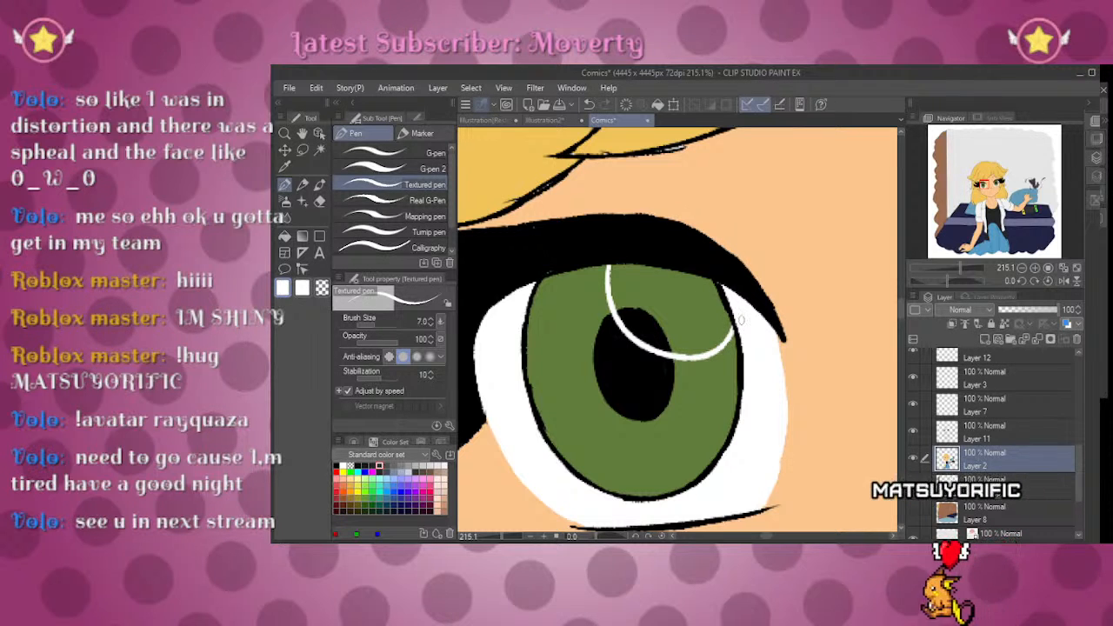
{"action": "key", "text": "ctrl+z"}
{"action": "key", "text": "ctrl+z"}
Step: Add a large white filled highlight overlapping the left-hand eye's pupil at its upper right and a small round one at the iris's lower left
{"action": "mouse_move", "coordinate": [652, 330]}
{"action": "left_mouse_down"}
{"action": "mouse_move", "coordinate": [669, 348]}
{"action": "mouse_move", "coordinate": [704, 353]}
{"action": "mouse_move", "coordinate": [730, 329]}
{"action": "left_mouse_up"}
{"action": "left_click_drag", "start_coordinate": [671, 356], "coordinate": [621, 265]}
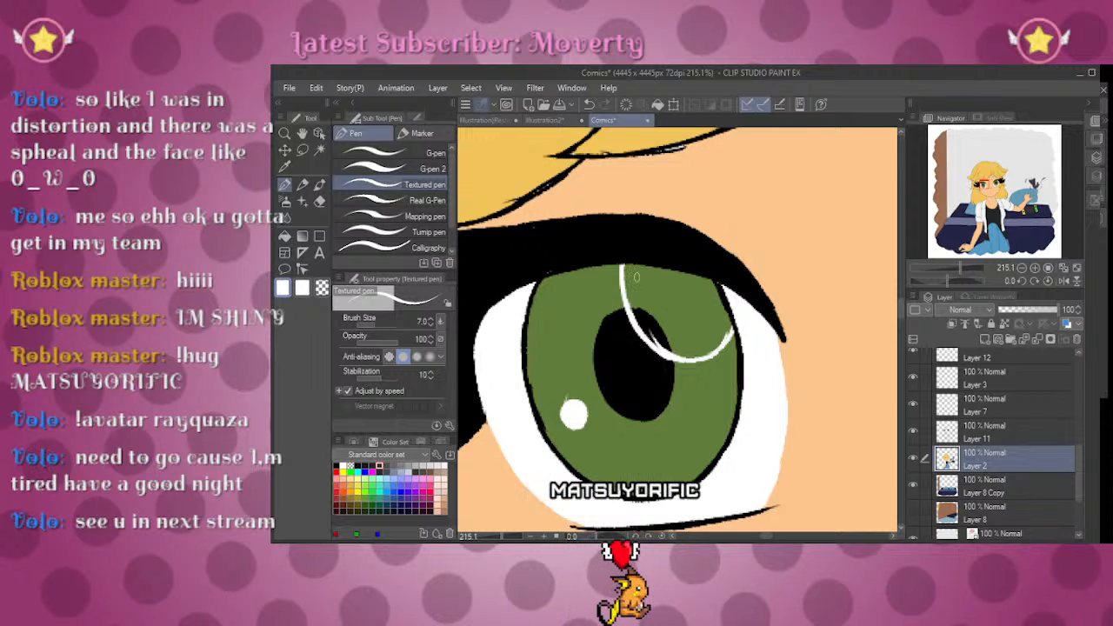
{"action": "key", "text": "g"}
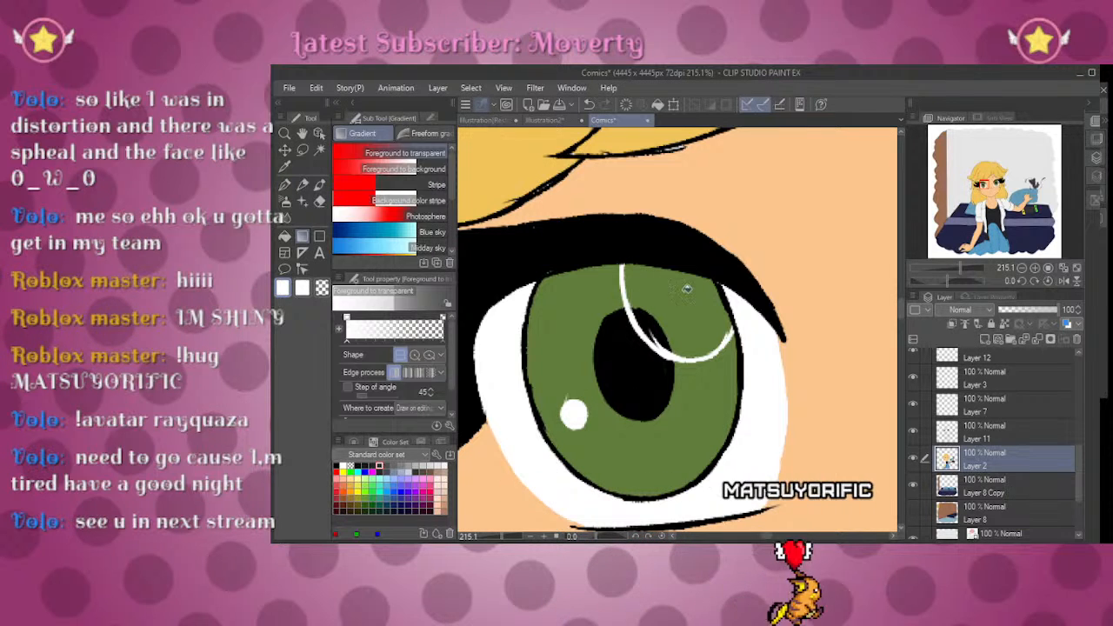
{"action": "key", "text": "g"}
{"action": "left_click", "coordinate": [651, 290]}
{"action": "key", "text": "p"}
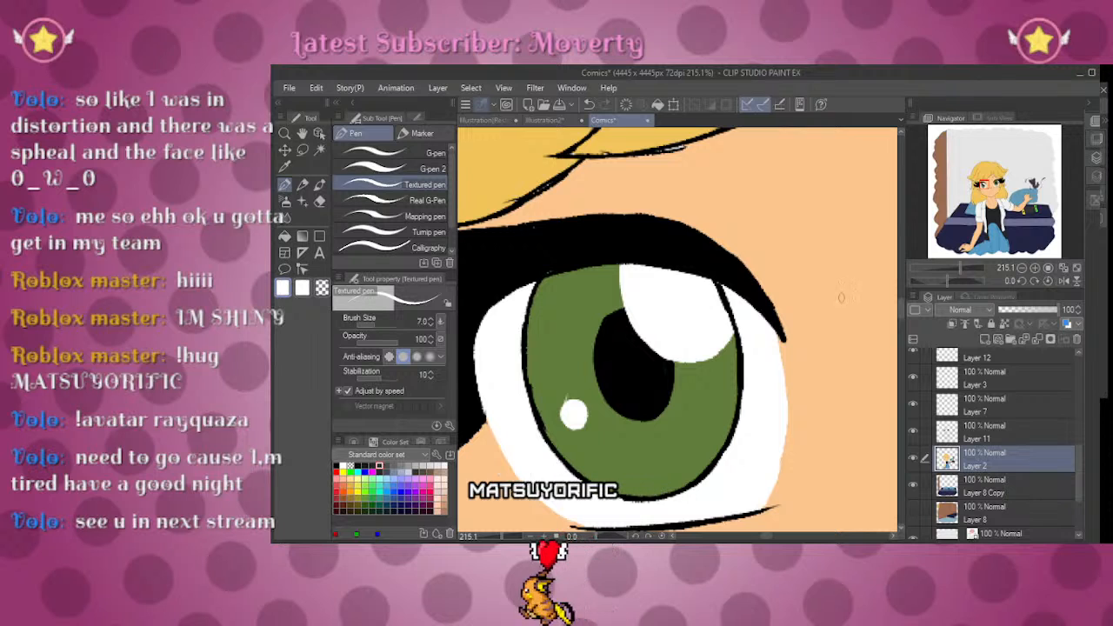
Step: Review the left-hand eye's highlights and extend the lower edge of the large one with a white stroke
{"action": "left_click_drag", "start_coordinate": [954, 272], "coordinate": [966, 271]}
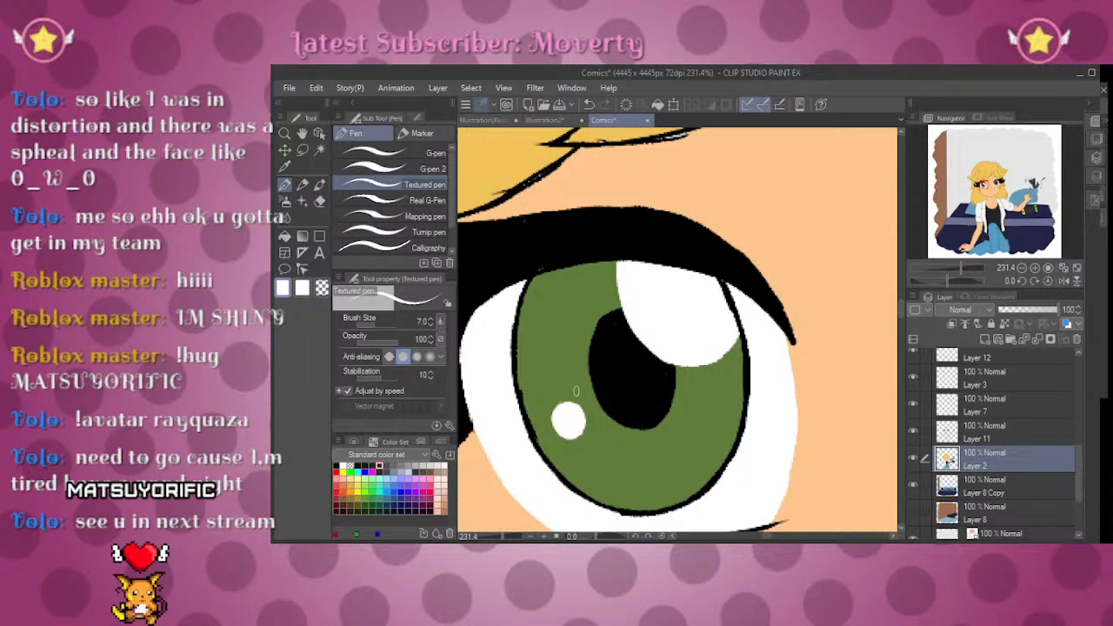
{"action": "mouse_move", "coordinate": [963, 269]}
{"action": "left_mouse_down"}
{"action": "mouse_move", "coordinate": [948, 269]}
{"action": "mouse_move", "coordinate": [962, 271]}
{"action": "left_mouse_up"}
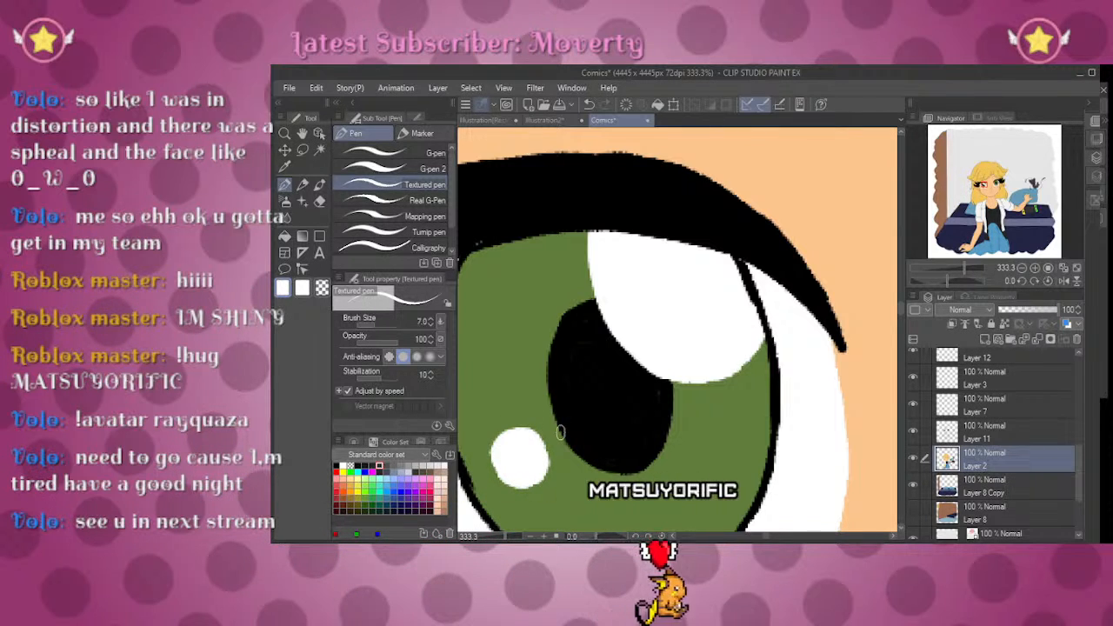
{"action": "left_click_drag", "start_coordinate": [982, 186], "coordinate": [997, 181]}
{"action": "left_click_drag", "start_coordinate": [963, 272], "coordinate": [946, 274]}
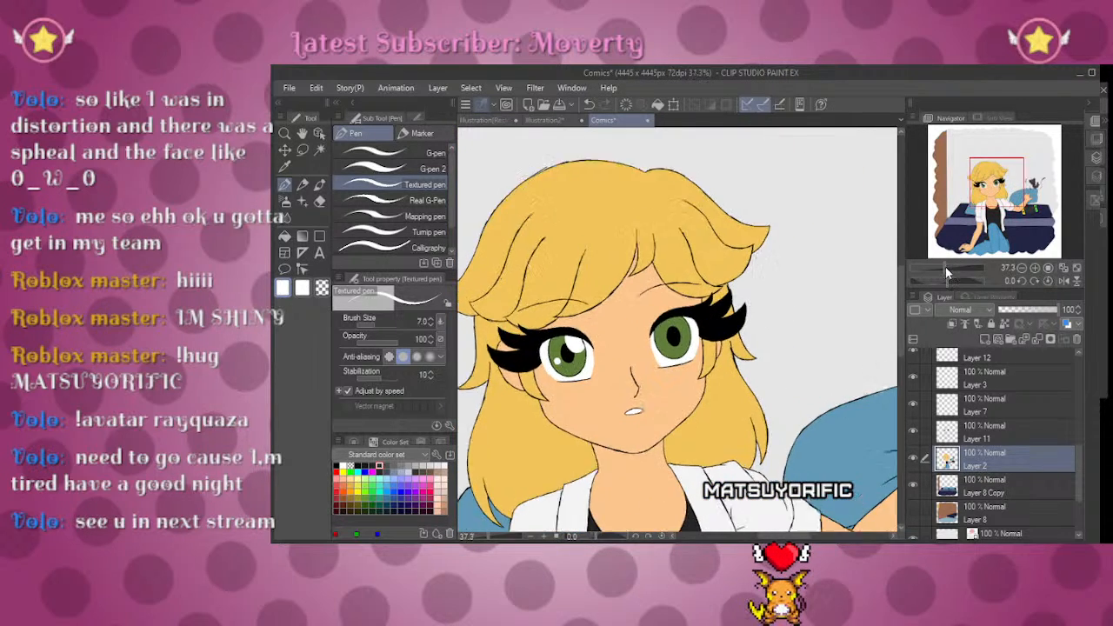
{"action": "scroll", "coordinate": [554, 402], "scroll_direction": "up", "scroll_amount": 5}
{"action": "scroll", "coordinate": [674, 296], "scroll_direction": "up", "scroll_amount": 4}
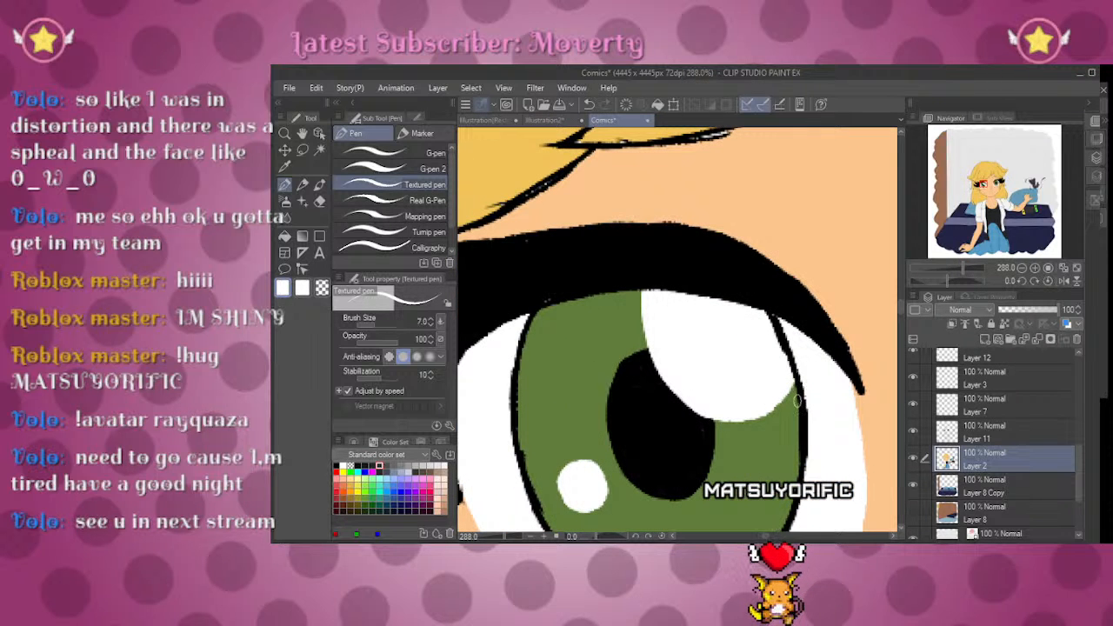
{"action": "left_click_drag", "start_coordinate": [796, 398], "coordinate": [717, 424]}
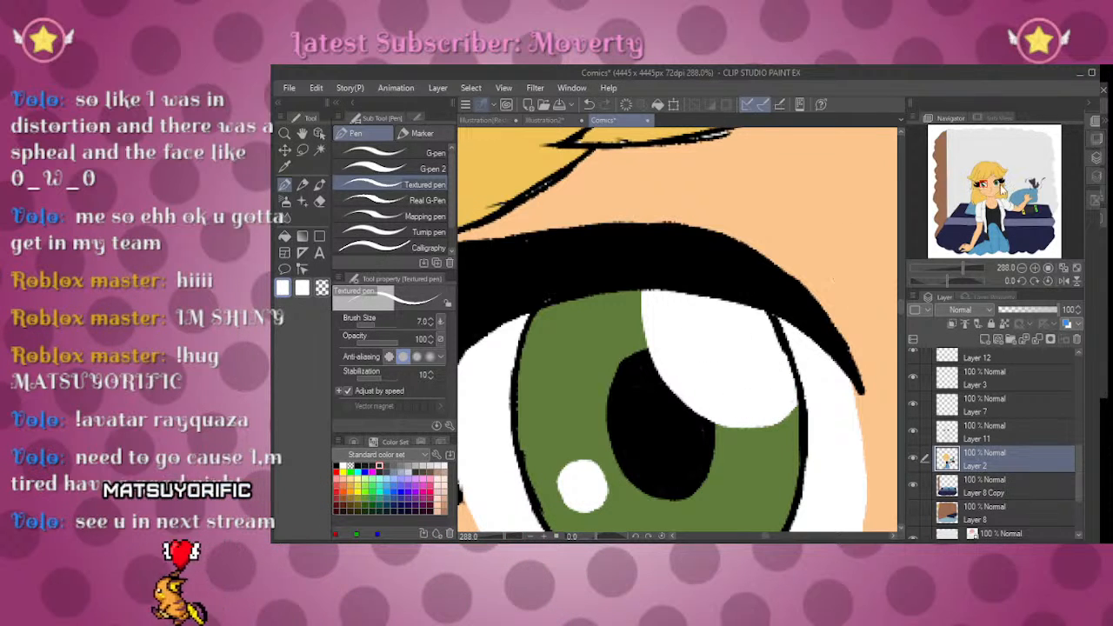
Step: Outline a large white highlight over the upper right of the right-hand eye's pupil, fill it white and smooth its edge
{"action": "left_click_drag", "start_coordinate": [782, 402], "coordinate": [578, 445]}
{"action": "left_click_drag", "start_coordinate": [487, 365], "coordinate": [701, 218]}
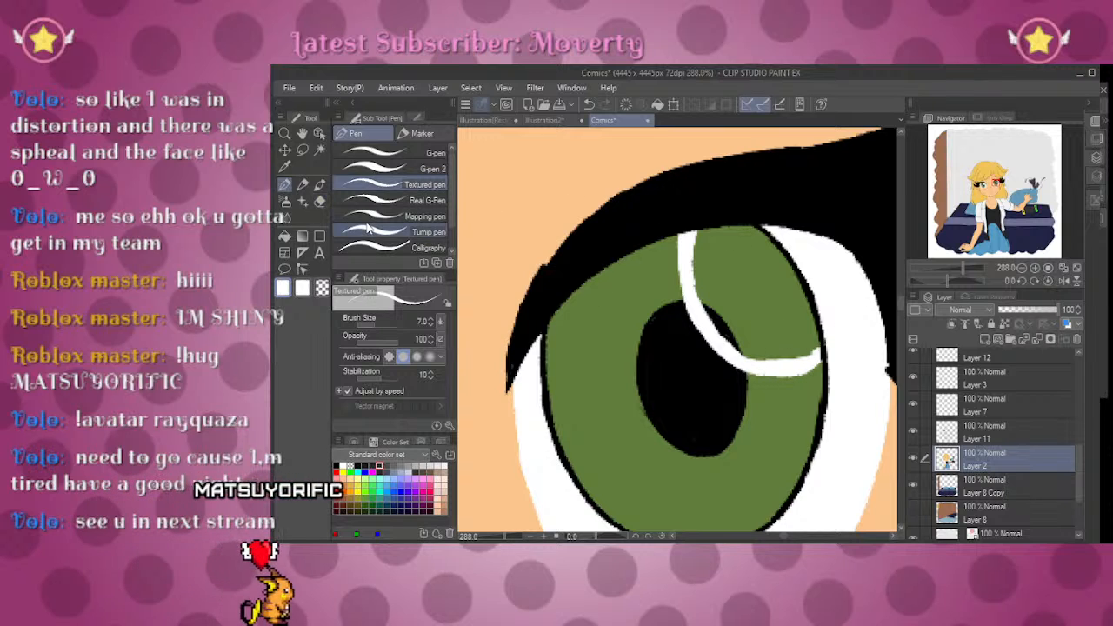
{"action": "key", "text": "g"}
{"action": "left_click", "coordinate": [730, 318]}
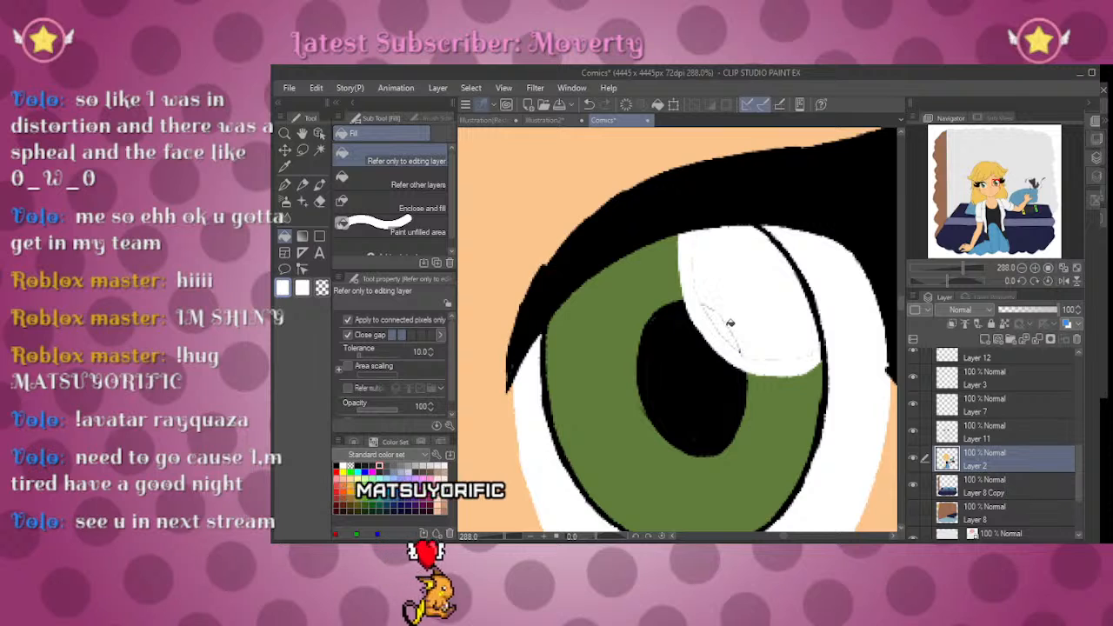
{"action": "key", "text": "p"}
{"action": "left_click_drag", "start_coordinate": [705, 300], "coordinate": [763, 362]}
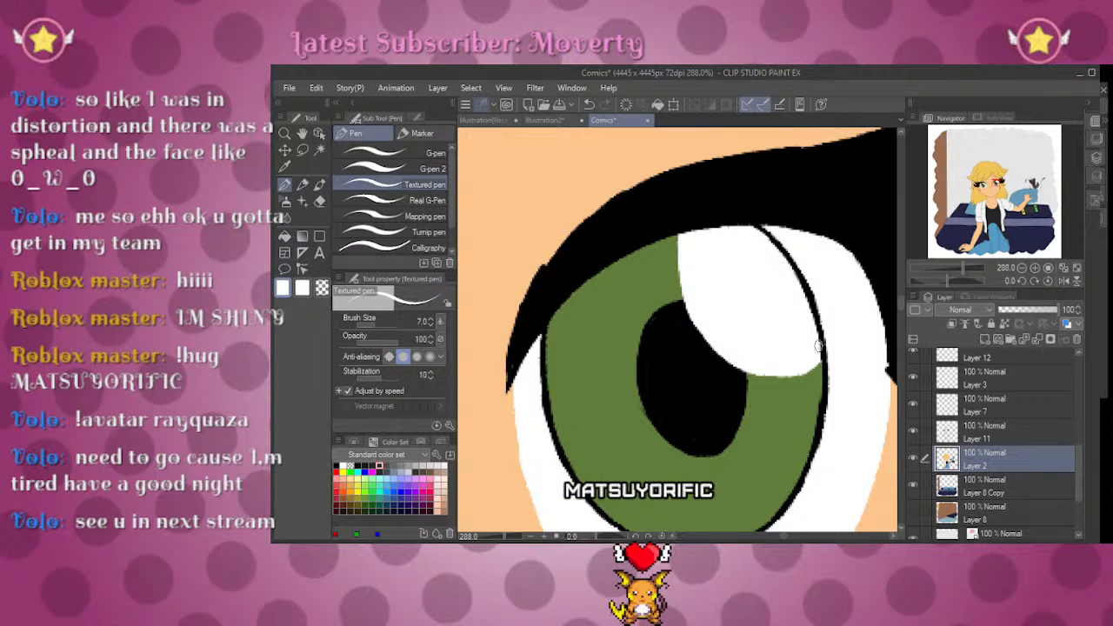
Step: Add a small round white highlight at the lower left of the right-hand eye's iris and tidy its rim in the sampled green
{"action": "left_click_drag", "start_coordinate": [767, 478], "coordinate": [785, 376]}
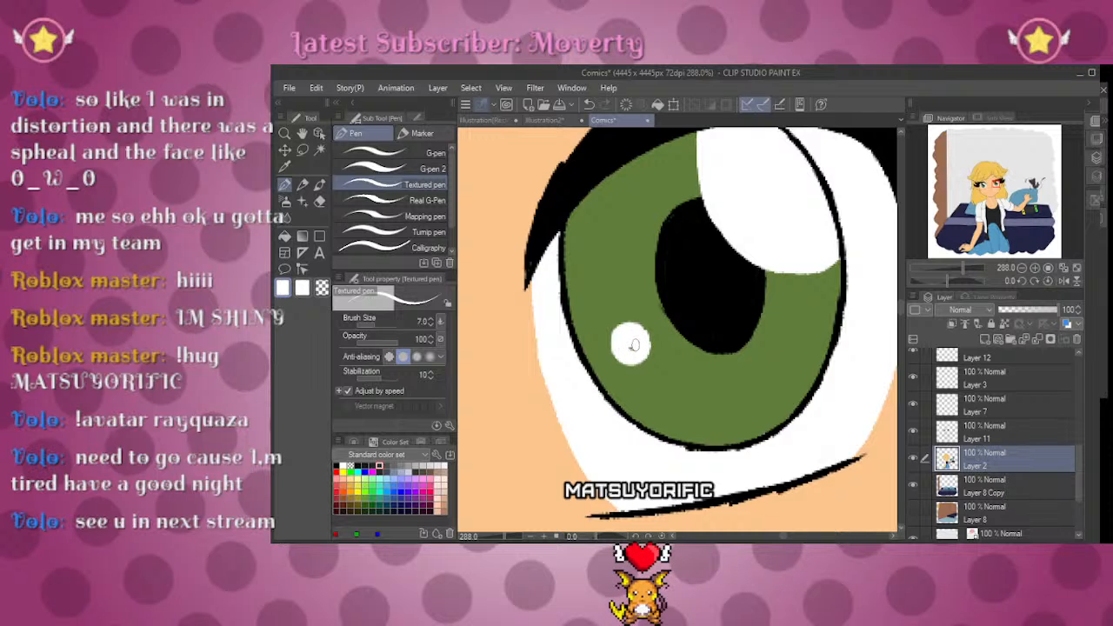
{"action": "mouse_move", "coordinate": [963, 265]}
{"action": "left_mouse_down"}
{"action": "mouse_move", "coordinate": [948, 263]}
{"action": "mouse_move", "coordinate": [963, 265]}
{"action": "left_mouse_up"}
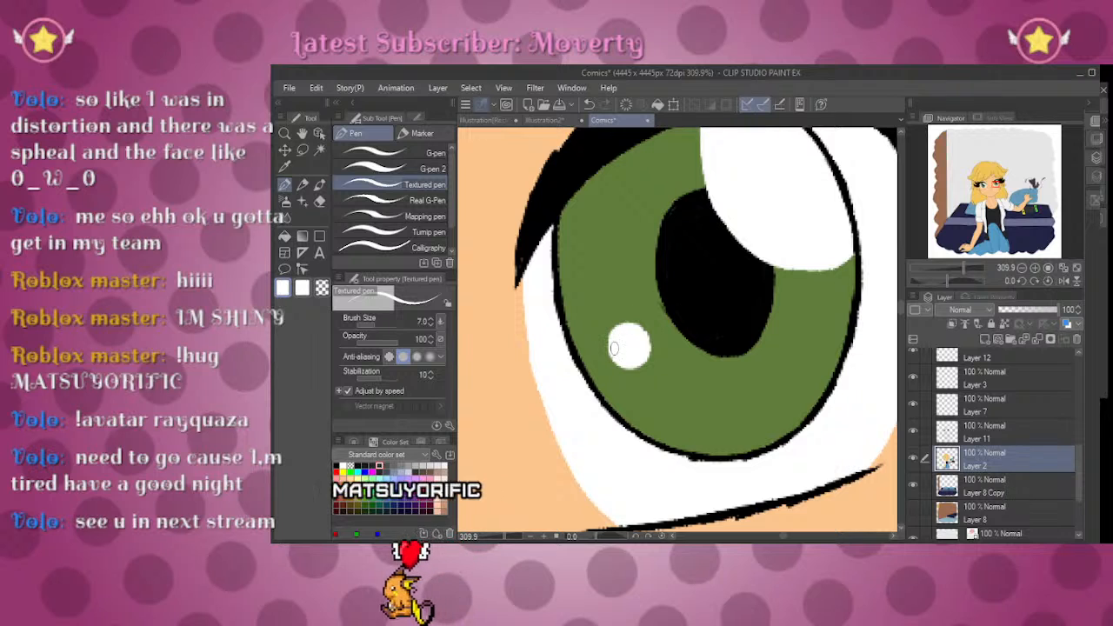
{"action": "mouse_move", "coordinate": [620, 359]}
{"action": "left_mouse_down"}
{"action": "mouse_move", "coordinate": [648, 331]}
{"action": "mouse_move", "coordinate": [632, 368]}
{"action": "mouse_move", "coordinate": [620, 321]}
{"action": "mouse_move", "coordinate": [662, 318]}
{"action": "mouse_move", "coordinate": [611, 340]}
{"action": "left_mouse_up"}
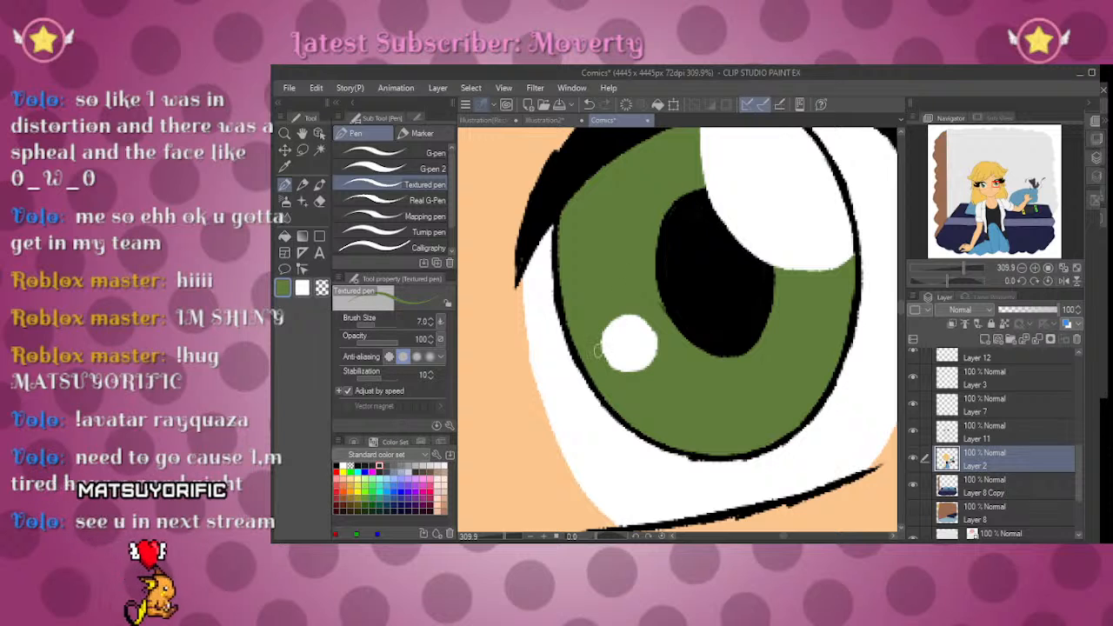
{"action": "mouse_move", "coordinate": [968, 272]}
{"action": "left_mouse_down"}
{"action": "mouse_move", "coordinate": [934, 269]}
{"action": "mouse_move", "coordinate": [963, 273]}
{"action": "left_mouse_up"}
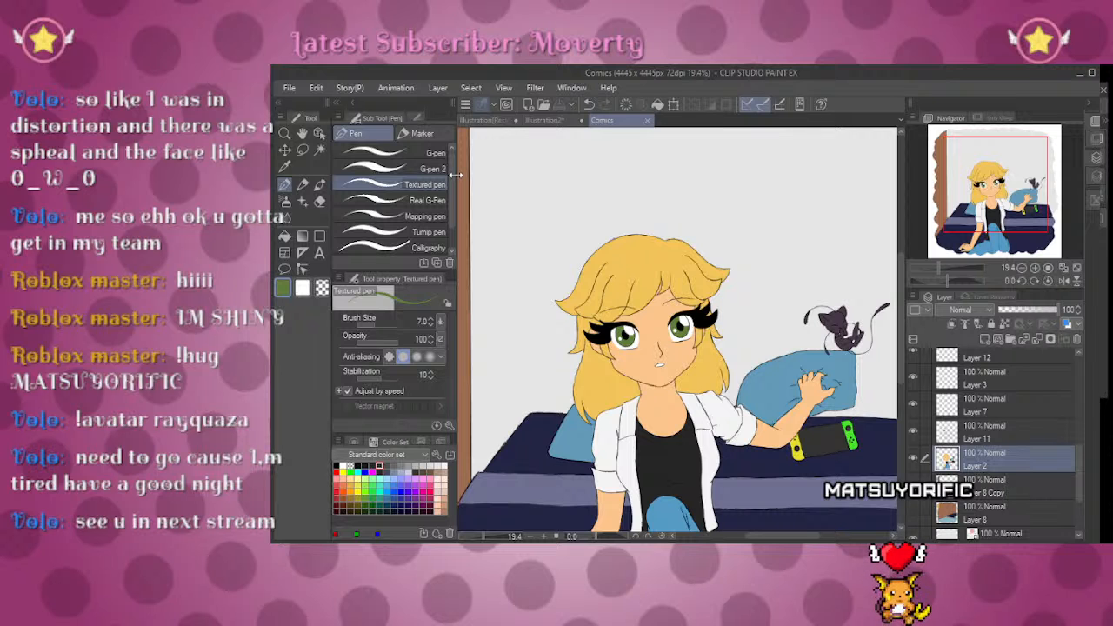
{"action": "left_click_drag", "start_coordinate": [1006, 192], "coordinate": [1000, 223]}
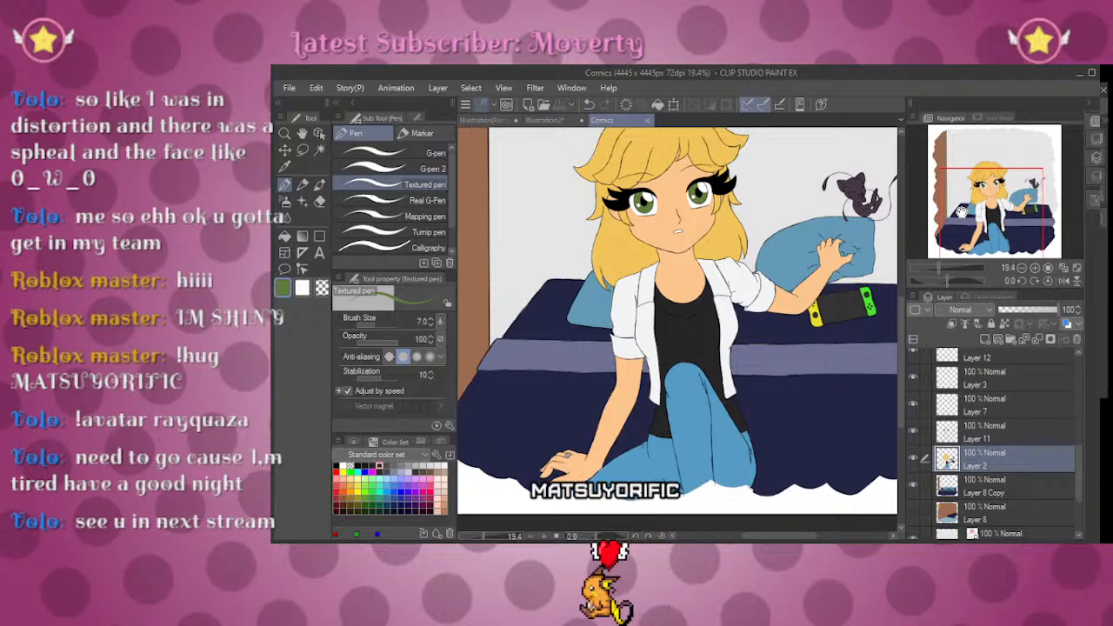
{"action": "left_click_drag", "start_coordinate": [963, 212], "coordinate": [998, 205]}
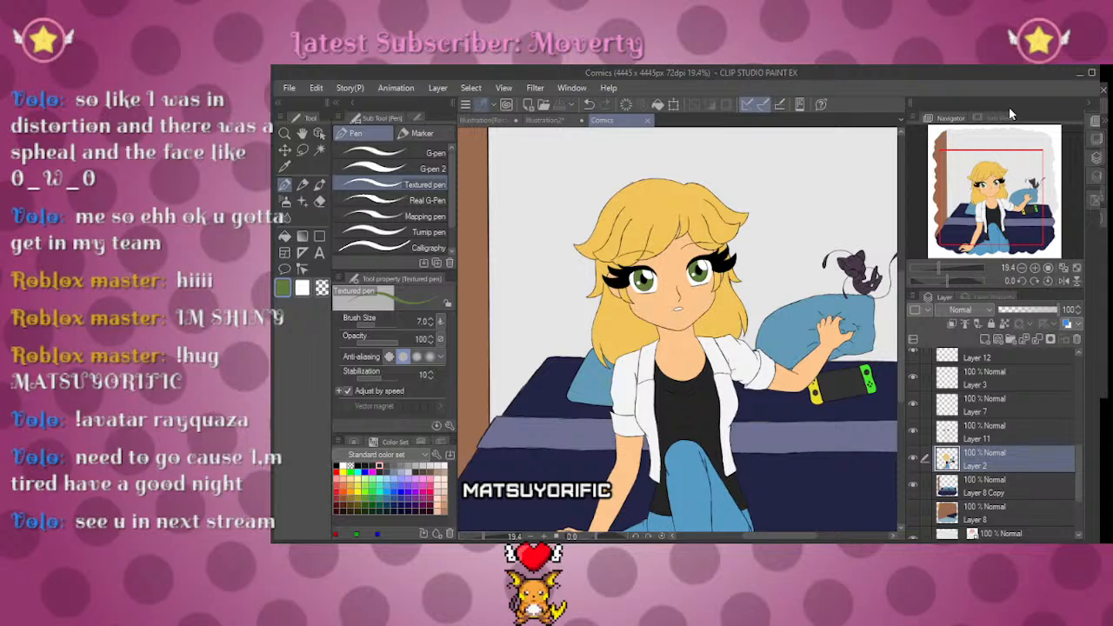
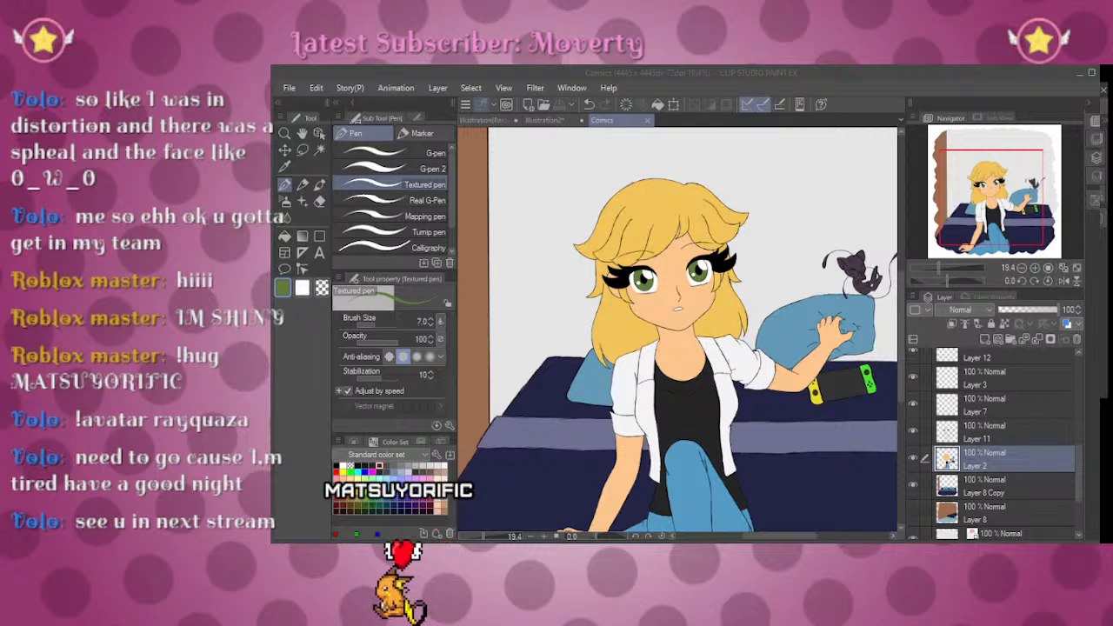
{"action": "left_click", "coordinate": [836, 122]}
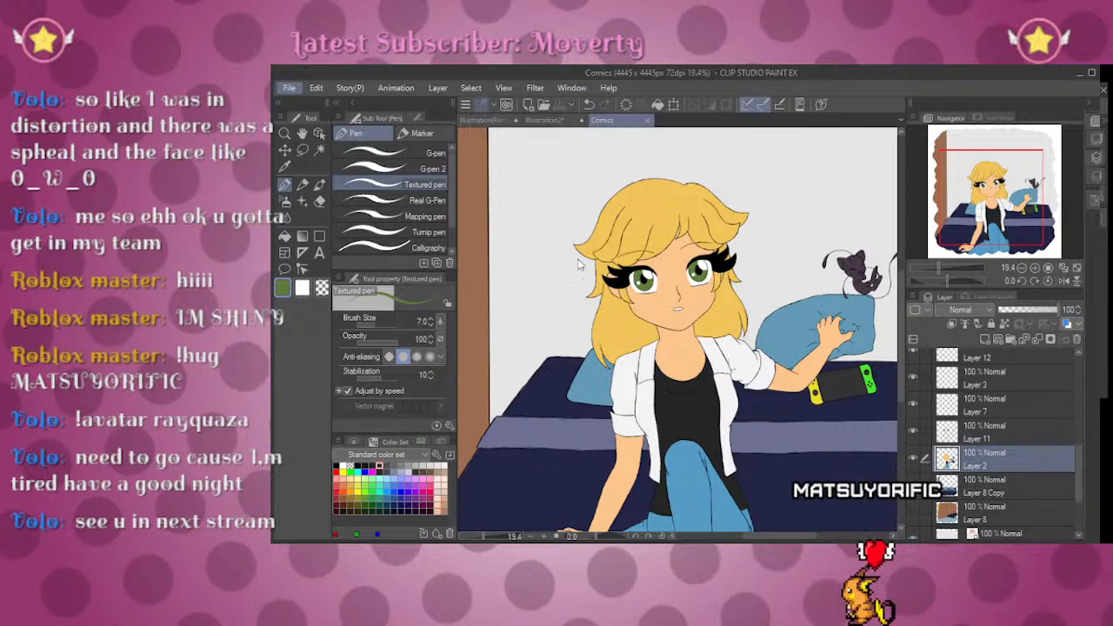
{"action": "key", "text": "alt+Tab"}
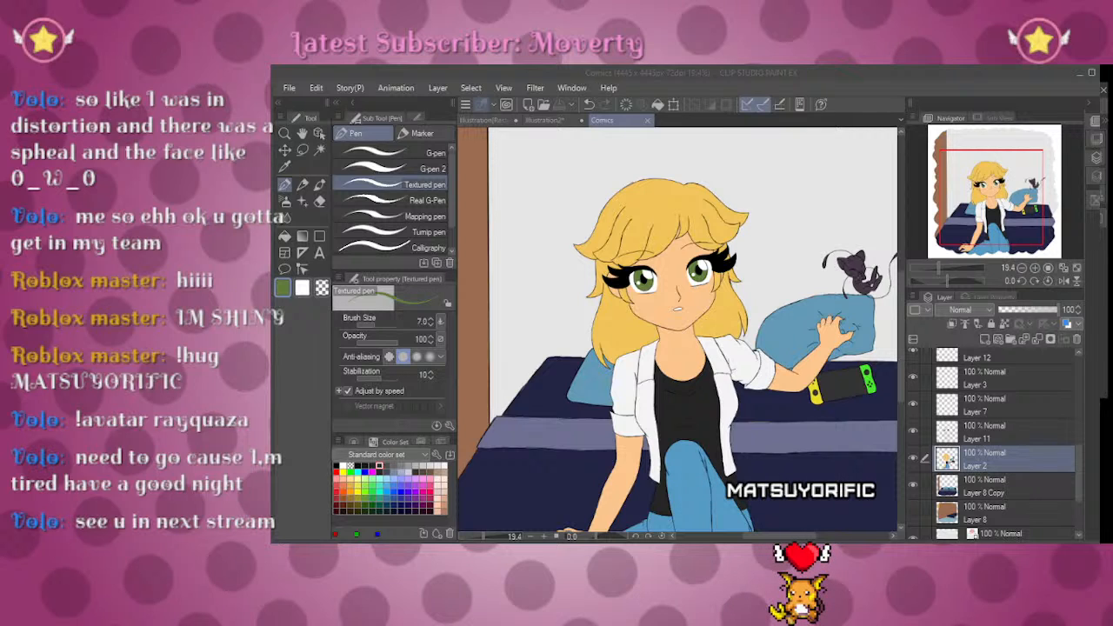
{"action": "left_click", "coordinate": [642, 447]}
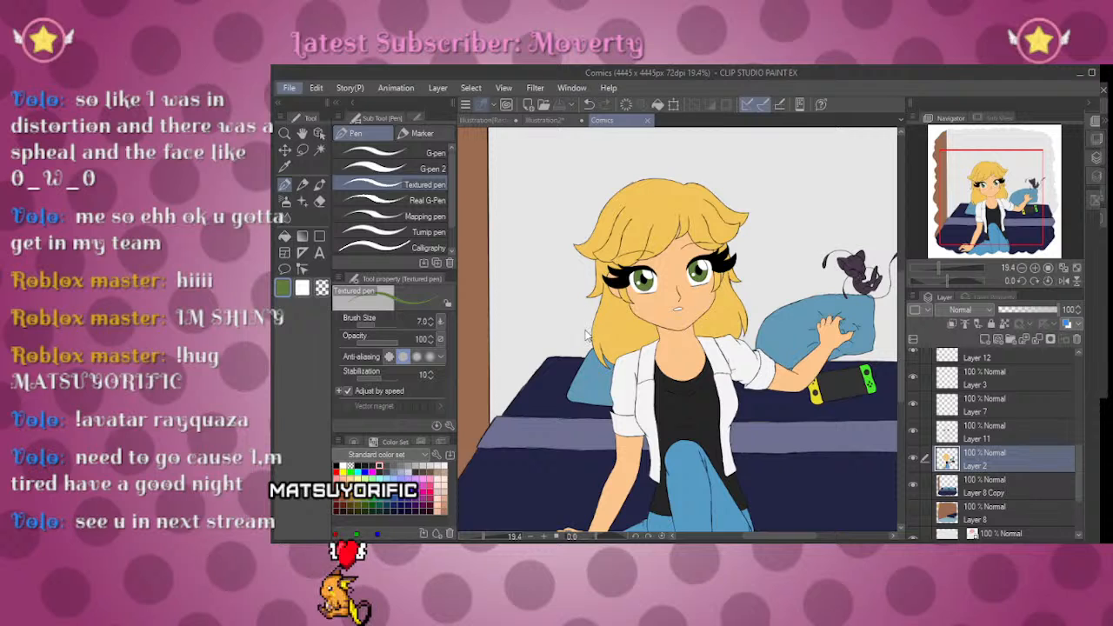
{"action": "key", "text": "alt+Tab"}
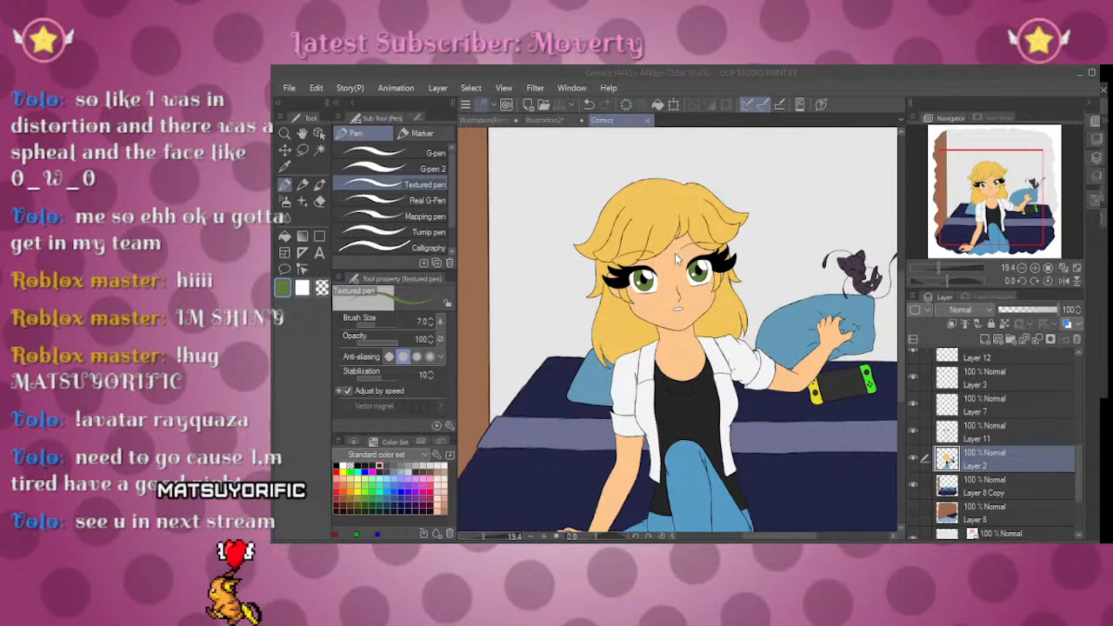
{"action": "left_click", "coordinate": [695, 228]}
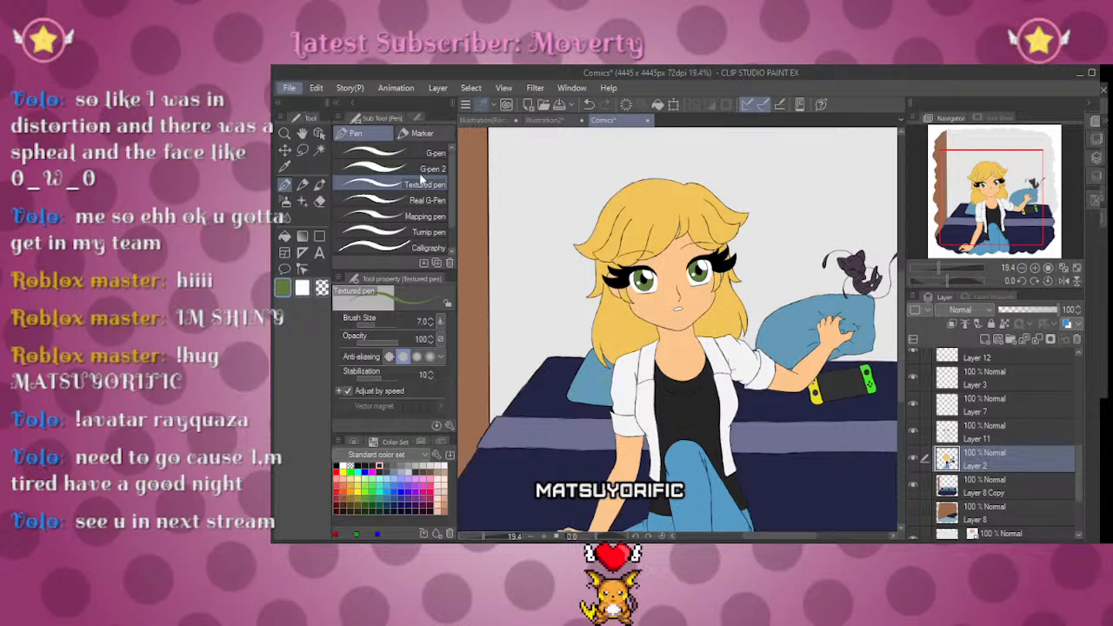
Step: Open the figure sketch jmt6zqt1q9891.png and add a new raster layer above it
{"action": "left_click", "coordinate": [423, 115]}
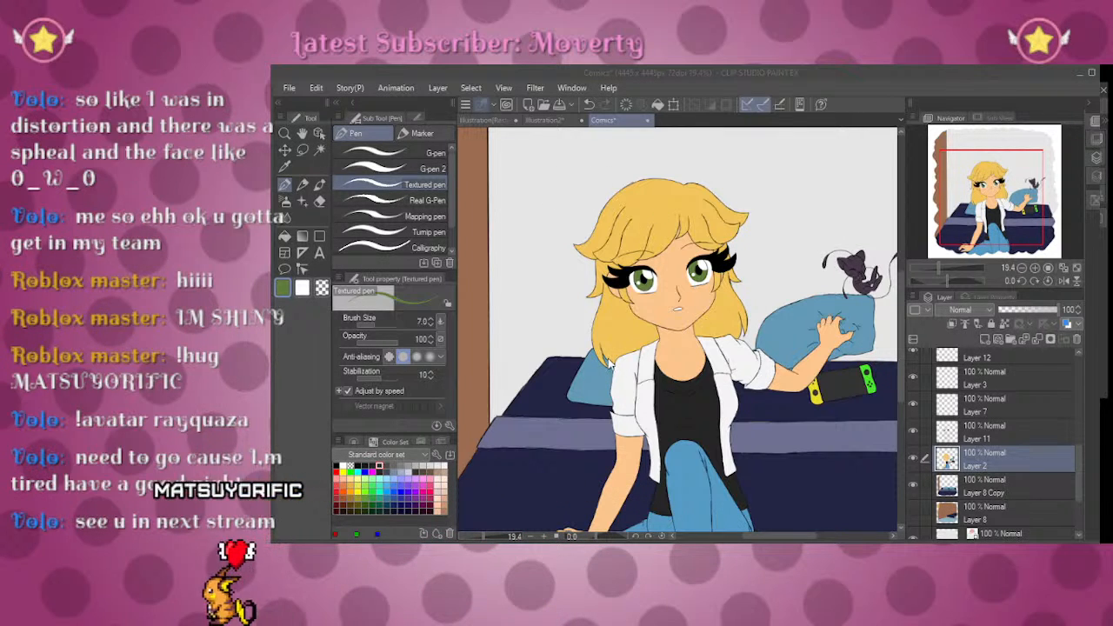
{"action": "left_click", "coordinate": [979, 270]}
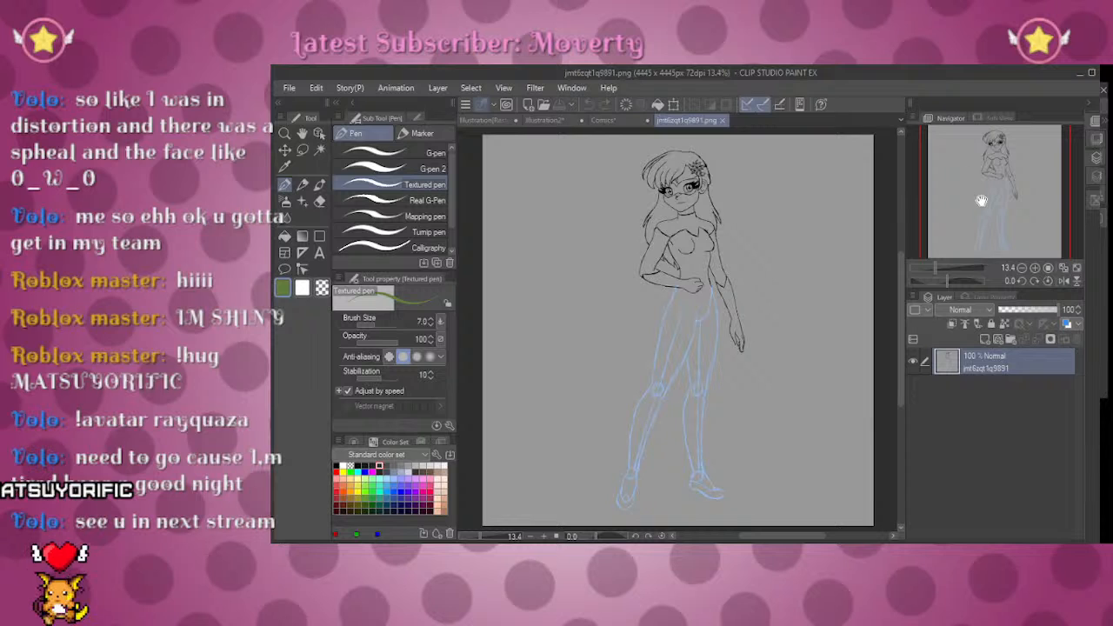
{"action": "left_click", "coordinate": [985, 340]}
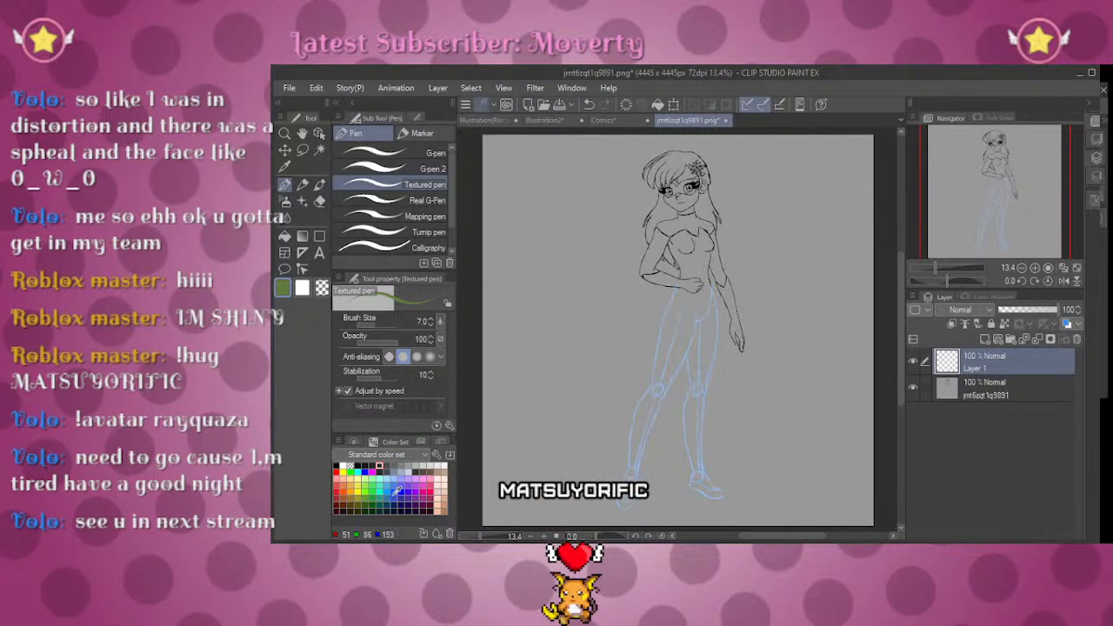
{"action": "left_click", "coordinate": [1032, 395]}
{"action": "left_click", "coordinate": [1068, 324]}
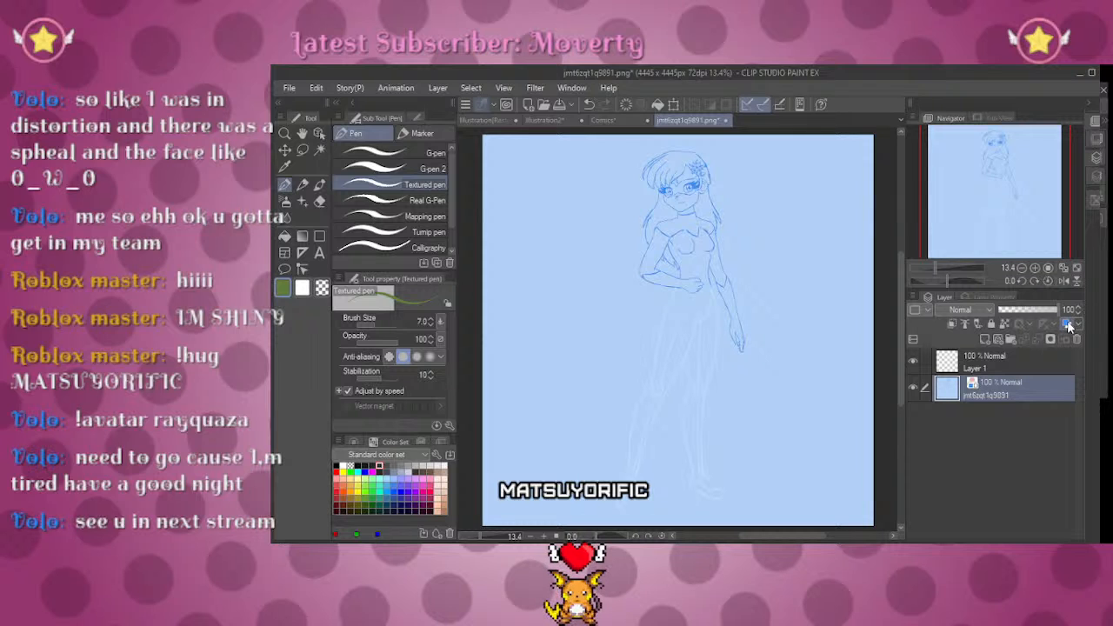
{"action": "left_click", "coordinate": [1067, 324]}
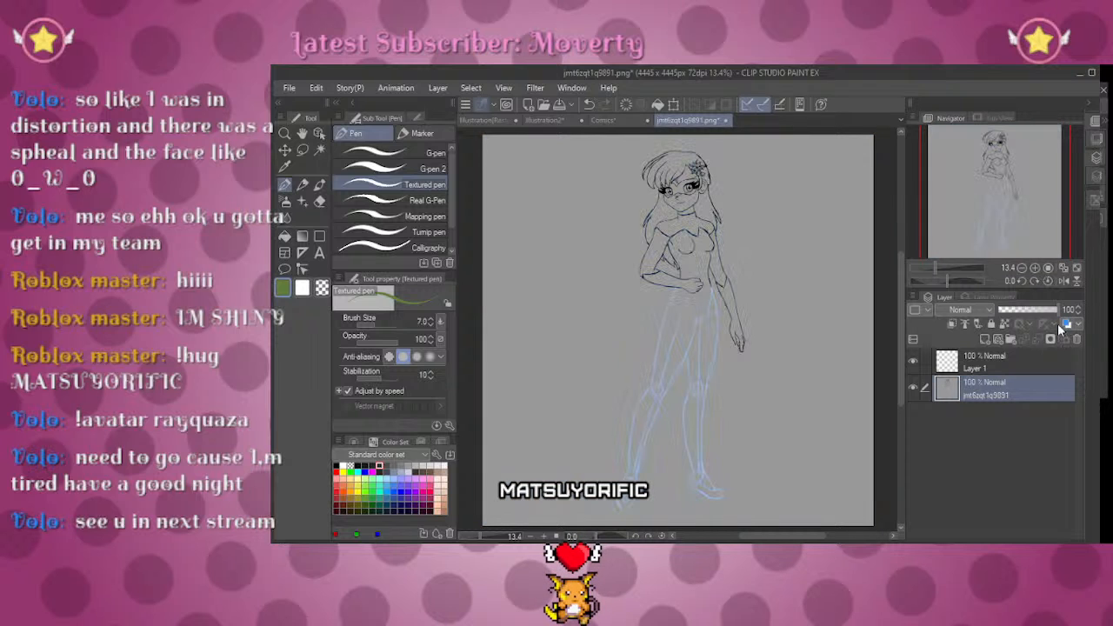
{"action": "left_click", "coordinate": [1017, 358]}
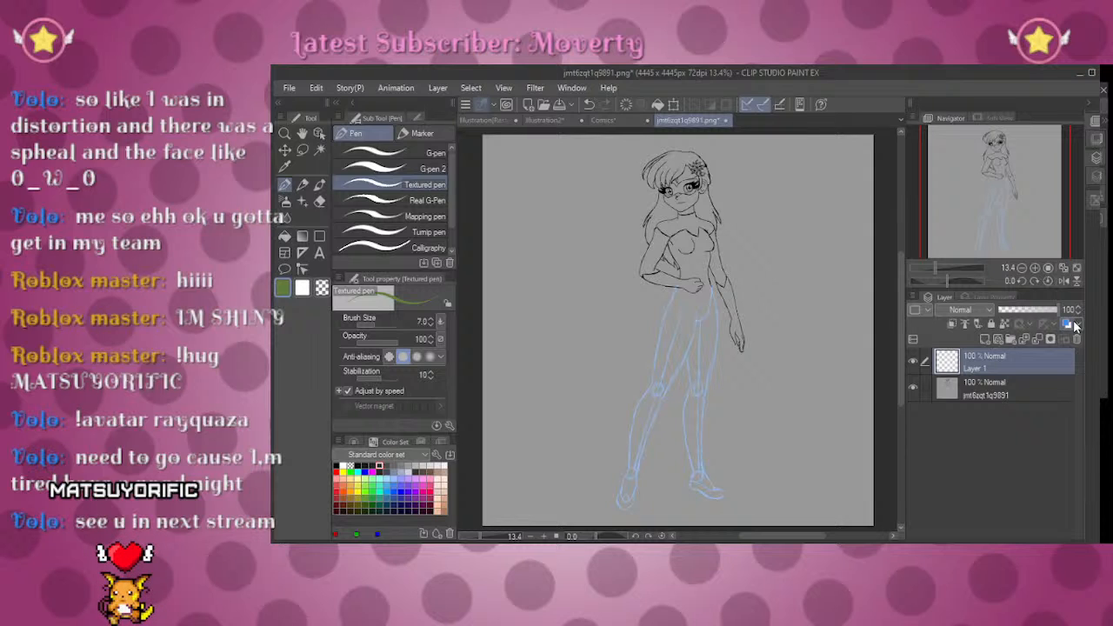
Step: Set the drawing colour to magenta and trace the long fringe strand beside the flower ornament down to its tip on the new layer
{"action": "left_click", "coordinate": [372, 472]}
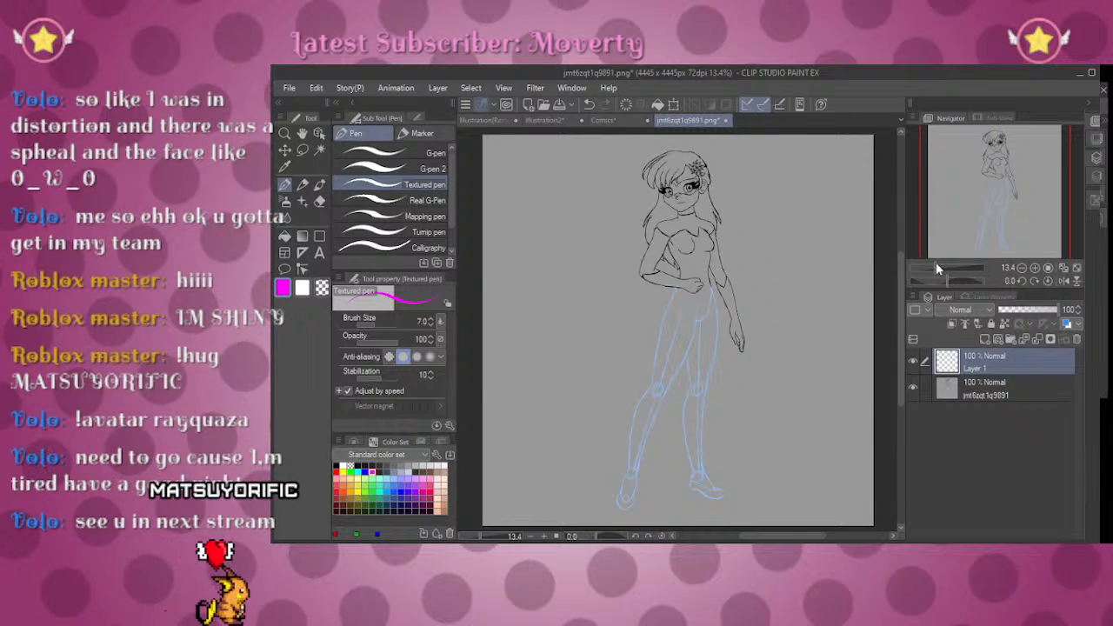
{"action": "left_click_drag", "start_coordinate": [937, 268], "coordinate": [949, 268]}
{"action": "left_click_drag", "start_coordinate": [1000, 183], "coordinate": [995, 137]}
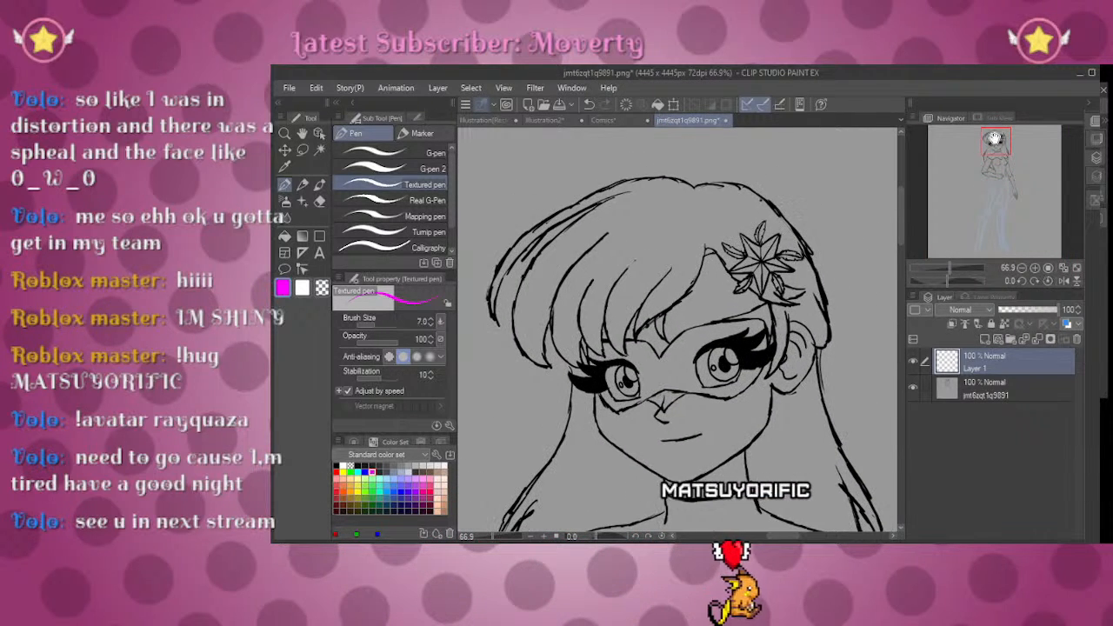
{"action": "left_click_drag", "start_coordinate": [949, 266], "coordinate": [947, 268]}
{"action": "left_click_drag", "start_coordinate": [994, 139], "coordinate": [997, 142]}
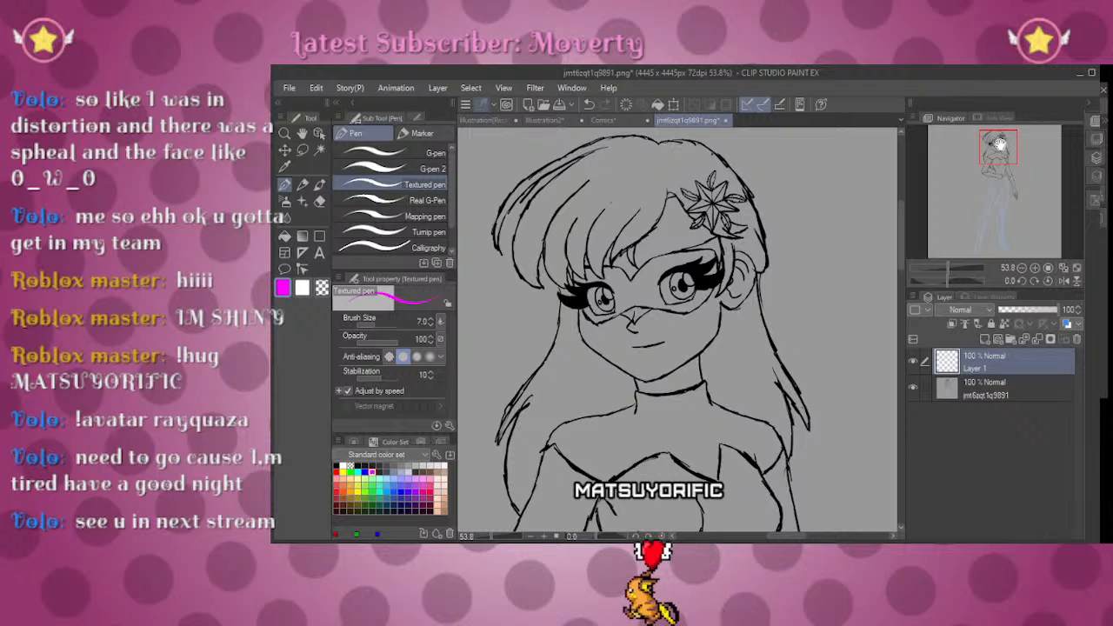
{"action": "left_click_drag", "start_coordinate": [1000, 143], "coordinate": [997, 137]}
{"action": "left_click_drag", "start_coordinate": [946, 268], "coordinate": [956, 267]}
{"action": "mouse_move", "coordinate": [777, 216]}
{"action": "left_mouse_down"}
{"action": "mouse_move", "coordinate": [791, 328]}
{"action": "mouse_move", "coordinate": [740, 378]}
{"action": "mouse_move", "coordinate": [644, 394]}
{"action": "mouse_move", "coordinate": [714, 372]}
{"action": "mouse_move", "coordinate": [695, 334]}
{"action": "mouse_move", "coordinate": [739, 321]}
{"action": "mouse_move", "coordinate": [750, 346]}
{"action": "left_mouse_up"}
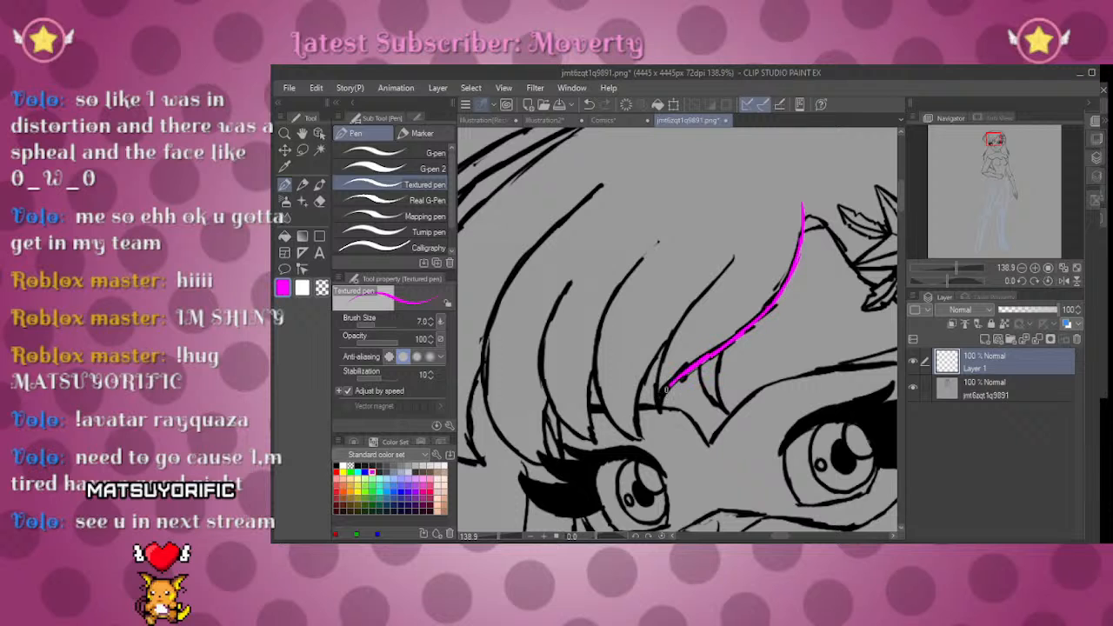
{"action": "left_click_drag", "start_coordinate": [670, 383], "coordinate": [658, 406]}
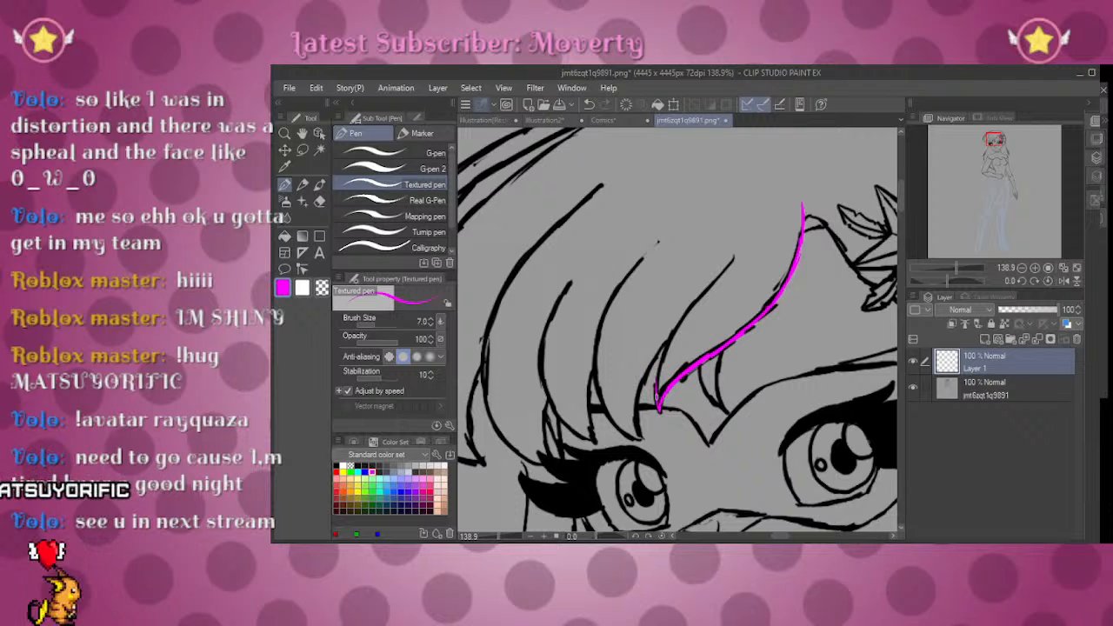
Step: Trace the next fringe strands above the left-hand eye in magenta, joining their curved edges into pointed tips
{"action": "left_click_drag", "start_coordinate": [734, 257], "coordinate": [658, 406]}
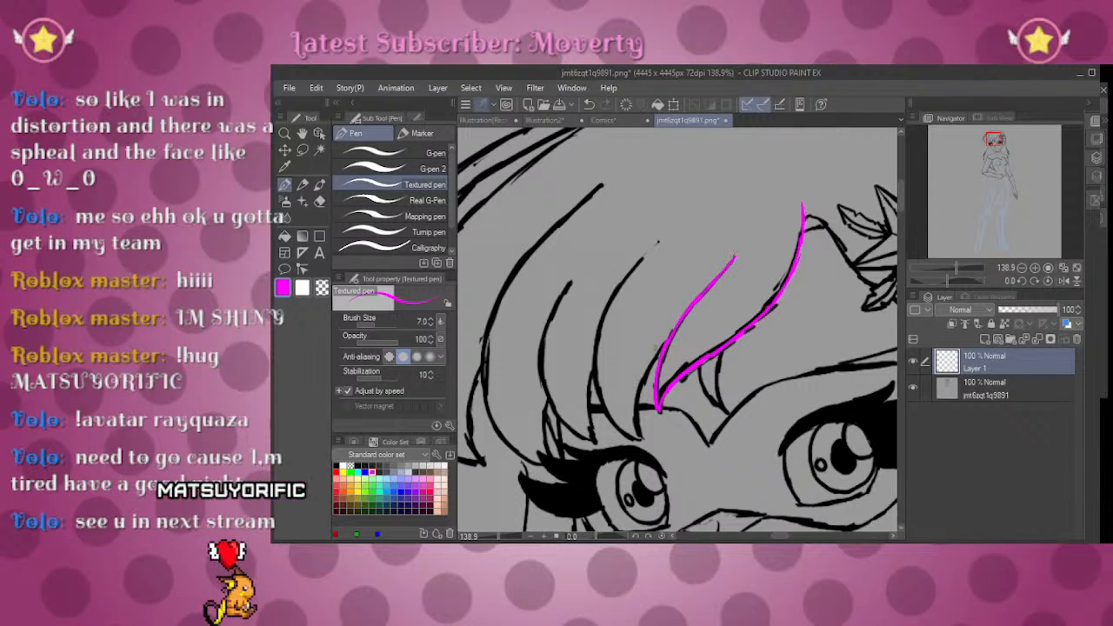
{"action": "left_click_drag", "start_coordinate": [682, 326], "coordinate": [644, 439]}
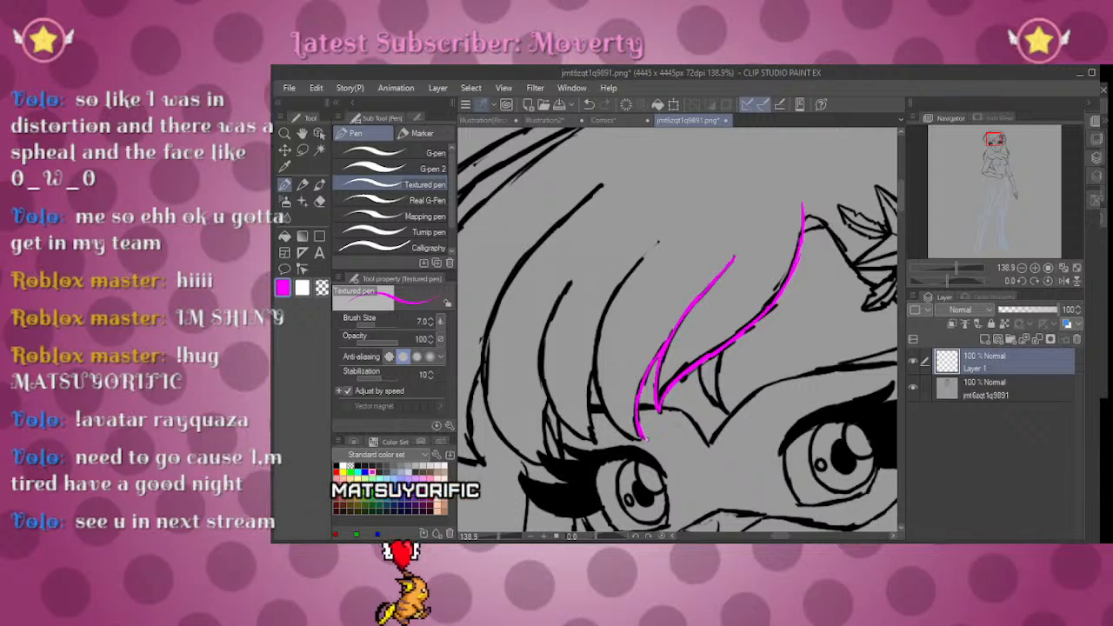
{"action": "left_click_drag", "start_coordinate": [594, 383], "coordinate": [639, 437]}
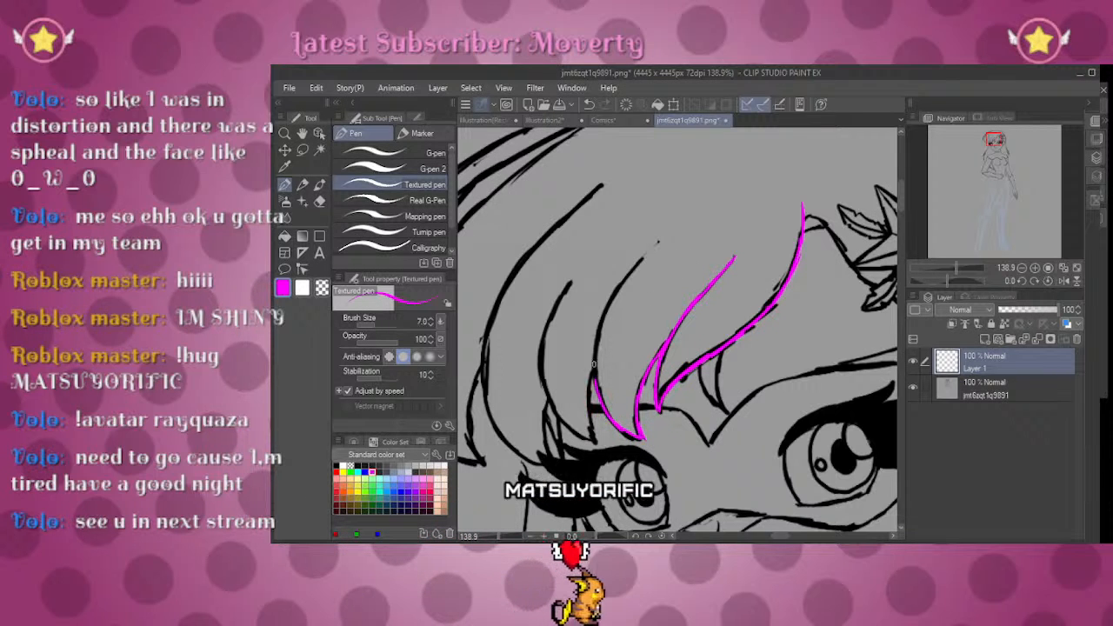
{"action": "left_click_drag", "start_coordinate": [658, 243], "coordinate": [590, 402]}
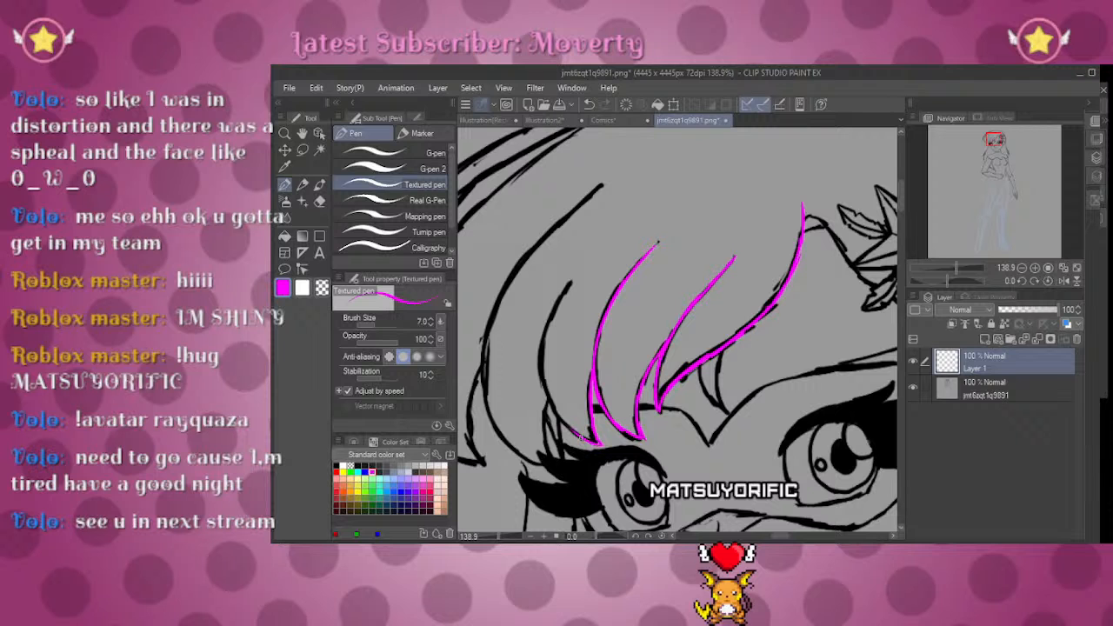
Step: Trace the remaining fringe strands beyond the left-hand eye in magenta, joining their lower curves into pointed tips
{"action": "left_click_drag", "start_coordinate": [605, 402], "coordinate": [718, 254]}
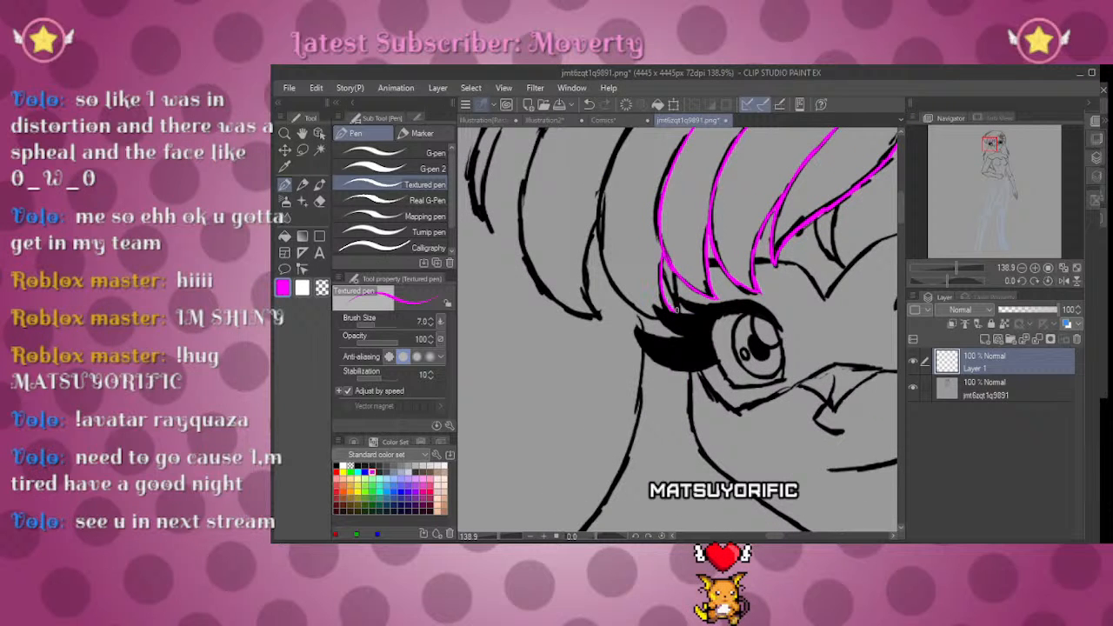
{"action": "left_click_drag", "start_coordinate": [652, 276], "coordinate": [660, 355]}
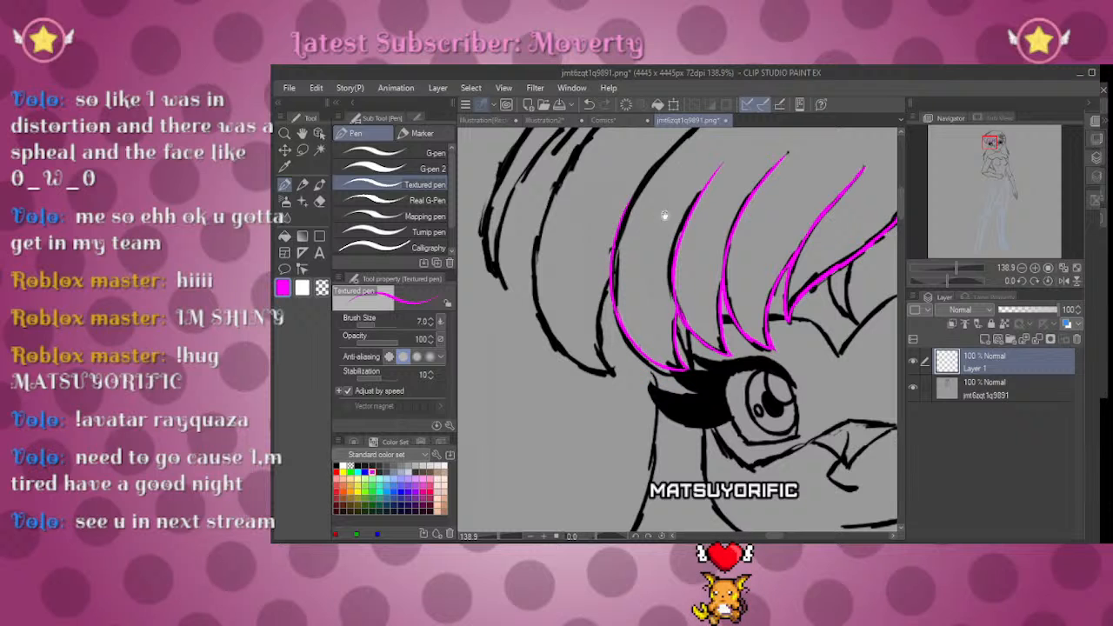
{"action": "left_click_drag", "start_coordinate": [664, 205], "coordinate": [632, 267]}
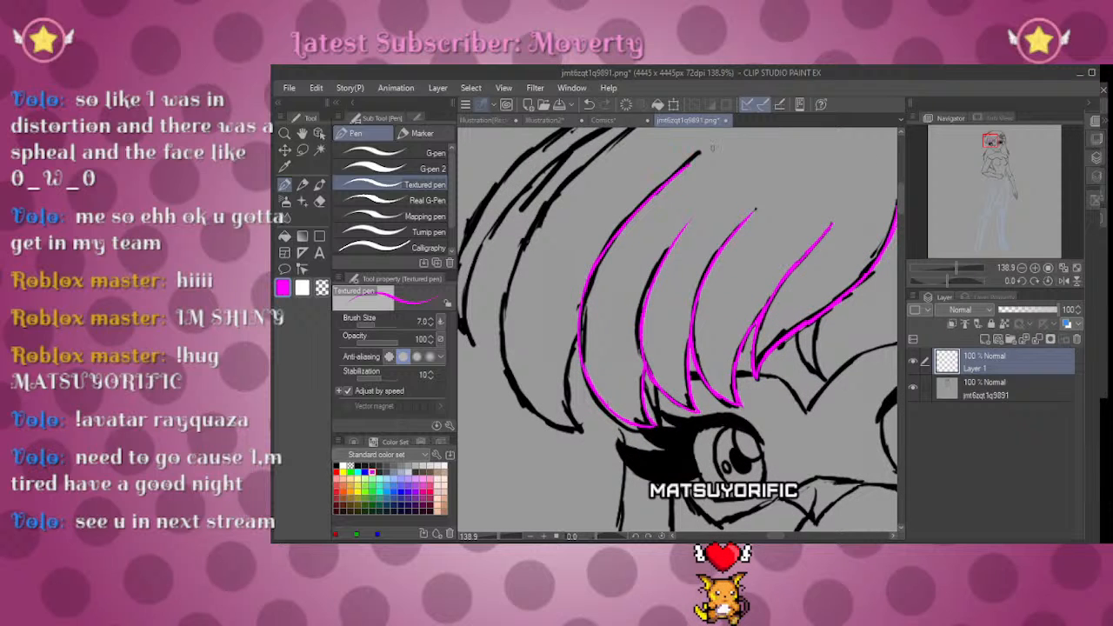
{"action": "mouse_move", "coordinate": [621, 360]}
{"action": "left_mouse_down"}
{"action": "mouse_move", "coordinate": [632, 462]}
{"action": "mouse_move", "coordinate": [658, 399]}
{"action": "left_mouse_up"}
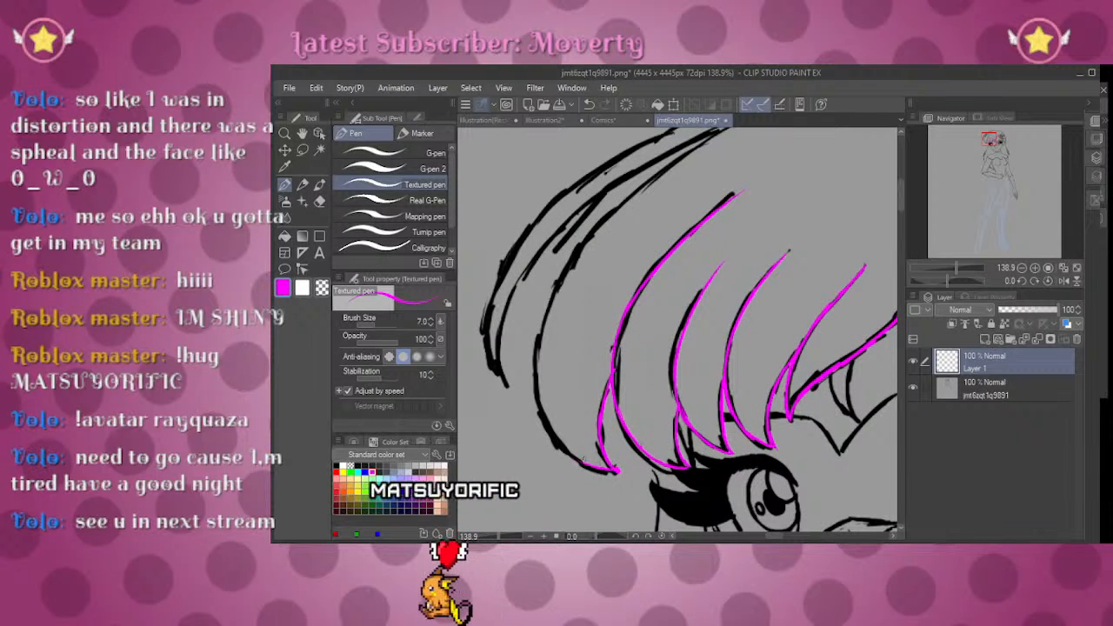
{"action": "mouse_move", "coordinate": [534, 385]}
{"action": "left_mouse_down"}
{"action": "mouse_move", "coordinate": [553, 295]}
{"action": "mouse_move", "coordinate": [598, 228]}
{"action": "mouse_move", "coordinate": [571, 263]}
{"action": "mouse_move", "coordinate": [670, 169]}
{"action": "mouse_move", "coordinate": [677, 187]}
{"action": "mouse_move", "coordinate": [661, 252]}
{"action": "left_mouse_up"}
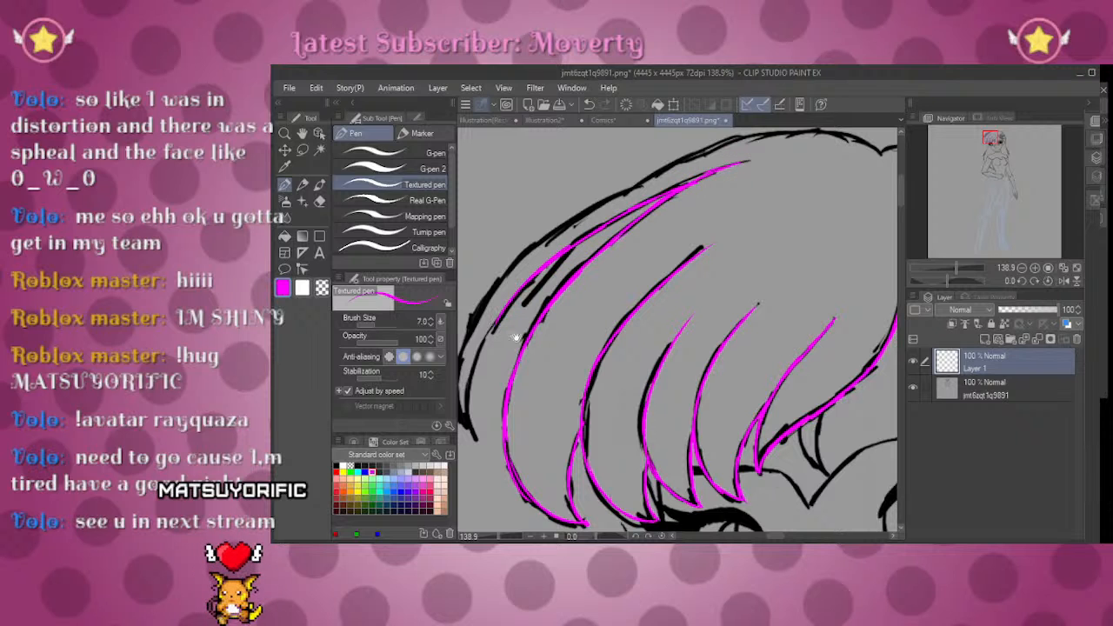
Step: Trace the outermost side lock and the outer hair contour in magenta, following it up over the crown towards the flower ornament
{"action": "left_click_drag", "start_coordinate": [511, 338], "coordinate": [644, 292]}
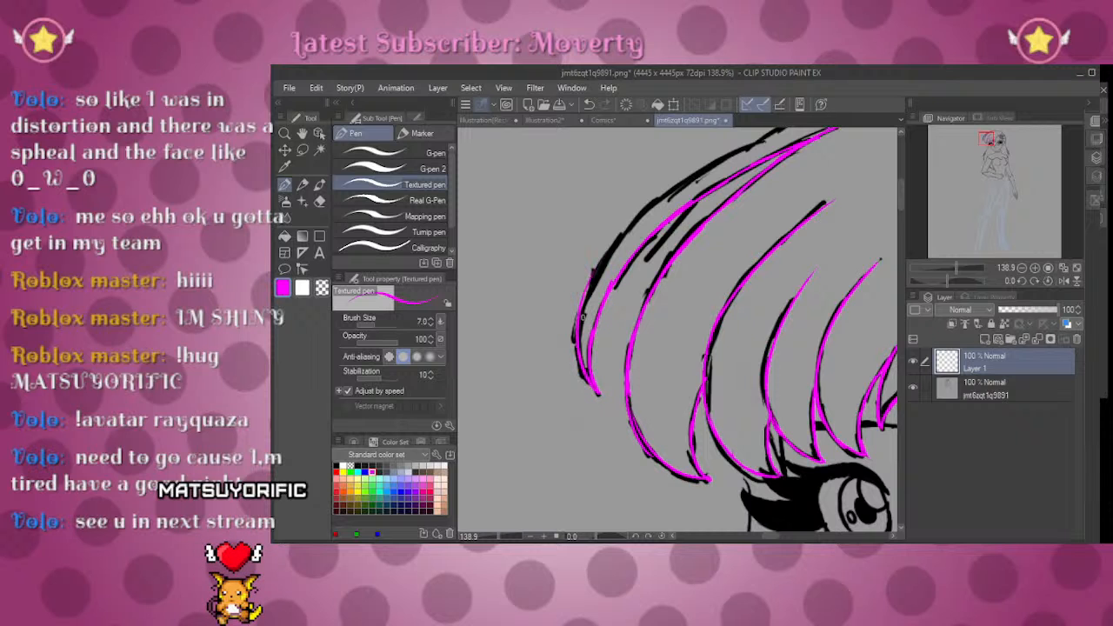
{"action": "left_click_drag", "start_coordinate": [739, 216], "coordinate": [692, 298]}
{"action": "mouse_move", "coordinate": [542, 358]}
{"action": "left_mouse_down"}
{"action": "mouse_move", "coordinate": [619, 272]}
{"action": "mouse_move", "coordinate": [802, 178]}
{"action": "left_mouse_up"}
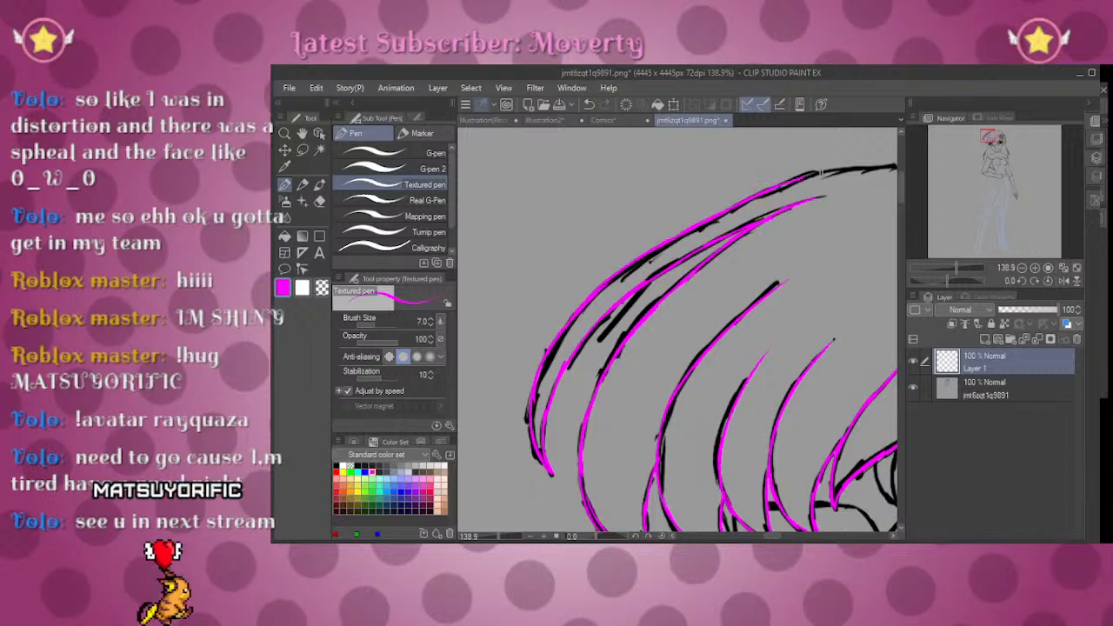
{"action": "left_click_drag", "start_coordinate": [947, 280], "coordinate": [935, 278]}
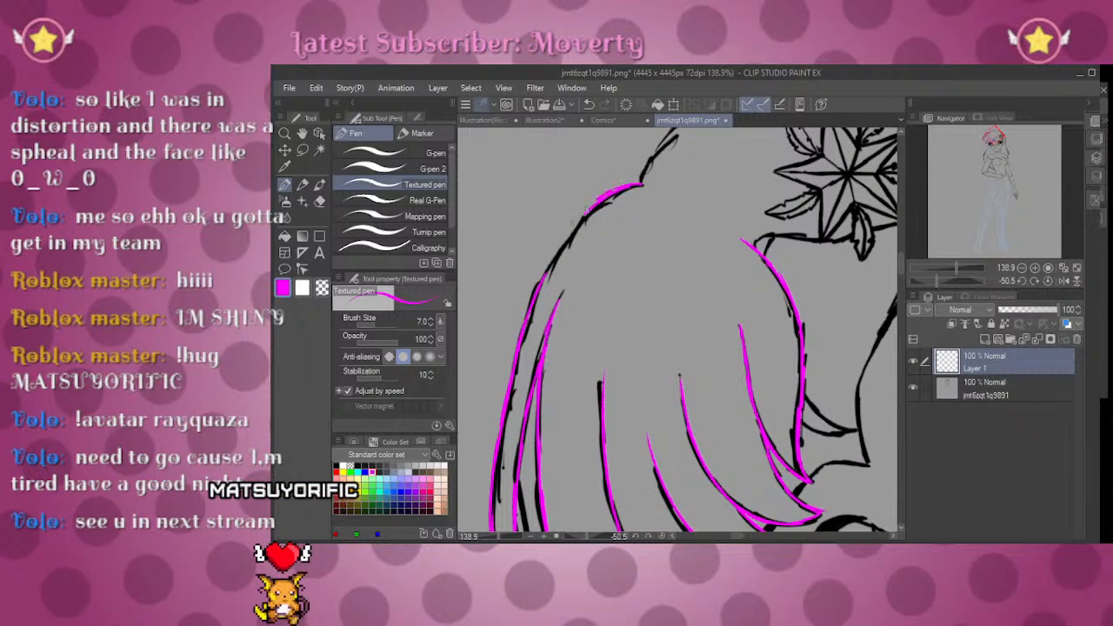
{"action": "left_click_drag", "start_coordinate": [709, 176], "coordinate": [608, 309]}
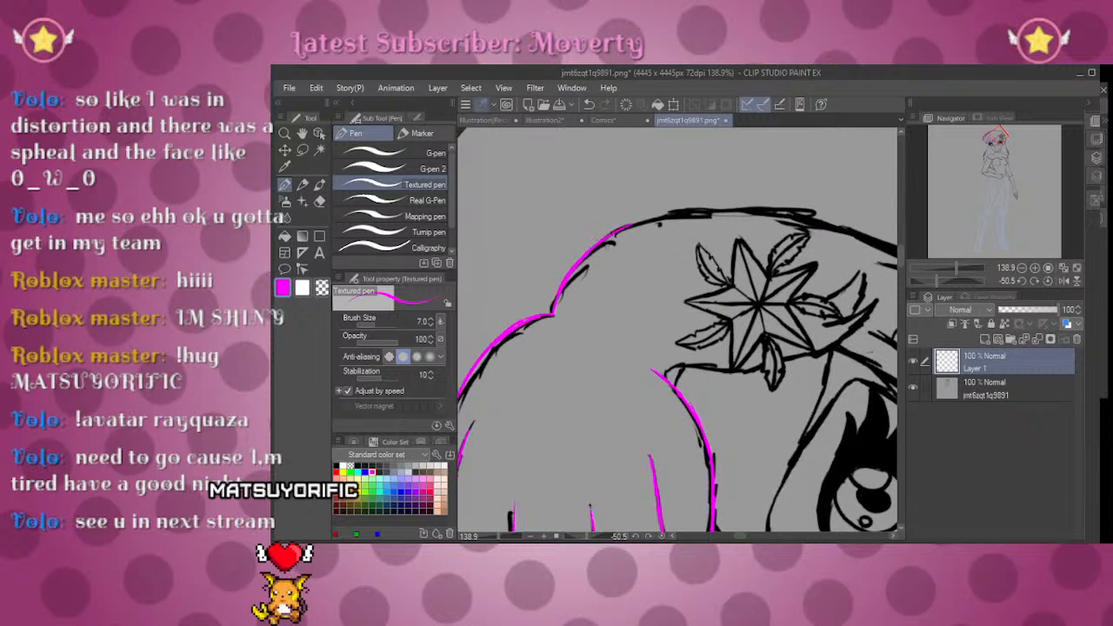
{"action": "left_click_drag", "start_coordinate": [941, 280], "coordinate": [954, 283]}
{"action": "left_click_drag", "start_coordinate": [643, 326], "coordinate": [724, 253]}
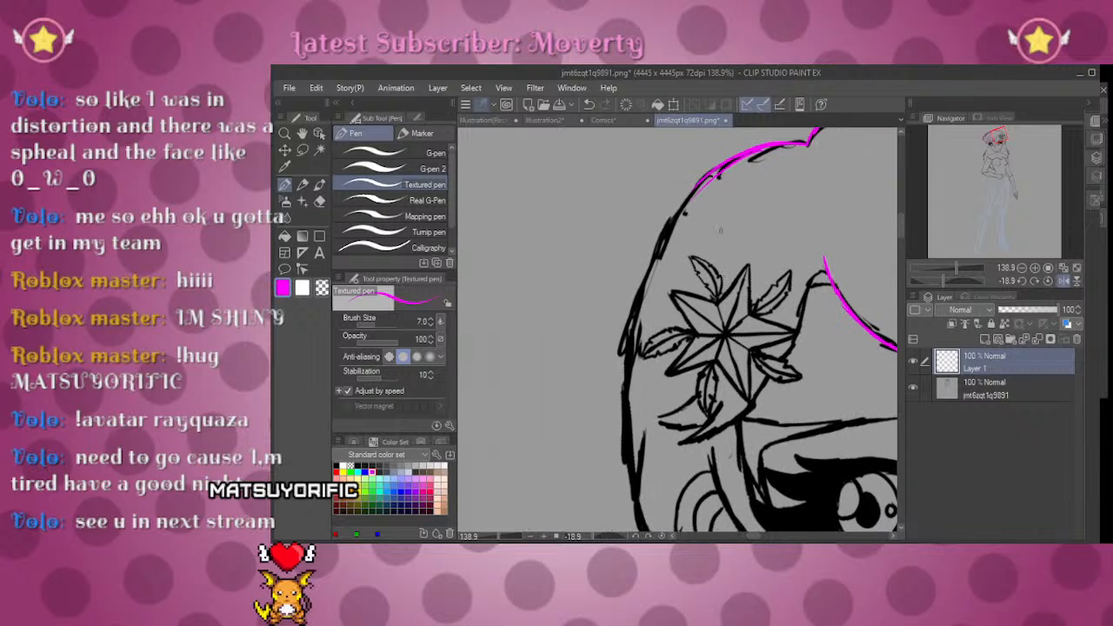
Step: Trace the outer hair outline in magenta past the flower ornament and down to the small pointed lock behind the ear
{"action": "mouse_move", "coordinate": [658, 246]}
{"action": "left_mouse_down"}
{"action": "mouse_move", "coordinate": [627, 345]}
{"action": "mouse_move", "coordinate": [629, 383]}
{"action": "left_mouse_up"}
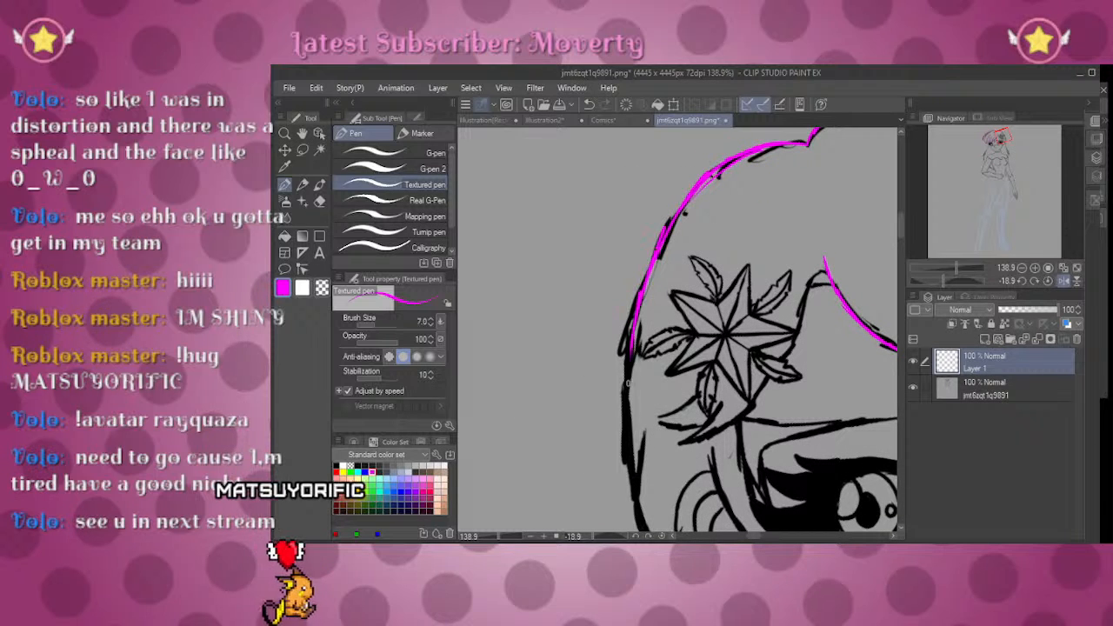
{"action": "left_click_drag", "start_coordinate": [662, 445], "coordinate": [645, 246]}
{"action": "mouse_move", "coordinate": [609, 165]}
{"action": "left_mouse_down"}
{"action": "mouse_move", "coordinate": [606, 267]}
{"action": "mouse_move", "coordinate": [617, 285]}
{"action": "left_mouse_up"}
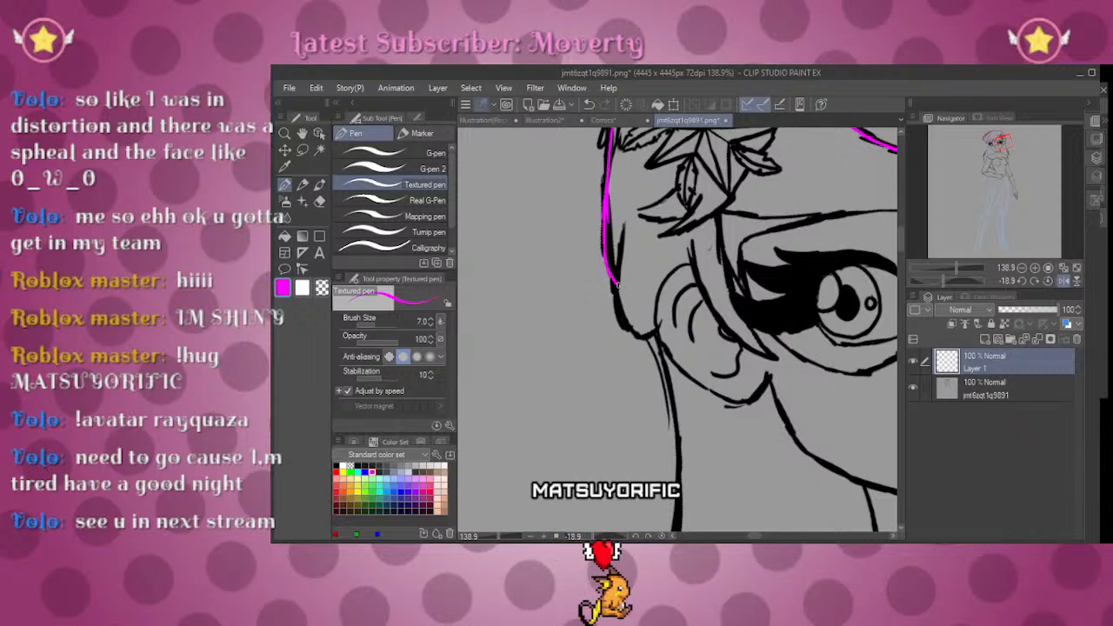
{"action": "left_click_drag", "start_coordinate": [624, 221], "coordinate": [622, 323]}
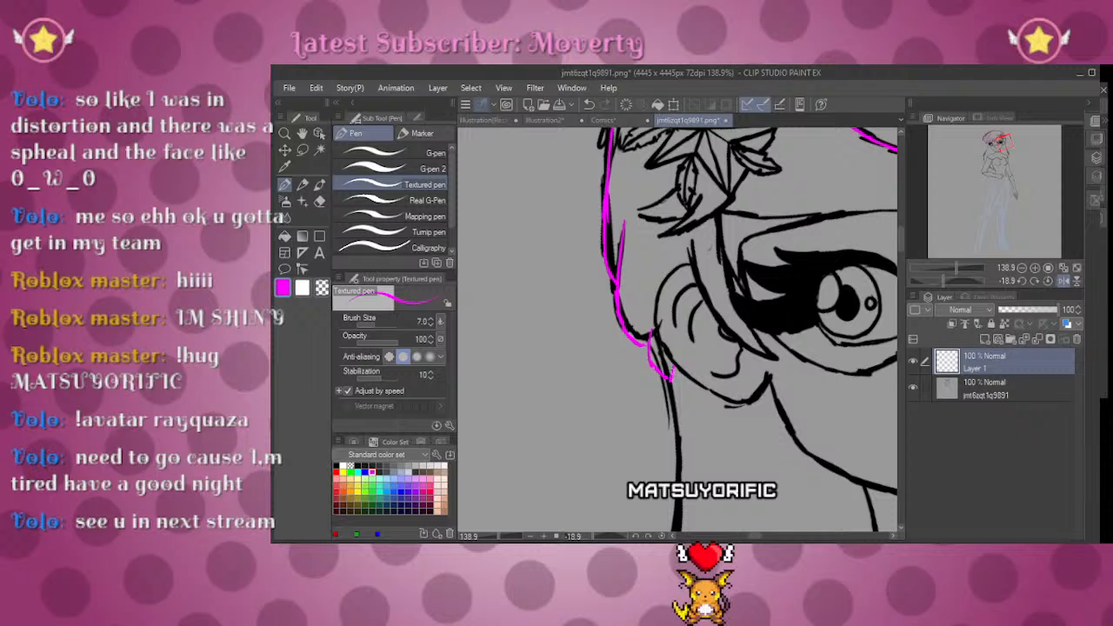
Step: Trace the long hair strands hanging beside the neck in magenta down to the shoulder
{"action": "left_click_drag", "start_coordinate": [720, 463], "coordinate": [779, 298]}
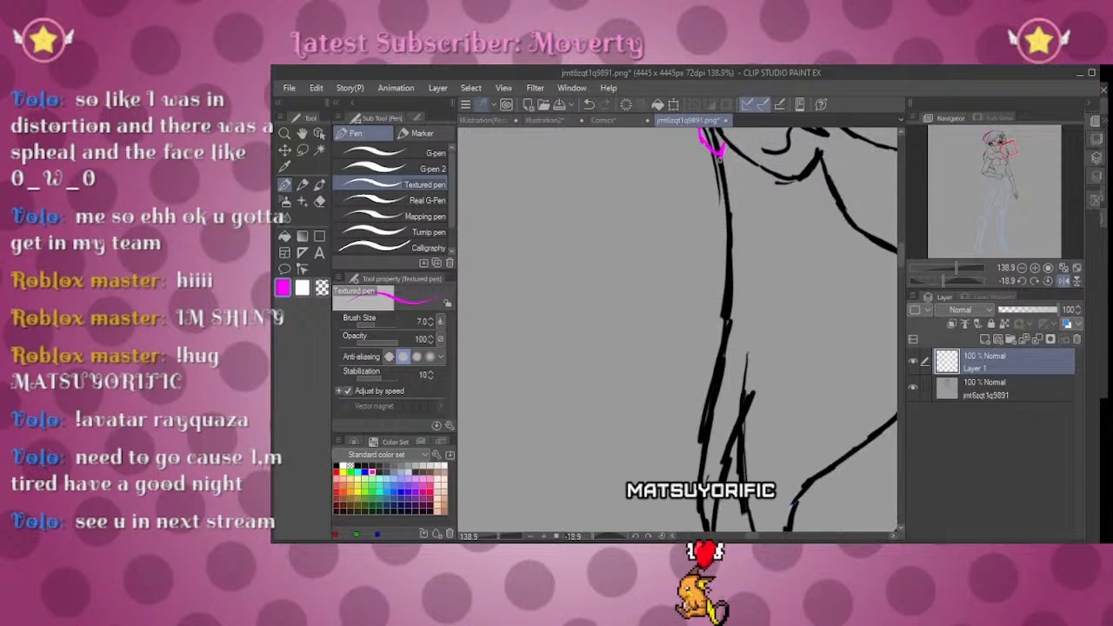
{"action": "left_click_drag", "start_coordinate": [727, 208], "coordinate": [720, 356]}
{"action": "left_click_drag", "start_coordinate": [749, 395], "coordinate": [722, 259]}
{"action": "mouse_move", "coordinate": [693, 217]}
{"action": "left_mouse_down"}
{"action": "mouse_move", "coordinate": [670, 348]}
{"action": "mouse_move", "coordinate": [682, 402]}
{"action": "mouse_move", "coordinate": [638, 318]}
{"action": "left_mouse_up"}
{"action": "mouse_move", "coordinate": [671, 135]}
{"action": "left_mouse_down"}
{"action": "mouse_move", "coordinate": [666, 248]}
{"action": "mouse_move", "coordinate": [718, 393]}
{"action": "left_mouse_up"}
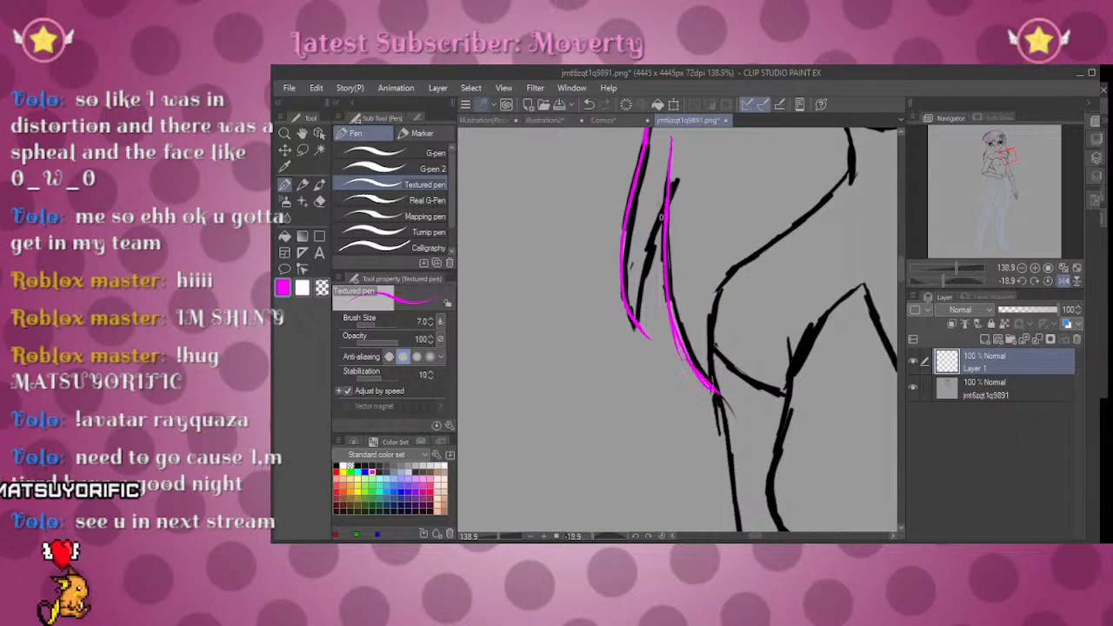
Step: Trace the star-shaped flower's centre lines and the edges of its first points in magenta
{"action": "left_click_drag", "start_coordinate": [849, 177], "coordinate": [633, 457]}
{"action": "left_click_drag", "start_coordinate": [693, 253], "coordinate": [825, 396]}
{"action": "left_click_drag", "start_coordinate": [961, 261], "coordinate": [961, 267]}
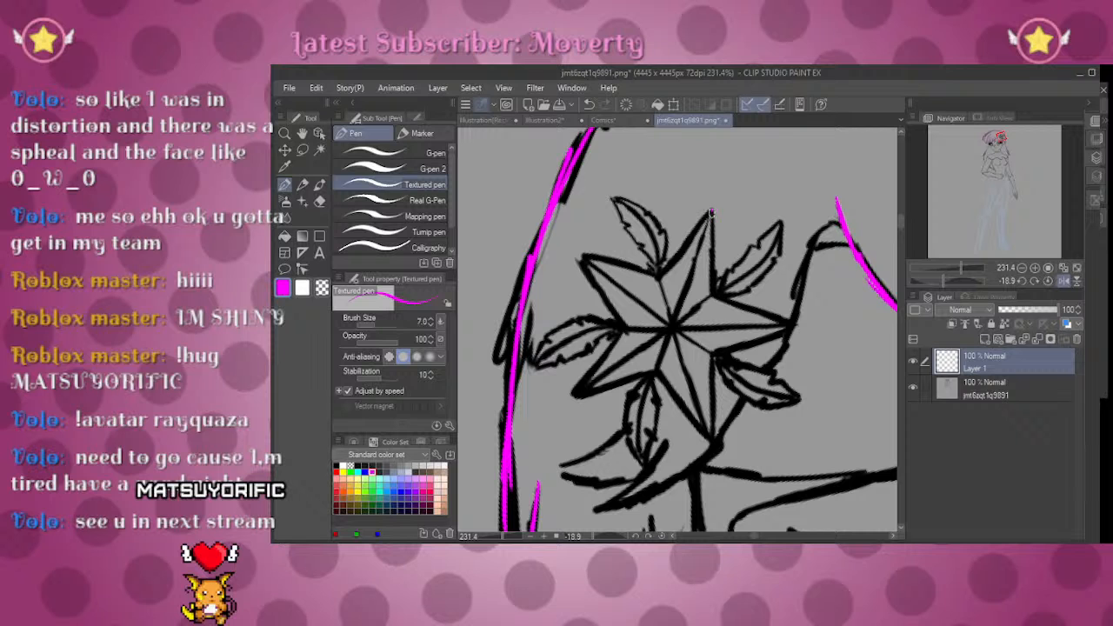
{"action": "left_click_drag", "start_coordinate": [711, 213], "coordinate": [654, 376]}
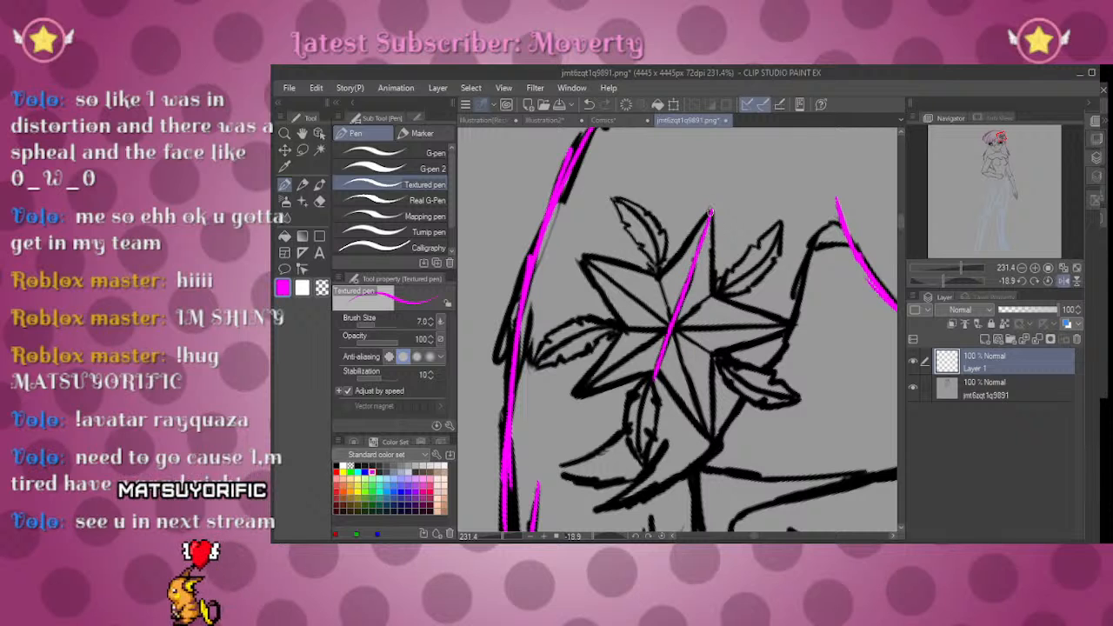
{"action": "left_click_drag", "start_coordinate": [709, 214], "coordinate": [660, 272]}
{"action": "mouse_move", "coordinate": [711, 210]}
{"action": "left_mouse_down"}
{"action": "mouse_move", "coordinate": [714, 296]}
{"action": "mouse_move", "coordinate": [791, 323]}
{"action": "left_mouse_up"}
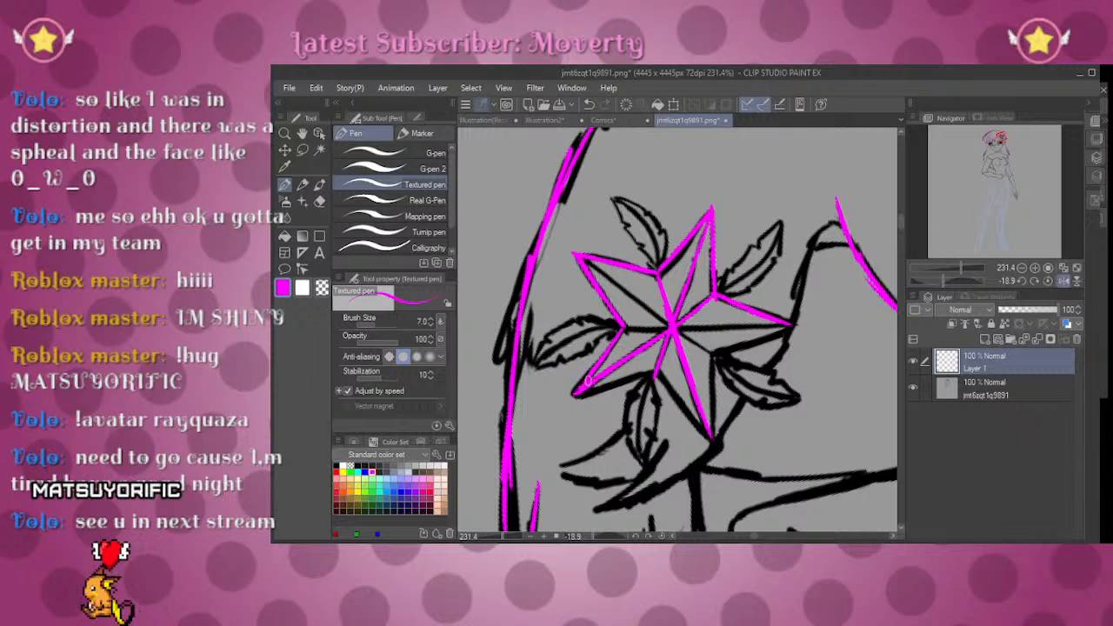
Step: Clean up the star's short centre line with the Textured Eraser and complete its remaining magenta edges with the Textured pen
{"action": "left_click_drag", "start_coordinate": [943, 280], "coordinate": [956, 279]}
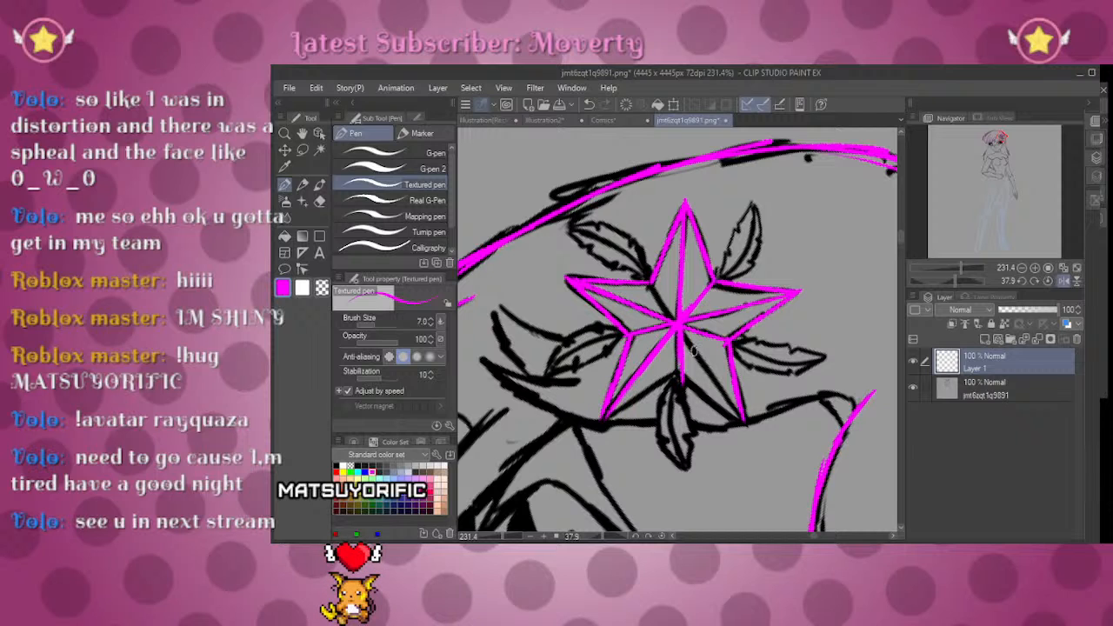
{"action": "key", "text": "e"}
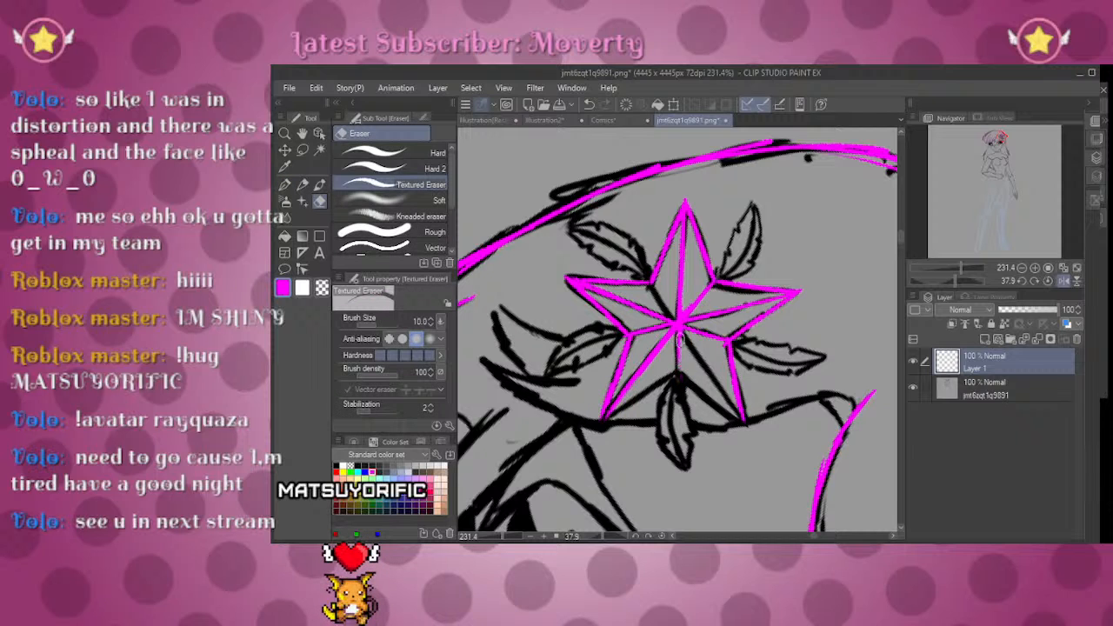
{"action": "key", "text": "p"}
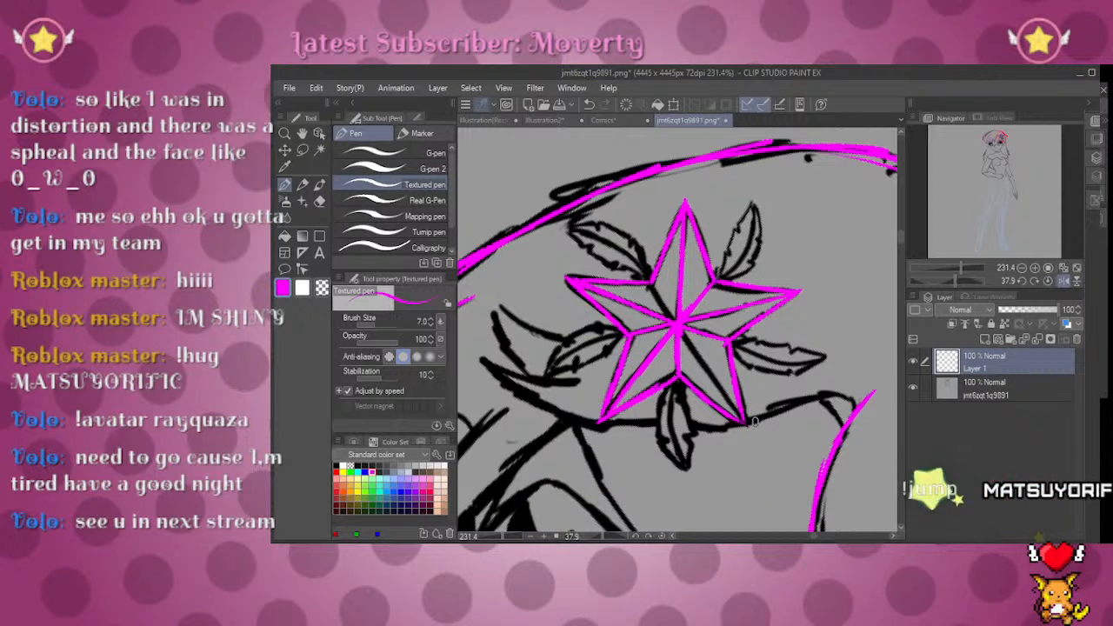
{"action": "mouse_move", "coordinate": [954, 281]}
{"action": "left_mouse_down"}
{"action": "mouse_move", "coordinate": [946, 276]}
{"action": "mouse_move", "coordinate": [963, 269]}
{"action": "left_mouse_up"}
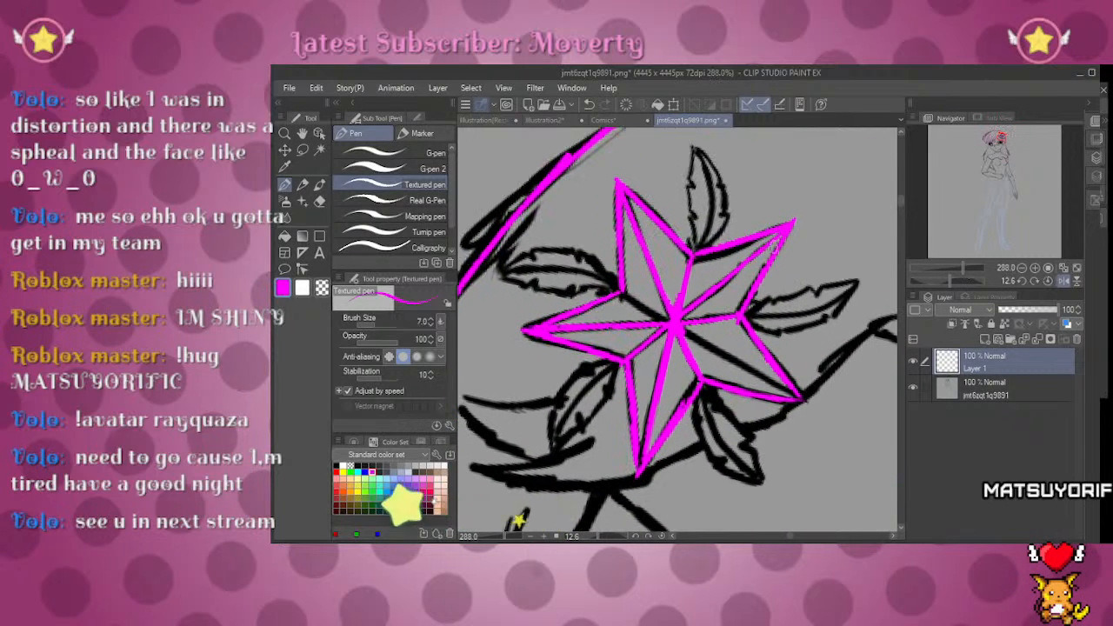
Step: Trace the jagged outline and midrib of the flower's leaf that points towards the crown in magenta
{"action": "left_click", "coordinate": [1063, 282]}
{"action": "left_click_drag", "start_coordinate": [645, 203], "coordinate": [632, 277]}
{"action": "mouse_move", "coordinate": [637, 228]}
{"action": "left_mouse_down"}
{"action": "mouse_move", "coordinate": [633, 259]}
{"action": "mouse_move", "coordinate": [649, 208]}
{"action": "mouse_move", "coordinate": [650, 313]}
{"action": "left_mouse_up"}
{"action": "mouse_move", "coordinate": [647, 211]}
{"action": "left_mouse_down"}
{"action": "mouse_move", "coordinate": [625, 239]}
{"action": "mouse_move", "coordinate": [620, 276]}
{"action": "left_mouse_up"}
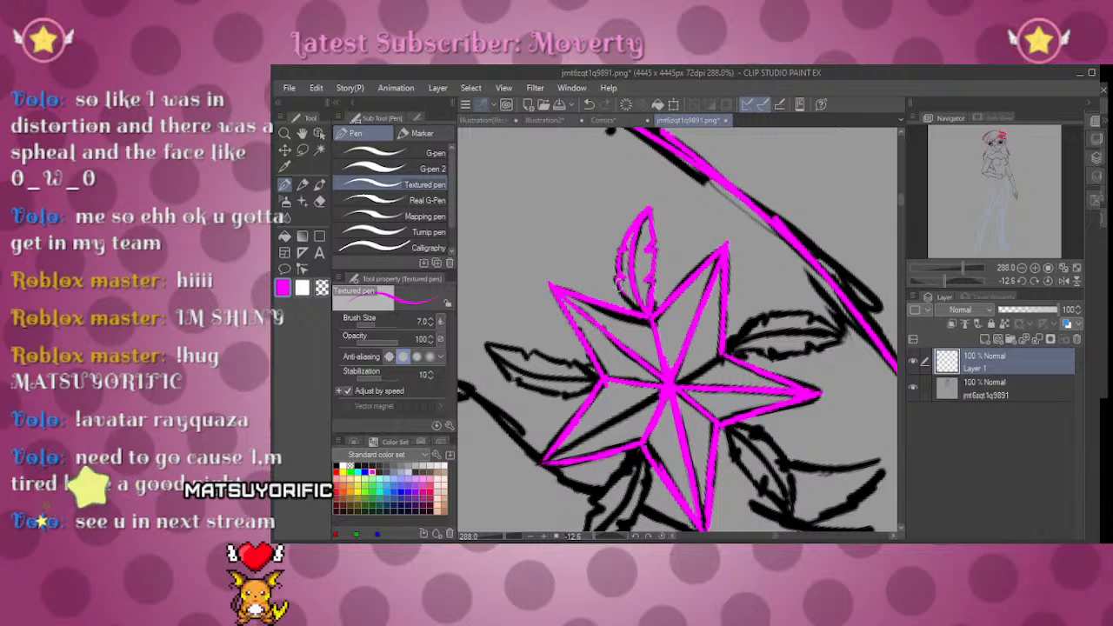
Step: Trace the flower's leaf next to the outer hair outline in magenta, including its notched edges and midrib
{"action": "left_click_drag", "start_coordinate": [961, 280], "coordinate": [913, 278]}
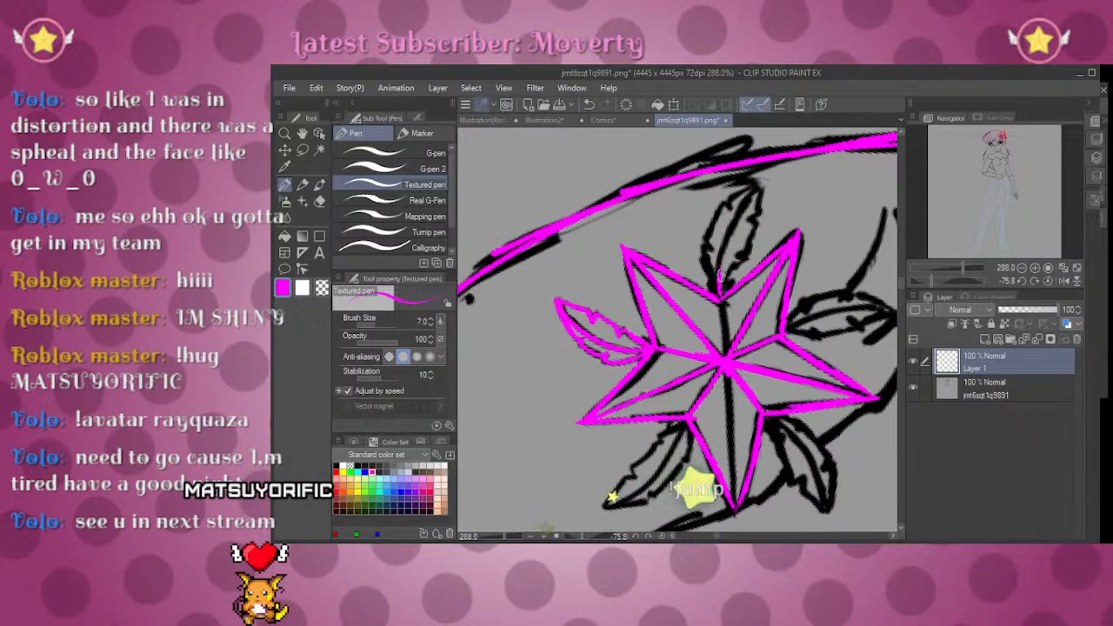
{"action": "mouse_move", "coordinate": [725, 243]}
{"action": "left_mouse_down"}
{"action": "mouse_move", "coordinate": [734, 220]}
{"action": "mouse_move", "coordinate": [746, 250]}
{"action": "left_mouse_up"}
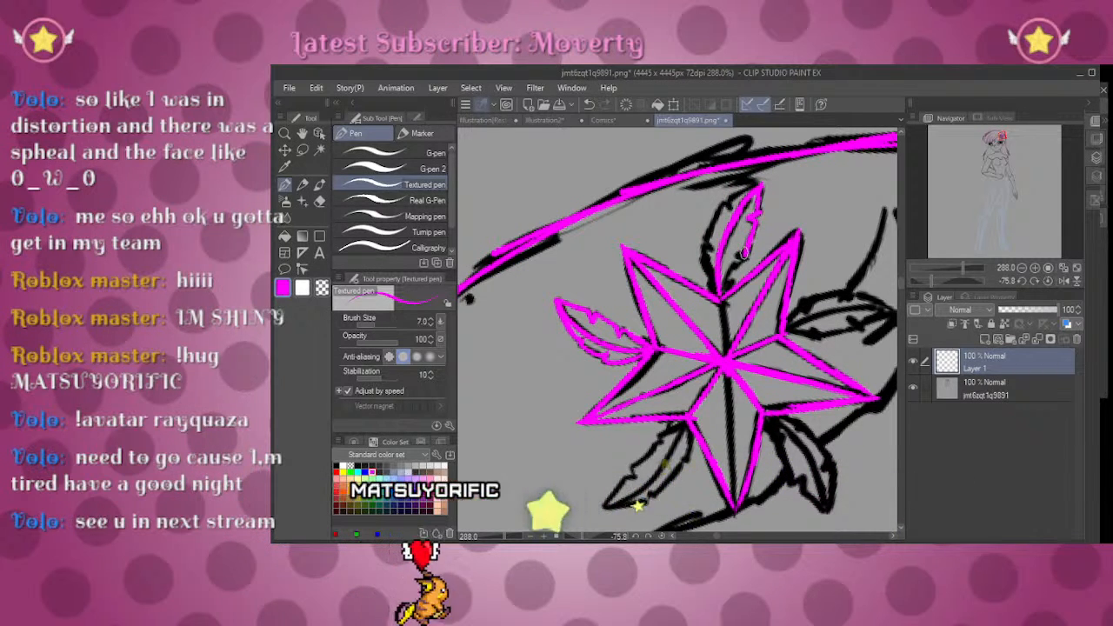
{"action": "left_click_drag", "start_coordinate": [743, 252], "coordinate": [726, 278]}
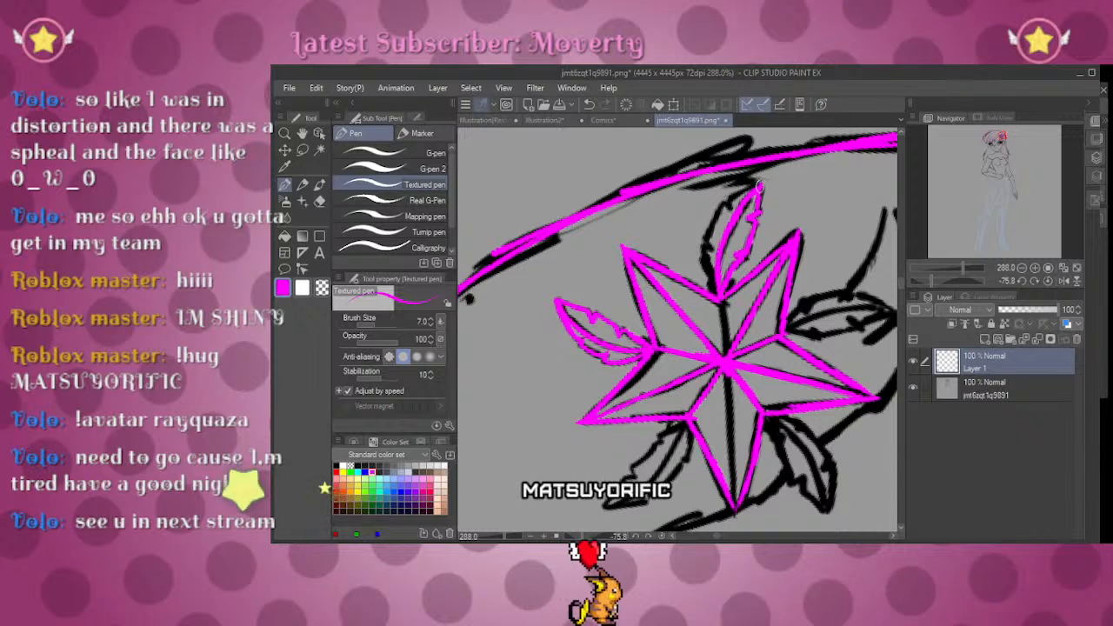
{"action": "left_click_drag", "start_coordinate": [731, 208], "coordinate": [709, 249]}
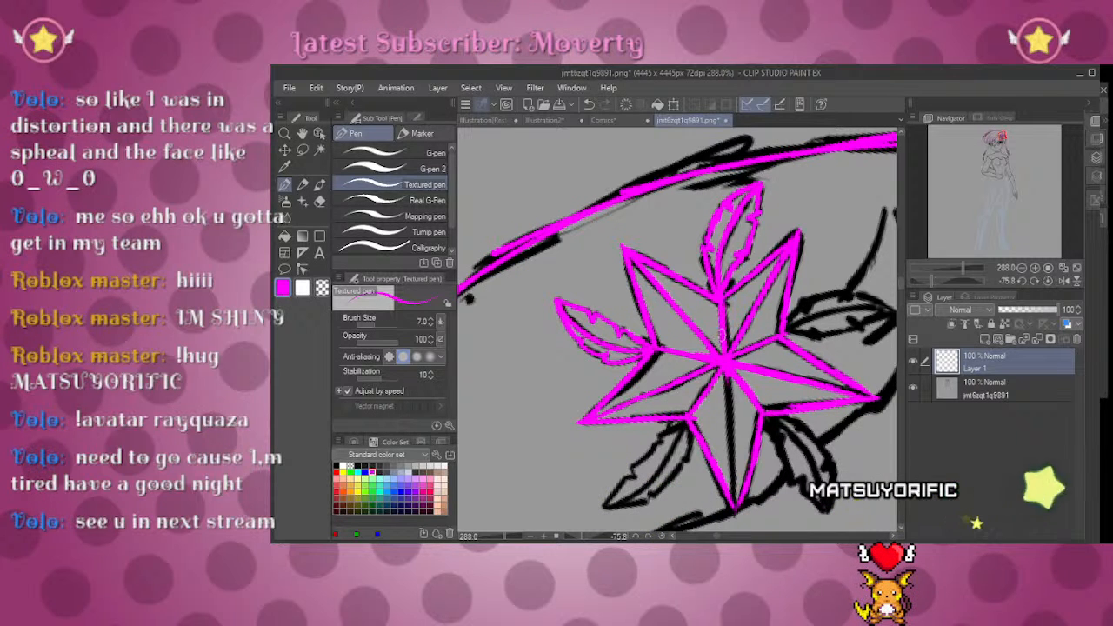
Step: Trace the flower's leaf beside the hooked strands under the ornament in magenta on both notched sides
{"action": "left_click_drag", "start_coordinate": [938, 280], "coordinate": [913, 280]}
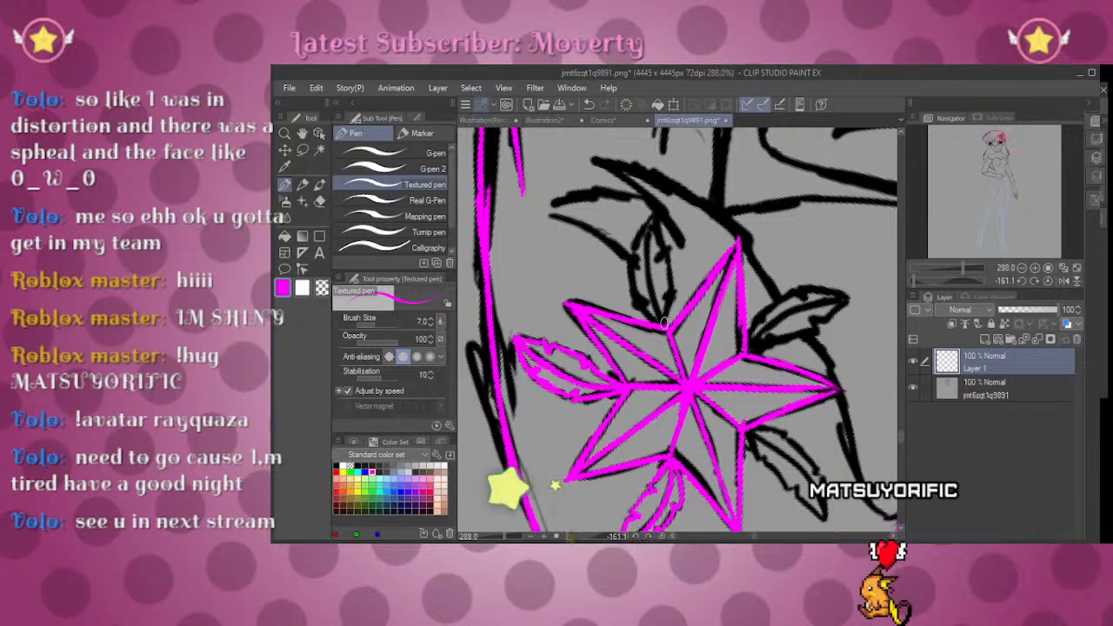
{"action": "mouse_move", "coordinate": [647, 254]}
{"action": "left_mouse_down"}
{"action": "mouse_move", "coordinate": [655, 211]}
{"action": "mouse_move", "coordinate": [670, 325]}
{"action": "left_mouse_up"}
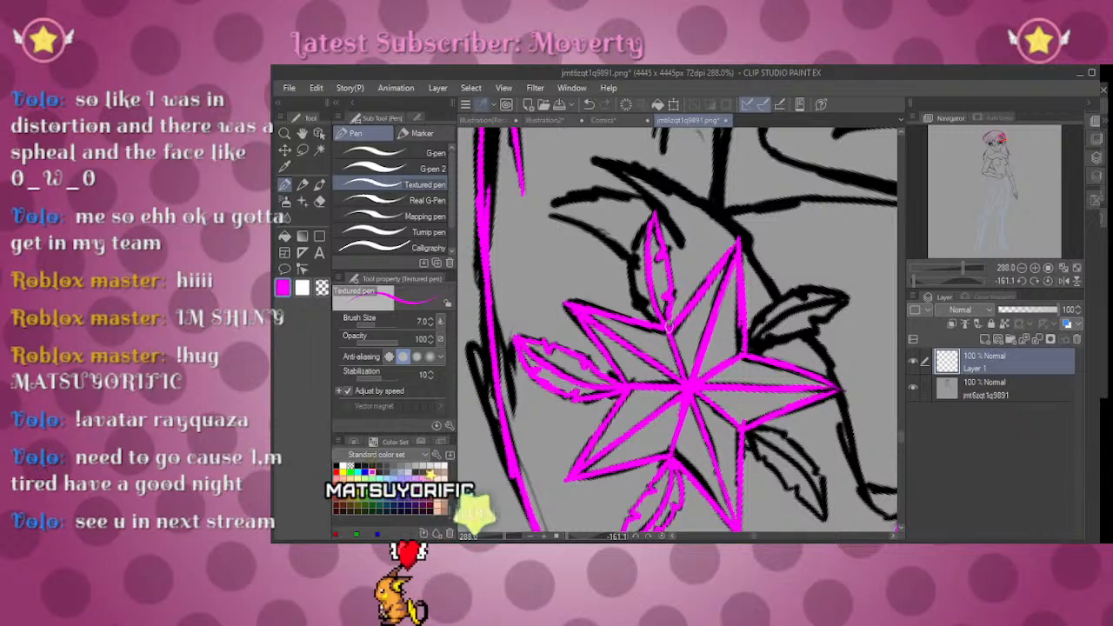
{"action": "left_click_drag", "start_coordinate": [651, 215], "coordinate": [634, 255]}
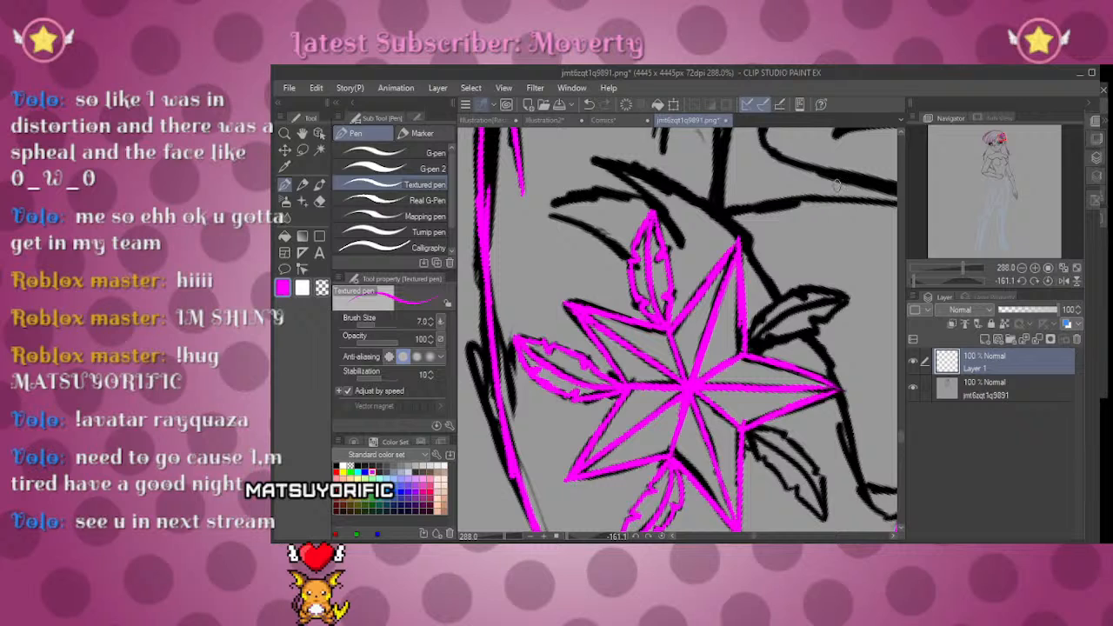
Step: Trace the flower's leaf that overlaps the forehead hairline in magenta, with its midrib and notched edges
{"action": "left_click_drag", "start_coordinate": [979, 277], "coordinate": [970, 276]}
{"action": "left_click_drag", "start_coordinate": [738, 210], "coordinate": [715, 273]}
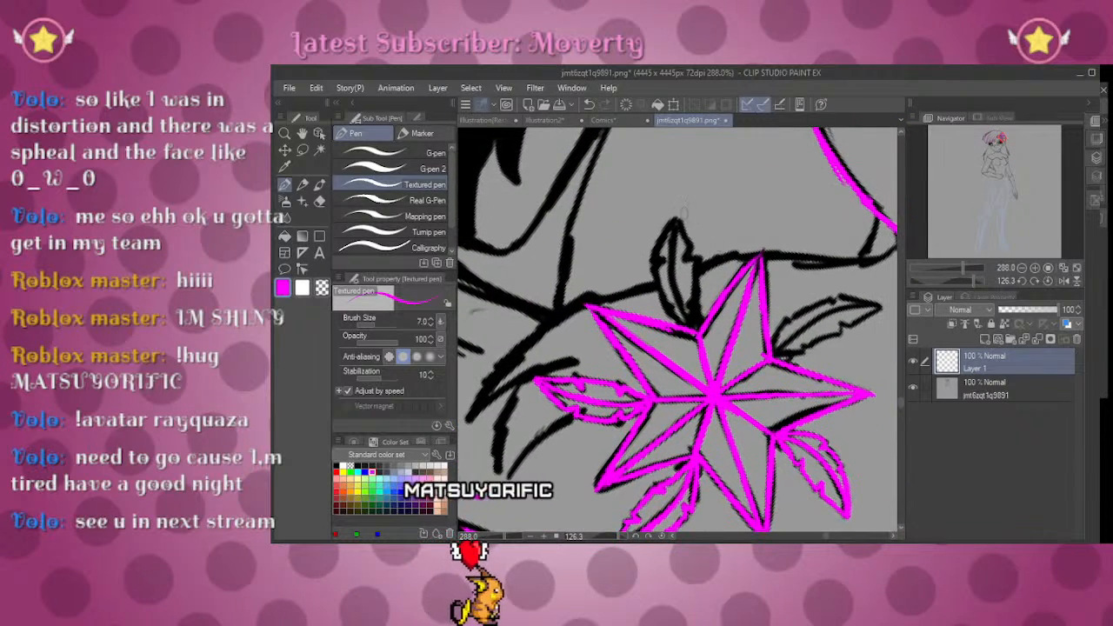
{"action": "left_click_drag", "start_coordinate": [675, 217], "coordinate": [673, 281]}
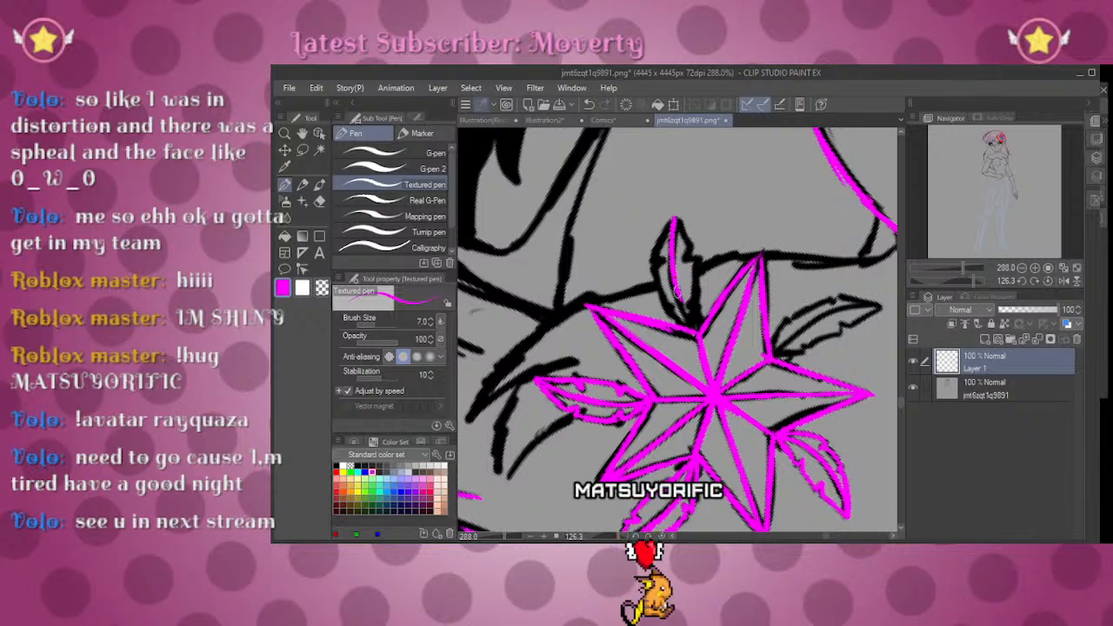
{"action": "left_click_drag", "start_coordinate": [683, 233], "coordinate": [696, 294]}
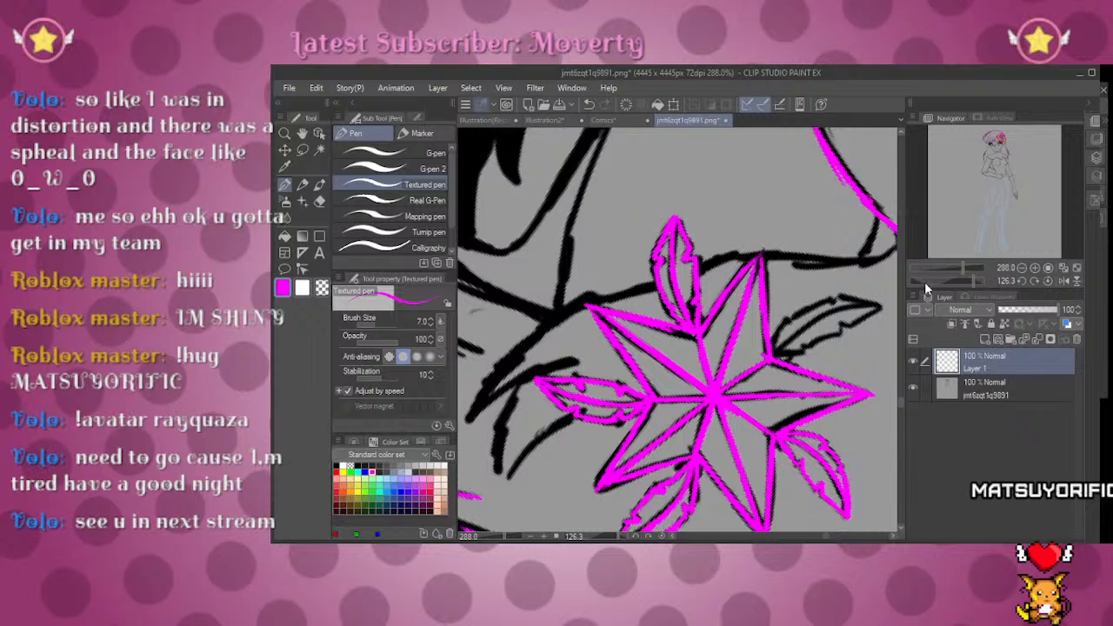
Step: Trace the flower's last leaf, nearest the long fringe strand, in magenta to complete the ornament
{"action": "left_click_drag", "start_coordinate": [967, 279], "coordinate": [954, 278]}
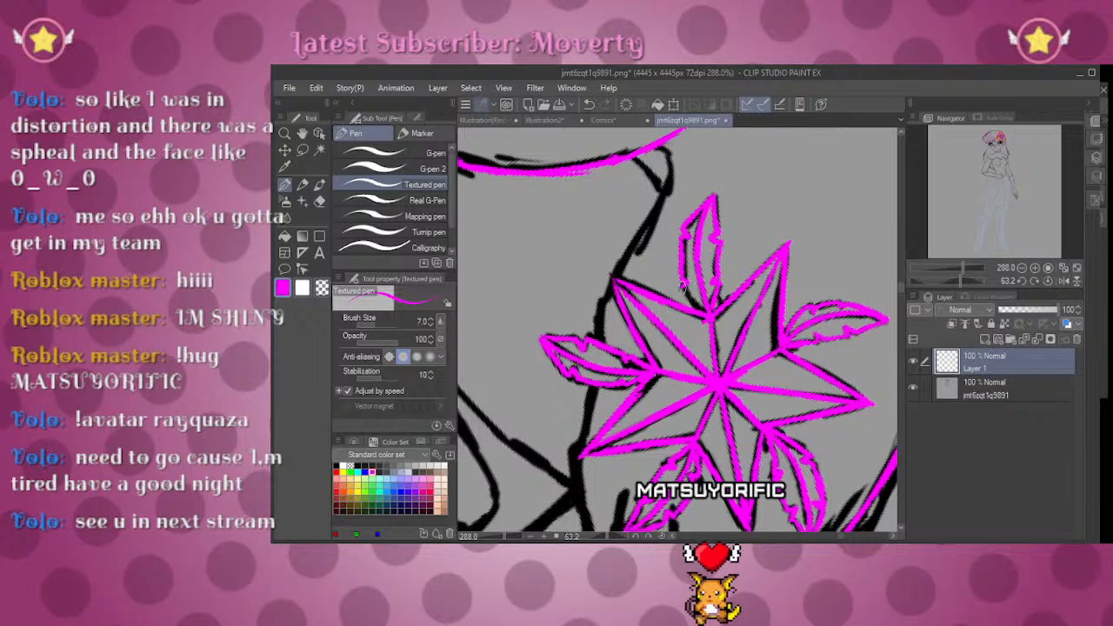
{"action": "left_click", "coordinate": [1048, 280]}
{"action": "left_click_drag", "start_coordinate": [961, 267], "coordinate": [943, 267]}
{"action": "mouse_move", "coordinate": [999, 174]}
{"action": "left_mouse_down"}
{"action": "mouse_move", "coordinate": [1009, 135]}
{"action": "mouse_move", "coordinate": [1009, 155]}
{"action": "mouse_move", "coordinate": [1000, 153]}
{"action": "left_mouse_up"}
{"action": "left_click", "coordinate": [950, 270]}
{"action": "left_click_drag", "start_coordinate": [950, 271], "coordinate": [955, 279]}
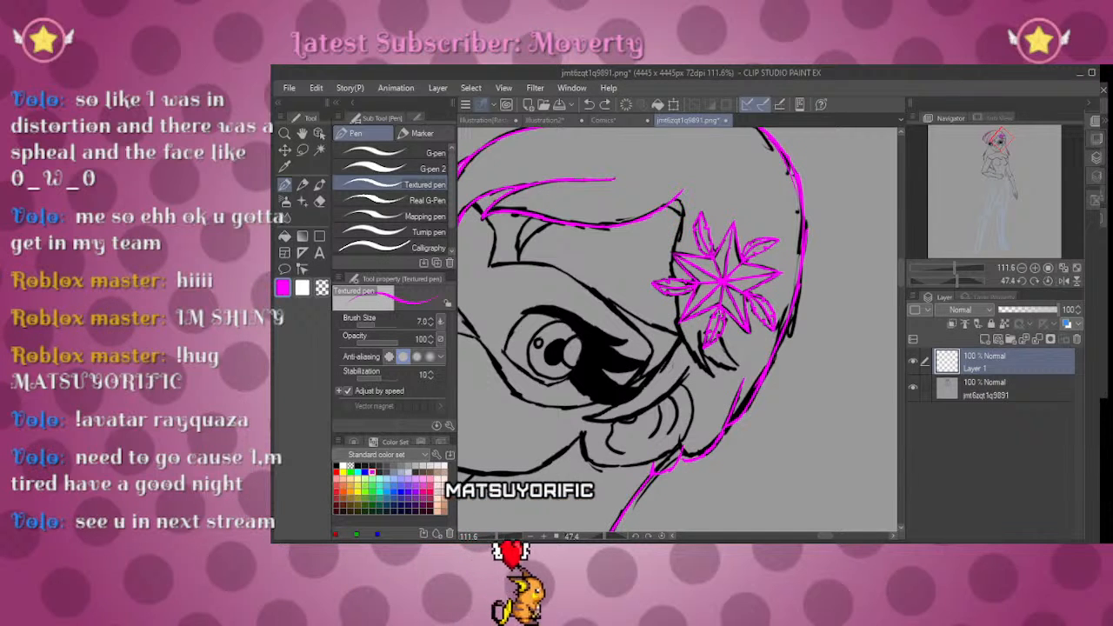
Step: Straighten the view and erase the magenta outer hair outline where it runs beside the flower ornament
{"action": "left_click", "coordinate": [1048, 281]}
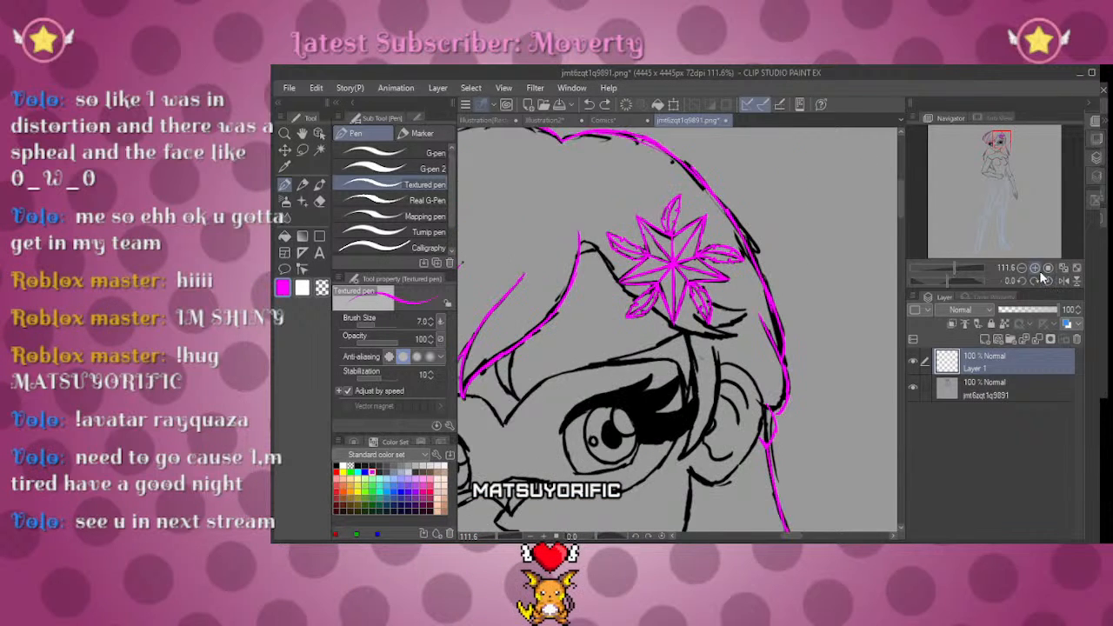
{"action": "mouse_move", "coordinate": [792, 298]}
{"action": "left_mouse_down"}
{"action": "mouse_move", "coordinate": [842, 187]}
{"action": "mouse_move", "coordinate": [791, 231]}
{"action": "mouse_move", "coordinate": [804, 254]}
{"action": "mouse_move", "coordinate": [831, 233]}
{"action": "mouse_move", "coordinate": [778, 292]}
{"action": "left_mouse_up"}
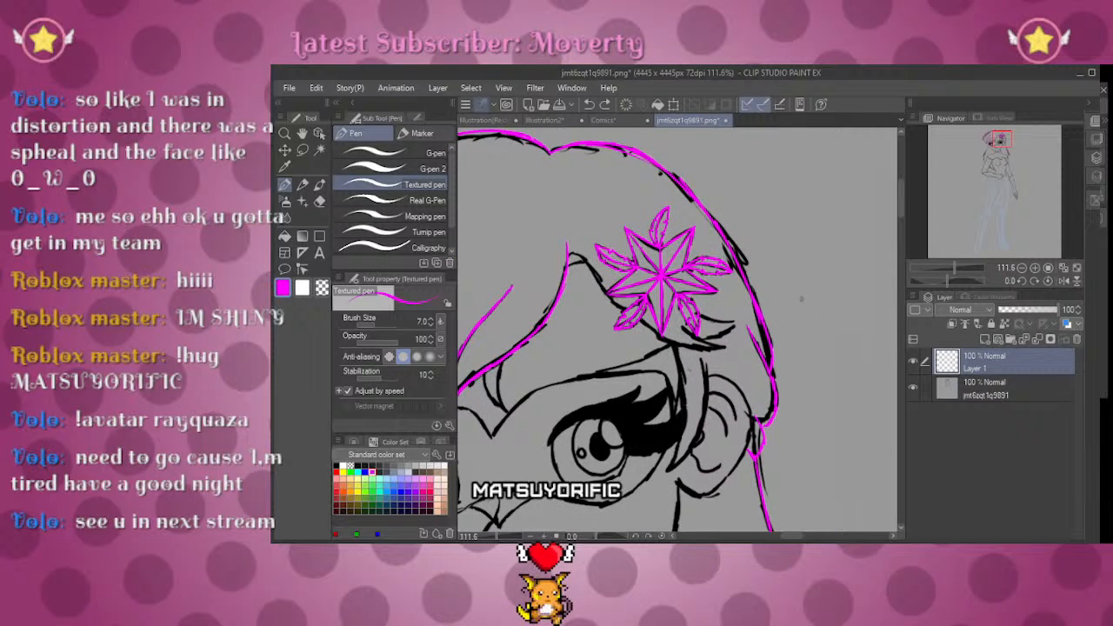
{"action": "key", "text": "e"}
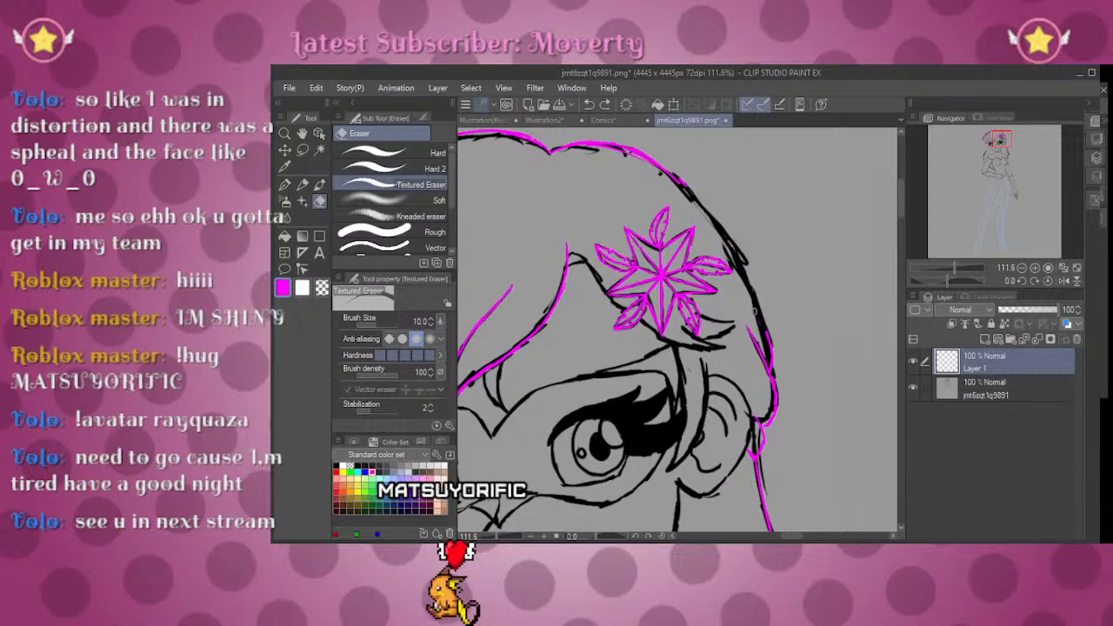
Step: Lasso the magenta flower ornament on Layer 1, move it up over the outer hair outline, apply the transformation and deselect
{"action": "key", "text": "m"}
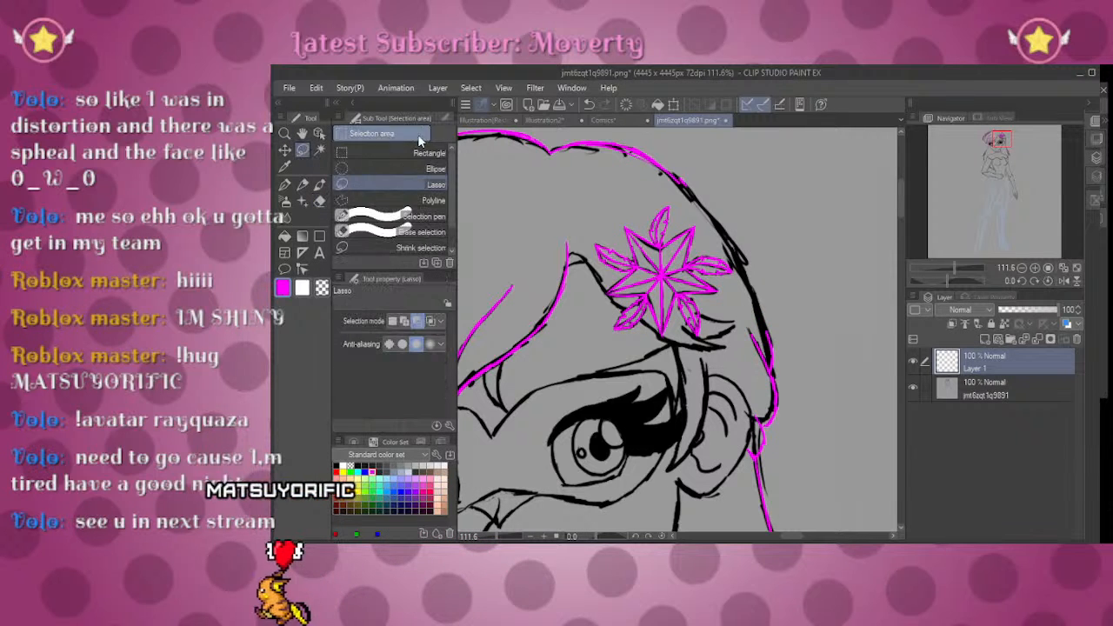
{"action": "mouse_move", "coordinate": [605, 345]}
{"action": "left_mouse_down"}
{"action": "mouse_move", "coordinate": [615, 204]}
{"action": "mouse_move", "coordinate": [659, 198]}
{"action": "mouse_move", "coordinate": [728, 214]}
{"action": "mouse_move", "coordinate": [754, 278]}
{"action": "mouse_move", "coordinate": [713, 349]}
{"action": "left_mouse_up"}
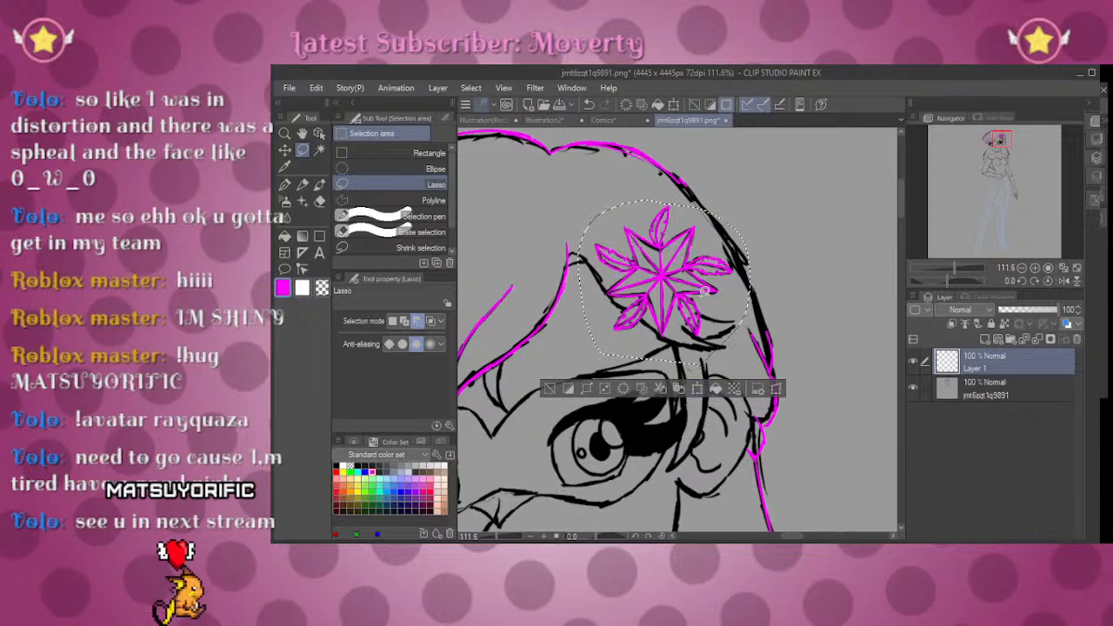
{"action": "left_click", "coordinate": [698, 388]}
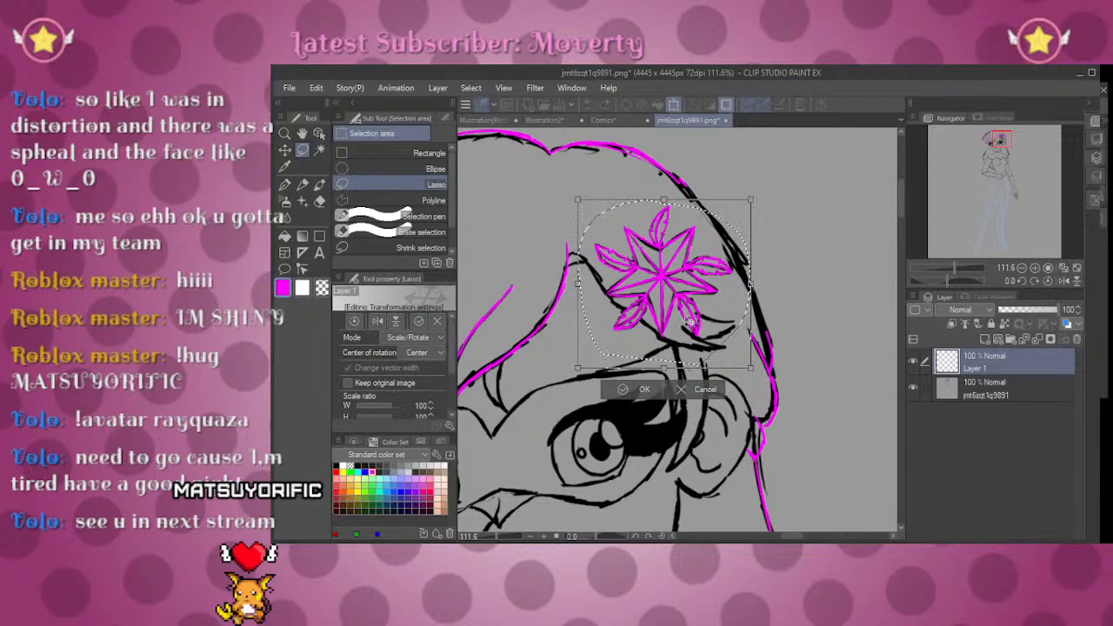
{"action": "mouse_move", "coordinate": [698, 313]}
{"action": "left_mouse_down"}
{"action": "mouse_move", "coordinate": [665, 297]}
{"action": "mouse_move", "coordinate": [719, 306]}
{"action": "mouse_move", "coordinate": [665, 278]}
{"action": "mouse_move", "coordinate": [717, 302]}
{"action": "left_mouse_up"}
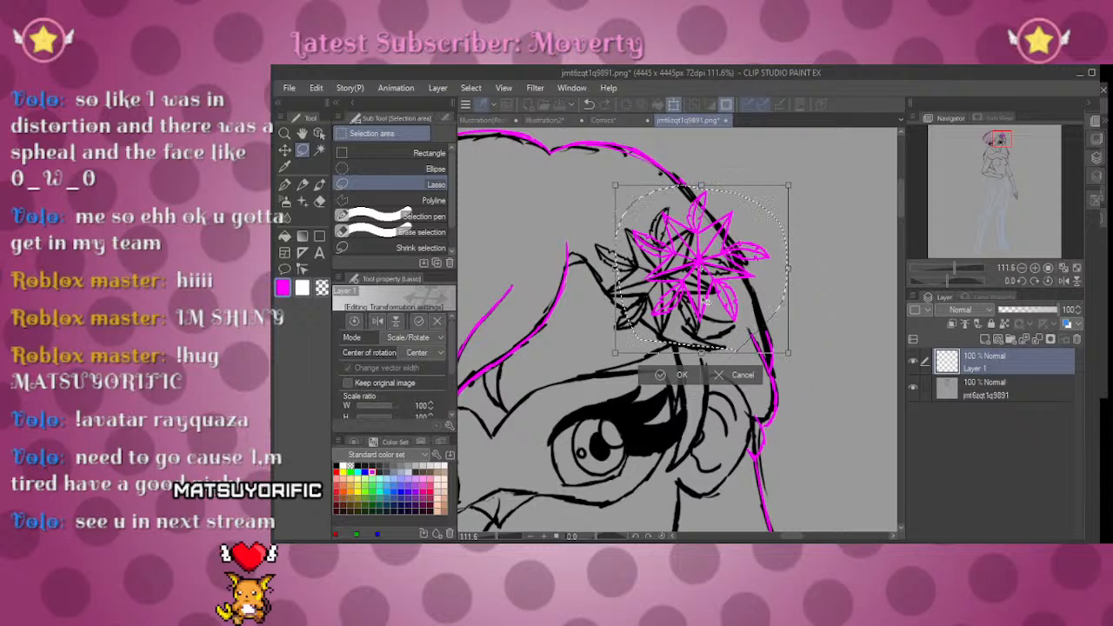
{"action": "left_click", "coordinate": [658, 374]}
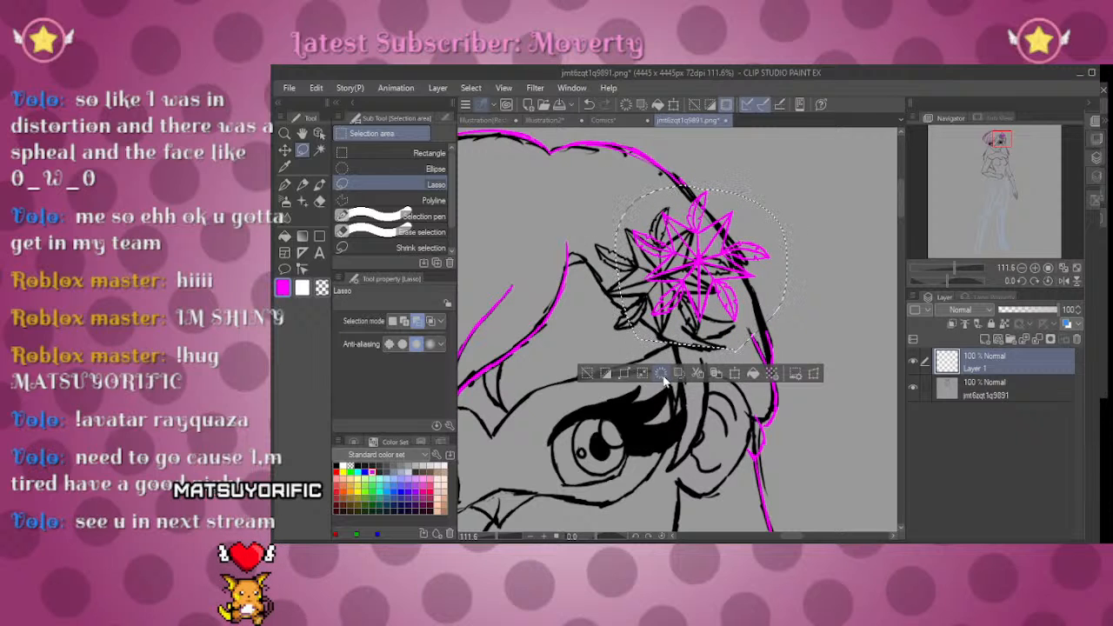
{"action": "left_click", "coordinate": [588, 373]}
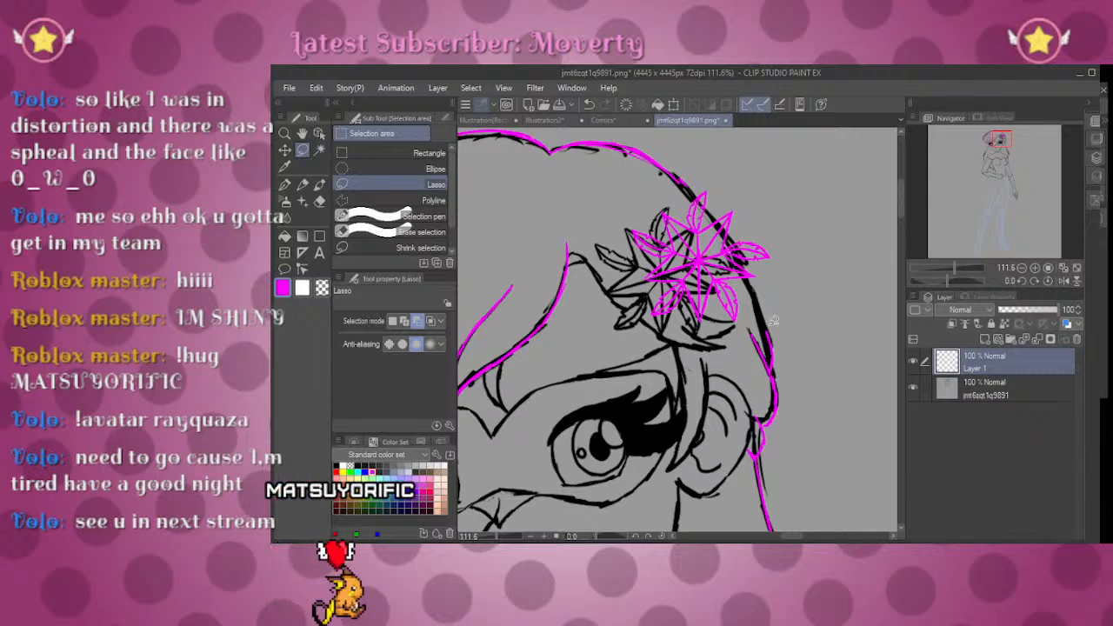
Step: Trace the hair edge from the fringe's peak down beneath the flower ornament in magenta with the Textured pen
{"action": "key", "text": "p"}
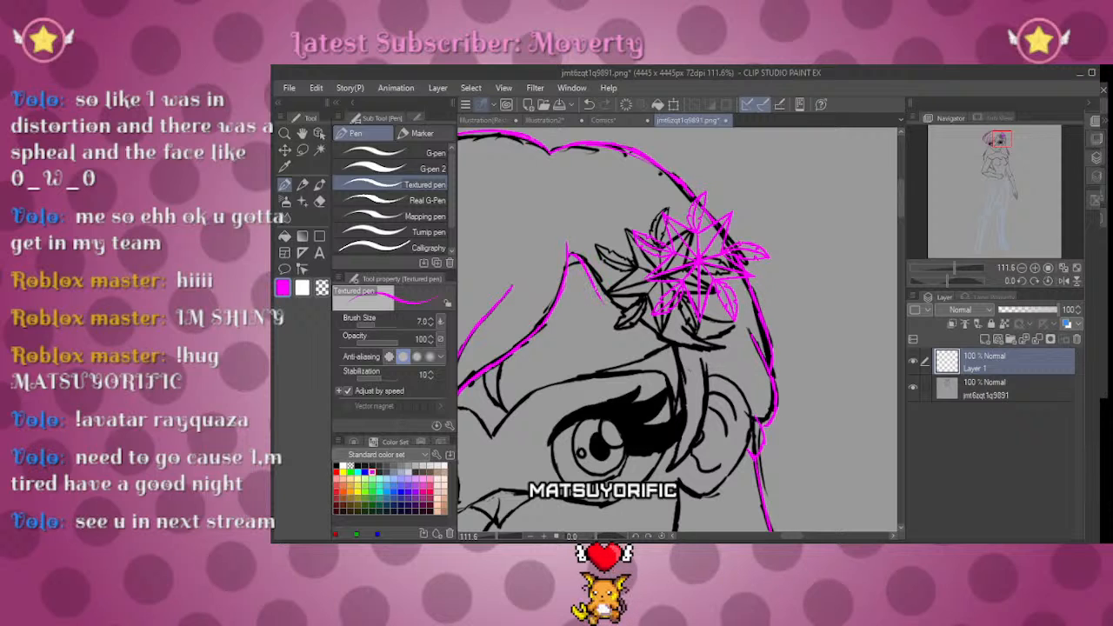
{"action": "left_click_drag", "start_coordinate": [635, 337], "coordinate": [706, 349]}
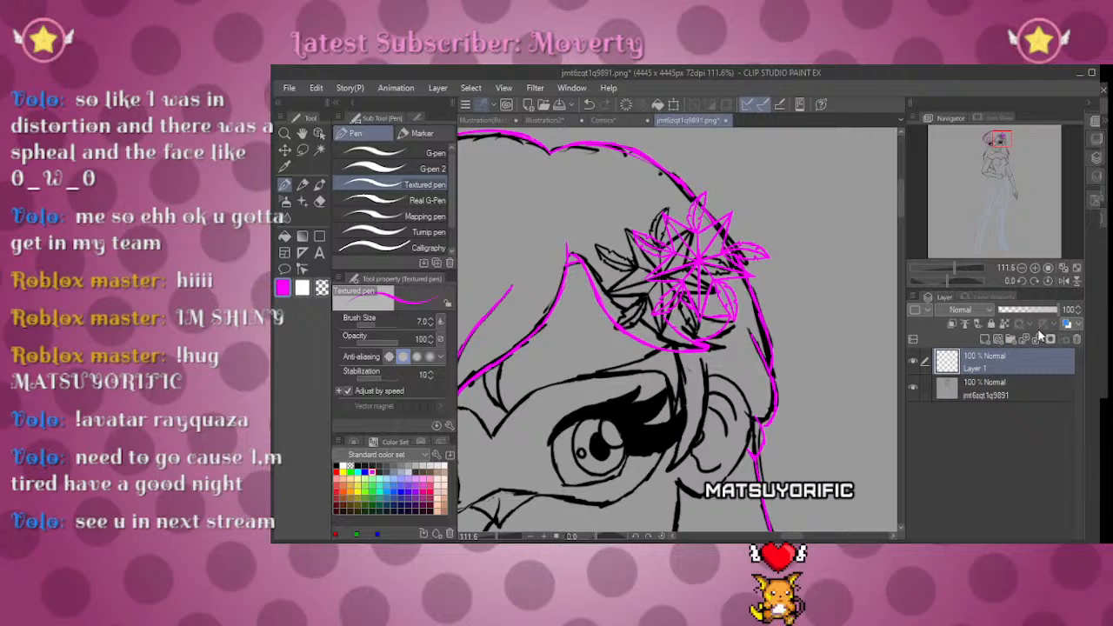
Step: On the jmt6zqt1q9891 sketch layer, cover the black flower, outer hair and long strand lines with background grey using G-pen 2 at size 60
{"action": "left_click", "coordinate": [998, 396]}
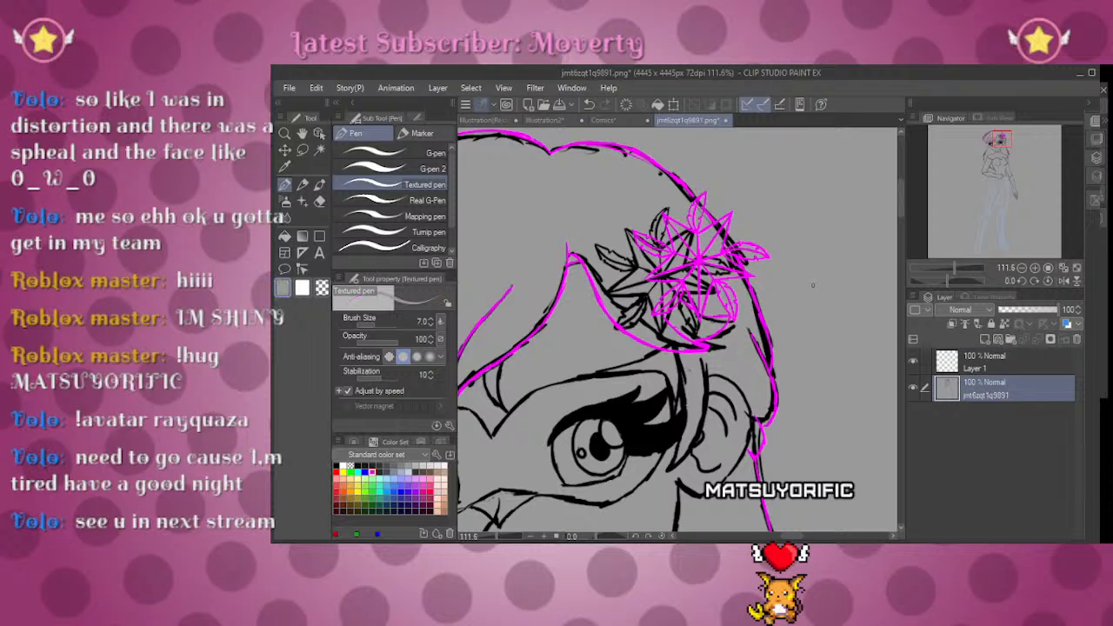
{"action": "left_click", "coordinate": [408, 169]}
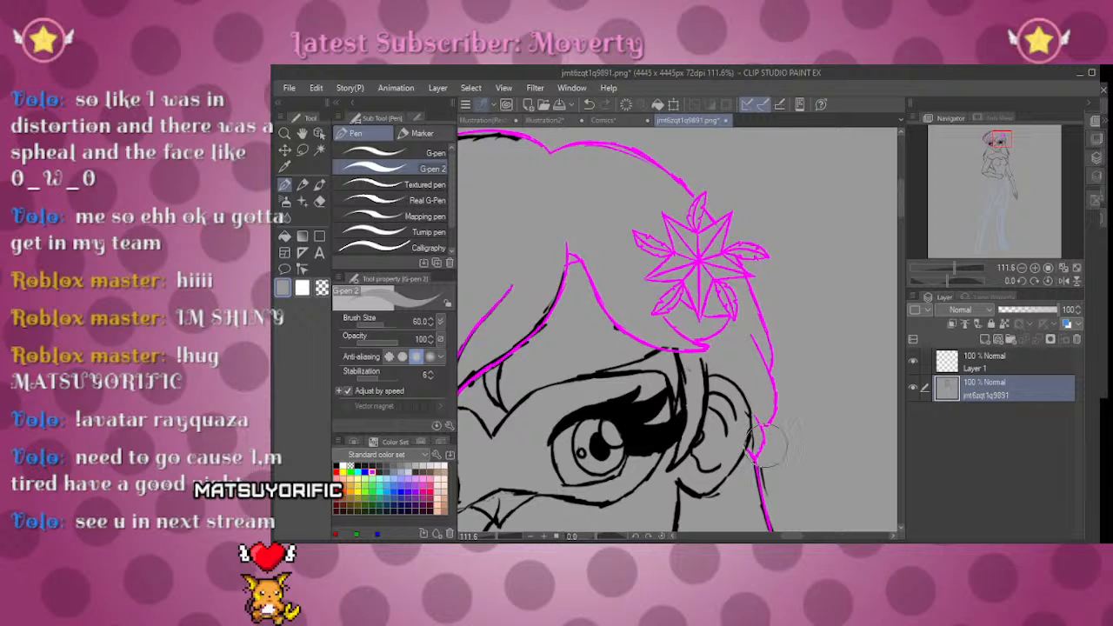
{"action": "left_click_drag", "start_coordinate": [997, 139], "coordinate": [1004, 147]}
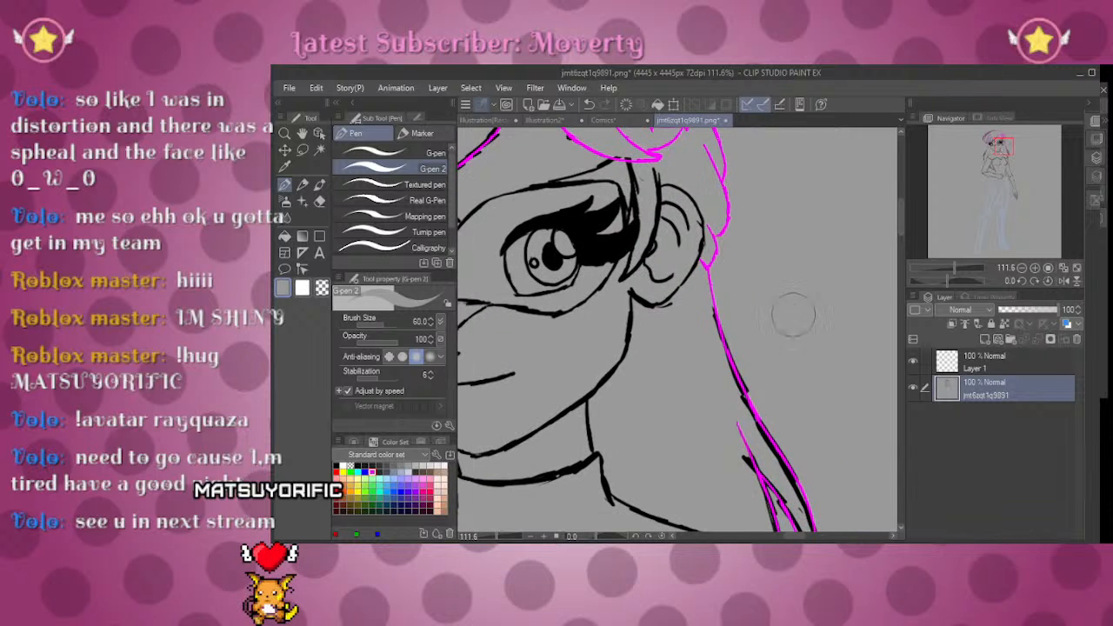
{"action": "scroll", "coordinate": [758, 432], "scroll_direction": "down", "scroll_amount": 5}
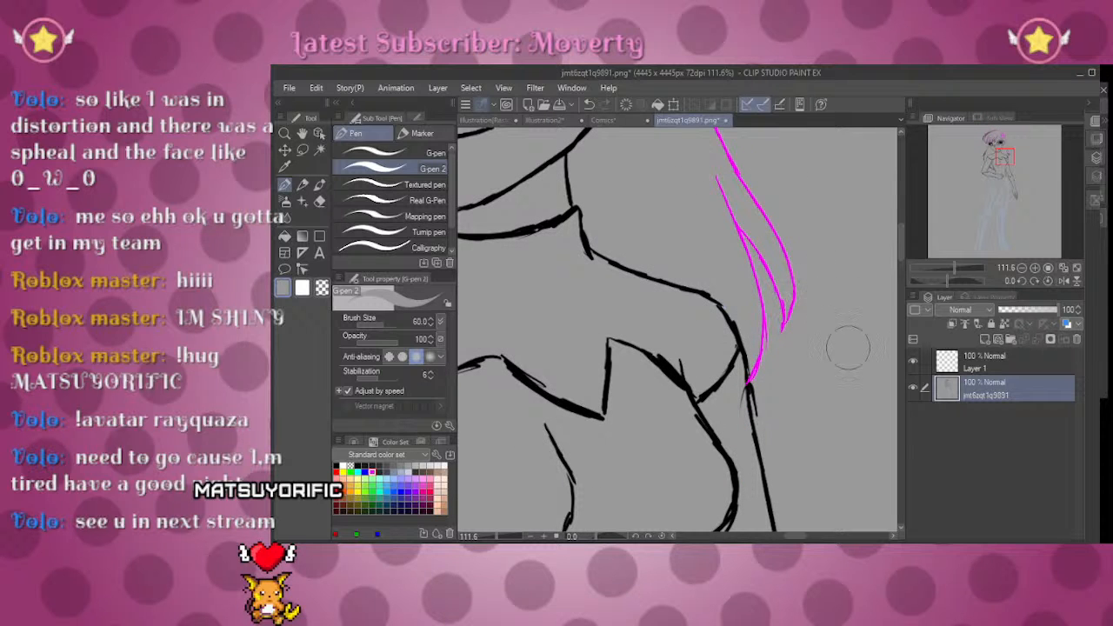
Step: Cover the remaining black sketch lines along the traced fringe and crown with background grey on the sketch layer
{"action": "left_click_drag", "start_coordinate": [1006, 159], "coordinate": [992, 137]}
{"action": "left_click_drag", "start_coordinate": [954, 261], "coordinate": [941, 264]}
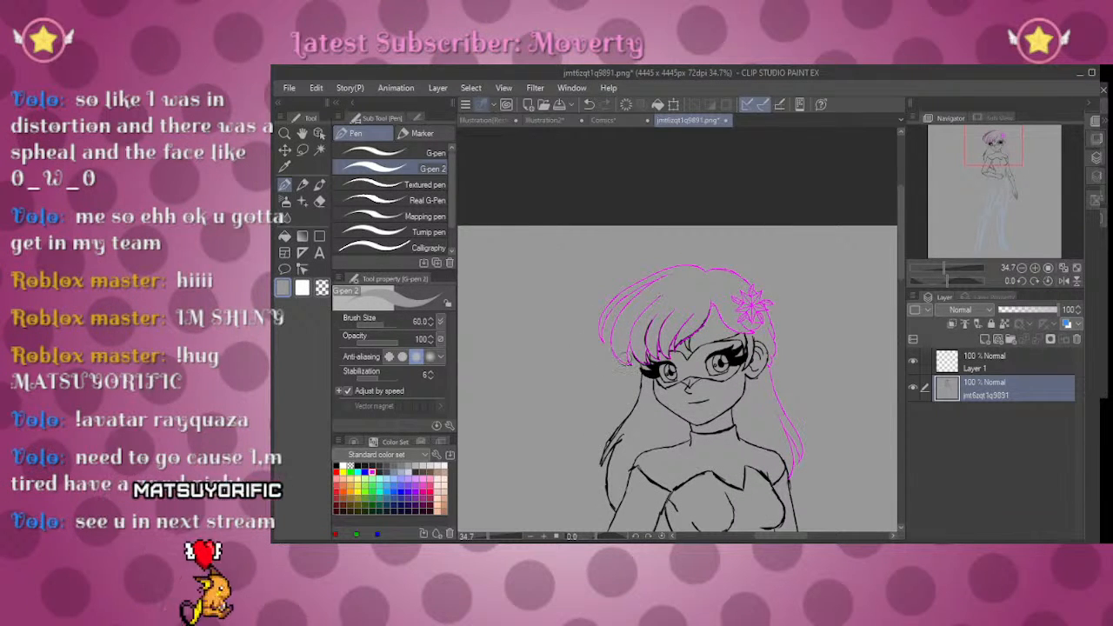
{"action": "left_click_drag", "start_coordinate": [947, 262], "coordinate": [963, 242]}
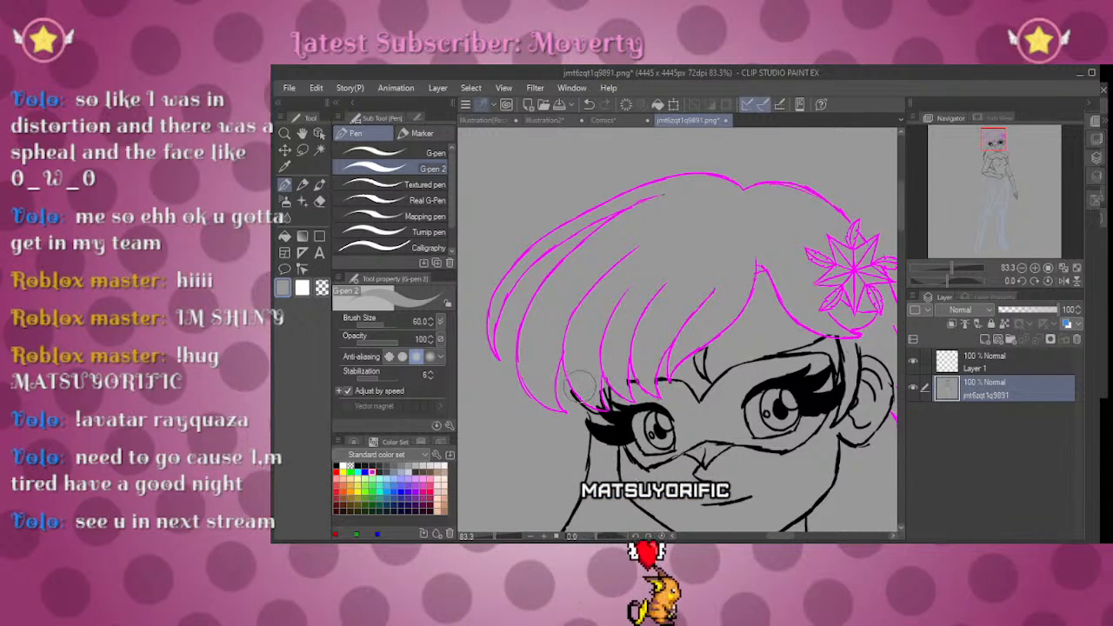
{"action": "left_click_drag", "start_coordinate": [950, 267], "coordinate": [940, 268]}
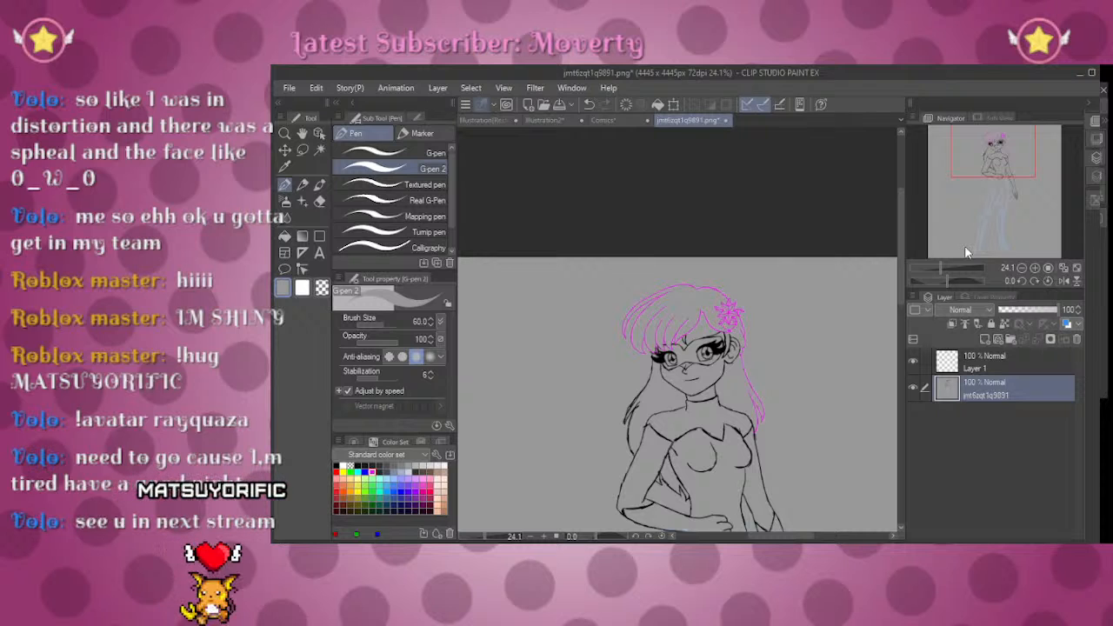
Step: Trace the small pointed shape between the fringe and the mask in magenta on Layer 1 with the Textured pen
{"action": "left_click", "coordinate": [430, 187]}
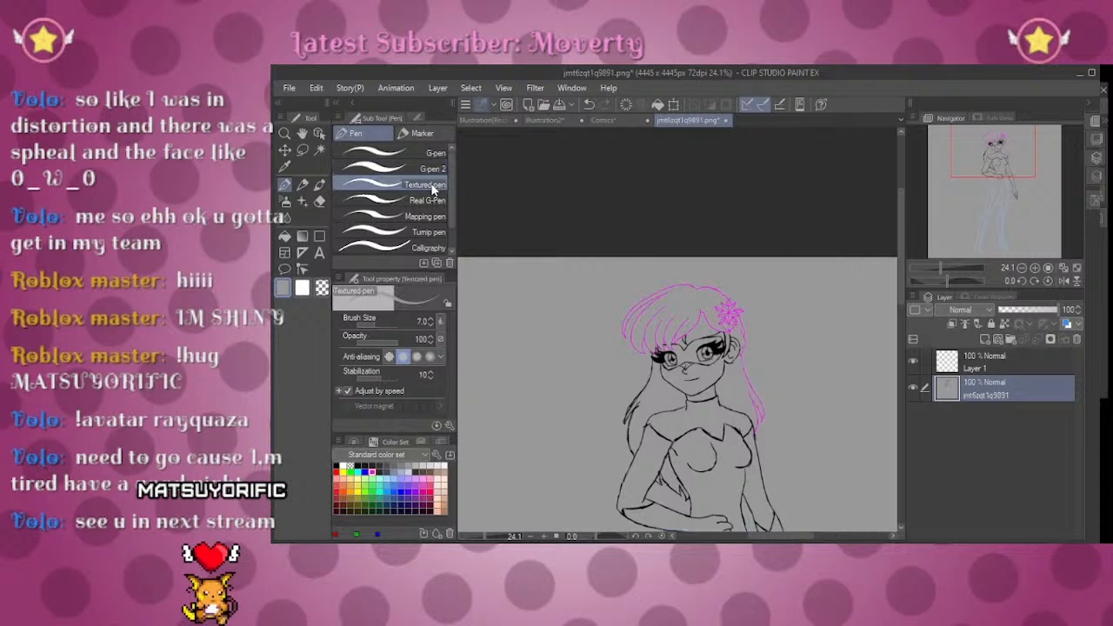
{"action": "left_click", "coordinate": [1002, 367]}
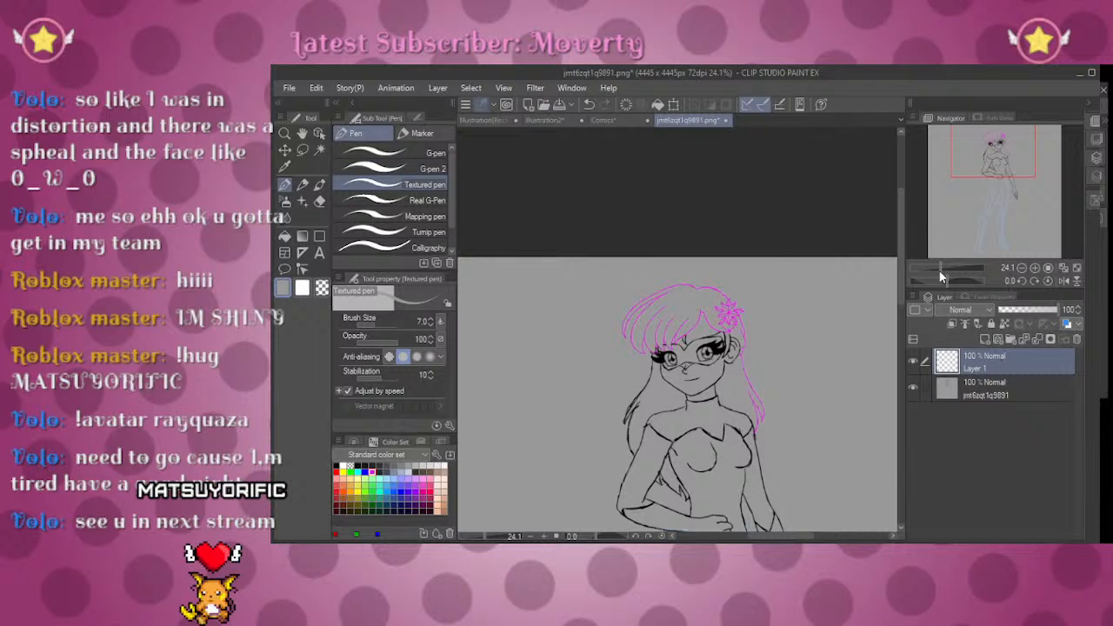
{"action": "left_click_drag", "start_coordinate": [939, 264], "coordinate": [961, 265]}
{"action": "left_click_drag", "start_coordinate": [805, 414], "coordinate": [678, 341]}
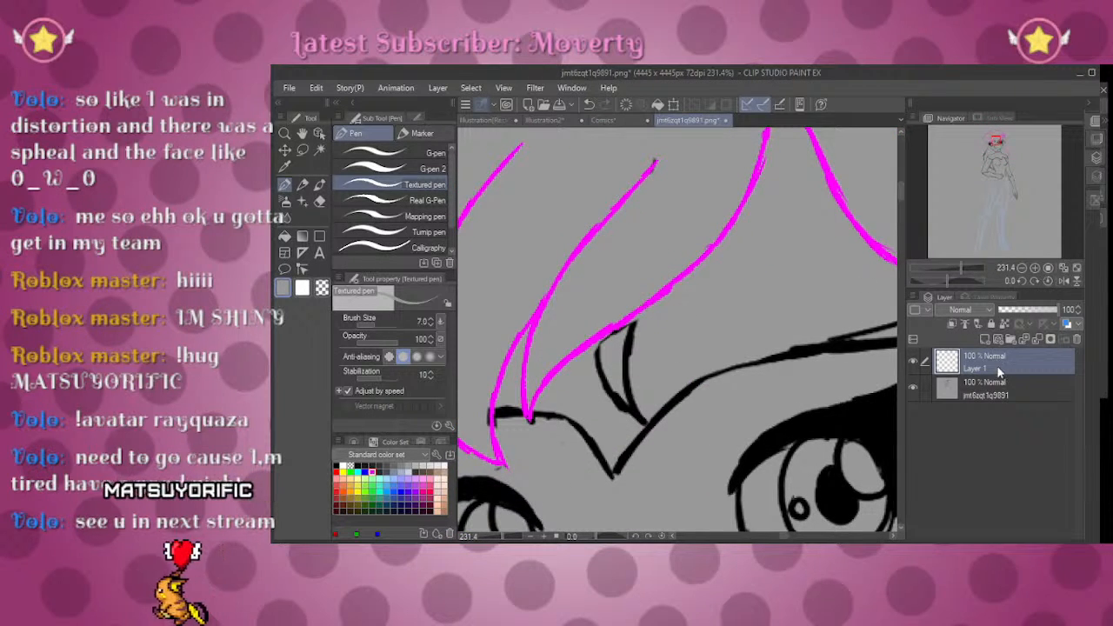
{"action": "left_click", "coordinate": [373, 470]}
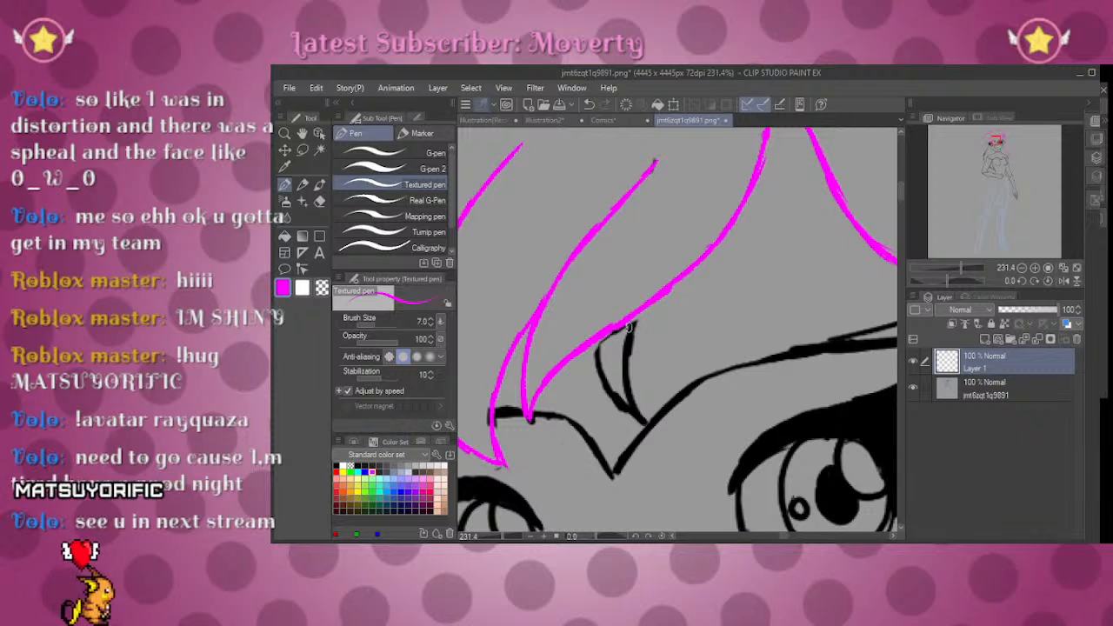
{"action": "left_click_drag", "start_coordinate": [604, 390], "coordinate": [643, 422]}
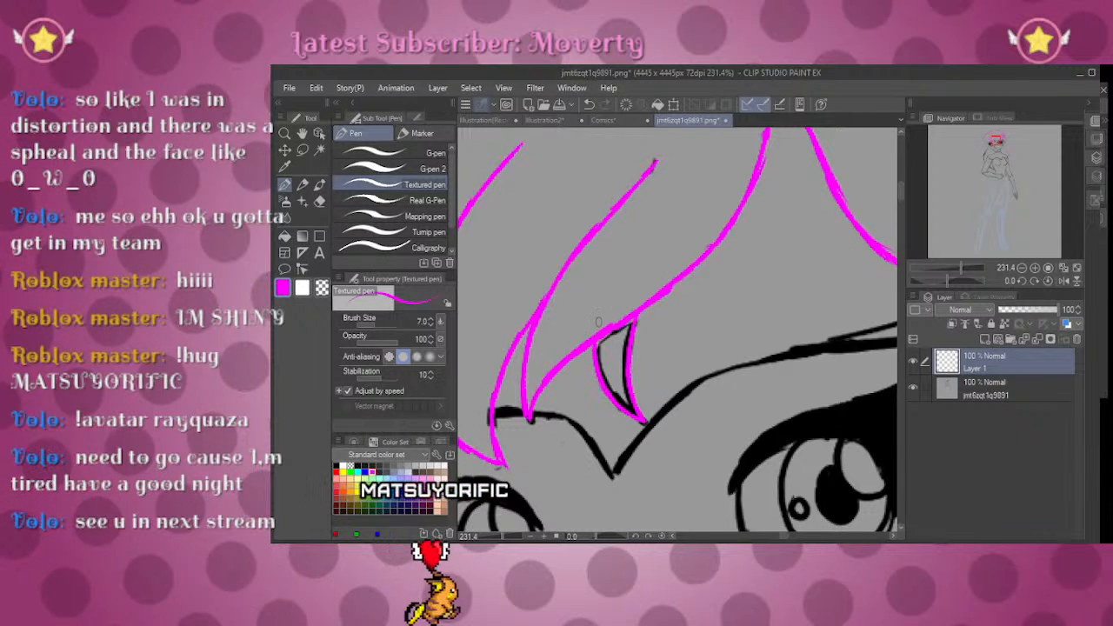
Step: Trace the mask's upper edge in magenta from the hair under the flower to the point between the eyes
{"action": "left_click_drag", "start_coordinate": [956, 264], "coordinate": [939, 279]}
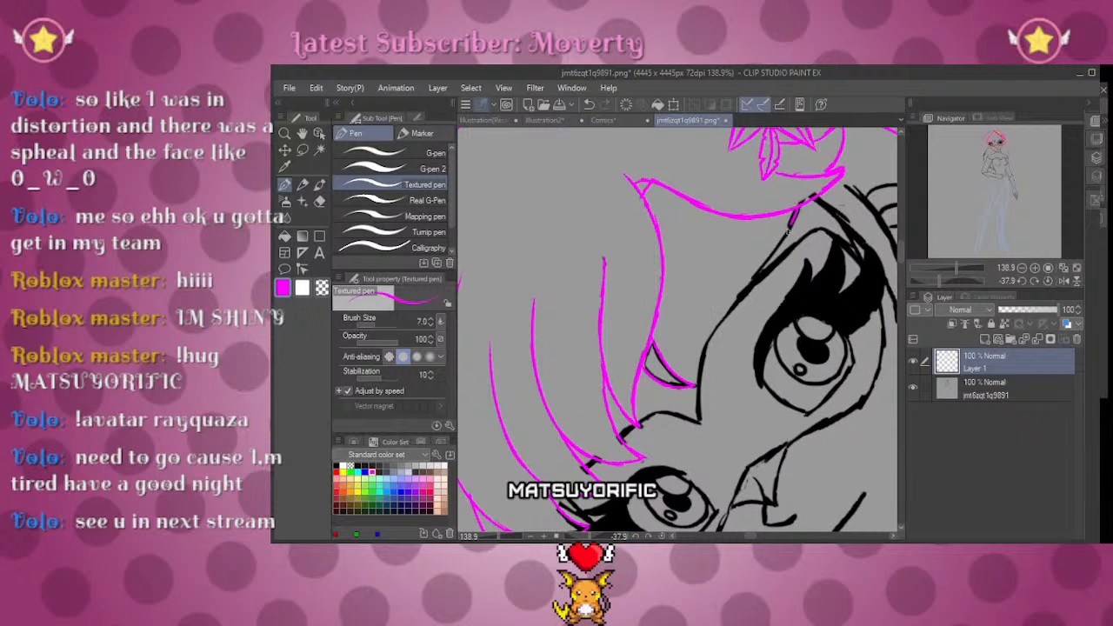
{"action": "left_click_drag", "start_coordinate": [791, 221], "coordinate": [767, 260]}
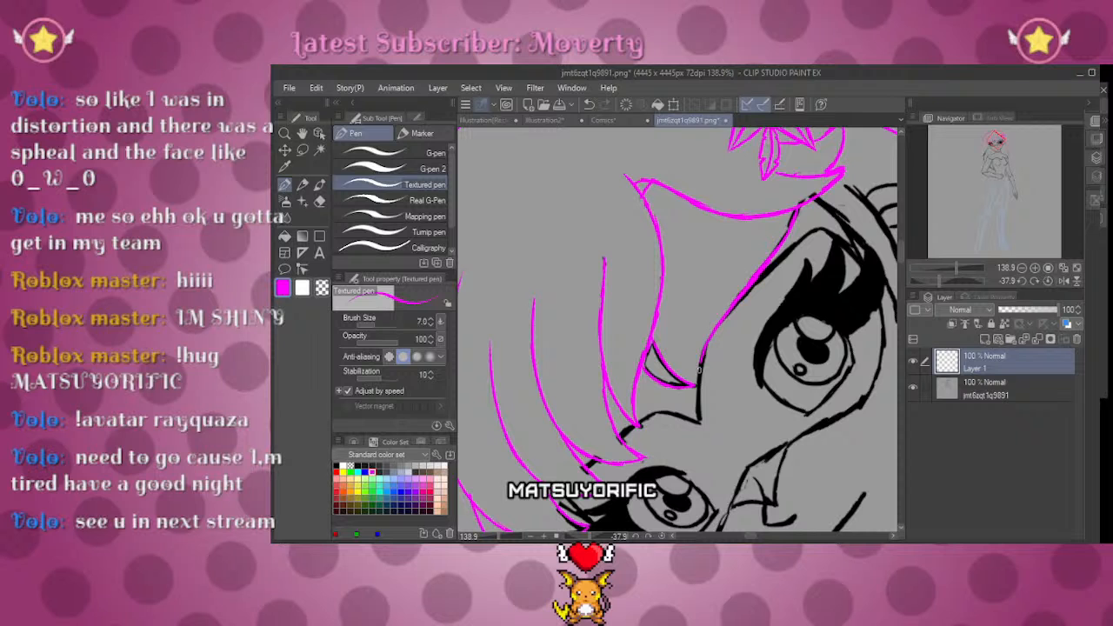
{"action": "left_click_drag", "start_coordinate": [943, 284], "coordinate": [956, 280]}
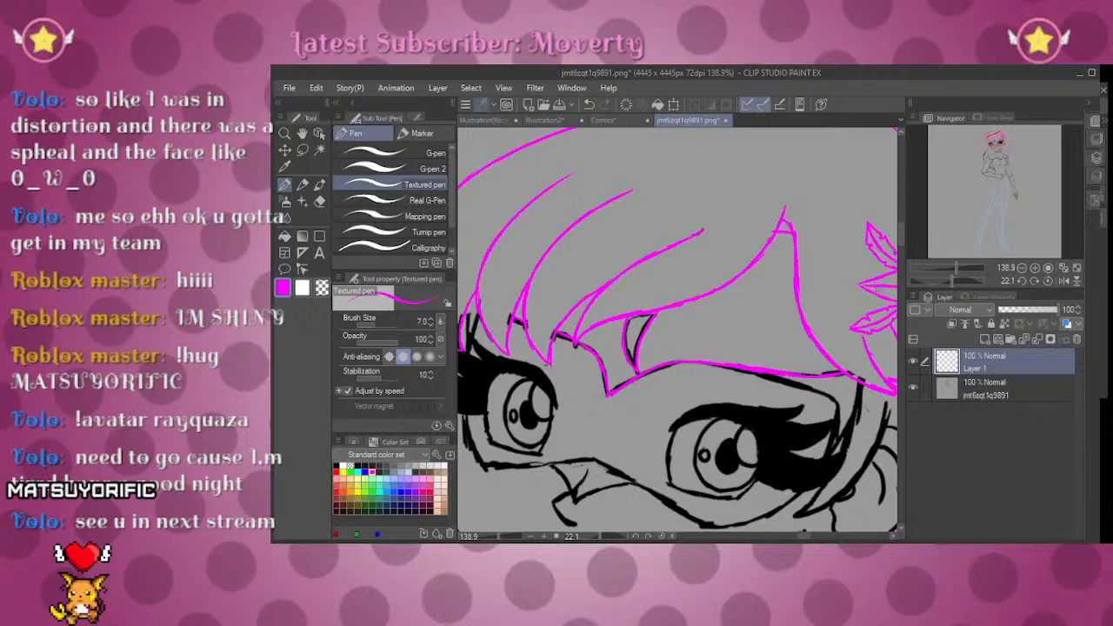
Step: Outline the inner-corner end of the upper eyelash on the flower-side eye in magenta and fill it solid
{"action": "left_click_drag", "start_coordinate": [939, 281], "coordinate": [949, 280]}
{"action": "left_click_drag", "start_coordinate": [821, 295], "coordinate": [731, 177]}
{"action": "left_click_drag", "start_coordinate": [957, 267], "coordinate": [939, 280]}
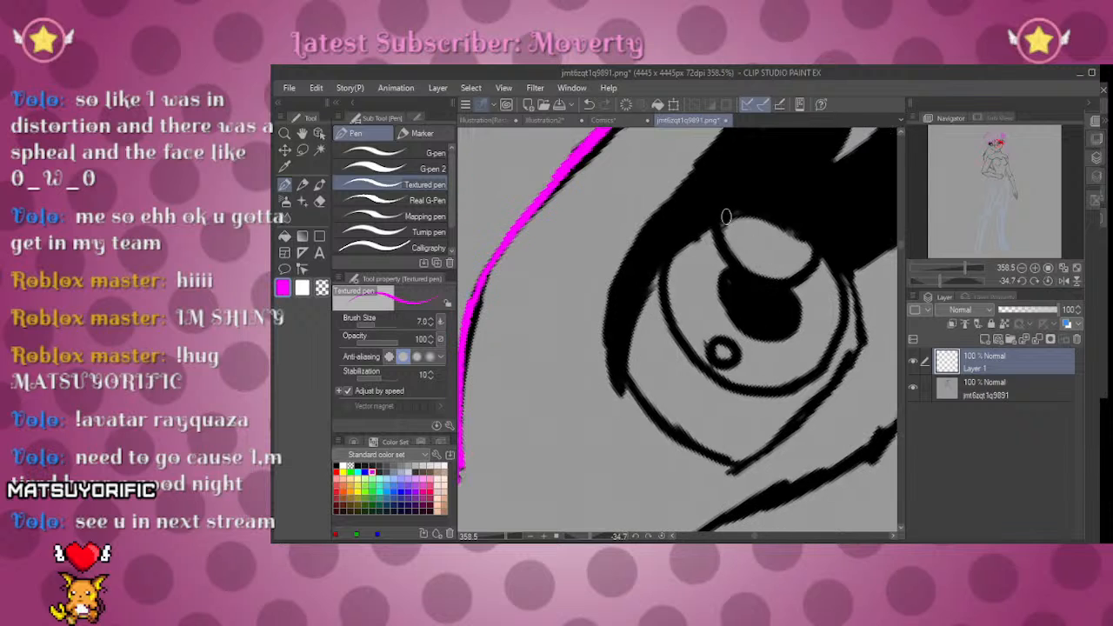
{"action": "mouse_move", "coordinate": [741, 207]}
{"action": "left_mouse_down"}
{"action": "mouse_move", "coordinate": [683, 241]}
{"action": "mouse_move", "coordinate": [721, 219]}
{"action": "mouse_move", "coordinate": [653, 273]}
{"action": "mouse_move", "coordinate": [661, 265]}
{"action": "mouse_move", "coordinate": [633, 315]}
{"action": "left_mouse_up"}
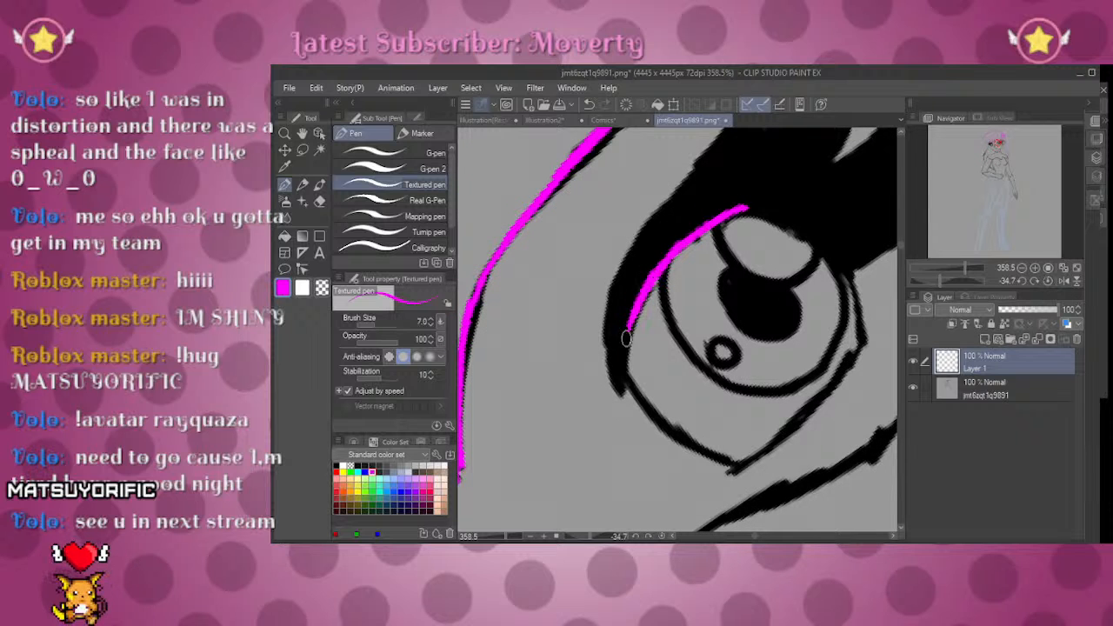
{"action": "mouse_move", "coordinate": [623, 398]}
{"action": "left_mouse_down"}
{"action": "mouse_move", "coordinate": [691, 186]}
{"action": "mouse_move", "coordinate": [644, 261]}
{"action": "left_mouse_up"}
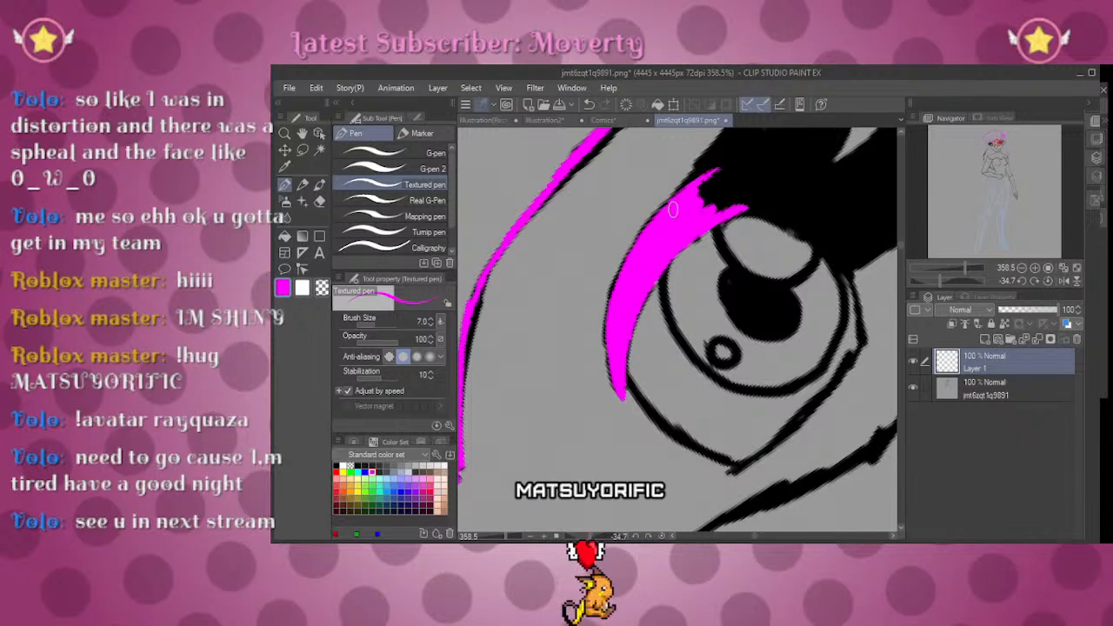
Step: Outline the two inner spikes of the flower-side eye's upper lash in magenta along both edges
{"action": "scroll", "coordinate": [768, 298], "scroll_direction": "up", "scroll_amount": 3}
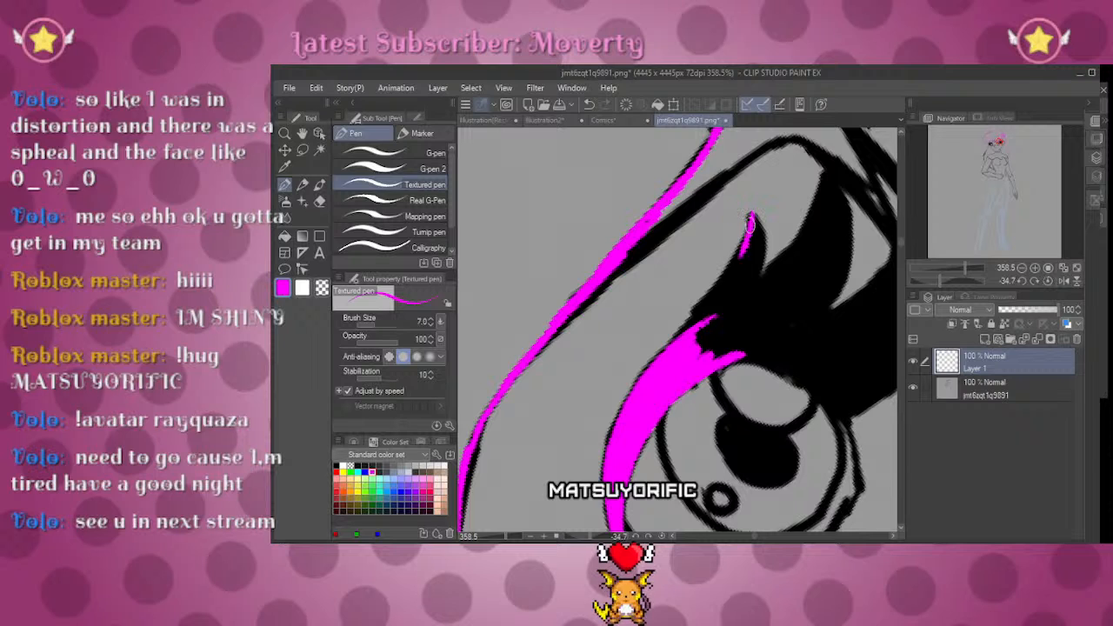
{"action": "left_click_drag", "start_coordinate": [718, 292], "coordinate": [673, 340]}
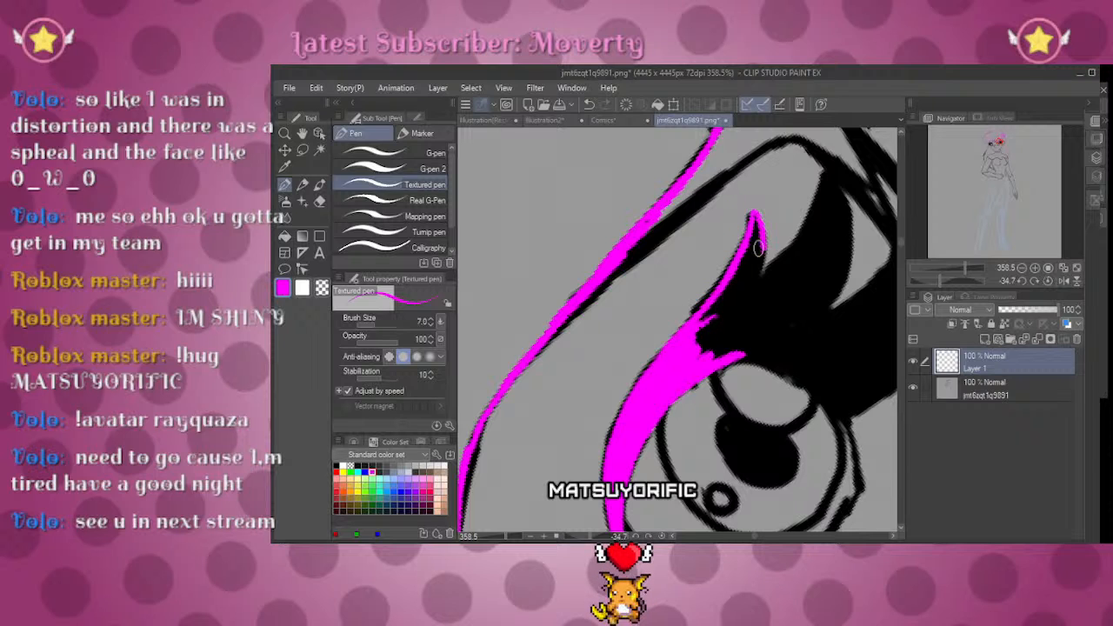
{"action": "left_click_drag", "start_coordinate": [748, 270], "coordinate": [714, 339]}
{"action": "left_click_drag", "start_coordinate": [825, 165], "coordinate": [793, 237]}
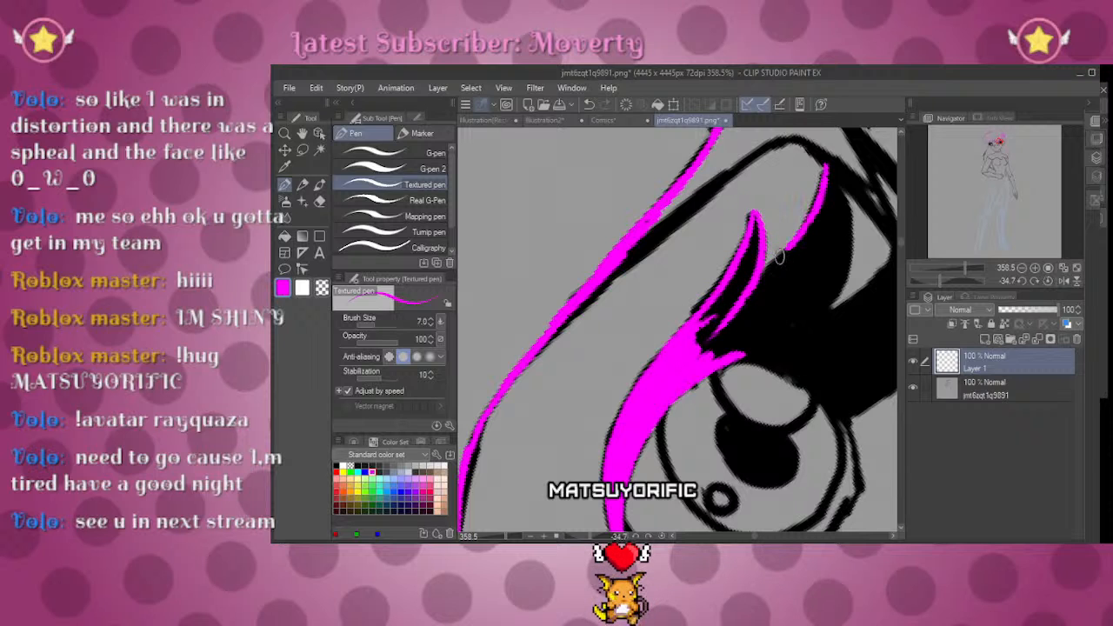
{"action": "left_click_drag", "start_coordinate": [830, 172], "coordinate": [847, 248]}
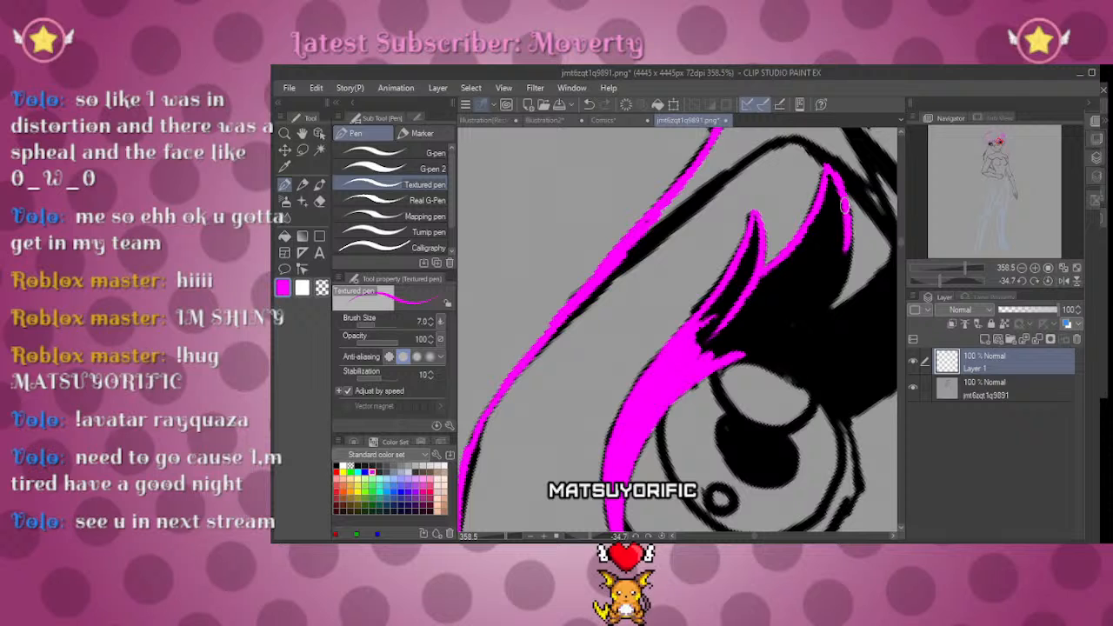
Step: Outline the outermost lash spike in magenta, continuing down its outer edge toward the eye's outer corner
{"action": "mouse_move", "coordinate": [876, 300]}
{"action": "left_mouse_down"}
{"action": "mouse_move", "coordinate": [784, 248]}
{"action": "mouse_move", "coordinate": [772, 266]}
{"action": "left_mouse_up"}
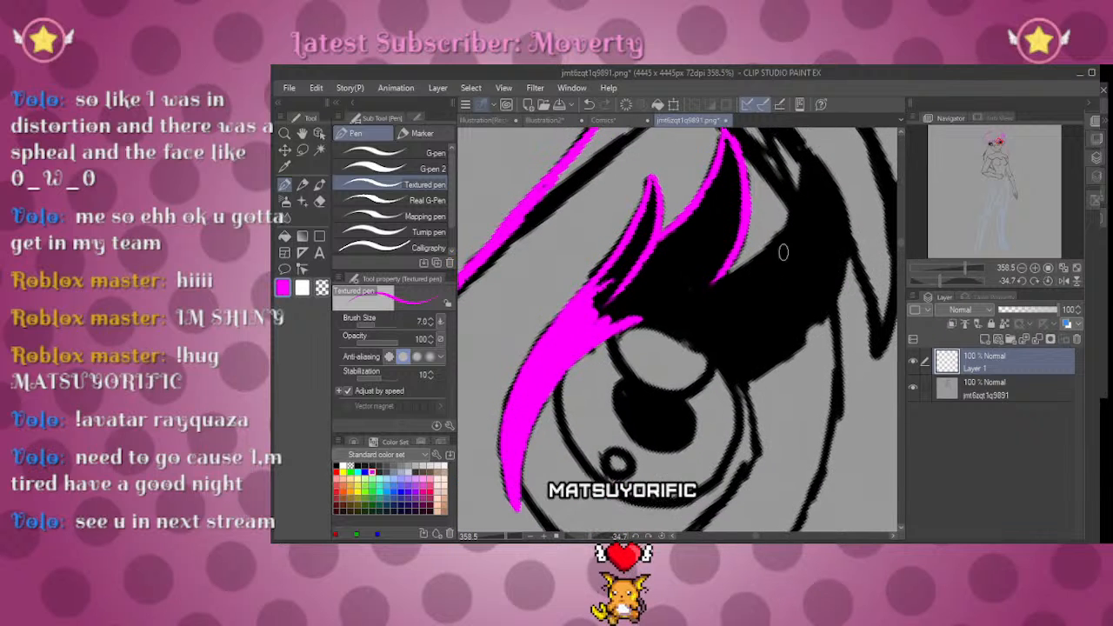
{"action": "mouse_move", "coordinate": [812, 154]}
{"action": "left_mouse_down"}
{"action": "mouse_move", "coordinate": [805, 209]}
{"action": "mouse_move", "coordinate": [806, 165]}
{"action": "mouse_move", "coordinate": [773, 251]}
{"action": "mouse_move", "coordinate": [784, 233]}
{"action": "mouse_move", "coordinate": [720, 284]}
{"action": "left_mouse_up"}
{"action": "mouse_move", "coordinate": [813, 156]}
{"action": "left_mouse_down"}
{"action": "mouse_move", "coordinate": [835, 213]}
{"action": "mouse_move", "coordinate": [836, 199]}
{"action": "mouse_move", "coordinate": [838, 254]}
{"action": "mouse_move", "coordinate": [841, 244]}
{"action": "mouse_move", "coordinate": [804, 344]}
{"action": "mouse_move", "coordinate": [819, 322]}
{"action": "mouse_move", "coordinate": [746, 378]}
{"action": "left_mouse_up"}
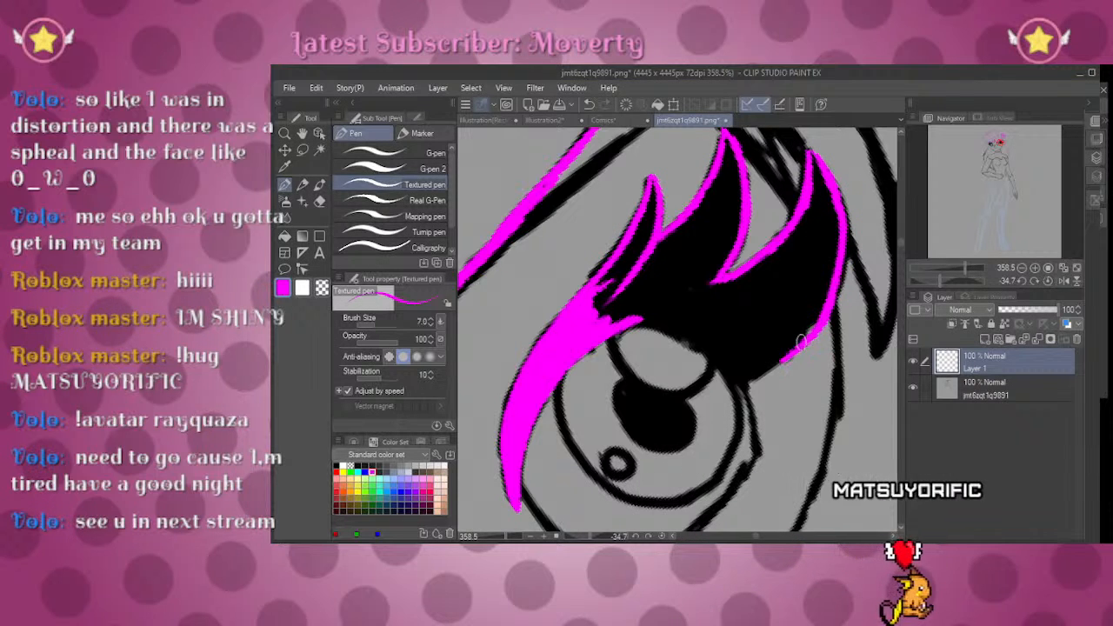
Step: Outline the upper lash's lower edge around the flower-side eyeball in magenta, extending to the eye's outer corner, and thicken the line
{"action": "left_click", "coordinate": [1064, 282]}
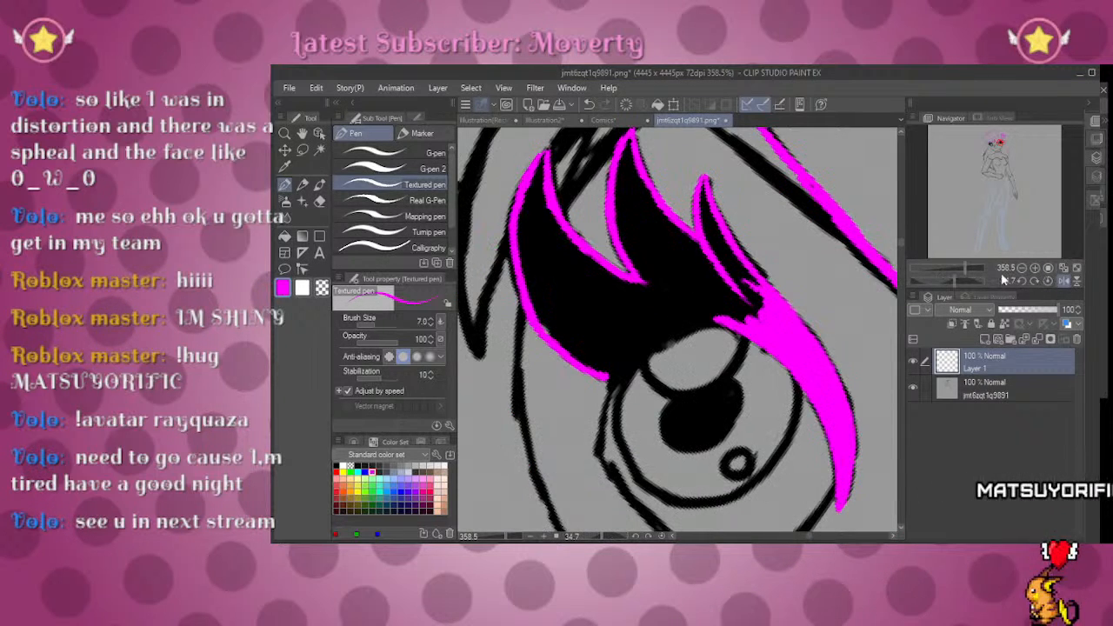
{"action": "left_click_drag", "start_coordinate": [949, 279], "coordinate": [937, 279]}
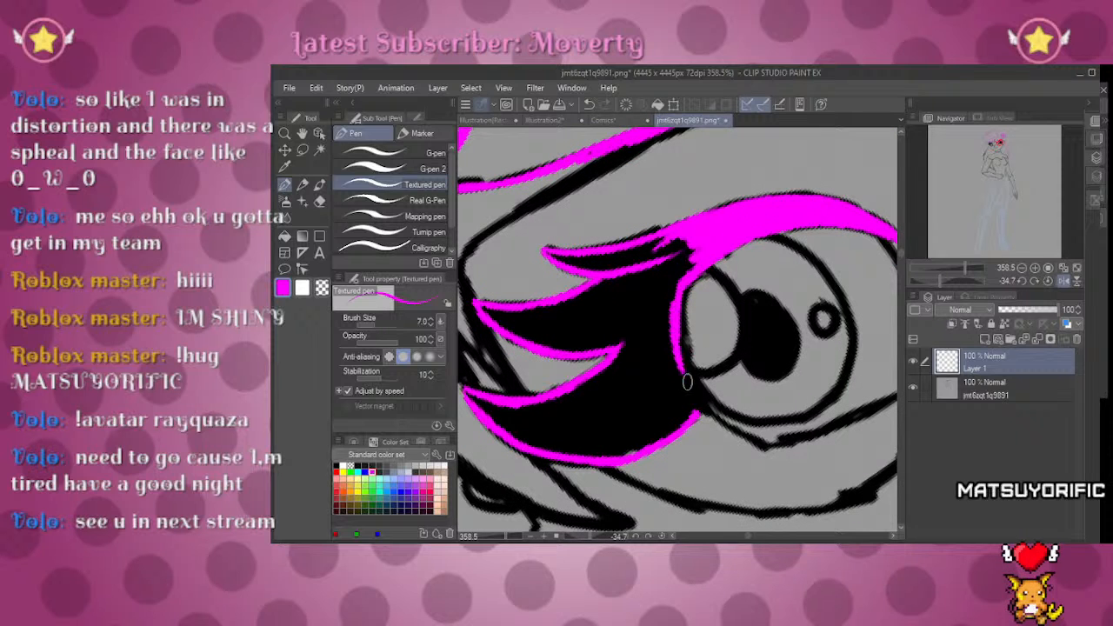
{"action": "left_click_drag", "start_coordinate": [680, 379], "coordinate": [736, 436]}
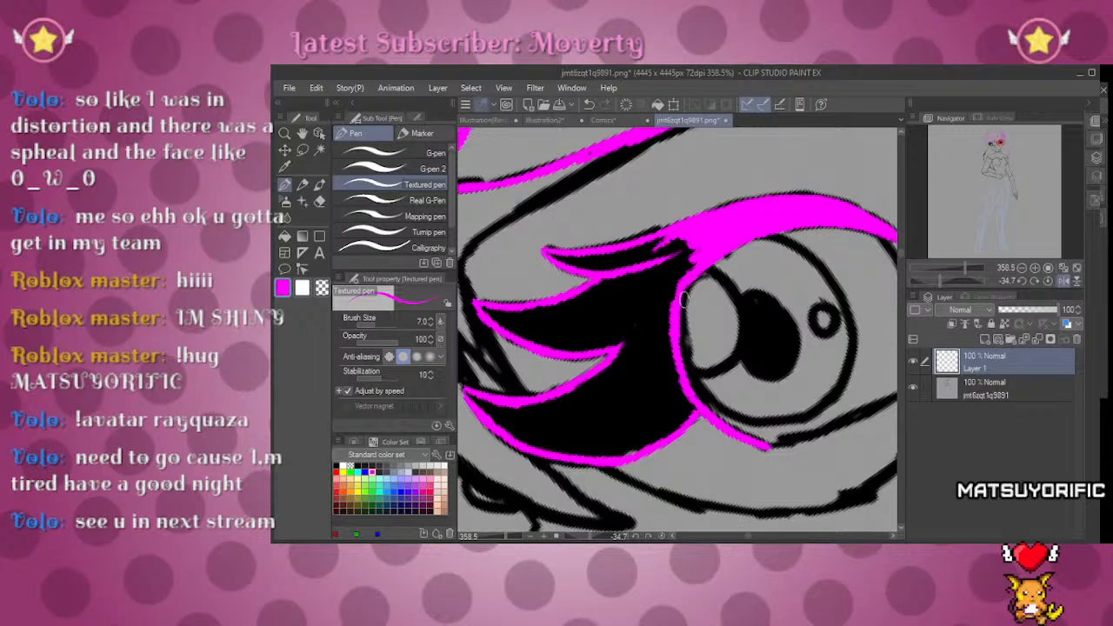
{"action": "left_click_drag", "start_coordinate": [680, 275], "coordinate": [675, 371]}
{"action": "left_click_drag", "start_coordinate": [671, 299], "coordinate": [685, 263]}
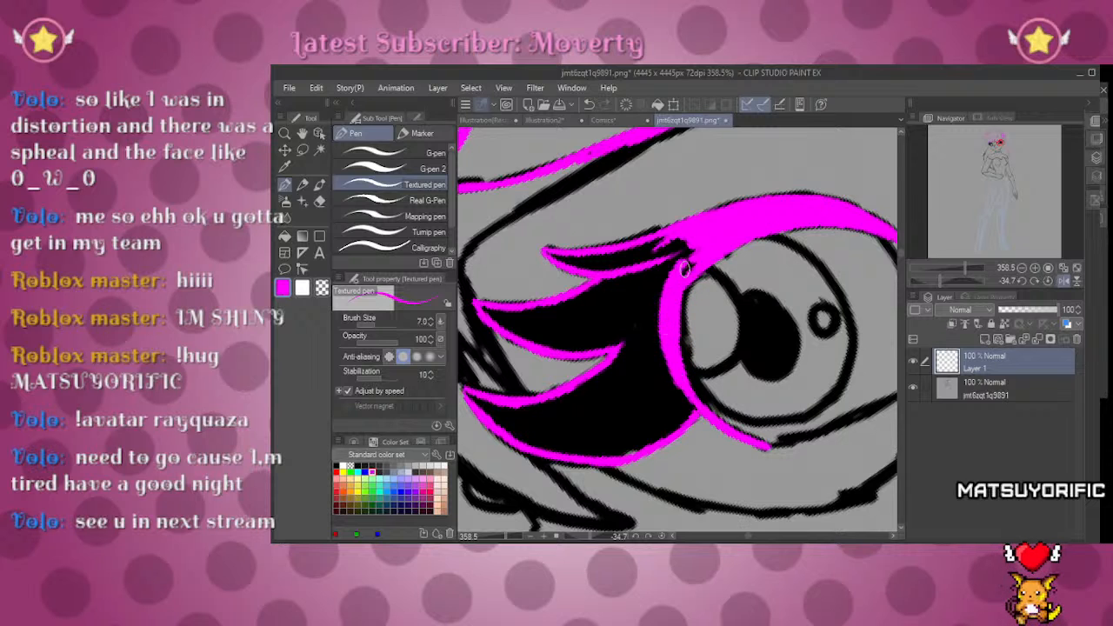
{"action": "key", "text": "e"}
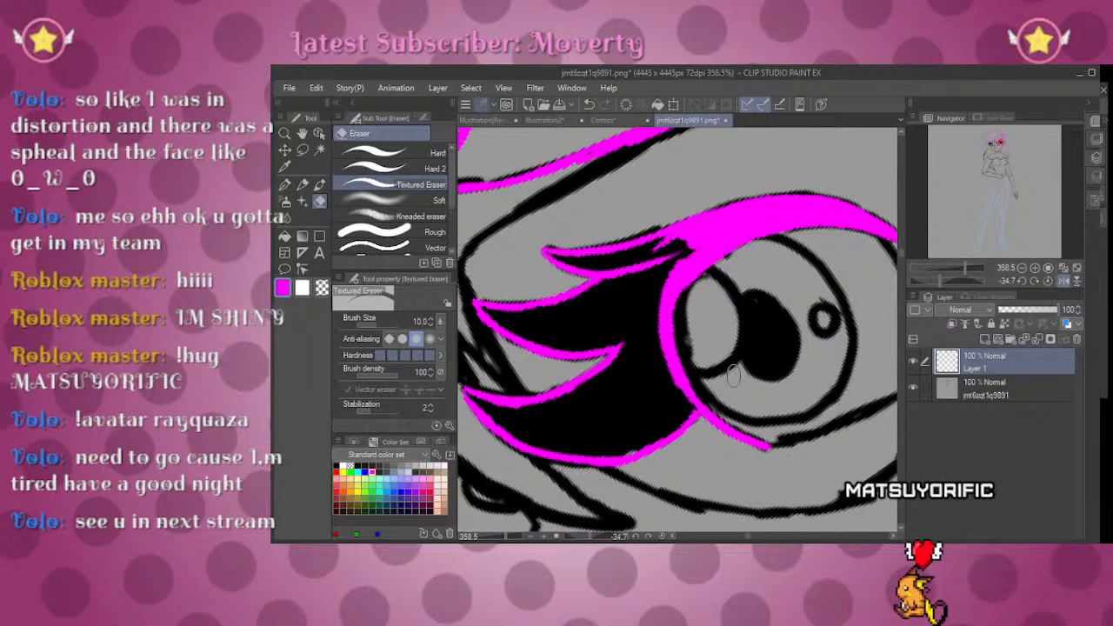
{"action": "key", "text": "p"}
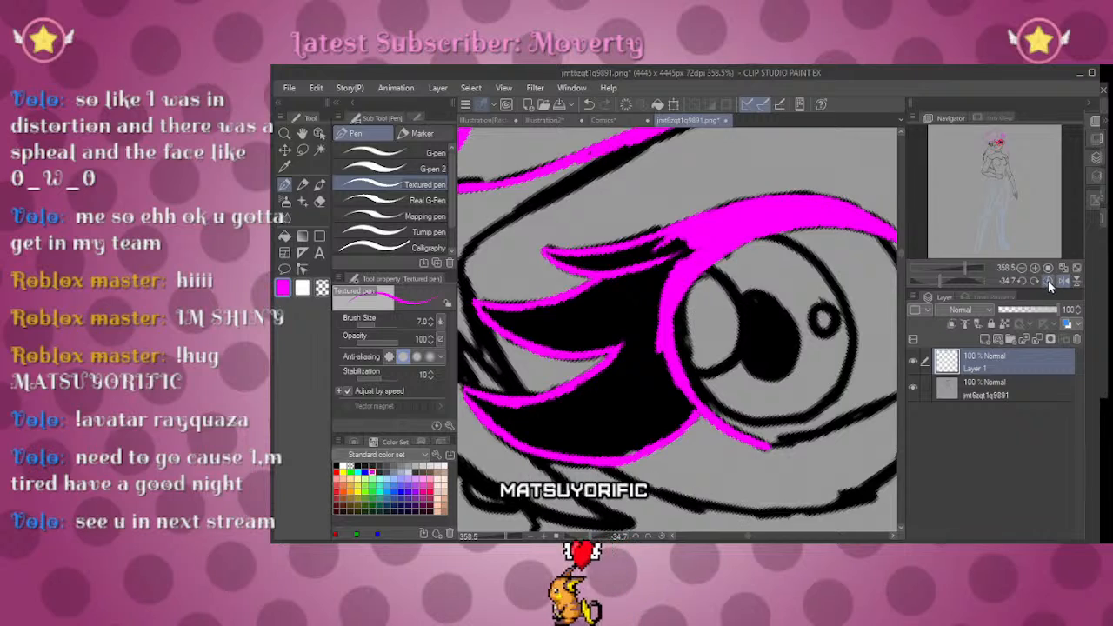
Step: Fill the innermost and middle lash spikes of the flower-side eye solid magenta
{"action": "left_click", "coordinate": [941, 279]}
{"action": "left_click_drag", "start_coordinate": [942, 278], "coordinate": [959, 276]}
{"action": "mouse_move", "coordinate": [760, 198]}
{"action": "left_mouse_down"}
{"action": "mouse_move", "coordinate": [742, 239]}
{"action": "mouse_move", "coordinate": [748, 300]}
{"action": "mouse_move", "coordinate": [752, 224]}
{"action": "left_mouse_up"}
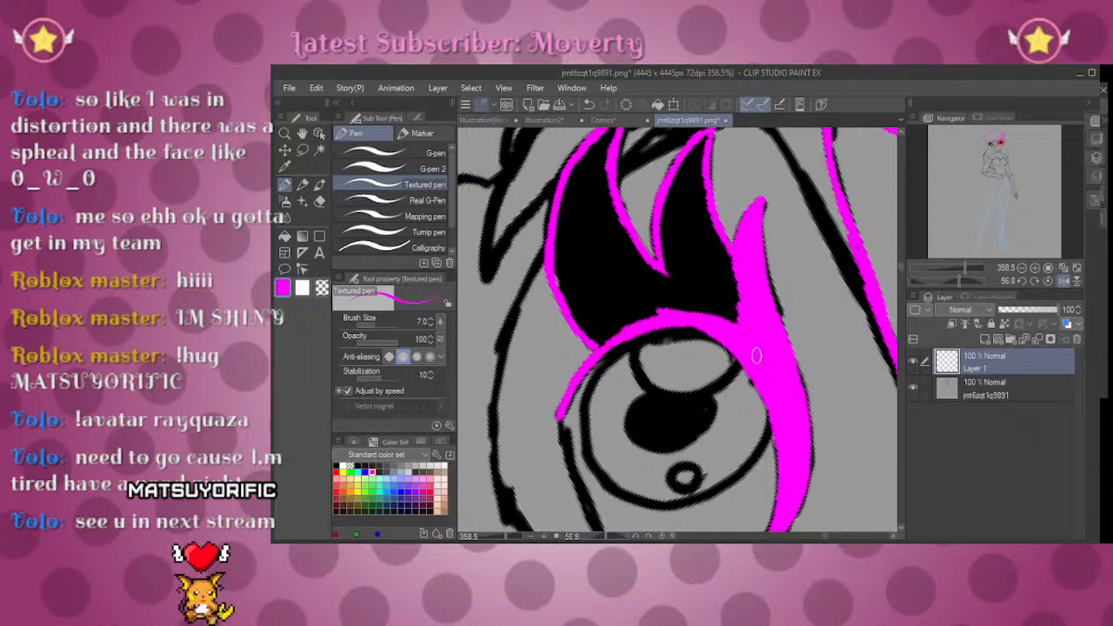
{"action": "left_click_drag", "start_coordinate": [737, 249], "coordinate": [713, 345]}
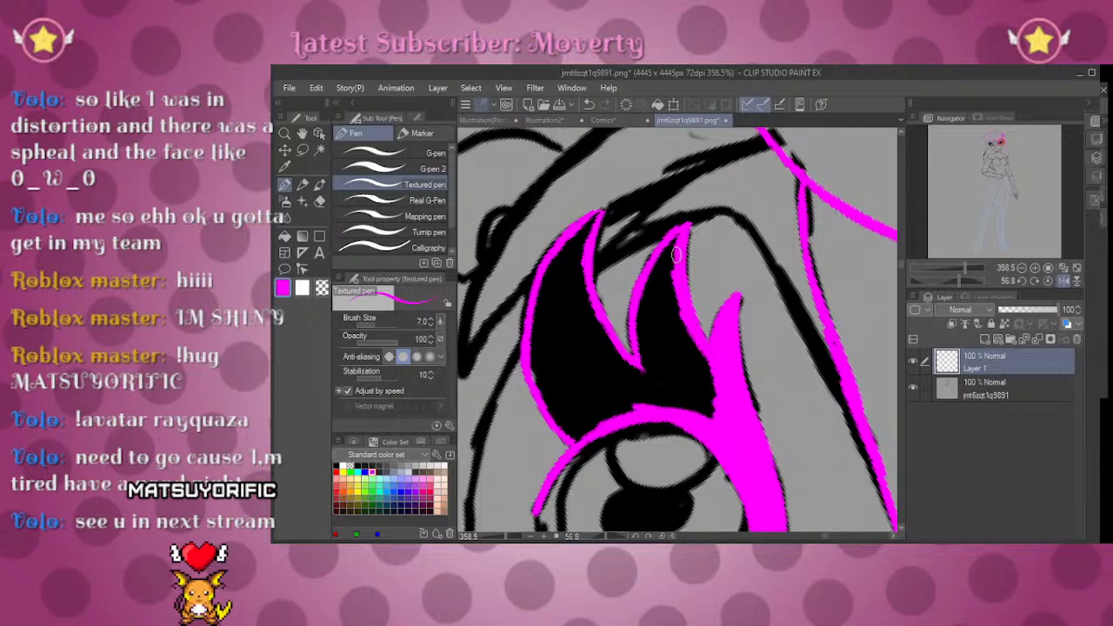
{"action": "left_click_drag", "start_coordinate": [676, 240], "coordinate": [669, 246]}
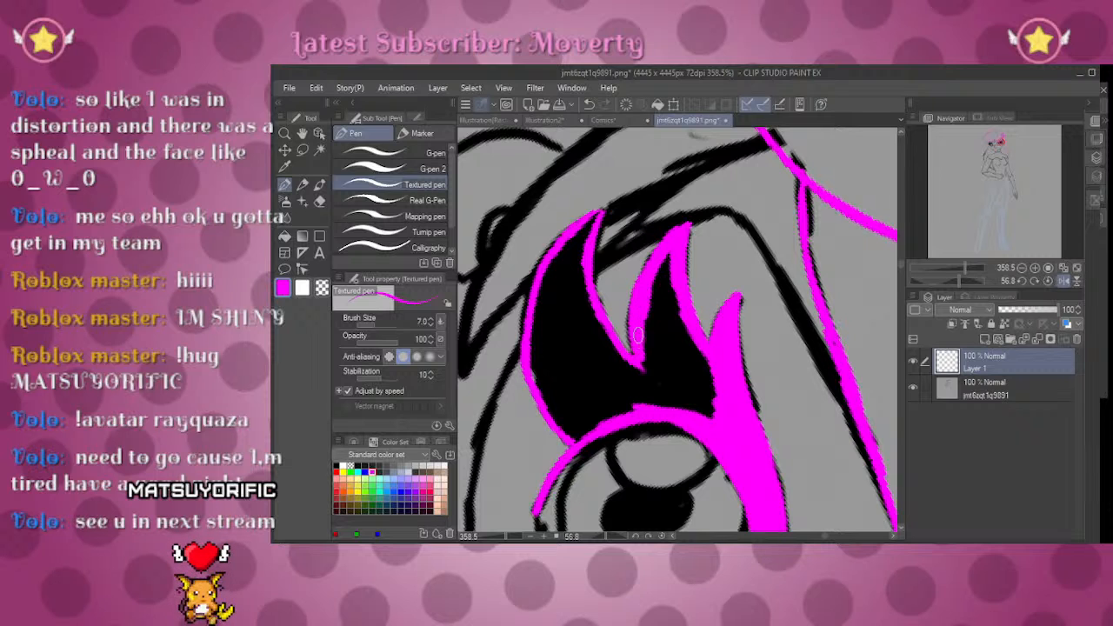
{"action": "left_click_drag", "start_coordinate": [647, 300], "coordinate": [657, 303]}
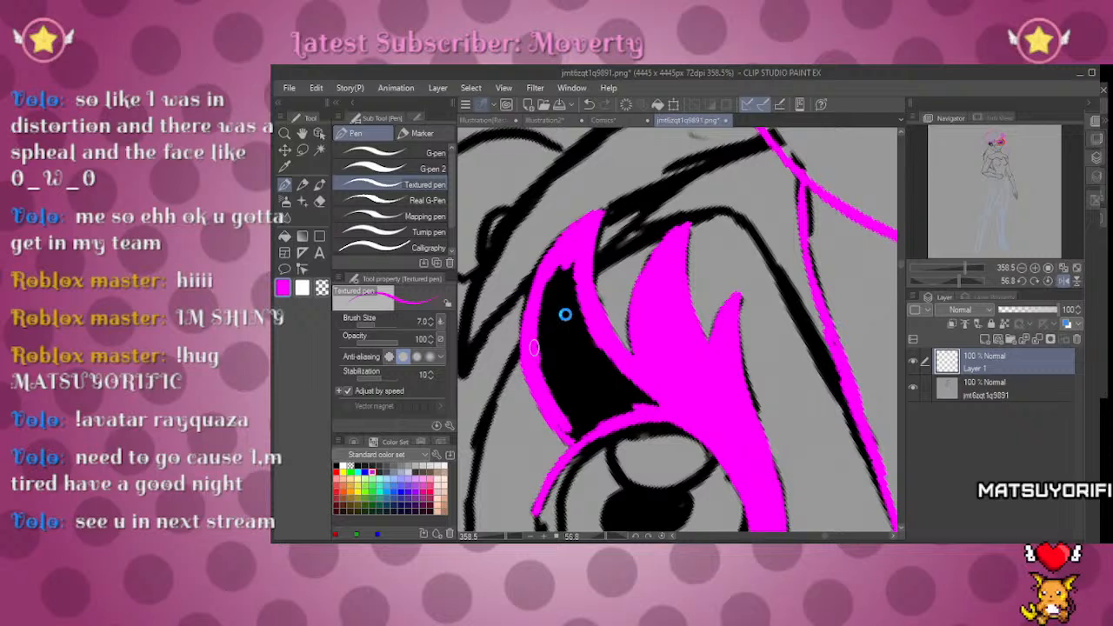
Step: Fill the outermost lash spike and the remaining black lash body of the flower-side eye solid magenta
{"action": "left_click_drag", "start_coordinate": [542, 300], "coordinate": [567, 256]}
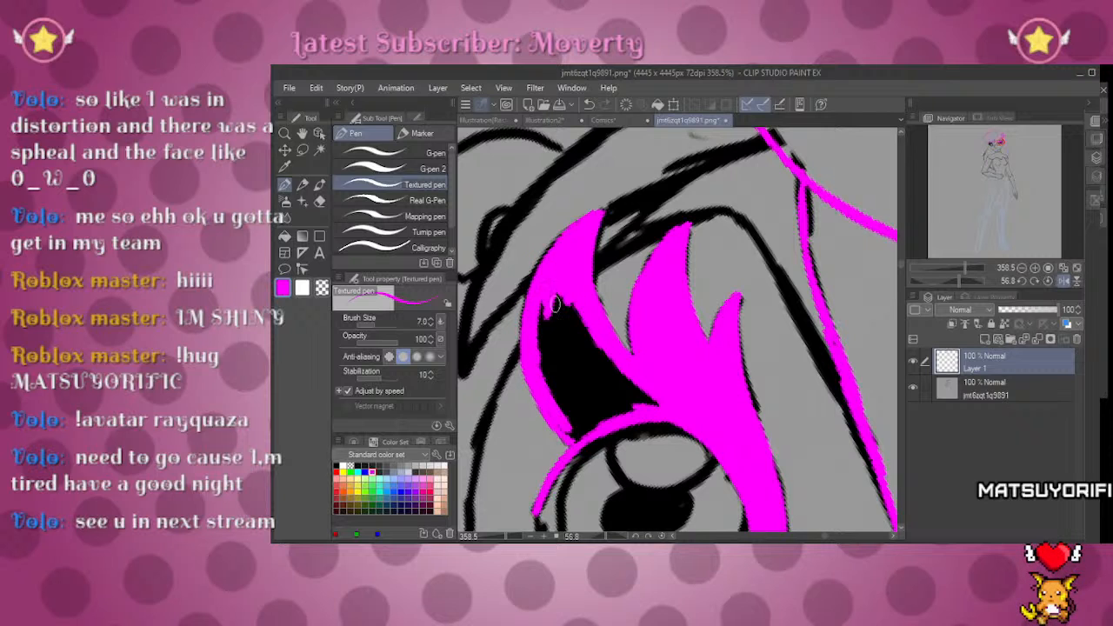
{"action": "mouse_move", "coordinate": [539, 346]}
{"action": "left_mouse_down"}
{"action": "mouse_move", "coordinate": [553, 369]}
{"action": "mouse_move", "coordinate": [565, 292]}
{"action": "left_mouse_up"}
{"action": "left_click_drag", "start_coordinate": [958, 280], "coordinate": [940, 279]}
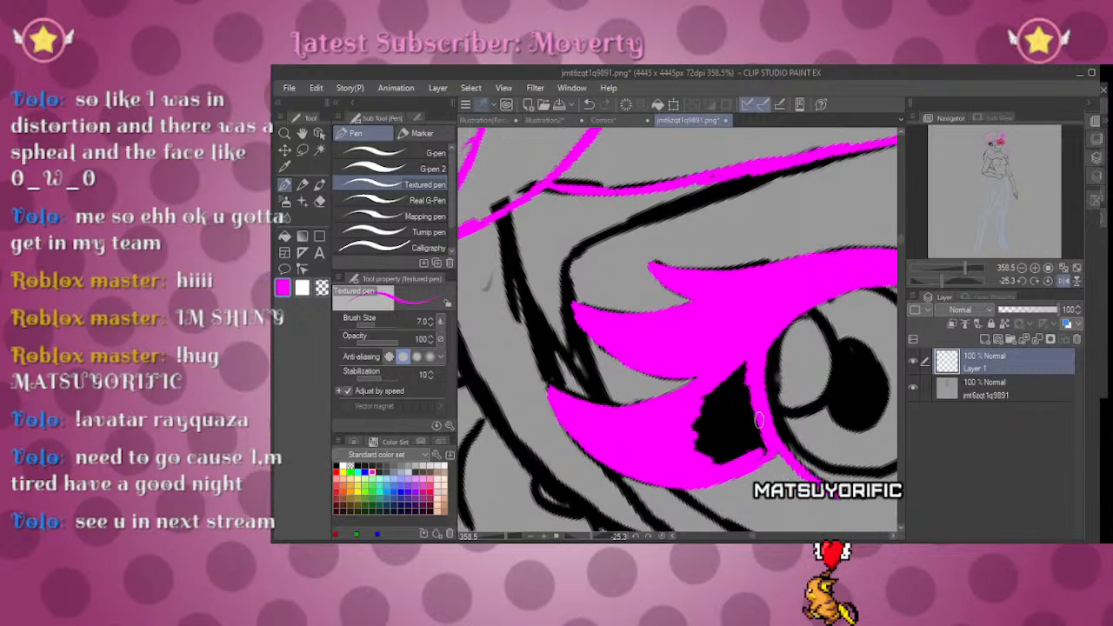
{"action": "mouse_move", "coordinate": [741, 372]}
{"action": "left_mouse_down"}
{"action": "mouse_move", "coordinate": [724, 392]}
{"action": "mouse_move", "coordinate": [749, 395]}
{"action": "mouse_move", "coordinate": [768, 452]}
{"action": "mouse_move", "coordinate": [764, 431]}
{"action": "mouse_move", "coordinate": [727, 451]}
{"action": "mouse_move", "coordinate": [752, 434]}
{"action": "mouse_move", "coordinate": [747, 411]}
{"action": "mouse_move", "coordinate": [727, 407]}
{"action": "mouse_move", "coordinate": [689, 451]}
{"action": "mouse_move", "coordinate": [718, 424]}
{"action": "left_mouse_up"}
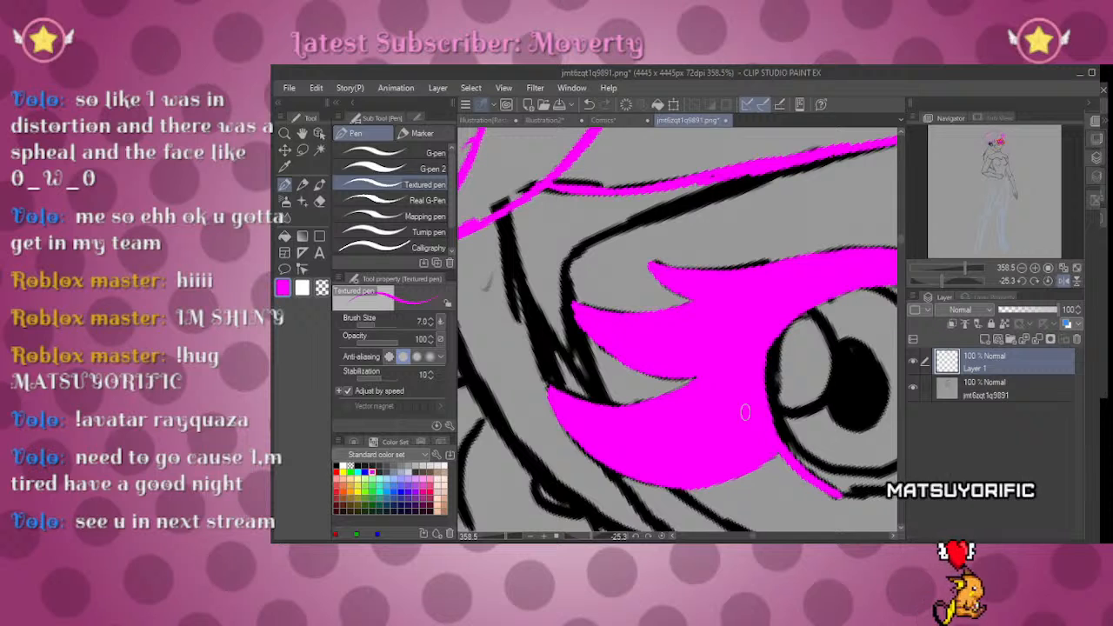
{"action": "key", "text": "alt+Tab"}
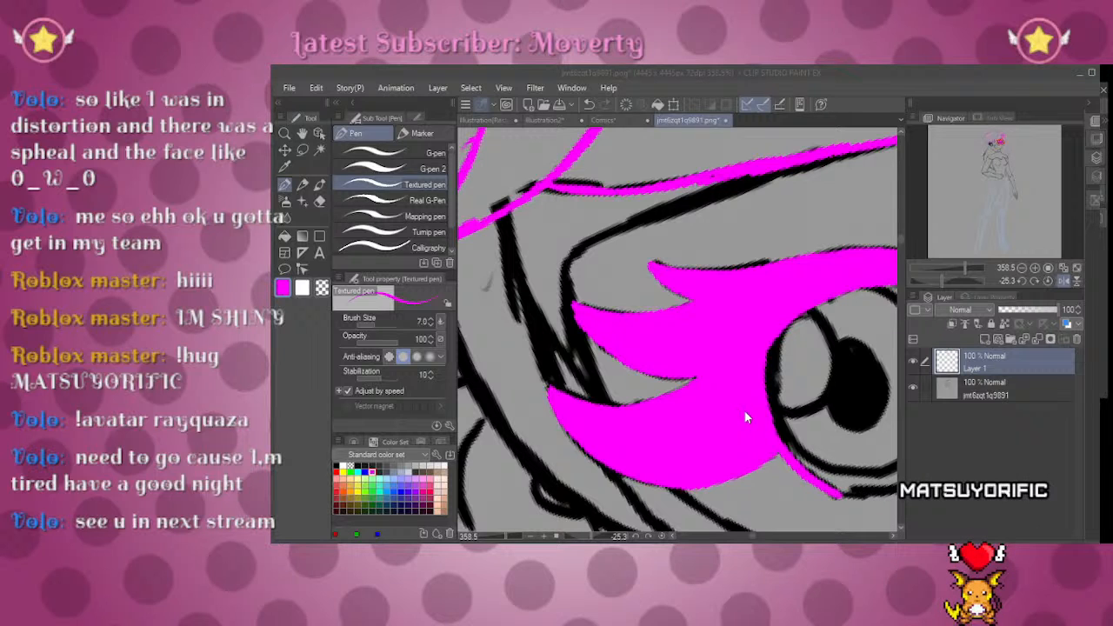
{"action": "key", "text": "alt+Tab"}
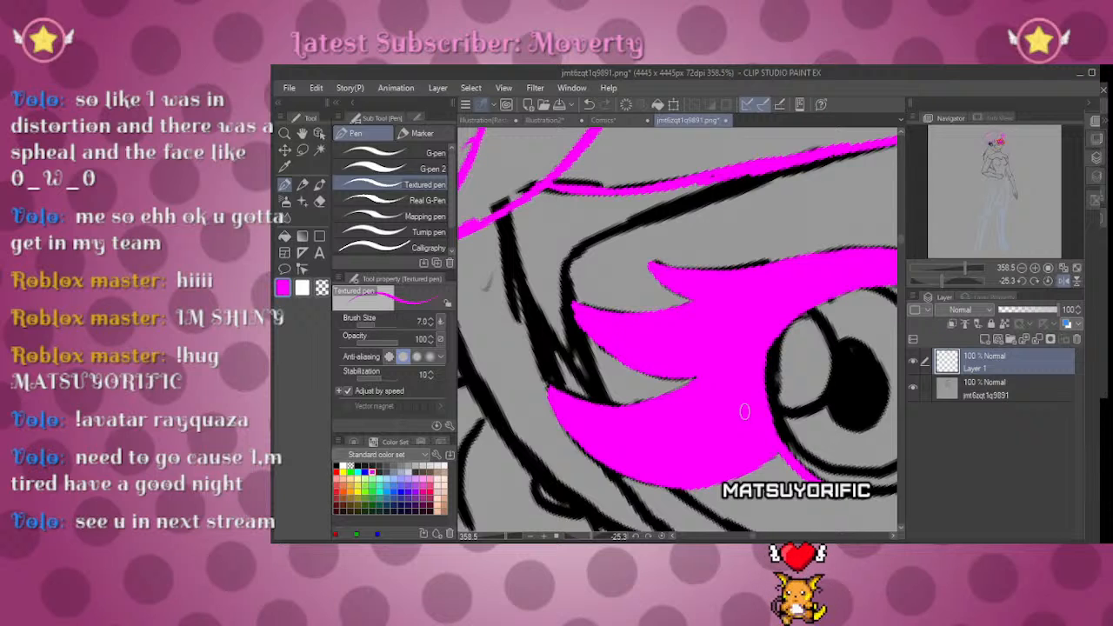
Step: Trace the mask's side edges and strap between the flower and the outer lashes in magenta, starting the lower edge under the eye
{"action": "left_click_drag", "start_coordinate": [963, 268], "coordinate": [960, 272]}
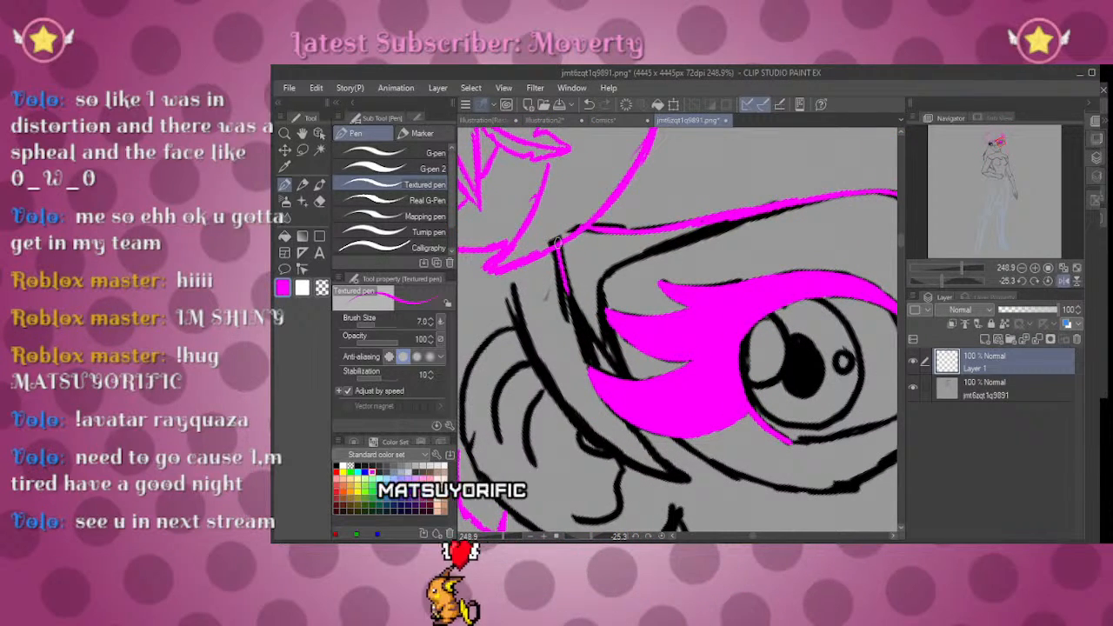
{"action": "mouse_move", "coordinate": [557, 246]}
{"action": "left_mouse_down"}
{"action": "mouse_move", "coordinate": [605, 385]}
{"action": "mouse_move", "coordinate": [717, 488]}
{"action": "left_mouse_up"}
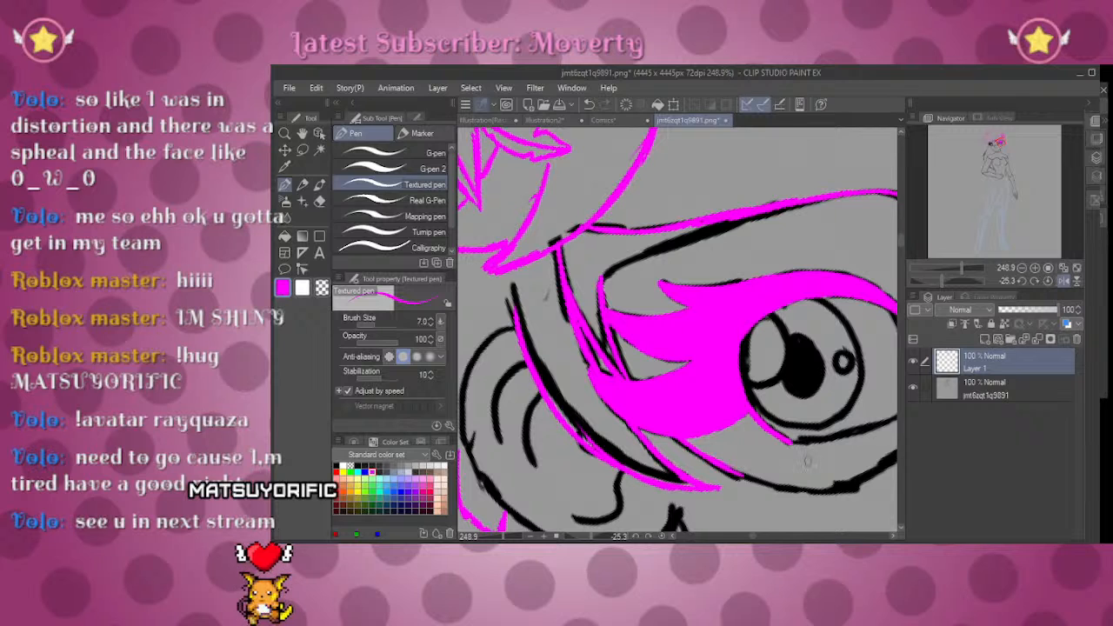
Step: Trace the mask's lower edge in magenta across the nose and under the other eye, including the raised ridge over the nose
{"action": "left_click_drag", "start_coordinate": [937, 278], "coordinate": [951, 280]}
{"action": "mouse_move", "coordinate": [612, 386]}
{"action": "left_mouse_down"}
{"action": "mouse_move", "coordinate": [631, 404]}
{"action": "mouse_move", "coordinate": [513, 322]}
{"action": "mouse_move", "coordinate": [625, 348]}
{"action": "left_mouse_up"}
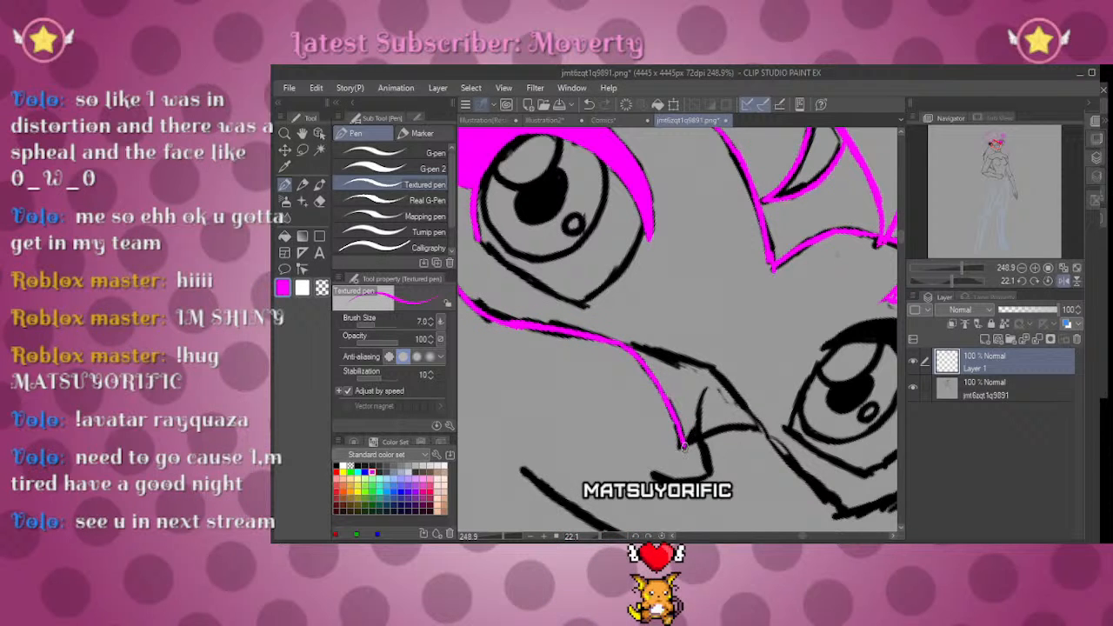
{"action": "mouse_move", "coordinate": [971, 275]}
{"action": "left_mouse_down"}
{"action": "mouse_move", "coordinate": [925, 279]}
{"action": "mouse_move", "coordinate": [939, 279]}
{"action": "left_mouse_up"}
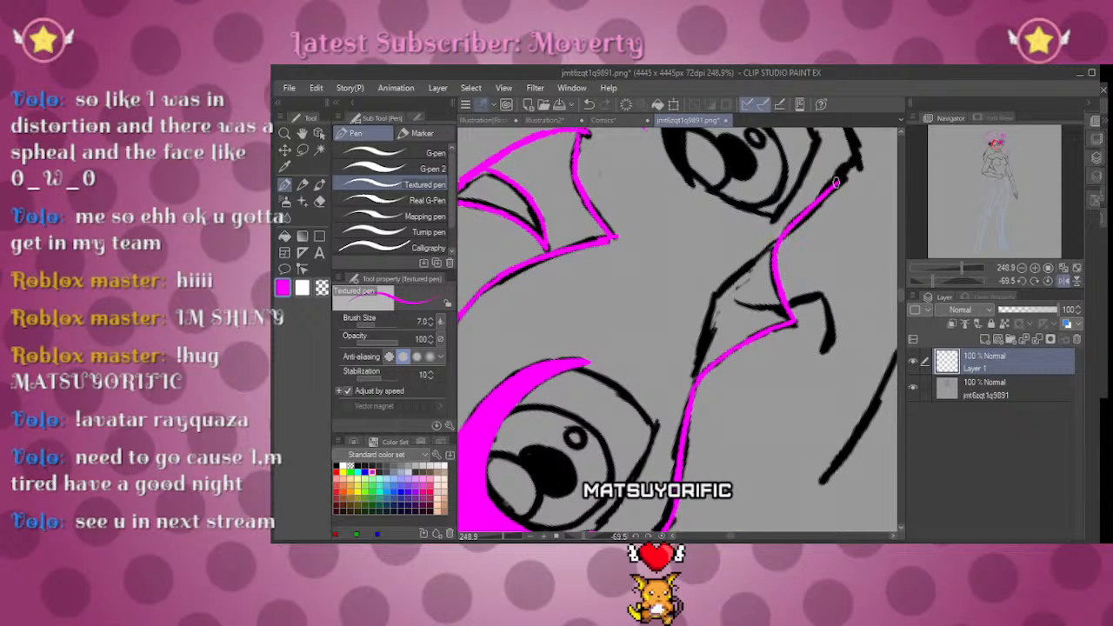
{"action": "mouse_move", "coordinate": [849, 166]}
{"action": "left_mouse_down"}
{"action": "mouse_move", "coordinate": [808, 224]}
{"action": "mouse_move", "coordinate": [758, 342]}
{"action": "mouse_move", "coordinate": [734, 253]}
{"action": "left_mouse_up"}
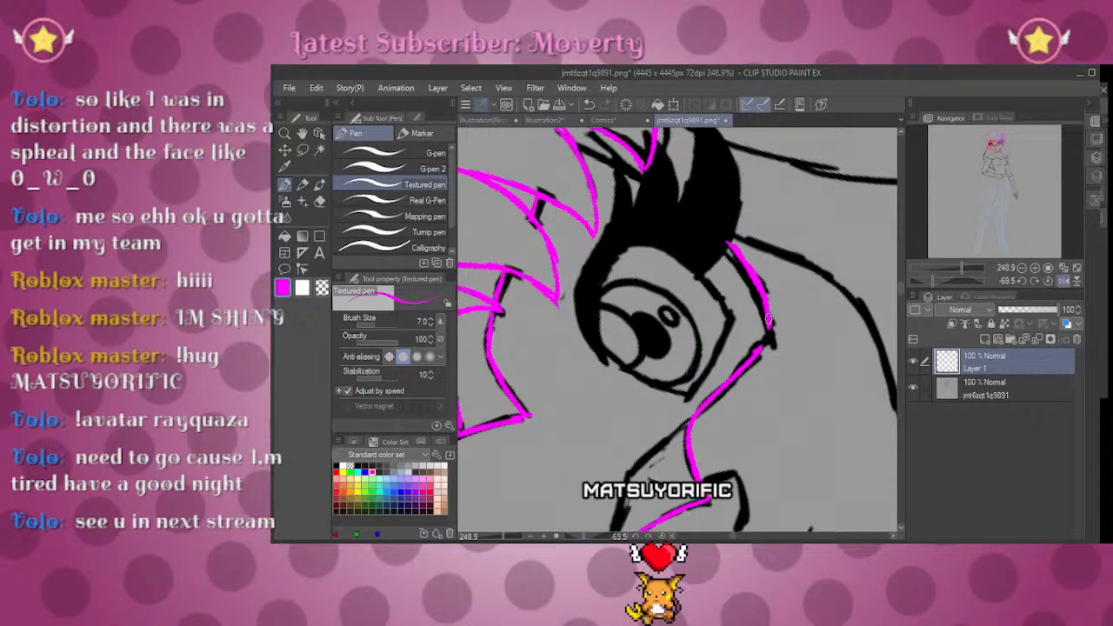
{"action": "mouse_move", "coordinate": [767, 311]}
{"action": "left_mouse_down"}
{"action": "mouse_move", "coordinate": [820, 189]}
{"action": "mouse_move", "coordinate": [779, 314]}
{"action": "mouse_move", "coordinate": [808, 286]}
{"action": "mouse_move", "coordinate": [749, 235]}
{"action": "mouse_move", "coordinate": [684, 326]}
{"action": "left_mouse_up"}
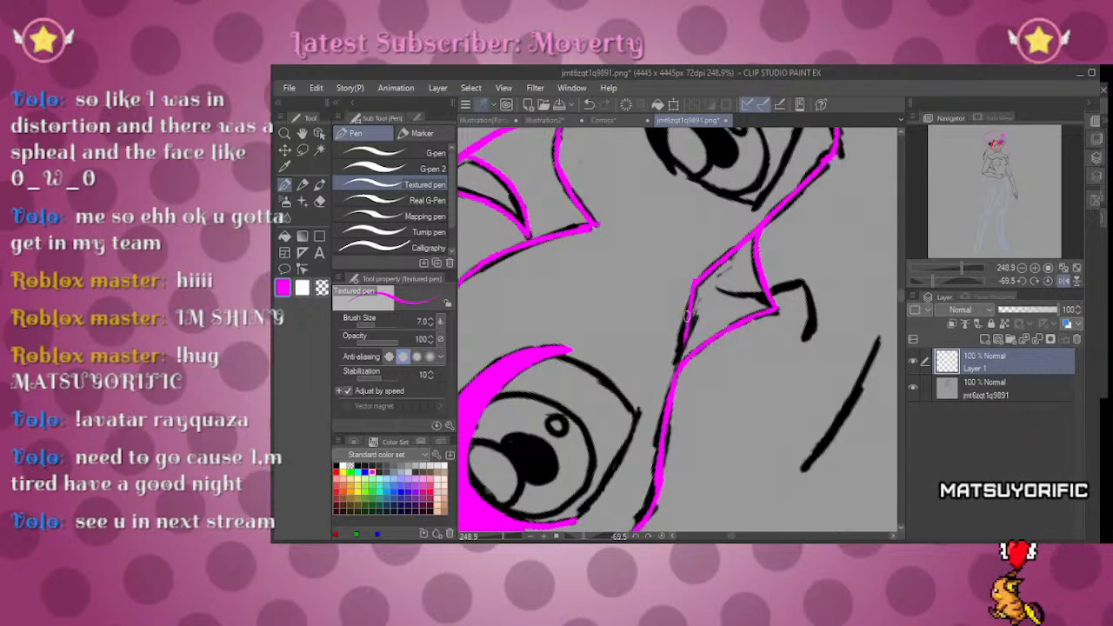
{"action": "mouse_move", "coordinate": [754, 193]}
{"action": "left_mouse_down"}
{"action": "mouse_move", "coordinate": [691, 352]}
{"action": "mouse_move", "coordinate": [716, 351]}
{"action": "mouse_move", "coordinate": [716, 389]}
{"action": "left_mouse_up"}
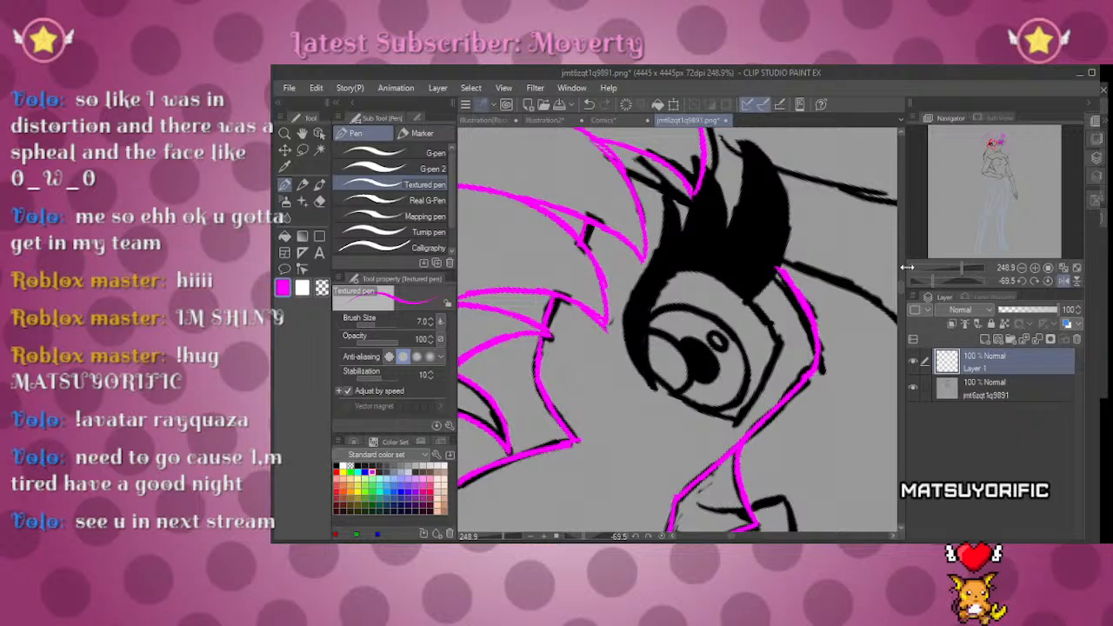
{"action": "left_click", "coordinate": [1048, 281]}
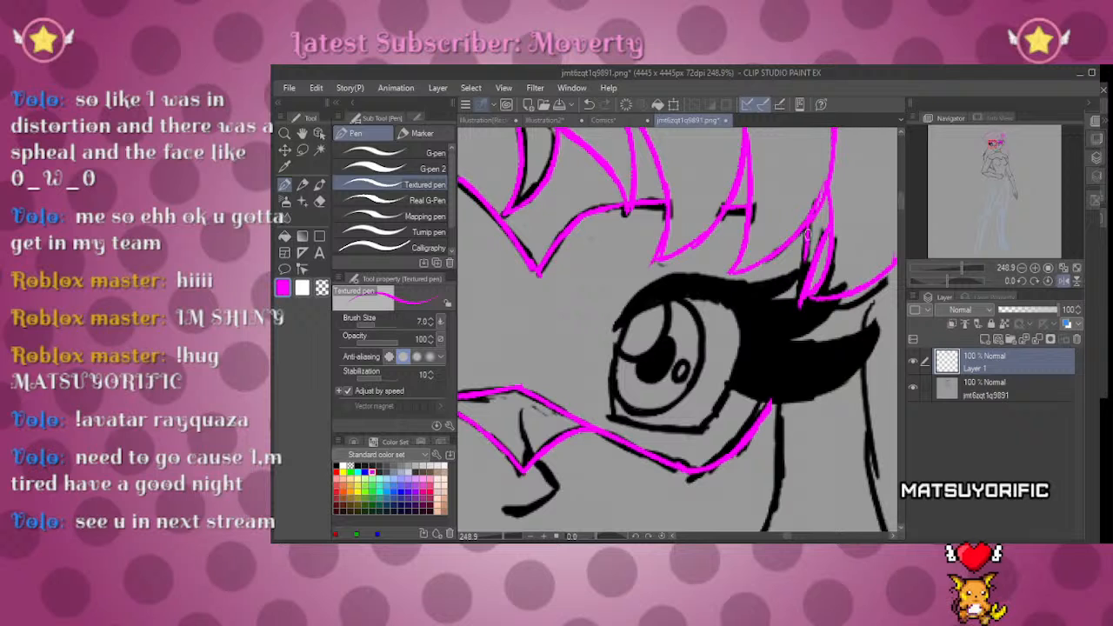
Step: Trace the nose contour and the mouth line in magenta
{"action": "left_click_drag", "start_coordinate": [800, 396], "coordinate": [863, 170]}
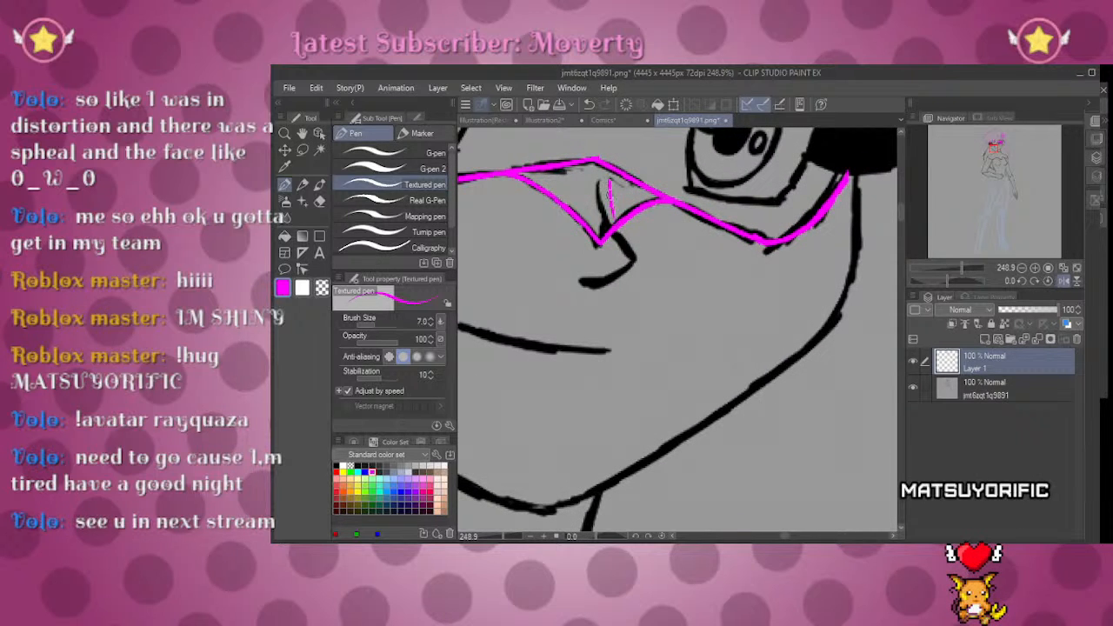
{"action": "mouse_move", "coordinate": [631, 257]}
{"action": "left_mouse_down"}
{"action": "mouse_move", "coordinate": [580, 280]}
{"action": "mouse_move", "coordinate": [674, 293]}
{"action": "left_mouse_up"}
{"action": "mouse_move", "coordinate": [543, 359]}
{"action": "left_mouse_down"}
{"action": "mouse_move", "coordinate": [643, 386]}
{"action": "mouse_move", "coordinate": [716, 385]}
{"action": "left_mouse_up"}
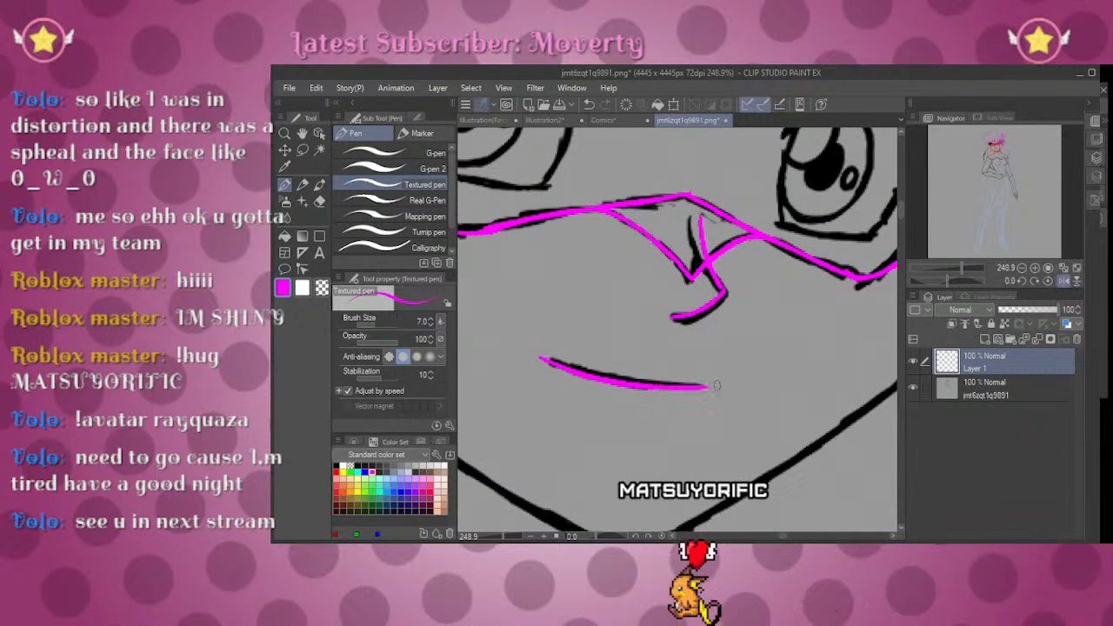
Step: Trace the inner line above the flower-side eye's lashes and the ear with its inner folds in magenta
{"action": "left_click", "coordinate": [1063, 281]}
{"action": "left_click_drag", "start_coordinate": [989, 268], "coordinate": [959, 262]}
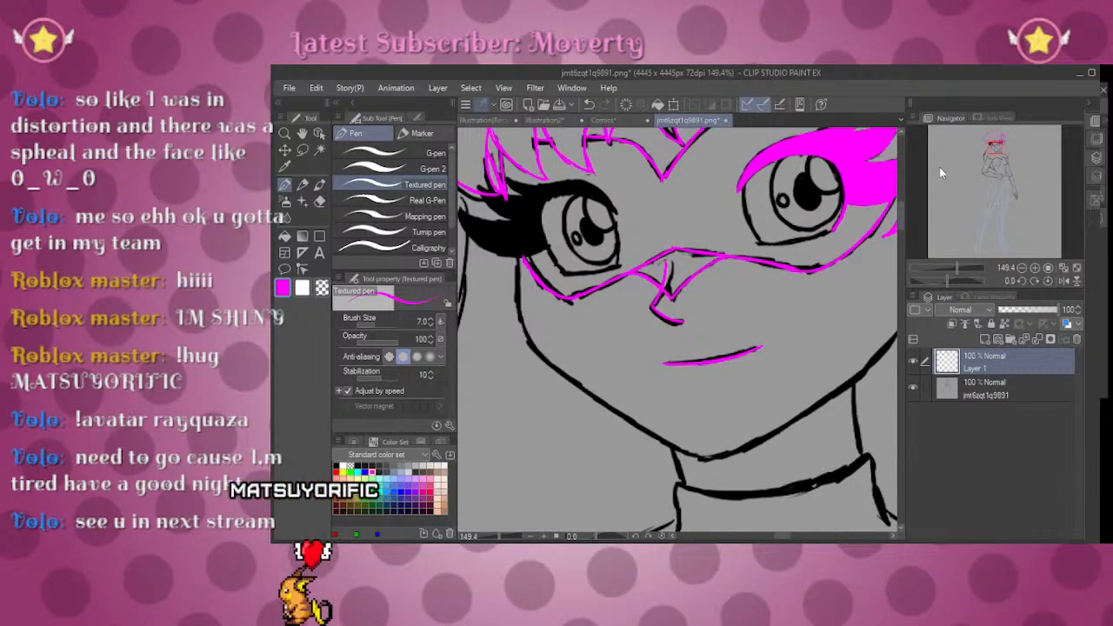
{"action": "left_click_drag", "start_coordinate": [819, 233], "coordinate": [737, 383]}
{"action": "left_click_drag", "start_coordinate": [943, 280], "coordinate": [931, 280]}
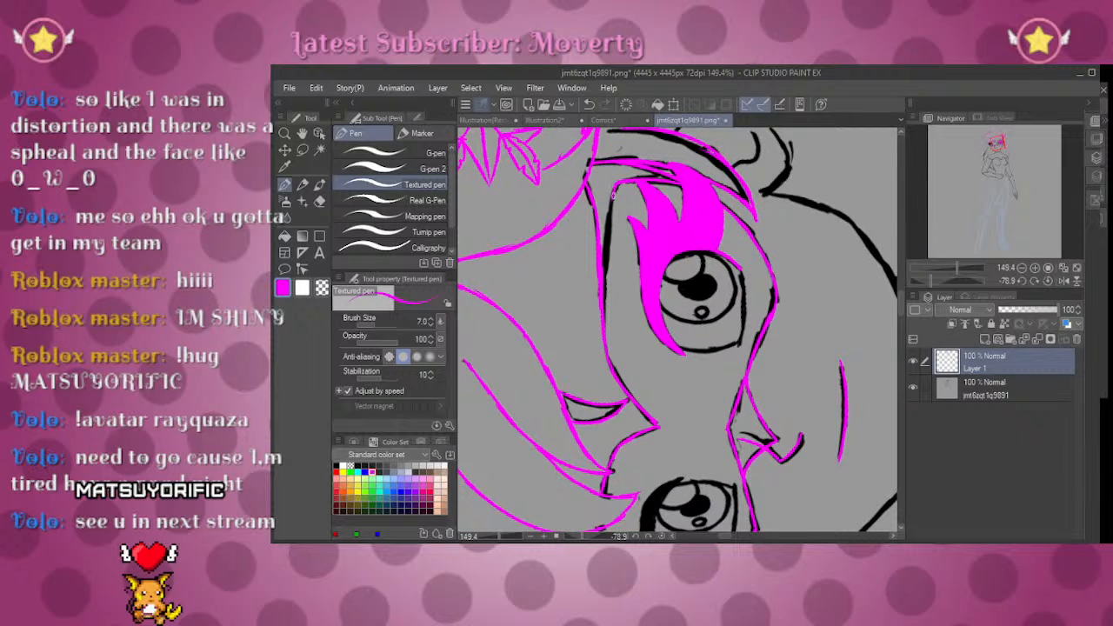
{"action": "left_click_drag", "start_coordinate": [818, 131], "coordinate": [783, 321]}
{"action": "left_click_drag", "start_coordinate": [952, 284], "coordinate": [932, 252]}
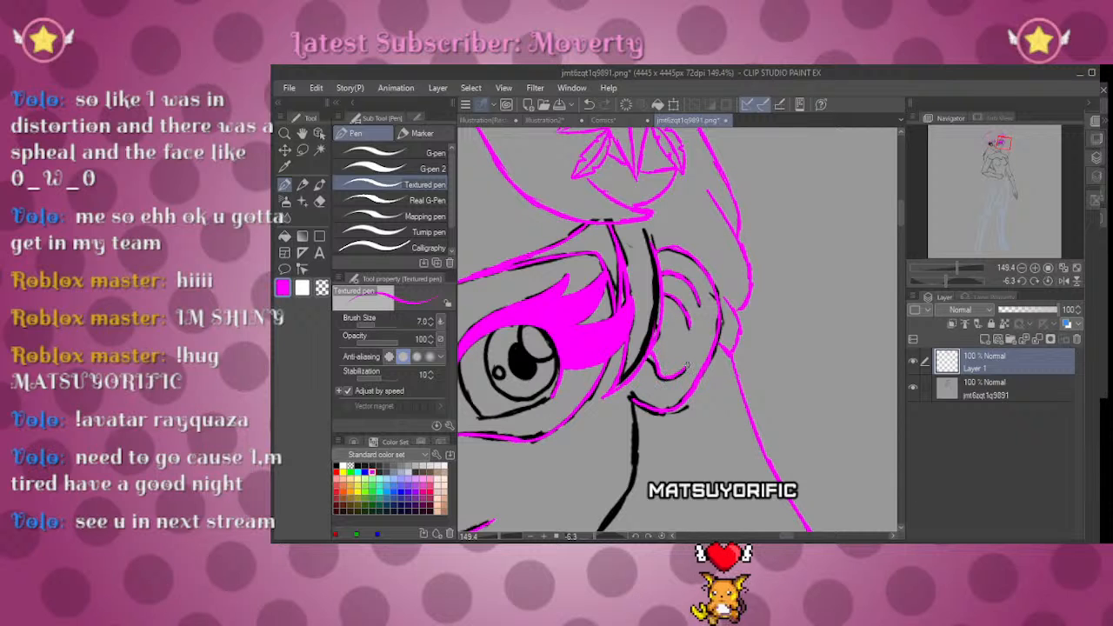
{"action": "left_click_drag", "start_coordinate": [689, 363], "coordinate": [750, 230]}
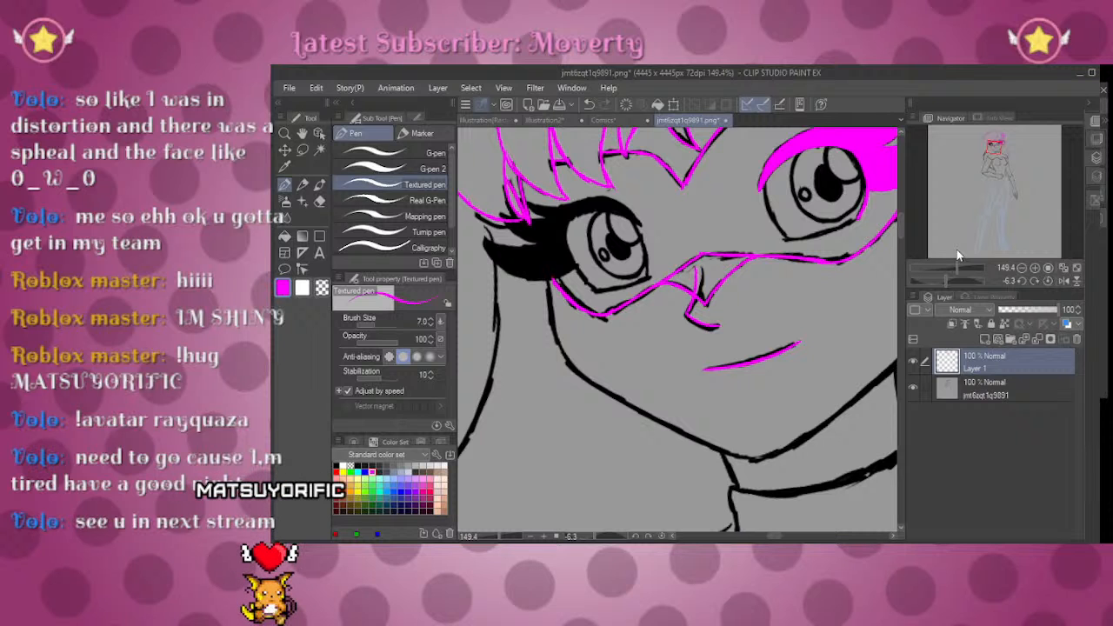
Step: Outline the inner-corner end of the other eye's upper lash in magenta and fill it solid
{"action": "left_click_drag", "start_coordinate": [957, 268], "coordinate": [935, 280]}
{"action": "scroll", "coordinate": [785, 303], "scroll_direction": "down", "scroll_amount": 5}
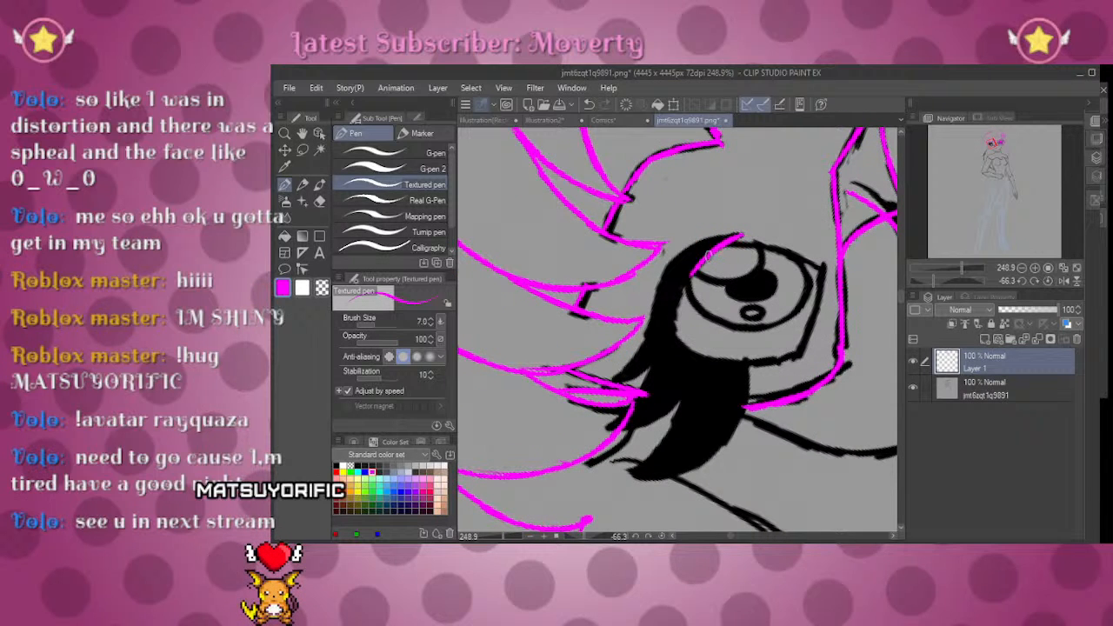
{"action": "left_click_drag", "start_coordinate": [679, 307], "coordinate": [691, 271]}
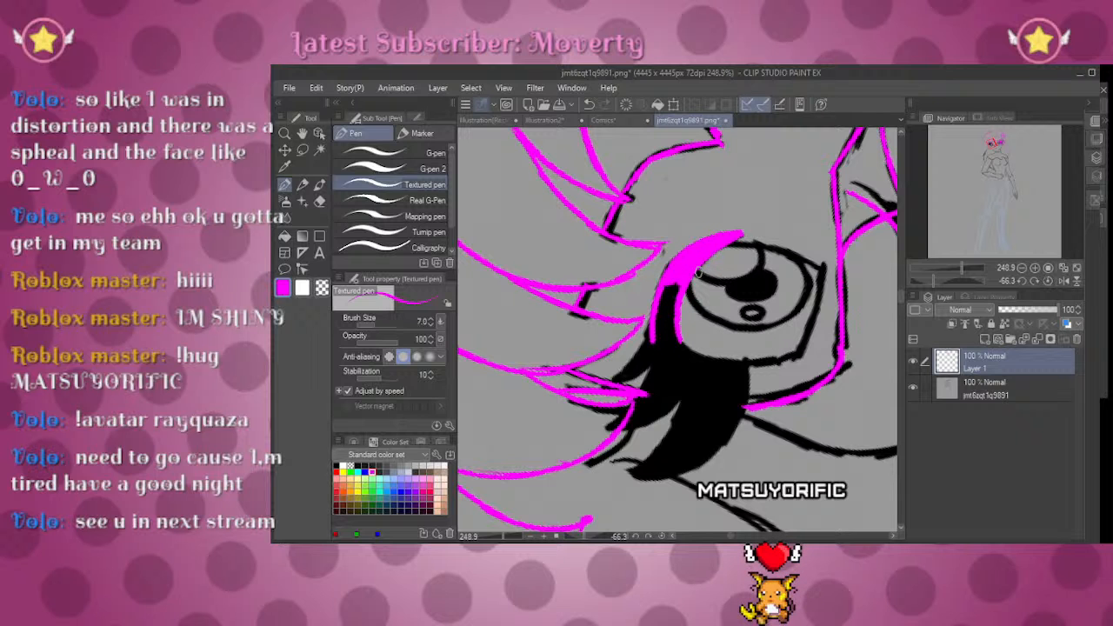
Step: Outline the other eye's upper lash in magenta along its top edge and around the eye opening to the outer corner
{"action": "left_click", "coordinate": [1048, 280]}
{"action": "mouse_move", "coordinate": [975, 269]}
{"action": "left_mouse_down"}
{"action": "mouse_move", "coordinate": [943, 269]}
{"action": "mouse_move", "coordinate": [964, 270]}
{"action": "left_mouse_up"}
{"action": "mouse_move", "coordinate": [675, 321]}
{"action": "left_mouse_down"}
{"action": "mouse_move", "coordinate": [658, 360]}
{"action": "mouse_move", "coordinate": [662, 392]}
{"action": "left_mouse_up"}
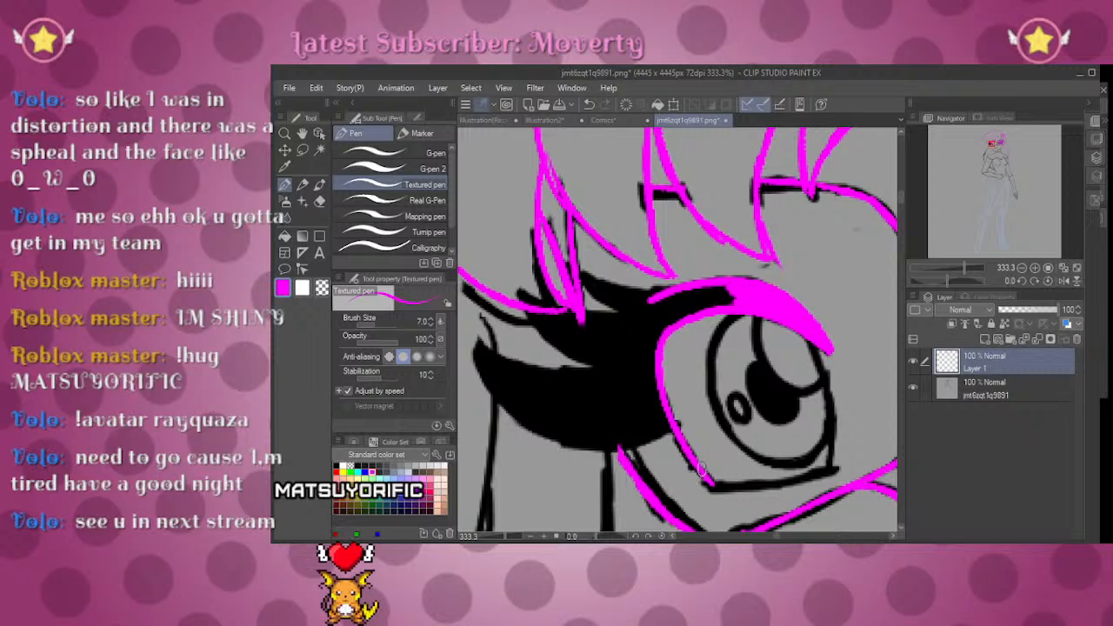
Step: Outline the pointed outer lashes of the other eye in magenta from the eye opening up to the lash tips
{"action": "left_click_drag", "start_coordinate": [947, 280], "coordinate": [964, 280]}
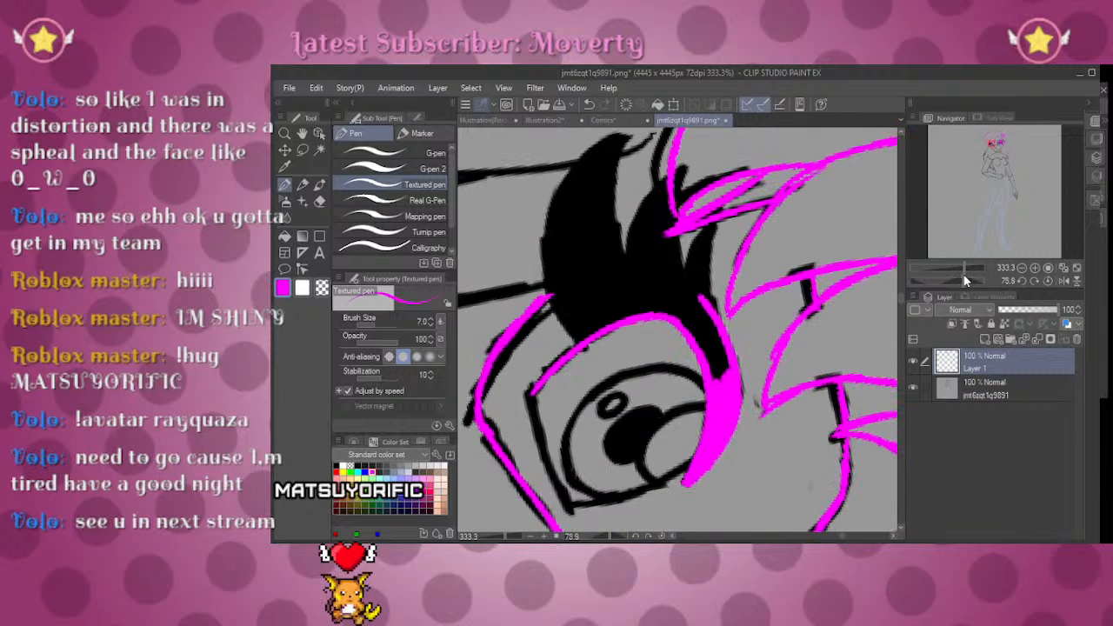
{"action": "left_click_drag", "start_coordinate": [631, 257], "coordinate": [651, 329]}
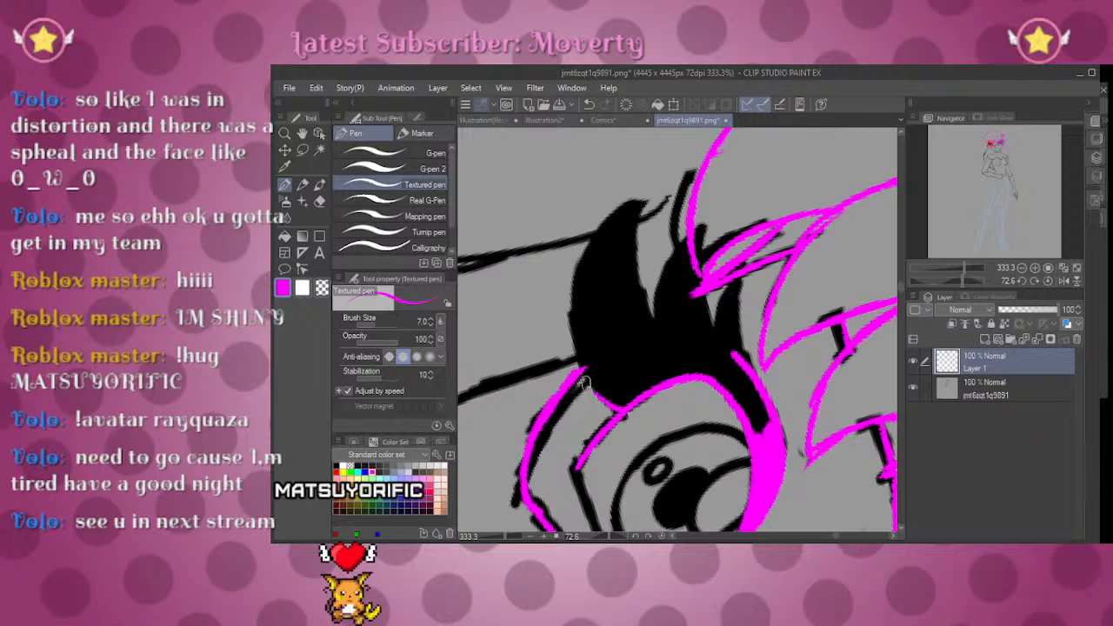
{"action": "mouse_move", "coordinate": [581, 372]}
{"action": "left_mouse_down"}
{"action": "mouse_move", "coordinate": [586, 252]}
{"action": "mouse_move", "coordinate": [645, 199]}
{"action": "left_mouse_up"}
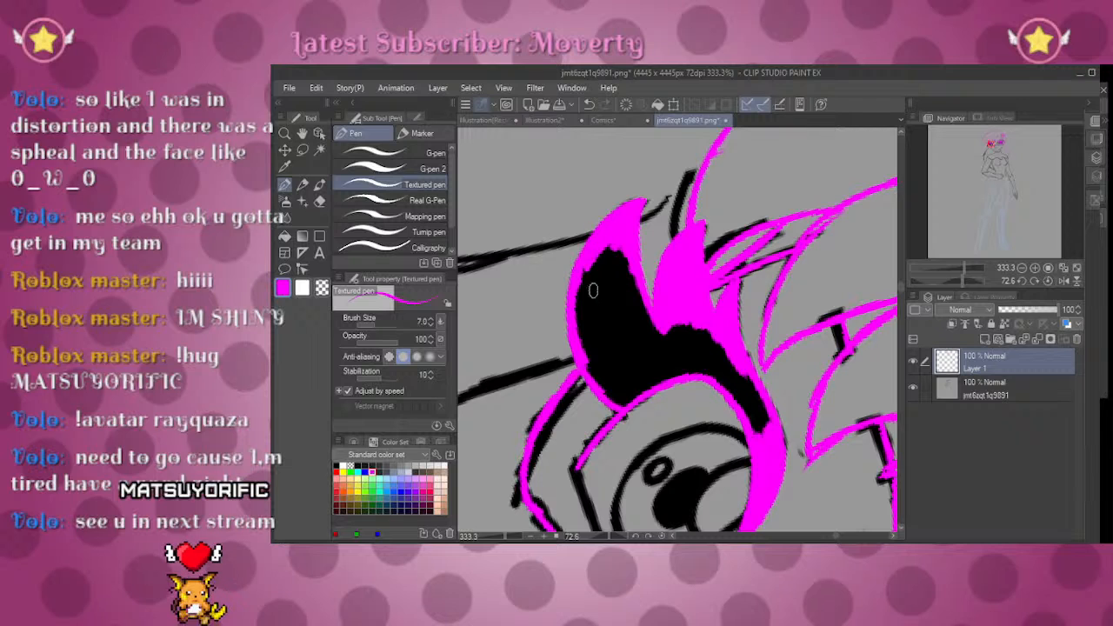
Step: Fill the other eye's outer lashes and the remaining upper lash area solid magenta
{"action": "left_click_drag", "start_coordinate": [610, 252], "coordinate": [594, 299]}
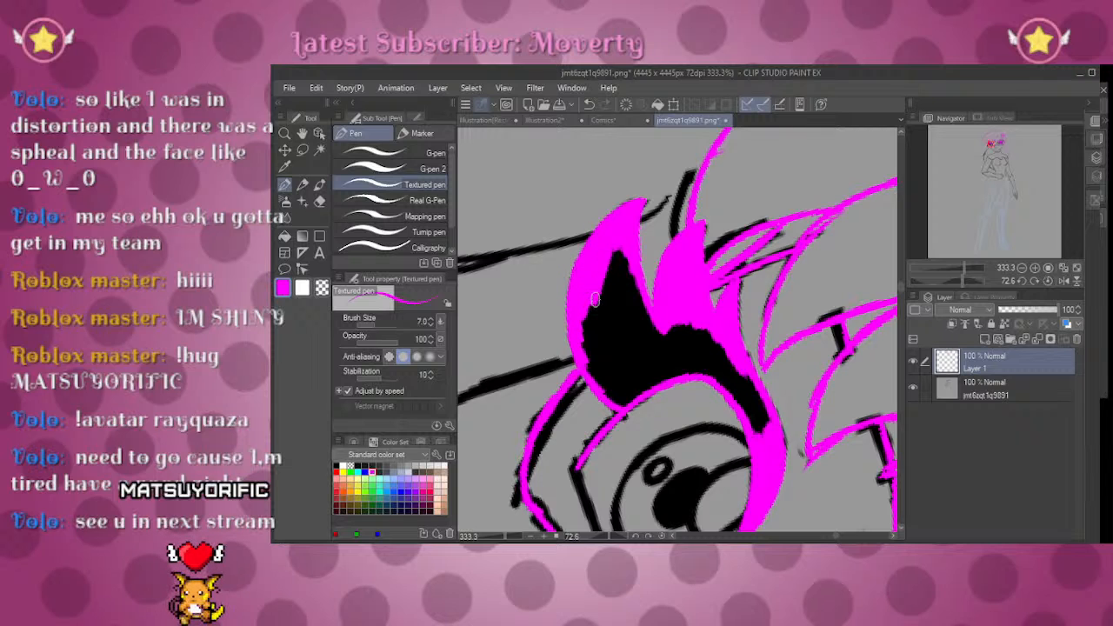
{"action": "left_click_drag", "start_coordinate": [619, 254], "coordinate": [633, 298]}
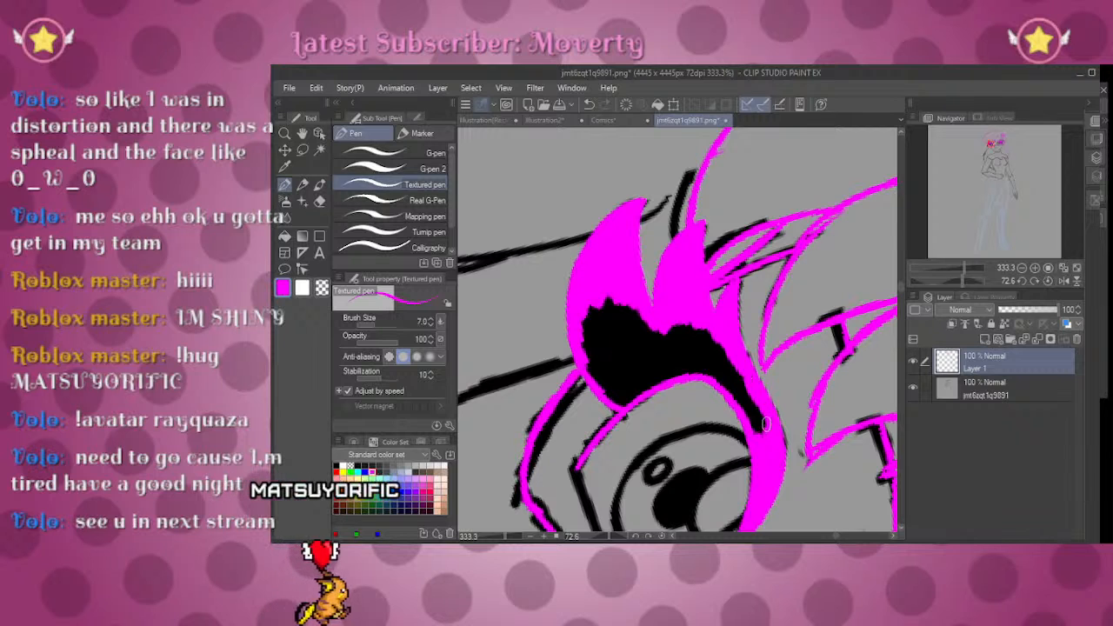
{"action": "mouse_move", "coordinate": [713, 376]}
{"action": "left_mouse_down"}
{"action": "mouse_move", "coordinate": [738, 395]}
{"action": "mouse_move", "coordinate": [717, 342]}
{"action": "mouse_move", "coordinate": [712, 350]}
{"action": "mouse_move", "coordinate": [683, 331]}
{"action": "mouse_move", "coordinate": [706, 363]}
{"action": "left_mouse_up"}
{"action": "left_click_drag", "start_coordinate": [954, 281], "coordinate": [942, 281]}
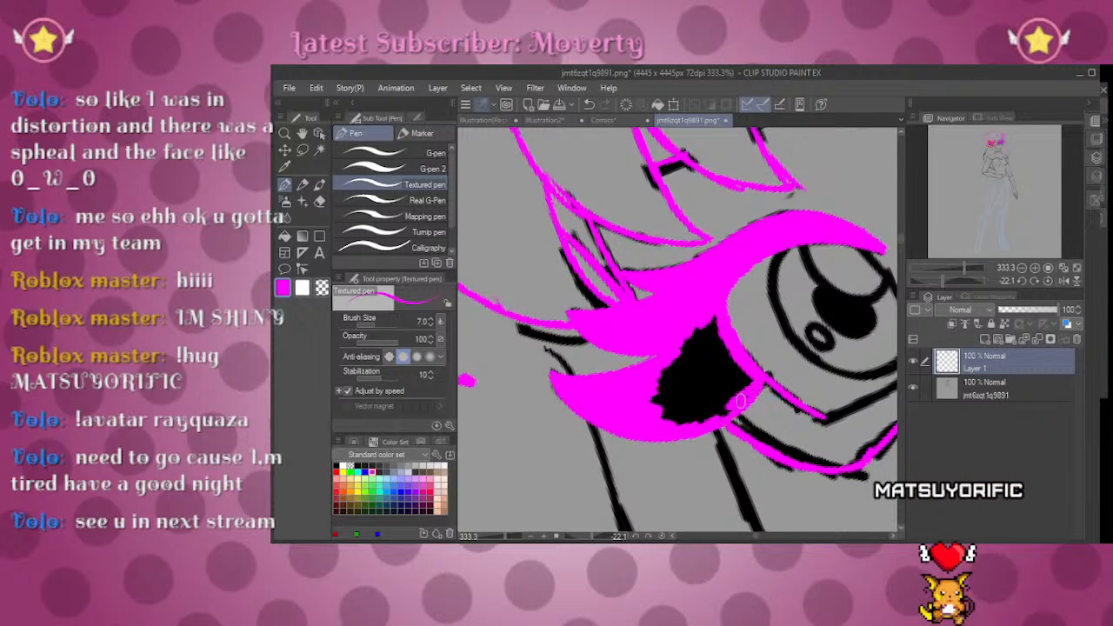
{"action": "mouse_move", "coordinate": [669, 422]}
{"action": "left_mouse_down"}
{"action": "mouse_move", "coordinate": [720, 407]}
{"action": "mouse_move", "coordinate": [684, 415]}
{"action": "left_mouse_up"}
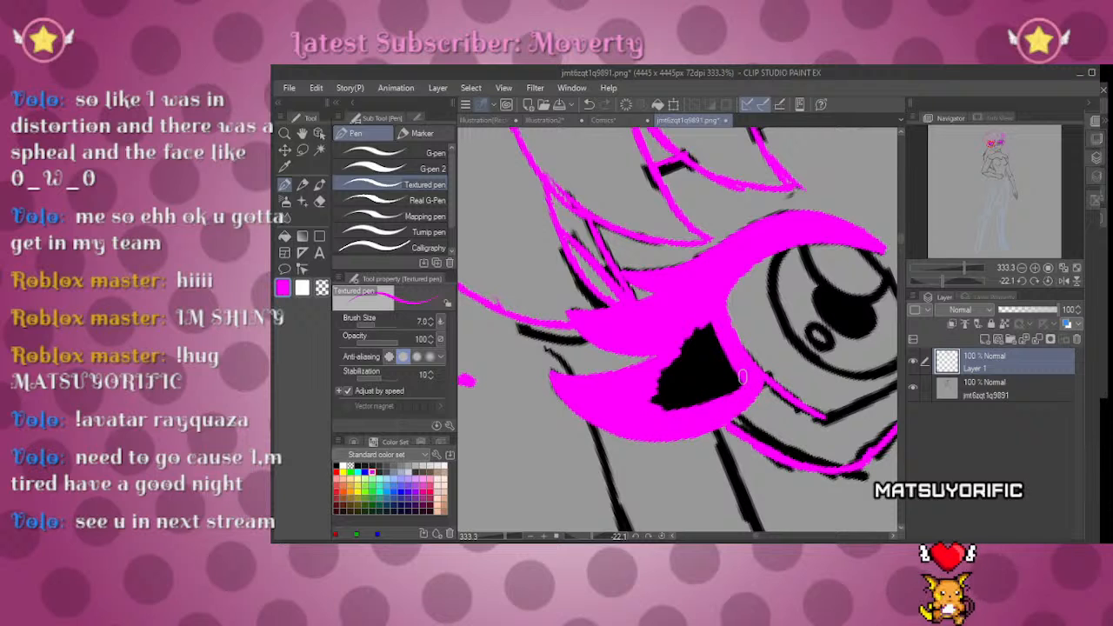
{"action": "left_click_drag", "start_coordinate": [705, 331], "coordinate": [744, 391]}
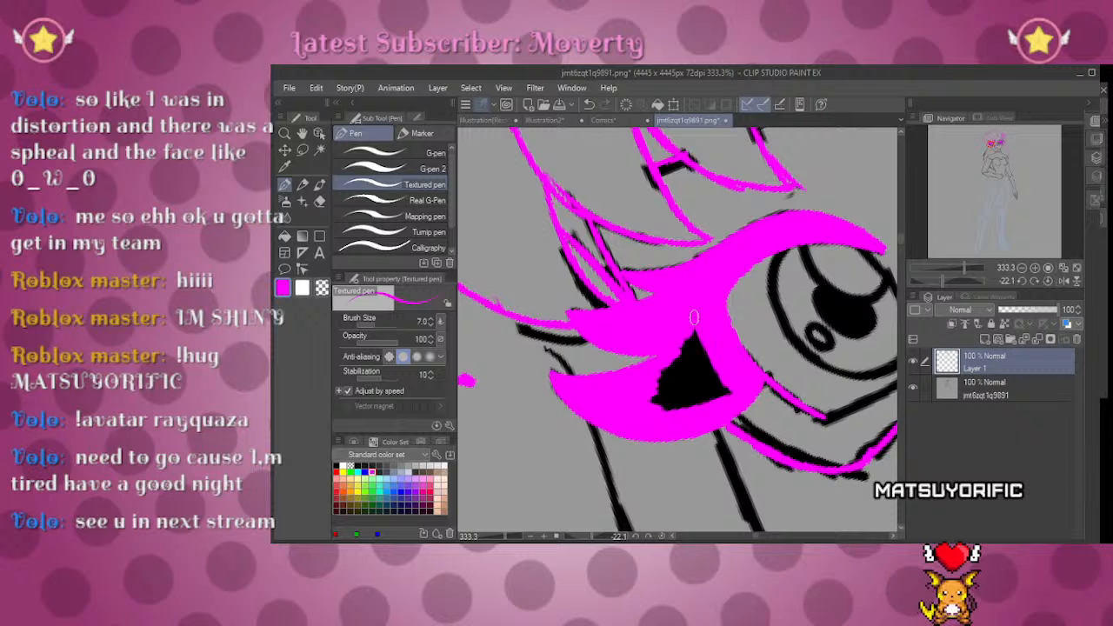
{"action": "left_click_drag", "start_coordinate": [941, 276], "coordinate": [971, 272]}
{"action": "mouse_move", "coordinate": [650, 285]}
{"action": "left_mouse_down"}
{"action": "mouse_move", "coordinate": [634, 328]}
{"action": "mouse_move", "coordinate": [622, 338]}
{"action": "mouse_move", "coordinate": [618, 315]}
{"action": "mouse_move", "coordinate": [612, 335]}
{"action": "mouse_move", "coordinate": [614, 317]}
{"action": "left_mouse_up"}
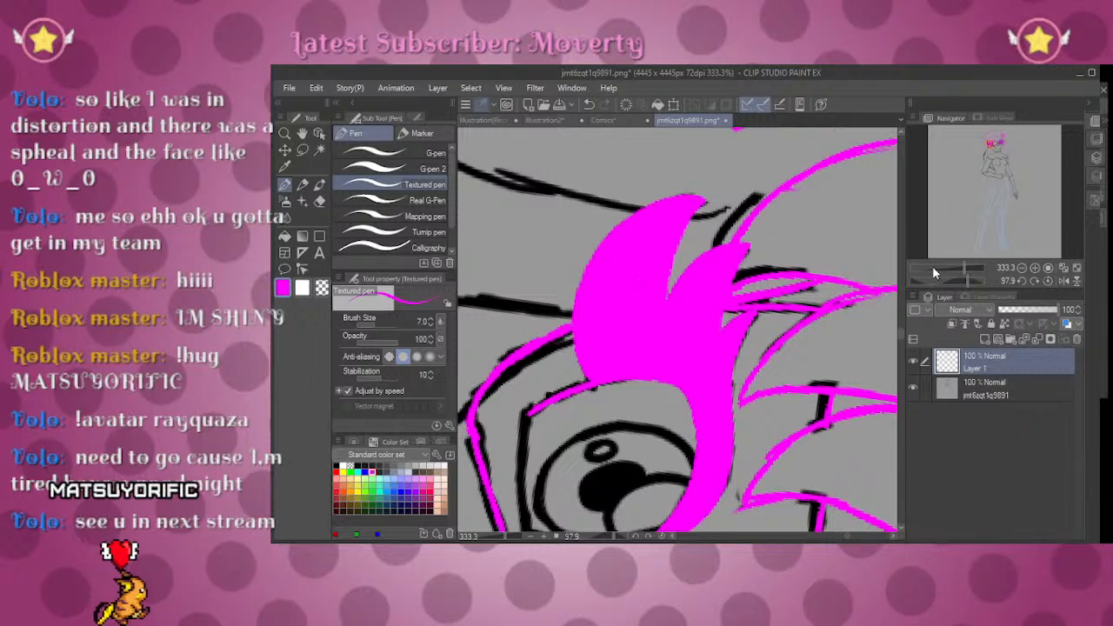
Step: Trace the other eye's lower lid and its inner-corner edge up to the upper lash in magenta
{"action": "left_click_drag", "start_coordinate": [966, 281], "coordinate": [974, 285]}
{"action": "left_click_drag", "start_coordinate": [671, 406], "coordinate": [808, 286]}
{"action": "left_click_drag", "start_coordinate": [654, 254], "coordinate": [635, 308]}
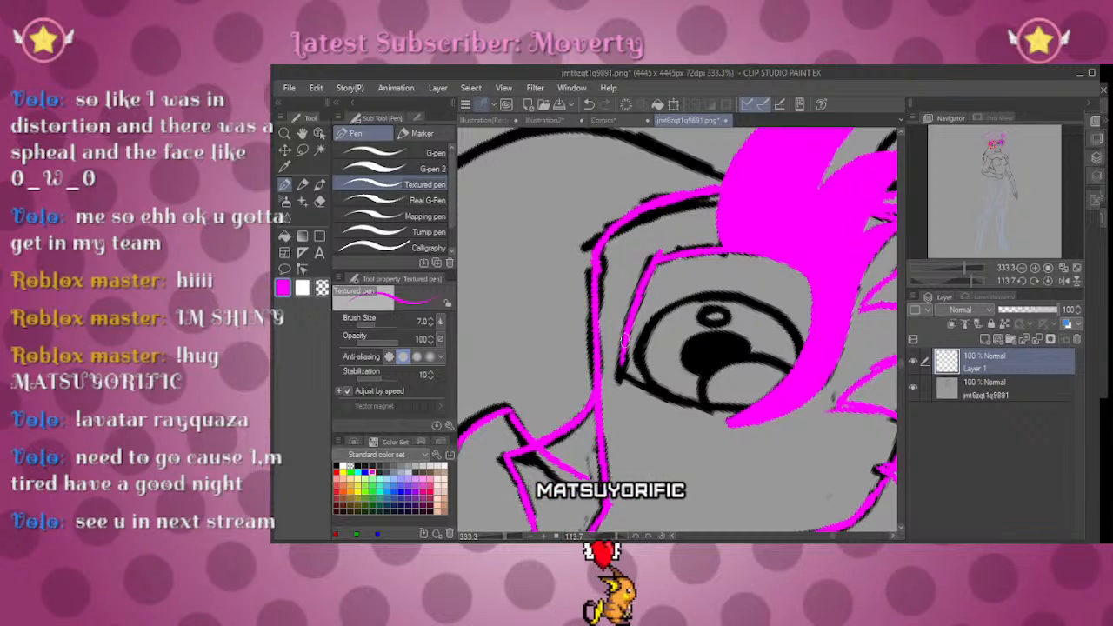
{"action": "left_click", "coordinate": [1047, 279]}
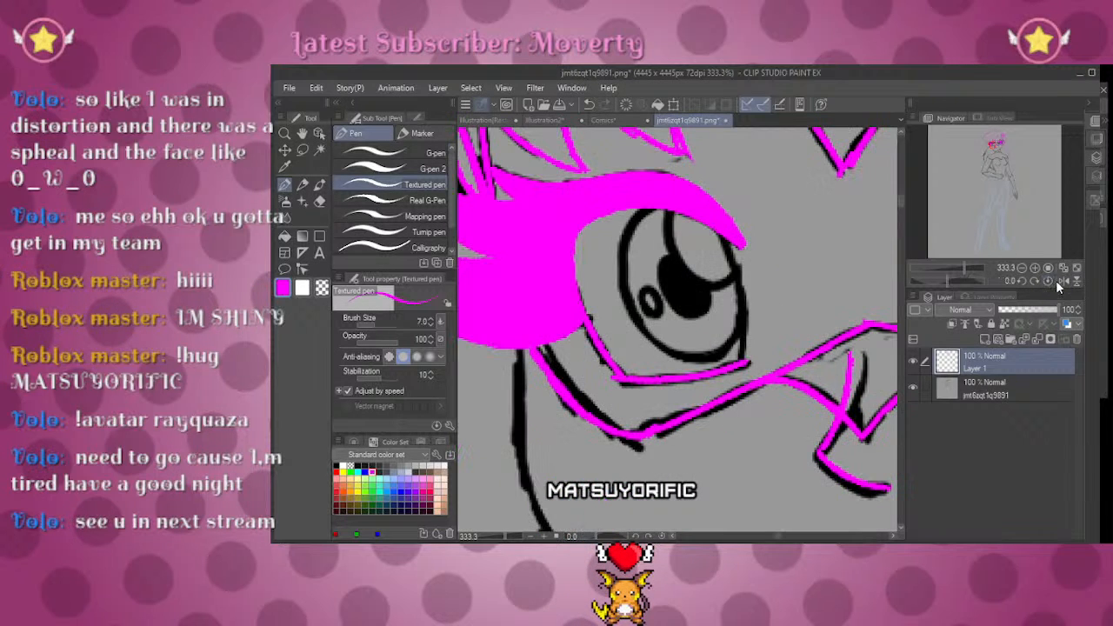
{"action": "left_click", "coordinate": [1063, 268]}
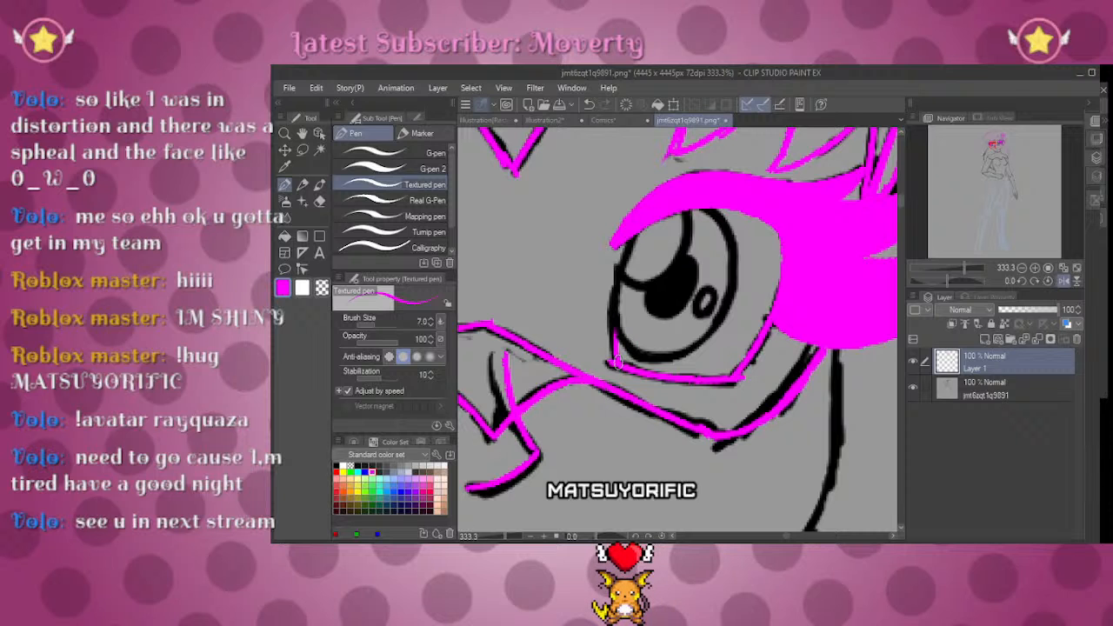
{"action": "left_click_drag", "start_coordinate": [624, 265], "coordinate": [618, 257]}
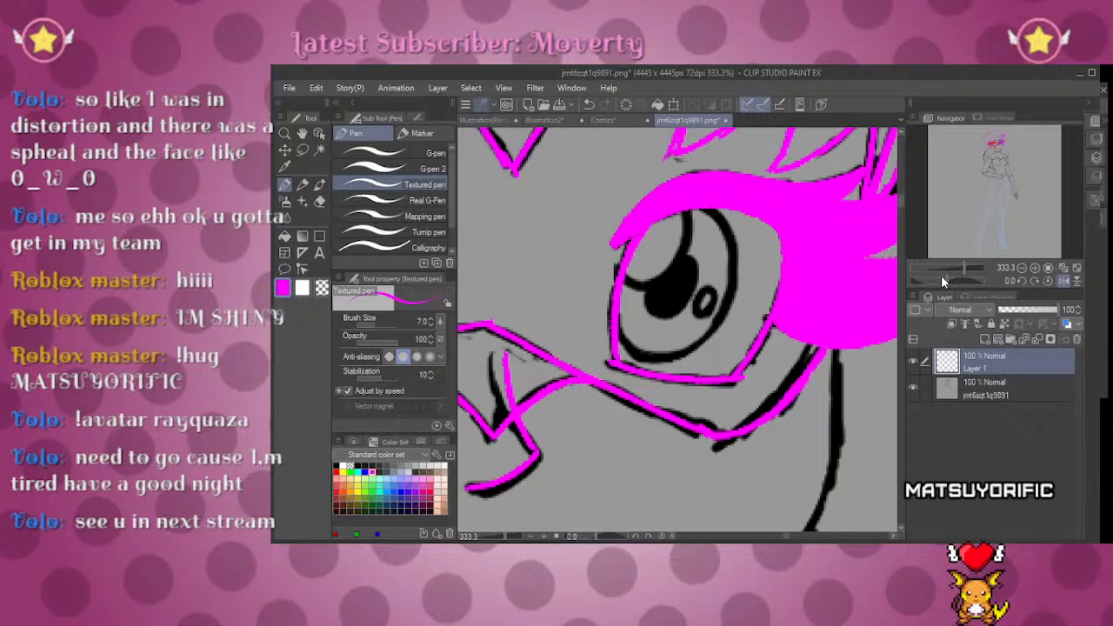
Step: Trace the round iris outline of the other eye in magenta
{"action": "left_click_drag", "start_coordinate": [948, 282], "coordinate": [961, 281]}
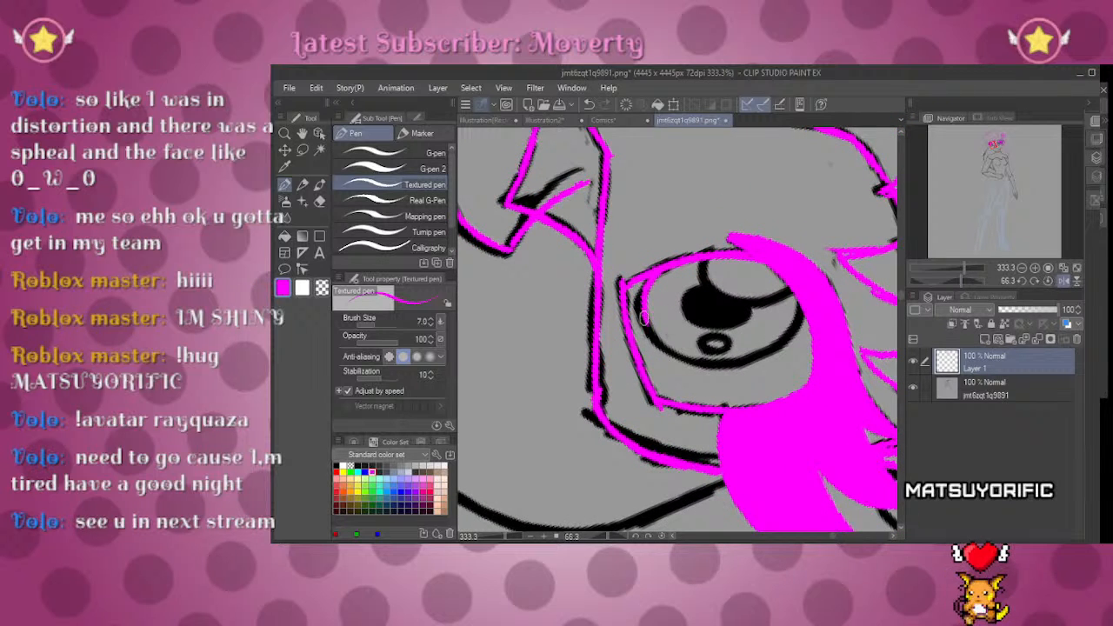
{"action": "left_click_drag", "start_coordinate": [955, 282], "coordinate": [976, 281]}
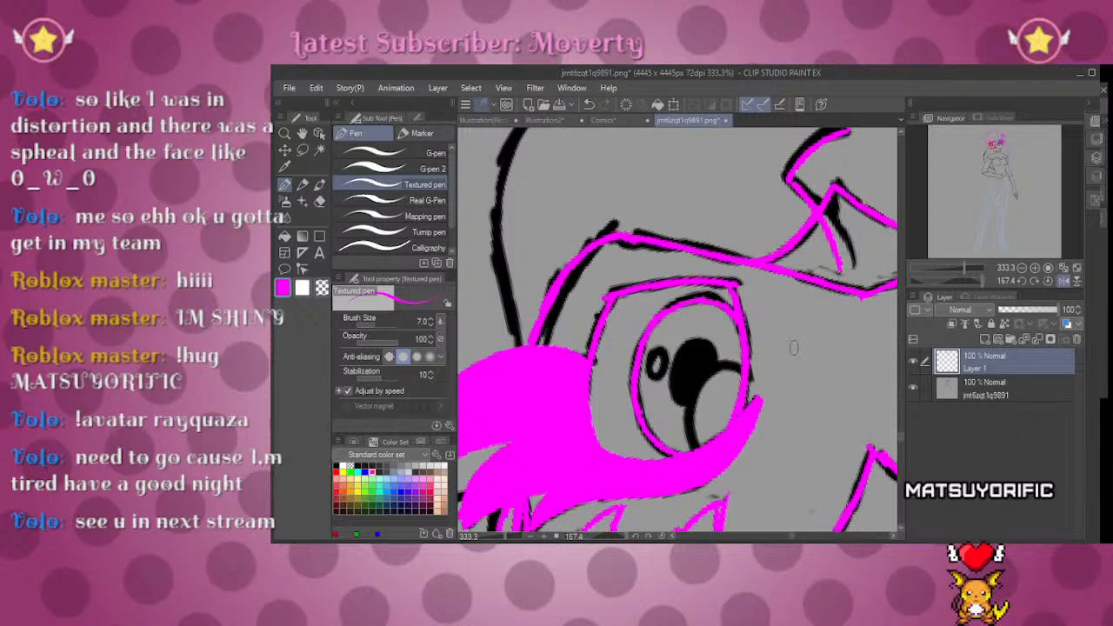
{"action": "left_click", "coordinate": [1047, 281]}
{"action": "left_click", "coordinate": [1061, 281]}
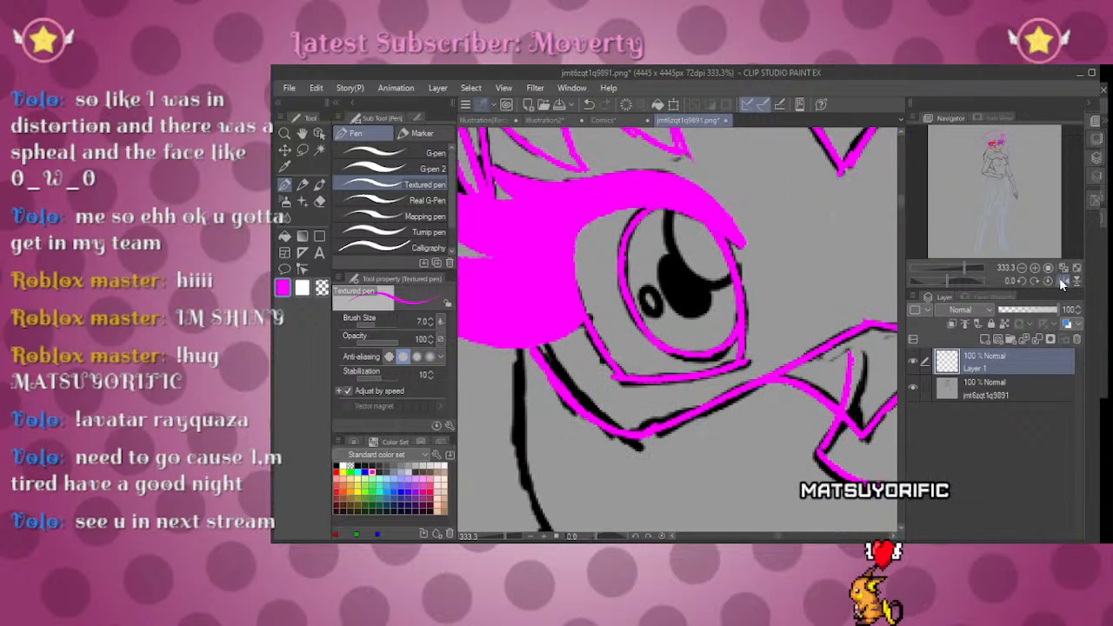
Step: Trace the other eye's large iris highlight, fill its pupil solid magenta and draw the small oval highlight
{"action": "mouse_move", "coordinate": [724, 279]}
{"action": "left_mouse_down"}
{"action": "mouse_move", "coordinate": [679, 265]}
{"action": "mouse_move", "coordinate": [668, 211]}
{"action": "left_mouse_up"}
{"action": "mouse_move", "coordinate": [674, 253]}
{"action": "left_mouse_down"}
{"action": "mouse_move", "coordinate": [669, 291]}
{"action": "mouse_move", "coordinate": [687, 312]}
{"action": "mouse_move", "coordinate": [708, 290]}
{"action": "left_mouse_up"}
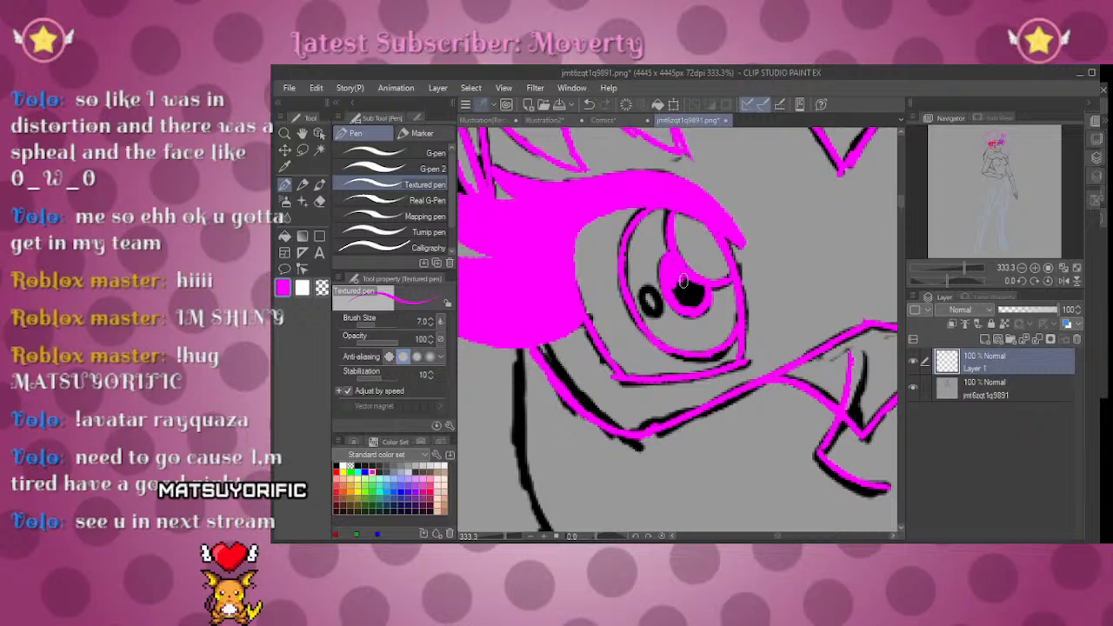
{"action": "left_click_drag", "start_coordinate": [692, 290], "coordinate": [658, 313]}
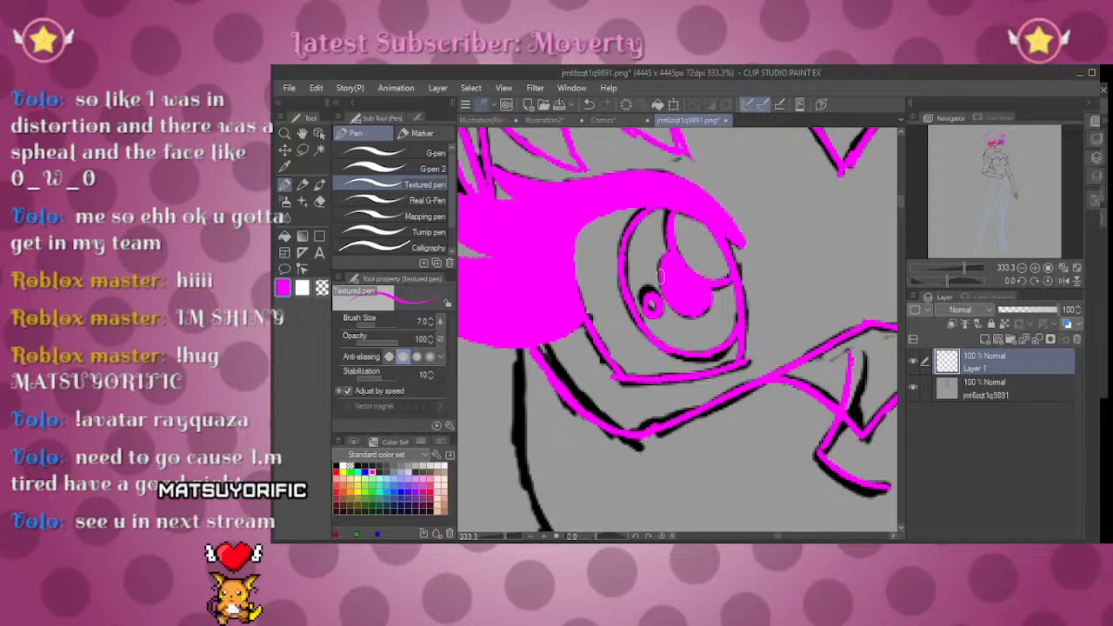
Step: Trace the flower-side eye's inner-corner edge and lower lid in magenta to close the eye opening
{"action": "left_click_drag", "start_coordinate": [828, 248], "coordinate": [493, 329]}
{"action": "left_click_drag", "start_coordinate": [851, 284], "coordinate": [732, 313]}
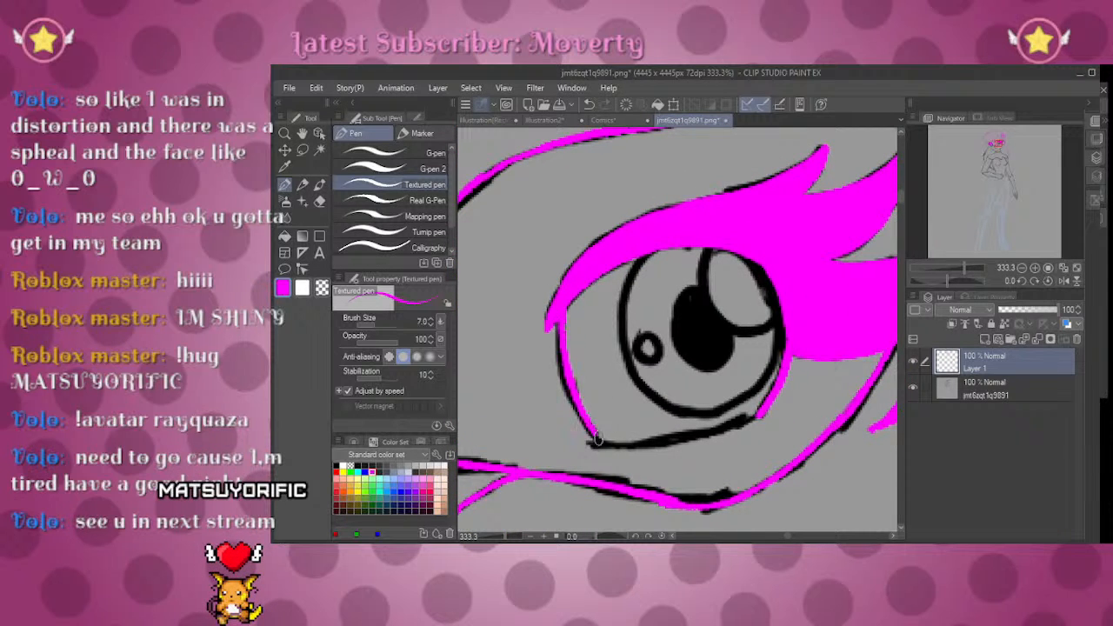
{"action": "left_click_drag", "start_coordinate": [948, 280], "coordinate": [952, 274]}
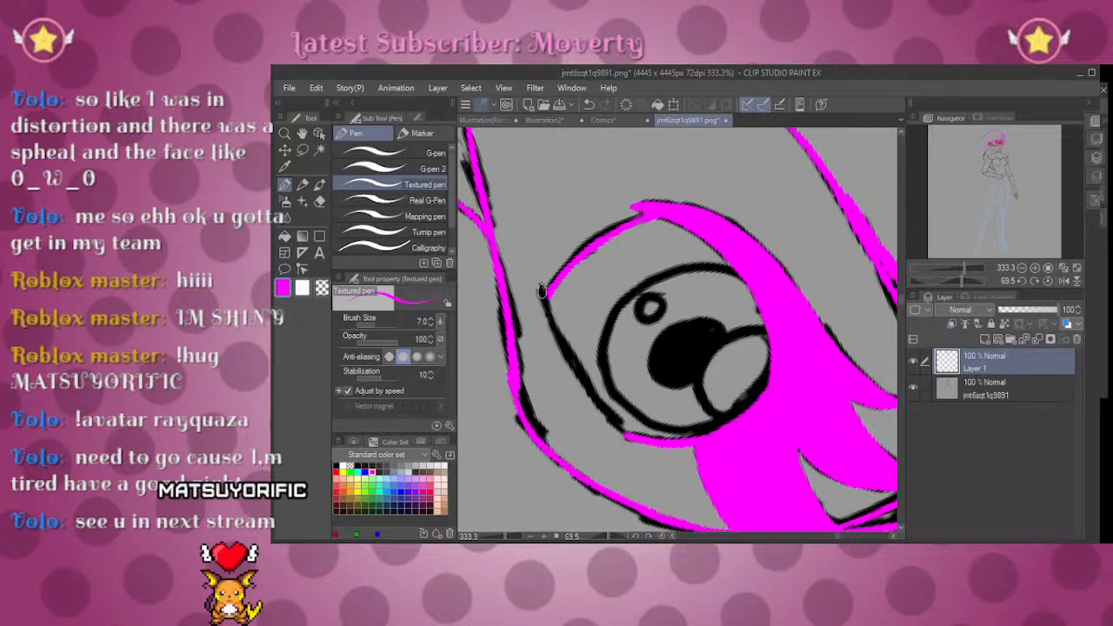
{"action": "left_click_drag", "start_coordinate": [539, 289], "coordinate": [608, 422]}
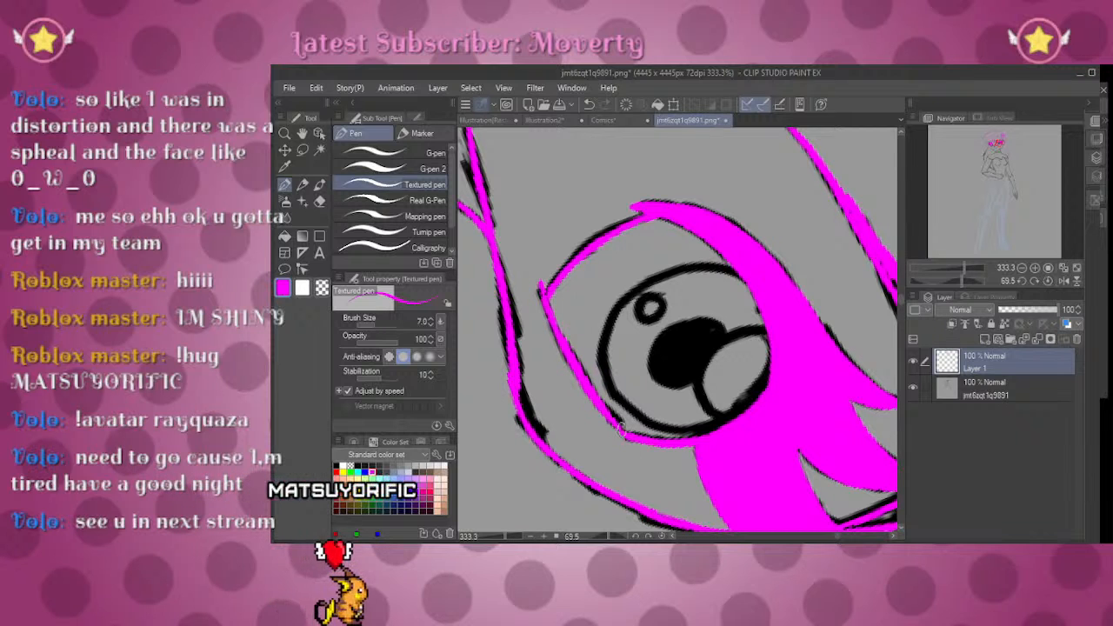
{"action": "left_click", "coordinate": [1047, 281]}
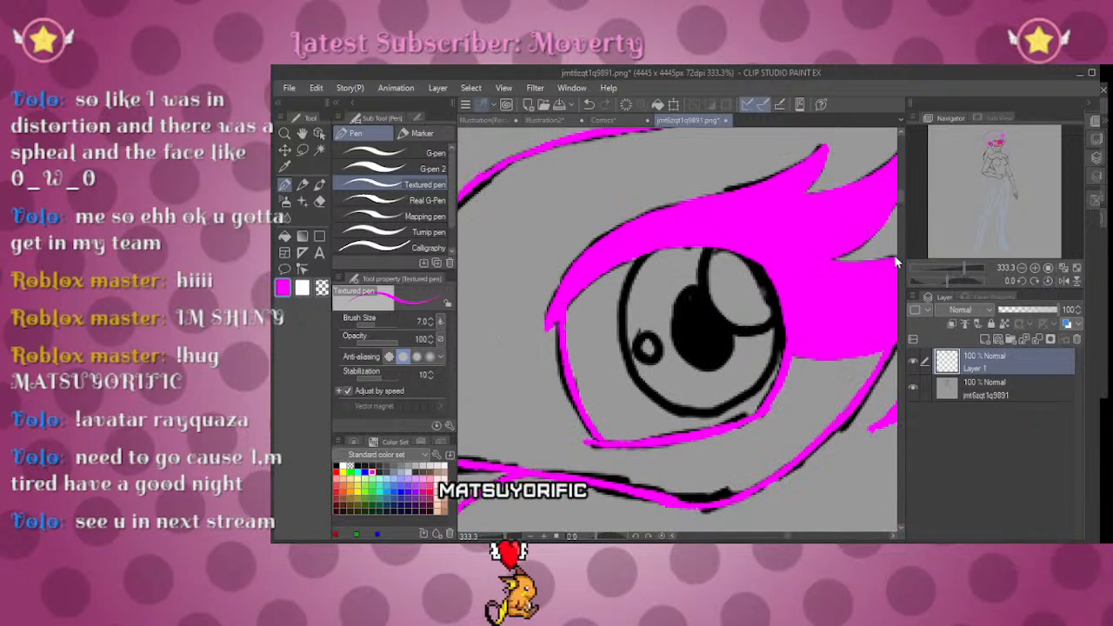
Step: Trace the round iris outline of the flower-side eye in magenta
{"action": "left_click_drag", "start_coordinate": [644, 259], "coordinate": [629, 352]}
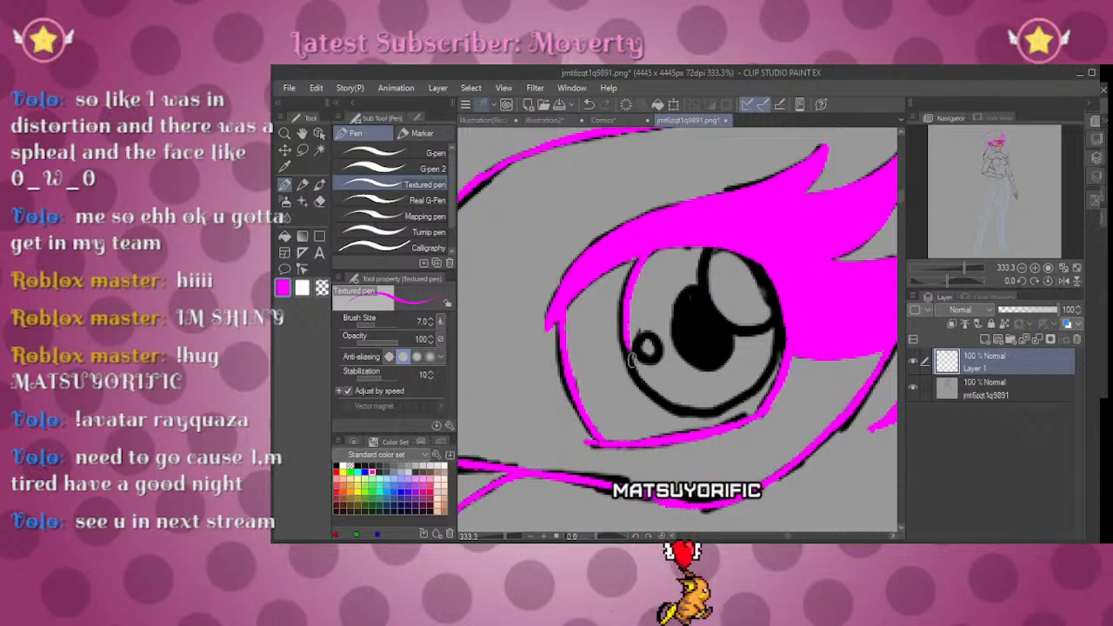
{"action": "left_click_drag", "start_coordinate": [947, 281], "coordinate": [979, 281]}
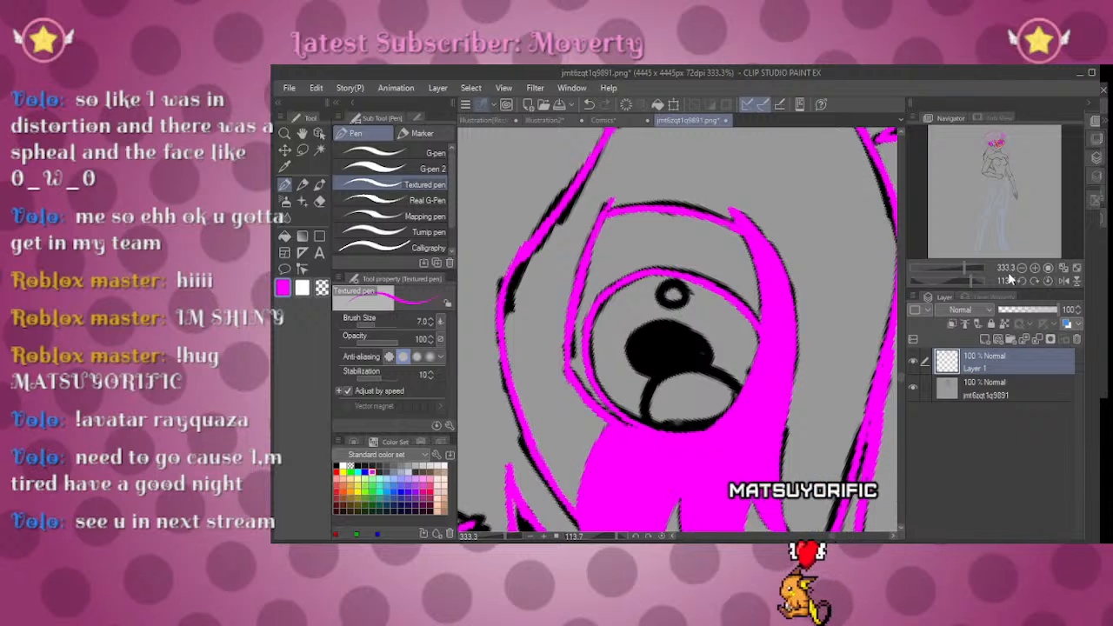
{"action": "left_click", "coordinate": [1047, 280]}
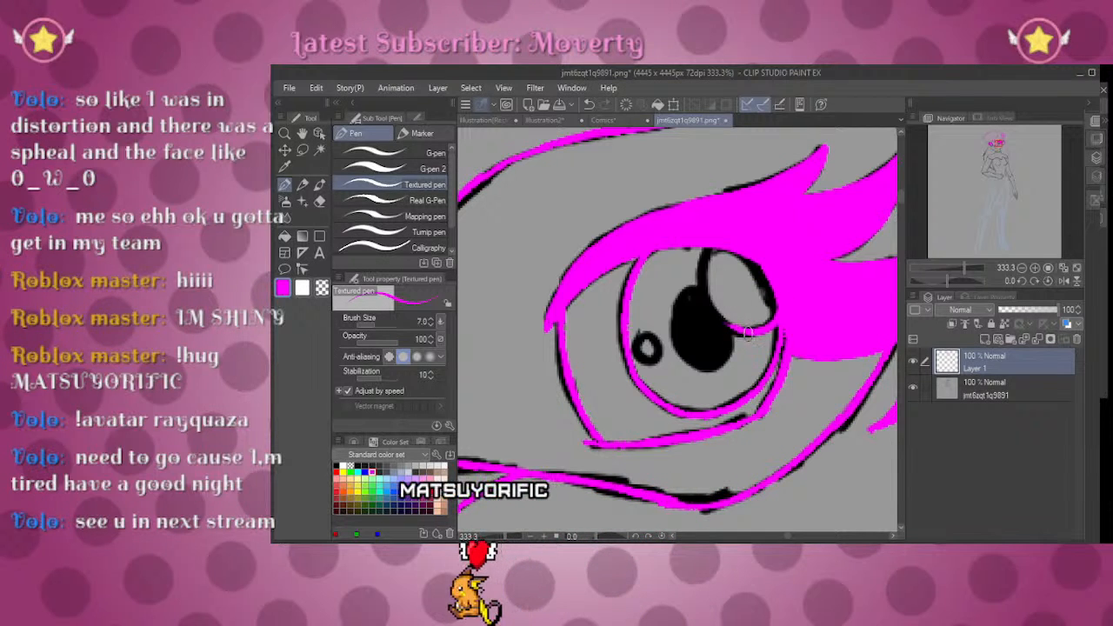
Step: Outline the flower-side eye's two highlights and its pupil in magenta, and fill the pupil solid
{"action": "left_click_drag", "start_coordinate": [735, 329], "coordinate": [713, 310]}
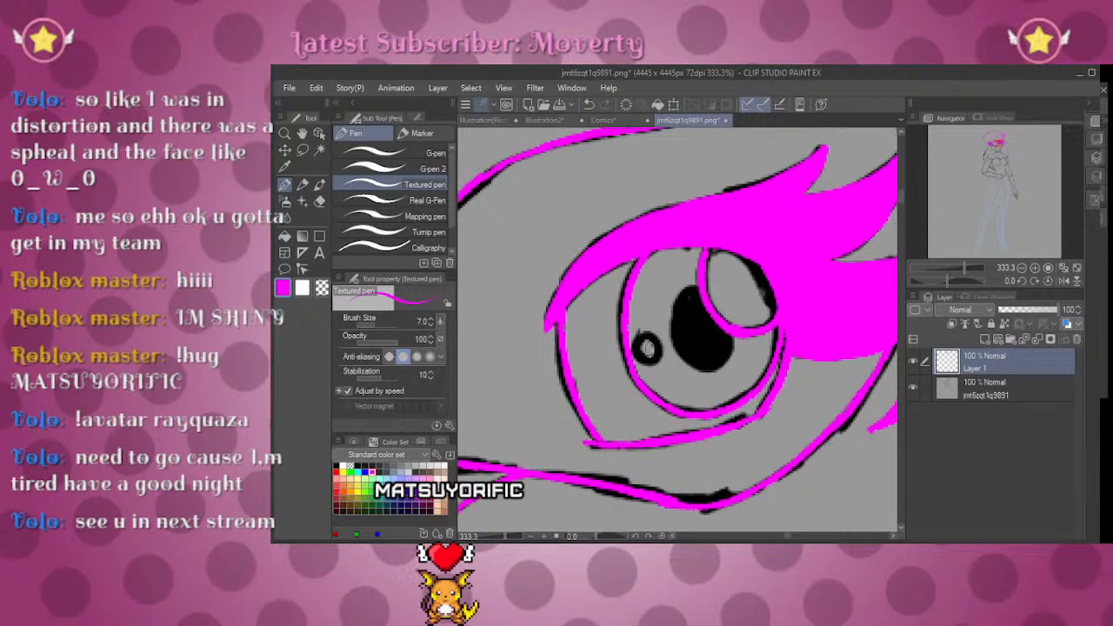
{"action": "left_click_drag", "start_coordinate": [637, 344], "coordinate": [638, 339]}
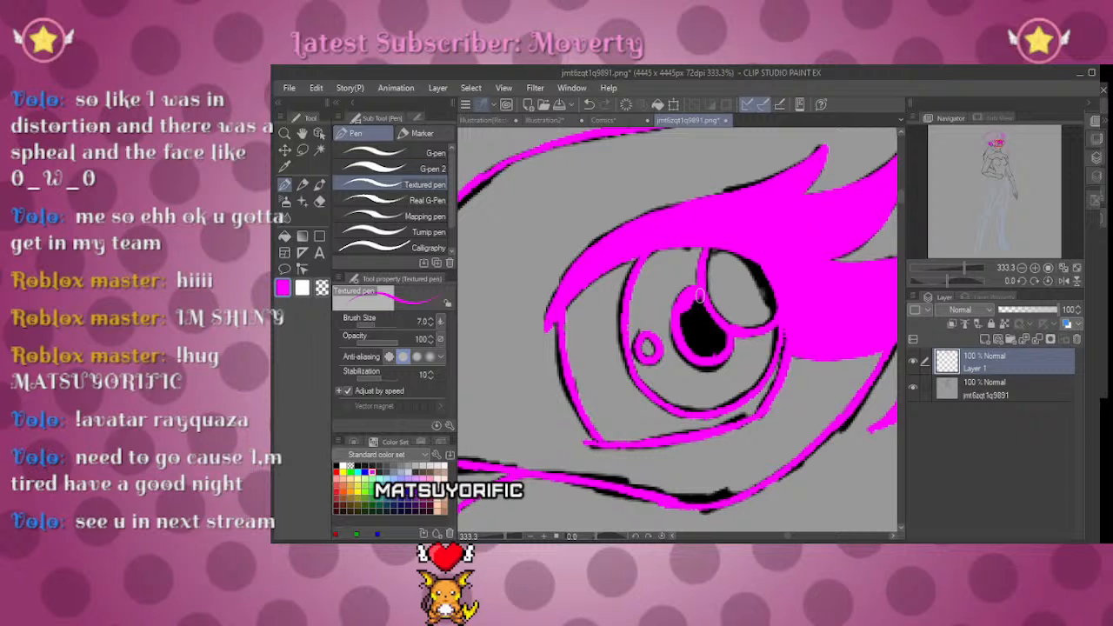
{"action": "key", "text": "g"}
{"action": "left_click", "coordinate": [703, 335]}
{"action": "key", "text": "p"}
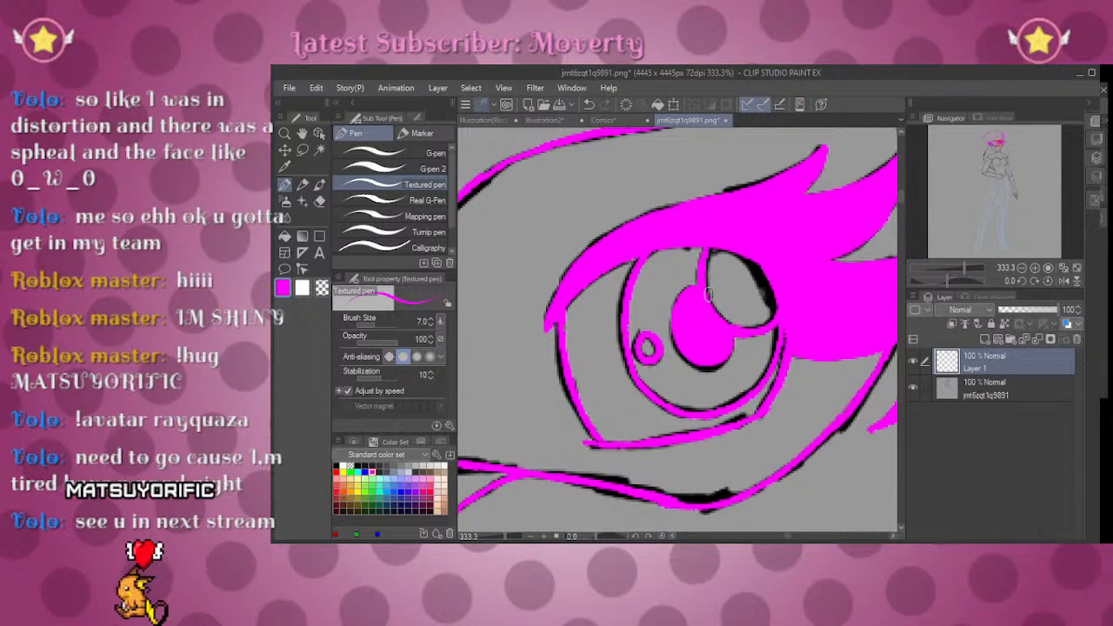
Step: Trace the face contour in magenta from the other eye's lashes around the chin up to the ear
{"action": "mouse_move", "coordinate": [963, 263]}
{"action": "left_mouse_down"}
{"action": "mouse_move", "coordinate": [939, 257]}
{"action": "mouse_move", "coordinate": [955, 269]}
{"action": "left_mouse_up"}
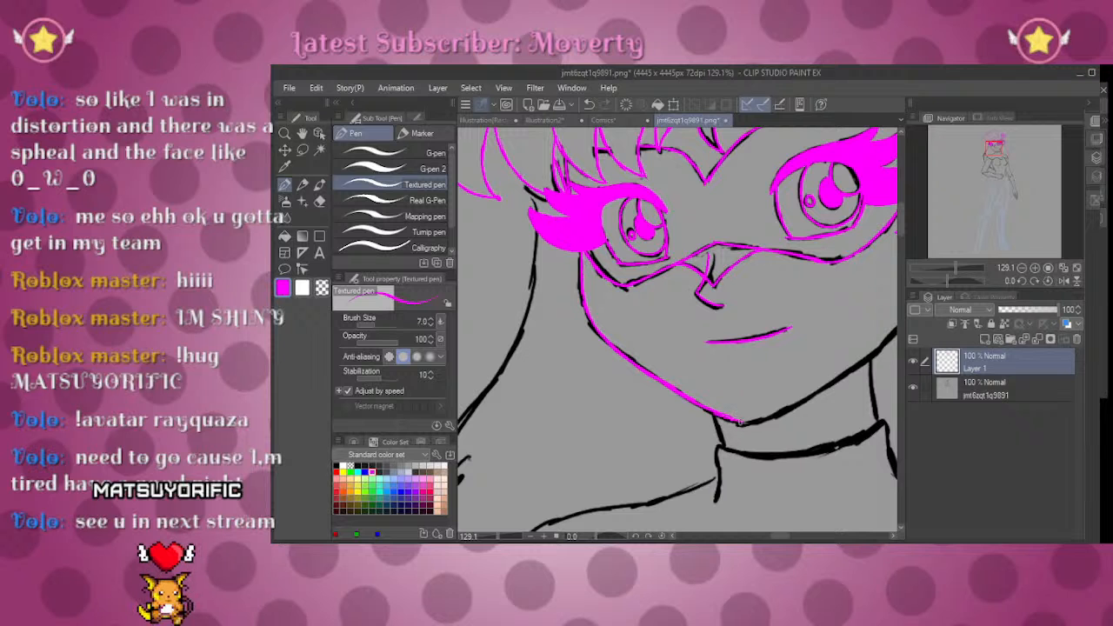
{"action": "left_click", "coordinate": [1064, 283]}
{"action": "left_click_drag", "start_coordinate": [591, 293], "coordinate": [706, 303]}
{"action": "mouse_move", "coordinate": [545, 250]}
{"action": "left_mouse_down"}
{"action": "mouse_move", "coordinate": [552, 309]}
{"action": "mouse_move", "coordinate": [550, 300]}
{"action": "mouse_move", "coordinate": [599, 367]}
{"action": "mouse_move", "coordinate": [558, 328]}
{"action": "mouse_move", "coordinate": [614, 386]}
{"action": "left_mouse_up"}
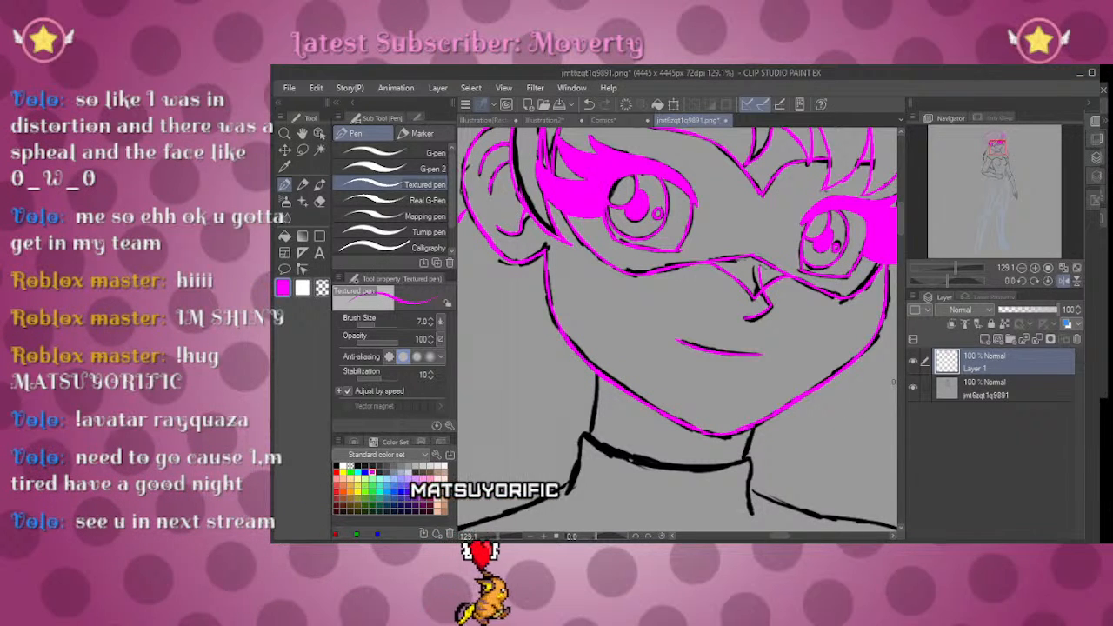
{"action": "mouse_move", "coordinate": [829, 197]}
{"action": "left_mouse_down"}
{"action": "mouse_move", "coordinate": [798, 328]}
{"action": "mouse_move", "coordinate": [807, 263]}
{"action": "left_mouse_up"}
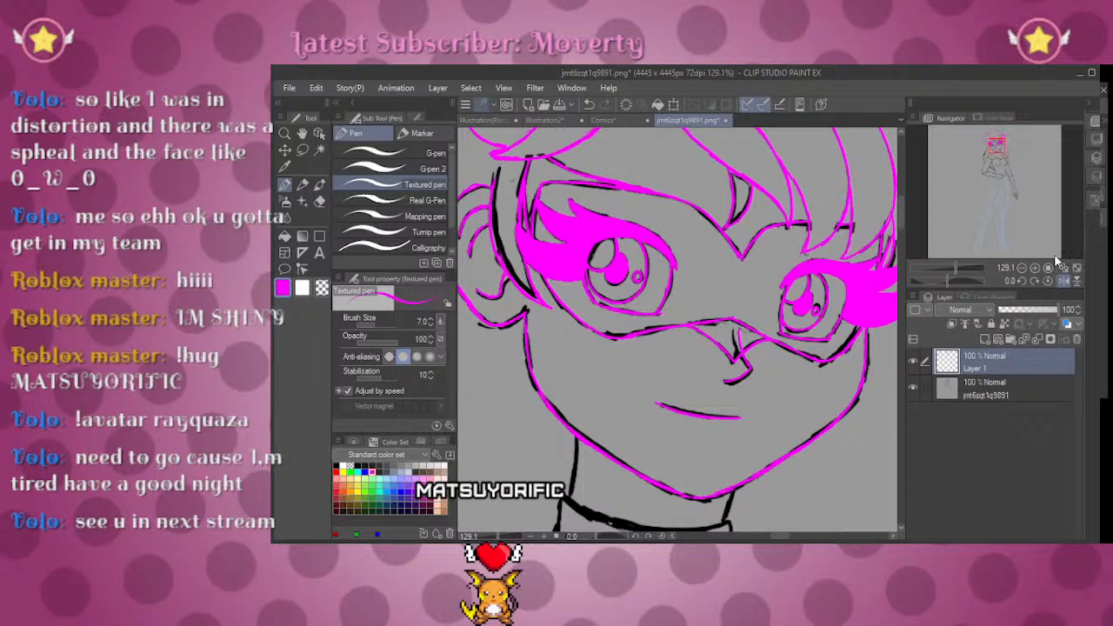
Step: Clean up and redraw the cheek contour below the other eye's lashes as a smooth magenta line
{"action": "mouse_move", "coordinate": [957, 267]}
{"action": "left_mouse_down"}
{"action": "mouse_move", "coordinate": [930, 266]}
{"action": "mouse_move", "coordinate": [954, 264]}
{"action": "mouse_move", "coordinate": [957, 280]}
{"action": "left_mouse_up"}
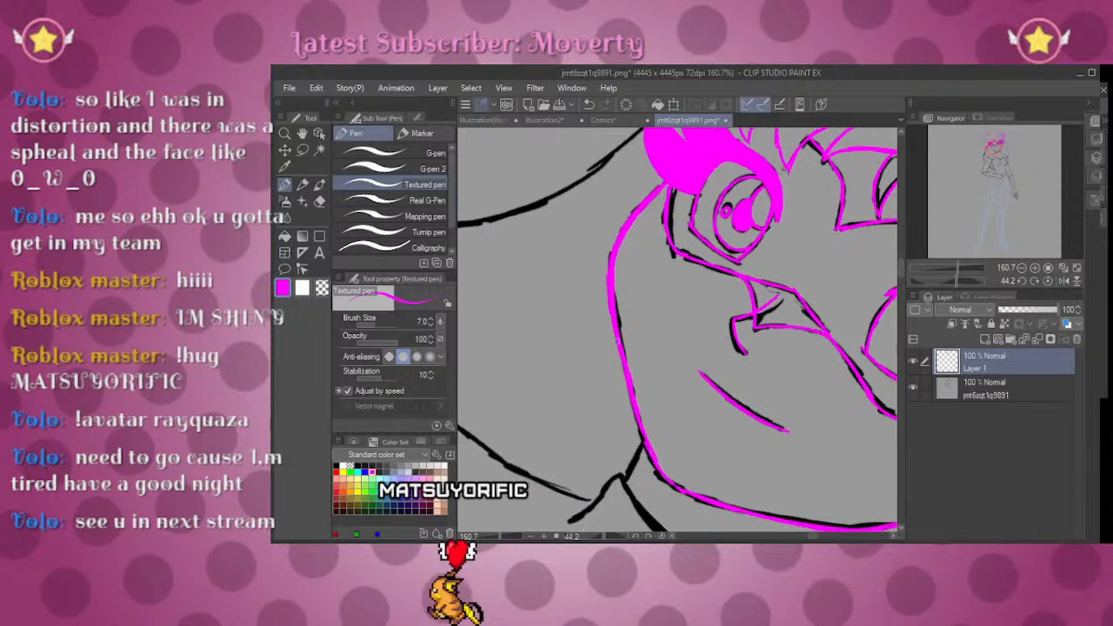
{"action": "key", "text": "e"}
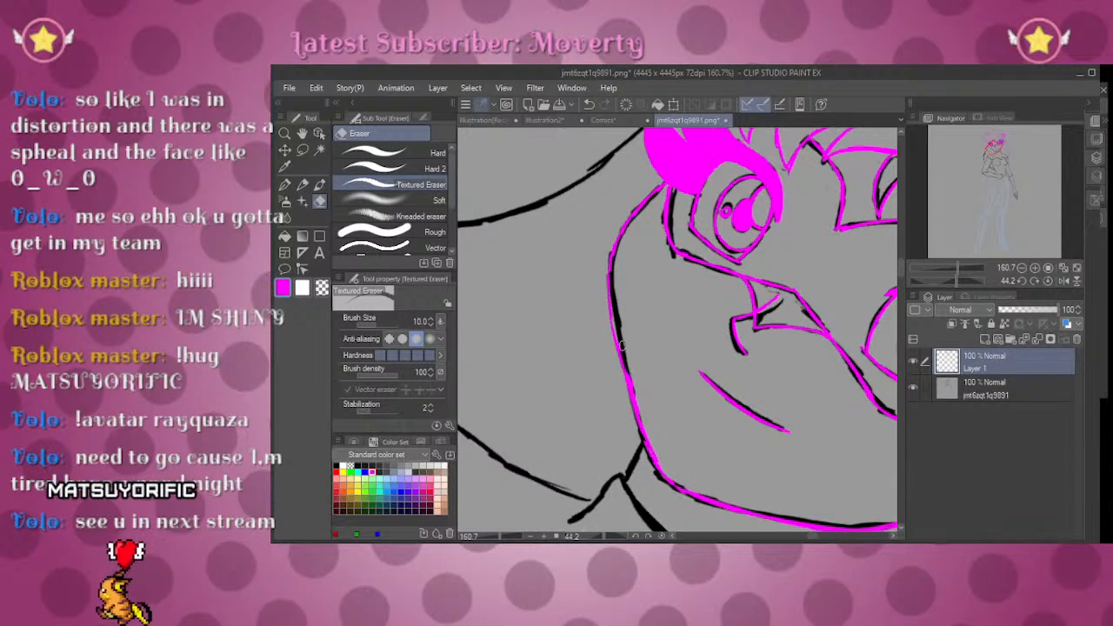
{"action": "key", "text": "p"}
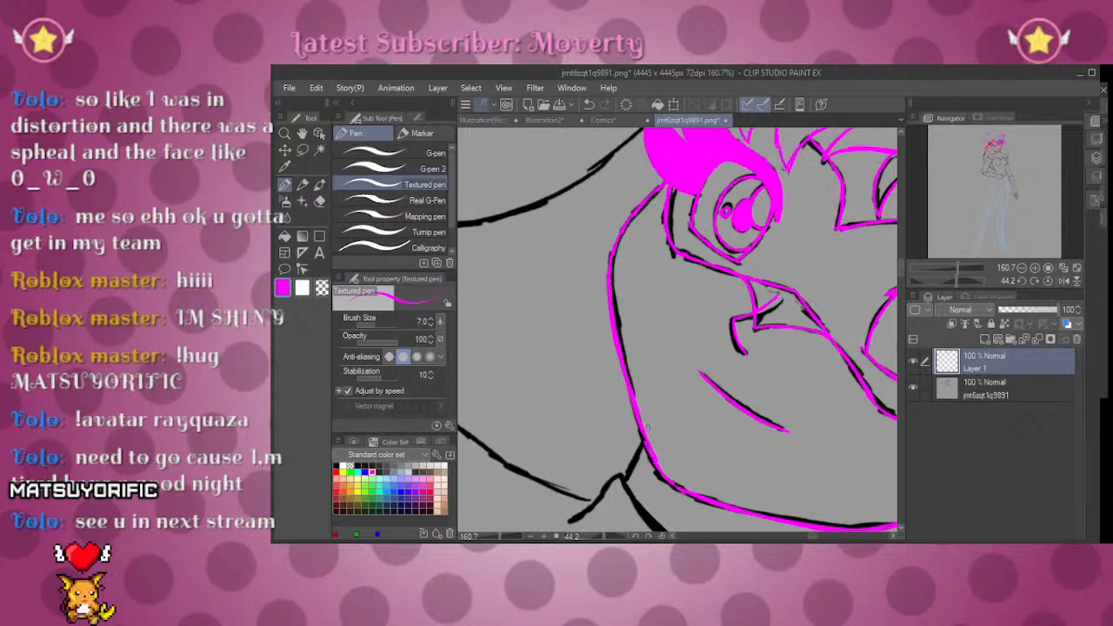
Step: Erase the uneven stretch of cheek contour beside the other eye and retrace it in magenta down toward the jaw
{"action": "left_click", "coordinate": [1046, 280]}
{"action": "mouse_move", "coordinate": [961, 271]}
{"action": "left_mouse_down"}
{"action": "mouse_move", "coordinate": [945, 264]}
{"action": "mouse_move", "coordinate": [957, 265]}
{"action": "left_mouse_up"}
{"action": "key", "text": "e"}
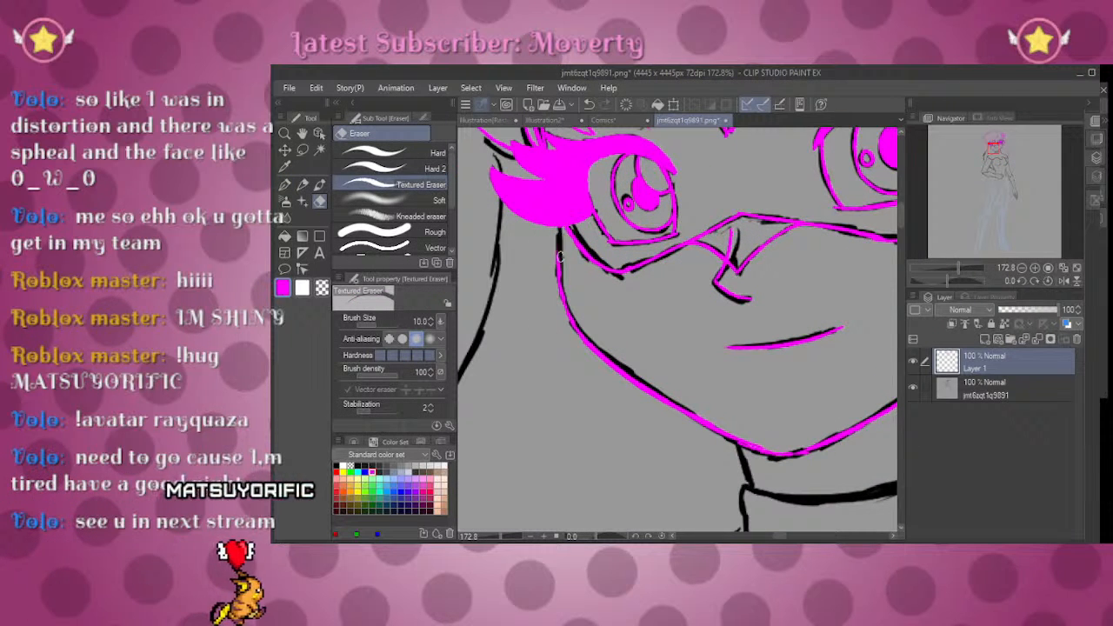
{"action": "key", "text": "p"}
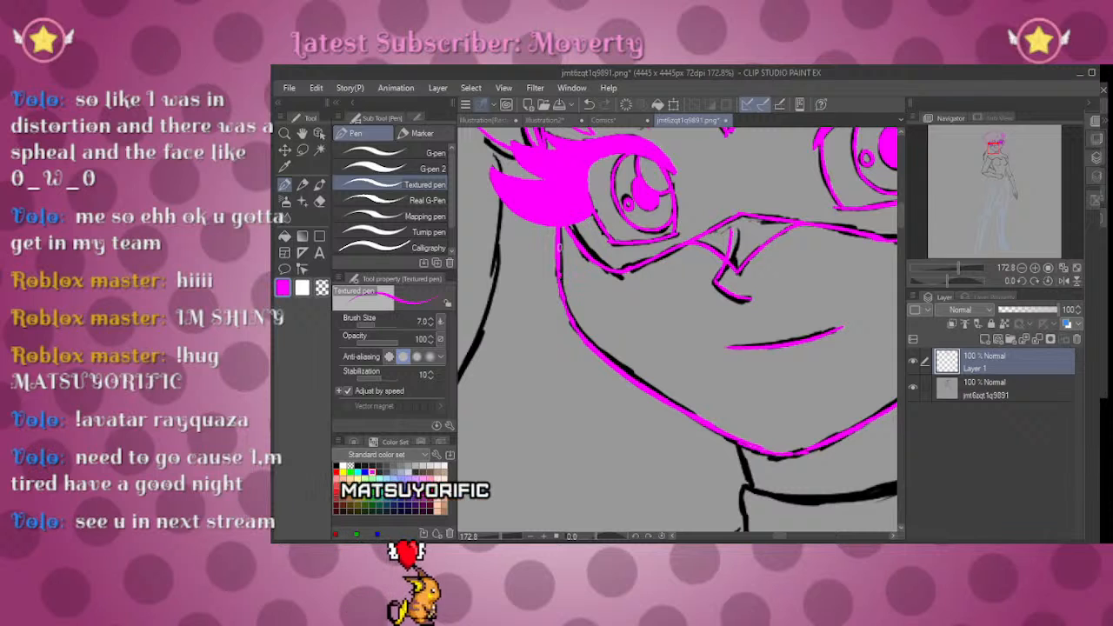
{"action": "left_click_drag", "start_coordinate": [948, 279], "coordinate": [957, 279]}
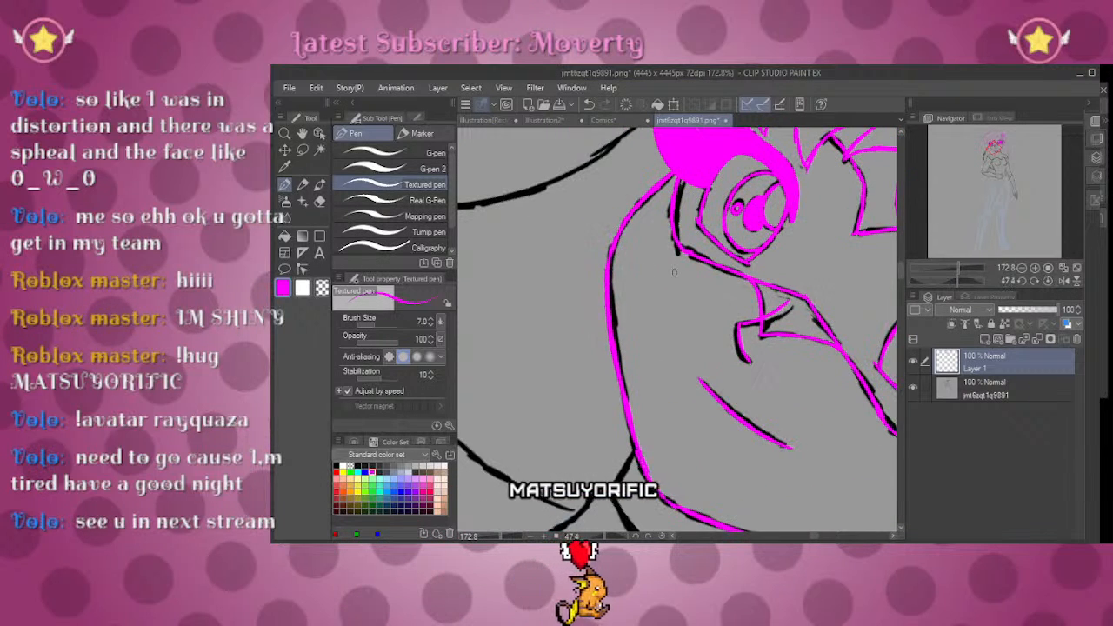
{"action": "key", "text": "e"}
{"action": "left_click_drag", "start_coordinate": [609, 291], "coordinate": [624, 388]}
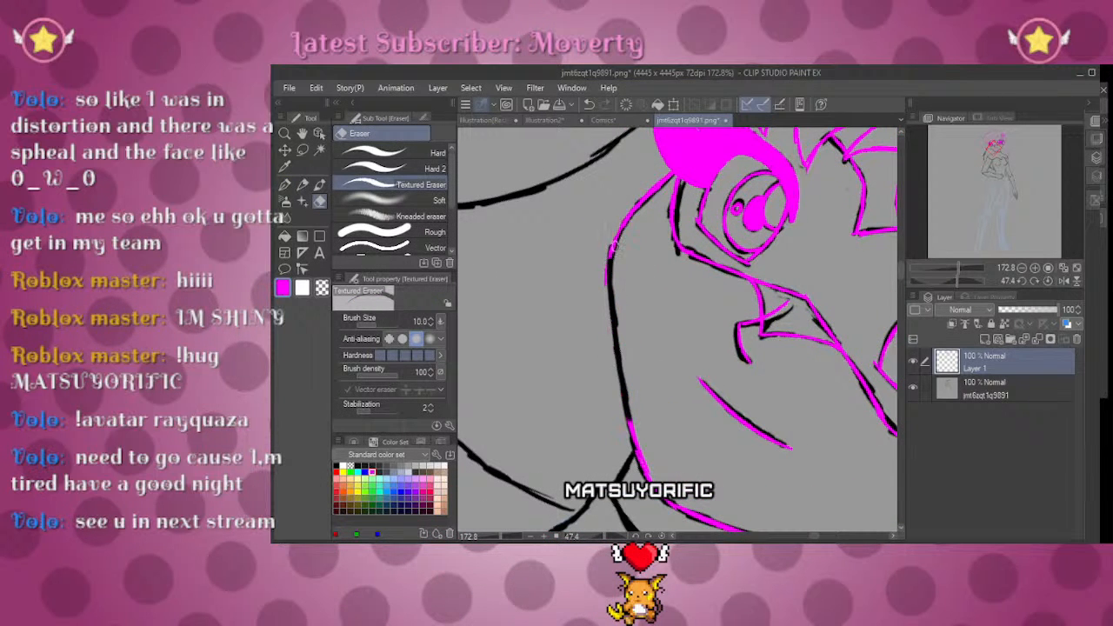
{"action": "key", "text": "p"}
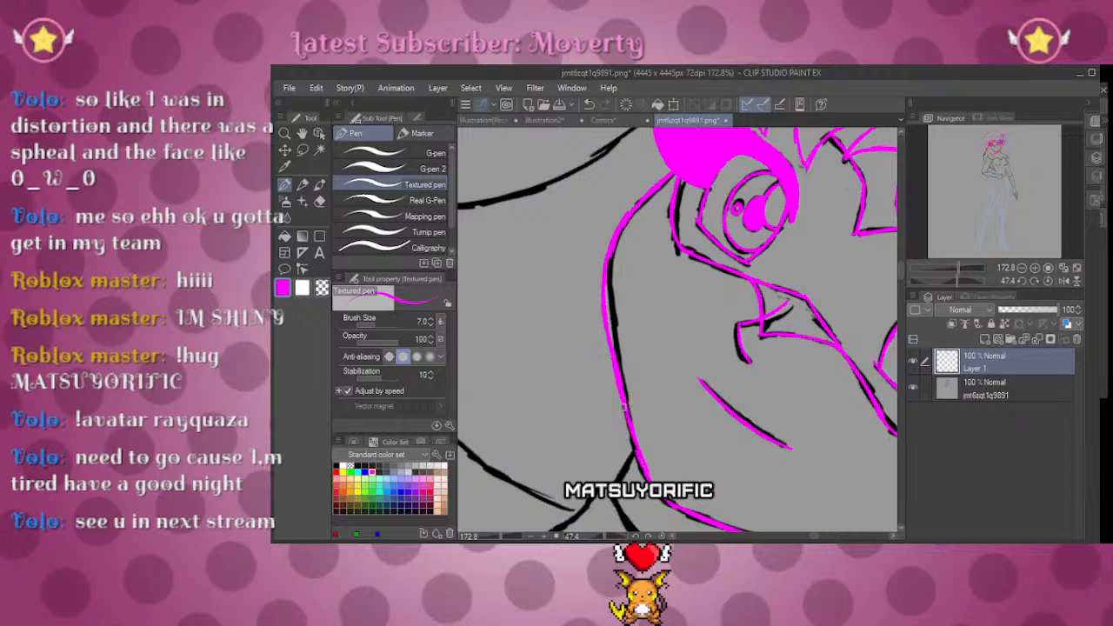
{"action": "left_click", "coordinate": [1047, 280]}
{"action": "mouse_move", "coordinate": [954, 267]}
{"action": "left_mouse_down"}
{"action": "mouse_move", "coordinate": [945, 267]}
{"action": "mouse_move", "coordinate": [956, 268]}
{"action": "left_mouse_up"}
{"action": "left_click_drag", "start_coordinate": [947, 281], "coordinate": [972, 275]}
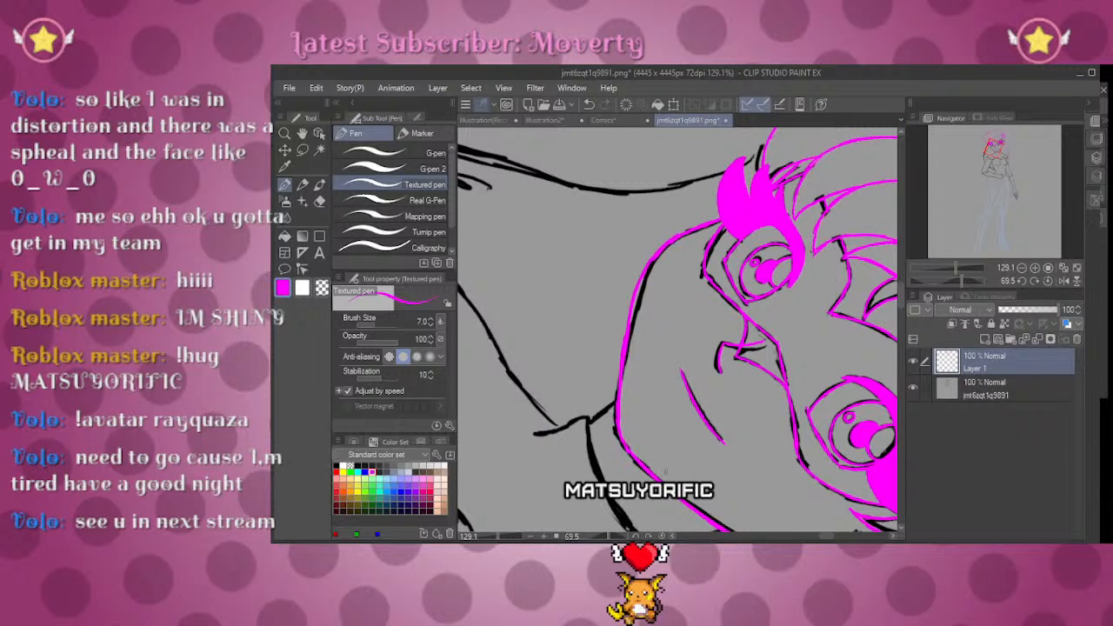
Step: Paint over the black sketch lines around the traced face, mask and ear in background gray with G-pen 2 on the jmt6zqt1q9891 layer
{"action": "left_click", "coordinate": [1047, 280]}
{"action": "left_click_drag", "start_coordinate": [956, 268], "coordinate": [949, 264]}
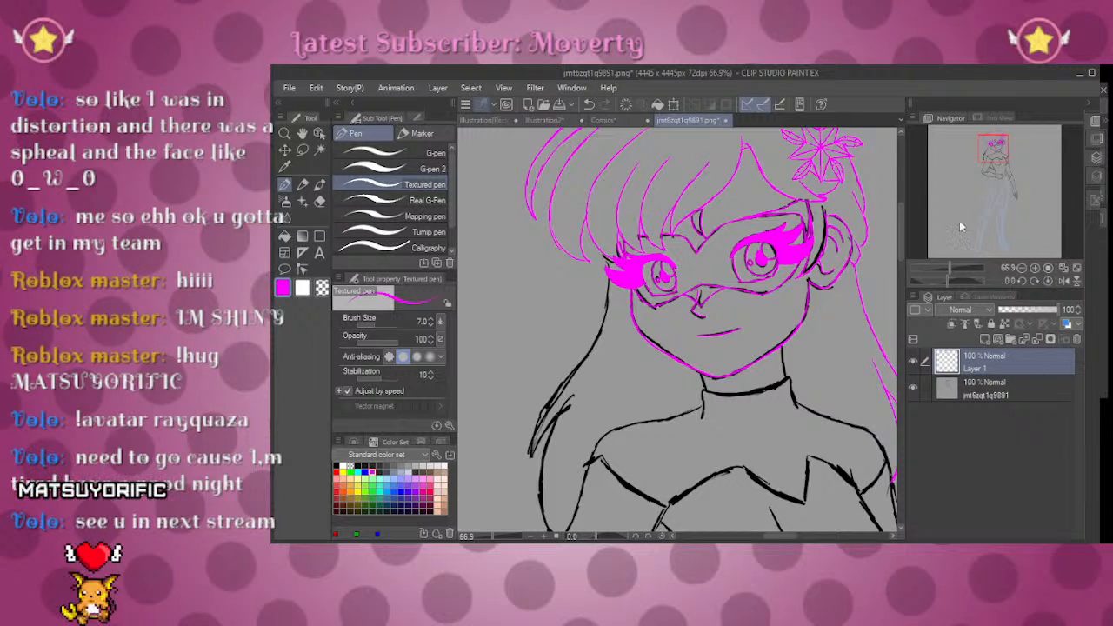
{"action": "left_click", "coordinate": [983, 381]}
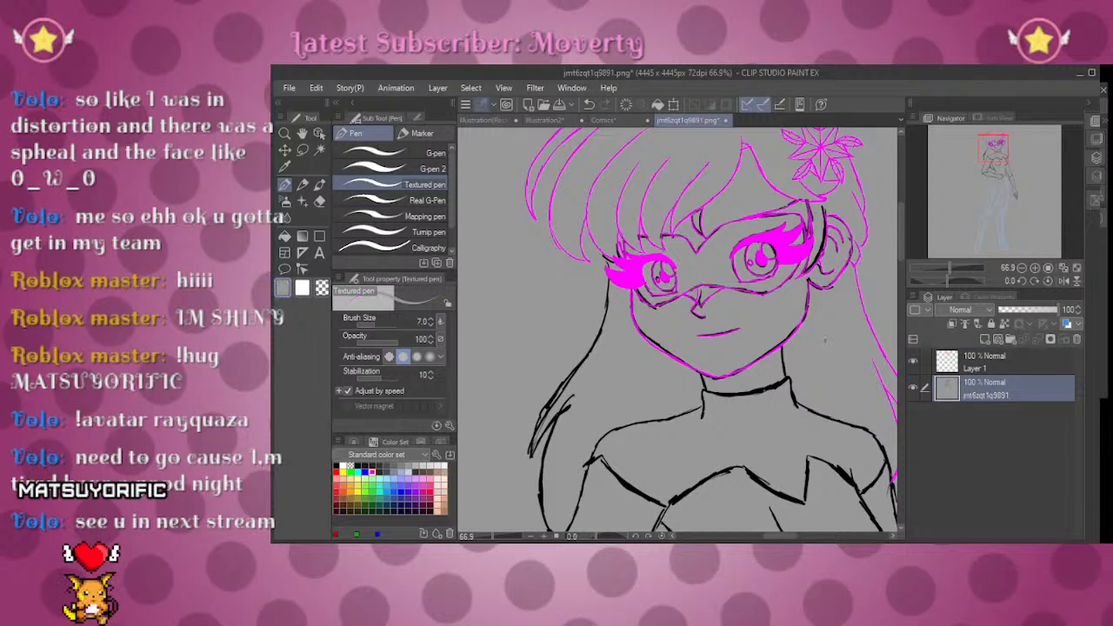
{"action": "left_click", "coordinate": [426, 167]}
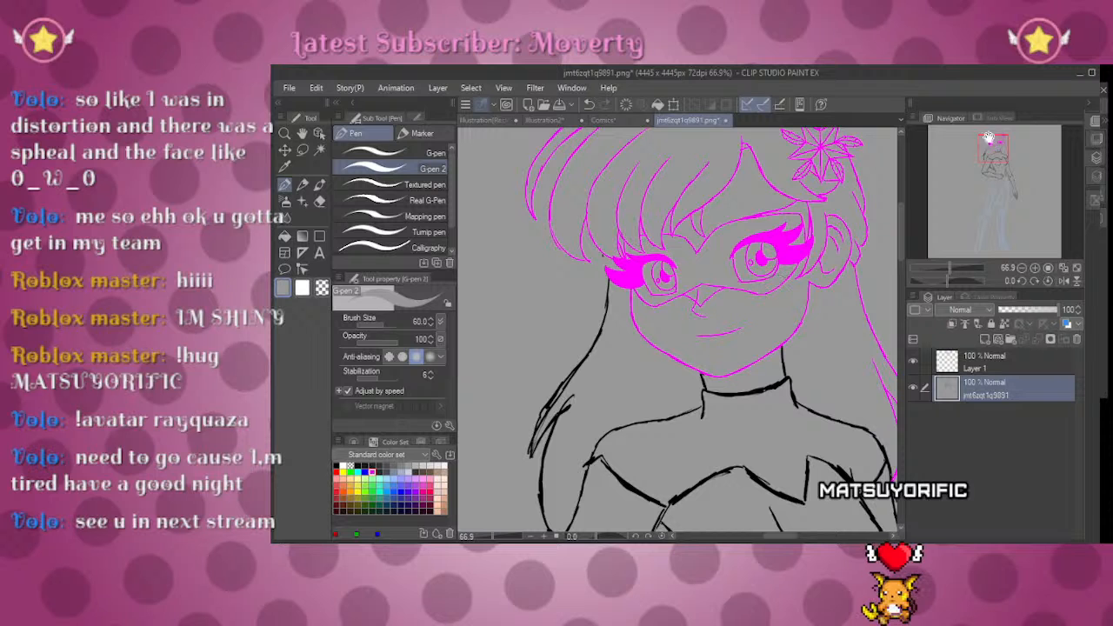
{"action": "mouse_move", "coordinate": [1013, 136]}
{"action": "left_mouse_down"}
{"action": "mouse_move", "coordinate": [1000, 130]}
{"action": "mouse_move", "coordinate": [990, 147]}
{"action": "left_mouse_up"}
Step: Apply a black layer color to Layer 1 so its magenta linework displays in black
{"action": "left_click", "coordinate": [978, 358]}
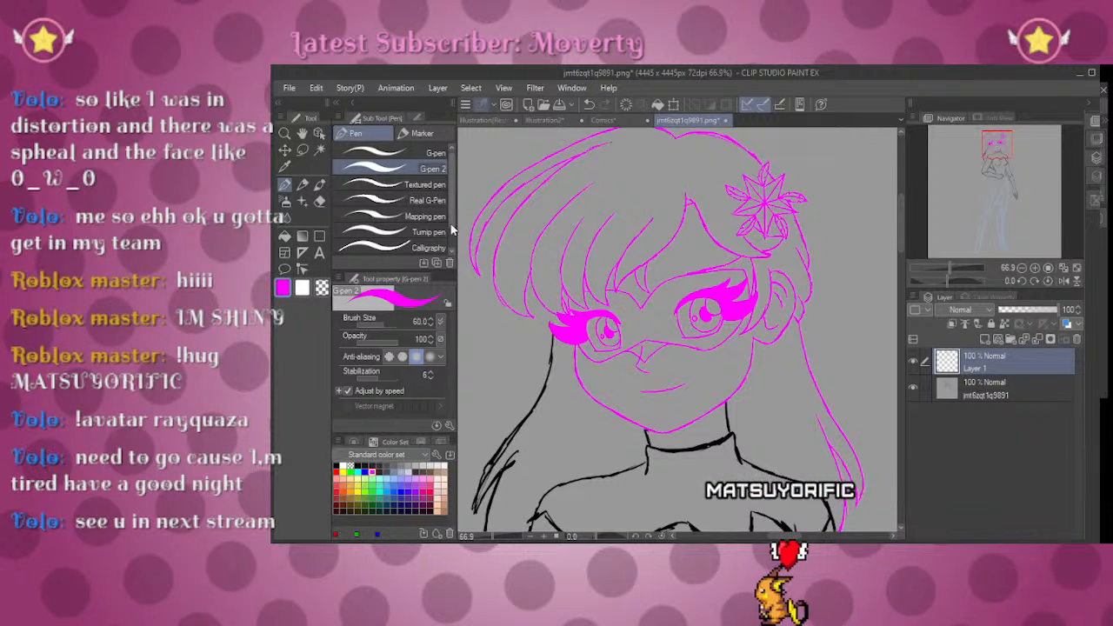
{"action": "left_click", "coordinate": [426, 184]}
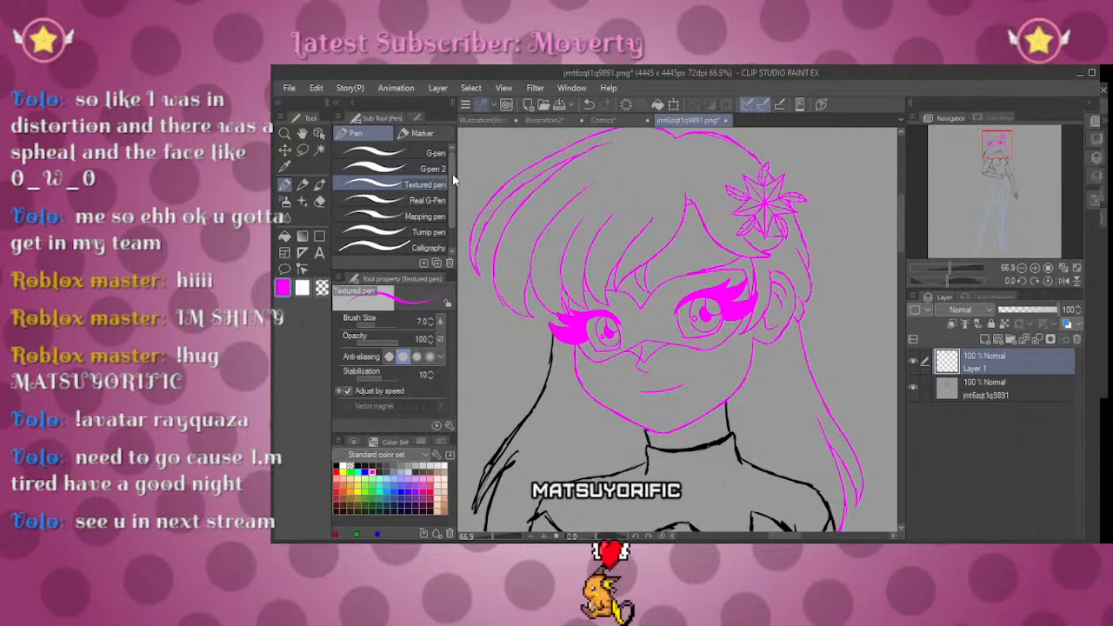
{"action": "key", "text": "e"}
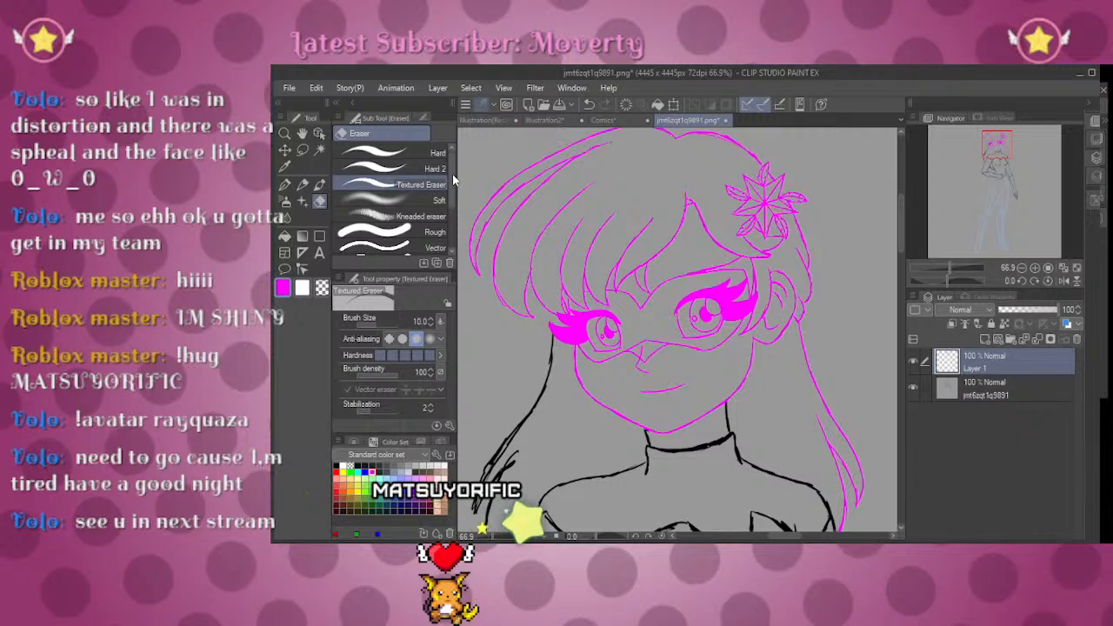
{"action": "left_click", "coordinate": [1078, 340]}
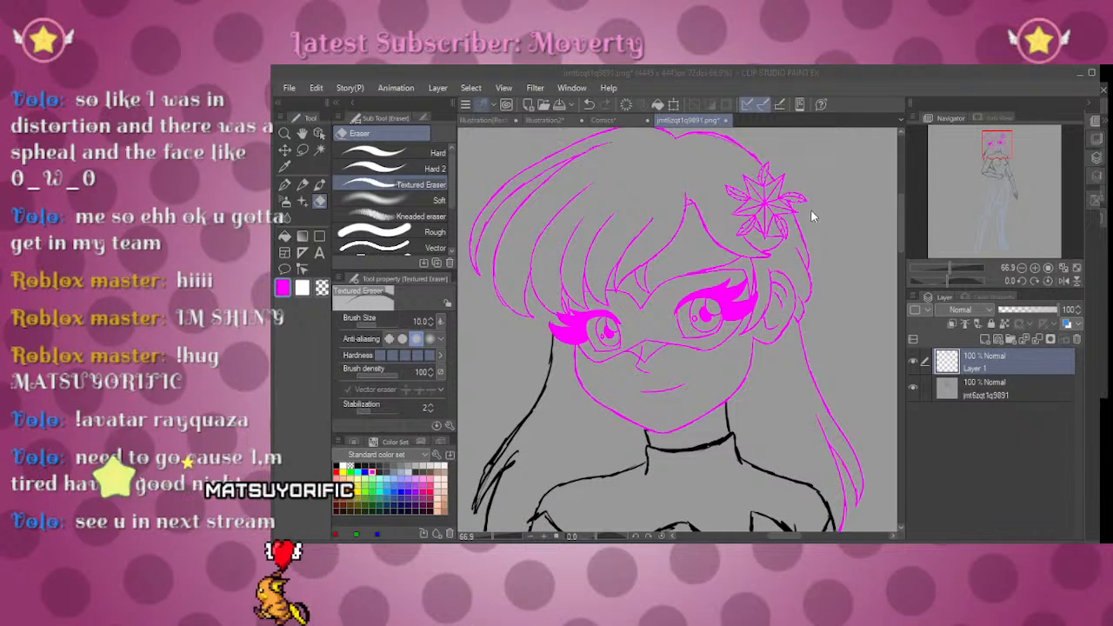
{"action": "left_click", "coordinate": [1066, 323]}
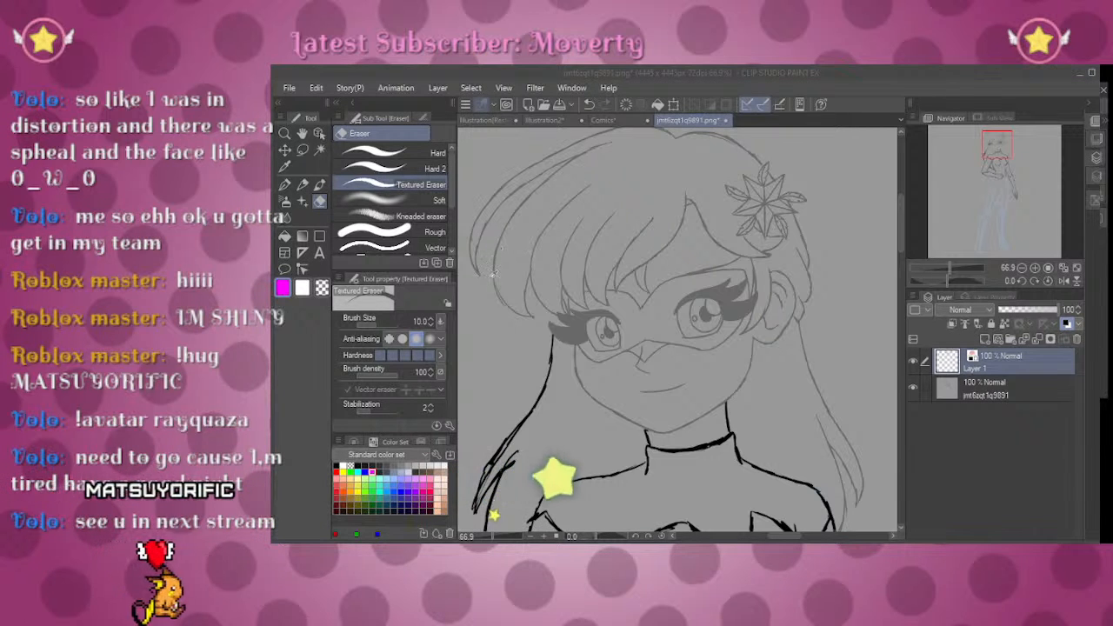
{"action": "left_click", "coordinate": [809, 206]}
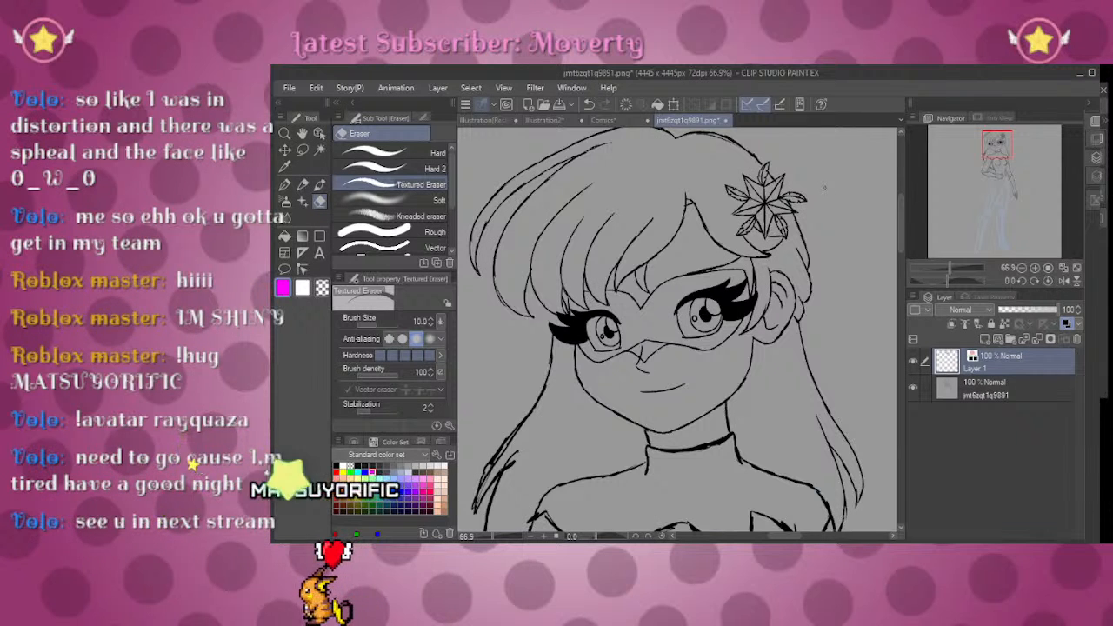
{"action": "mouse_move", "coordinate": [943, 264]}
{"action": "left_mouse_down"}
{"action": "mouse_move", "coordinate": [928, 266]}
{"action": "mouse_move", "coordinate": [942, 262]}
{"action": "left_mouse_up"}
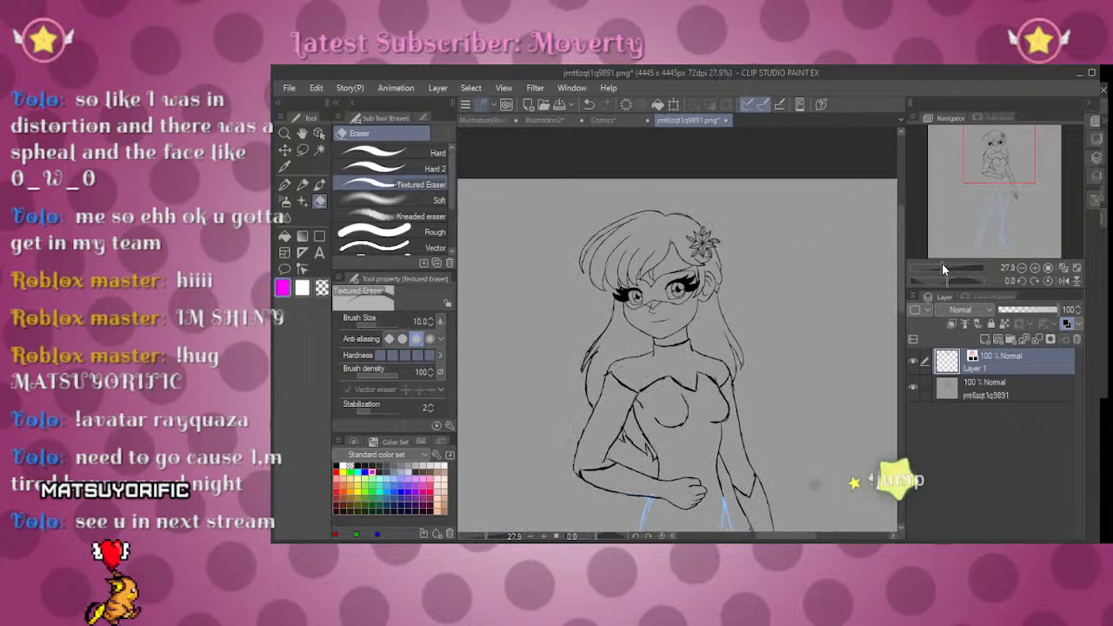